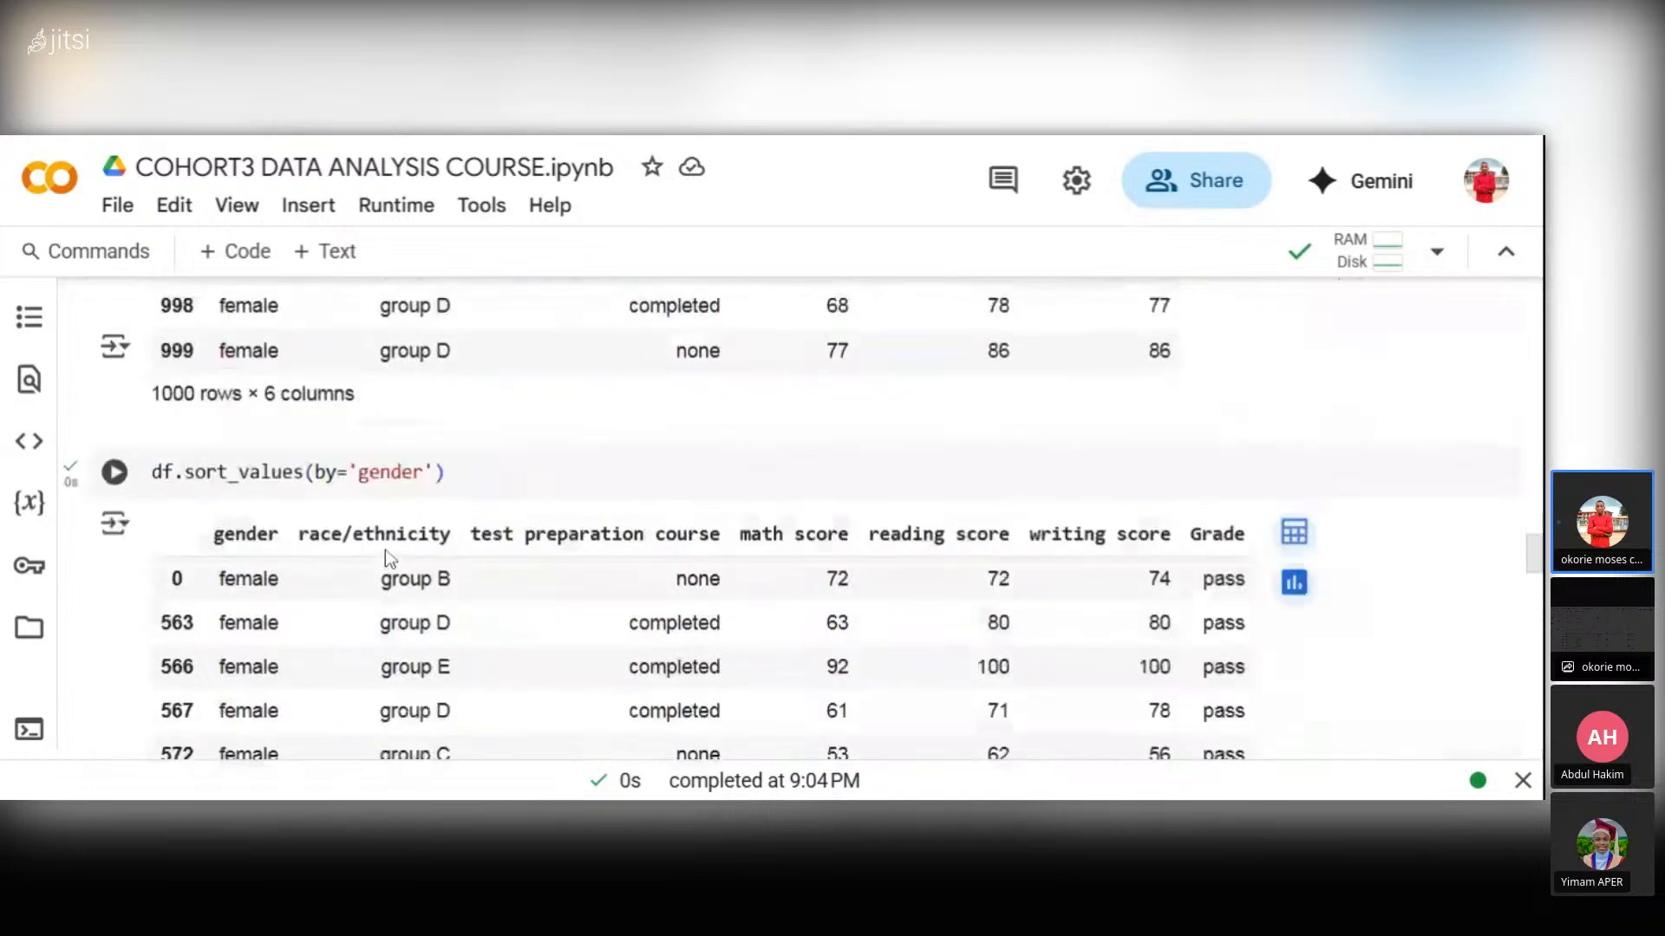
# - Review the notebook's cells from the gender sort through the 'pass' and 'Sum' columns to the failed drop of 'Mean' and 'average'
pyautogui.scroll(4, 398, 553)
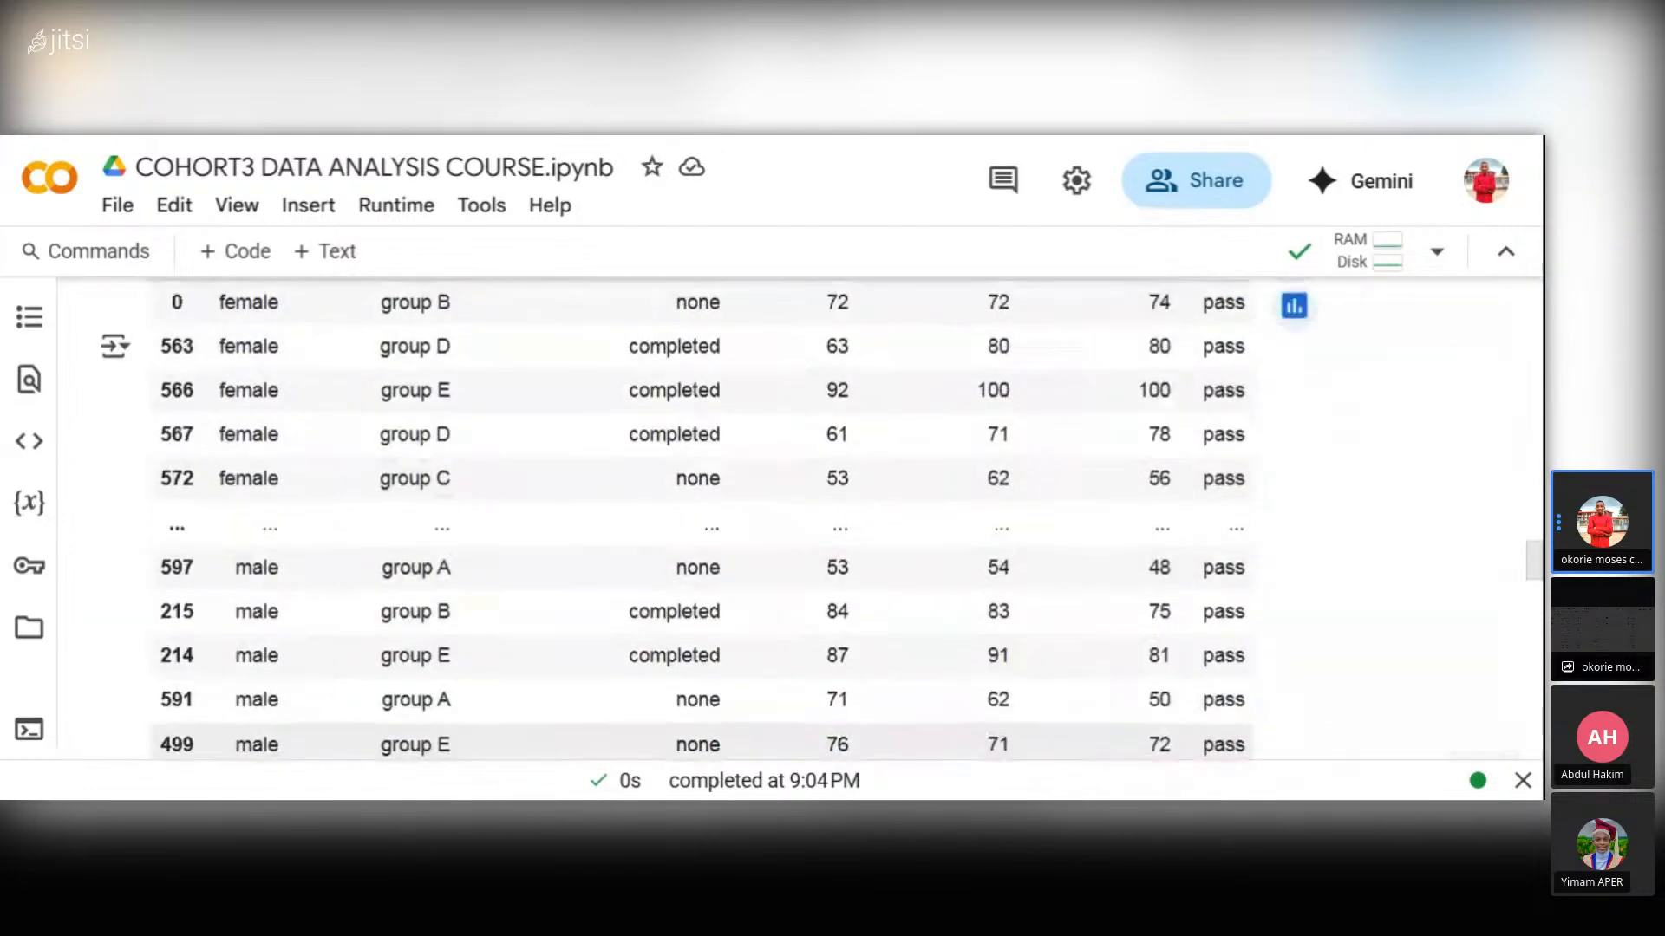
pyautogui.scroll(-3, 397, 553)
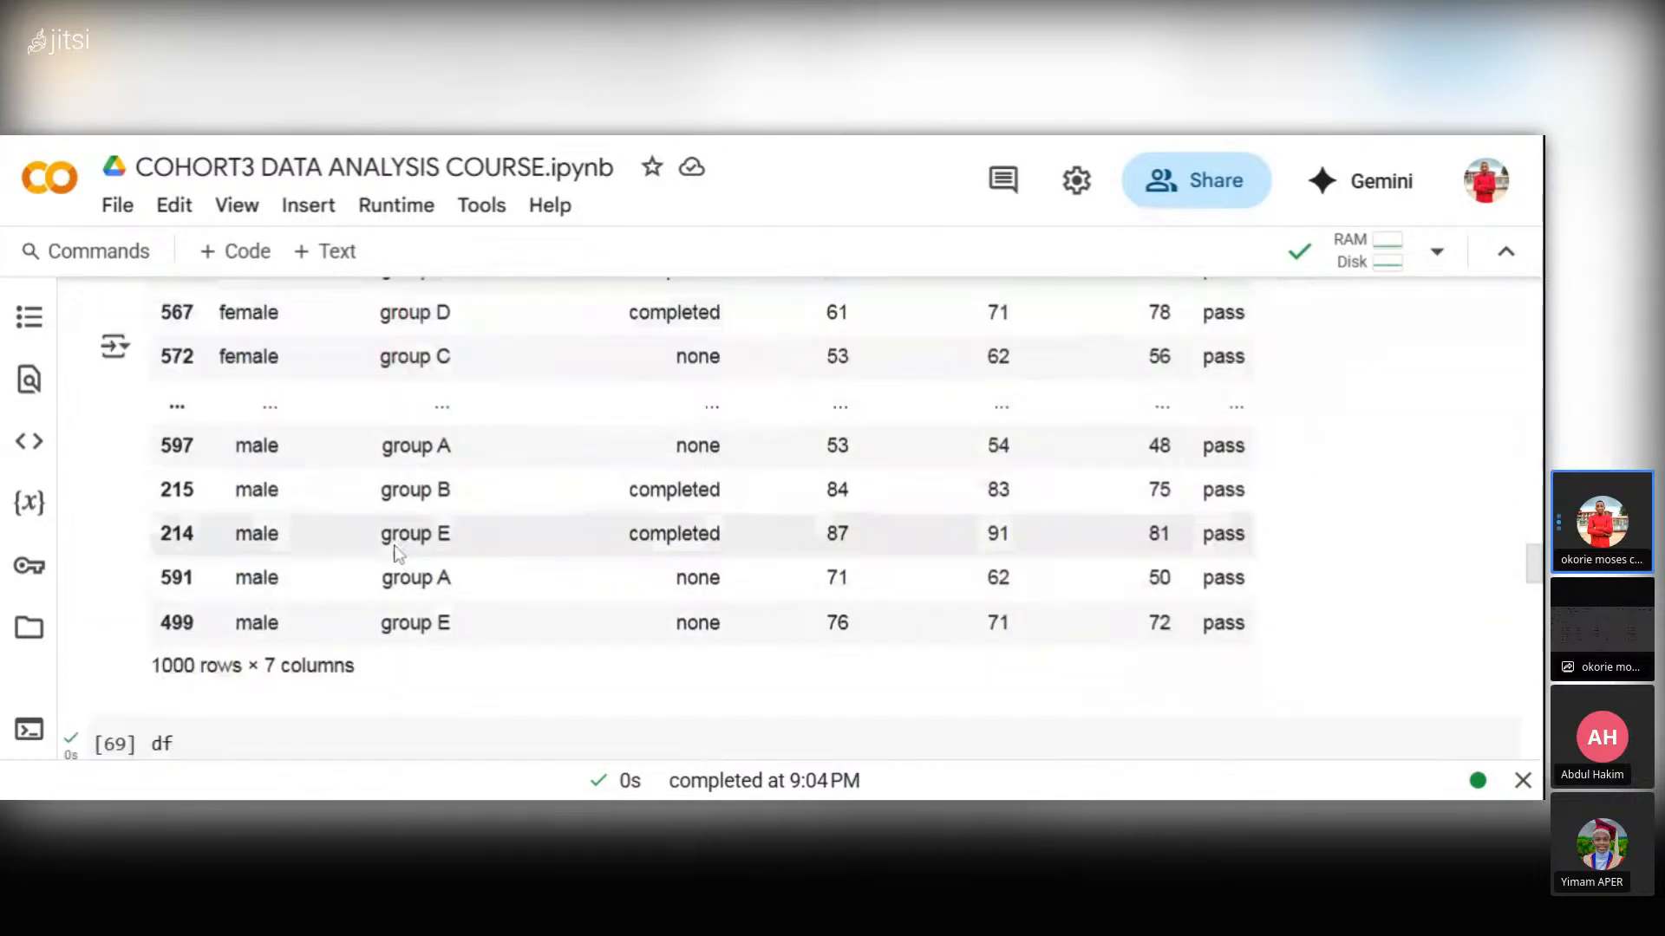
pyautogui.scroll(-5, 397, 553)
pyautogui.scroll(-6, 483, 577)
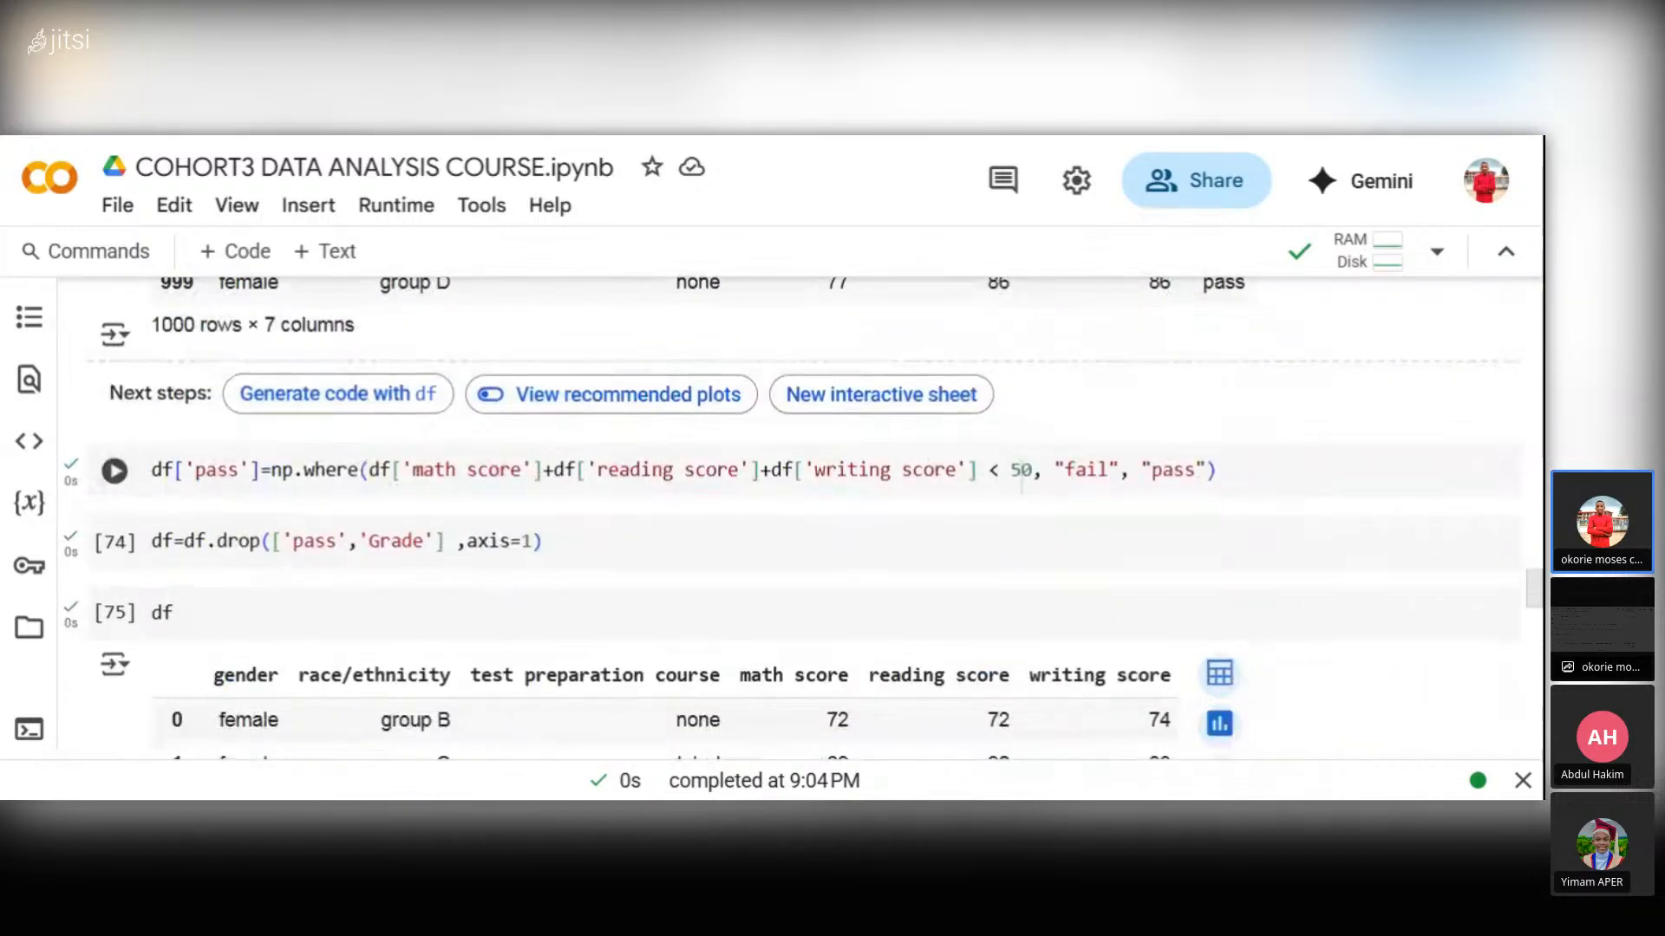
pyautogui.scroll(-1, 780, 485)
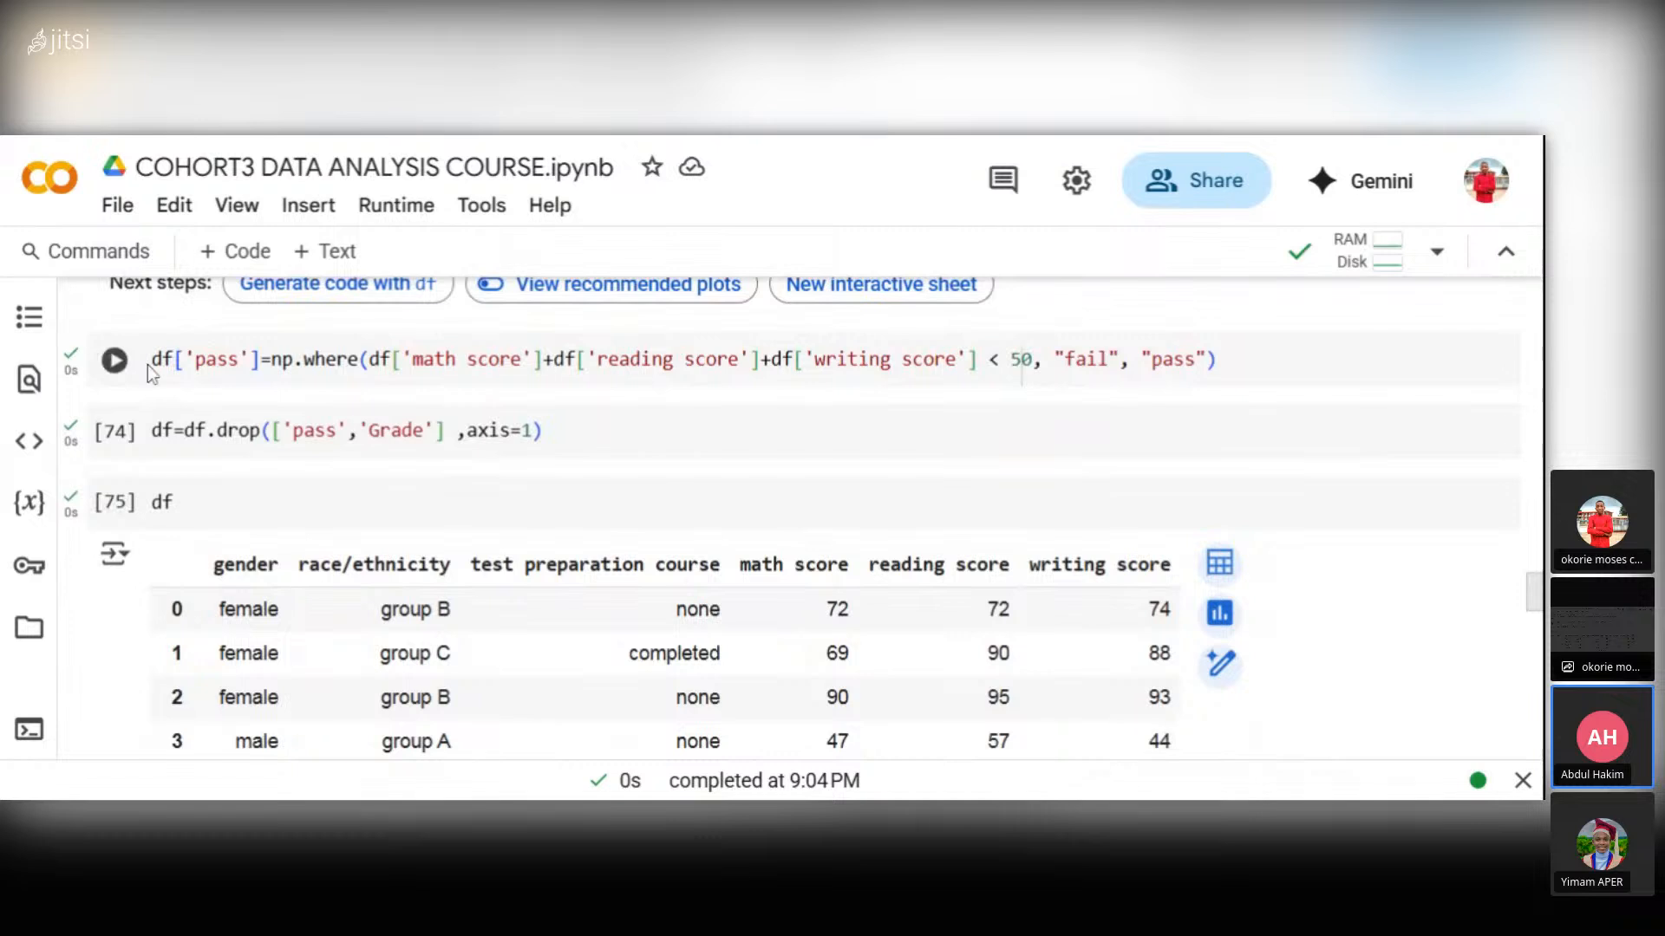
pyautogui.click(114, 361)
pyautogui.scroll(-10, 893, 412)
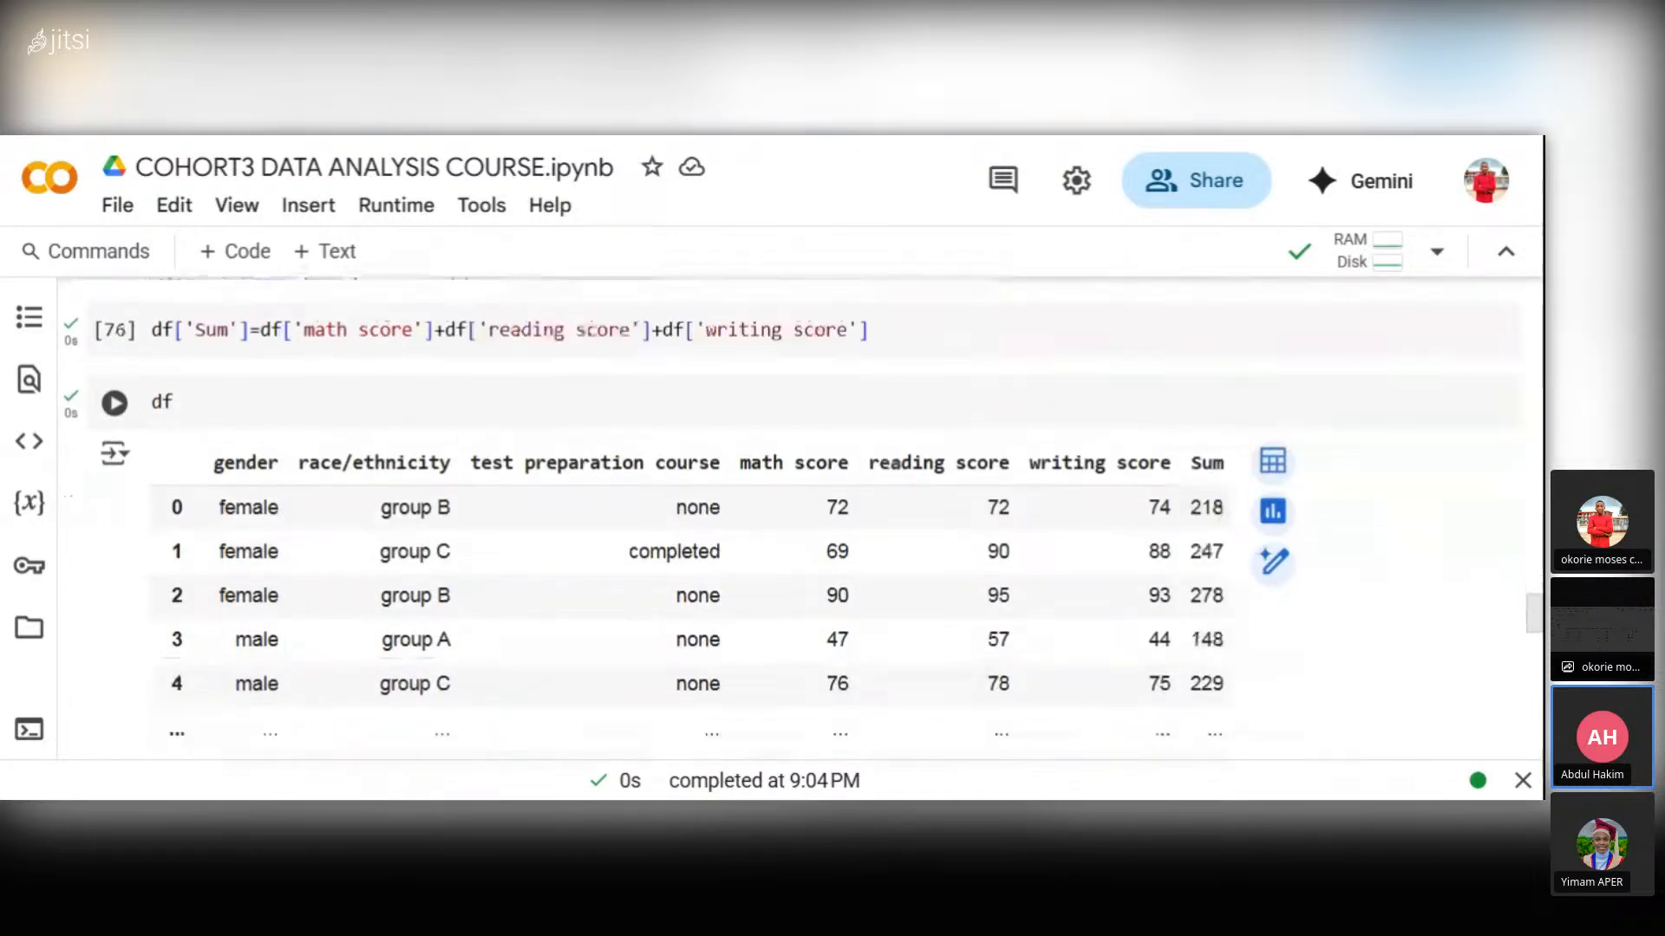
pyautogui.scroll(2, 893, 482)
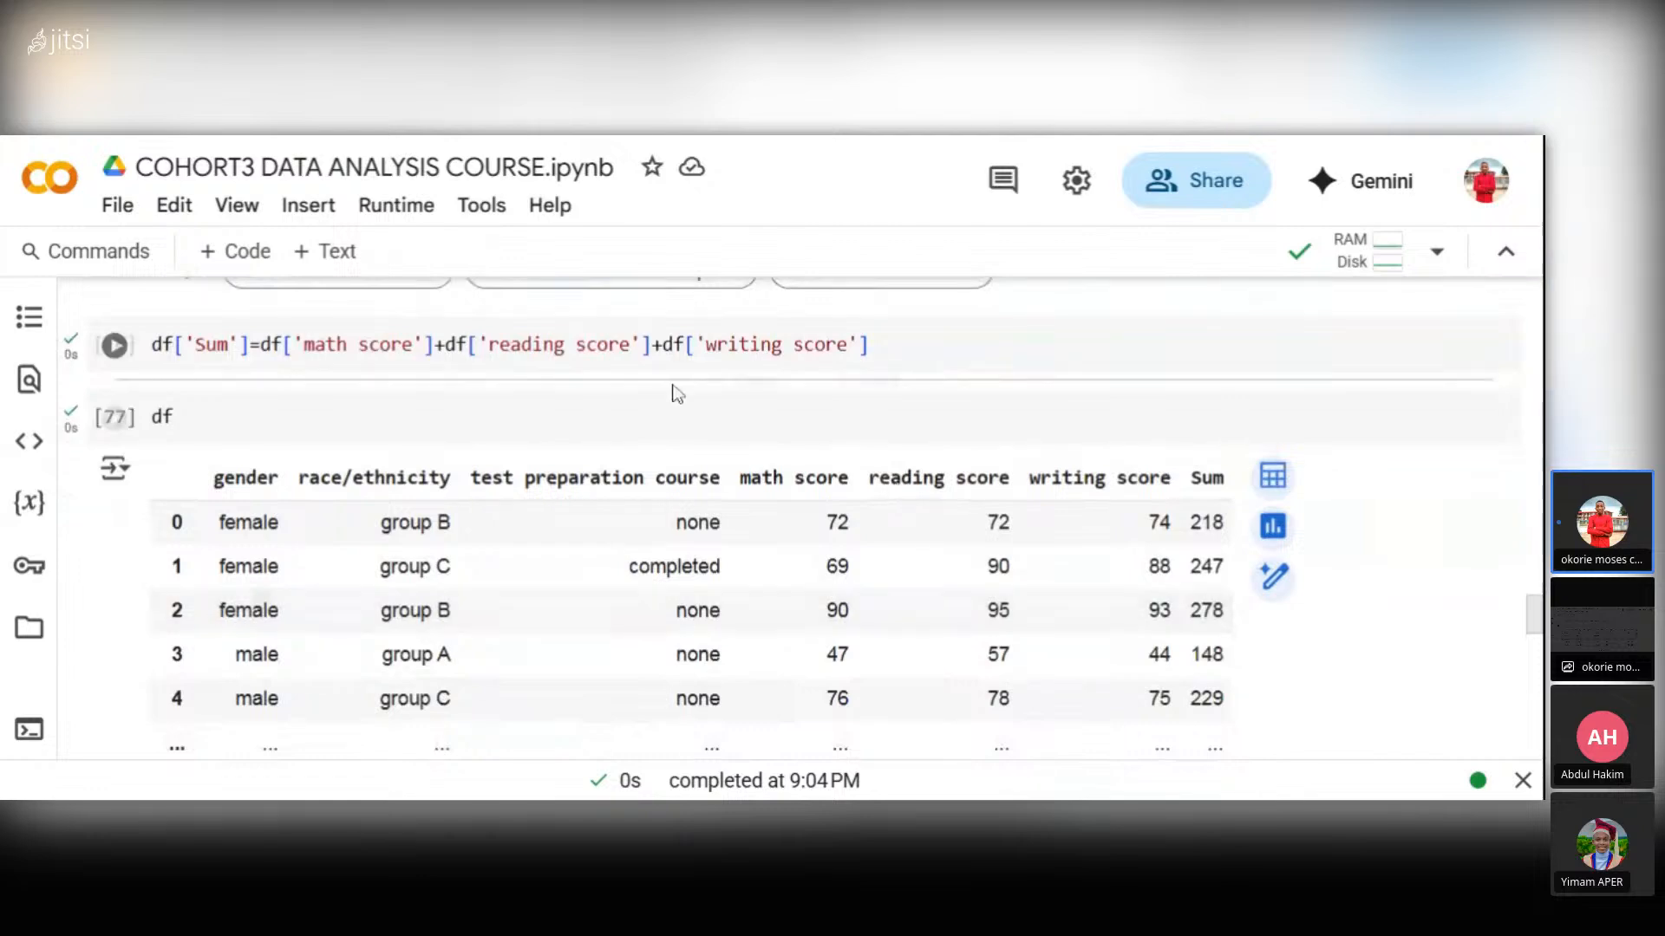
pyautogui.scroll(-10, 693, 396)
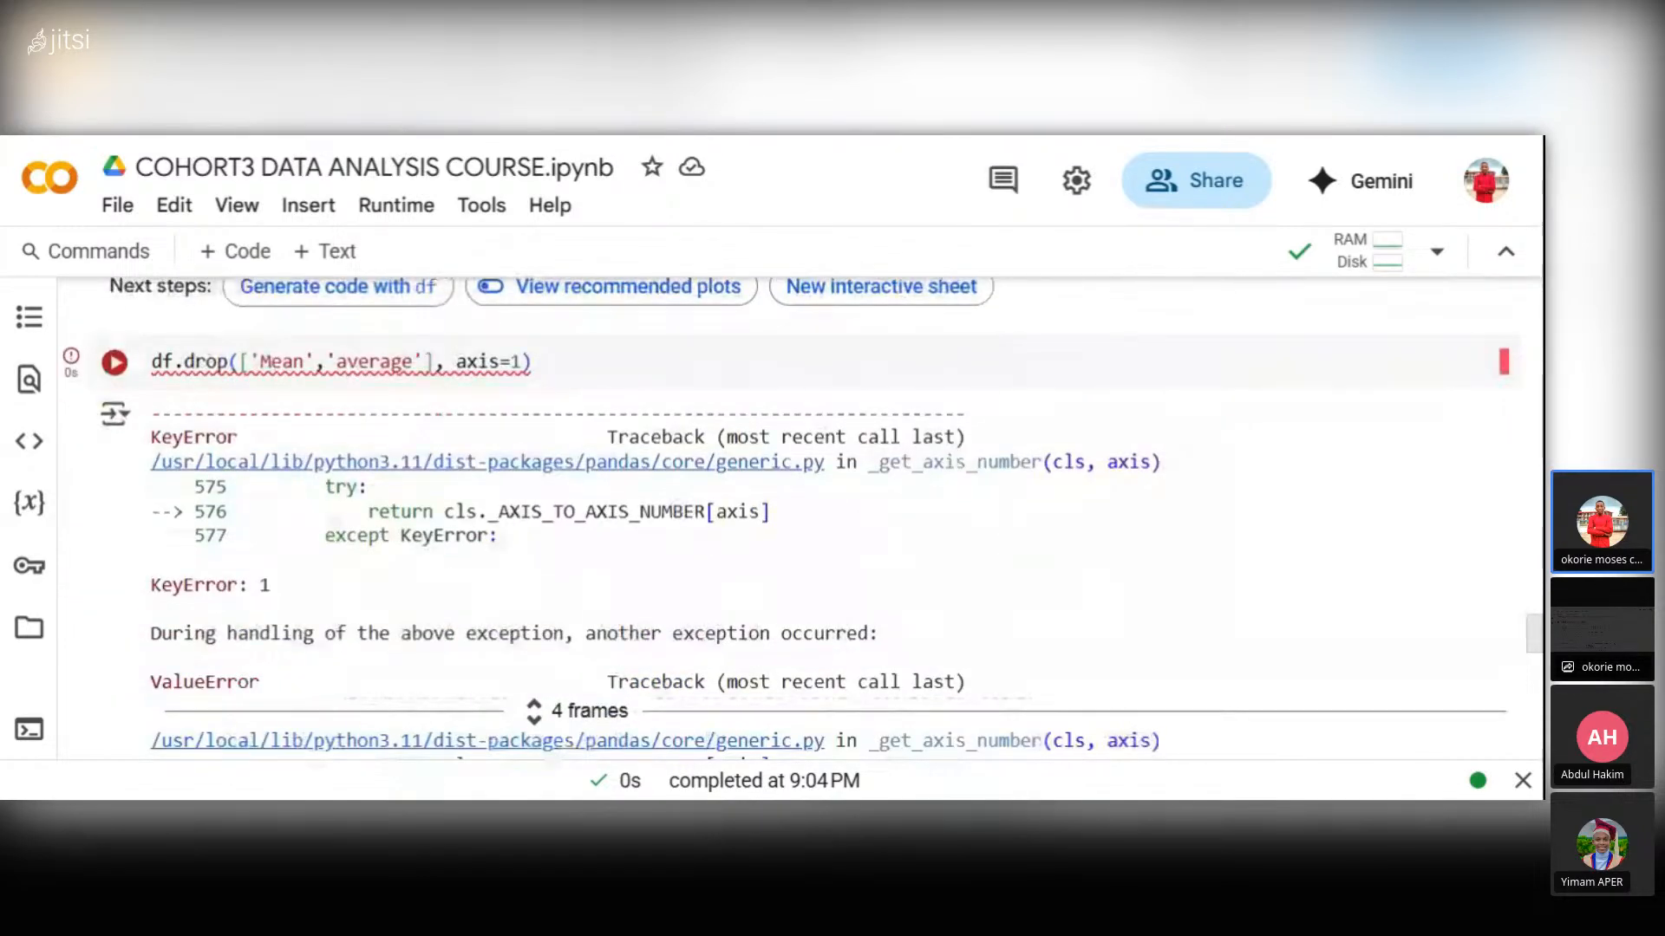
pyautogui.scroll(-5, 416, 516)
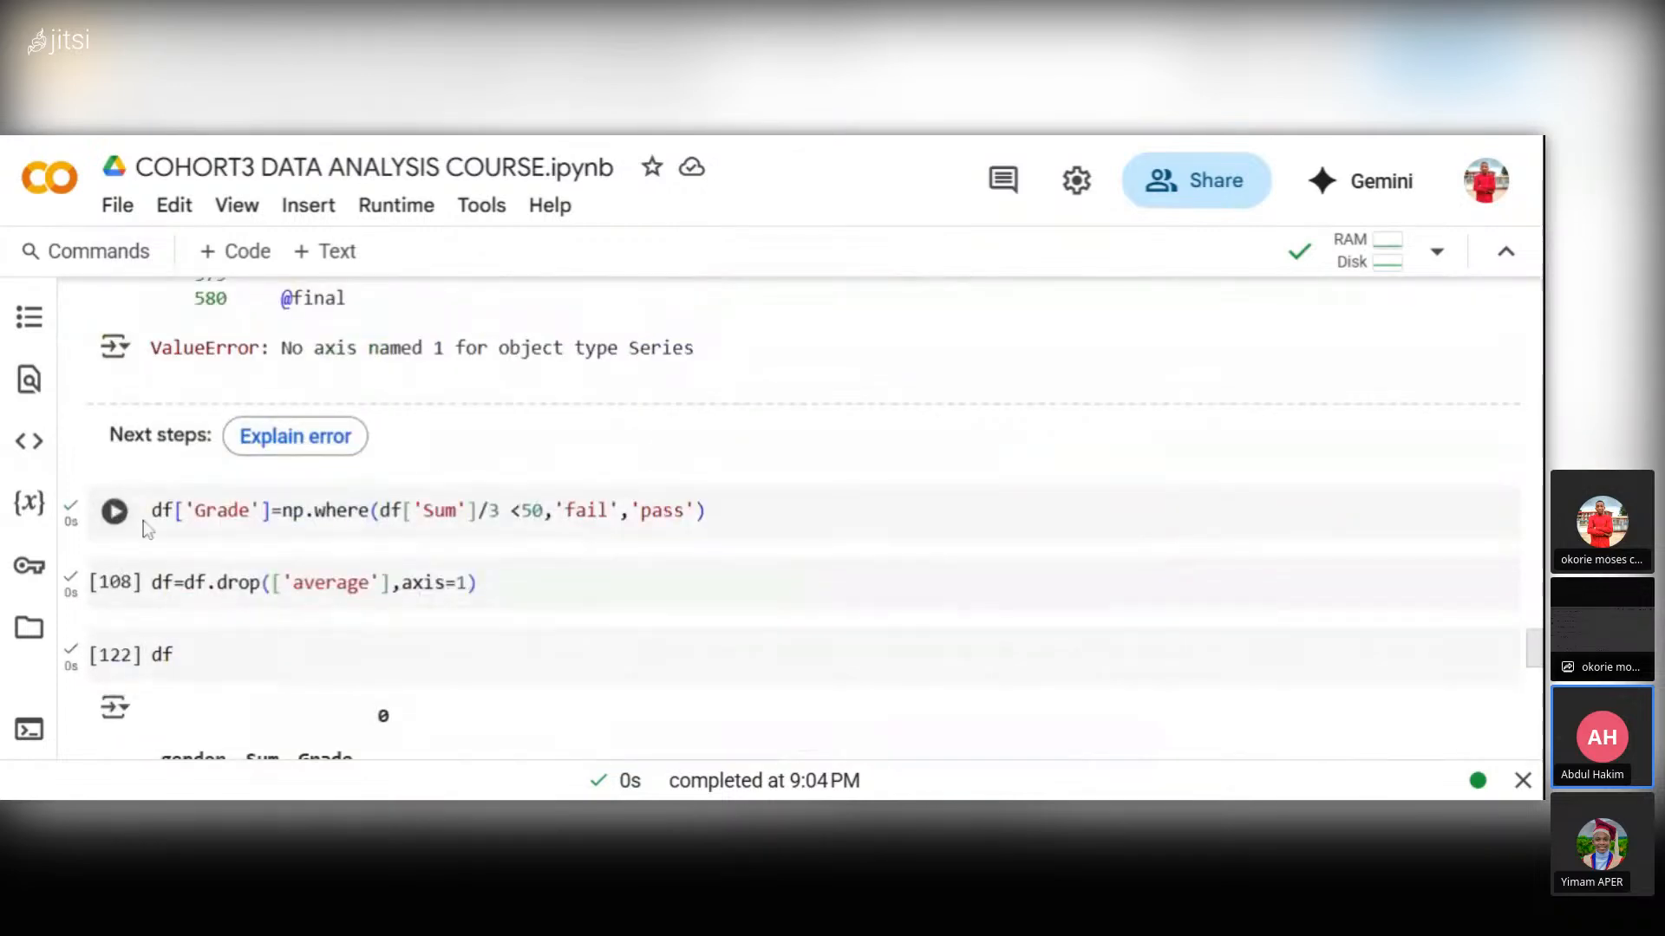
# - Try to run the cell that assigns df['Grade'] from df['Sum']/3, and read its traceback
pyautogui.scroll(-1, 368, 546)
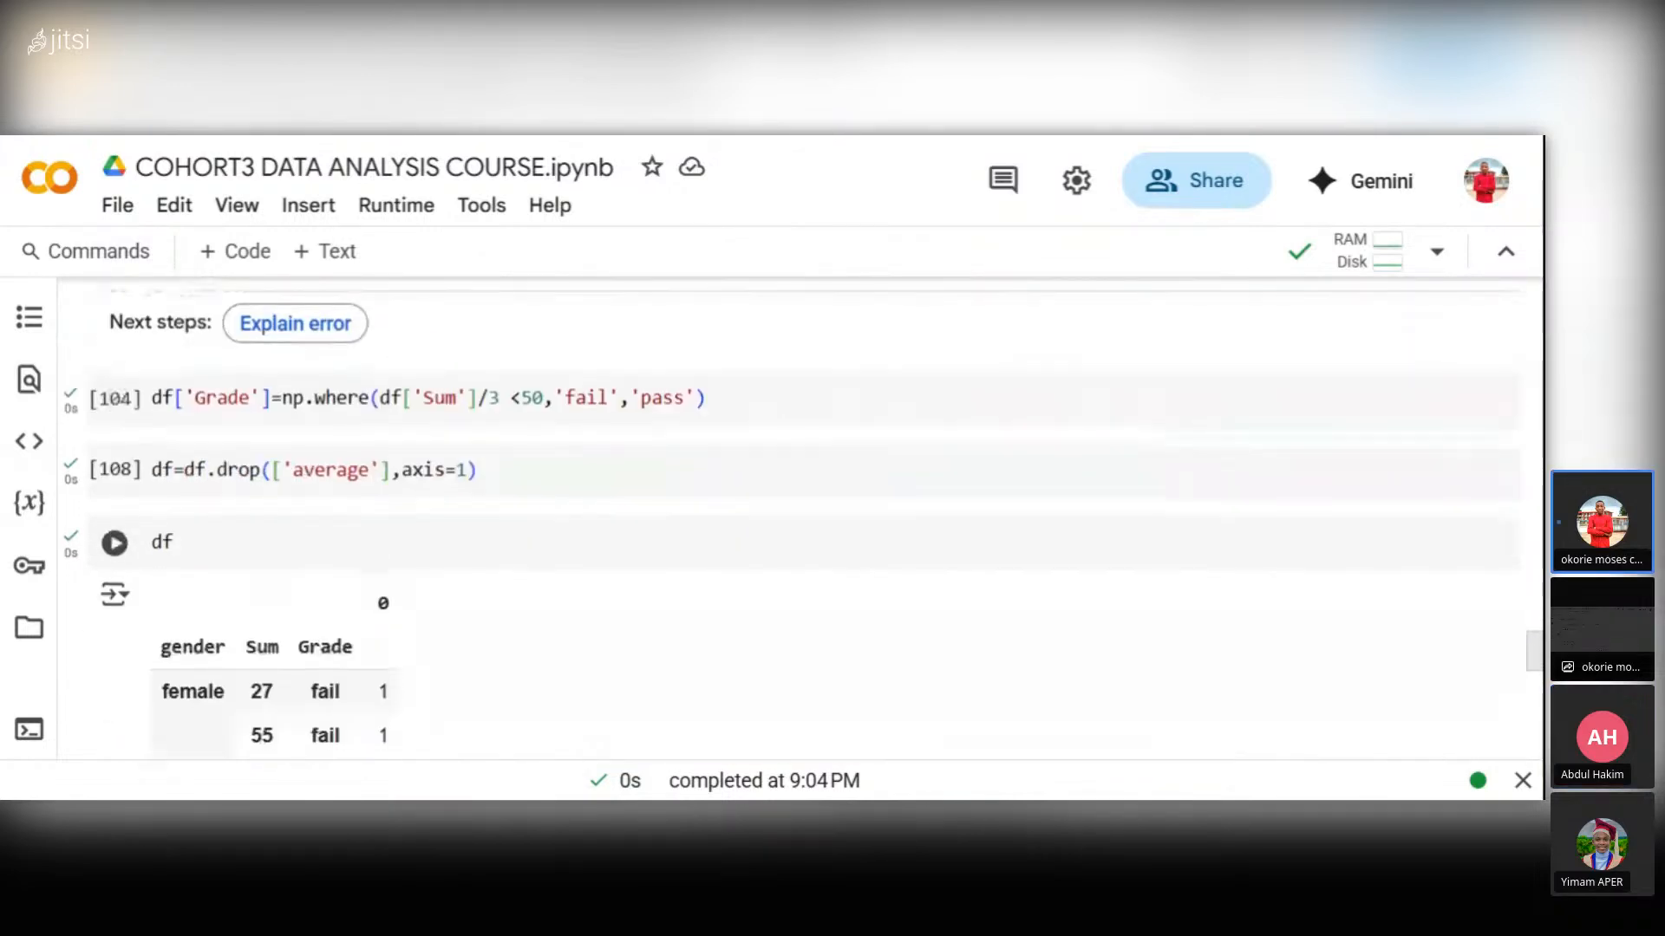
pyautogui.click(112, 398)
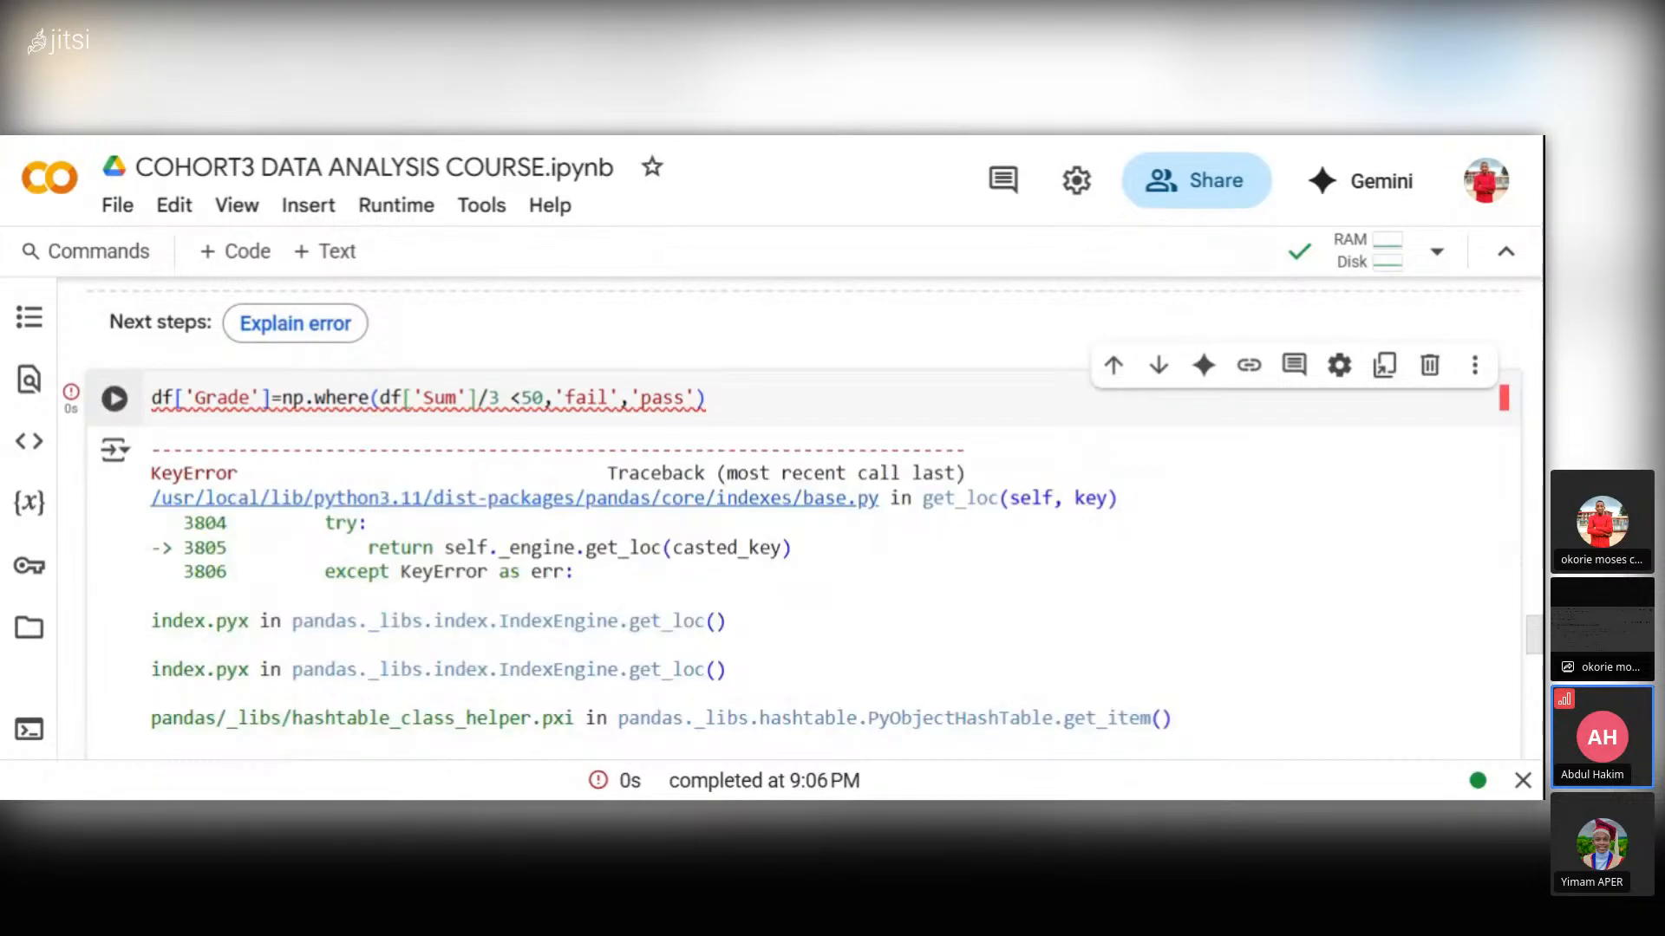
pyautogui.scroll(-5, 453, 472)
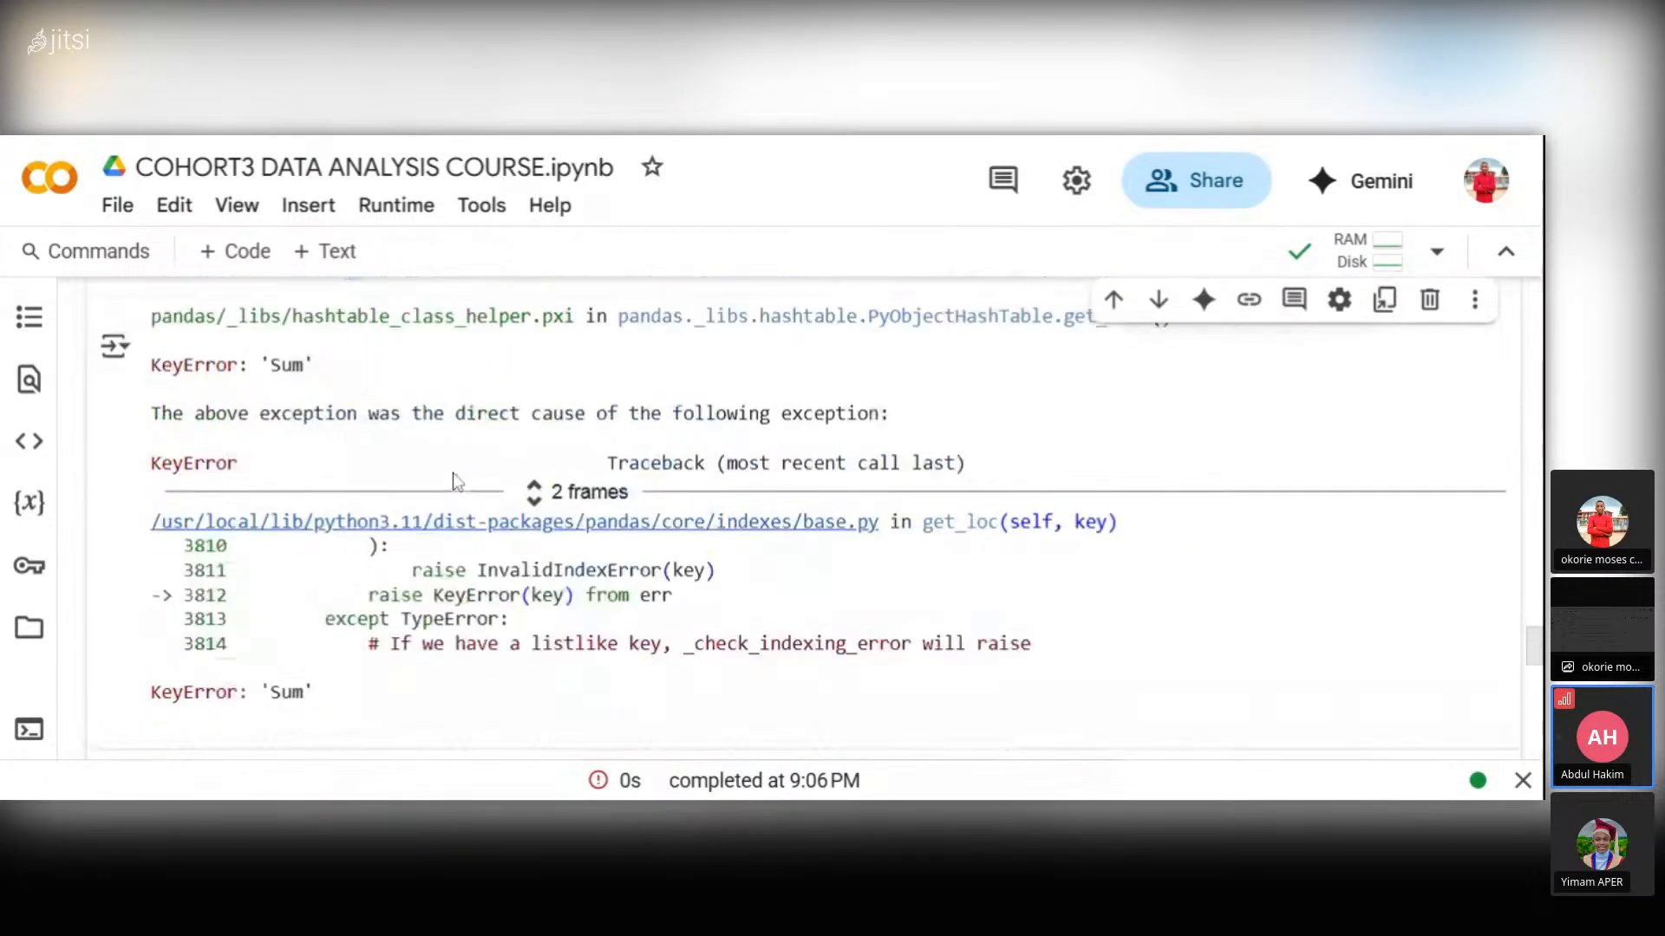
# - Run the cell that computes df['Sum'] from the math, reading and writing scores, and rerun the df cell below it
pyautogui.scroll(15, 467, 474)
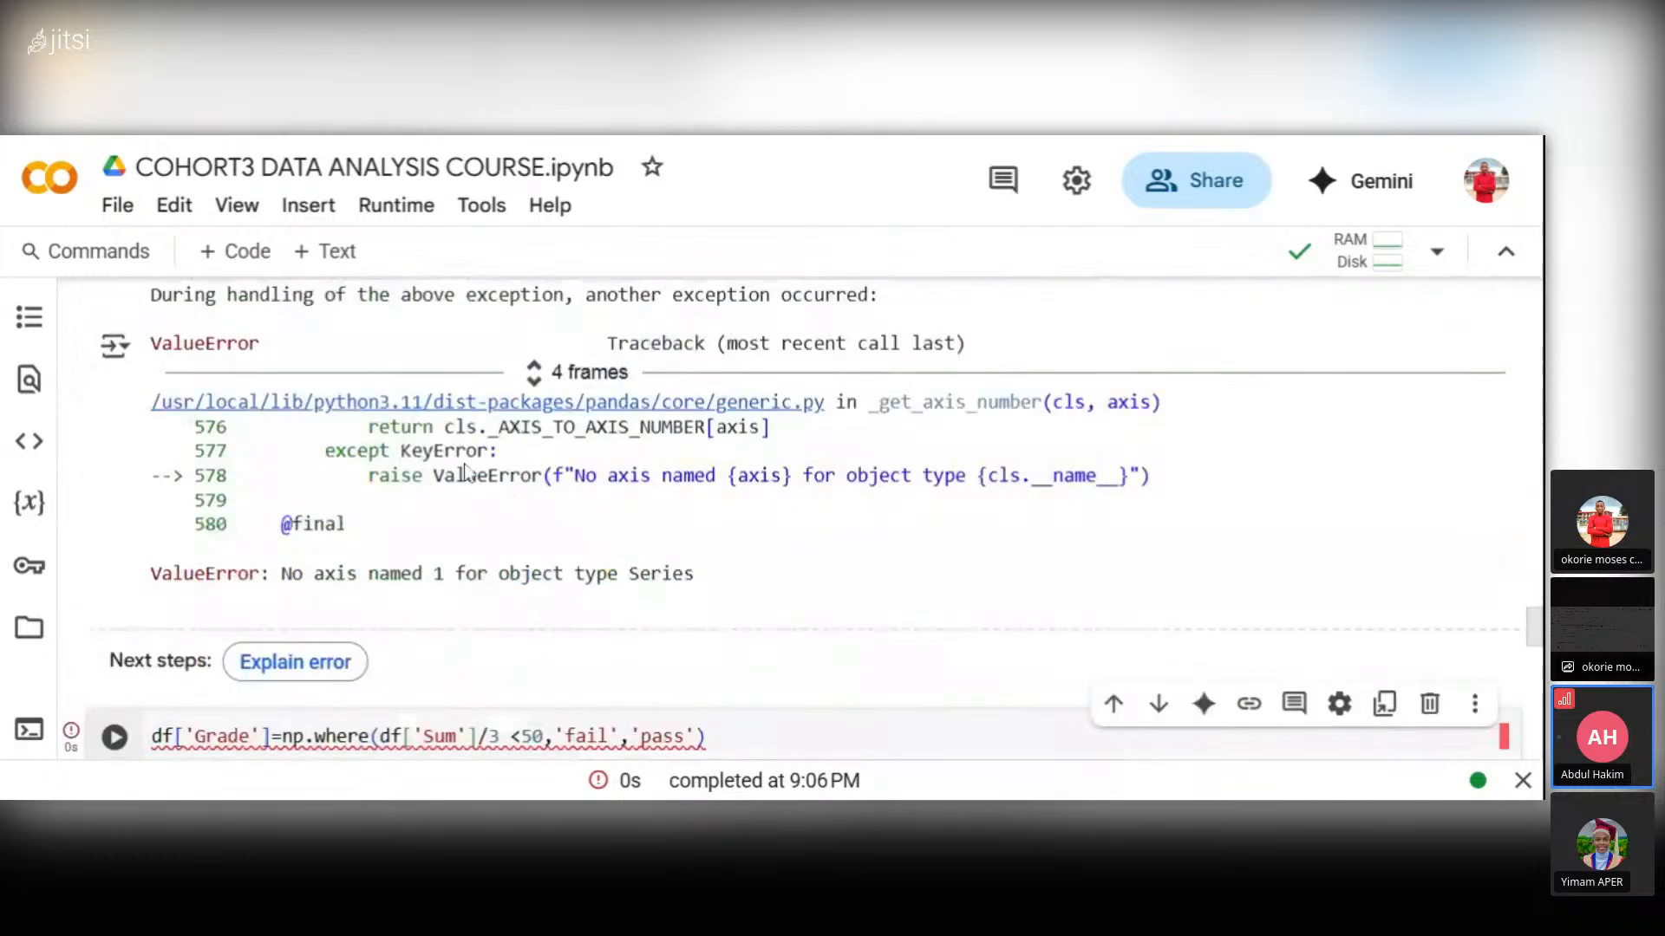
pyautogui.scroll(15, 466, 473)
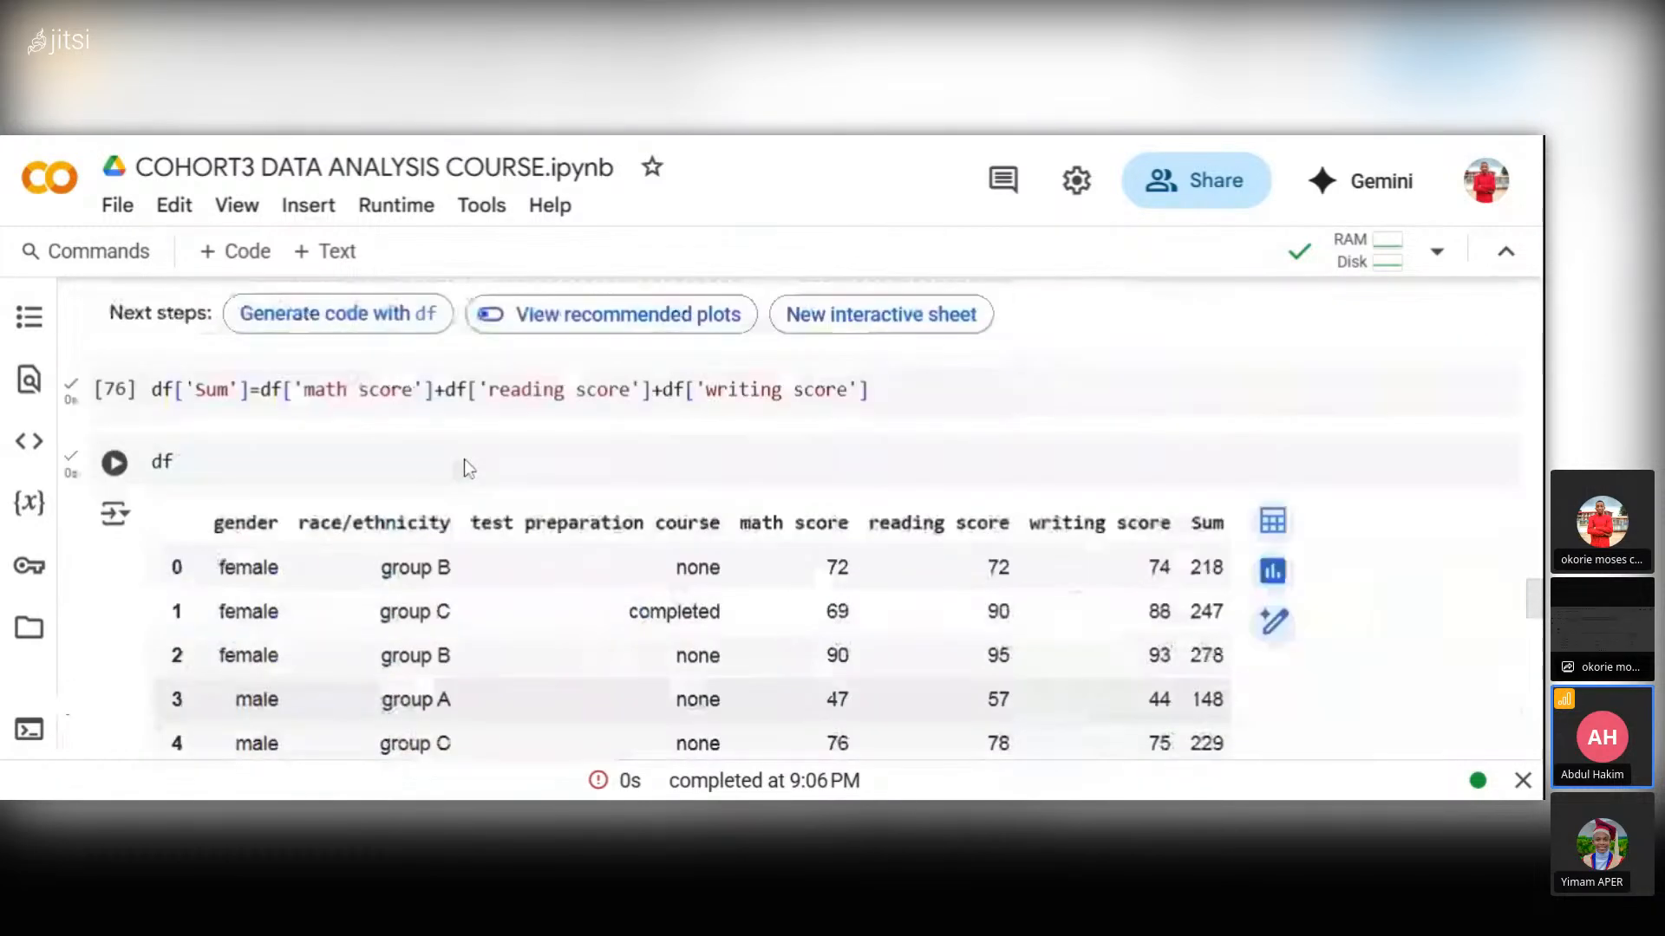
pyautogui.click(113, 390)
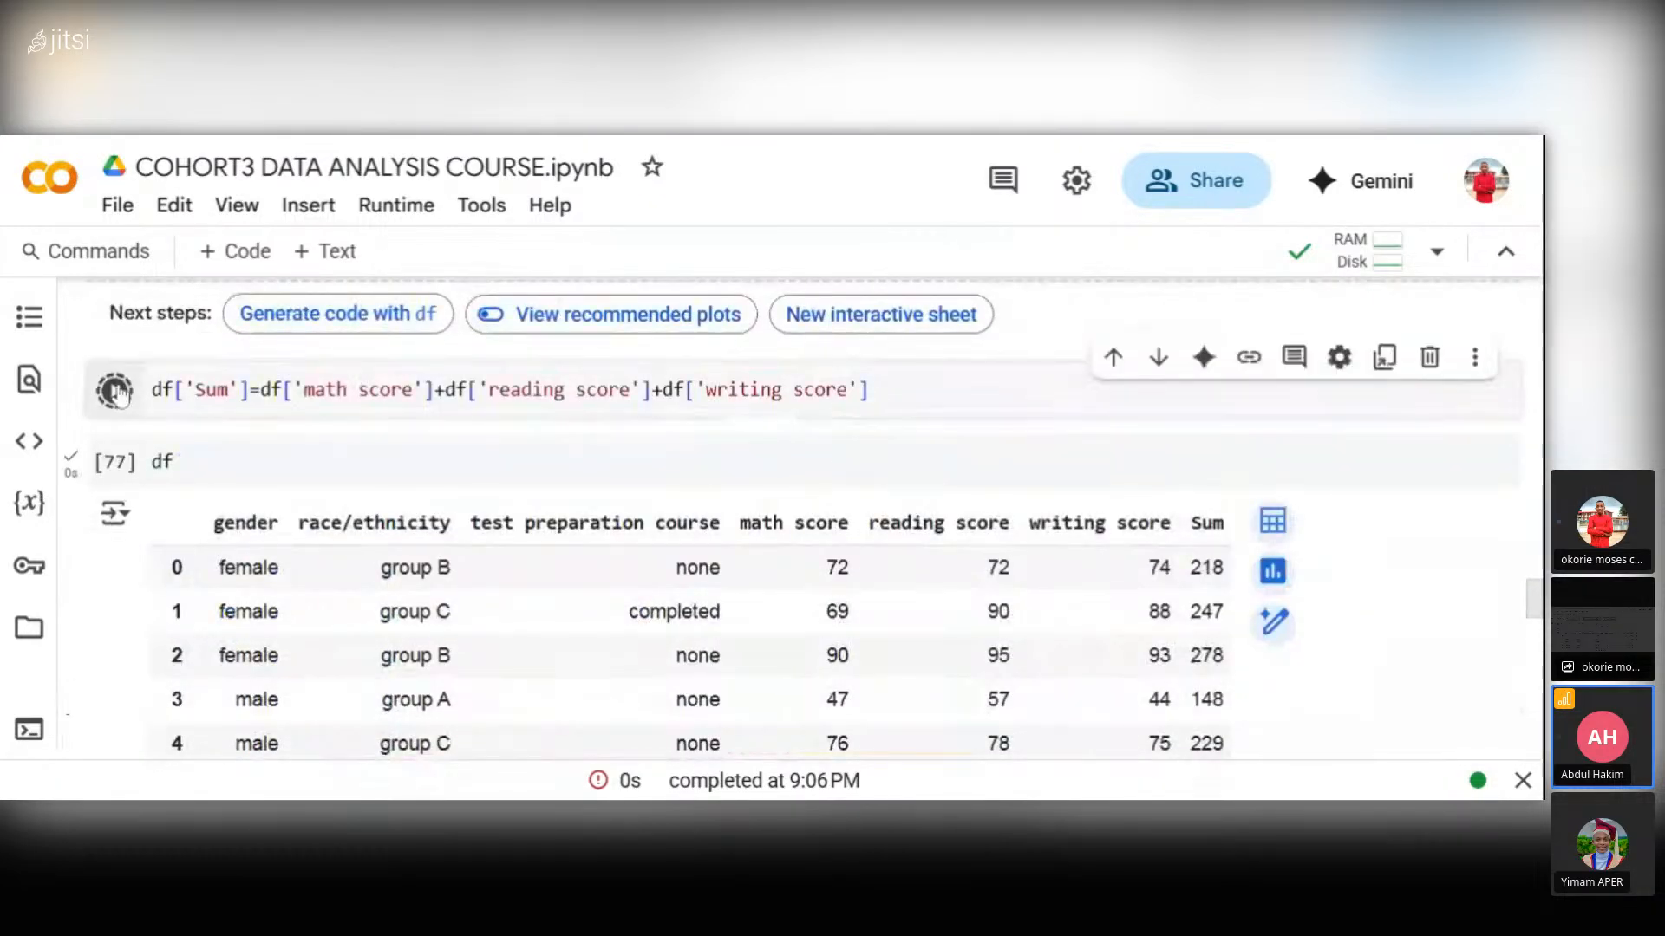
pyautogui.click(113, 463)
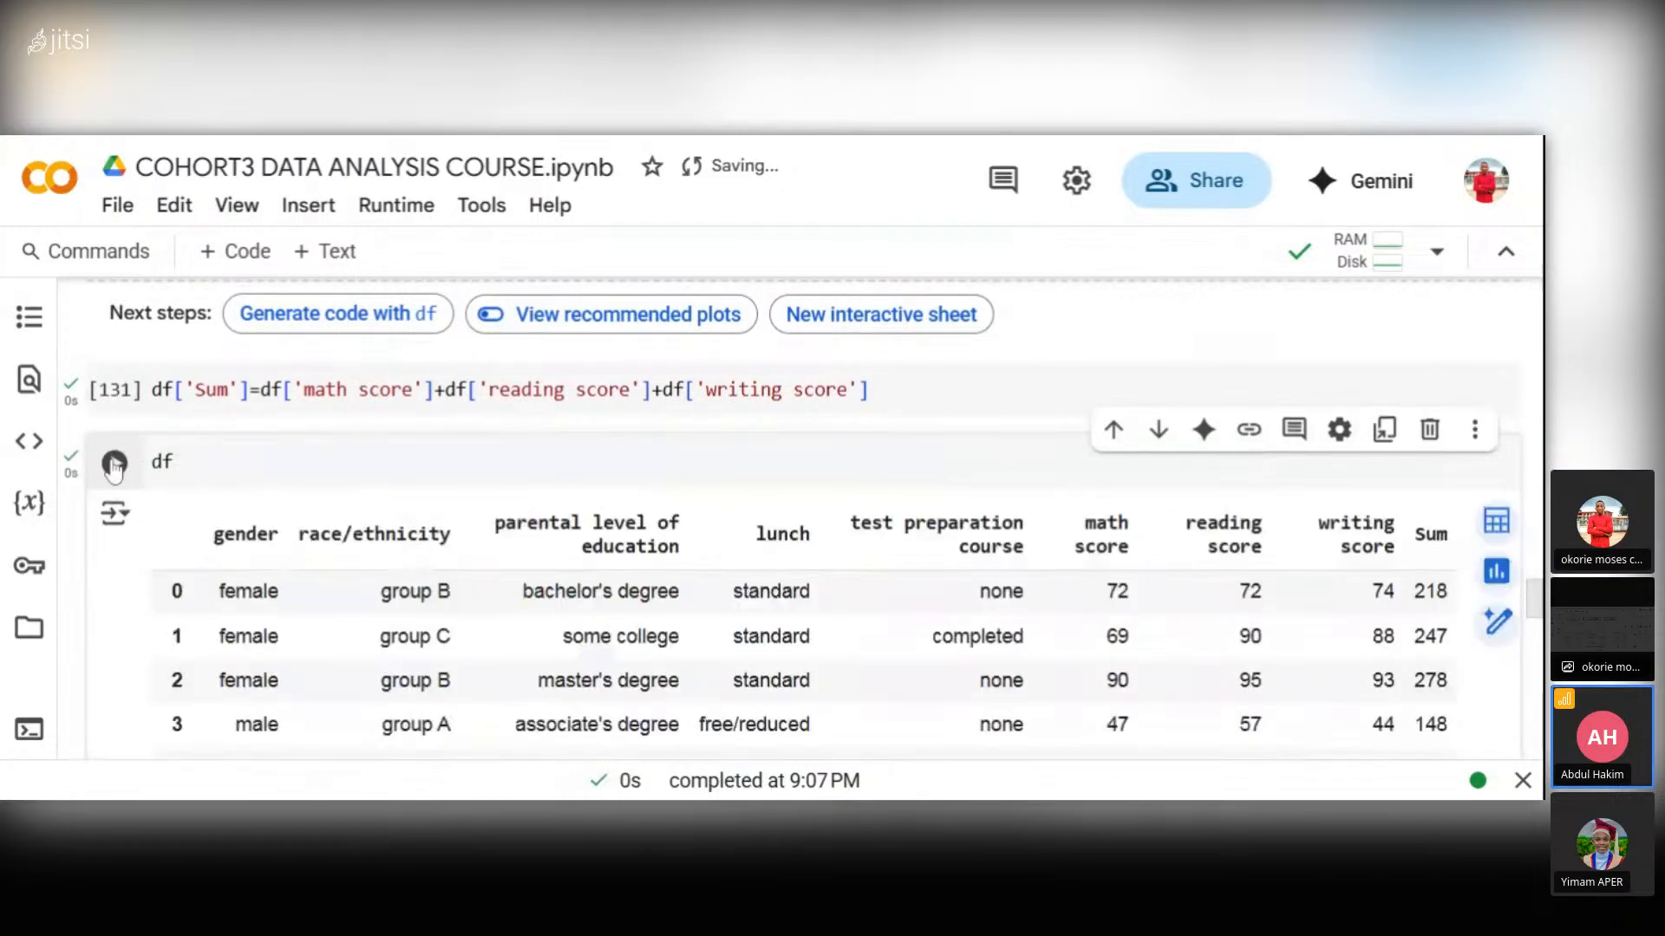
# - Rerun the df['Grade'] cell that labels rows 'fail' when df['Sum']/3 is below 50 and 'pass' otherwise
pyautogui.scroll(-5, 286, 506)
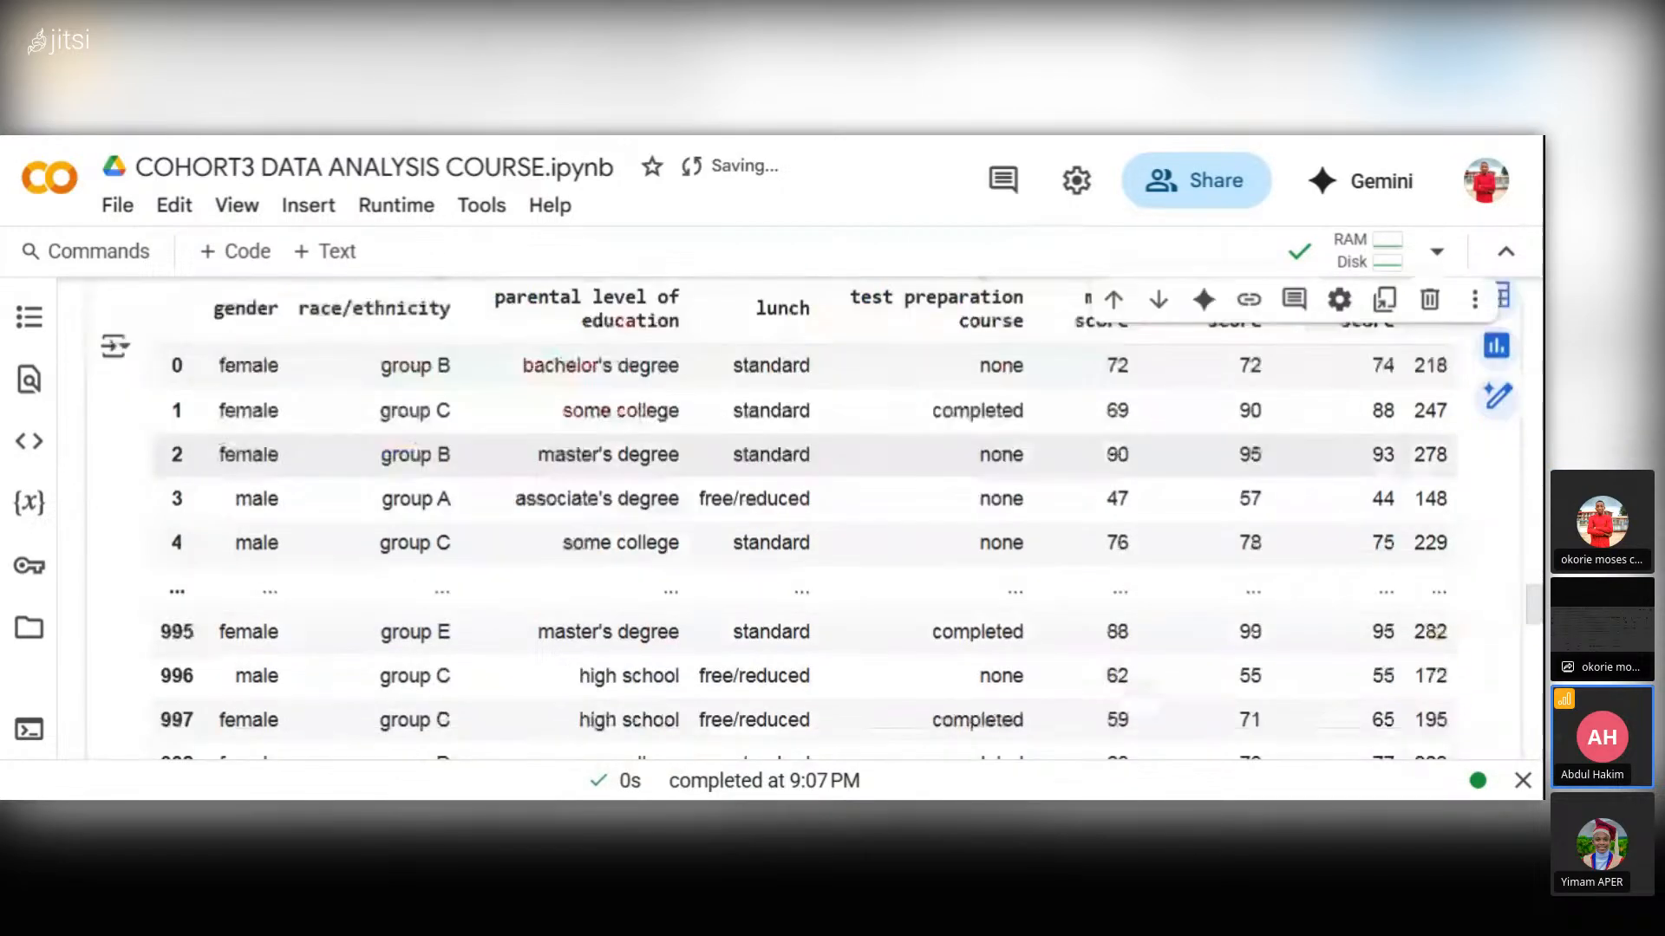
pyautogui.scroll(-3, 304, 512)
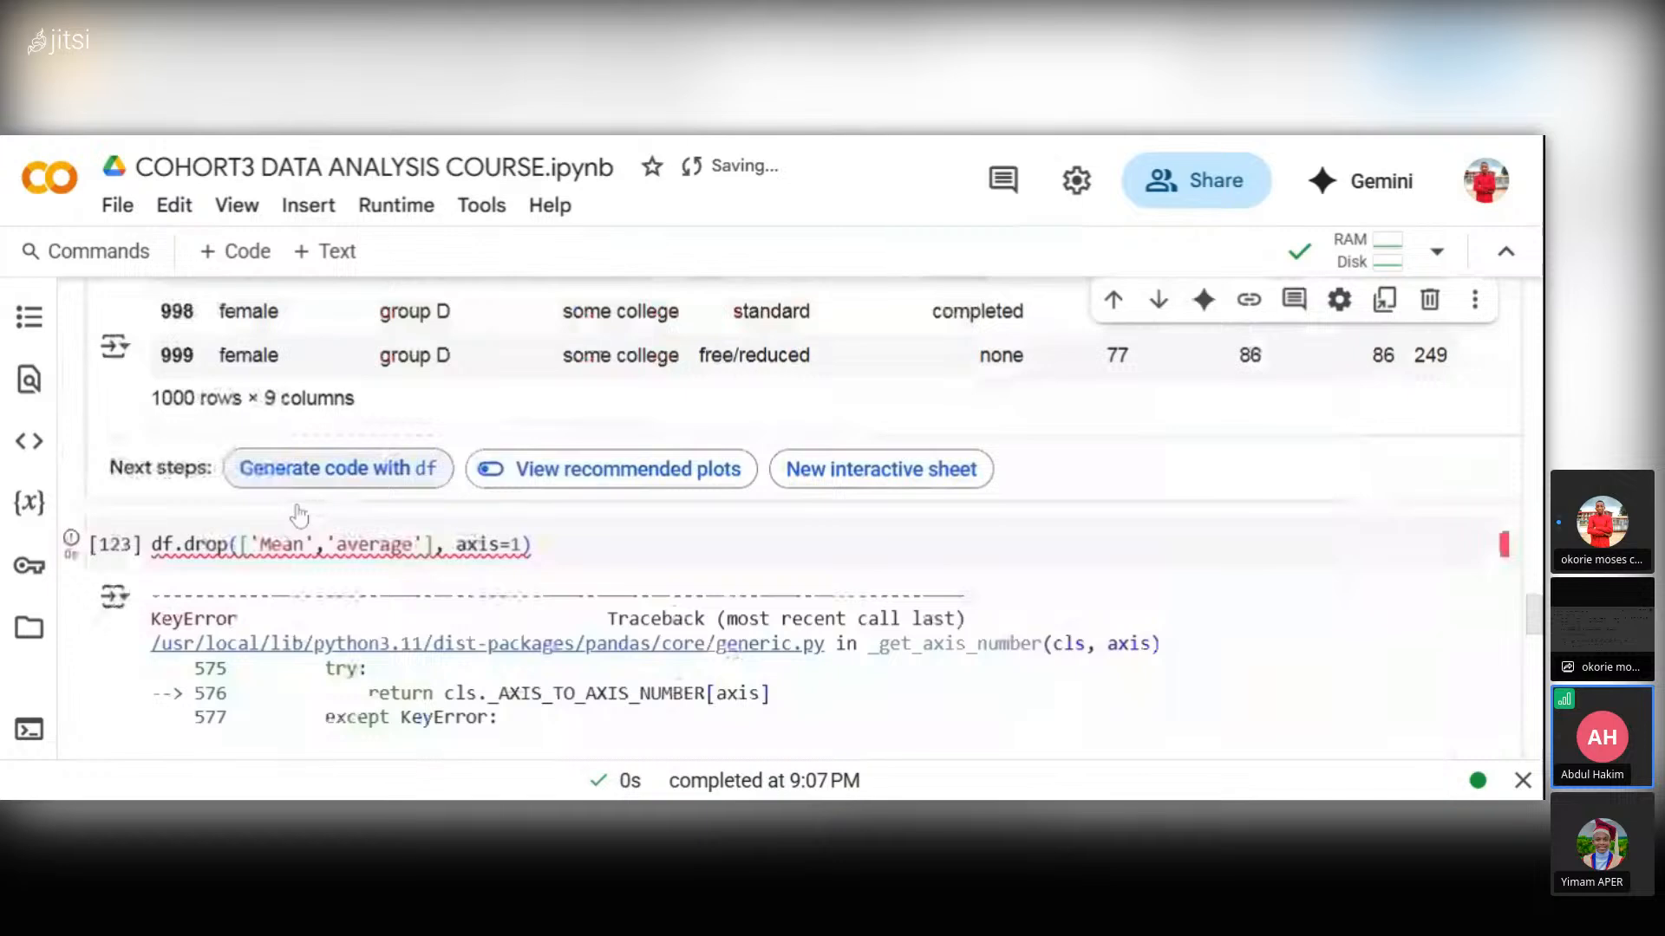
pyautogui.scroll(-3, 299, 516)
pyautogui.scroll(-3, 780, 520)
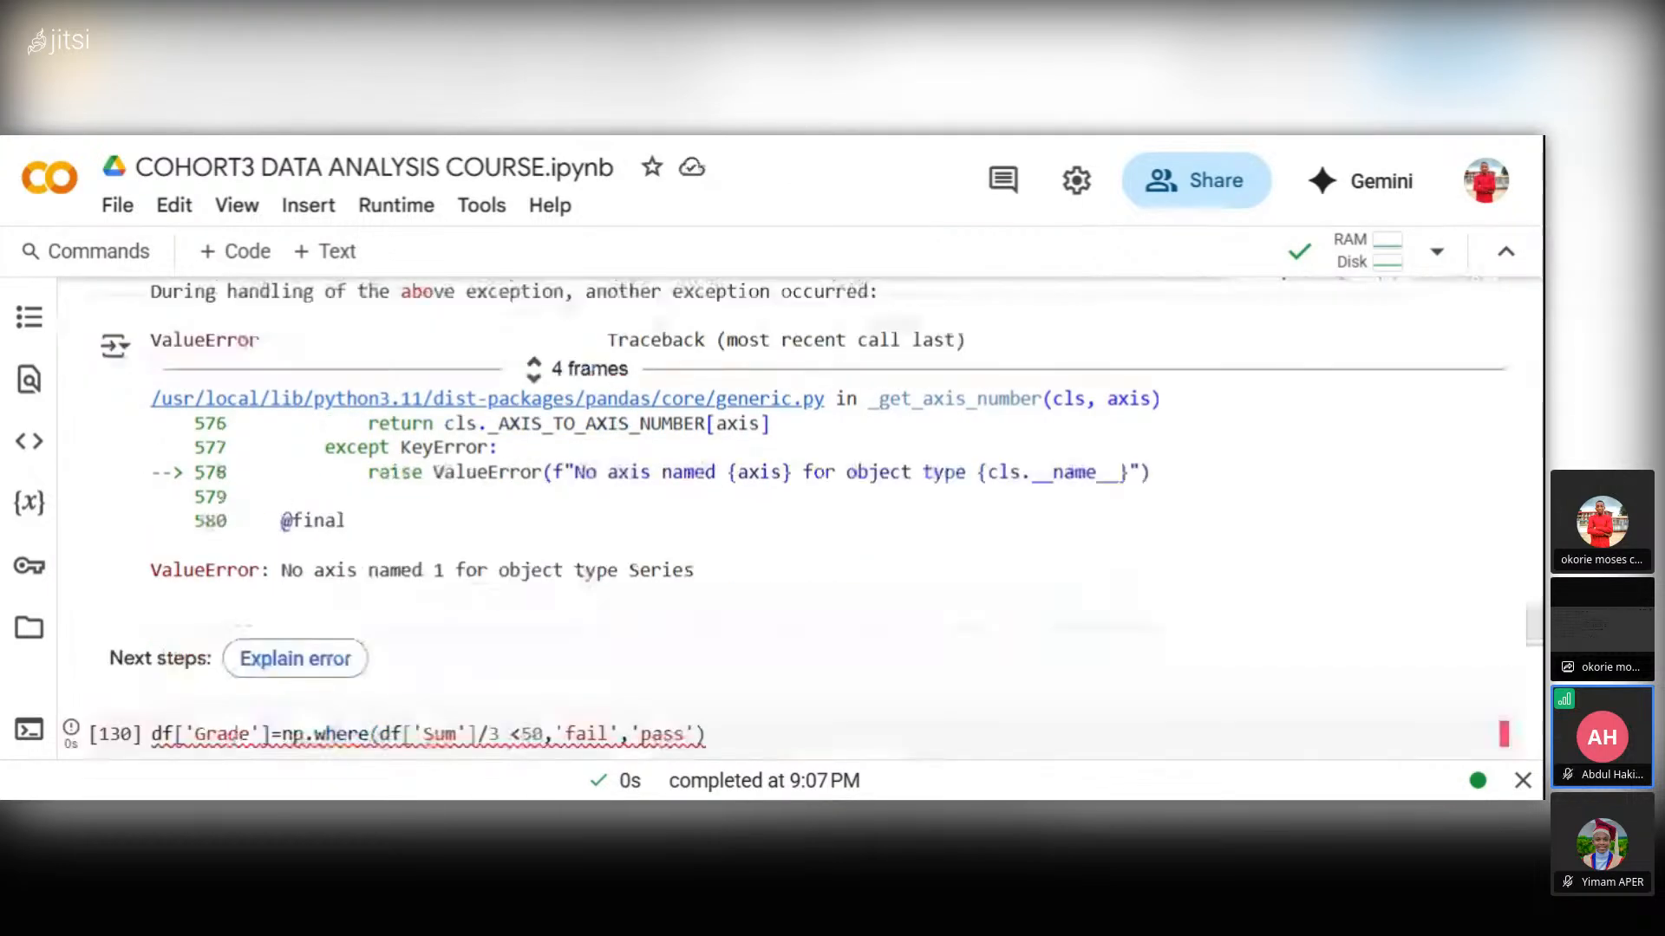
pyautogui.scroll(-1, 143, 622)
pyautogui.click(114, 622)
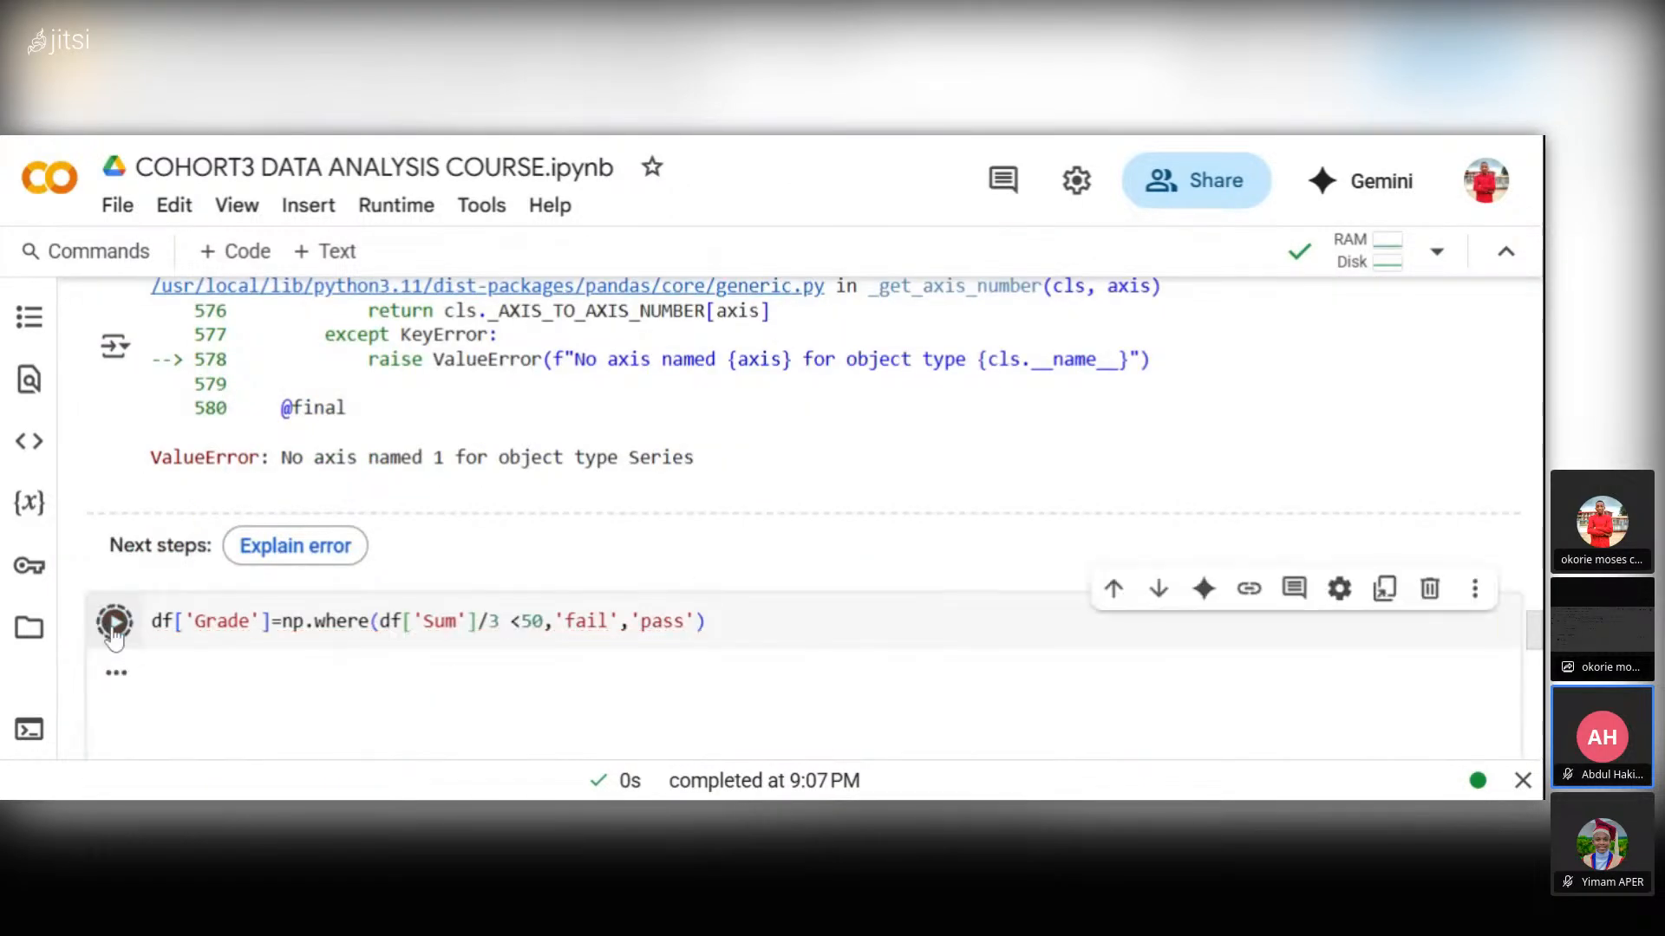
pyautogui.click(115, 625)
pyautogui.scroll(-3, 133, 639)
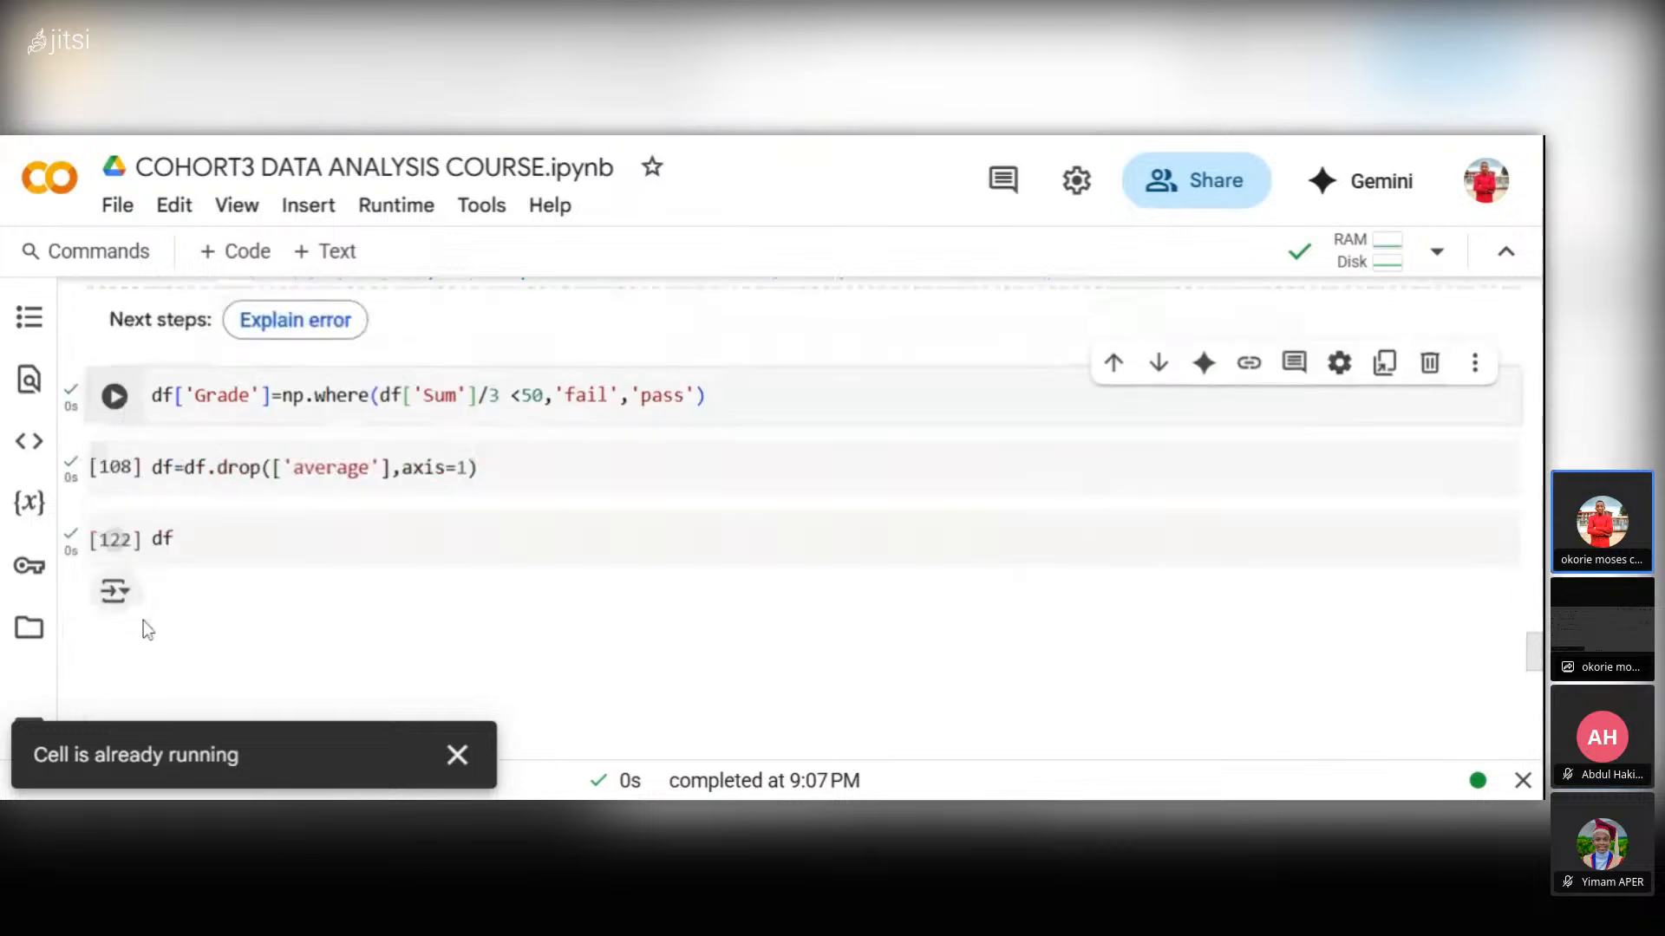
# - Insert a code cell directly below the df['Grade'] cell, enter df and run it
pyautogui.click(709, 396)
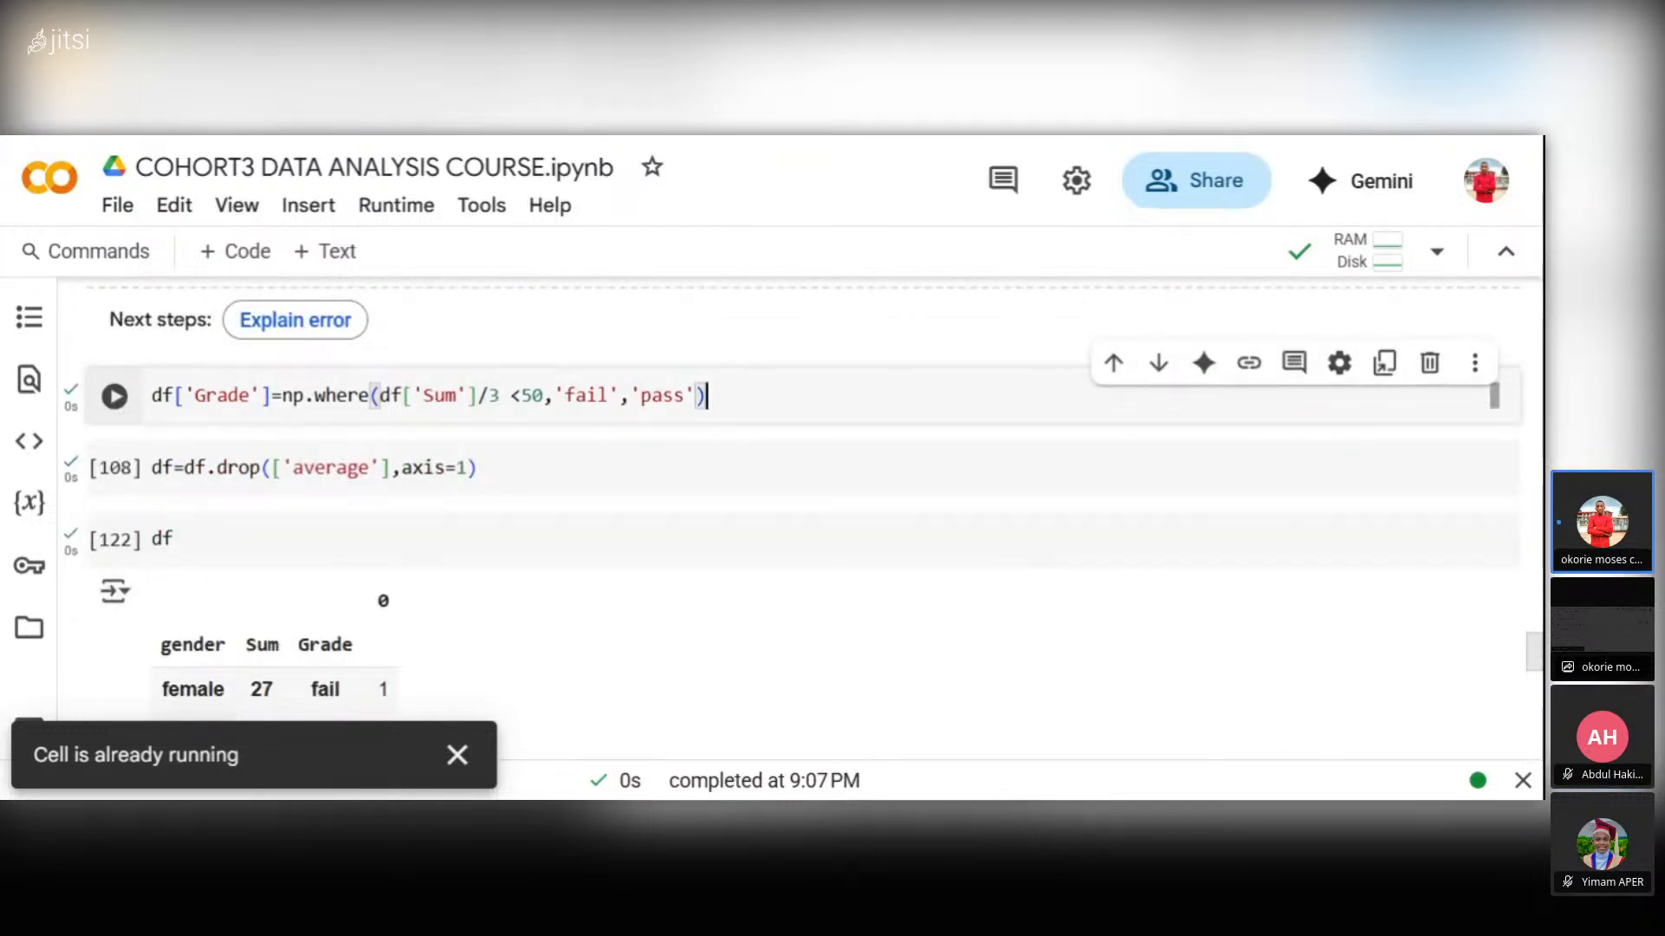
pyautogui.click(256, 268)
pyautogui.write('df')
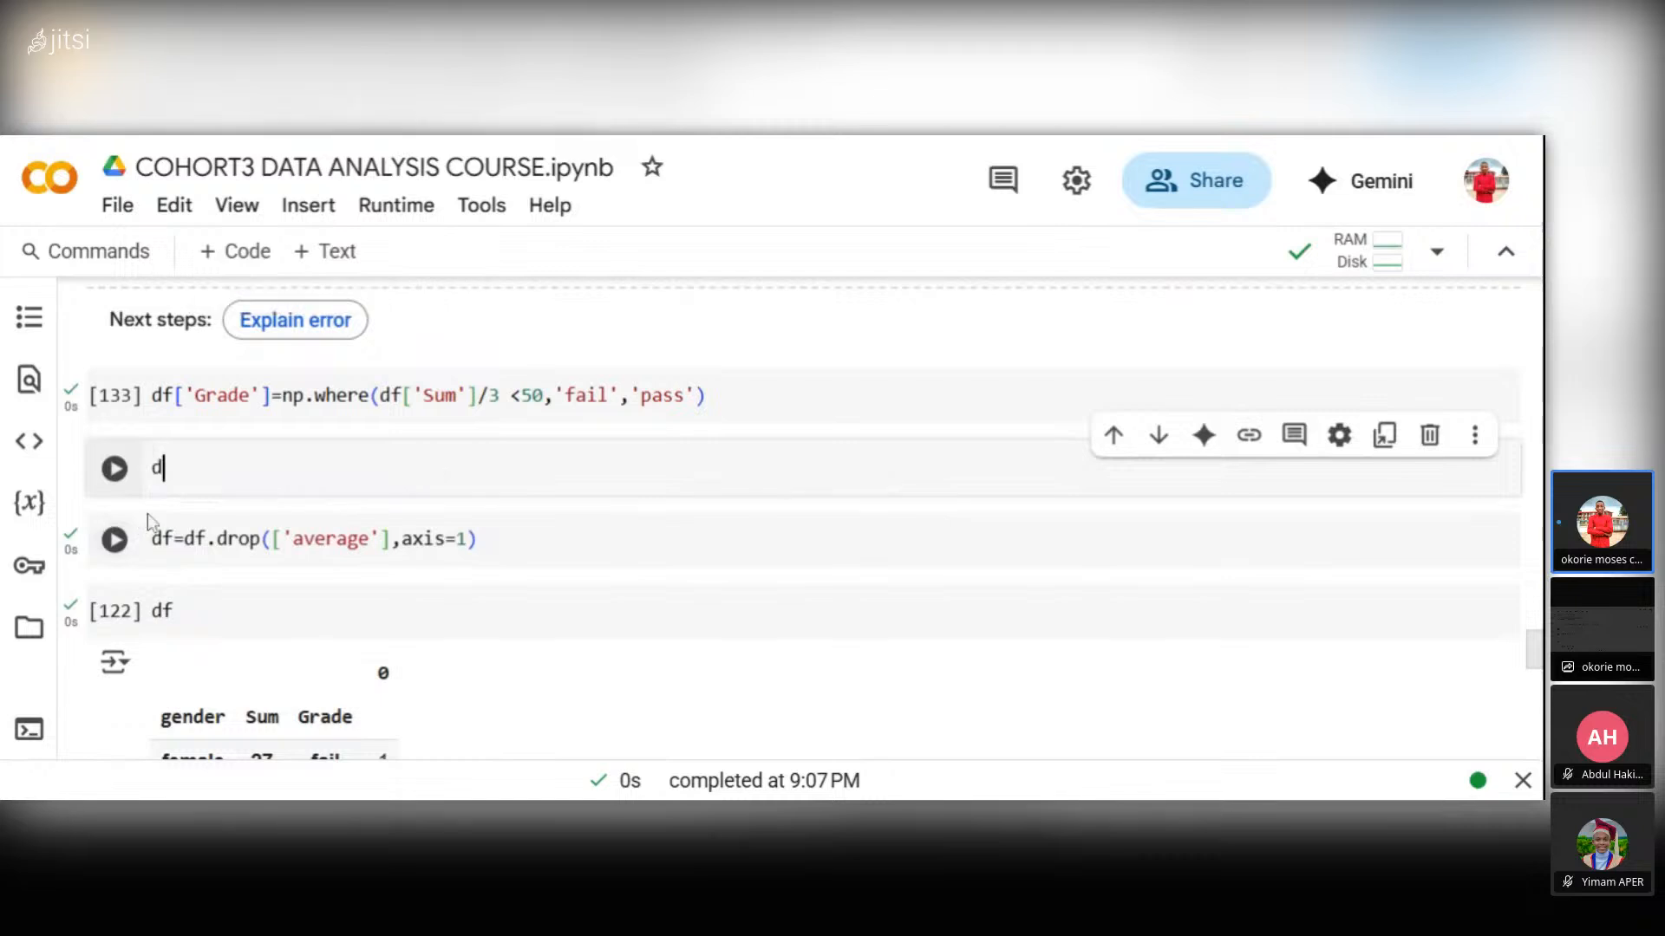
pyautogui.click(102, 475)
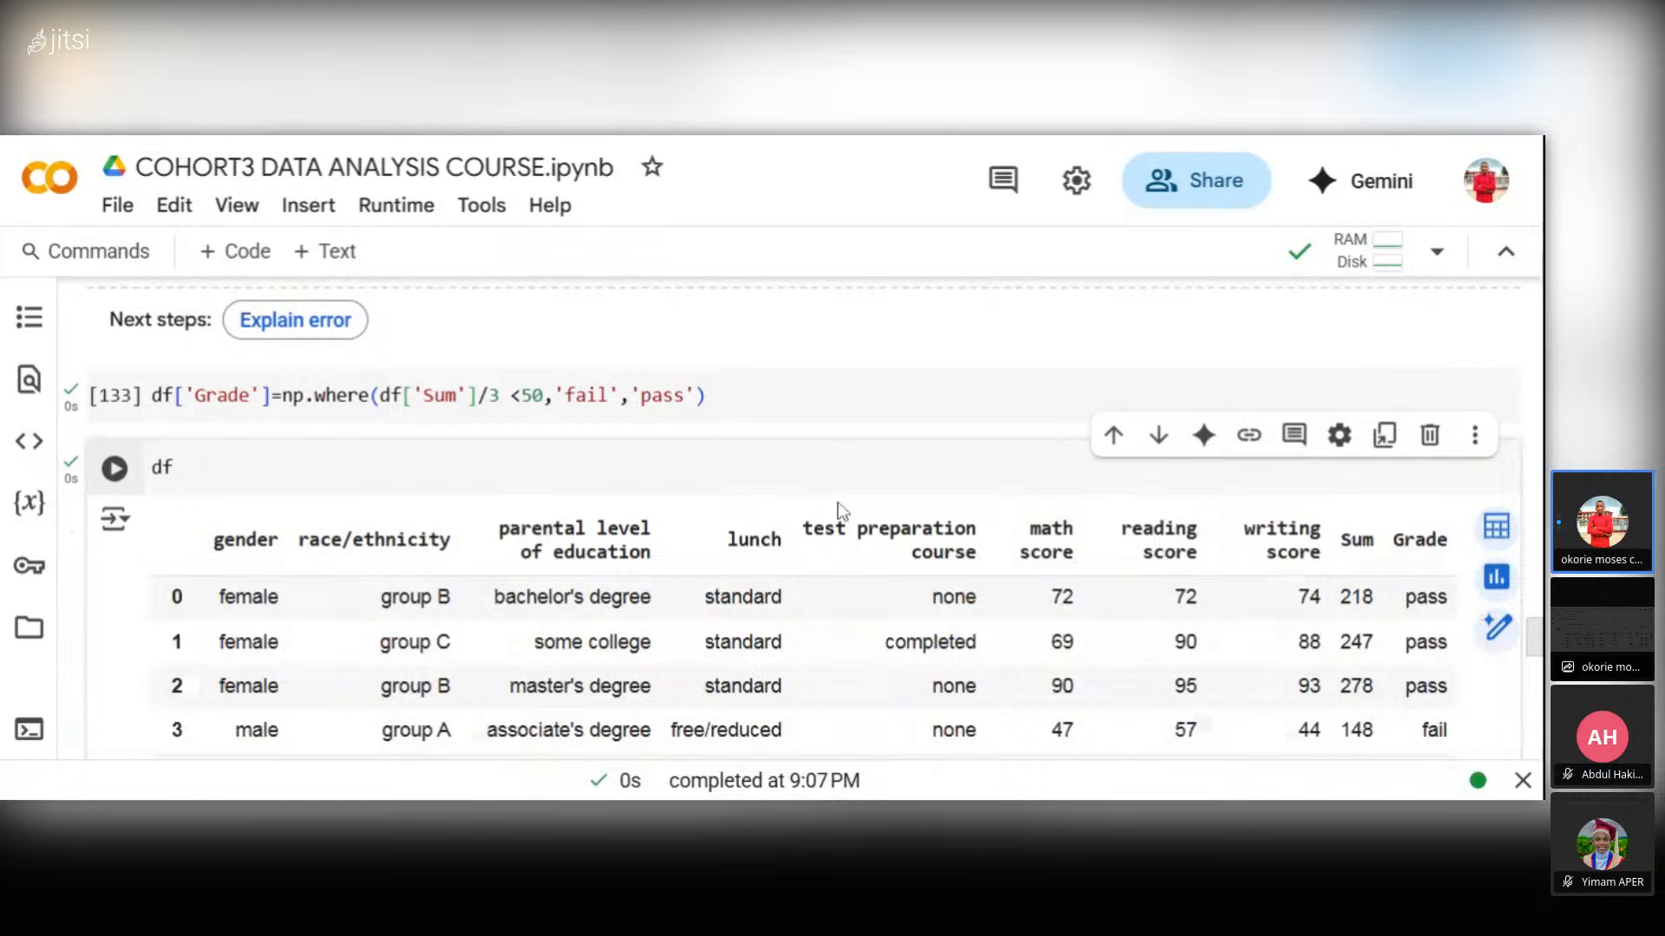
# - Change the new df cell to new_set=df and run it
pyautogui.click(153, 468)
pyautogui.moveTo(153, 469)
pyautogui.write('d')
pyautogui.press('BackSpace')
pyautogui.write('new=')
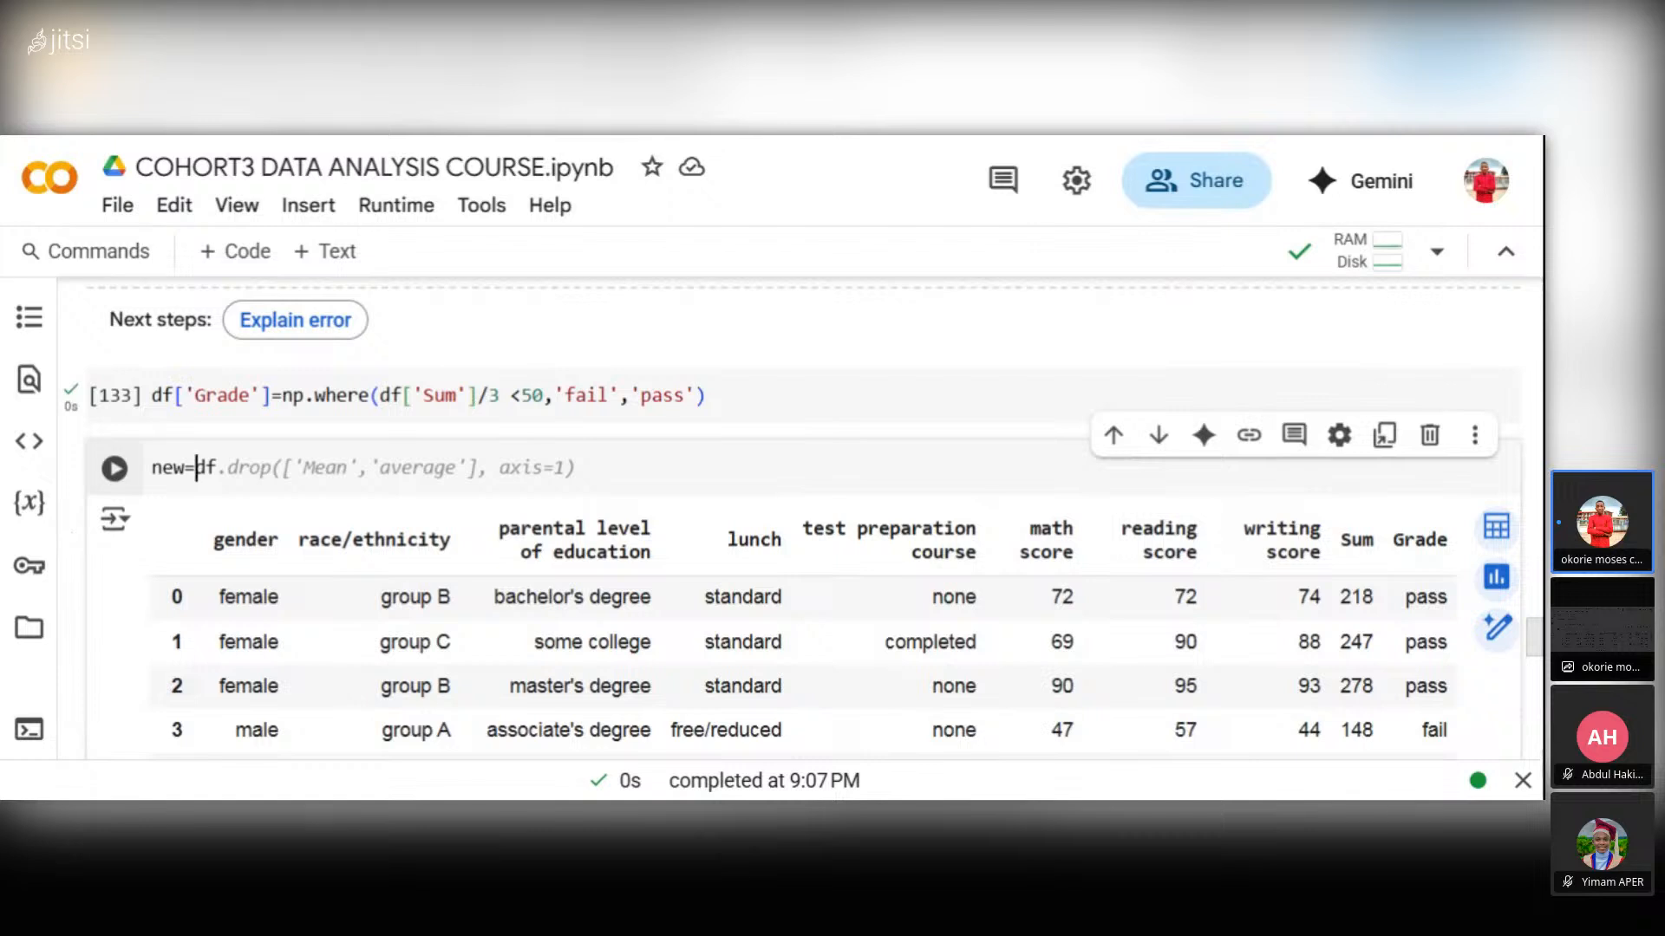
pyautogui.press('Left')
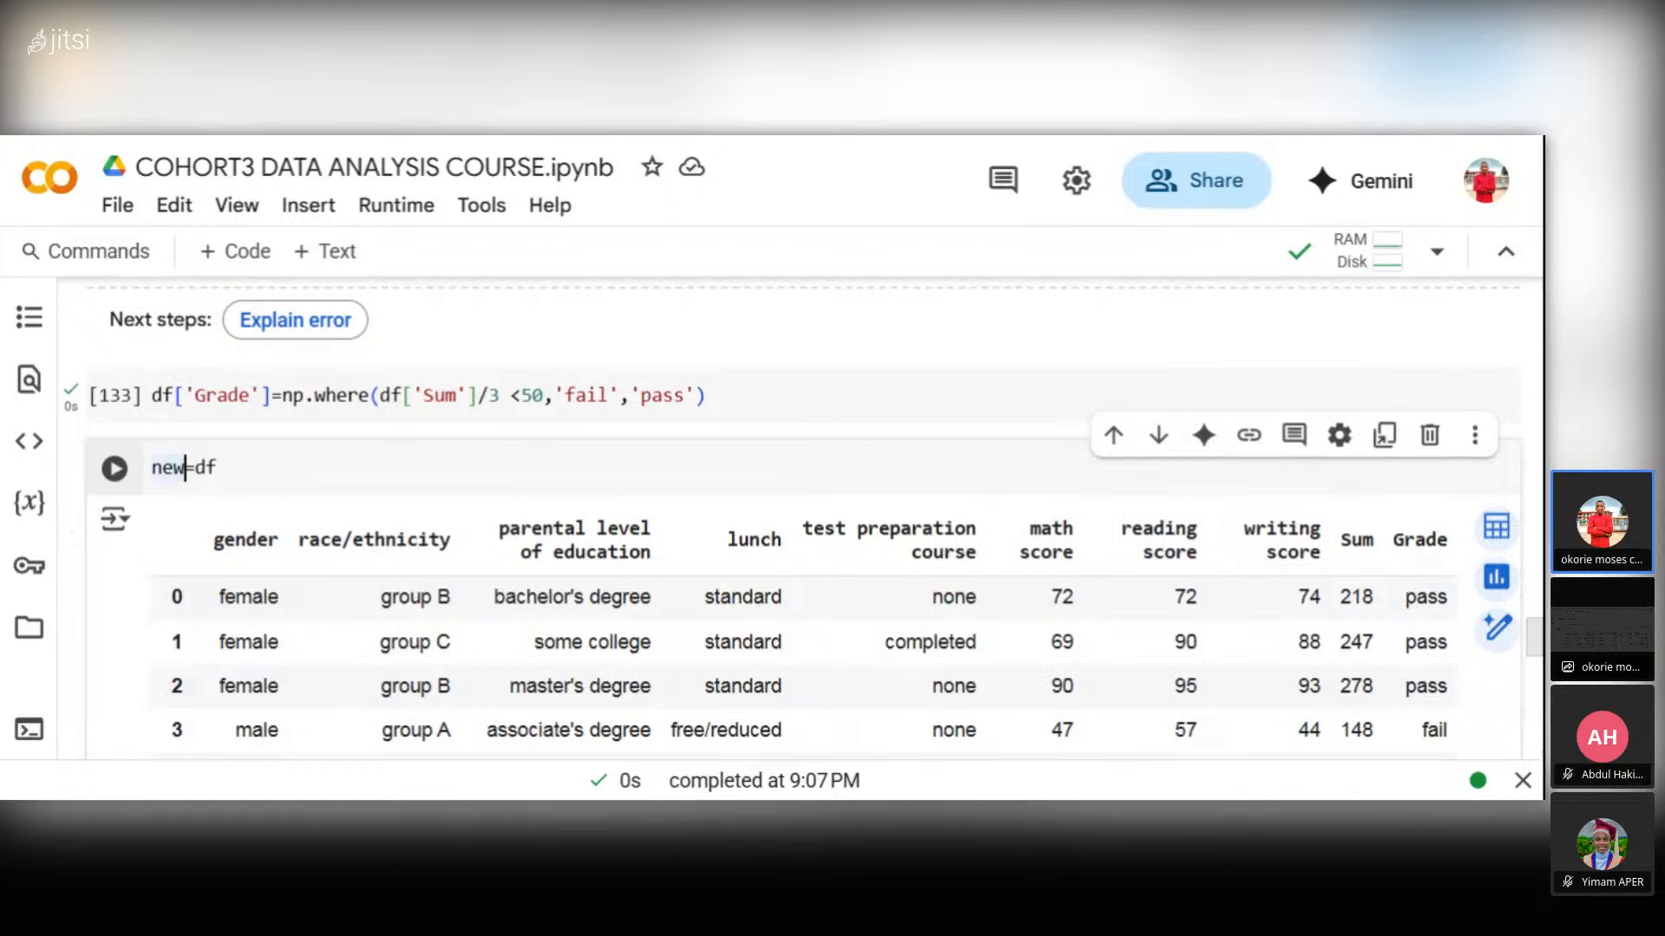
pyautogui.write('_set')
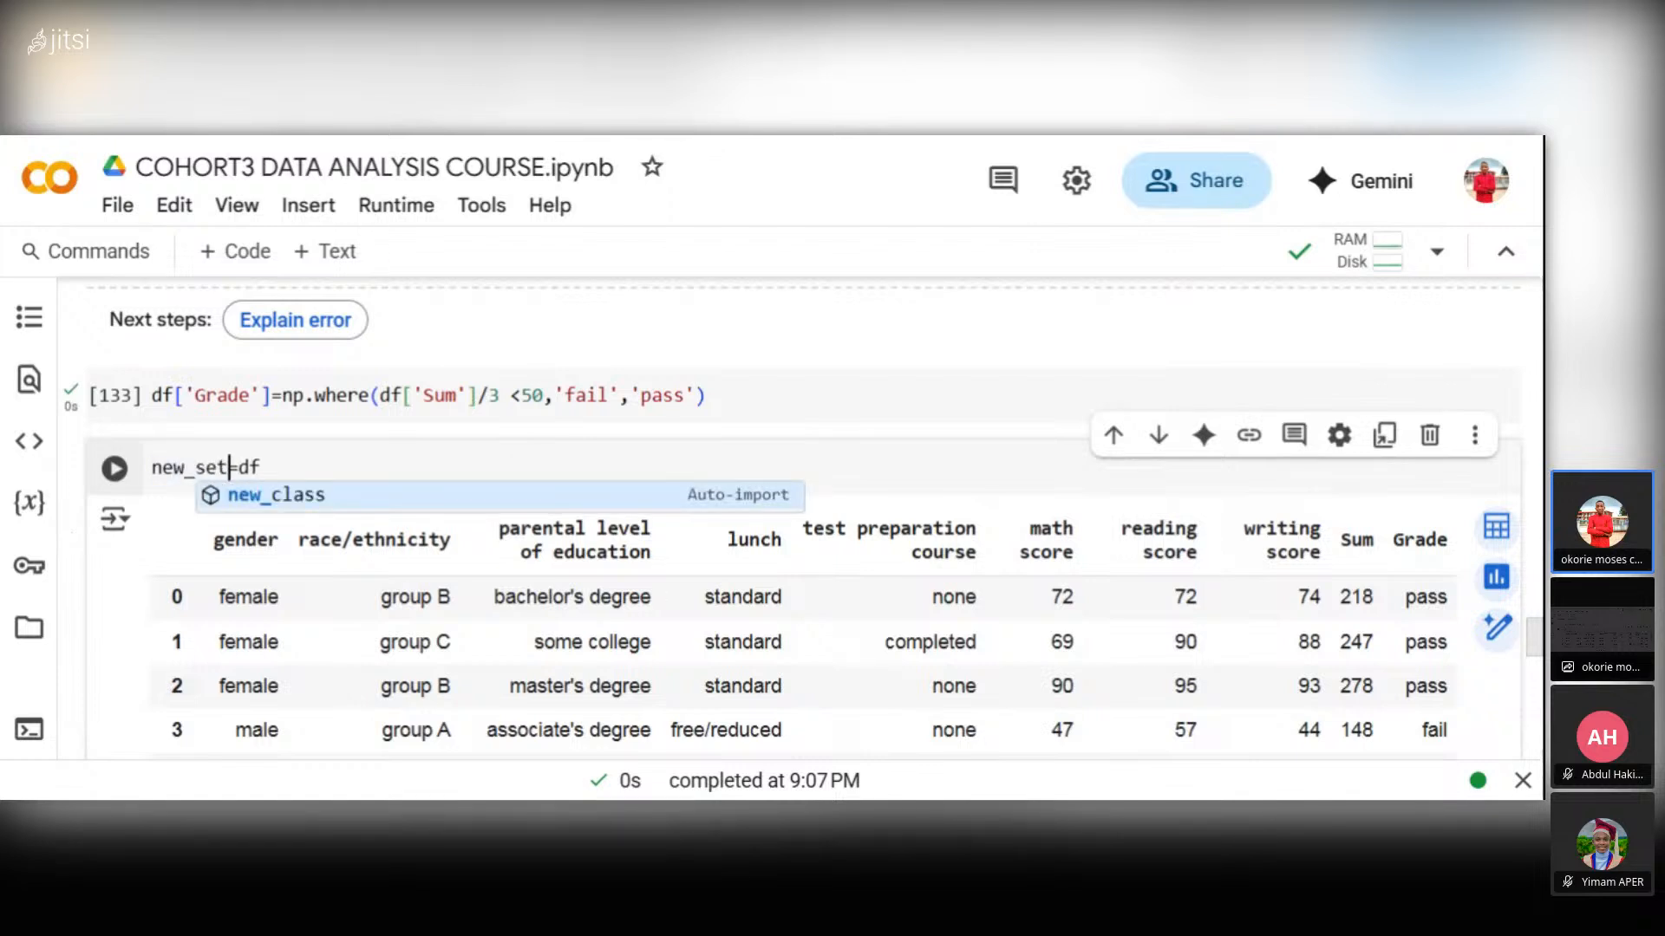
pyautogui.press('Escape')
pyautogui.hotkey('ctrl', 'Return')
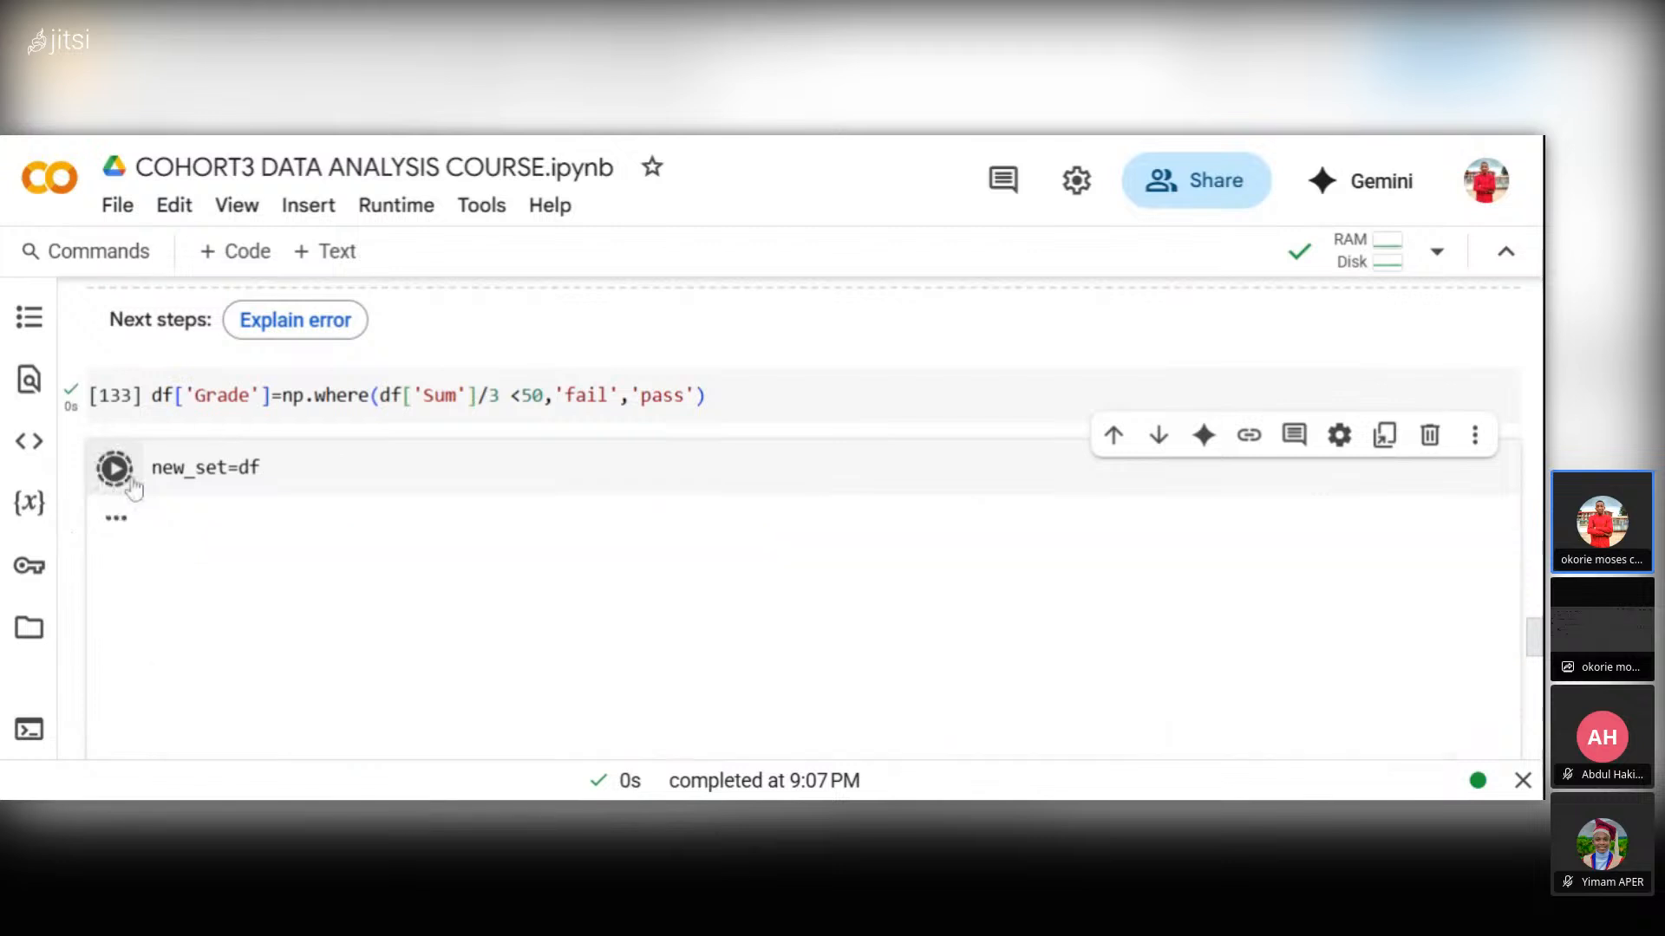
# - Rerun the new_set=df assignment and display new_set by running it in a new code cell directly below
pyautogui.scroll(5, 780, 520)
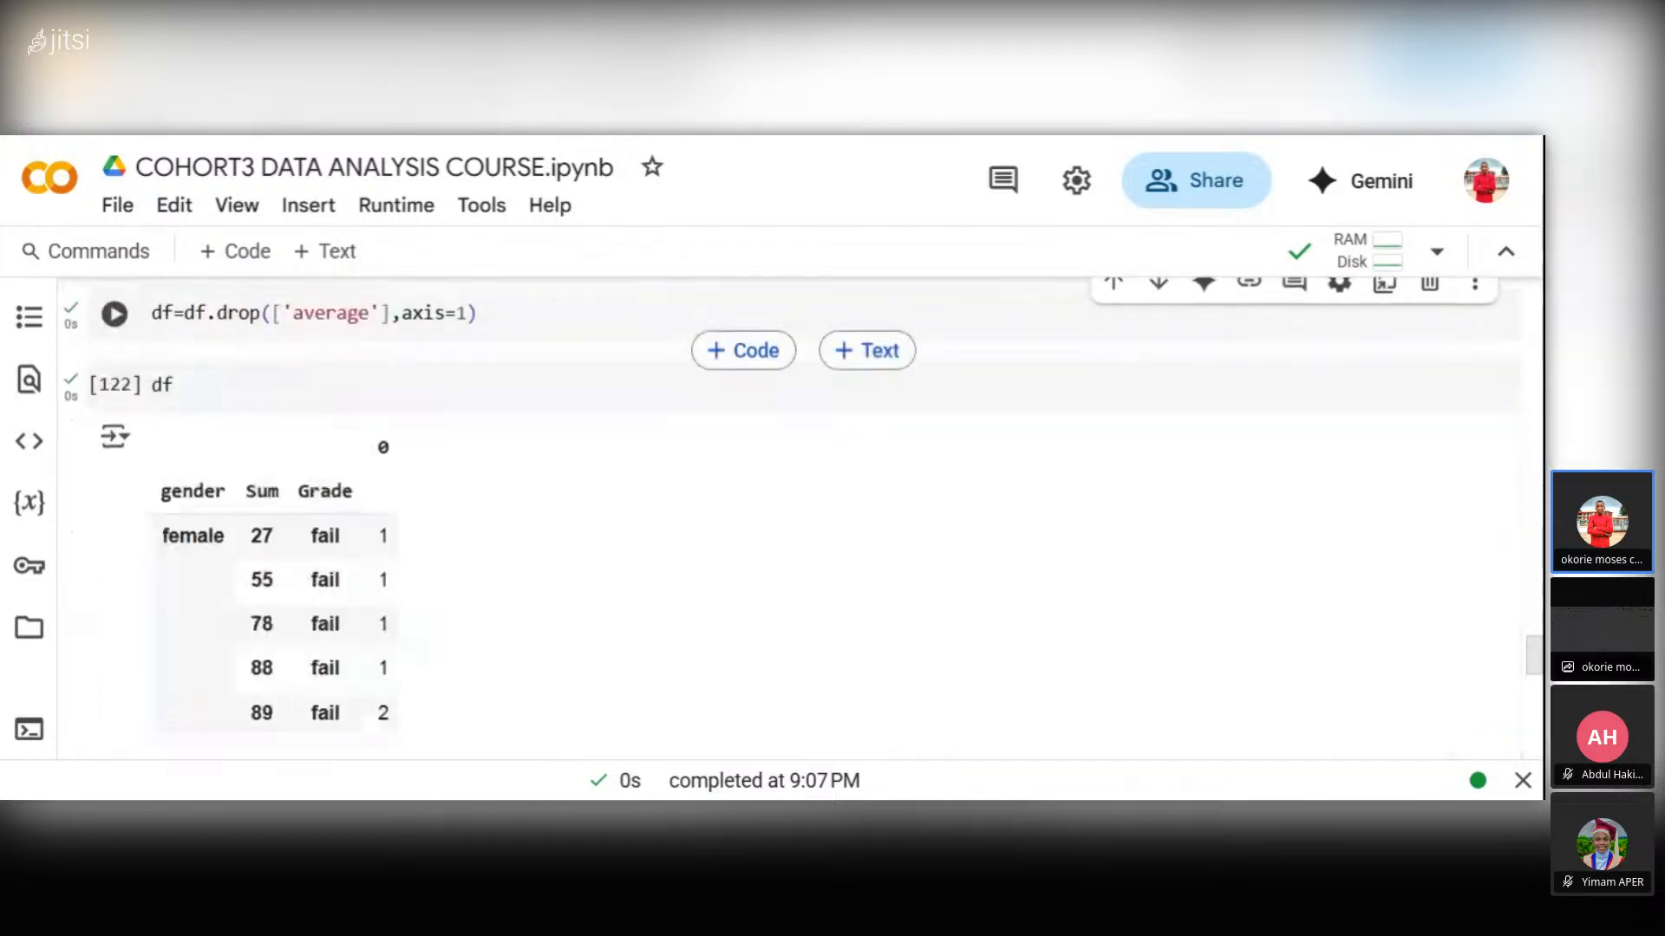
pyautogui.scroll(1, 780, 520)
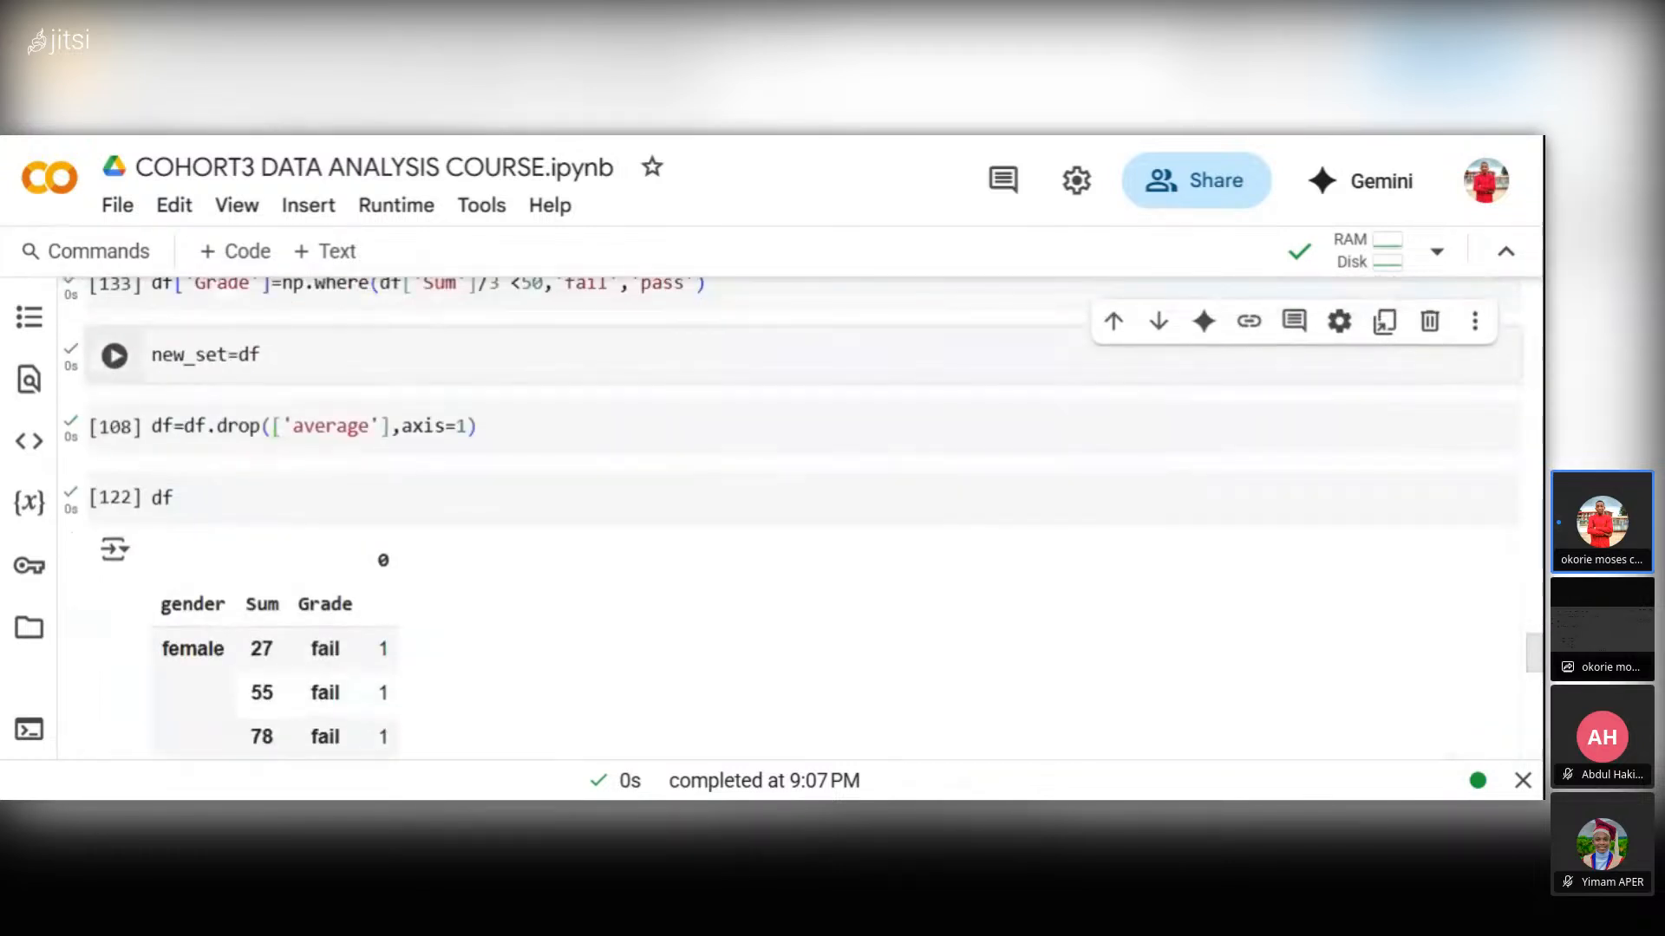
pyautogui.moveTo(228, 355); pyautogui.dragTo(151, 358)
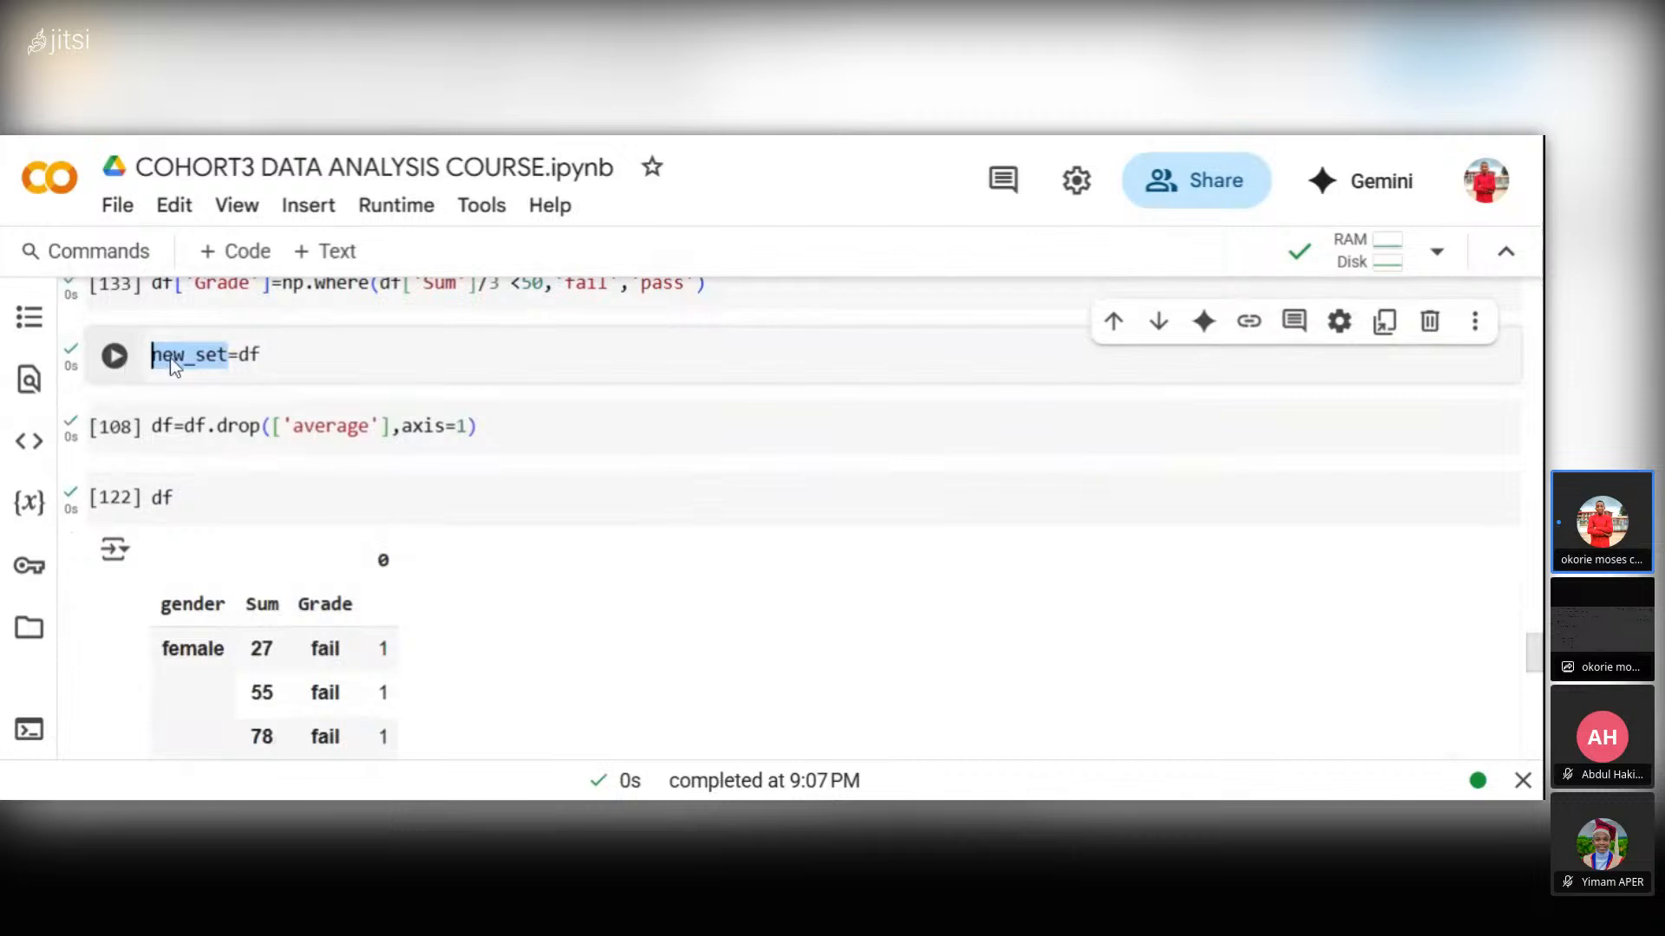
pyautogui.press('End')
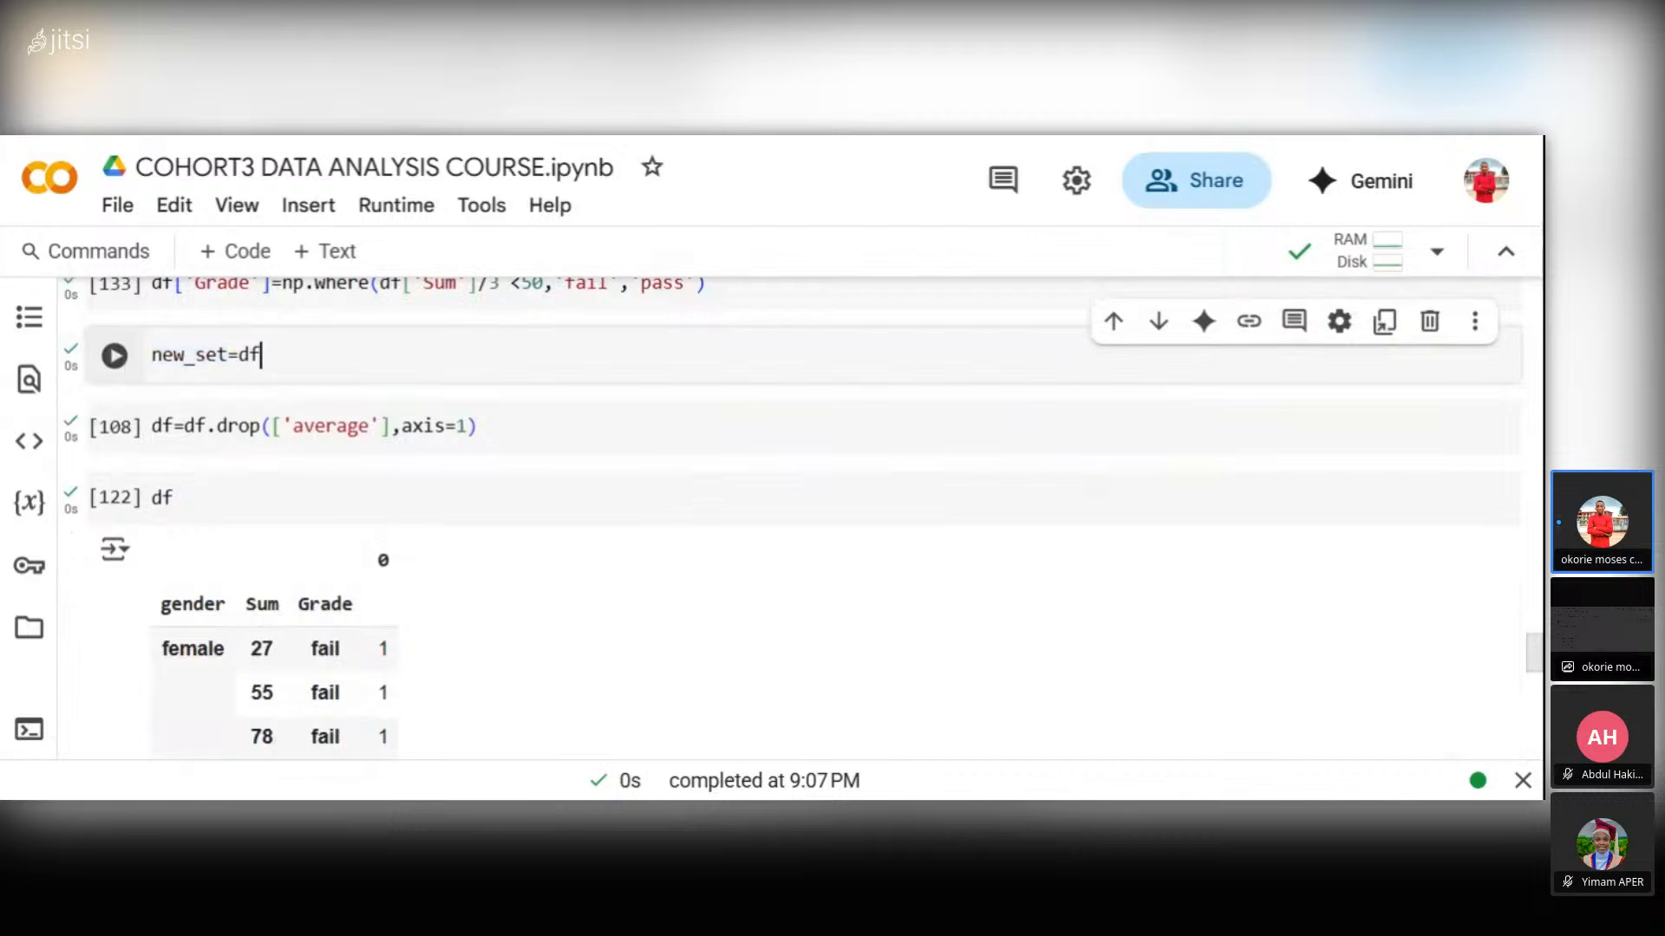
pyautogui.hotkey('ctrl', 'Return')
pyautogui.click(223, 260)
pyautogui.write('new_set')
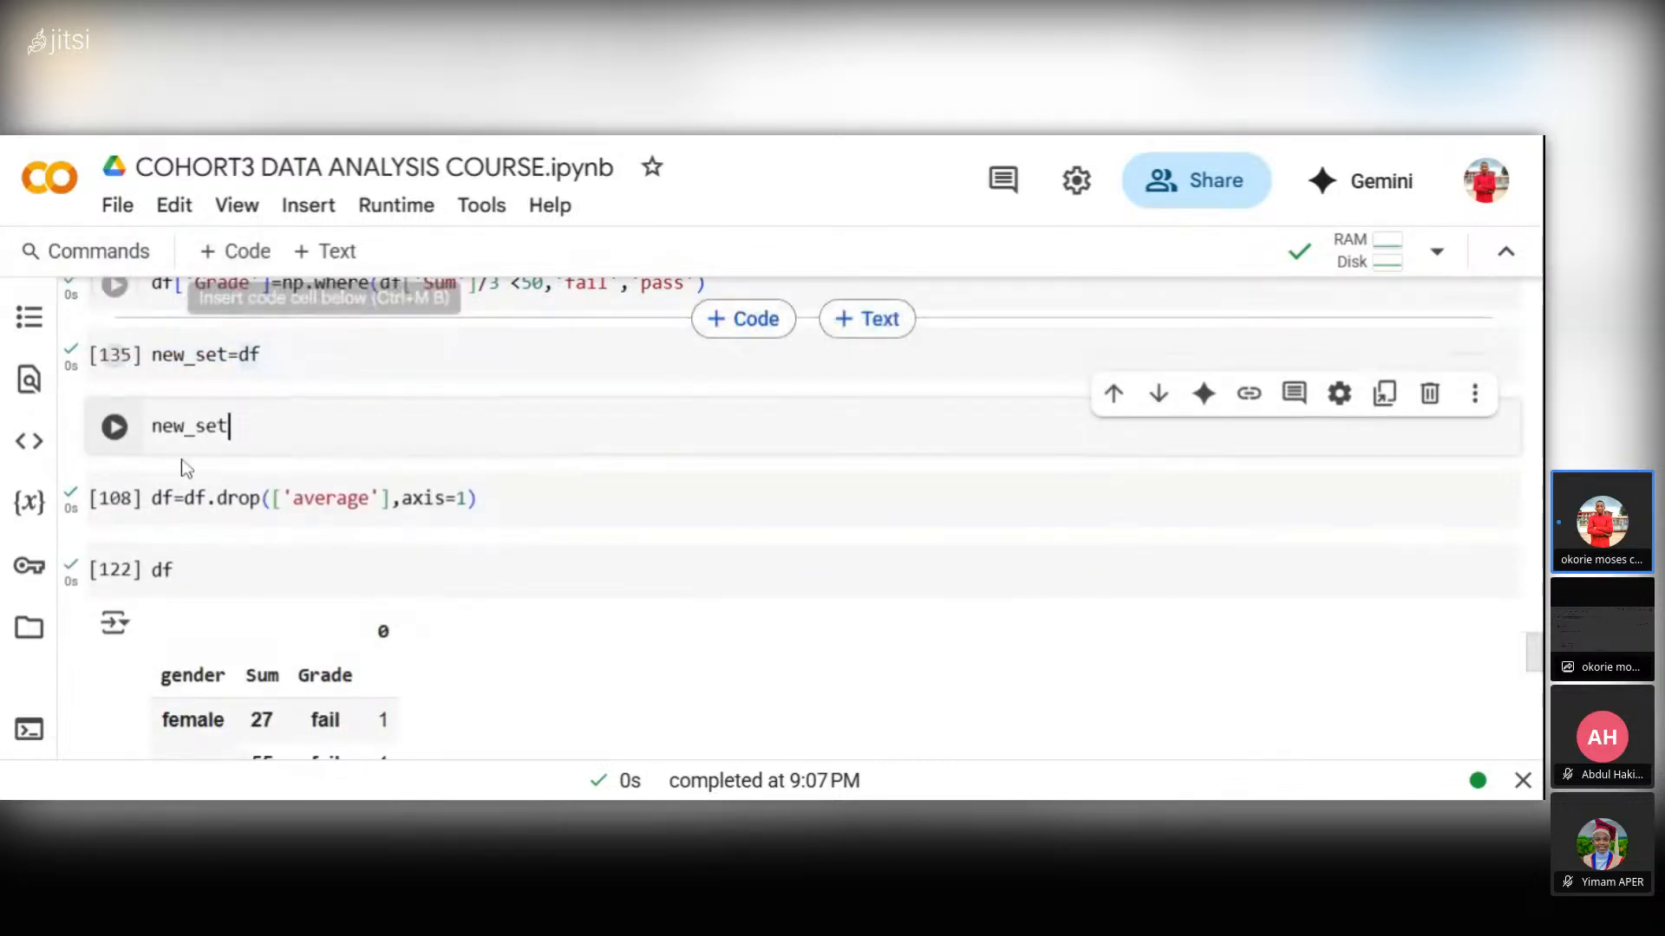
pyautogui.click(127, 445)
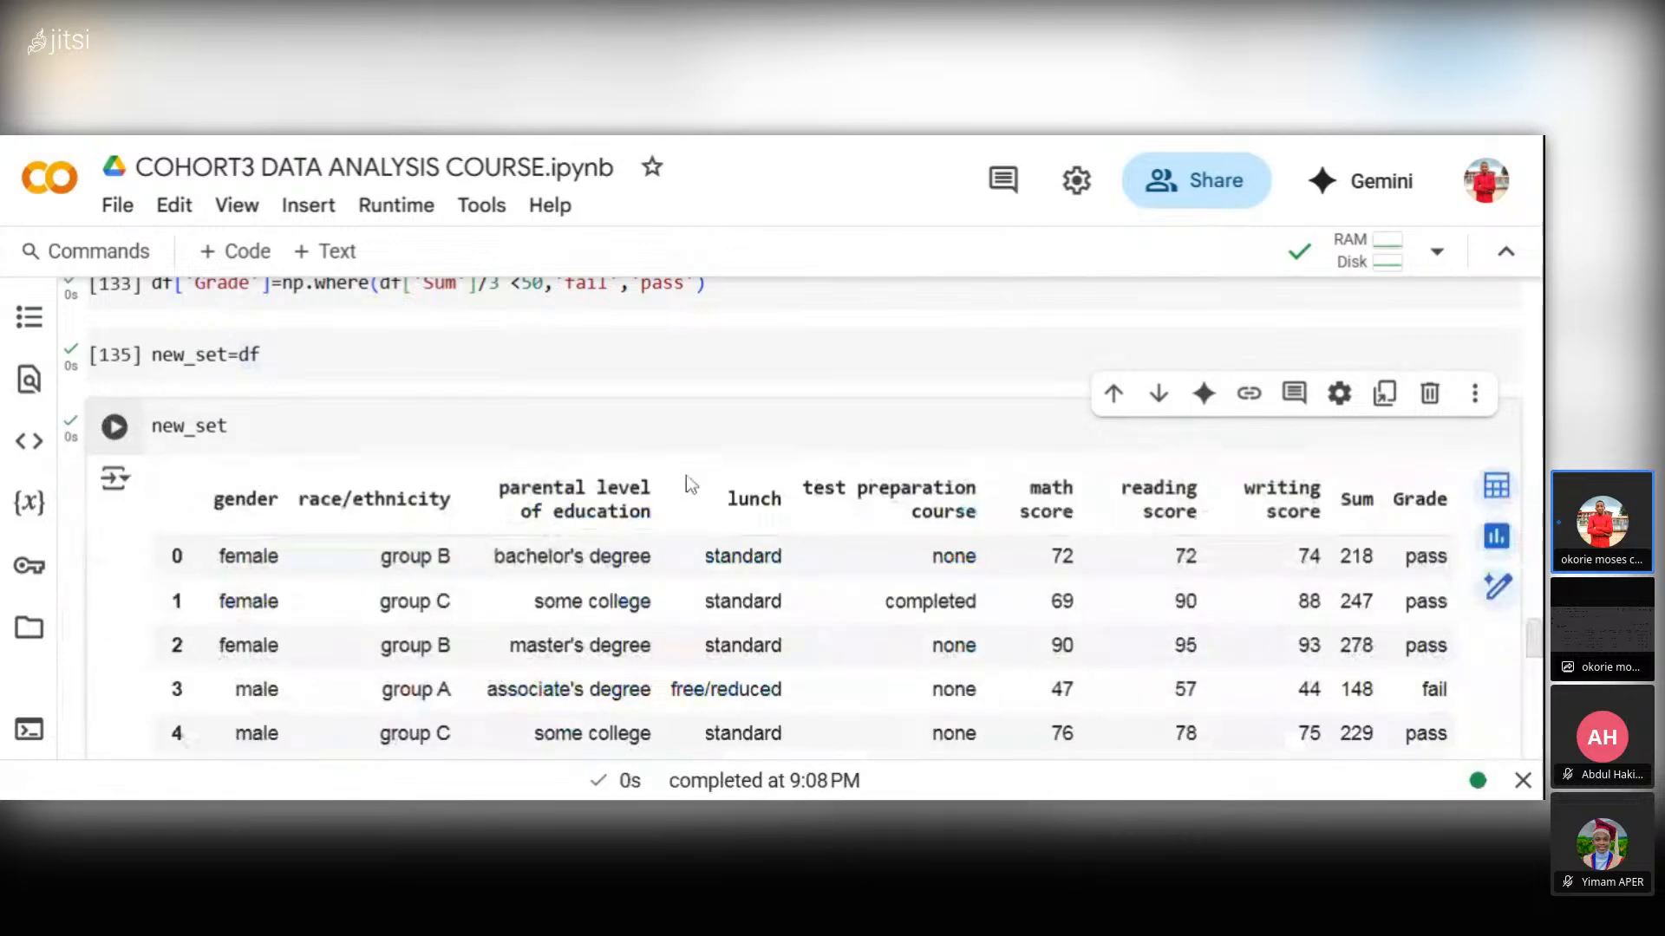
pyautogui.scroll(-2, 652, 573)
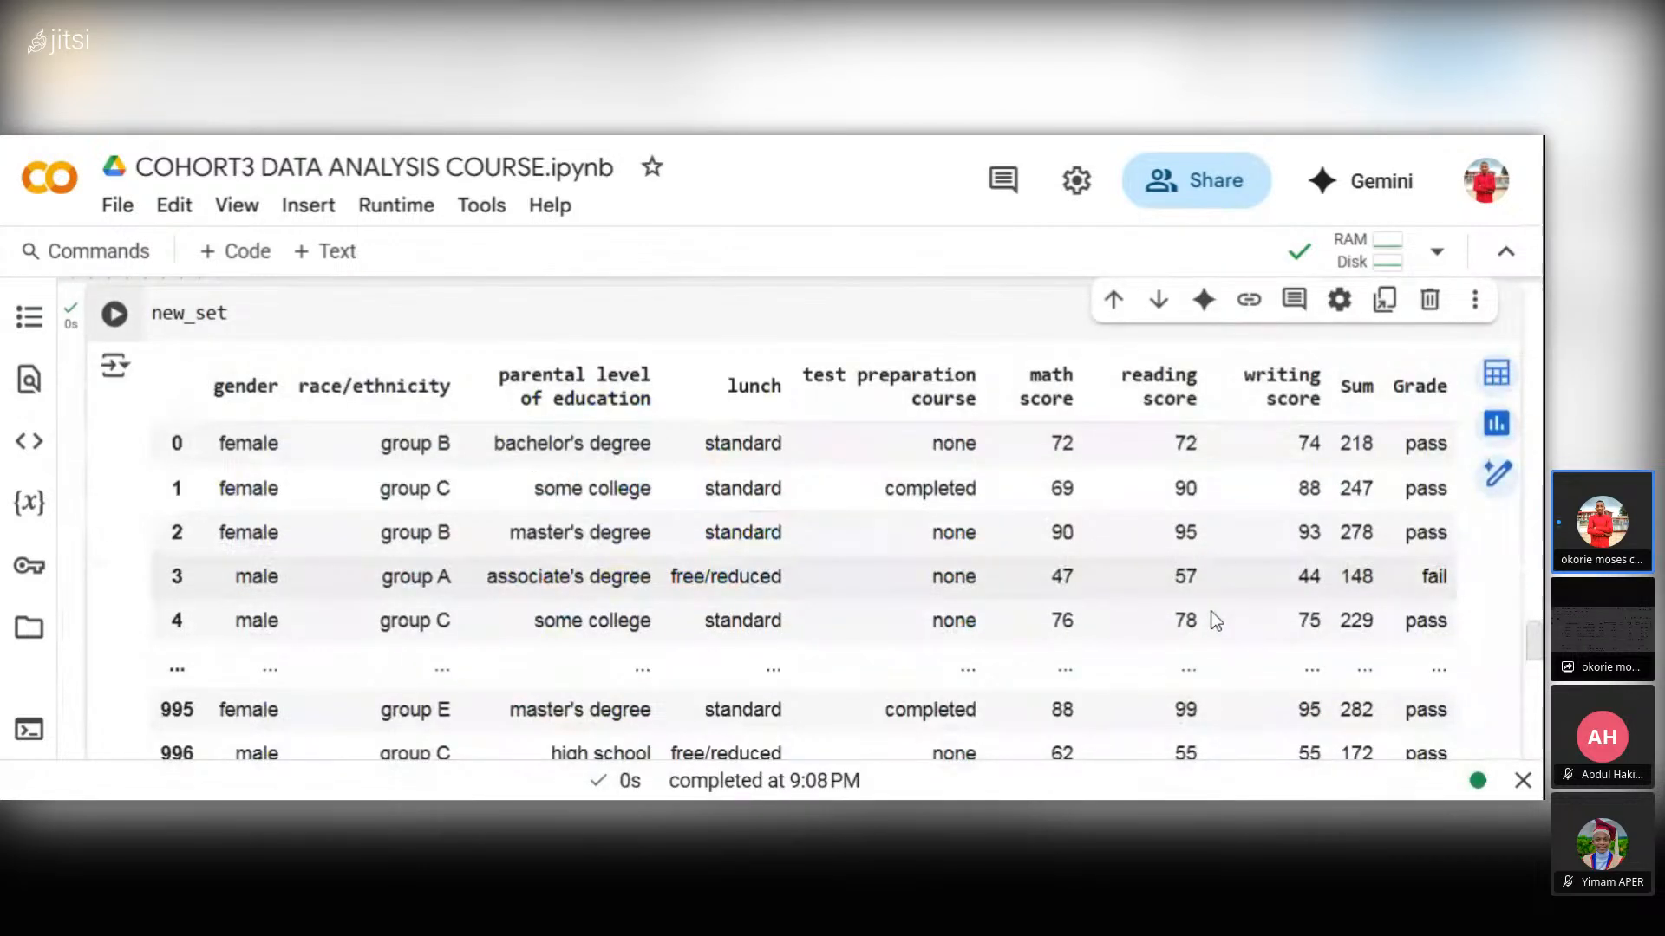
pyautogui.scroll(-8, 1215, 621)
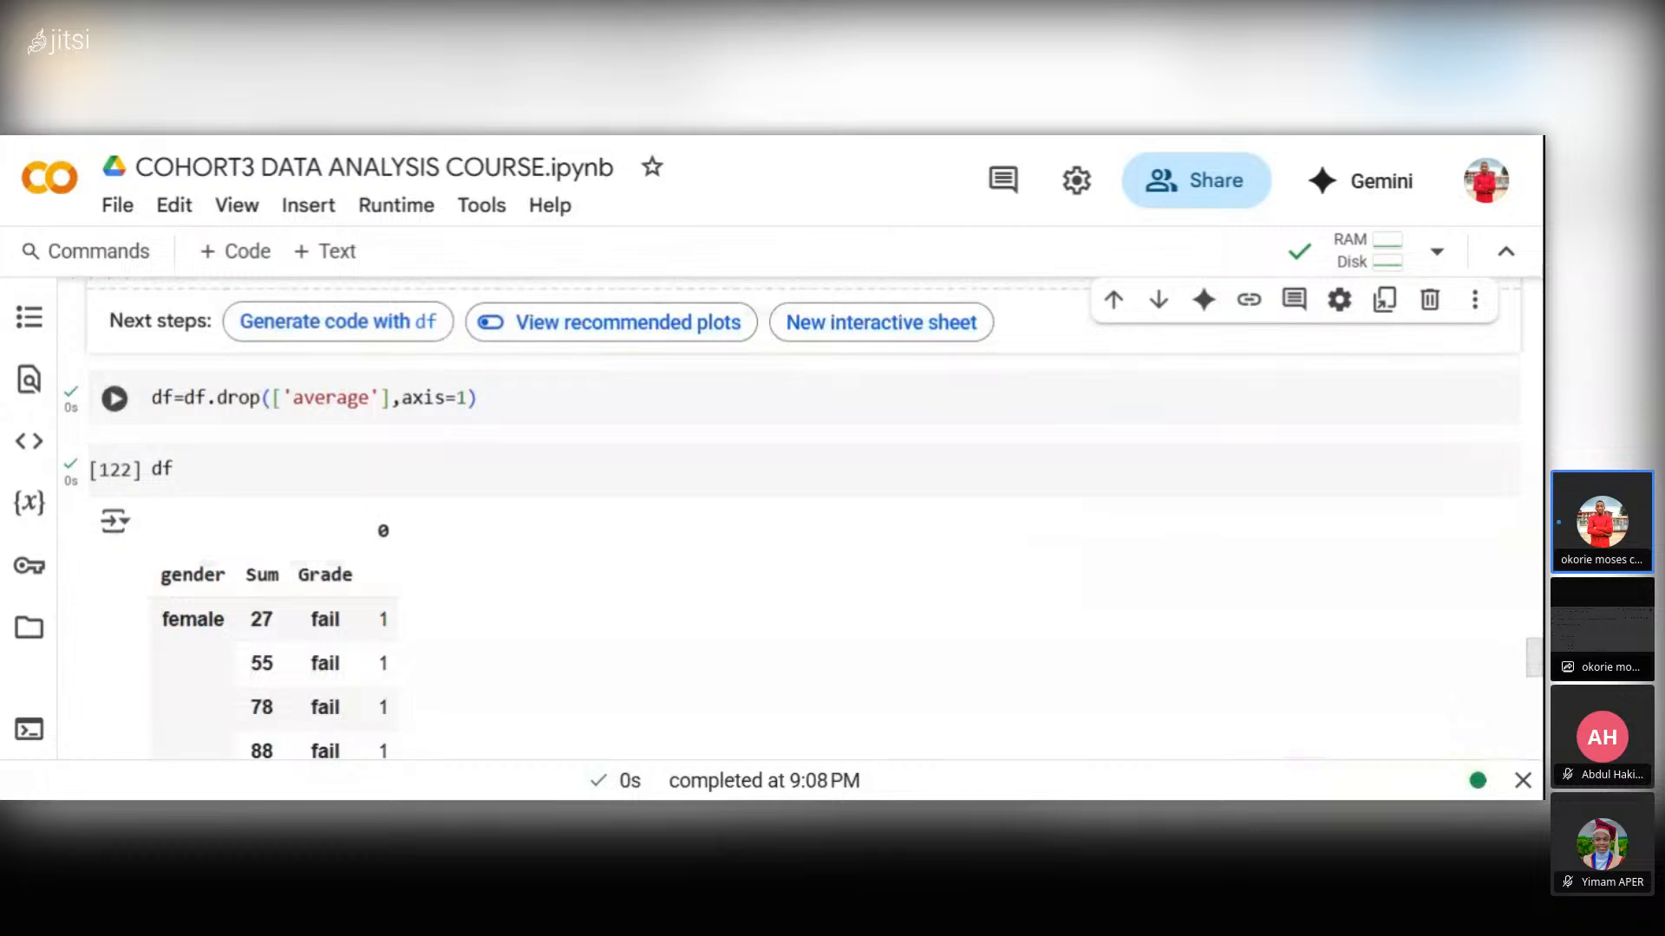
# - Delete the df.drop(['average'],axis=1) cell, the df.groupby cell and their two df display cells, located above the matplotlib and seaborn imports
pyautogui.click(372, 466)
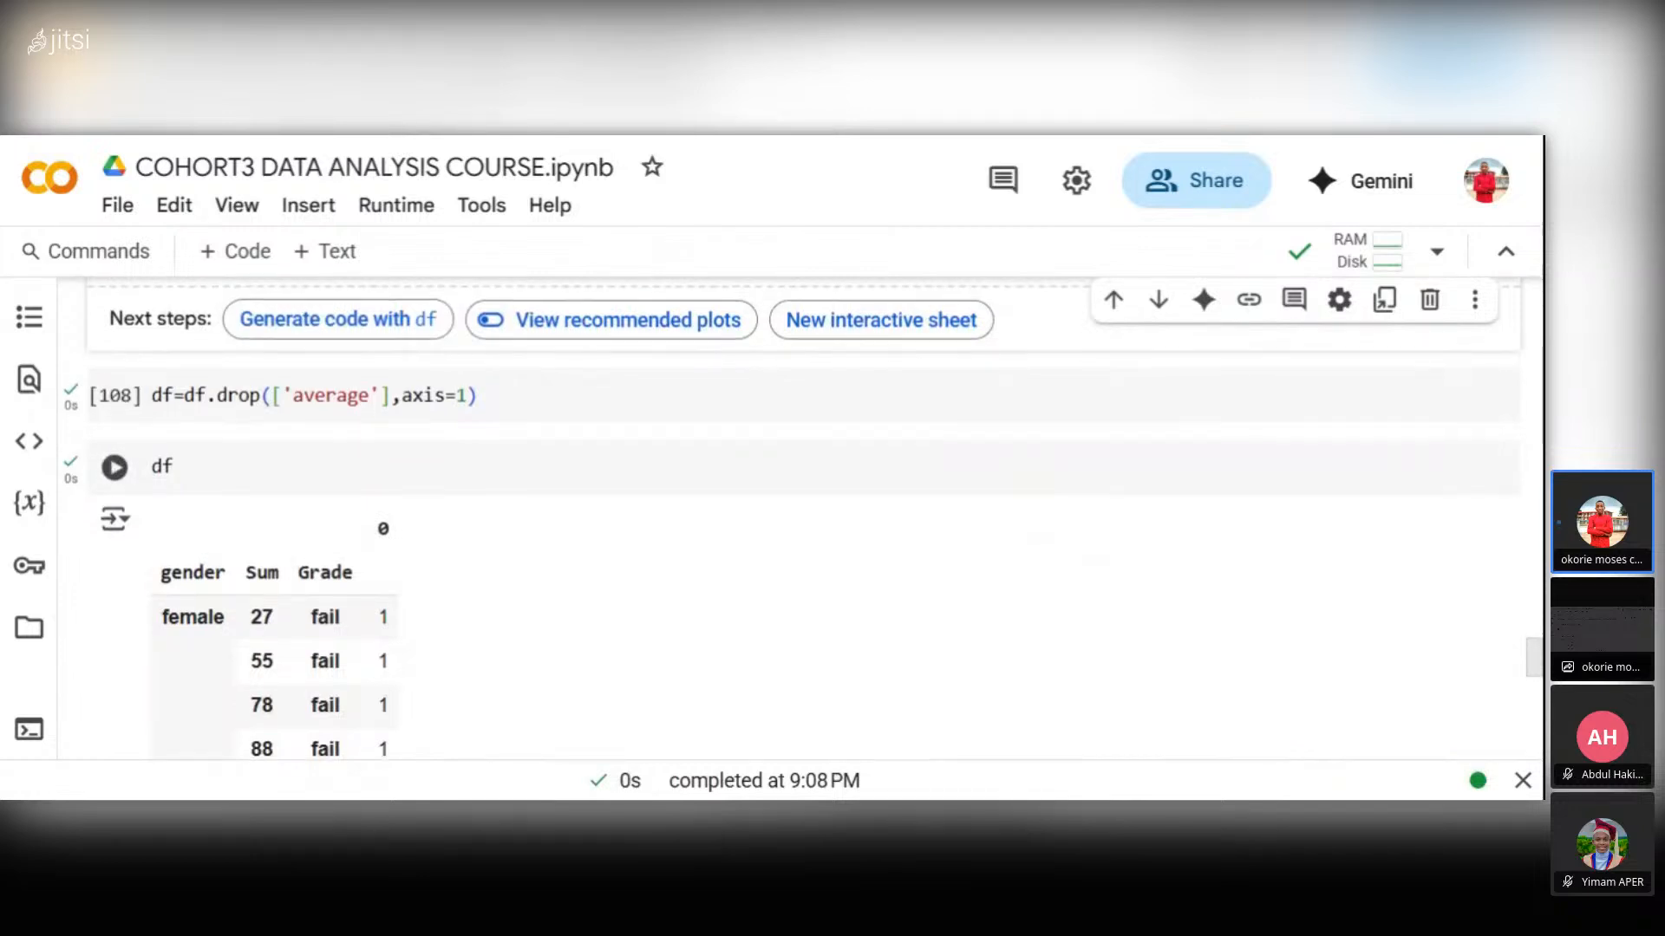
pyautogui.scroll(-2, 372, 467)
pyautogui.scroll(-5, 477, 473)
pyautogui.hotkey('ctrl', 'm')
pyautogui.press('j')
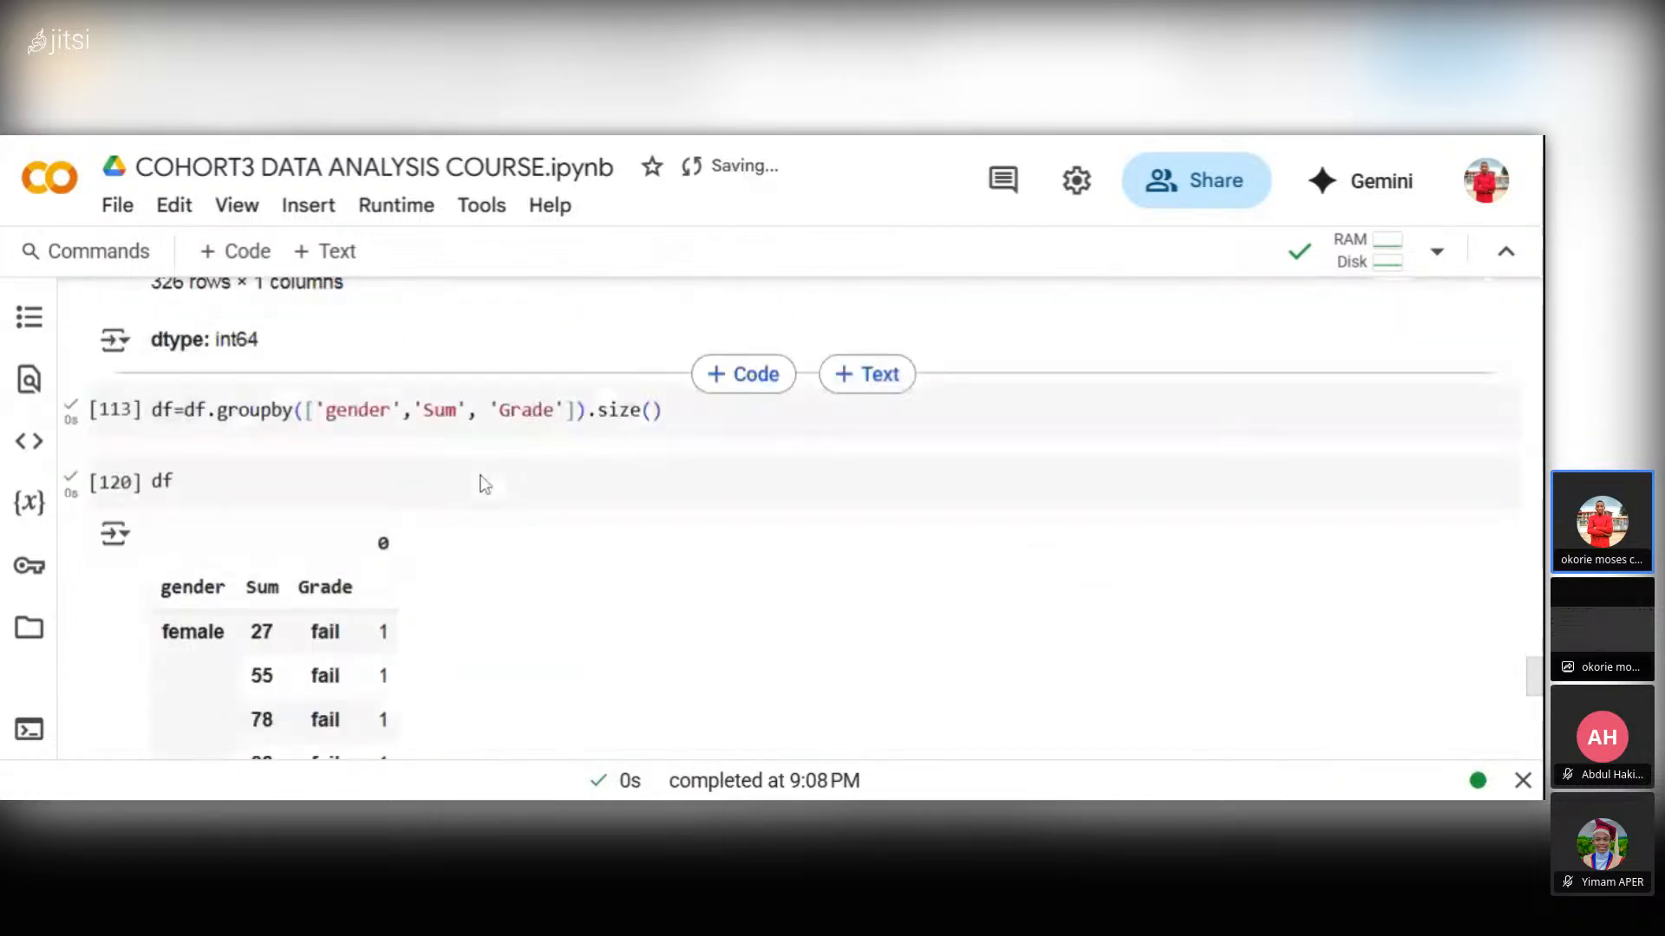
pyautogui.hotkey('ctrl', 'm')
pyautogui.press('k')
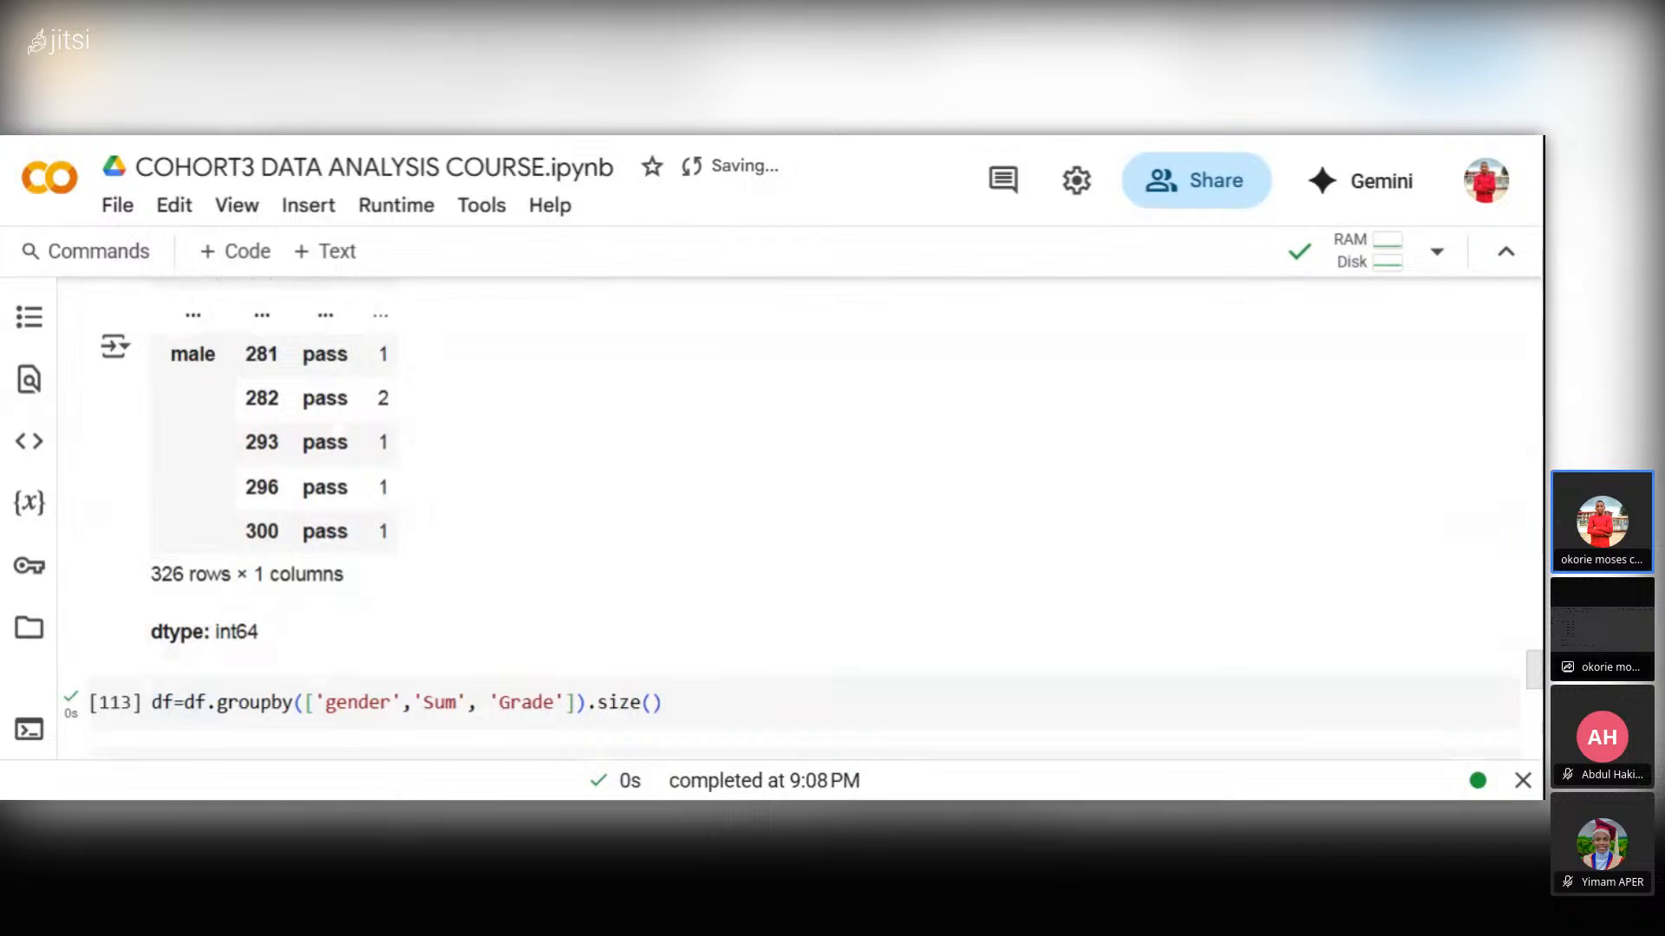
pyautogui.scroll(10, 512, 476)
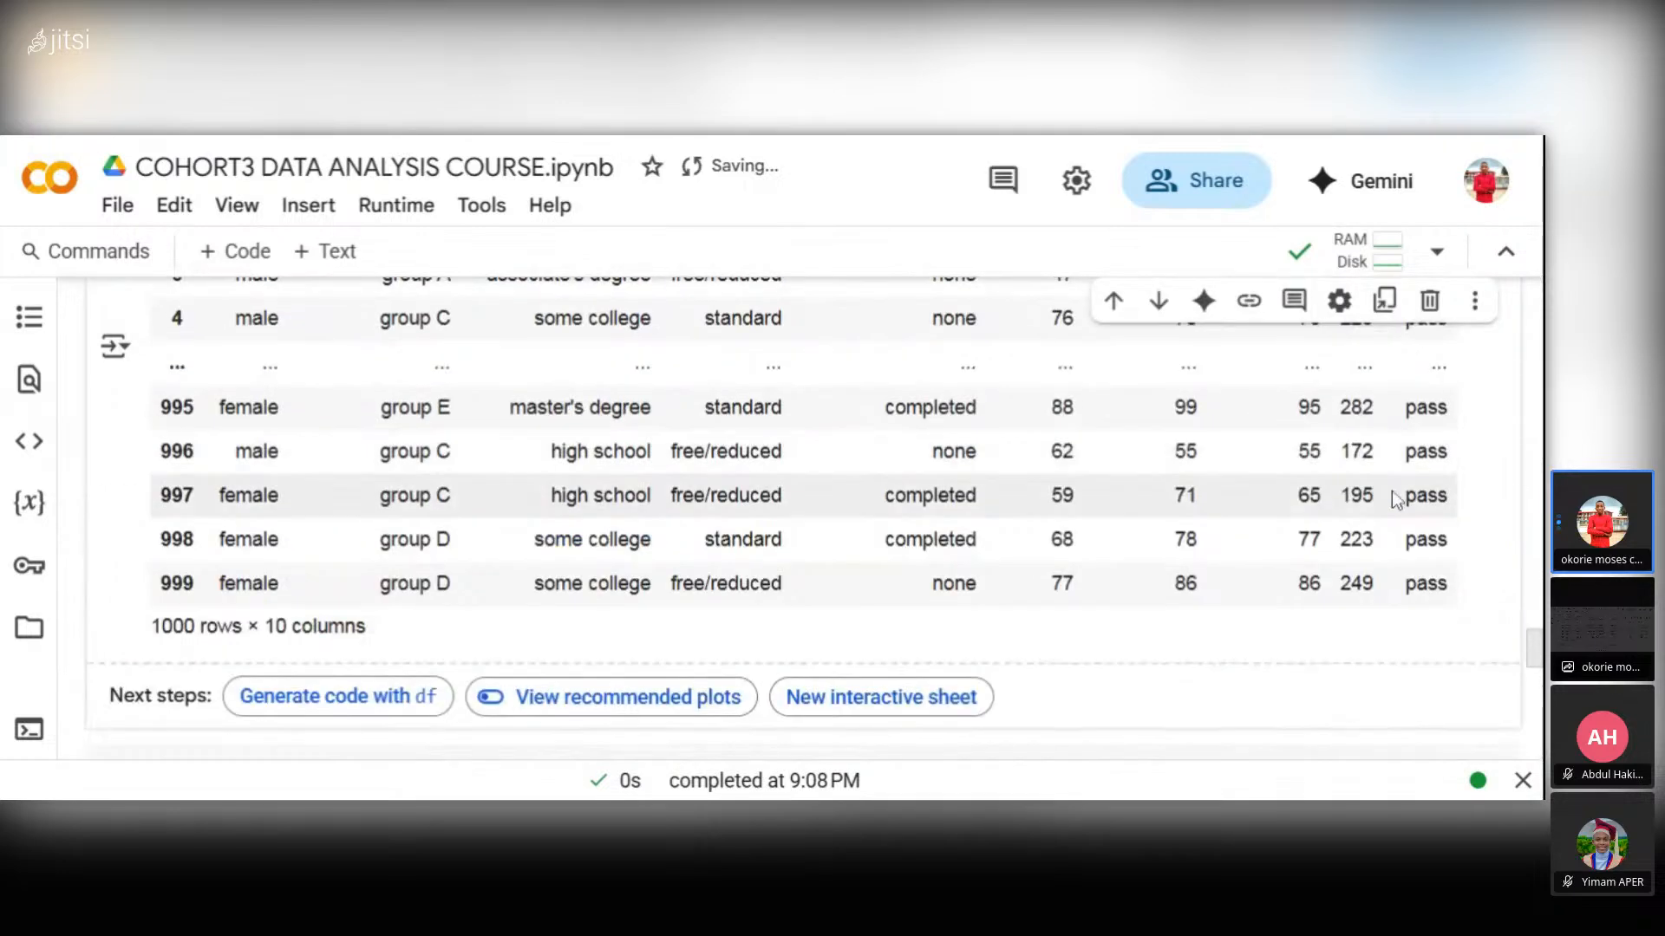
pyautogui.scroll(-3, 1396, 500)
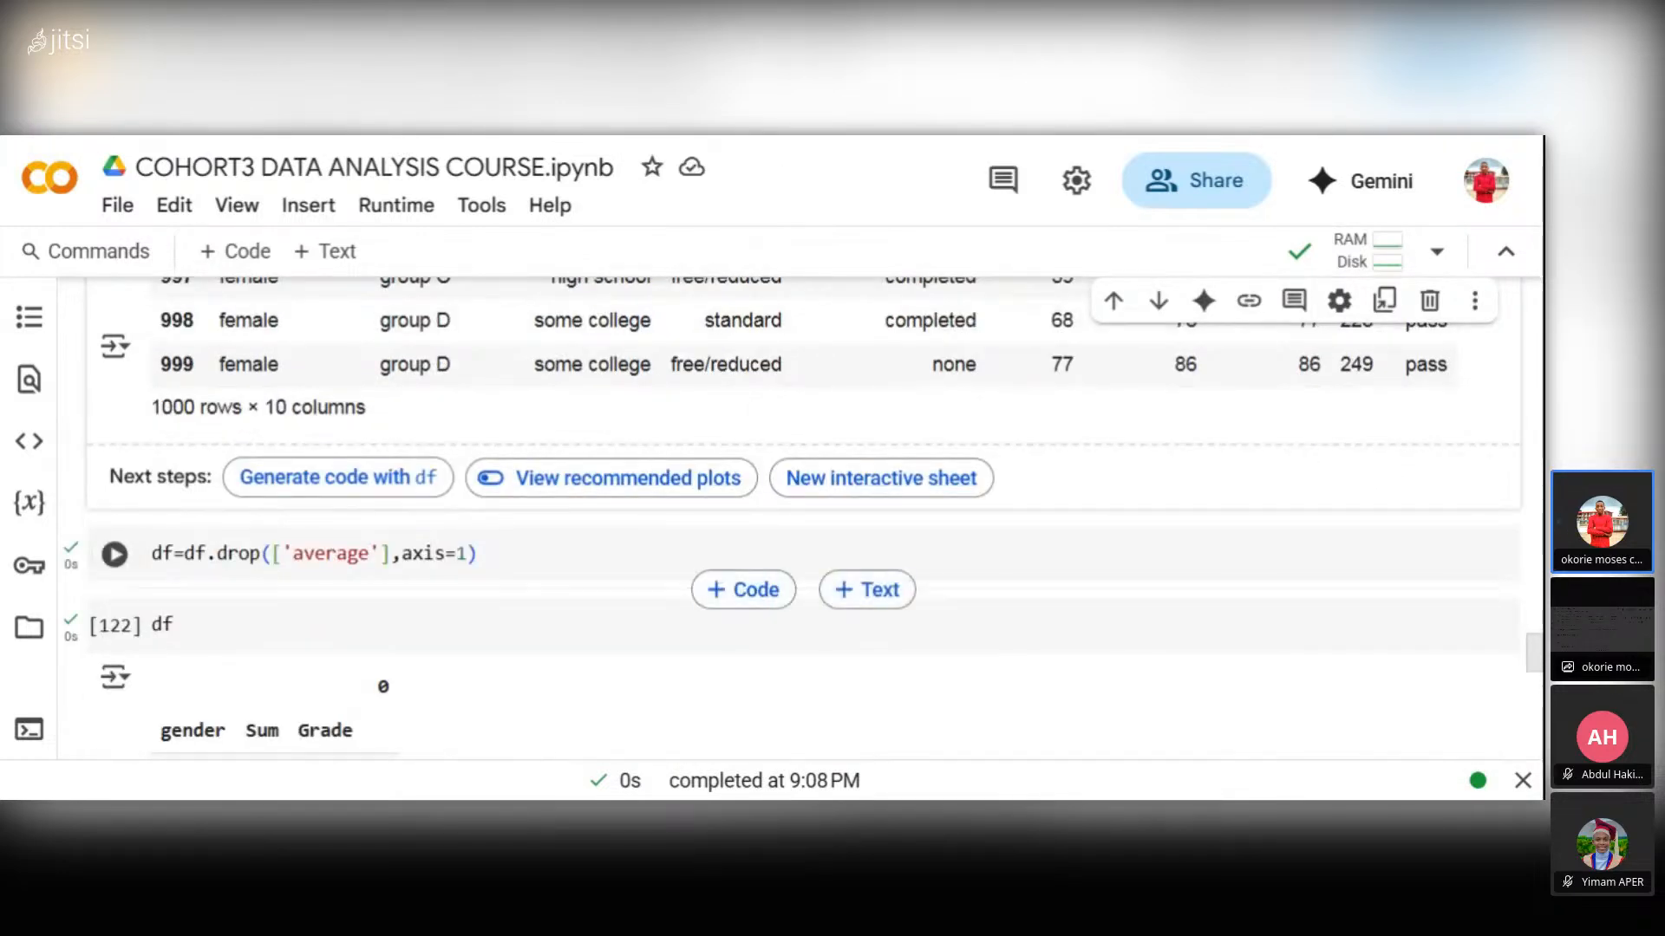
pyautogui.click(1430, 520)
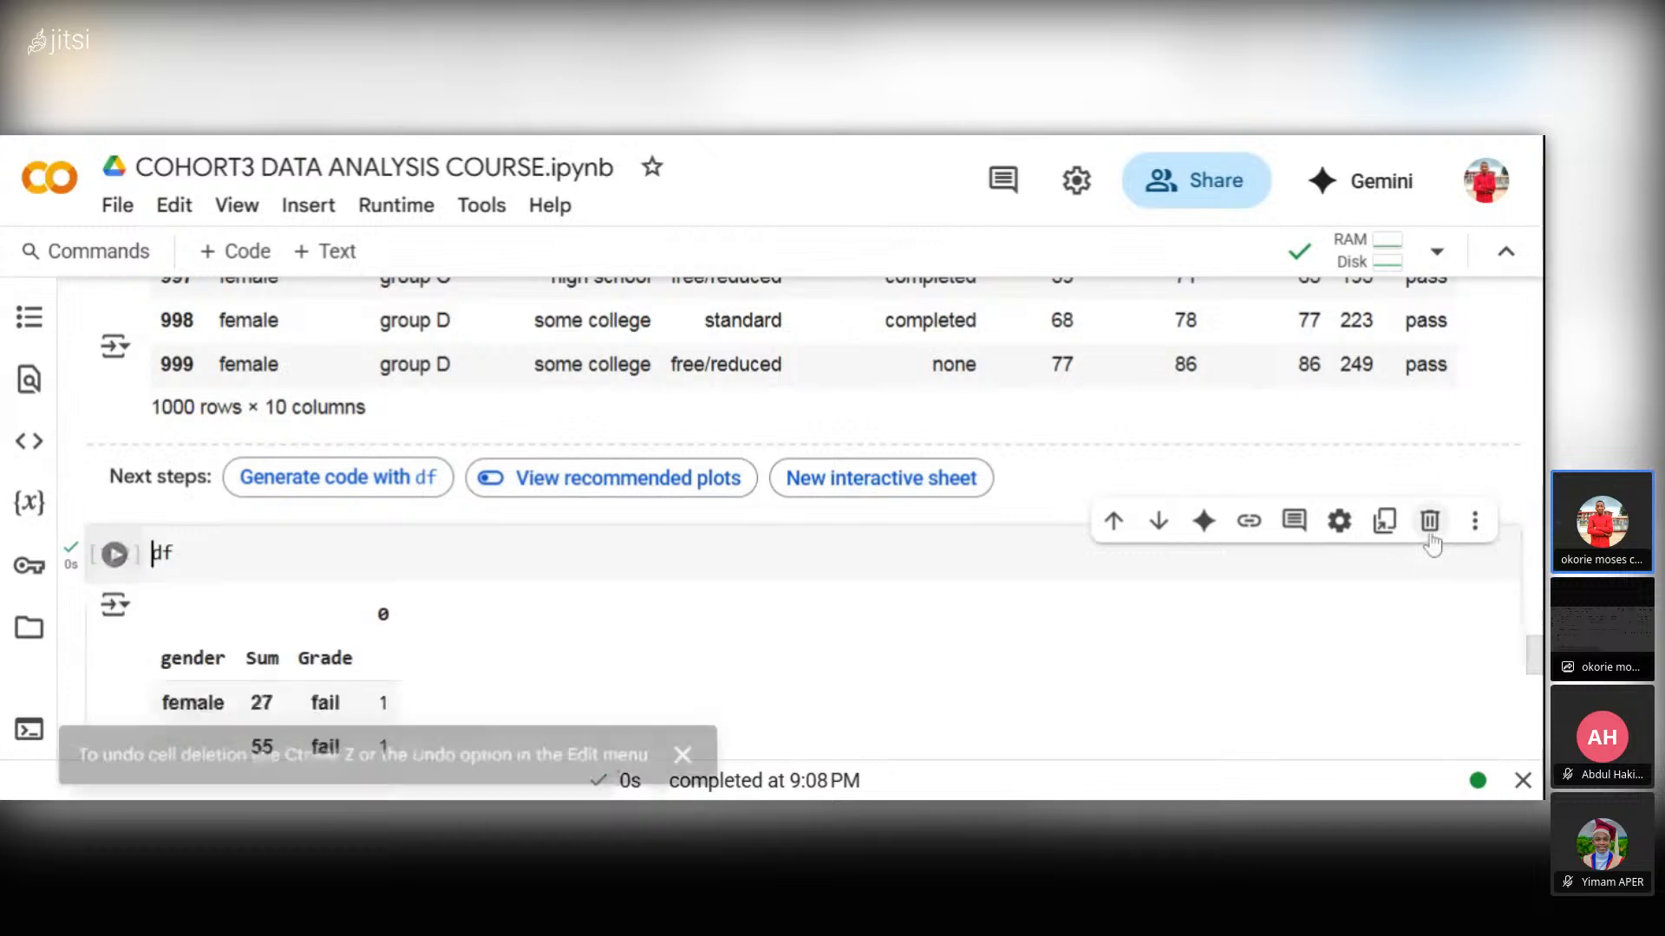
pyautogui.click(1431, 525)
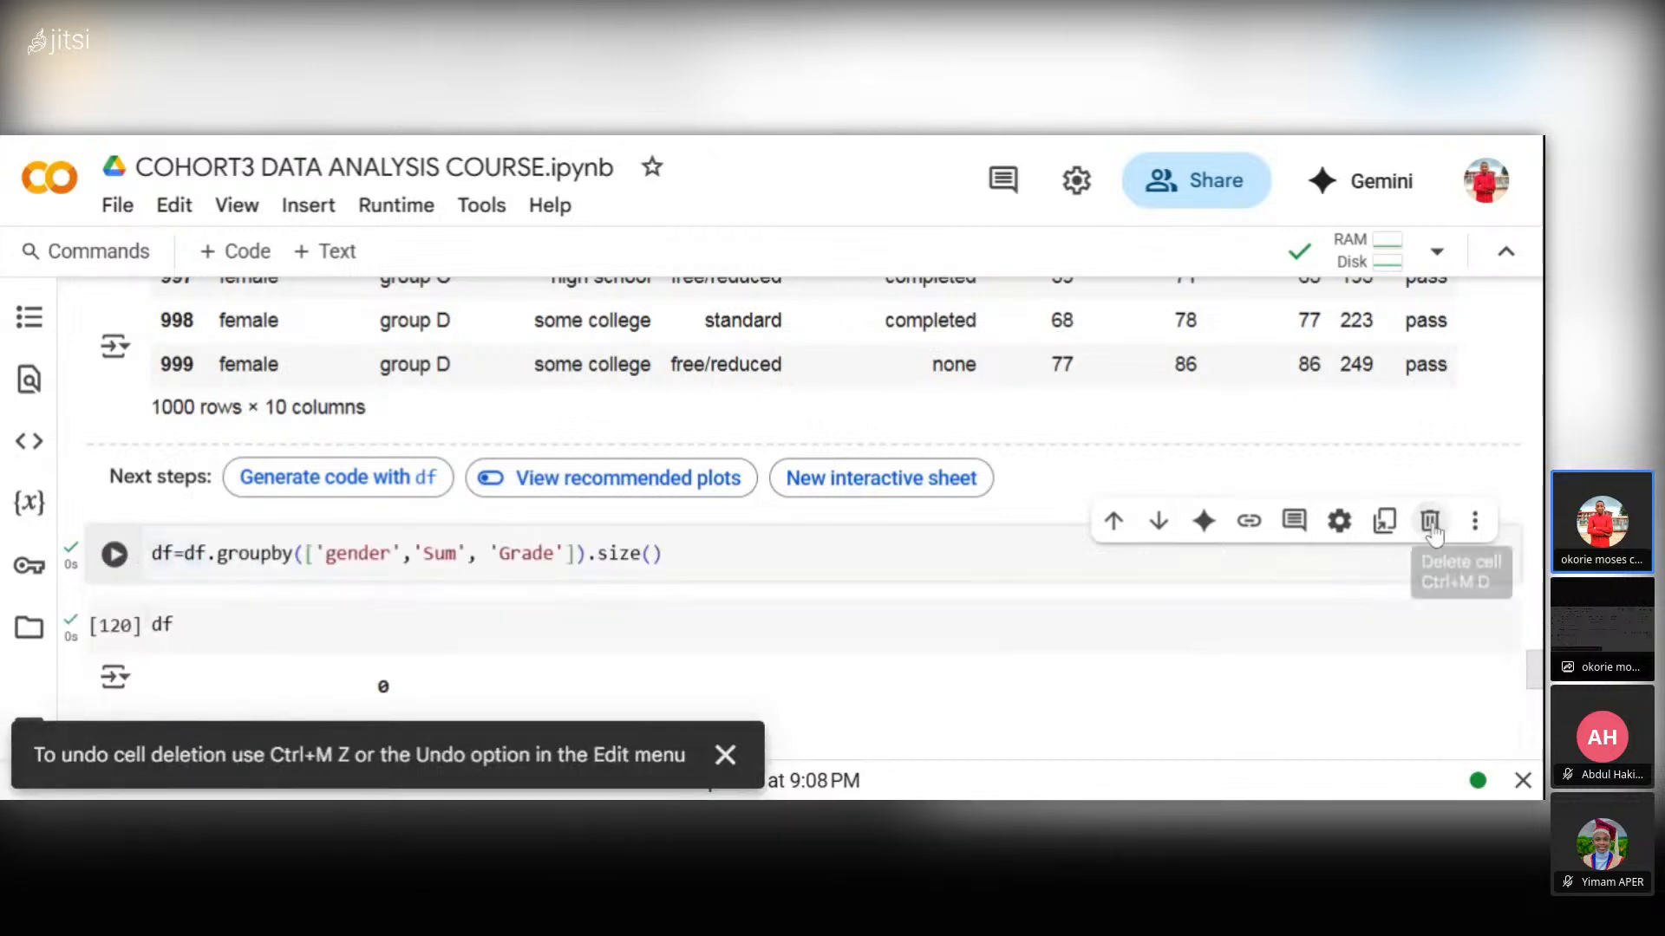
pyautogui.click(1431, 525)
pyautogui.click(1430, 525)
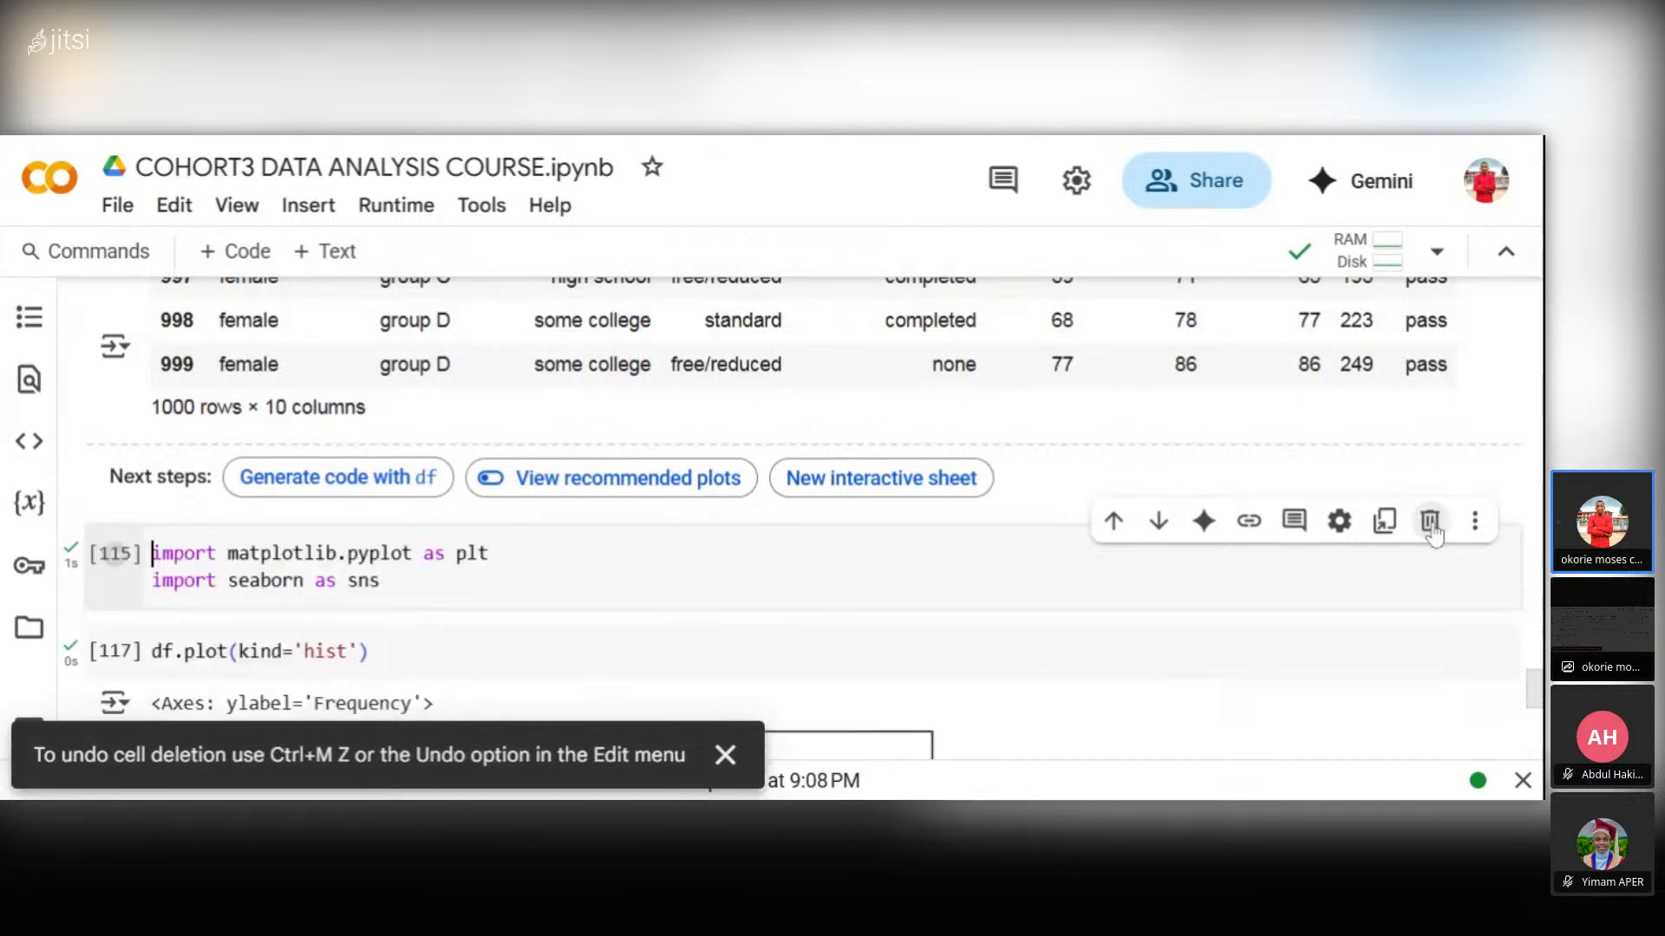
pyautogui.scroll(-1, 1433, 534)
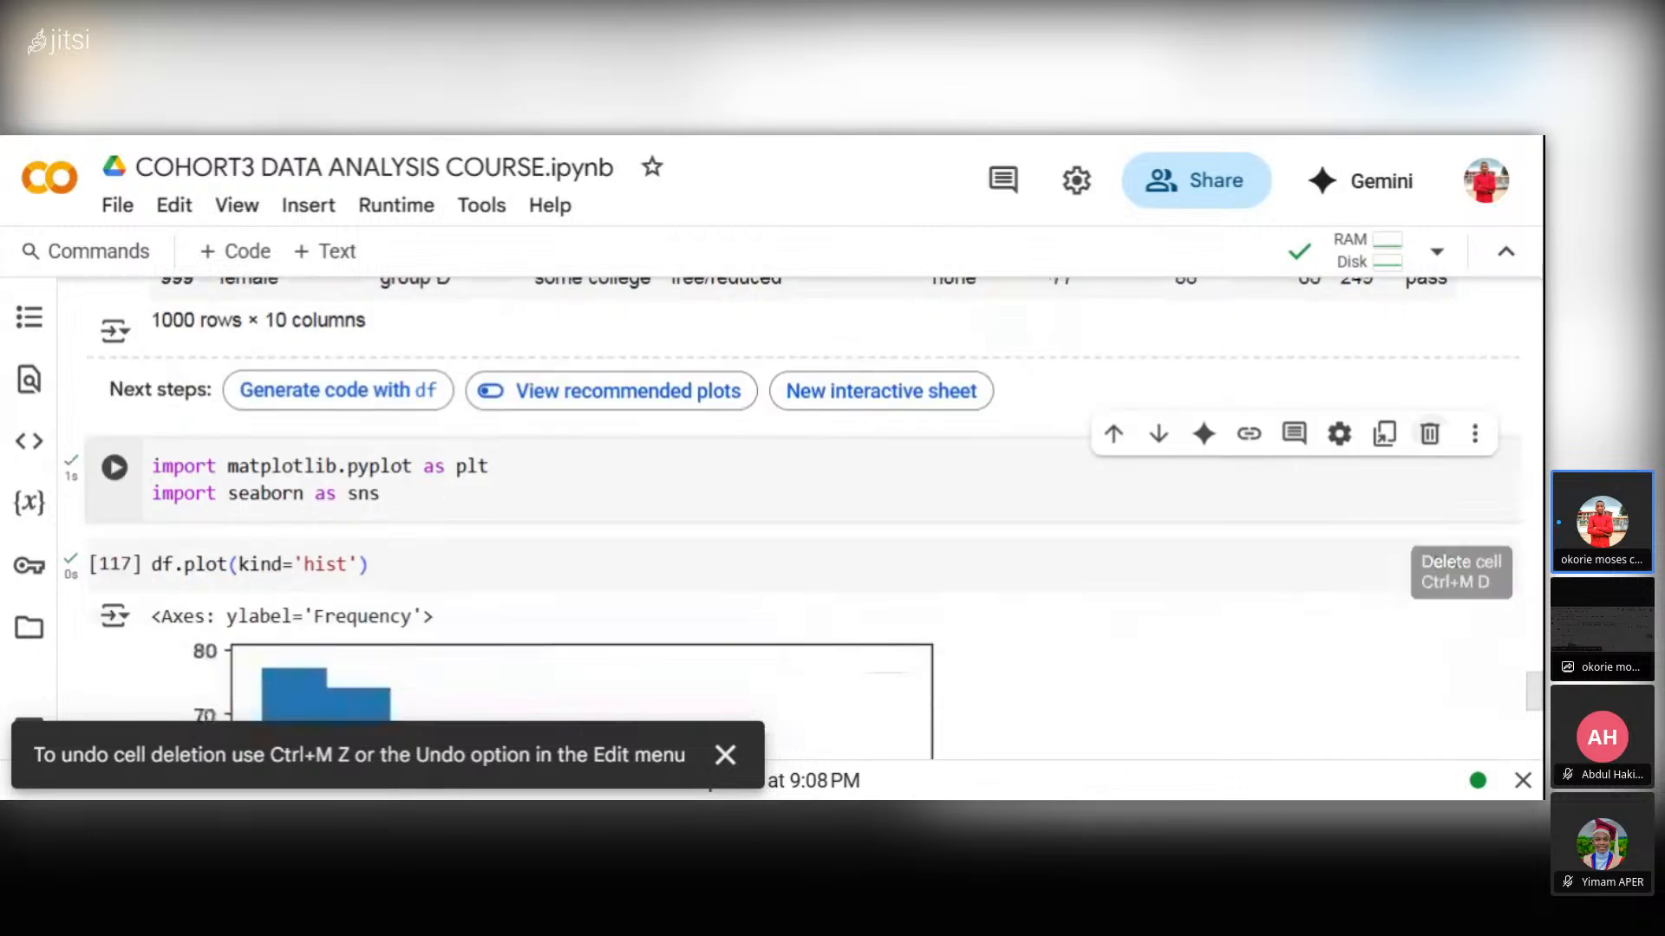
pyautogui.scroll(4, 1226, 449)
pyautogui.scroll(3, 1443, 367)
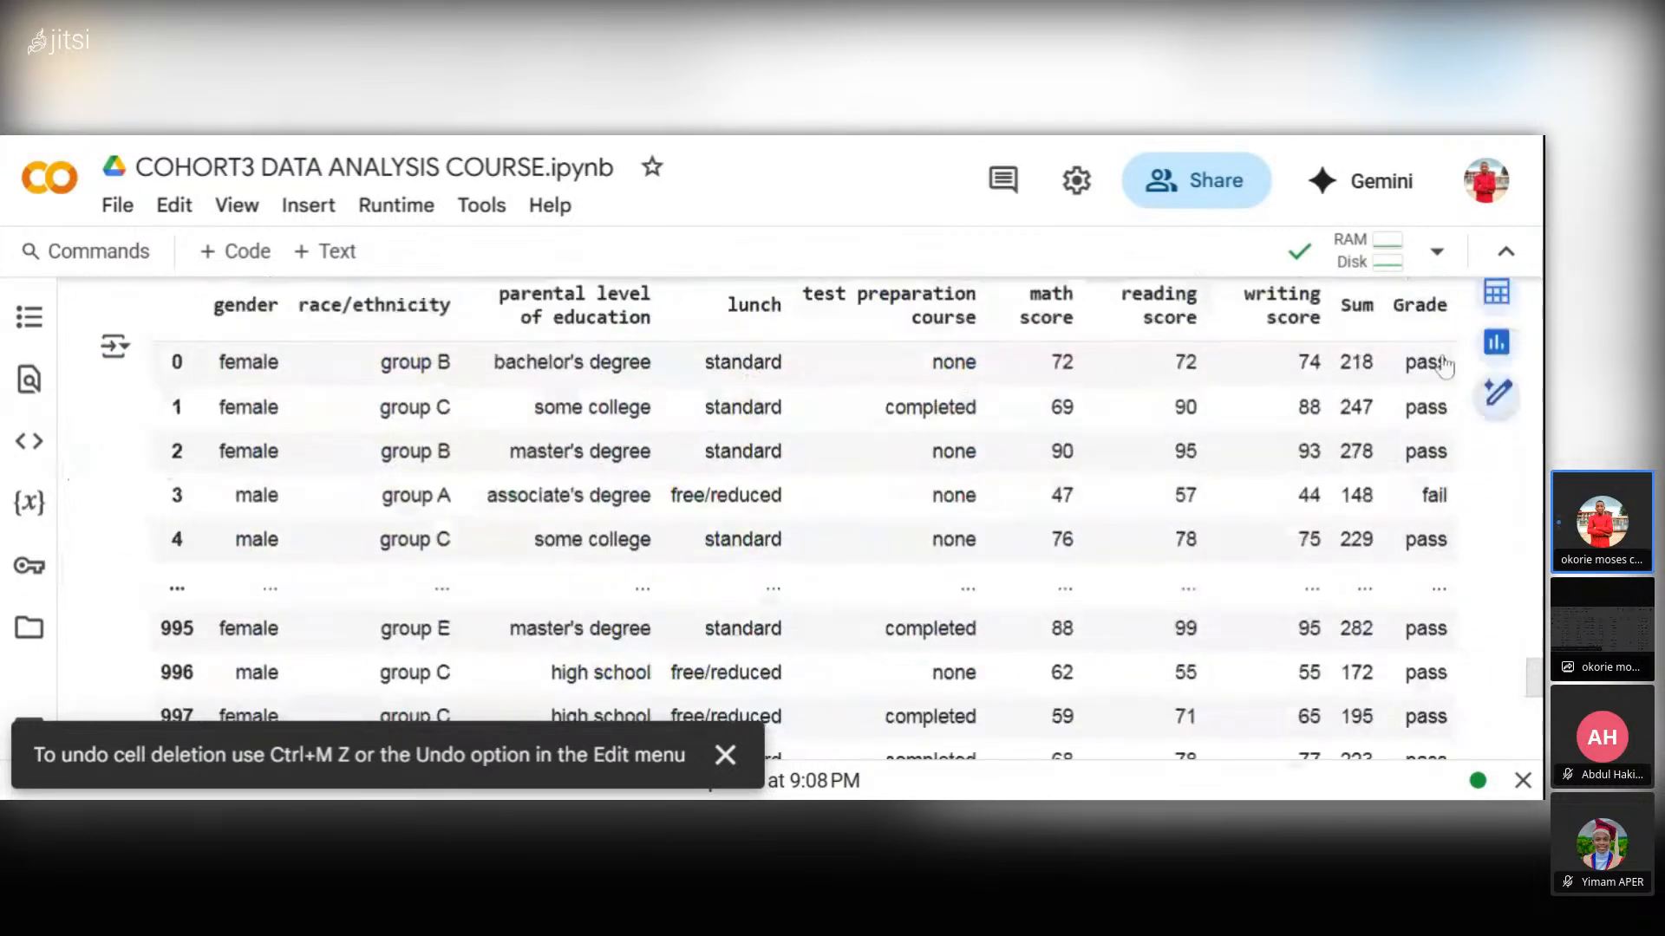
pyautogui.scroll(1, 1443, 367)
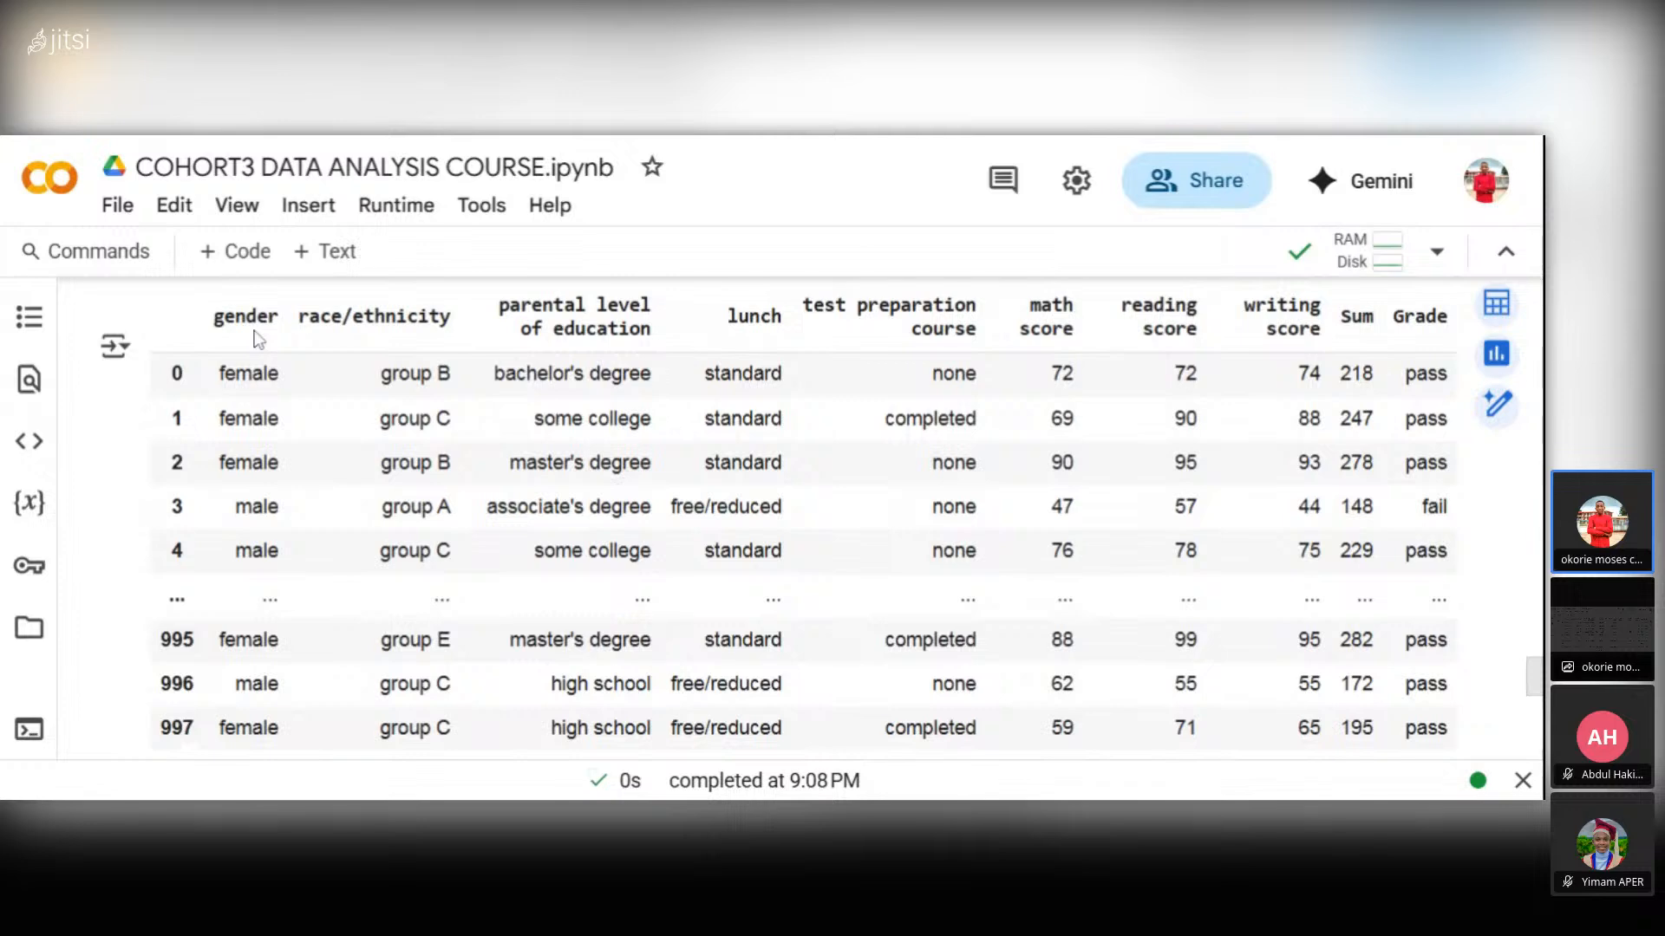
pyautogui.scroll(-4, 337, 418)
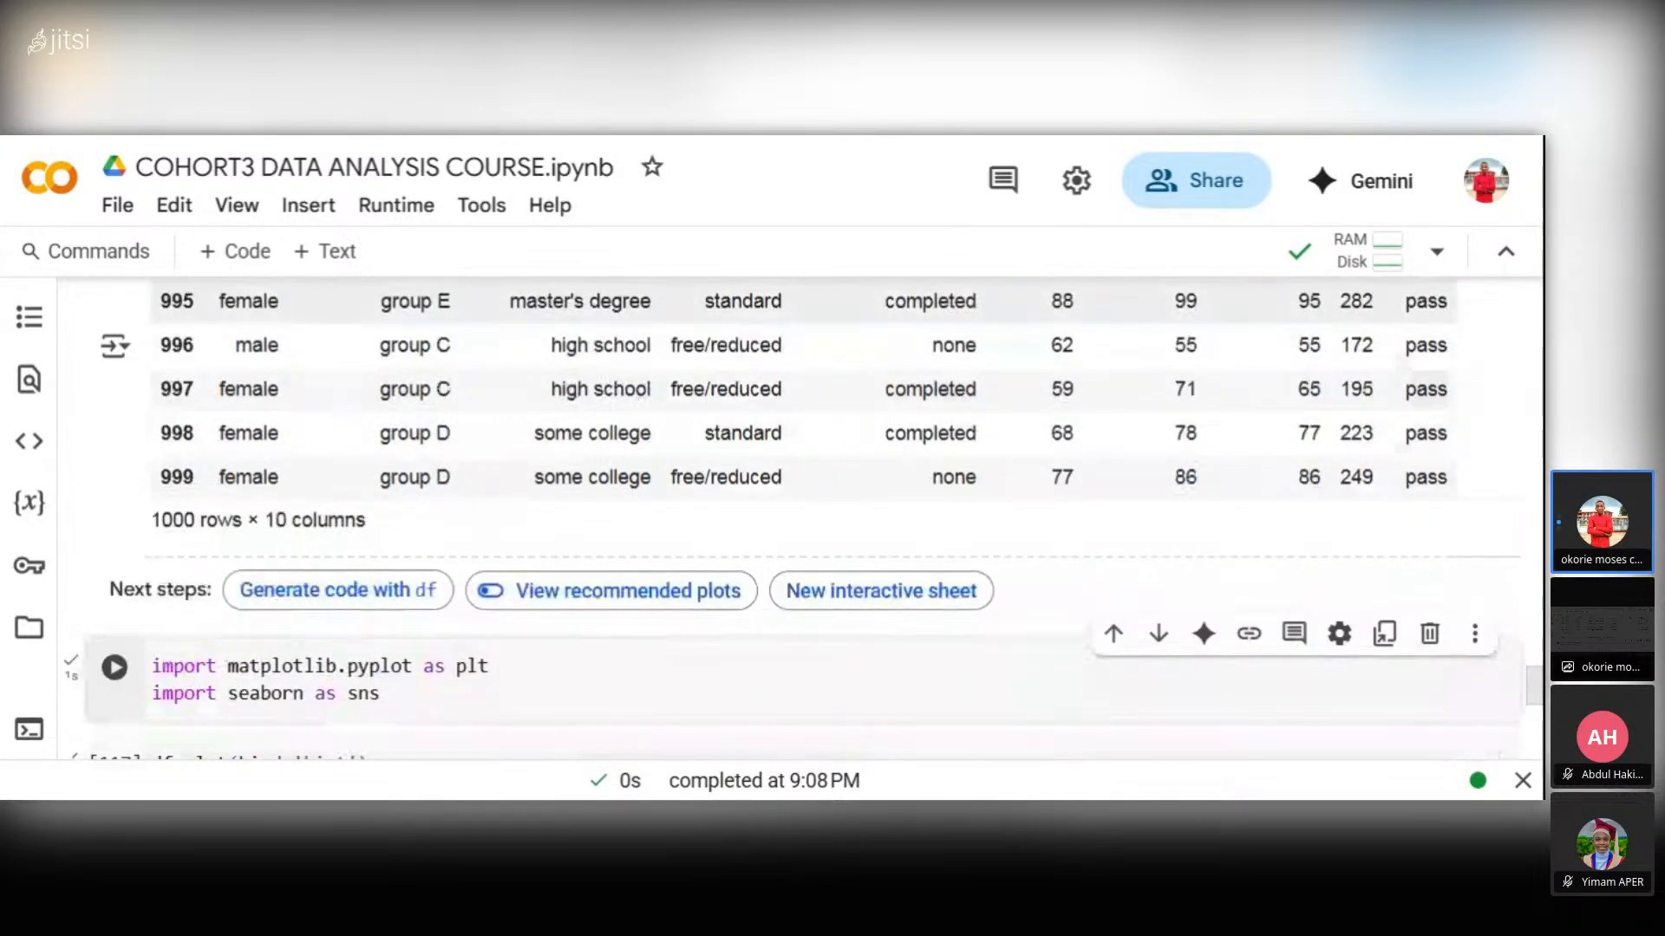
pyautogui.scroll(-10, 305, 693)
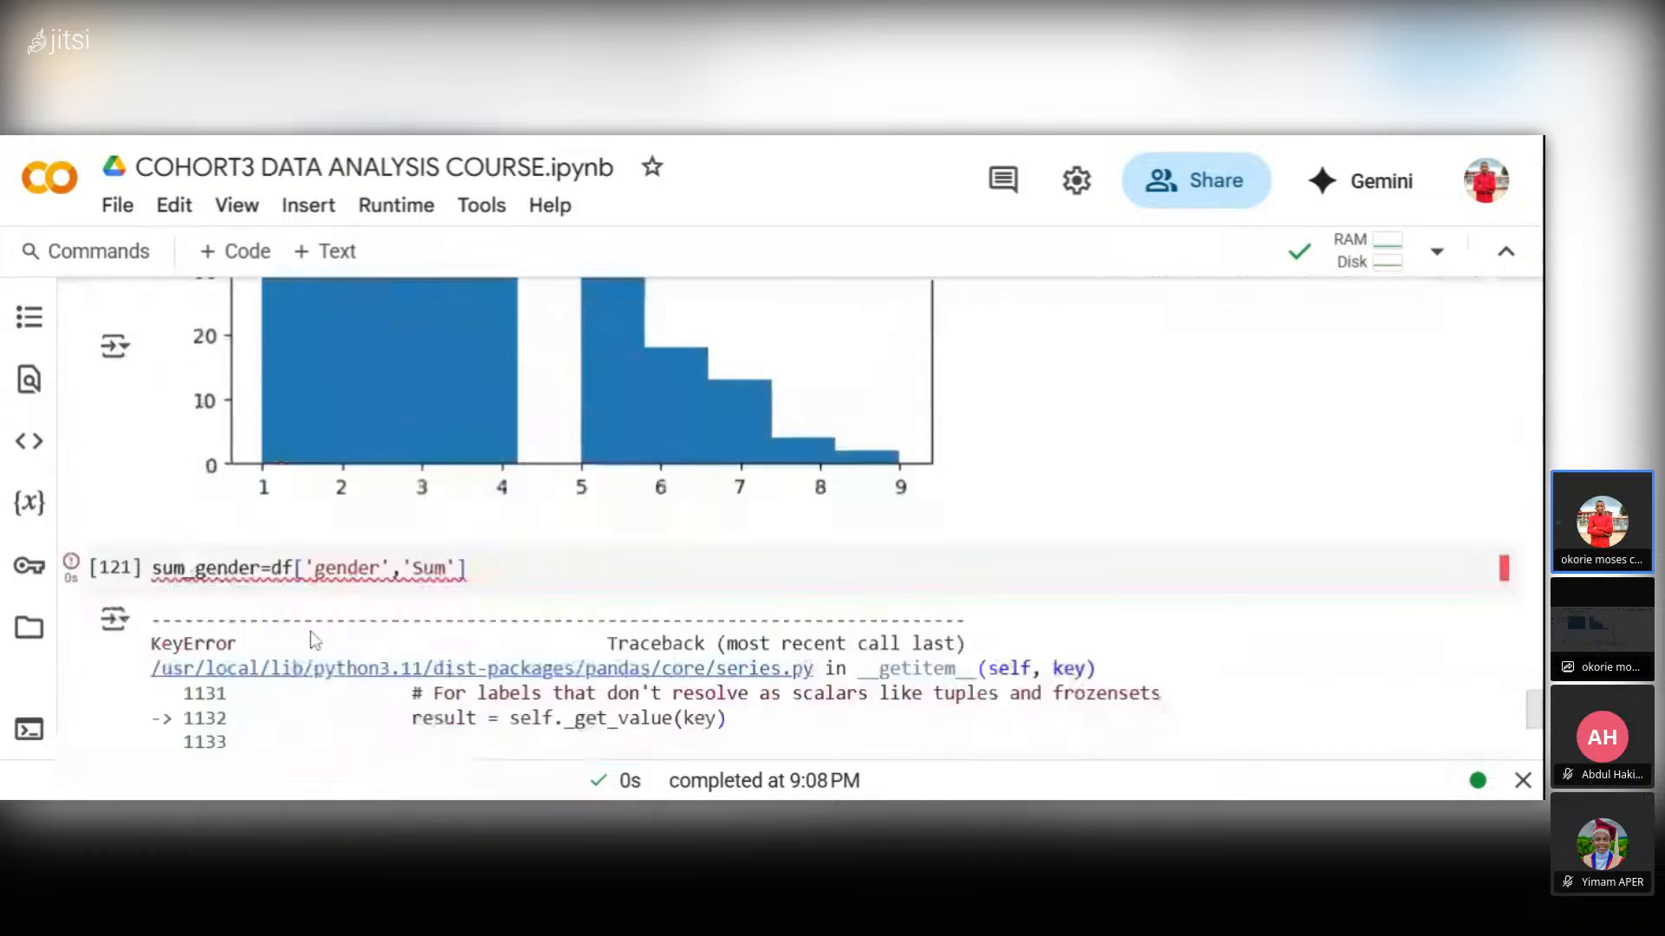
pyautogui.click(245, 251)
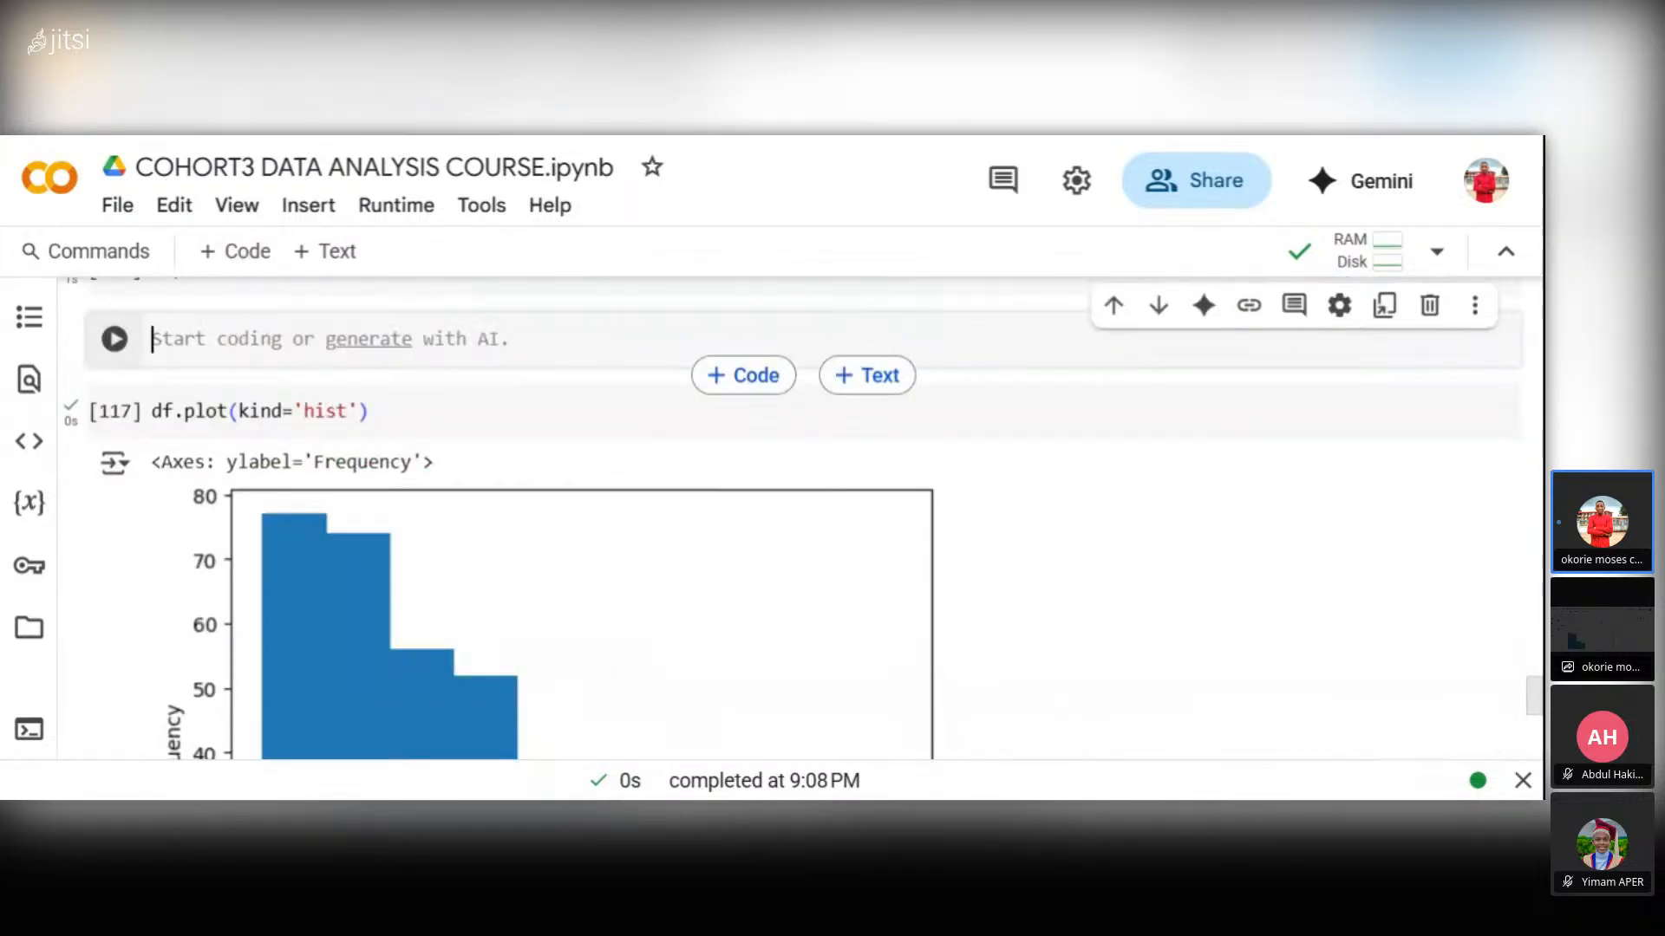
pyautogui.hotkey('ctrl', 'm')
pyautogui.press('d')
# - Replace df with new_set in the sum_gender assignment cell below the histogram and run it
pyautogui.scroll(-6, 397, 593)
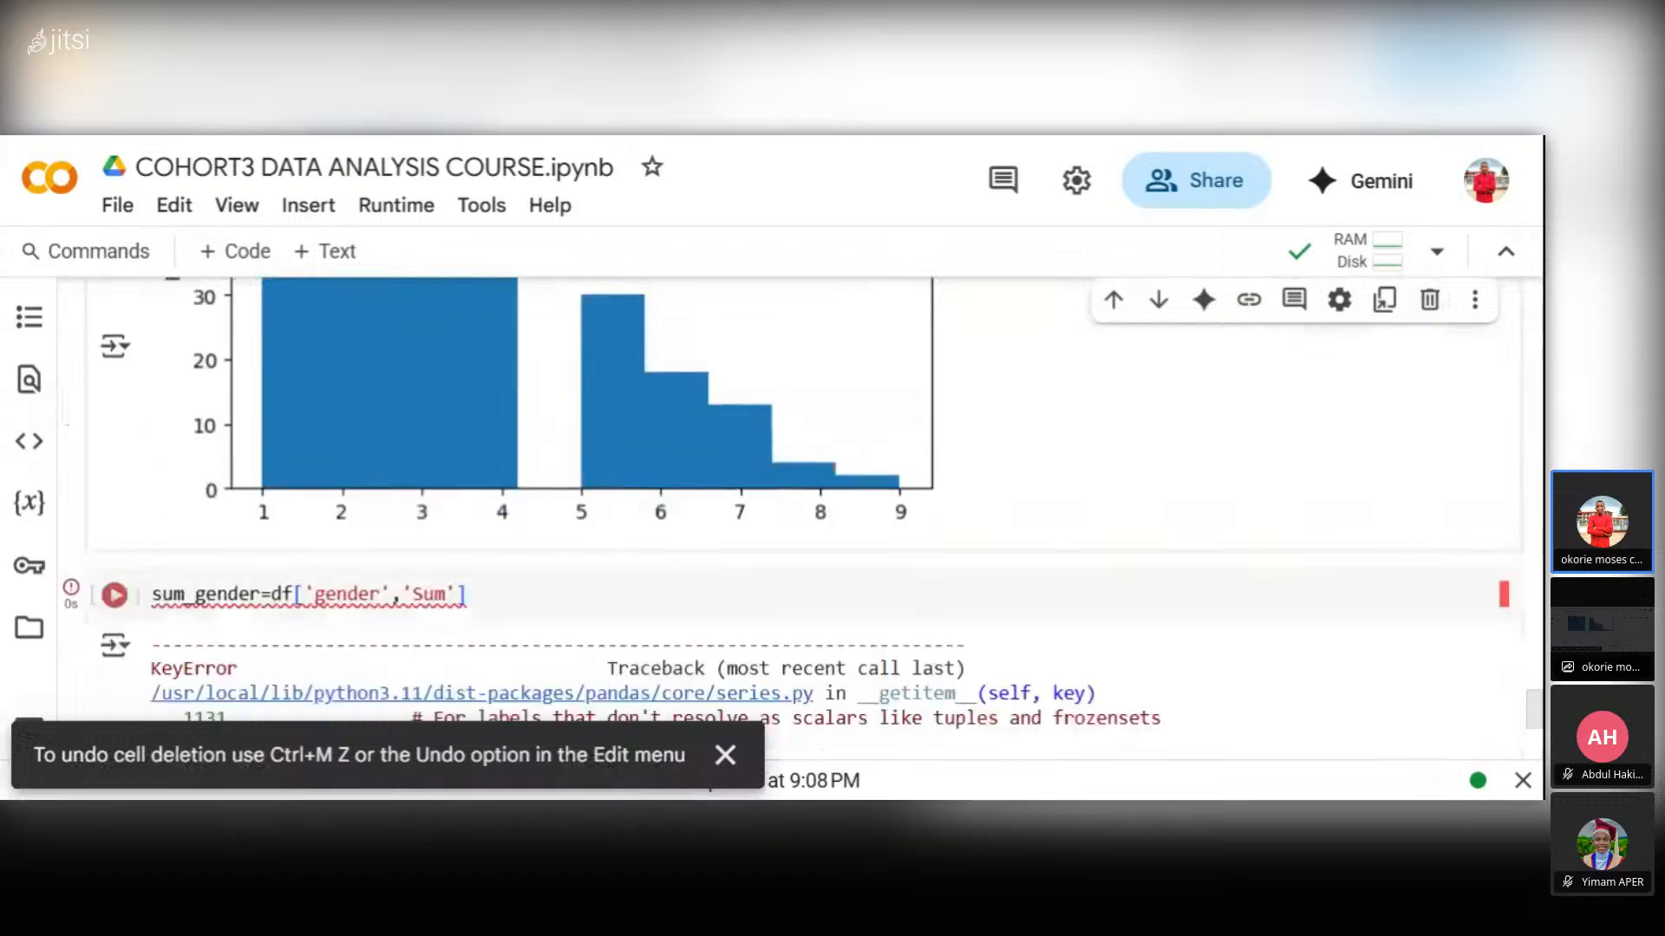
pyautogui.moveTo(249, 482); pyautogui.dragTo(152, 482)
pyautogui.moveTo(293, 483); pyautogui.dragTo(272, 482)
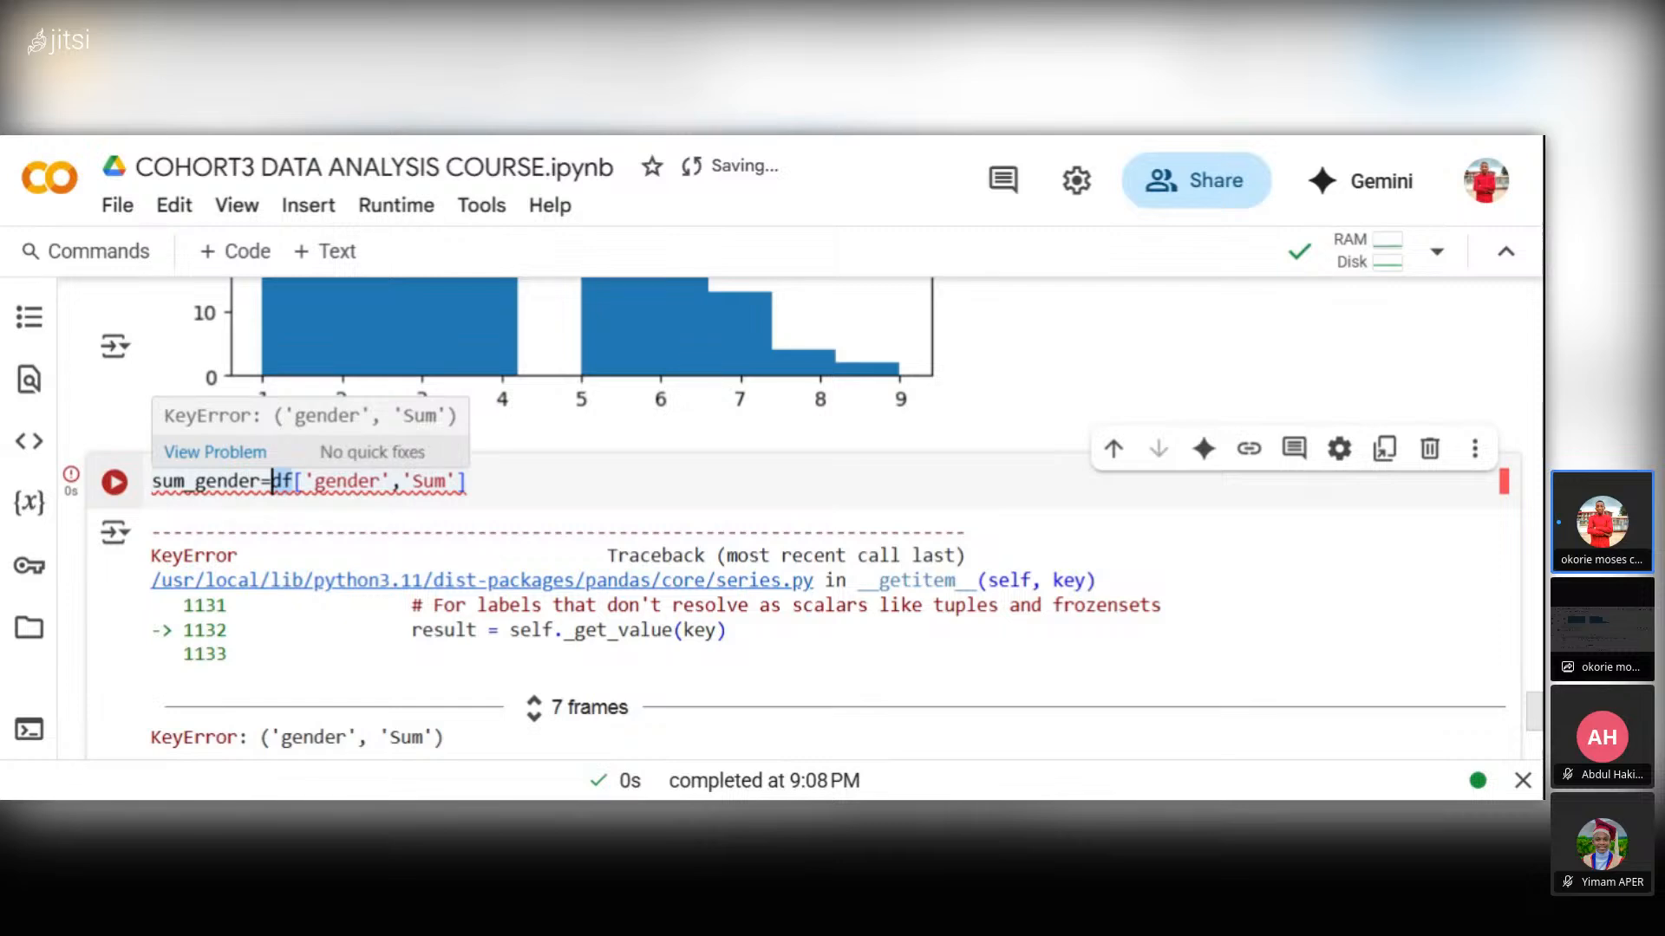
pyautogui.write('new_set')
pyautogui.click(114, 482)
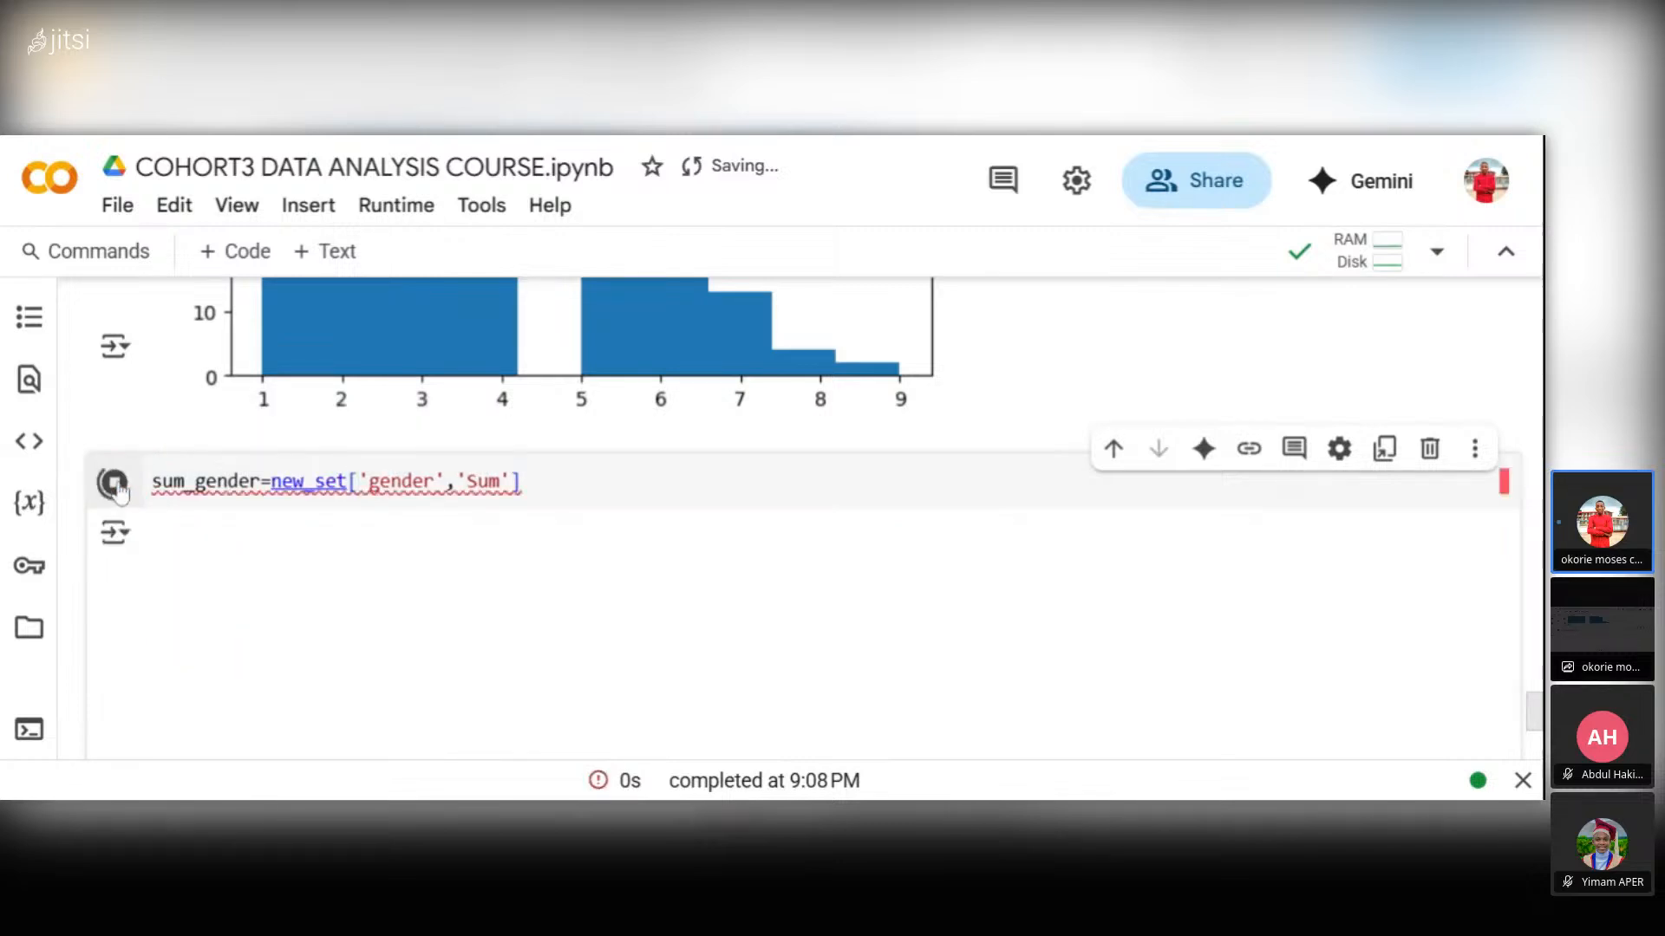
# - Wrap the column selection in double brackets so the cell reads sum_gender=new_set[['gender','Sum']], and run it
pyautogui.scroll(-3, 333, 496)
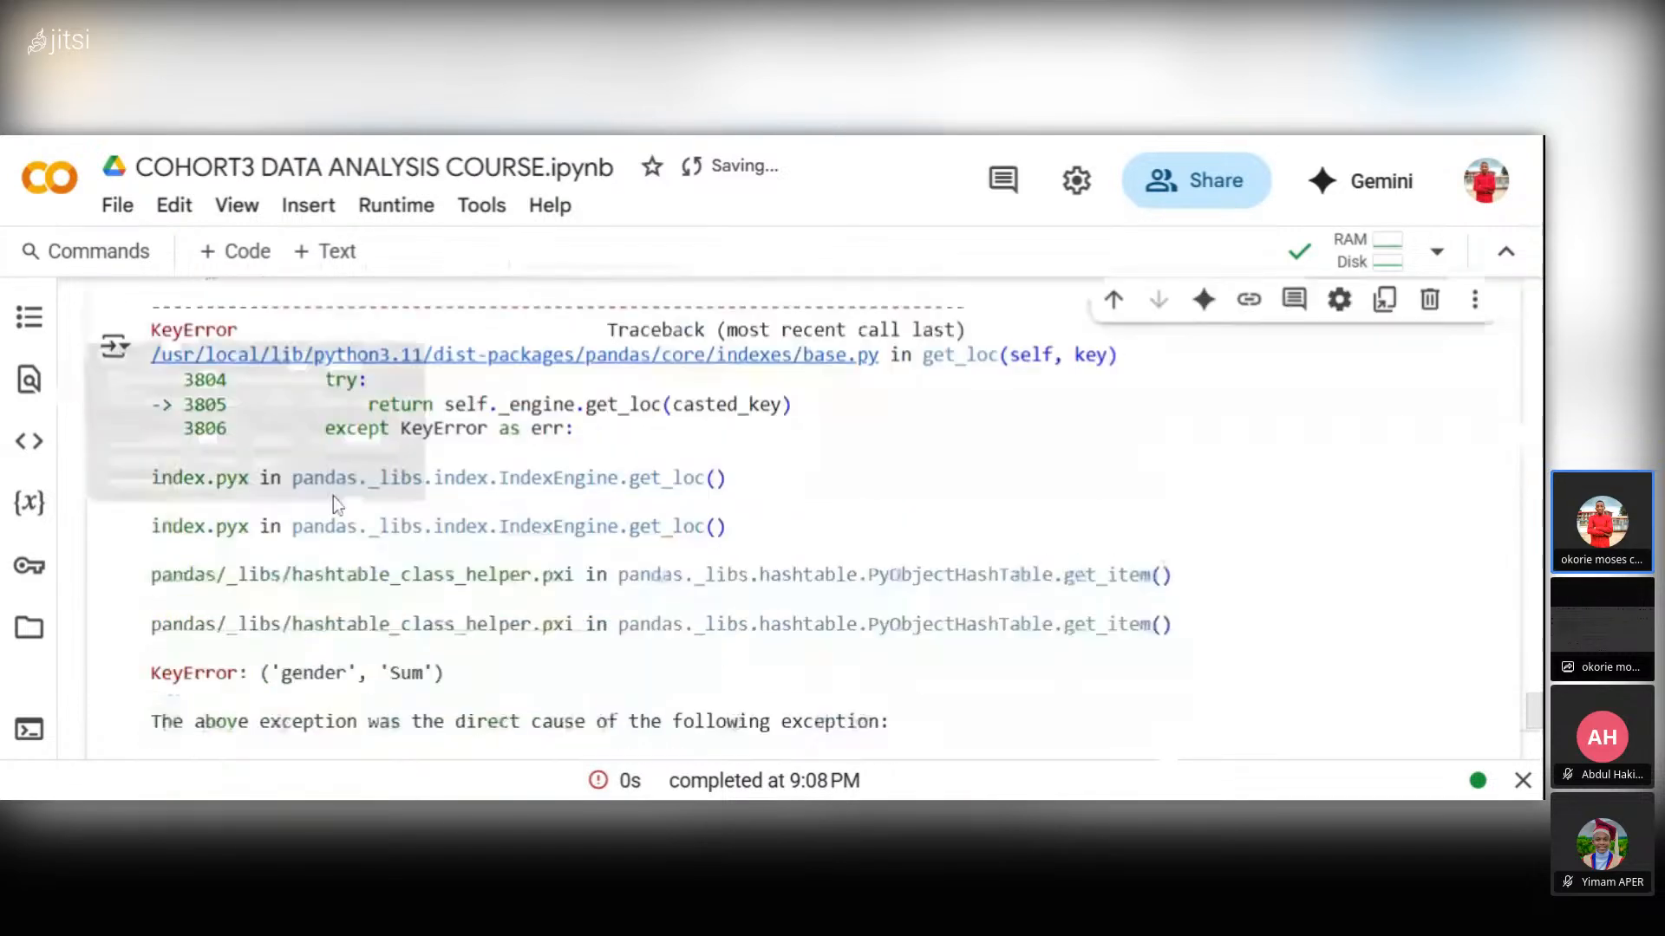
pyautogui.scroll(-2, 780, 520)
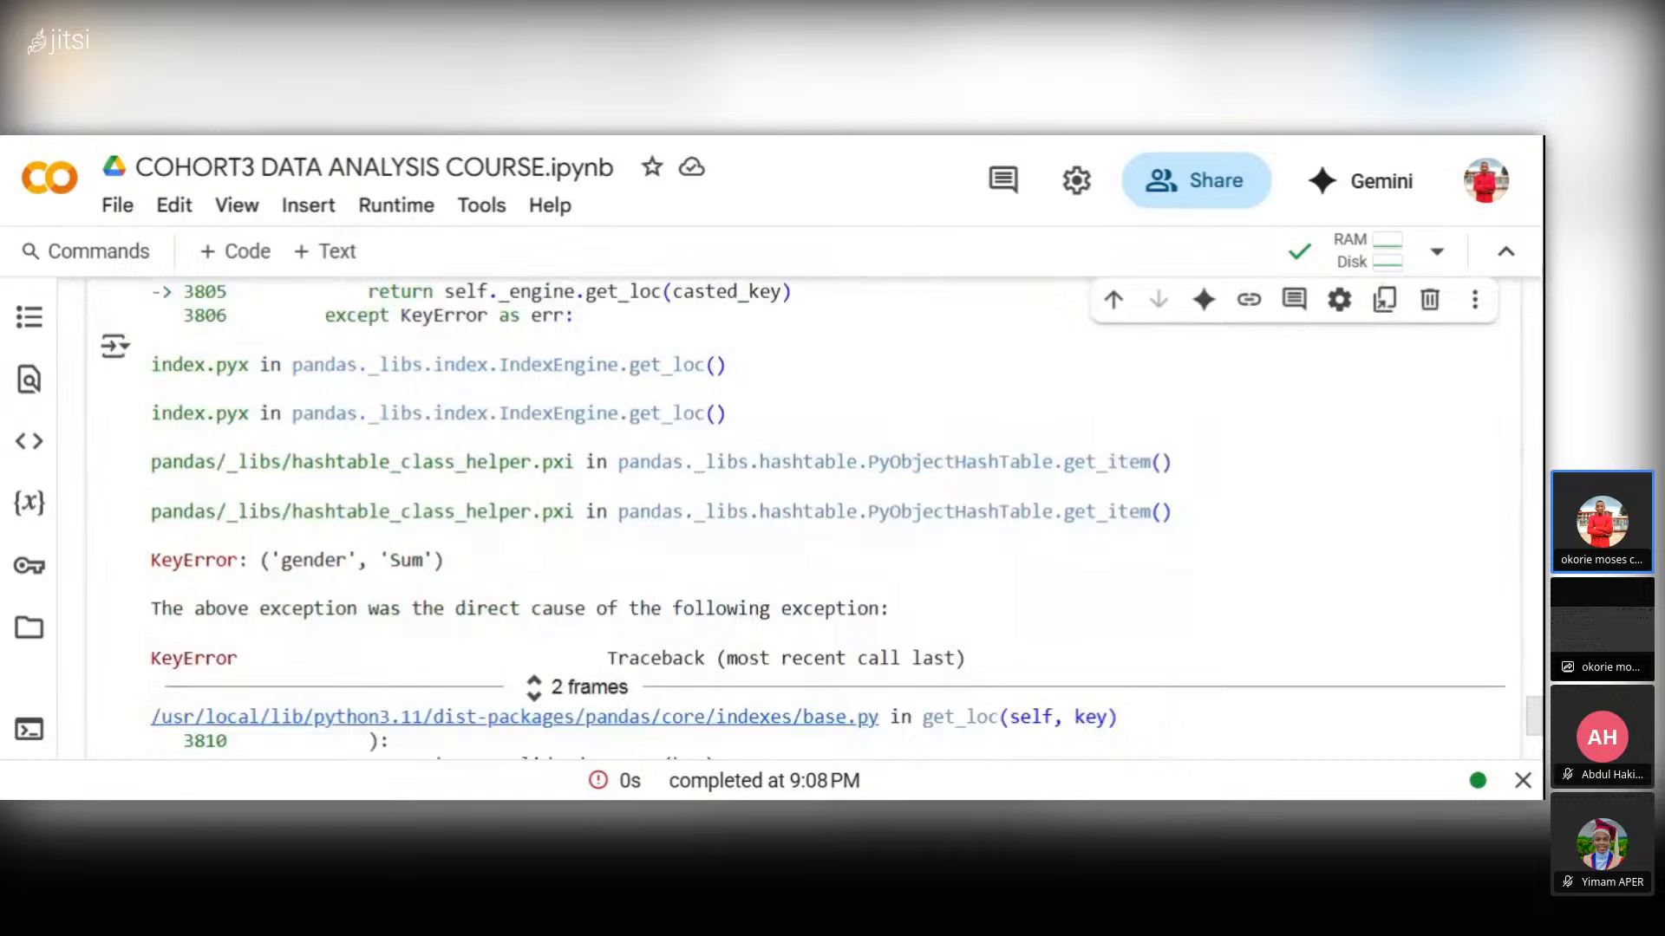
pyautogui.scroll(-5, 355, 639)
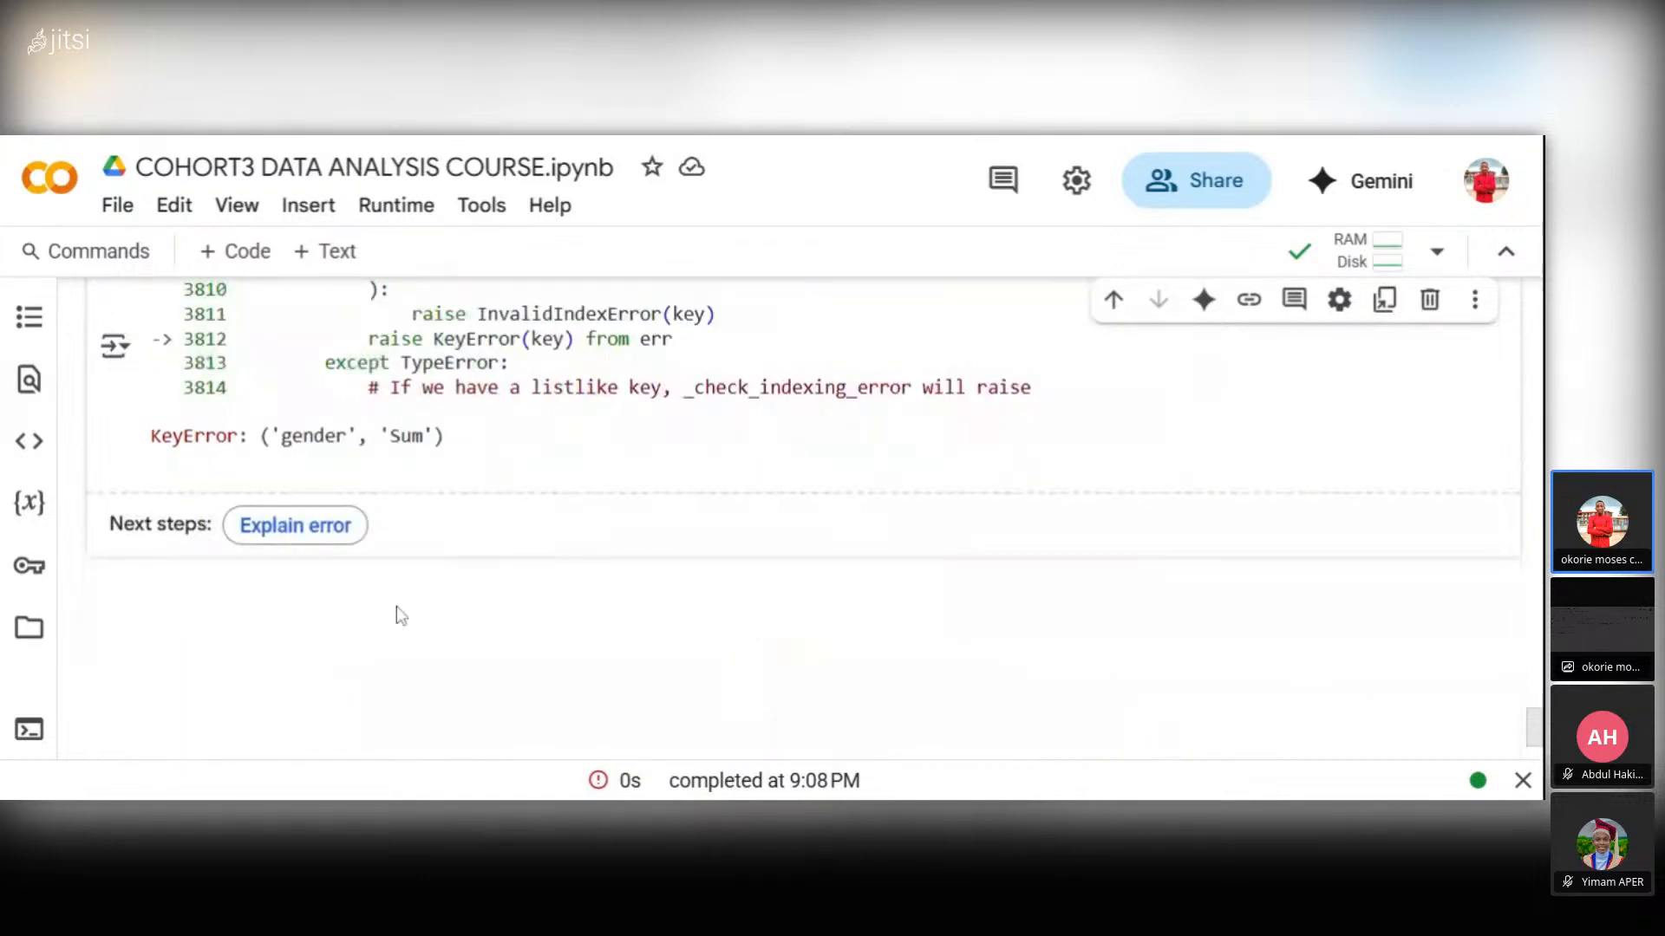
pyautogui.scroll(10, 399, 616)
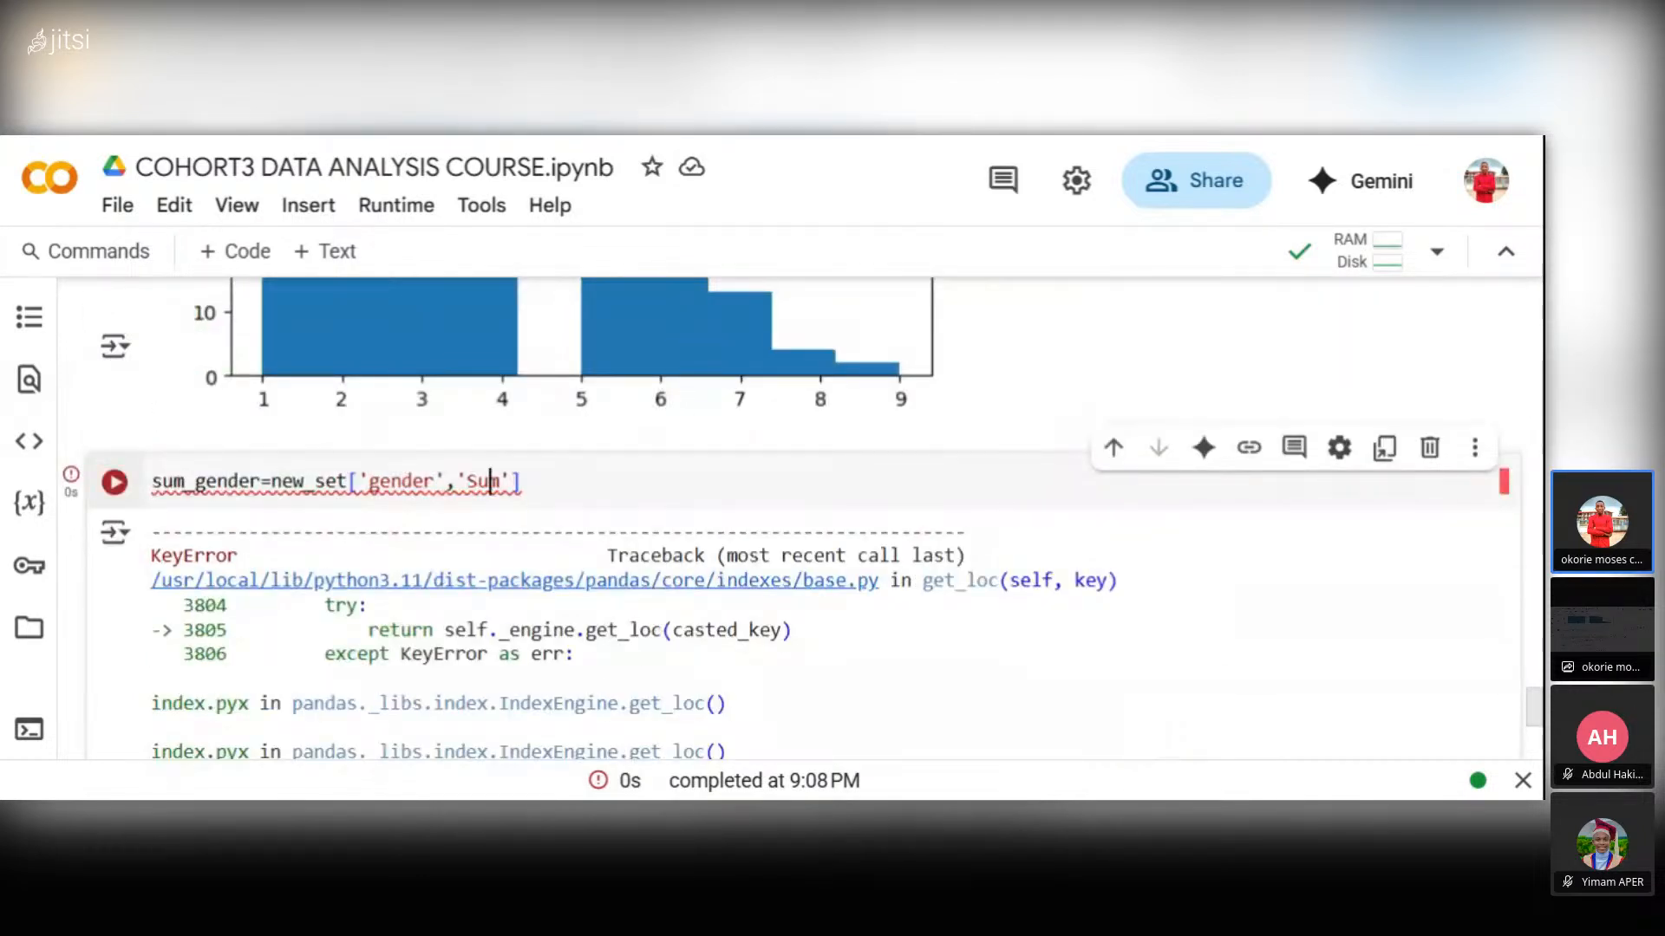
pyautogui.press('End')
pyautogui.moveTo(311, 483)
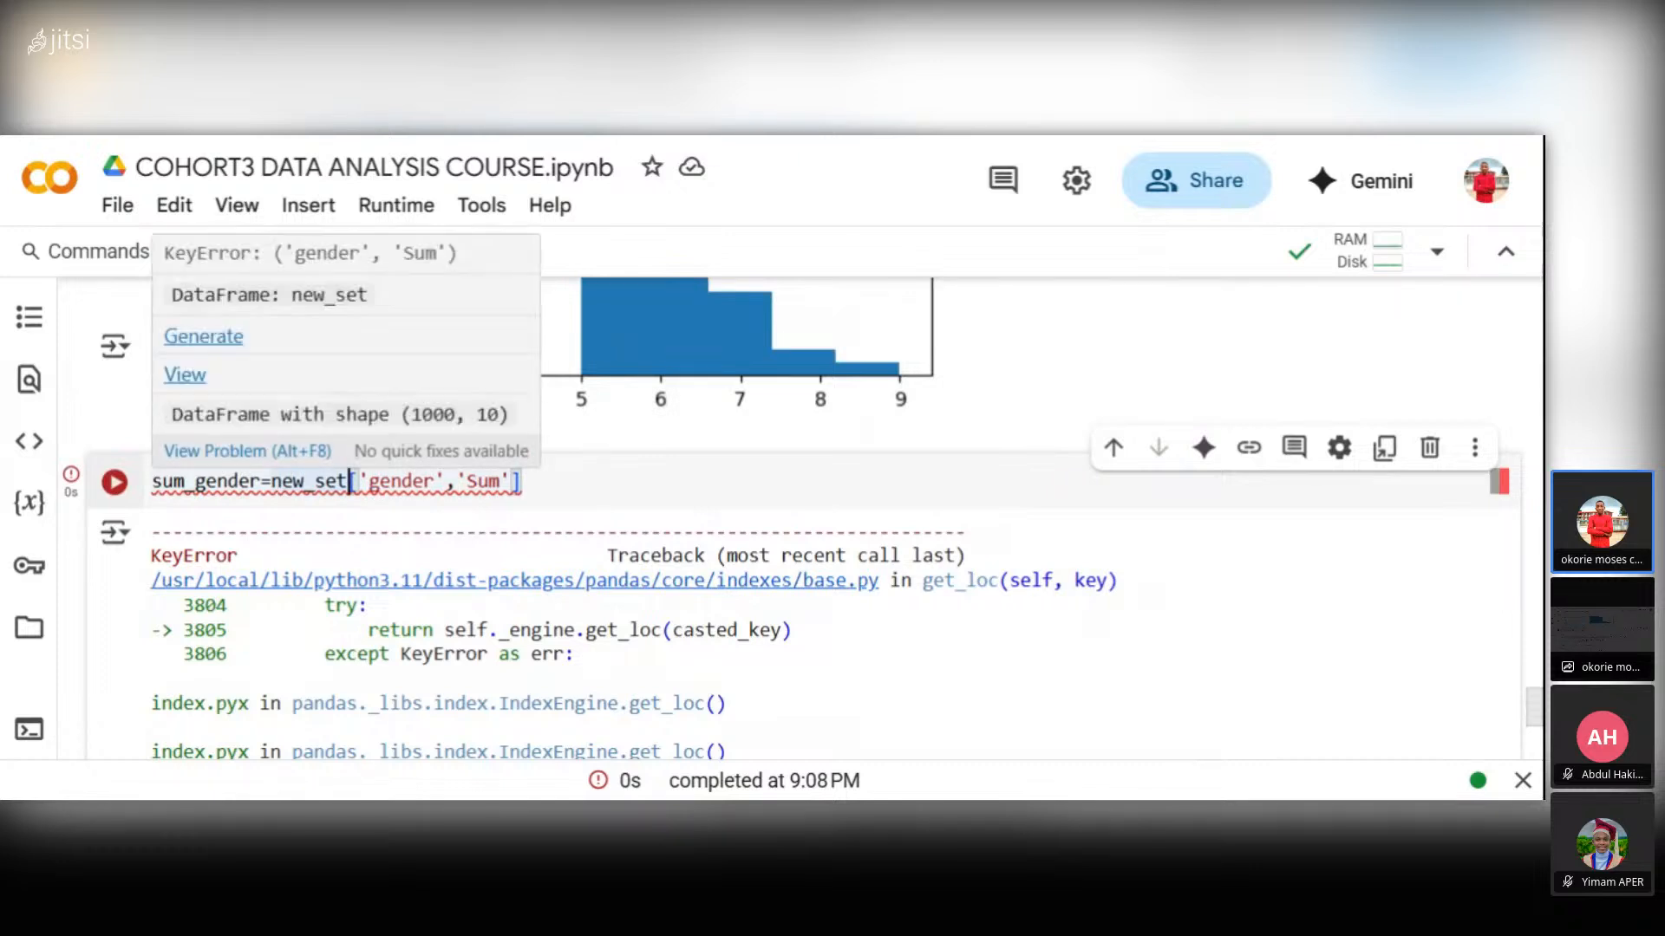
pyautogui.write('[')
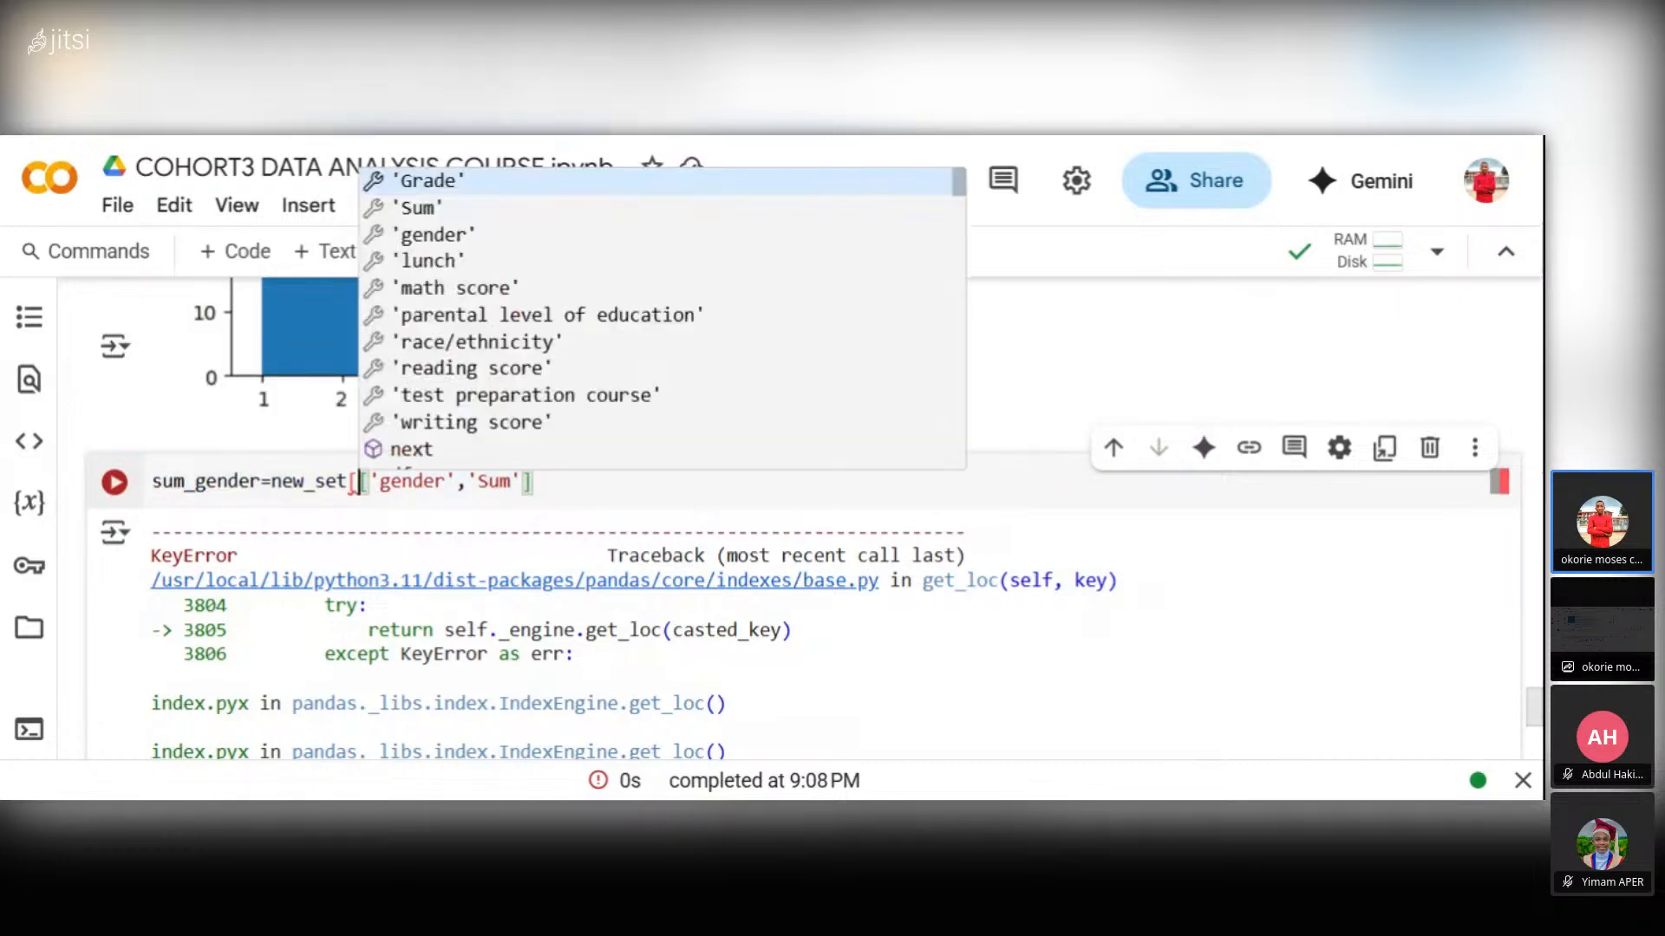
pyautogui.press('End')
pyautogui.write(']]')
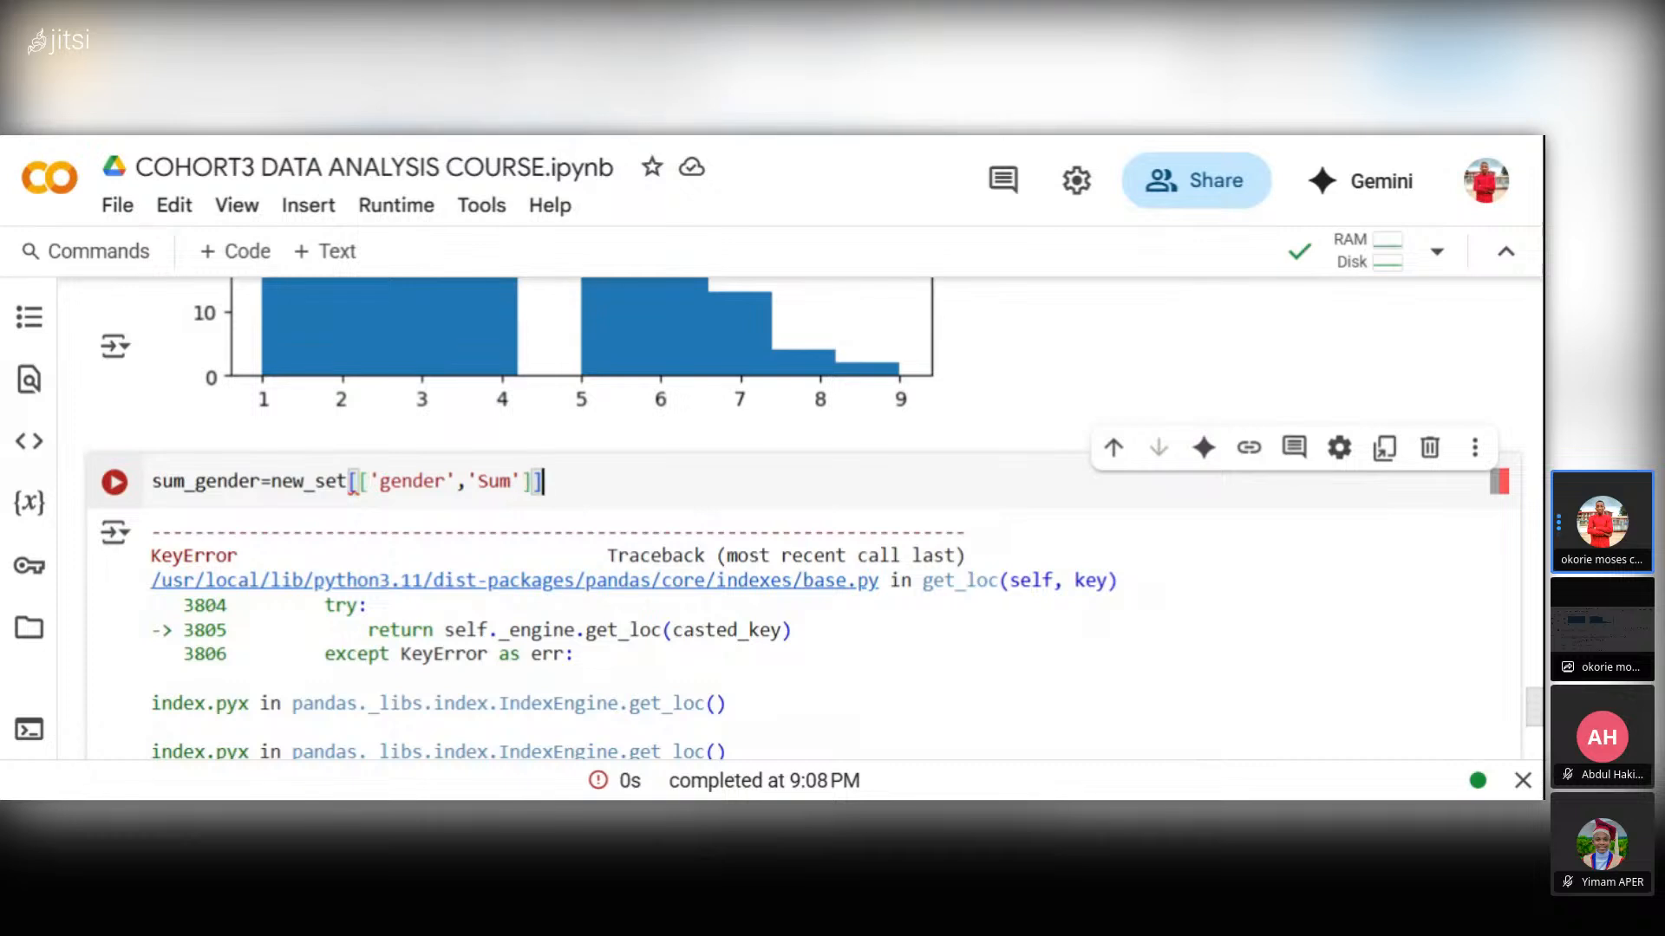
pyautogui.click(114, 483)
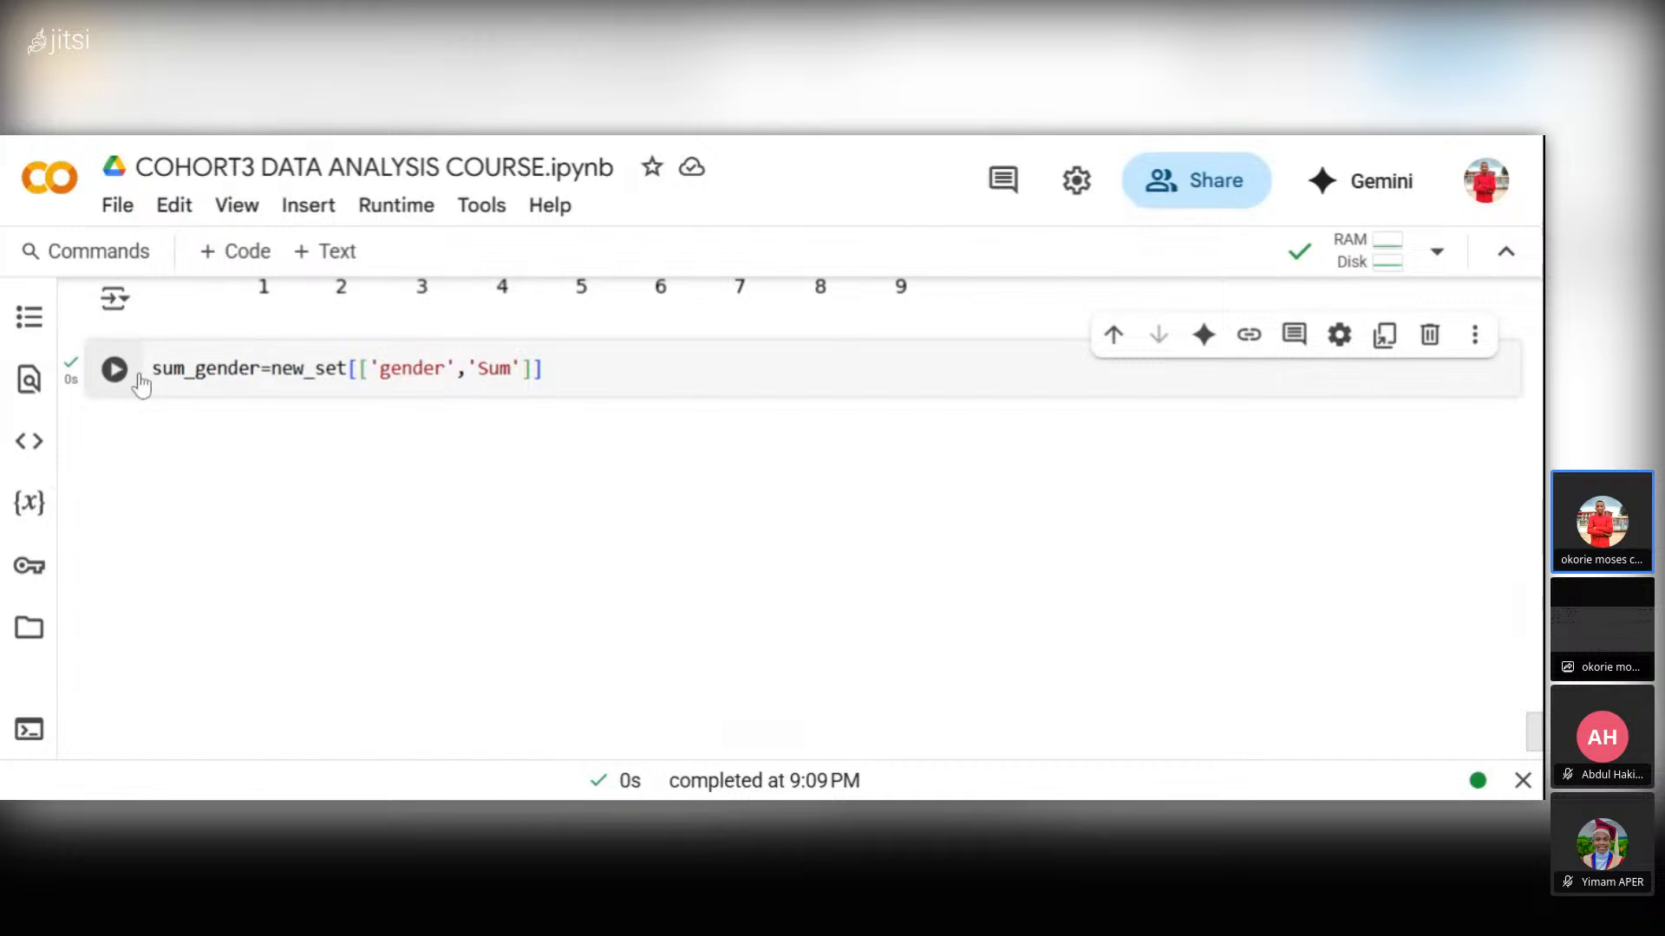
# - Insert a code cell below the sum_gender assignment, enter sum_gender and run it to display the data frame
pyautogui.click(230, 253)
pyautogui.write('m_')
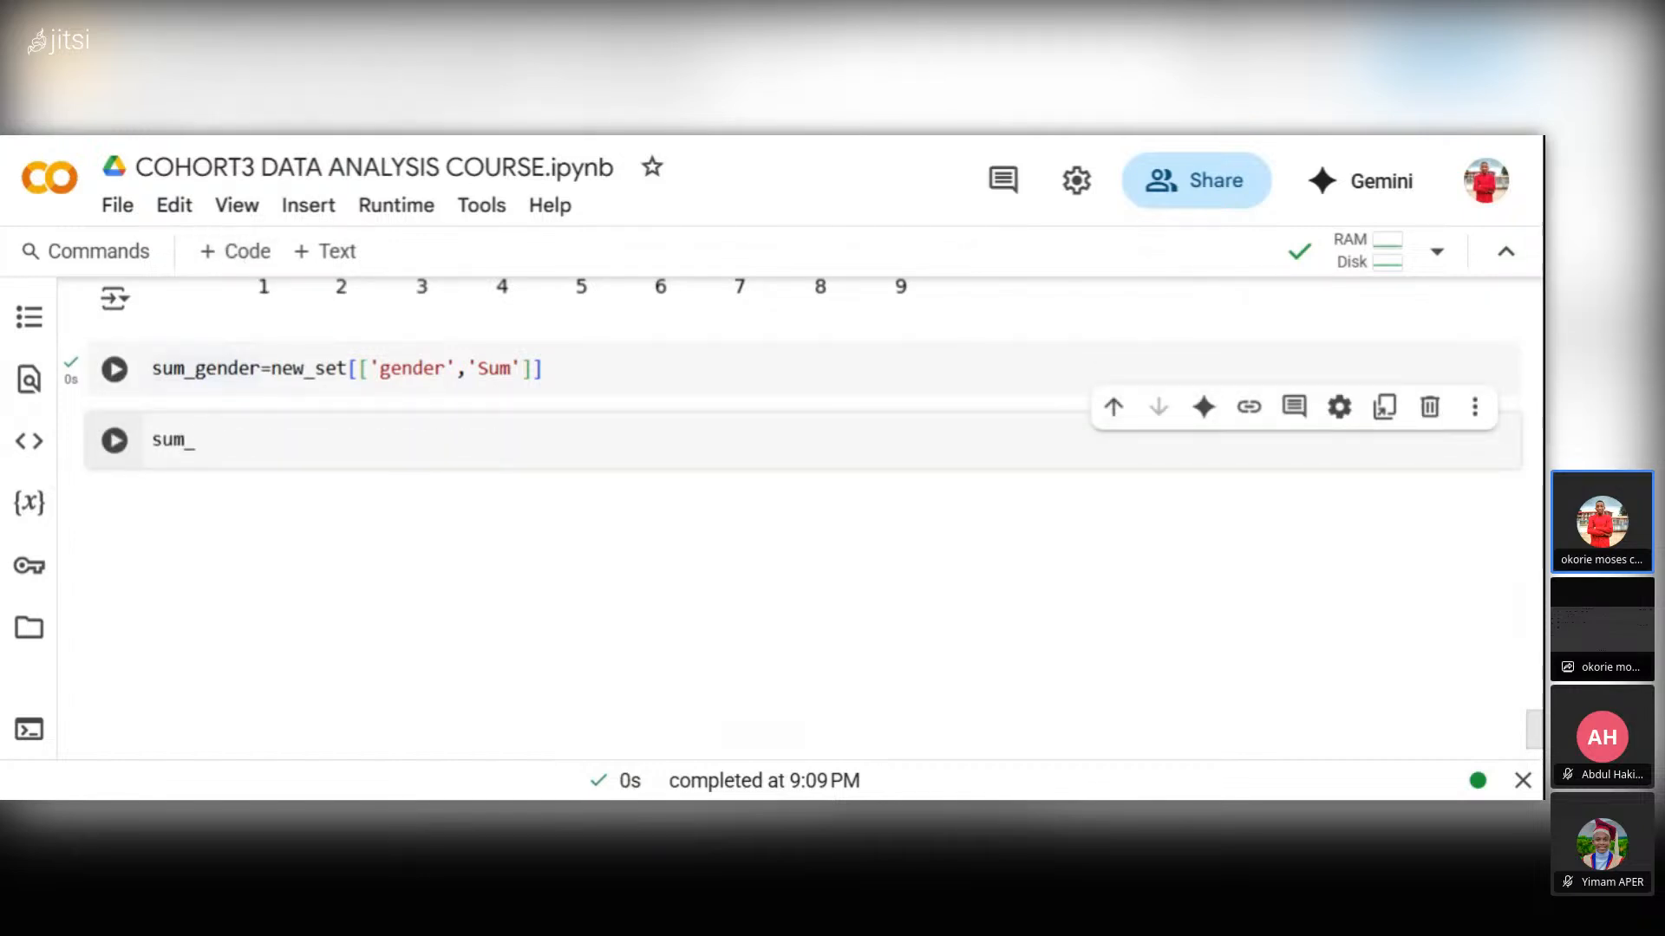
pyautogui.write('g')
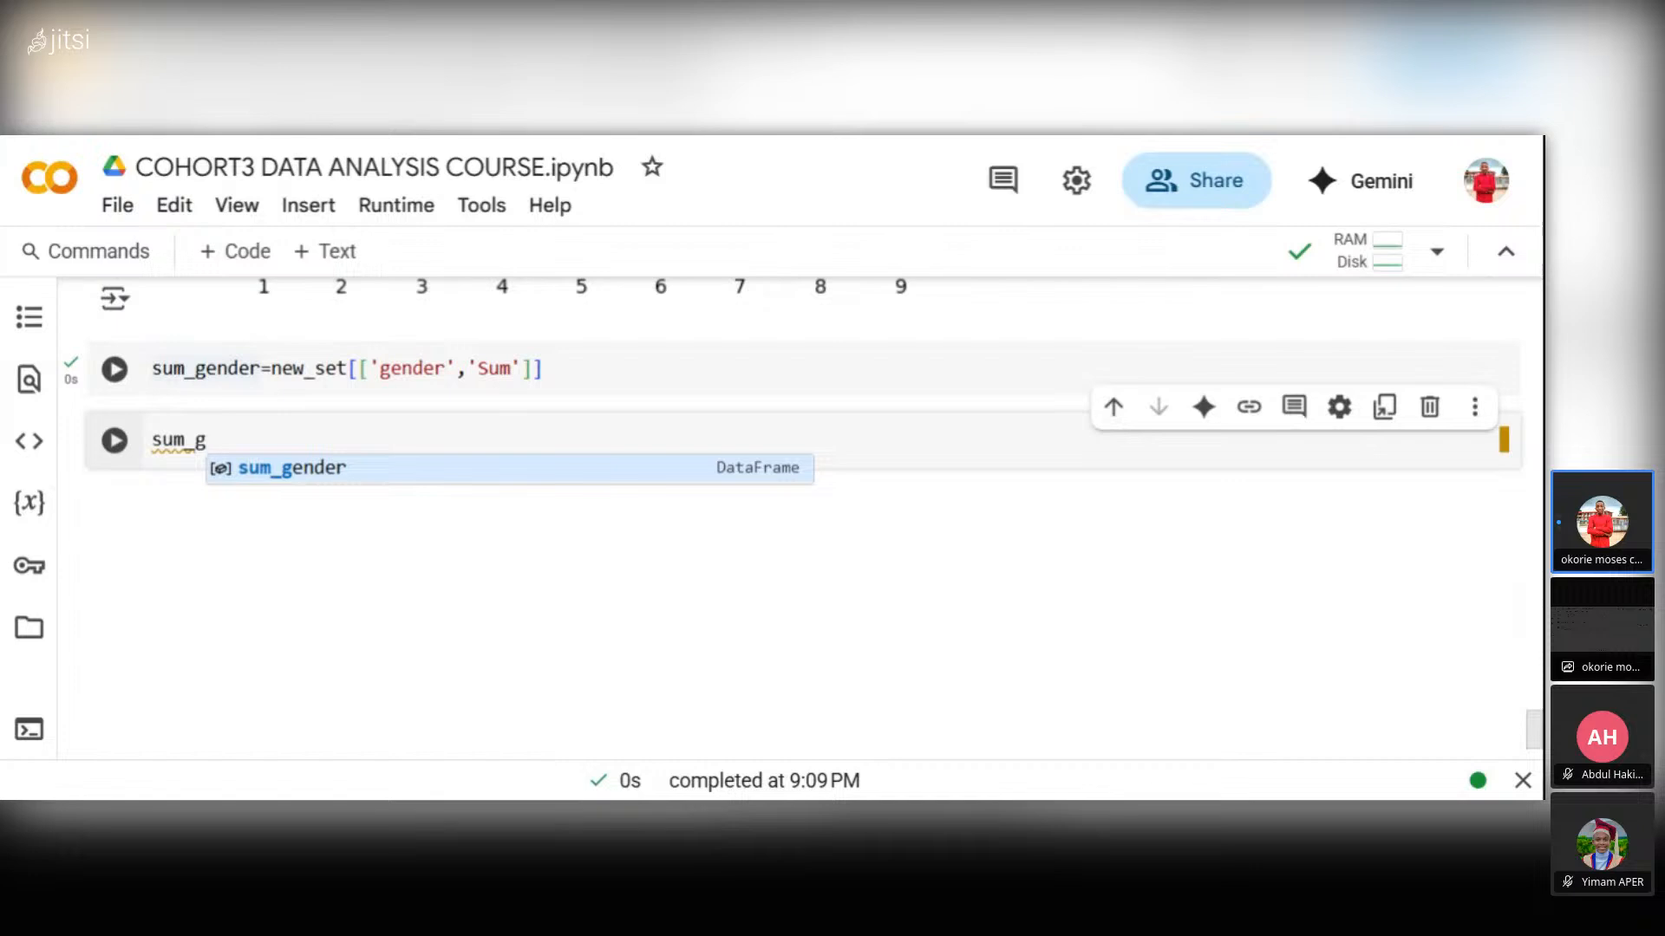
pyautogui.press('Tab')
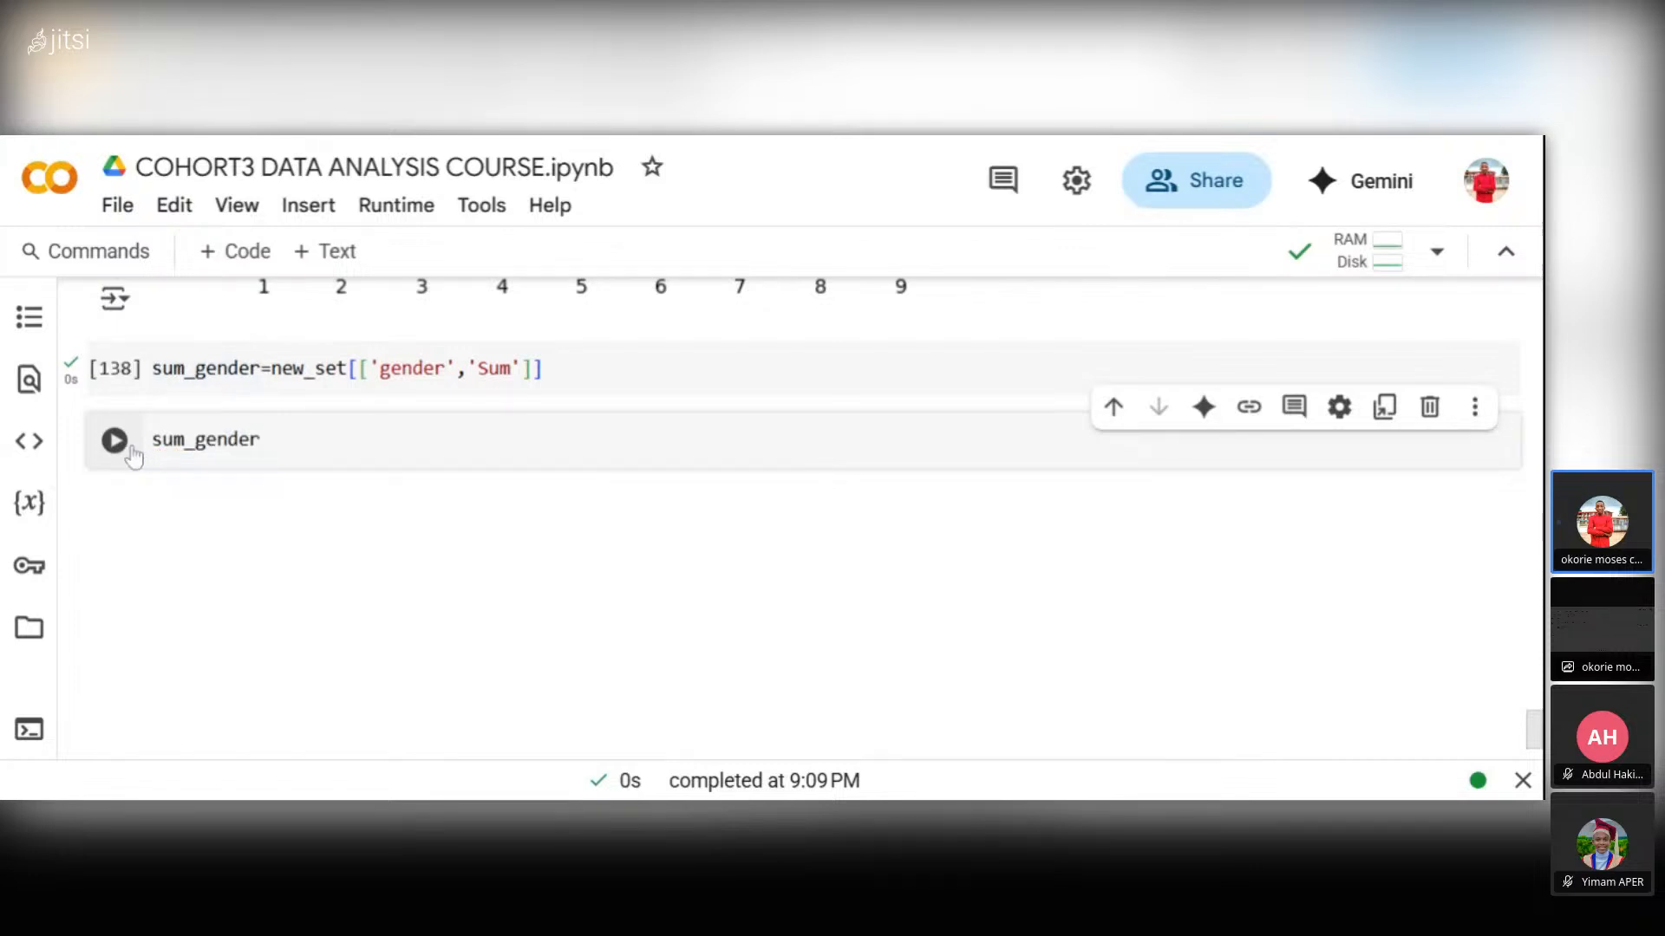
pyautogui.click(114, 441)
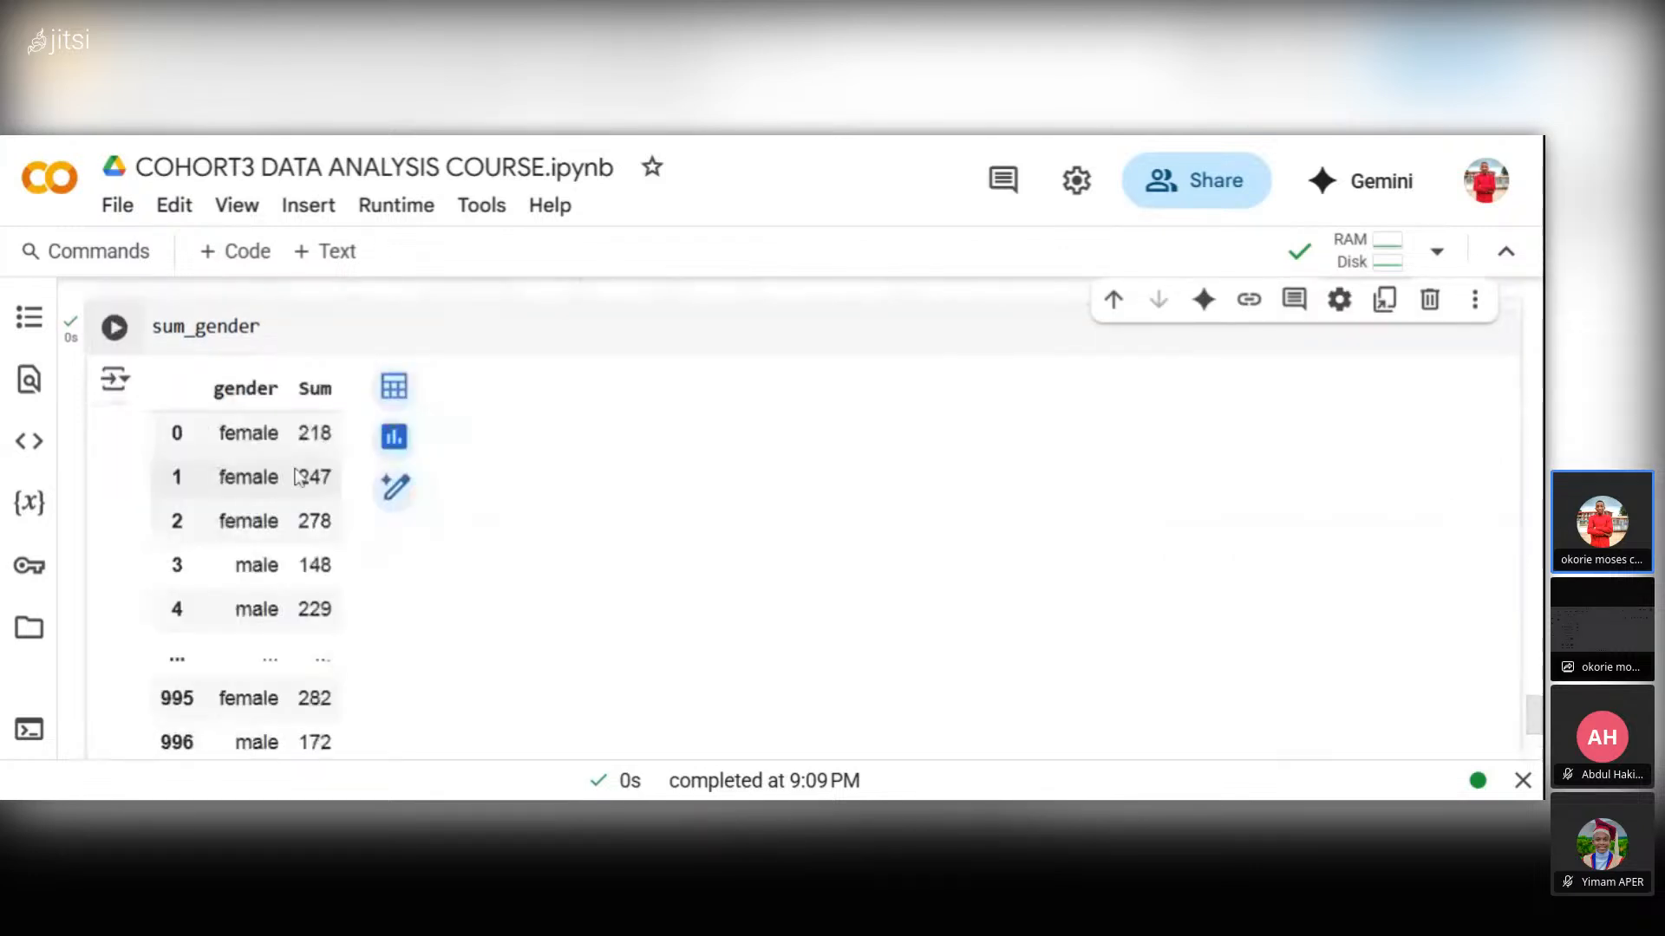
pyautogui.scroll(-3, 334, 477)
pyautogui.scroll(-3, 338, 476)
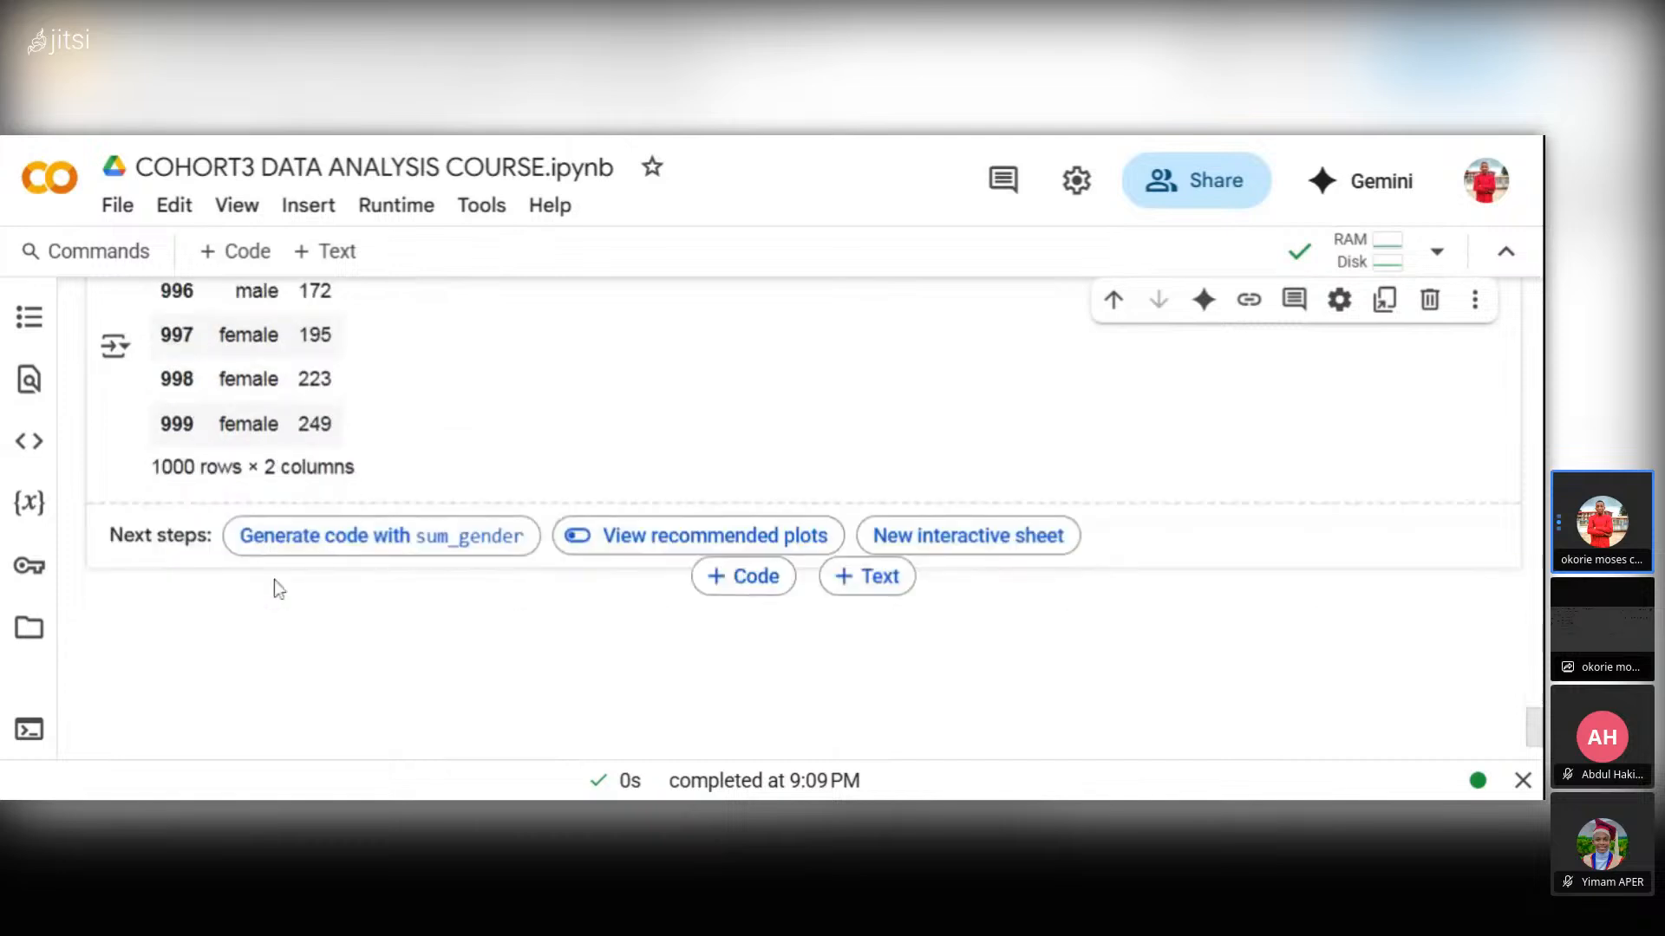
# - Insert a code cell below the sum_gender table and enter sum_gender in it, copied from the display cell above
pyautogui.click(258, 255)
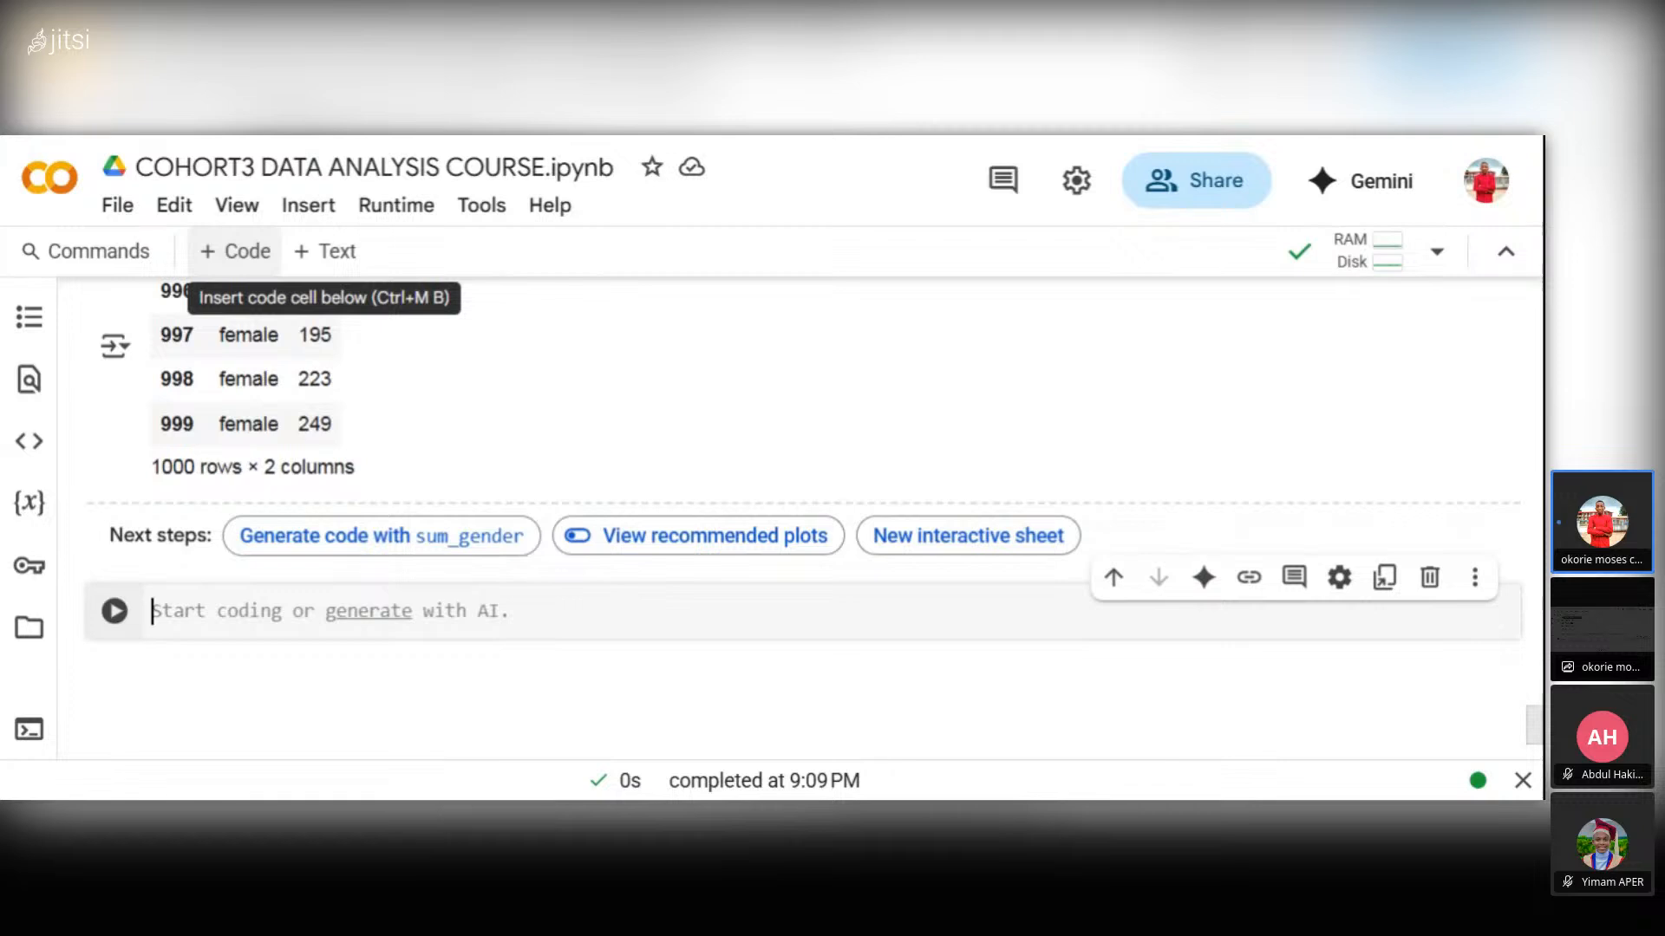
pyautogui.write('su')
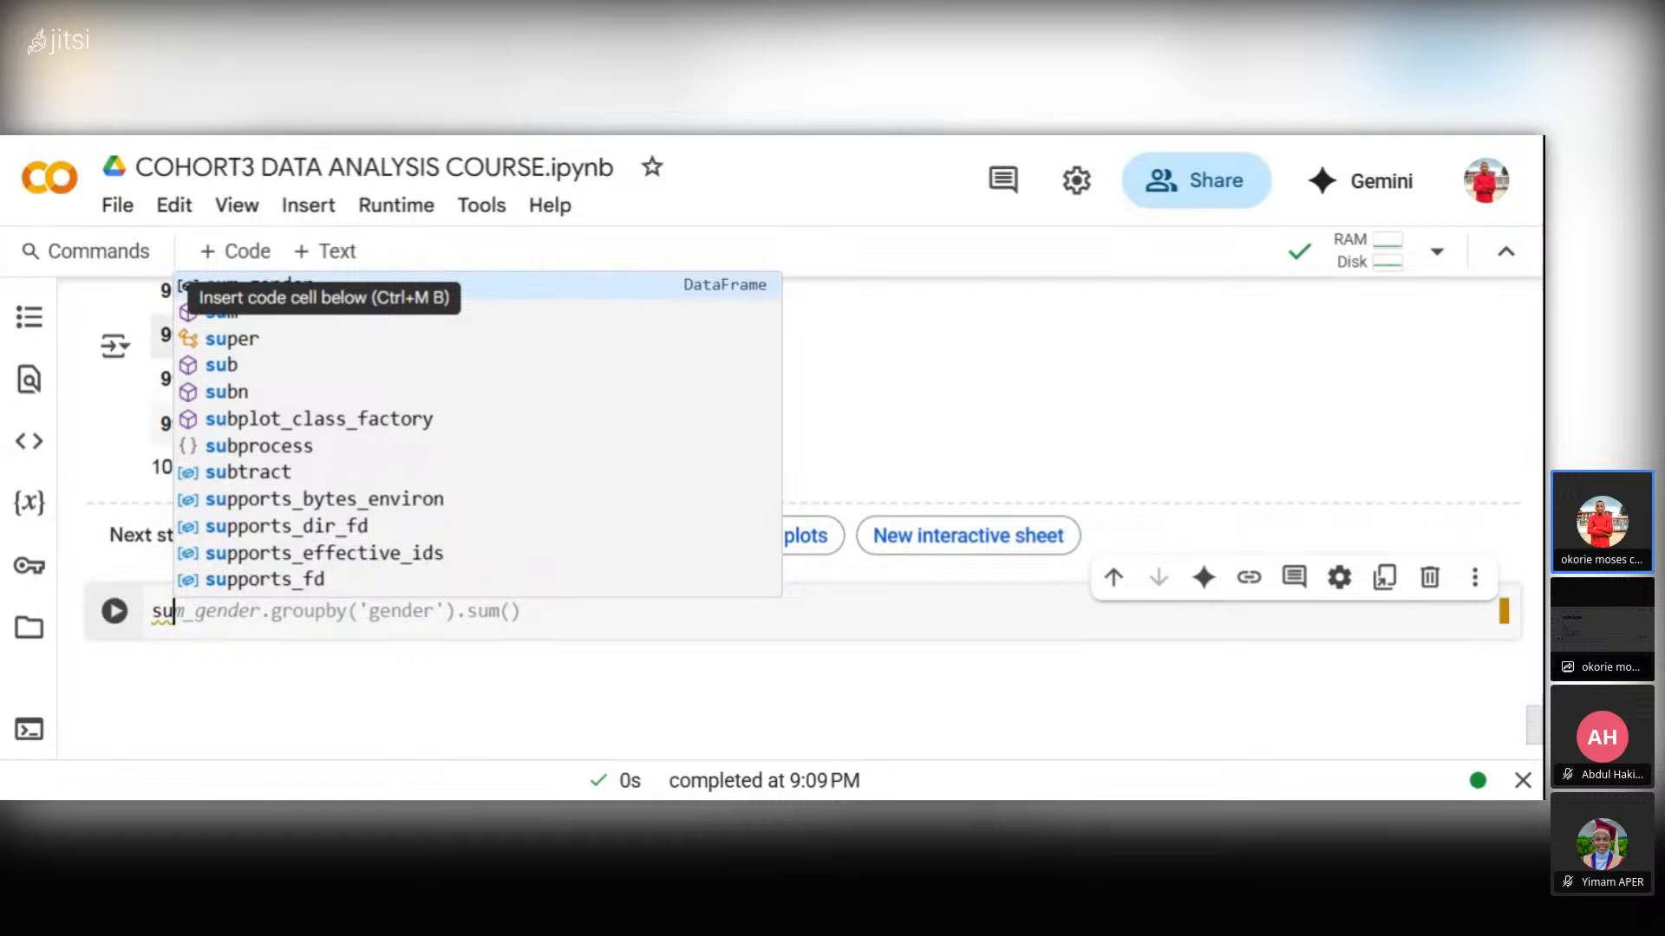
pyautogui.click(911, 399)
pyautogui.scroll(2, 910, 399)
pyautogui.scroll(5, 233, 350)
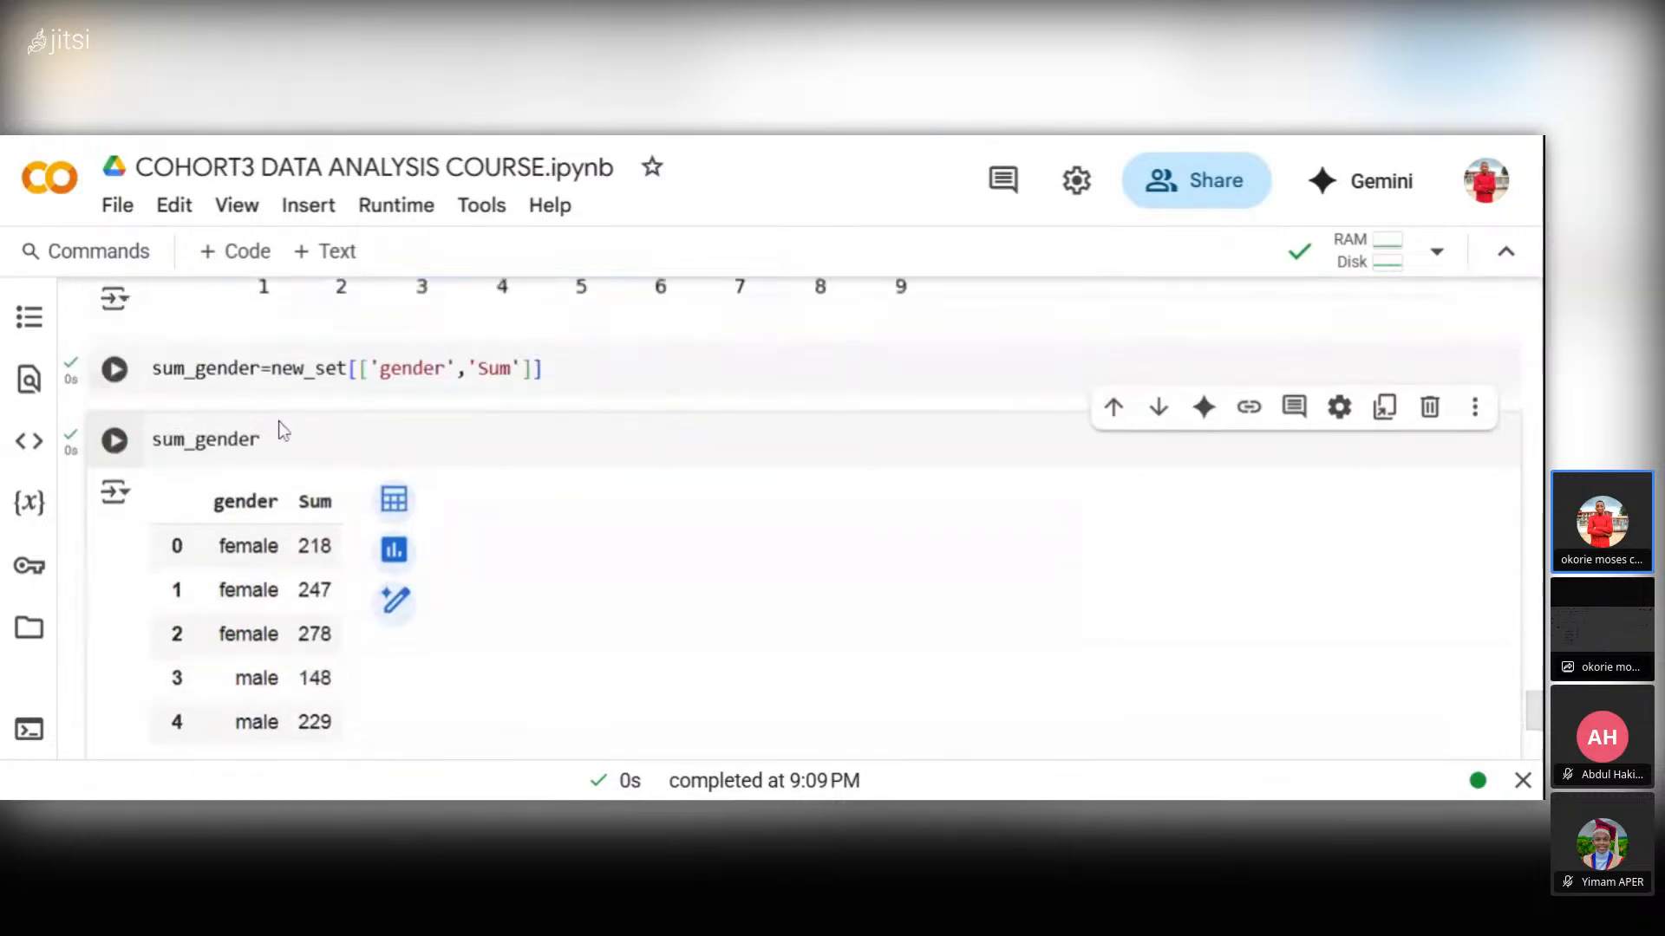
pyautogui.moveTo(278, 434); pyautogui.dragTo(146, 457)
pyautogui.hotkey('ctrl', 'c')
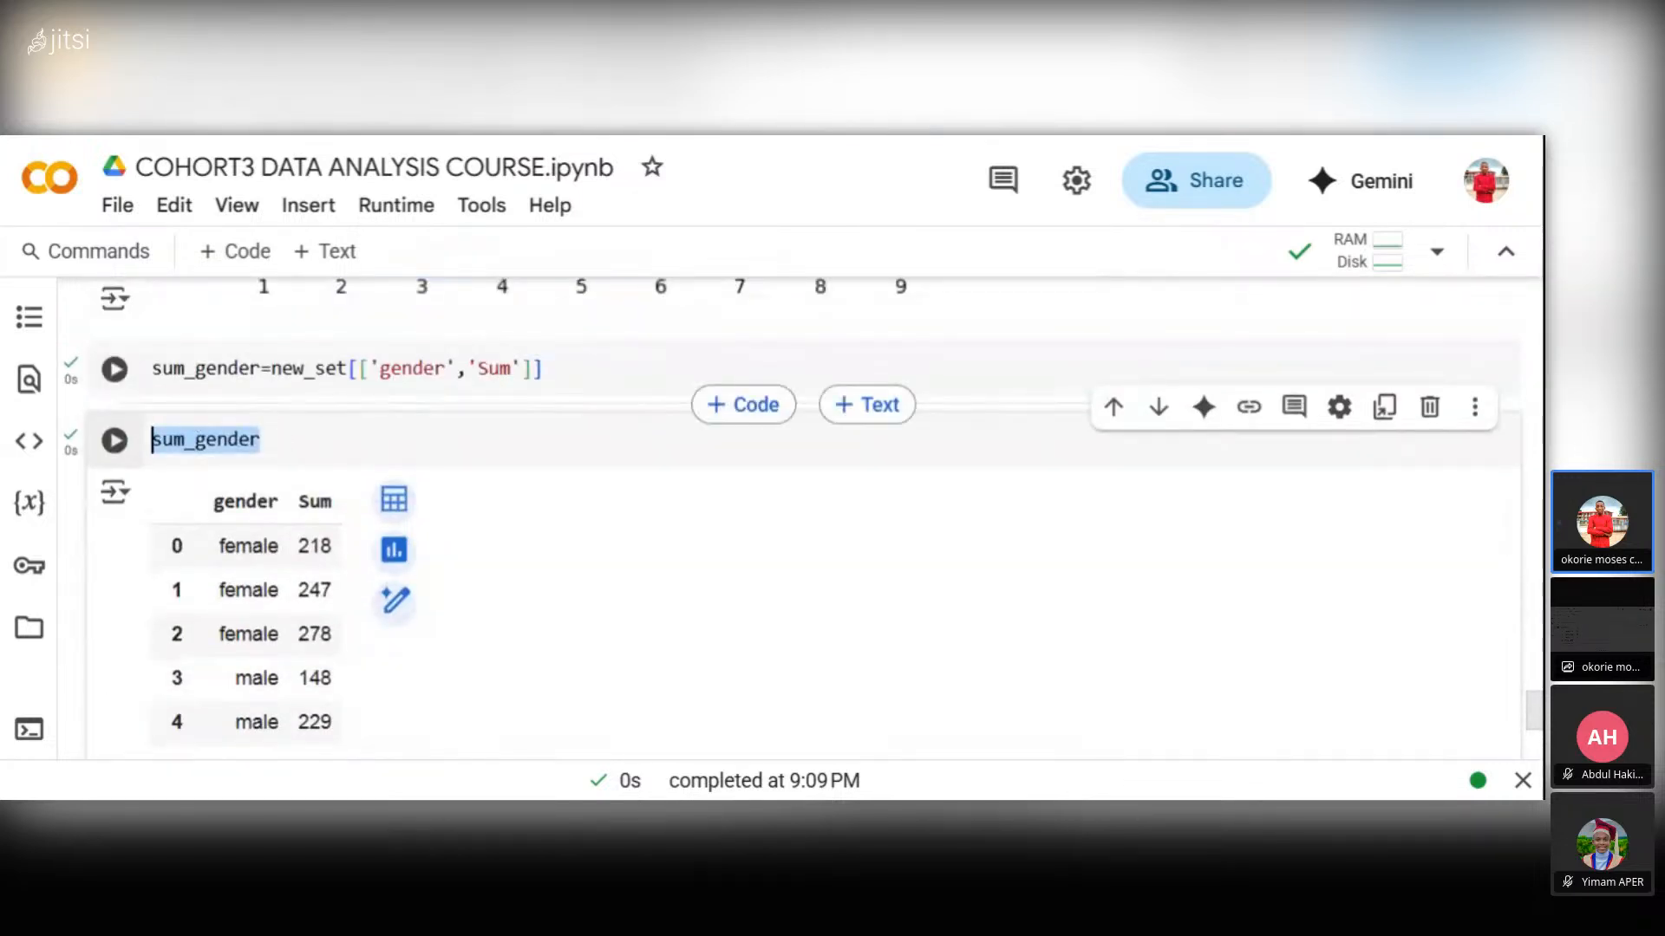
pyautogui.scroll(-1, 347, 420)
pyautogui.scroll(-5, 346, 421)
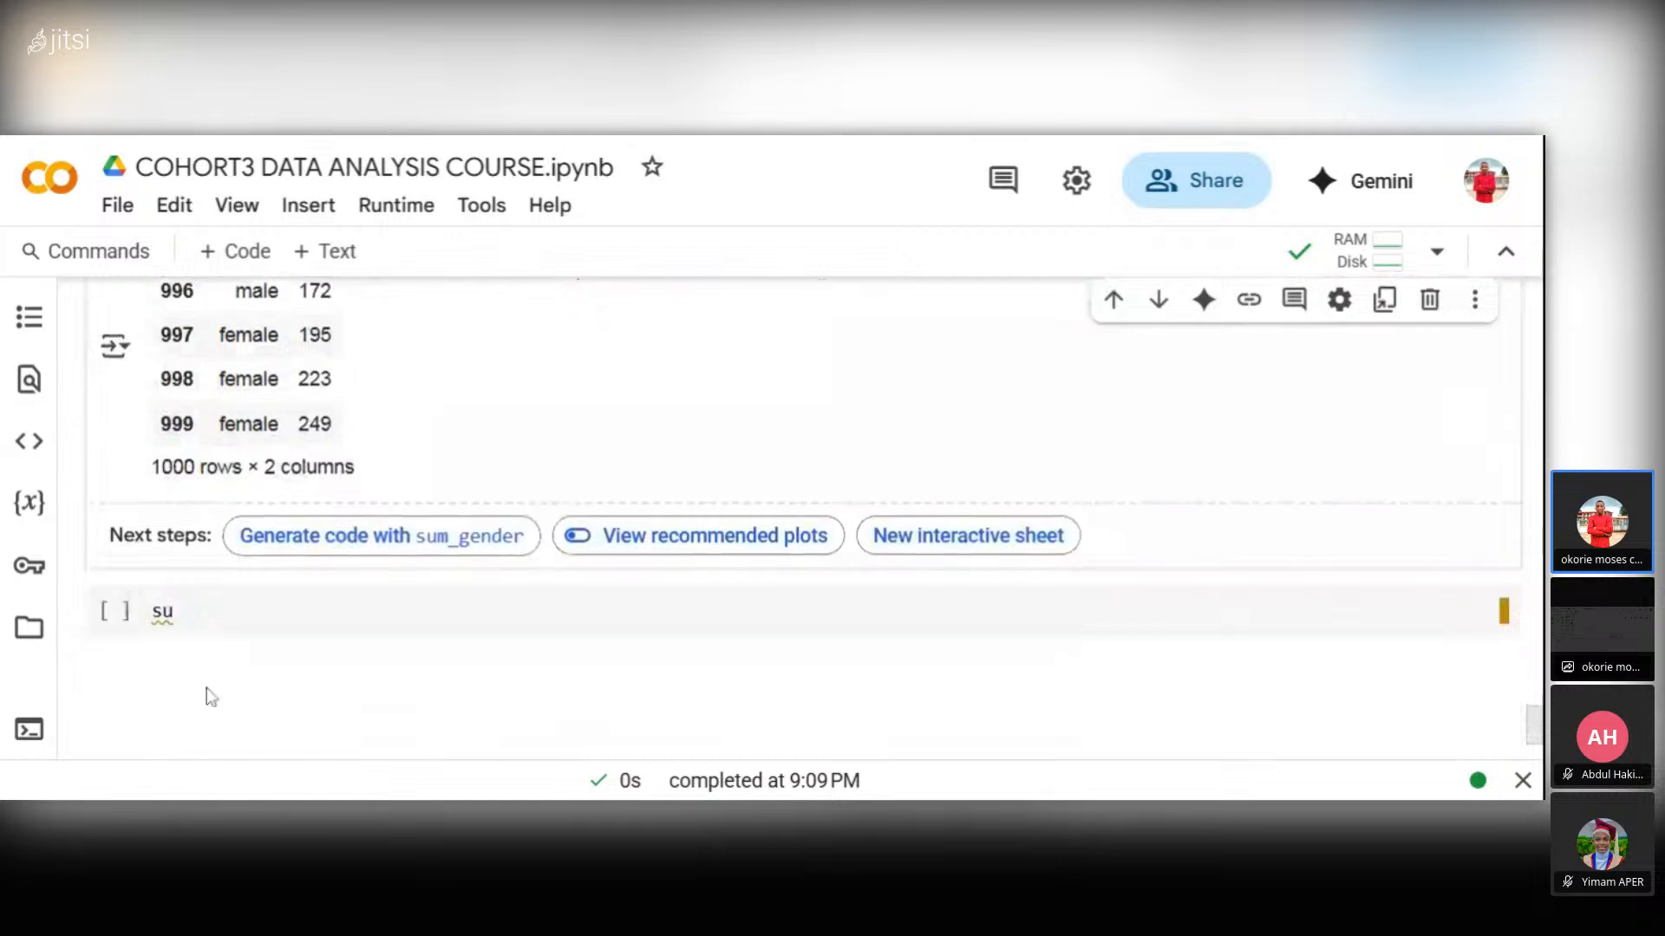
pyautogui.doubleClick(162, 611)
pyautogui.hotkey('ctrl', 'v')
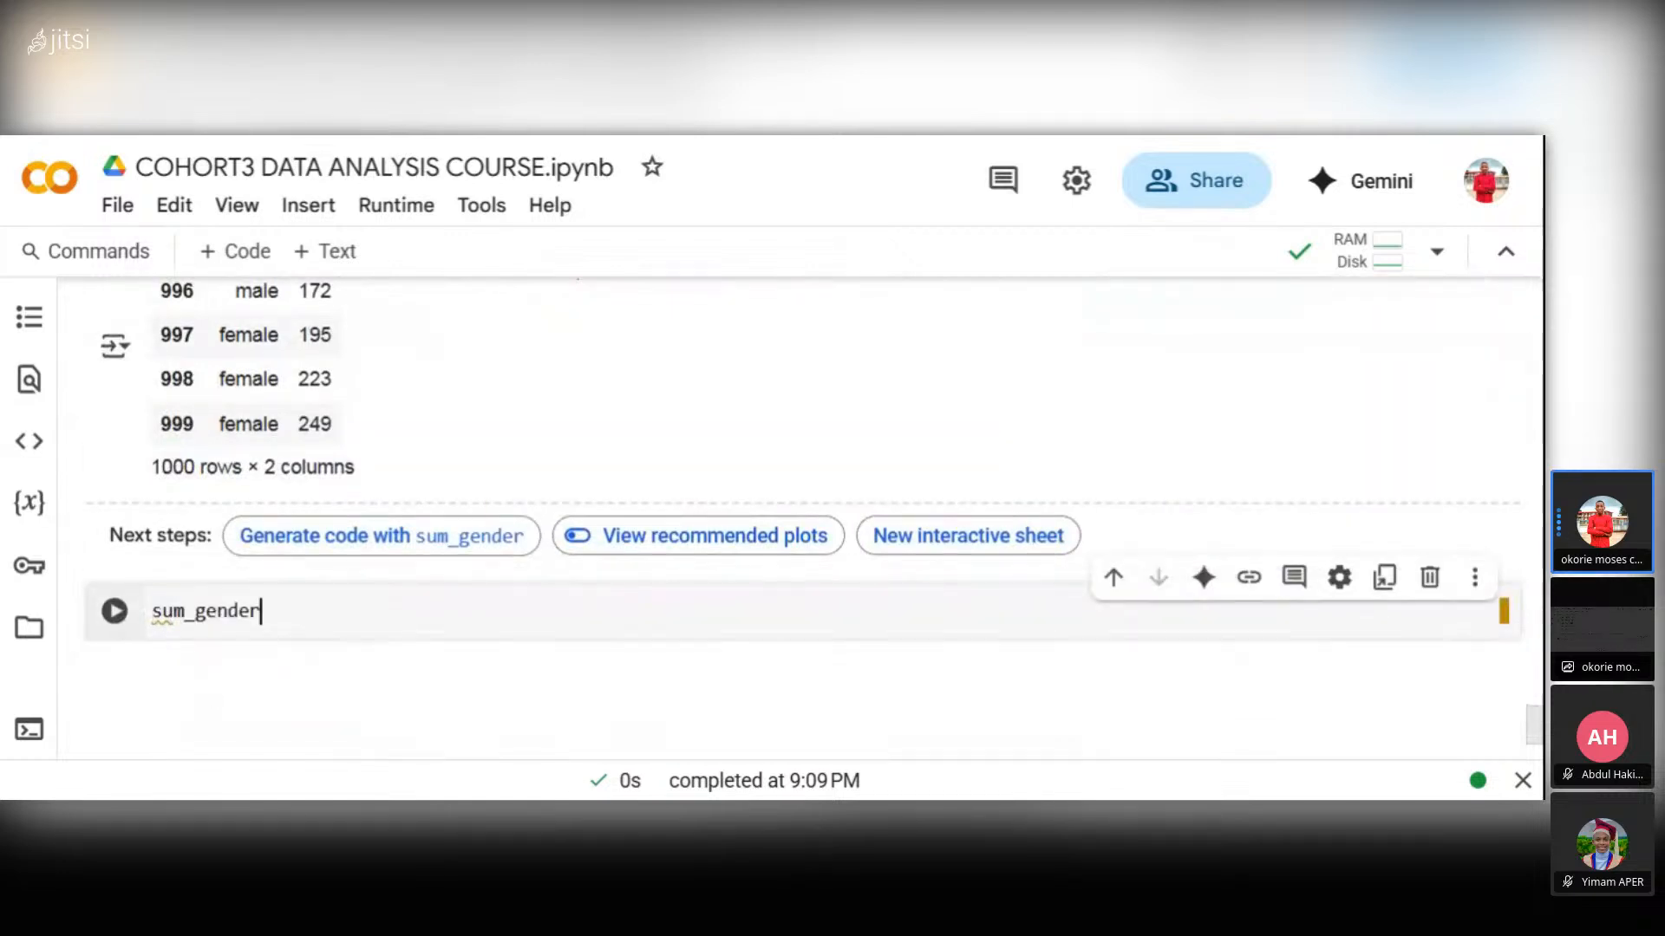
# - Complete the new cell so it reads sum_gender.plot(kind='barh') and run it
pyautogui.write('.p')
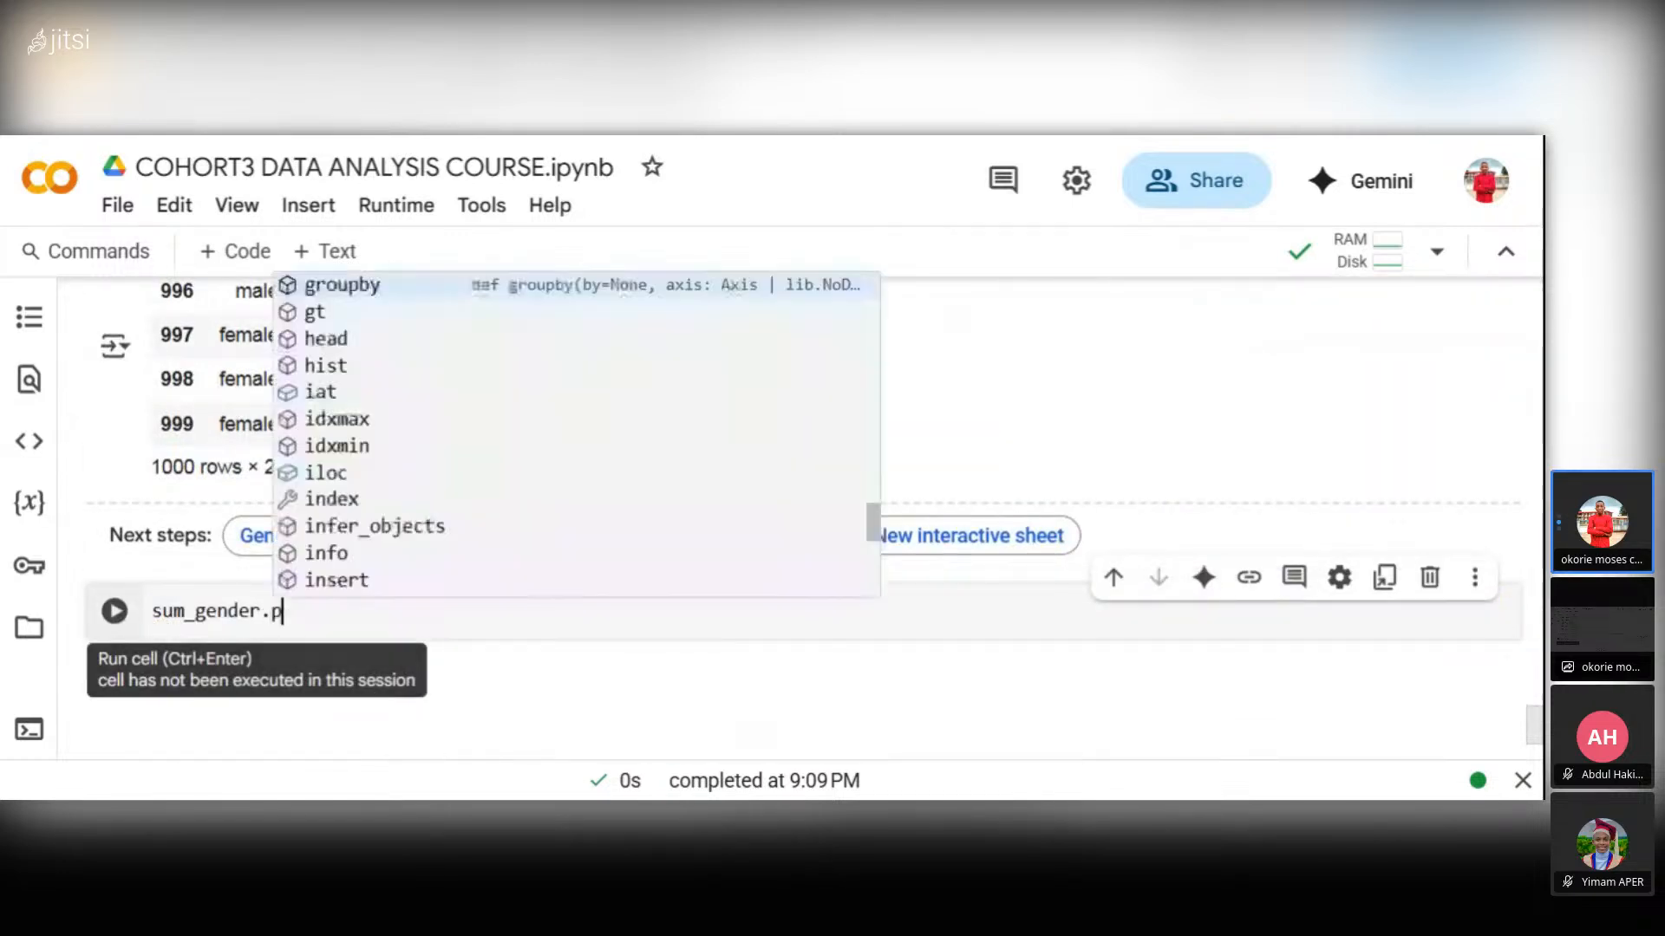
pyautogui.write('l')
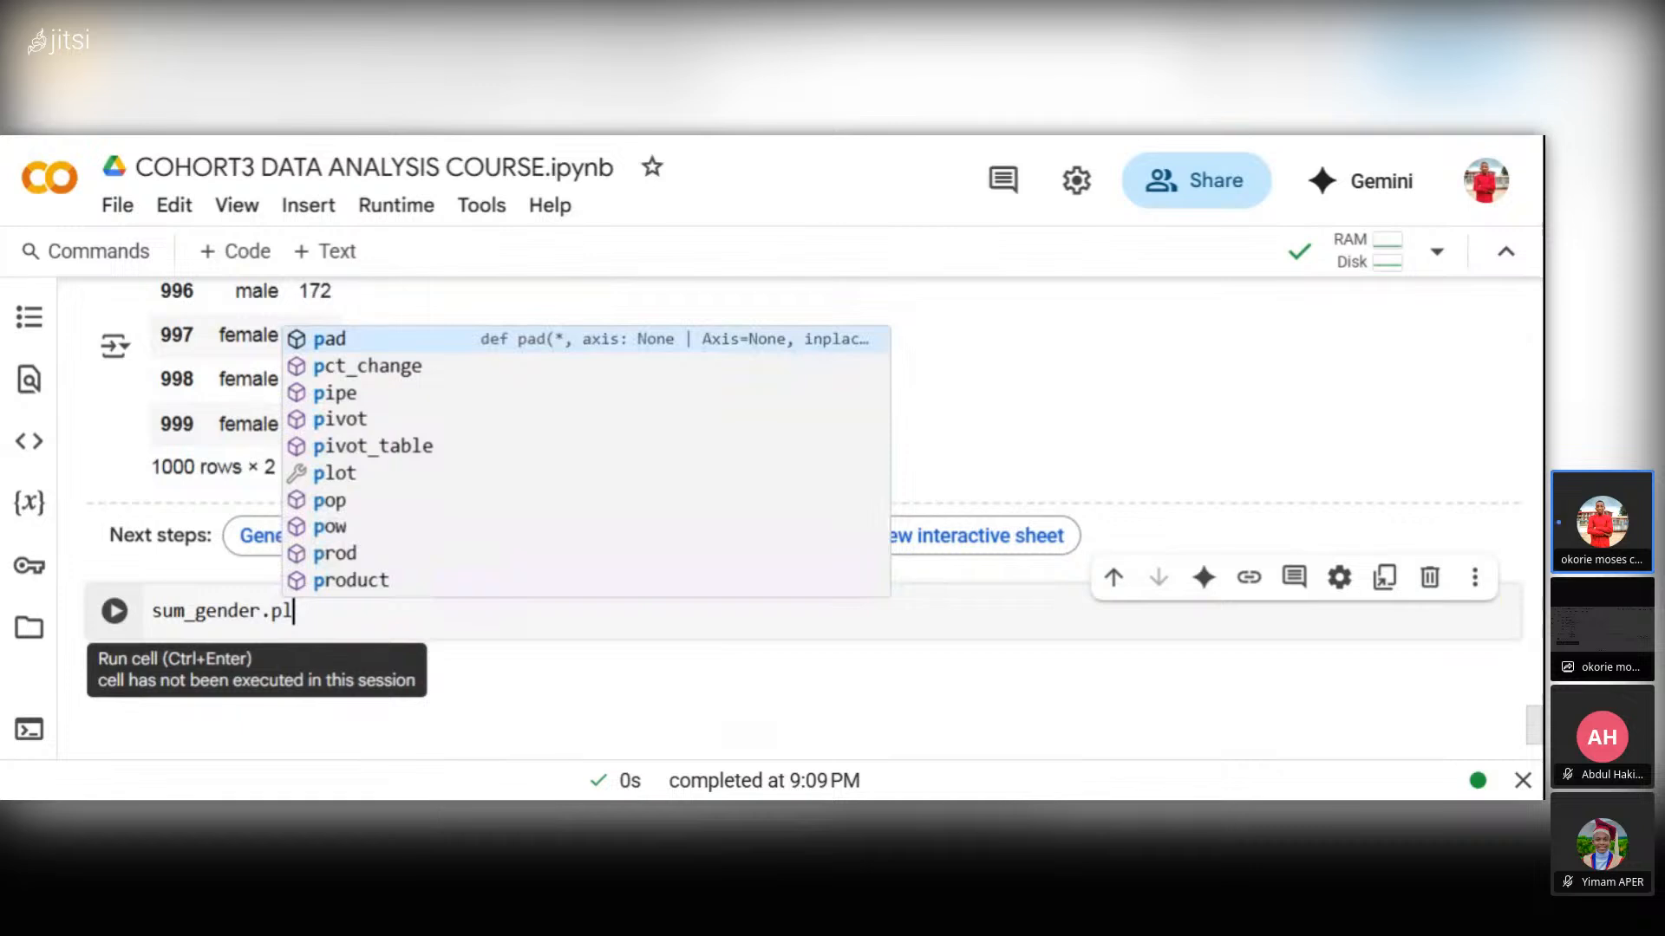
pyautogui.write('ot')
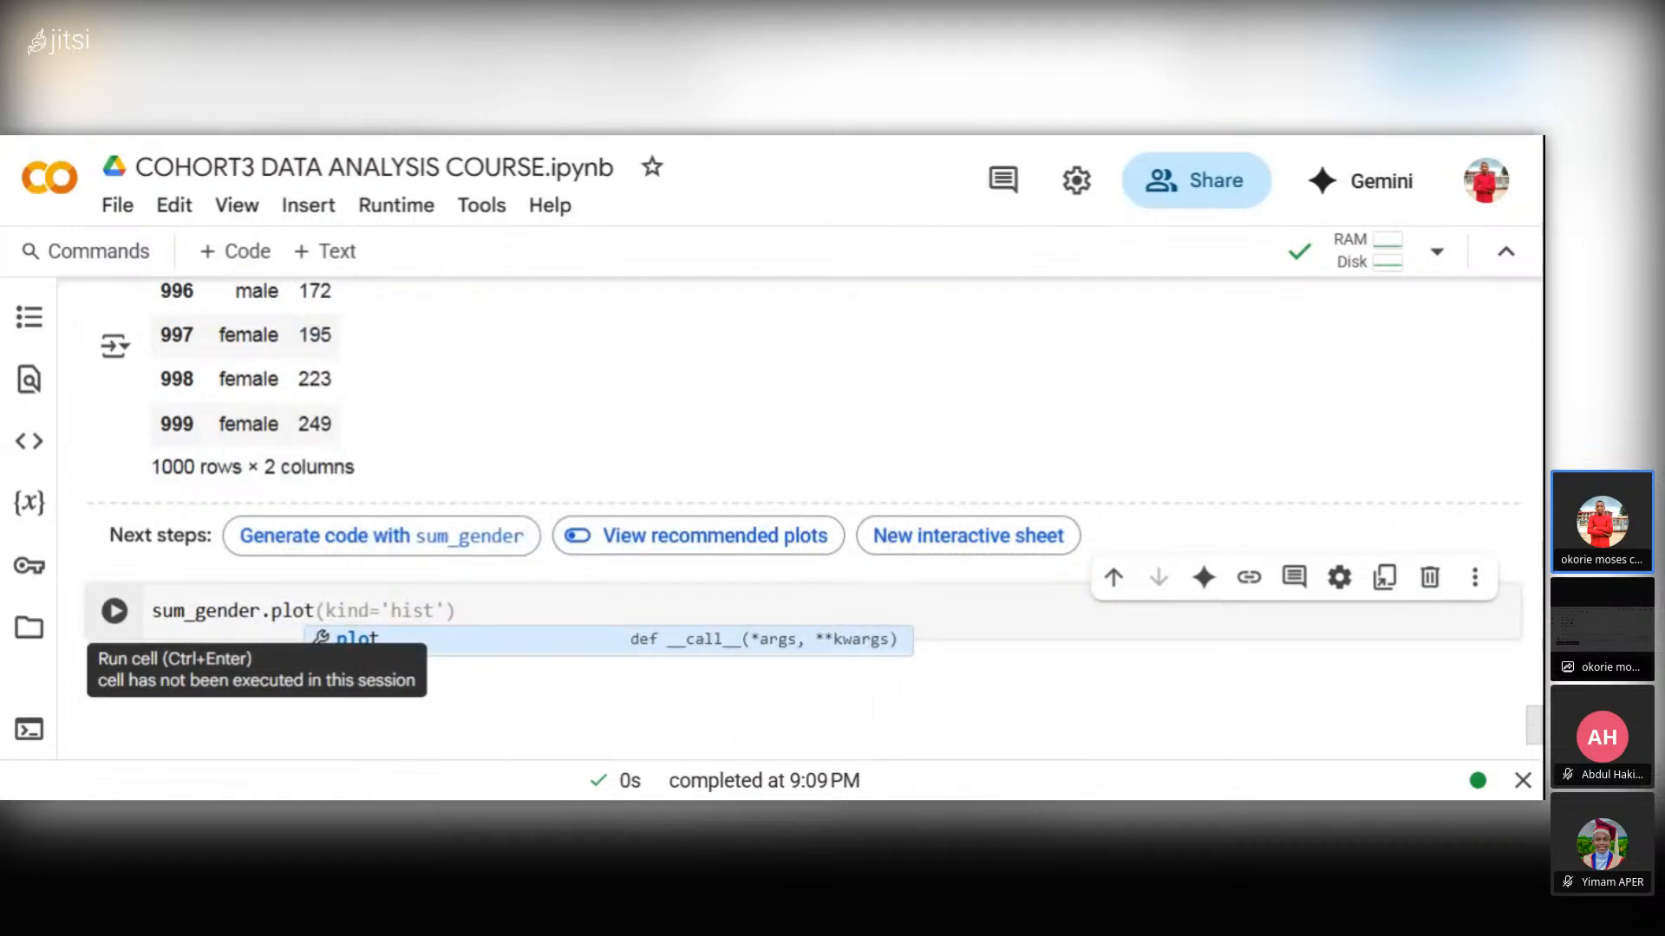
pyautogui.write('(ki')
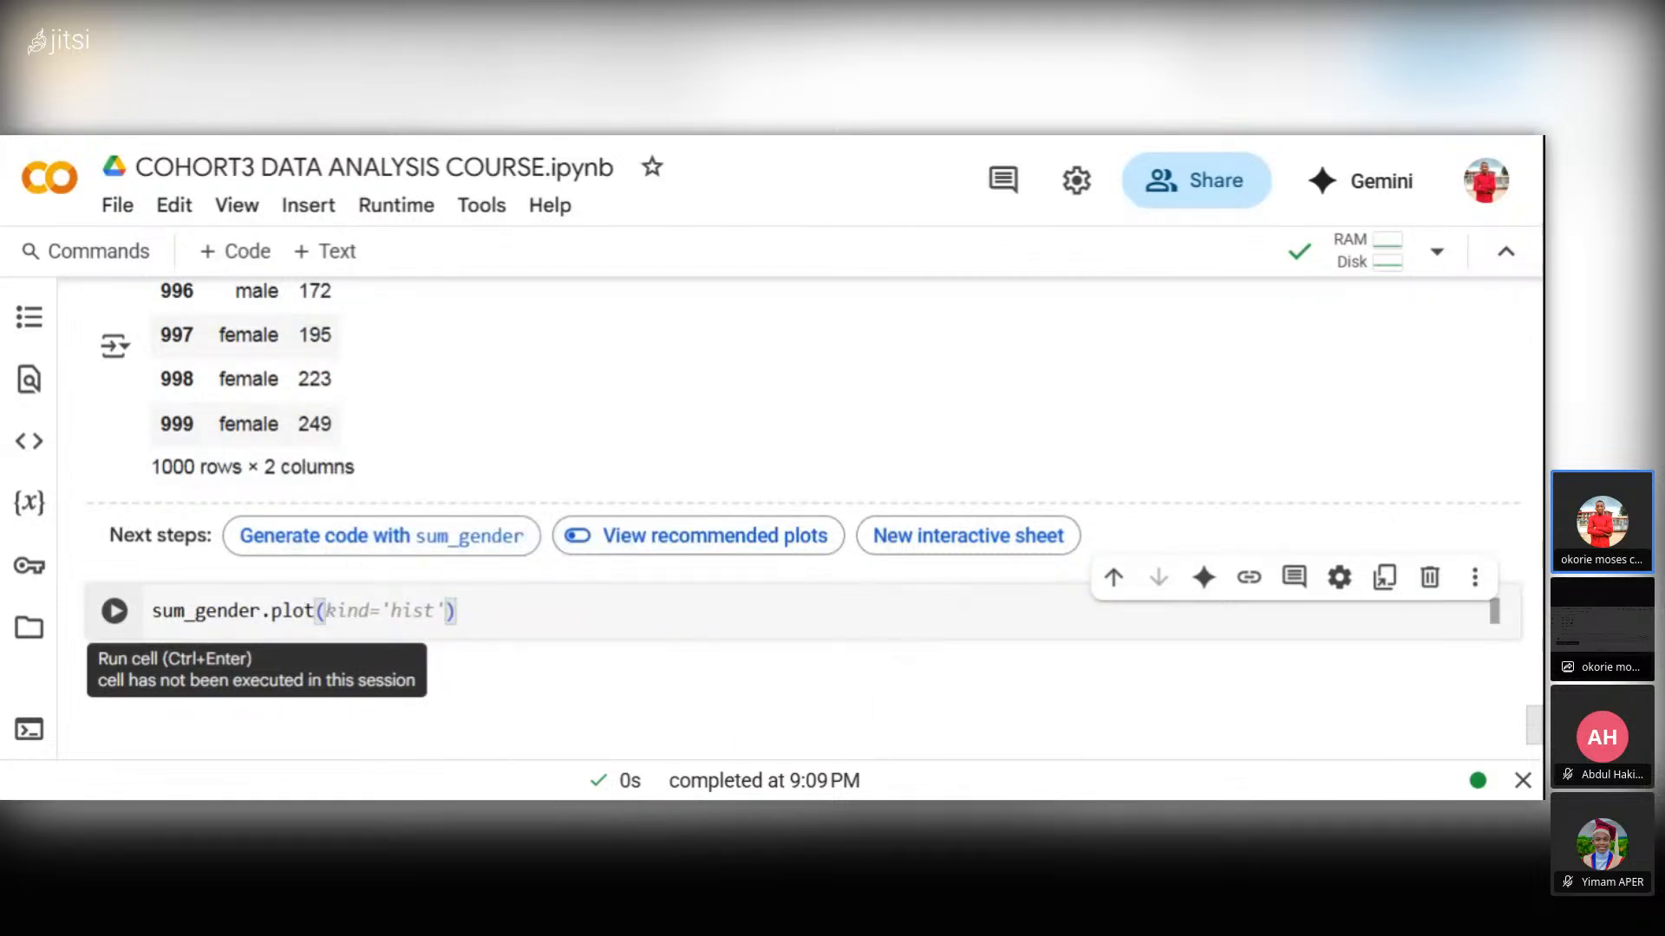
pyautogui.write('nd=')
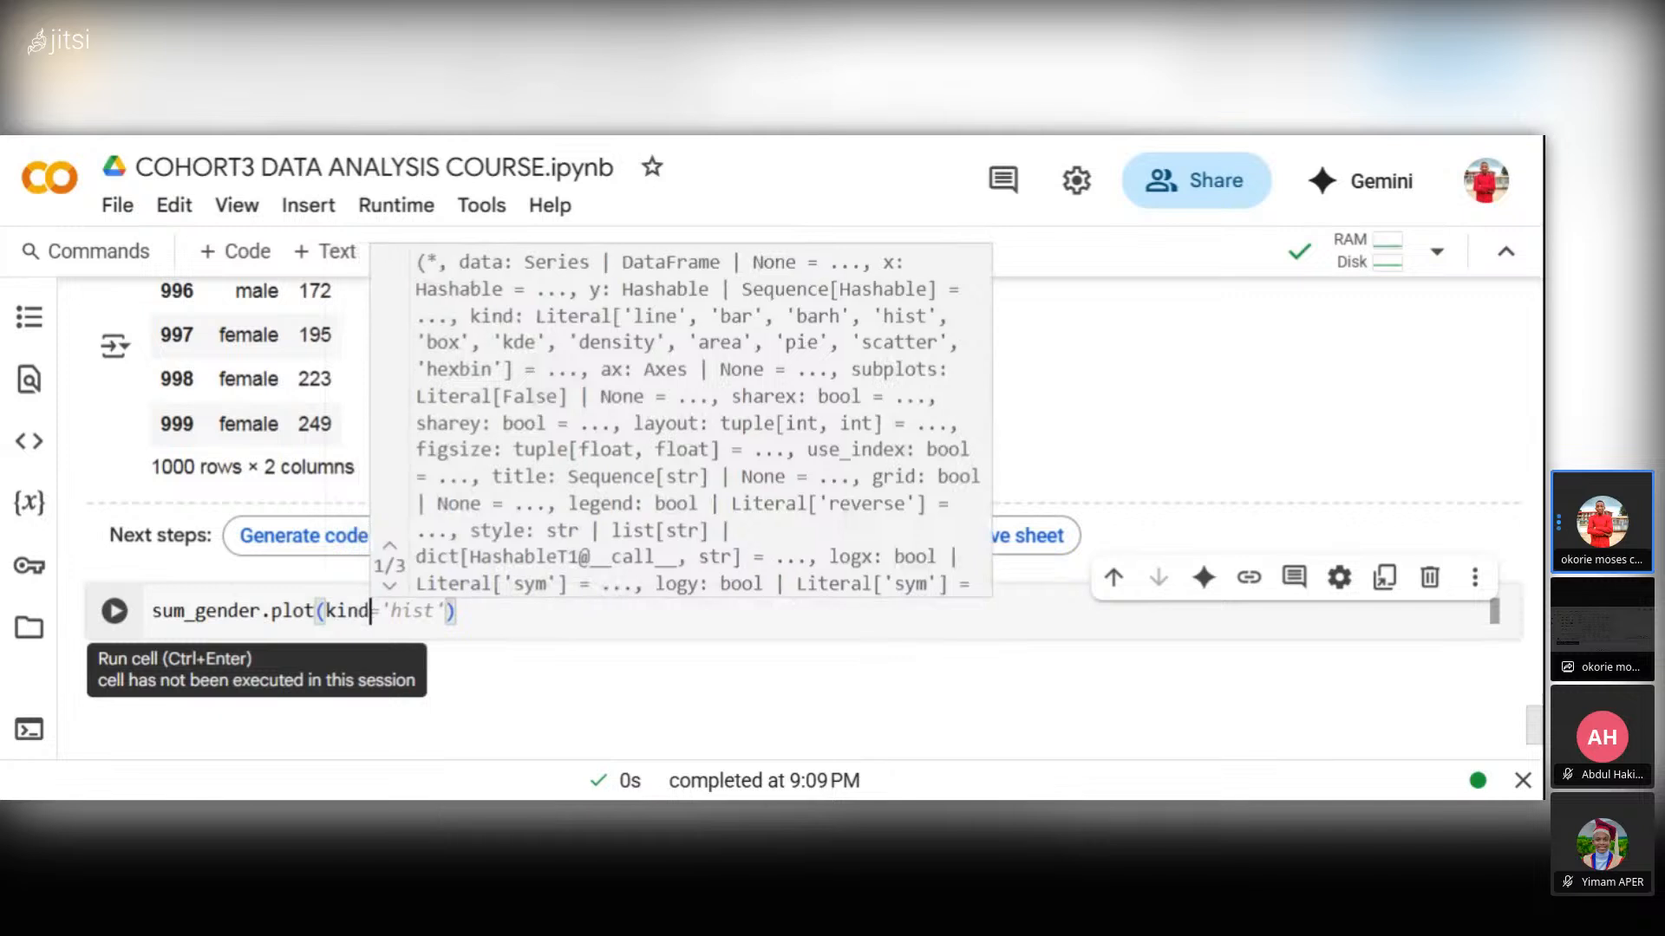
pyautogui.write("'")
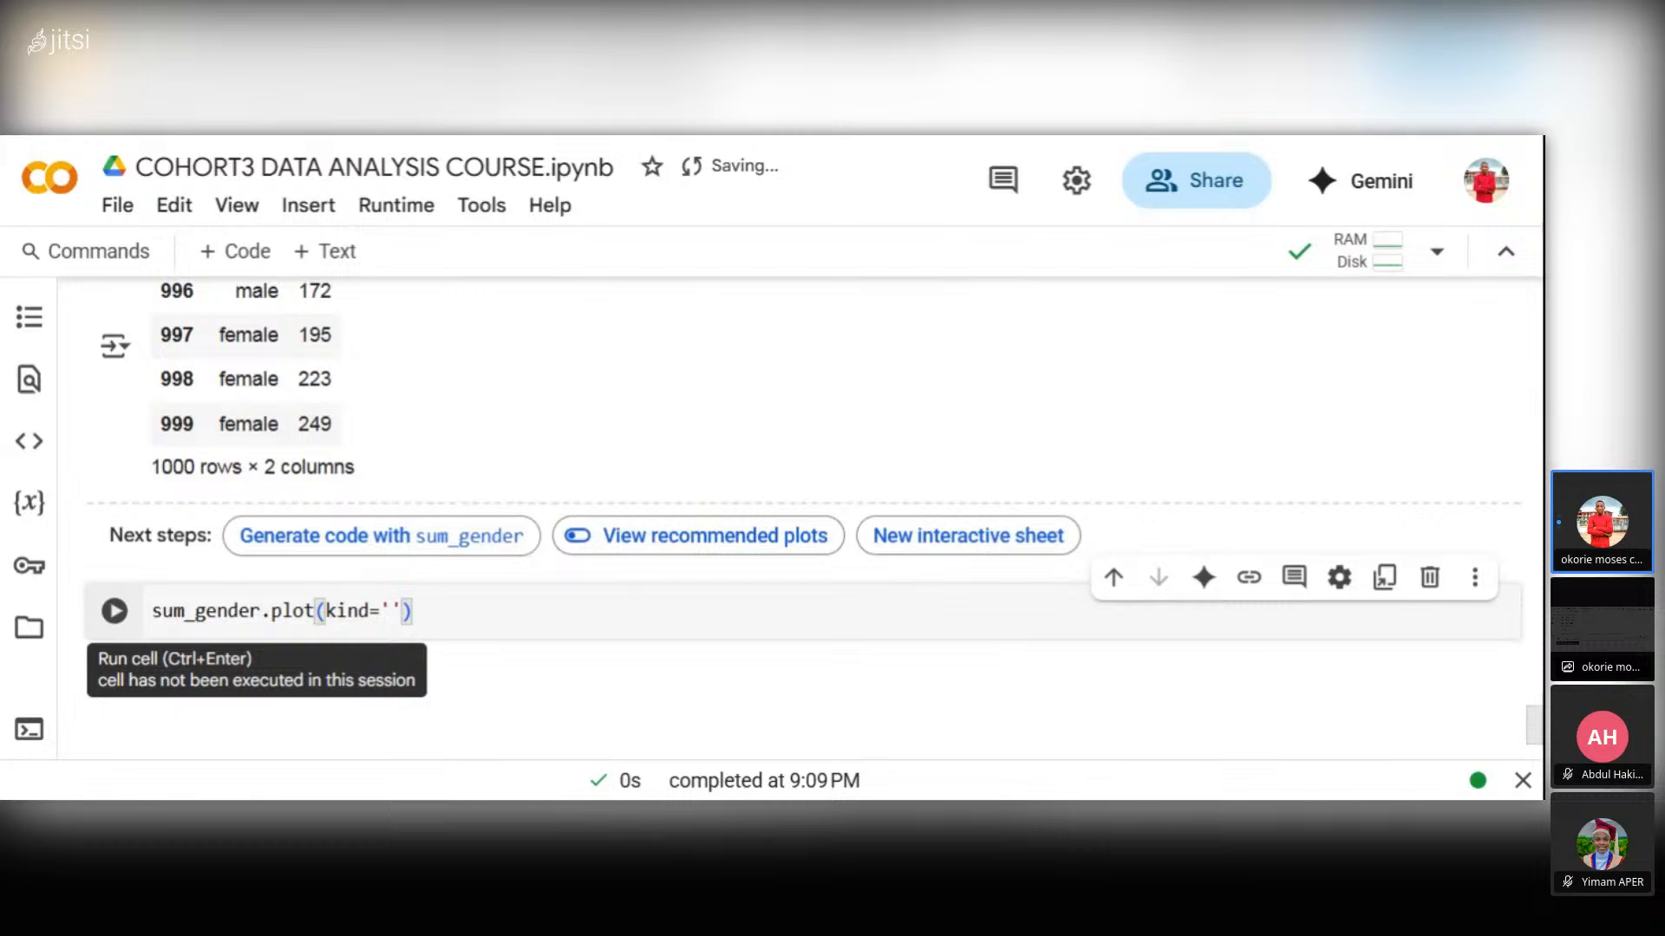
pyautogui.write('bar')
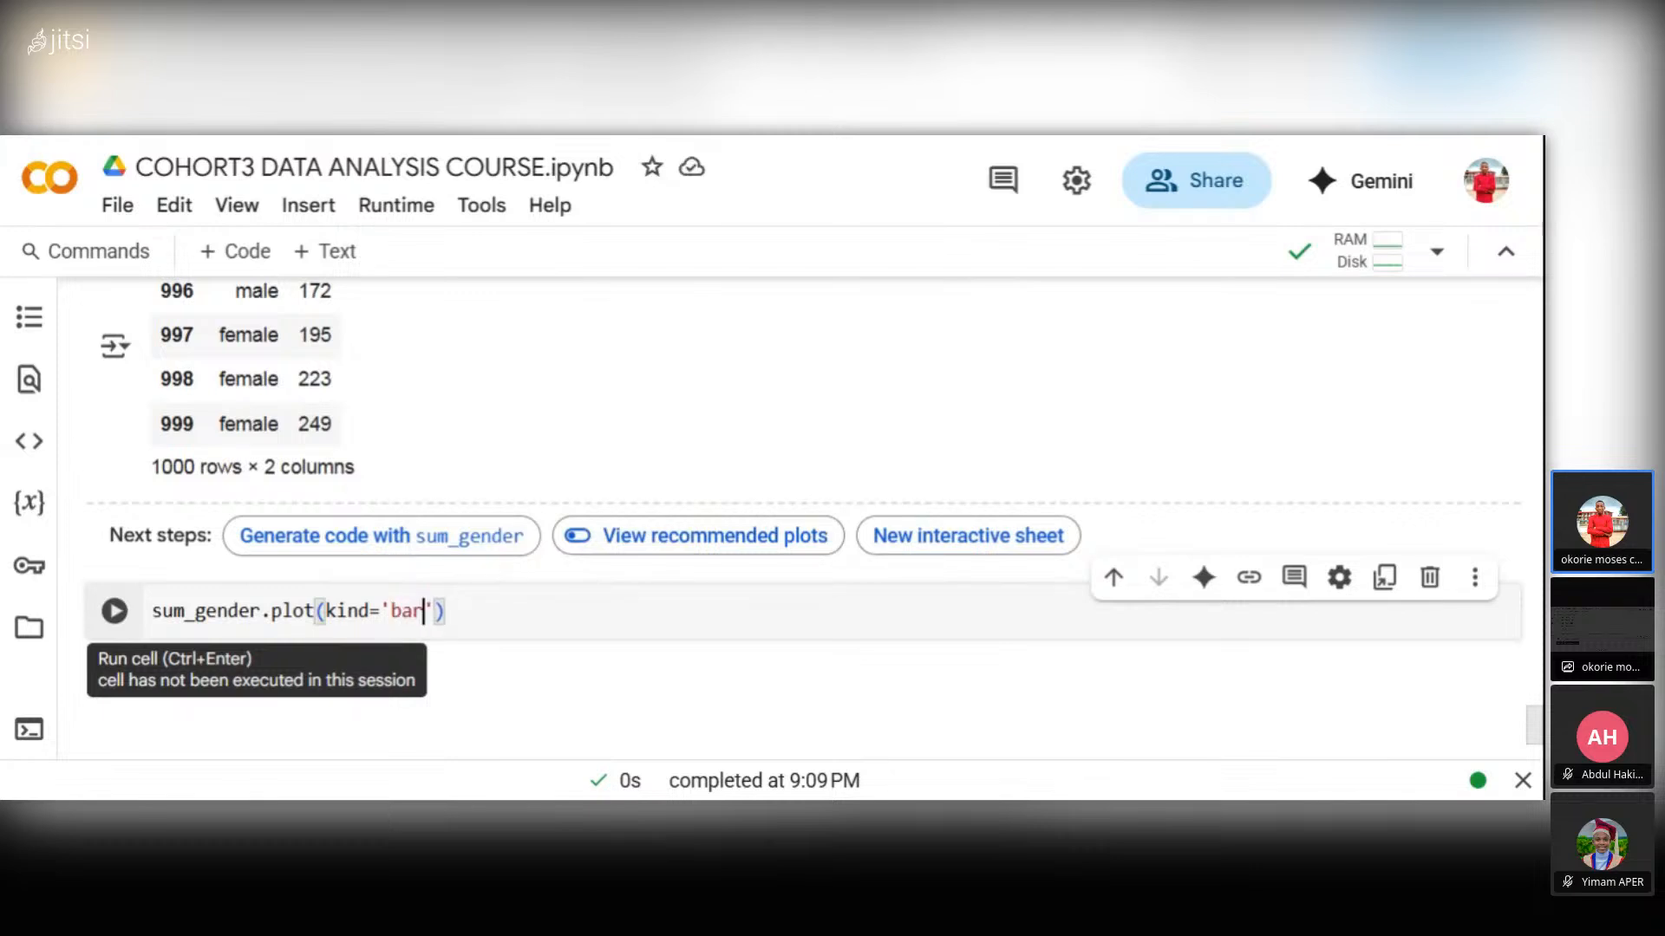
pyautogui.write('h')
pyautogui.click(114, 611)
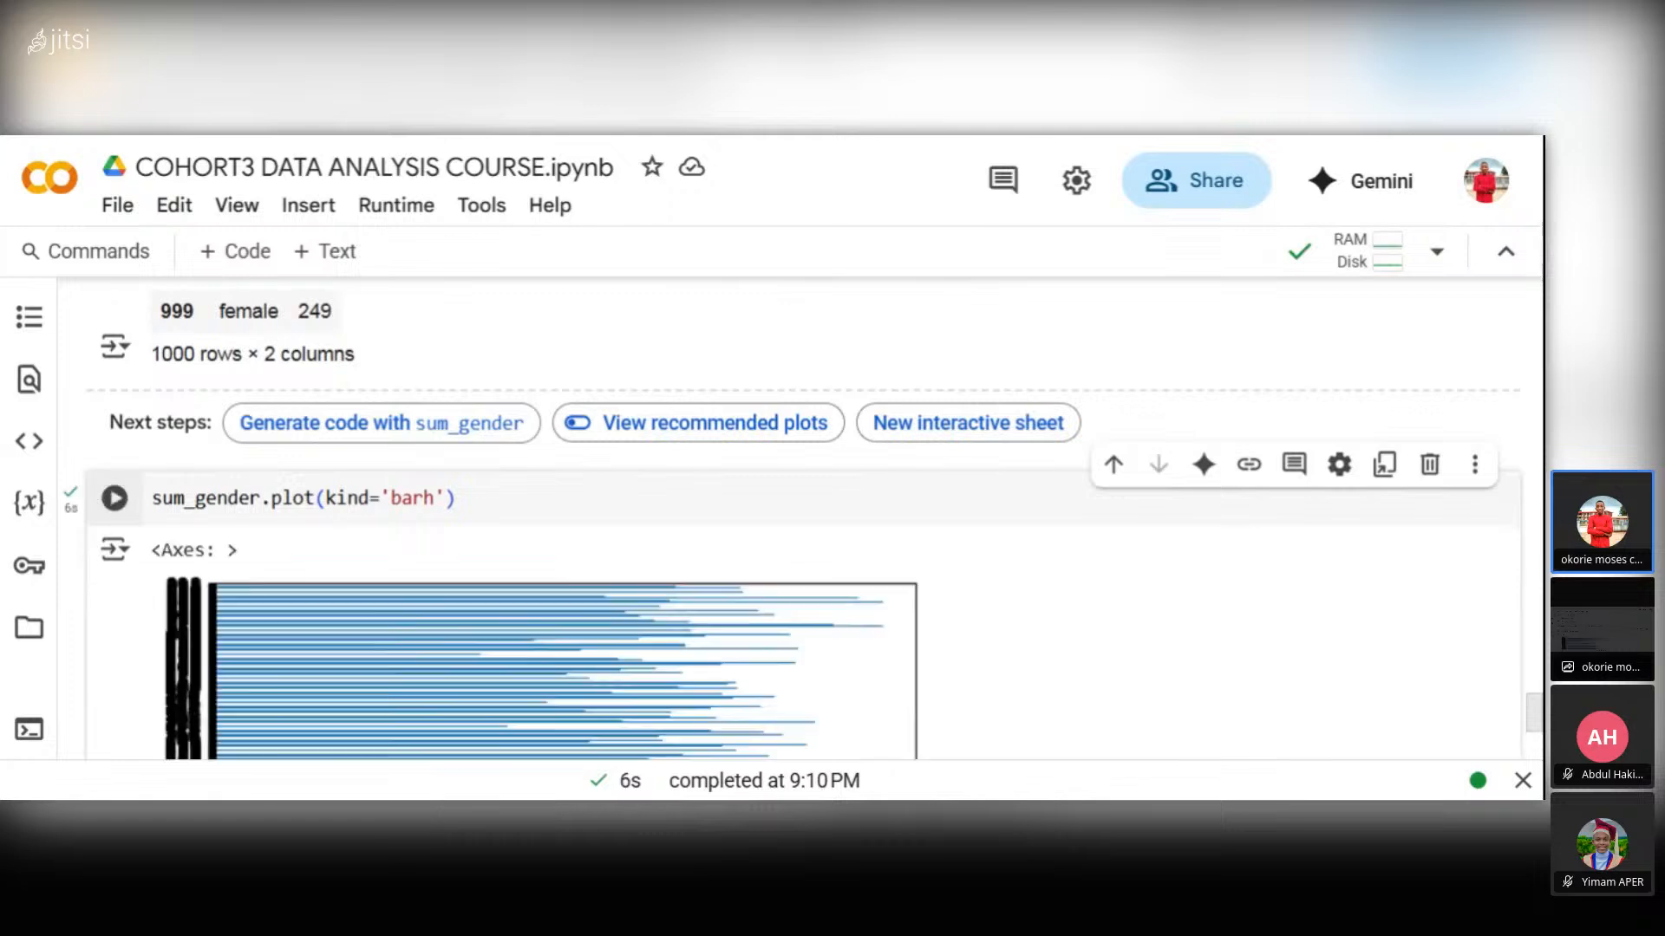
# - Change the plot kind in the sum_gender.plot cell to 'pie' and run it
pyautogui.scroll(-3, 437, 650)
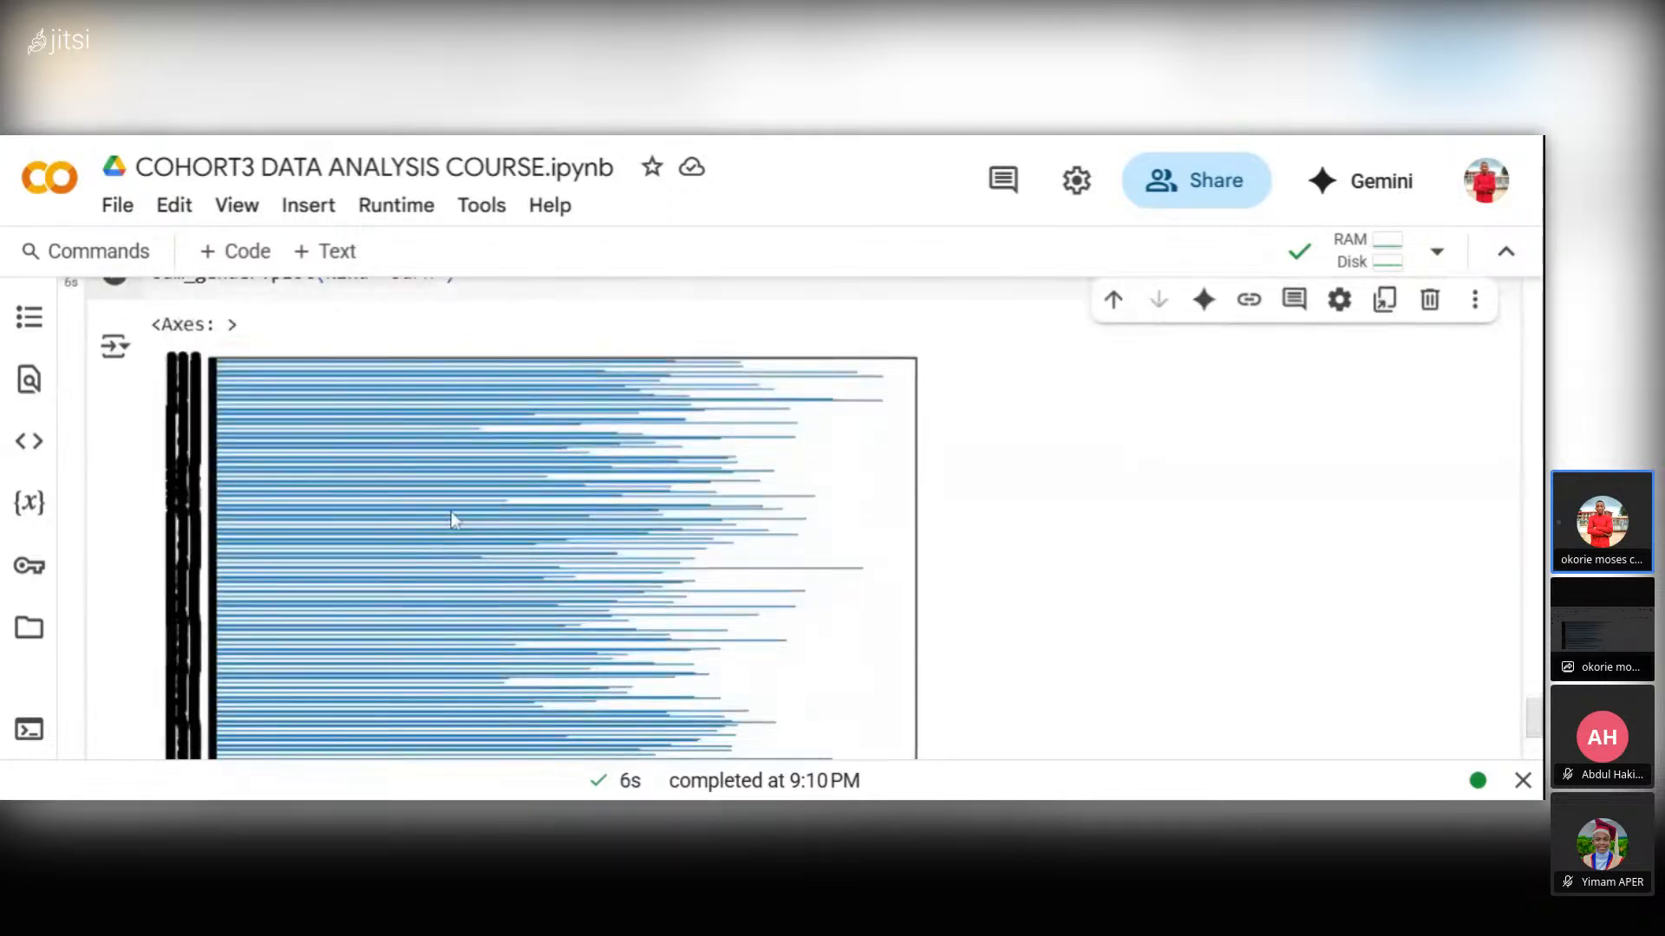
pyautogui.scroll(3, 450, 607)
pyautogui.click(436, 498)
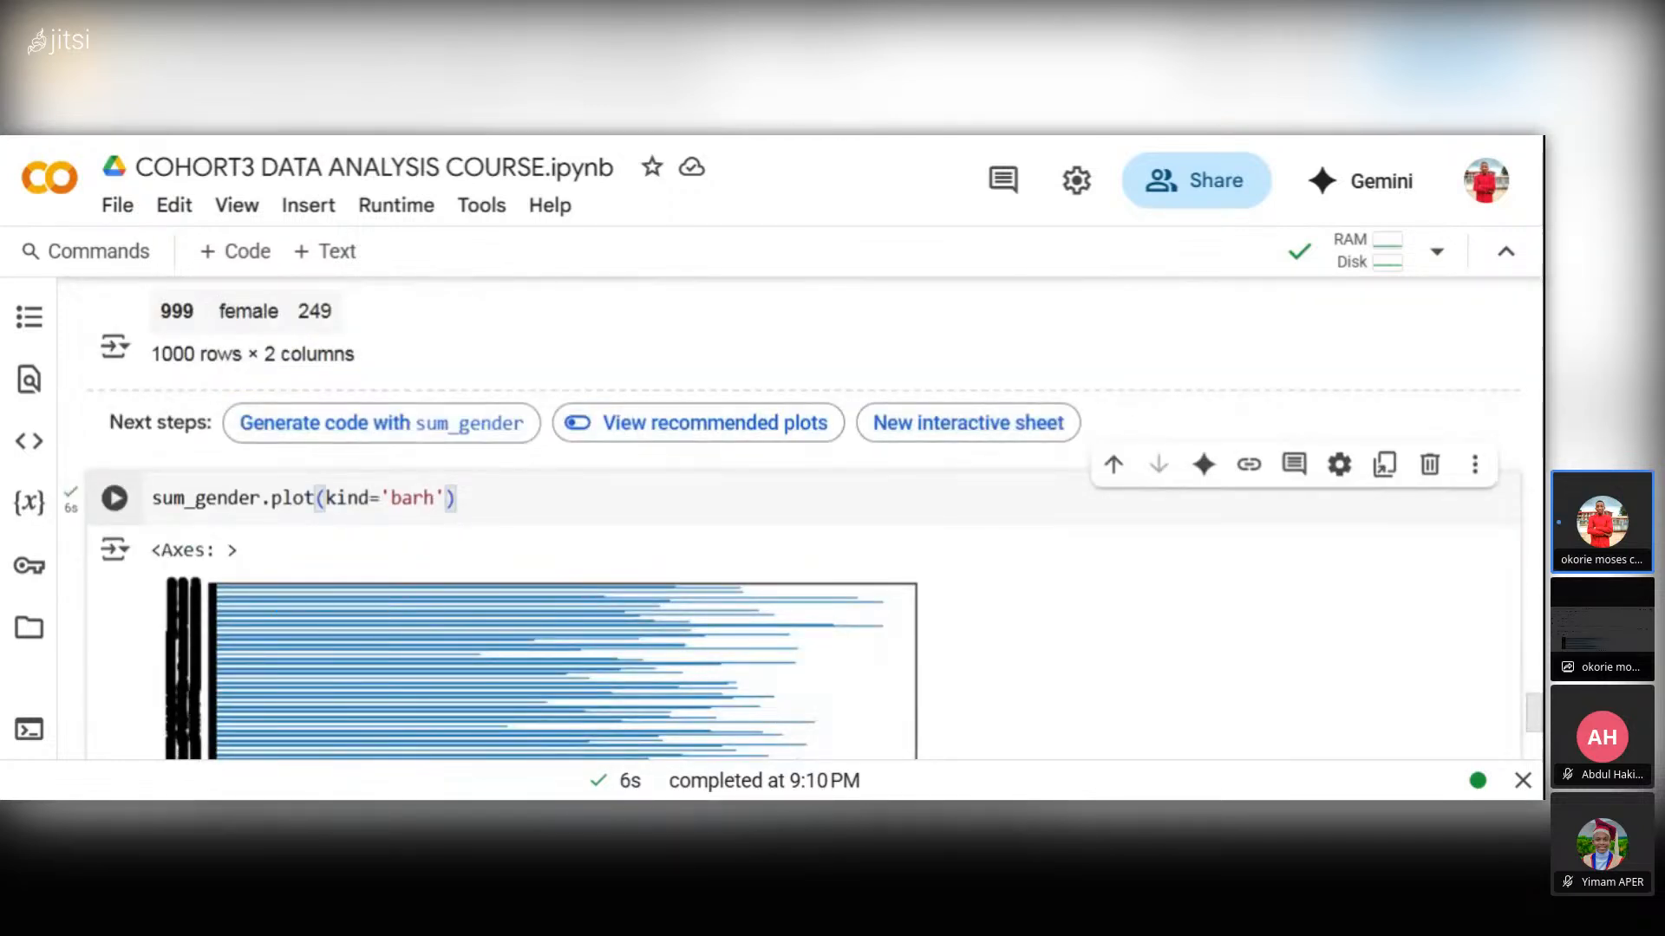
pyautogui.press('BackSpace')
pyautogui.press('BackSpace')
pyautogui.press('BackSpace')
pyautogui.press('BackSpace')
pyautogui.write('p')
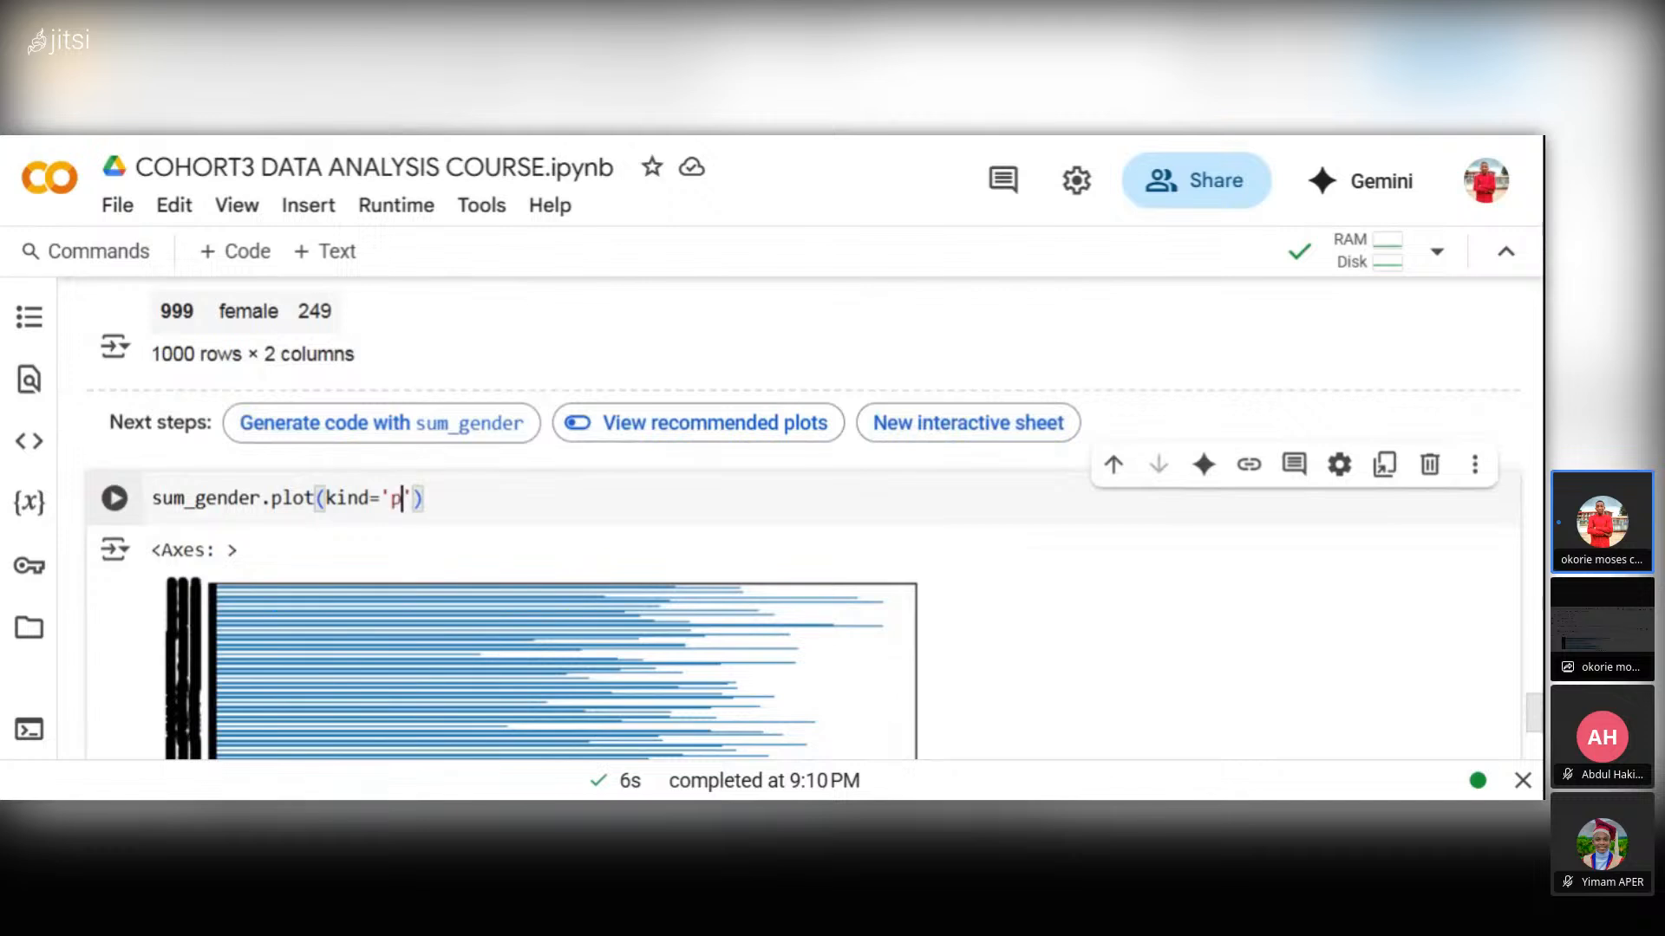
pyautogui.write('ie')
pyautogui.click(127, 500)
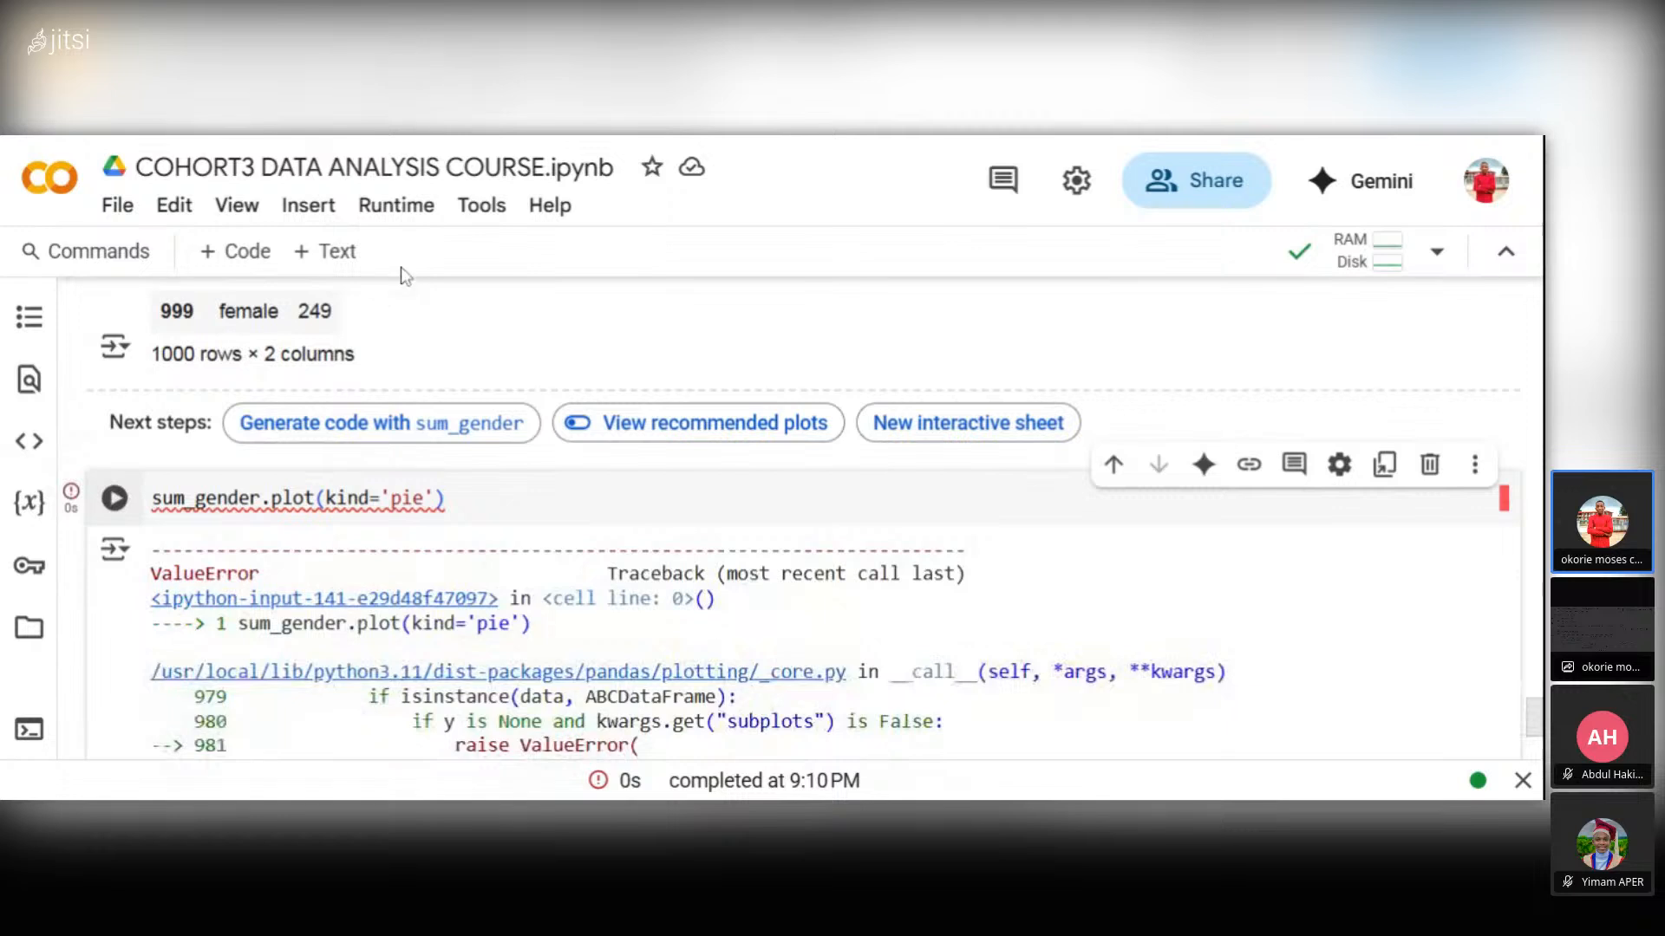
# - Set the plot kind in the sum_gender.plot cell to 'hist' and run it to draw a histogram
pyautogui.click(424, 497)
pyautogui.moveTo(424, 498)
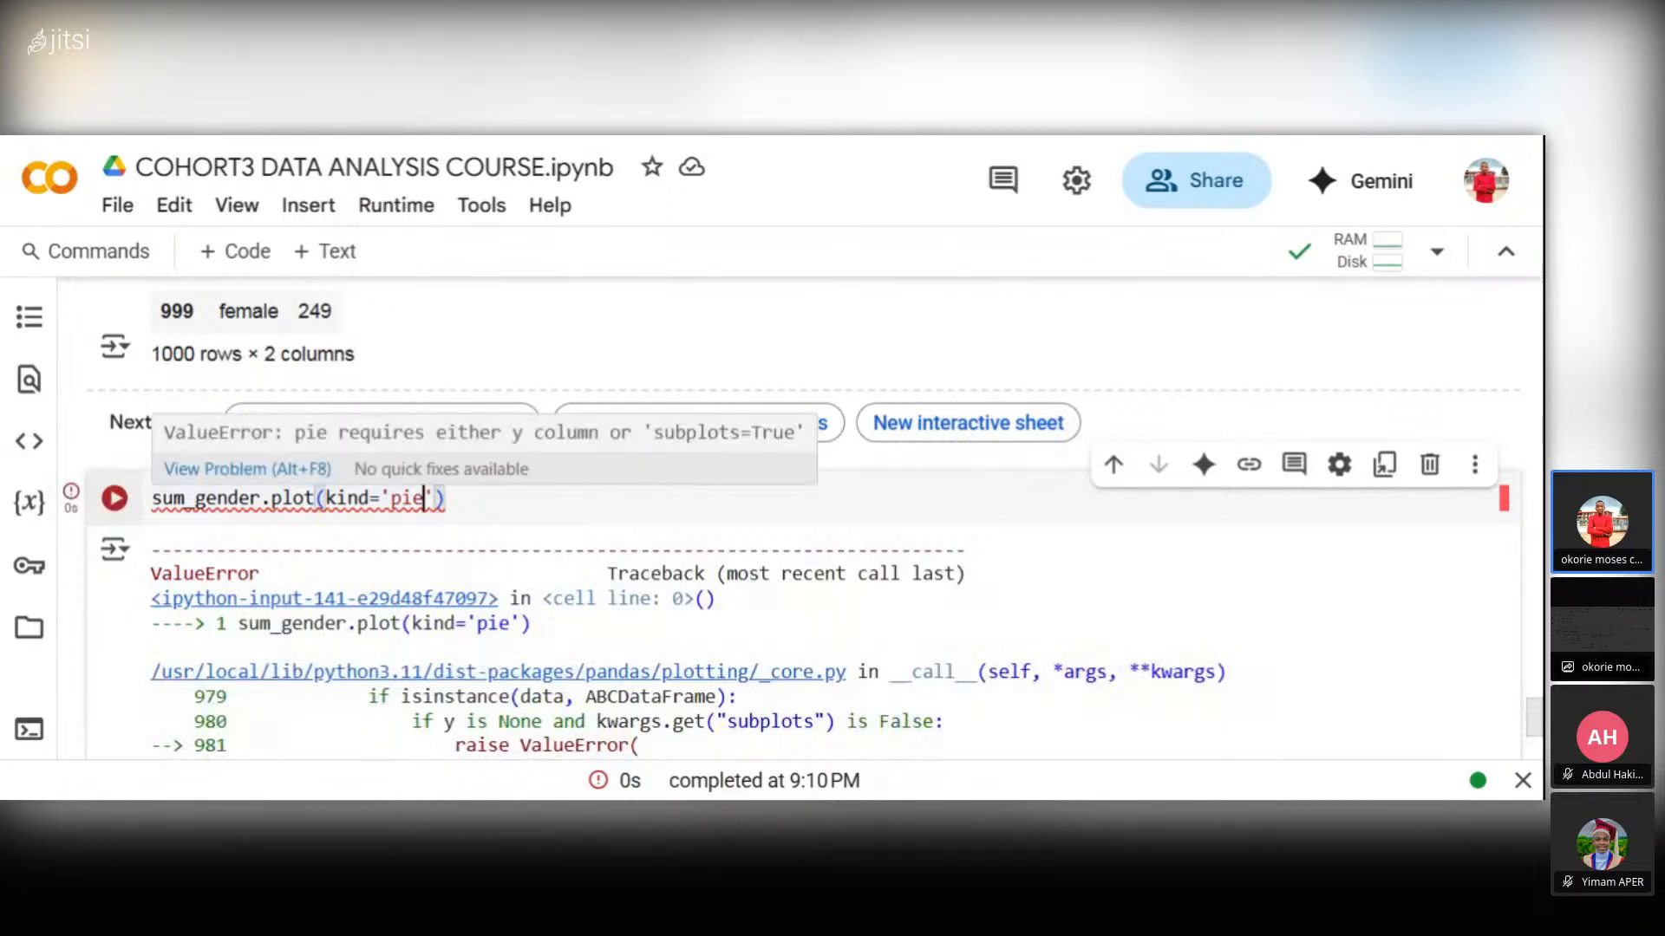
pyautogui.press('BackSpace')
pyautogui.press('BackSpace')
pyautogui.press('BackSpace')
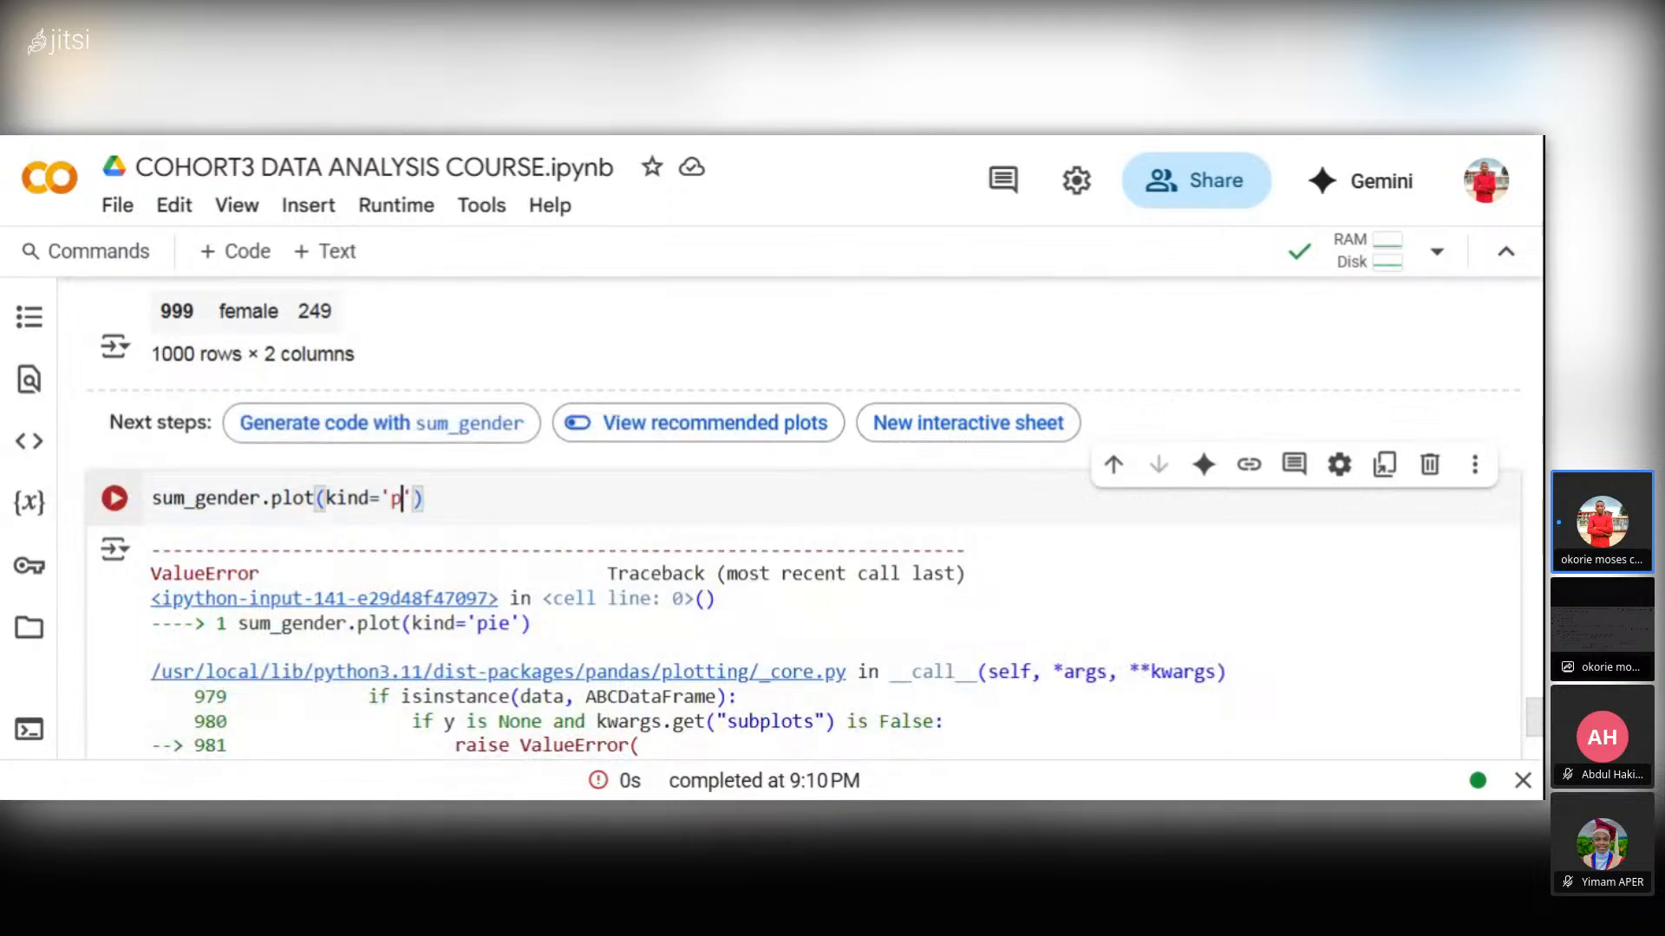
pyautogui.write('hist')
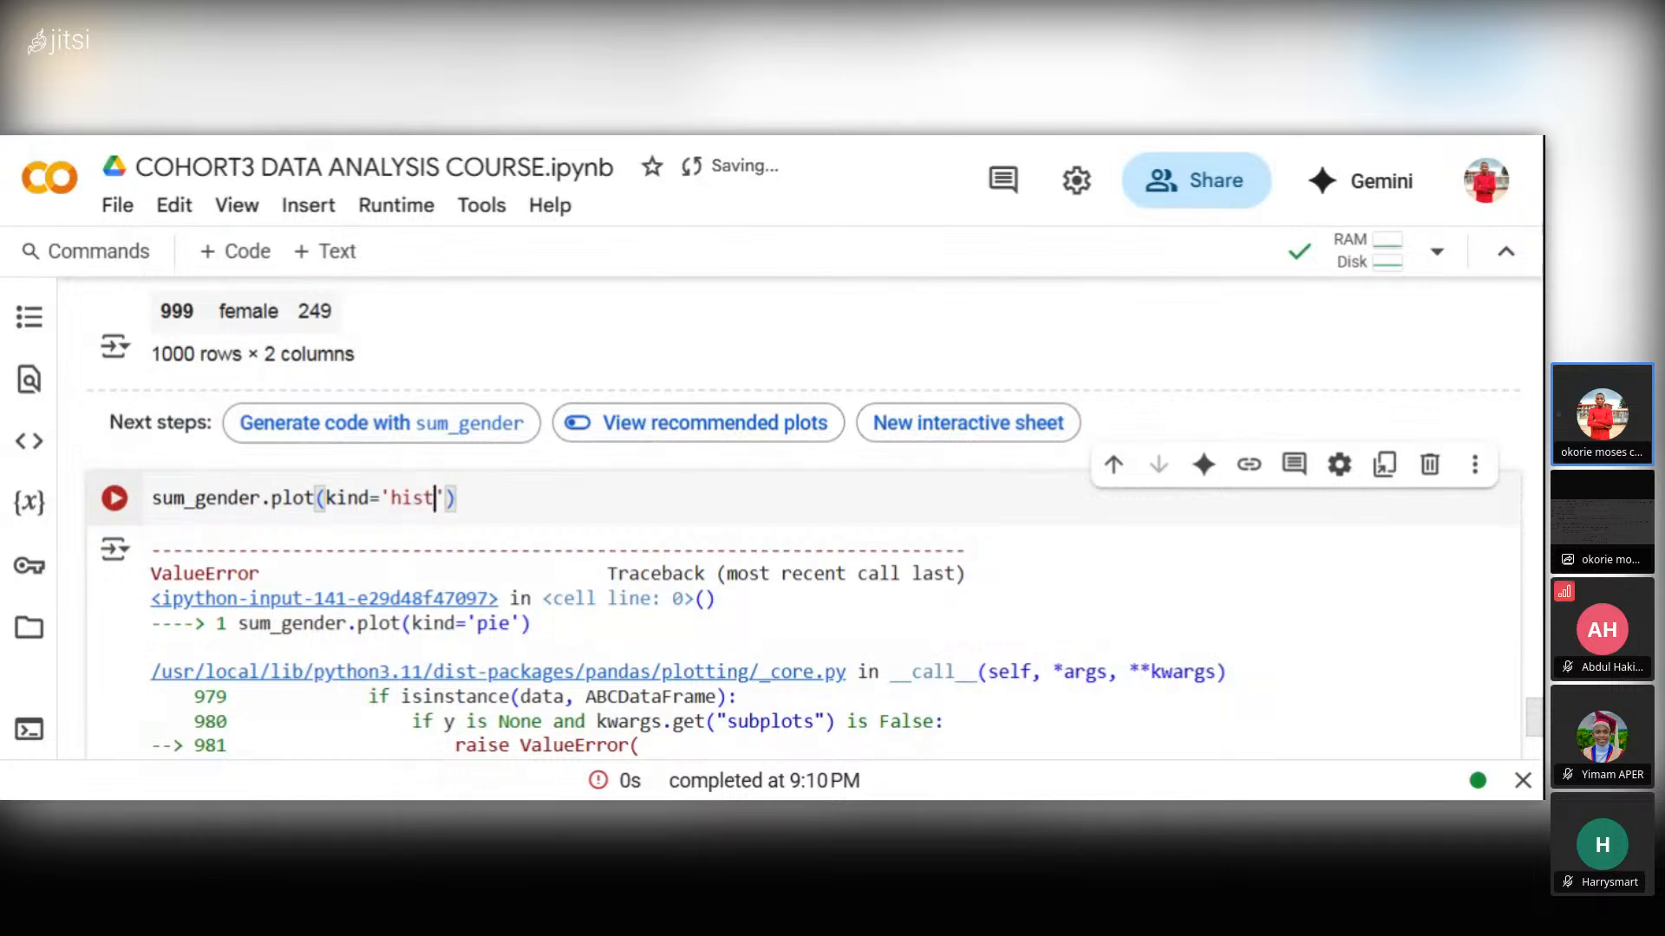
pyautogui.hotkey('ctrl', 'Return')
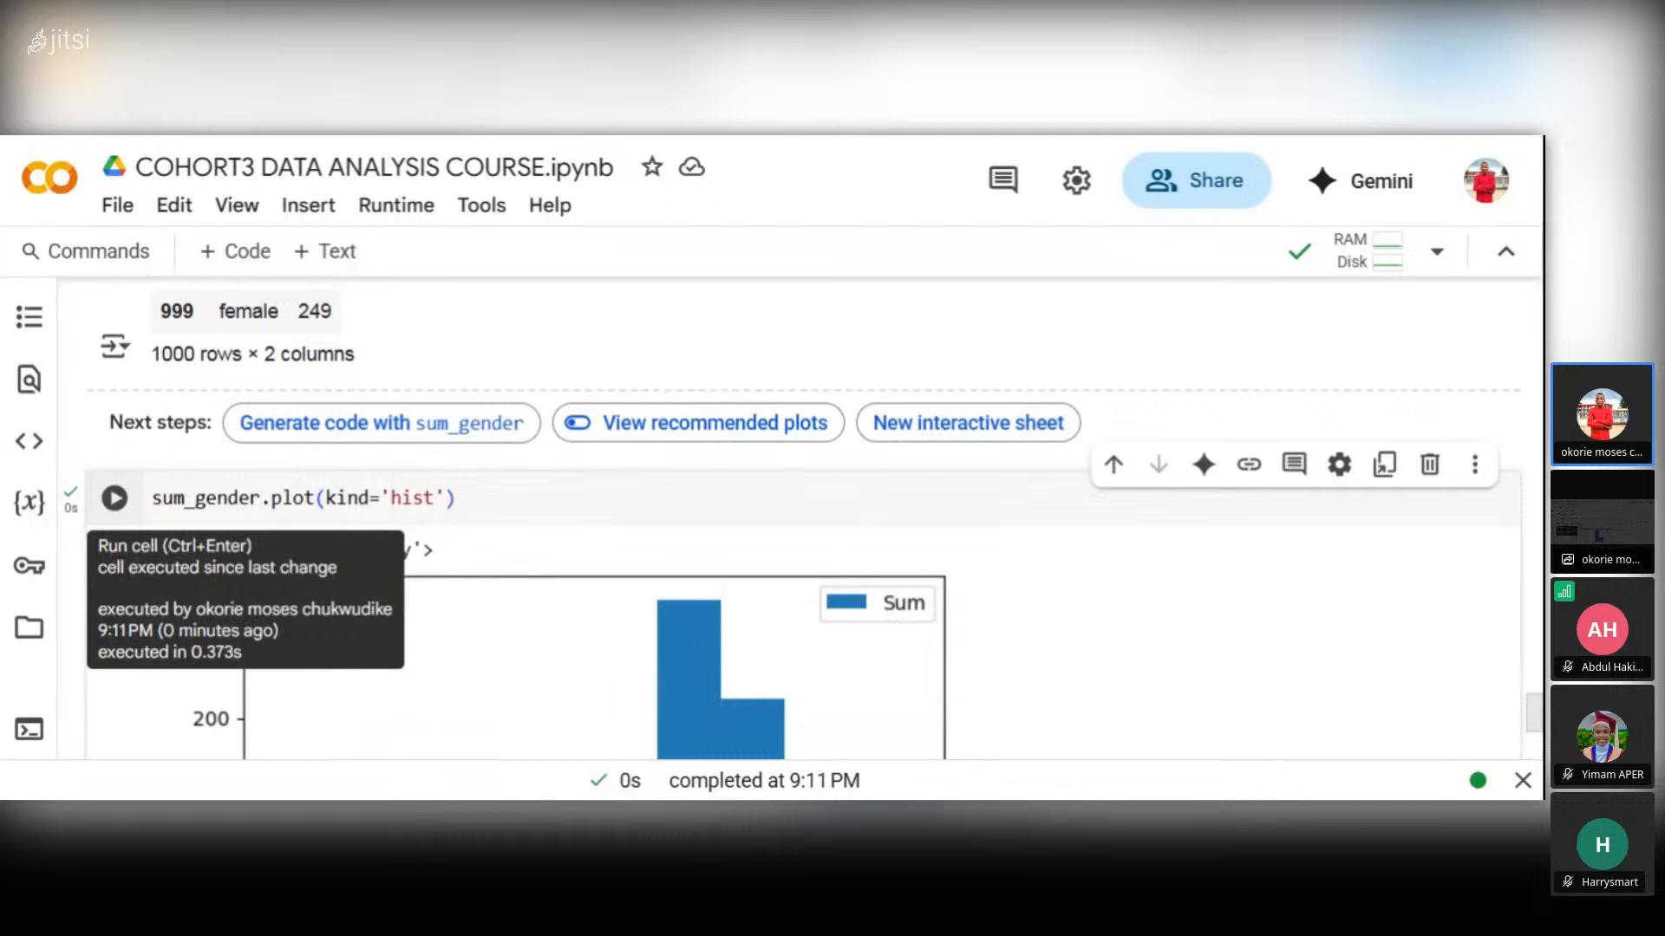
# - Examine the frequency histogram of Sum and compare it with the sum_gender table above it
pyautogui.scroll(-5, 746, 700)
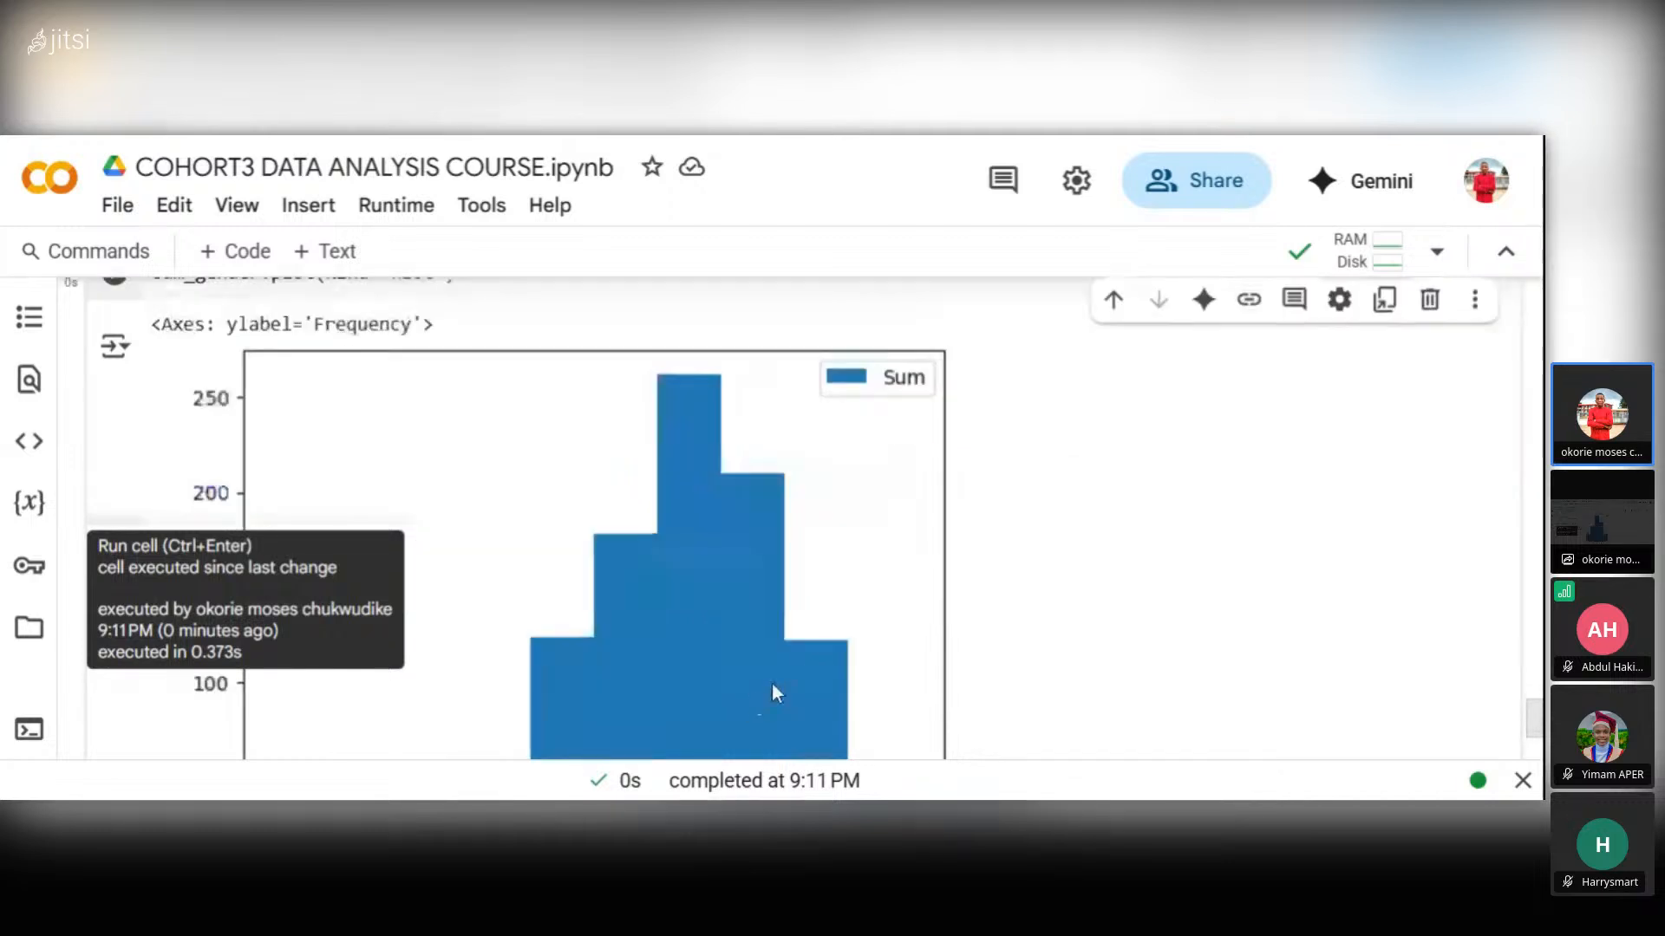
pyautogui.scroll(-2, 876, 585)
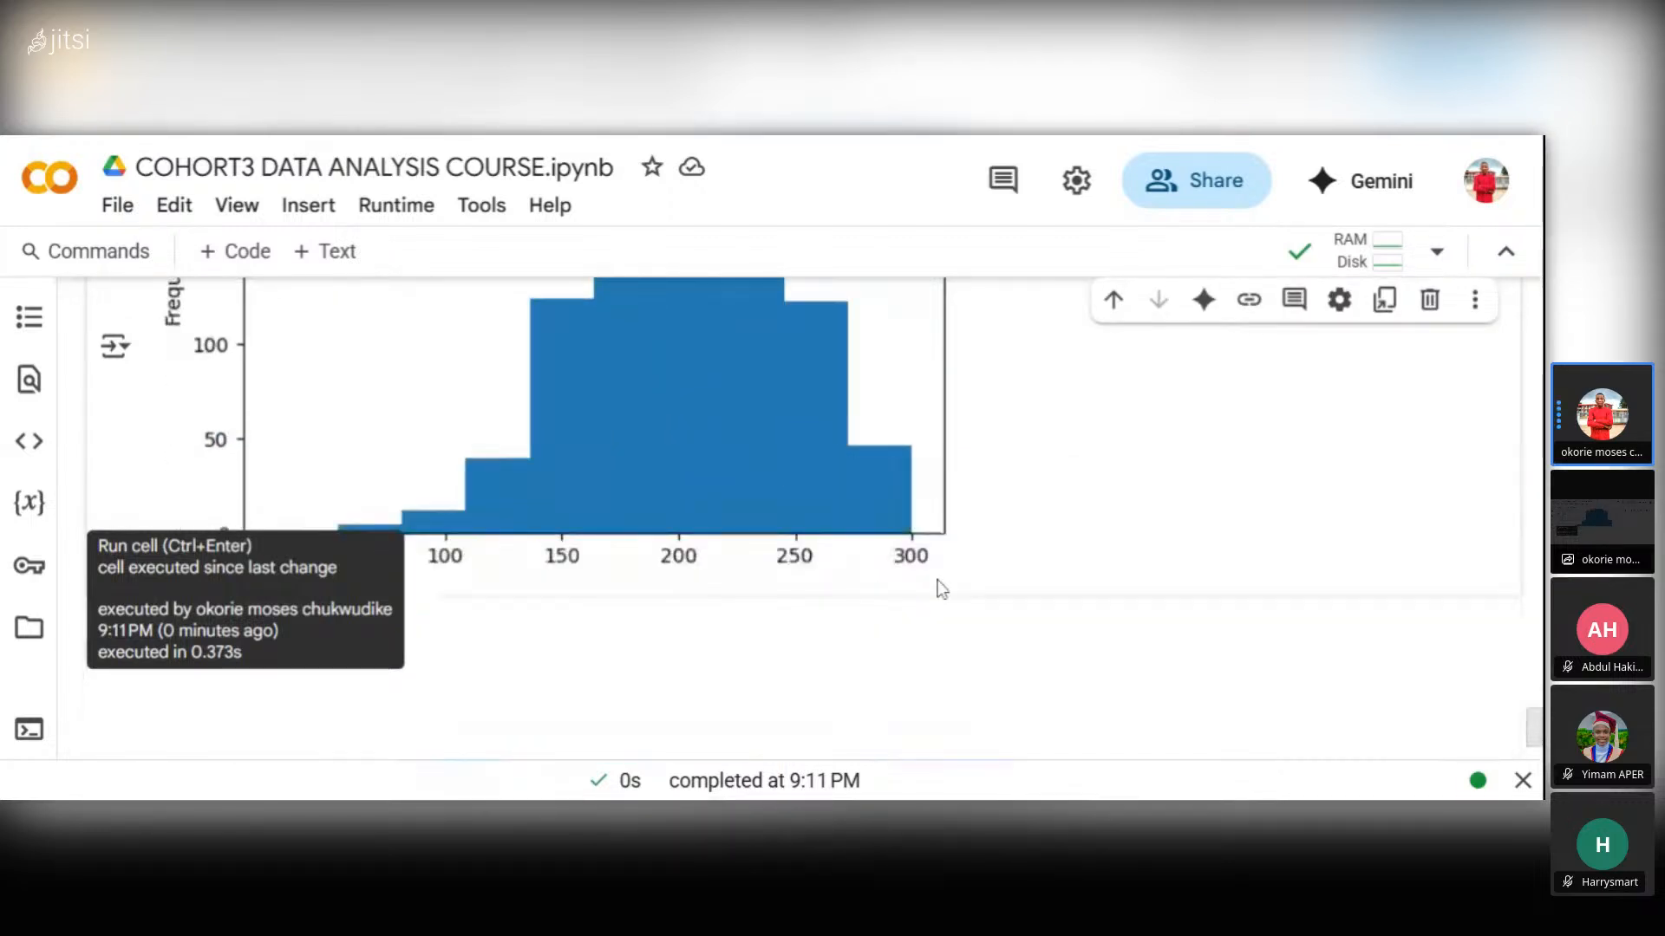
pyautogui.scroll(3, 875, 508)
pyautogui.scroll(3, 876, 507)
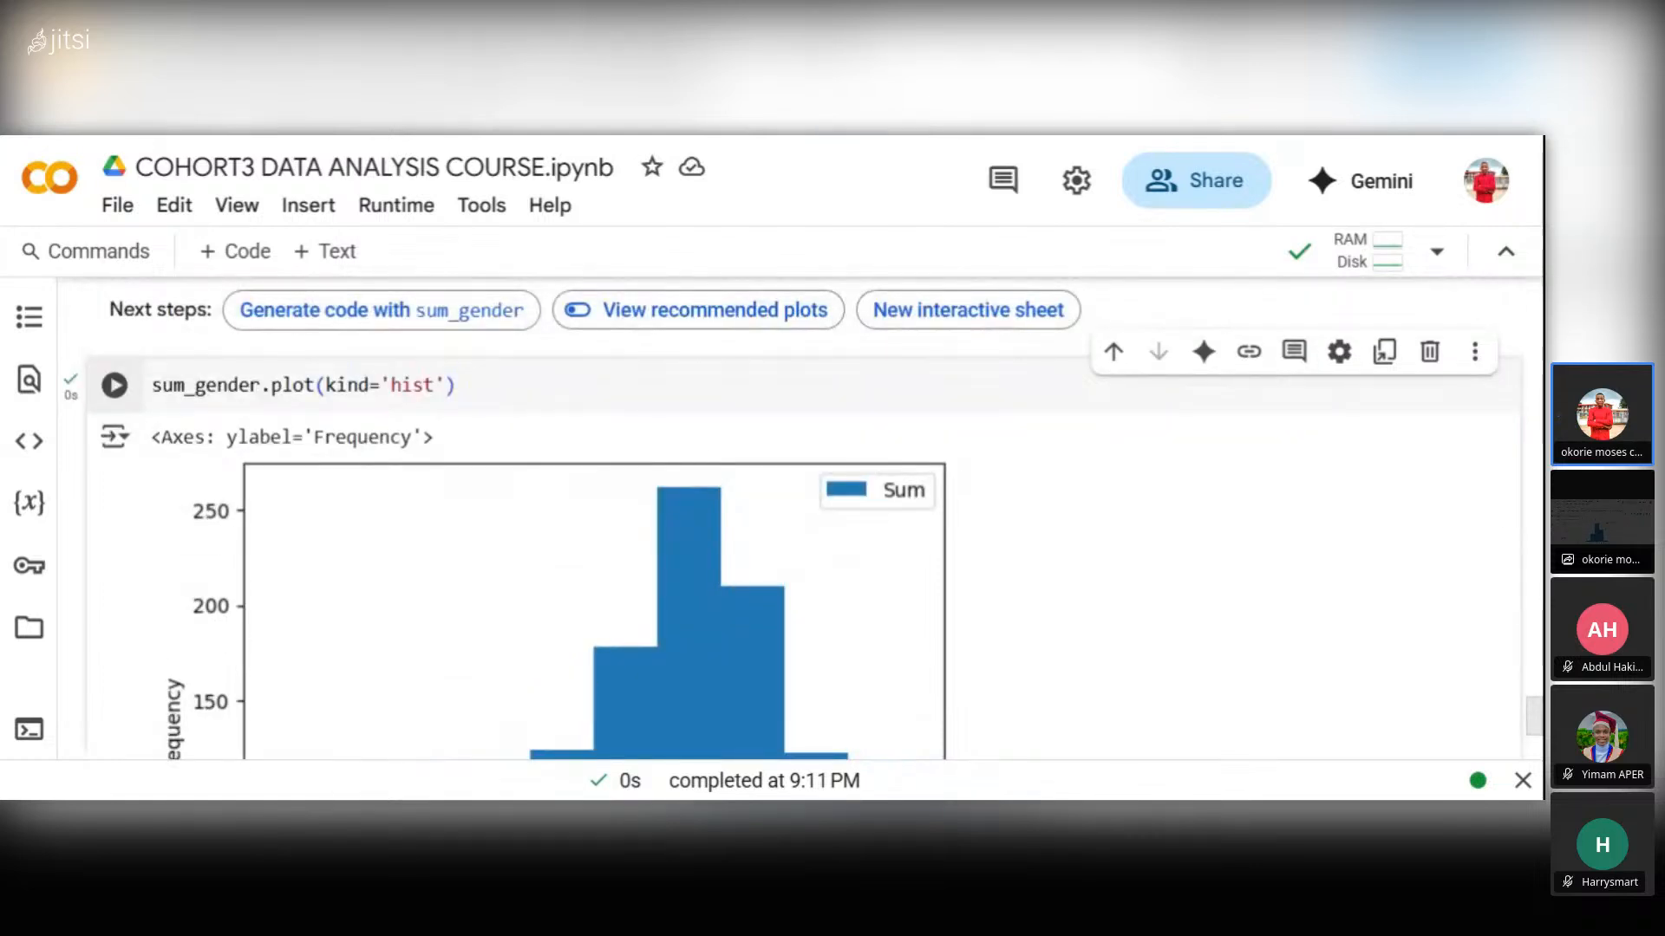
pyautogui.scroll(5, 876, 508)
pyautogui.scroll(-1, 876, 507)
pyautogui.scroll(-10, 371, 465)
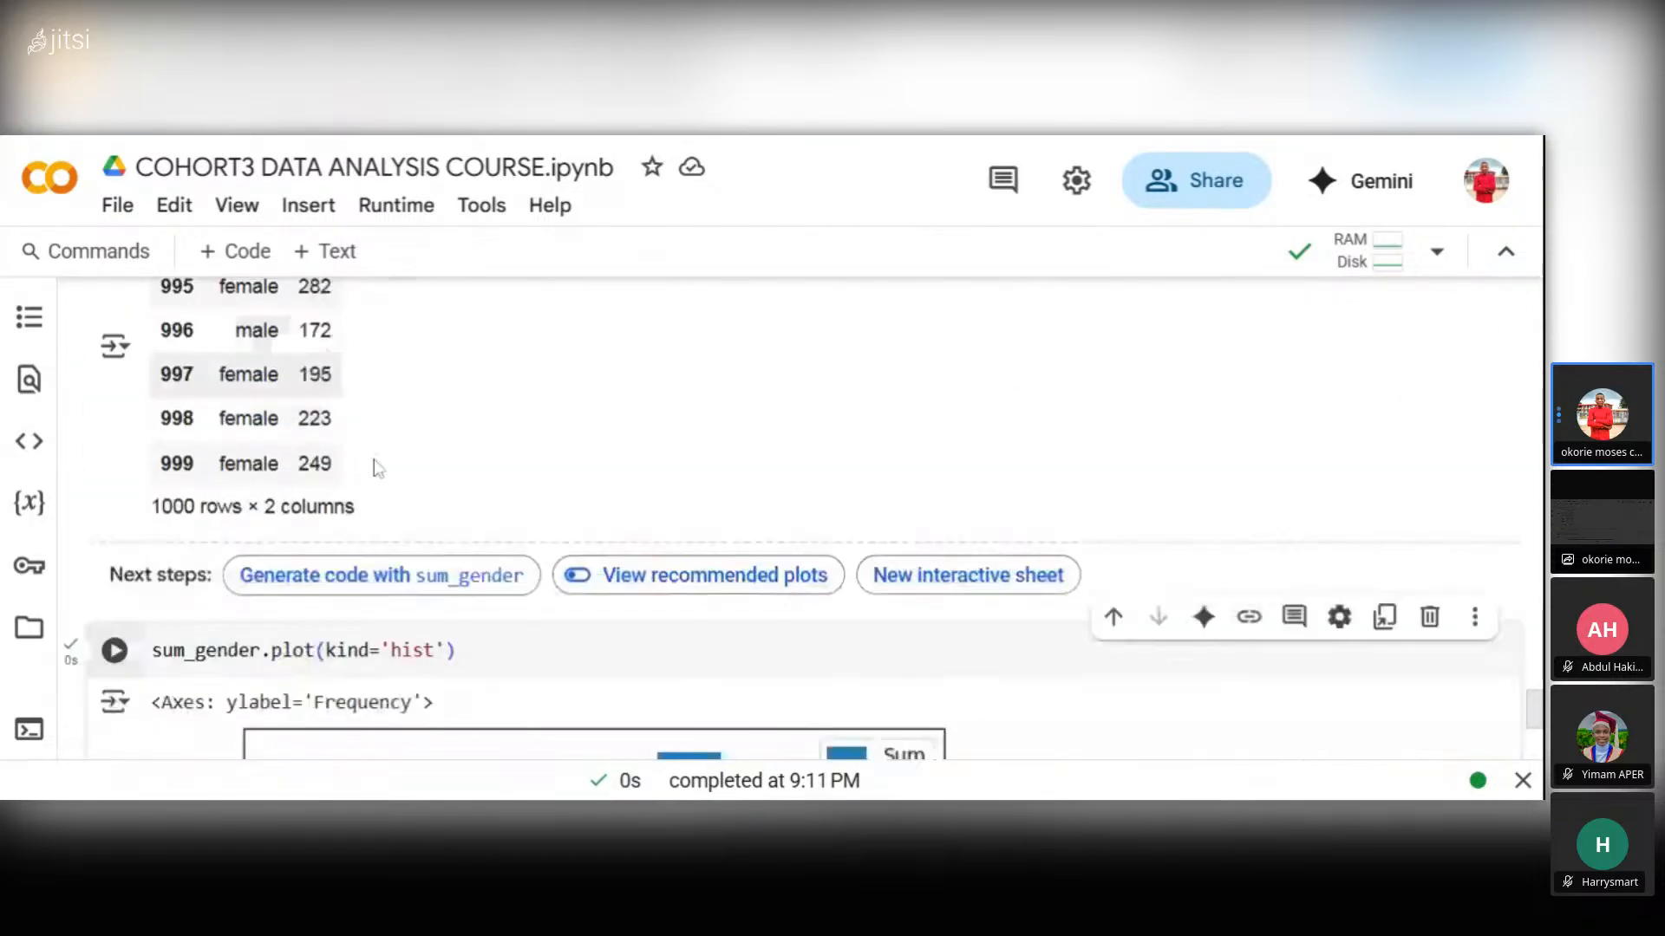
pyautogui.scroll(9, 642, 491)
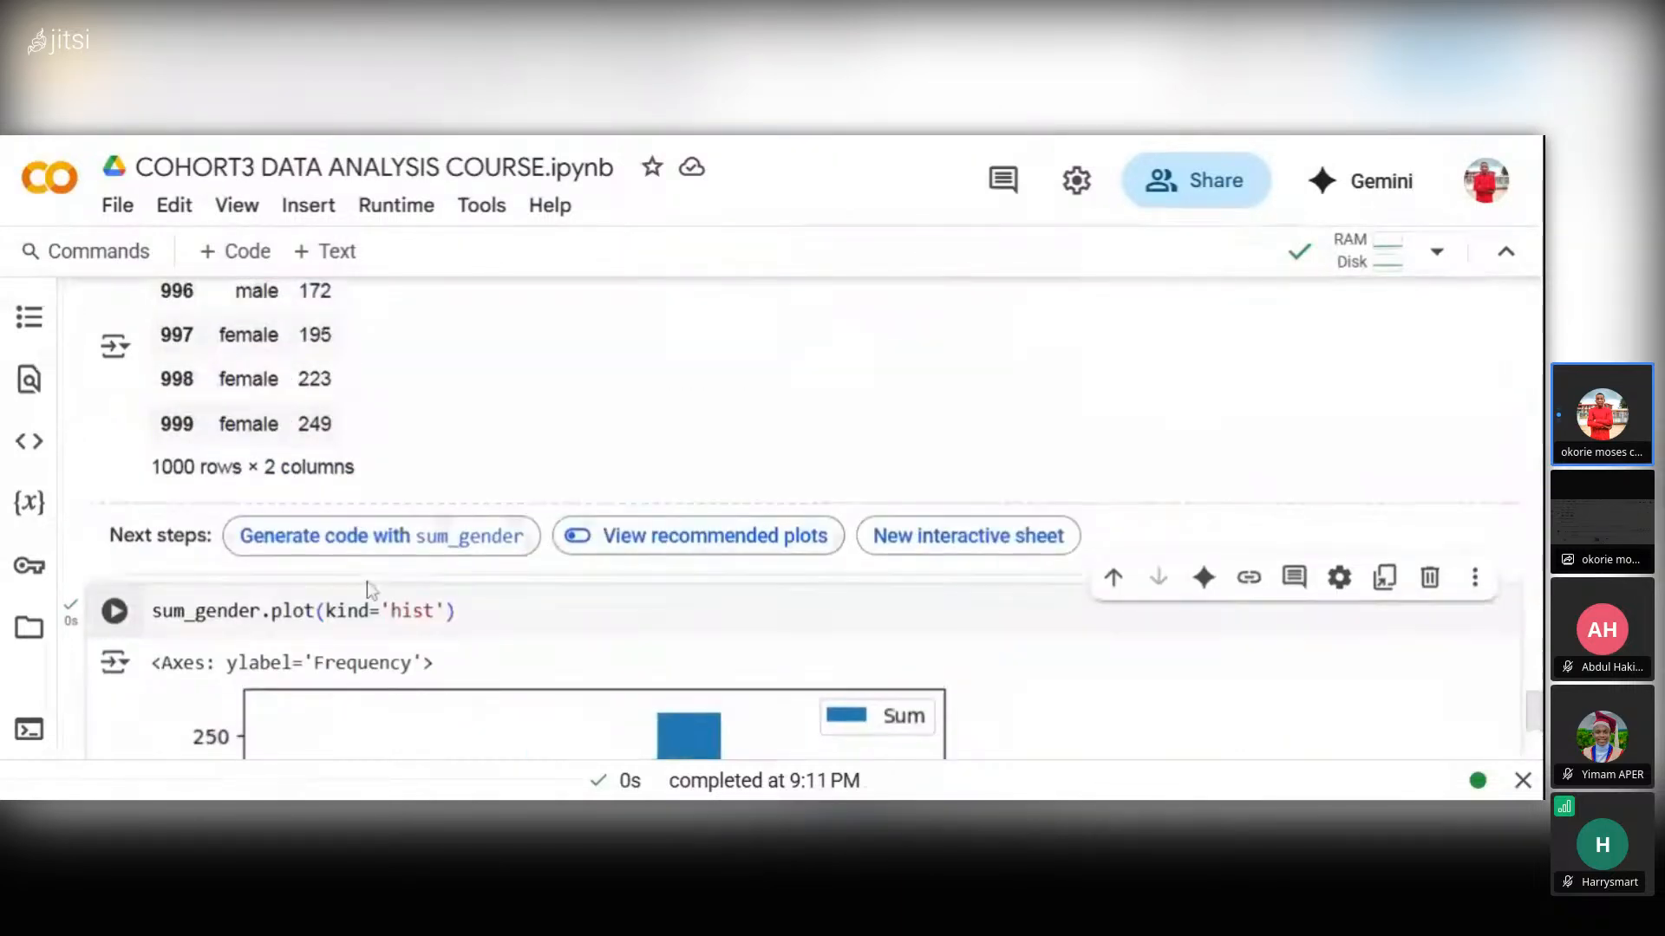
pyautogui.scroll(-3, 364, 590)
pyautogui.scroll(-3, 763, 535)
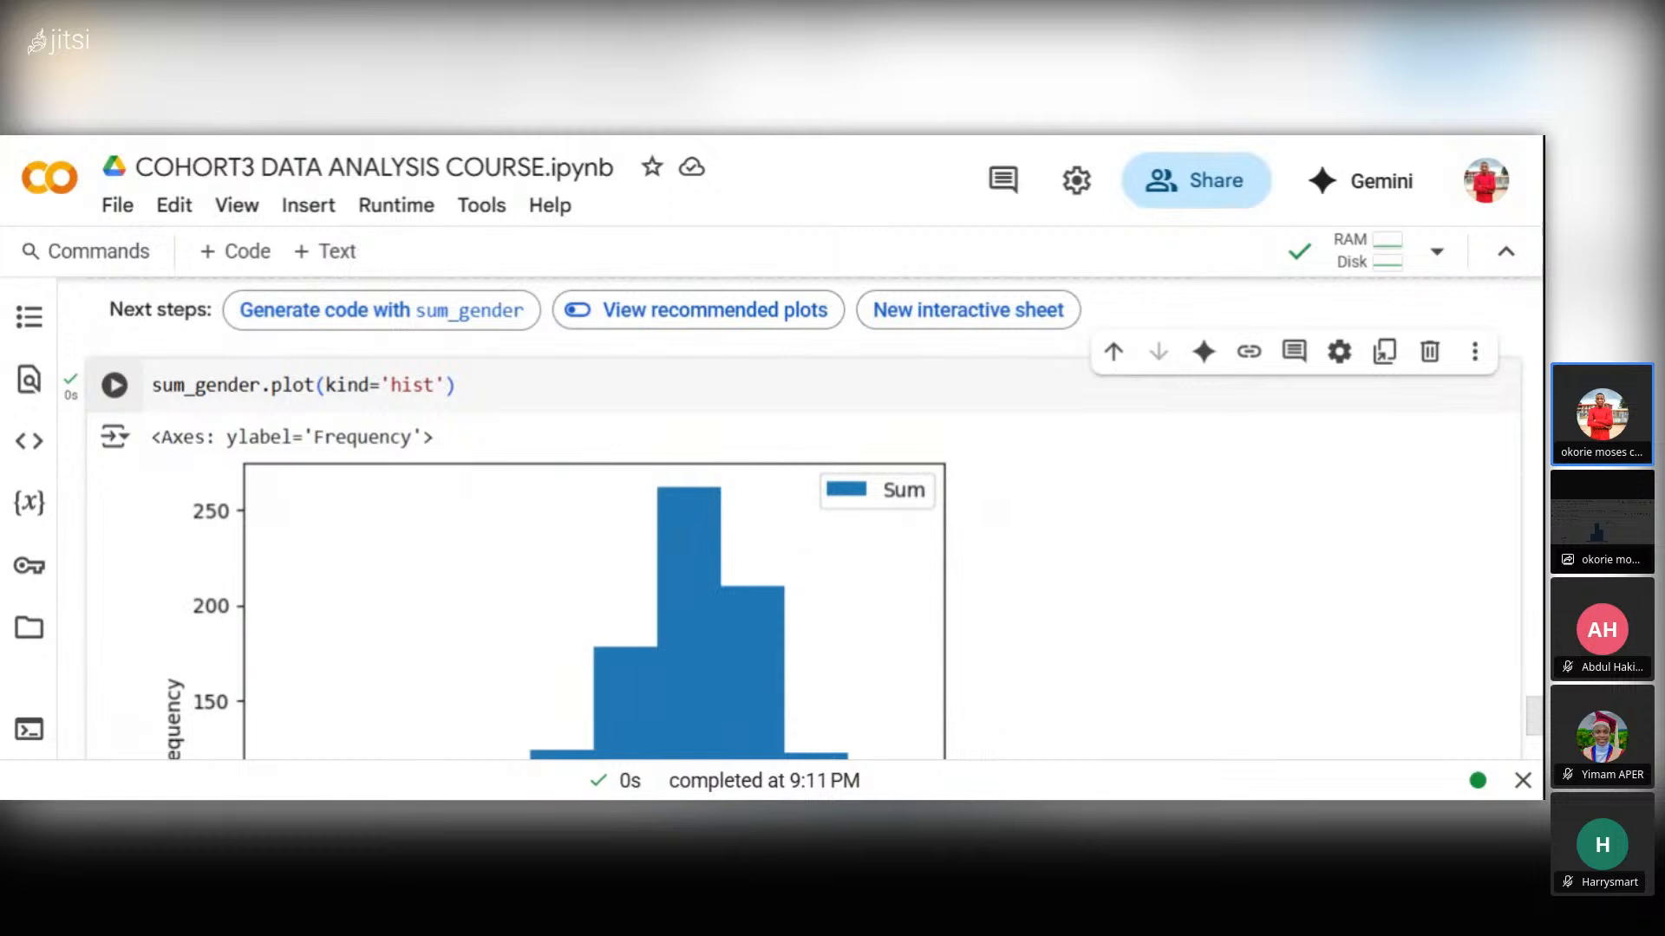
pyautogui.scroll(-5, 553, 367)
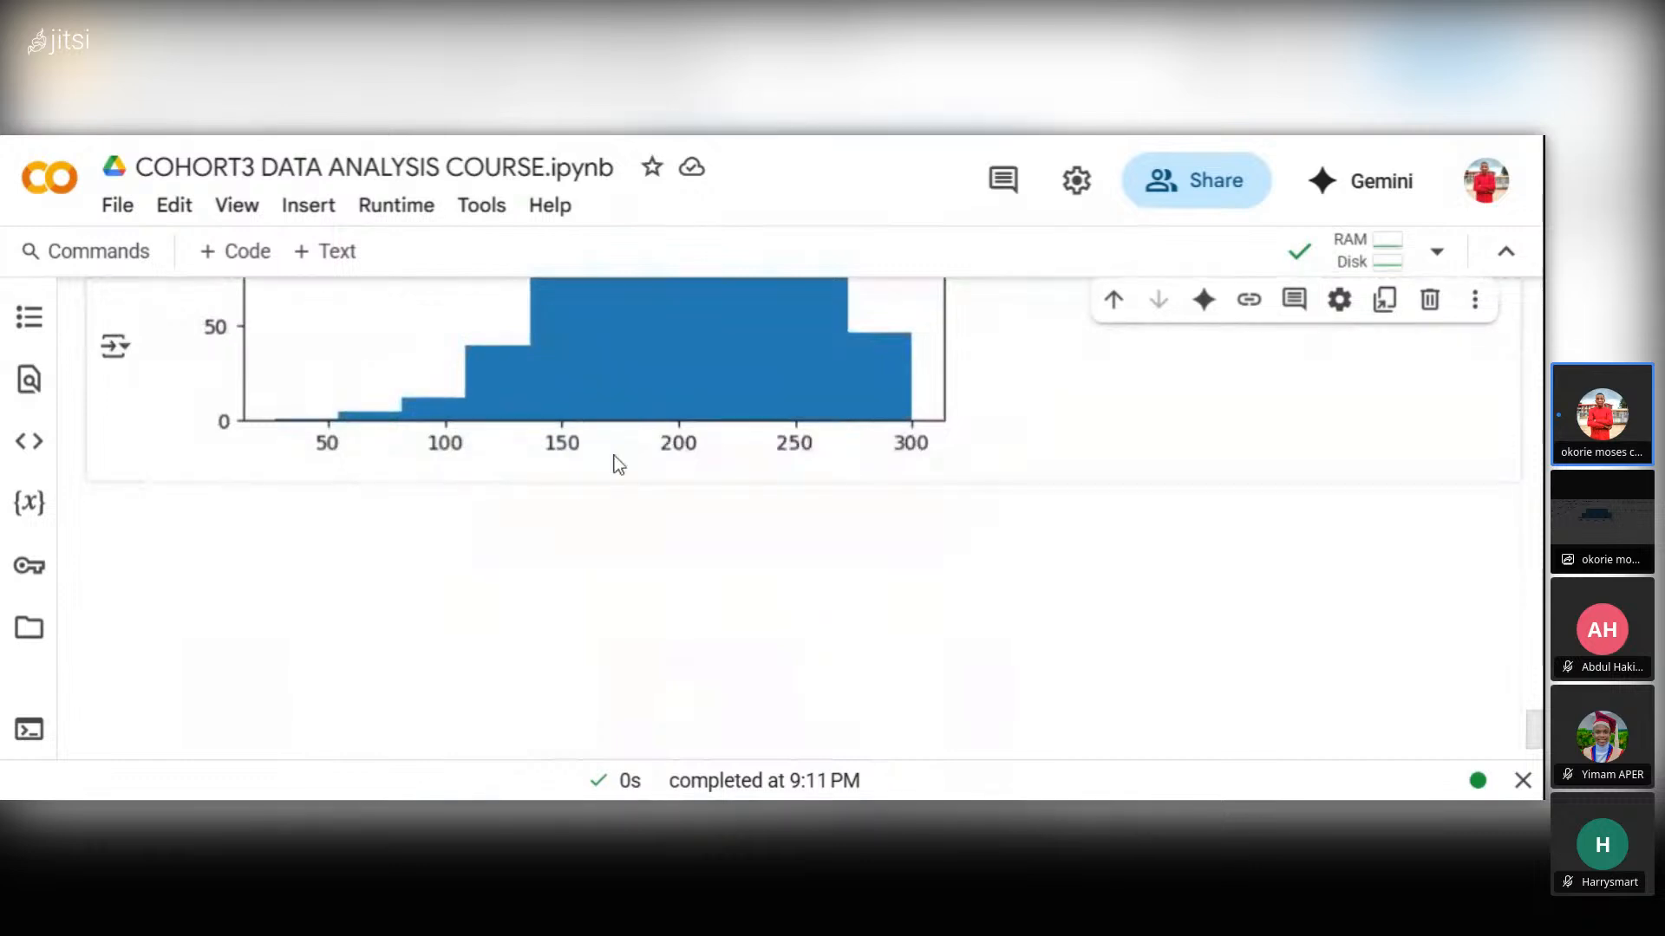
pyautogui.scroll(-1, 390, 472)
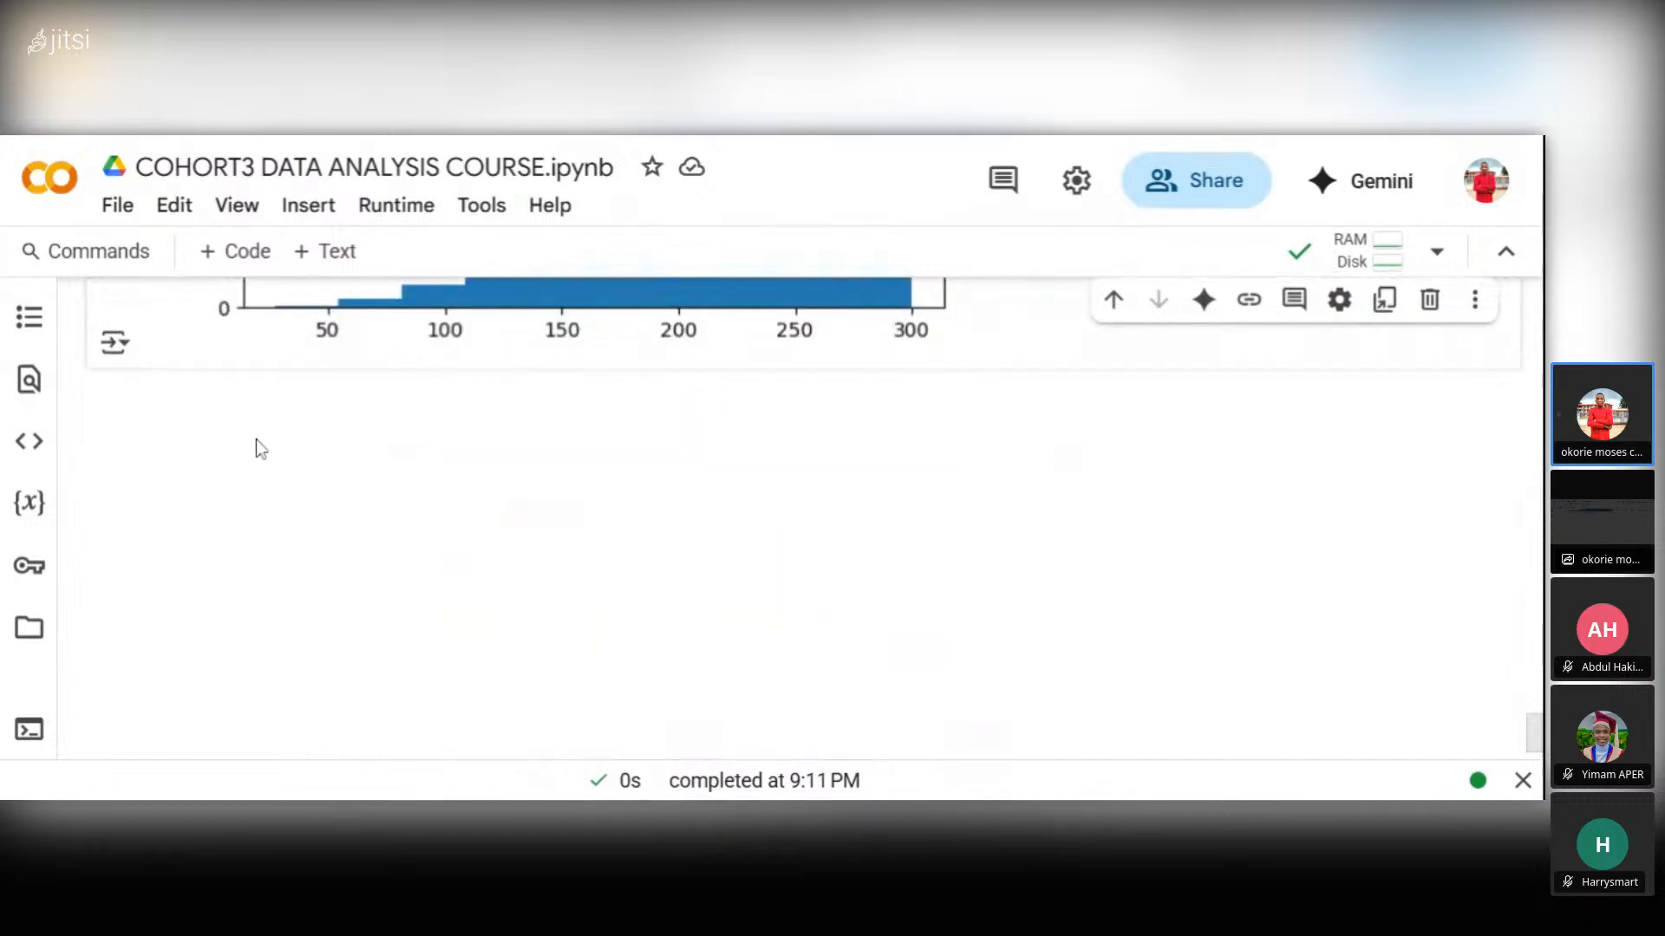
# - Add a new code cell below the histogram and begin a sum_gender.plot() call in it
pyautogui.click(264, 253)
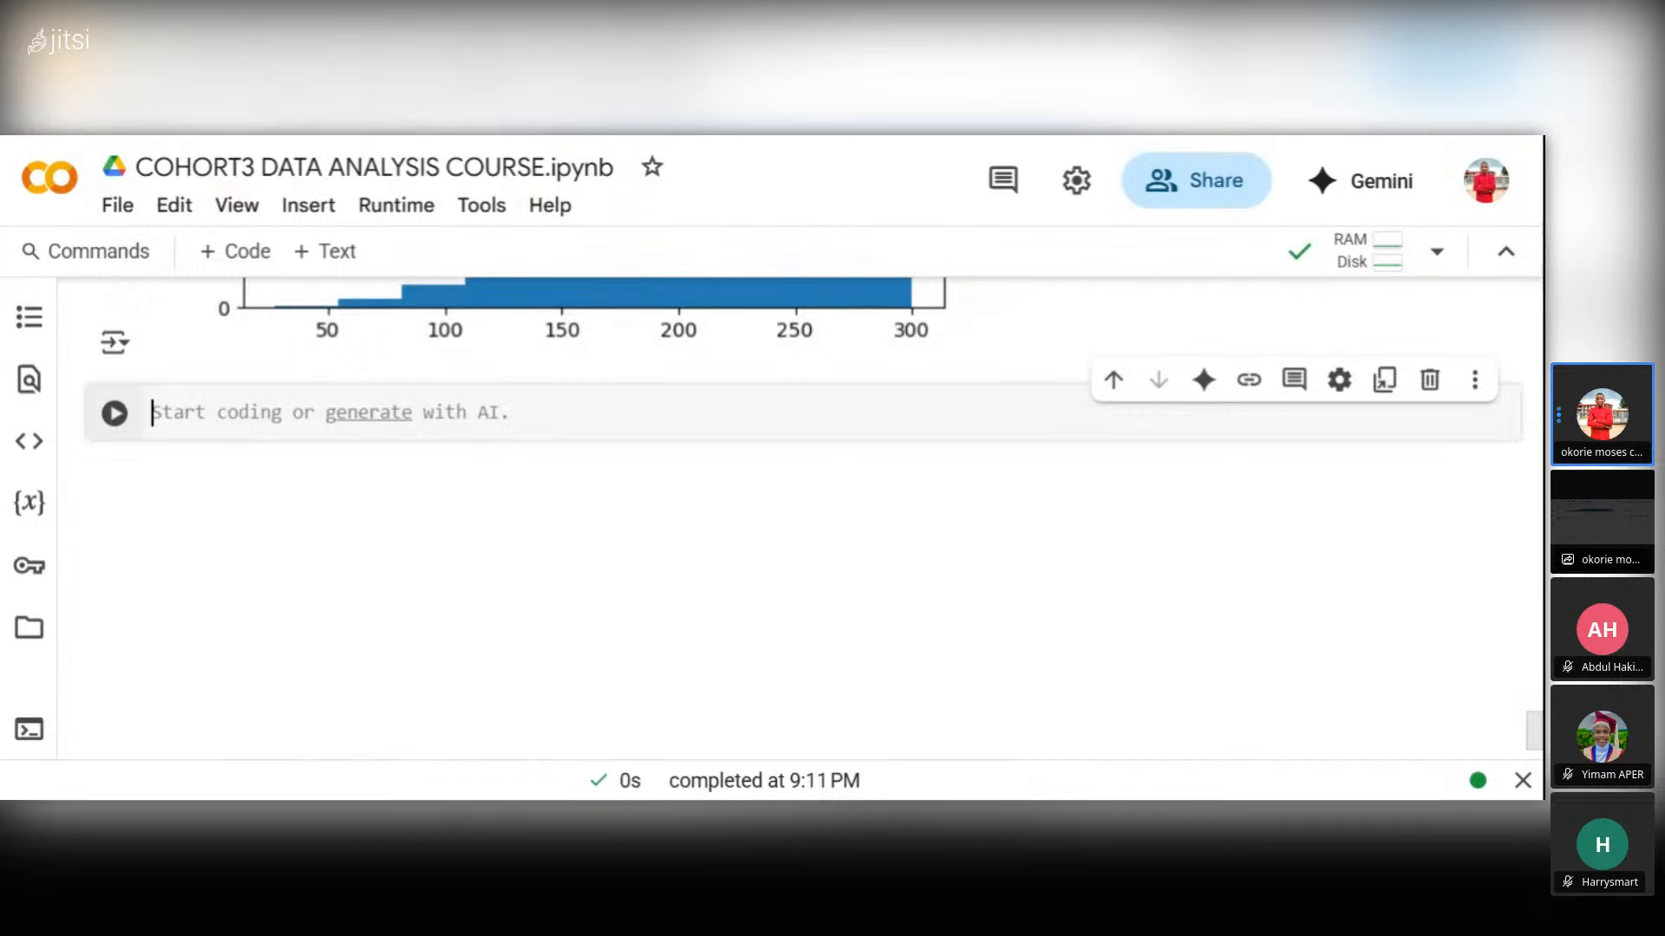
pyautogui.write('sum_gender')
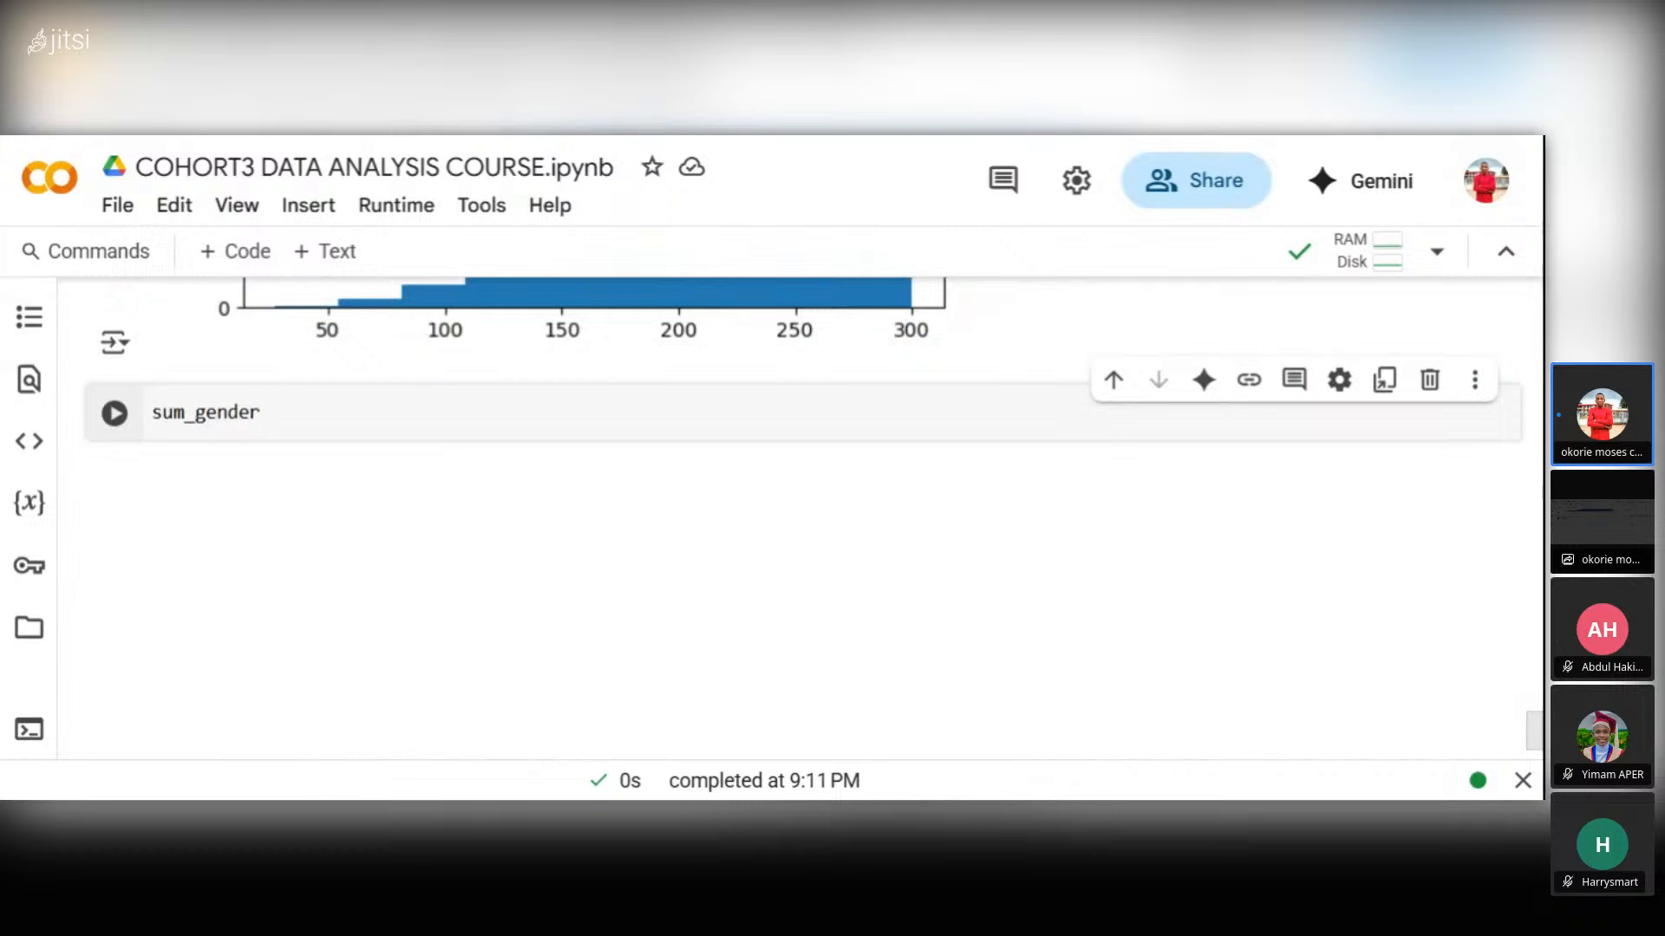
pyautogui.write('.plo')
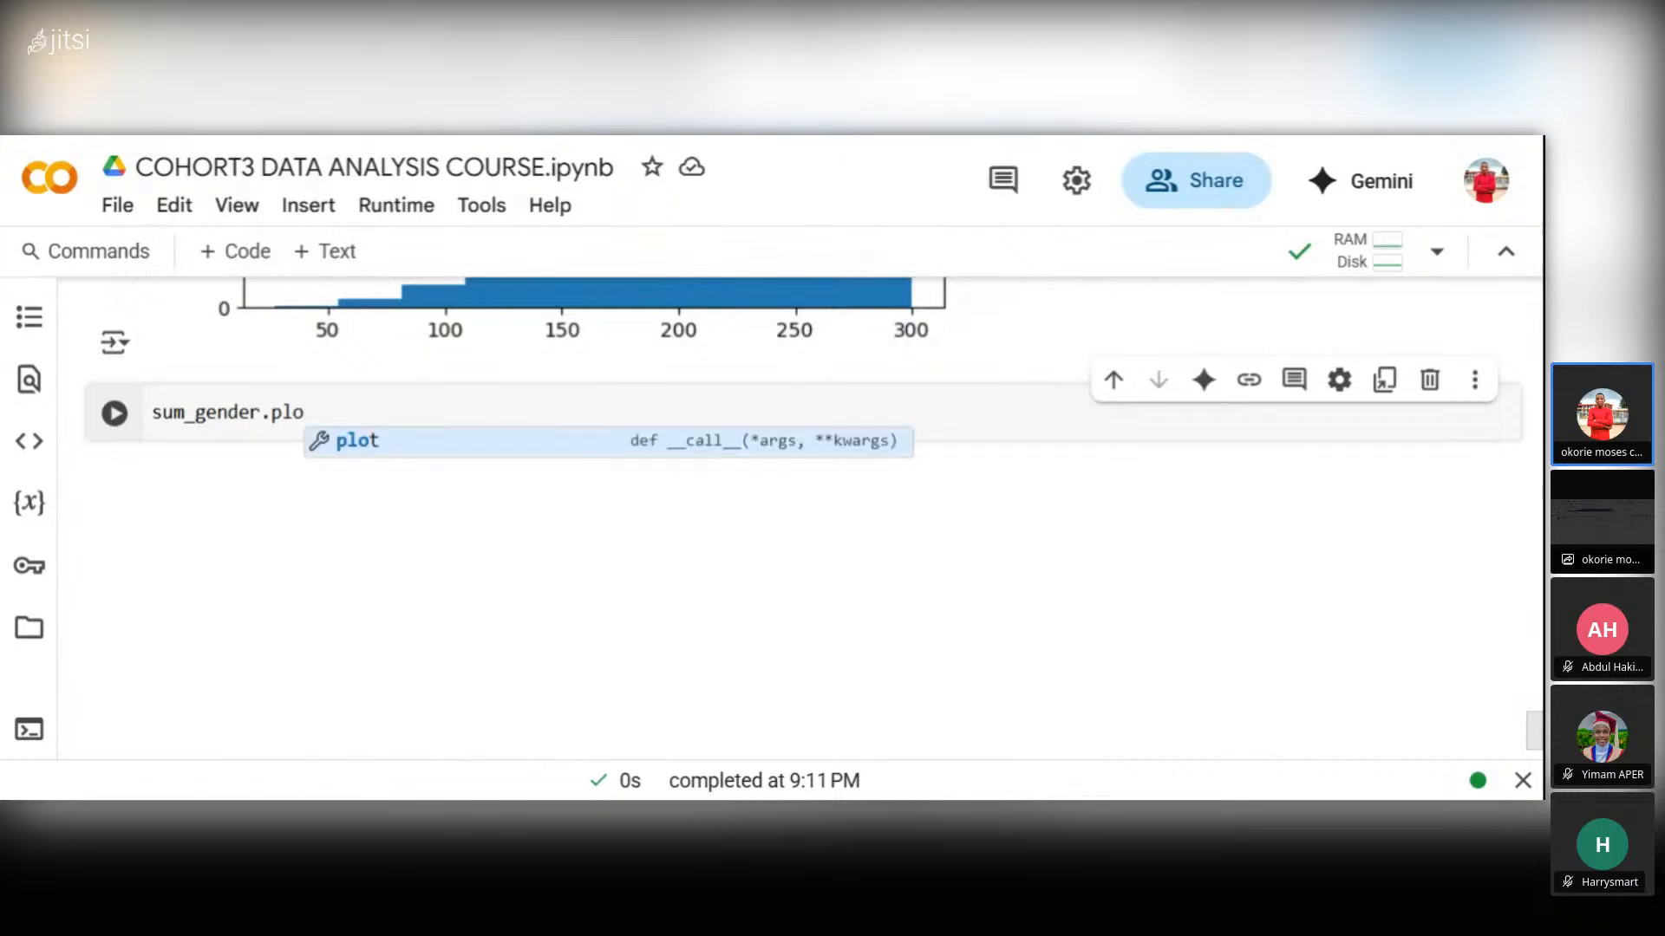
pyautogui.write('t')
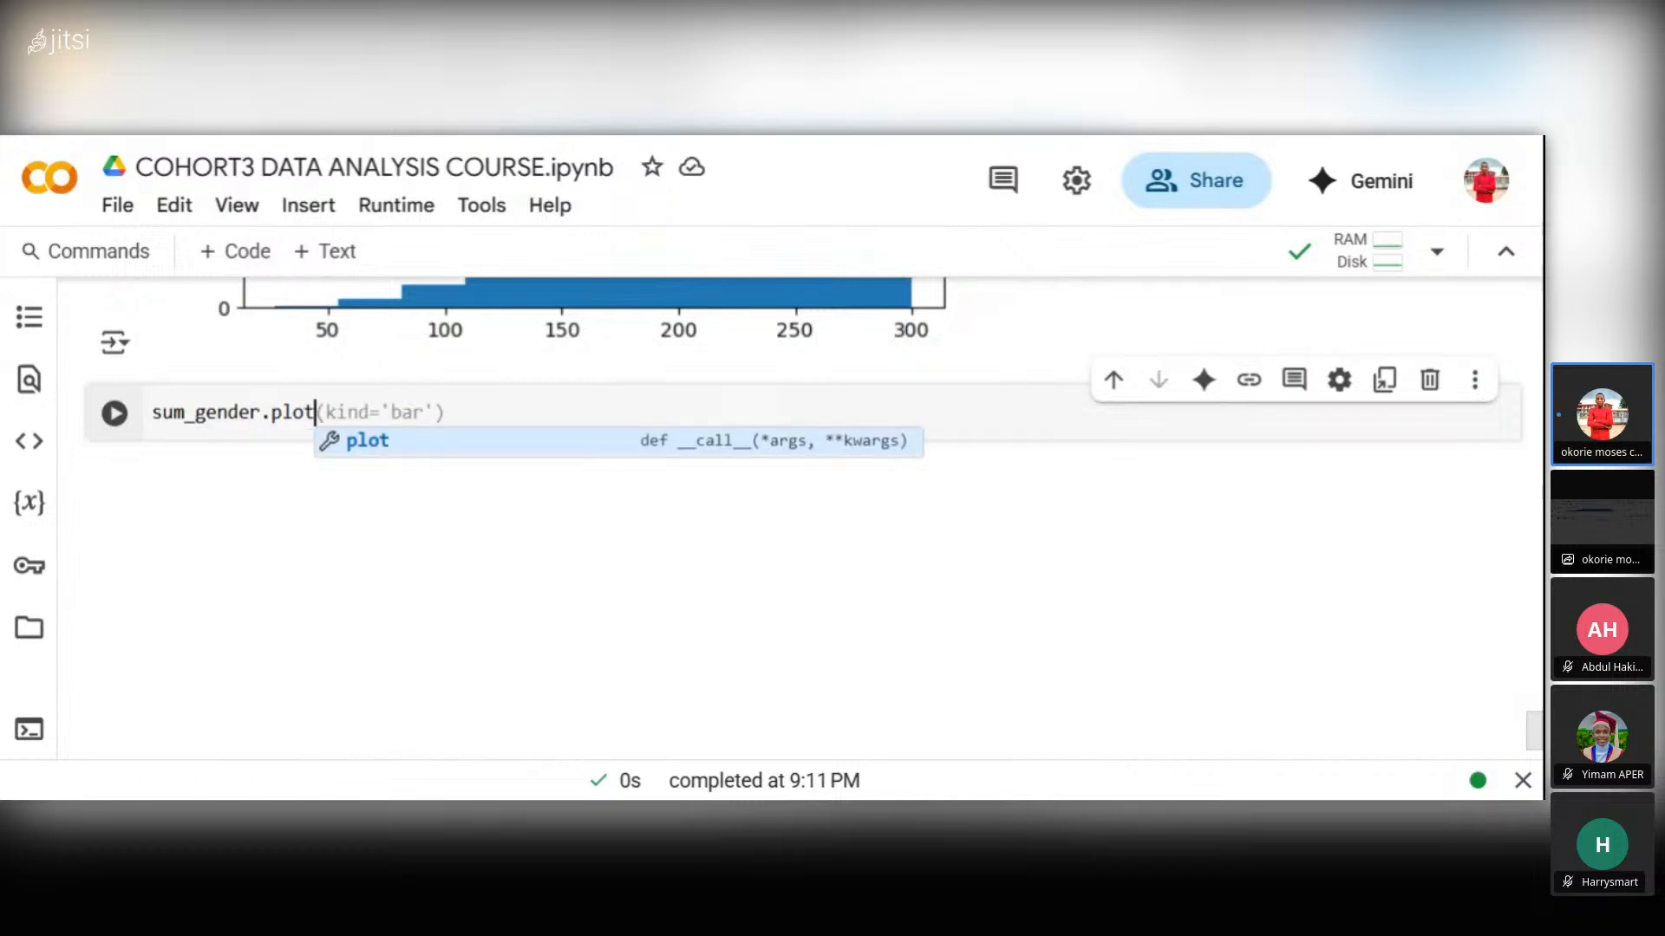
pyautogui.write('9')
pyautogui.press('BackSpace')
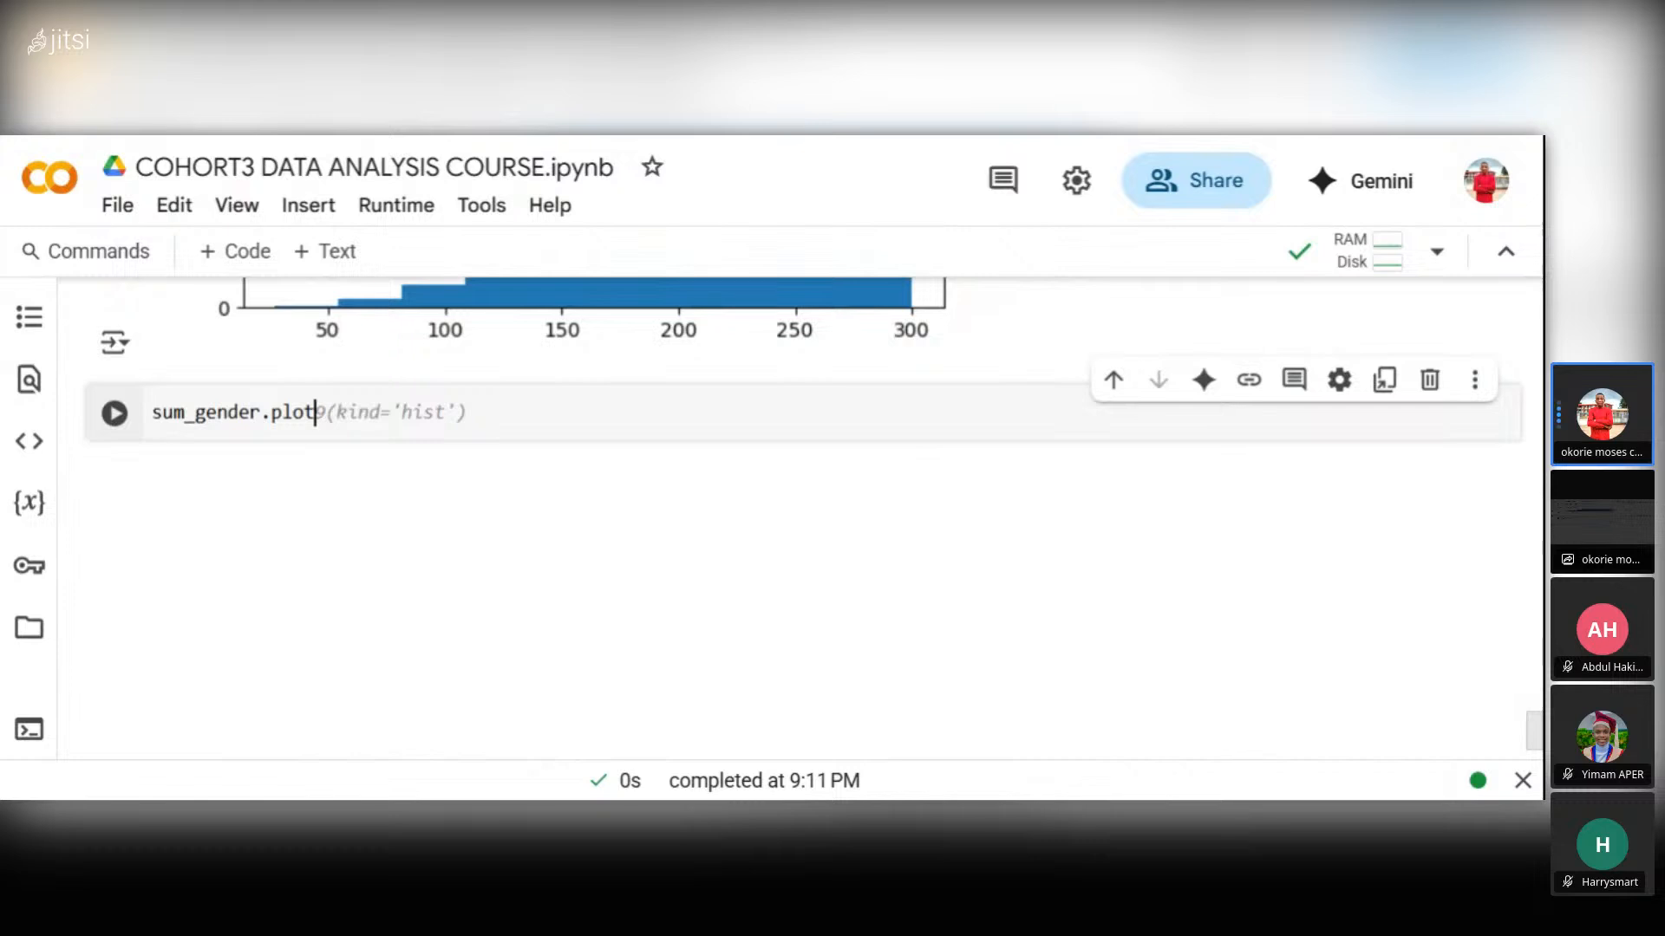
pyautogui.write('9')
pyautogui.press('BackSpace')
pyautogui.write('(')
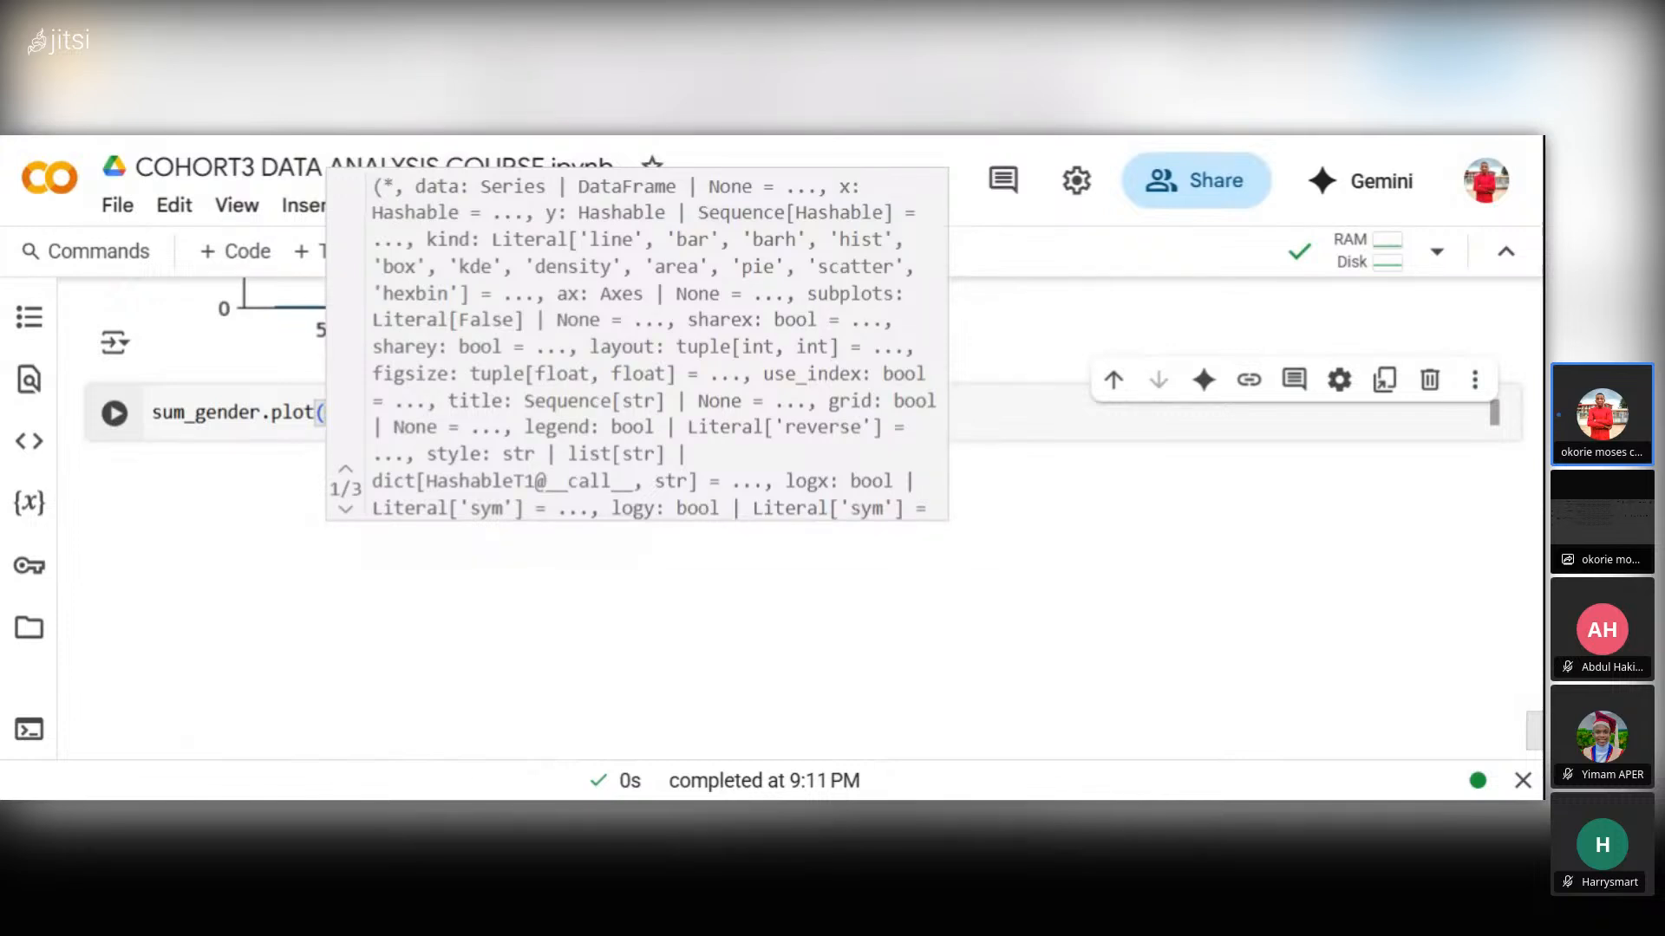
# - Enter x='gender' as the first argument of the new sum_gender.plot call
pyautogui.write('x')
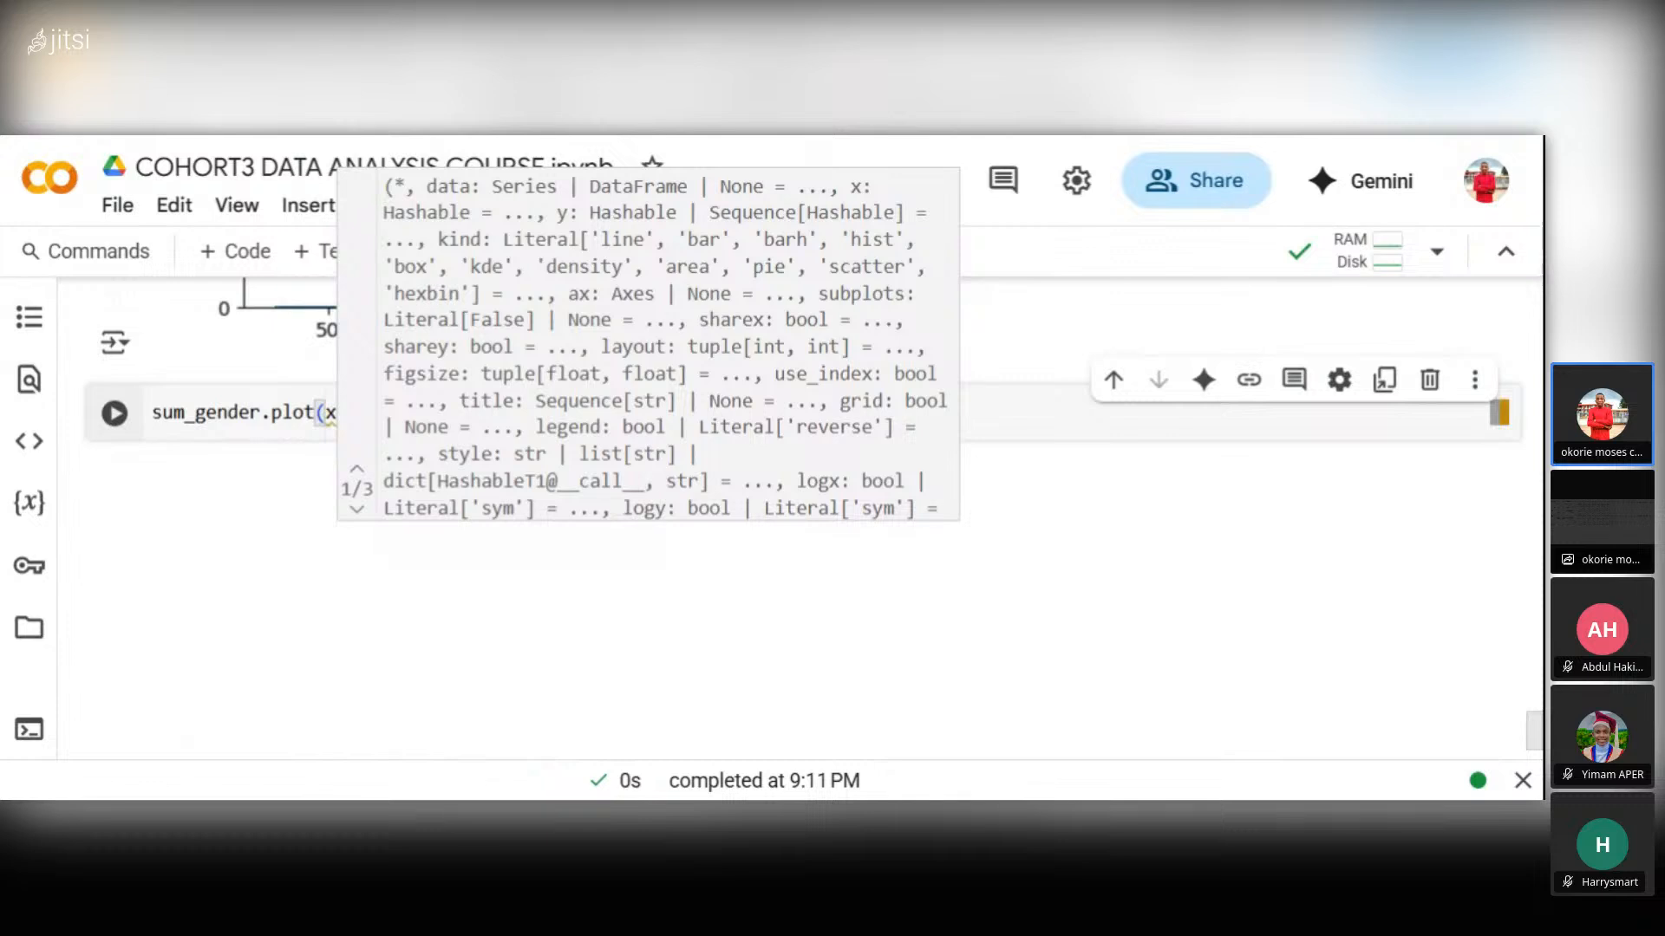
pyautogui.click(274, 482)
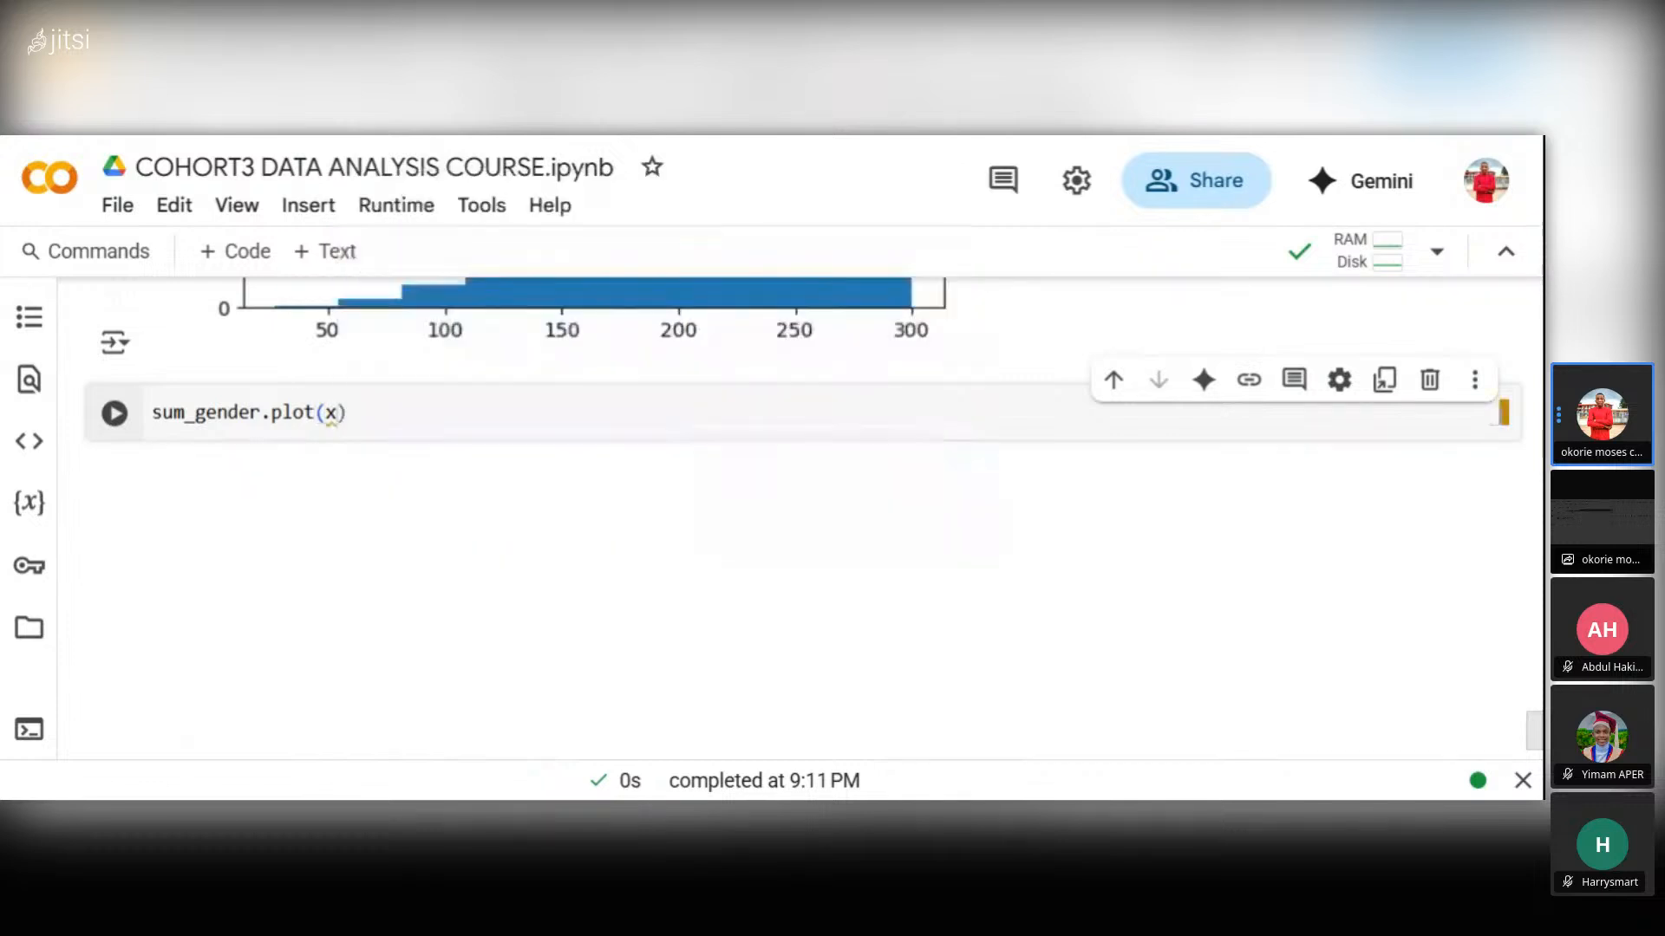
pyautogui.click(337, 413)
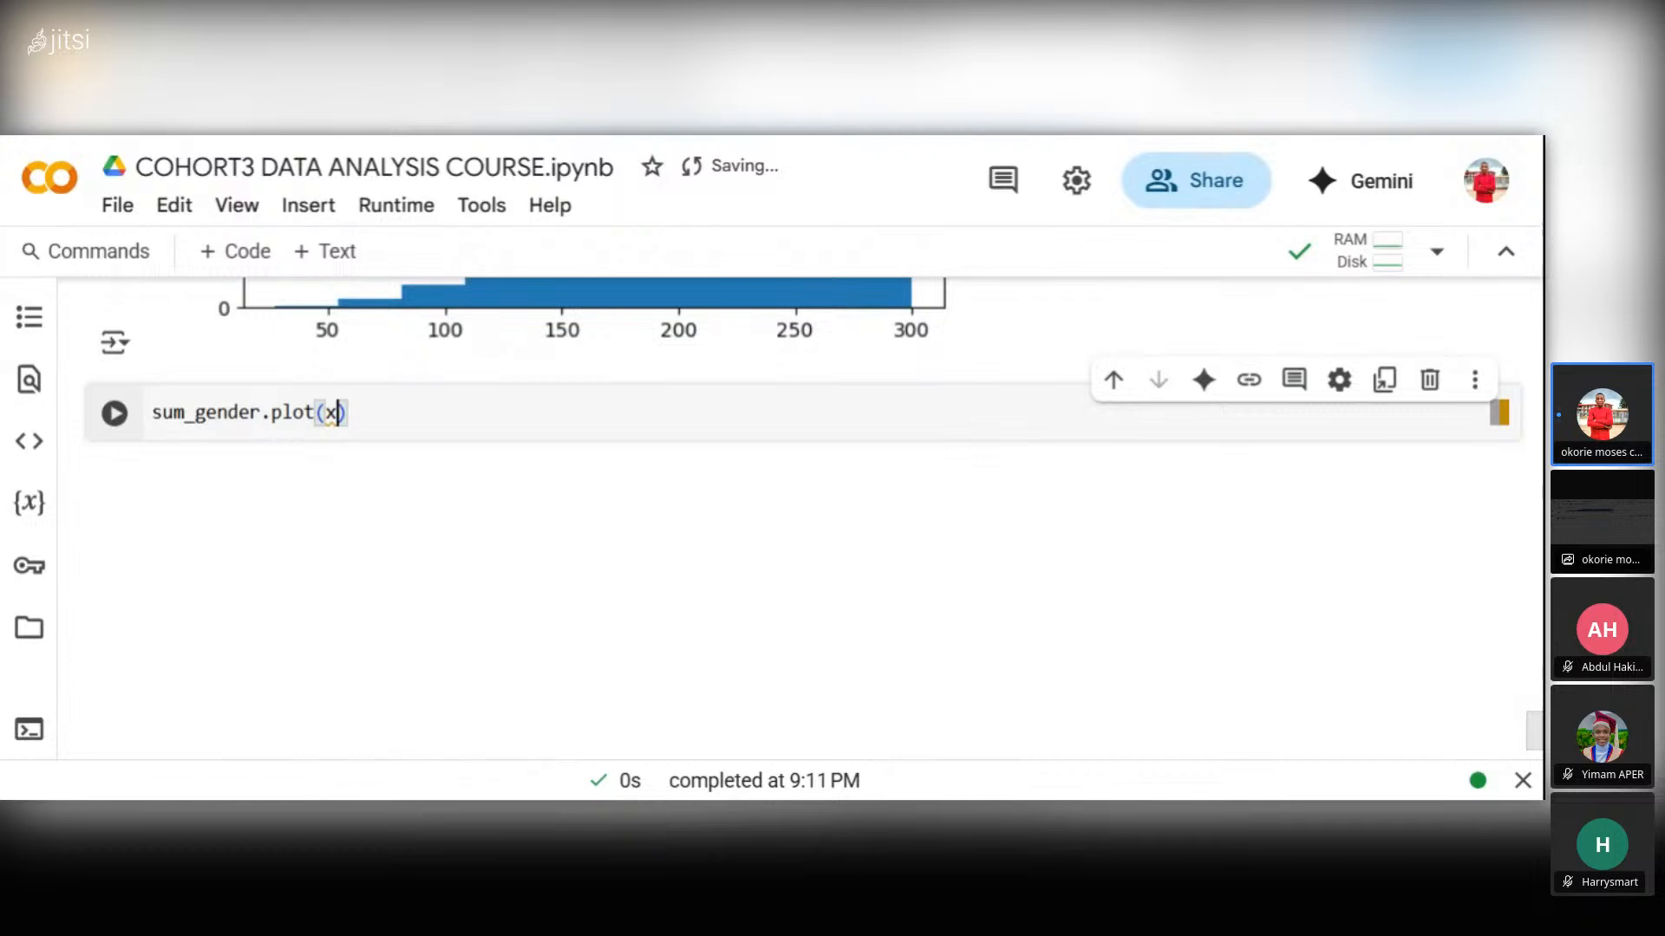
pyautogui.write('=')
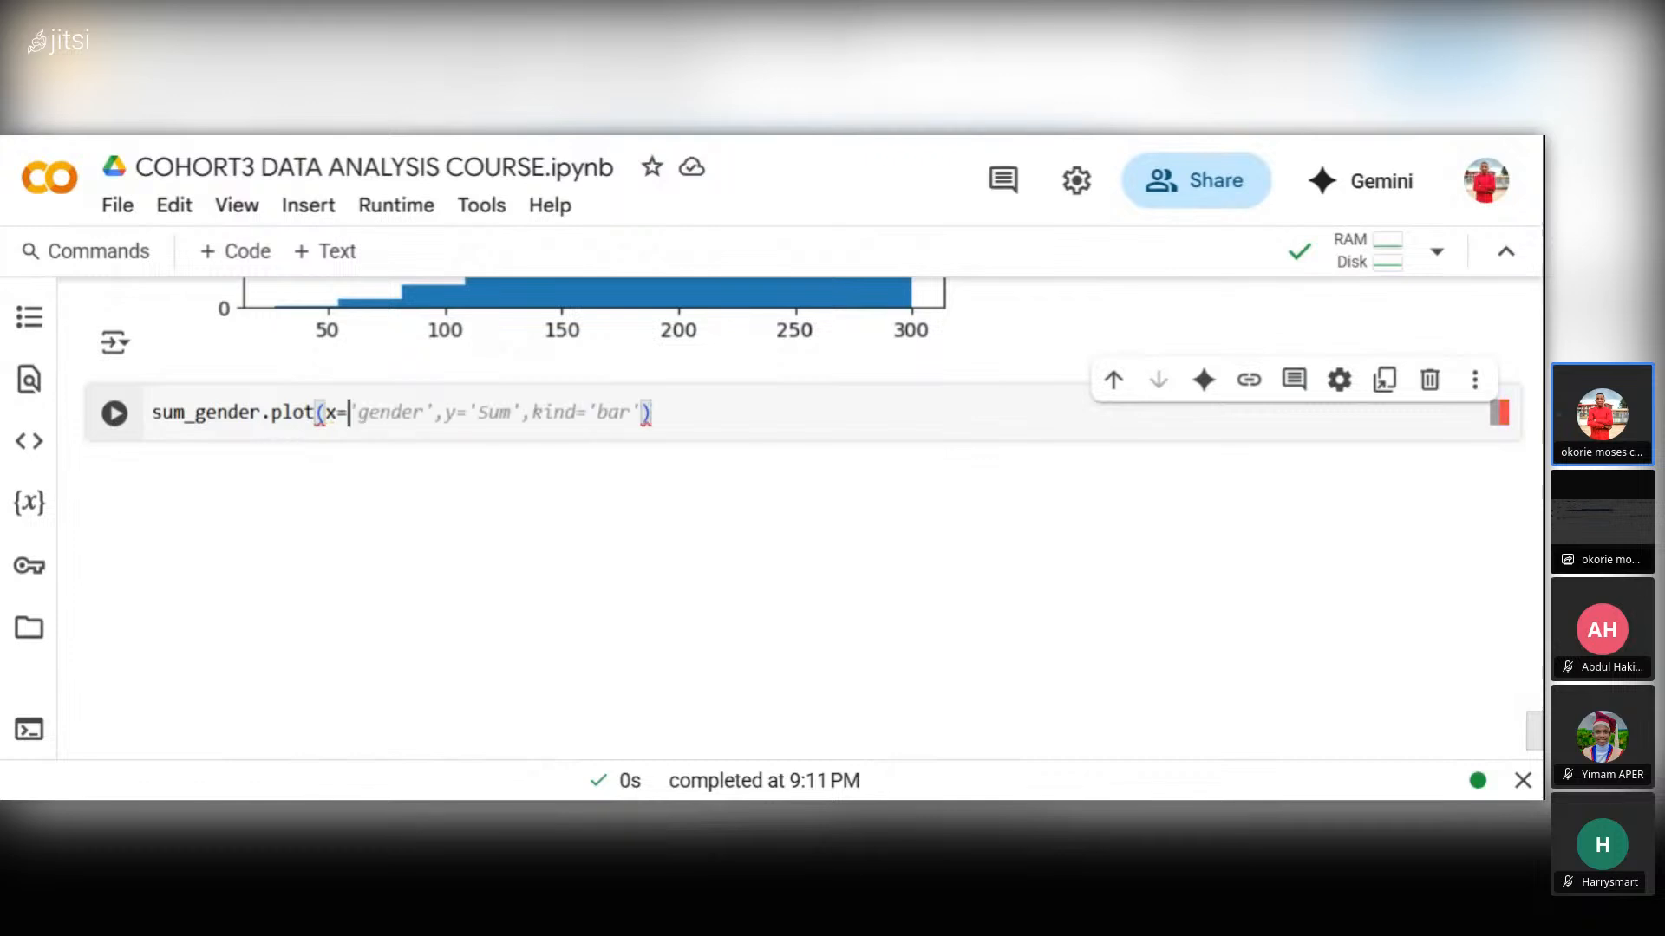
pyautogui.press('Right')
pyautogui.press('BackSpace')
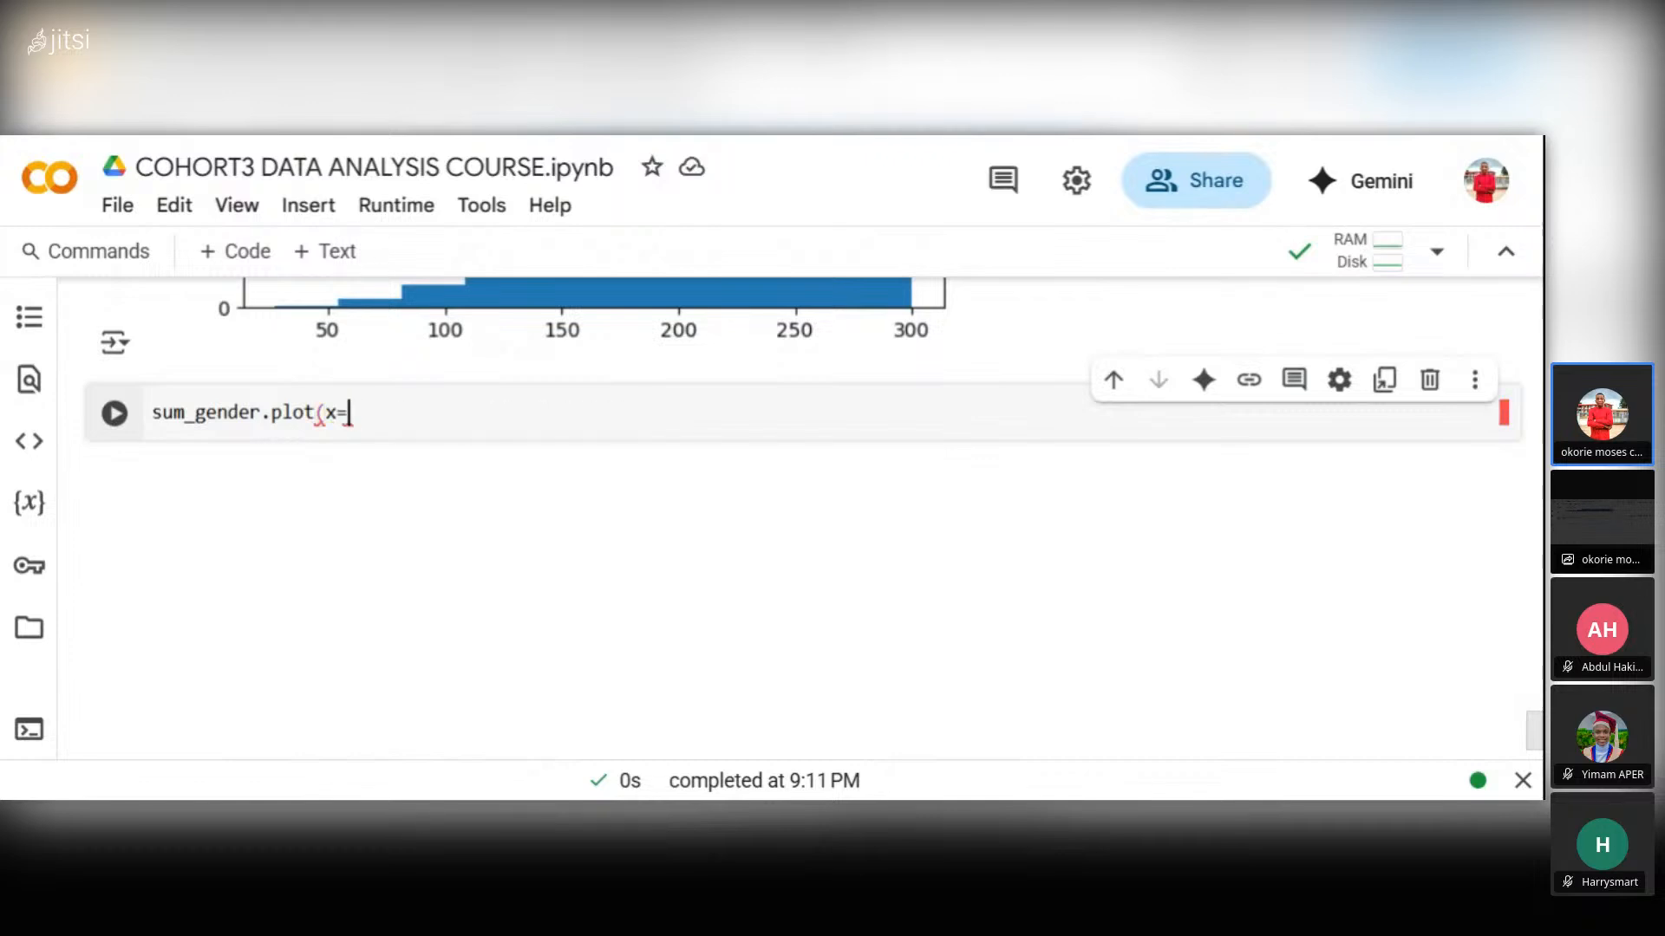
pyautogui.write("'")
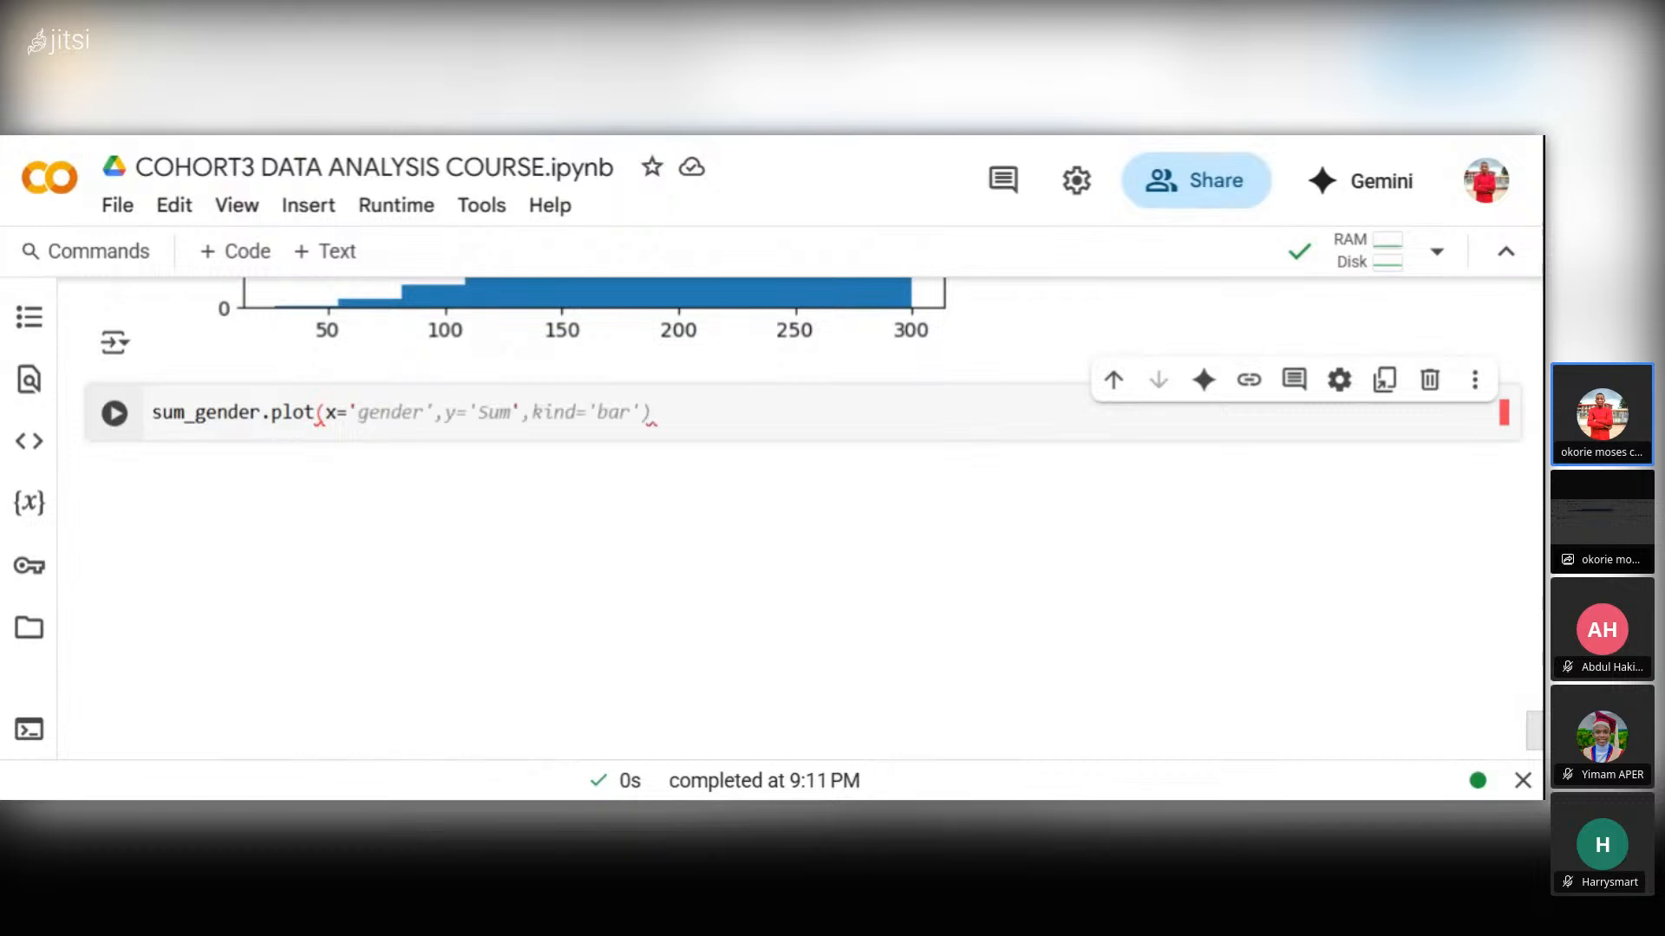
pyautogui.write("gender'")
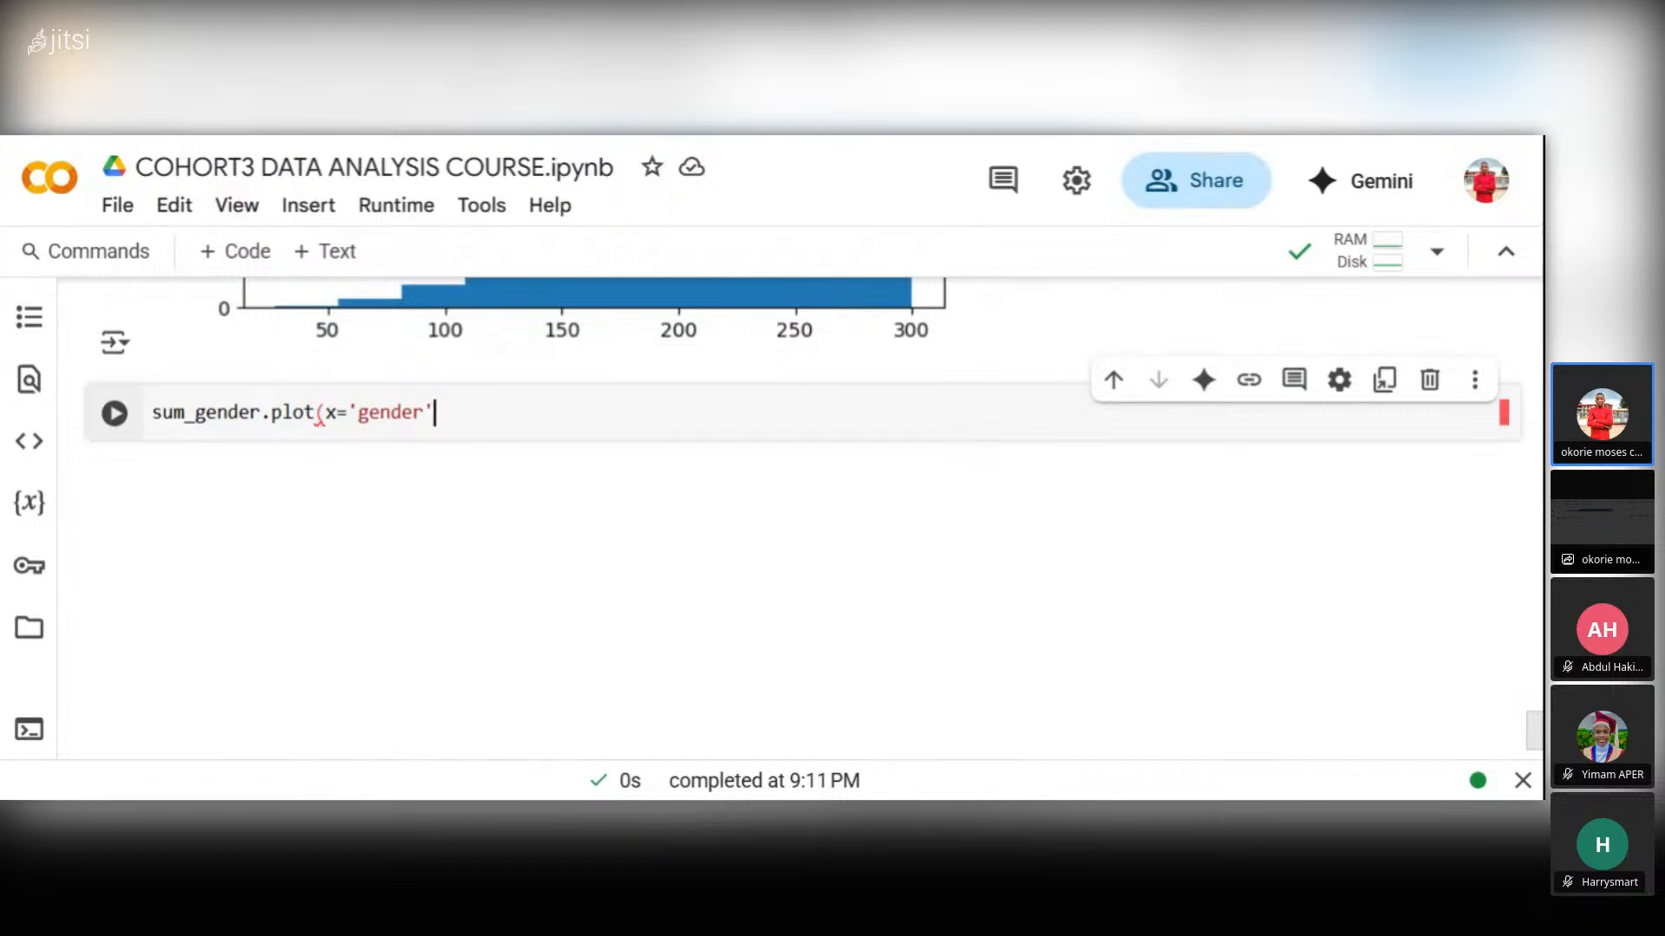
# - Add y=['Sum'] as the second plot argument, checking the column name against the sum_gender table
pyautogui.write(',')
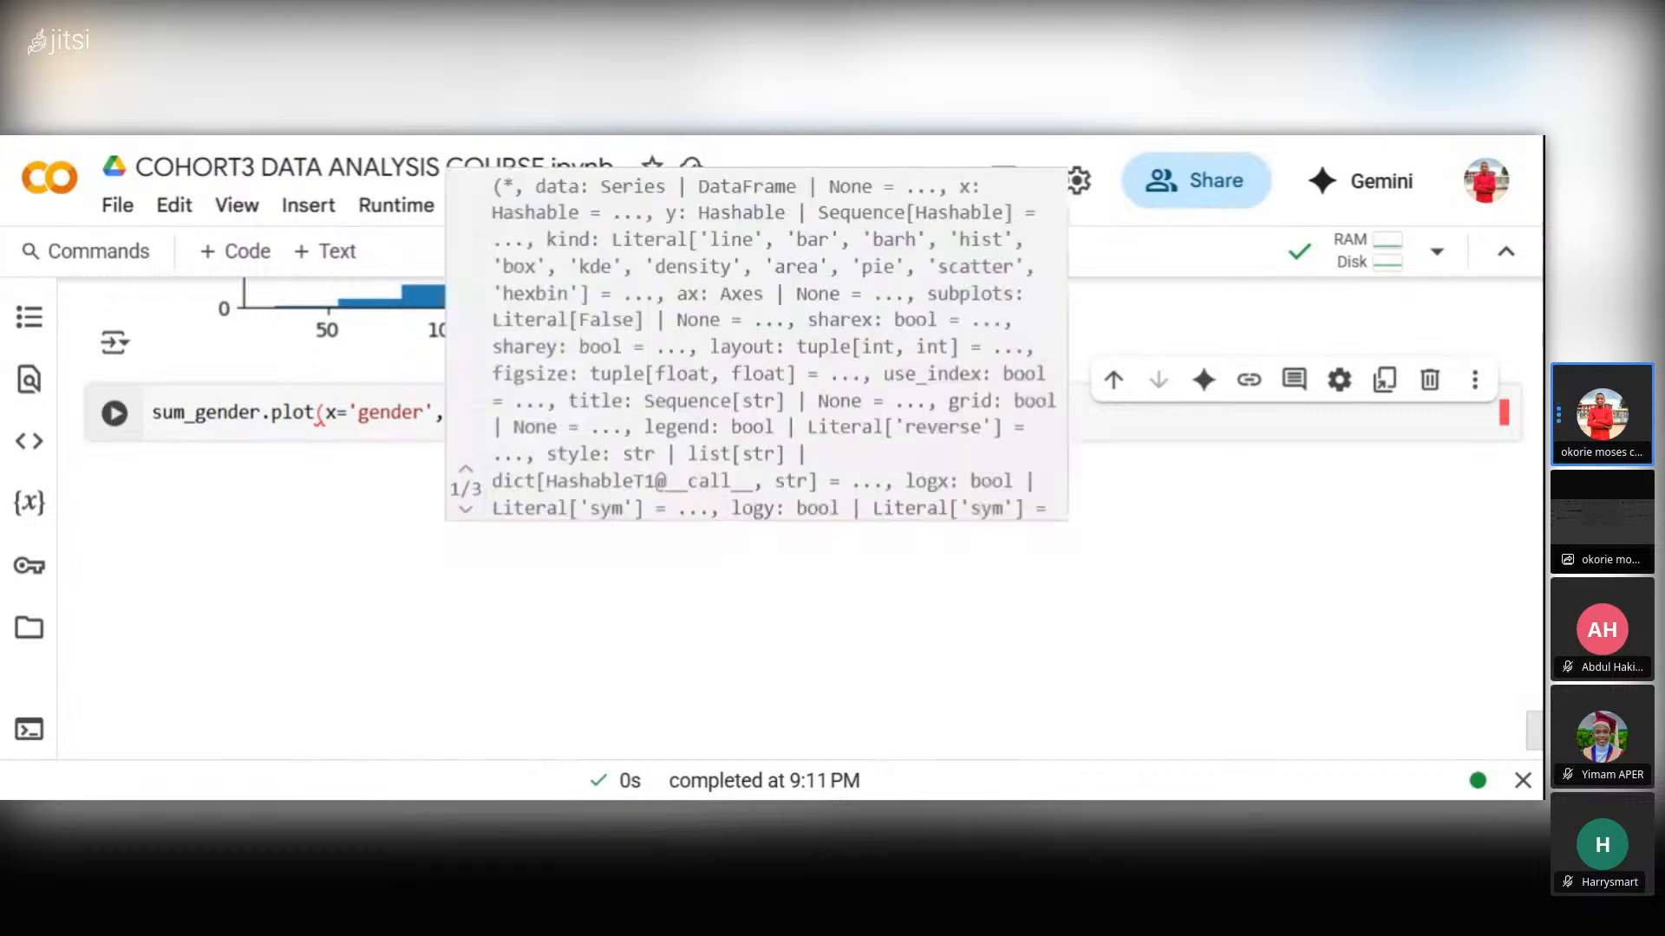
pyautogui.write('y')
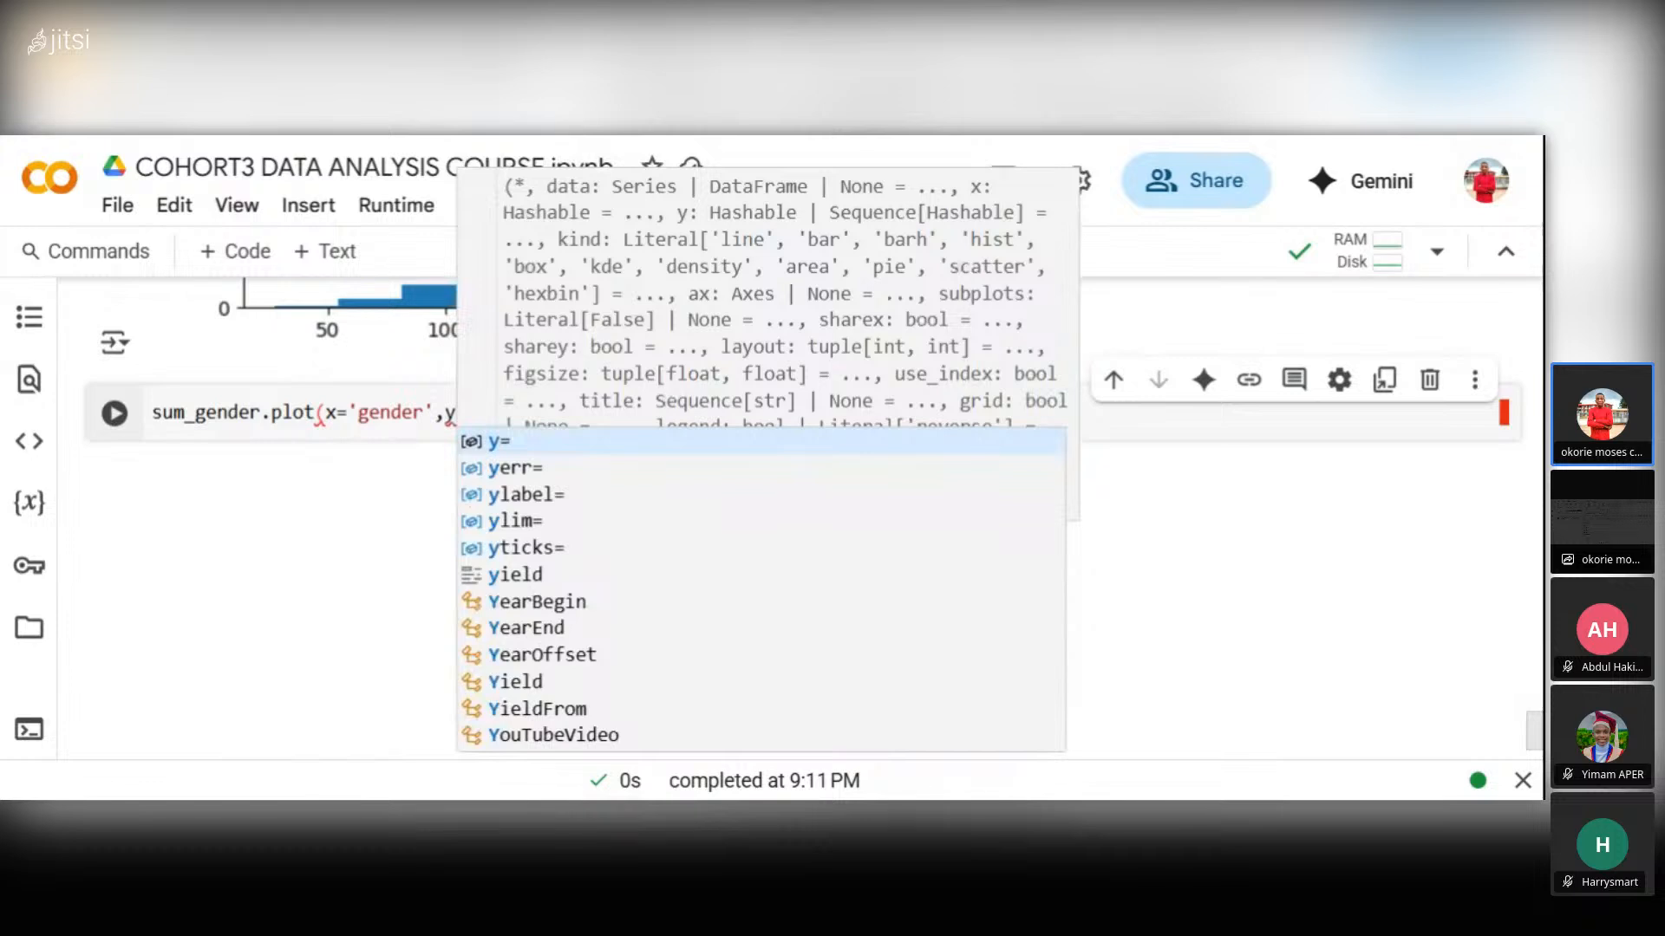
pyautogui.write('=')
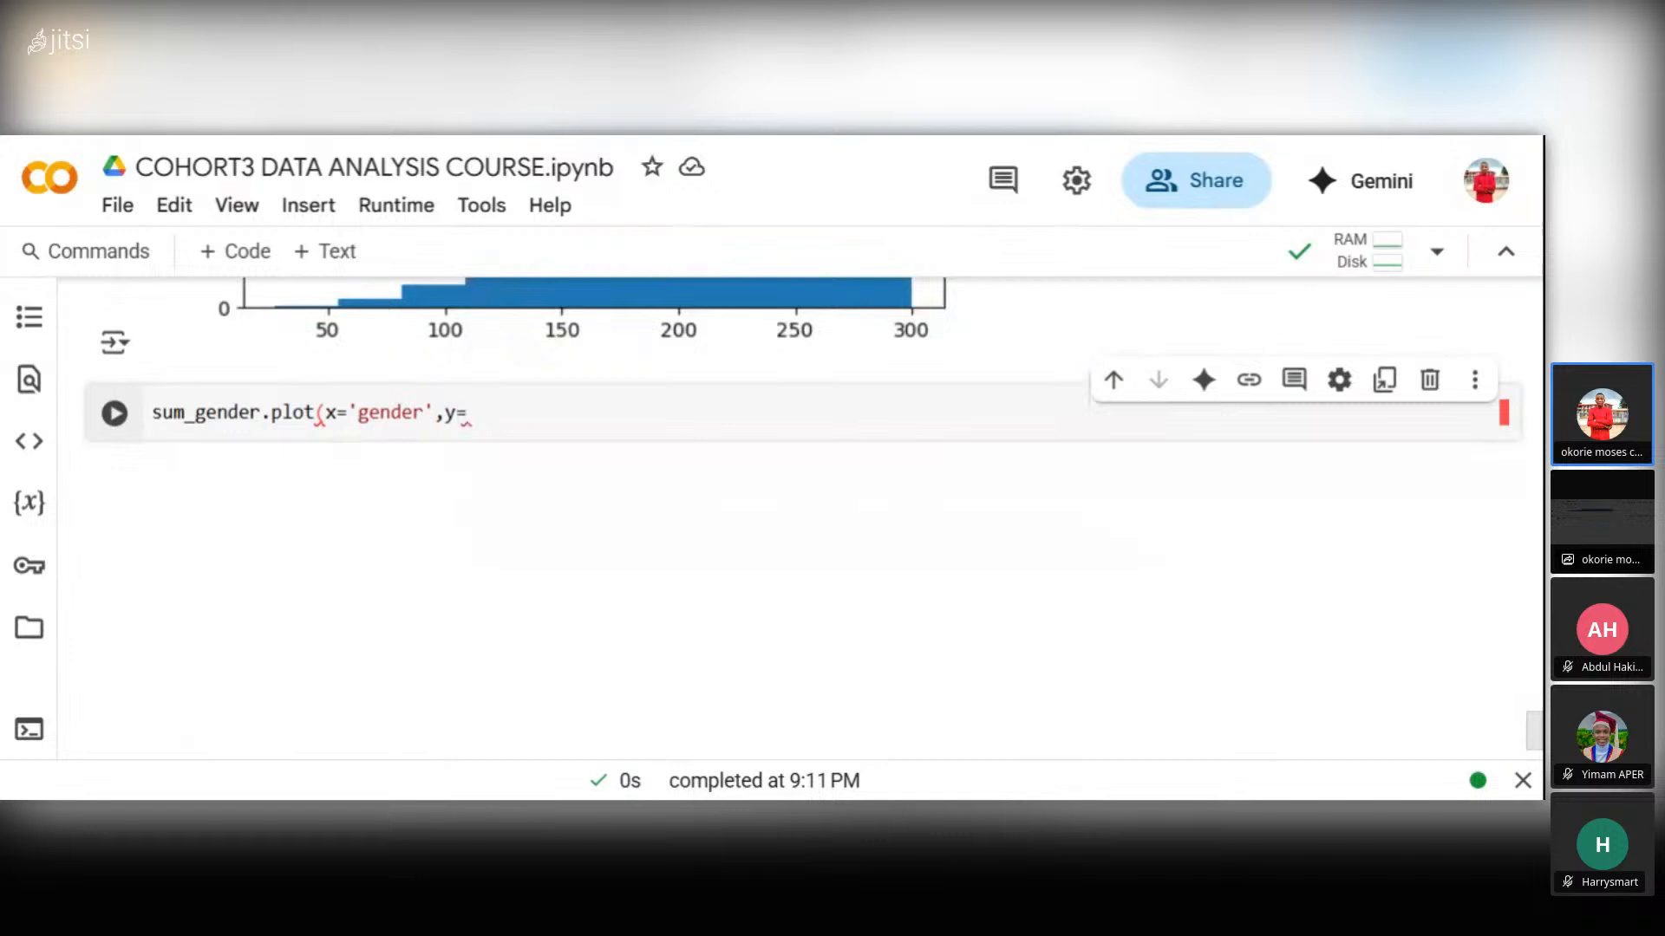
pyautogui.write('(')
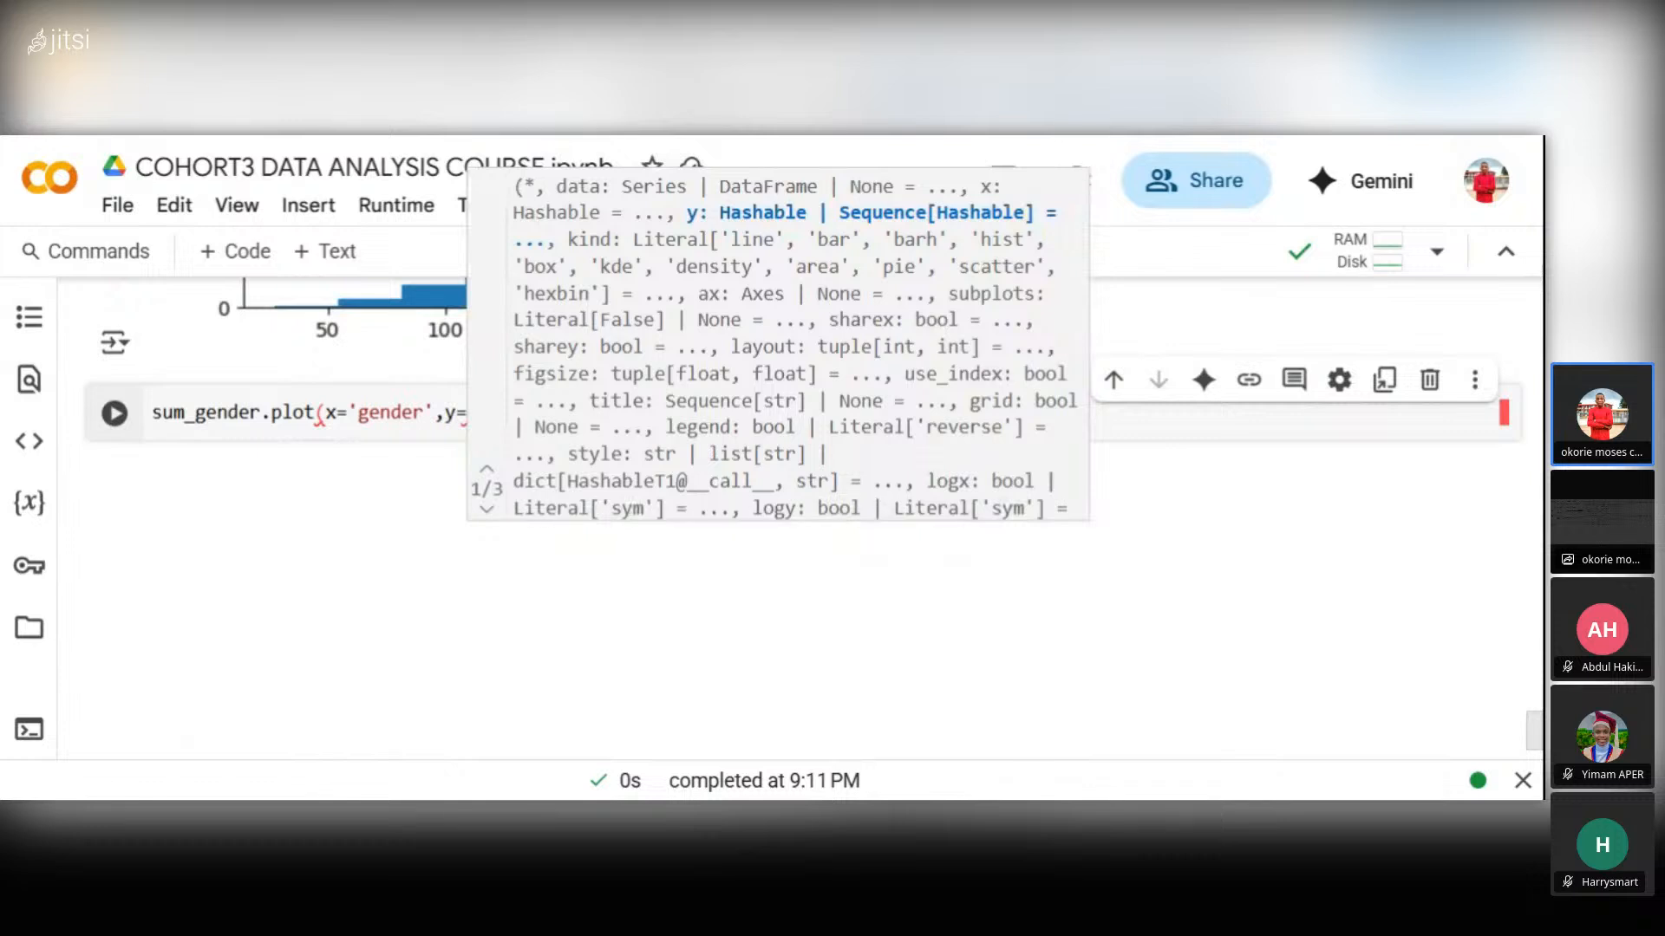
pyautogui.press('Escape')
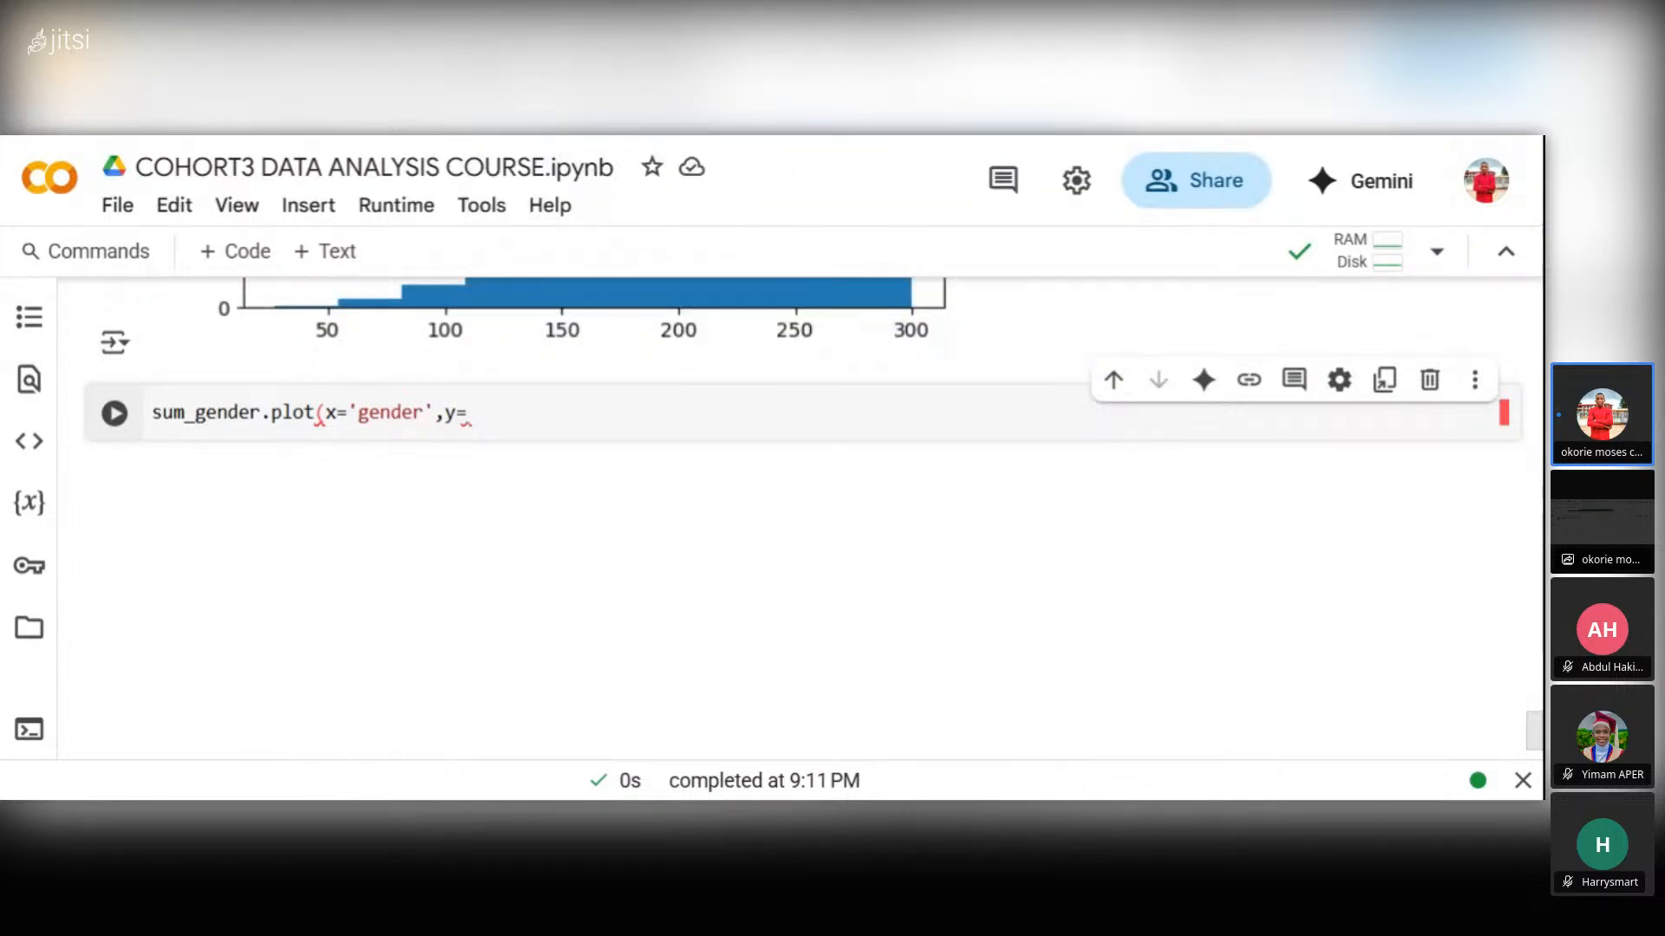
pyautogui.write('[')
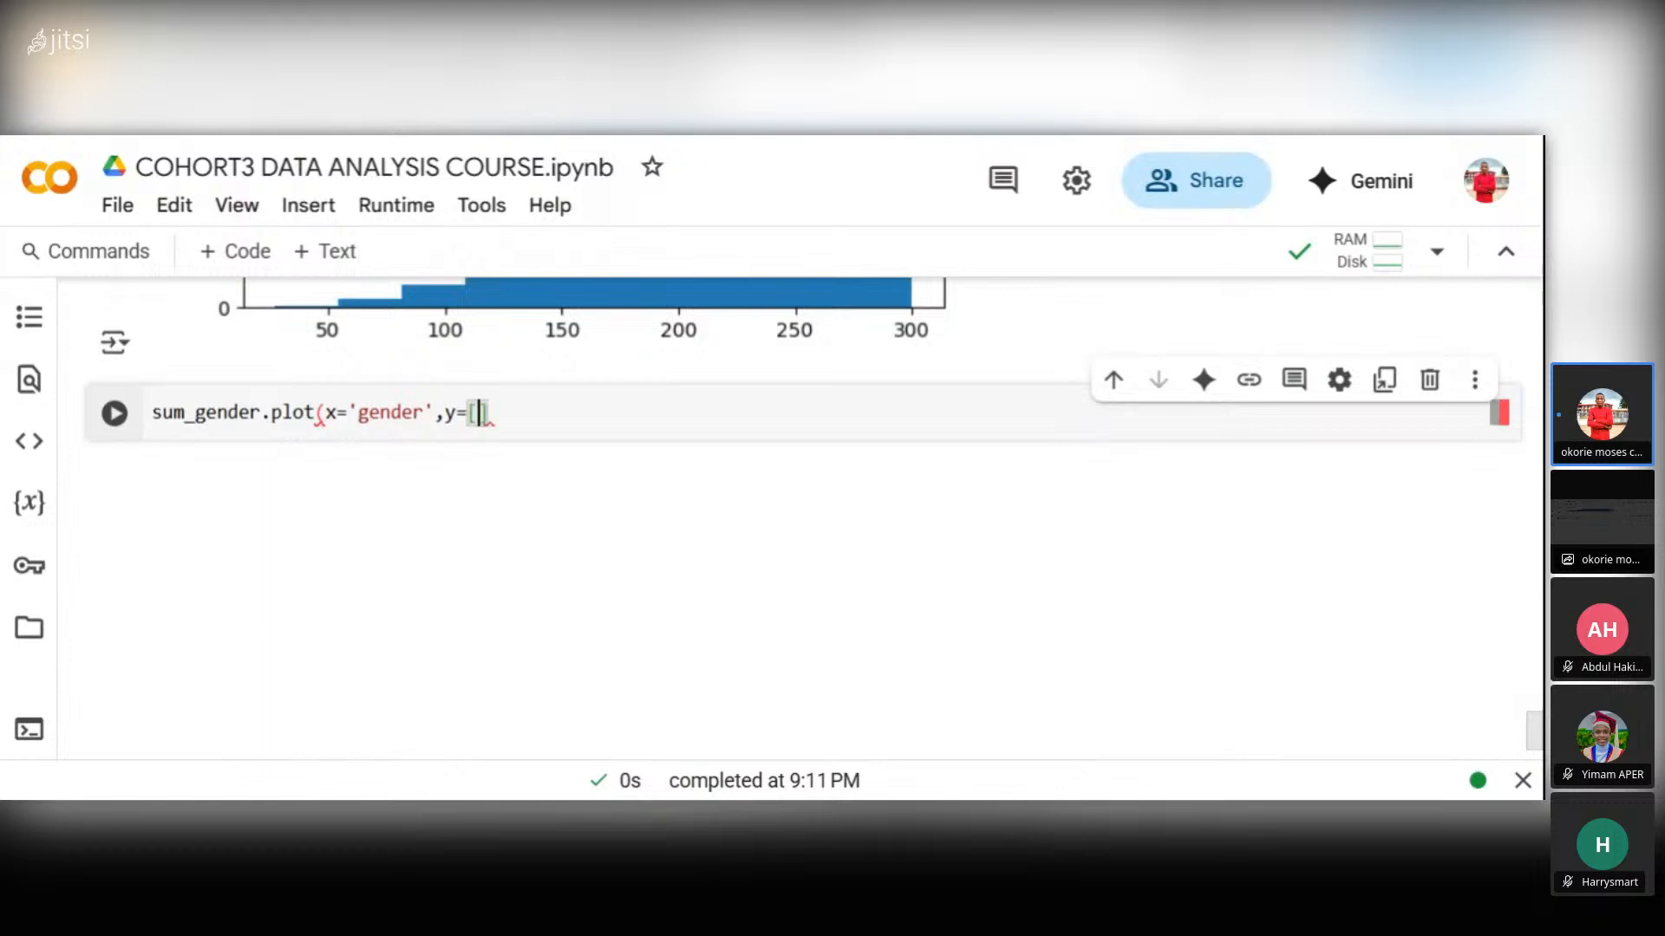
pyautogui.write("'S")
pyautogui.scroll(10, 712, 328)
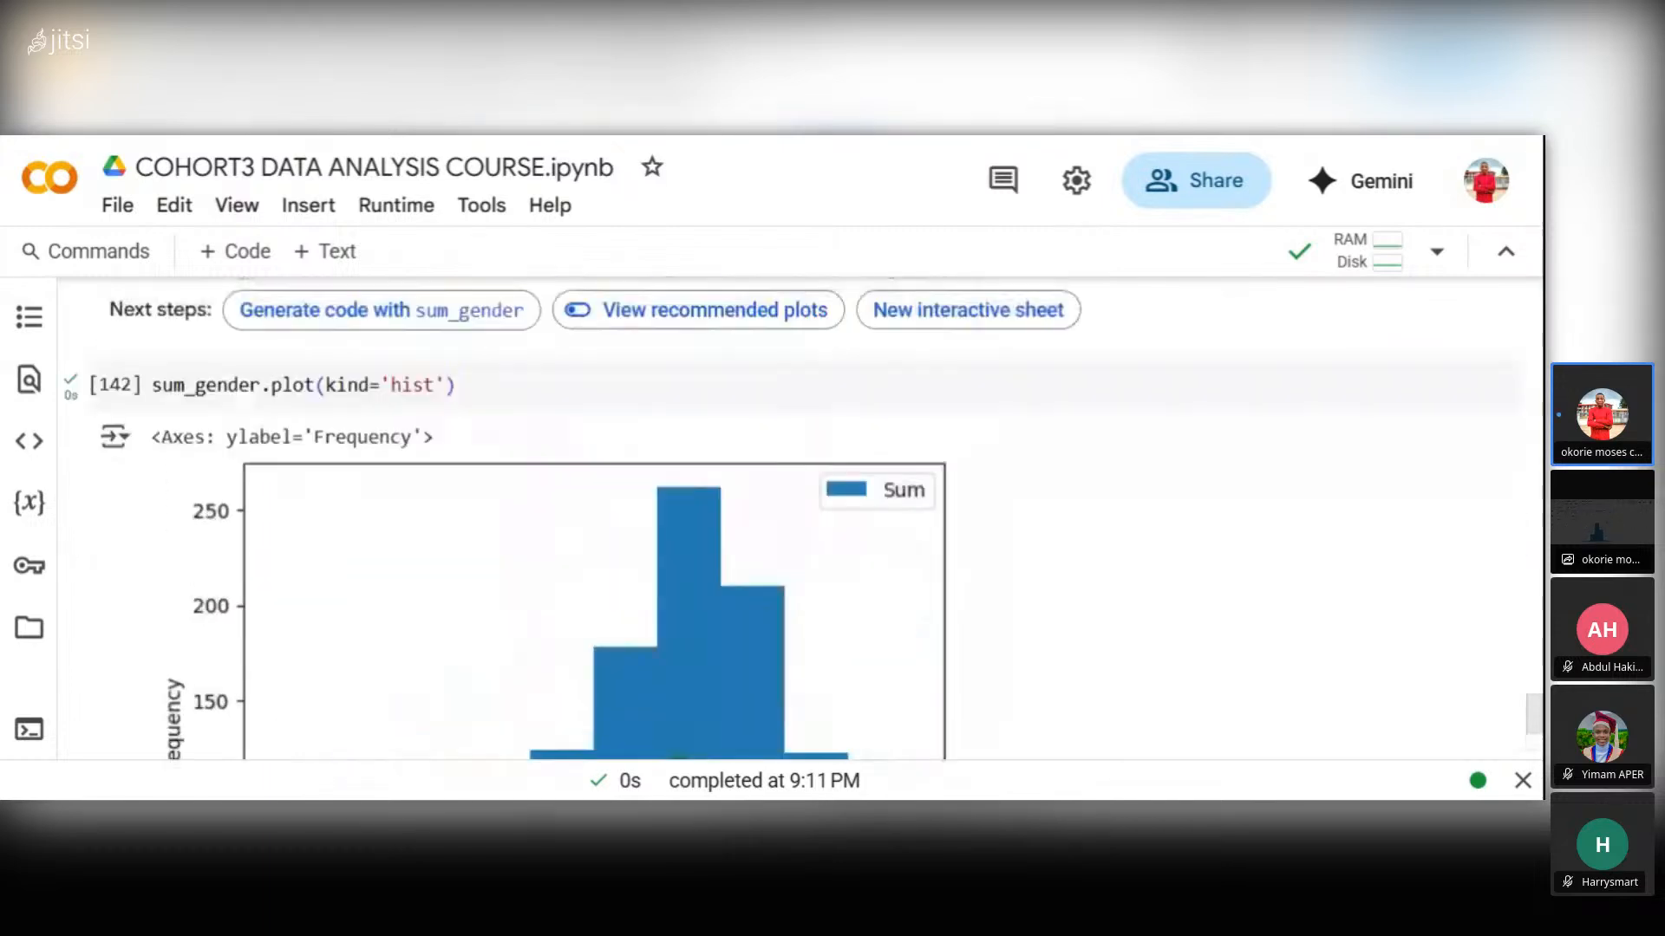
pyautogui.scroll(5, 780, 520)
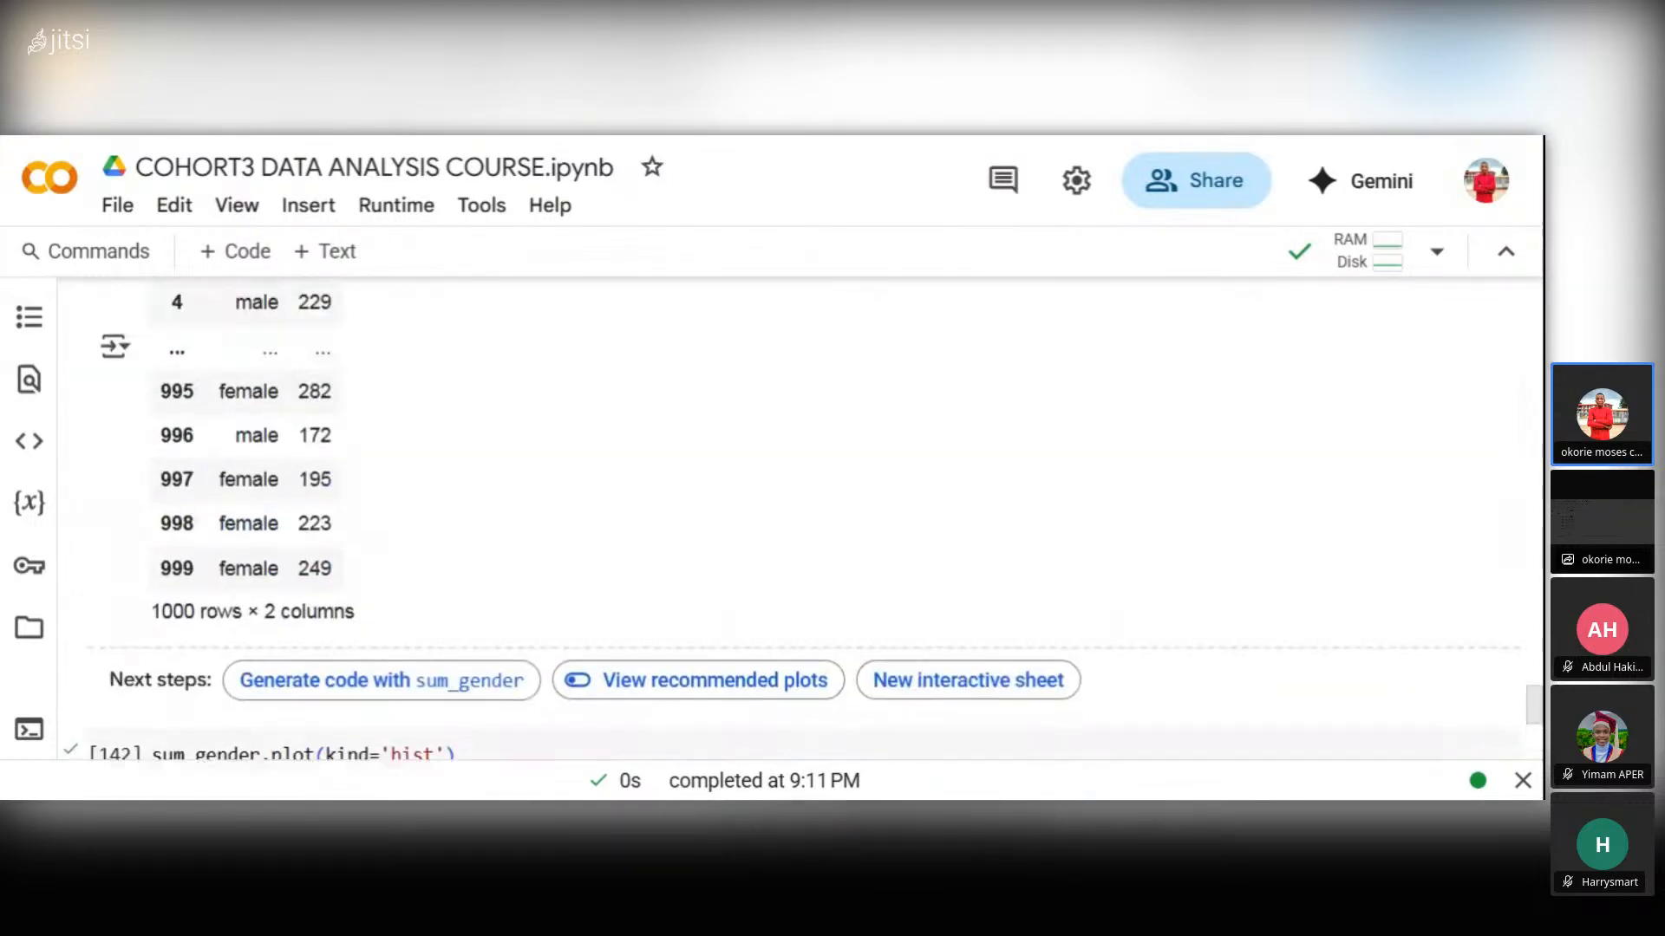
pyautogui.scroll(3, 492, 418)
pyautogui.scroll(-1, 492, 419)
pyautogui.scroll(-10, 493, 419)
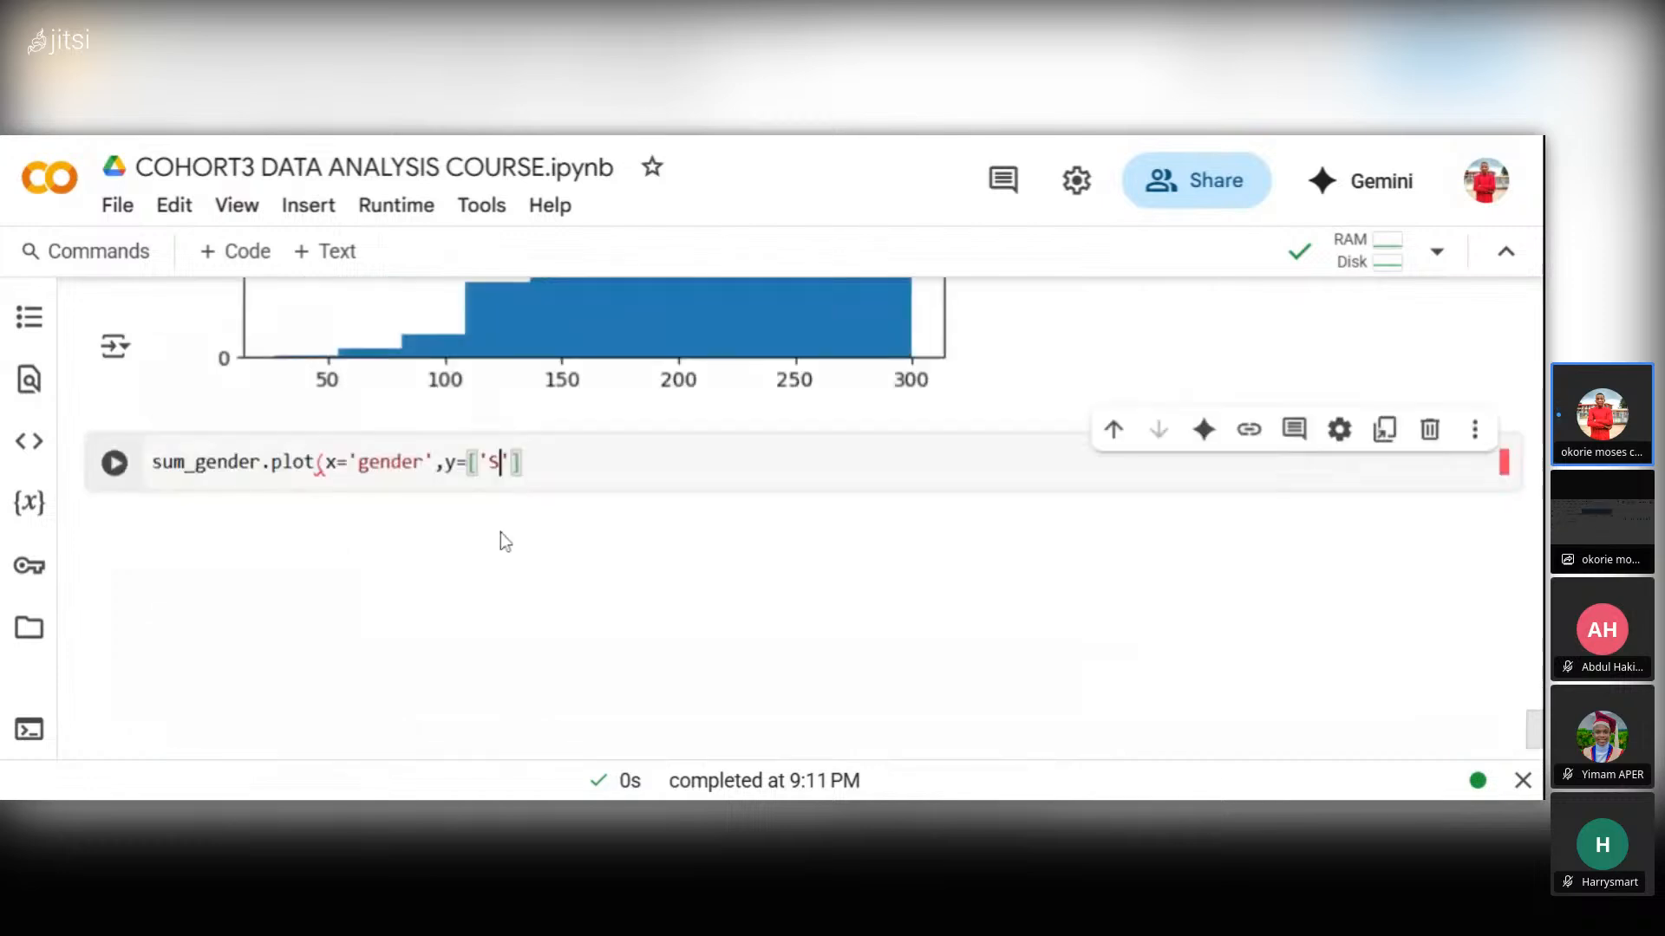
pyautogui.scroll(1, 501, 532)
pyautogui.write('um')
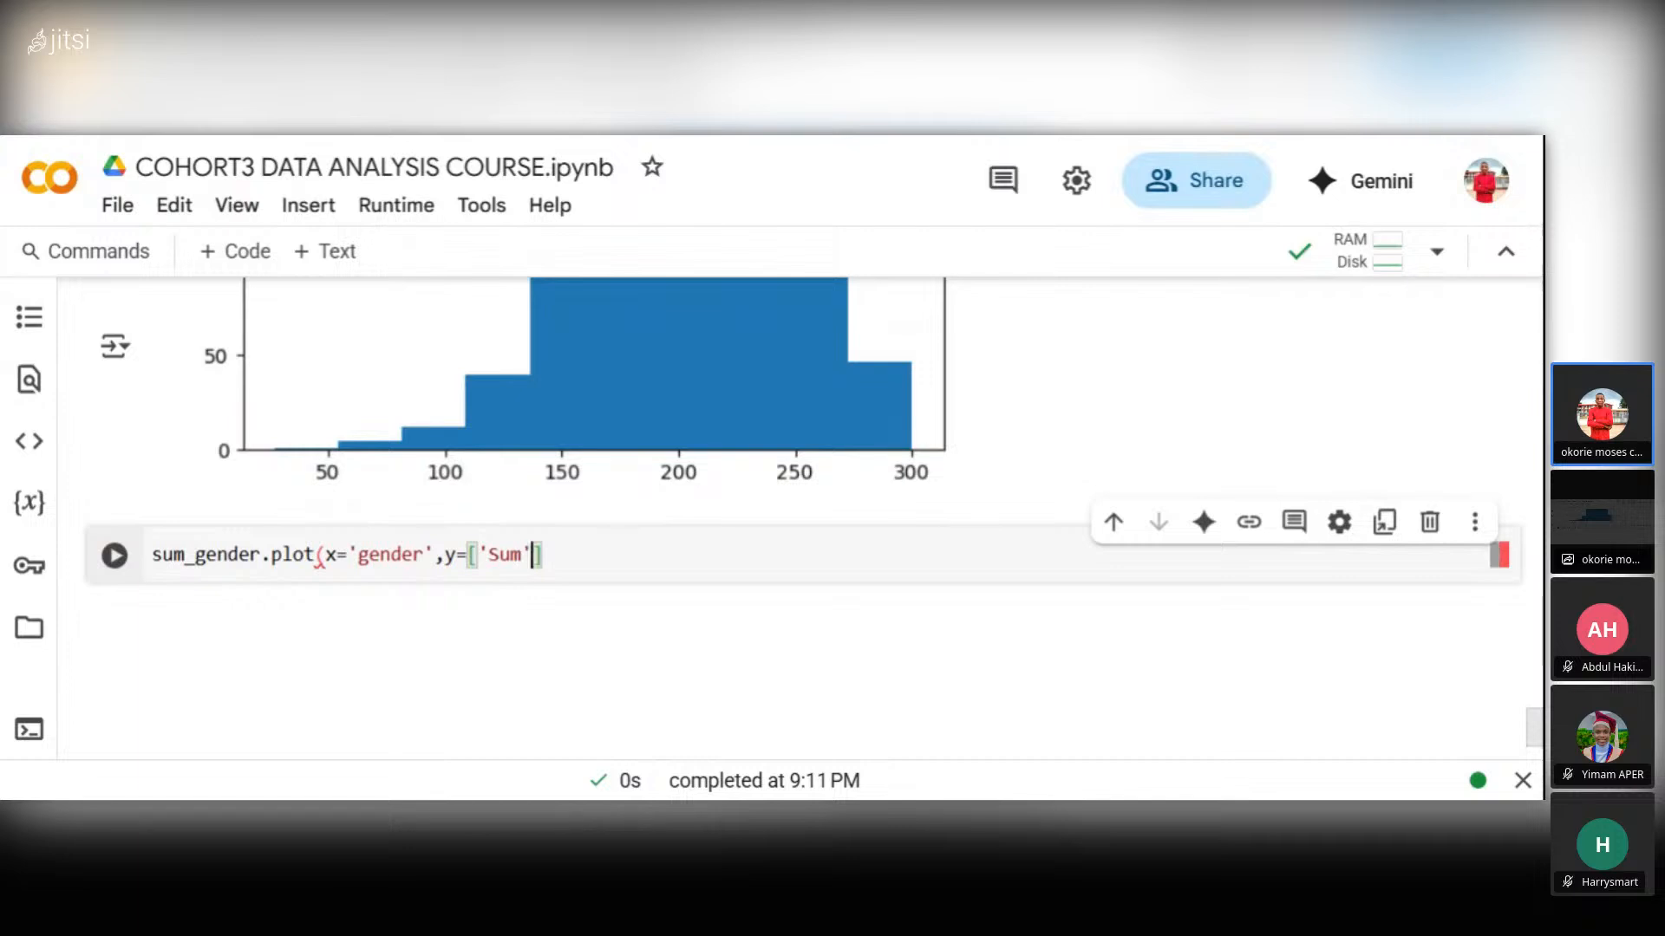
pyautogui.write('],')
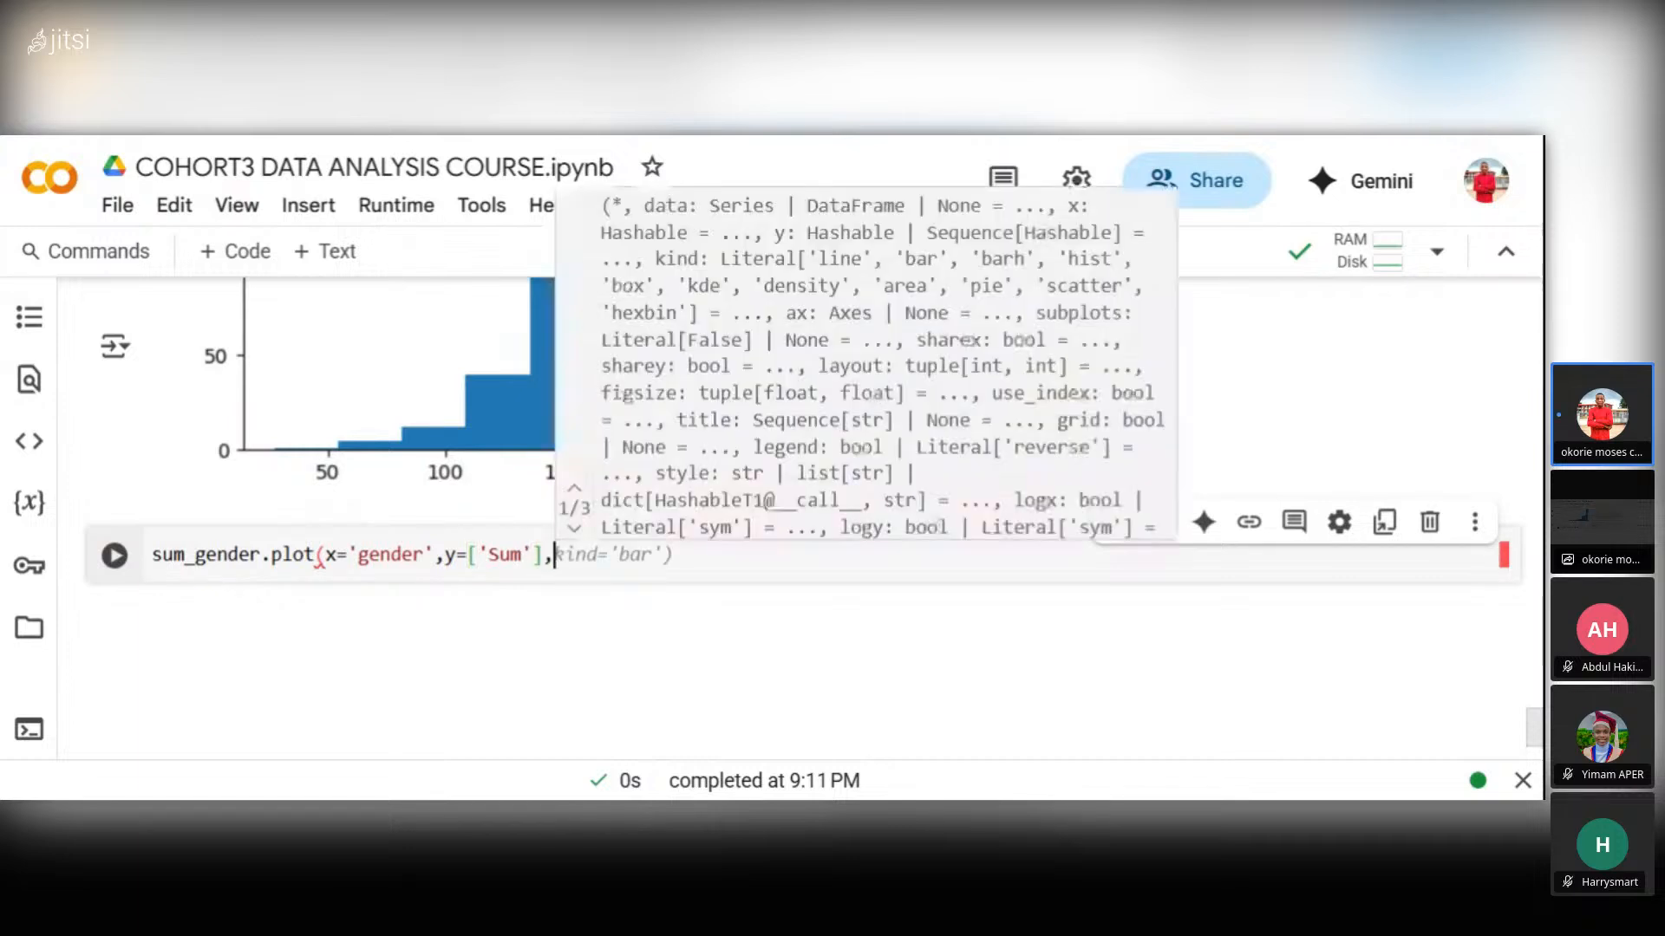
# - Add kind='line' to the sum_gender.plot call after the y argument
pyautogui.write(' li')
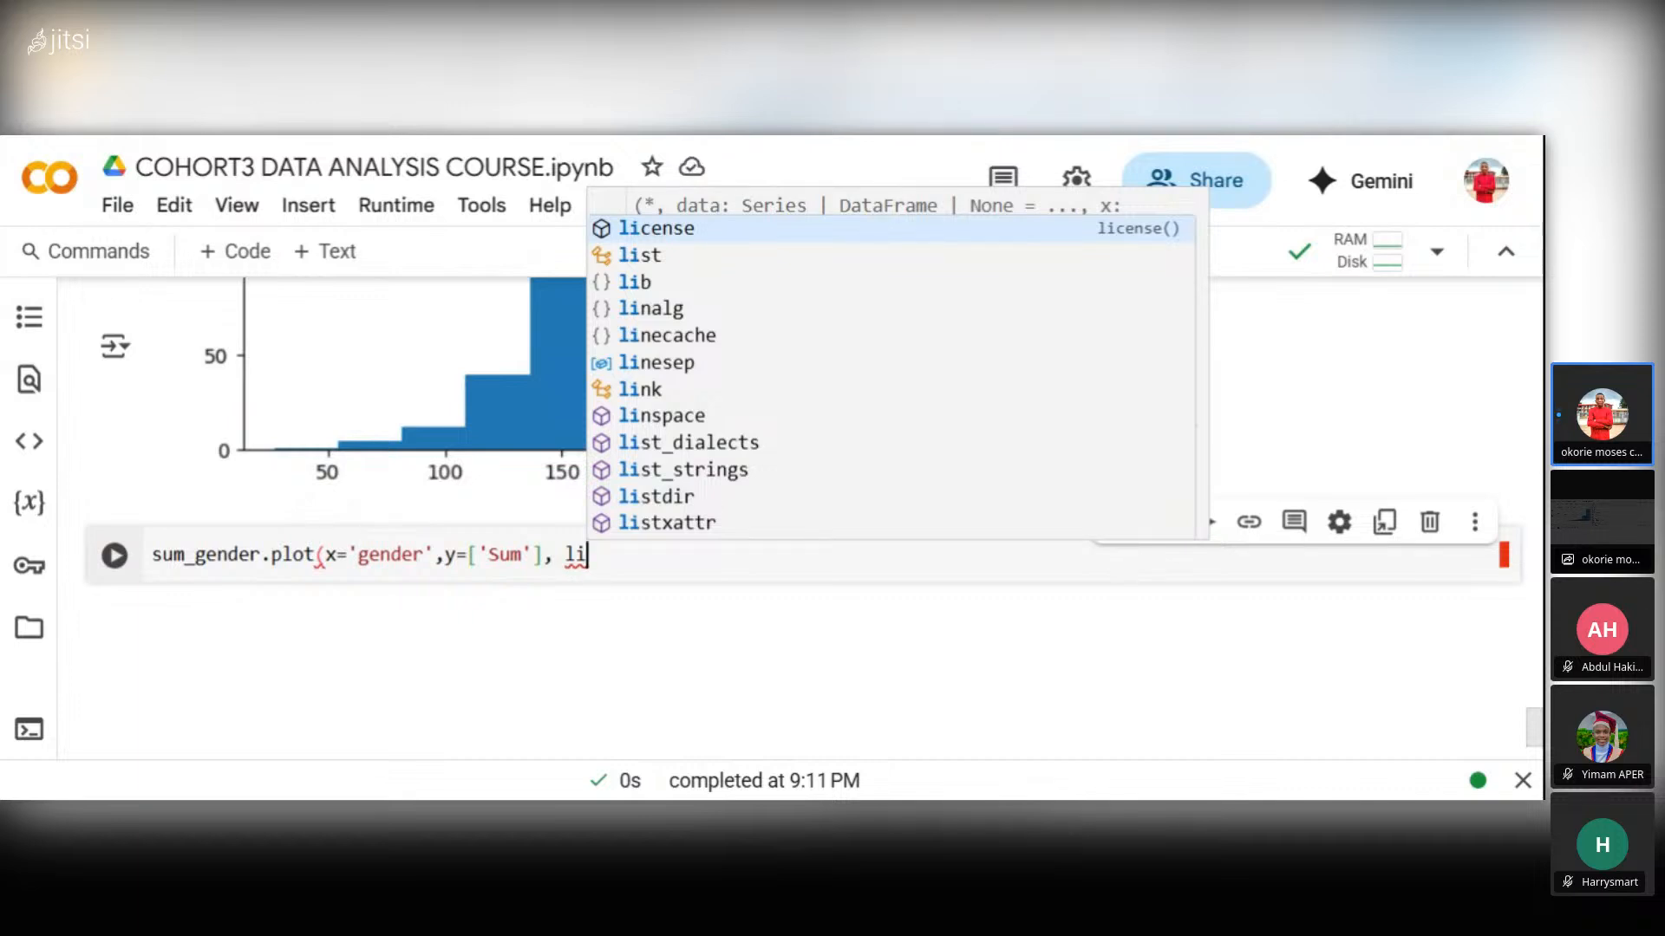
pyautogui.press('BackSpace')
pyautogui.press('BackSpace')
pyautogui.write('ki')
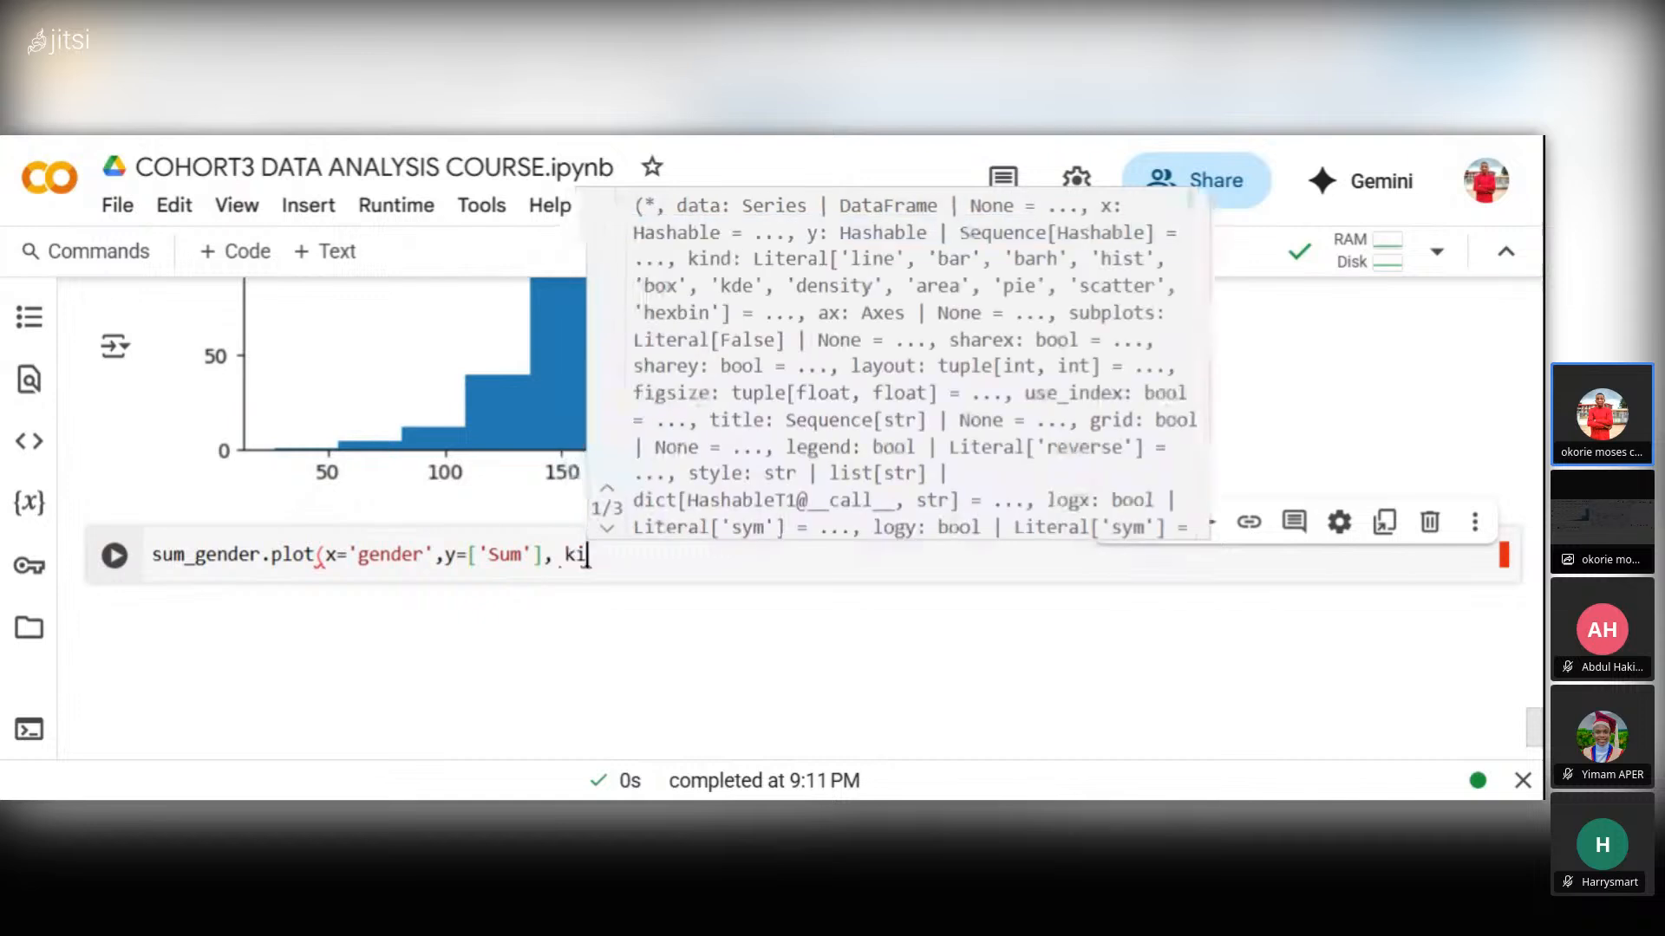
pyautogui.write('nd')
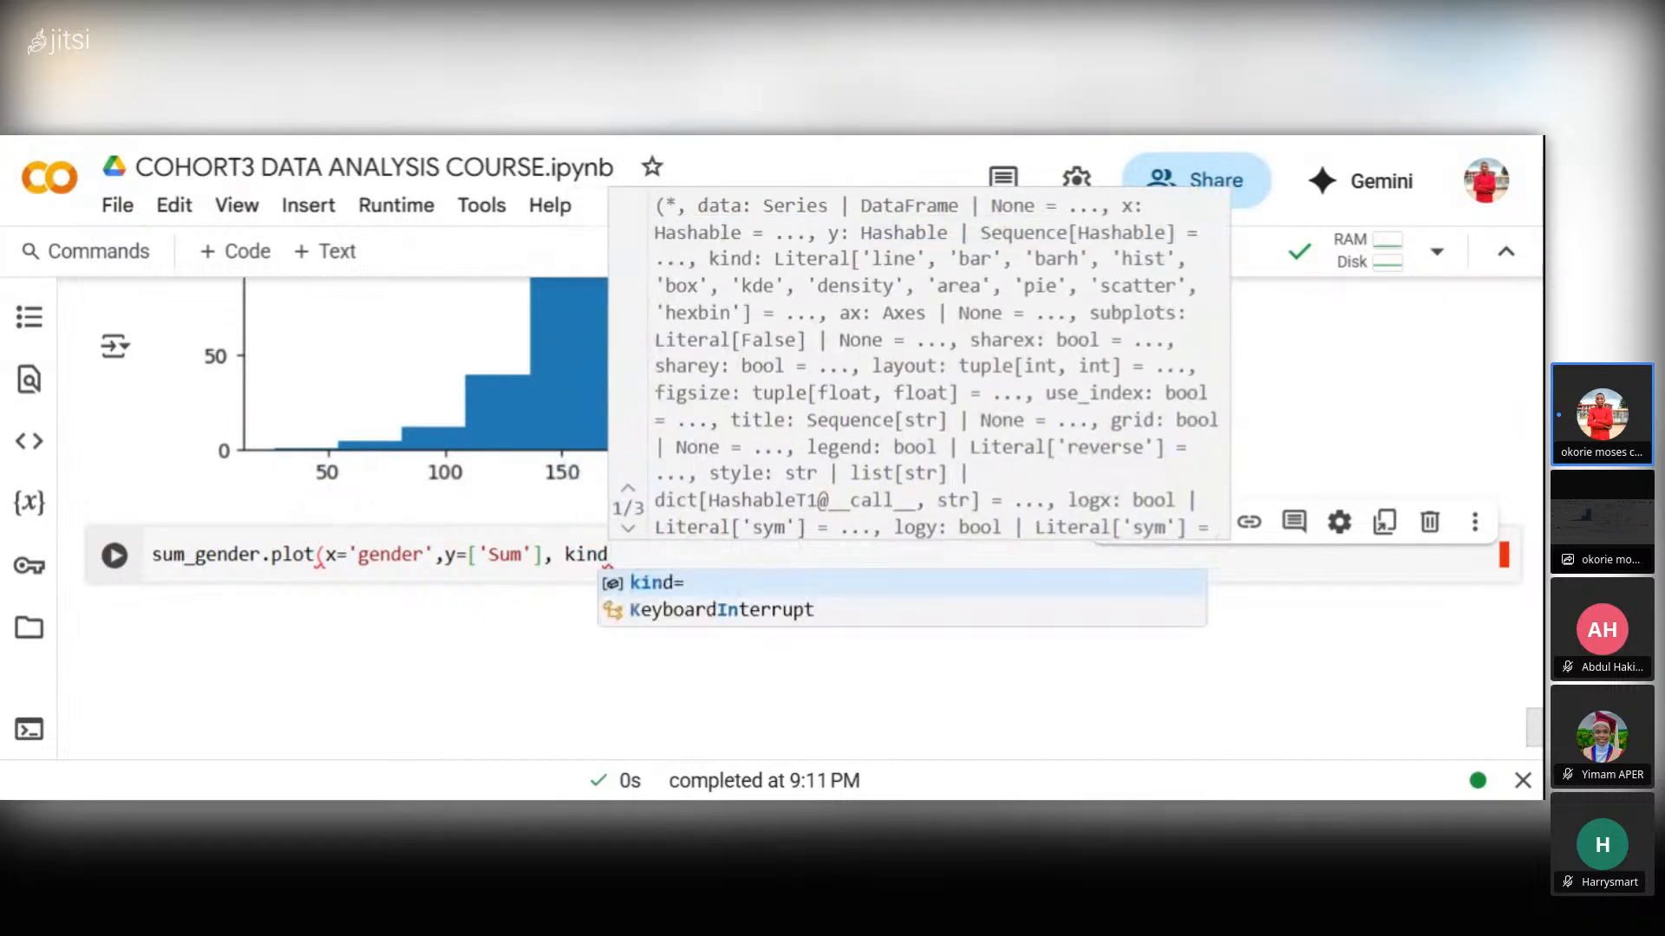
pyautogui.write("='")
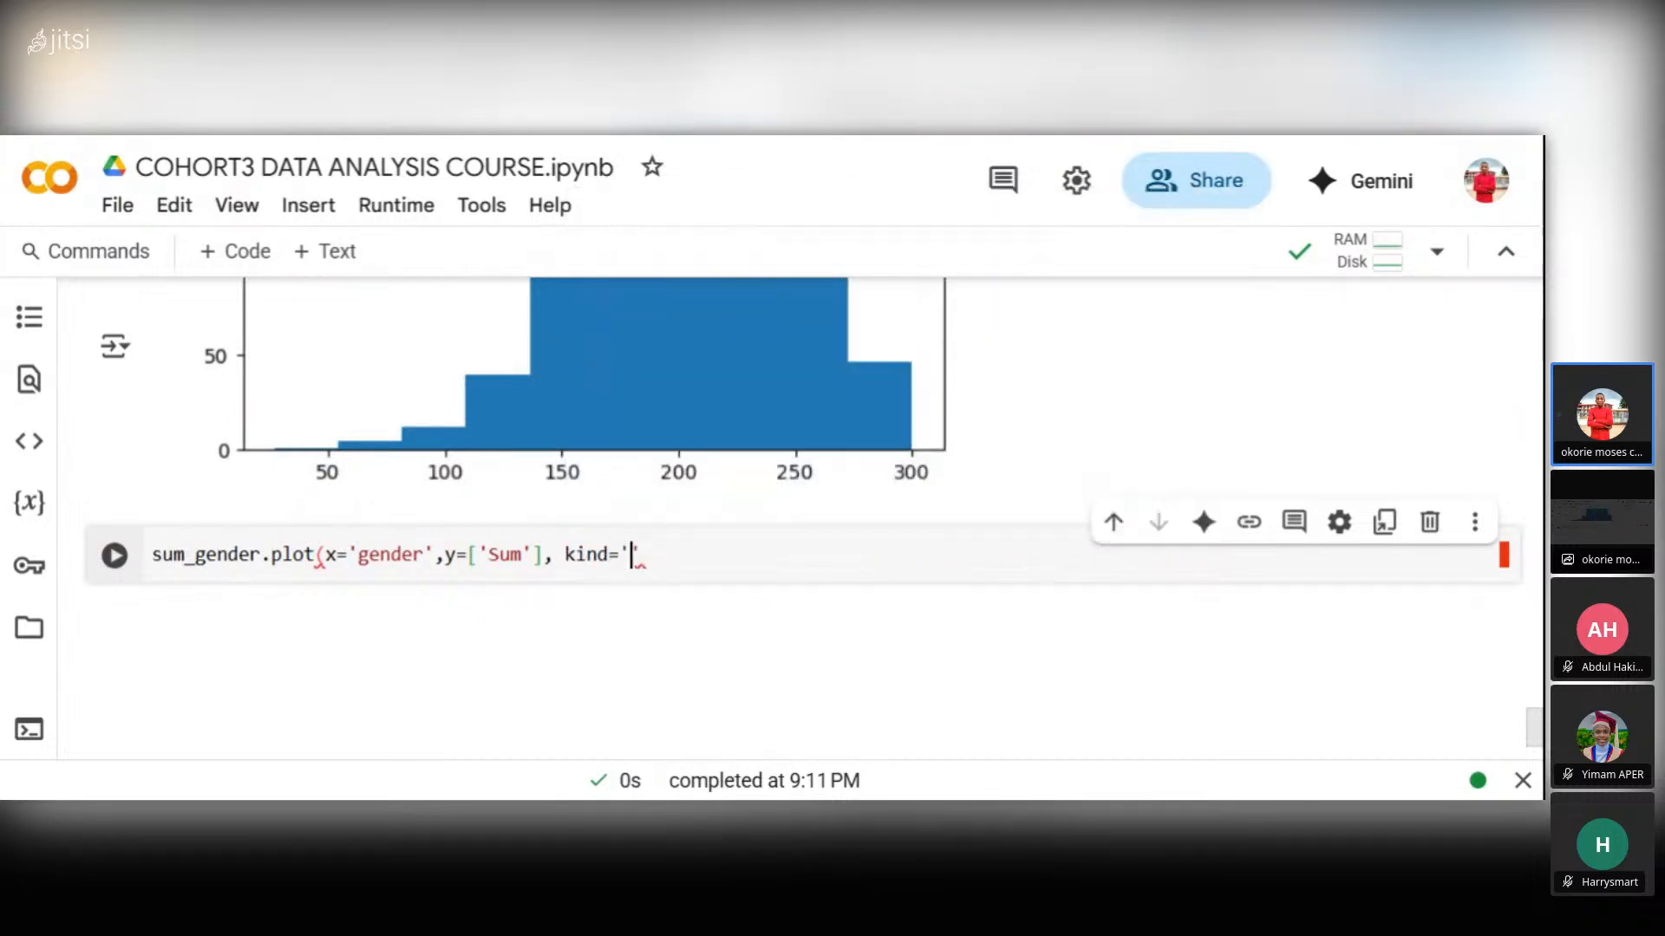
pyautogui.write('lin')
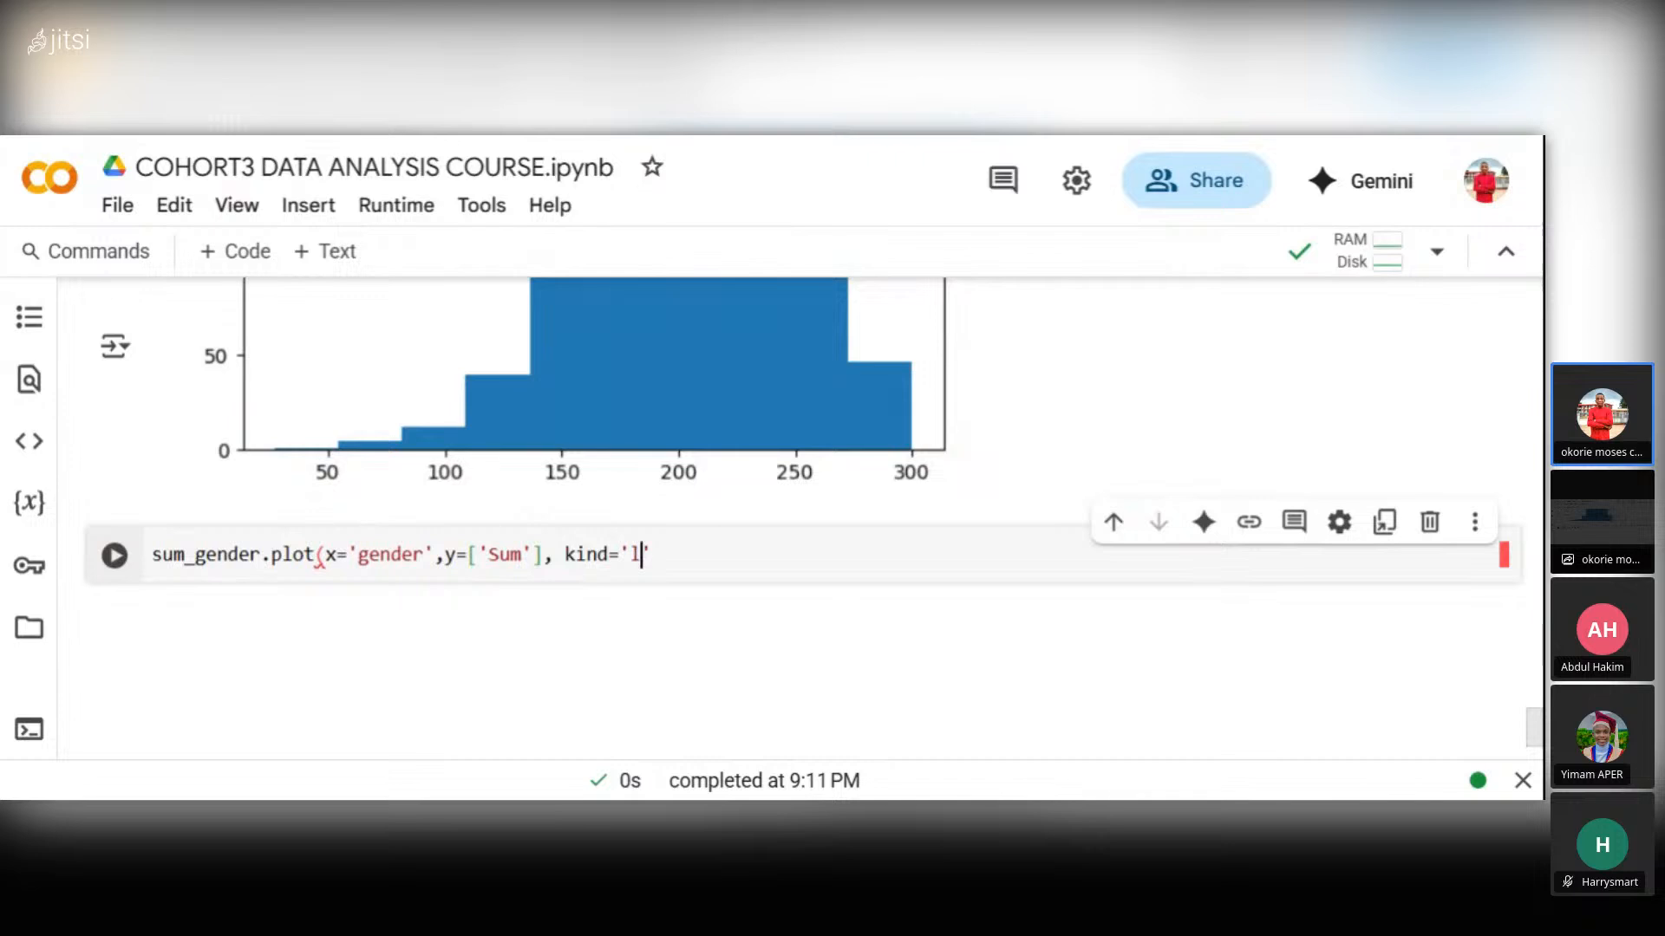
pyautogui.write("e'")
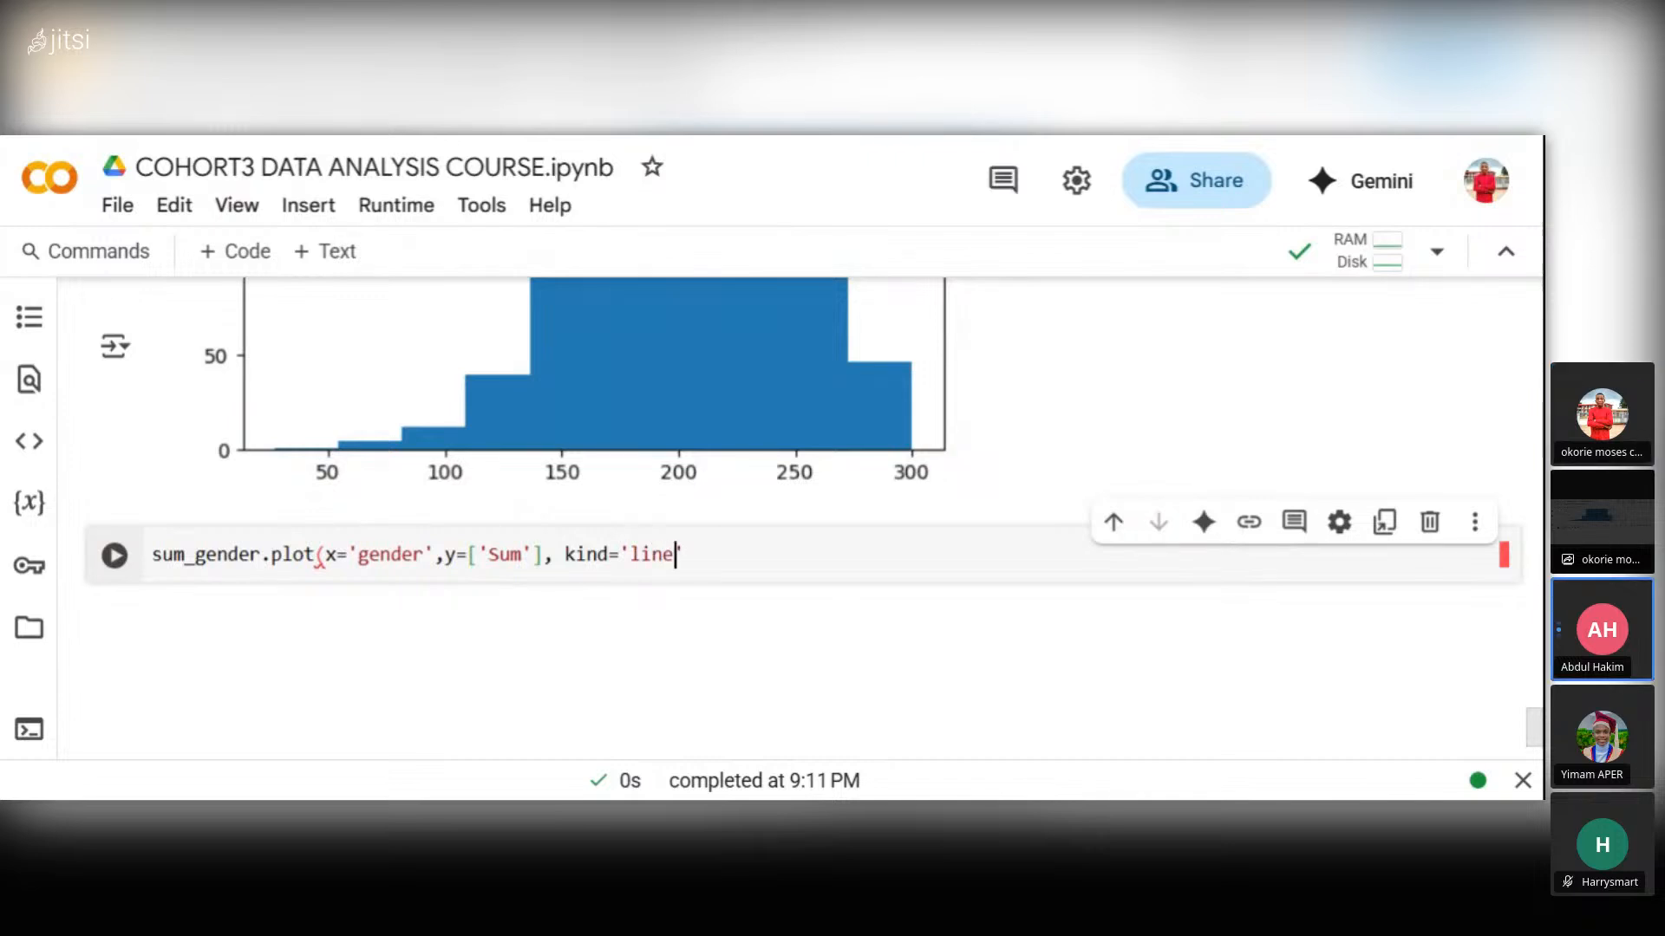
# - Add figsize=(4,4) as the last argument of the sum_gender line plot call and close its parentheses
pyautogui.write(', fi')
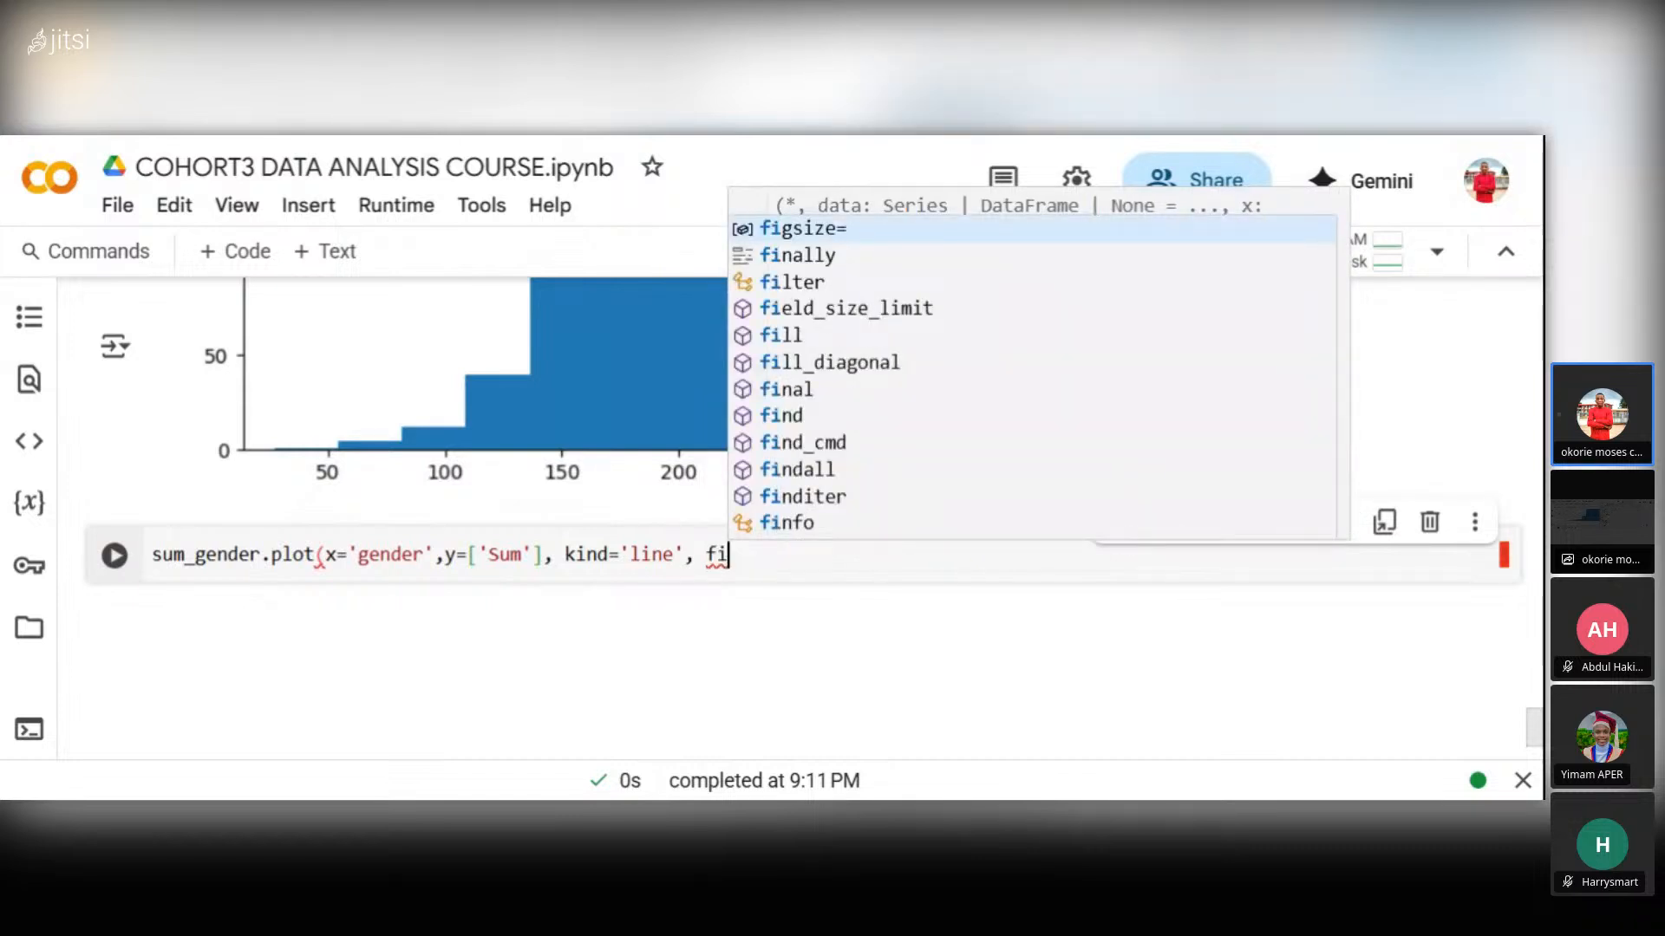
pyautogui.write('g')
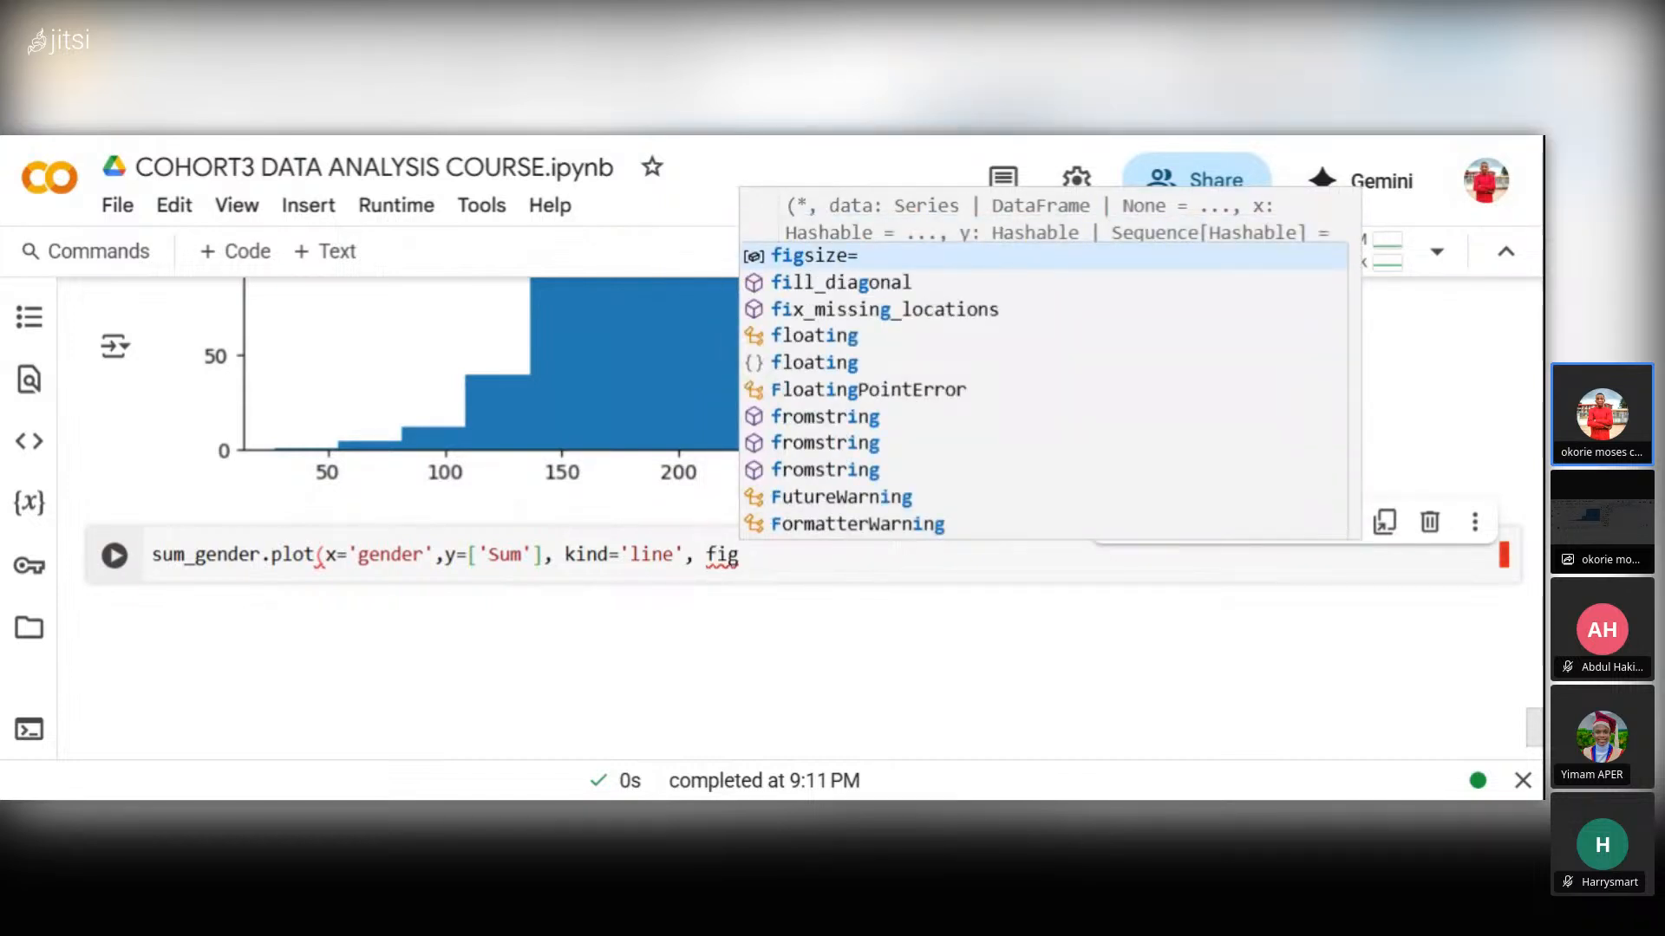
pyautogui.write('si')
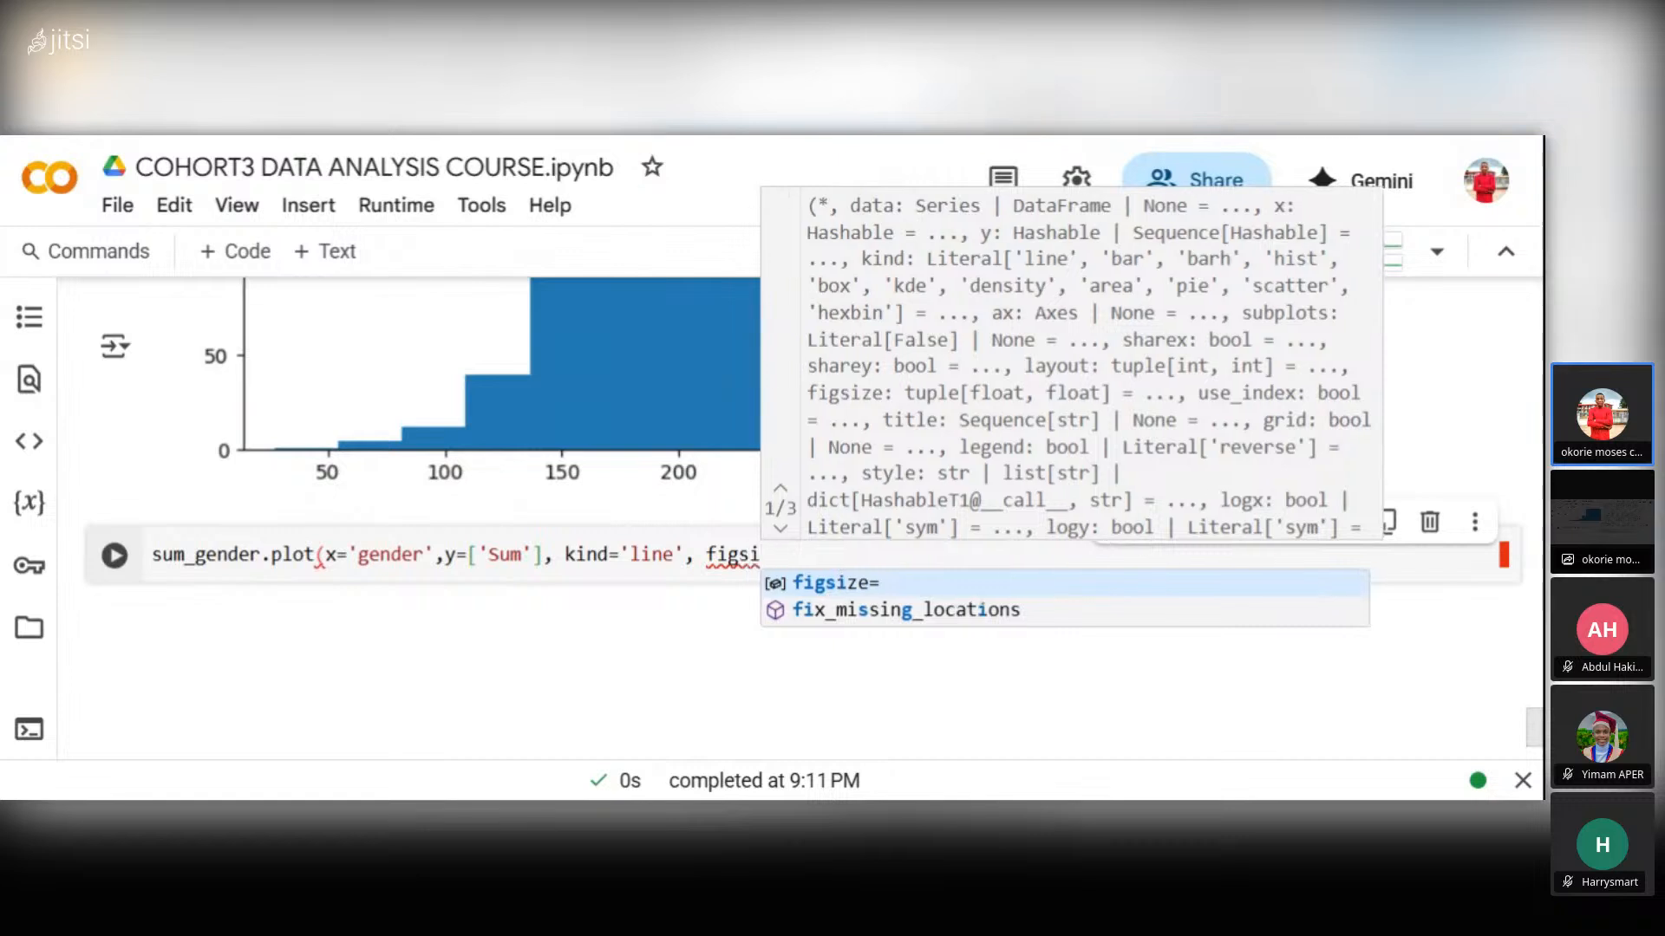
pyautogui.press('Tab')
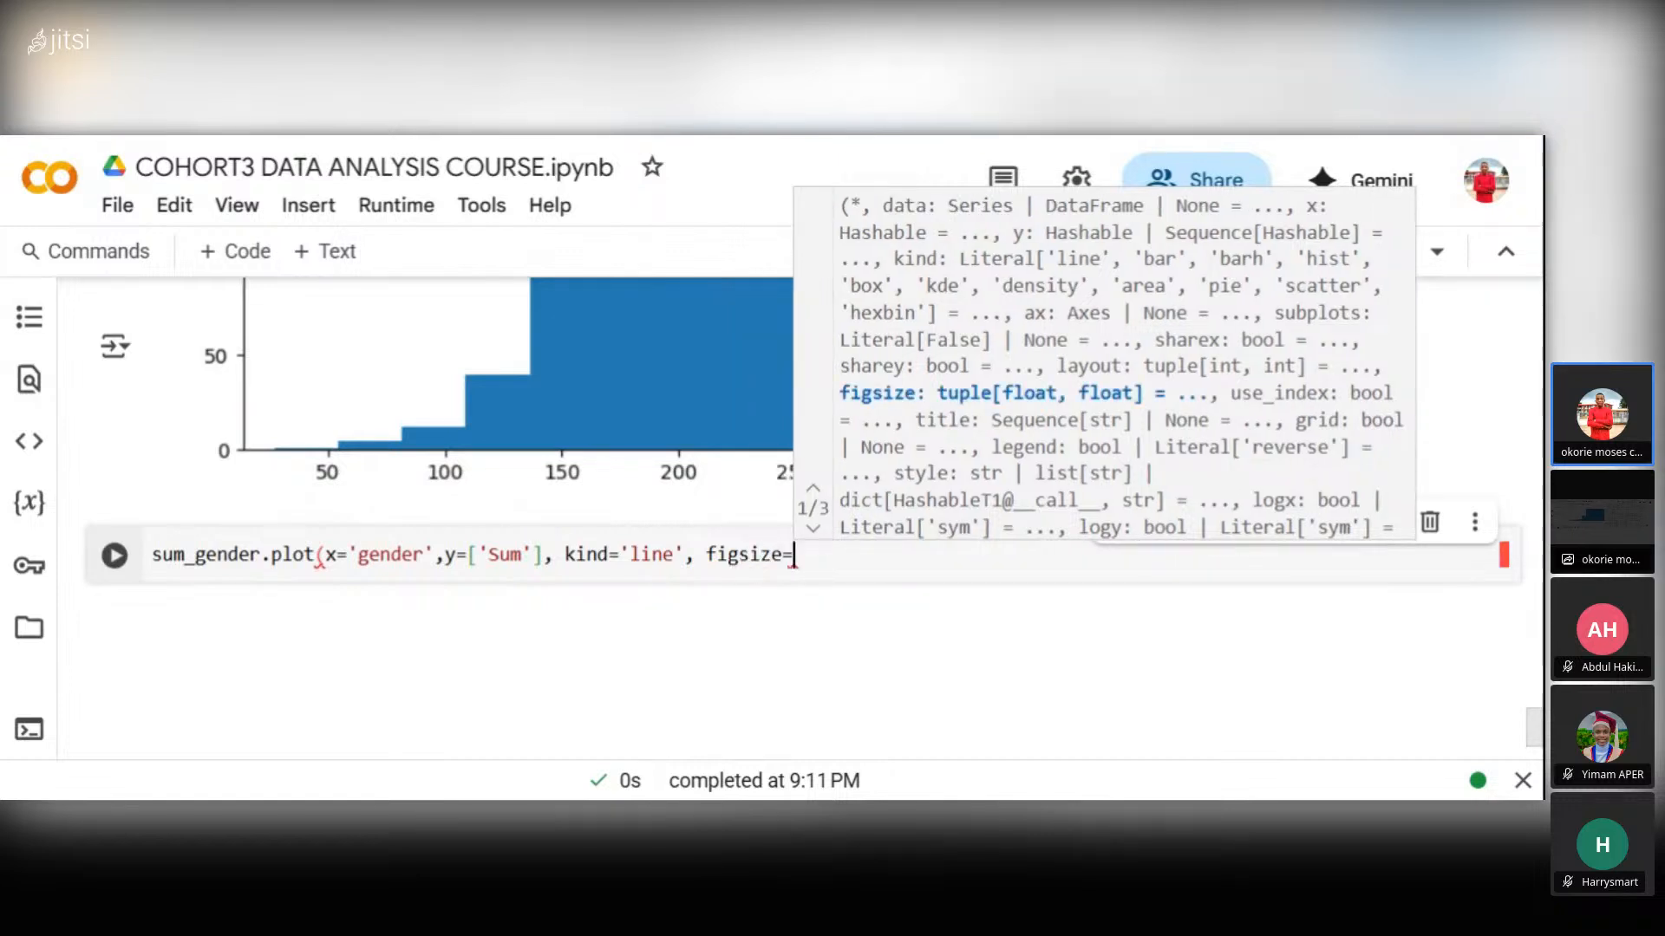
pyautogui.write('(4')
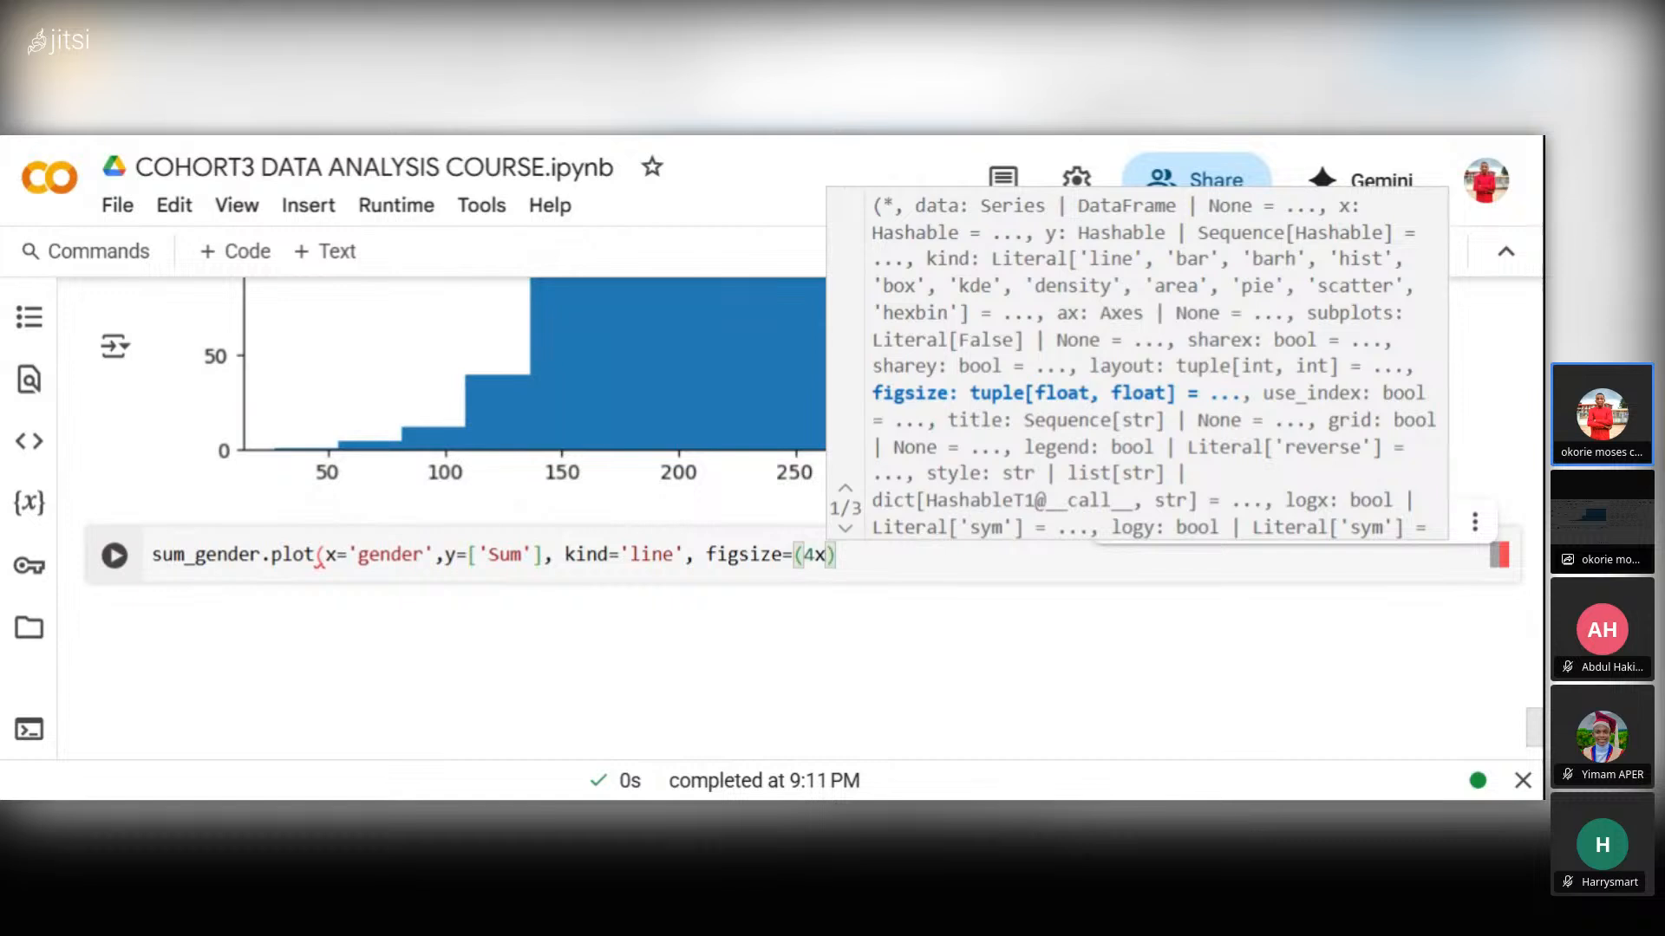
pyautogui.write(',4')
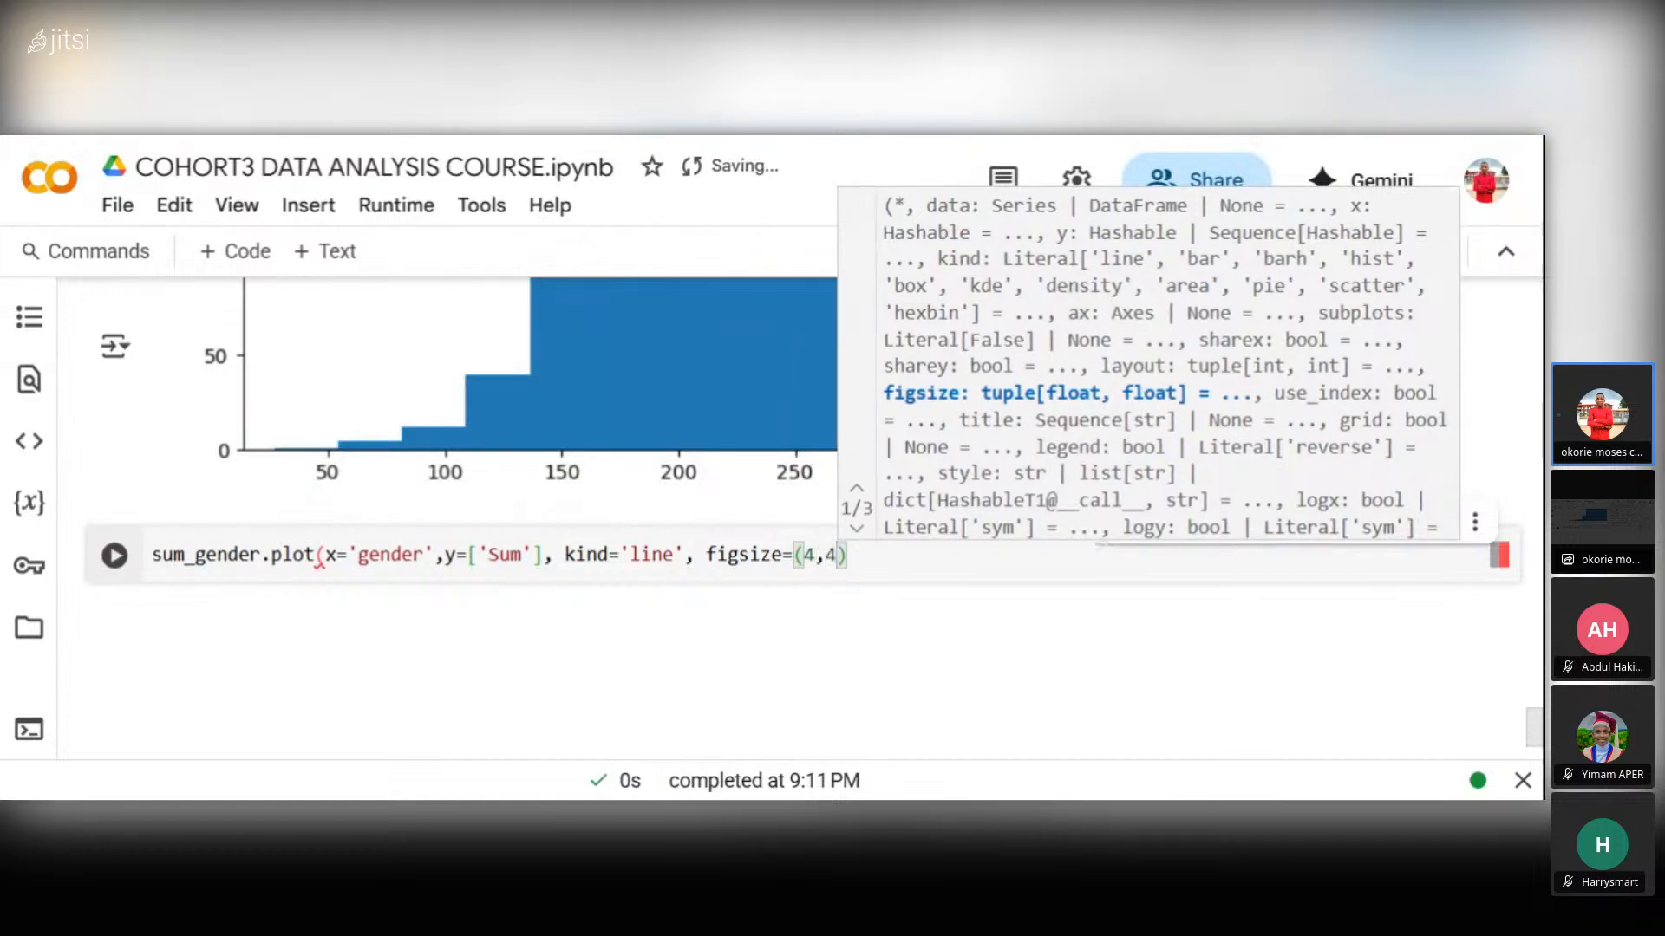
pyautogui.write(')')
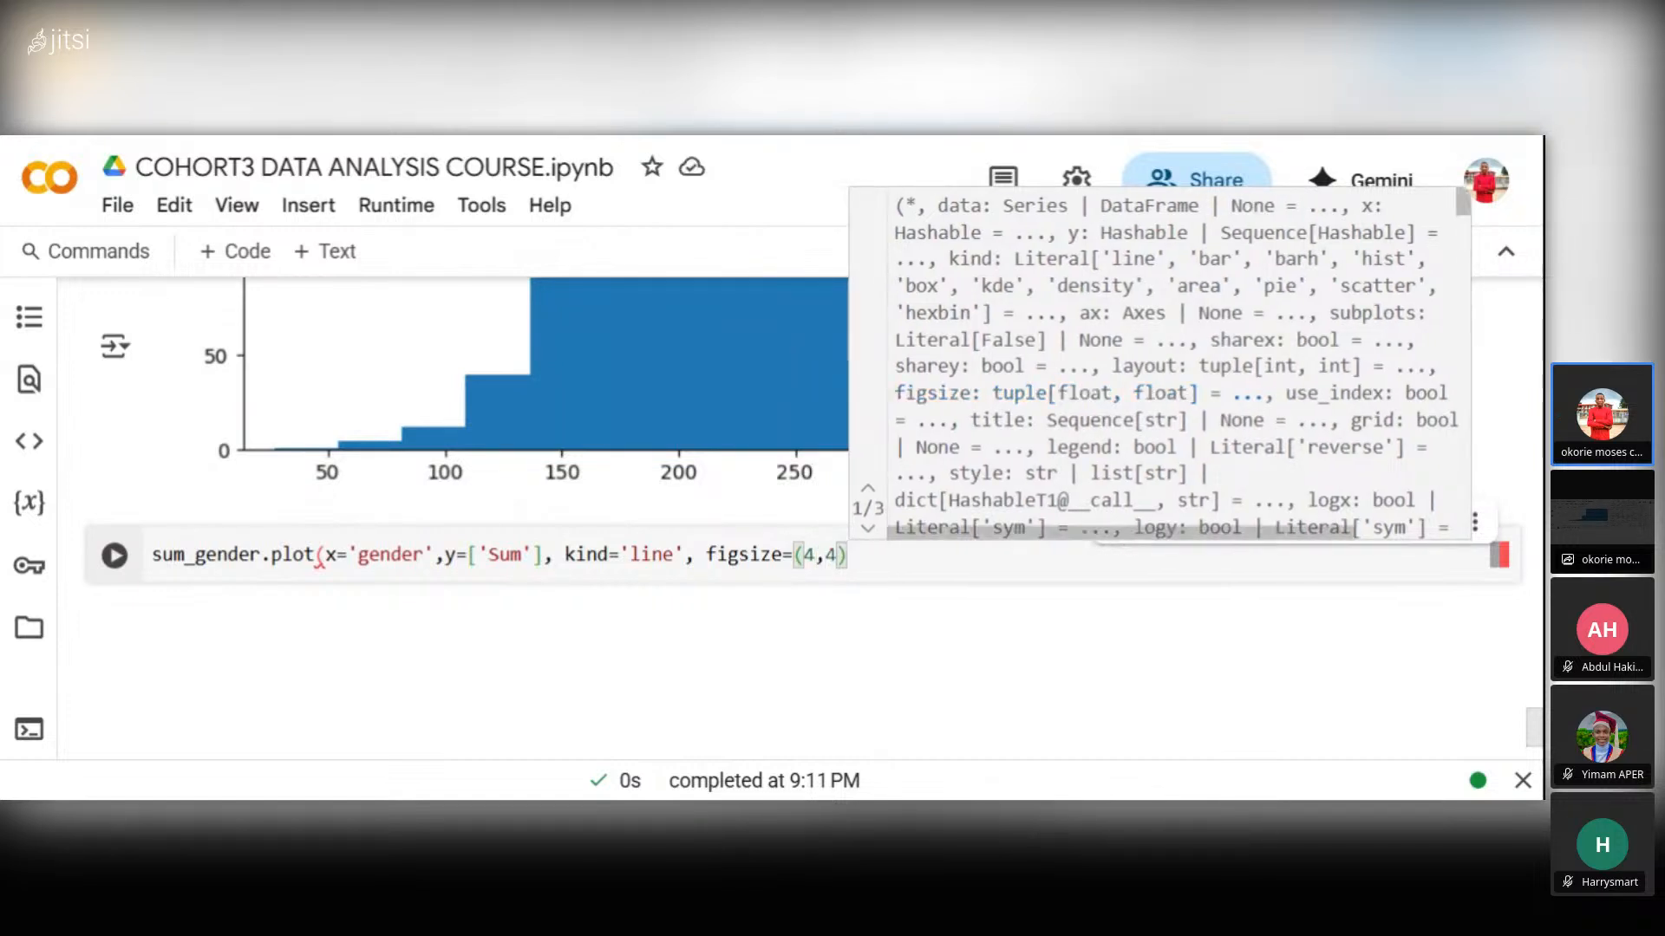
pyautogui.write('0')
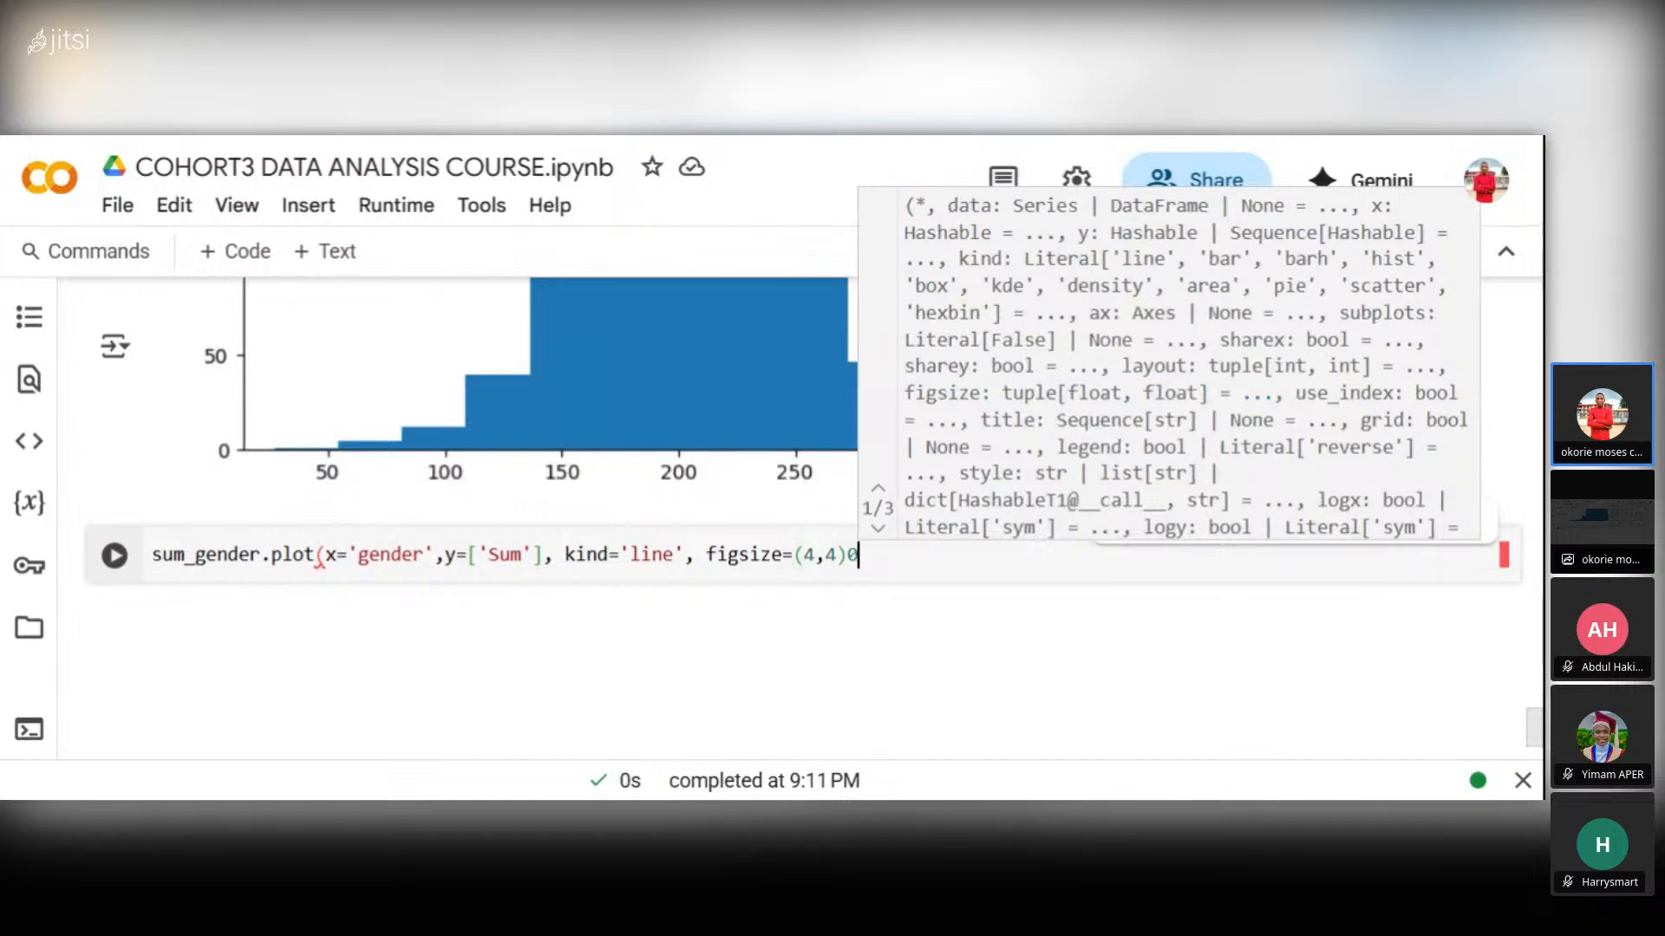
pyautogui.press('BackSpace')
pyautogui.write(']')
pyautogui.press('BackSpace')
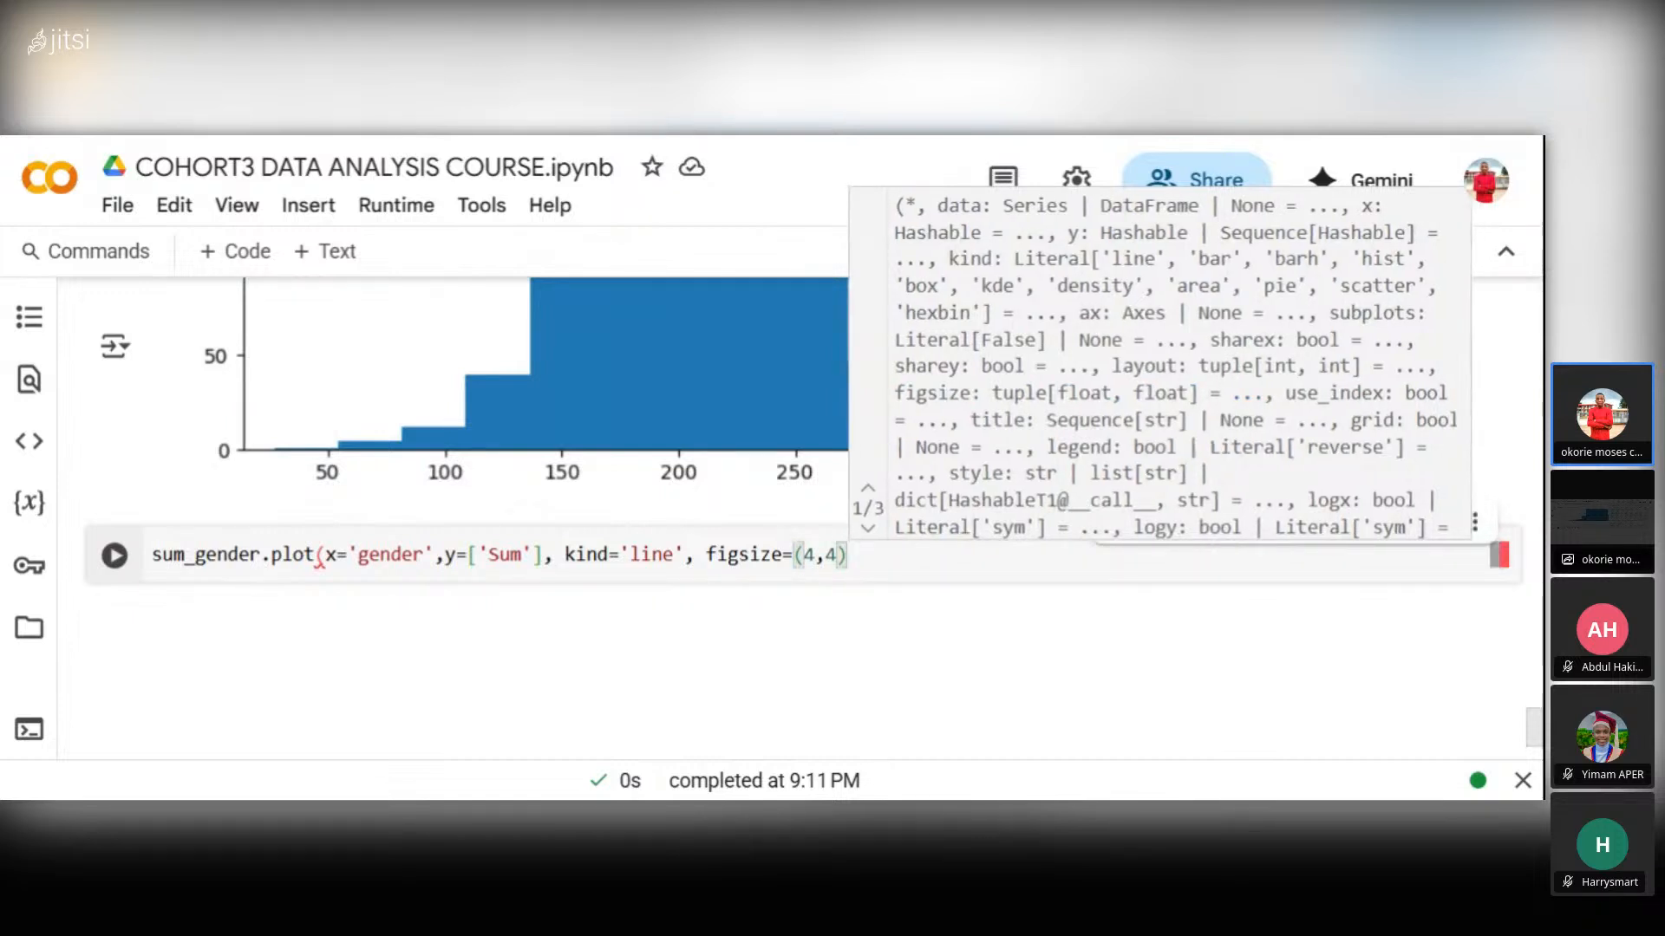
pyautogui.write('0')
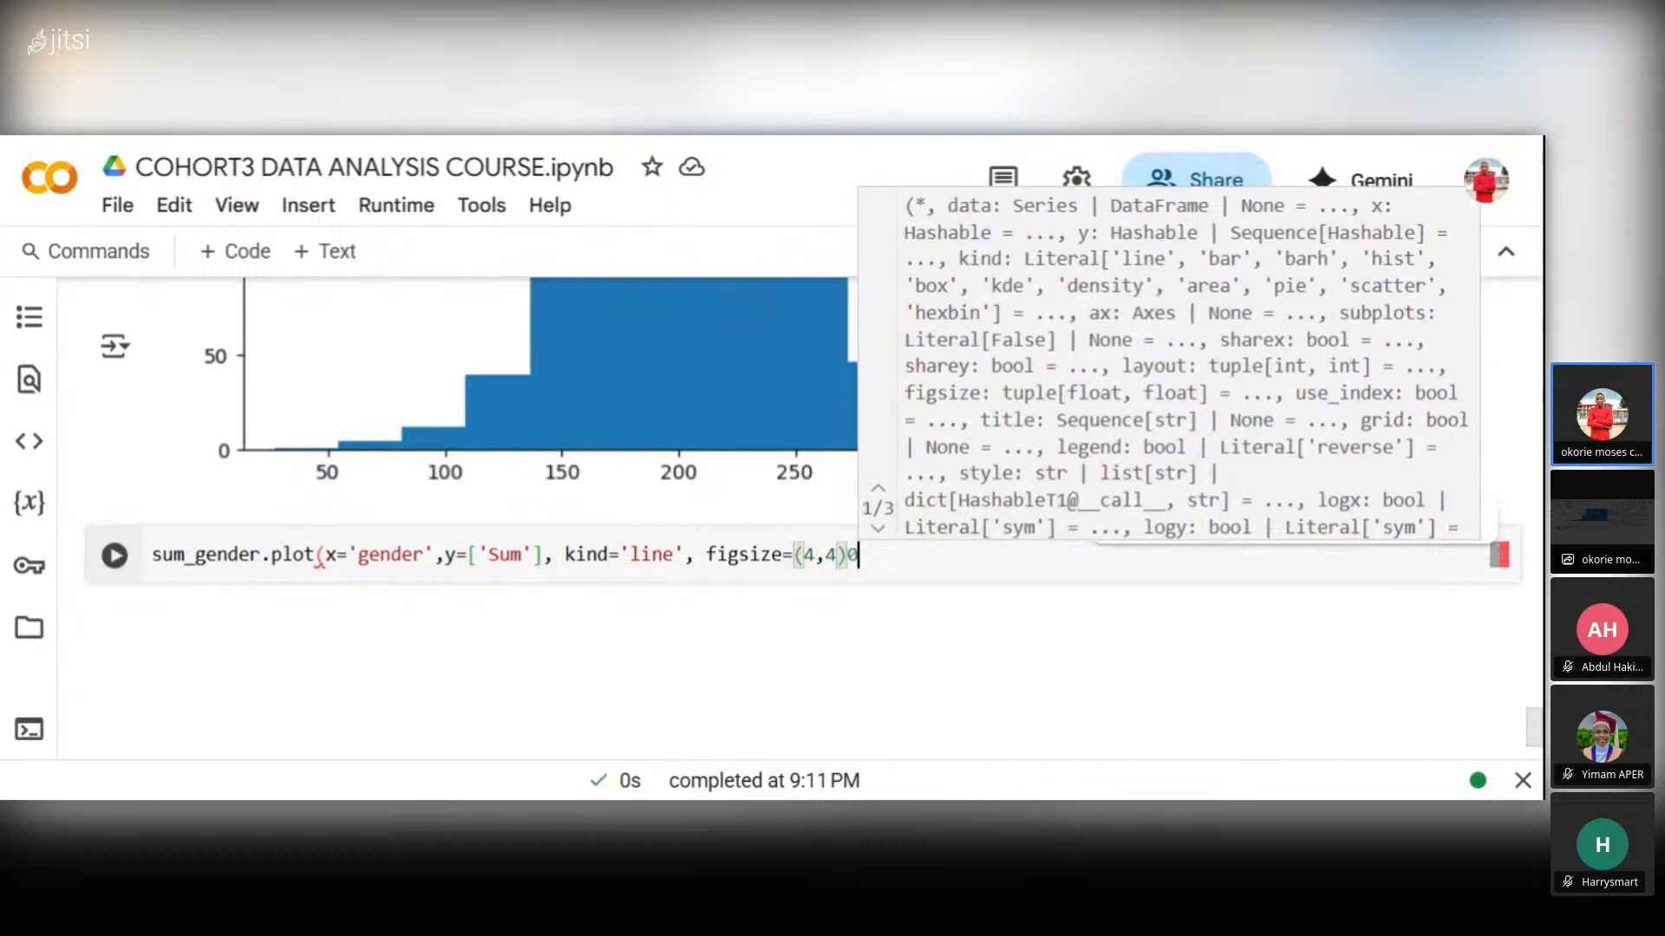
pyautogui.press('BackSpace')
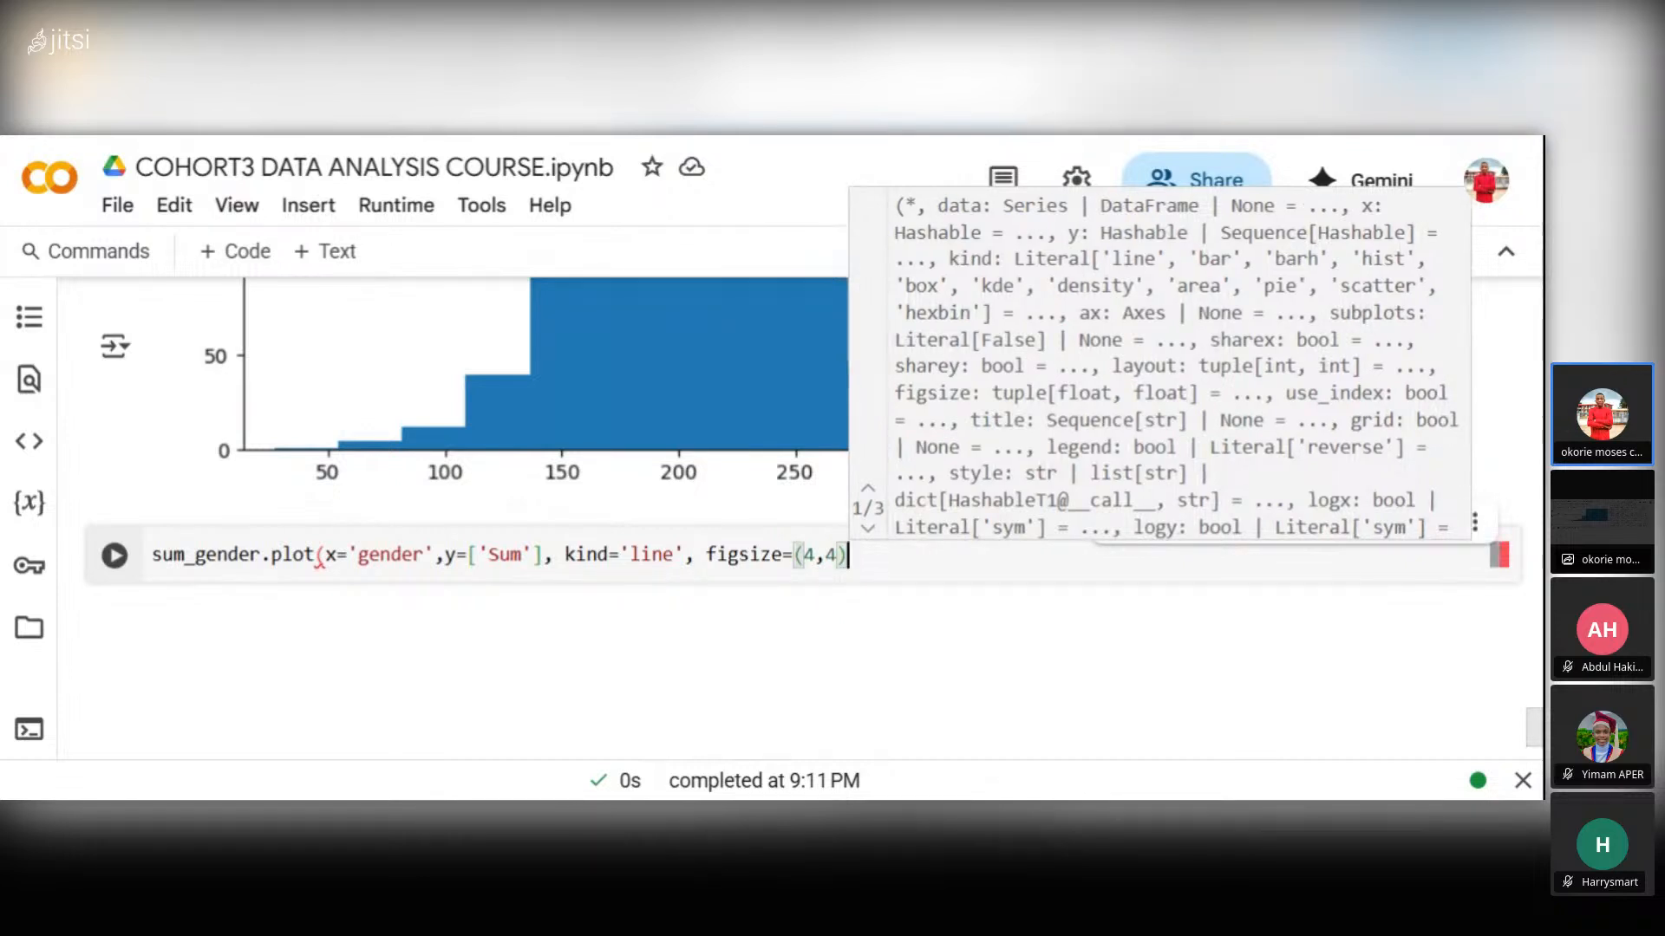
pyautogui.write(')')
# - Add plt.show on a new line below the sum_gender line plot call and run the cell
pyautogui.press('Return')
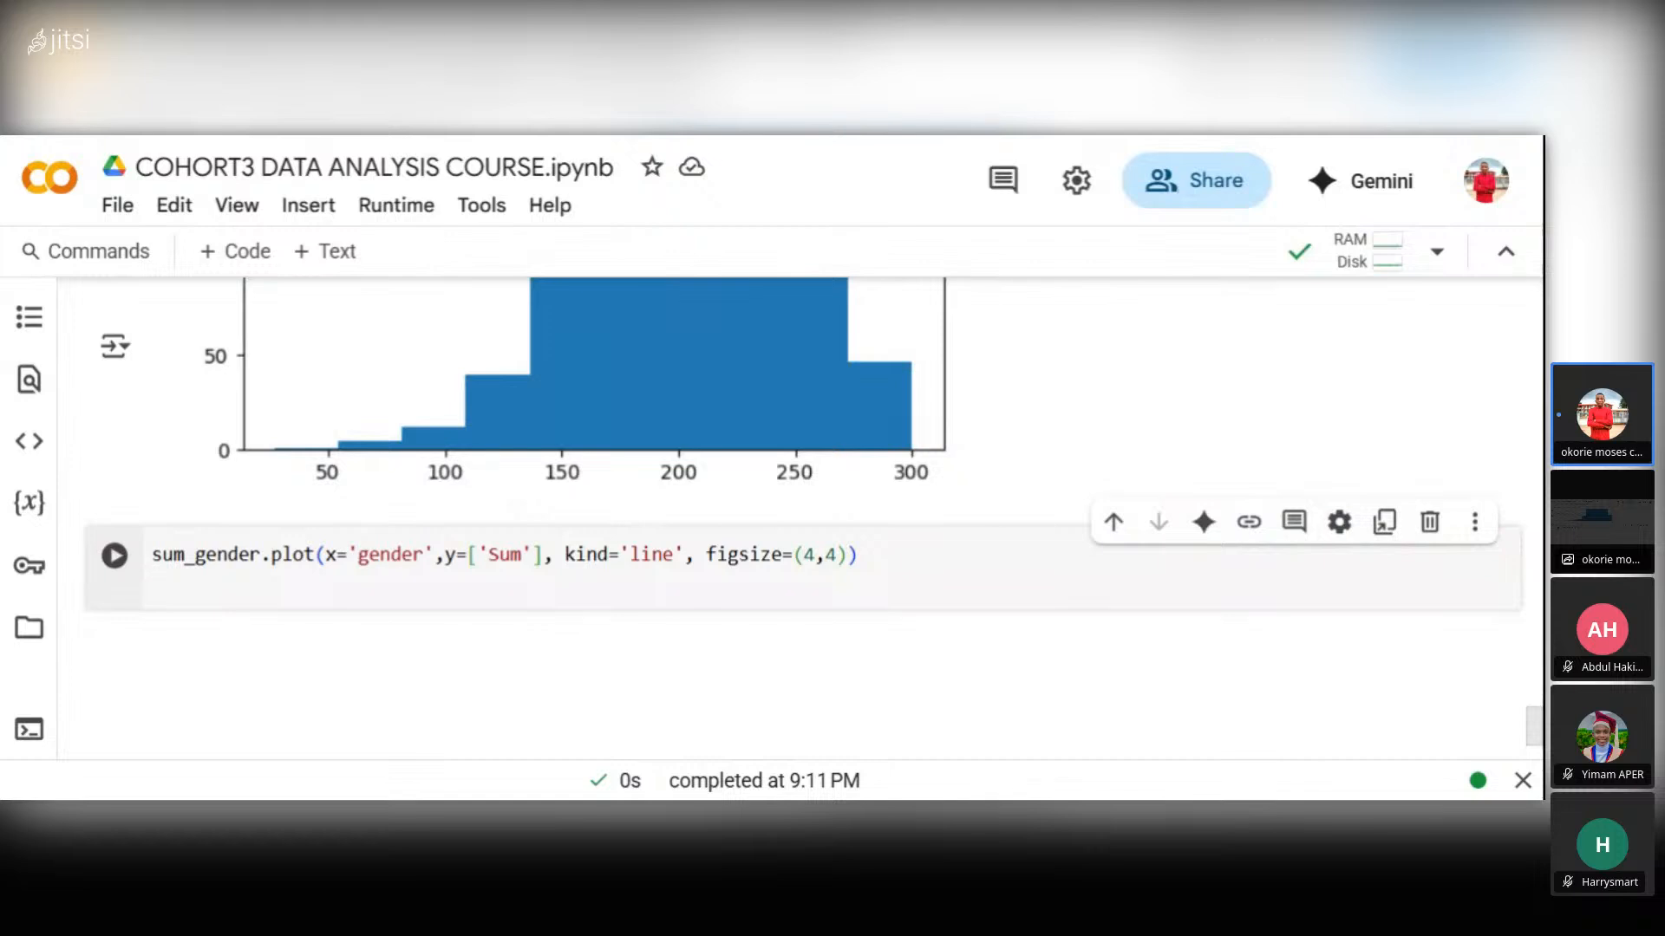
pyautogui.write('plit')
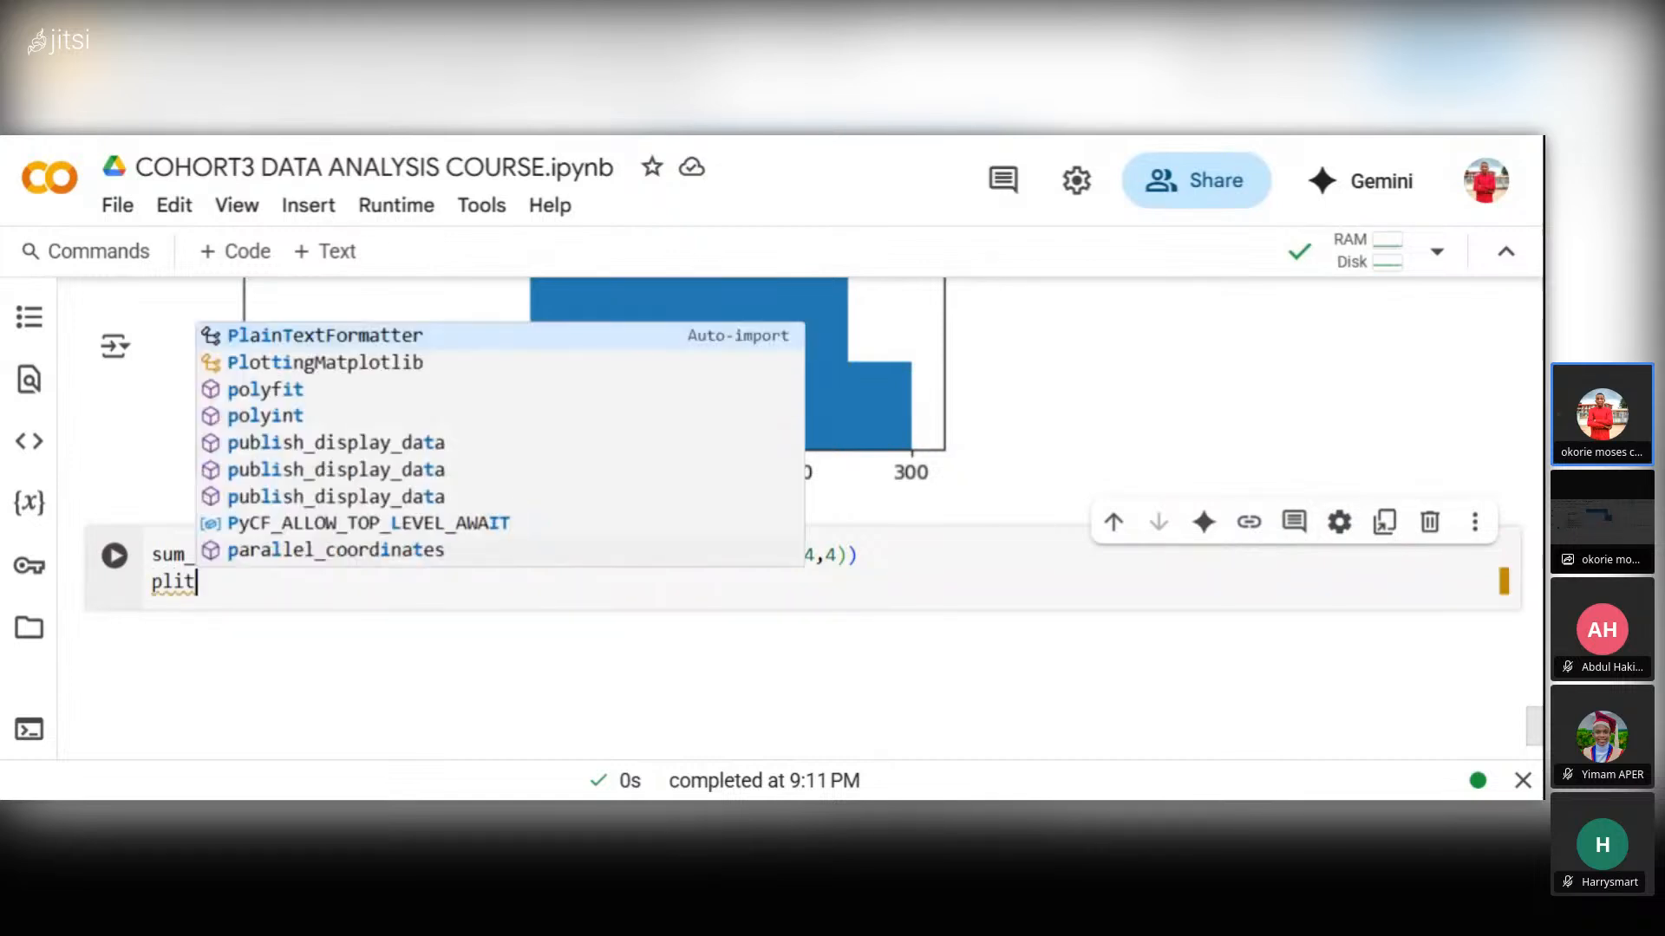
pyautogui.press('BackSpace')
pyautogui.press('BackSpace')
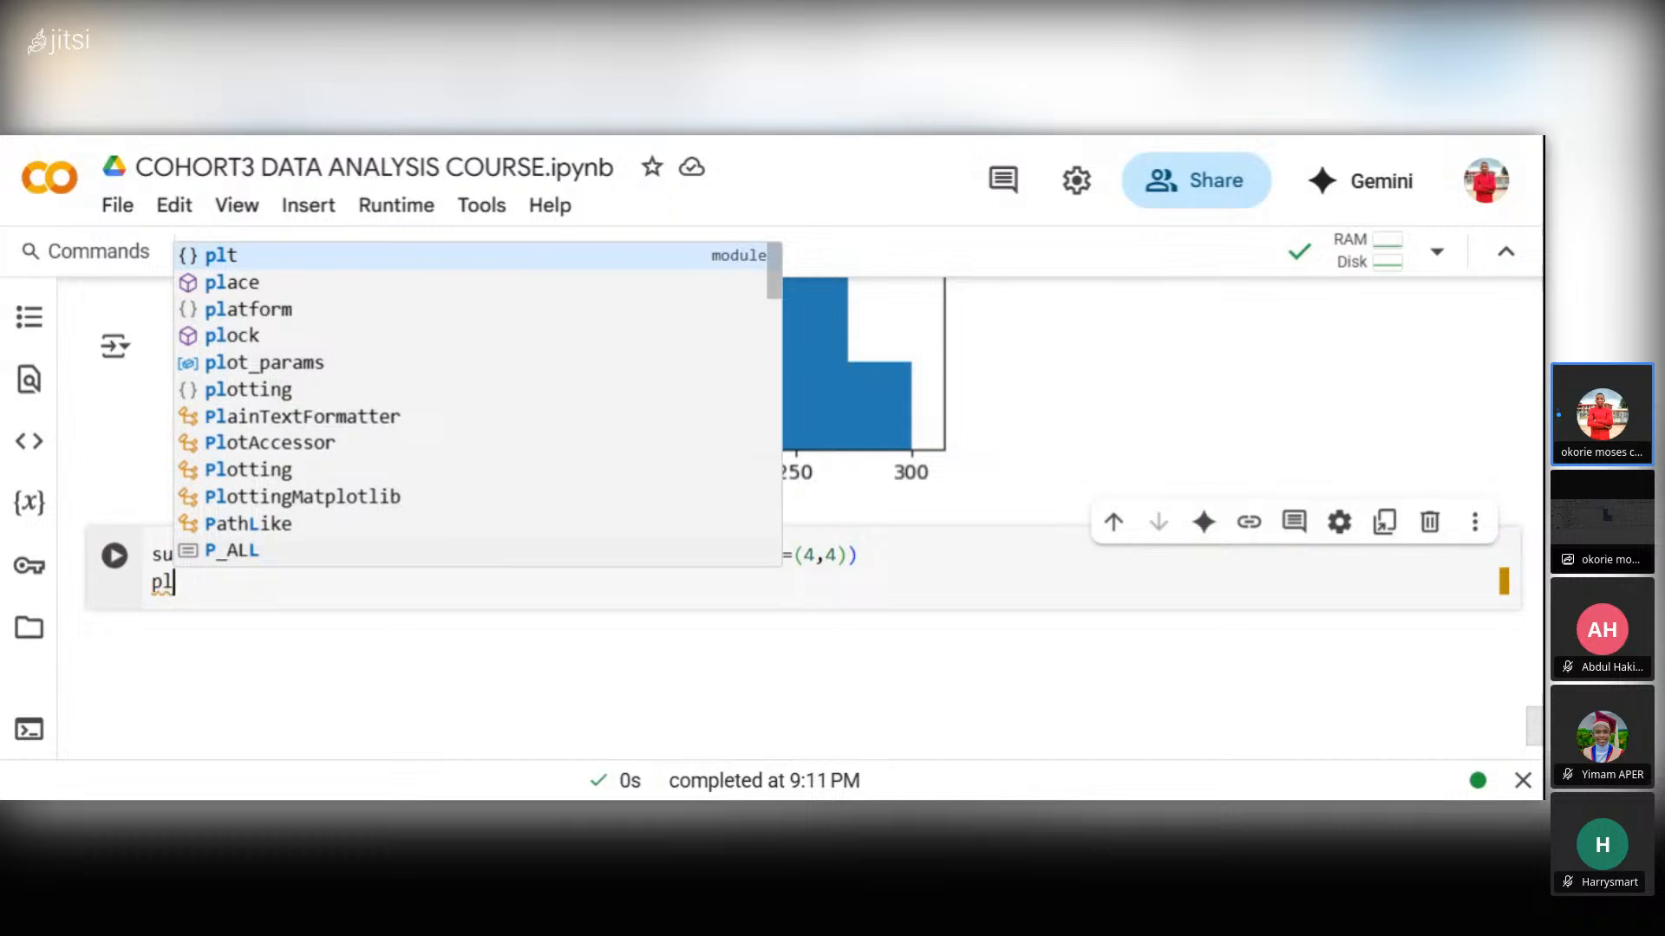
pyautogui.write('t.show')
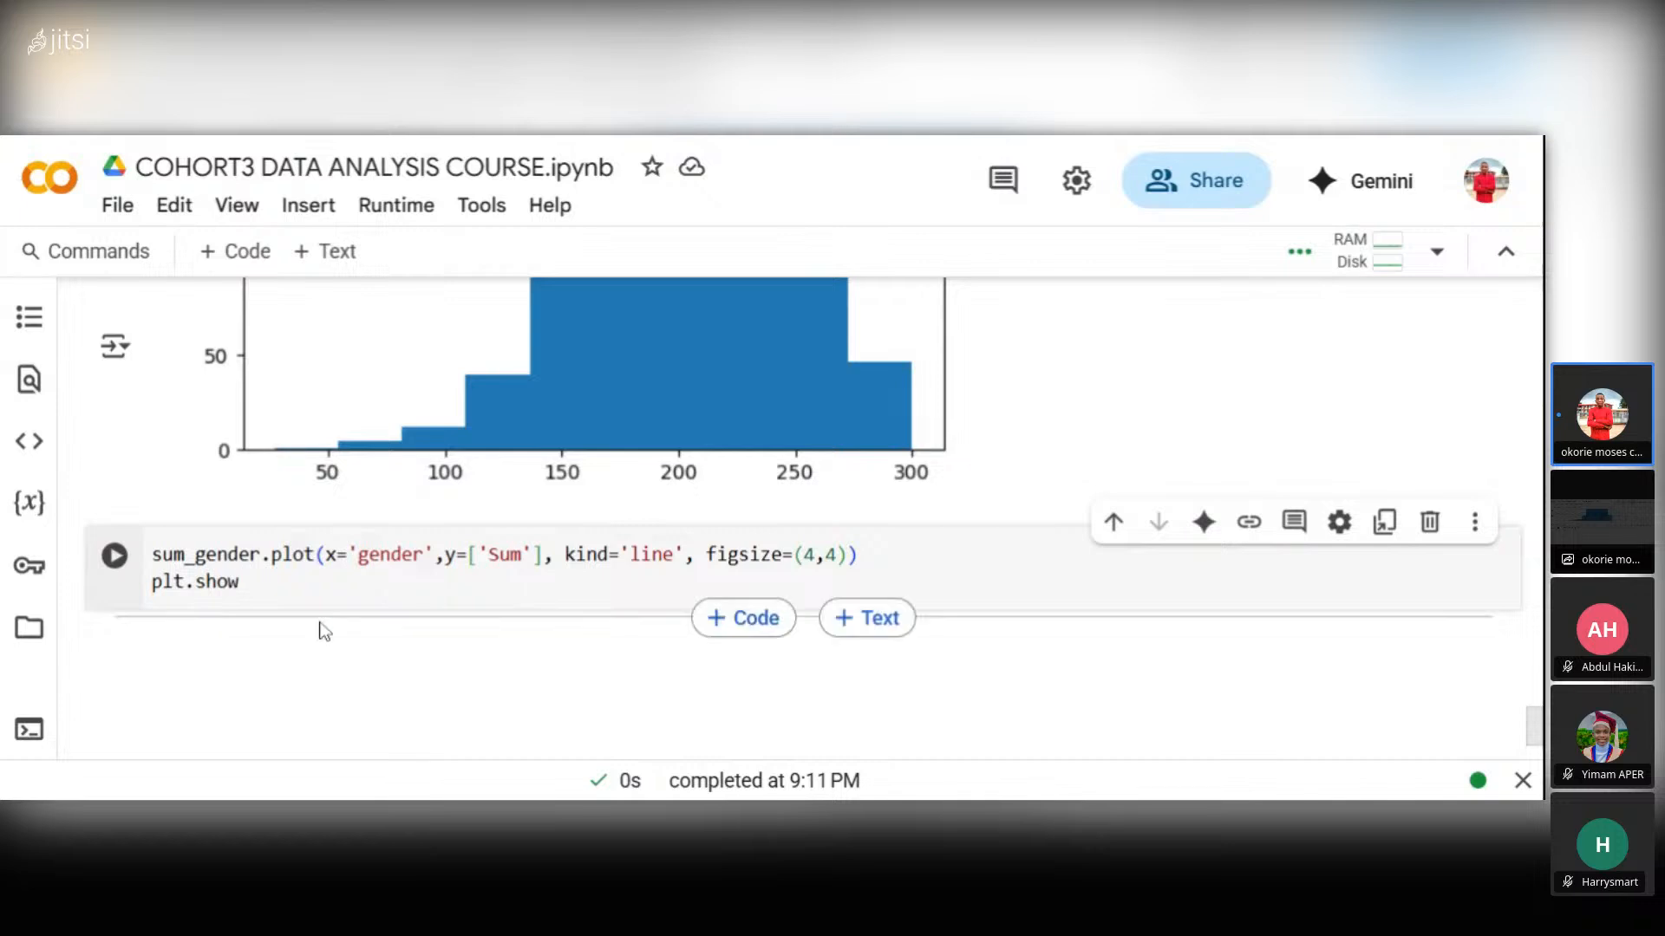
pyautogui.click(115, 559)
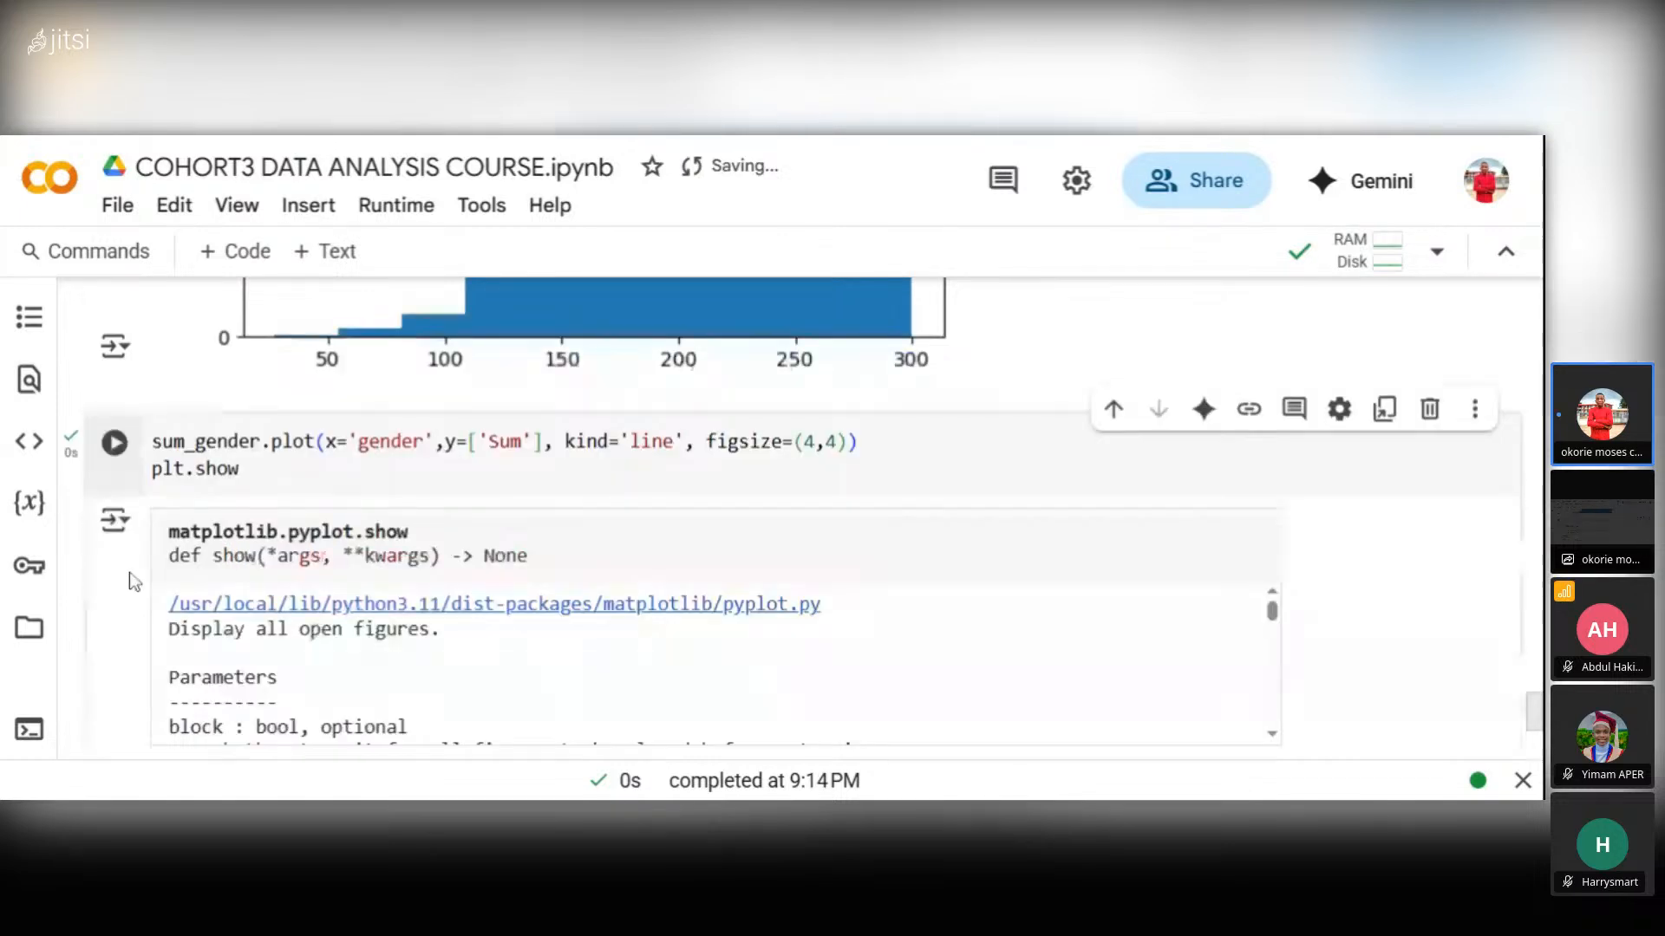
# - Examine the line plot of Sum by gender below the cell, including its gender axis labels and the legend
pyautogui.scroll(-3, 369, 639)
pyautogui.scroll(-10, 368, 640)
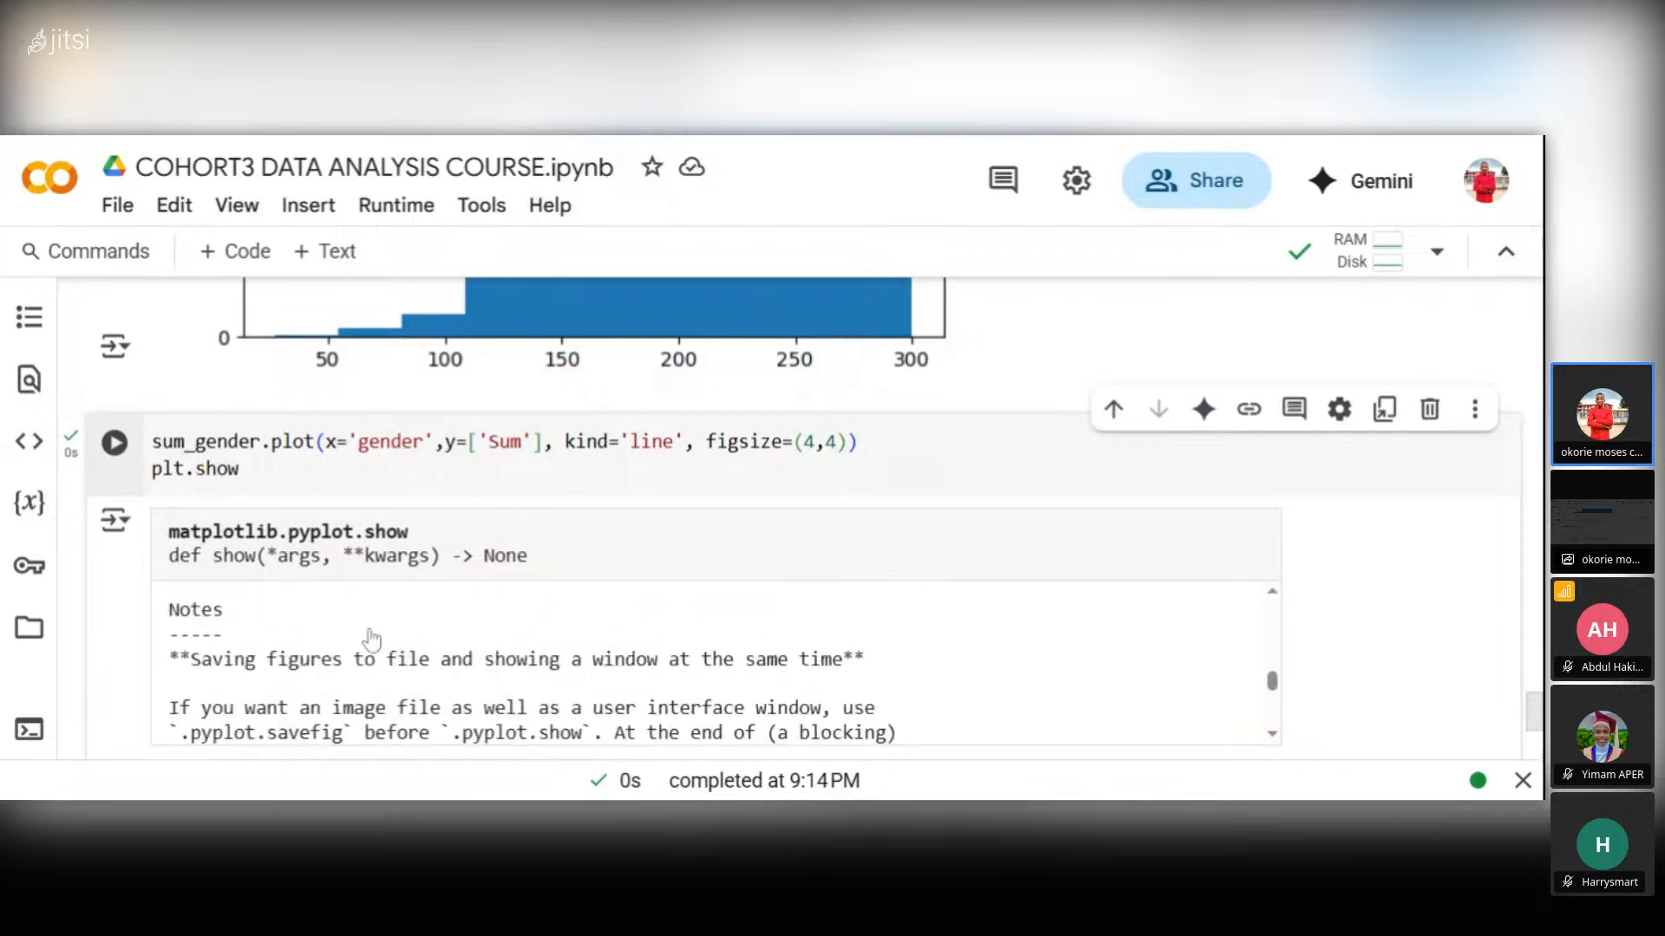
pyautogui.scroll(-5, 612, 581)
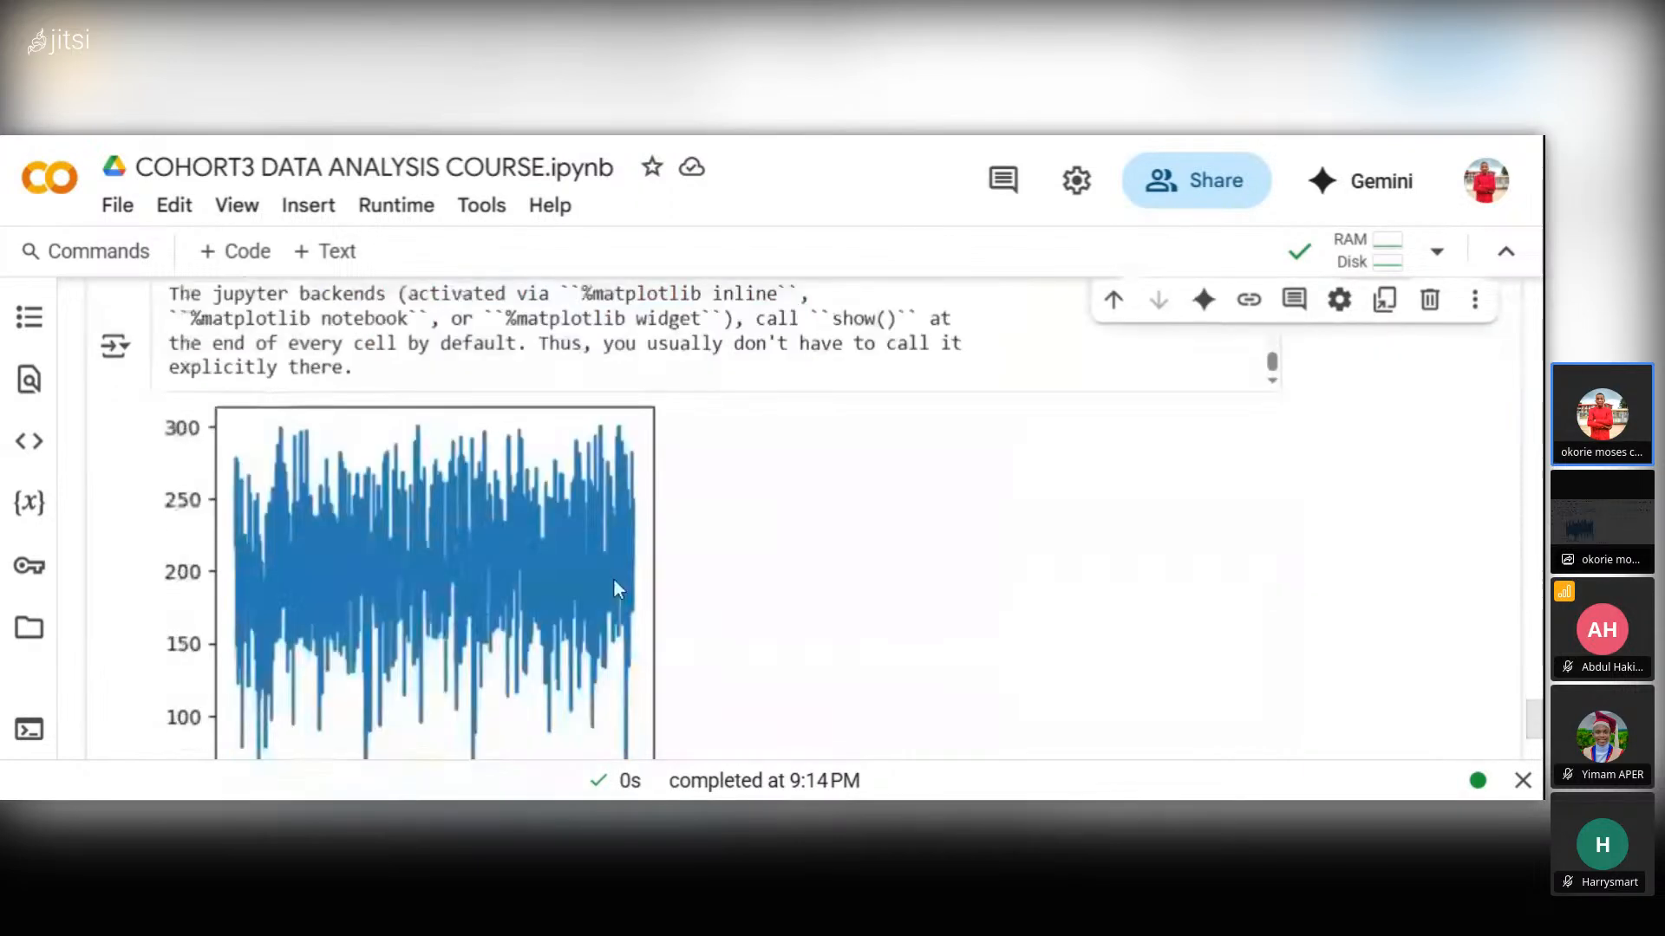
pyautogui.scroll(-1, 626, 595)
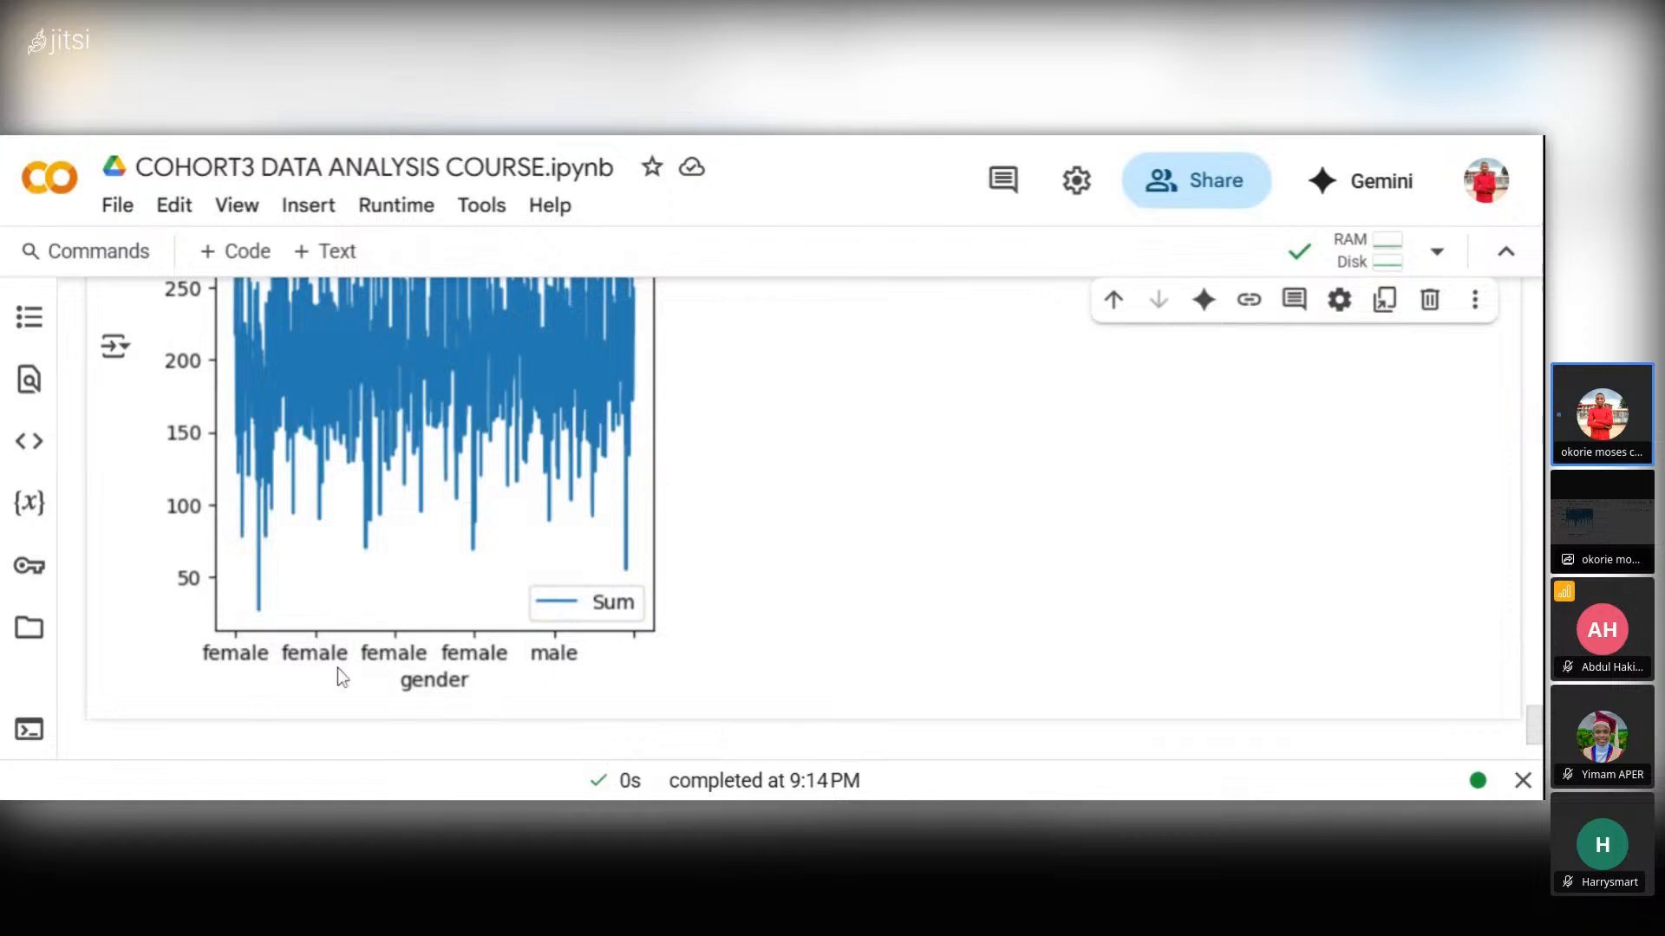
pyautogui.scroll(3, 720, 581)
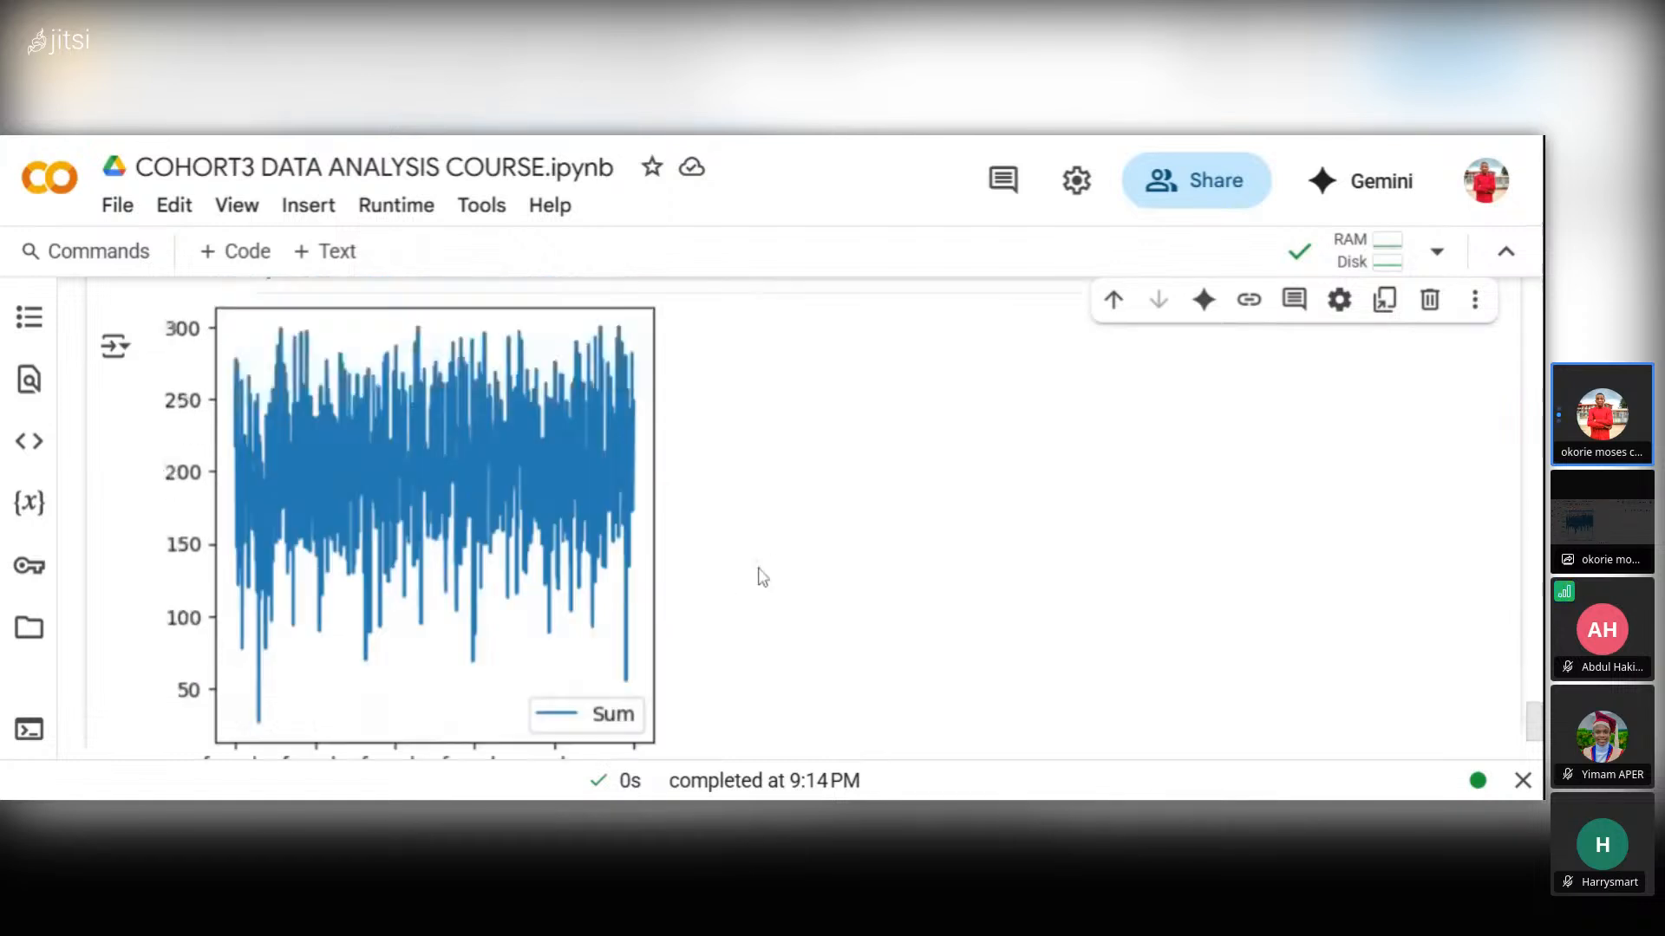
pyautogui.scroll(-3, 430, 529)
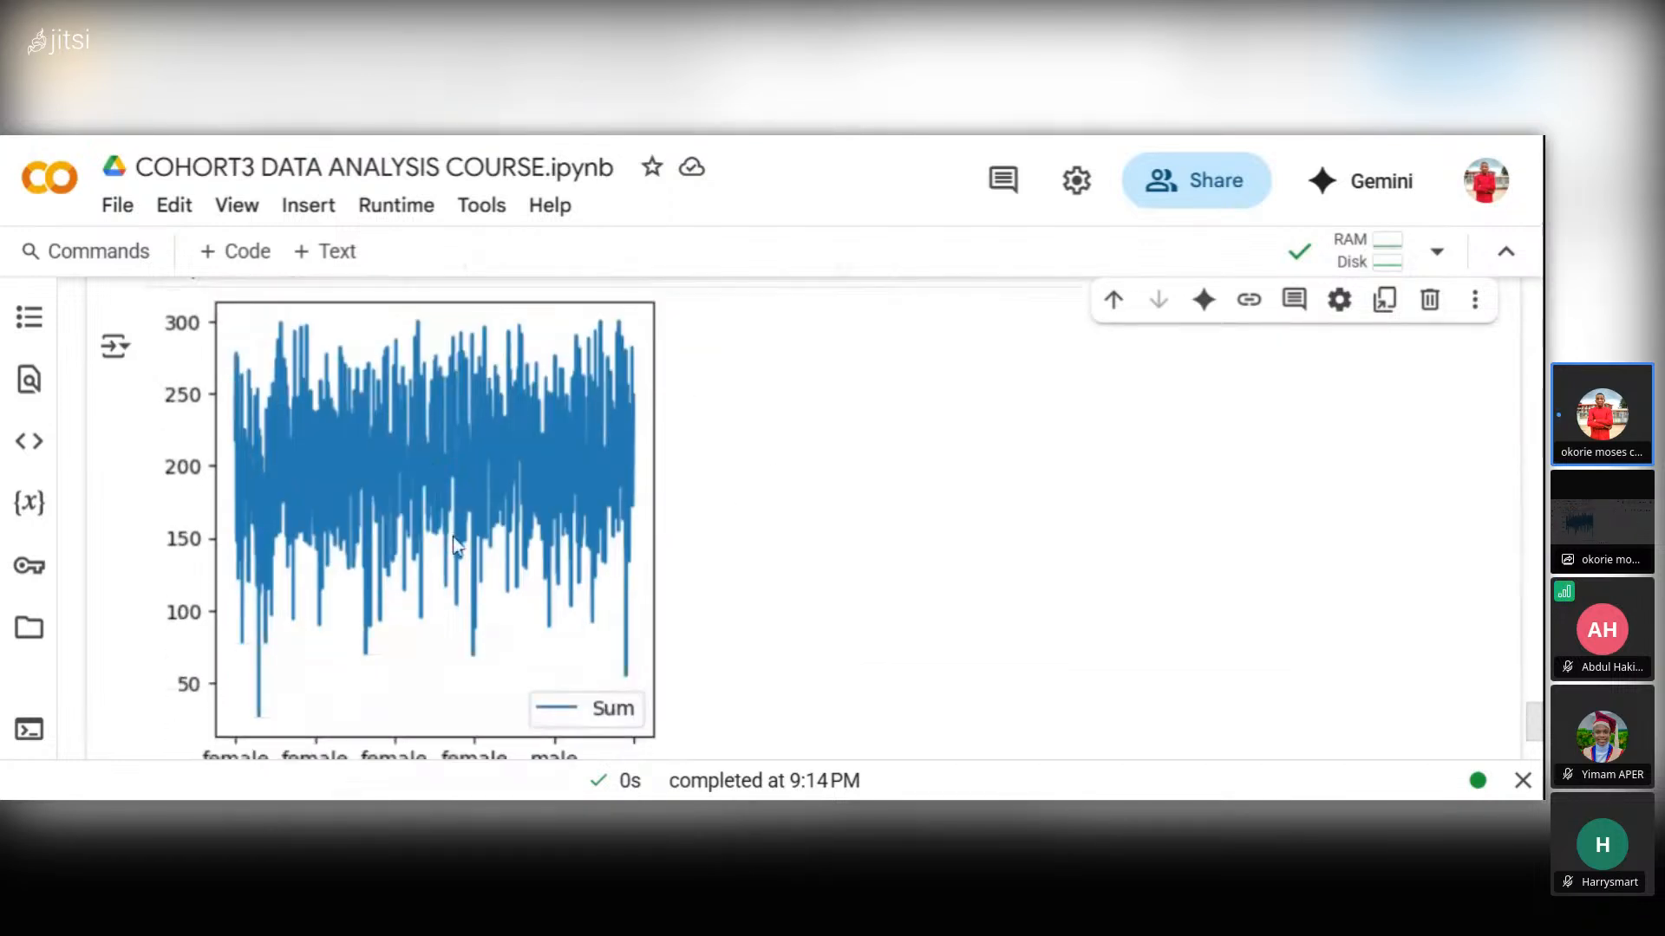
pyautogui.scroll(-1, 529, 531)
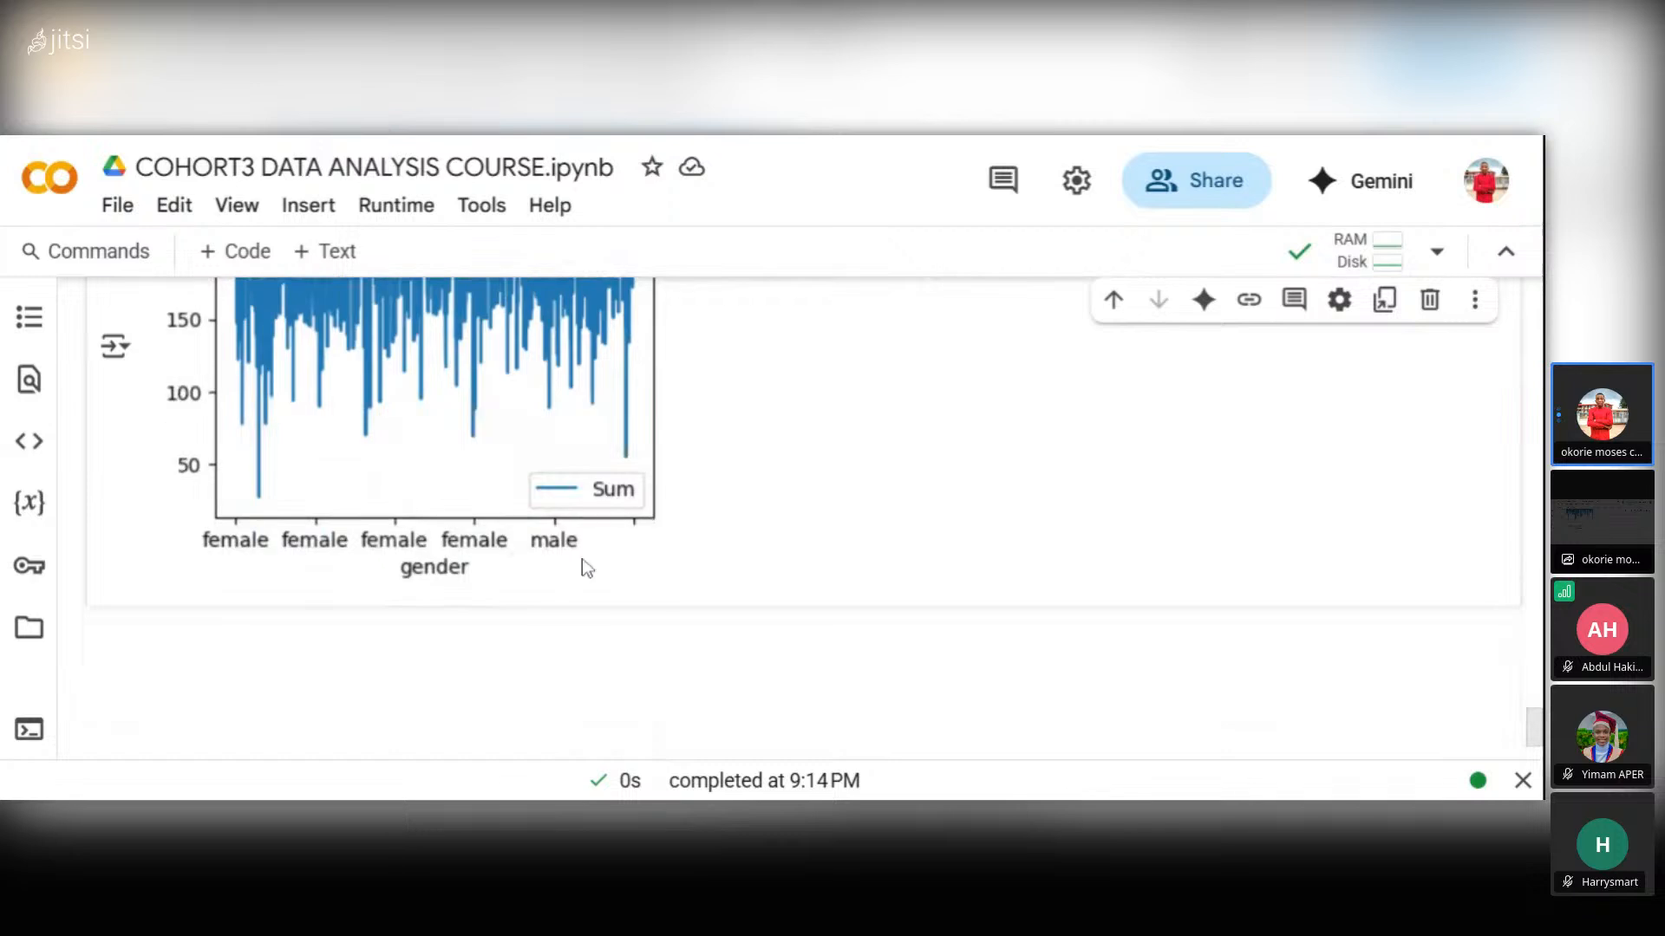
pyautogui.scroll(2, 838, 698)
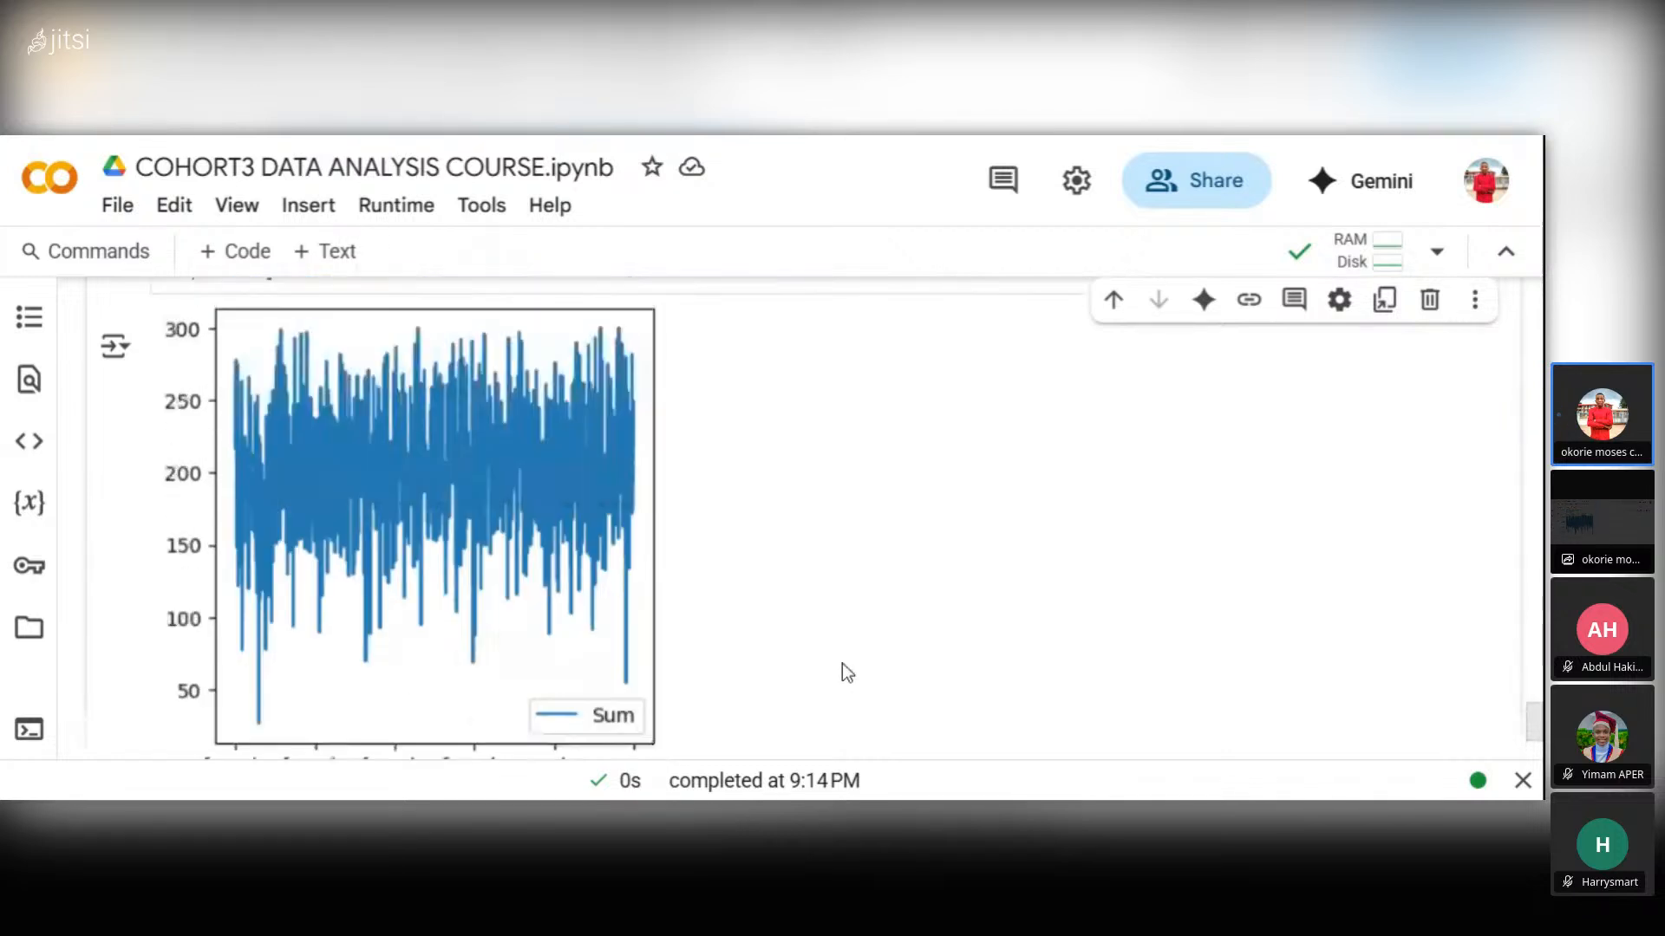
pyautogui.scroll(1, 849, 667)
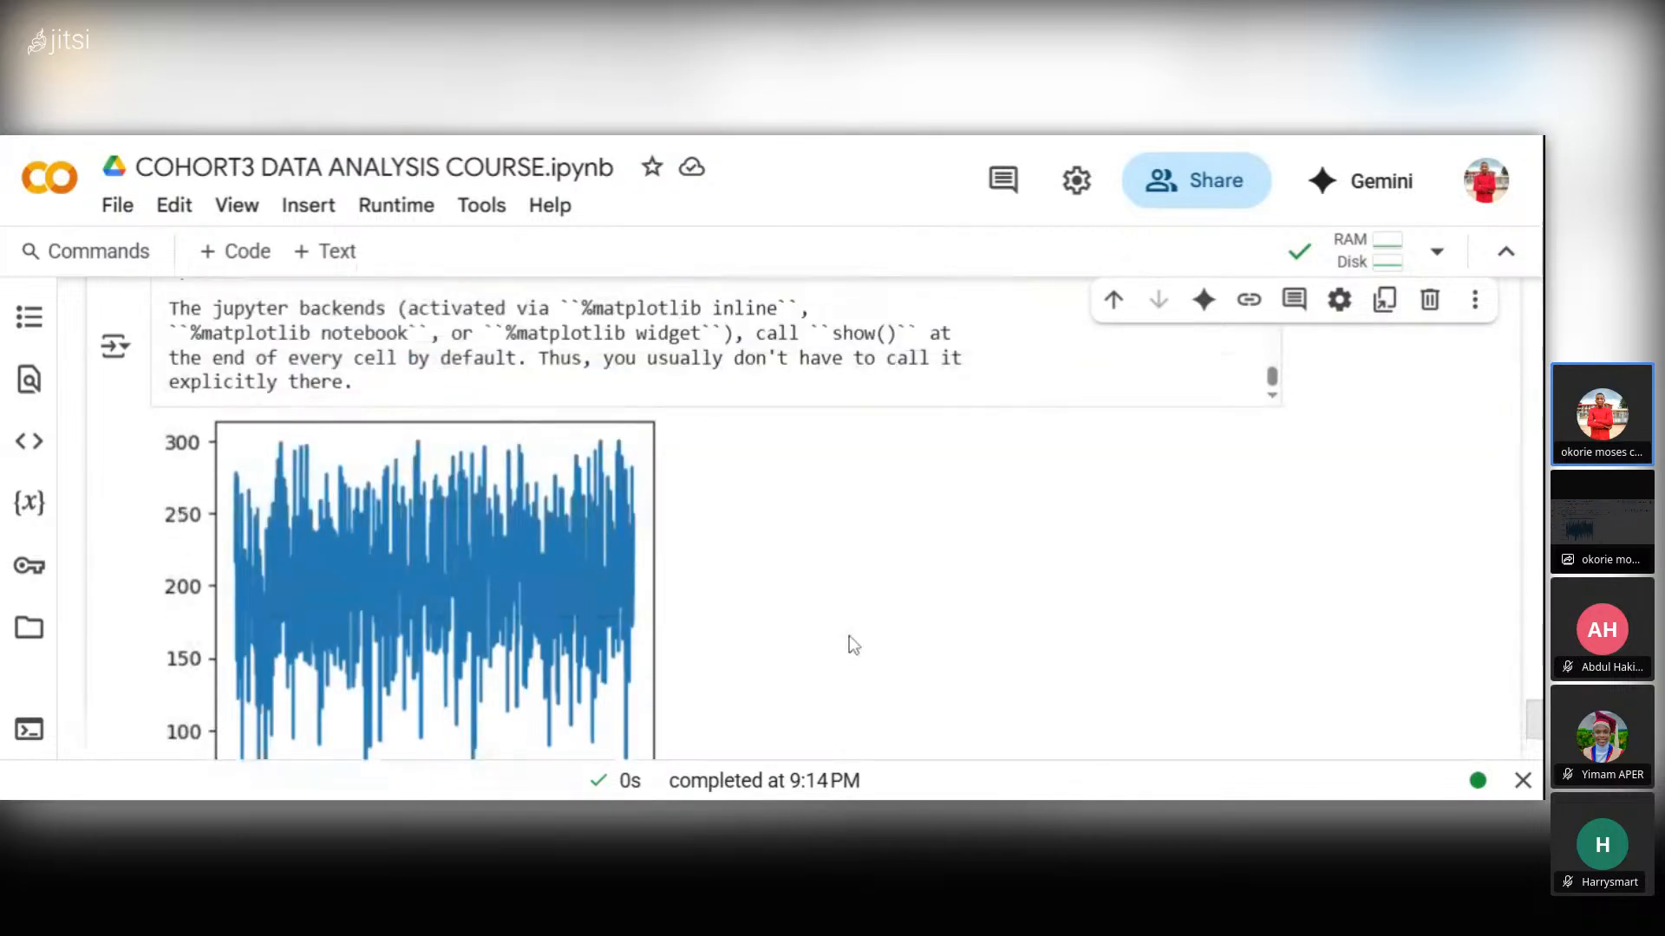
# - Copy both lines of the line plot code into a new code cell below the line chart
pyautogui.scroll(2, 849, 637)
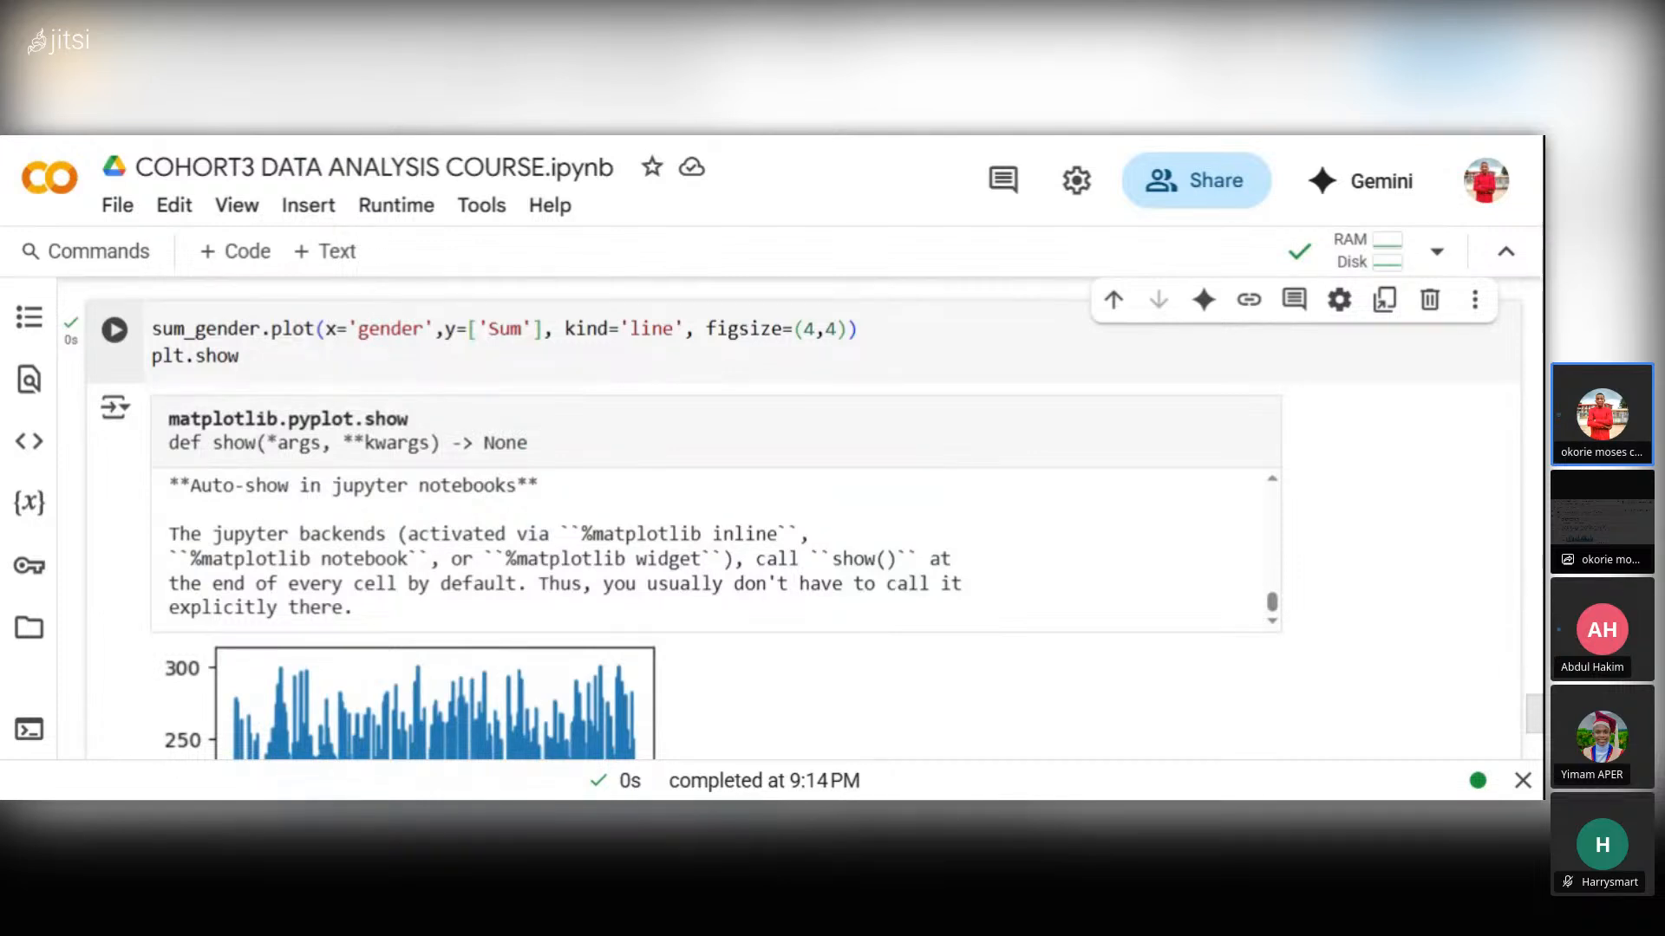
pyautogui.moveTo(241, 356); pyautogui.dragTo(150, 332)
pyautogui.hotkey('ctrl', 'c')
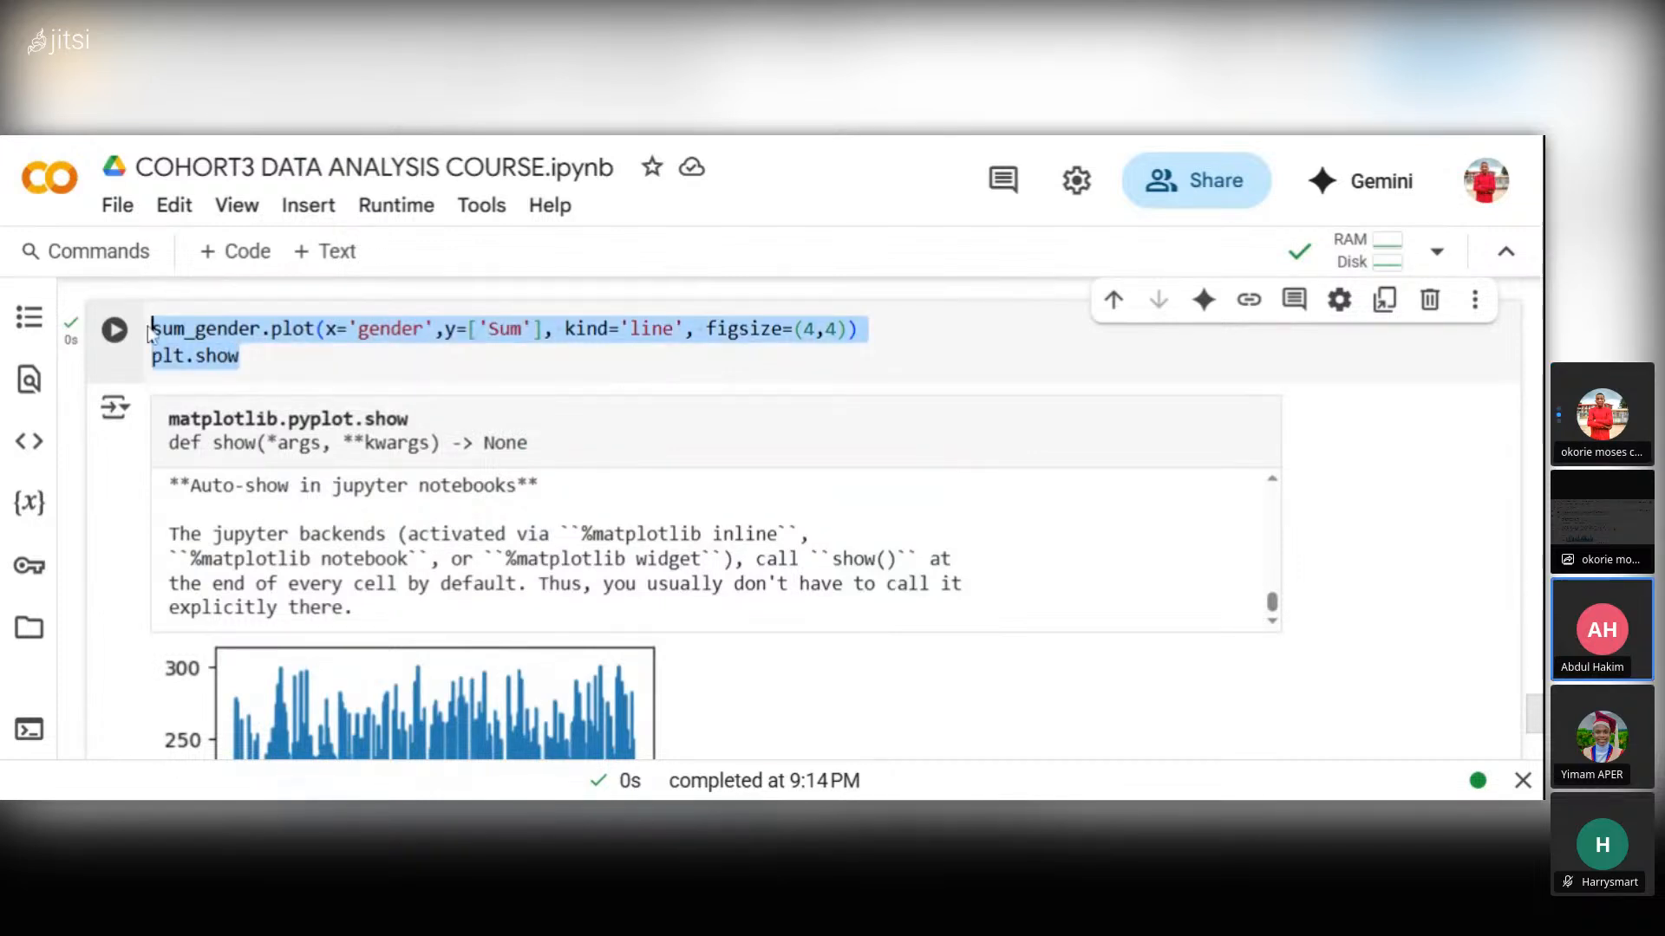
pyautogui.scroll(-5, 473, 542)
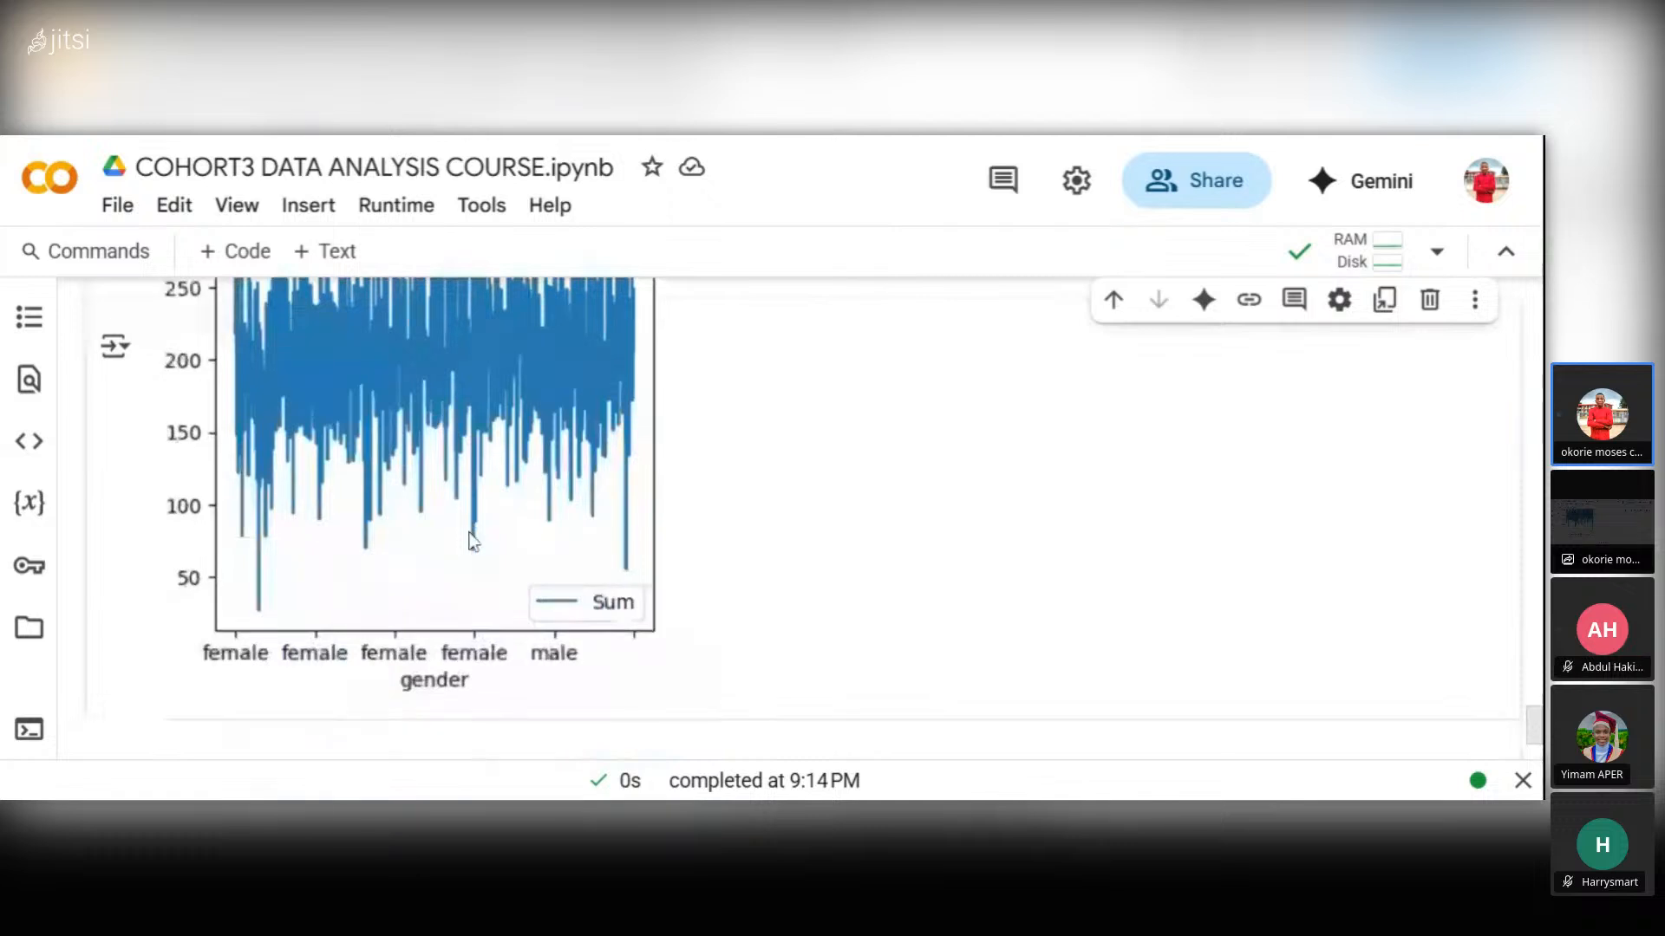
pyautogui.click(274, 252)
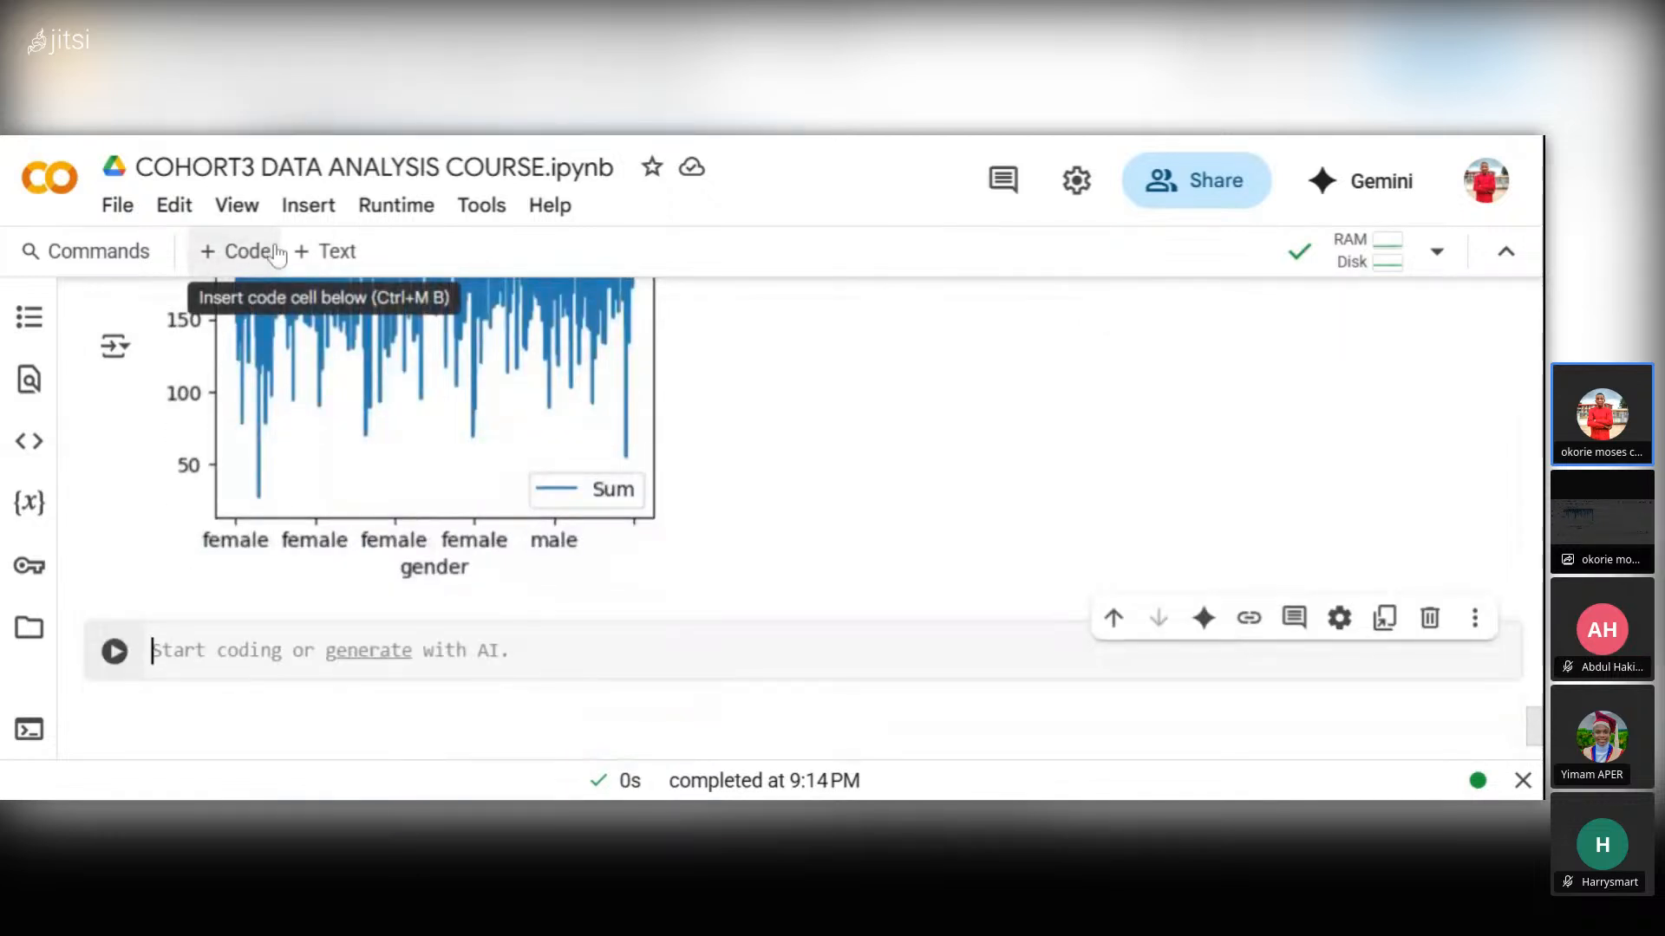
pyautogui.hotkey('ctrl', 'v')
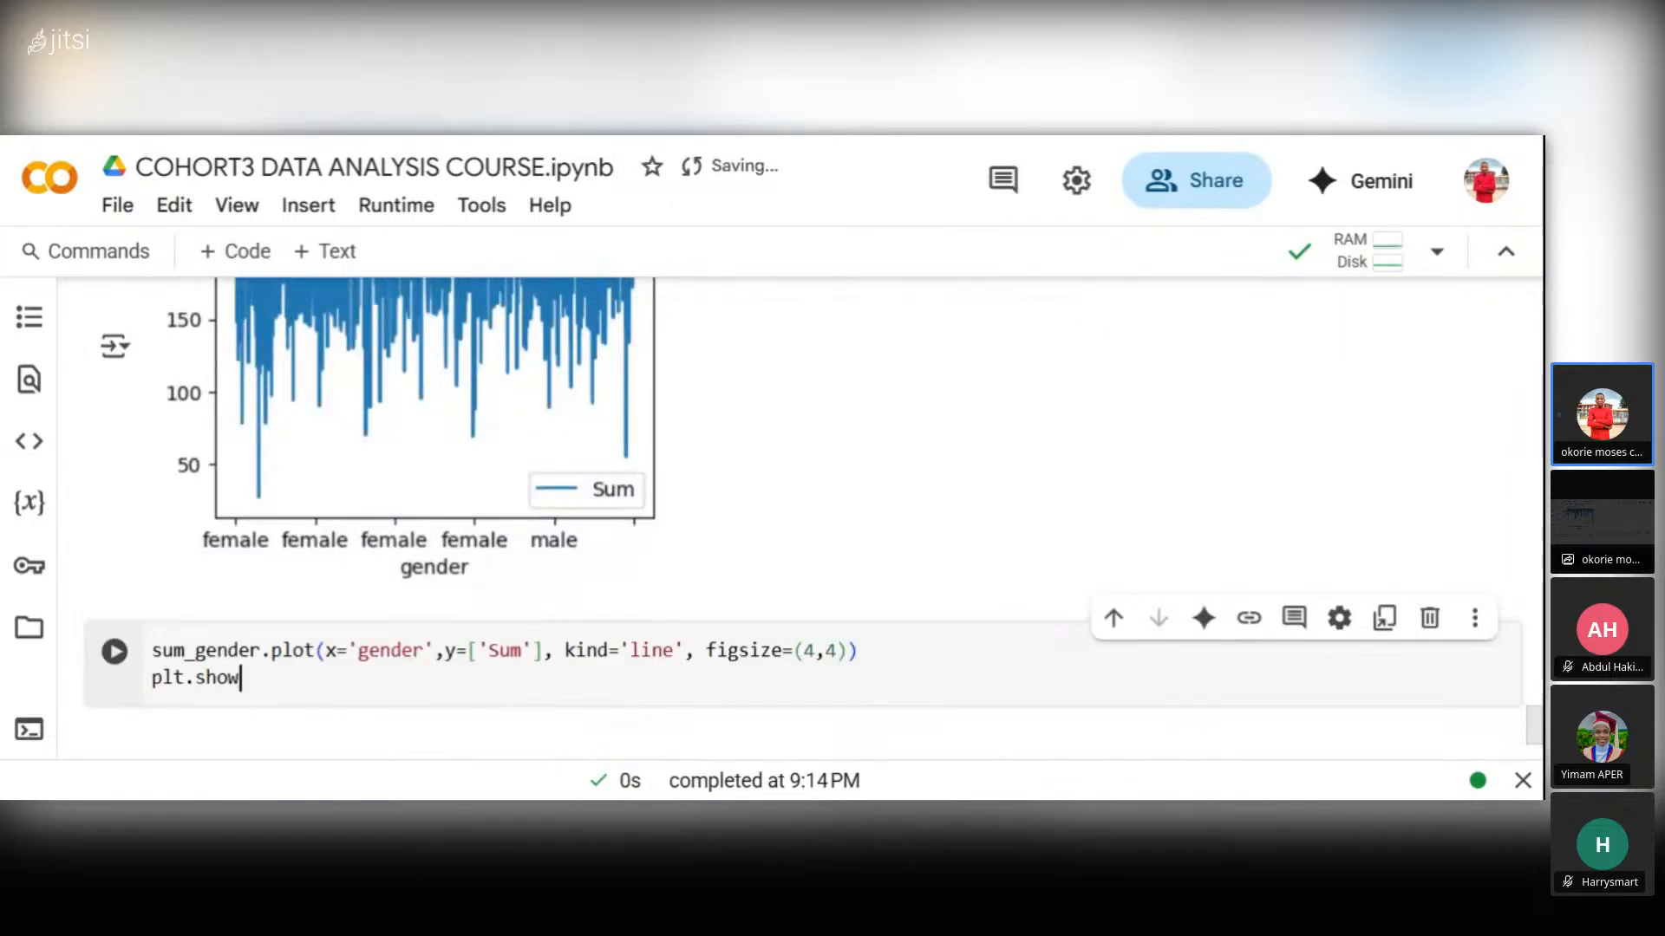
# - Change the plot kind to 'bar' in the copied sum_gender.plot call, run the cell and view its chart output
pyautogui.doubleClick(650, 650)
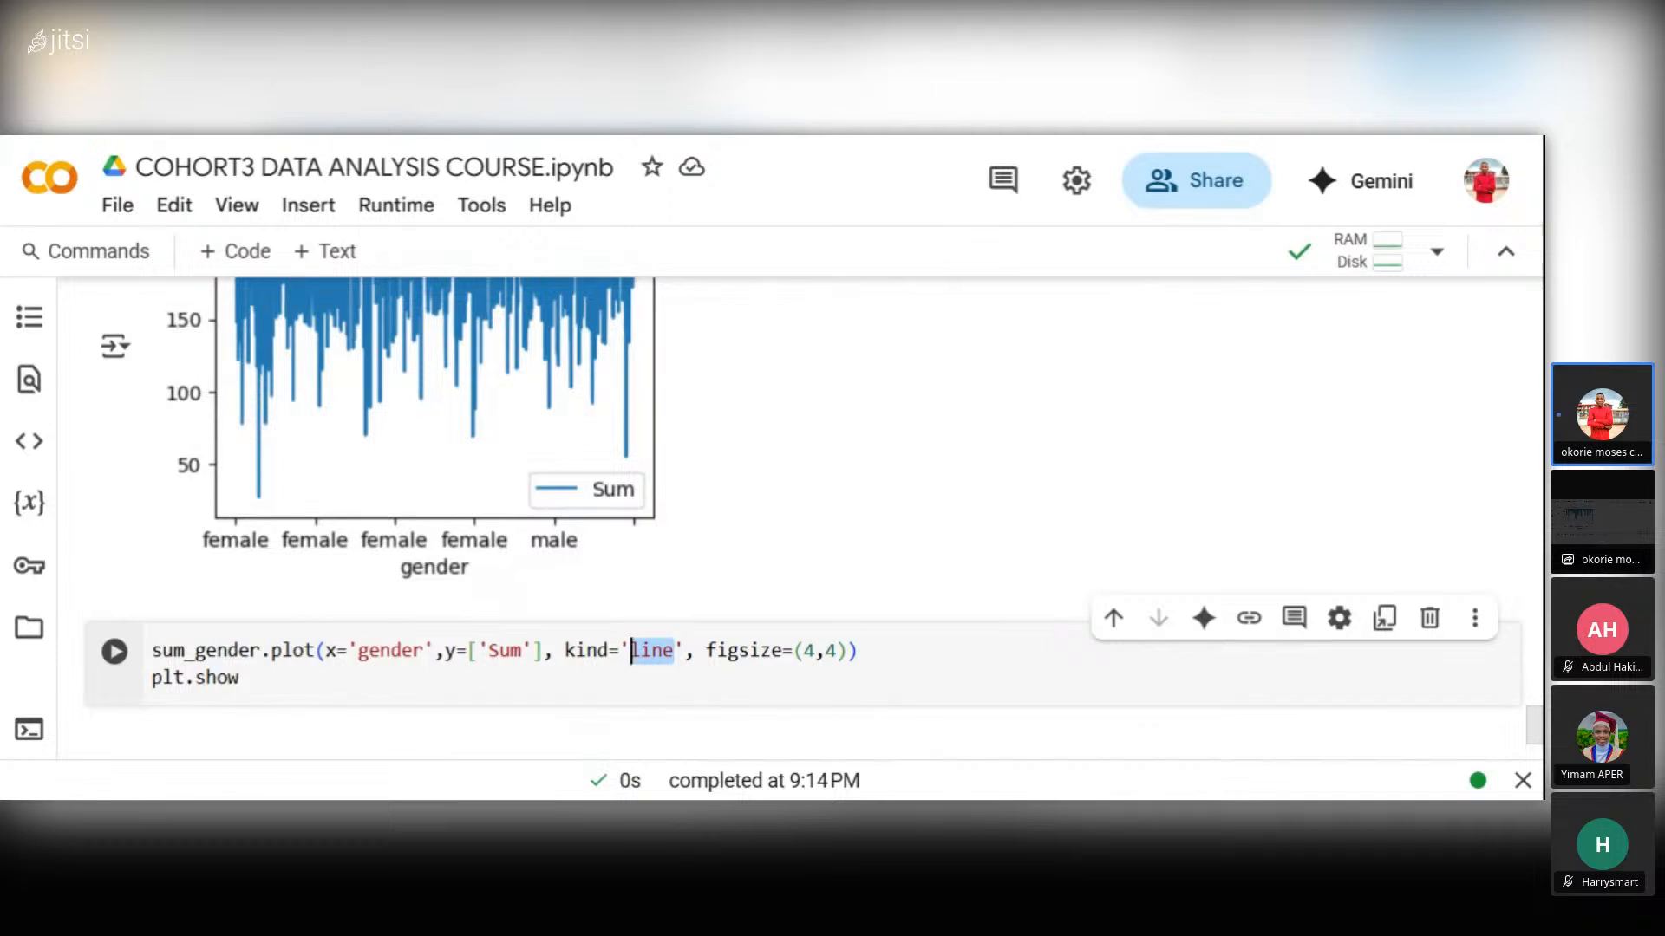
pyautogui.write('bar')
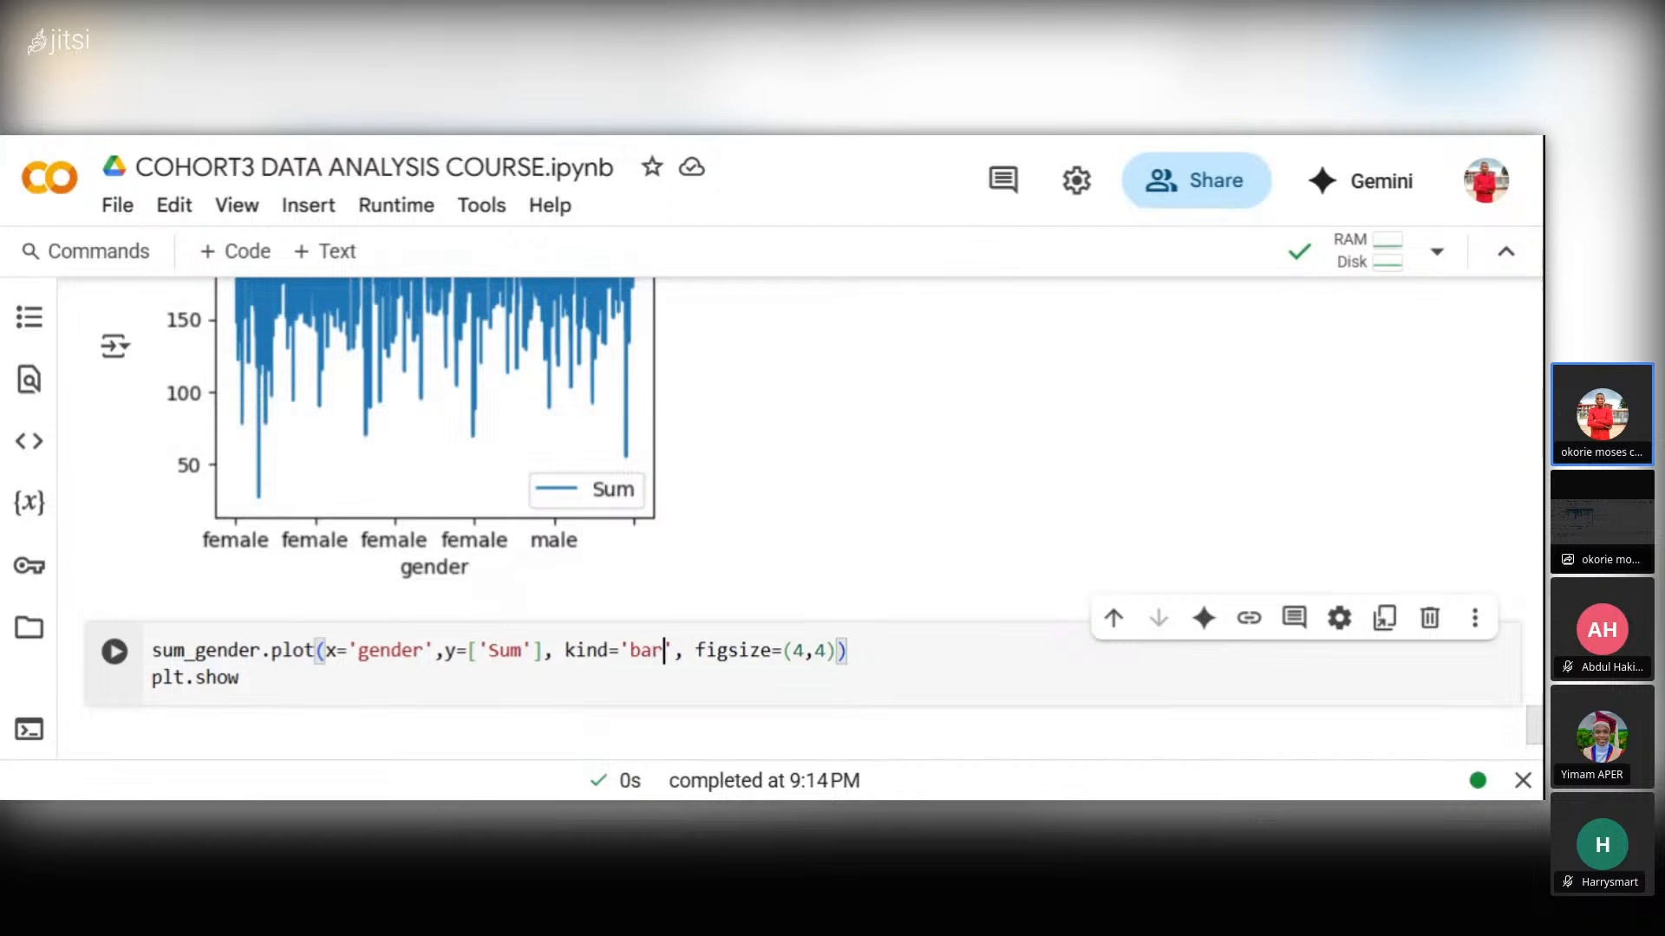
pyautogui.click(125, 657)
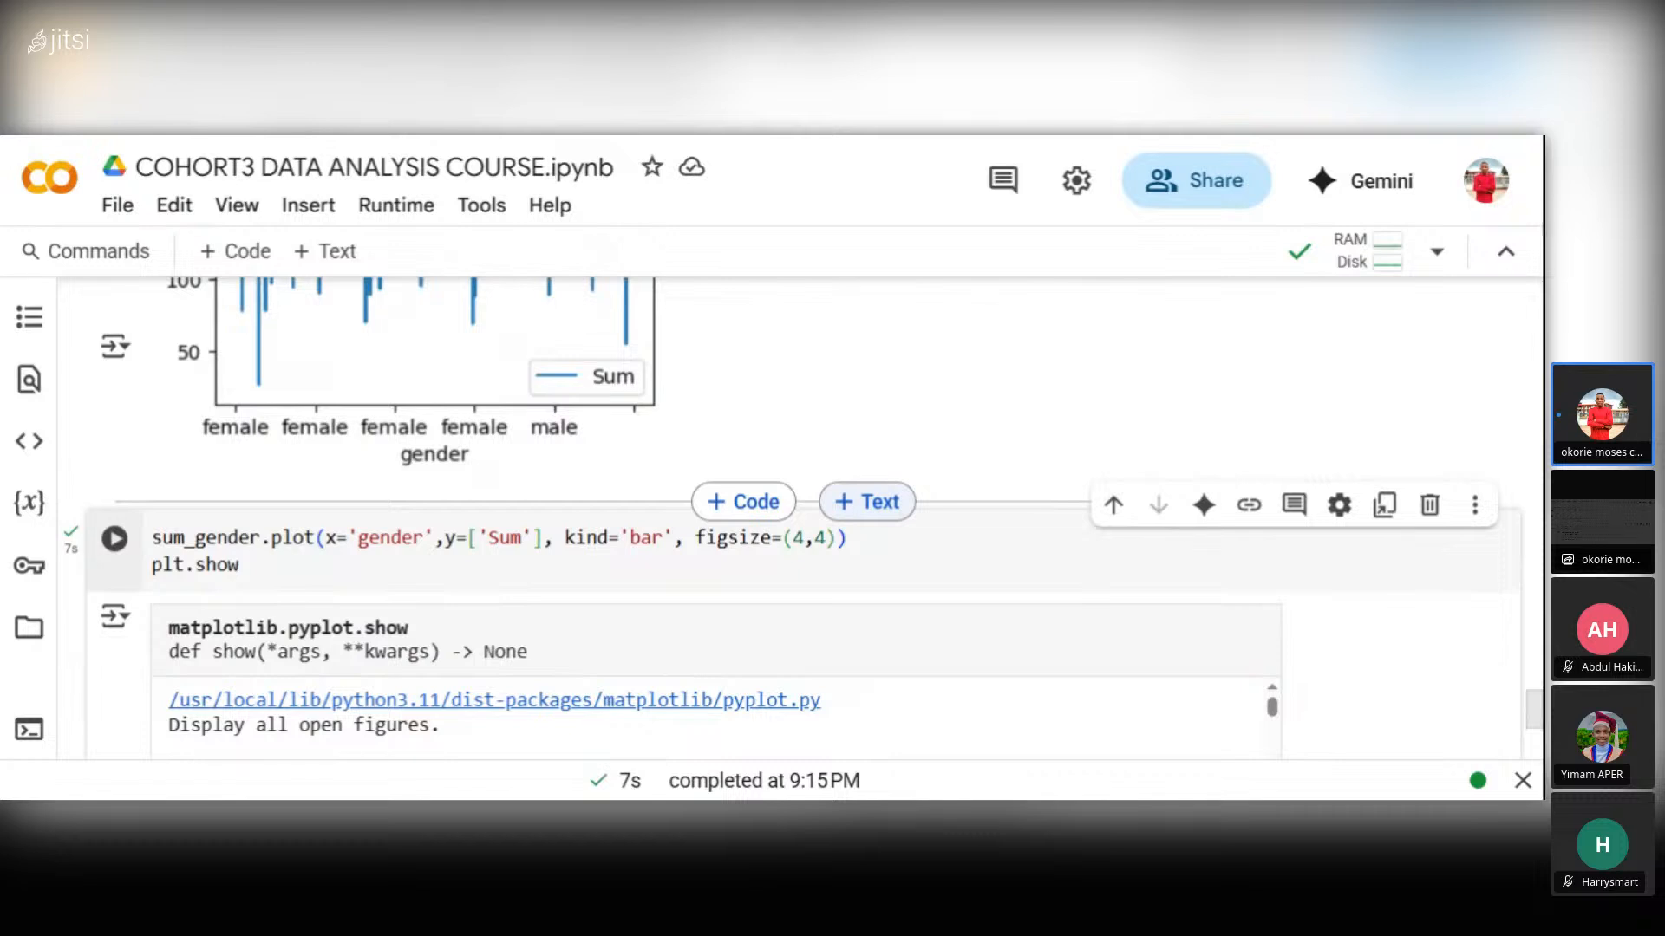
pyautogui.scroll(-3, 390, 745)
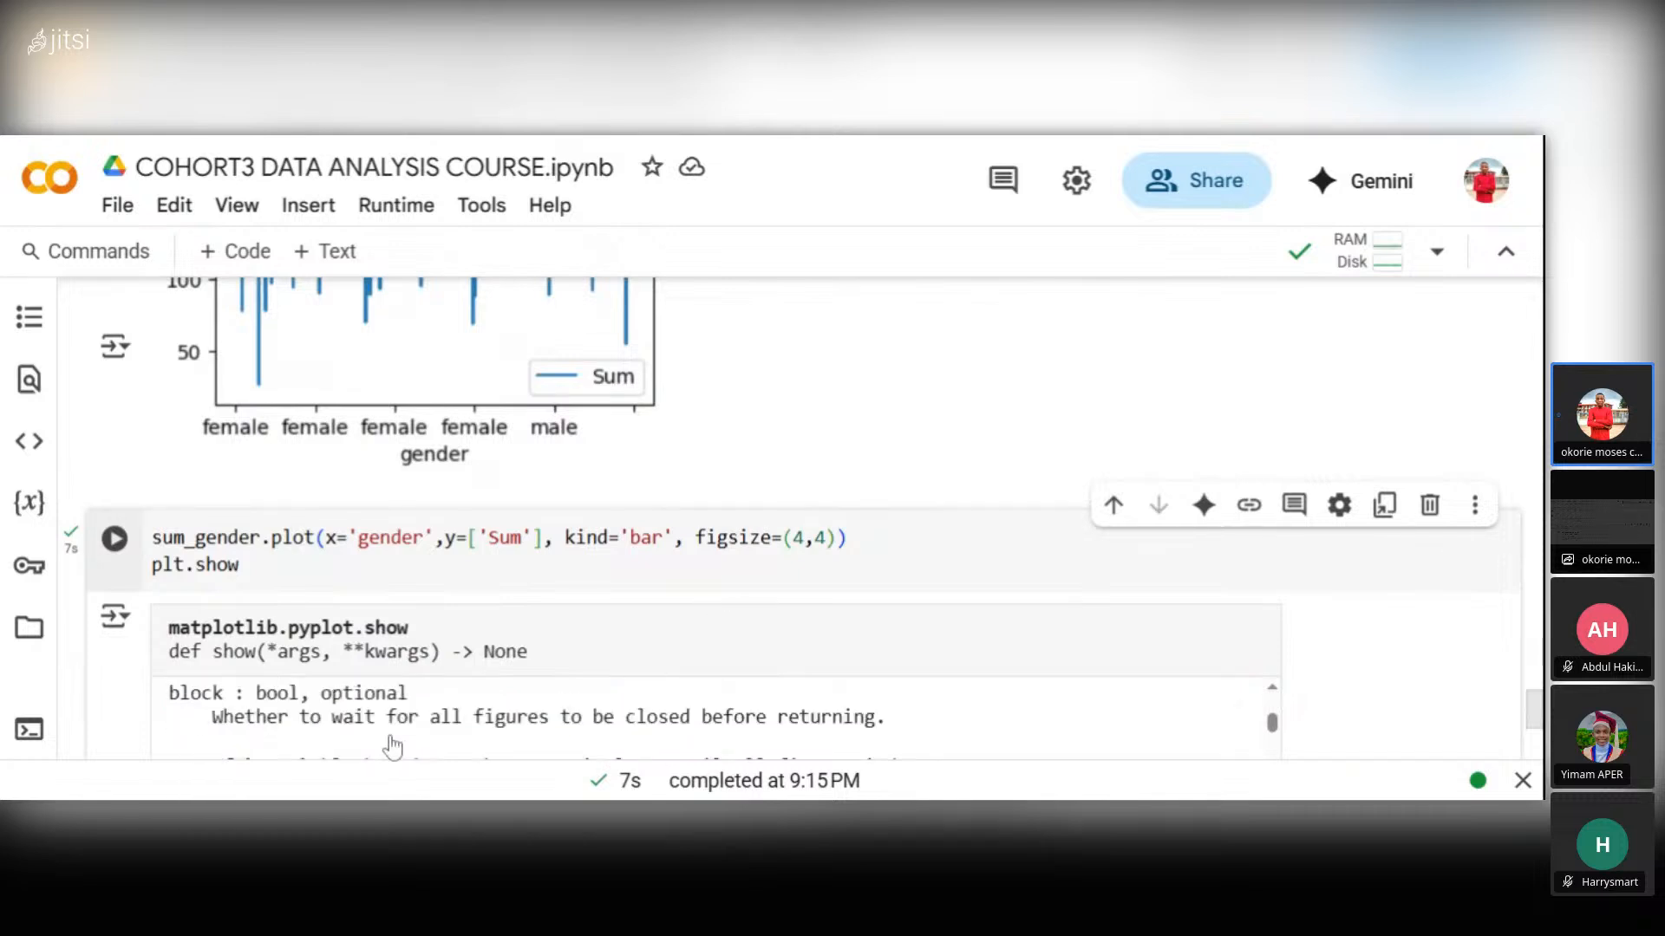
pyautogui.scroll(-6, 399, 737)
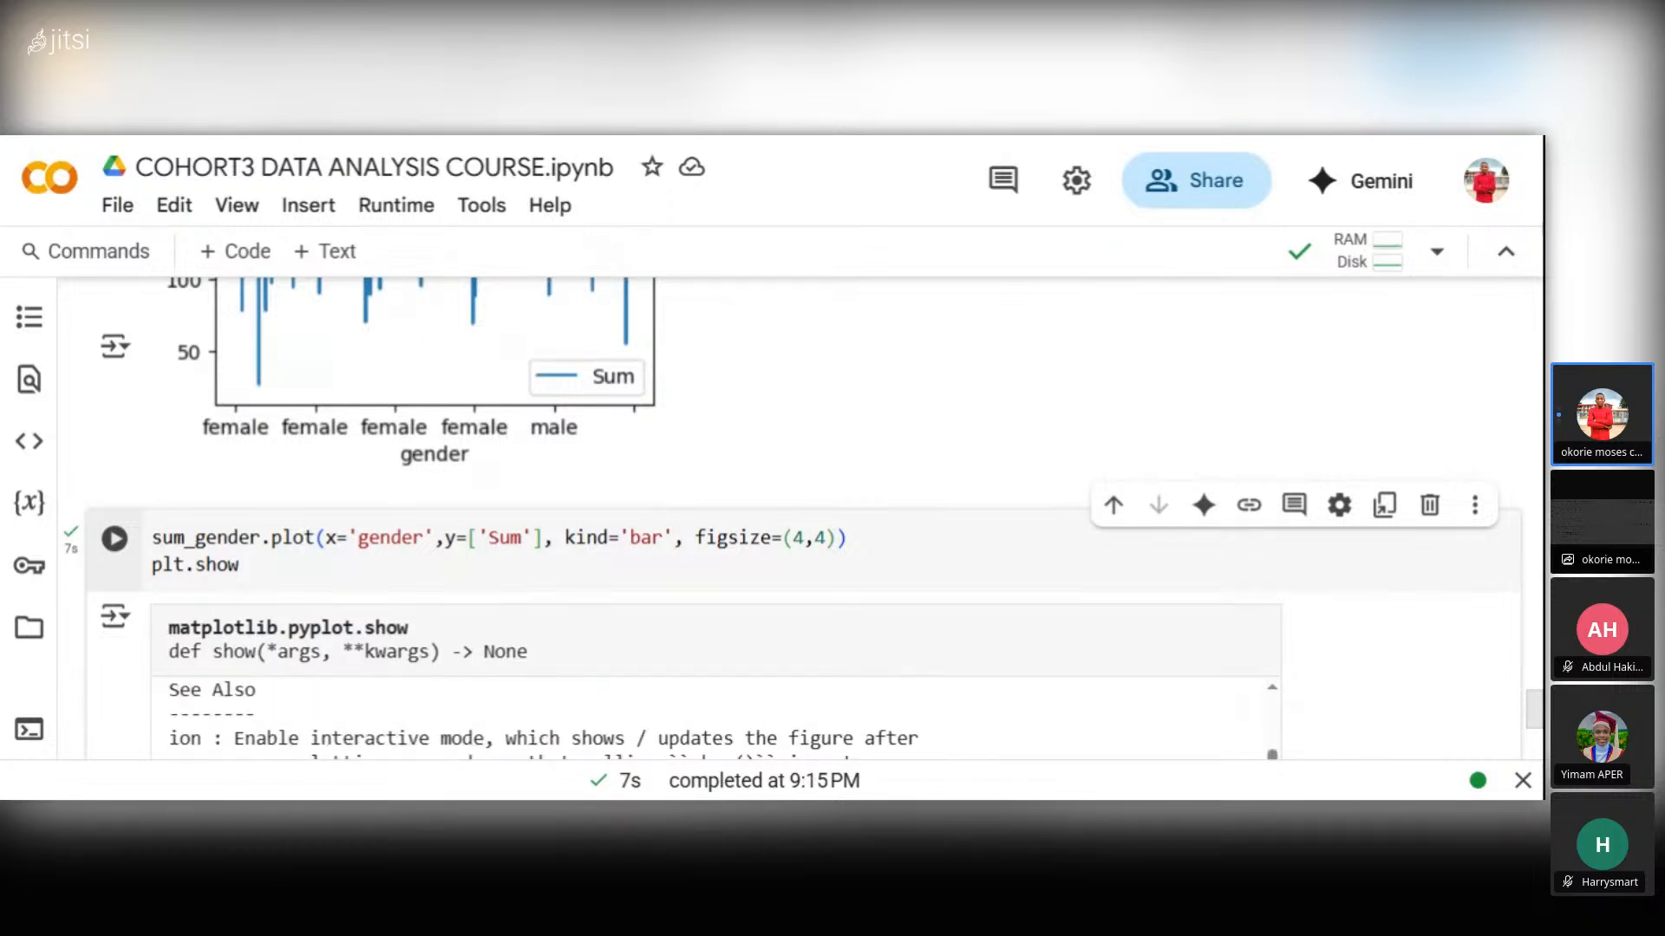
pyautogui.scroll(-5, 1474, 554)
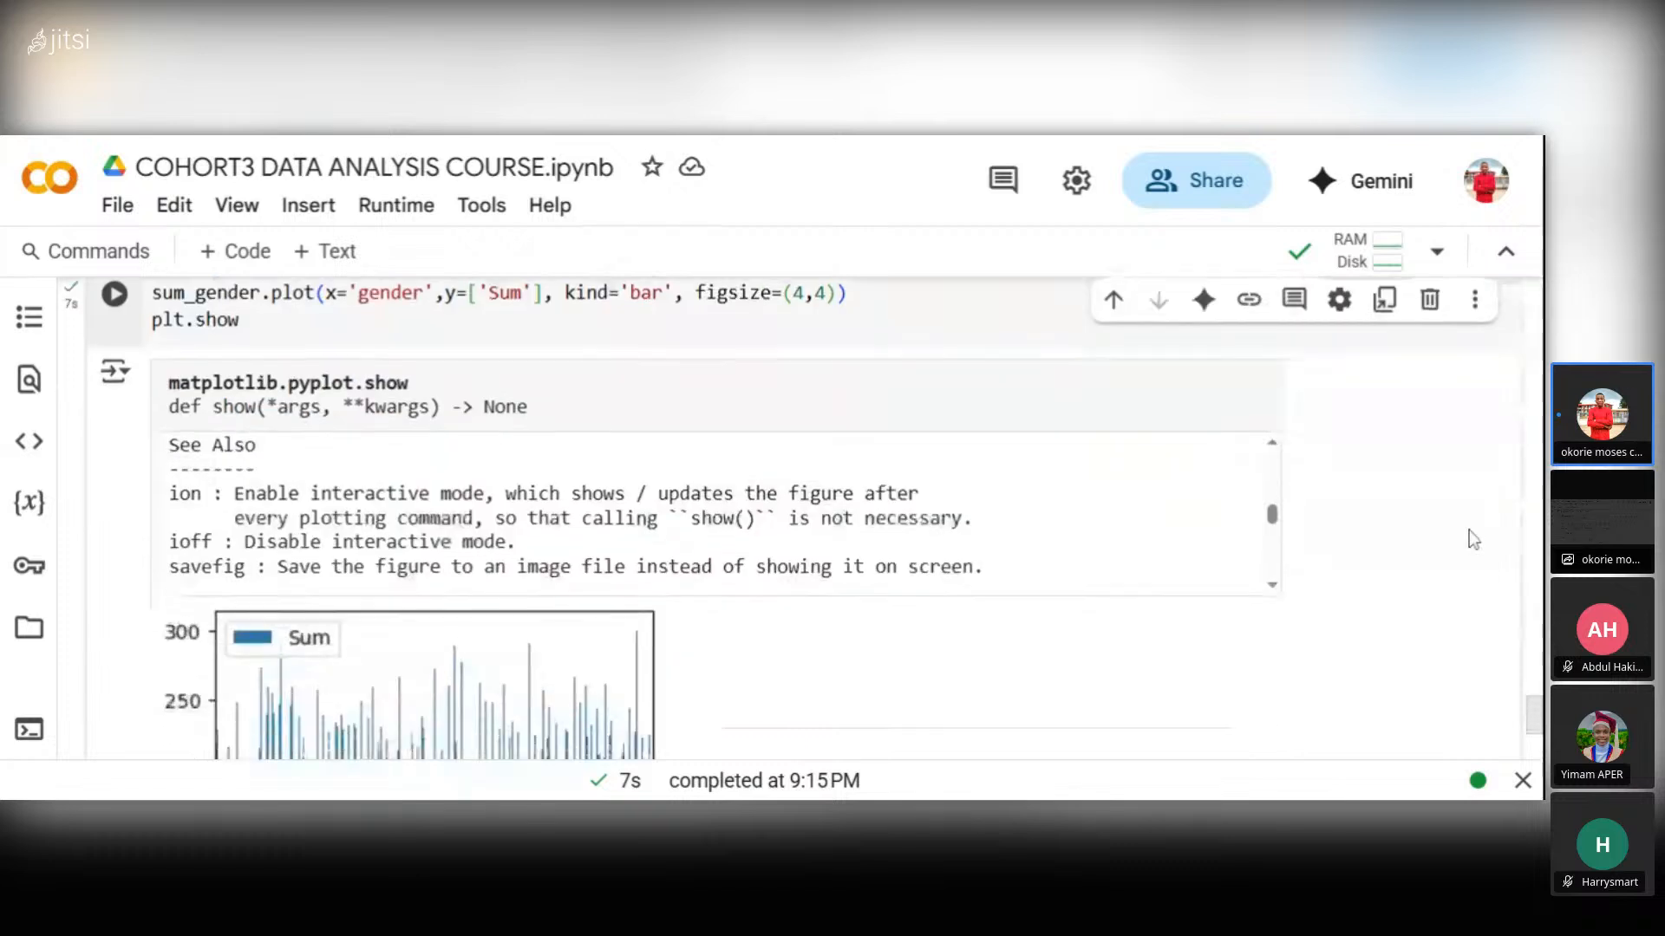
# - Examine the Sum by gender bar chart, then review the line plot, the sum_gender data frame and its defining cell further up
pyautogui.scroll(-4, 607, 581)
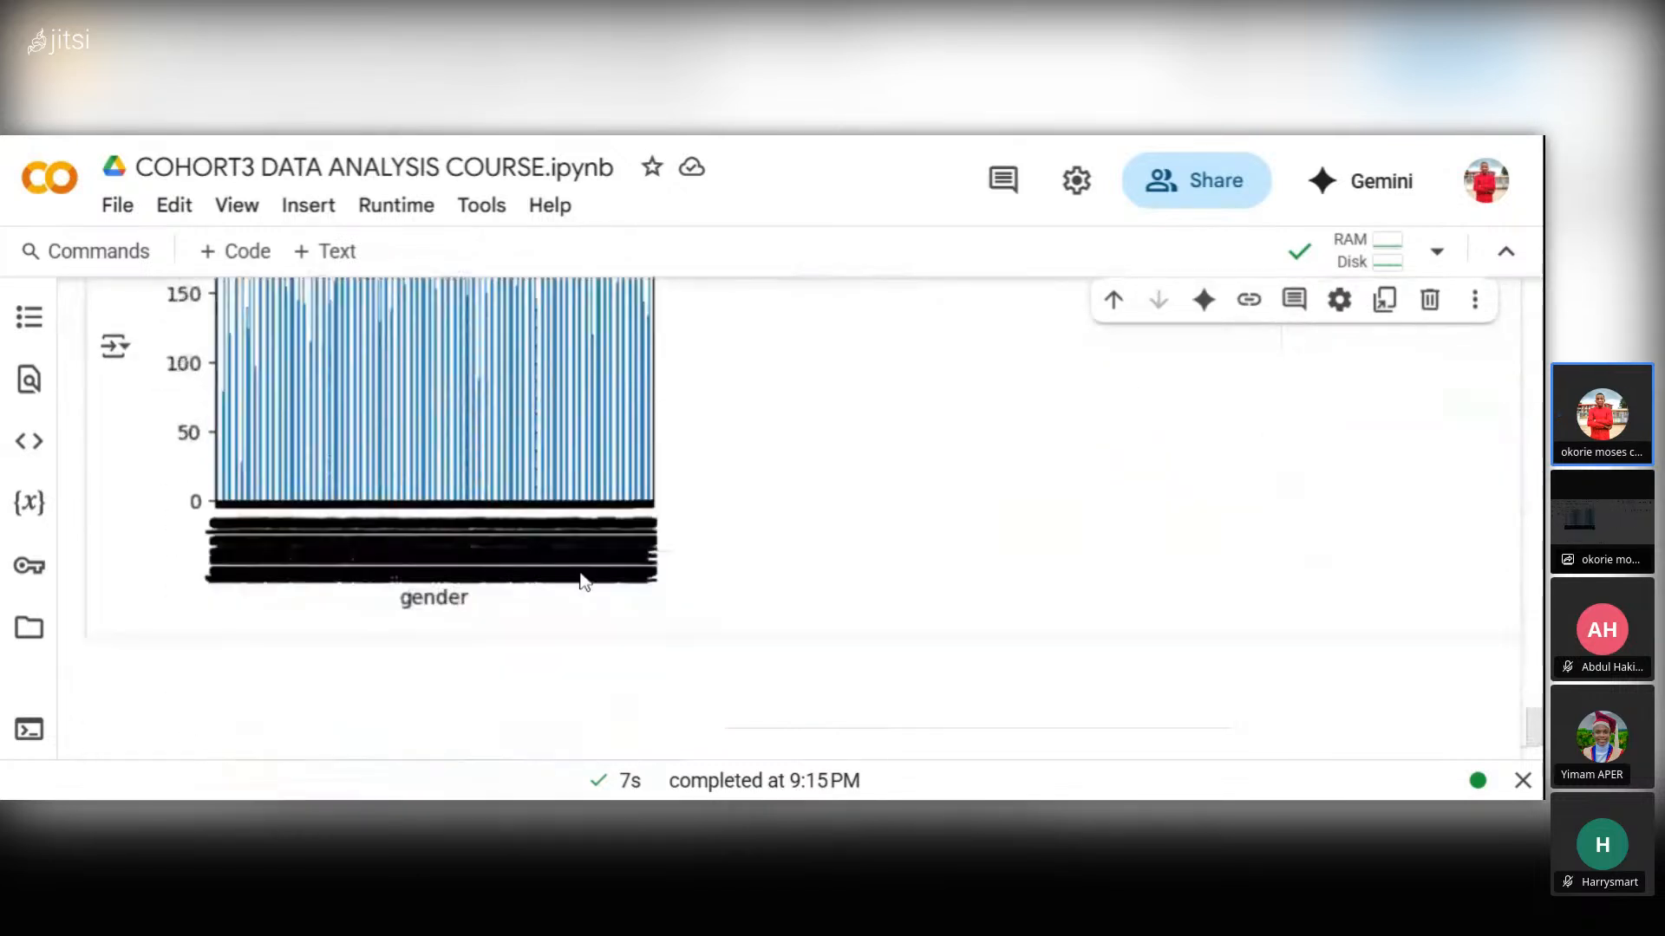
pyautogui.scroll(1, 579, 579)
pyautogui.scroll(3, 575, 574)
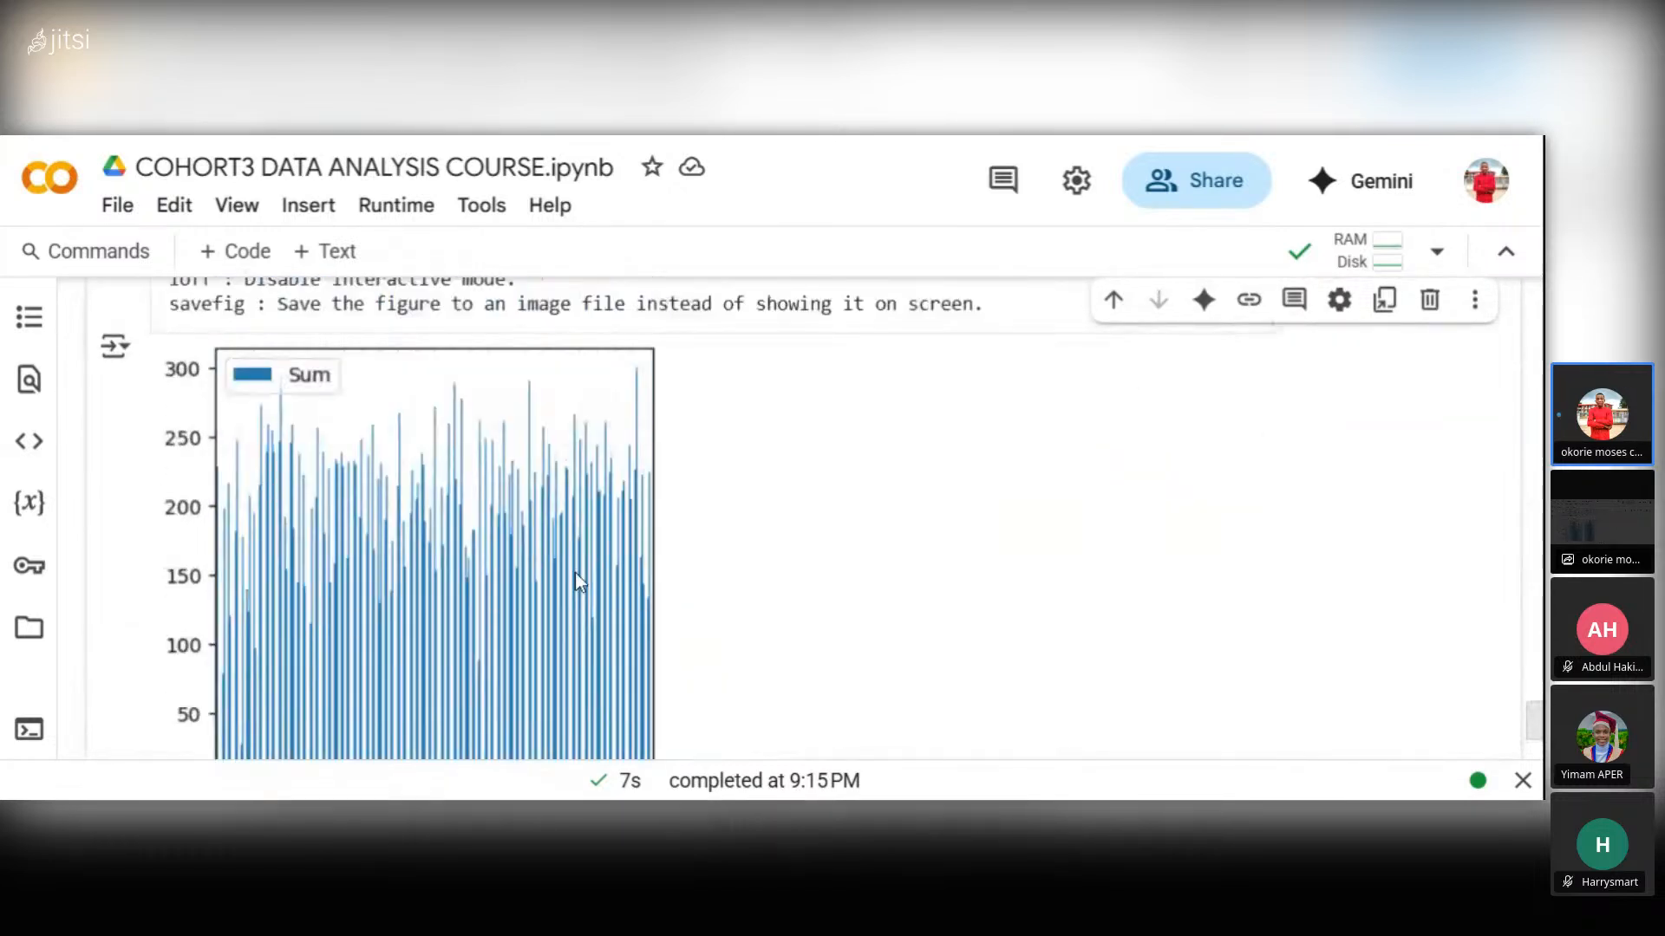
pyautogui.scroll(4, 575, 581)
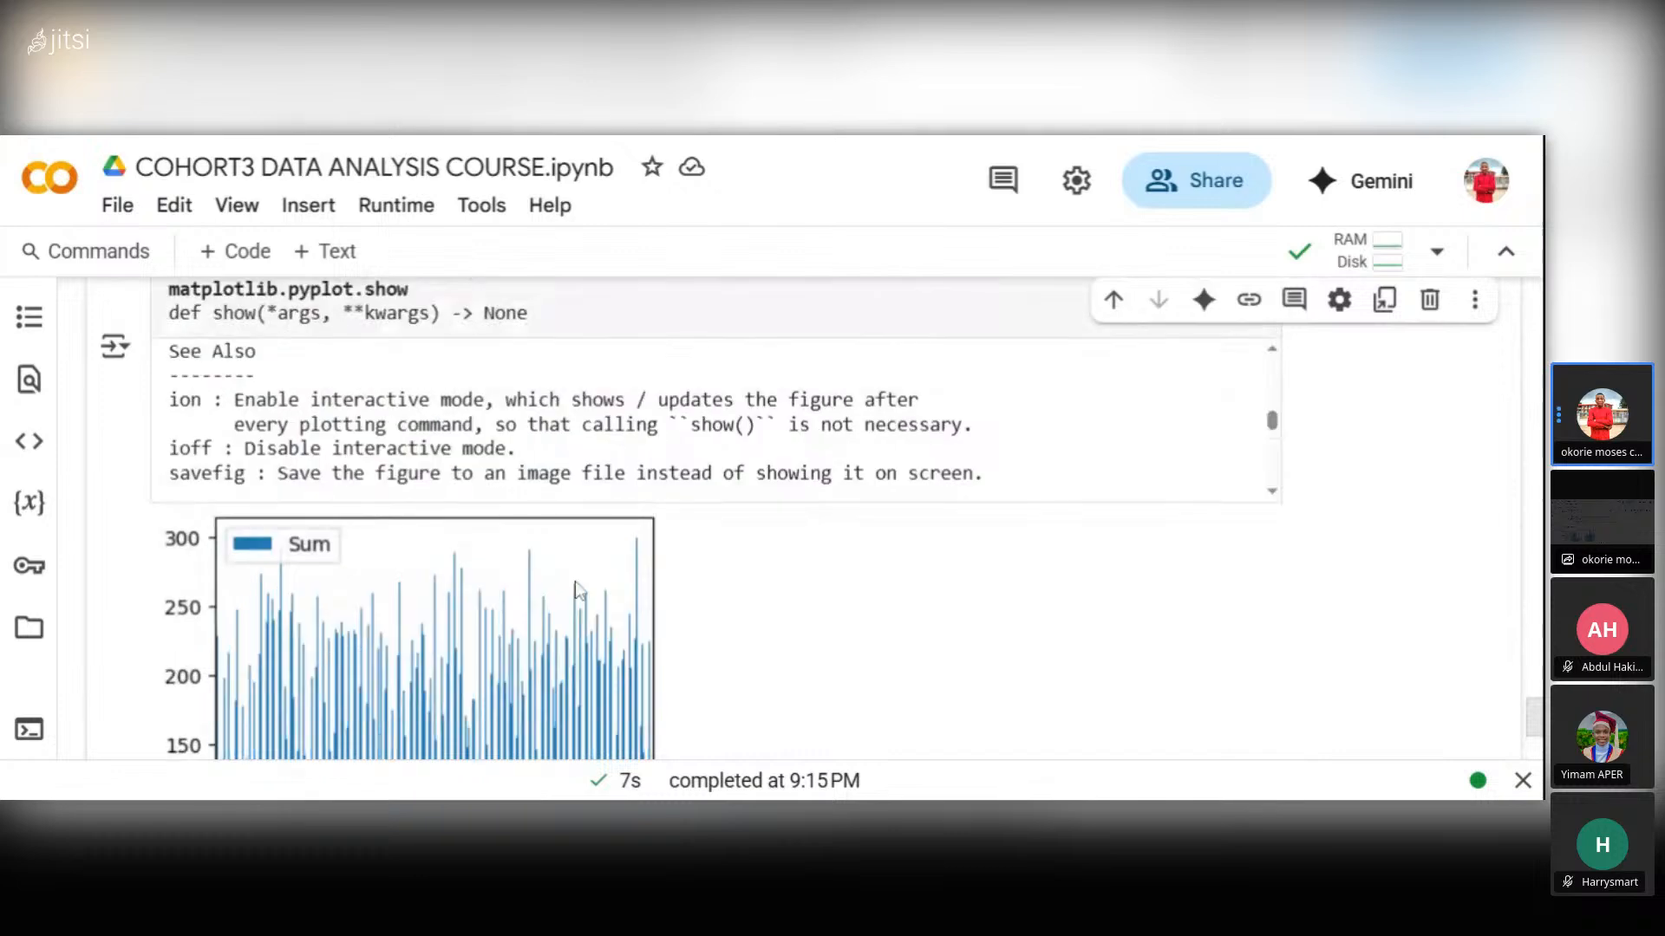
pyautogui.scroll(1, 579, 593)
pyautogui.scroll(-12, 581, 590)
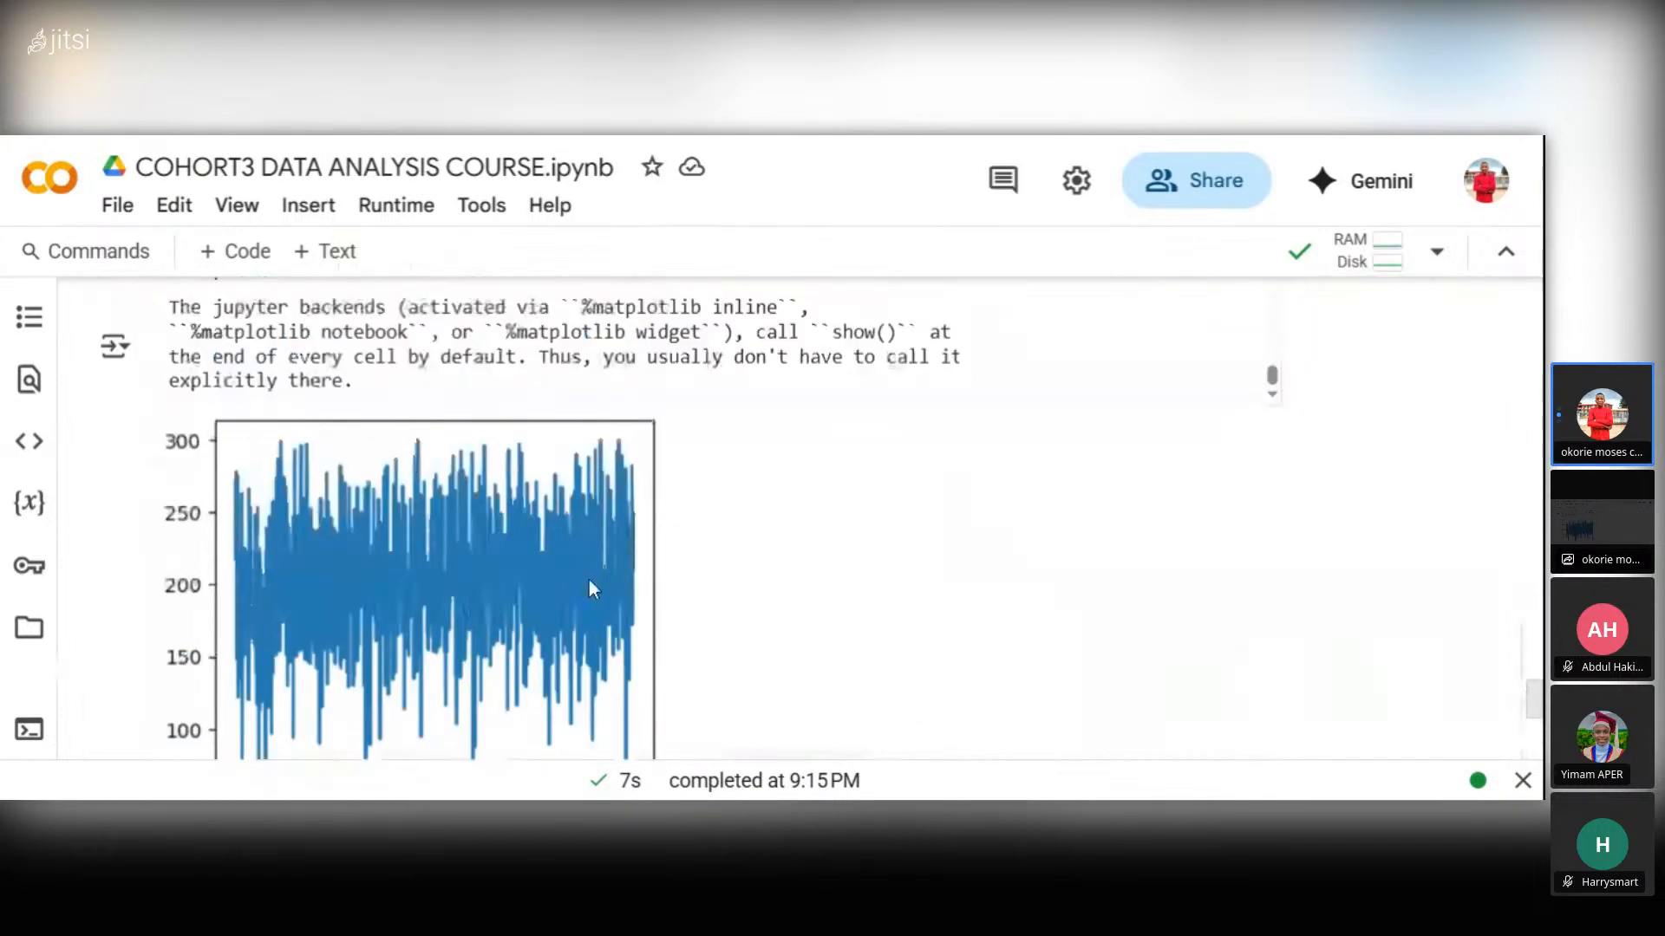
pyautogui.scroll(4, 590, 581)
pyautogui.scroll(-8, 590, 588)
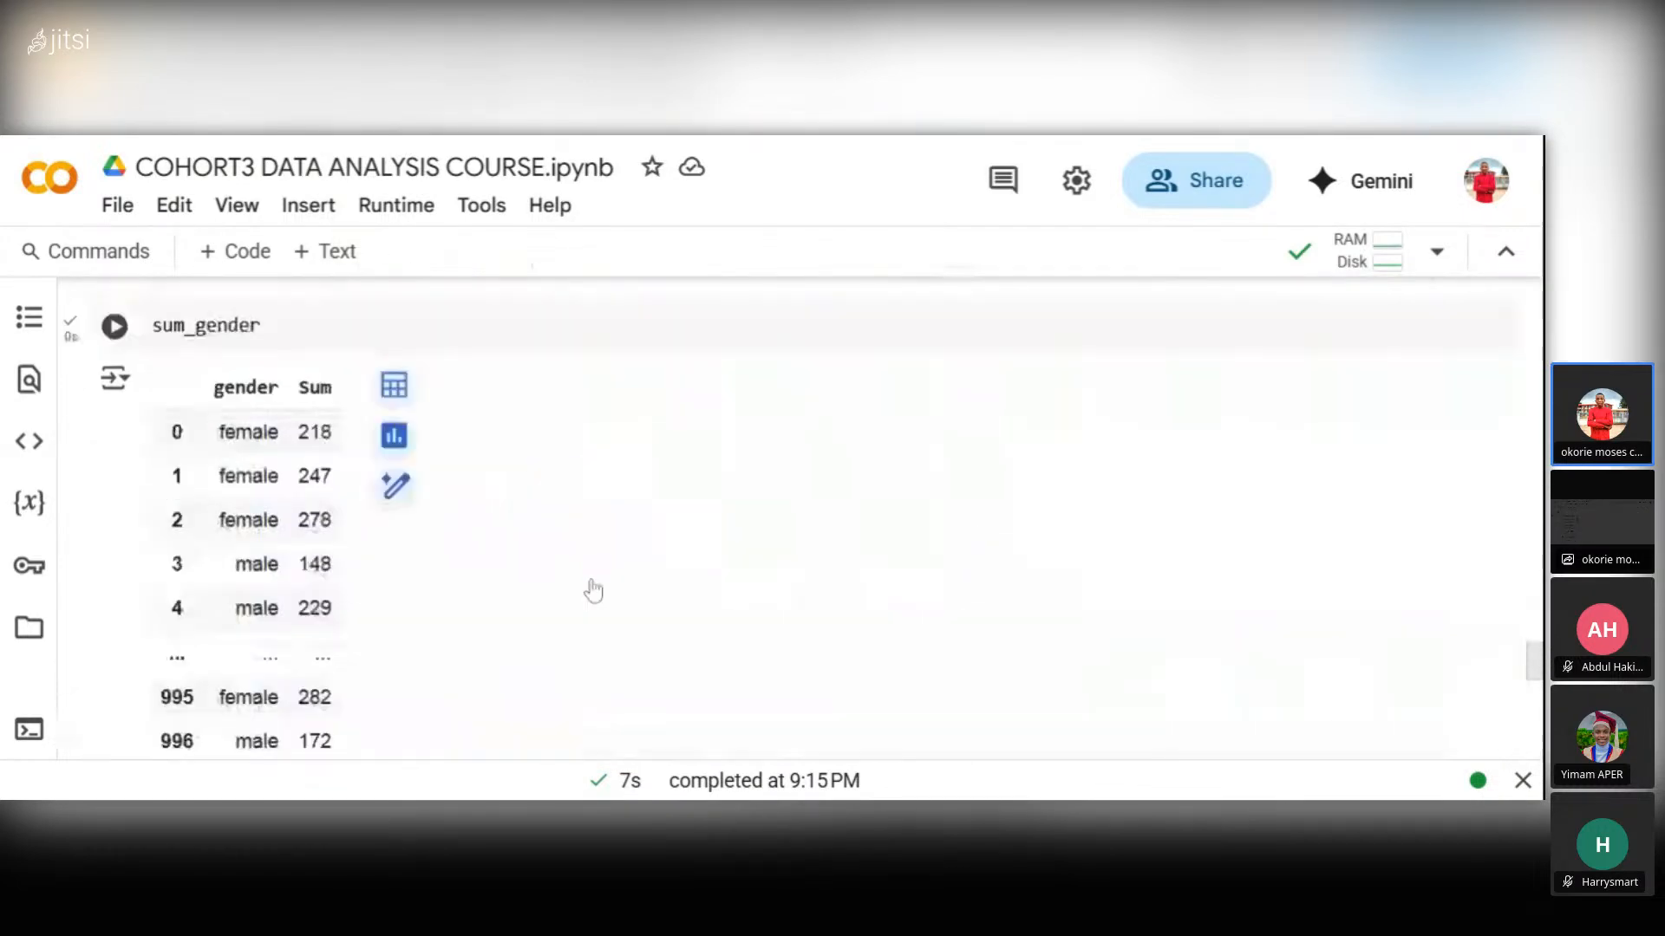
pyautogui.scroll(4, 501, 595)
pyautogui.scroll(-1, 444, 585)
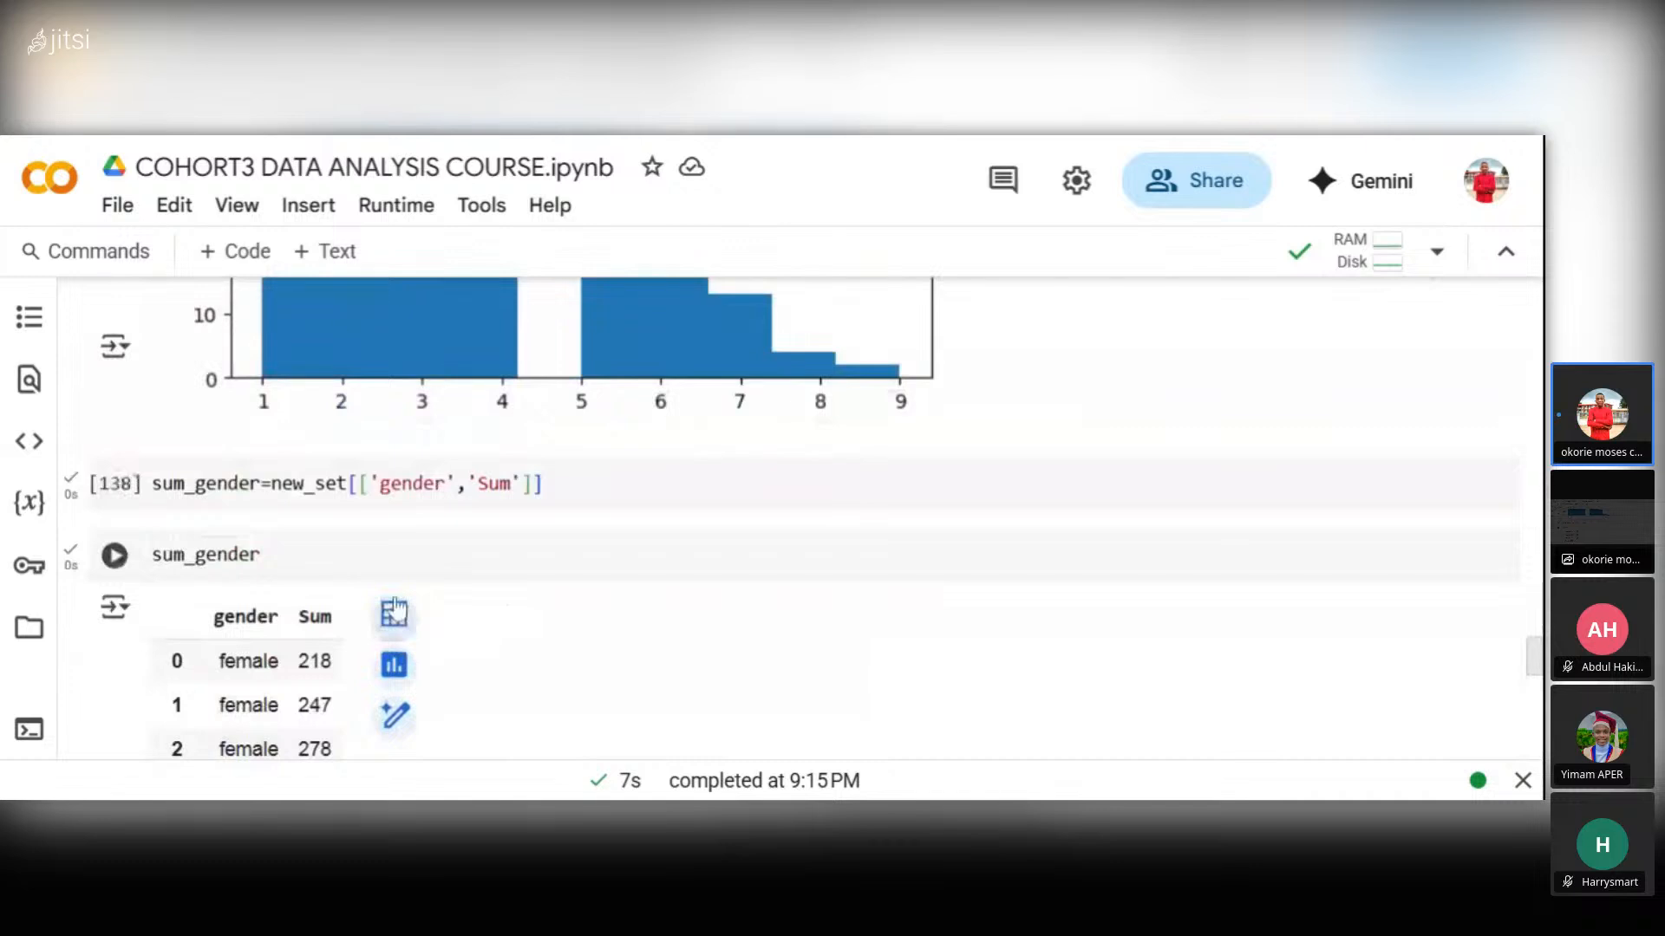
pyautogui.scroll(1, 397, 603)
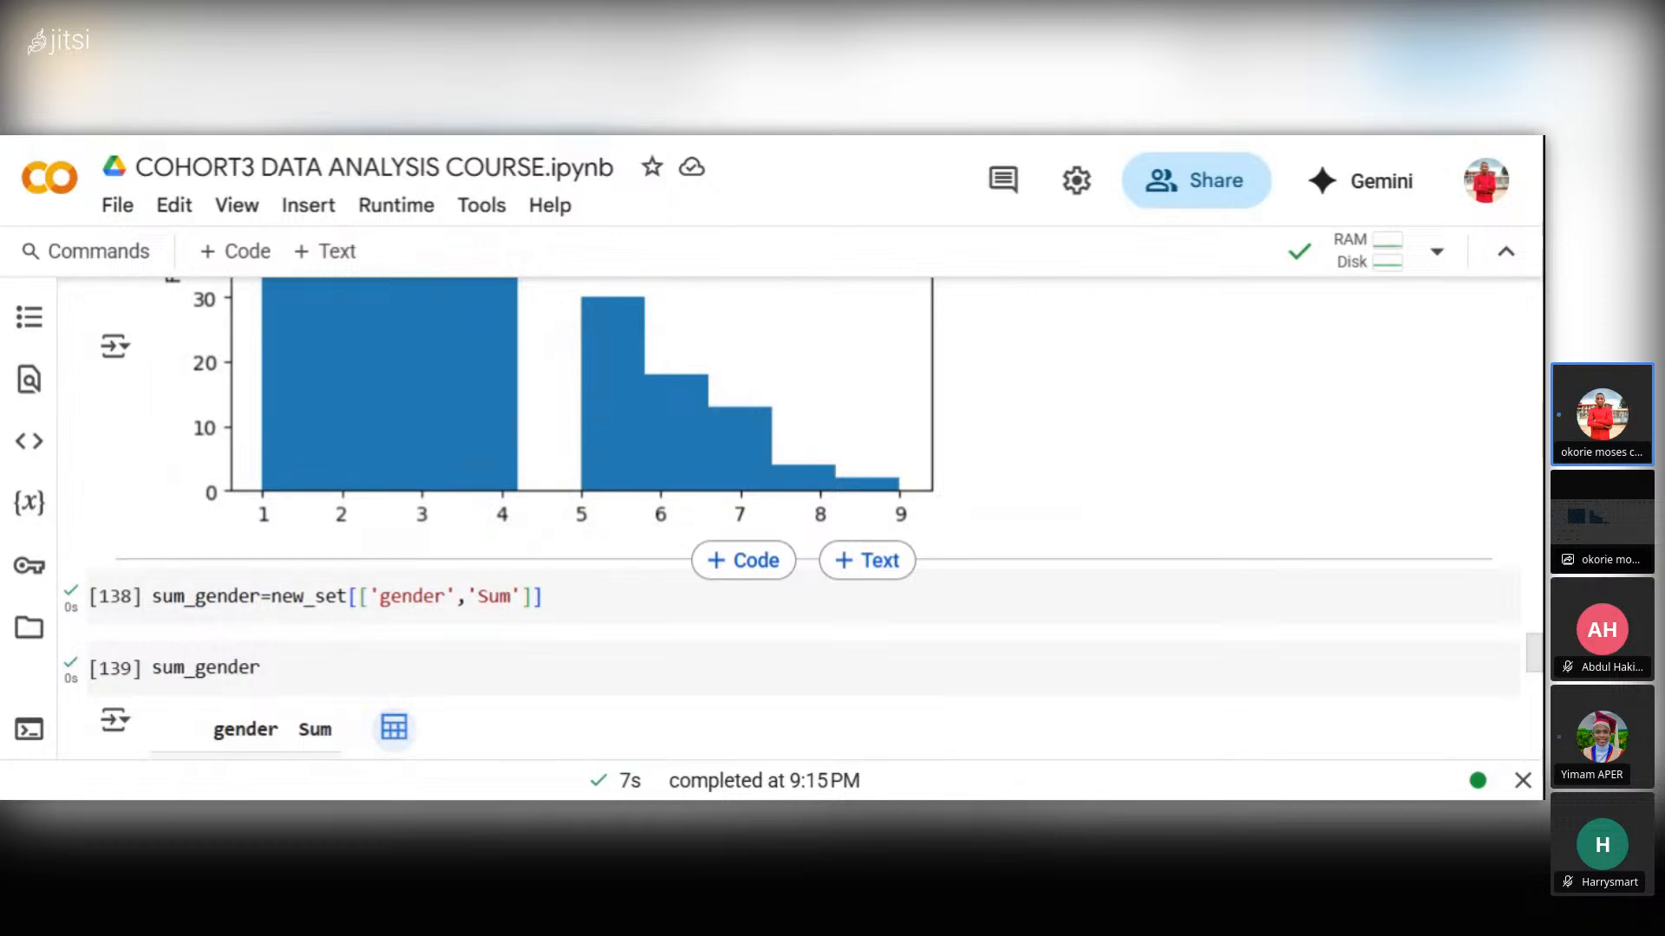
# - Return to the bar plot cell and examine its code, crowded gender axis and the plt.show documentation in its output
pyautogui.scroll(-1, 405, 575)
pyautogui.scroll(-15, 405, 575)
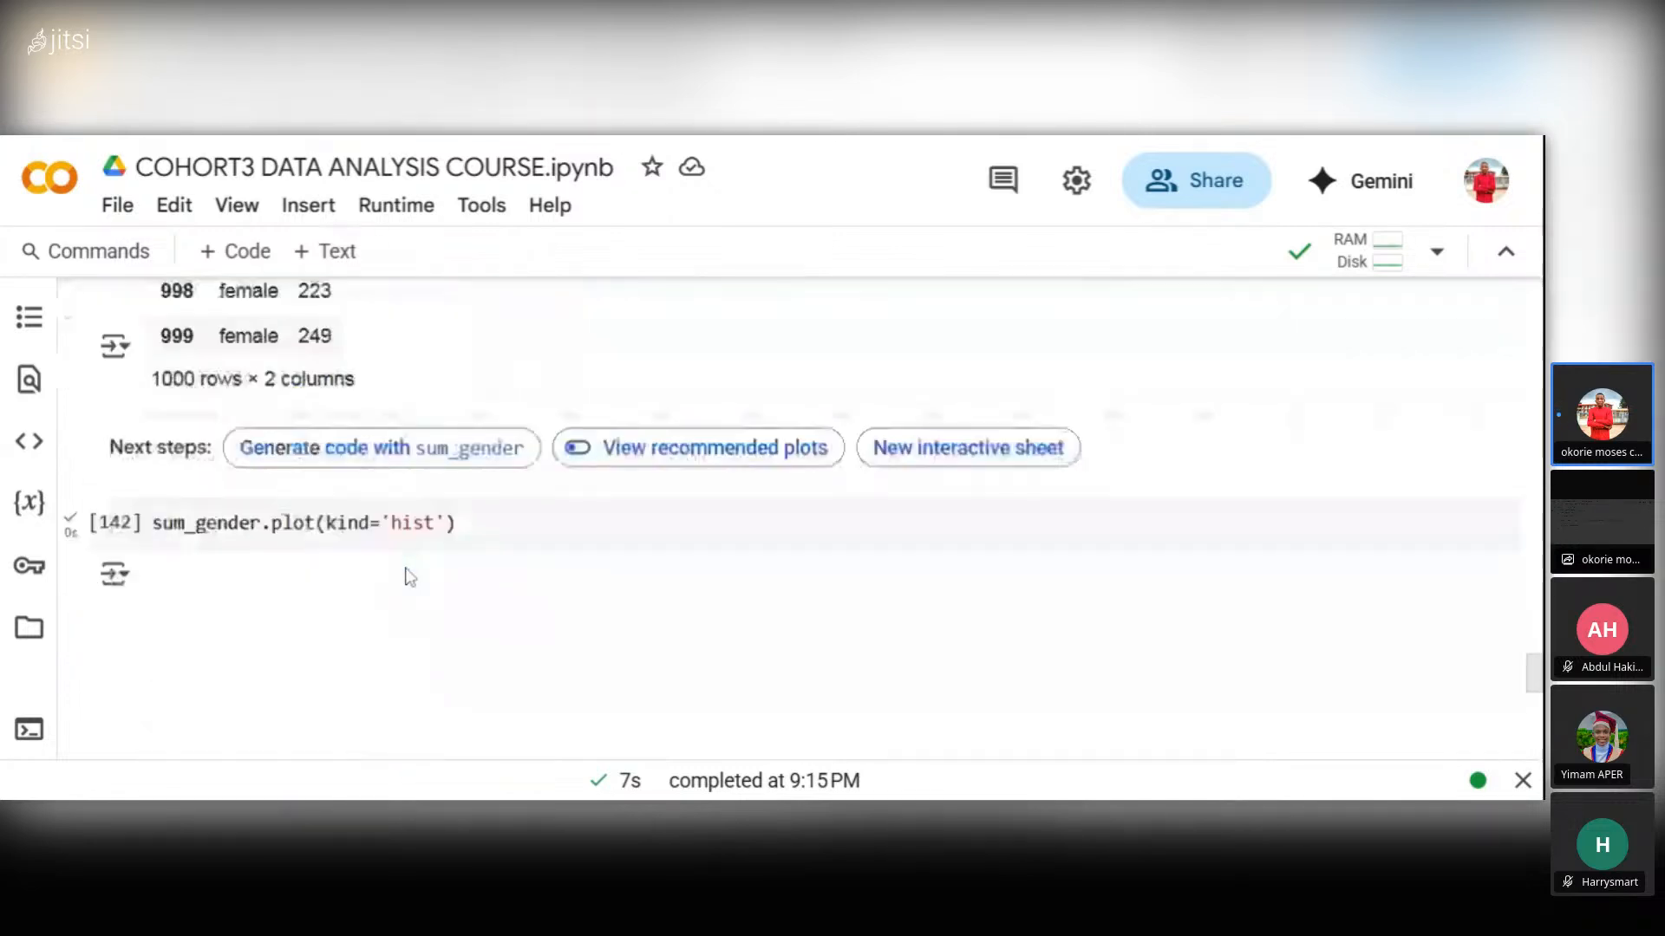
pyautogui.scroll(-12, 442, 597)
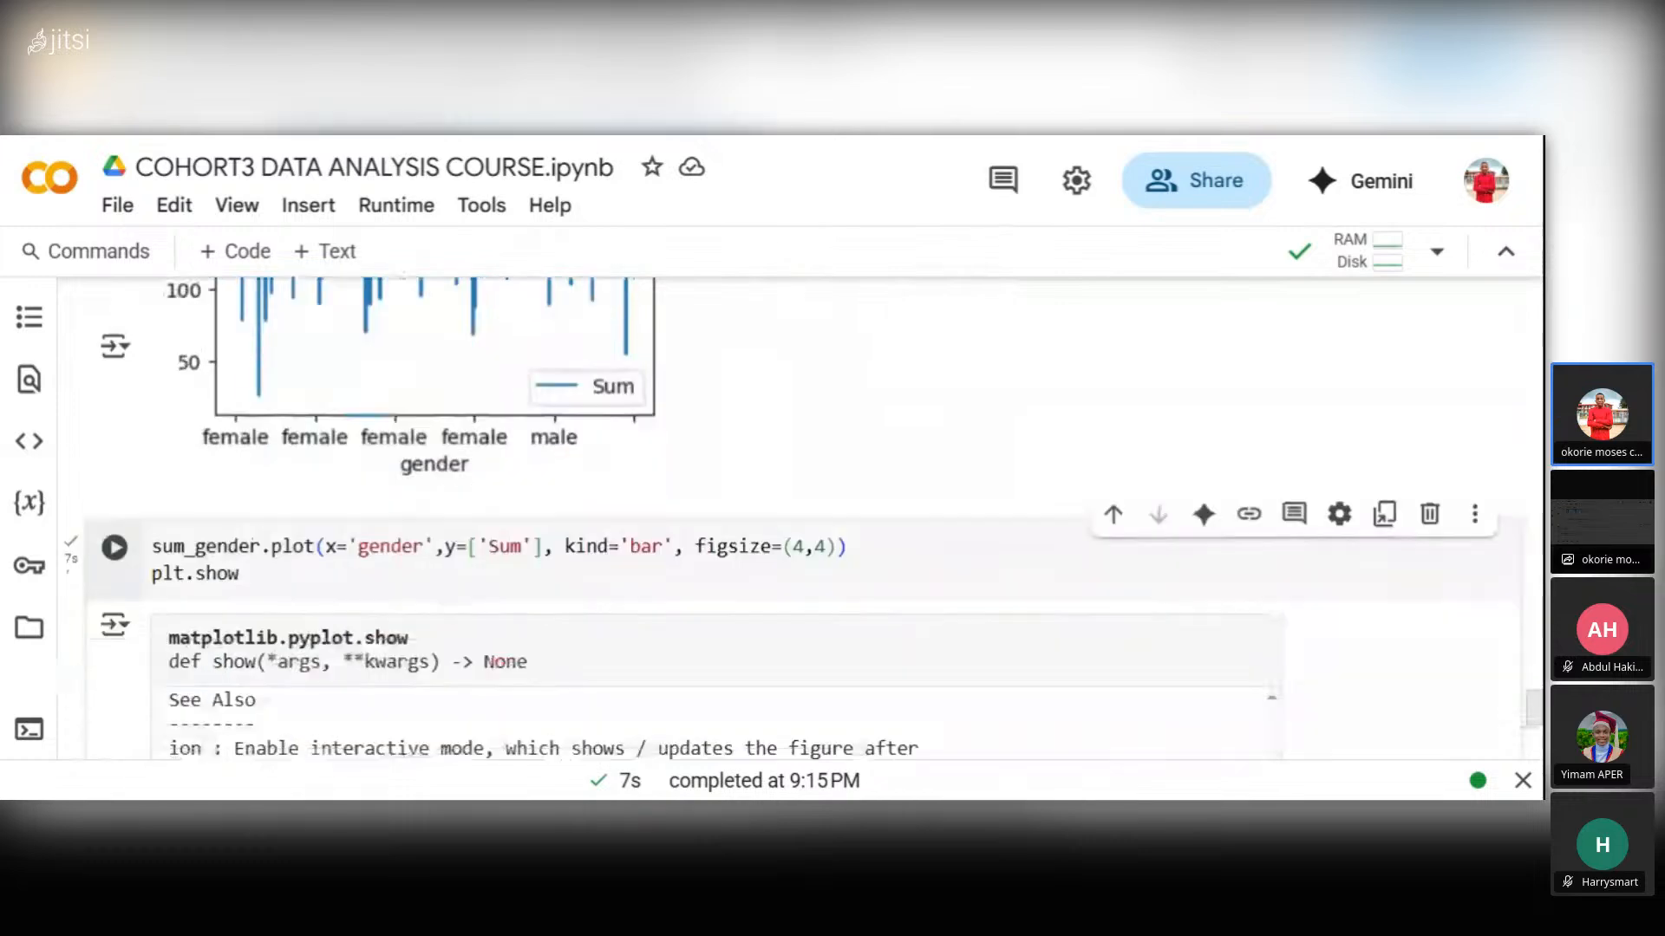
pyautogui.scroll(-5, 449, 585)
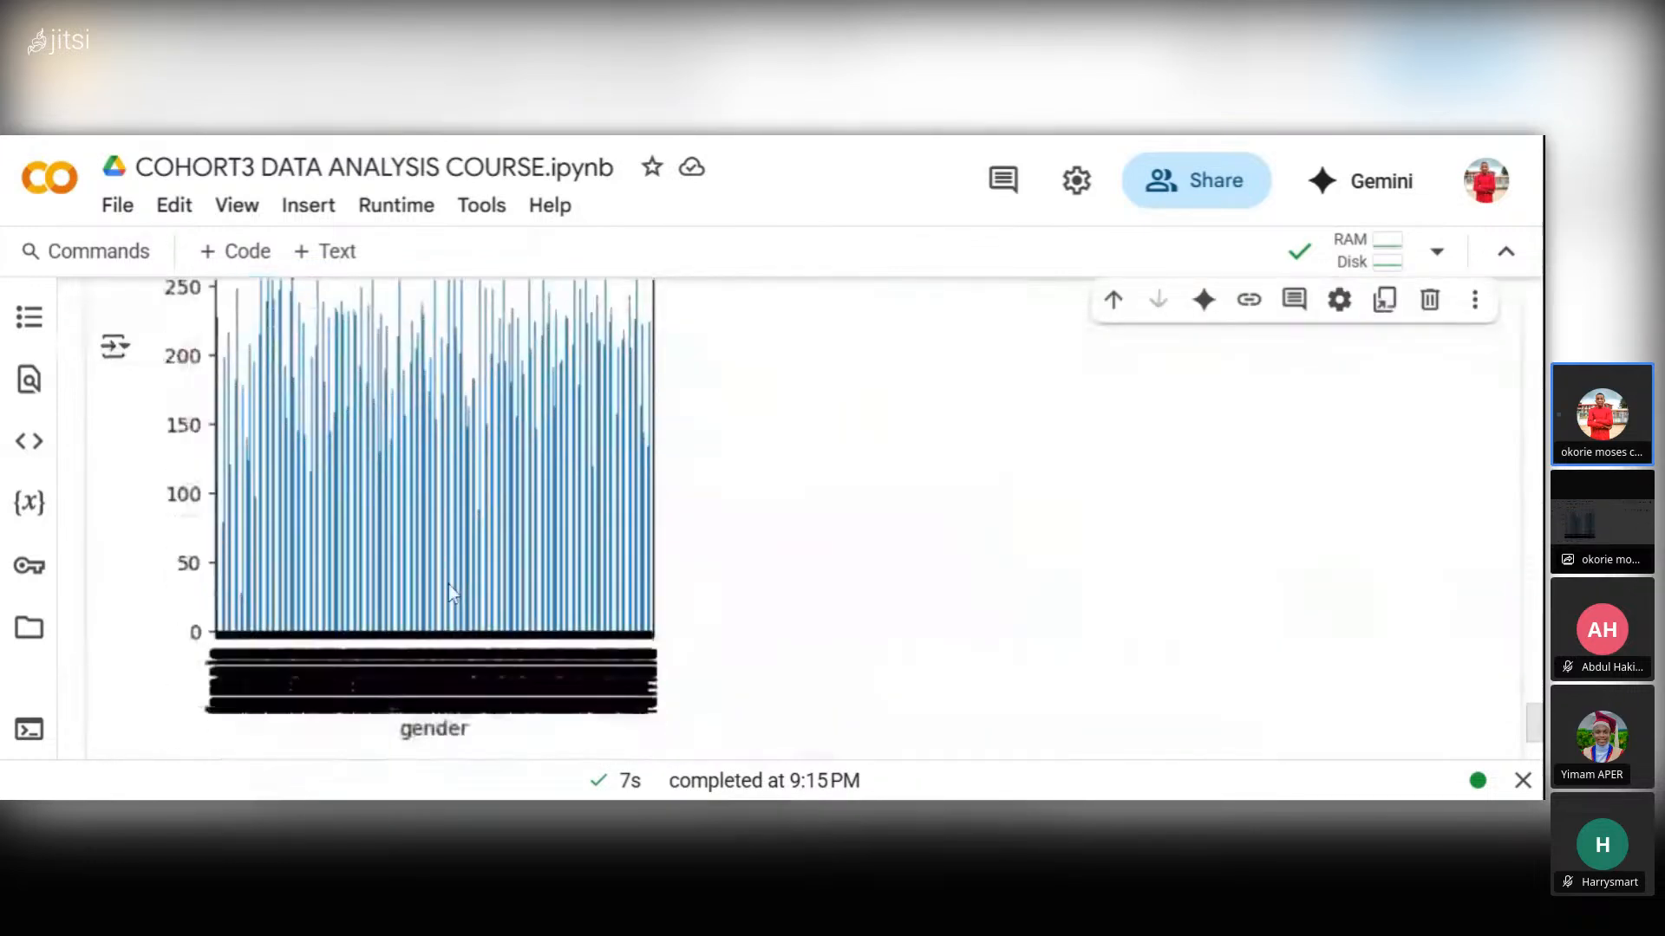
pyautogui.scroll(5, 451, 593)
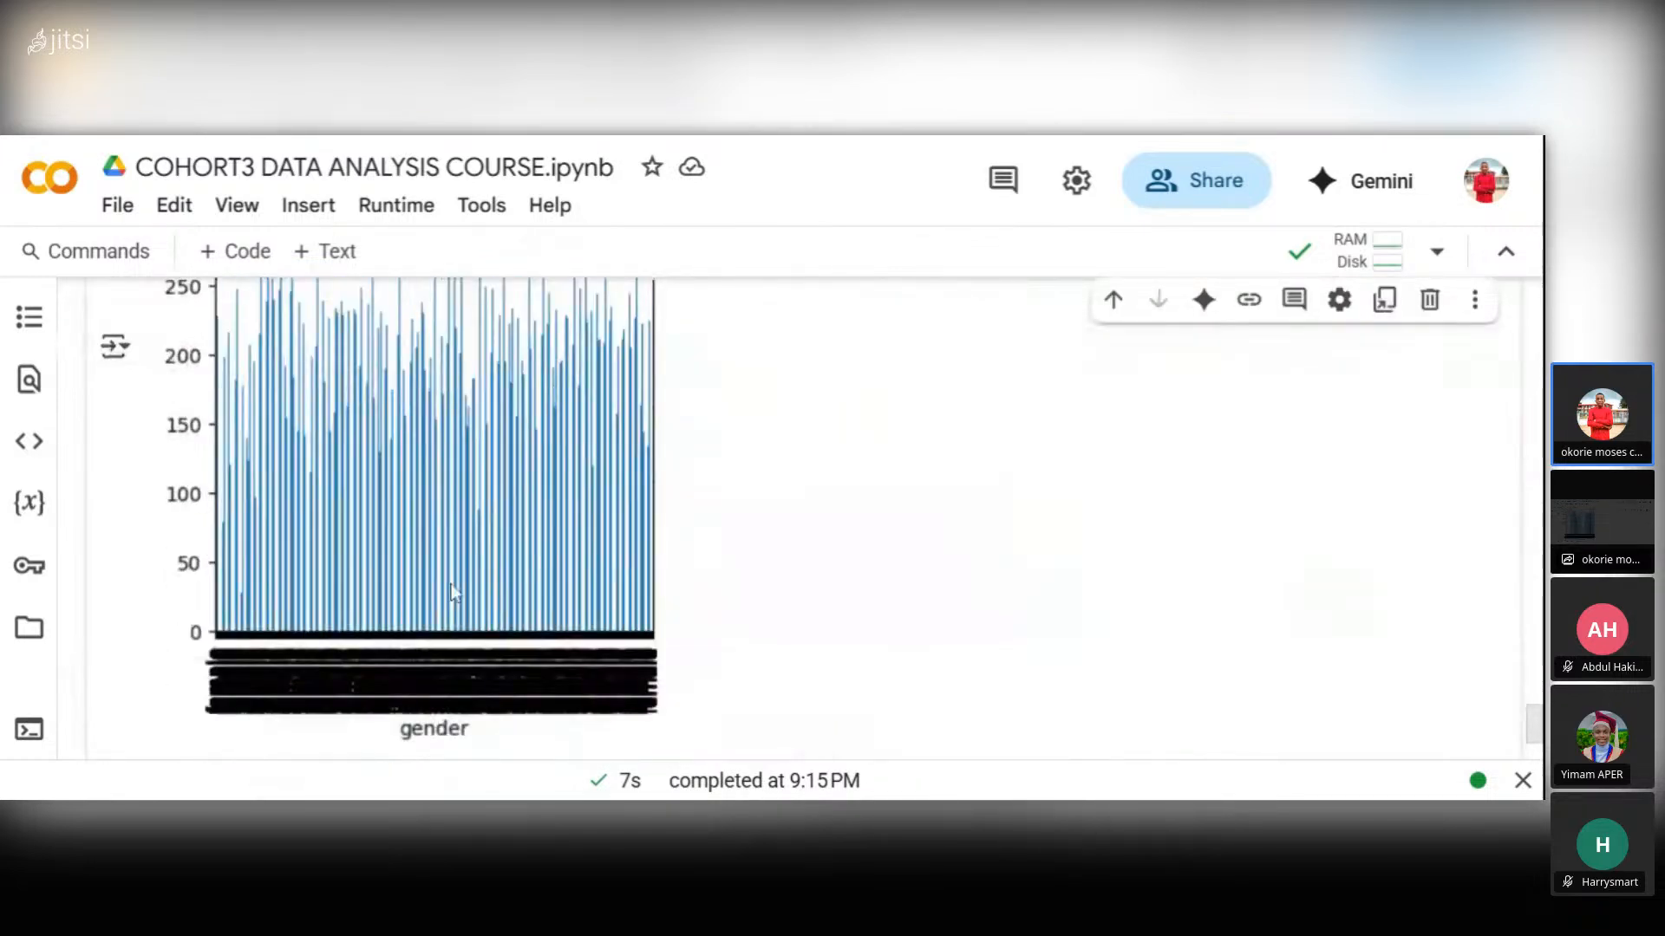
pyautogui.scroll(3, 462, 594)
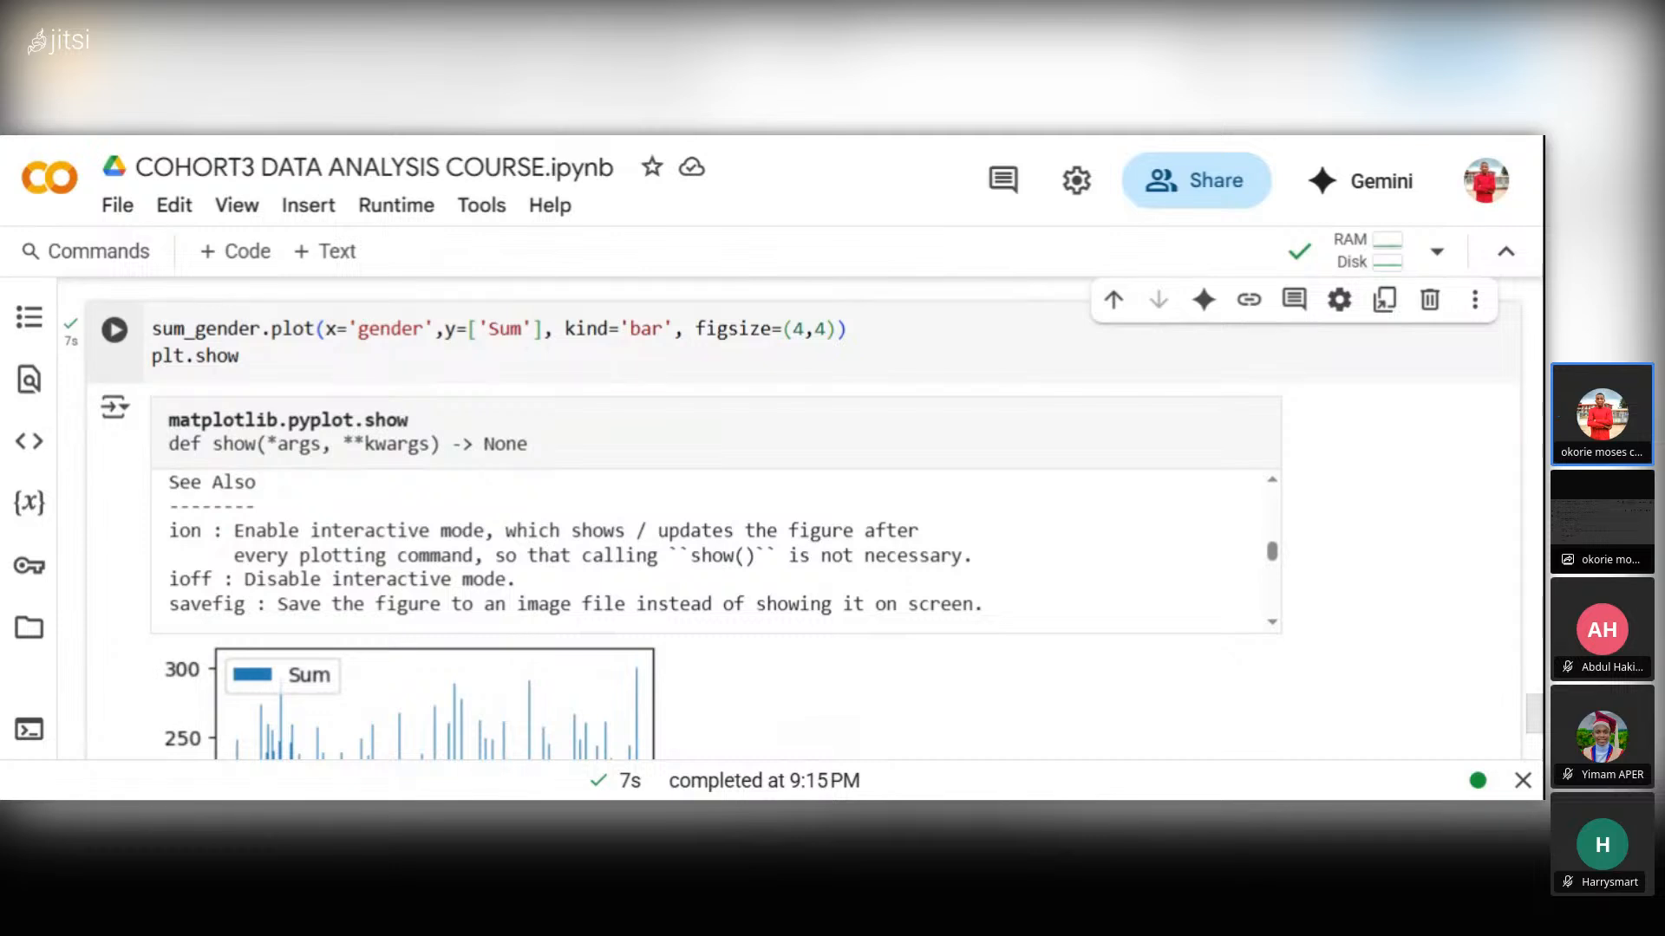
pyautogui.scroll(-5, 548, 591)
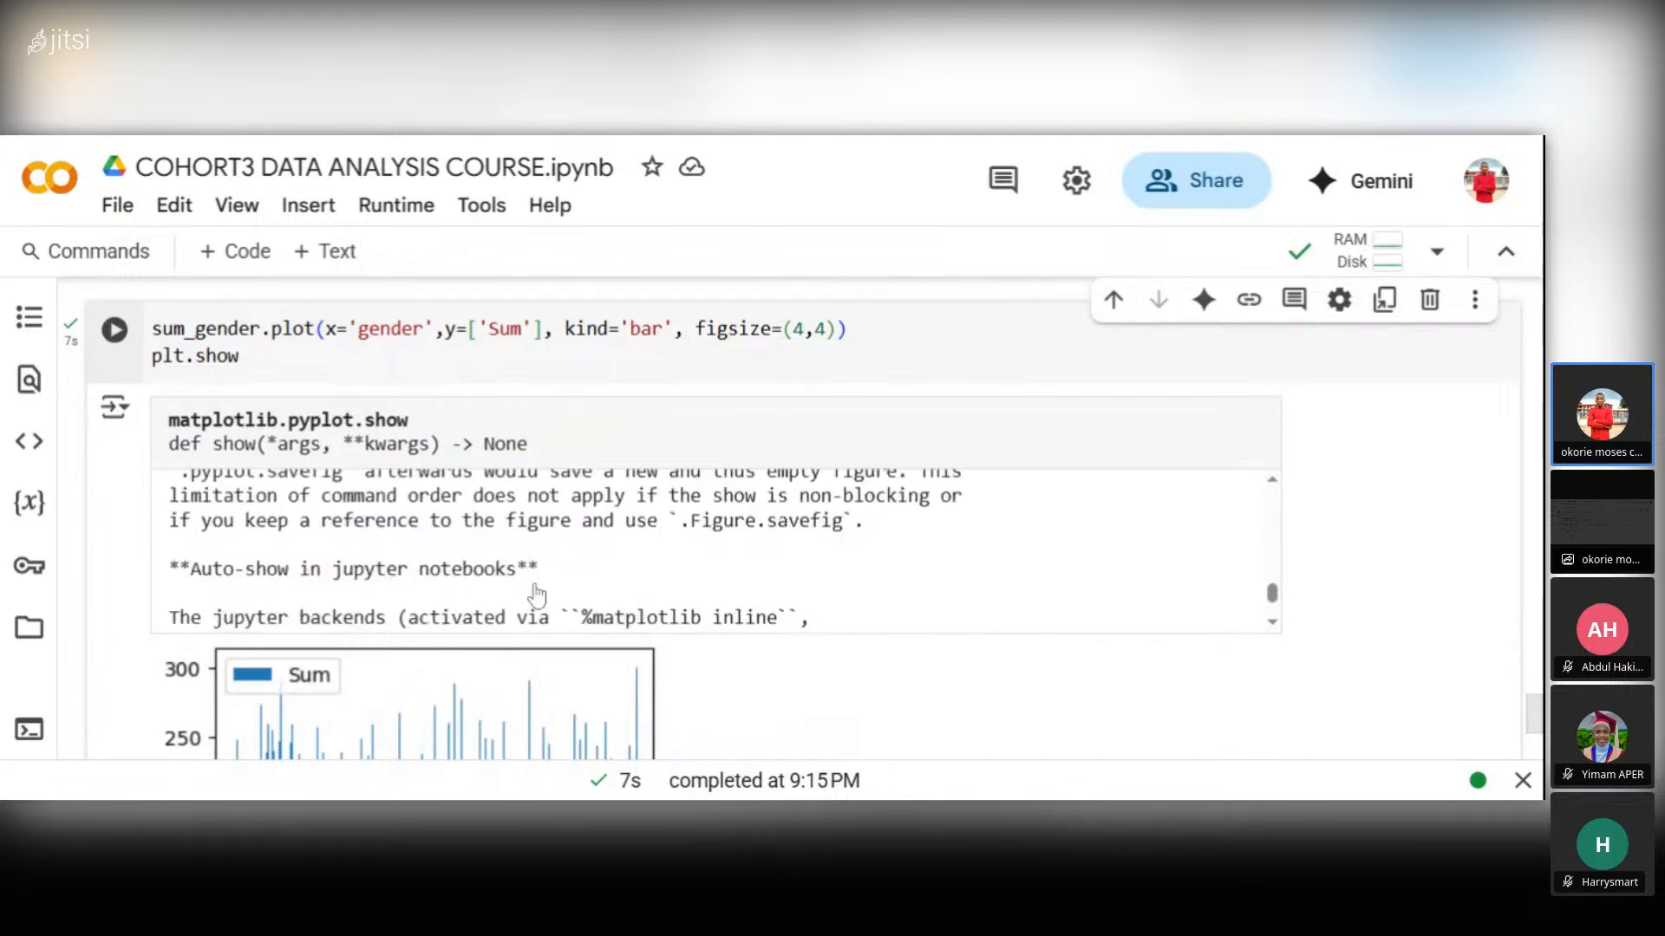
pyautogui.scroll(-3, 536, 595)
pyautogui.scroll(-5, 902, 570)
pyautogui.scroll(-3, 901, 569)
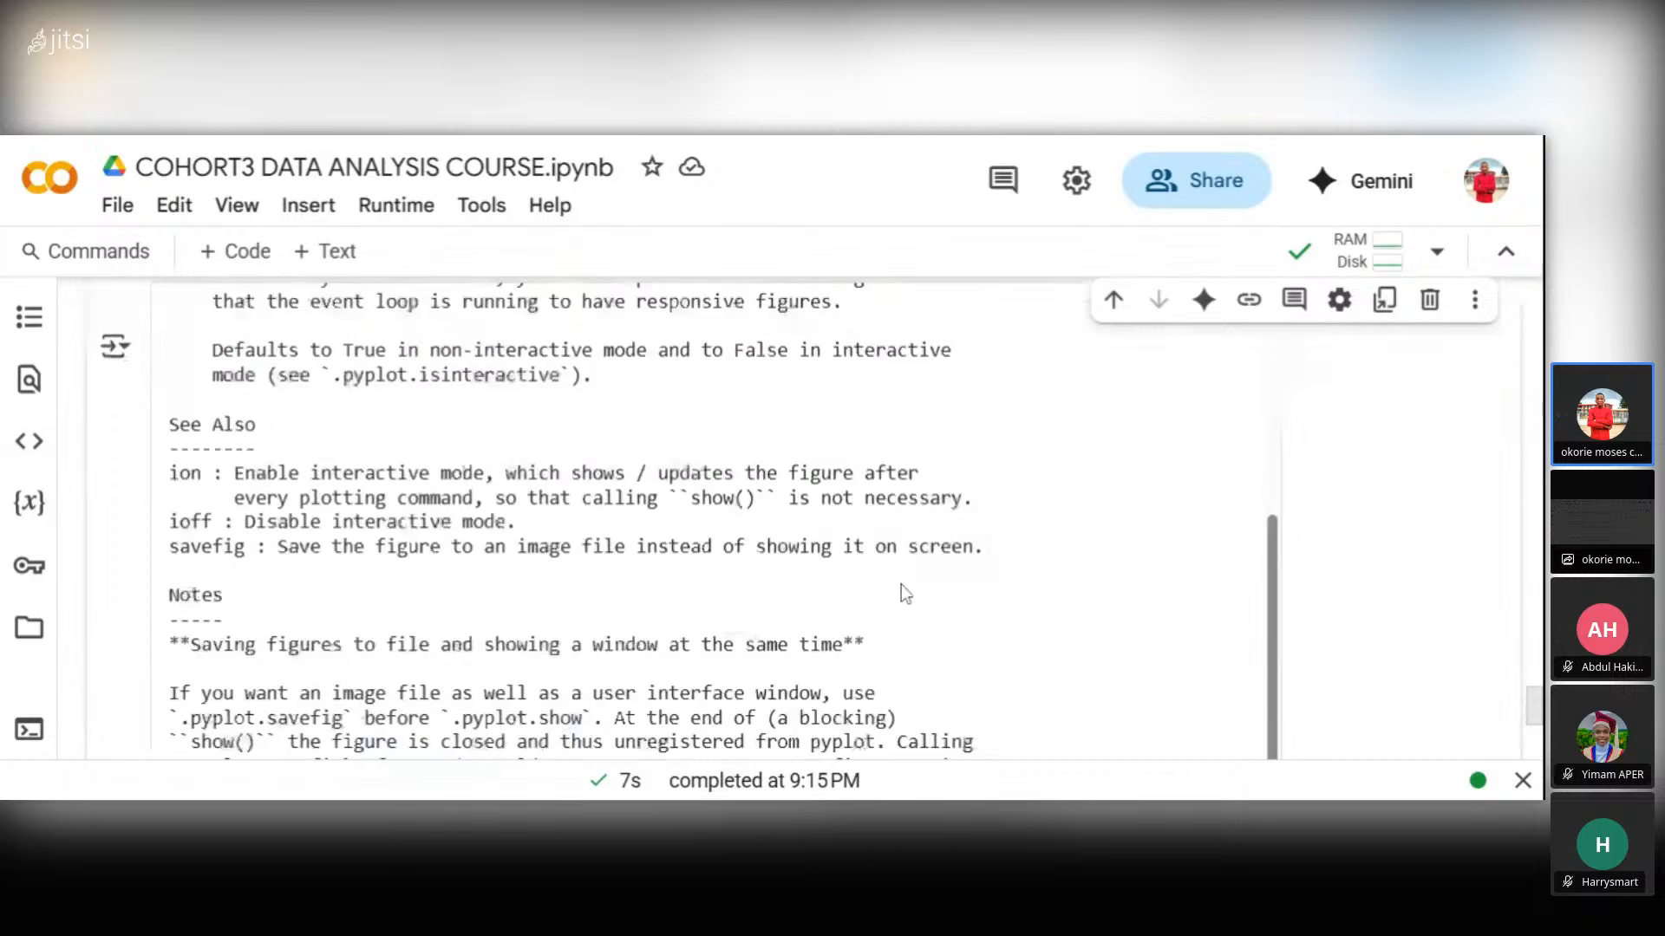
# - Add a code cell below the bar chart containing the copied sum_gender line plot call and plt.show
pyautogui.scroll(-10, 901, 586)
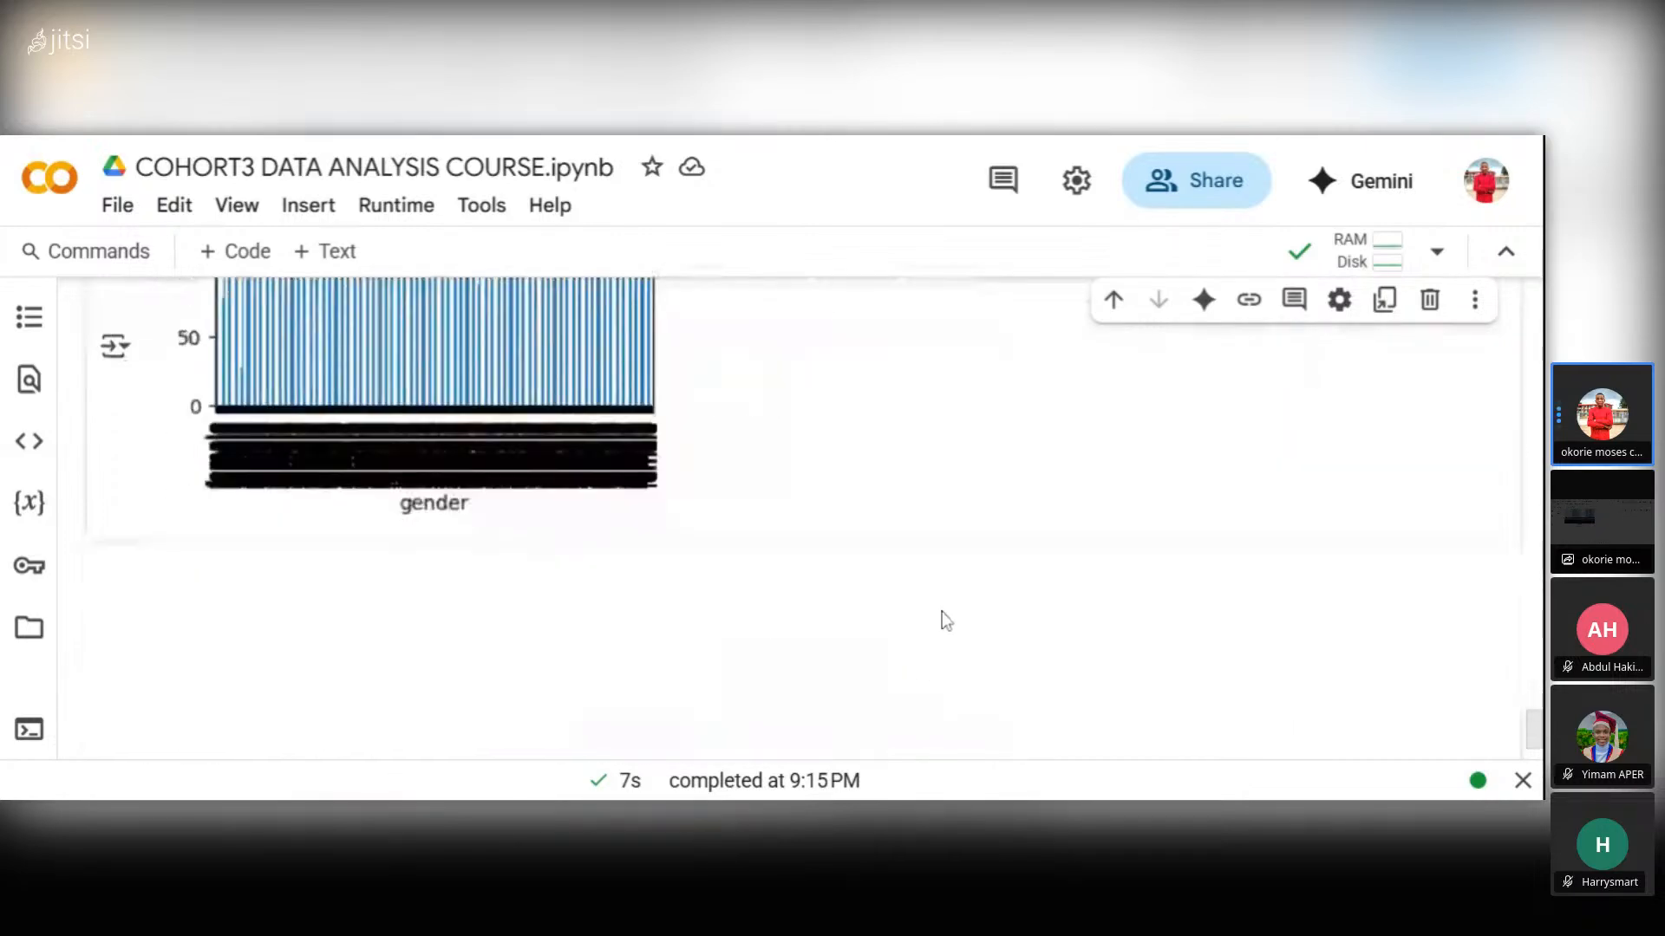
pyautogui.click(248, 271)
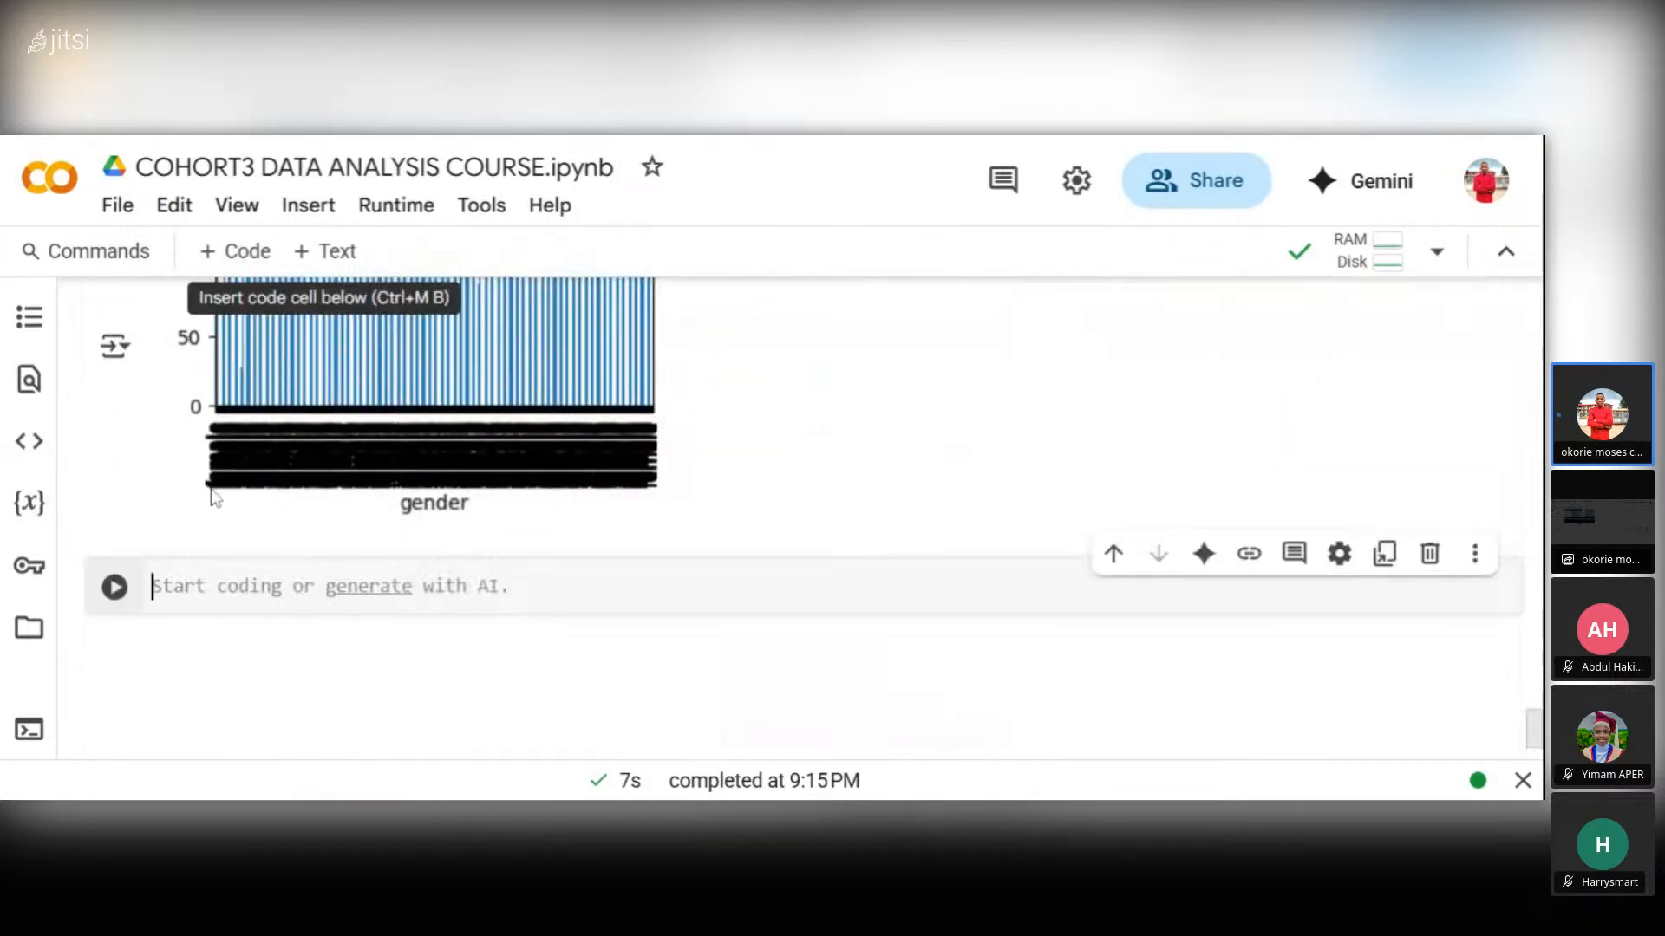
pyautogui.write("sum_gender.plot(x='gender',y=['Sum'], kind='line', figsize=(4,4)) plt.show")
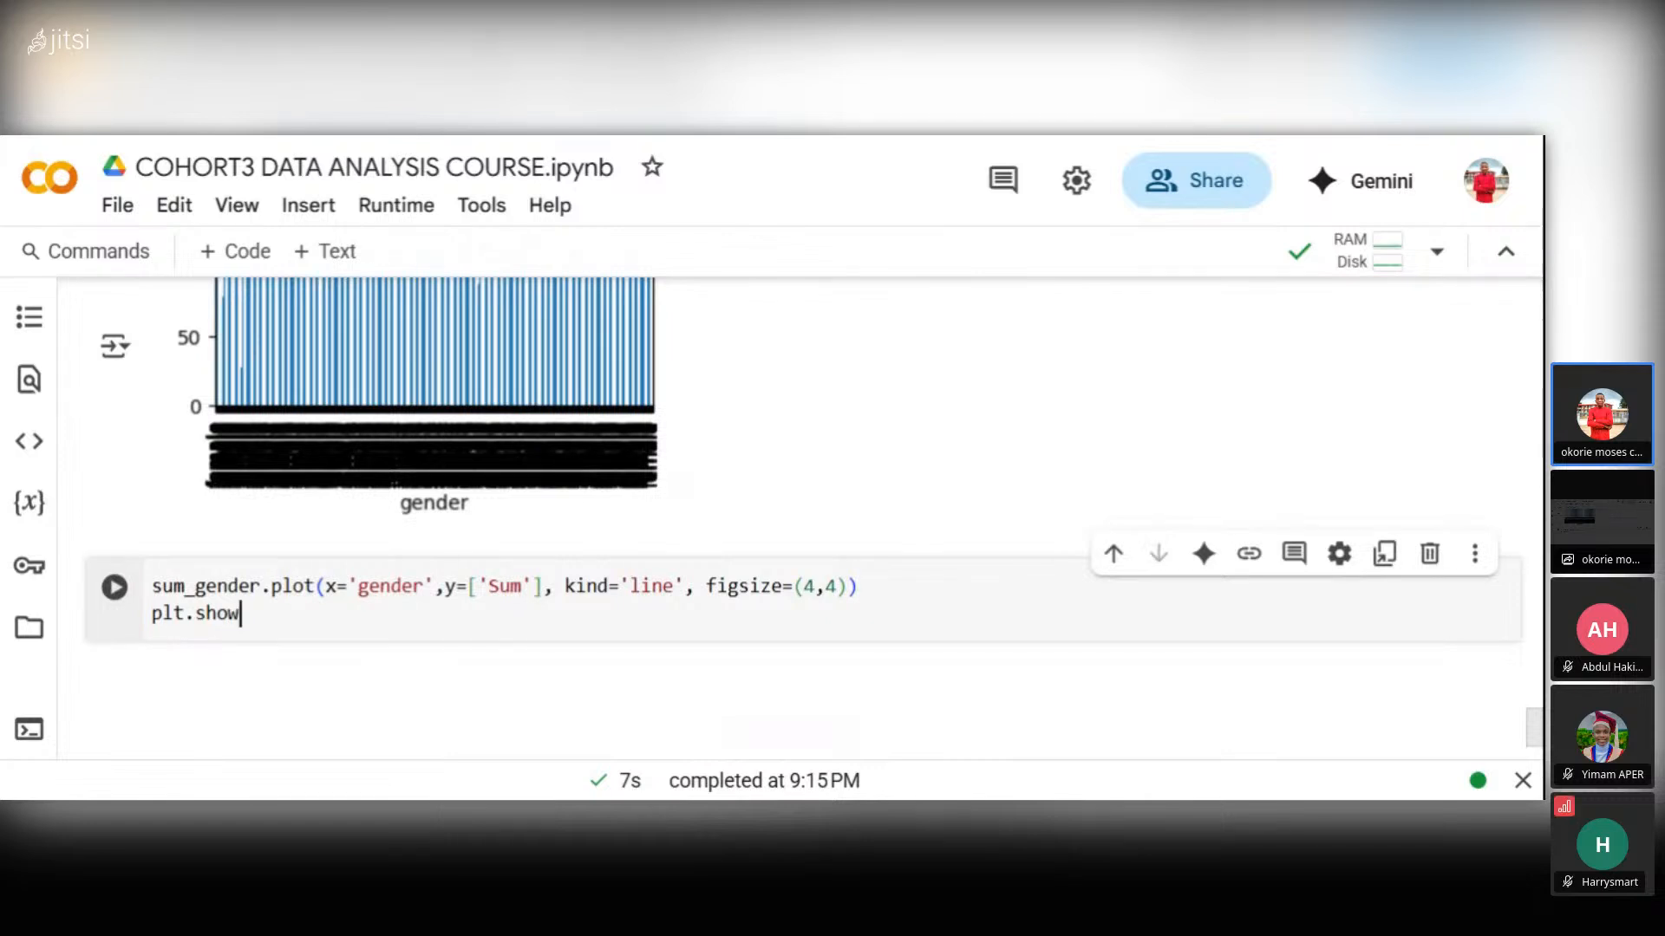
# - Insert an empty text cell between the line chart and the bar plot cell
pyautogui.scroll(1, 564, 423)
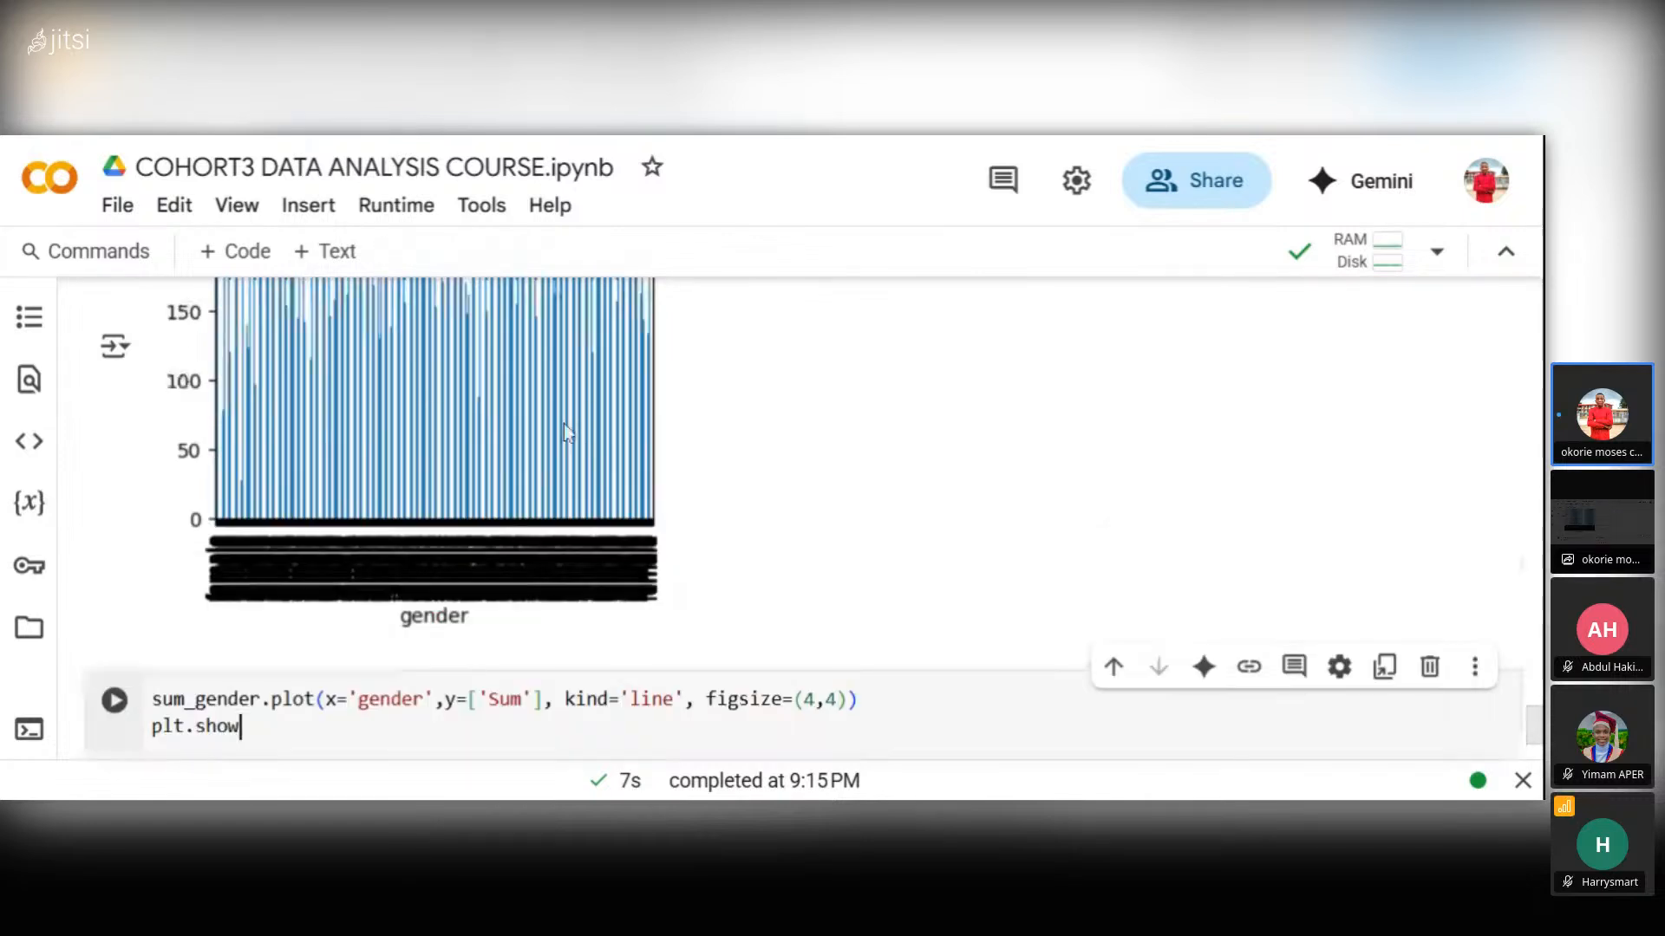
pyautogui.scroll(-5, 593, 421)
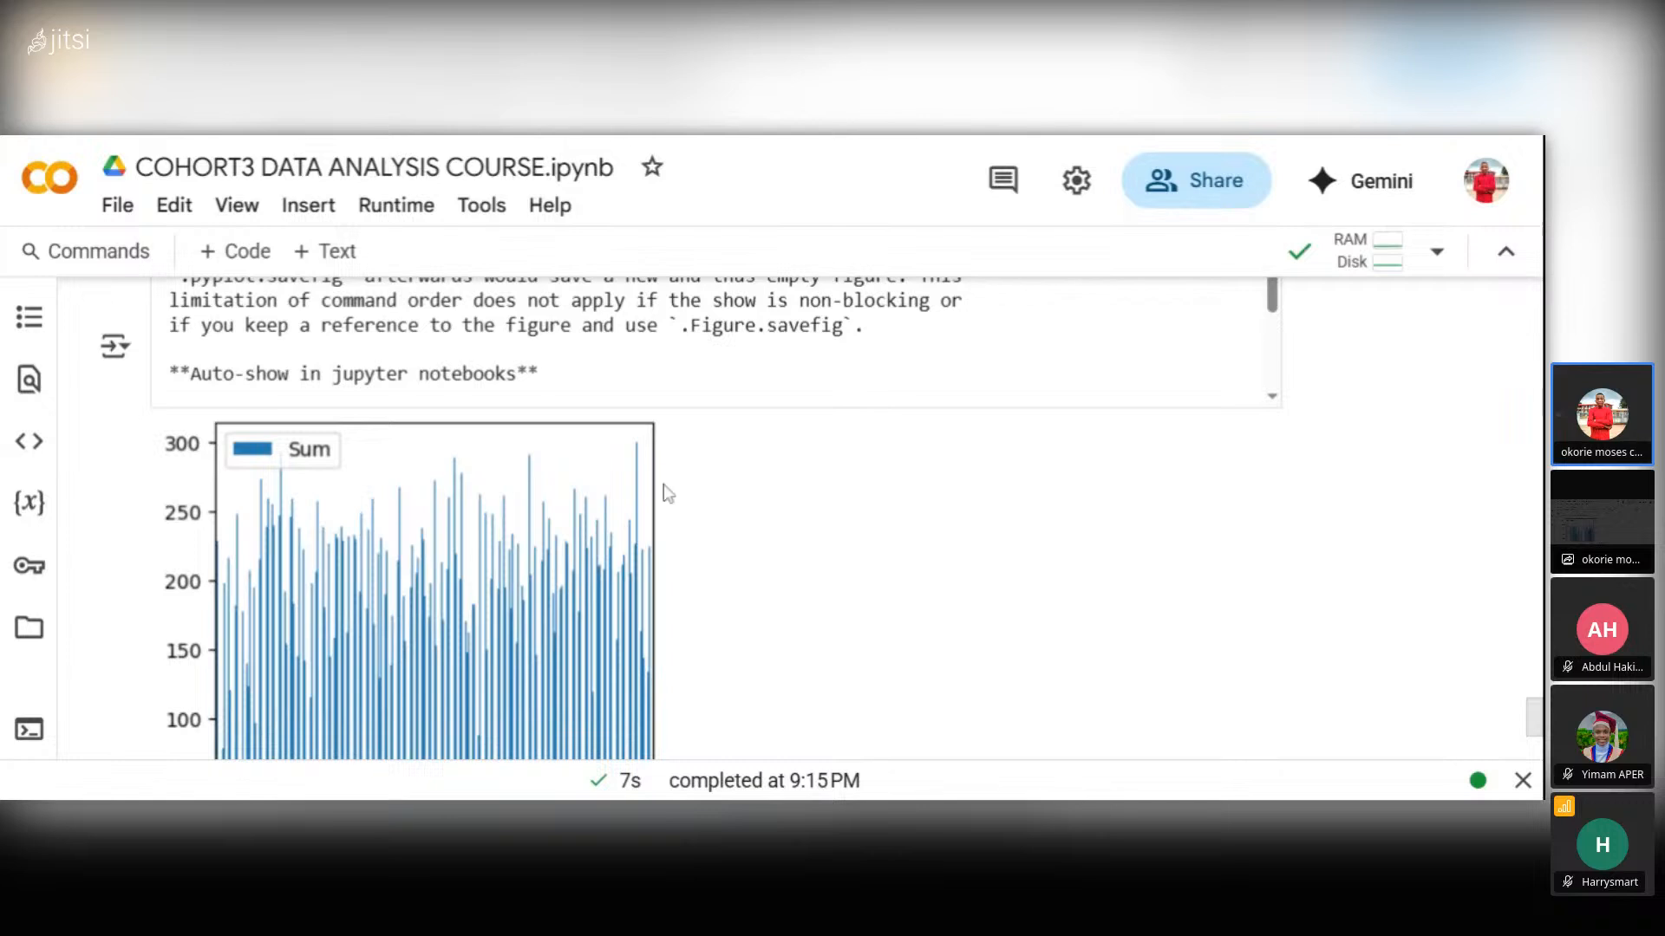
pyautogui.scroll(-1, 595, 476)
pyautogui.scroll(4, 666, 425)
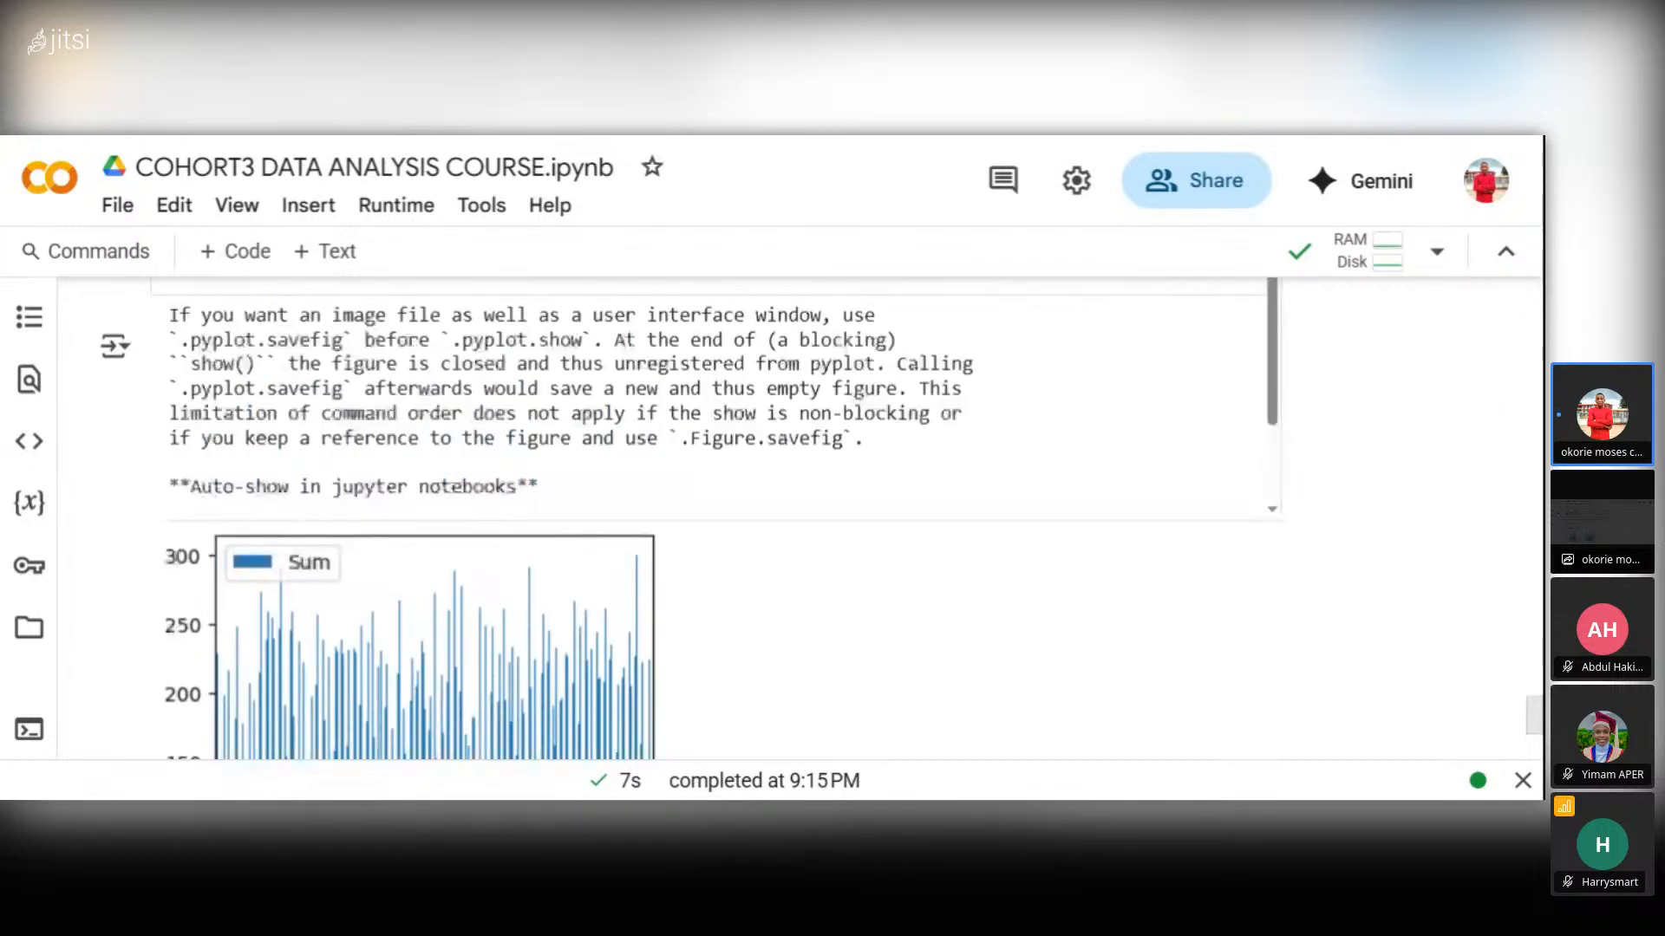
pyautogui.scroll(6, 853, 356)
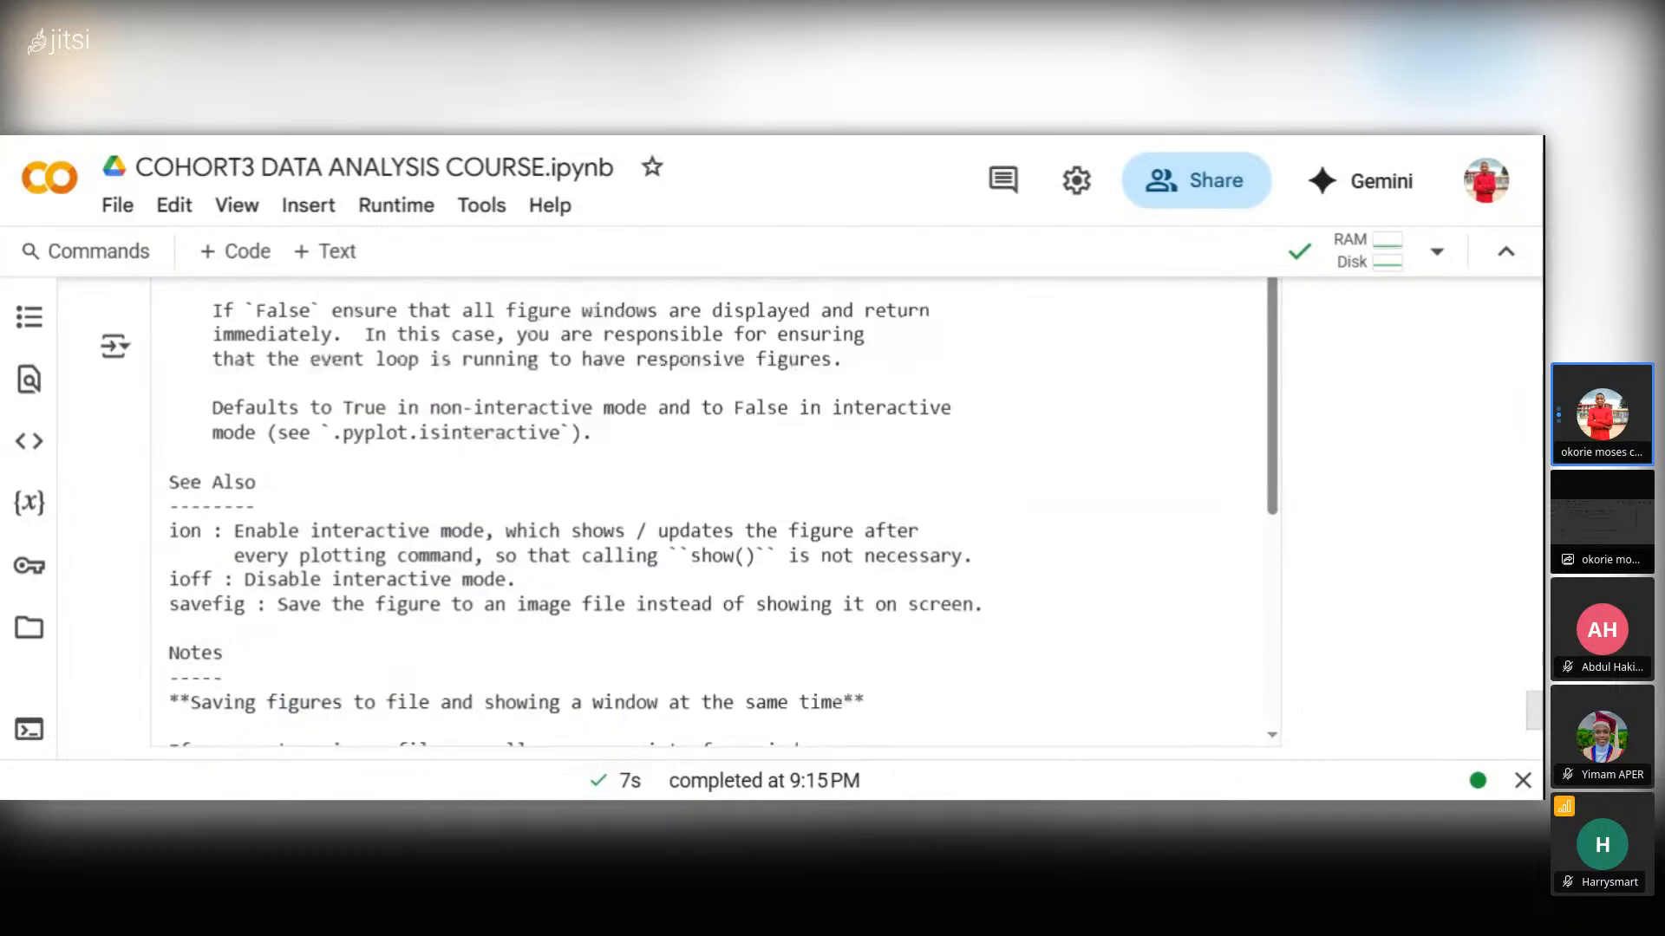
pyautogui.scroll(4, 833, 521)
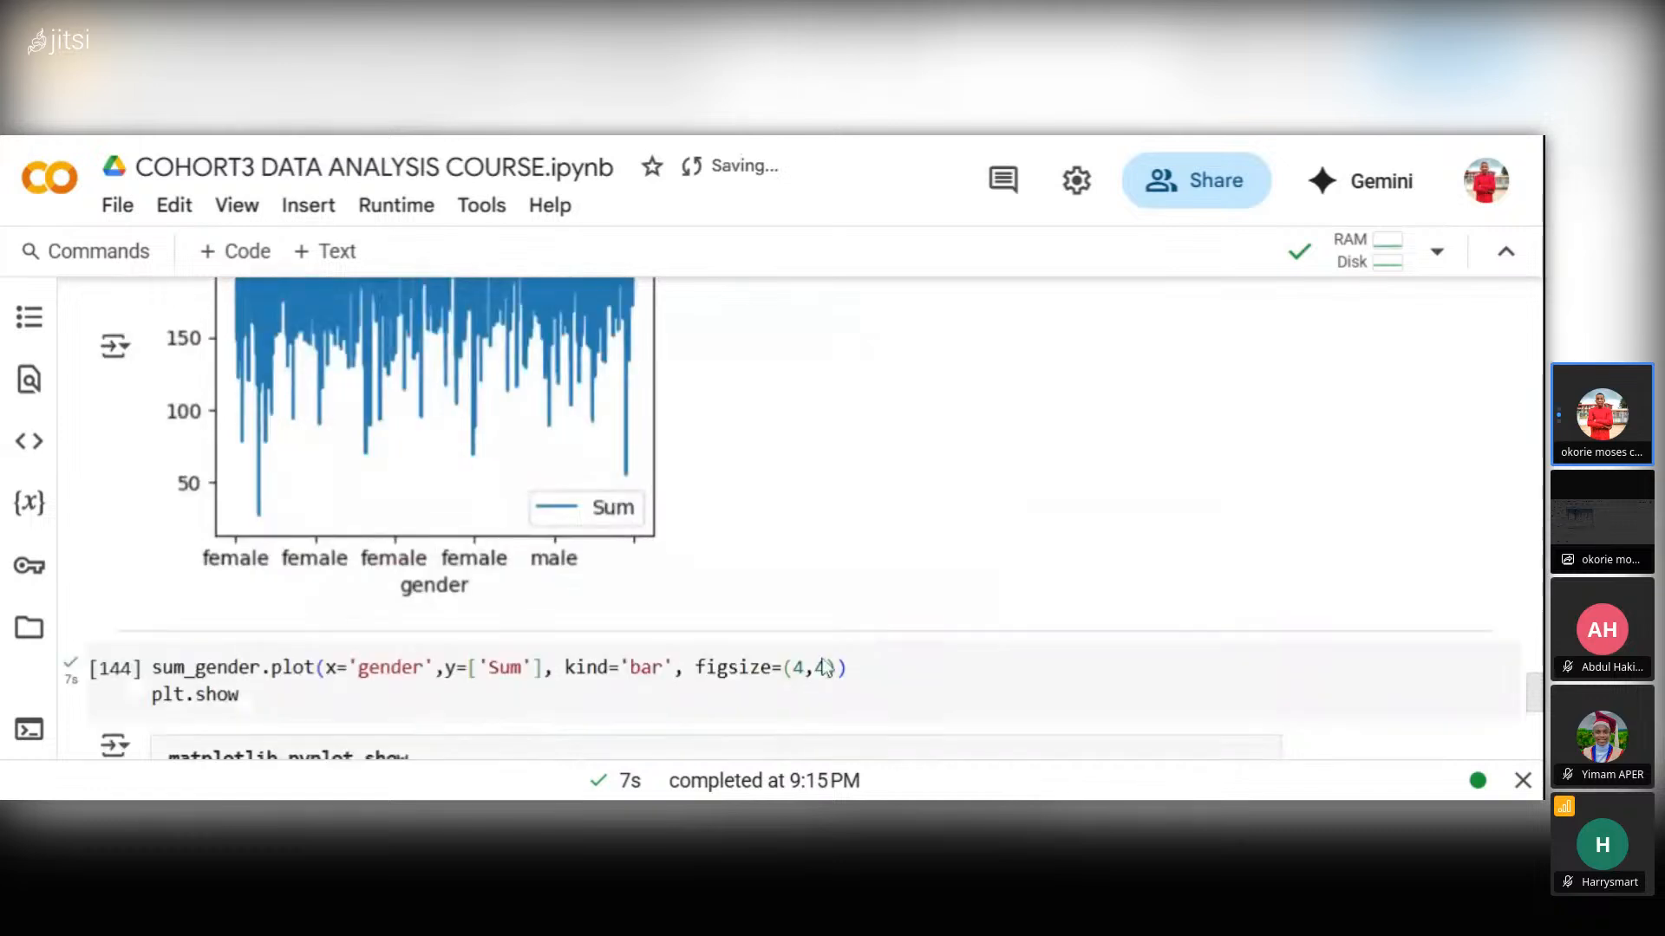
pyautogui.click(867, 632)
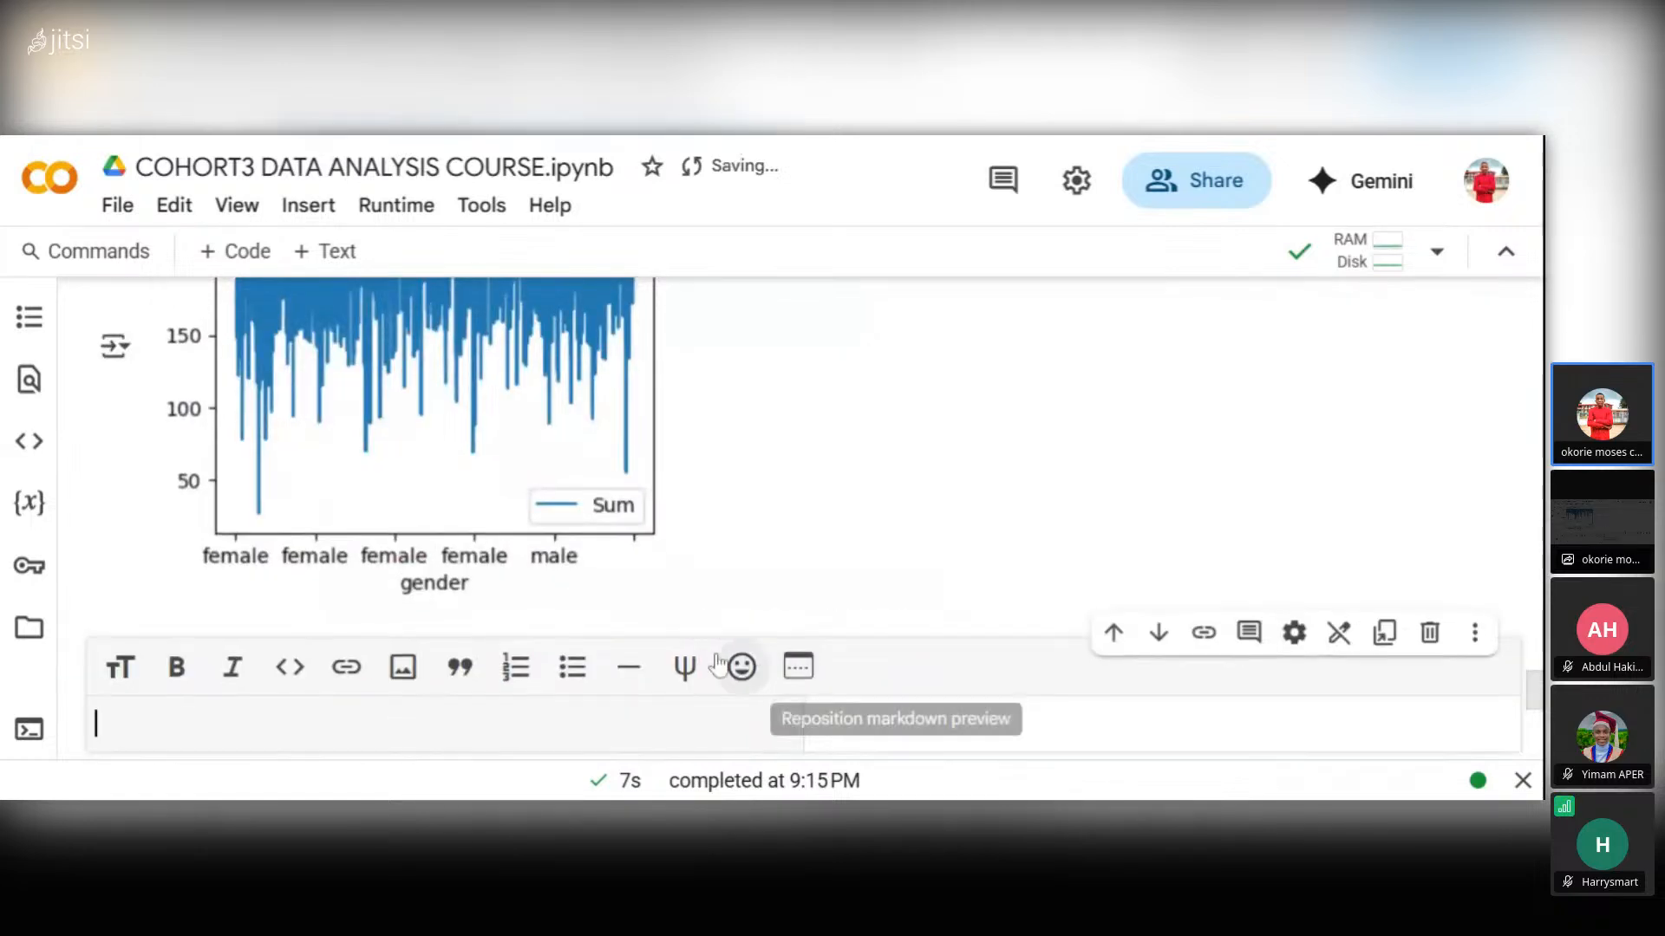
# - Set the bar plot's figsize to (4,10), run the cell and view the redrawn chart
pyautogui.scroll(-3, 823, 672)
pyautogui.click(805, 570)
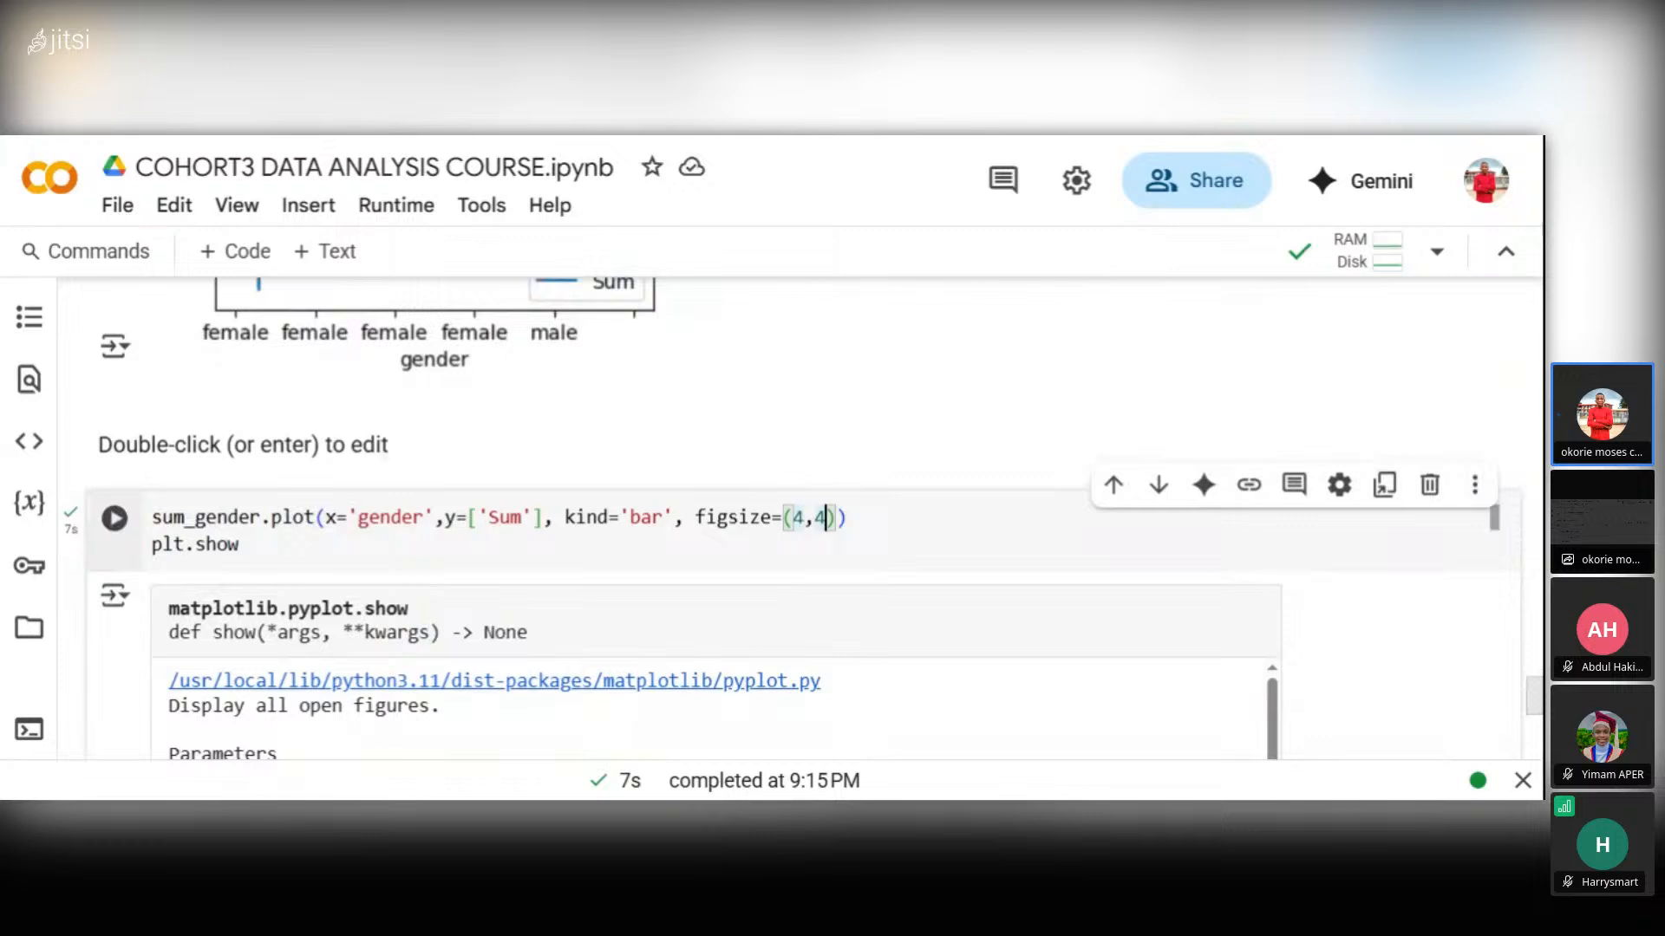
pyautogui.press('BackSpace')
pyautogui.write('10')
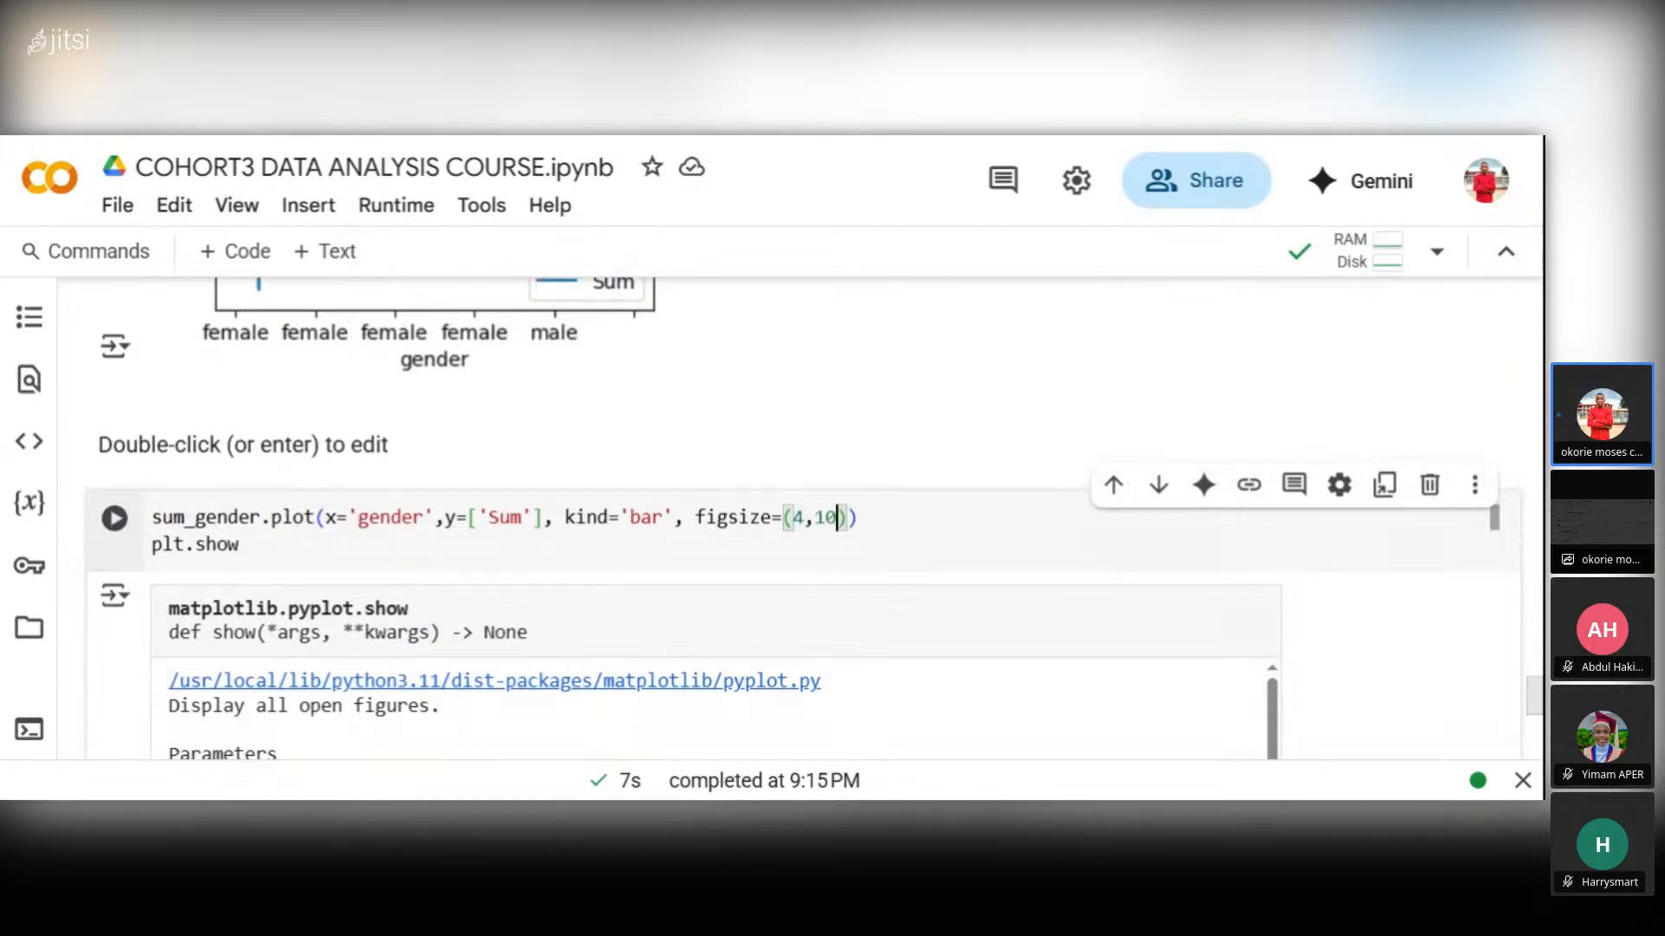
pyautogui.click(114, 519)
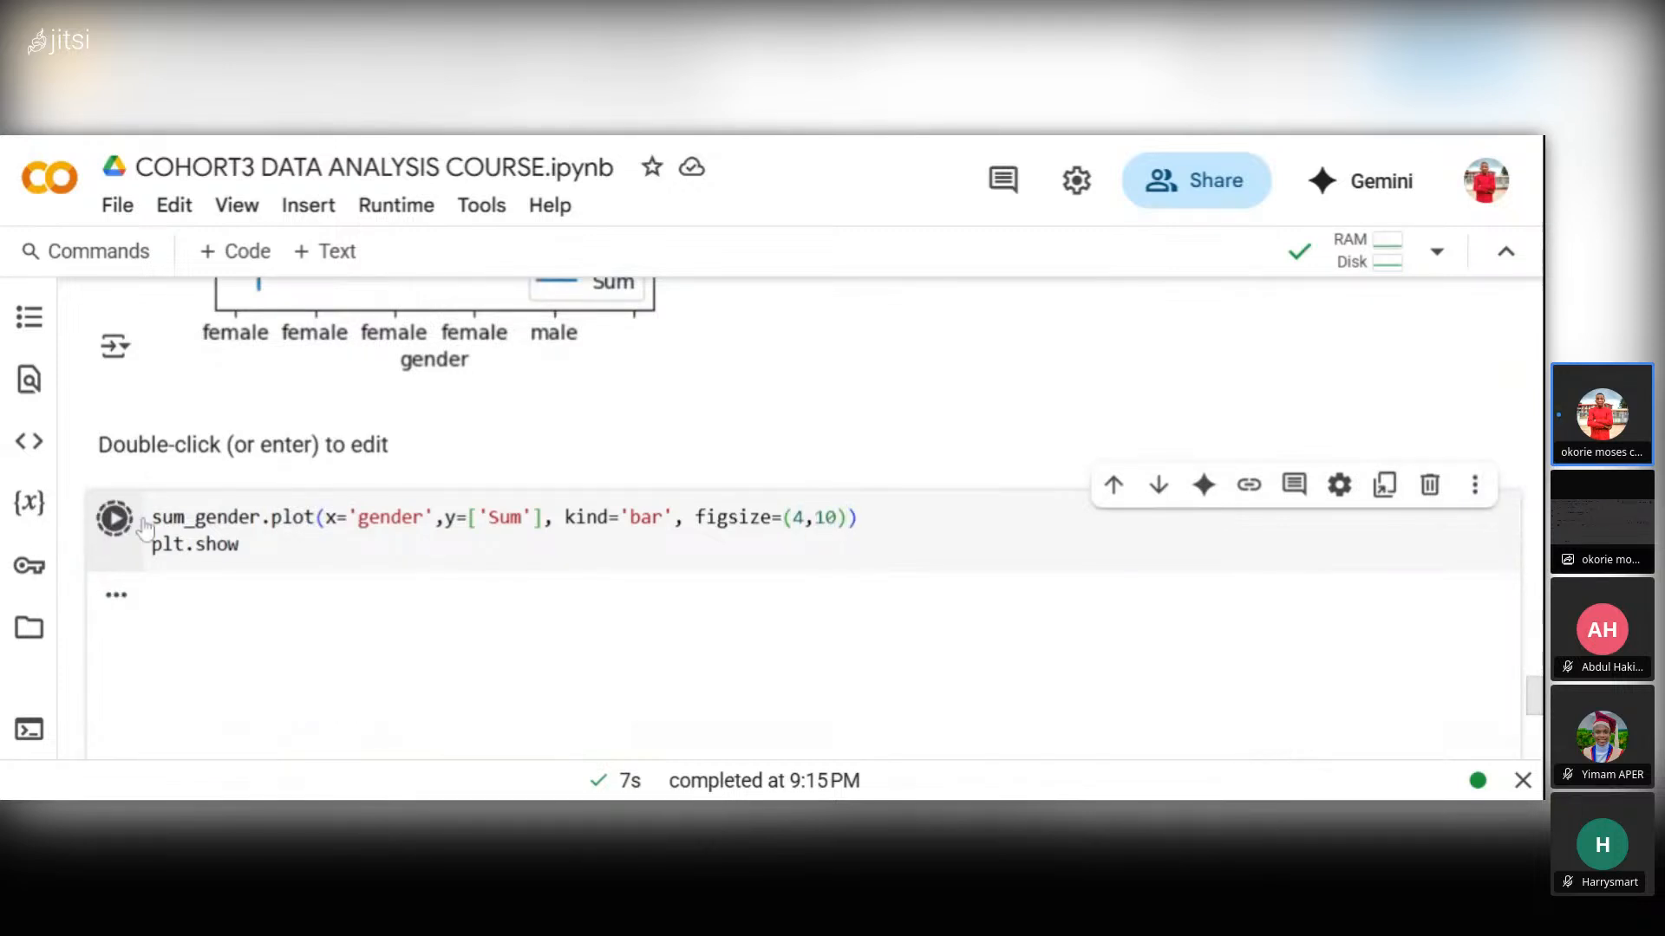
pyautogui.scroll(-3, 137, 530)
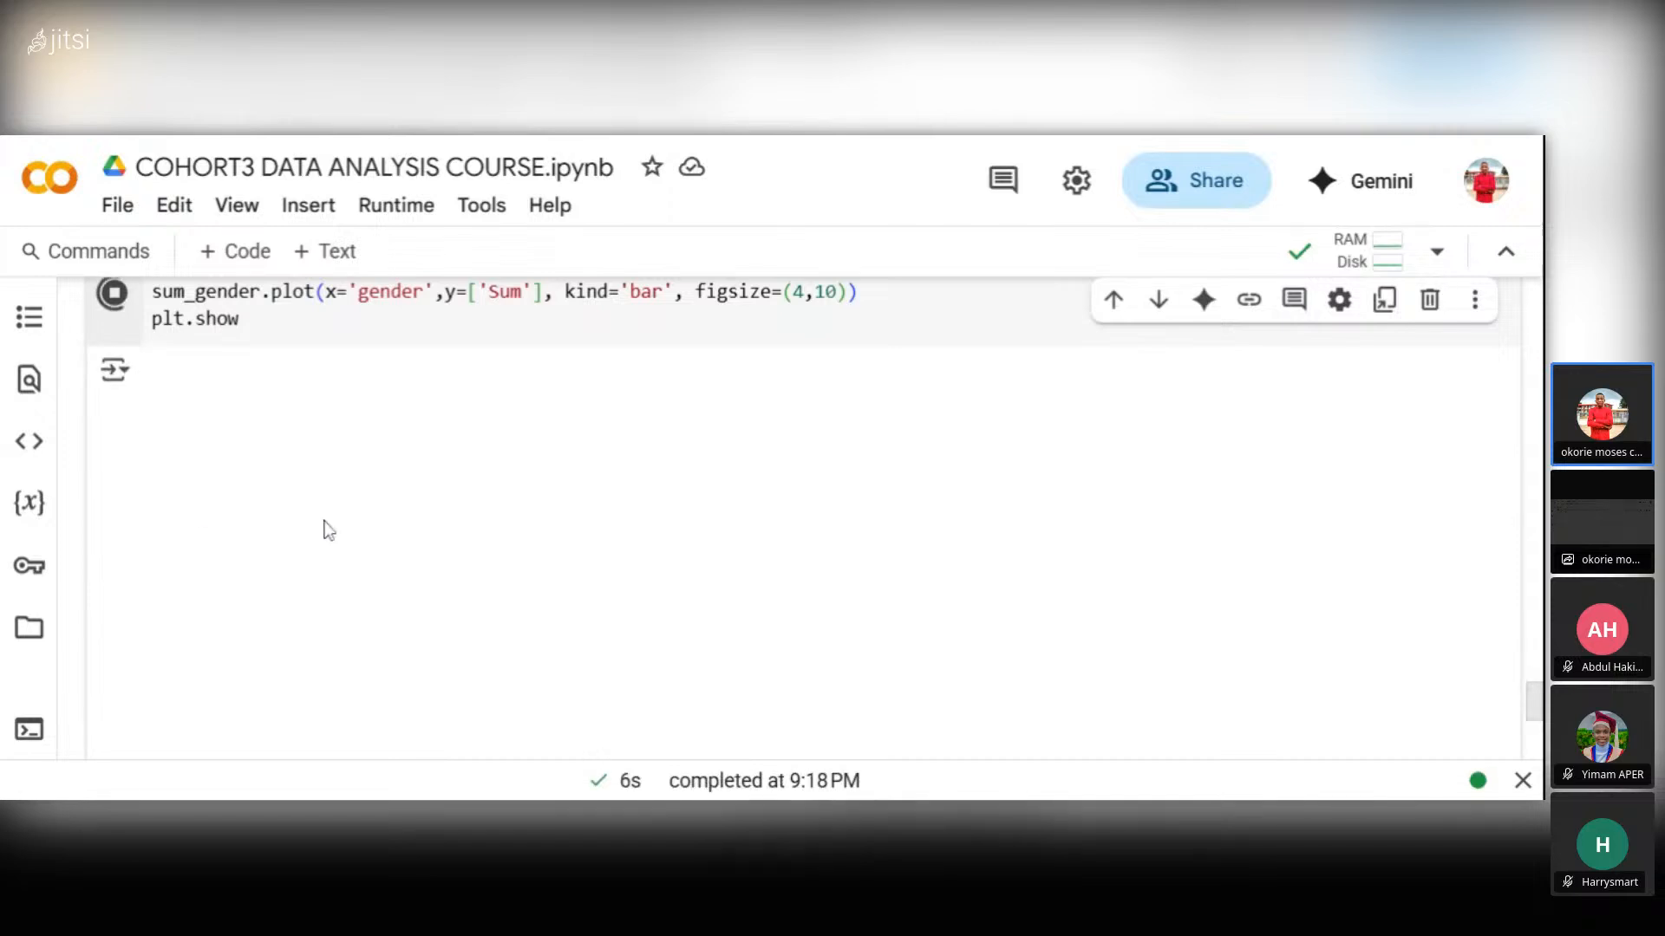
pyautogui.scroll(-3, 680, 518)
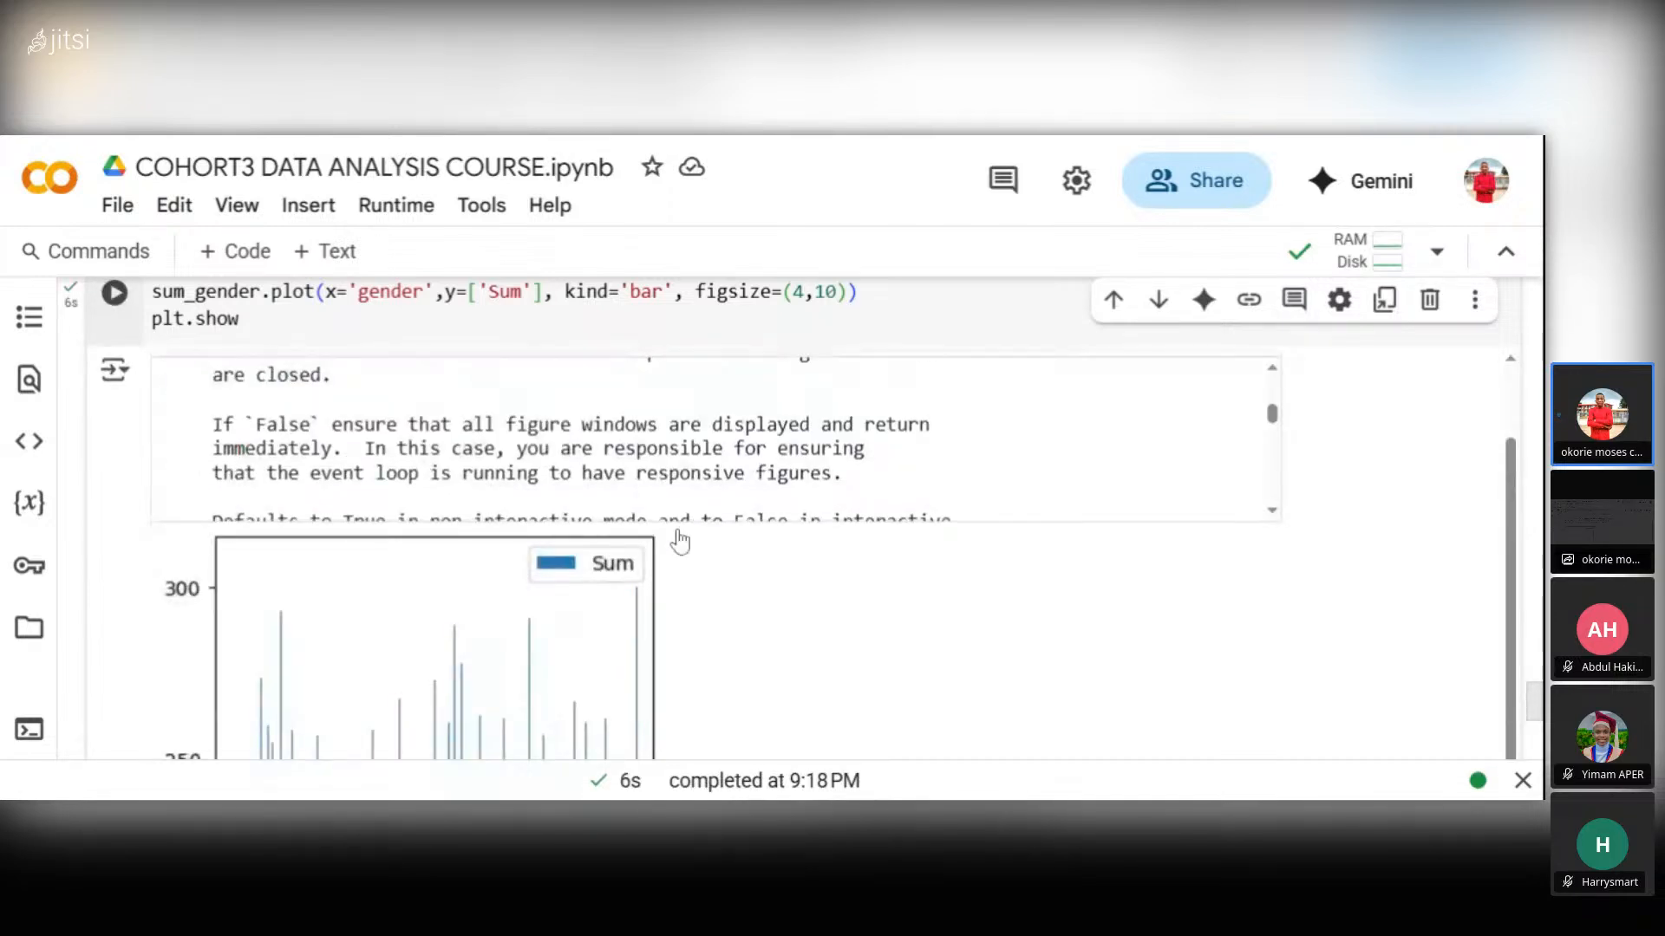
pyautogui.scroll(-9, 624, 591)
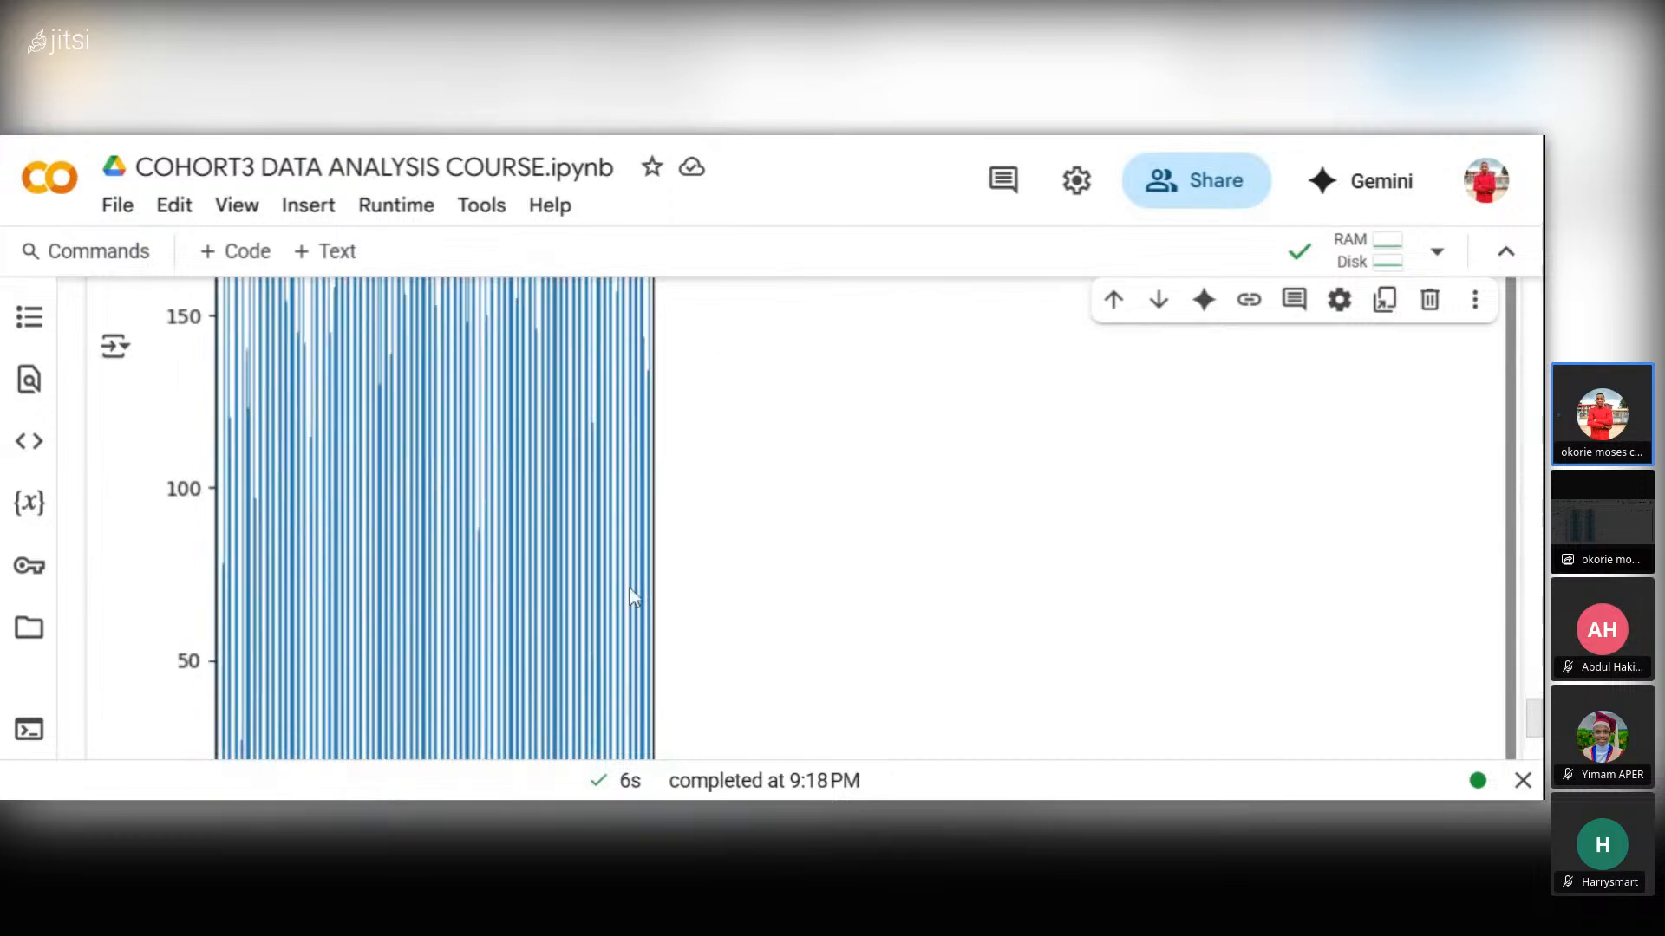
# - Set the bar plot's figsize to (10,5), rerun the cell and look over the output
pyautogui.scroll(10, 693, 555)
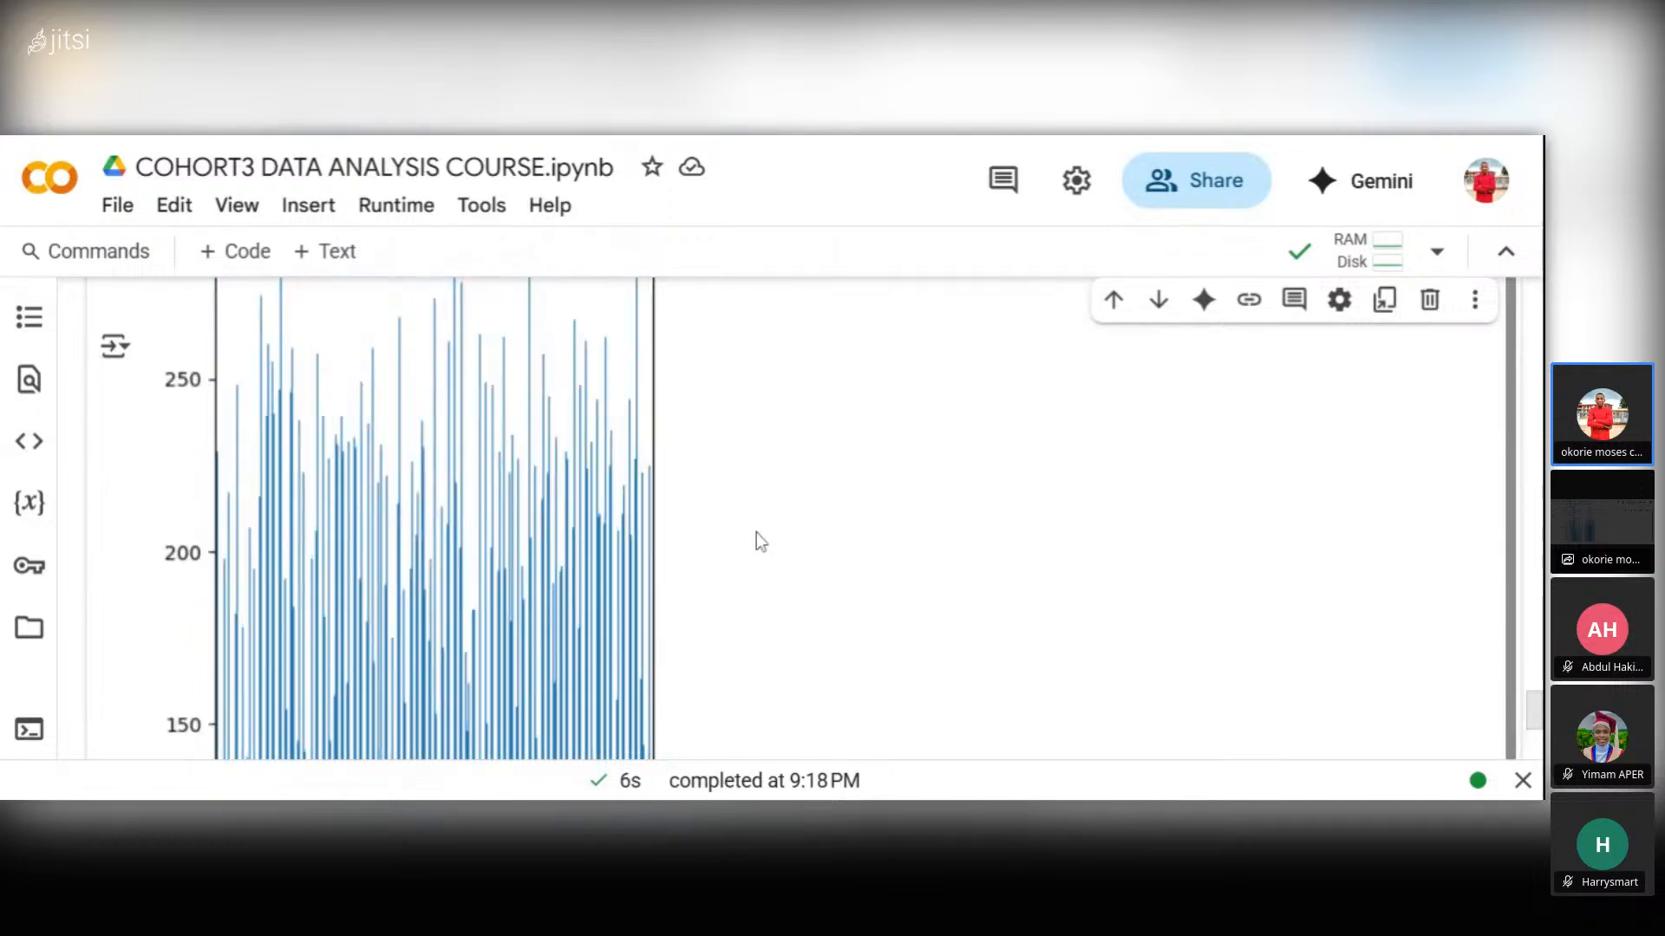
pyautogui.scroll(3, 840, 499)
pyautogui.scroll(1, 821, 397)
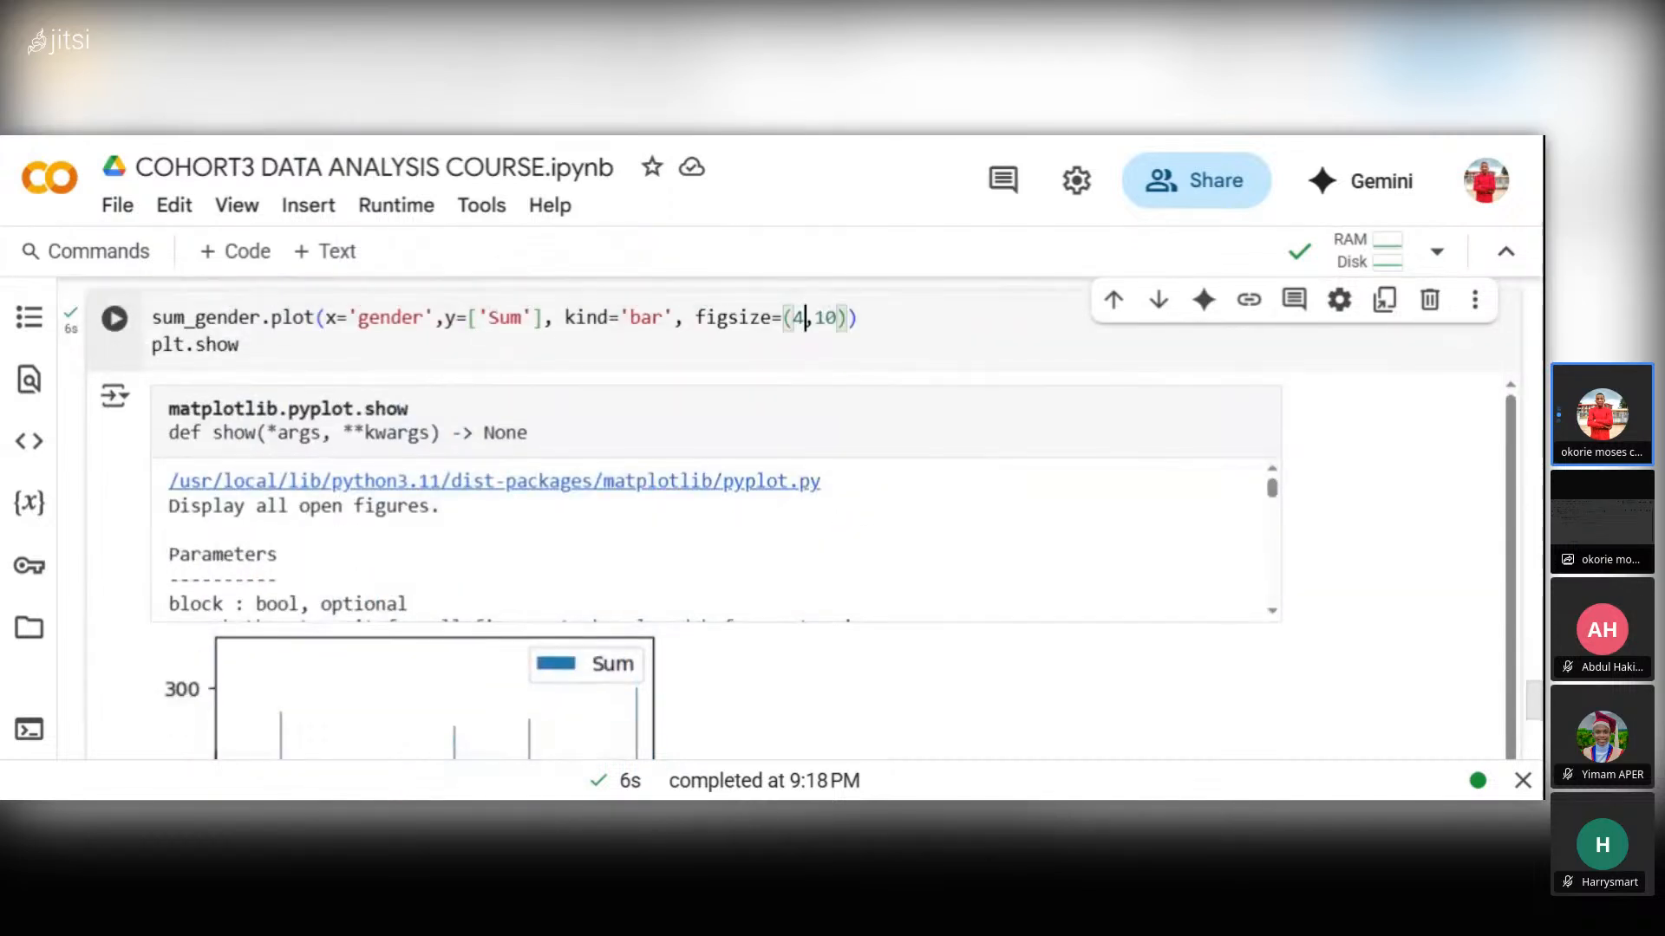
pyautogui.click(805, 317)
pyautogui.press('BackSpace')
pyautogui.write('10')
pyautogui.click(848, 318)
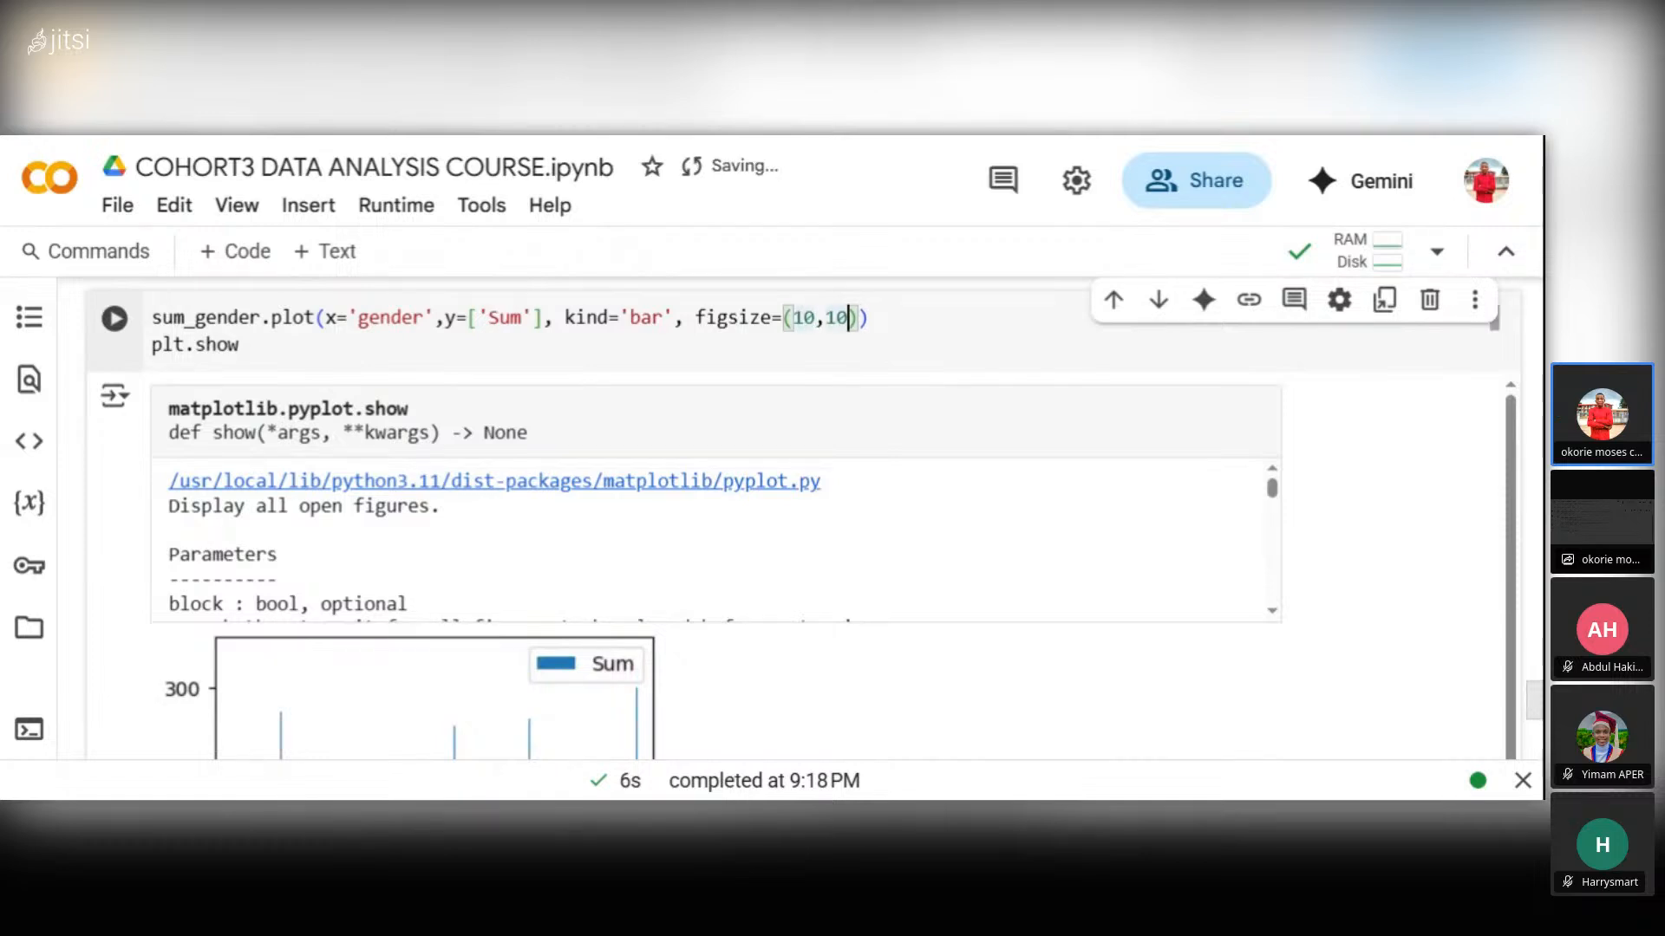
pyautogui.press('BackSpace')
pyautogui.press('BackSpace')
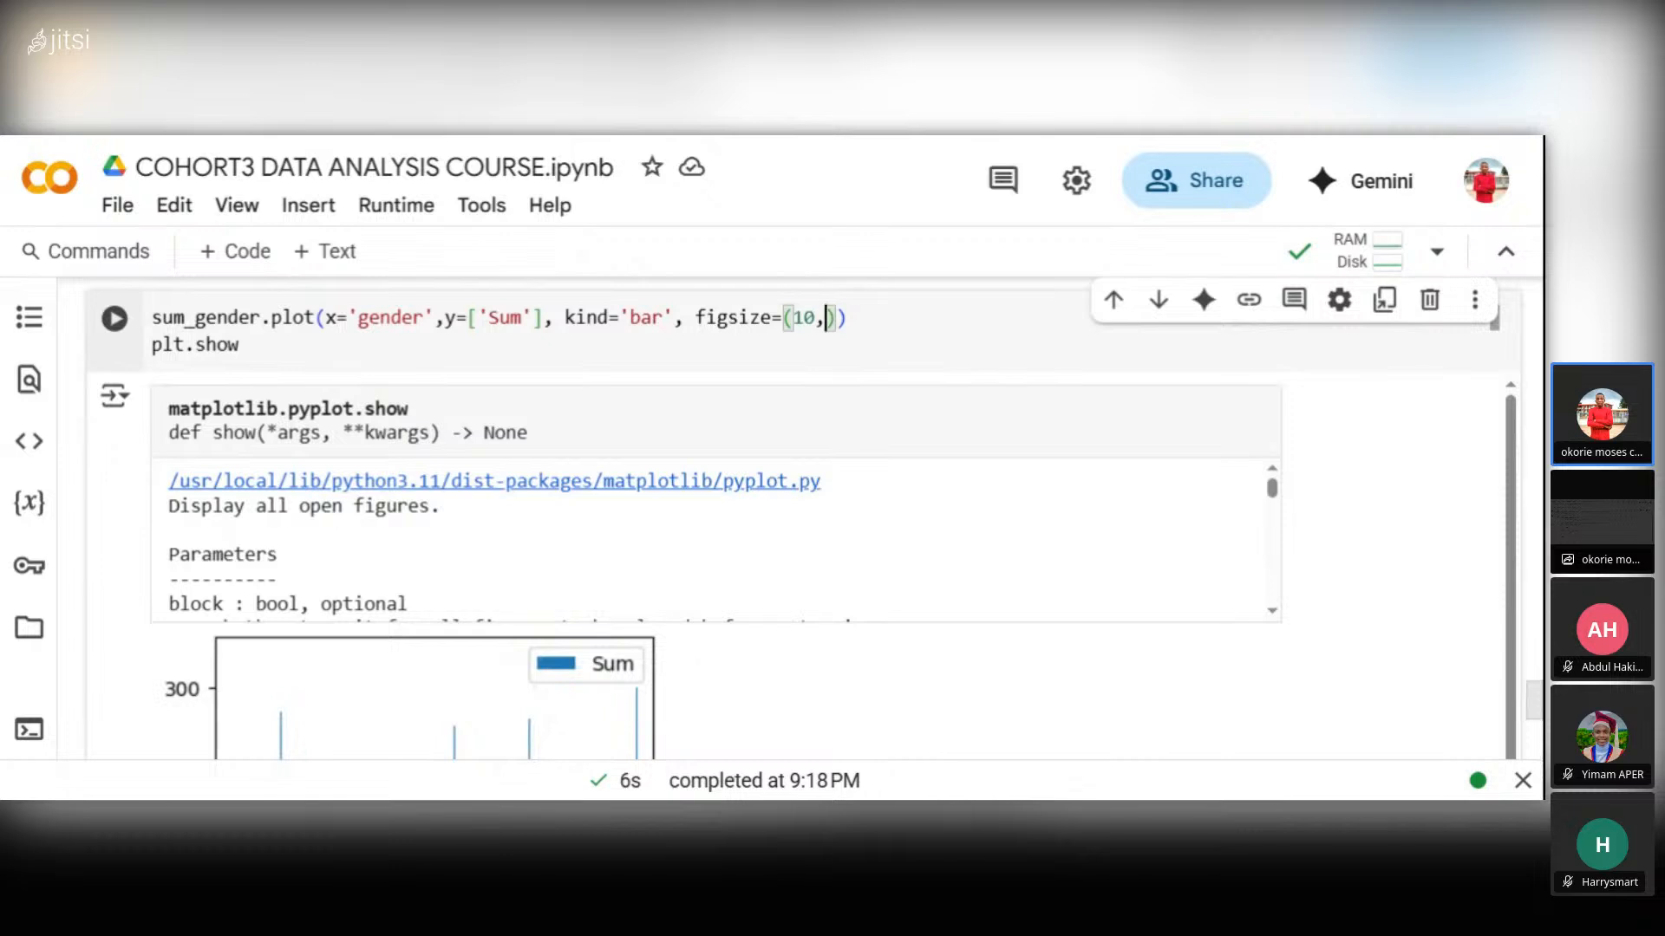
pyautogui.write('5')
pyautogui.click(113, 319)
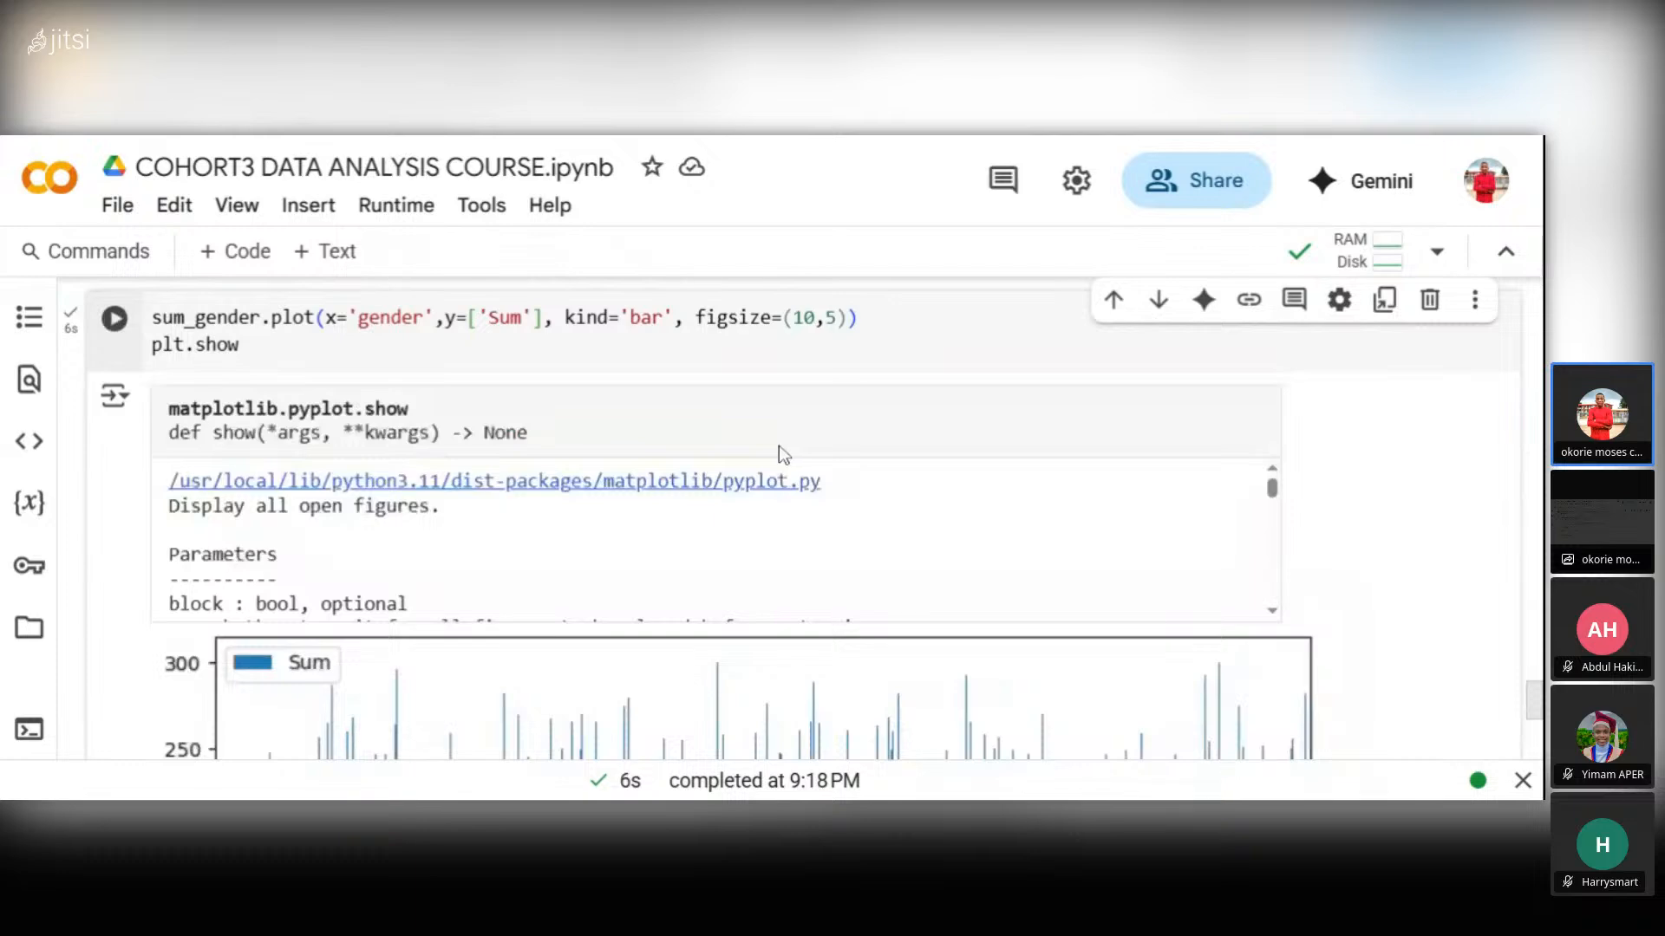
pyautogui.scroll(3, 771, 445)
pyautogui.scroll(-4, 815, 518)
pyautogui.scroll(-5, 867, 546)
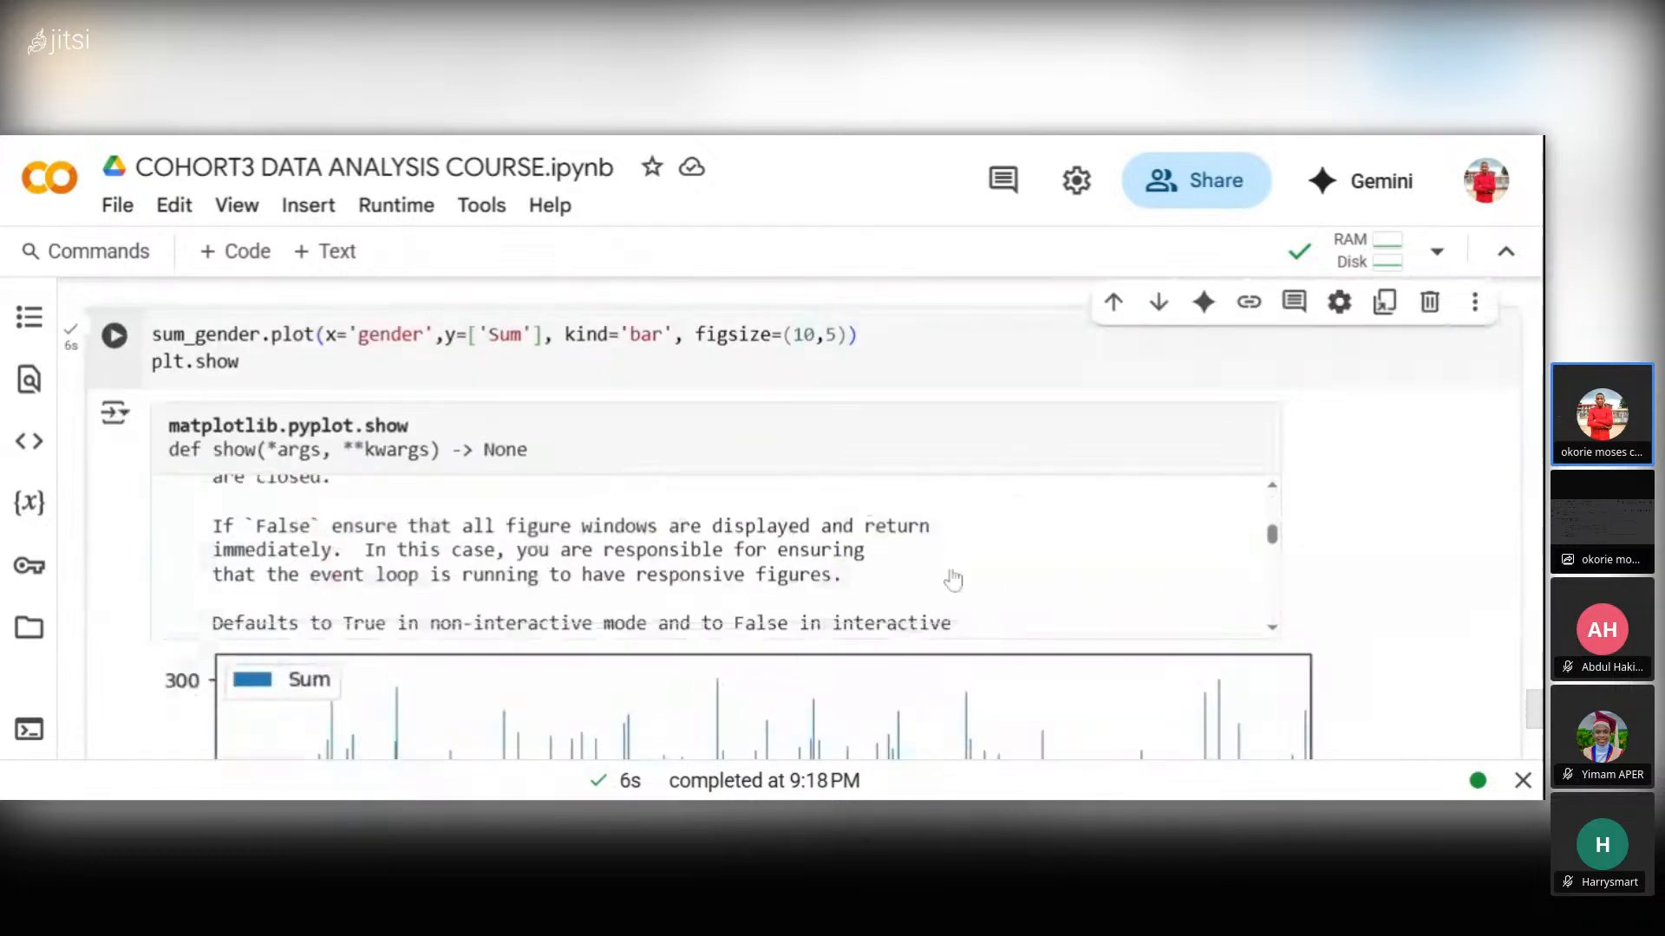
# - Look over the bar and line chart outputs and rerun the cell that displays the sum_gender data frame
pyautogui.scroll(-2, 936, 685)
pyautogui.scroll(-6, 935, 674)
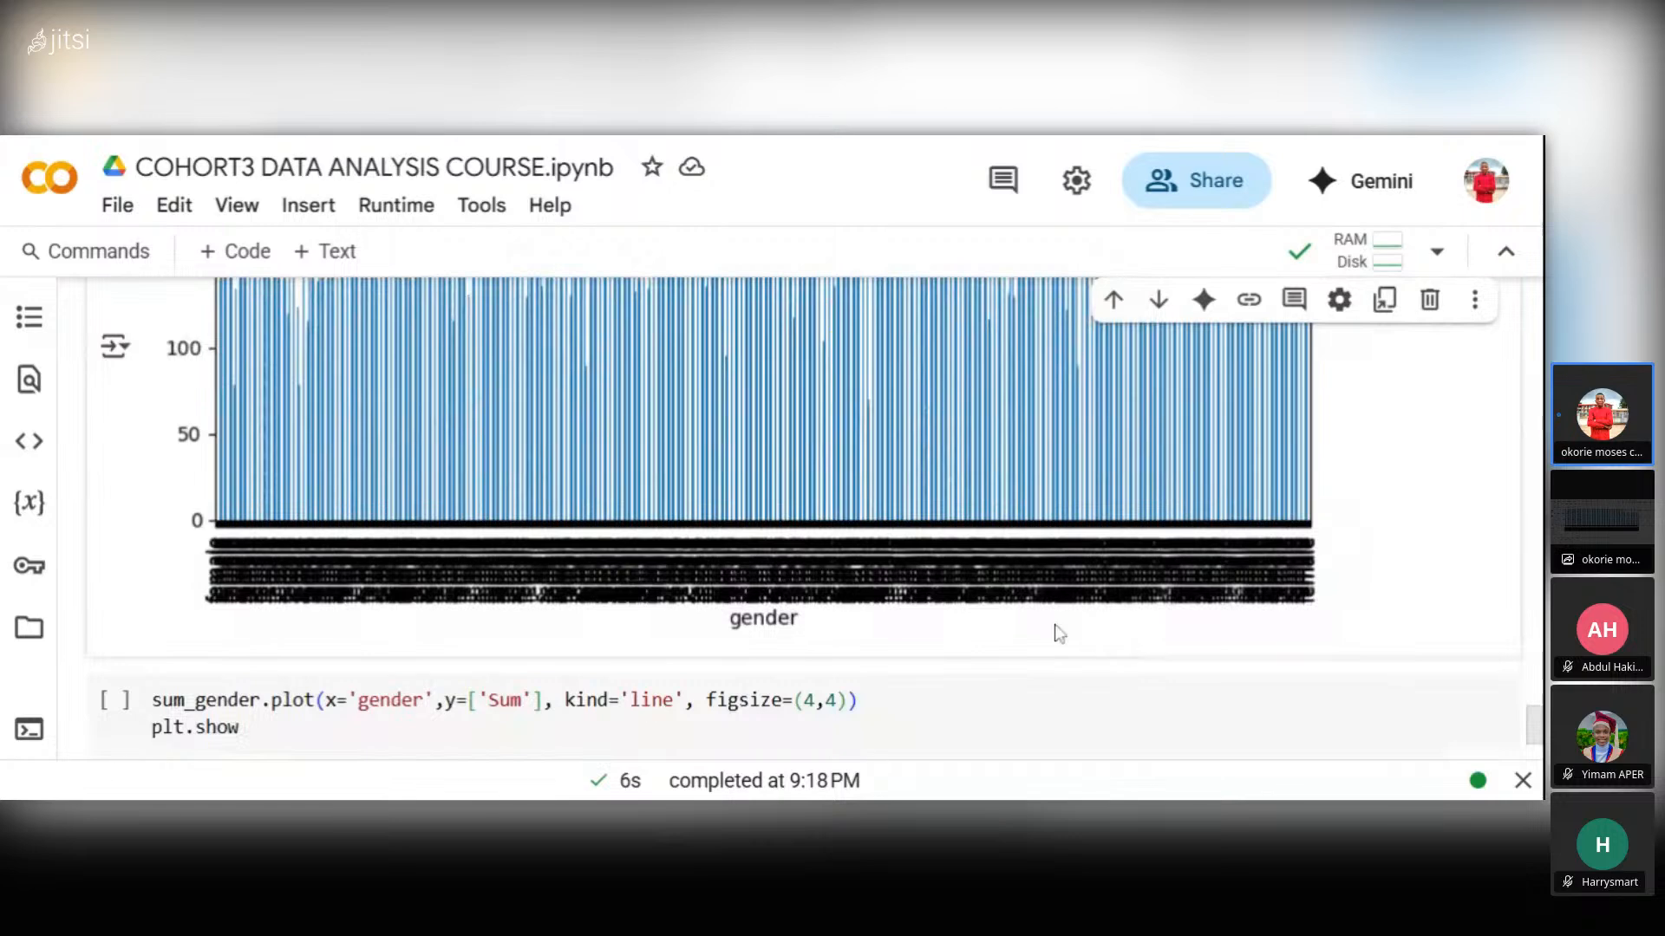
pyautogui.scroll(10, 1053, 632)
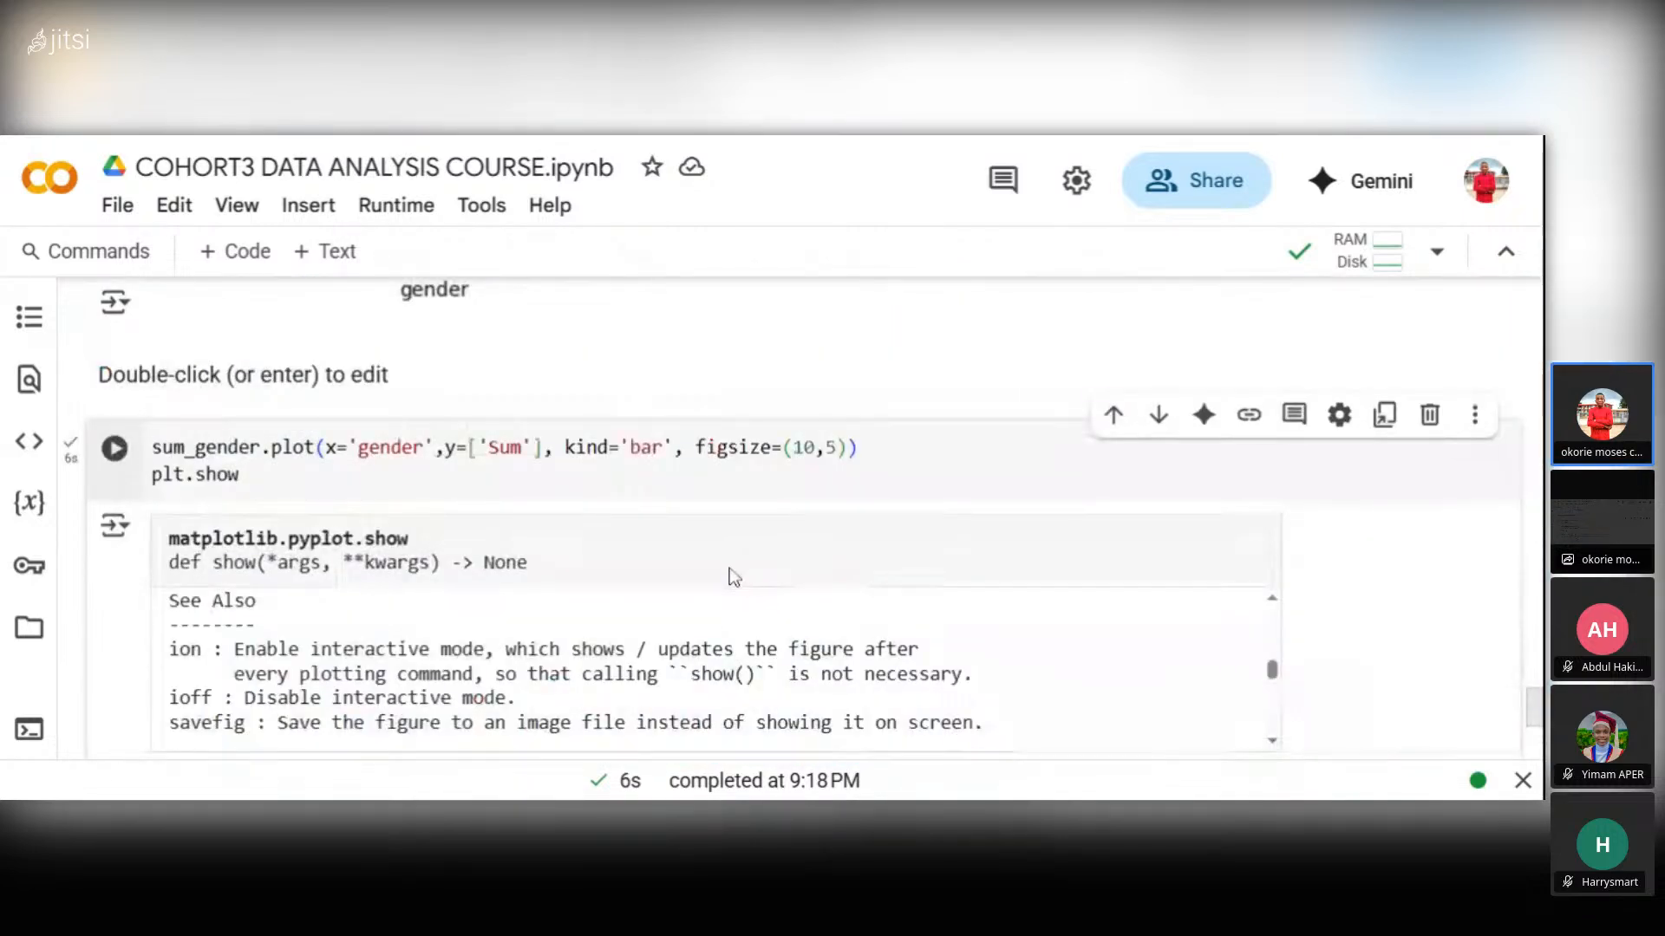
pyautogui.scroll(3, 655, 561)
pyautogui.scroll(10, 654, 559)
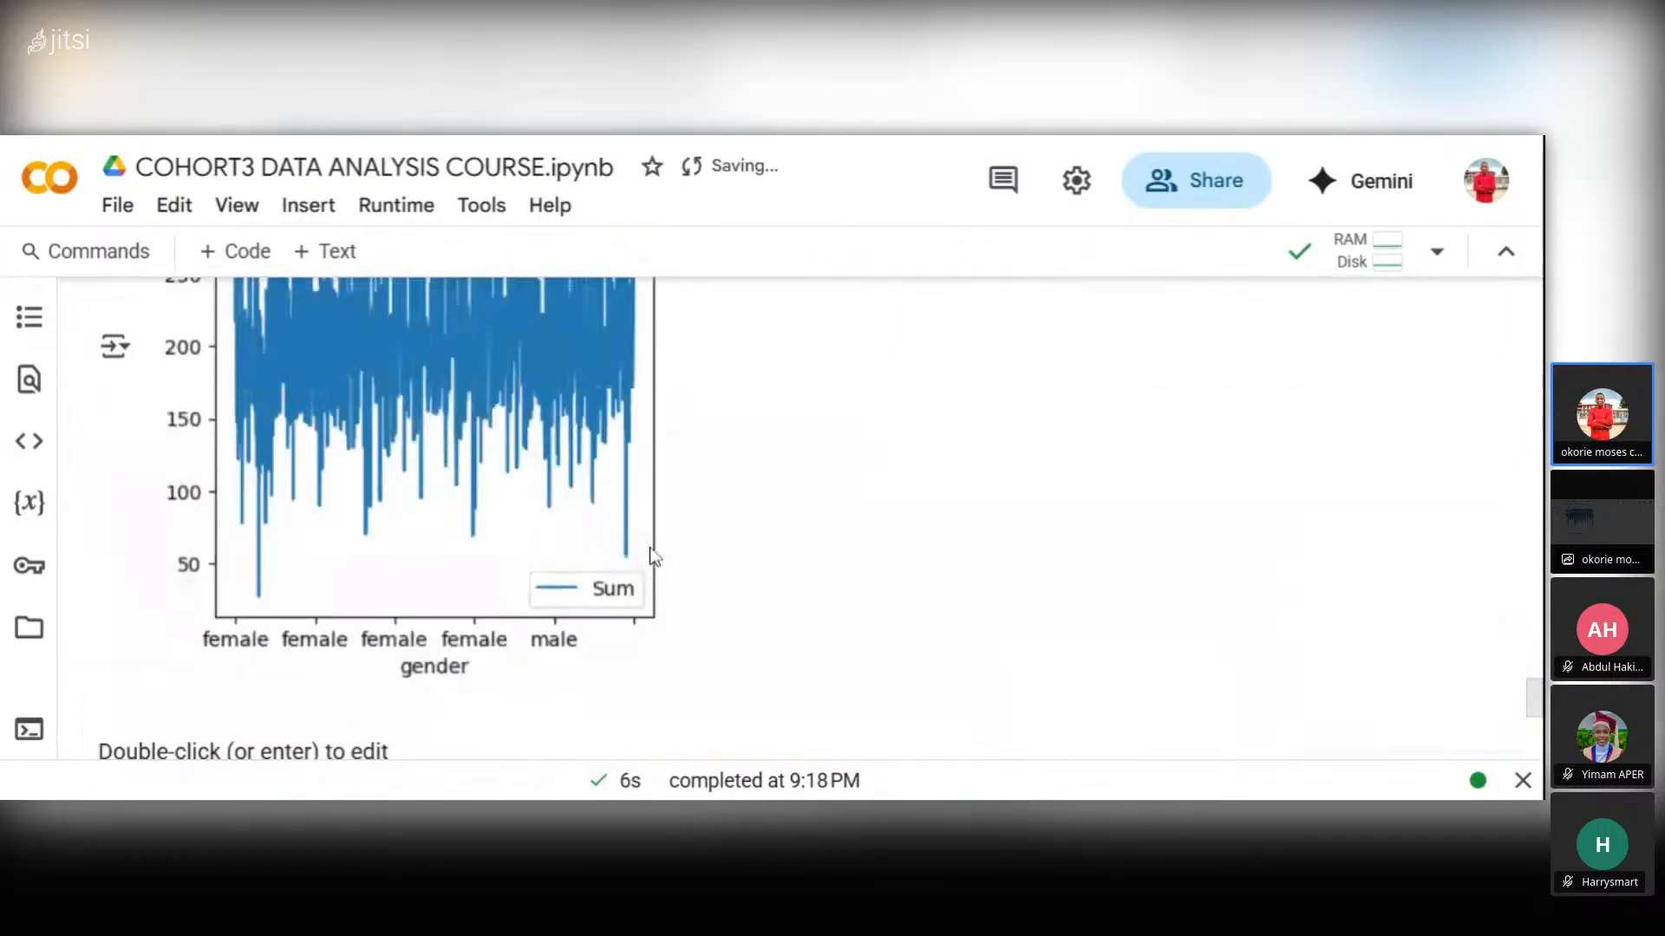
pyautogui.scroll(12, 643, 513)
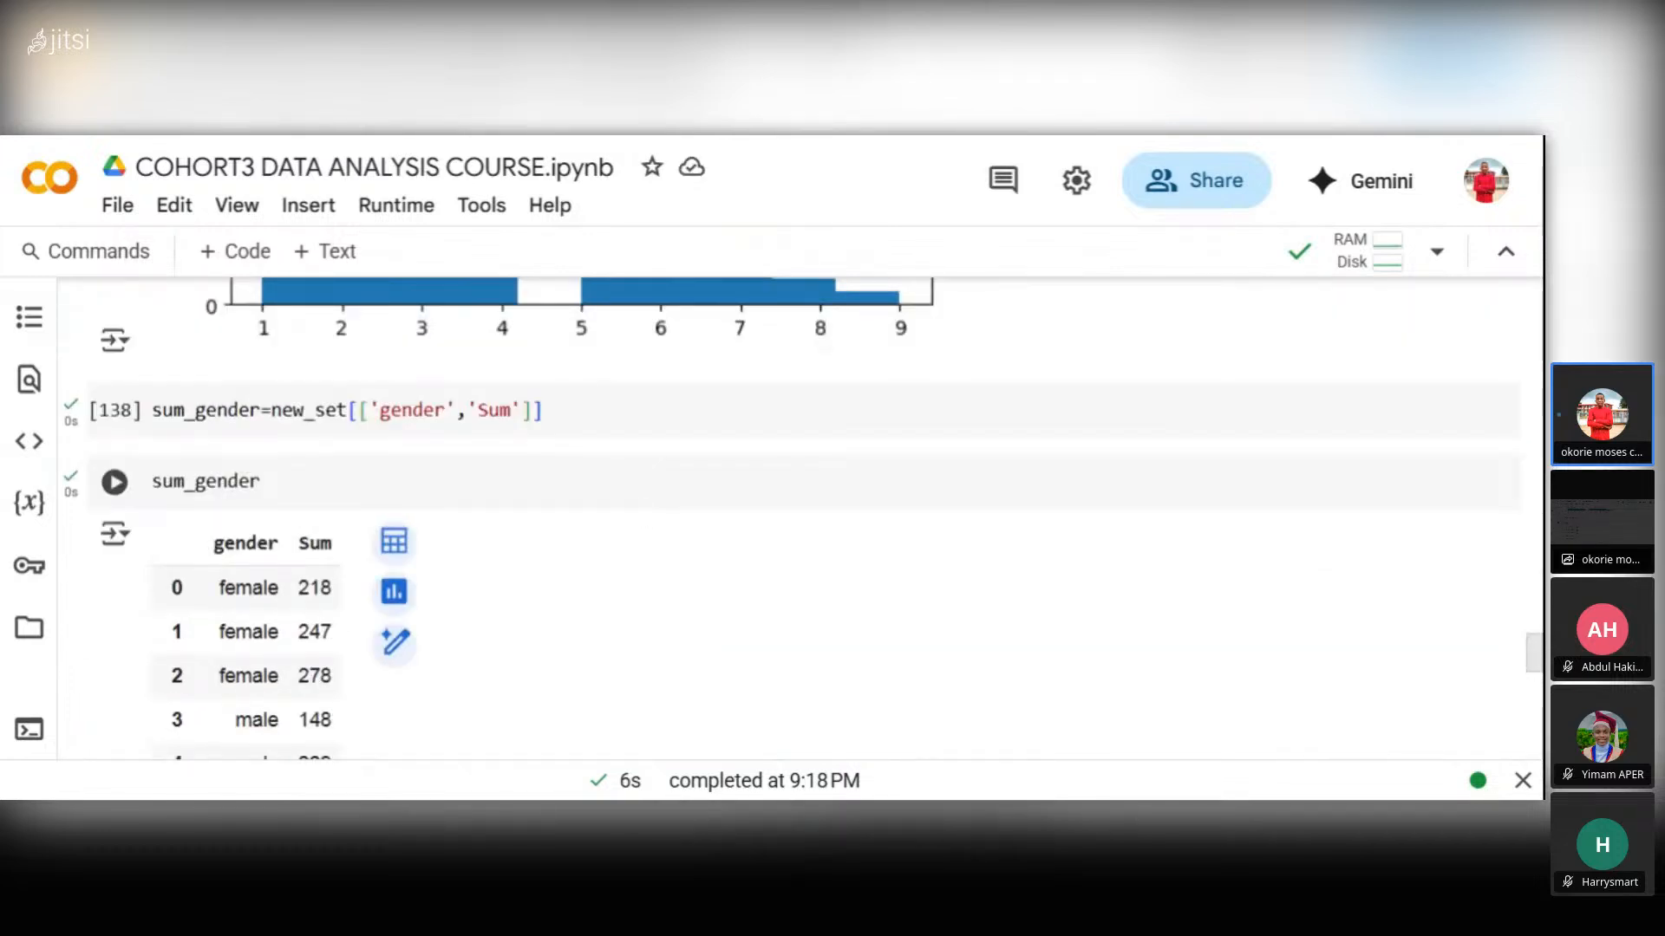
pyautogui.click(641, 503)
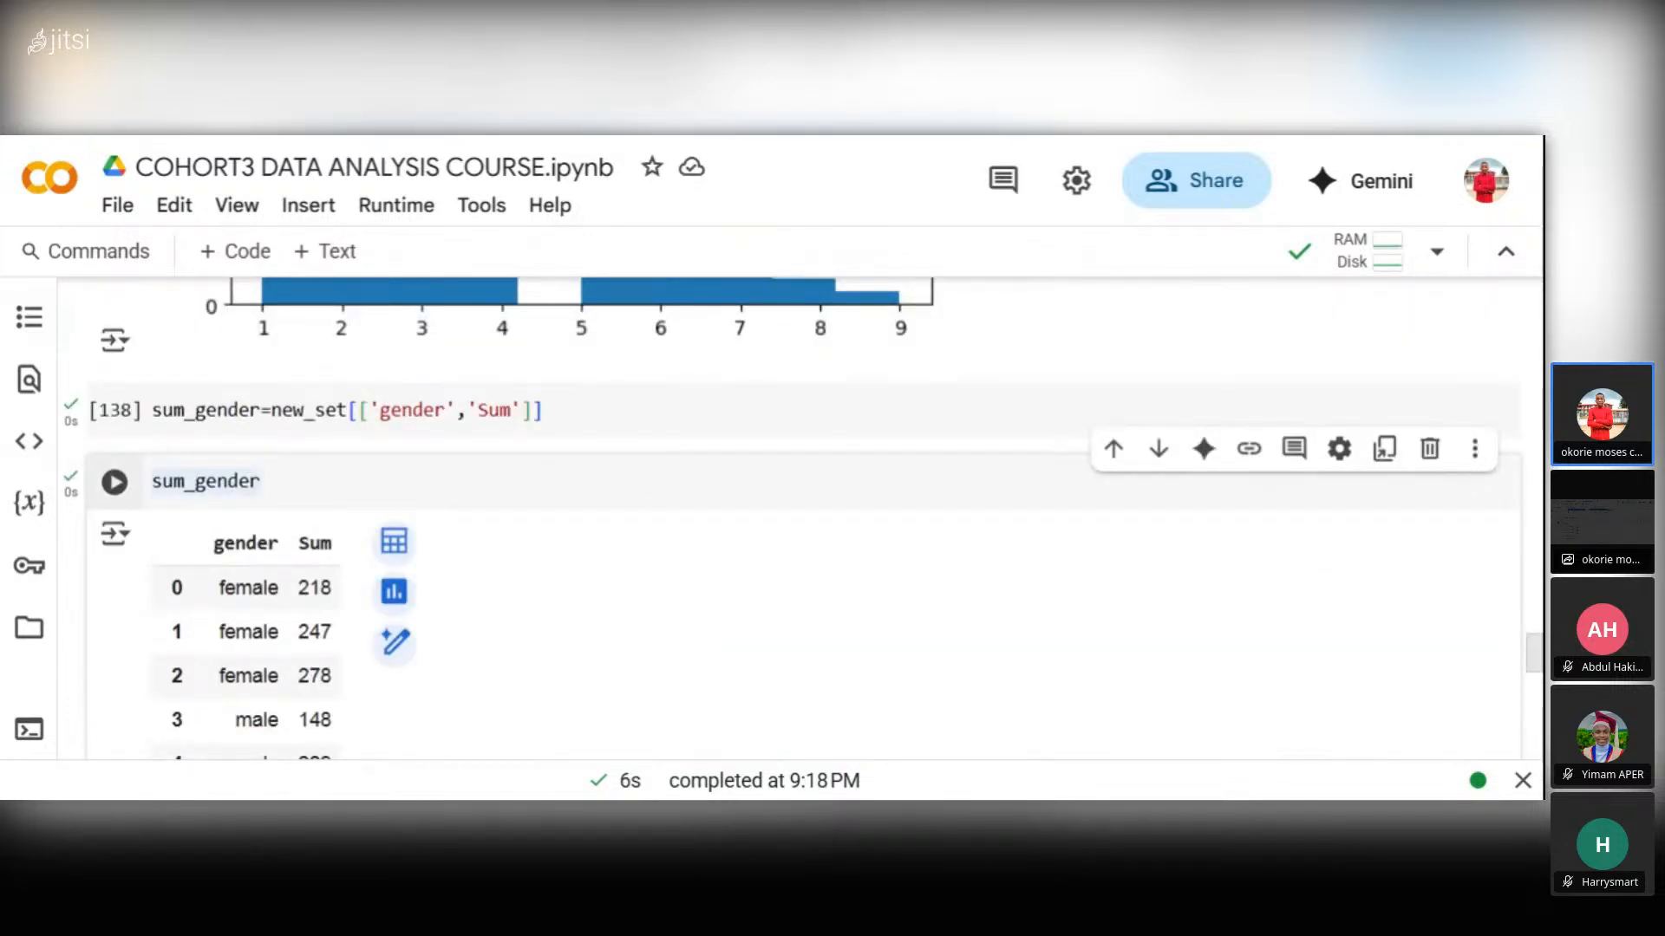
pyautogui.hotkey('ctrl', 'Return')
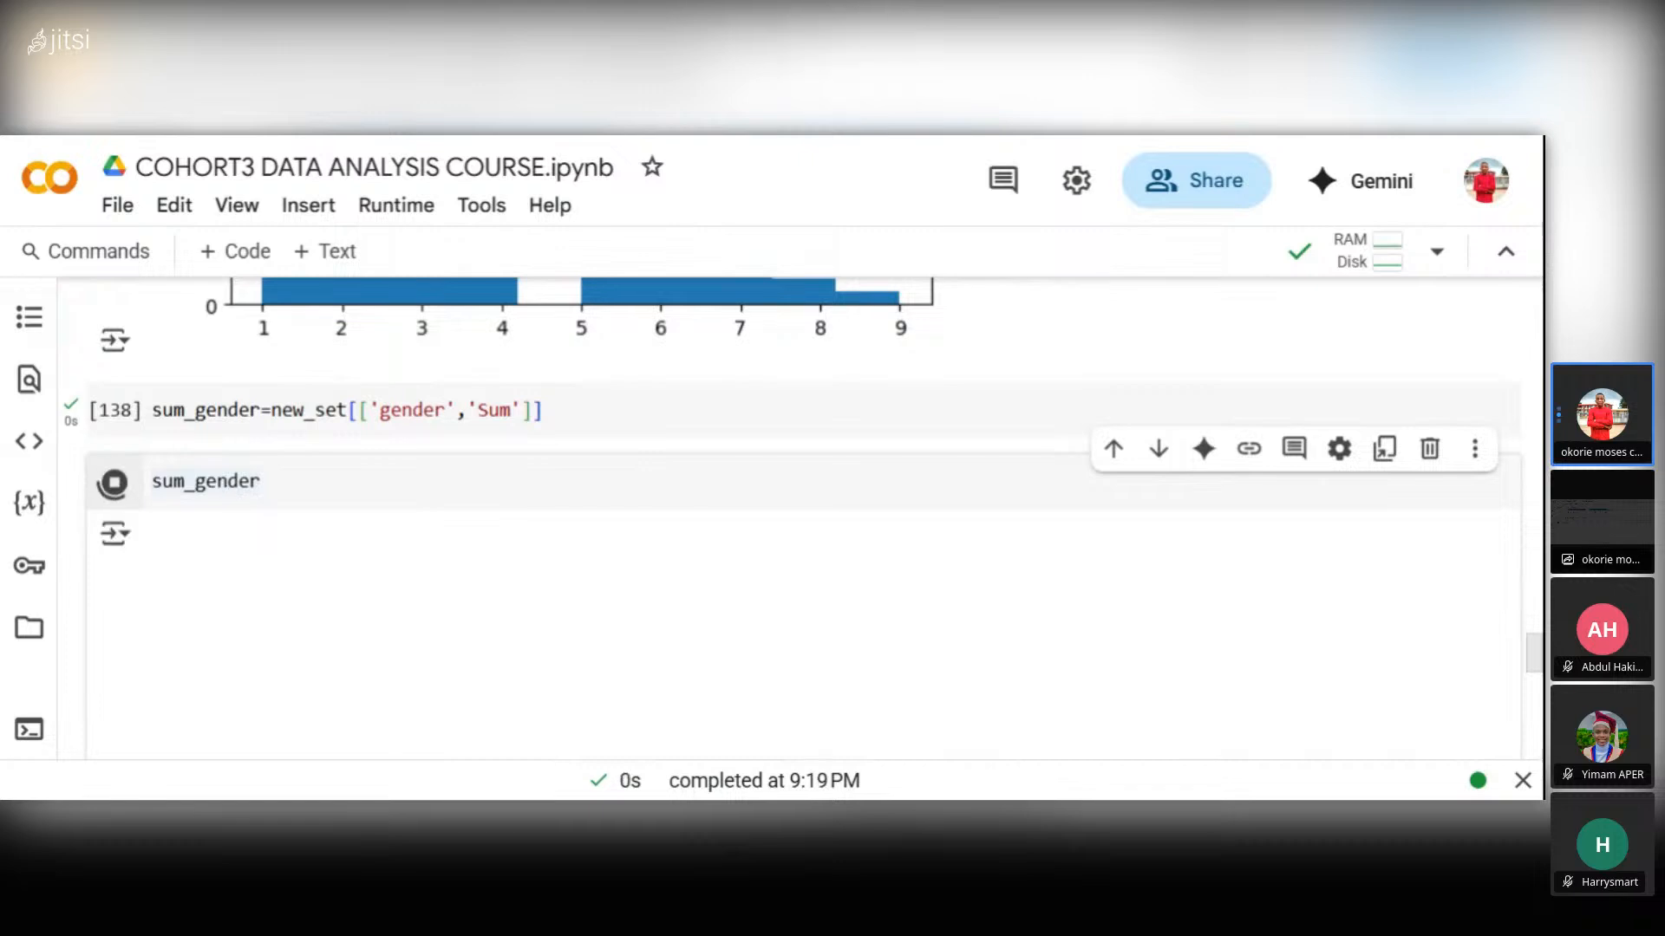
# - Change the display cell to sum_gender.head(5), run it and view the resulting rows
pyautogui.write('.')
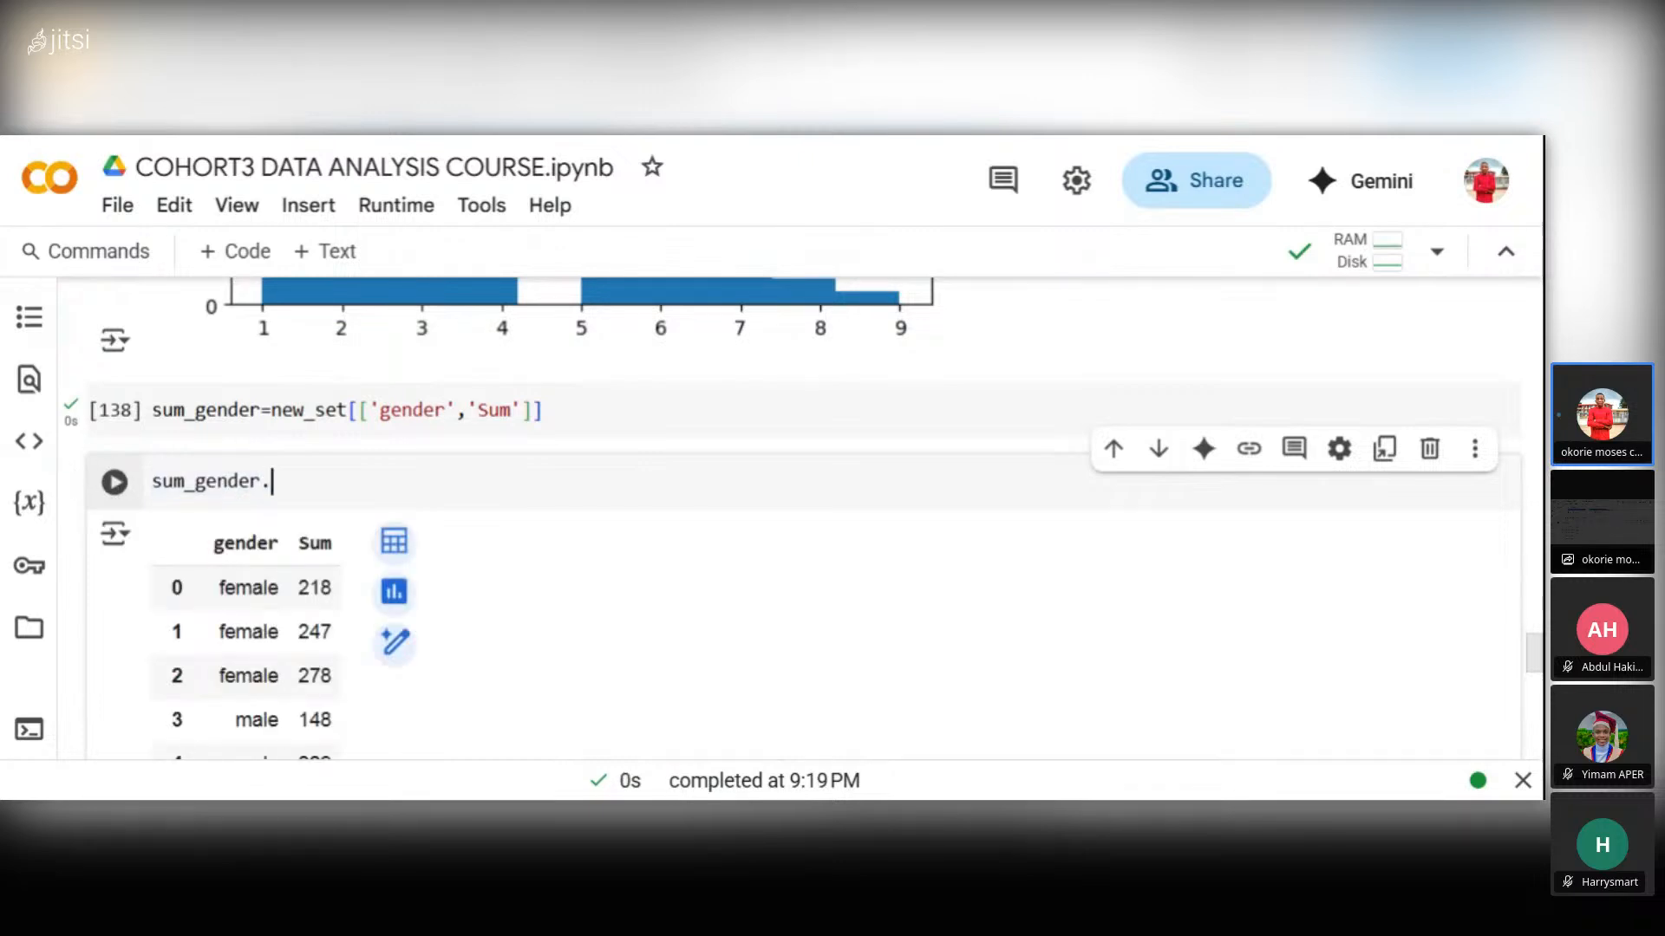
pyautogui.write('he')
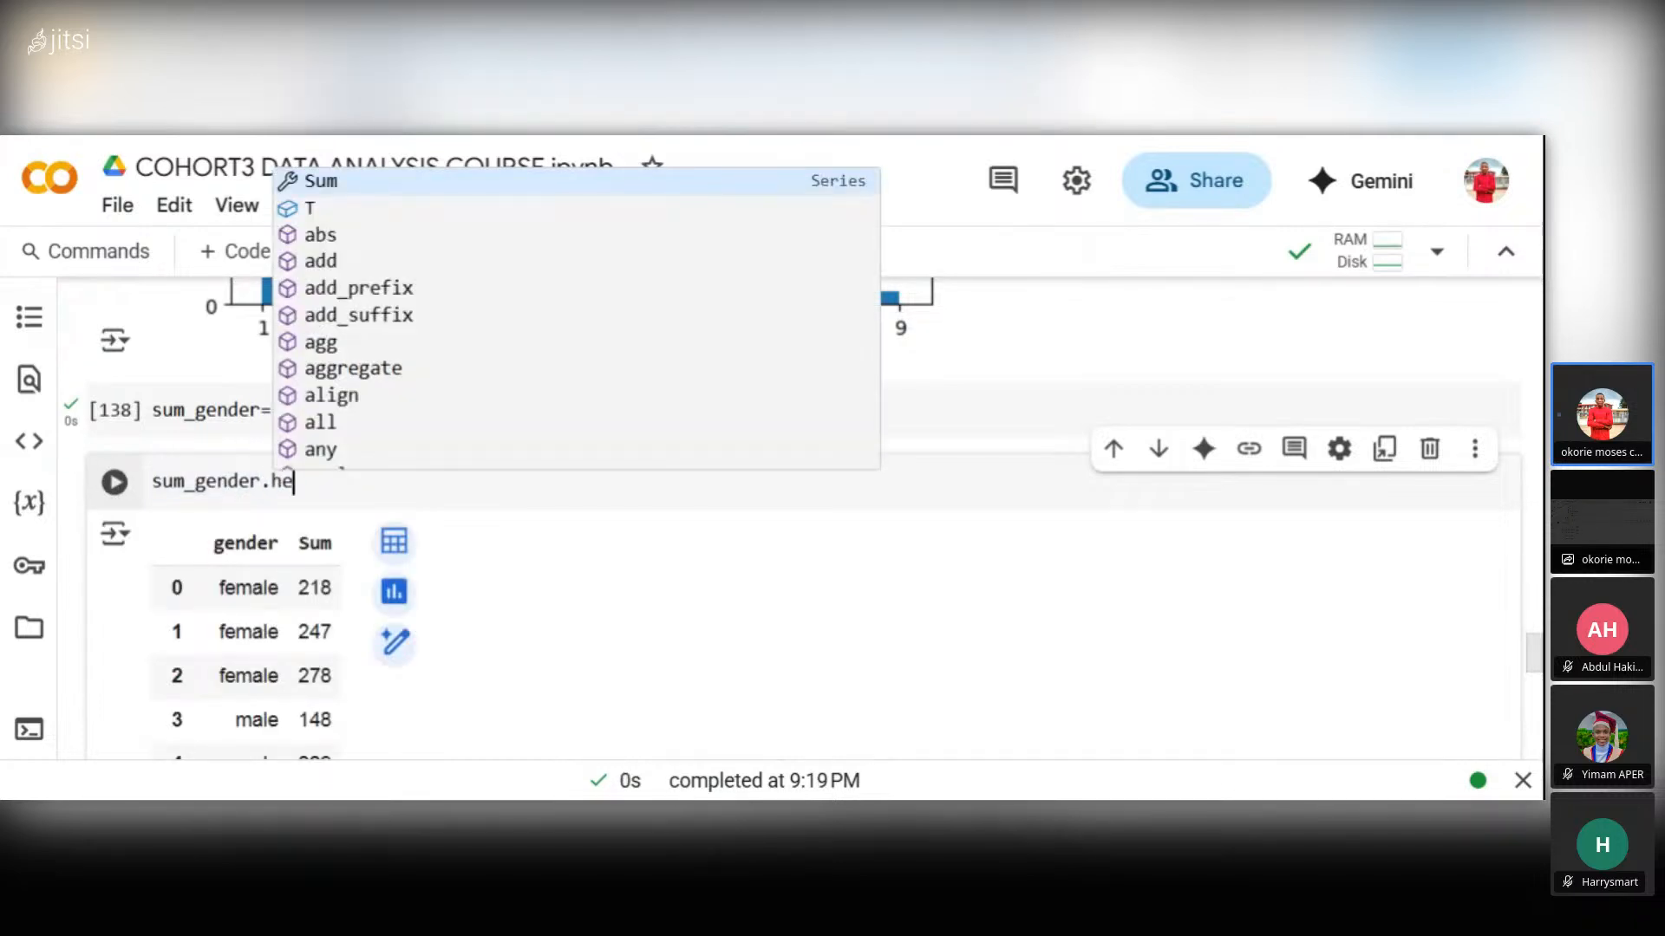
pyautogui.press('BackSpace')
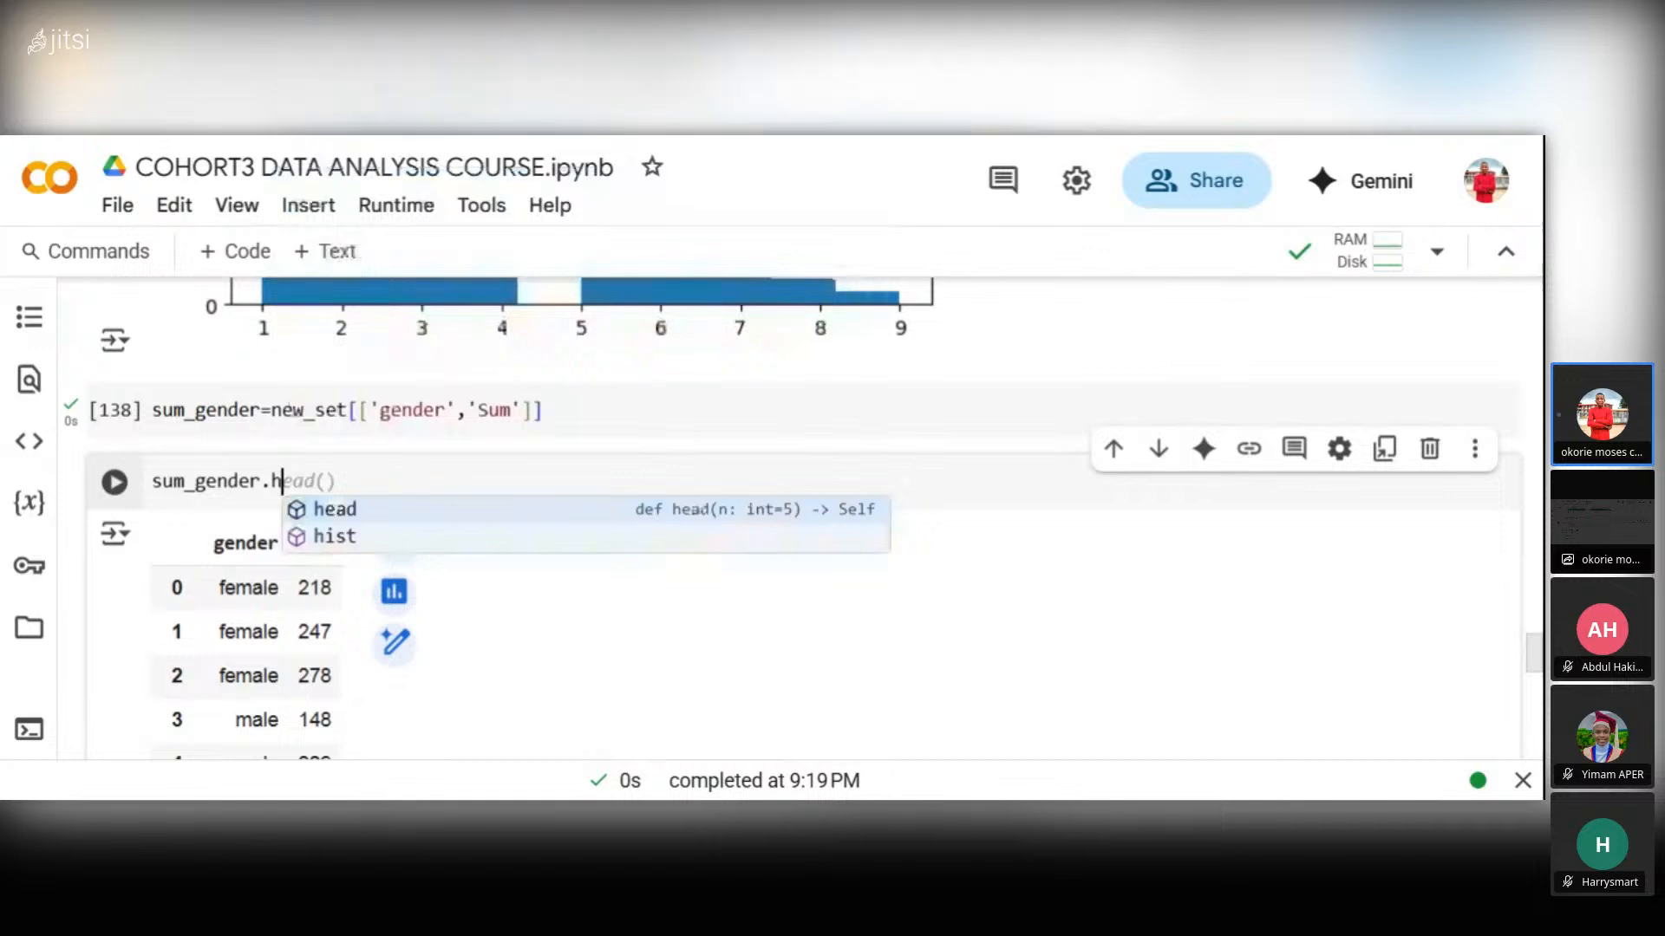
pyautogui.write('ead')
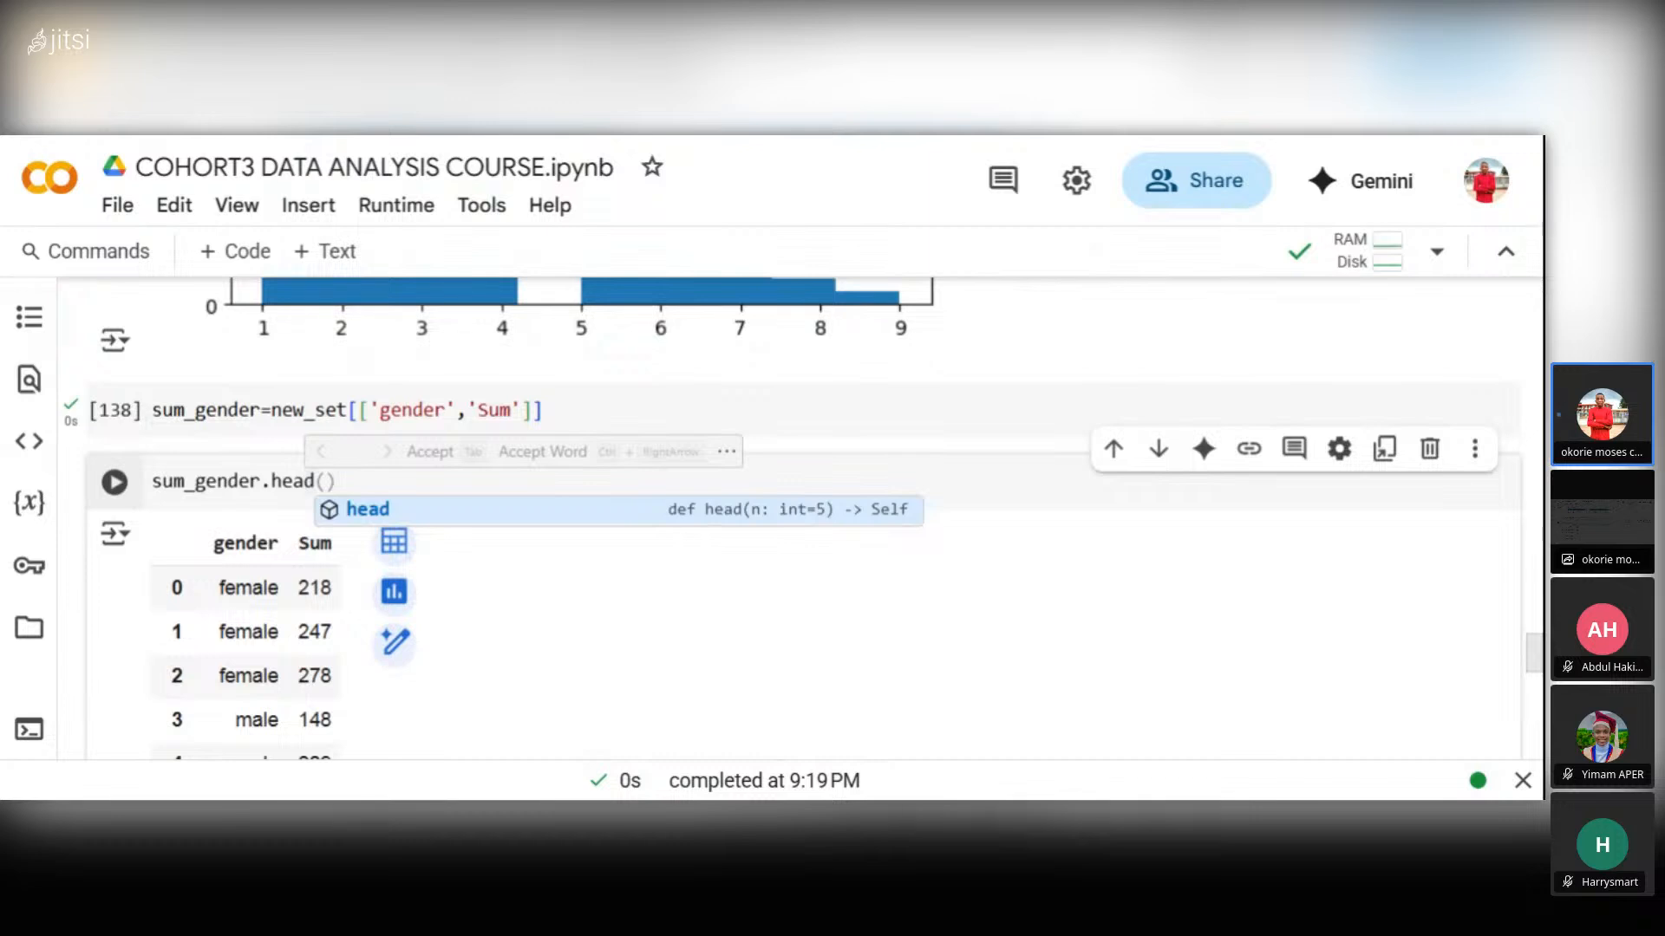
pyautogui.write('(')
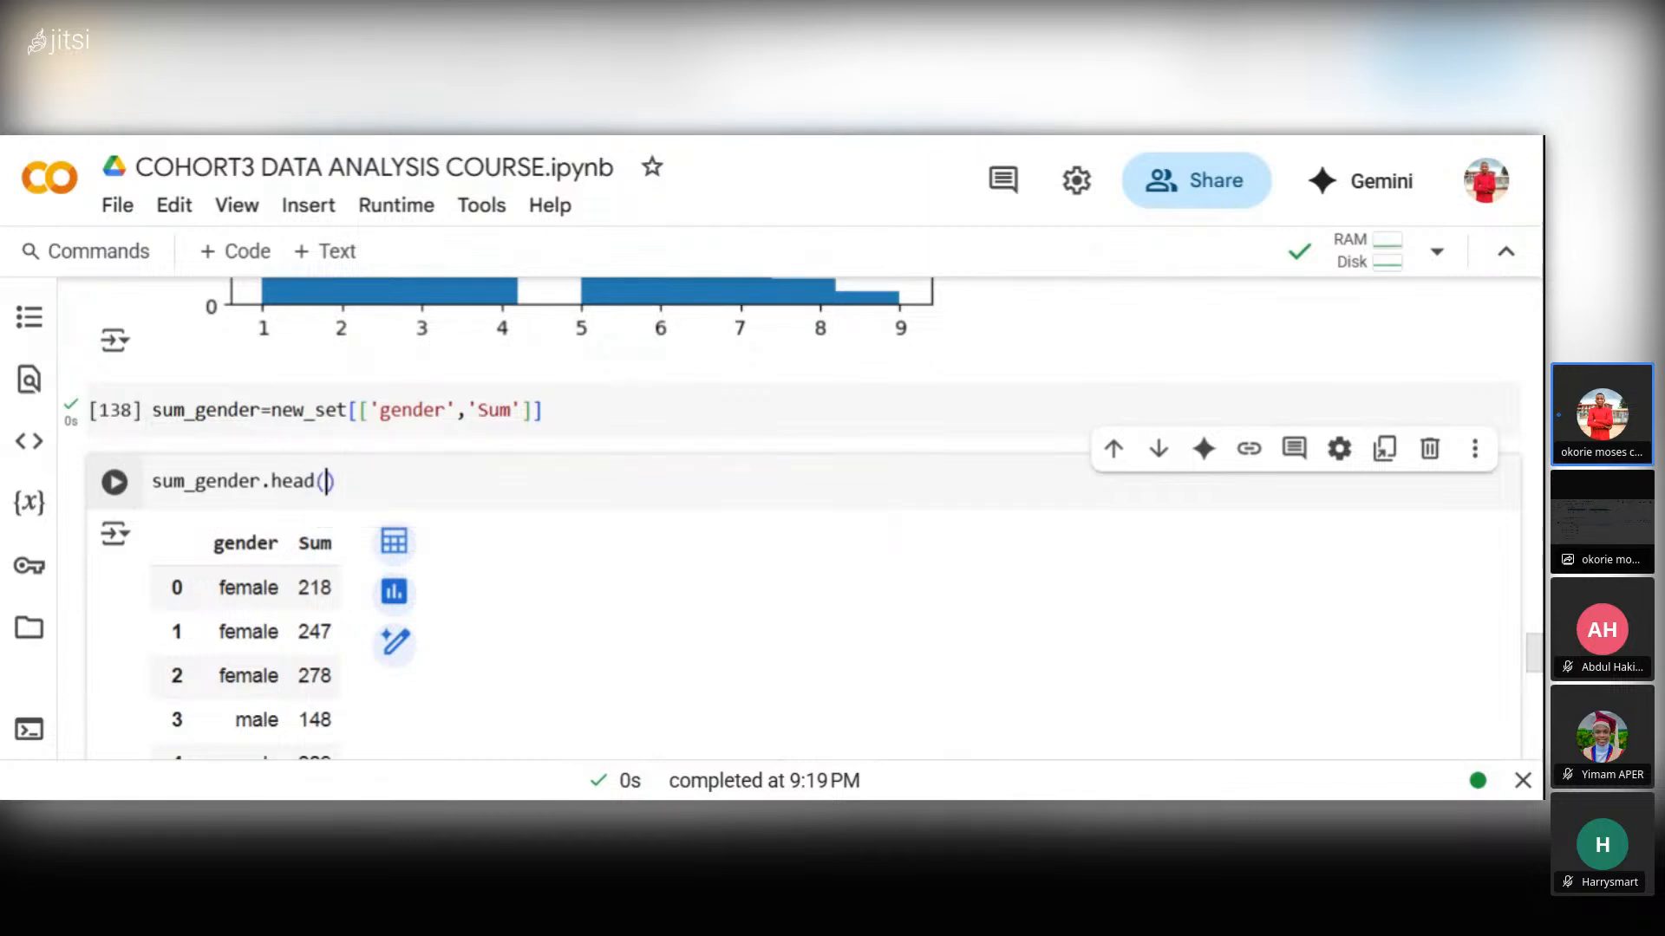
pyautogui.write('5')
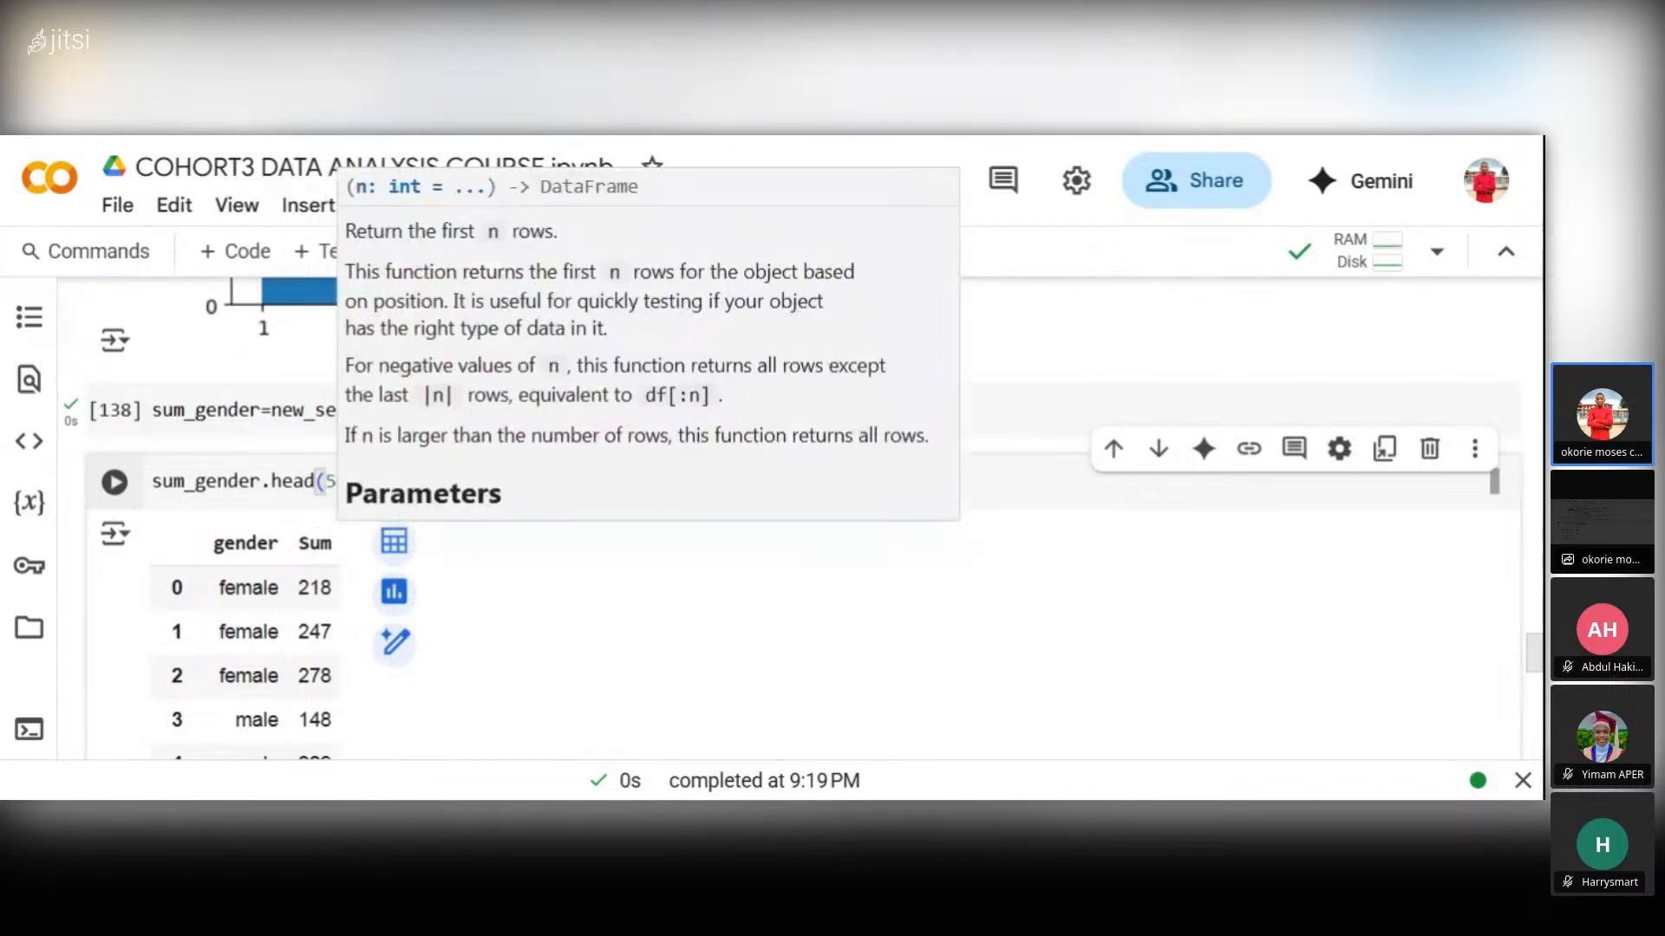
pyautogui.click(113, 482)
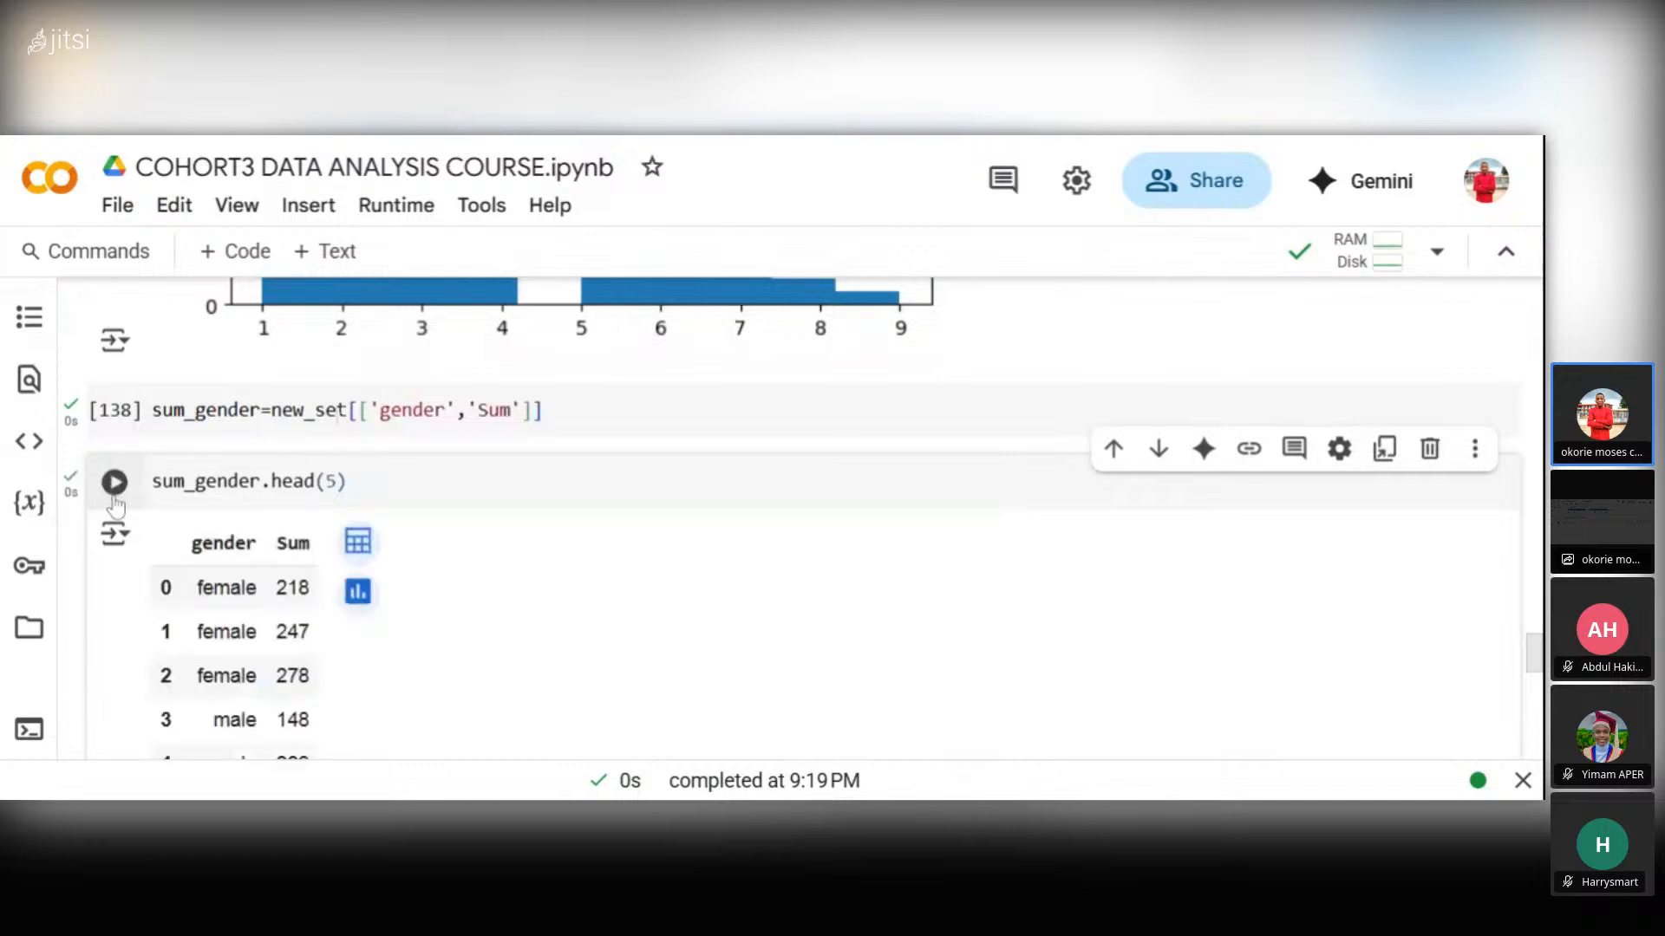
pyautogui.scroll(-5, 121, 512)
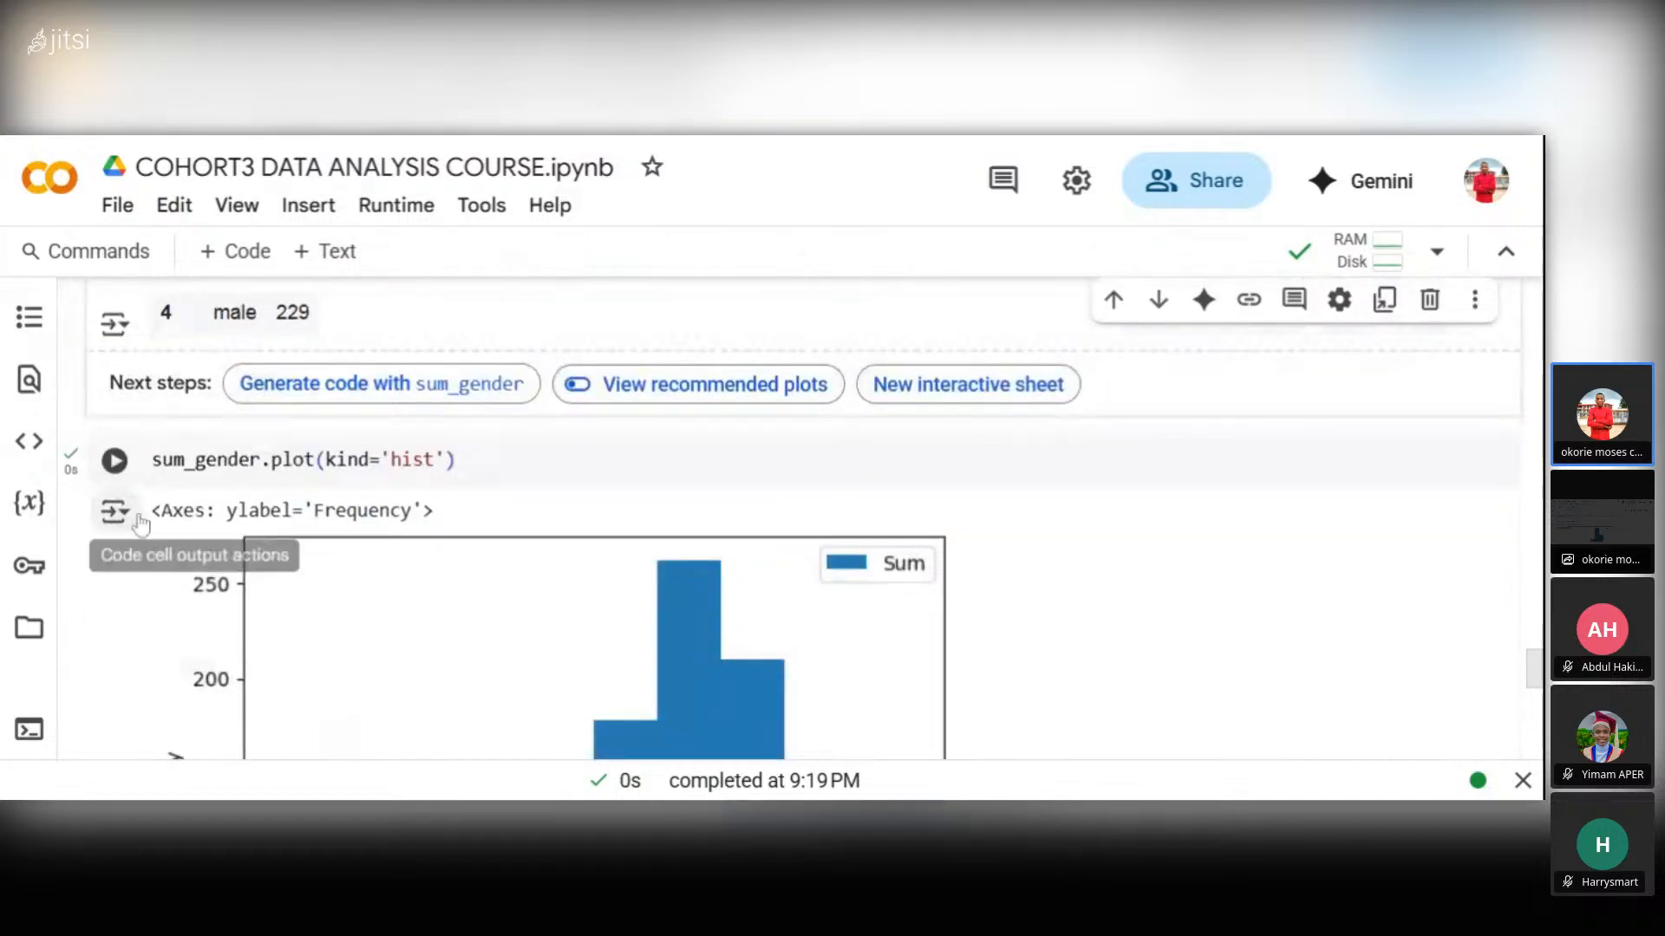
pyautogui.scroll(5, 132, 520)
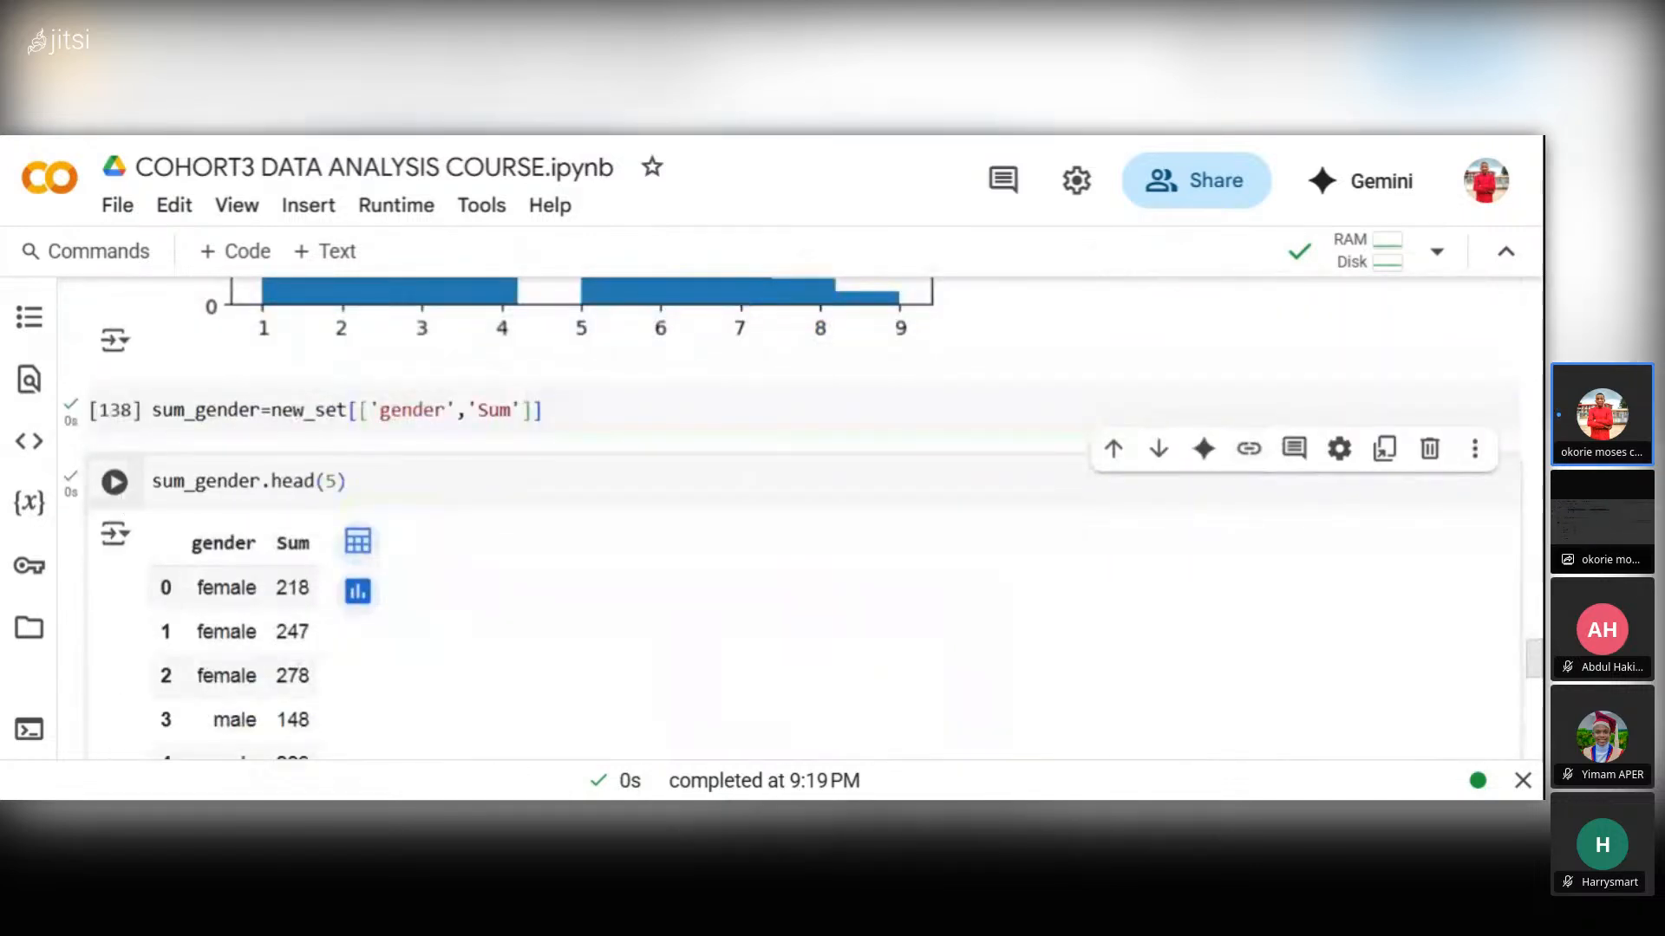
pyautogui.scroll(-5, 135, 475)
pyautogui.scroll(4, 228, 510)
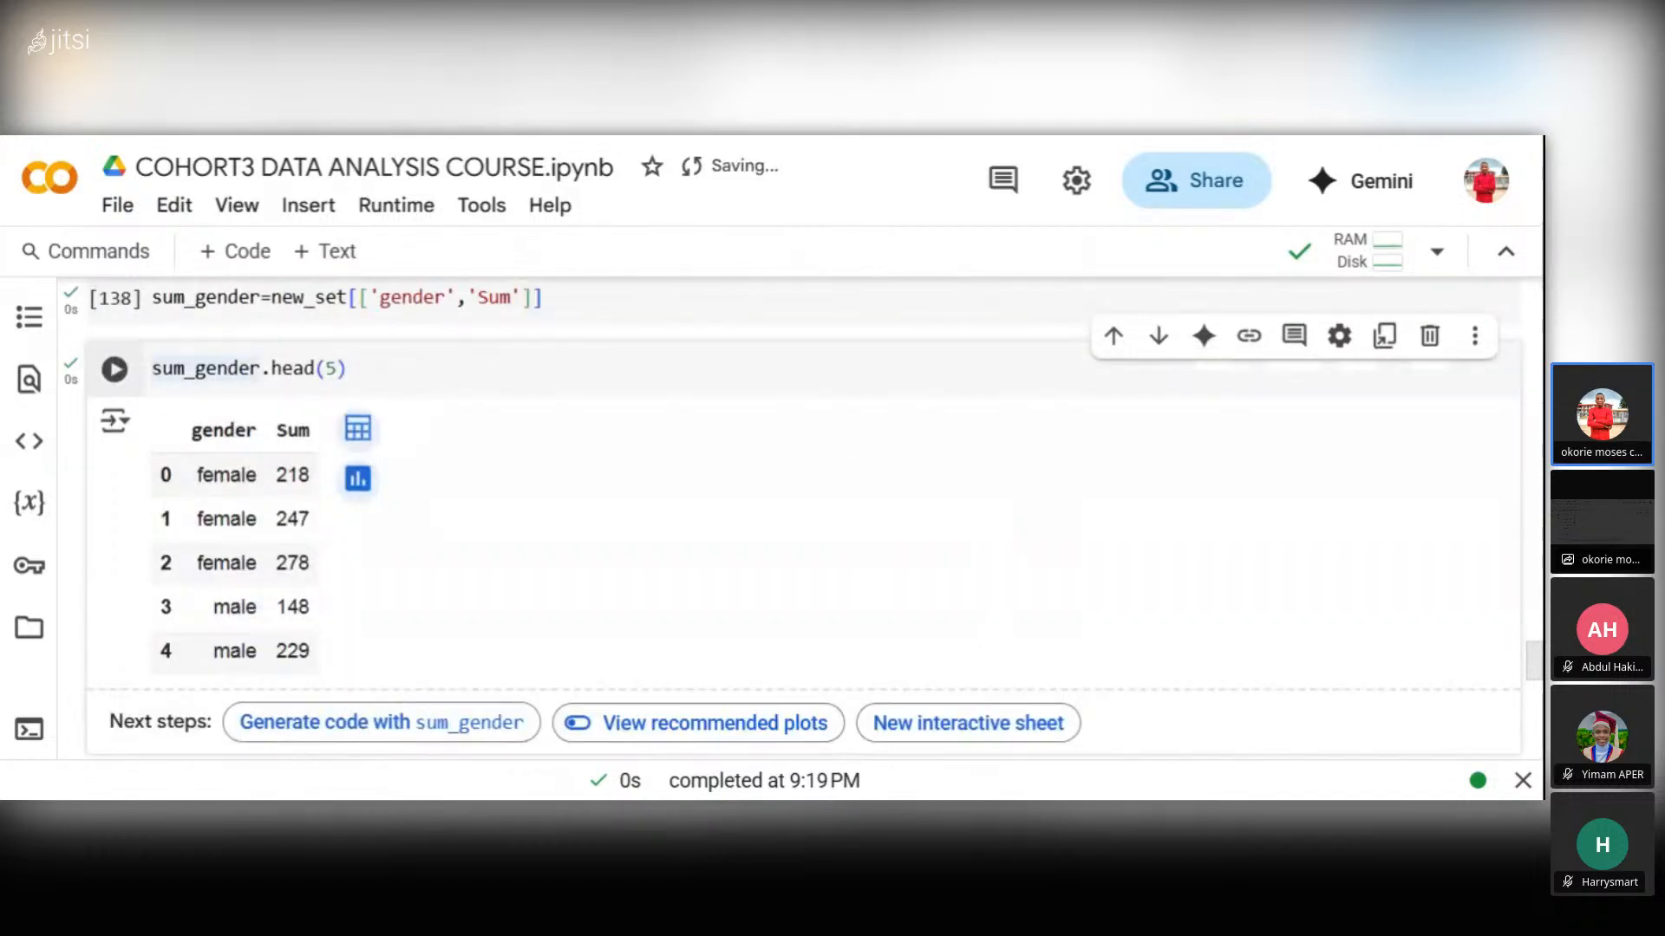
# - Assign sum_gender.head(5) to a variable named head4 and run the cell
pyautogui.moveTo(206, 369)
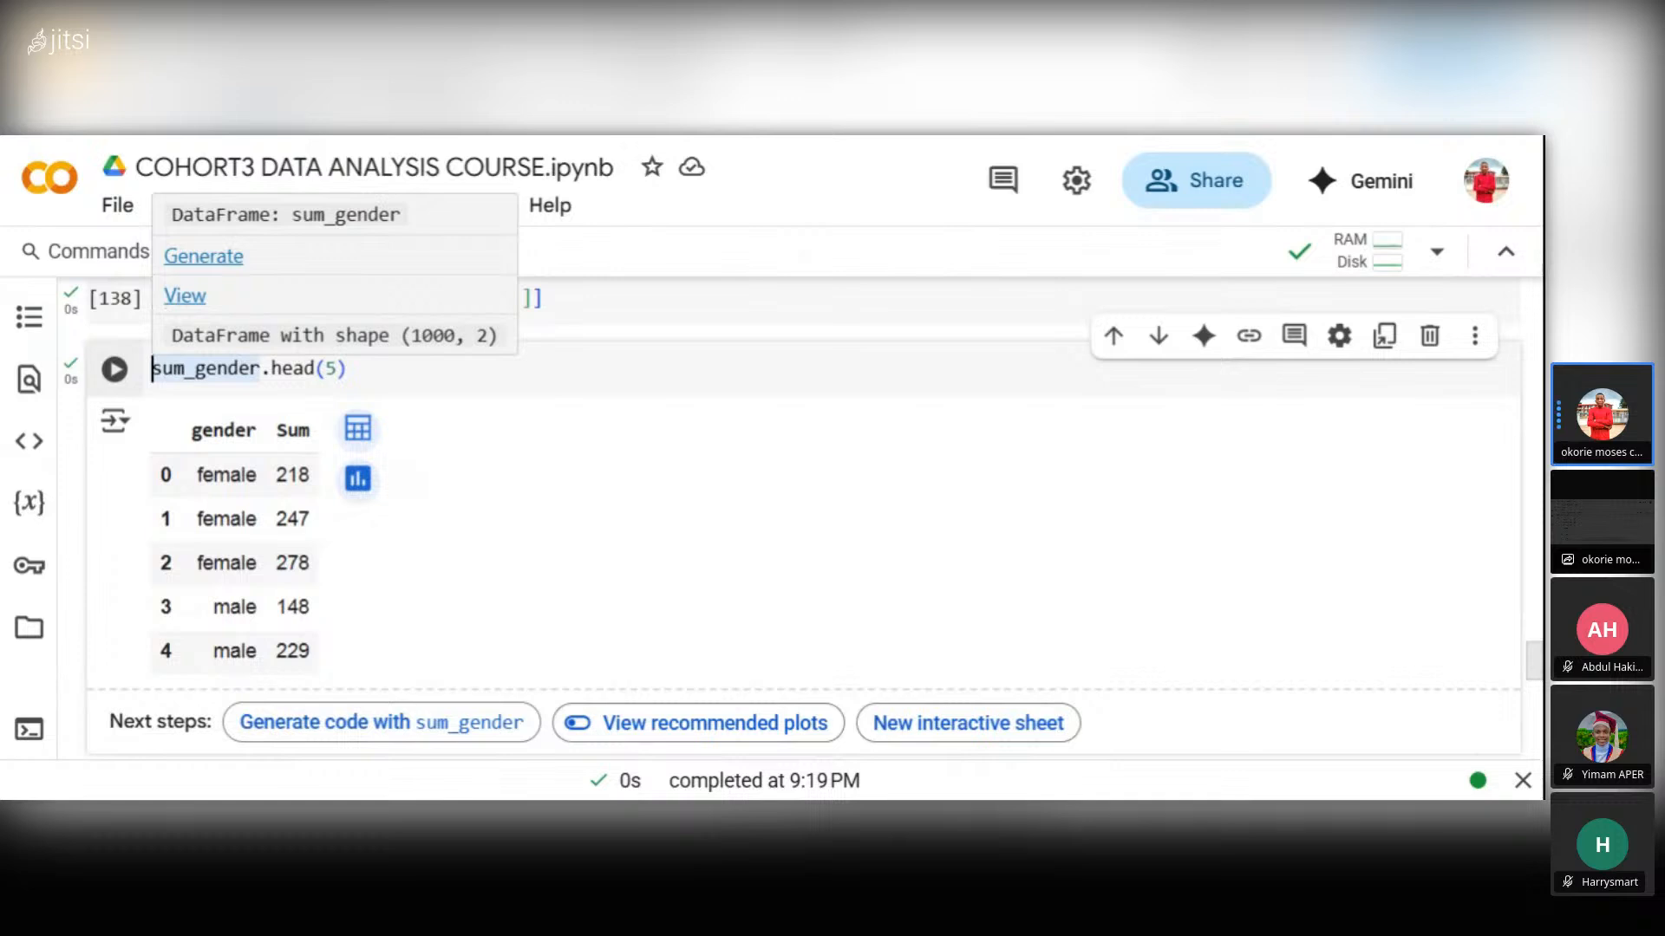
pyautogui.write('g')
pyautogui.press('BackSpace')
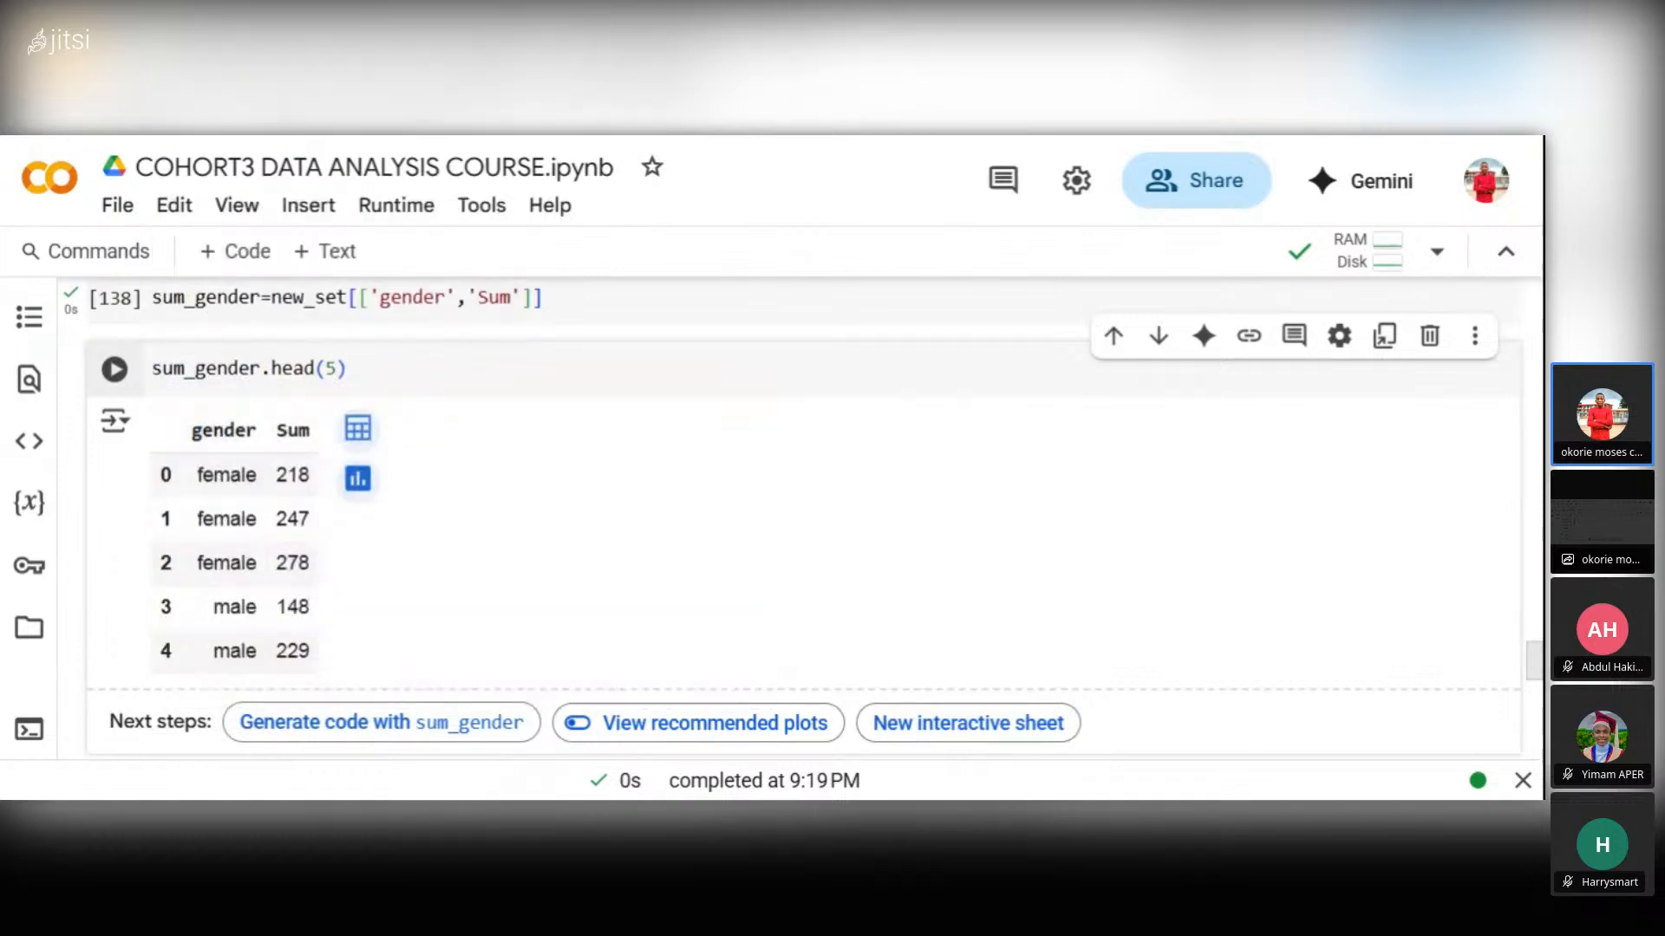
pyautogui.write('head')
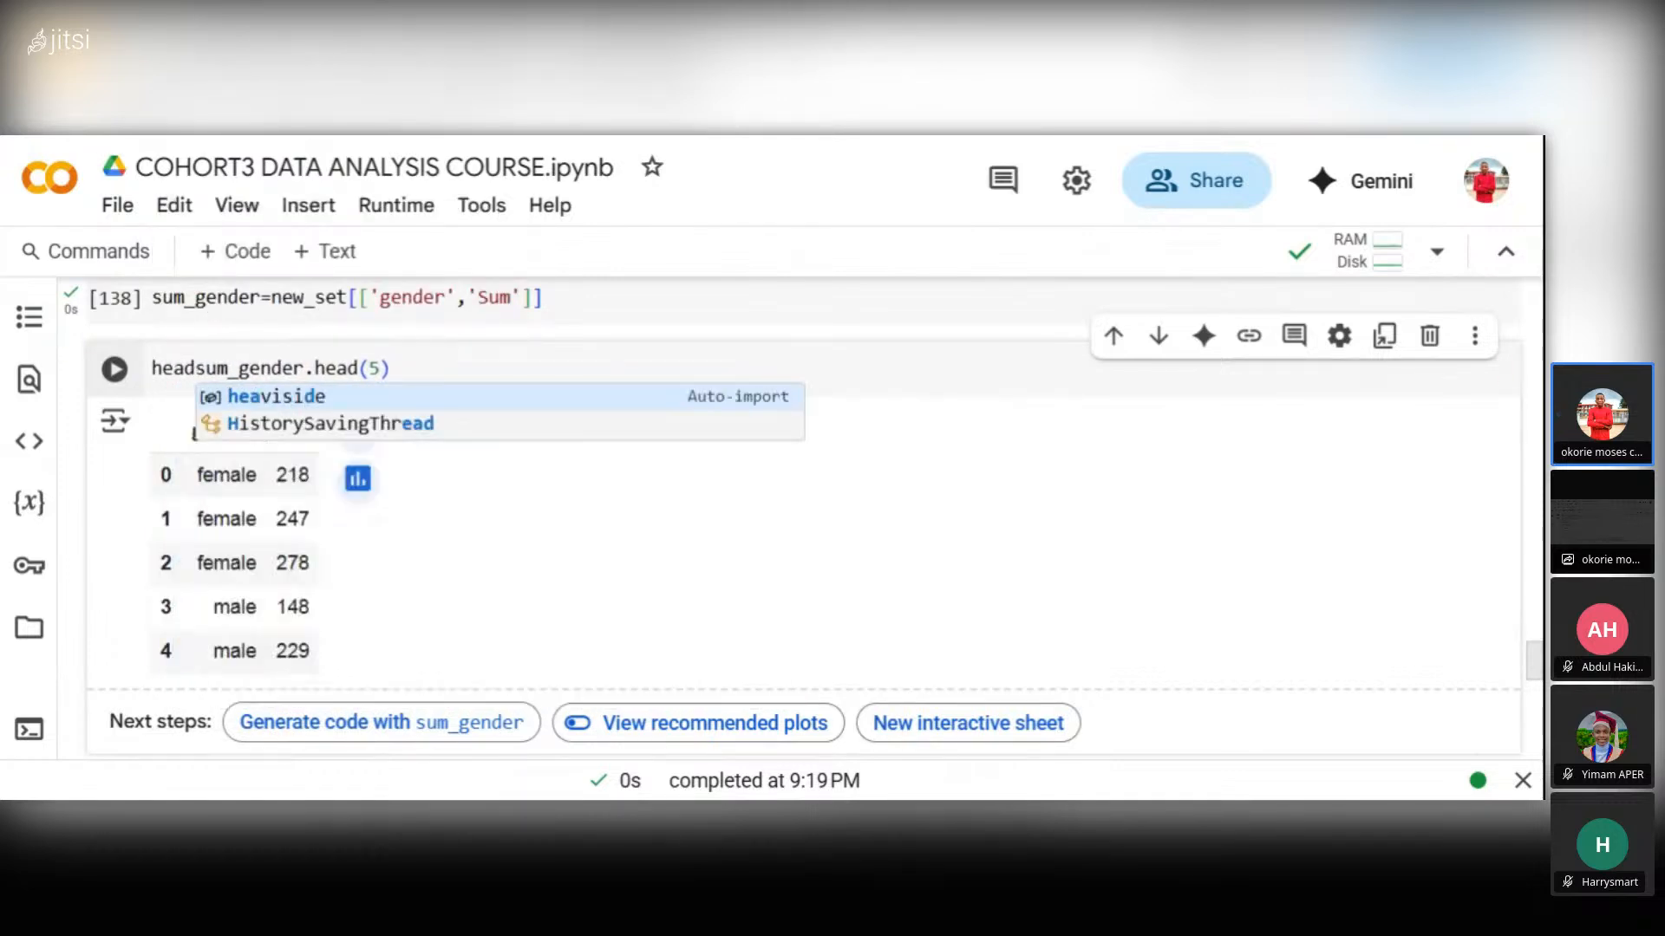
pyautogui.write('4=')
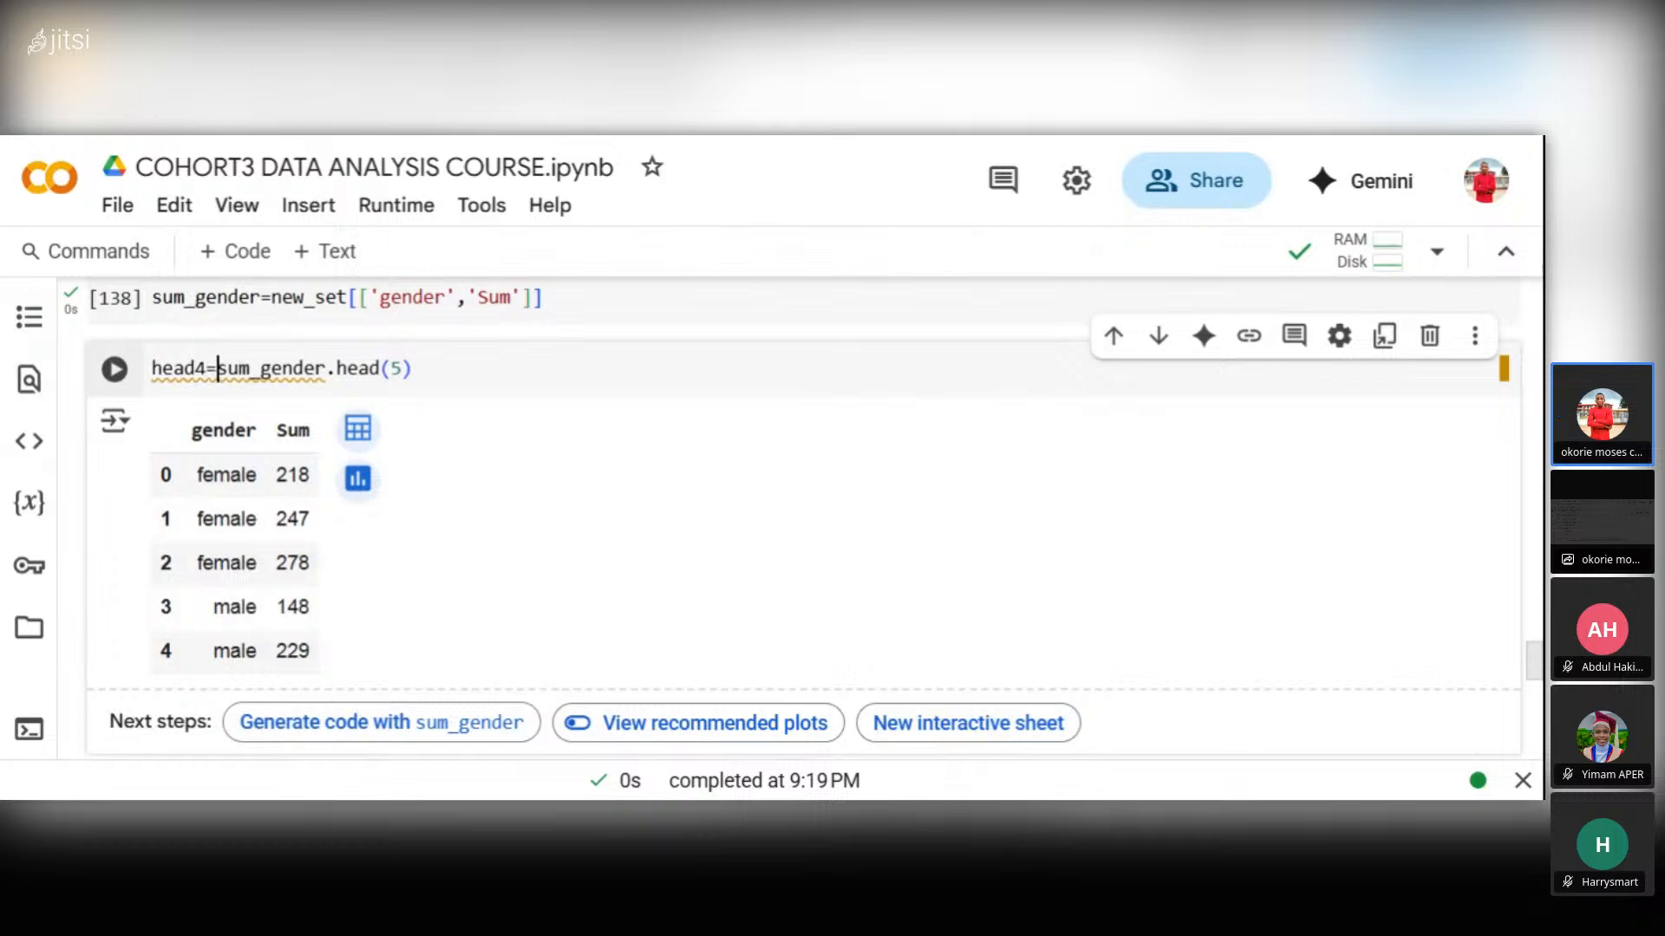
pyautogui.moveTo(205, 369); pyautogui.dragTo(152, 368)
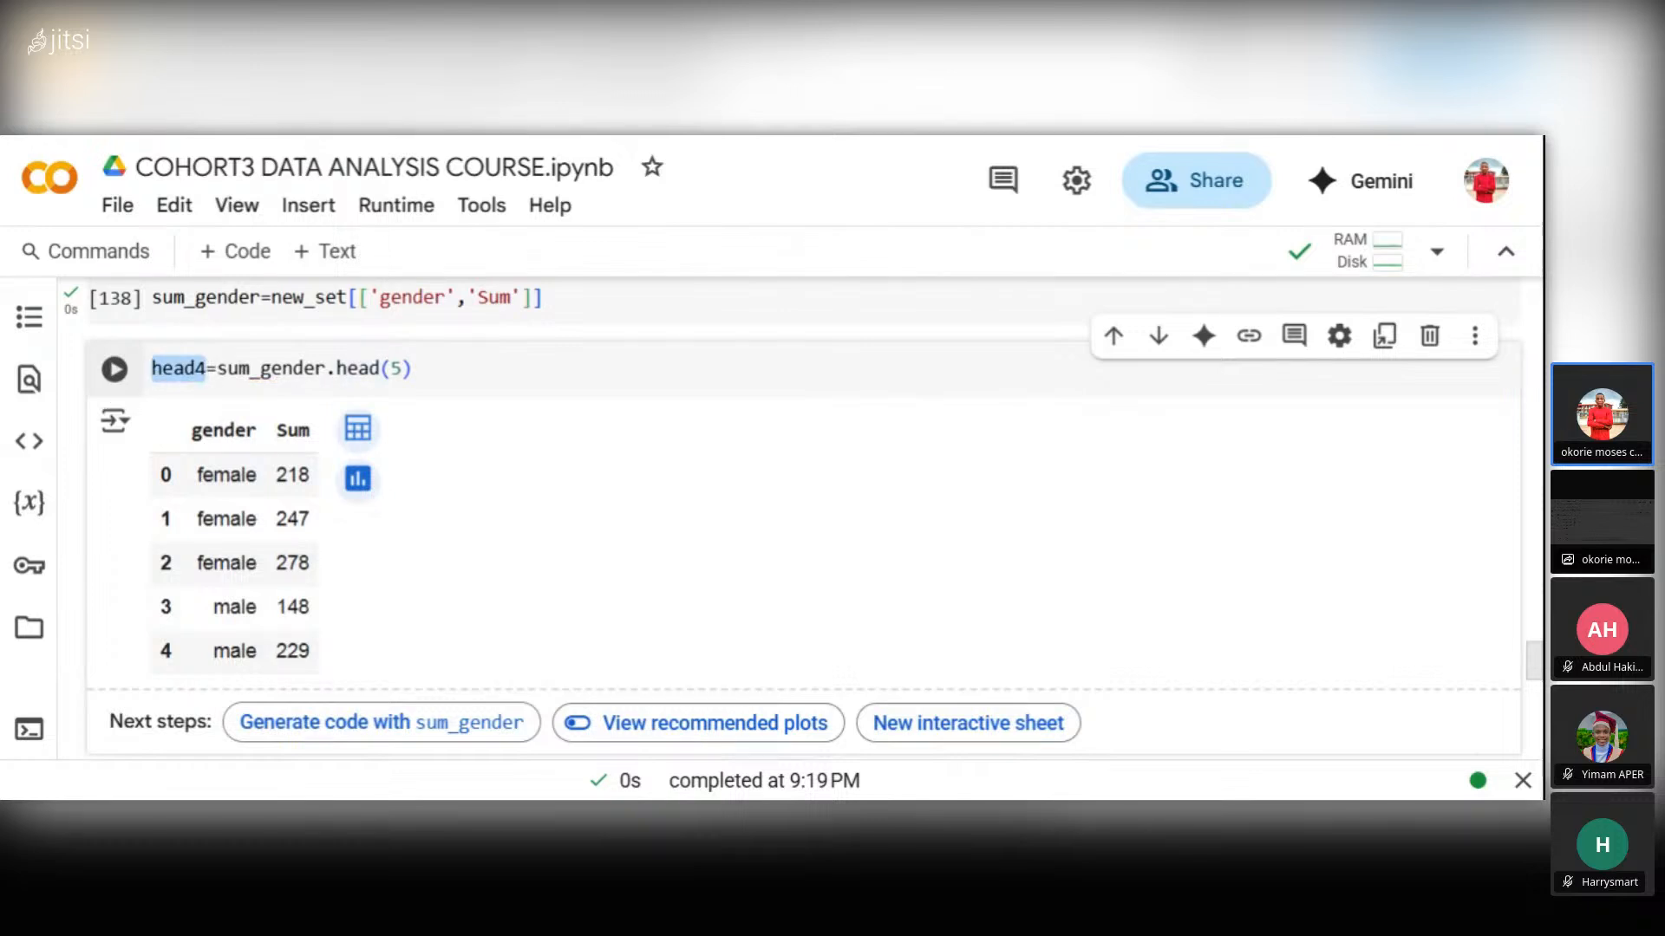
pyautogui.click(113, 369)
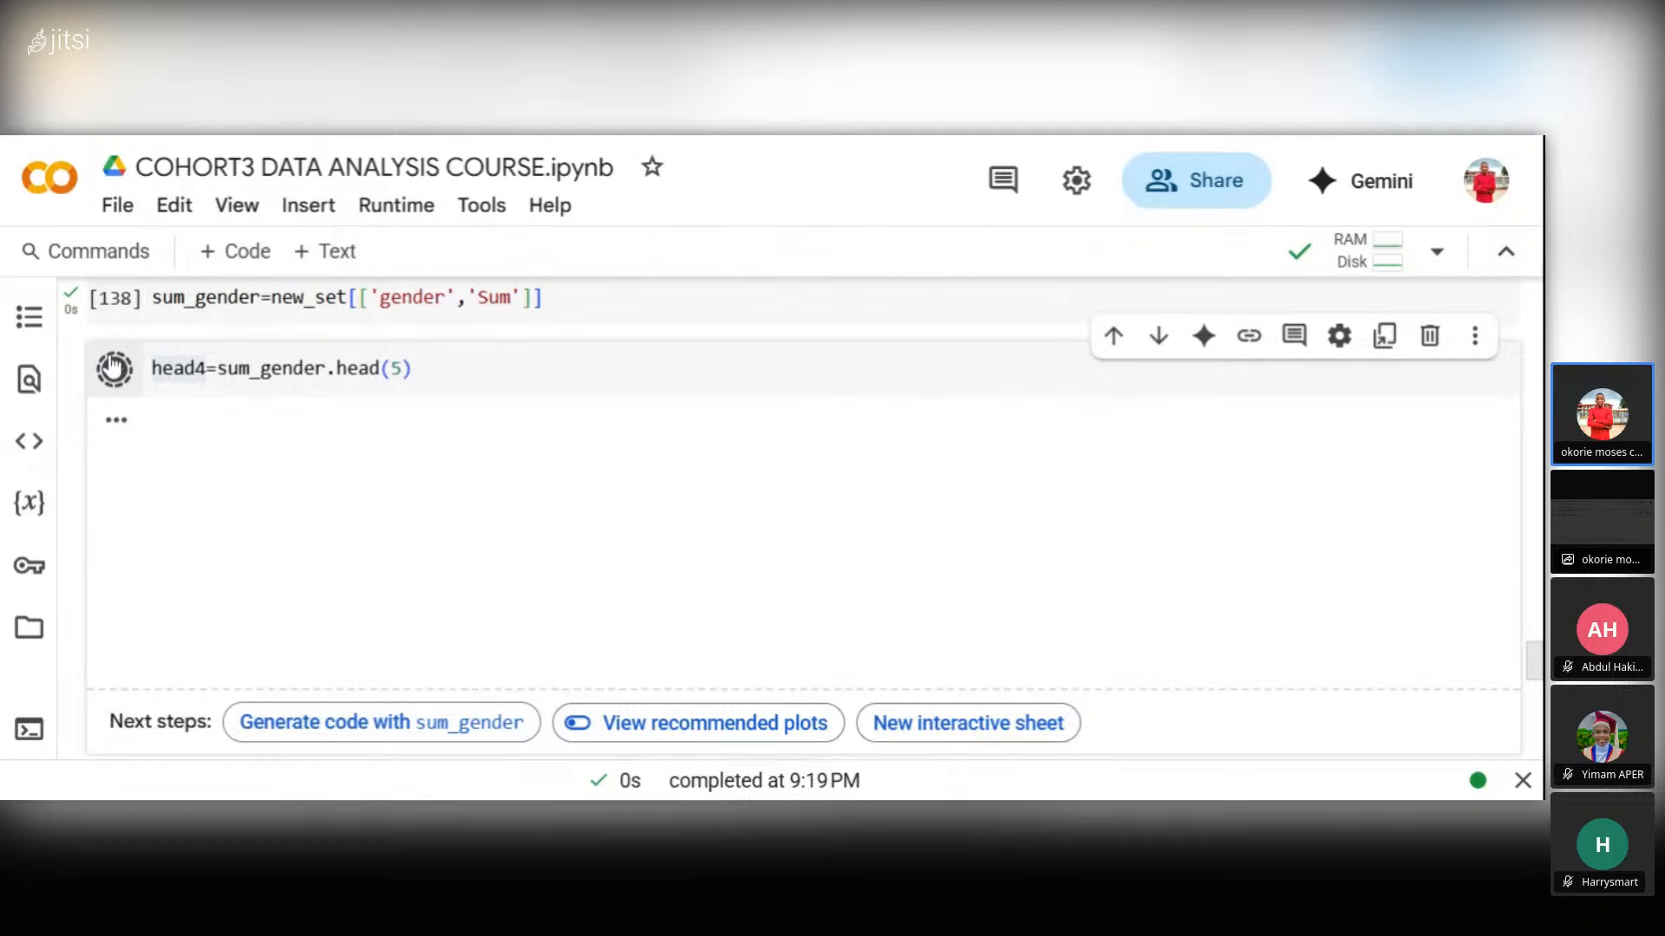
# - Replace sum_gender with head4 in the bar plot call, run the cell and view the redrawn chart
pyautogui.scroll(-20, 114, 368)
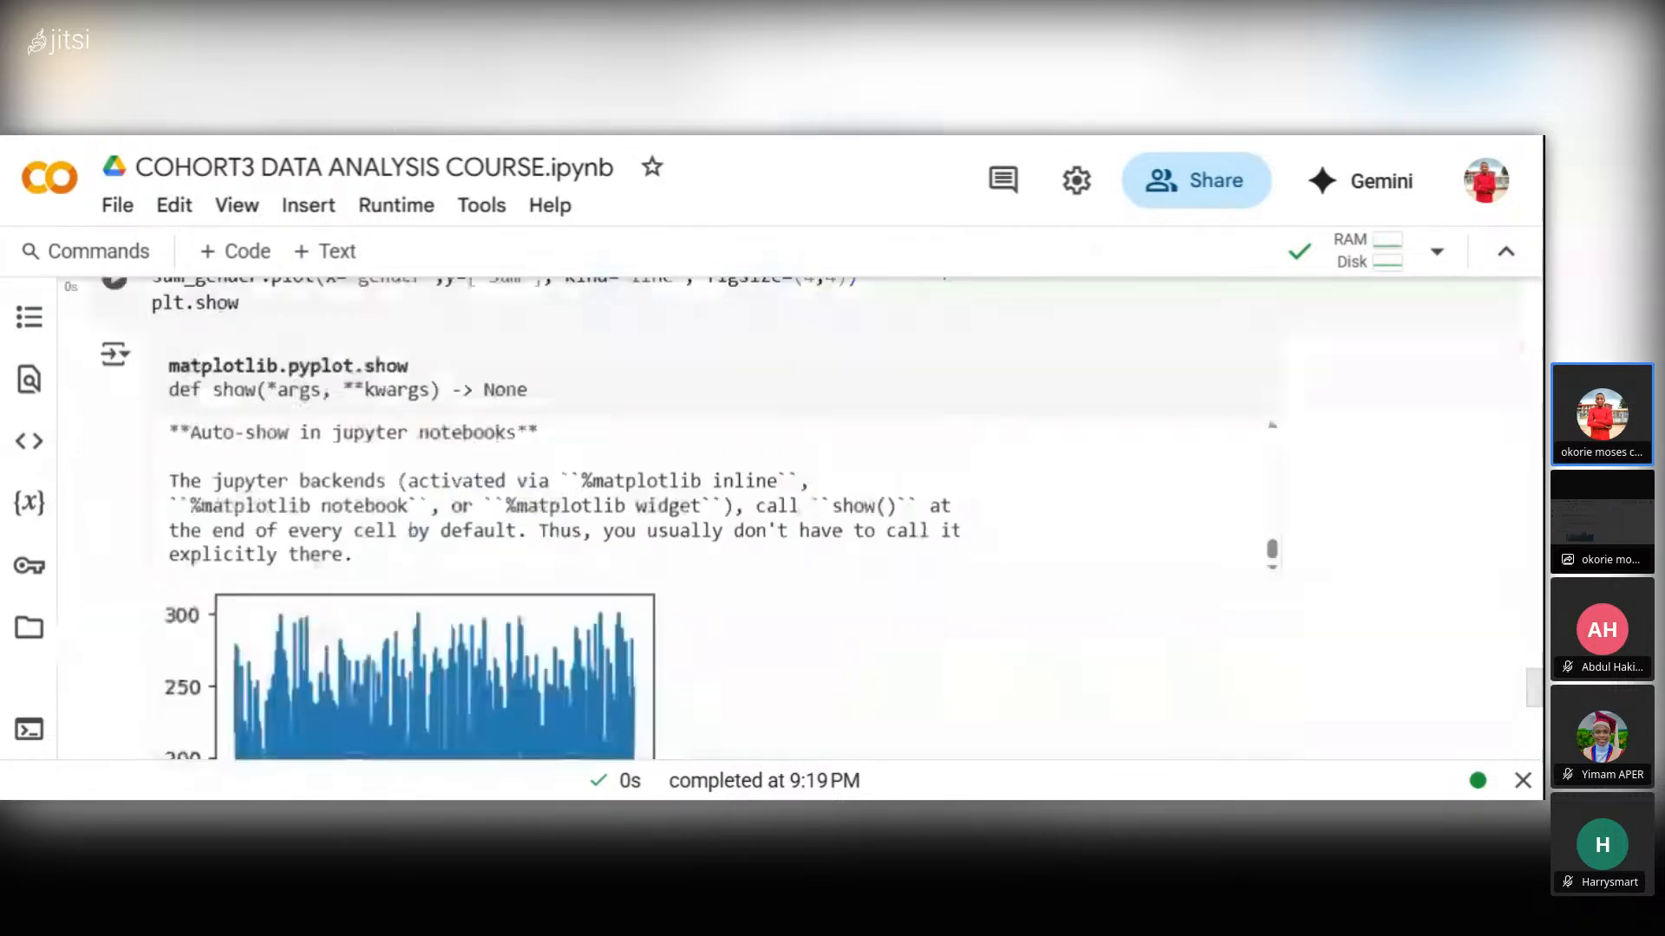
pyautogui.scroll(-4, 415, 559)
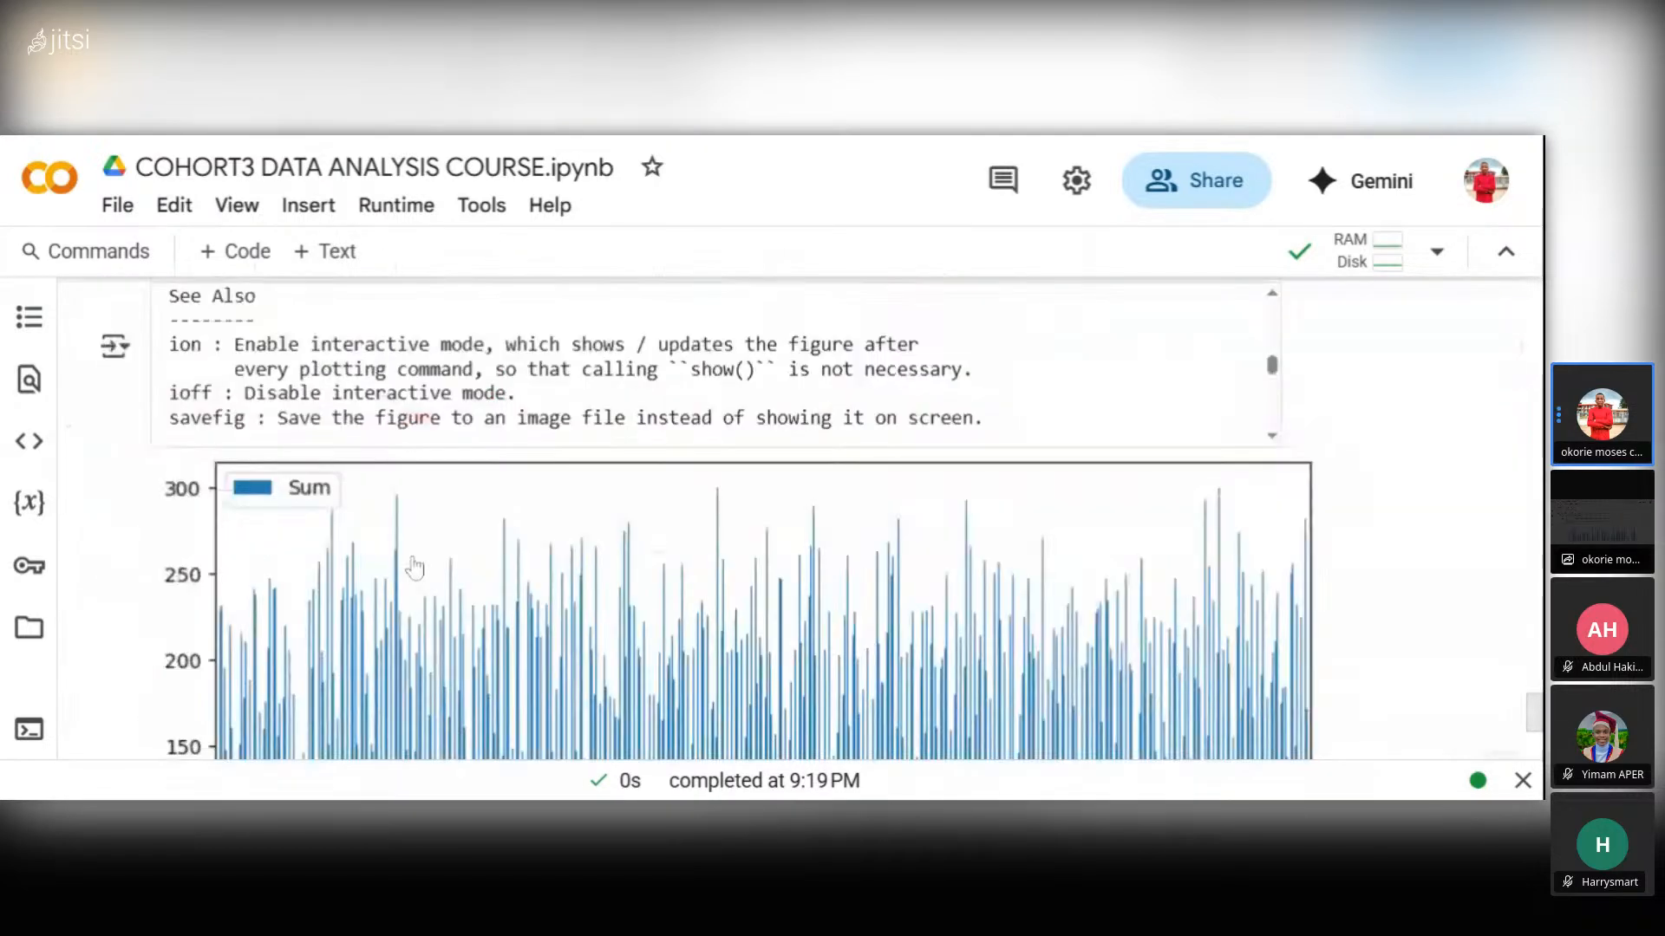
pyautogui.scroll(1, 463, 552)
pyautogui.scroll(5, 365, 503)
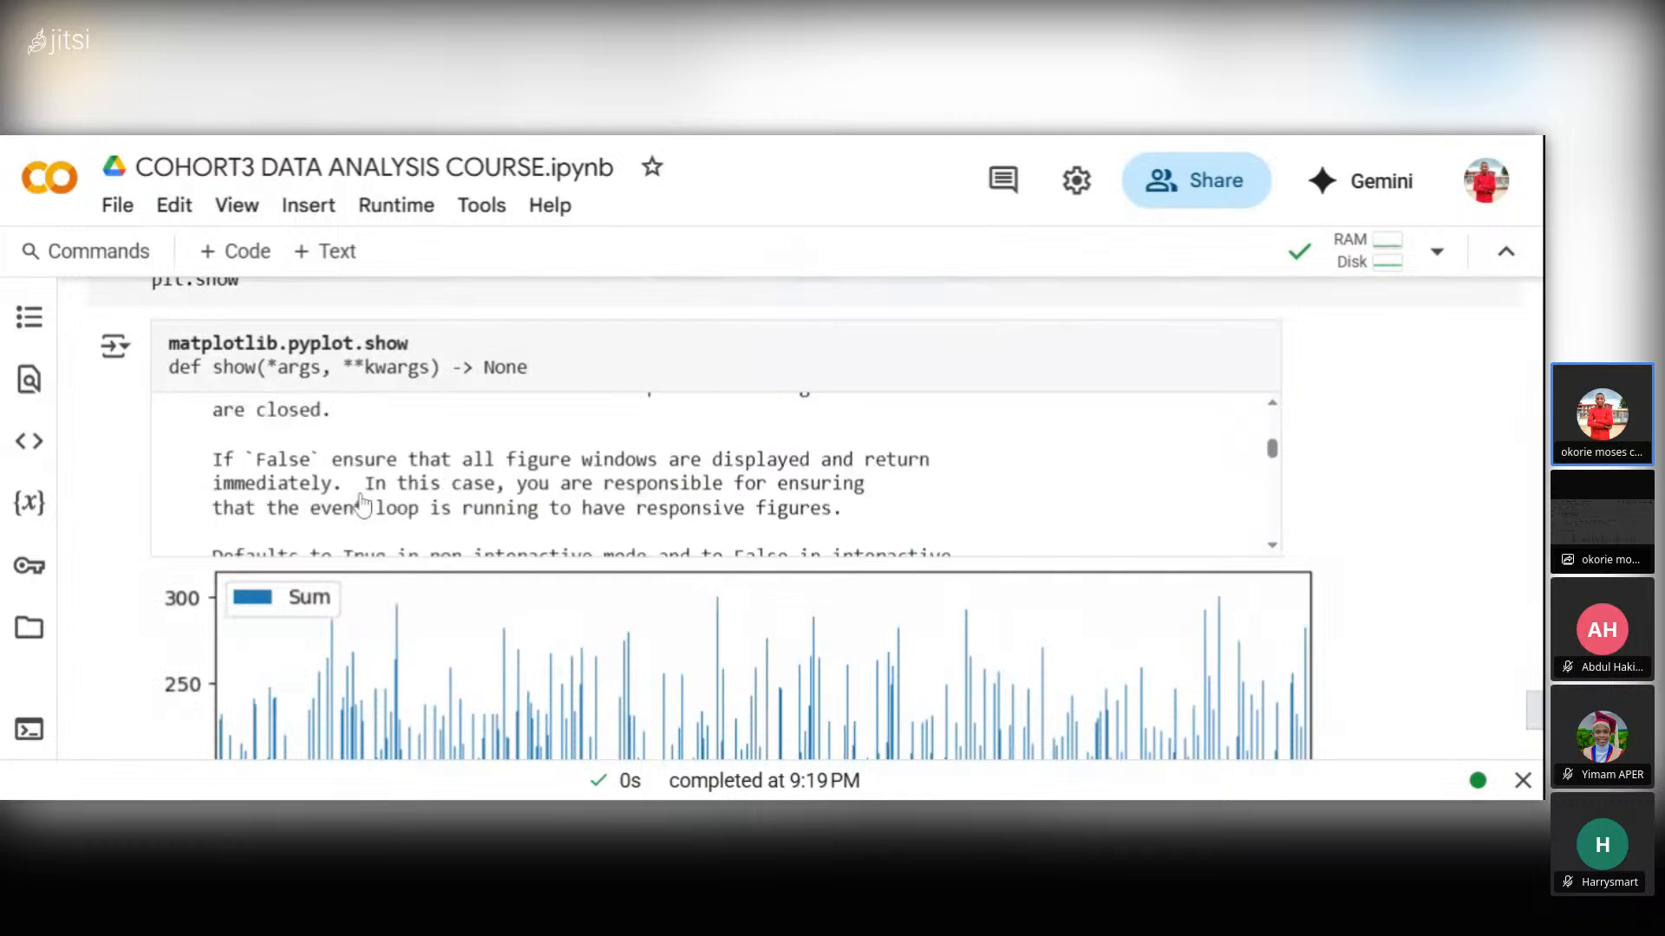
pyautogui.scroll(3, 486, 407)
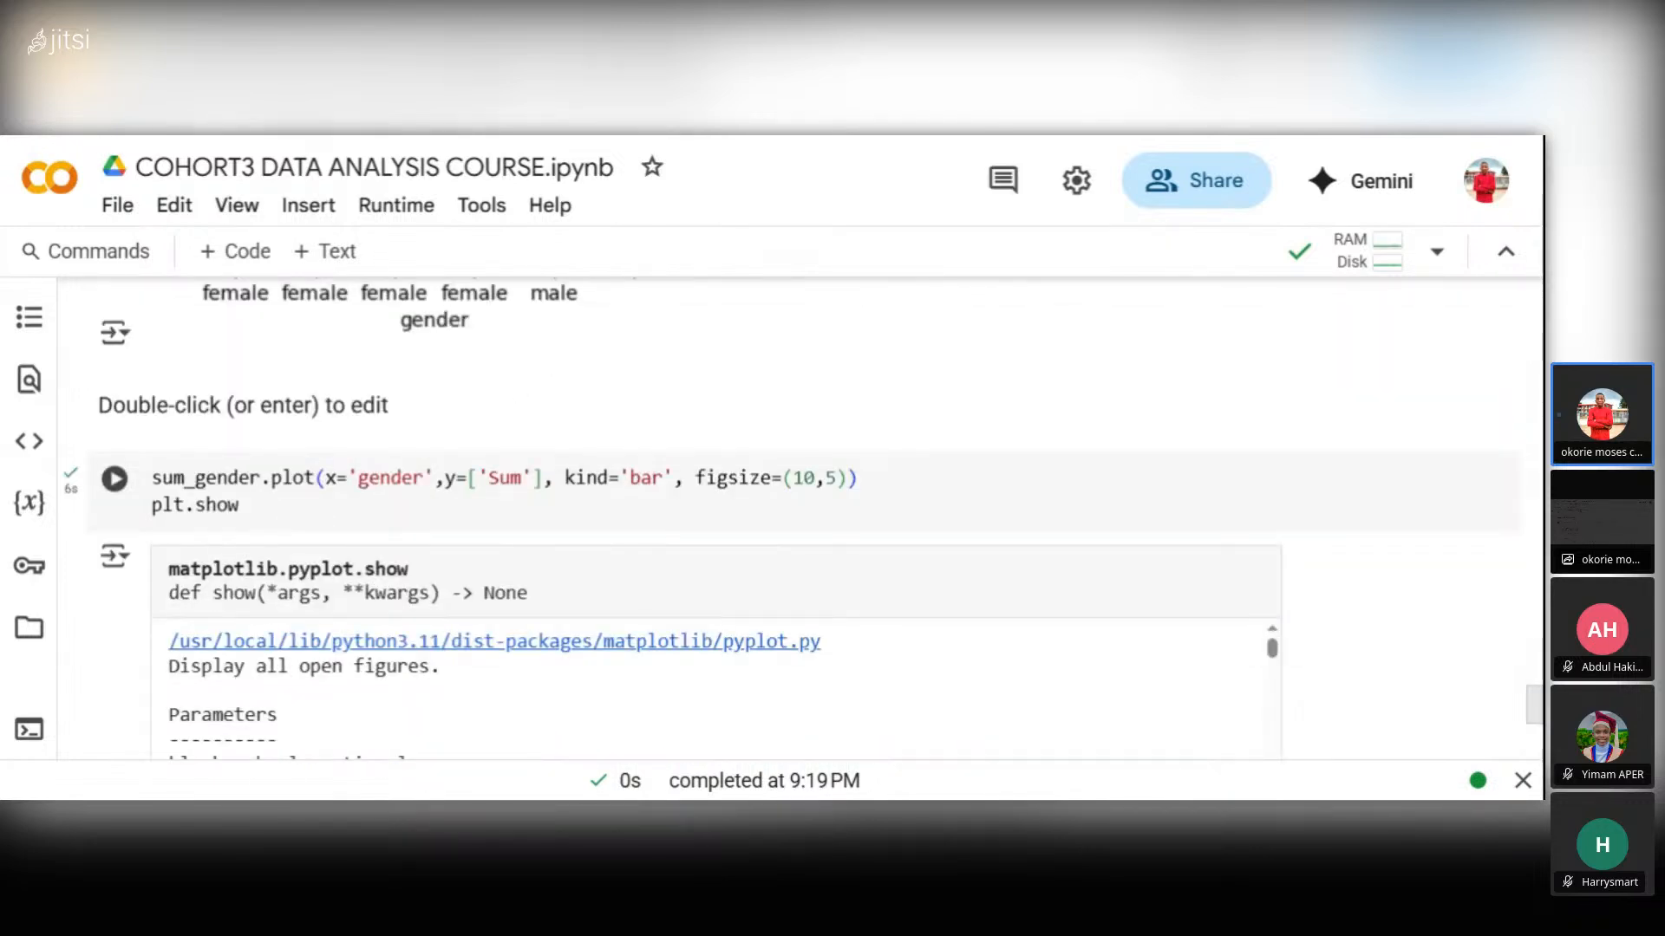
pyautogui.click(153, 478)
pyautogui.write('head4')
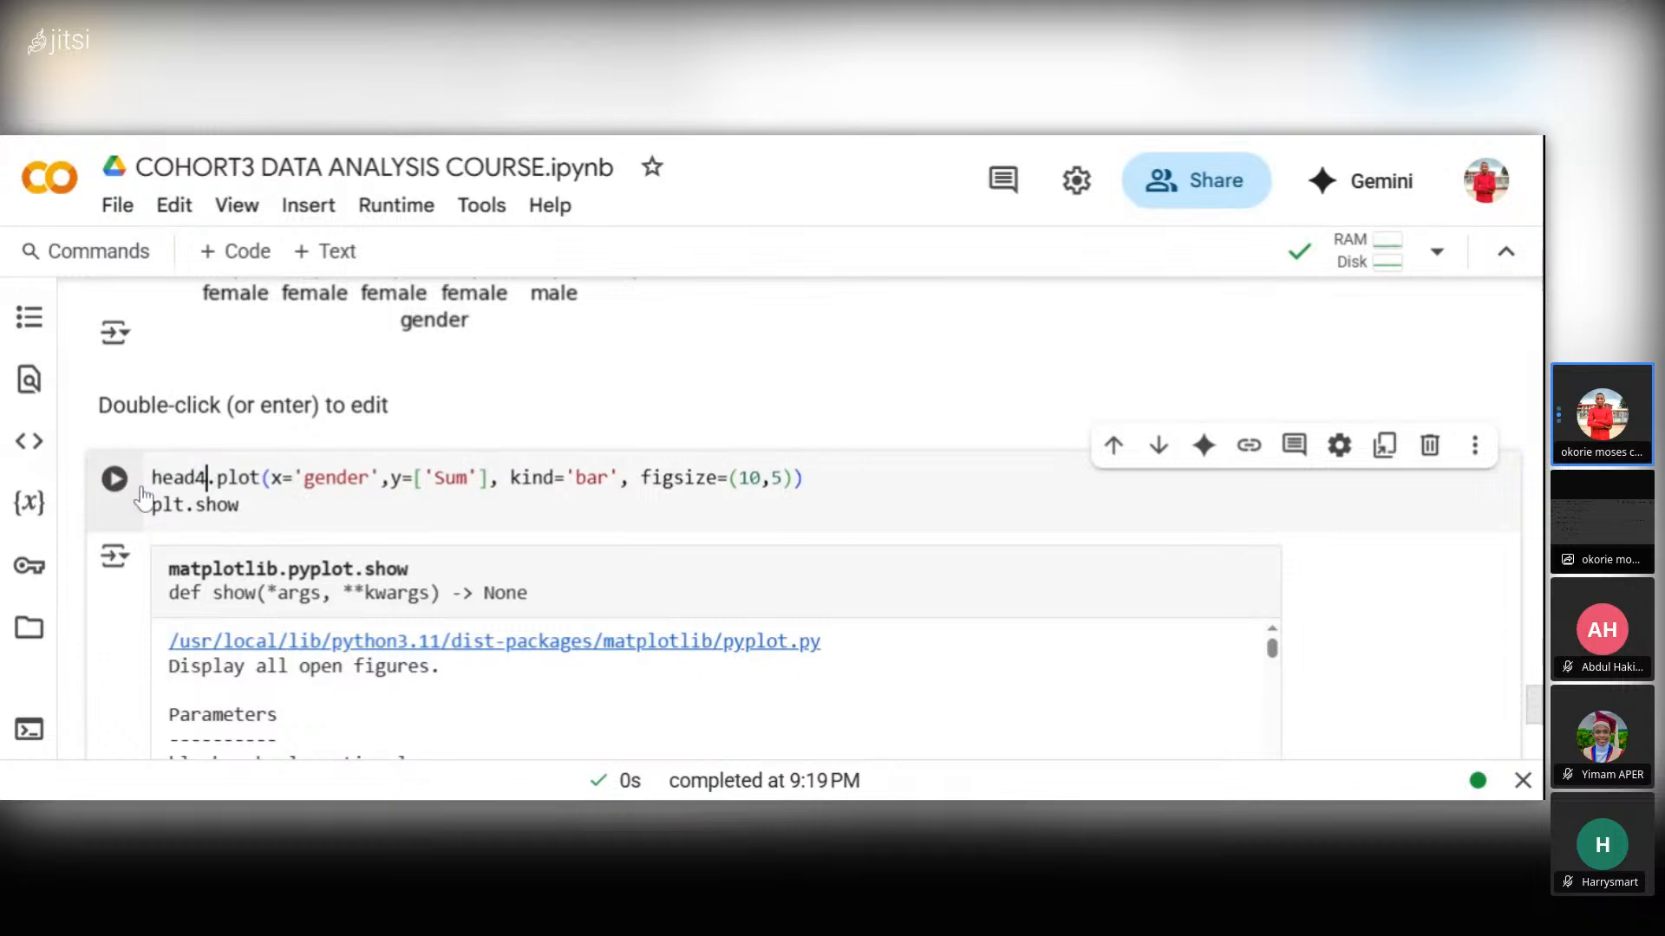
pyautogui.click(121, 480)
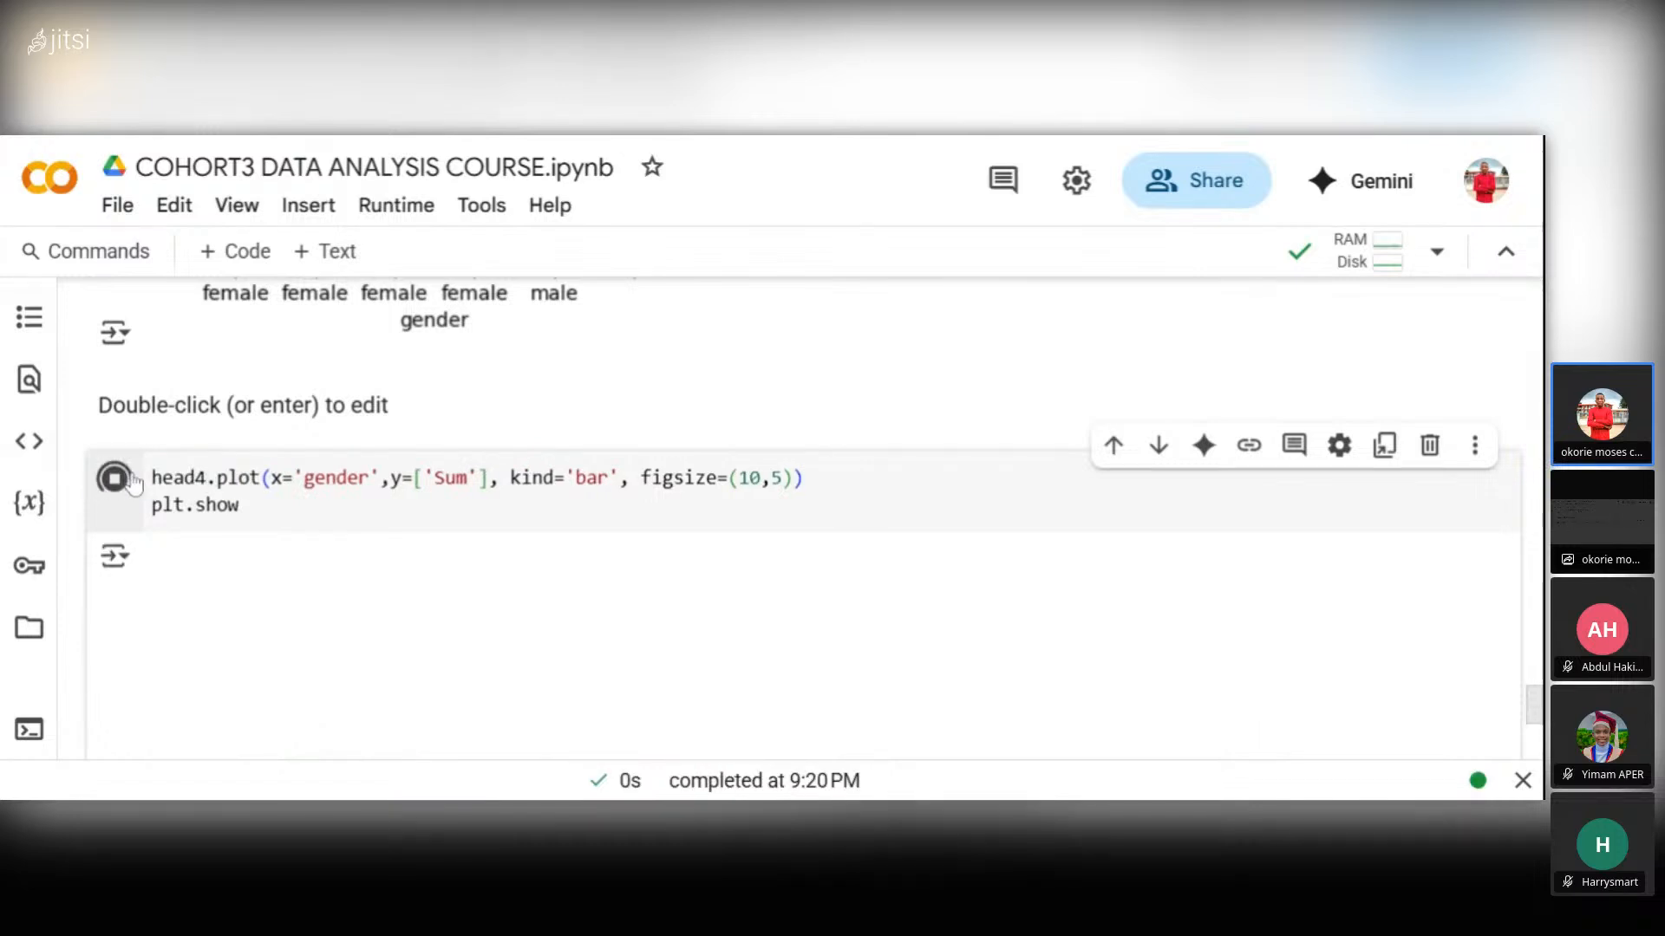
pyautogui.scroll(-8, 300, 482)
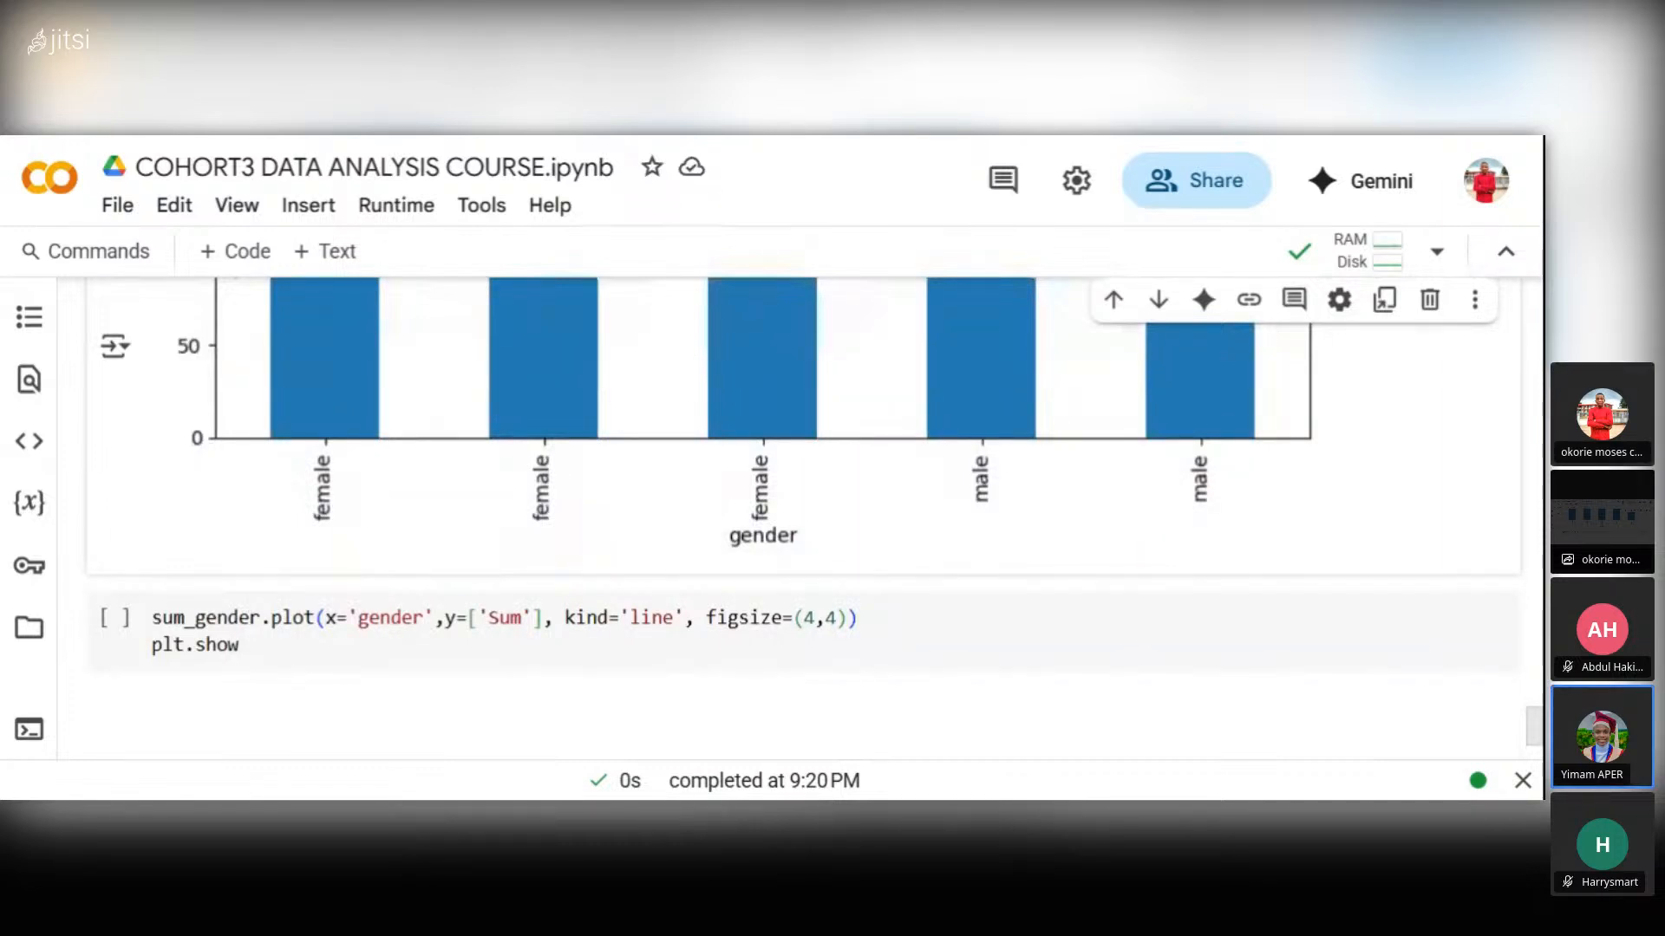
pyautogui.scroll(5, 772, 473)
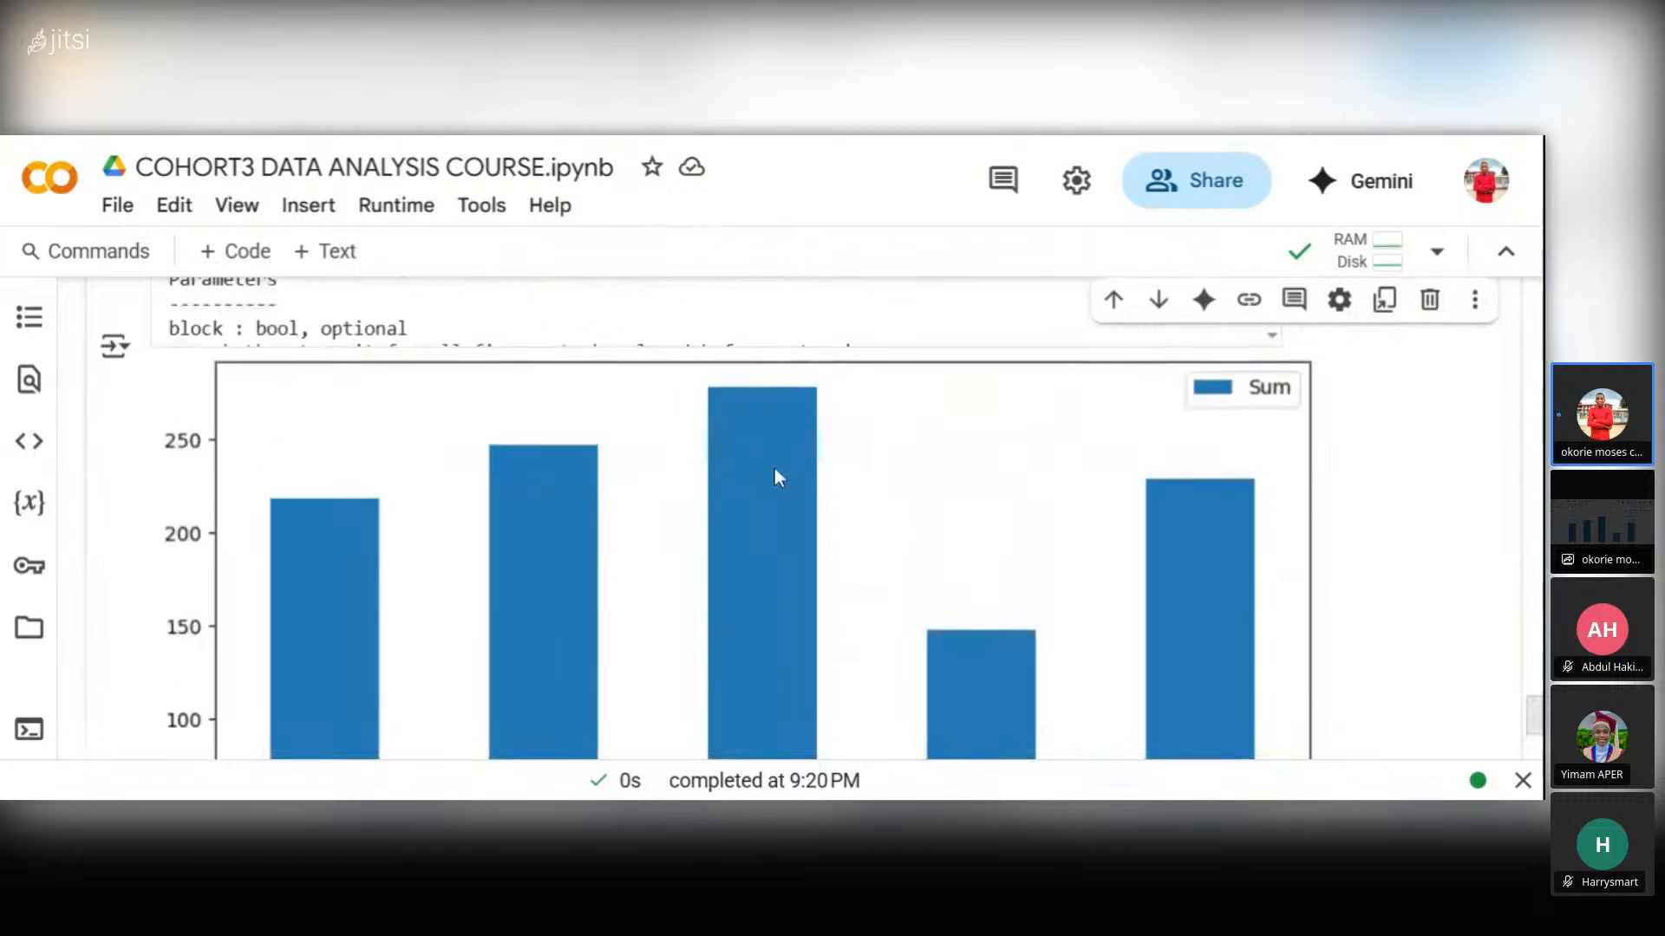
# - Replace sum_gender with head4 in the line plot call, run the cell and view the redrawn line chart
pyautogui.scroll(3, 774, 468)
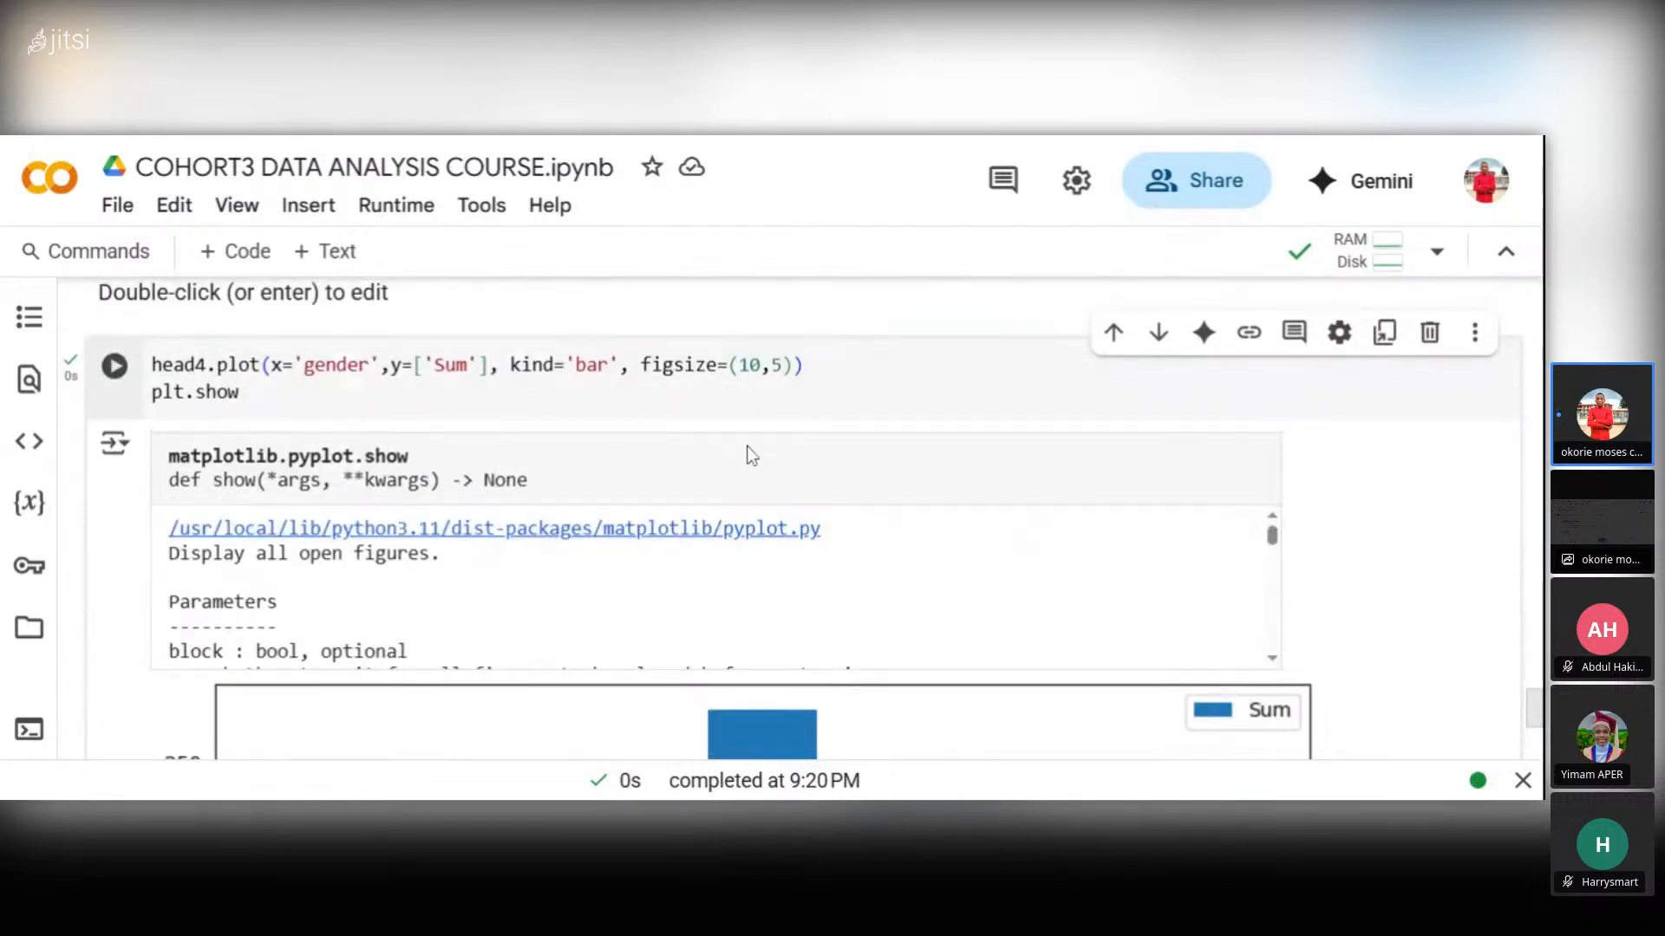
pyautogui.scroll(4, 753, 443)
pyautogui.scroll(5, 398, 391)
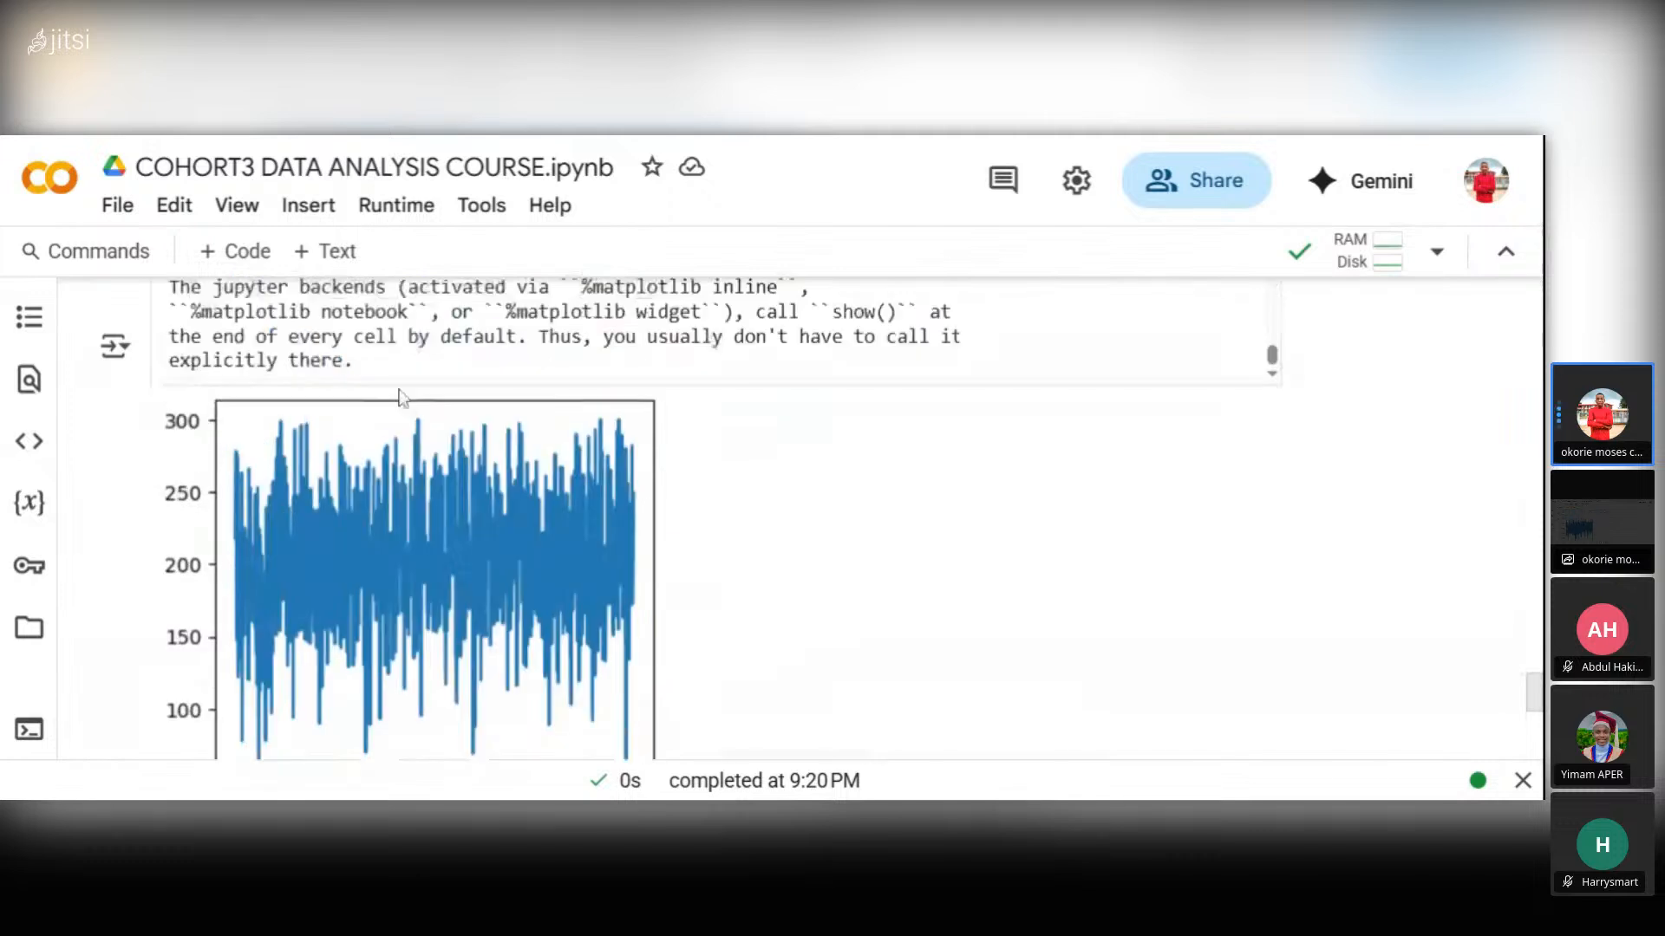
pyautogui.scroll(3, 403, 425)
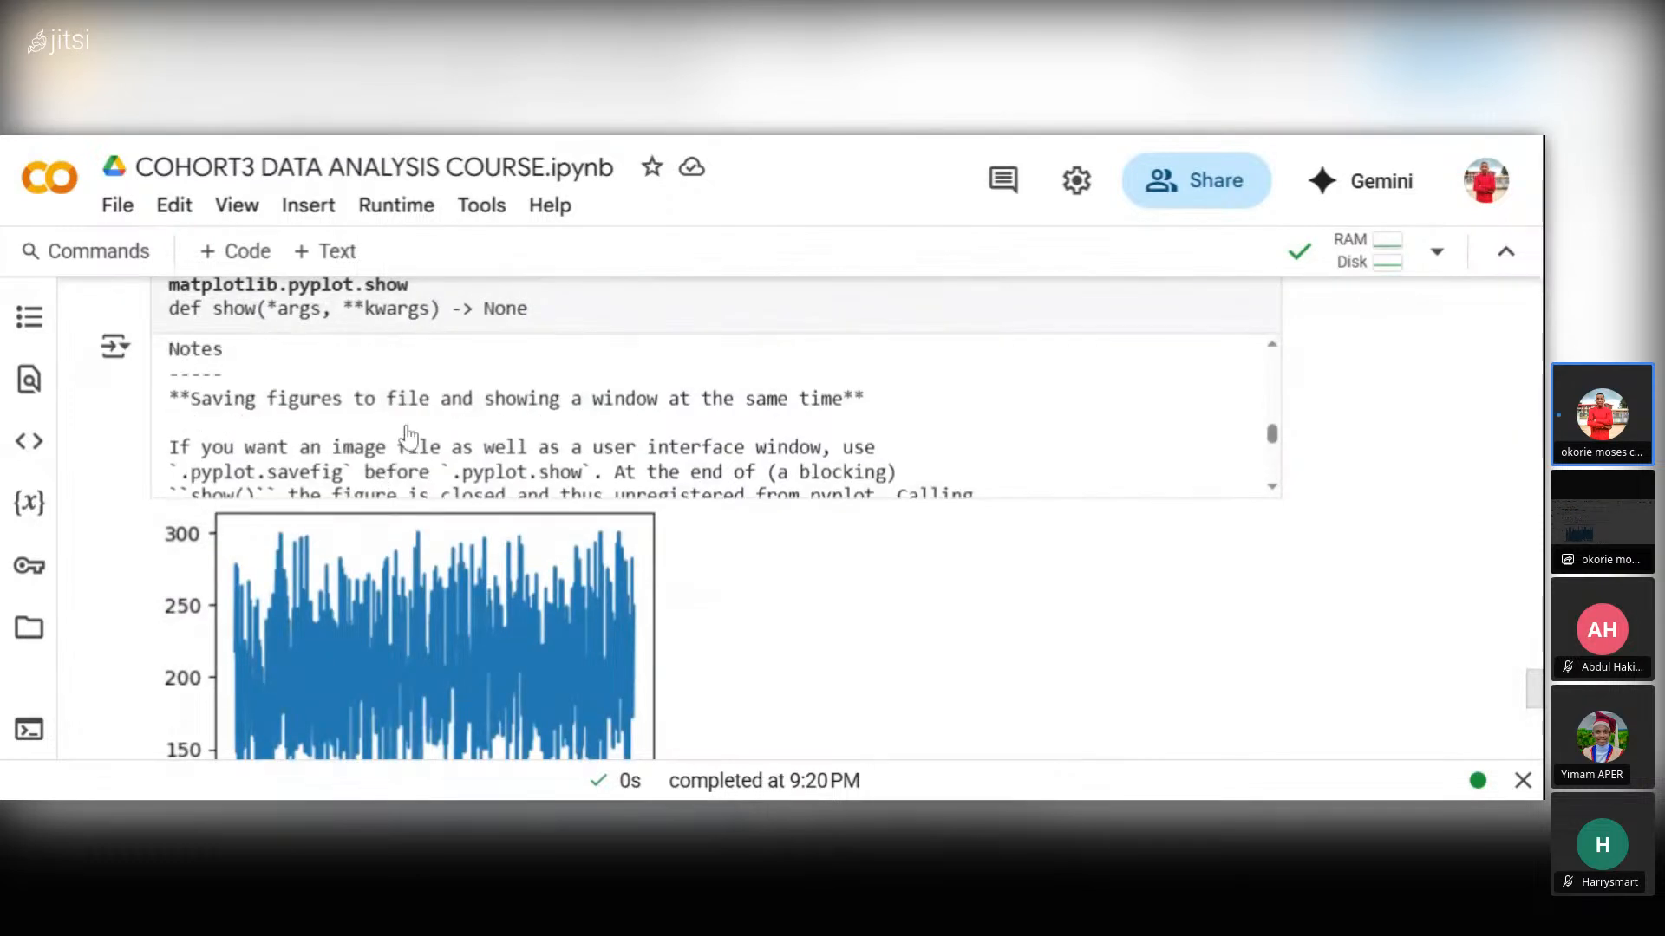
pyautogui.scroll(1, 813, 578)
pyautogui.scroll(3, 806, 553)
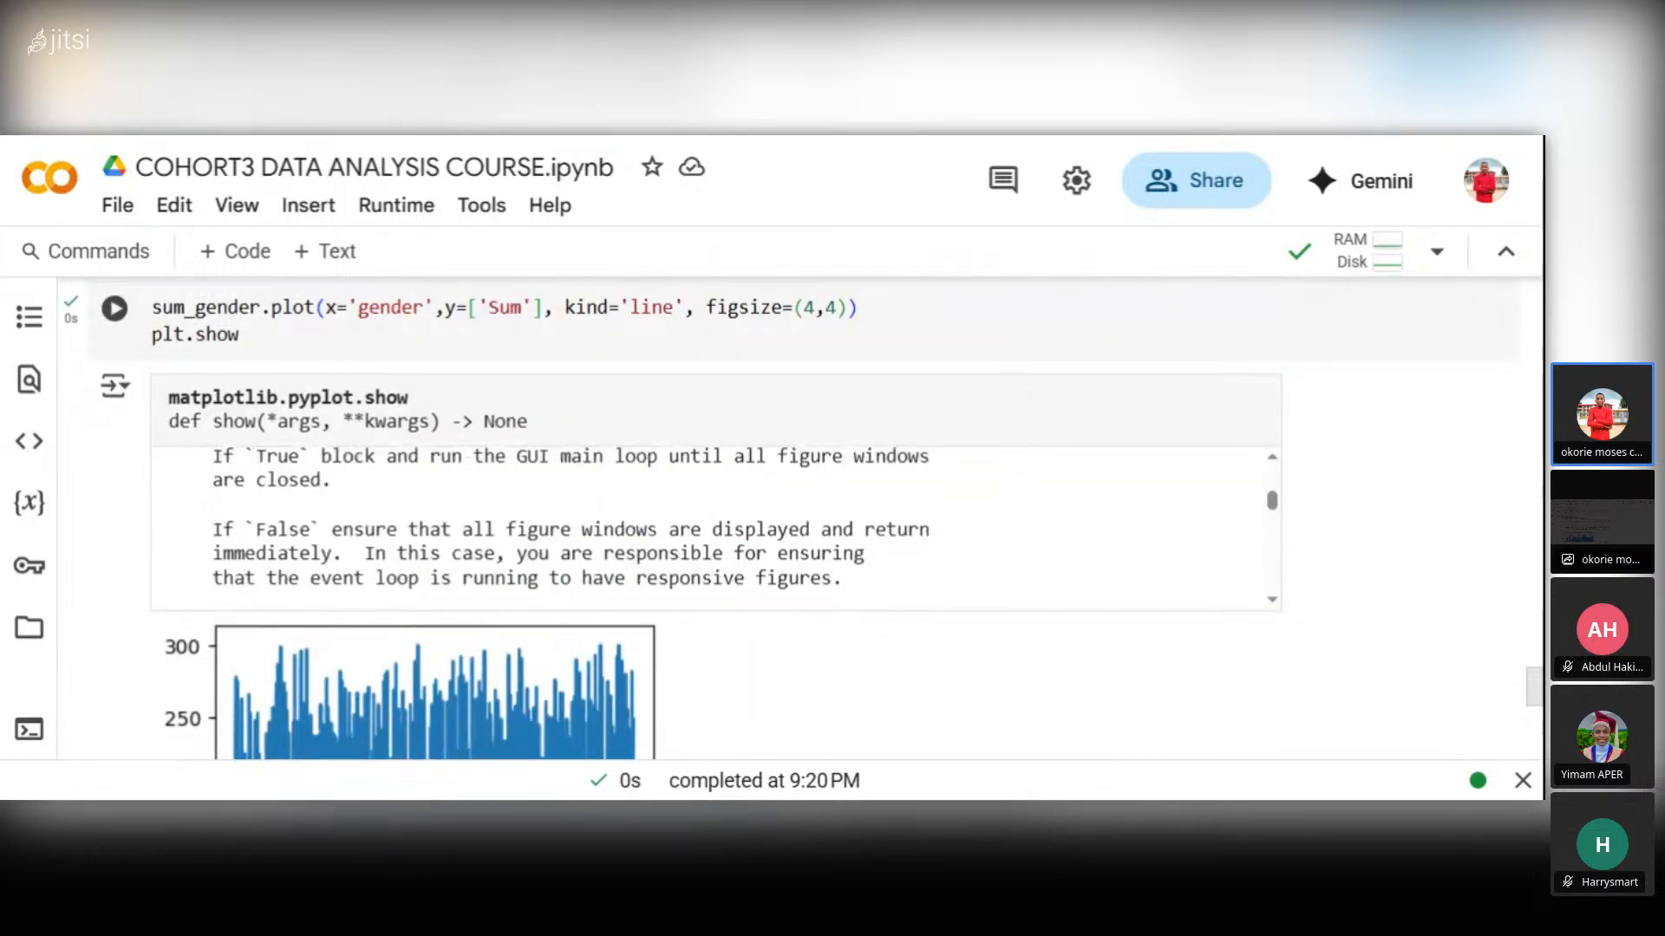
pyautogui.moveTo(249, 309); pyautogui.dragTo(152, 308)
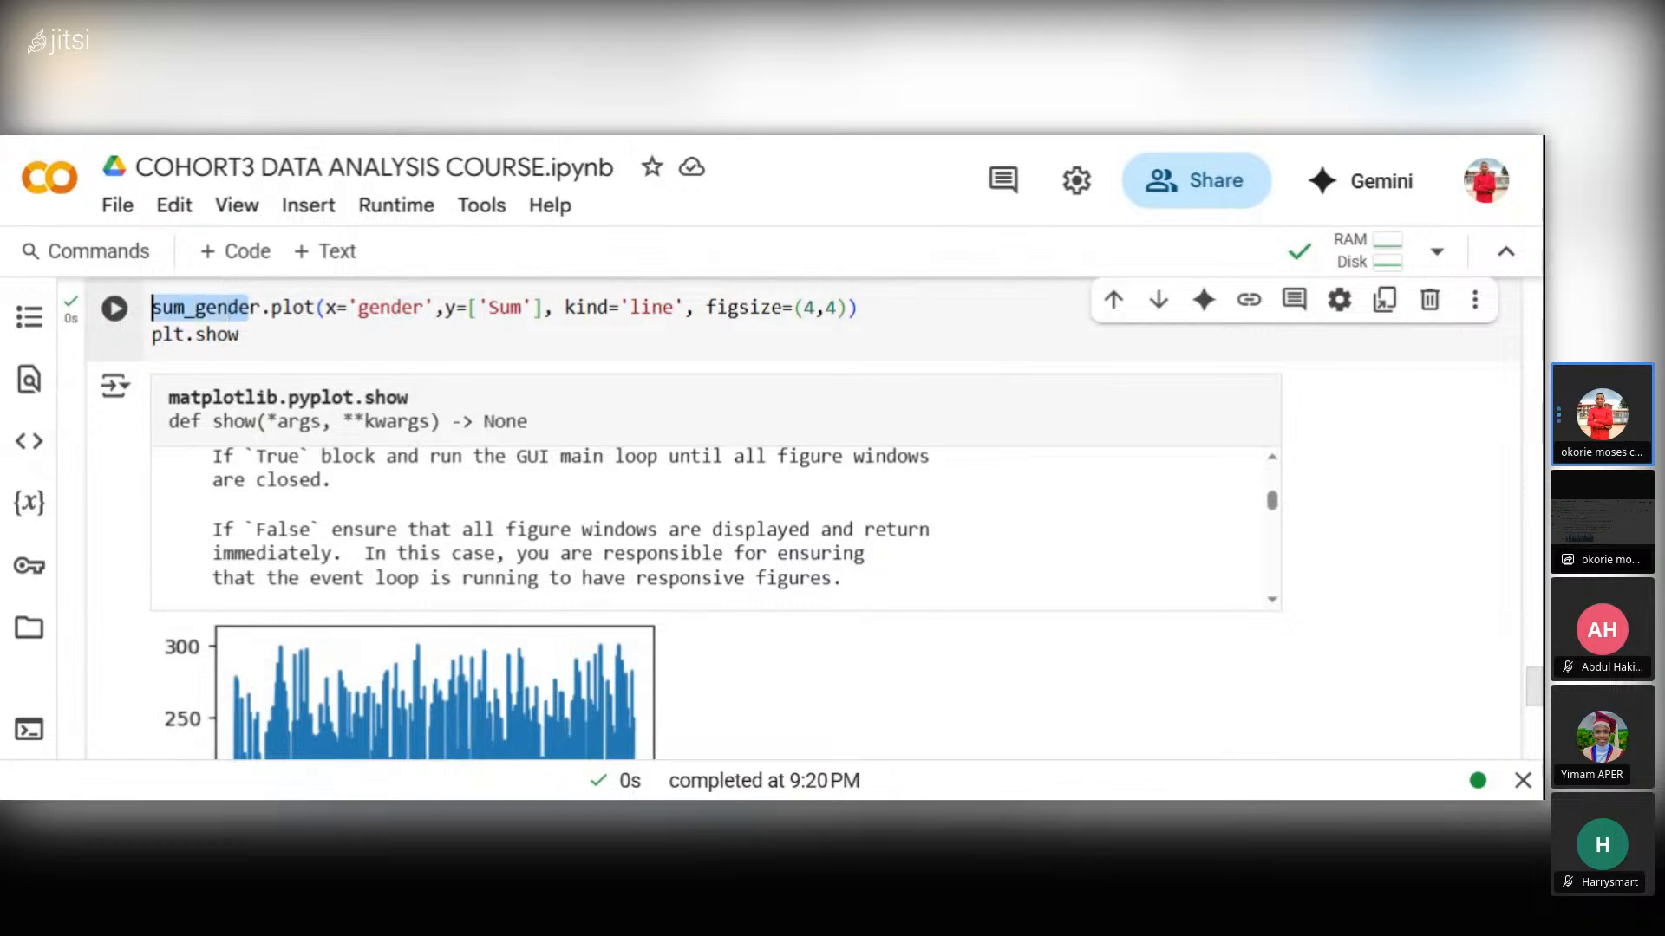
pyautogui.write('head4')
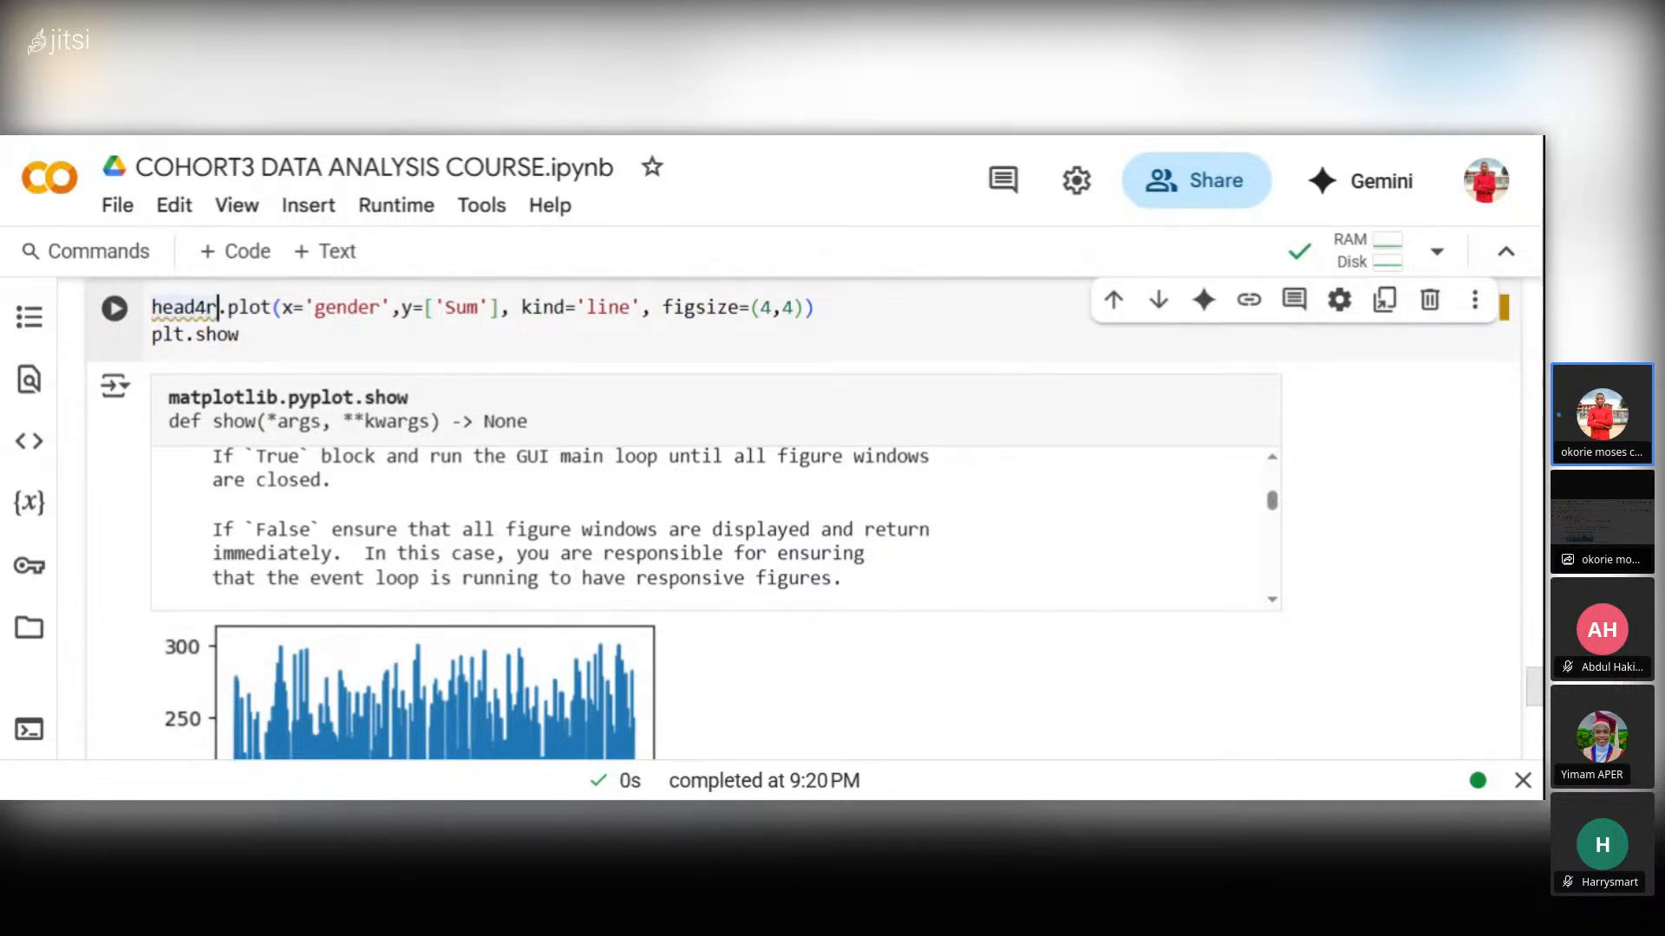
pyautogui.press('Delete')
pyautogui.click(115, 308)
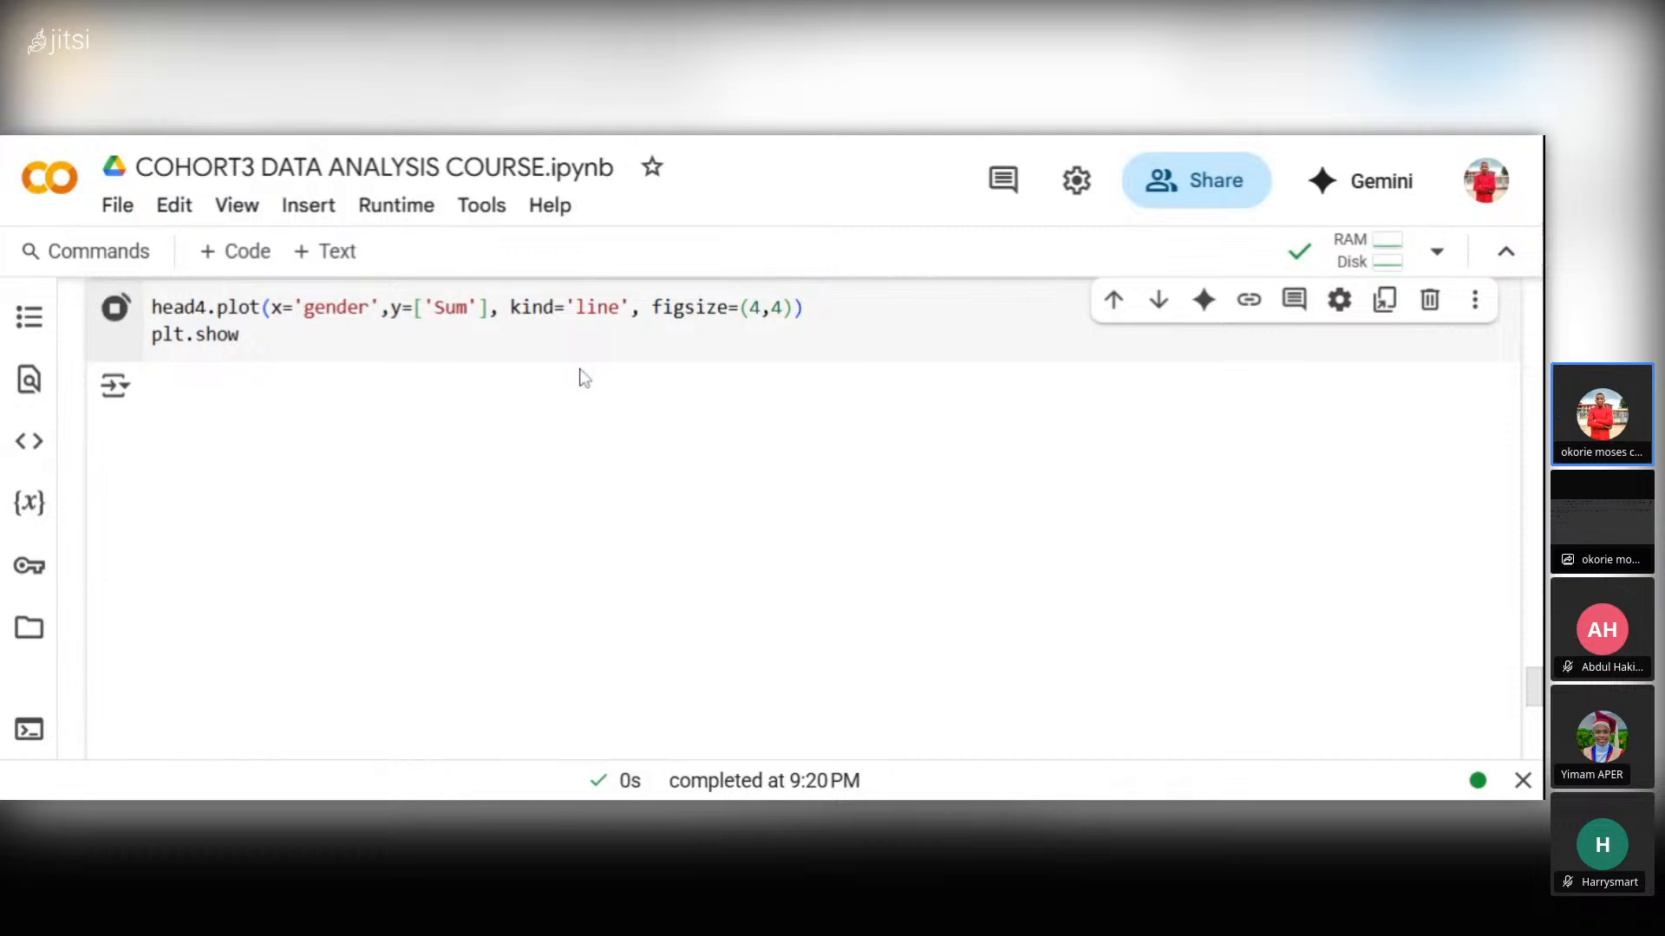
pyautogui.scroll(-10, 600, 528)
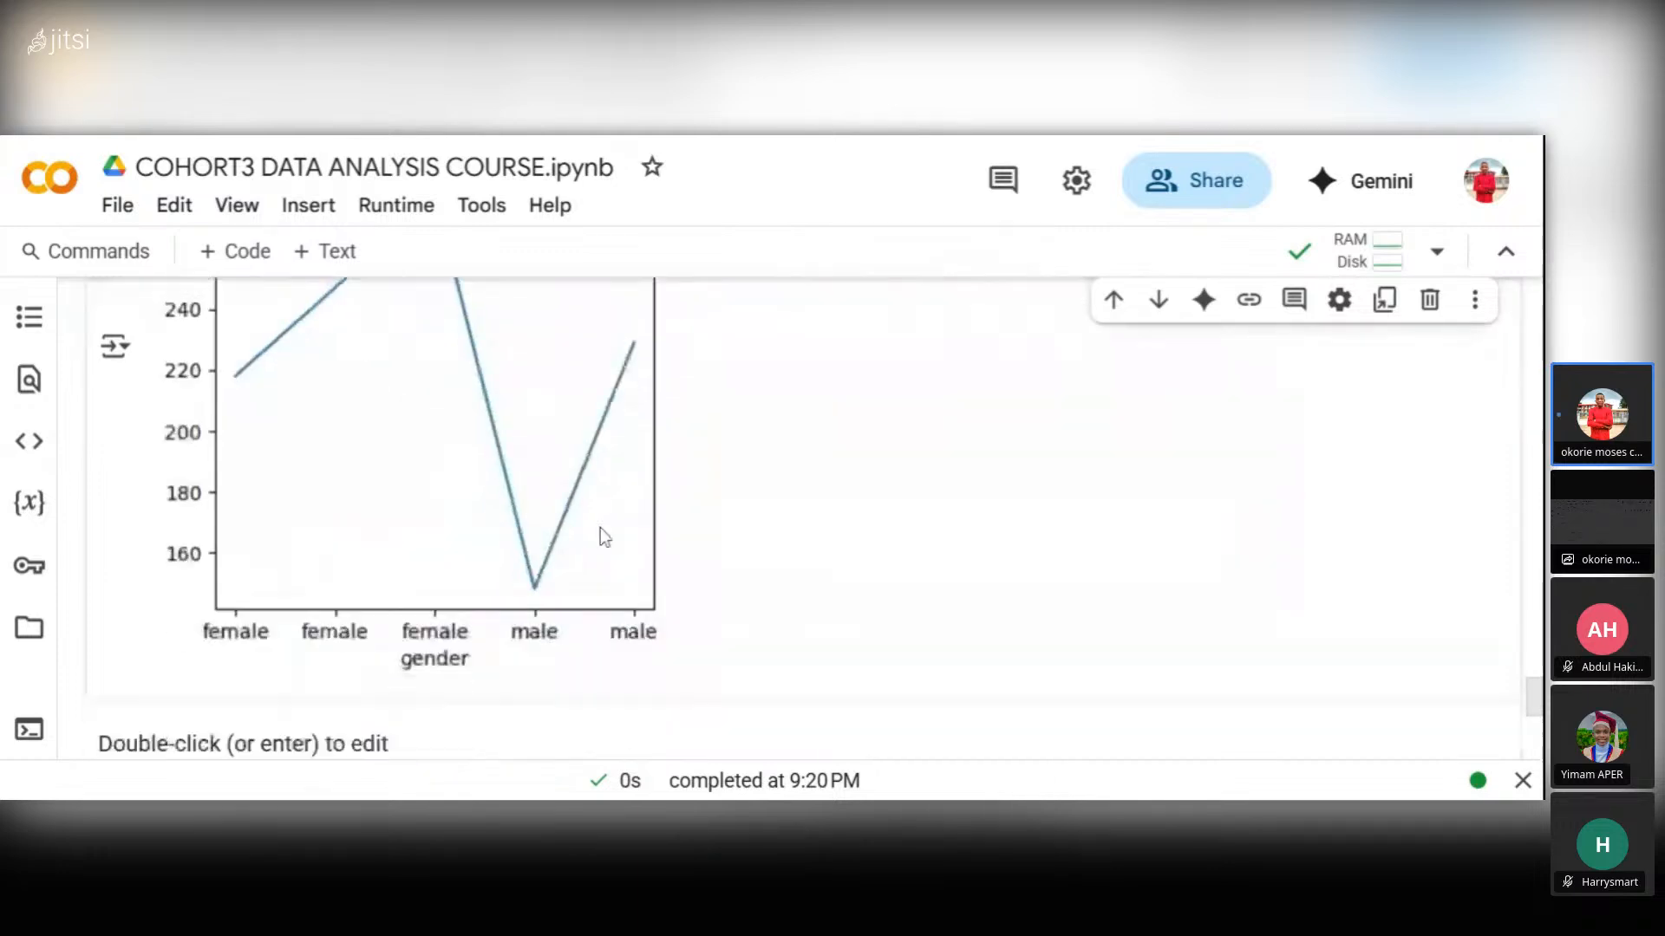
pyautogui.scroll(-15, 598, 523)
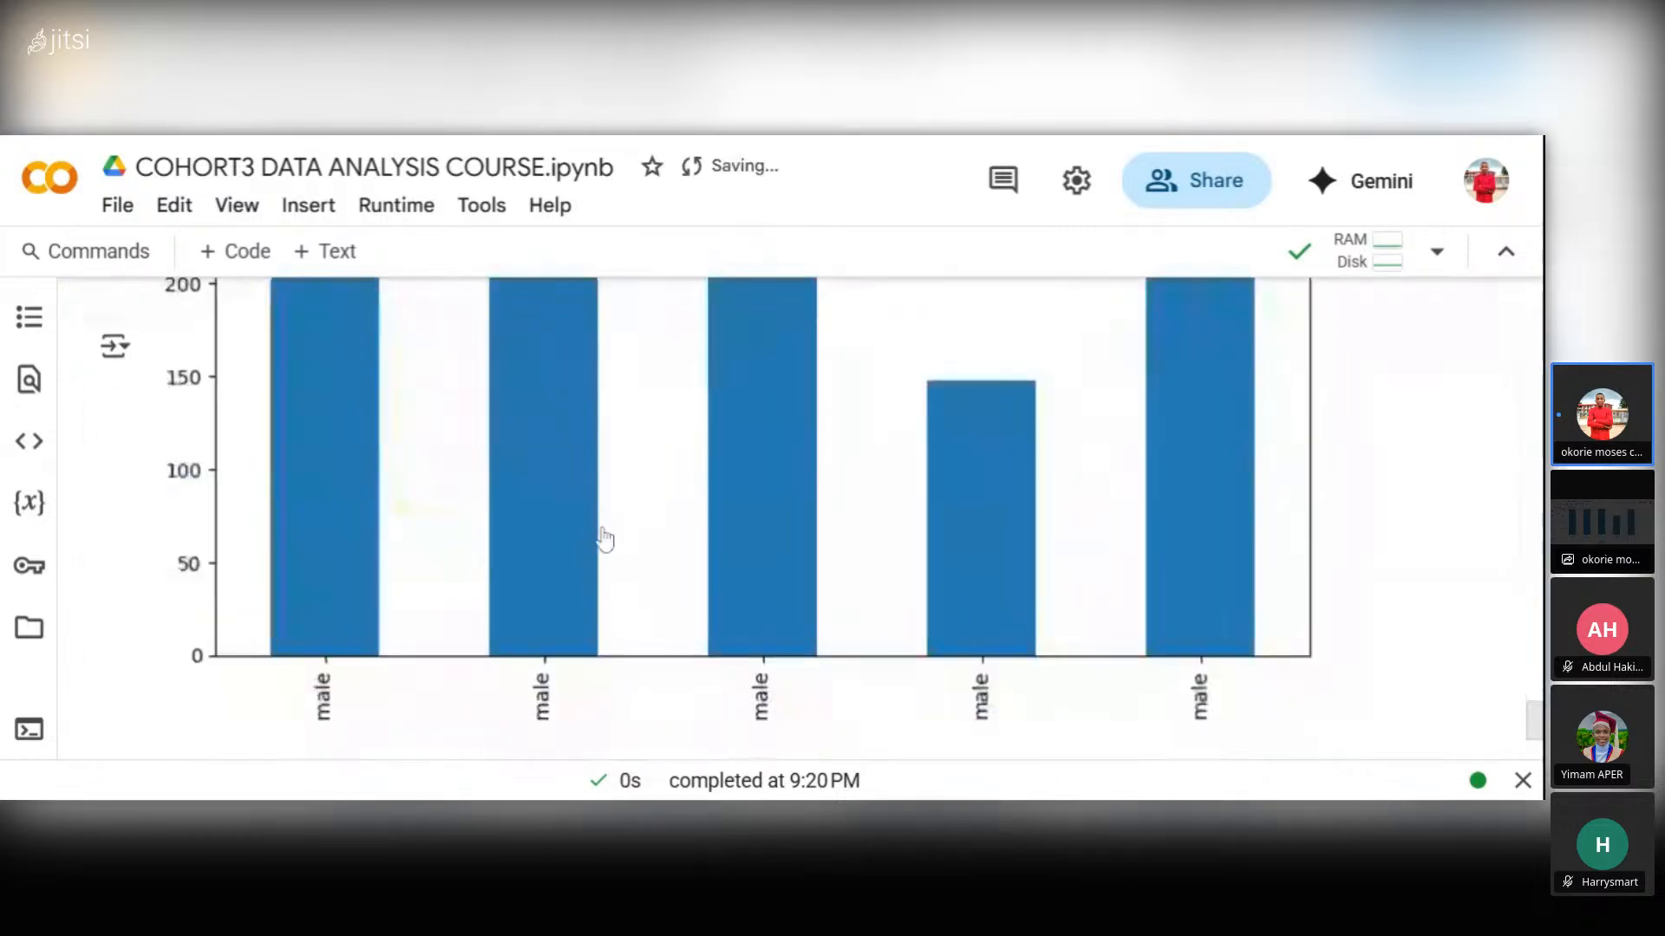
# - Replace sum_gender with head4 in the histogram plot call, run the cell and view the redrawn histogram
pyautogui.scroll(10, 600, 533)
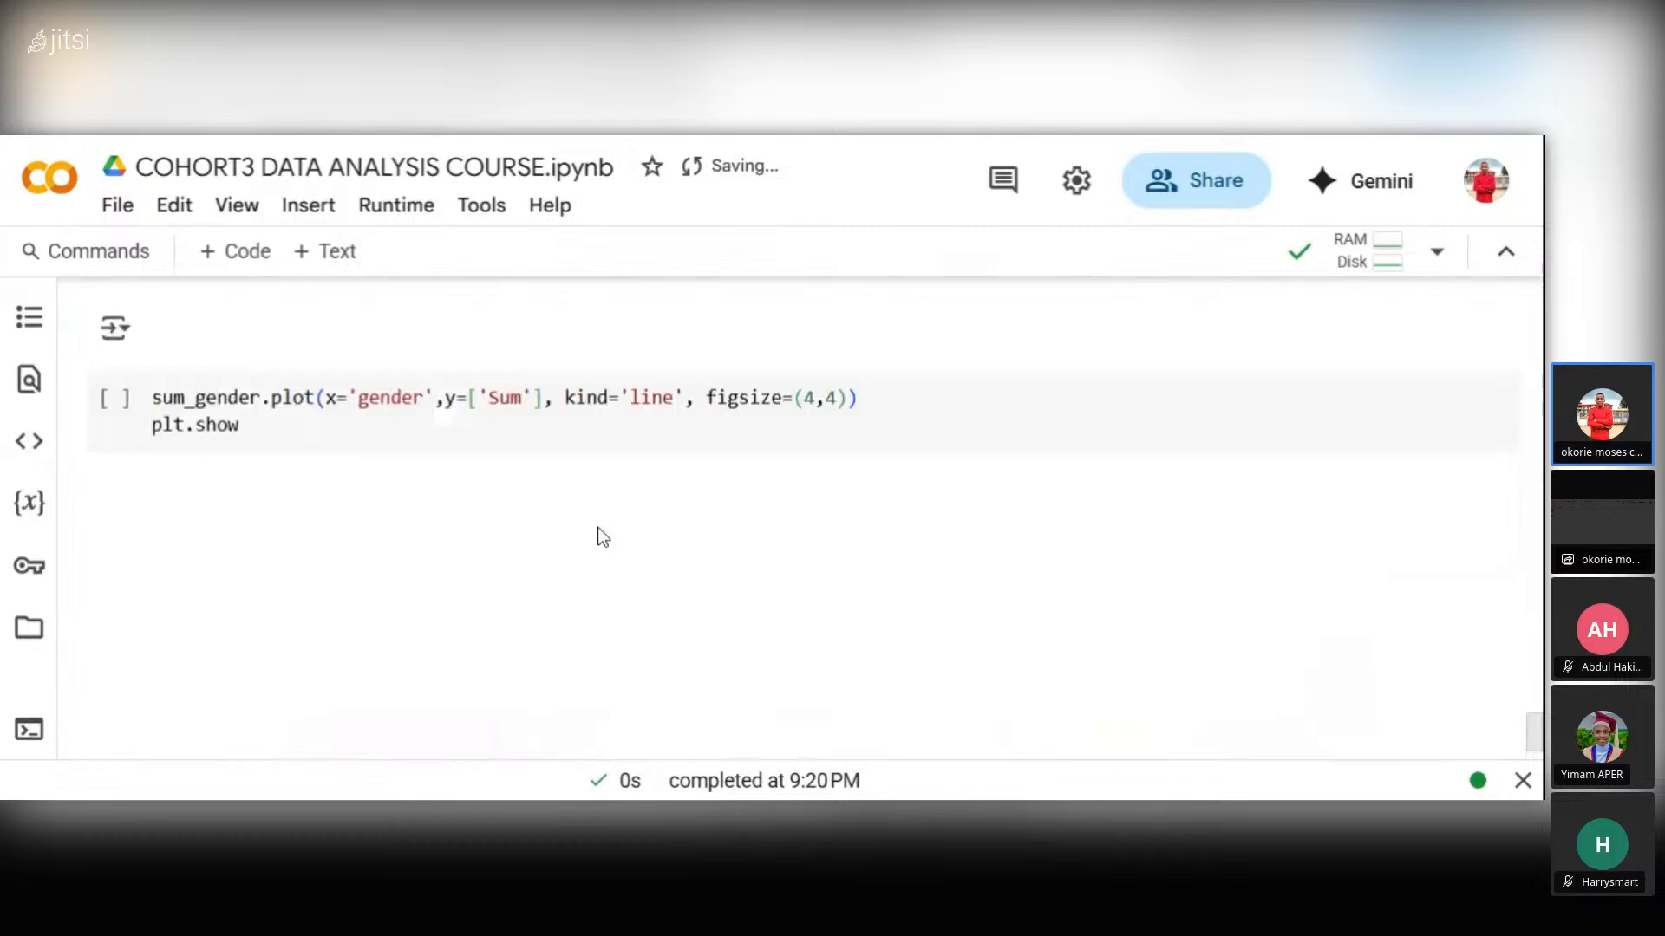
pyautogui.scroll(5, 595, 425)
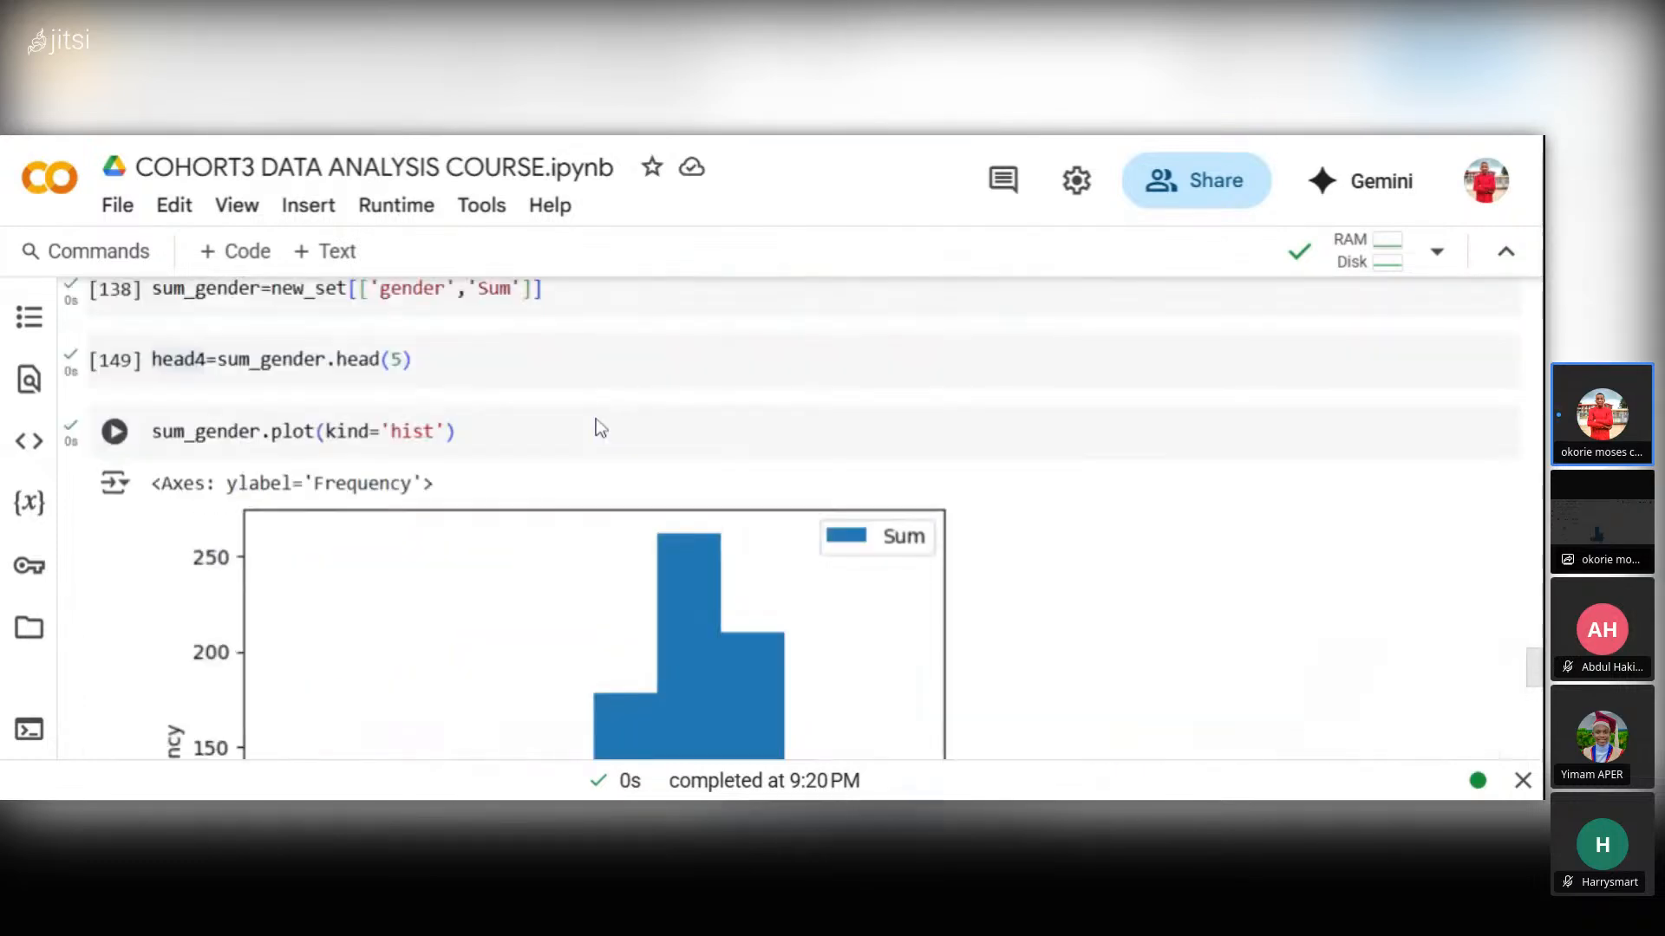
pyautogui.moveTo(260, 432); pyautogui.dragTo(153, 432)
pyautogui.write('head4')
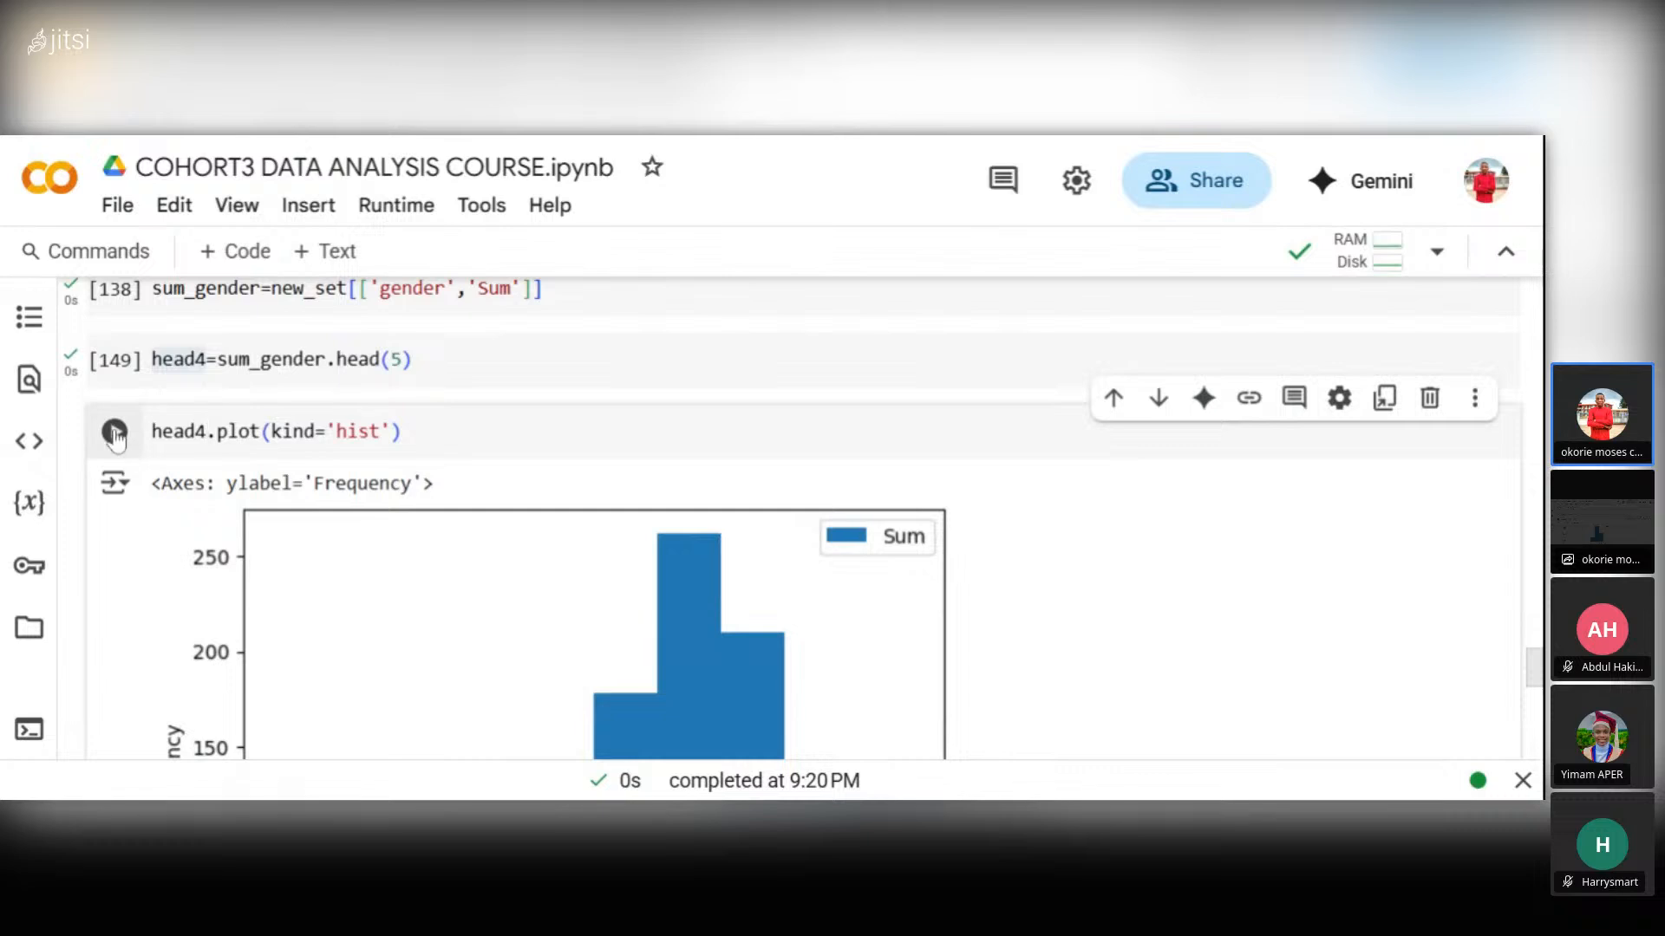
pyautogui.hotkey('ctrl', 'Return')
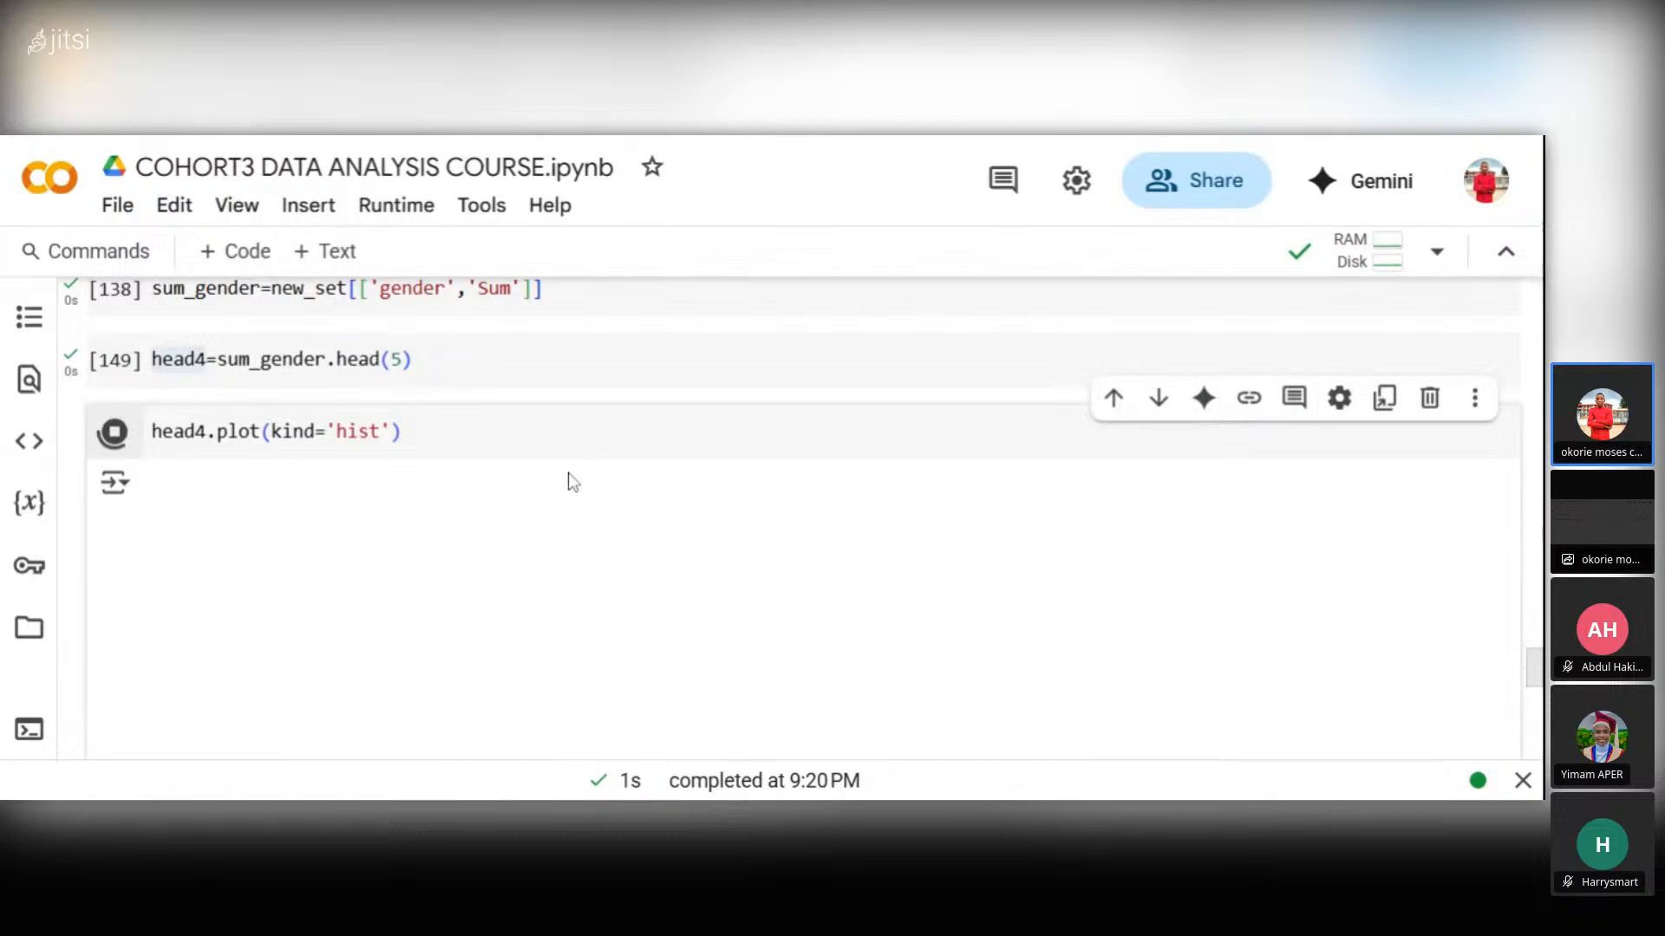
pyautogui.scroll(2, 652, 473)
pyautogui.scroll(1, 652, 472)
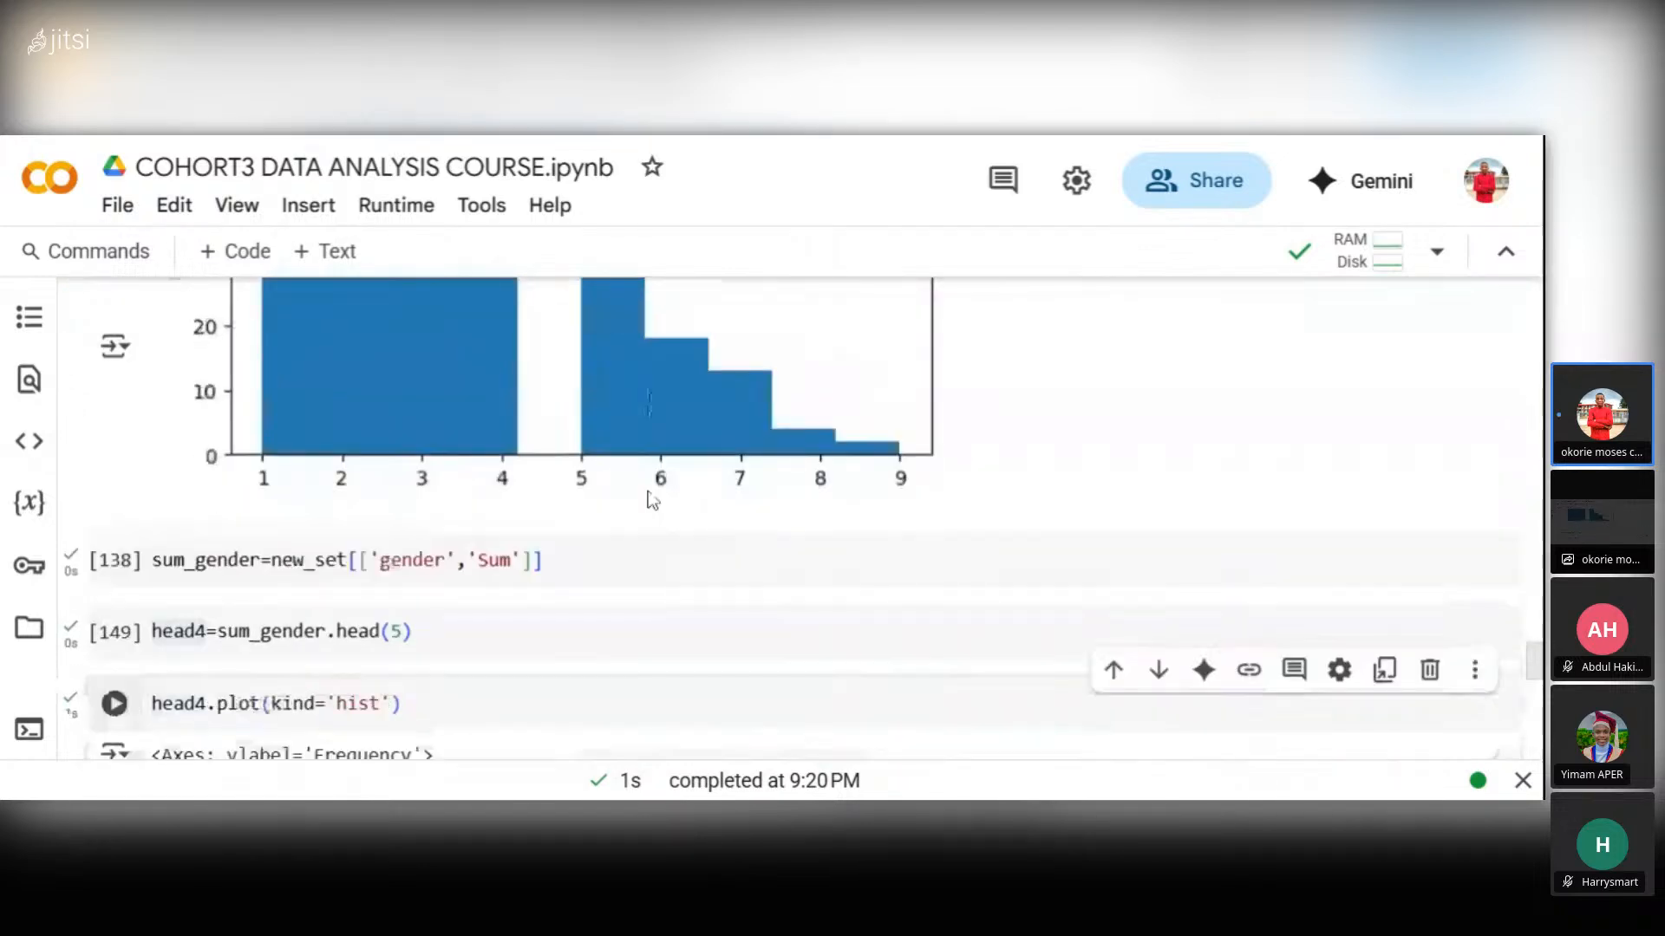
pyautogui.scroll(-2, 650, 496)
pyautogui.scroll(-3, 679, 496)
pyautogui.scroll(3, 695, 496)
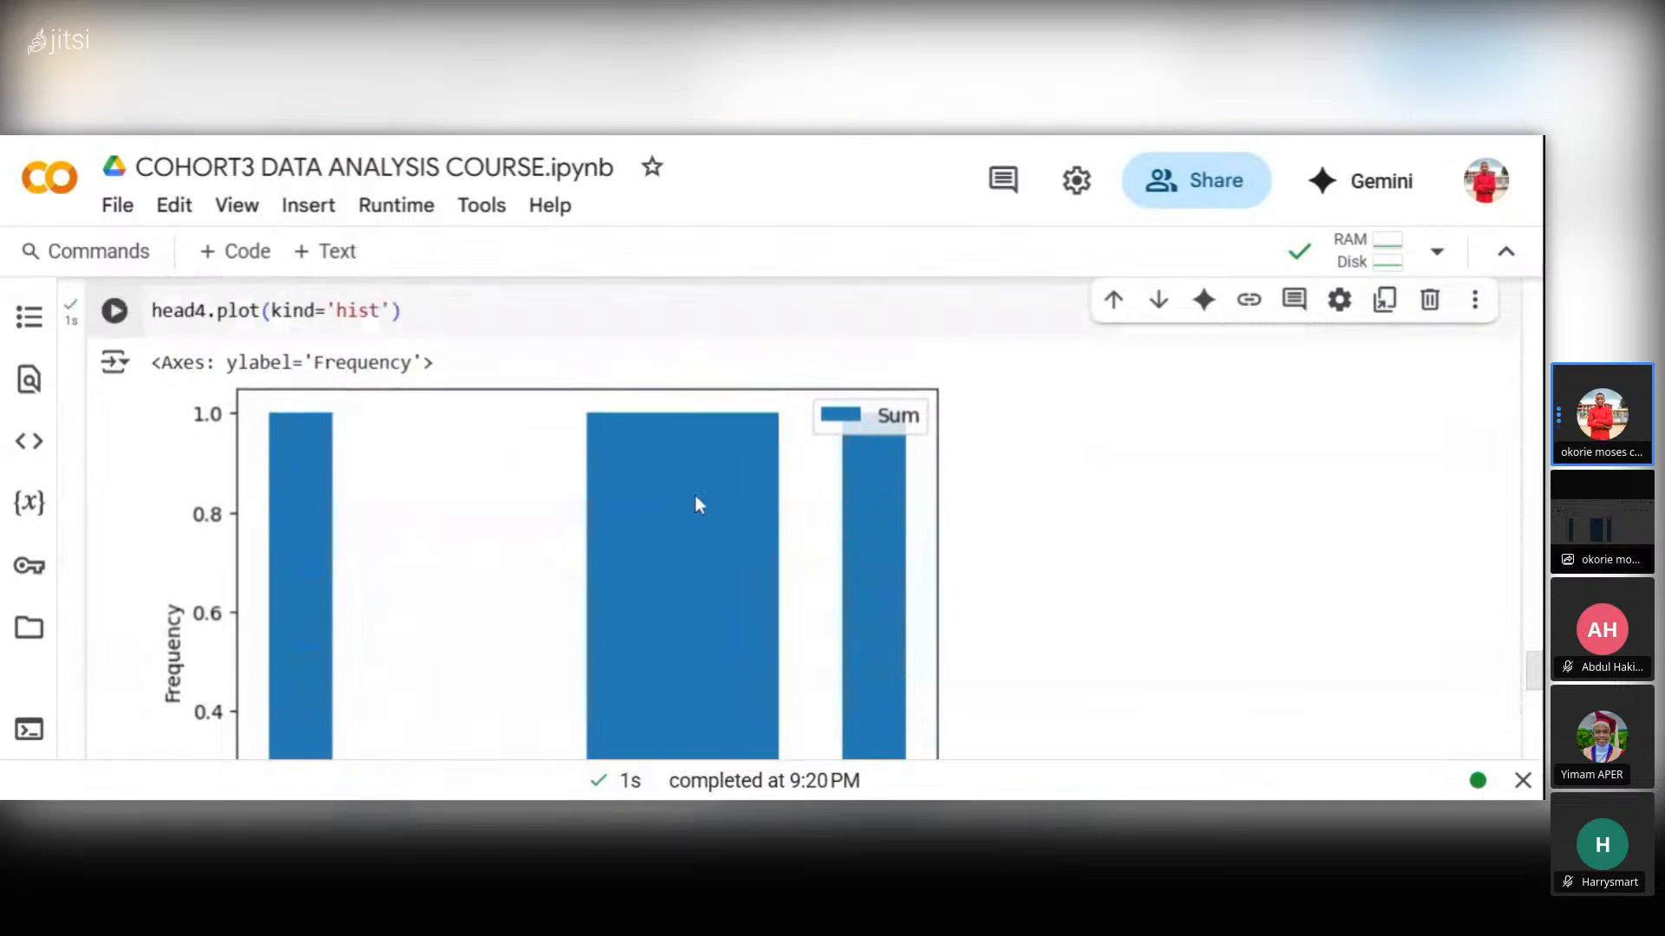
# - Look over and compare the histogram, line and bar chart outputs drawn in the notebook
pyautogui.scroll(5, 732, 476)
pyautogui.scroll(-12, 746, 461)
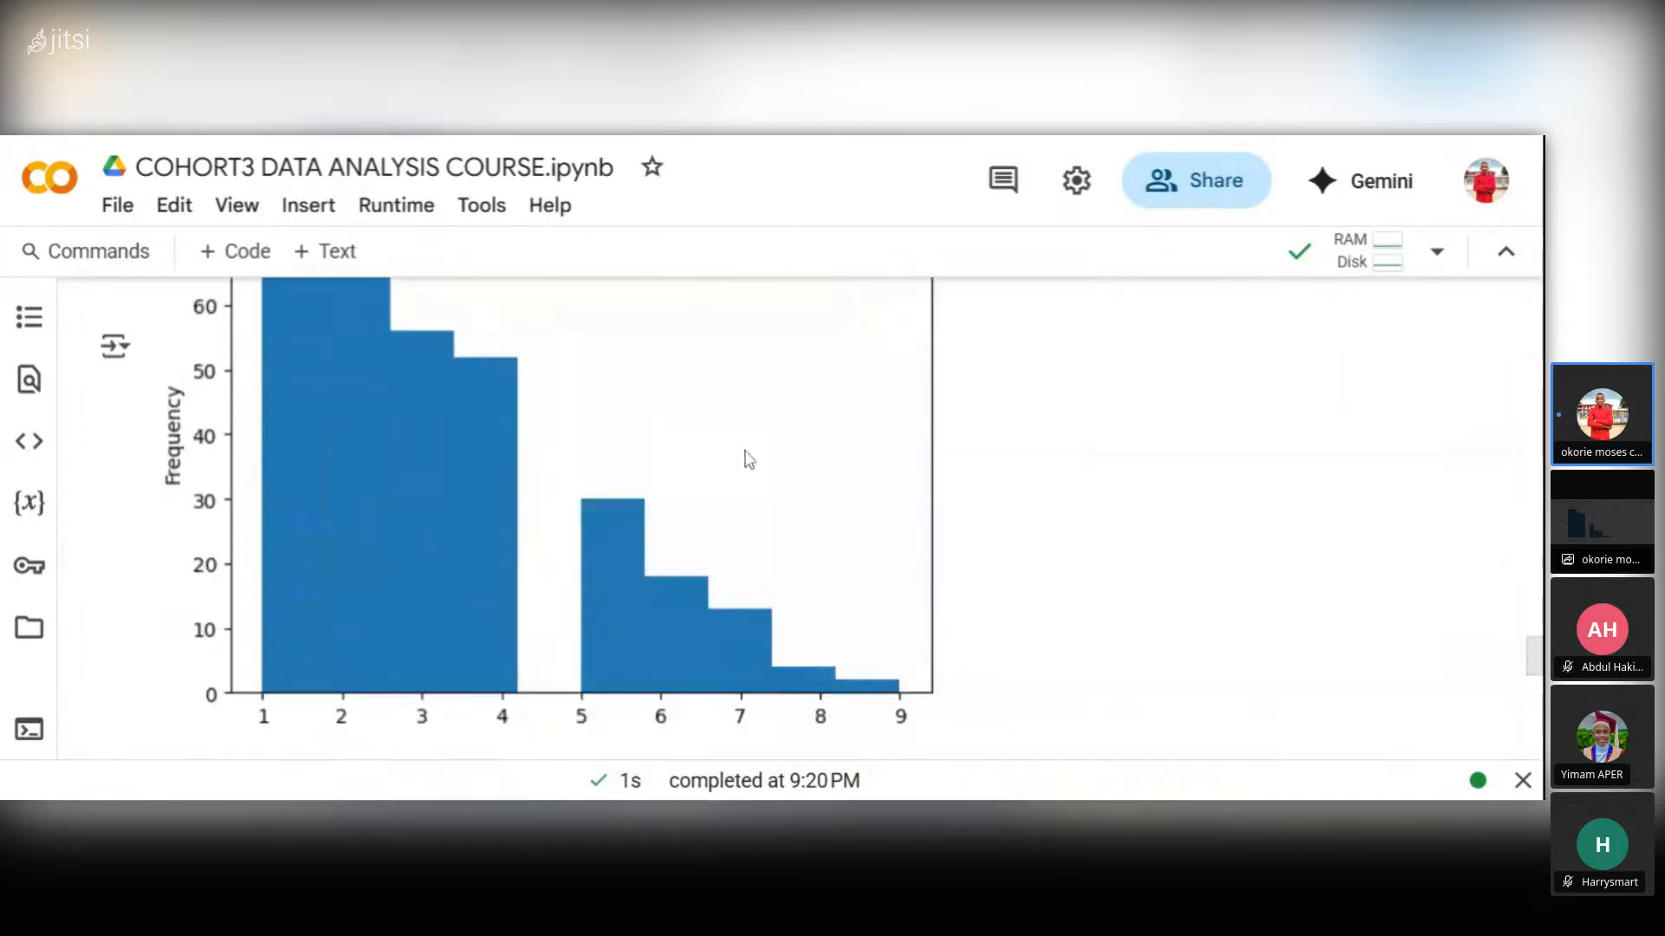
pyautogui.scroll(-15, 762, 447)
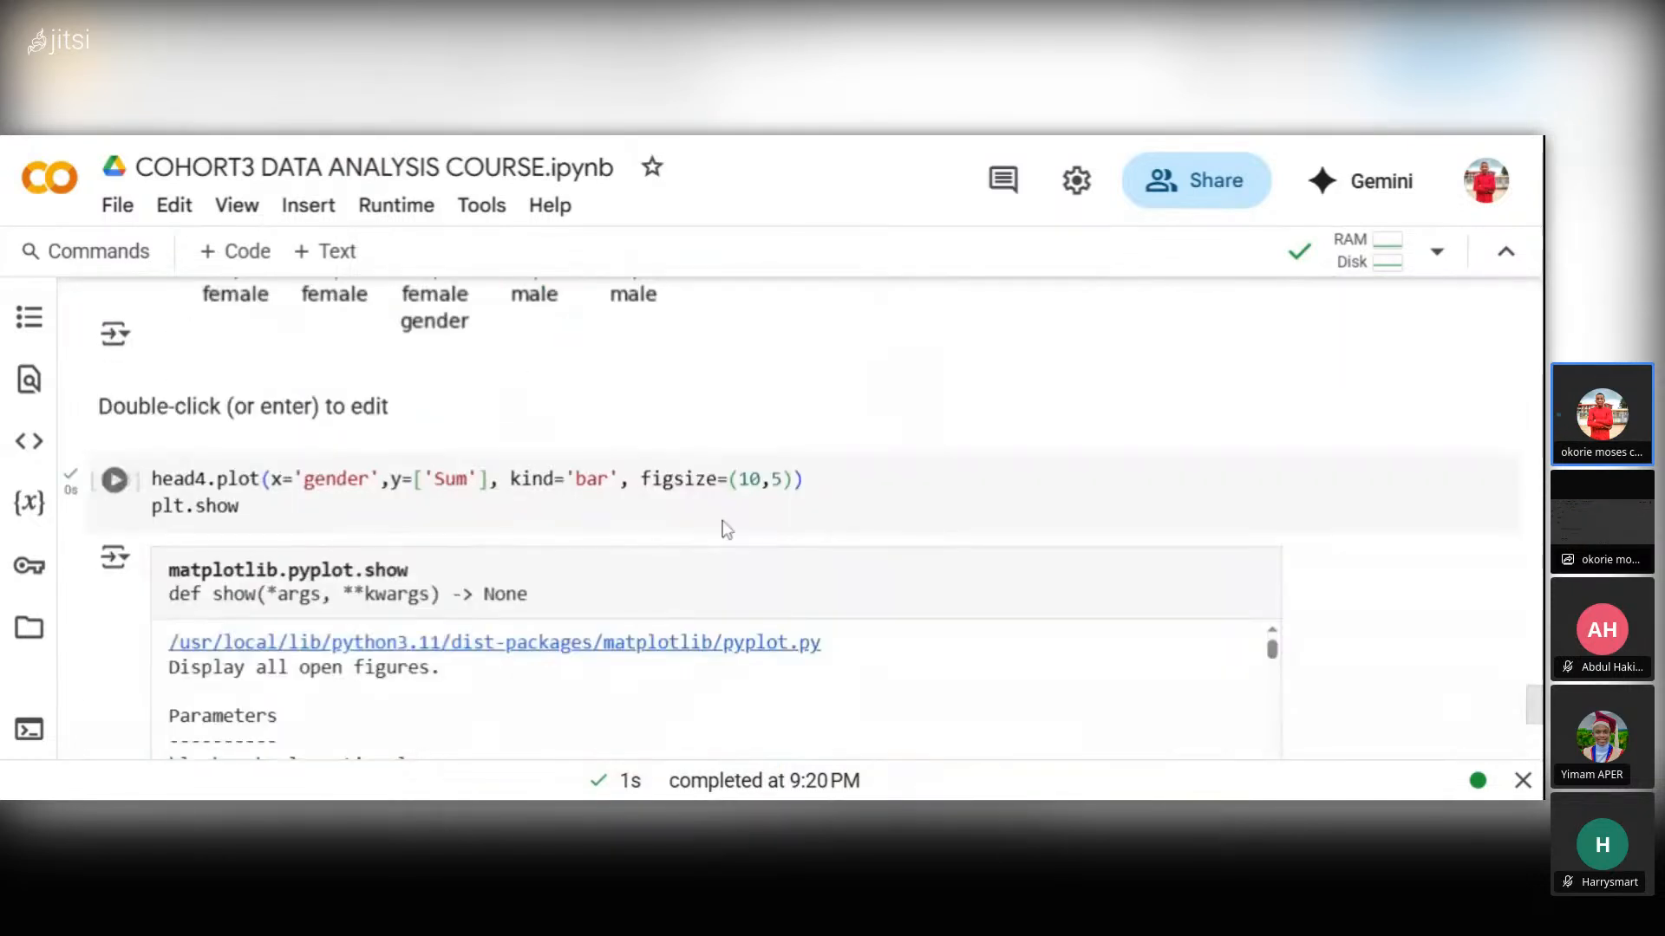
pyautogui.scroll(-9, 728, 533)
pyautogui.scroll(9, 737, 529)
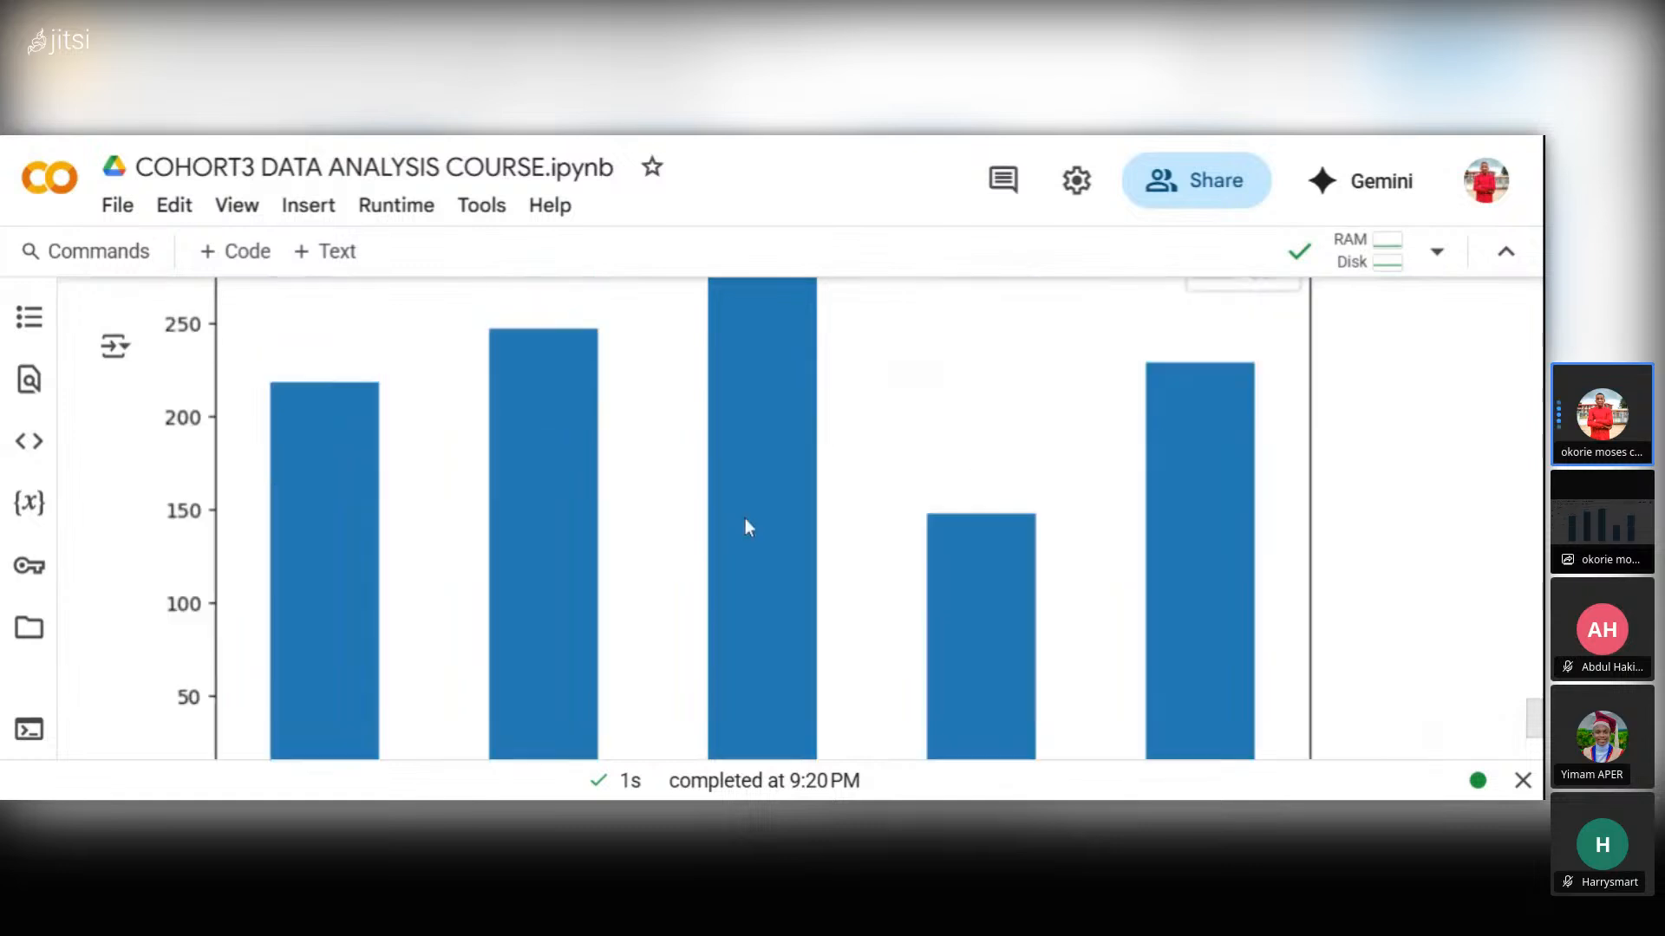
pyautogui.scroll(12, 748, 526)
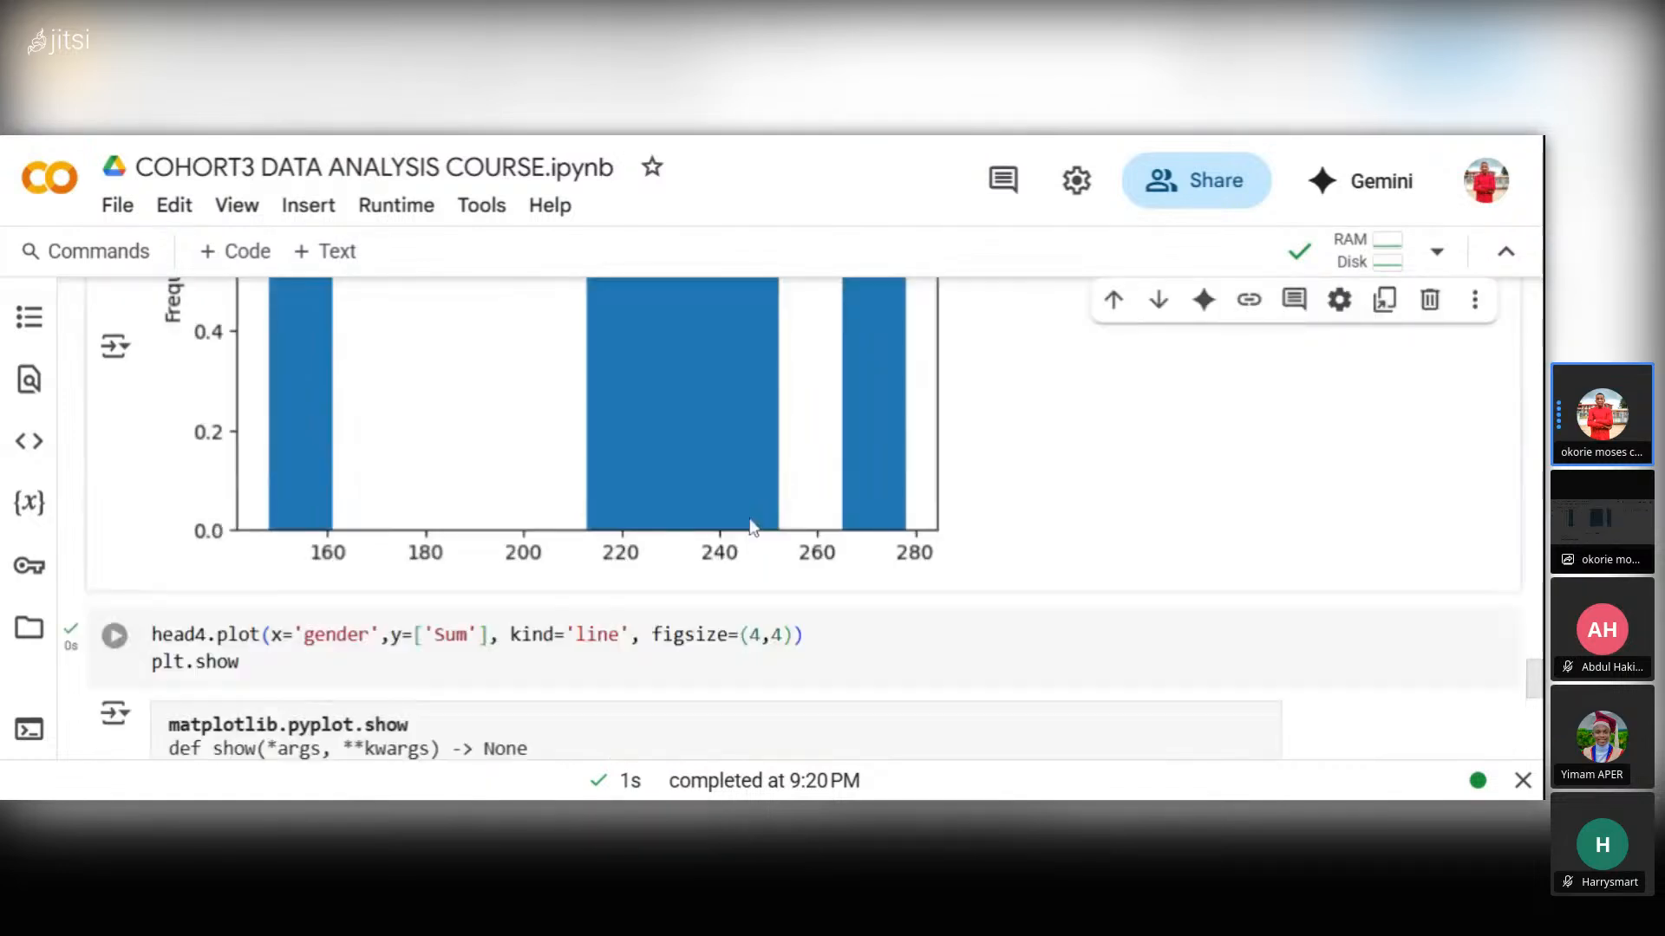
pyautogui.scroll(10, 1154, 407)
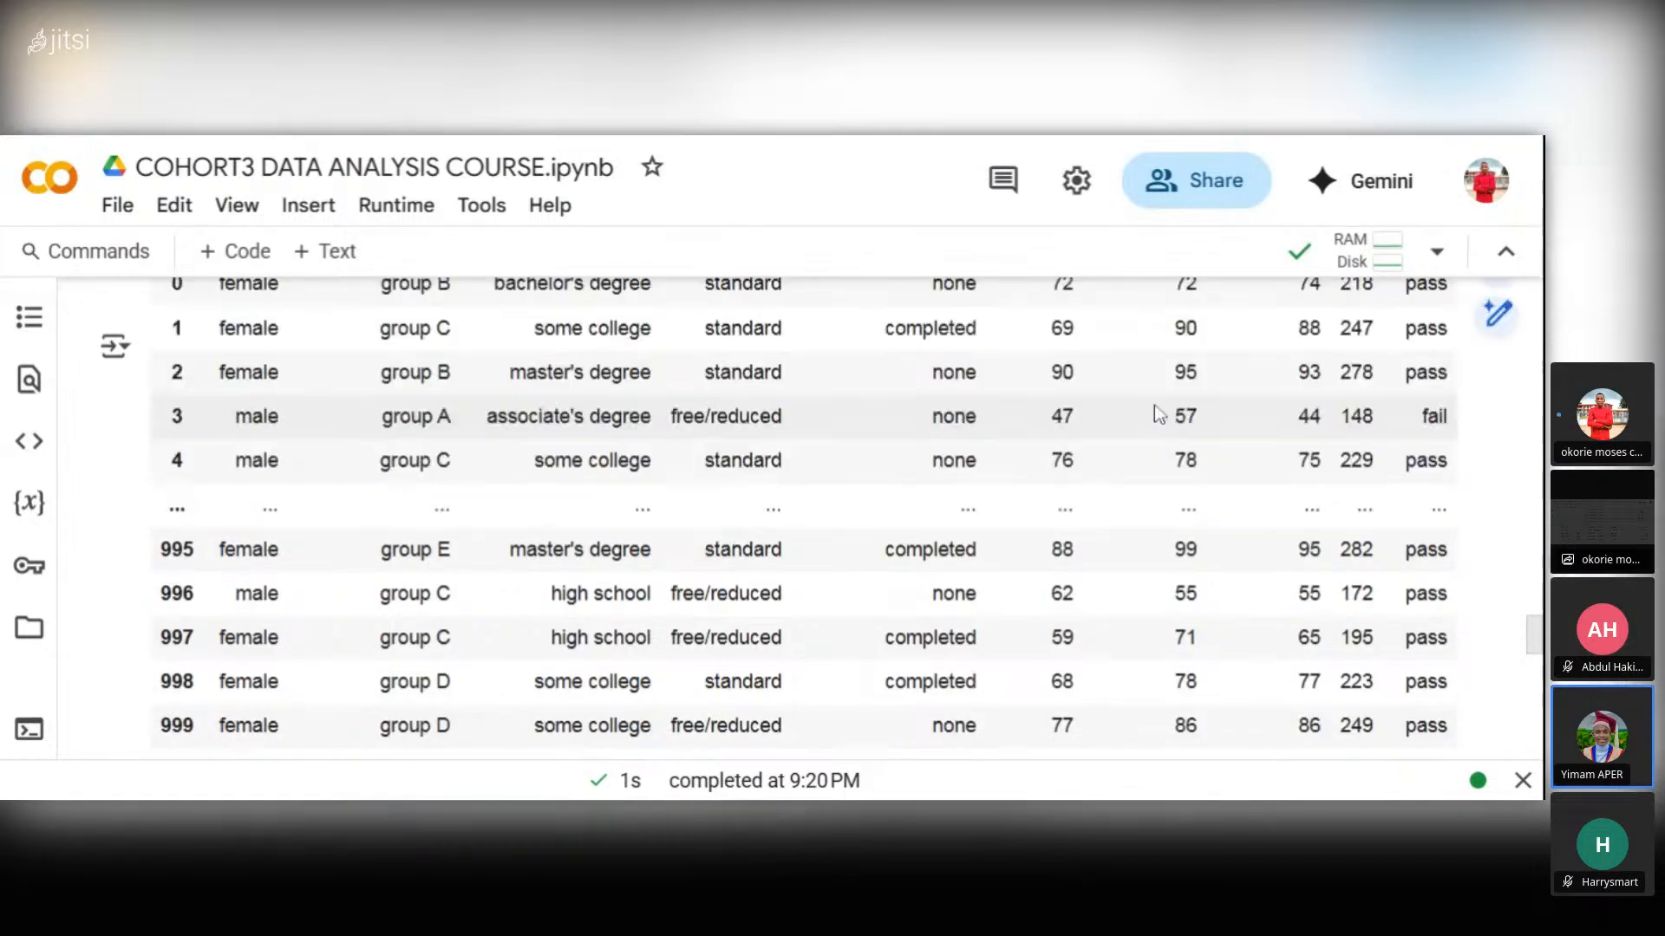
# - Examine the new_set table output, including its gender, score, Sum and Grade columns
pyautogui.scroll(3, 1154, 406)
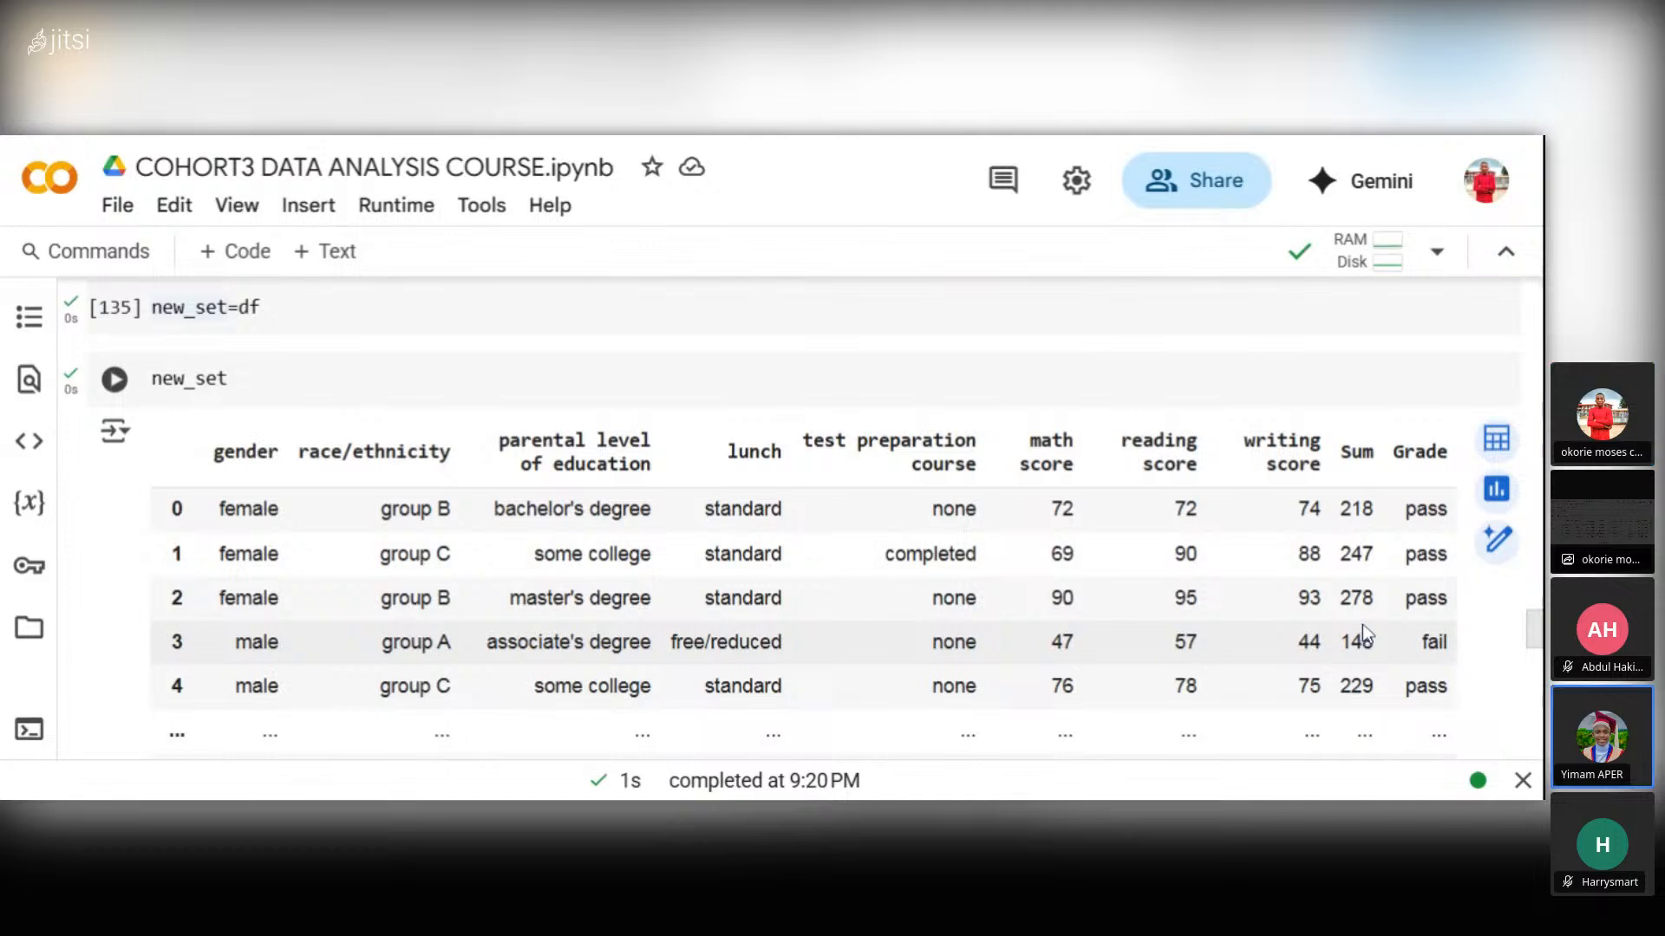
pyautogui.scroll(-1, 1363, 626)
pyautogui.scroll(-5, 1365, 630)
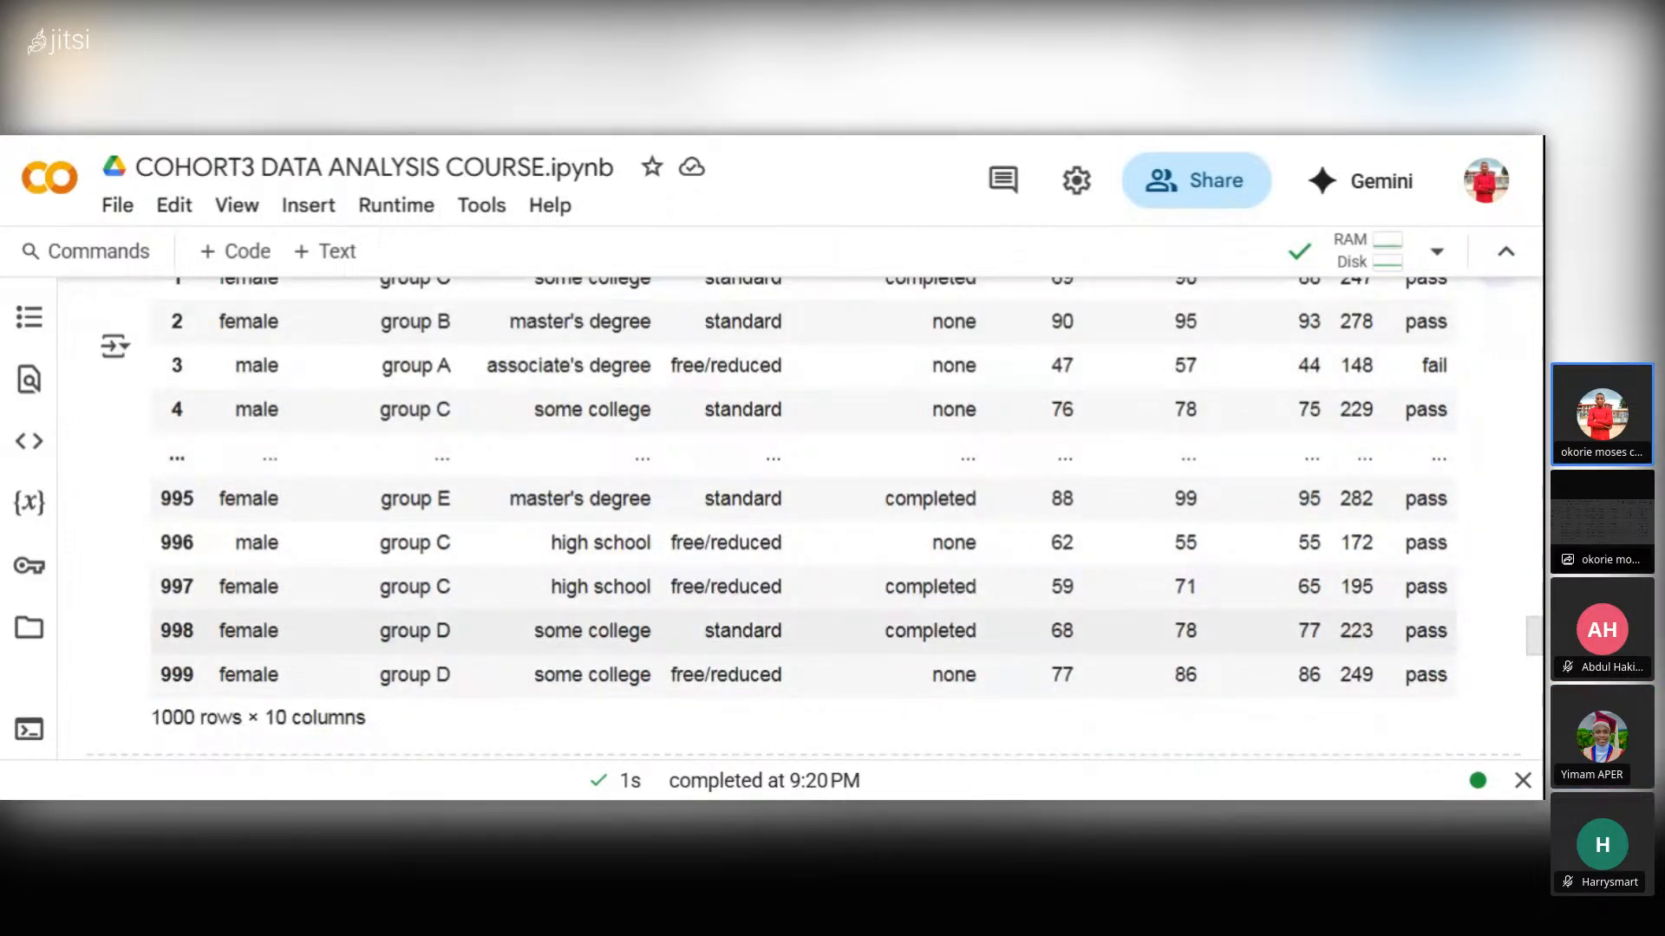
pyautogui.scroll(1, 802, 503)
pyautogui.scroll(3, 676, 486)
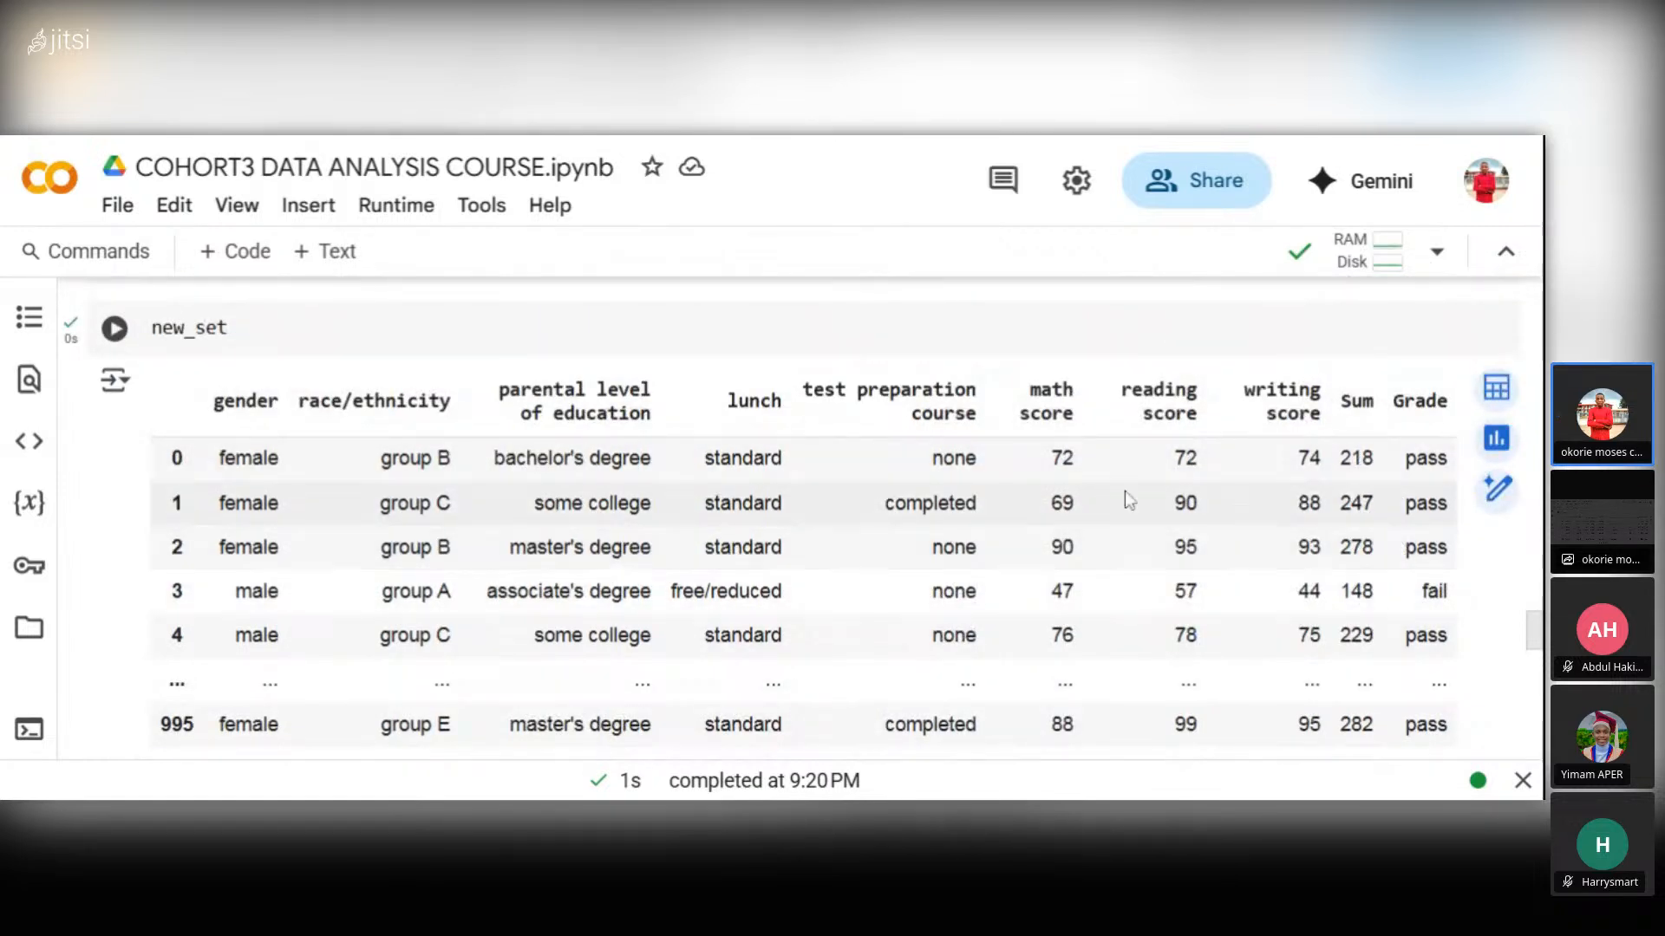
pyautogui.scroll(-2, 433, 390)
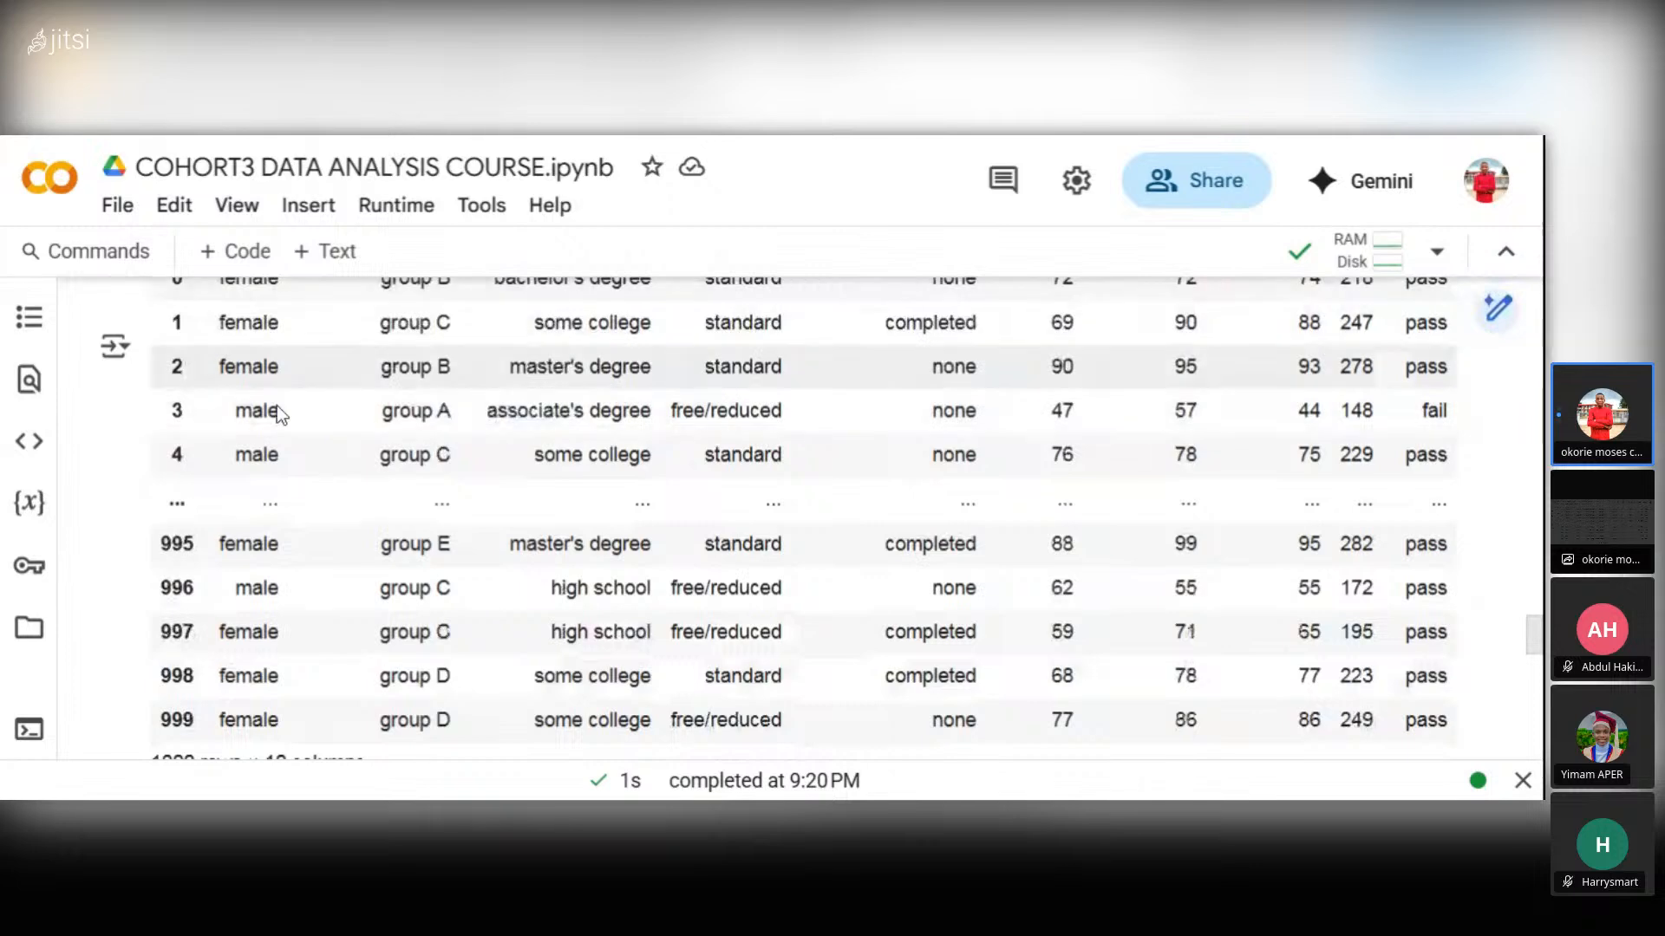
pyautogui.scroll(-3, 278, 406)
pyautogui.scroll(5, 277, 406)
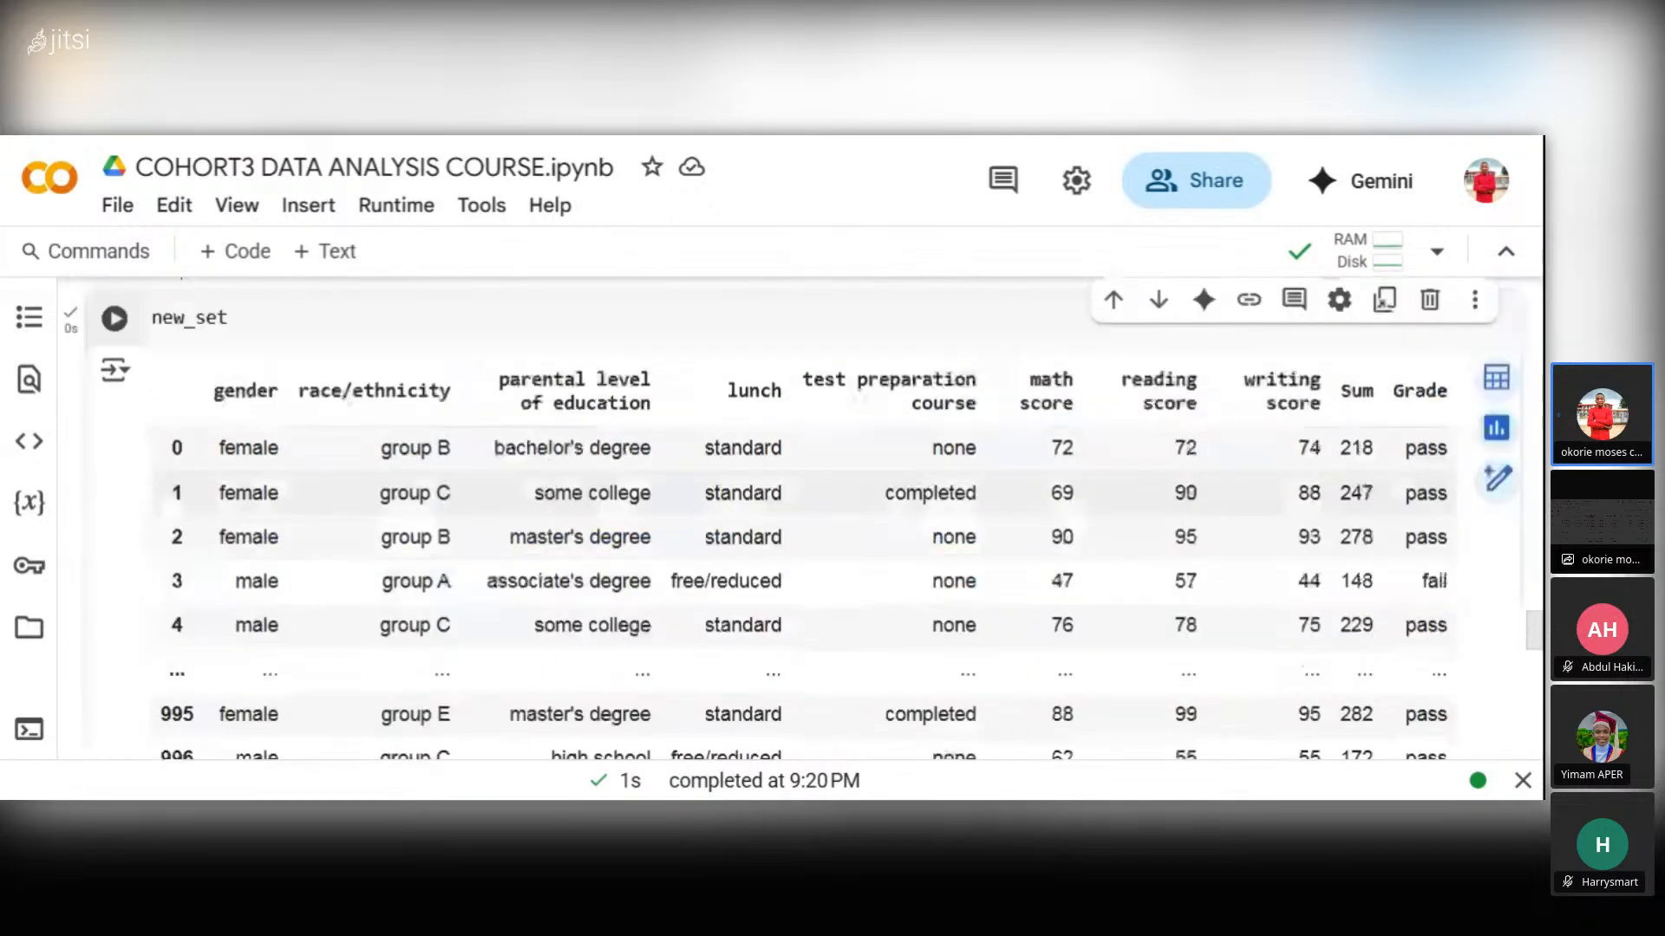
# - Insert an empty code cell between the new_set table output and the matplotlib import cell
pyautogui.scroll(-7, 234, 479)
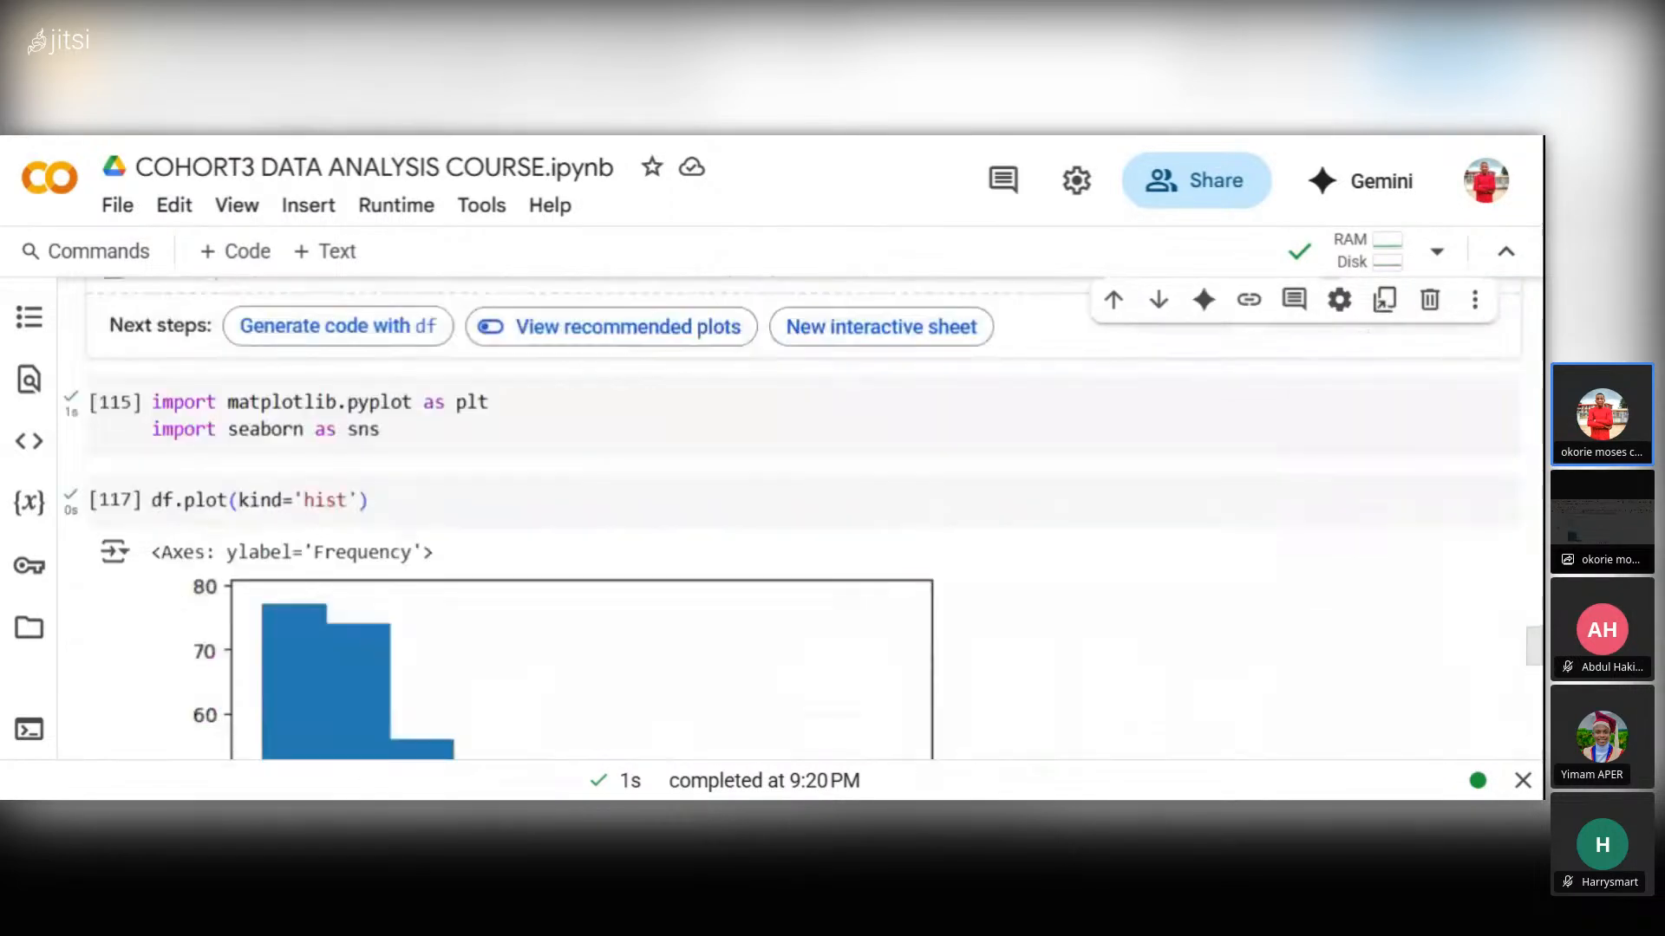
pyautogui.scroll(1, 182, 417)
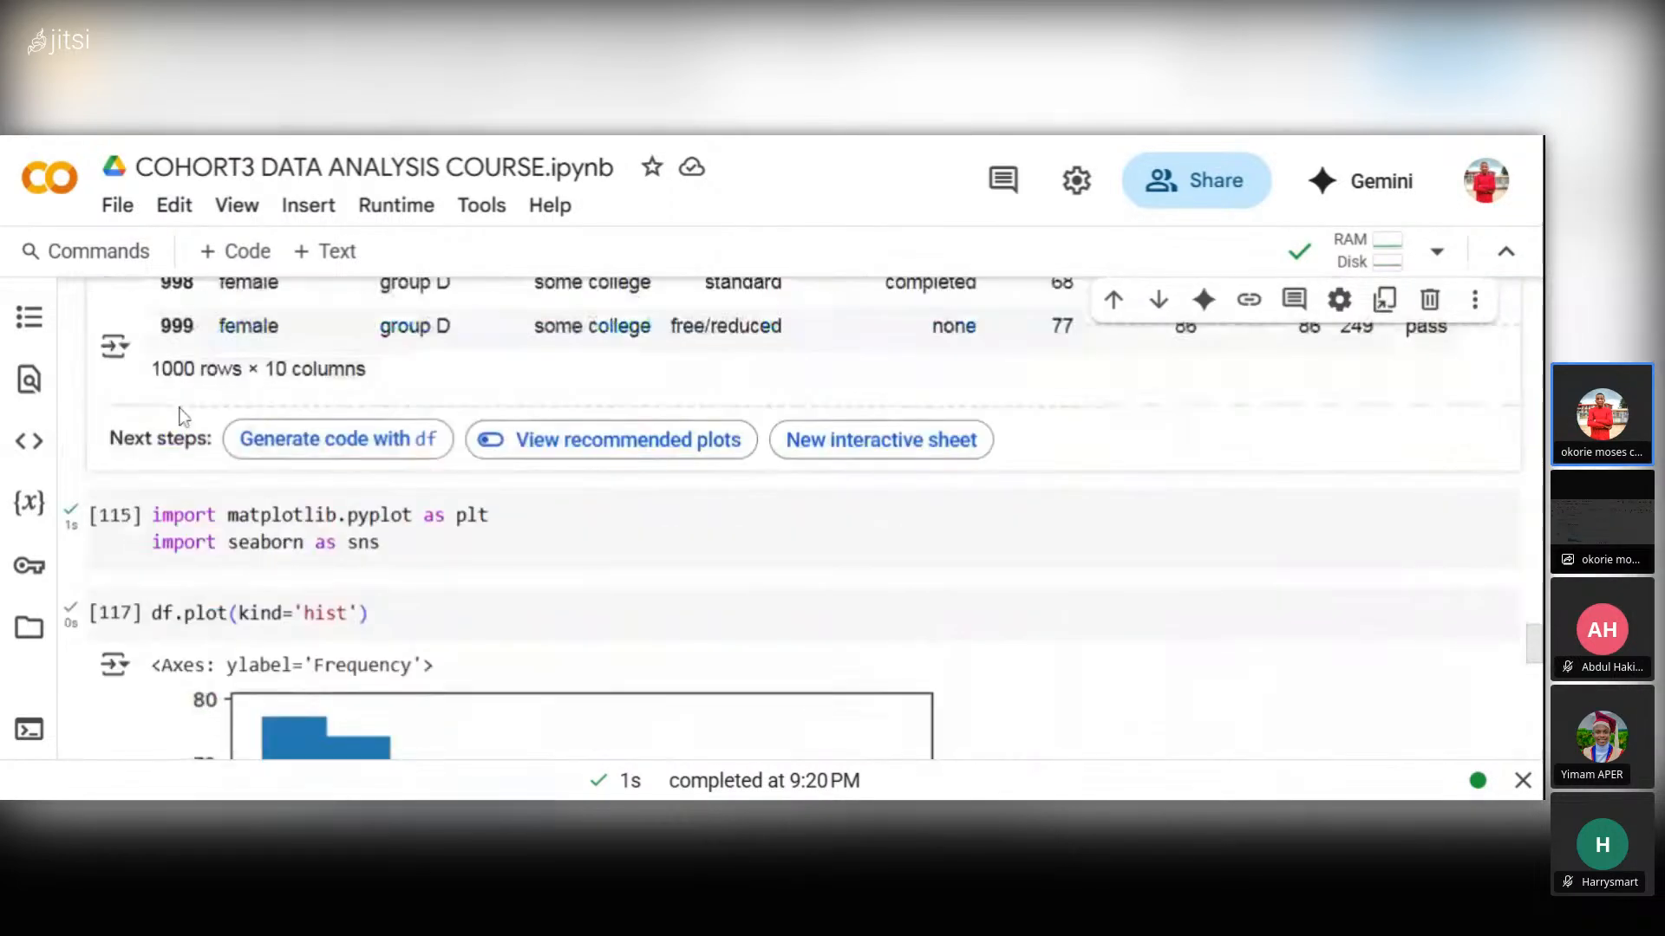
pyautogui.click(238, 251)
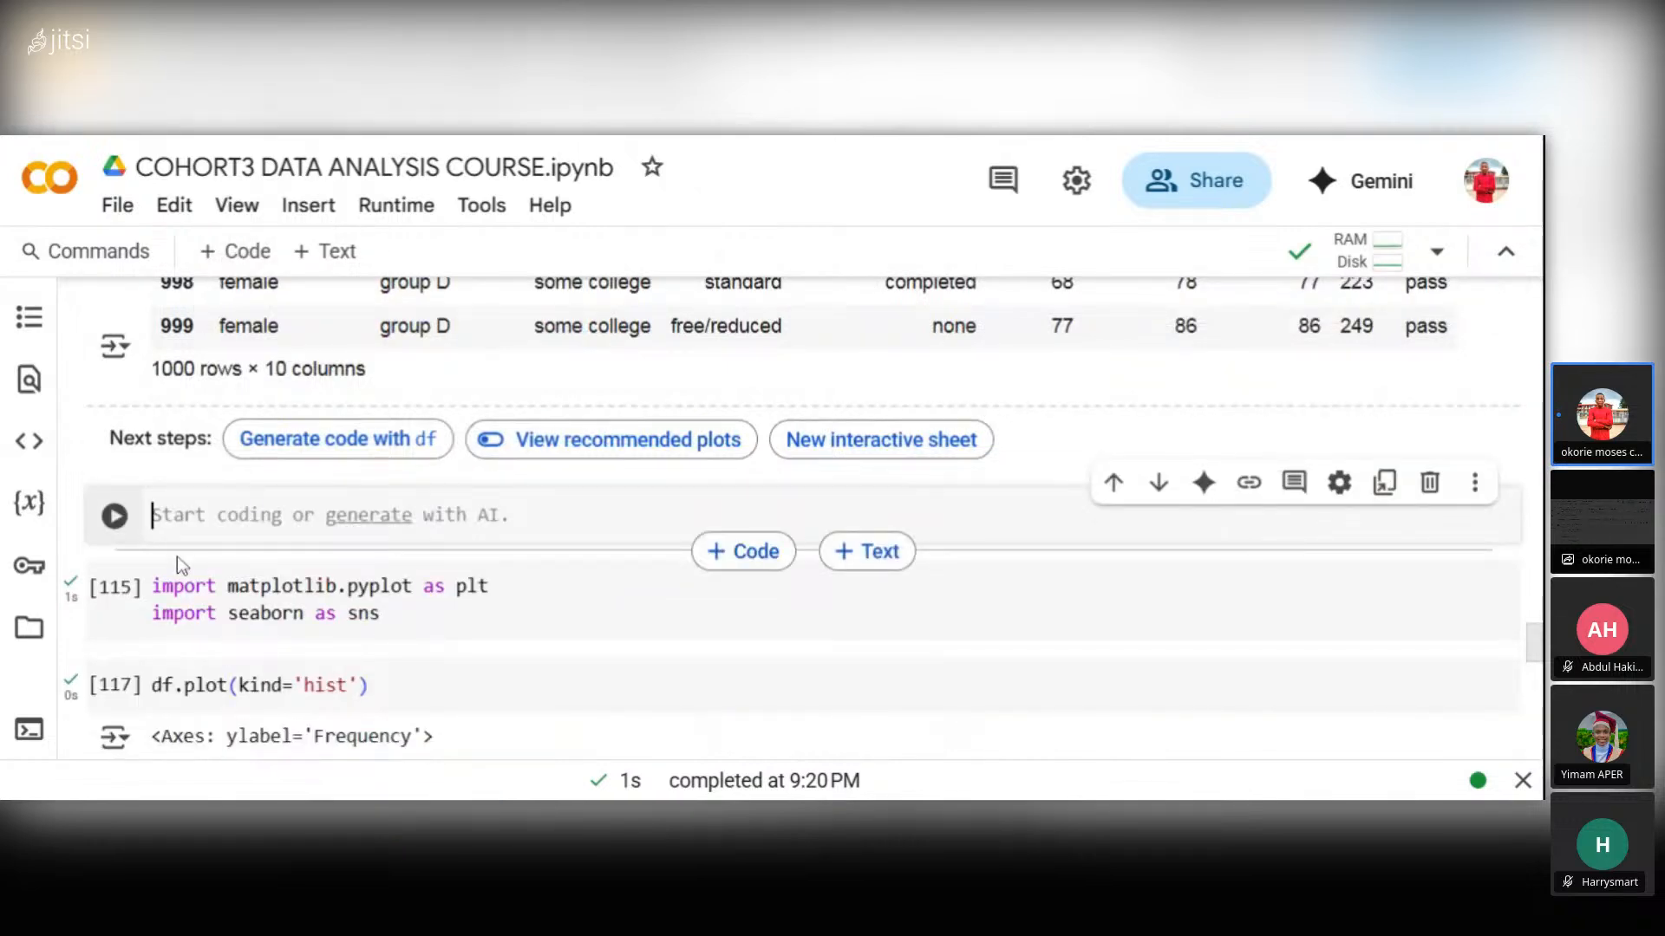
# - Start a df.to_csv call in the empty code cell below the new_set table output
pyautogui.scroll(1, 177, 563)
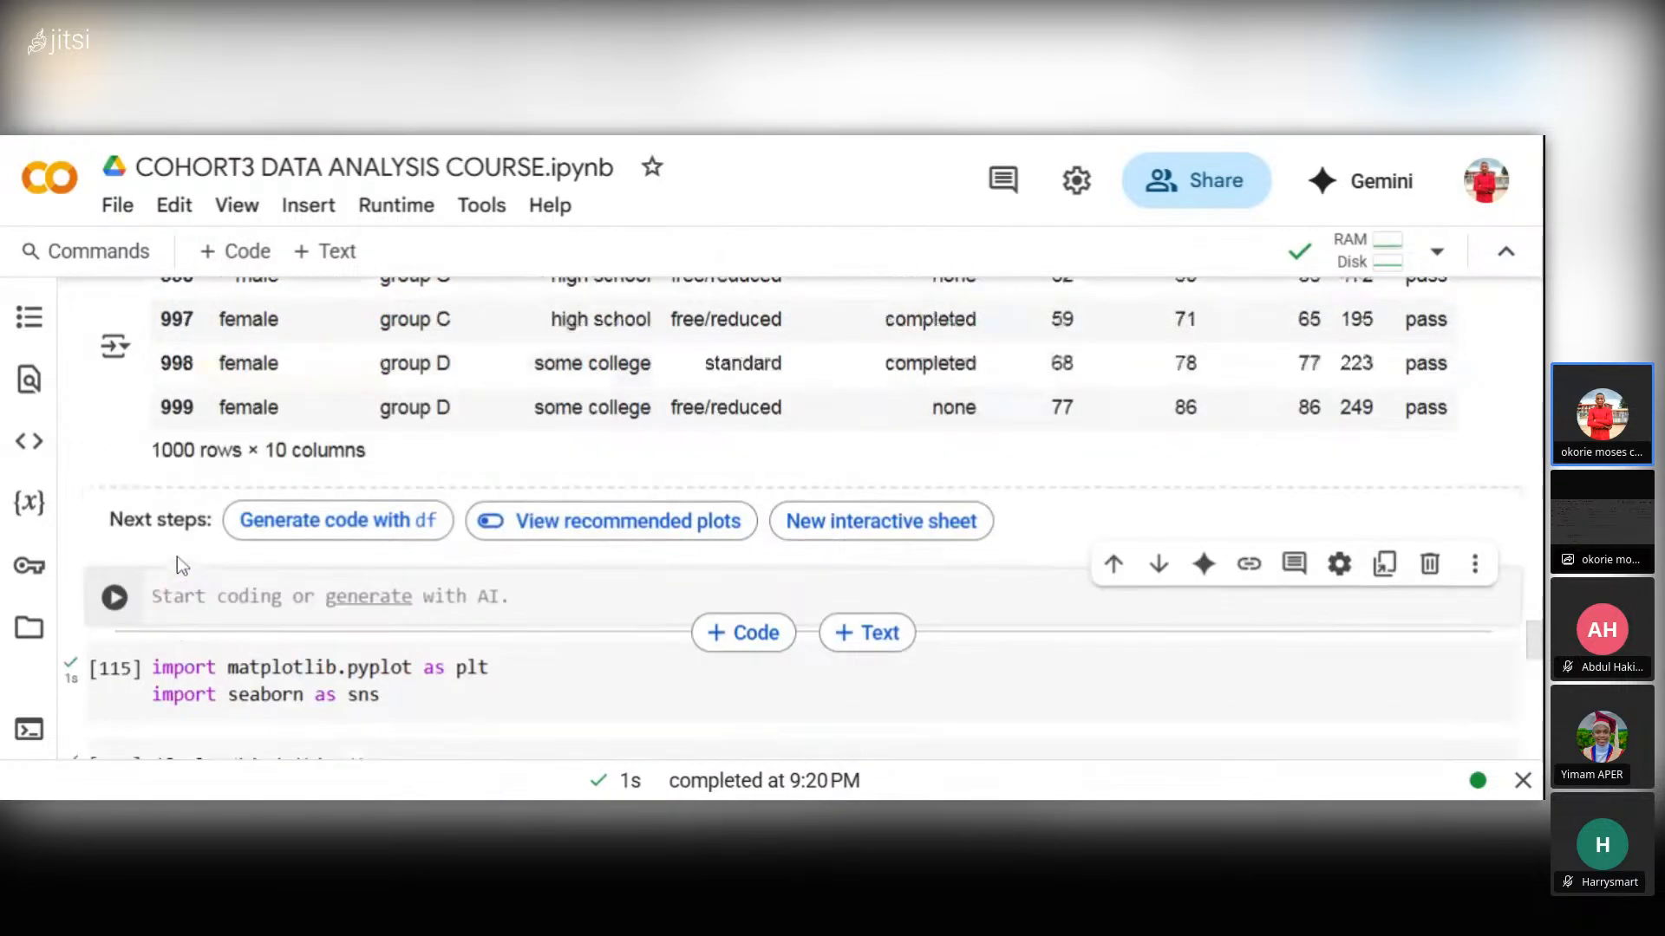
pyautogui.scroll(-10, 206, 494)
pyautogui.scroll(4, 207, 489)
pyautogui.scroll(-6, 206, 520)
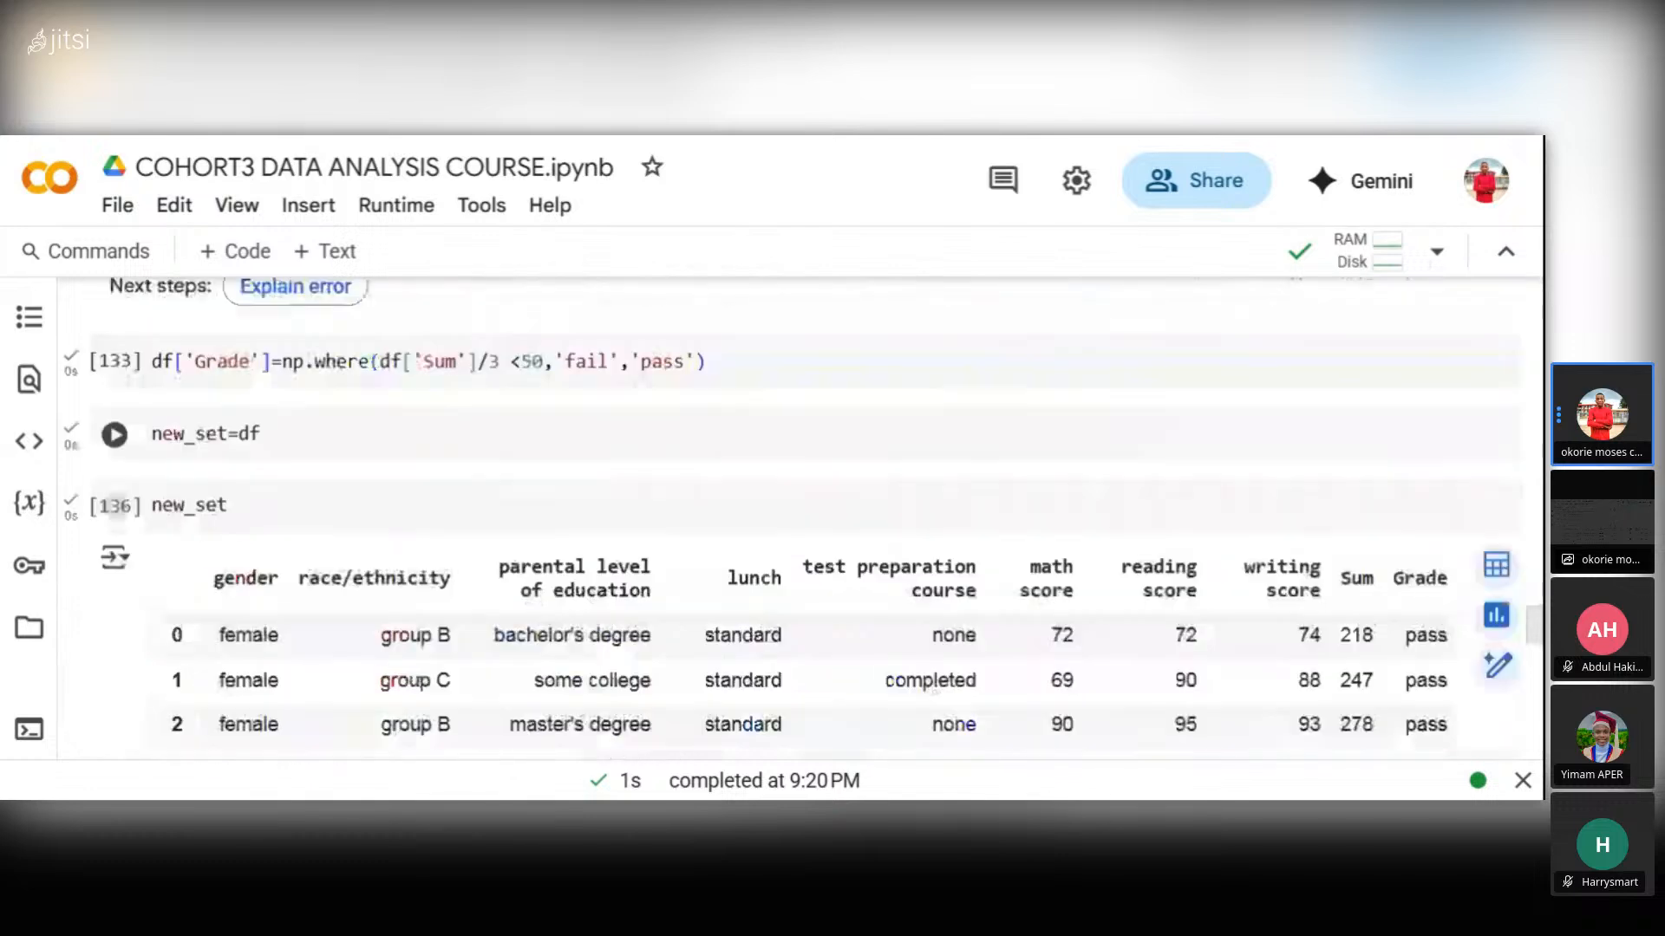
pyautogui.scroll(-4, 207, 554)
pyautogui.scroll(-3, 206, 554)
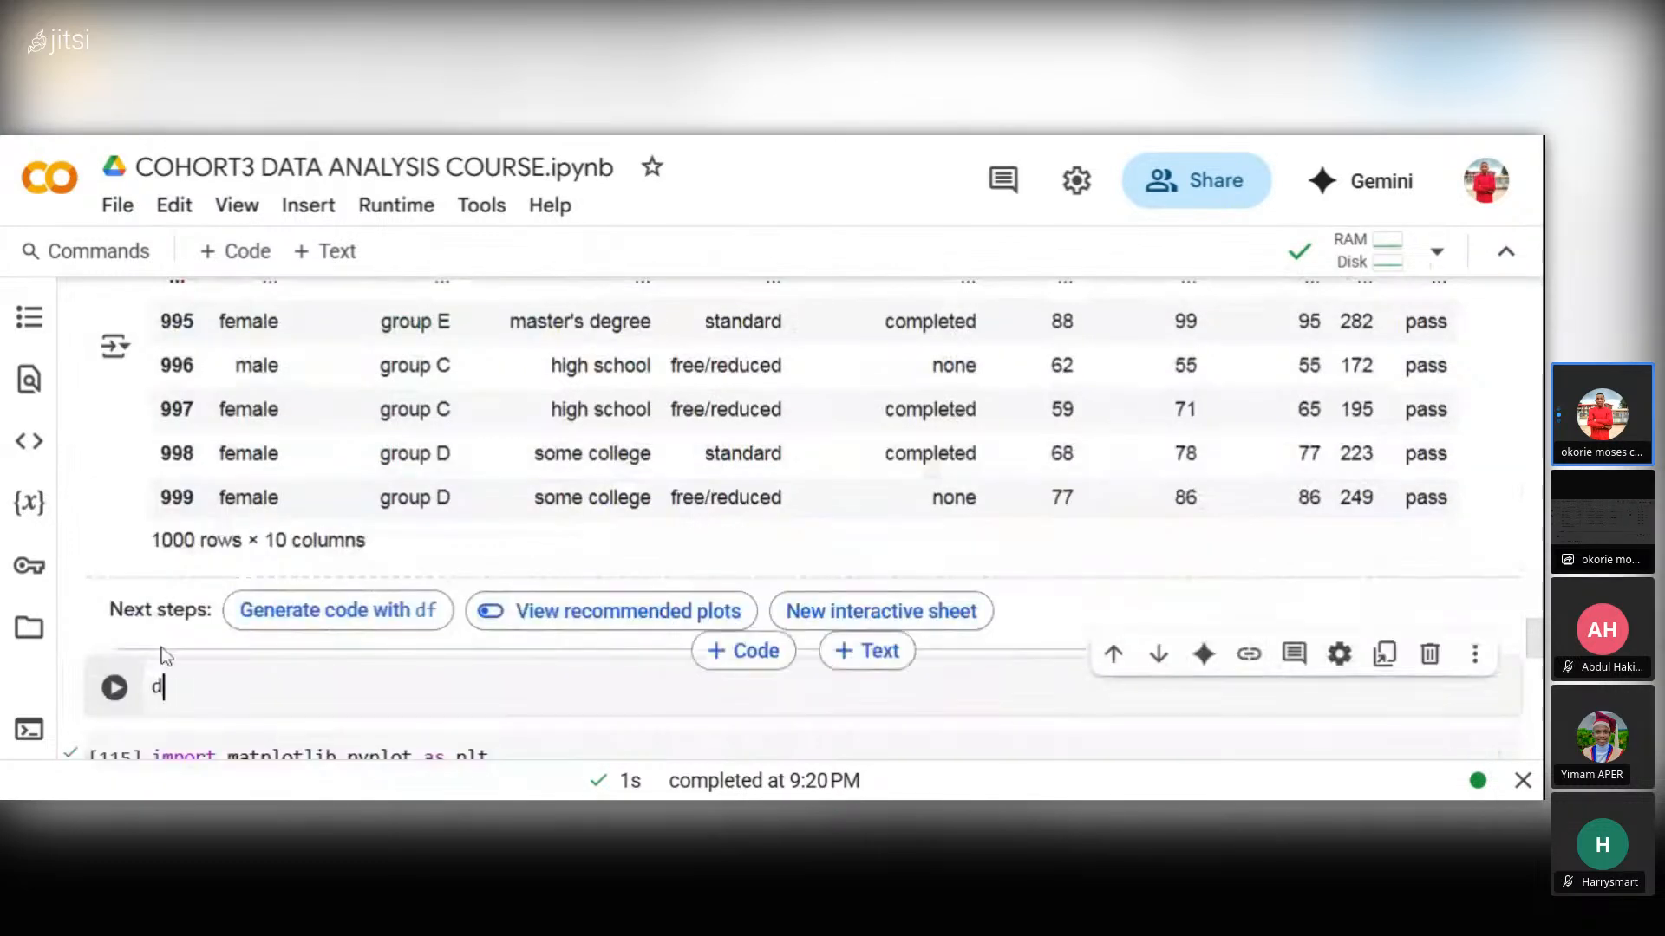
pyautogui.write('df')
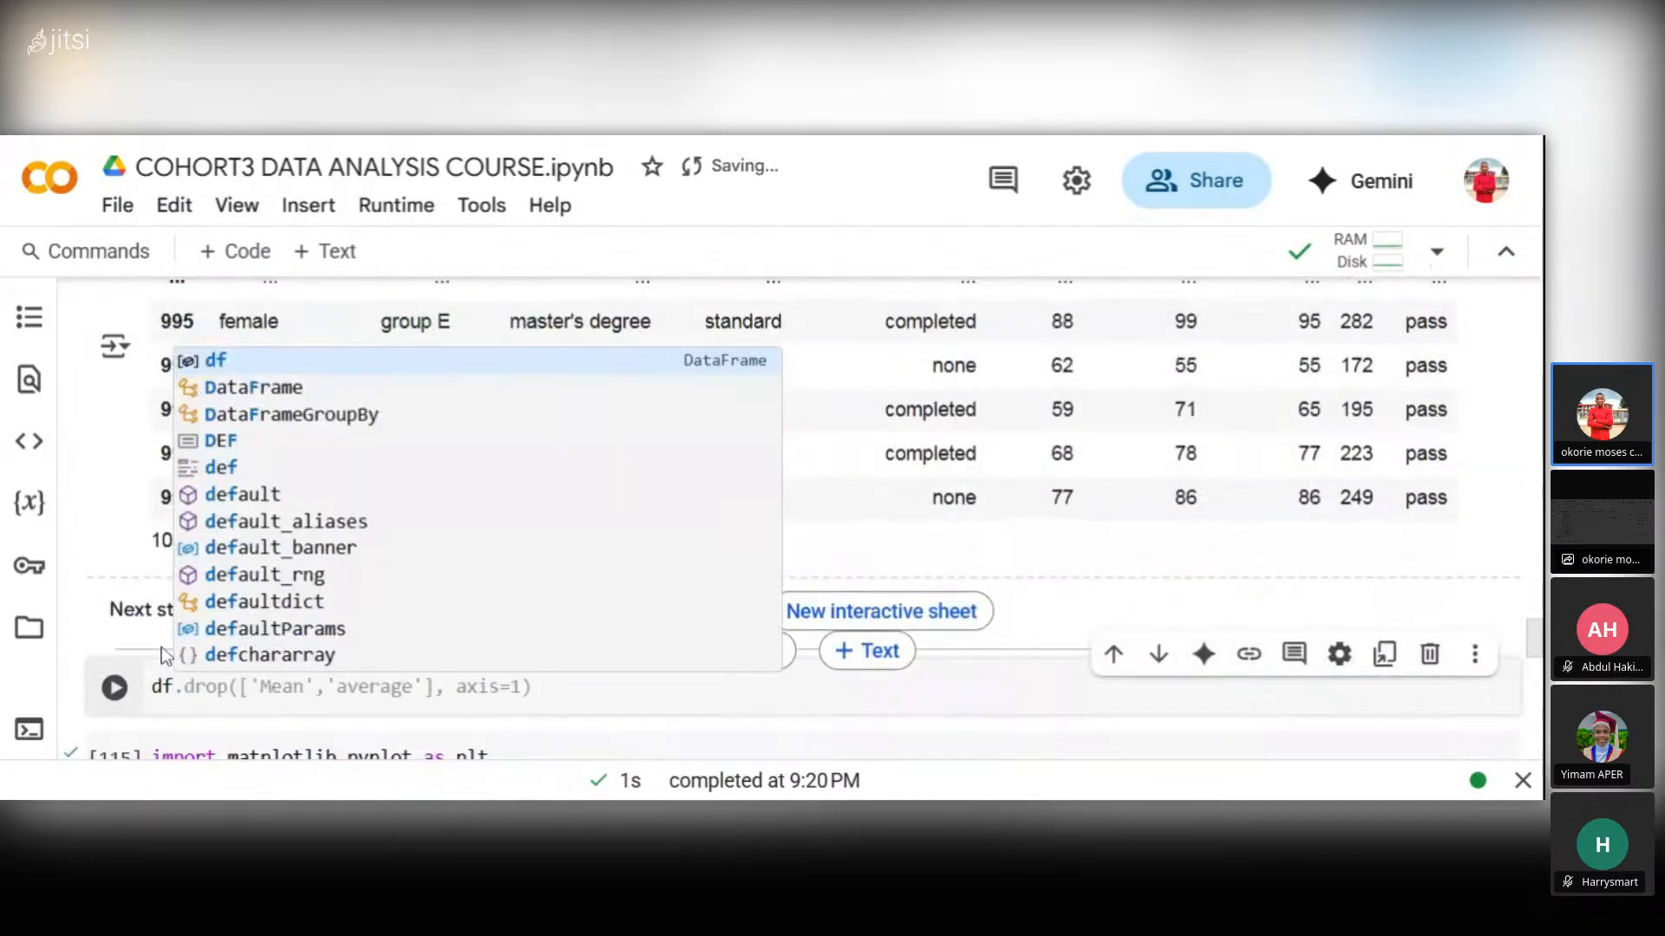
pyautogui.write('.to')
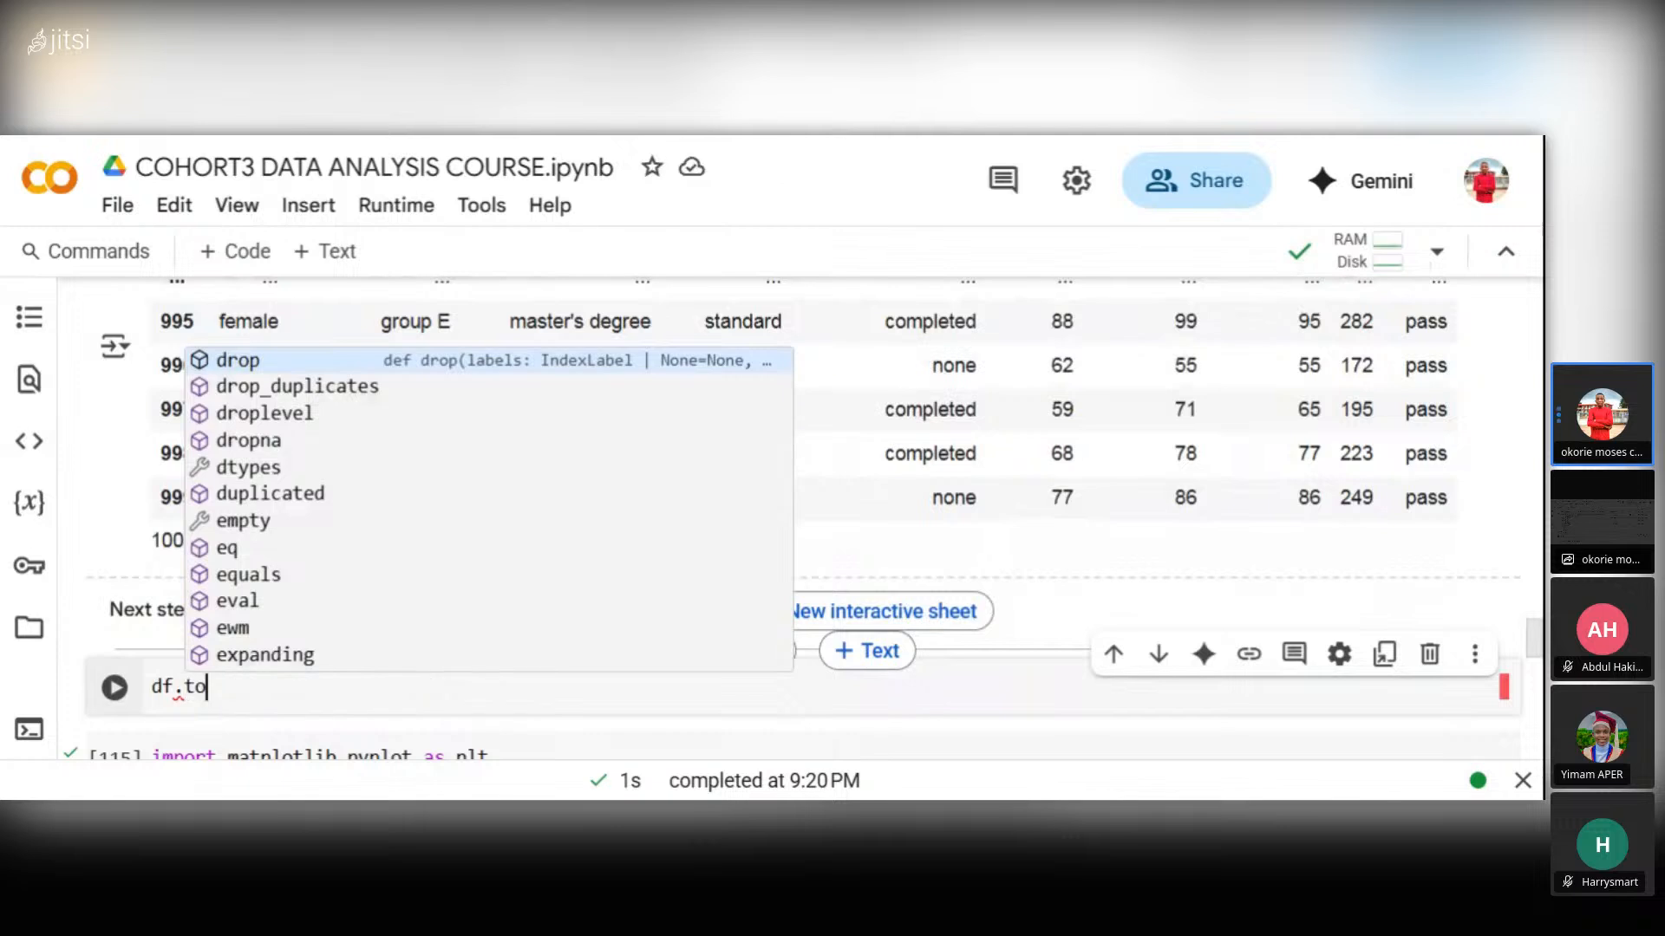
pyautogui.write('_')
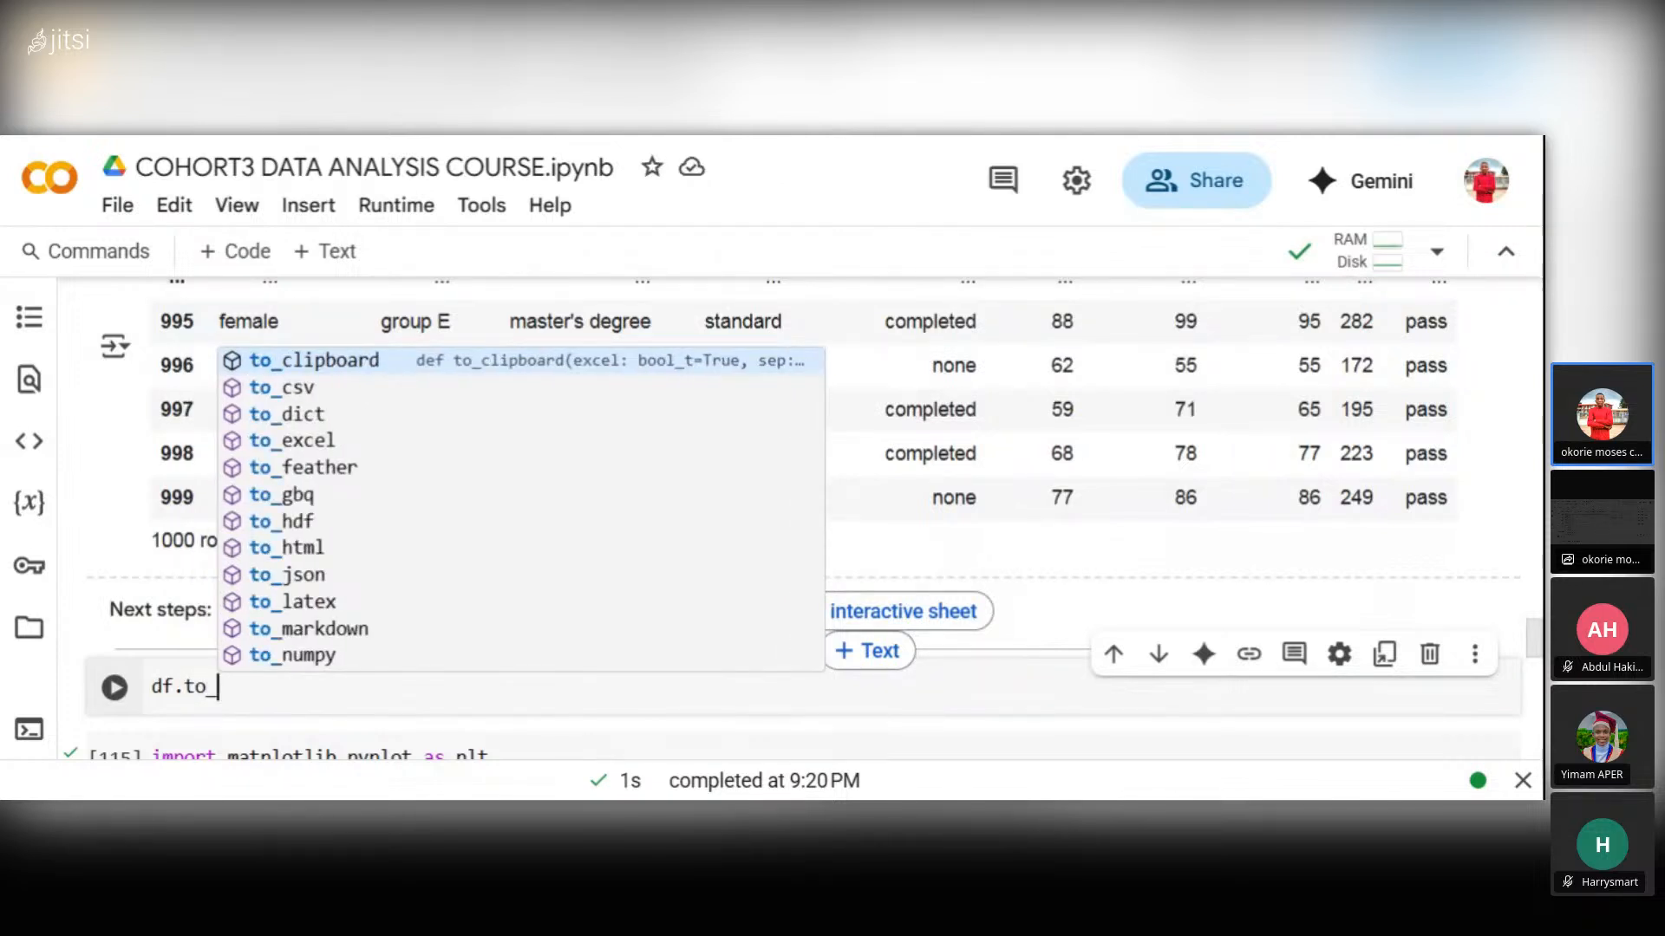
pyautogui.press('Down')
pyautogui.press('Tab')
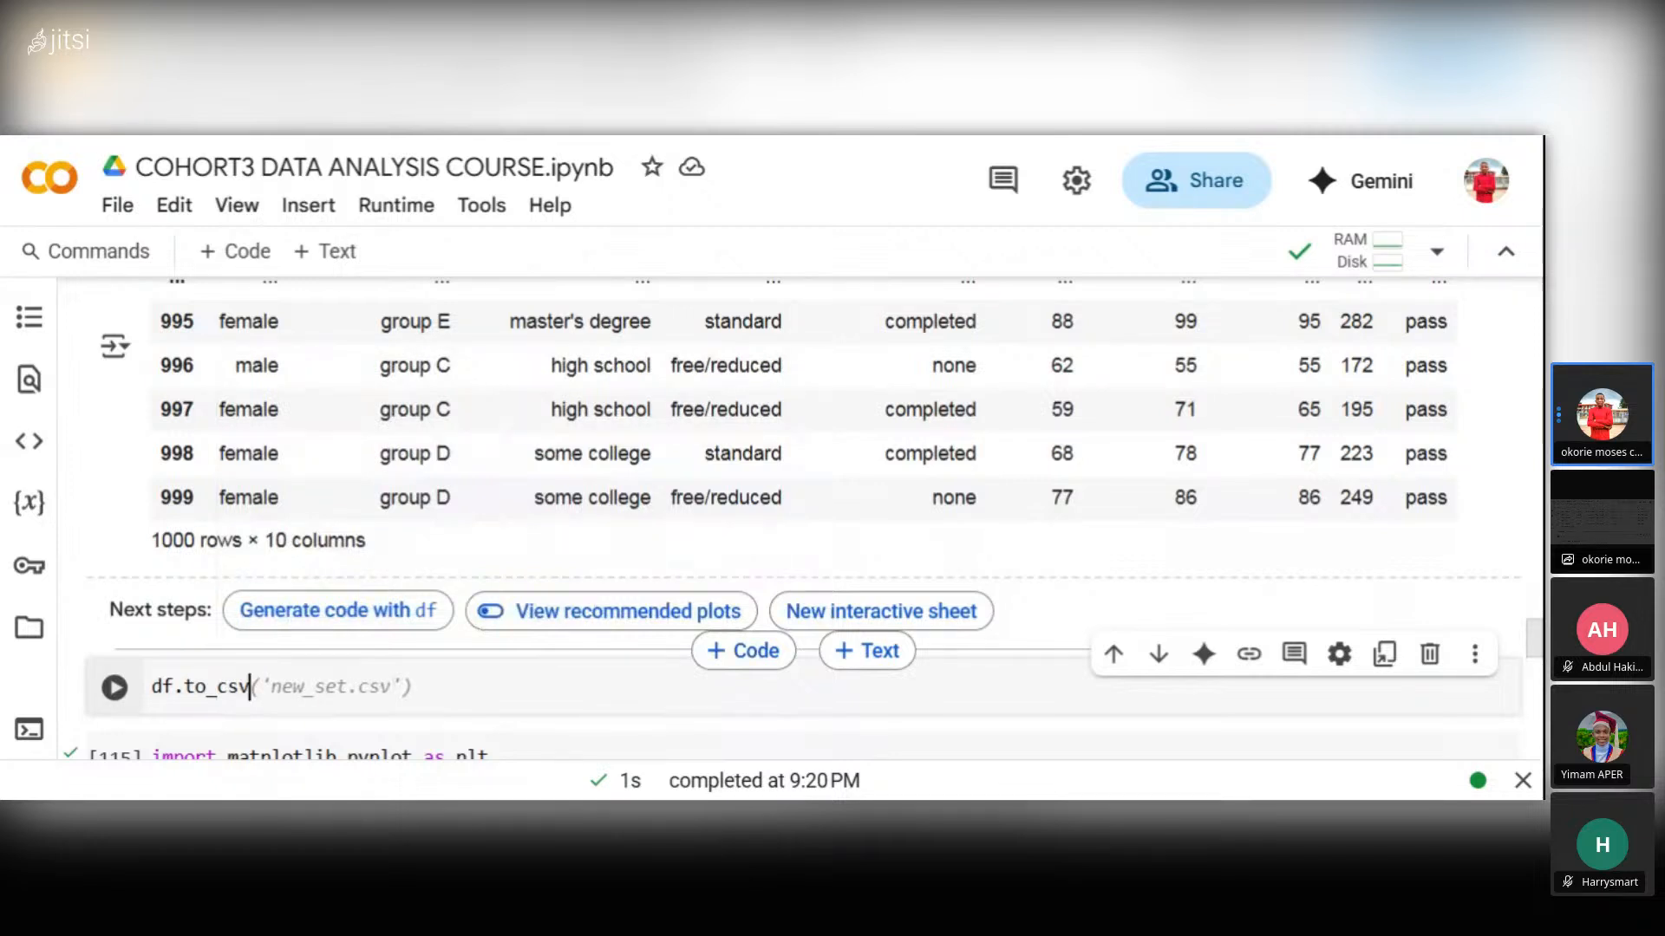
pyautogui.write('(')
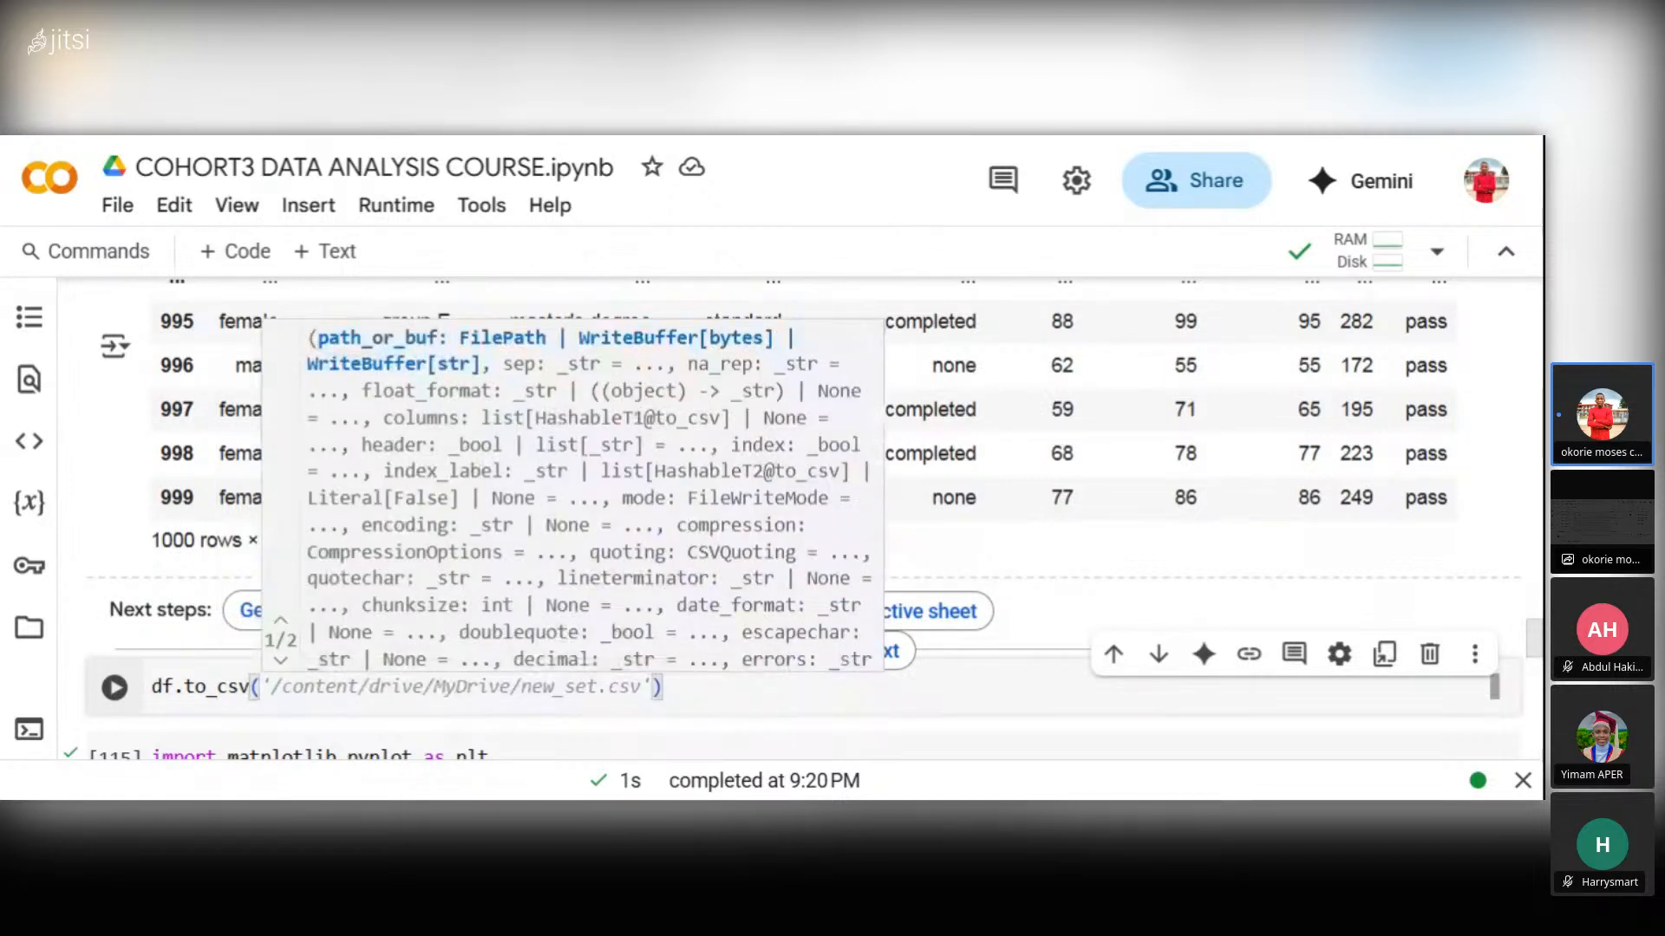
# - Set the export file name to 'analyzedata.csv' in the to_csv call and run the cell
pyautogui.write("'")
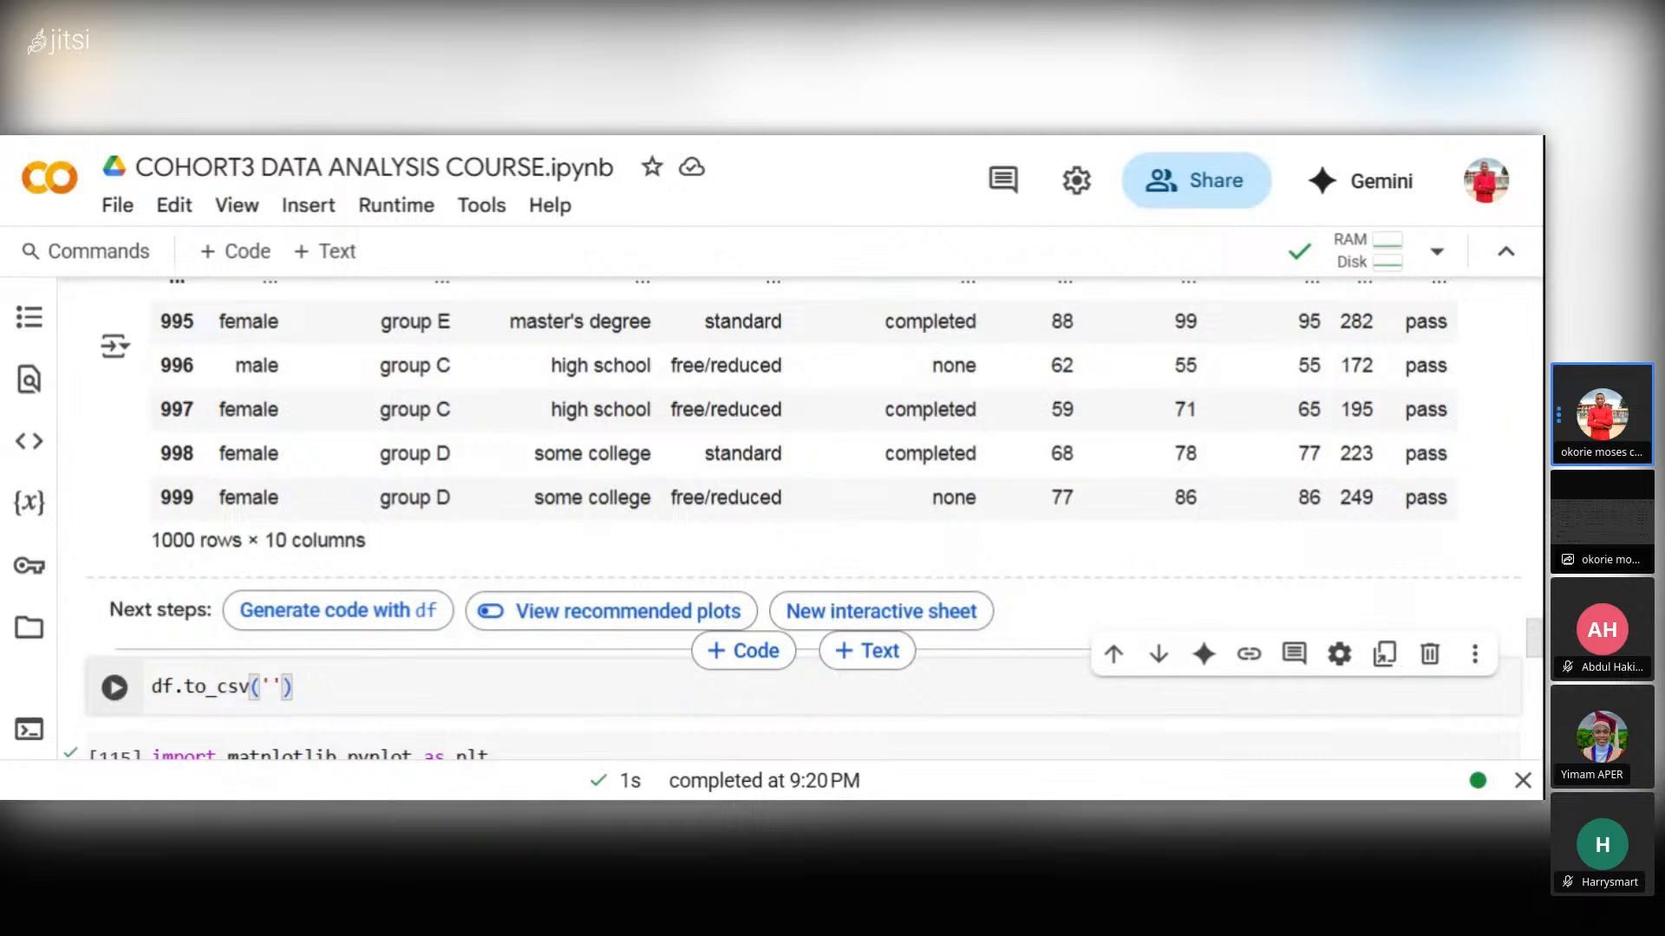
pyautogui.write('analyst')
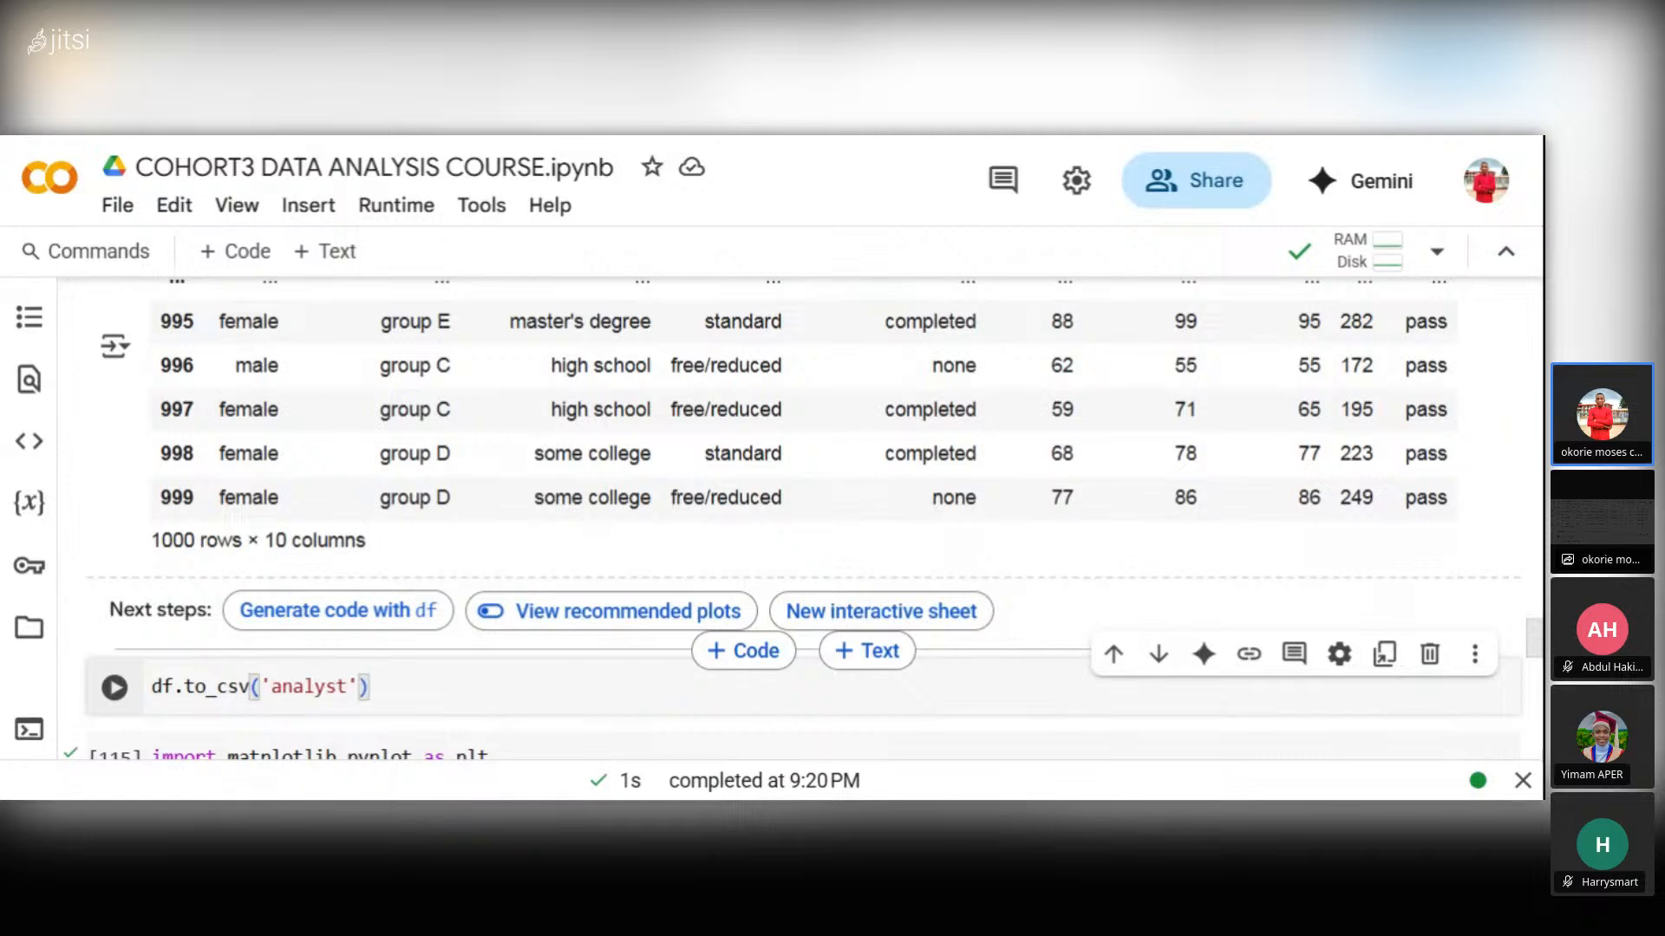
pyautogui.press('BackSpace')
pyautogui.press('BackSpace')
pyautogui.press('BackSpace')
pyautogui.press('BackSpace')
pyautogui.write('ly')
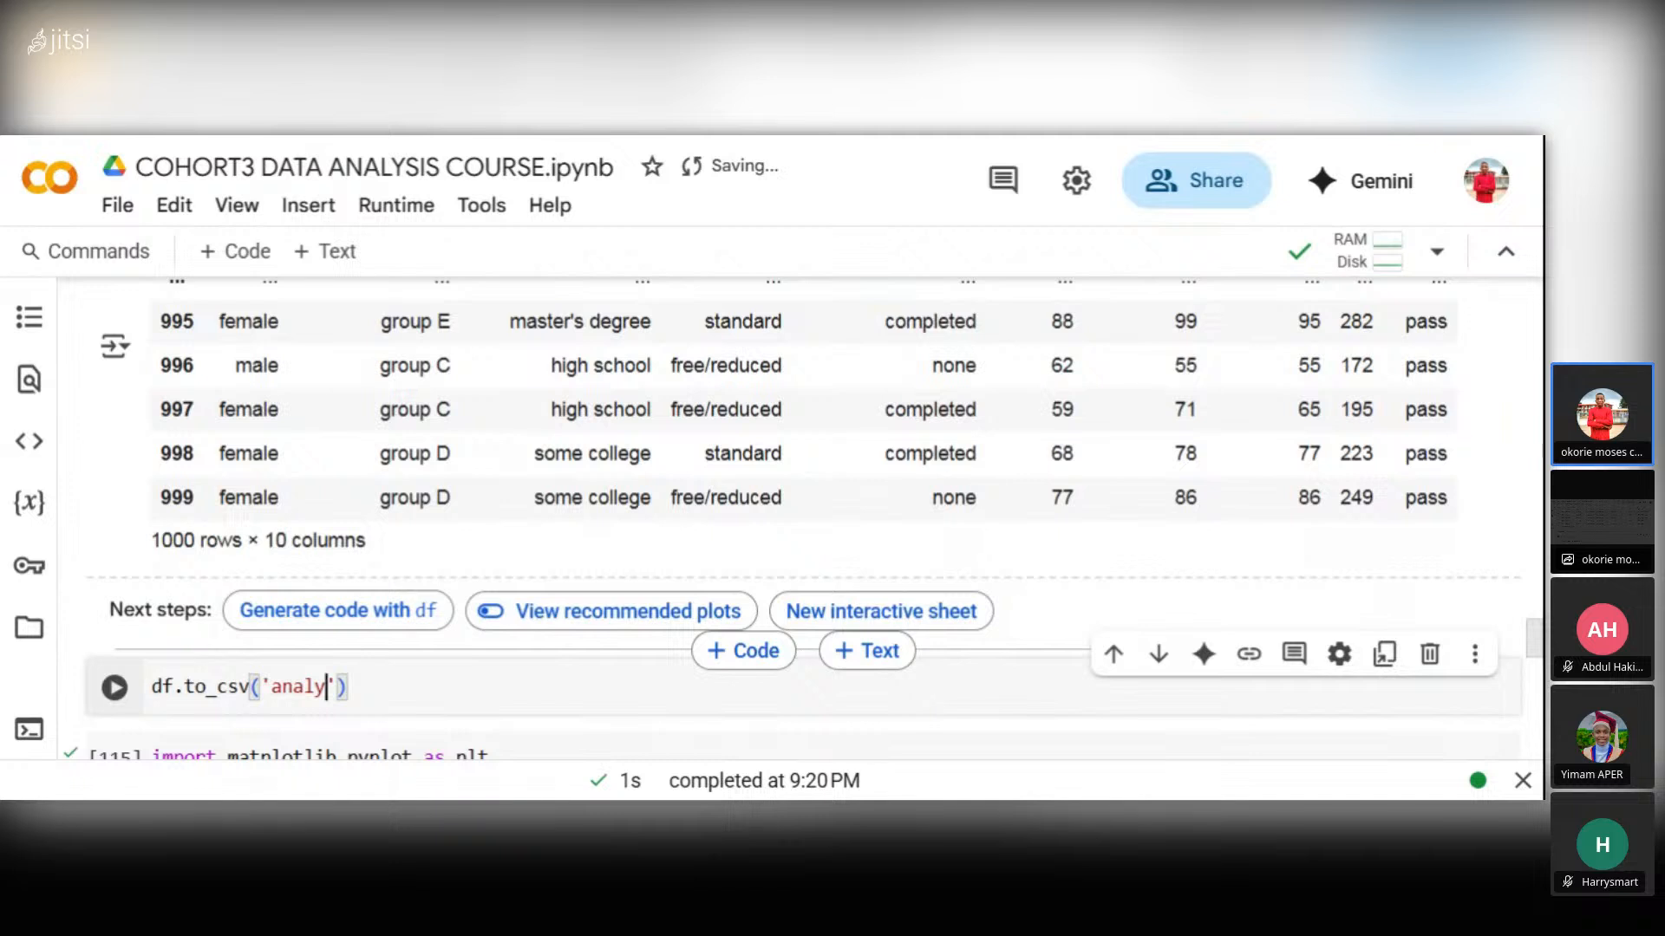
pyautogui.write('s')
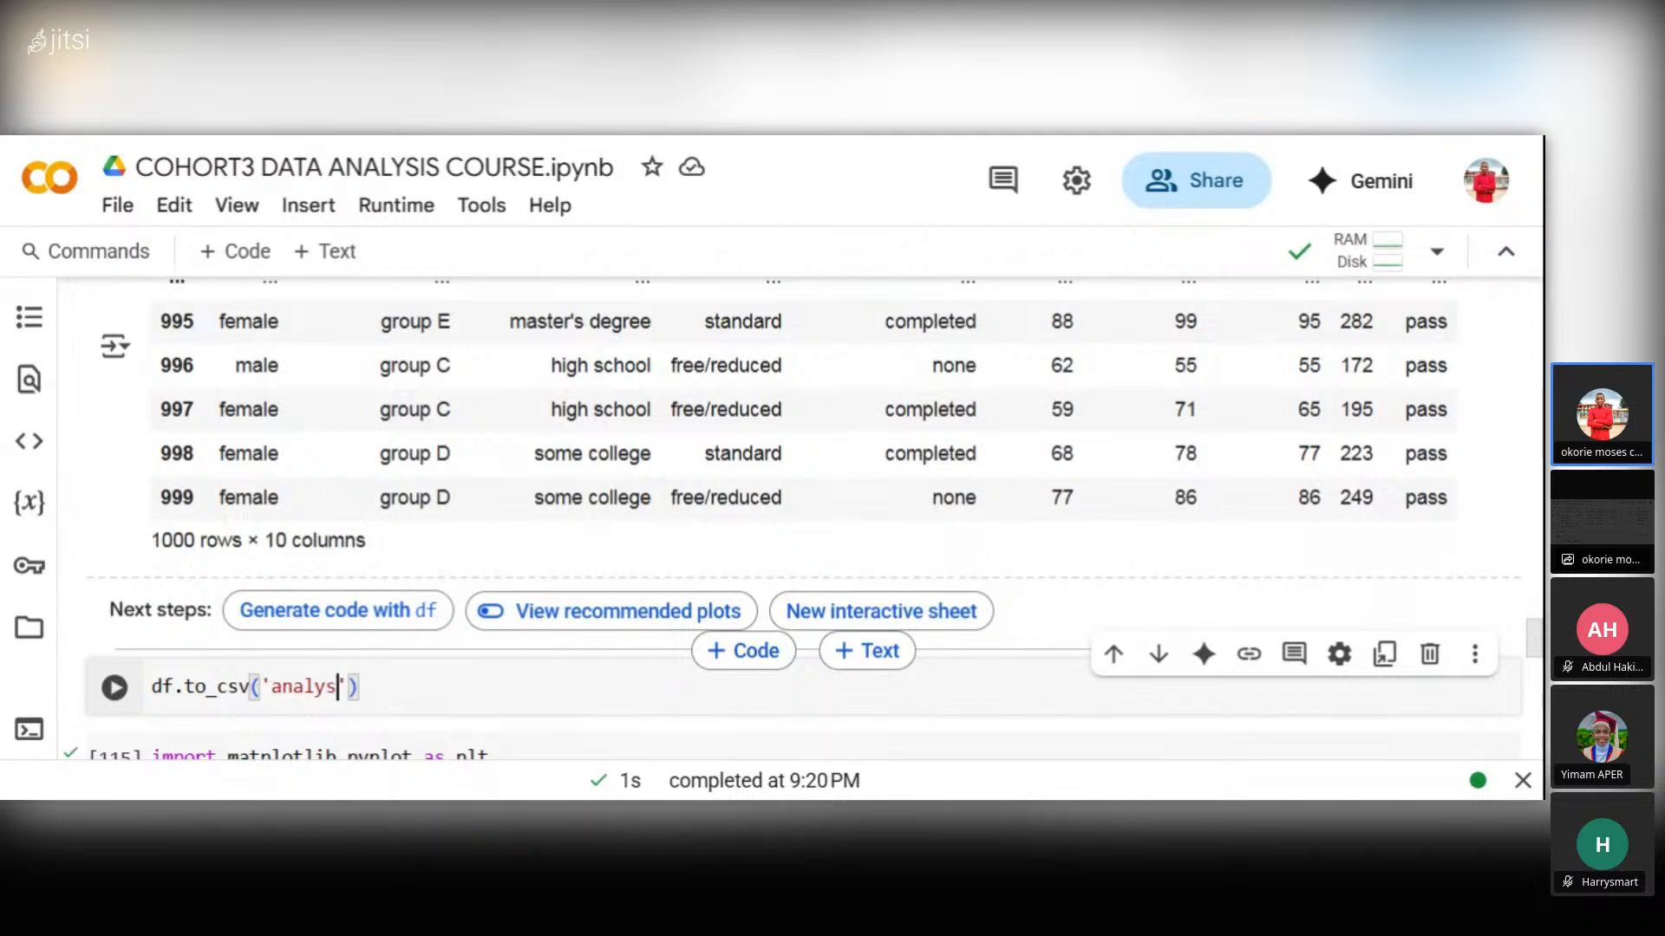
pyautogui.press('BackSpace')
pyautogui.write('ze')
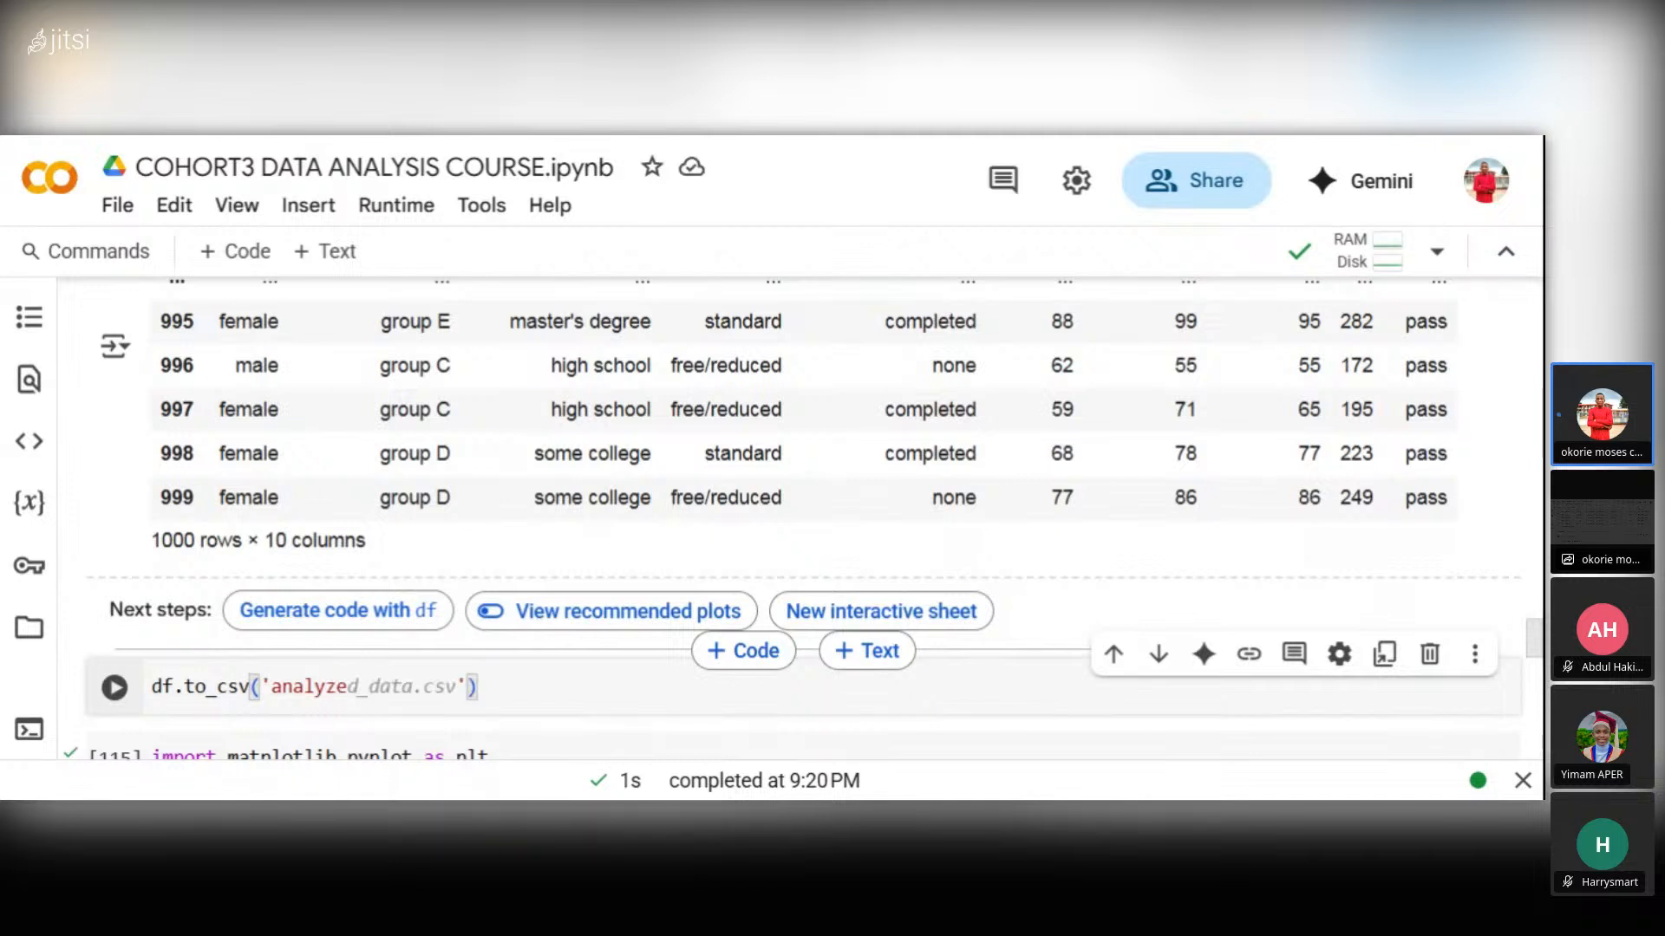
pyautogui.write('data')
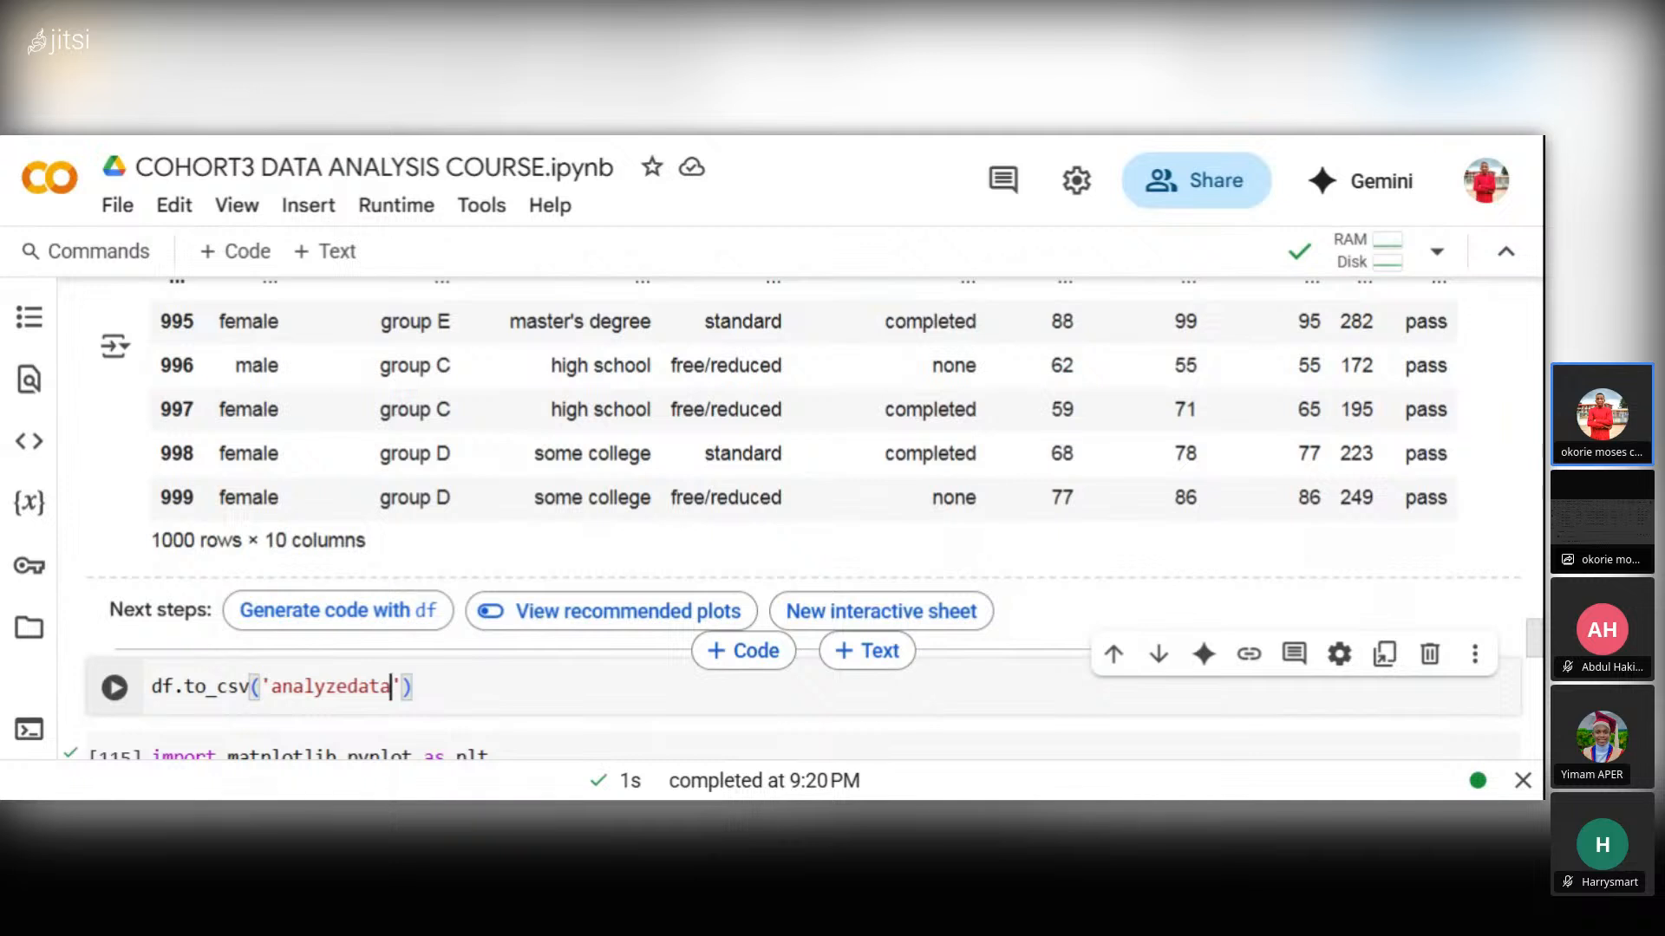
pyautogui.write('.csv')
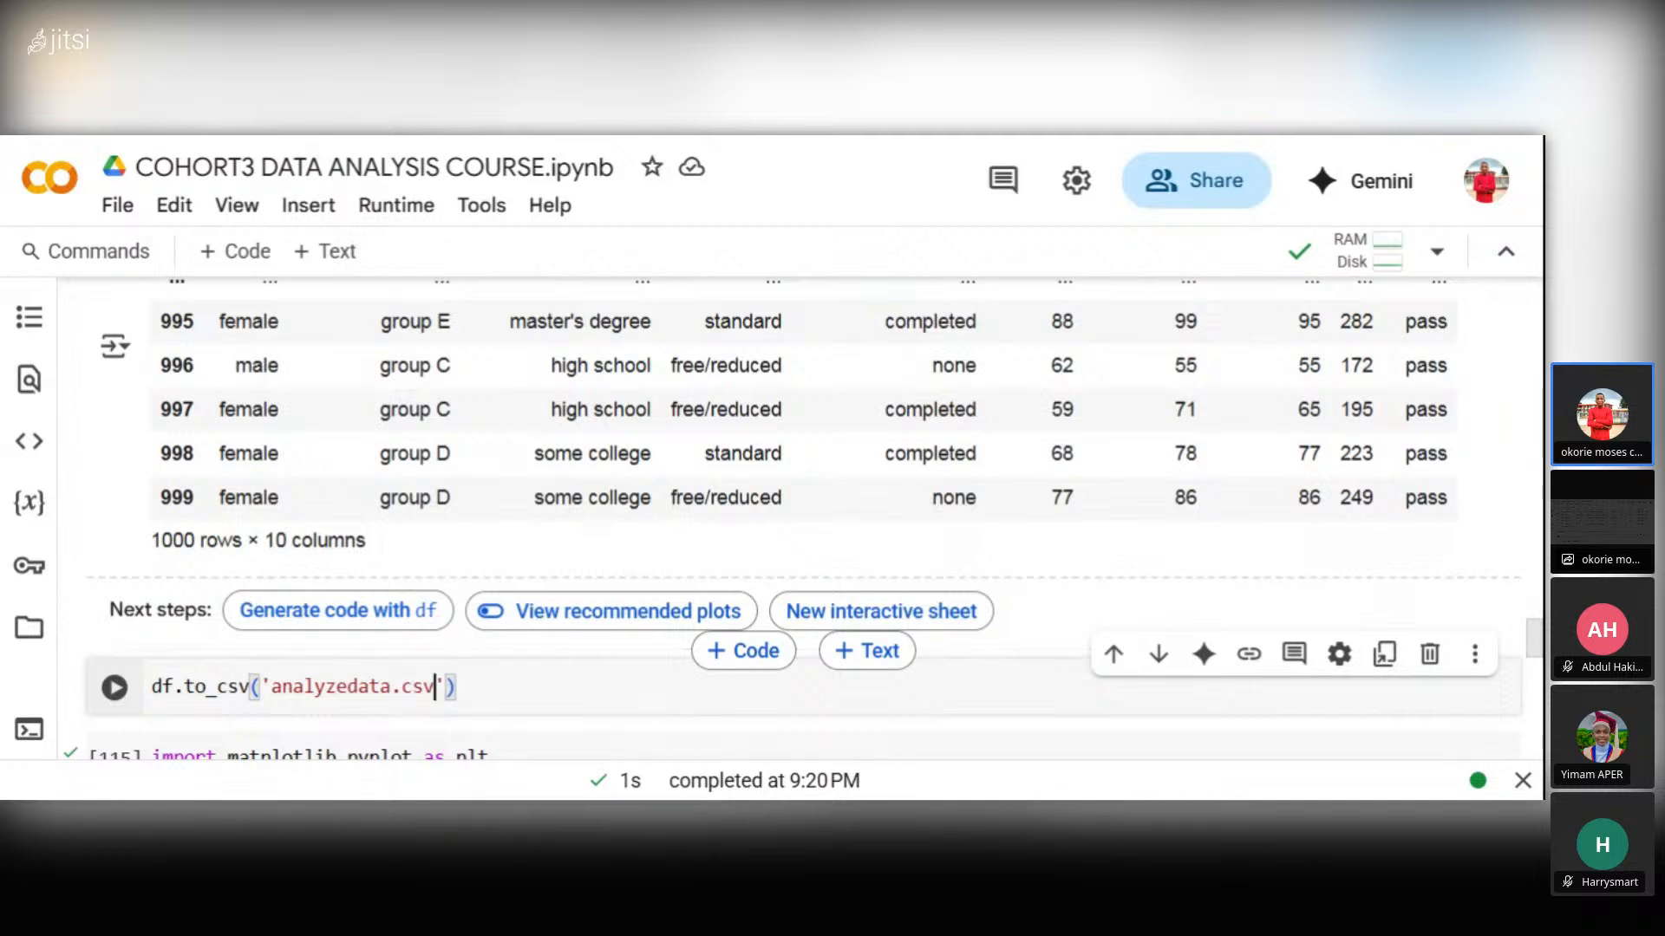
pyautogui.hotkey('shift', 'Return')
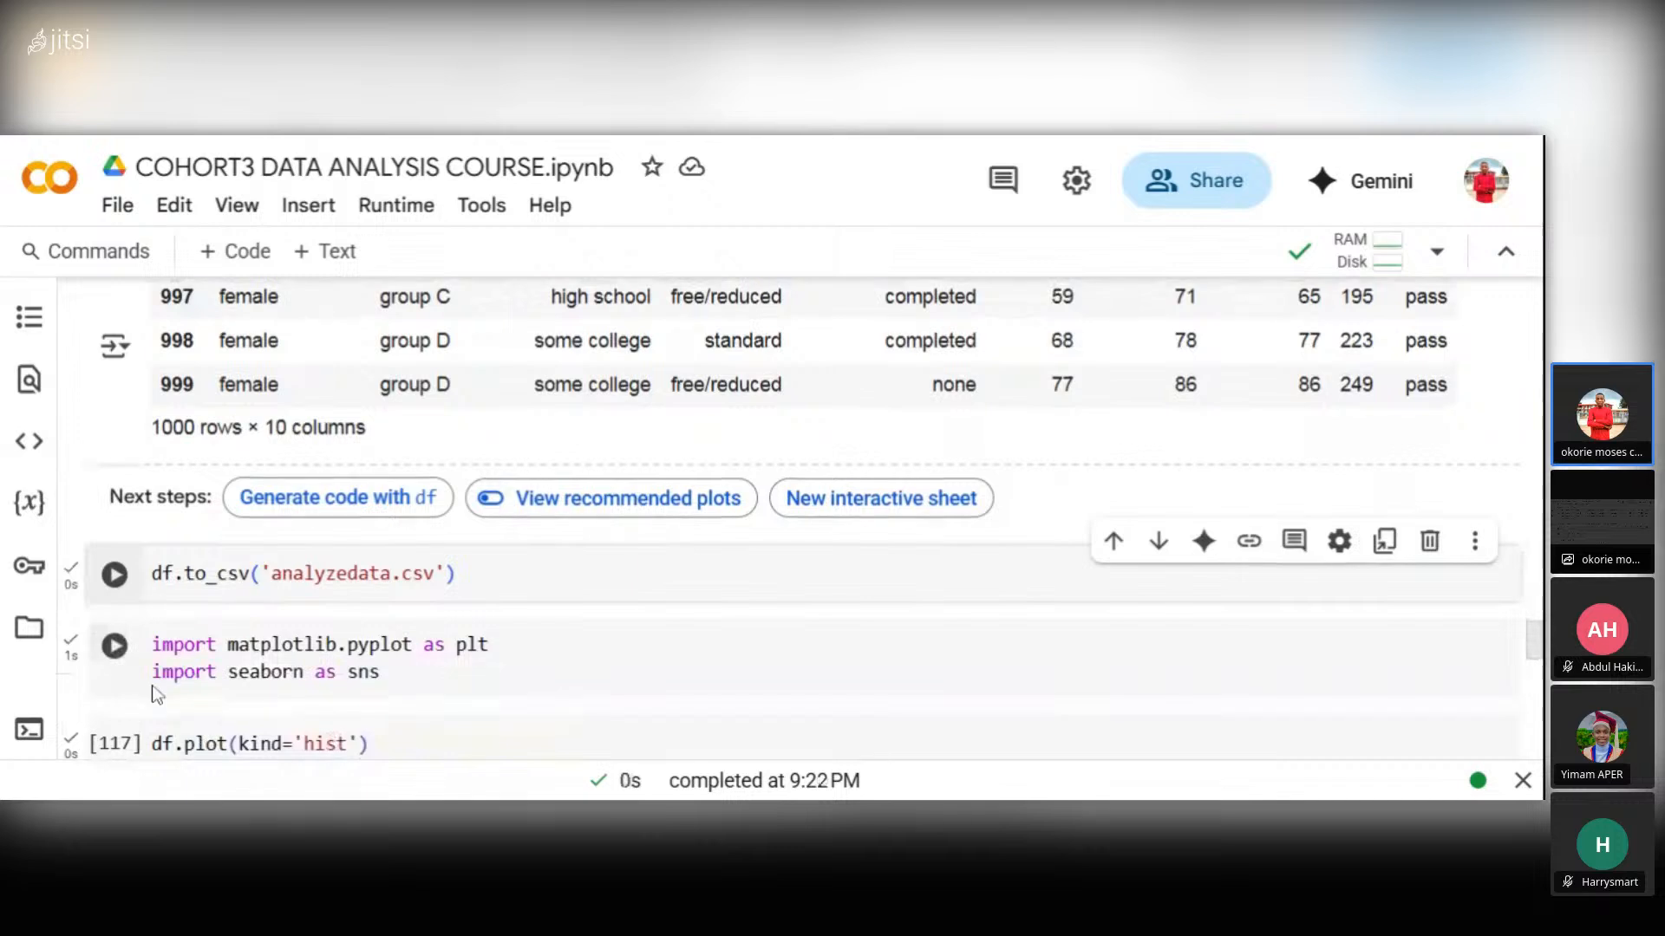
pyautogui.click(116, 208)
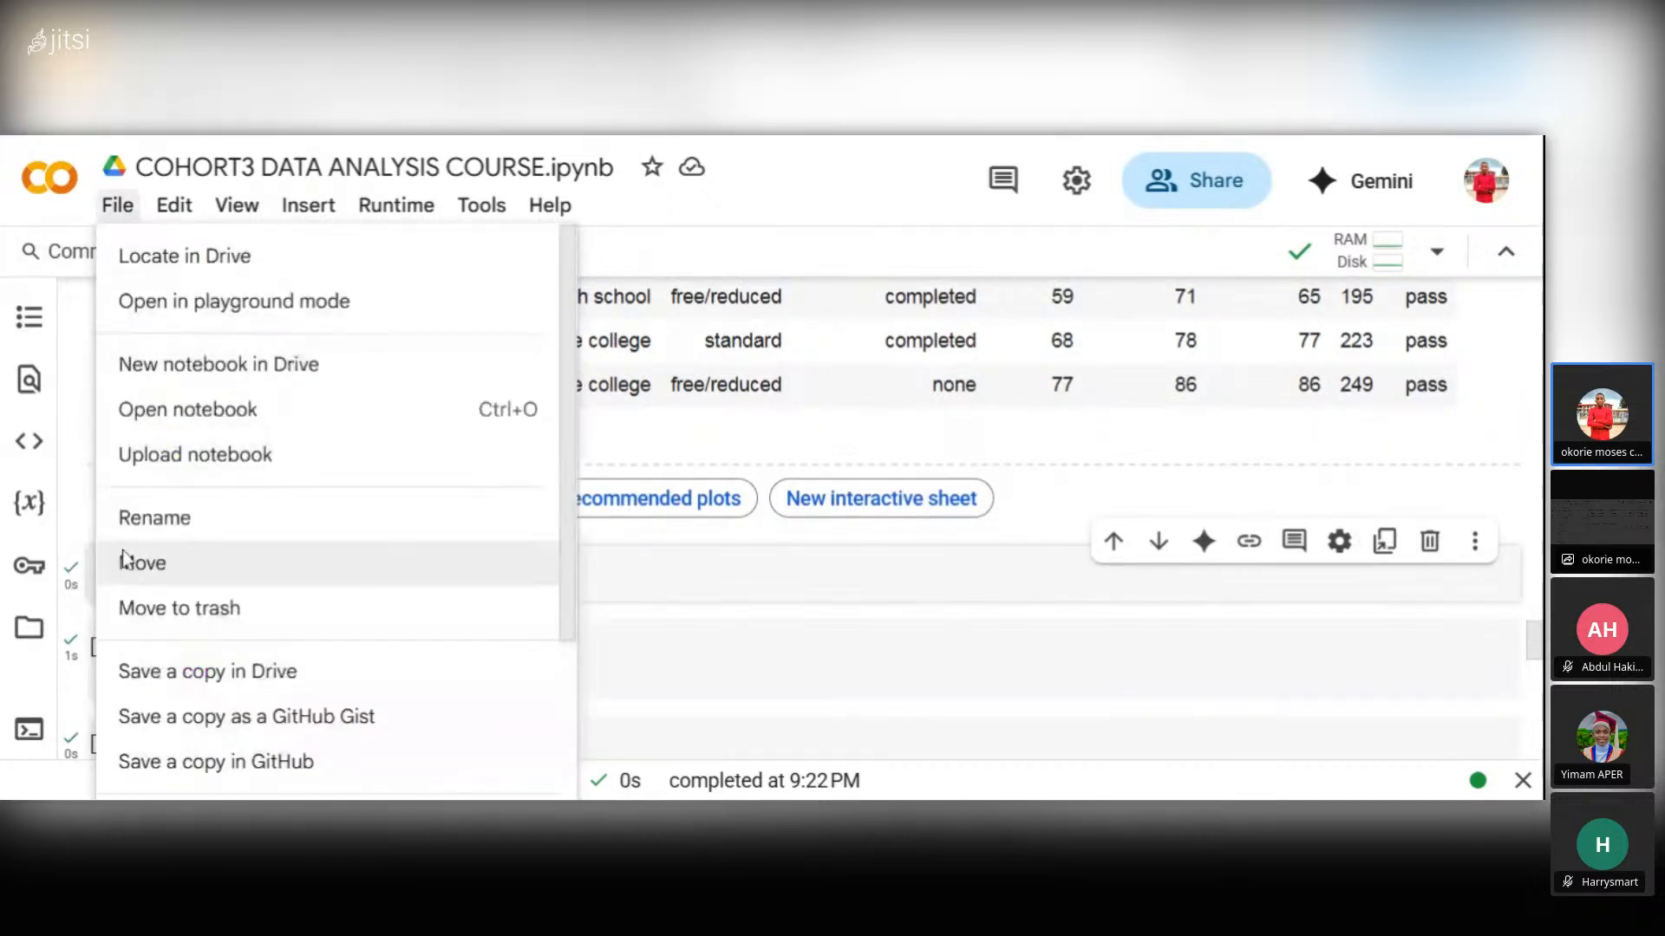
pyautogui.scroll(-3, 165, 568)
pyautogui.moveTo(293, 737)
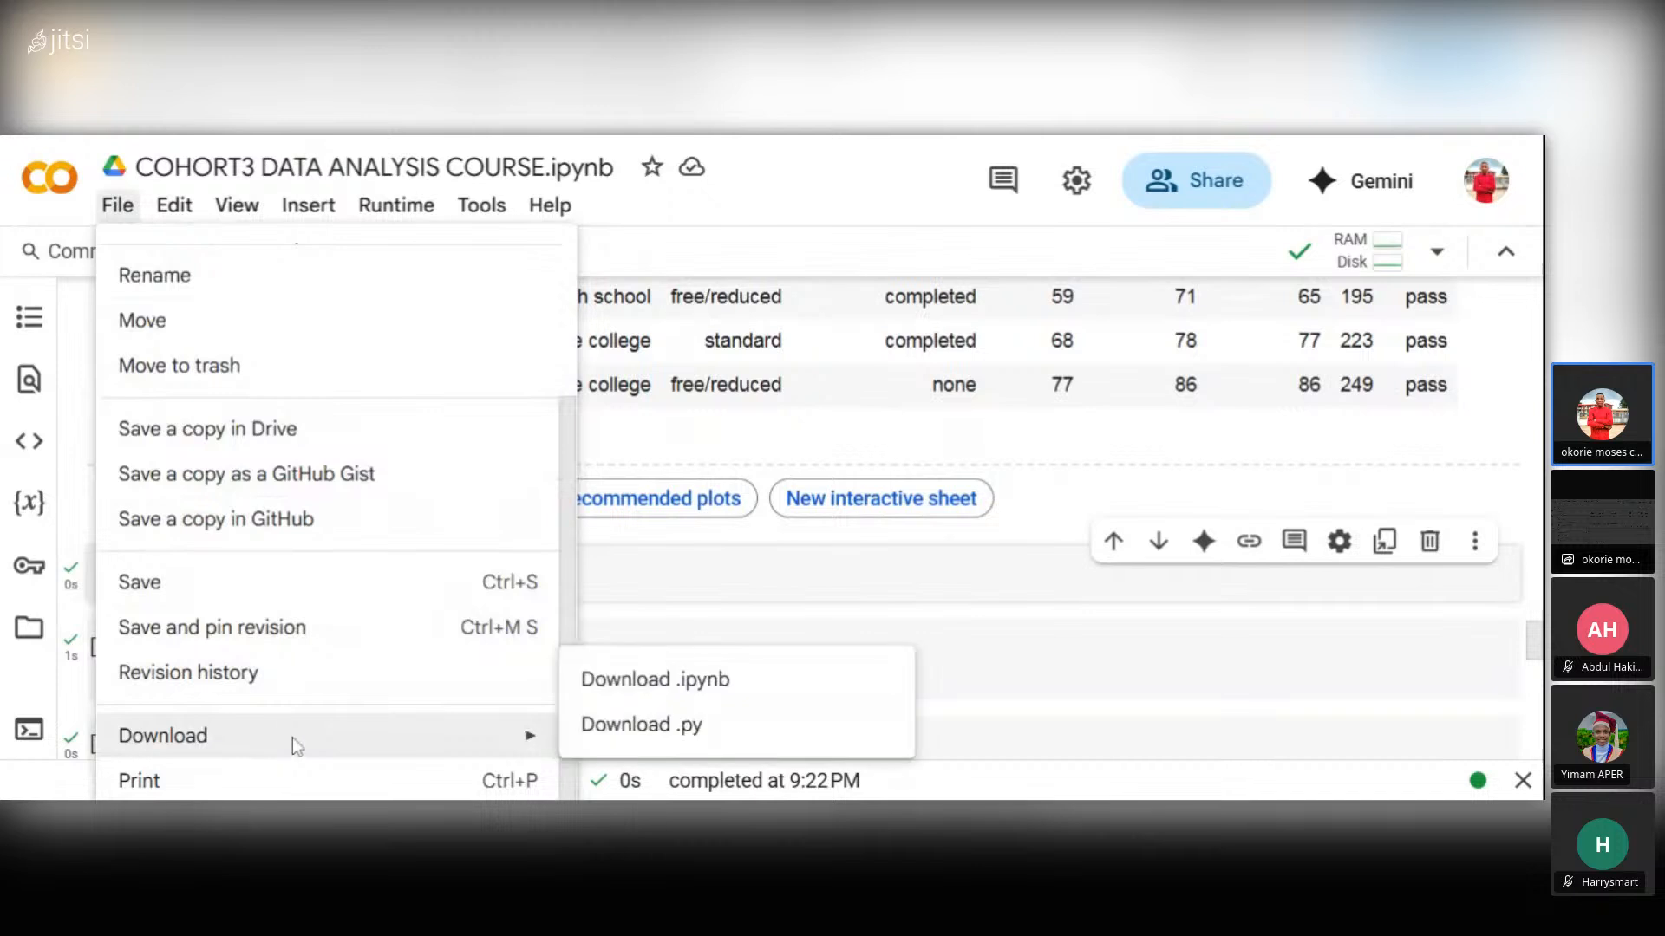
pyautogui.click(29, 641)
# - Show the notebook's session files and download analyzedata.csv
pyautogui.click(30, 642)
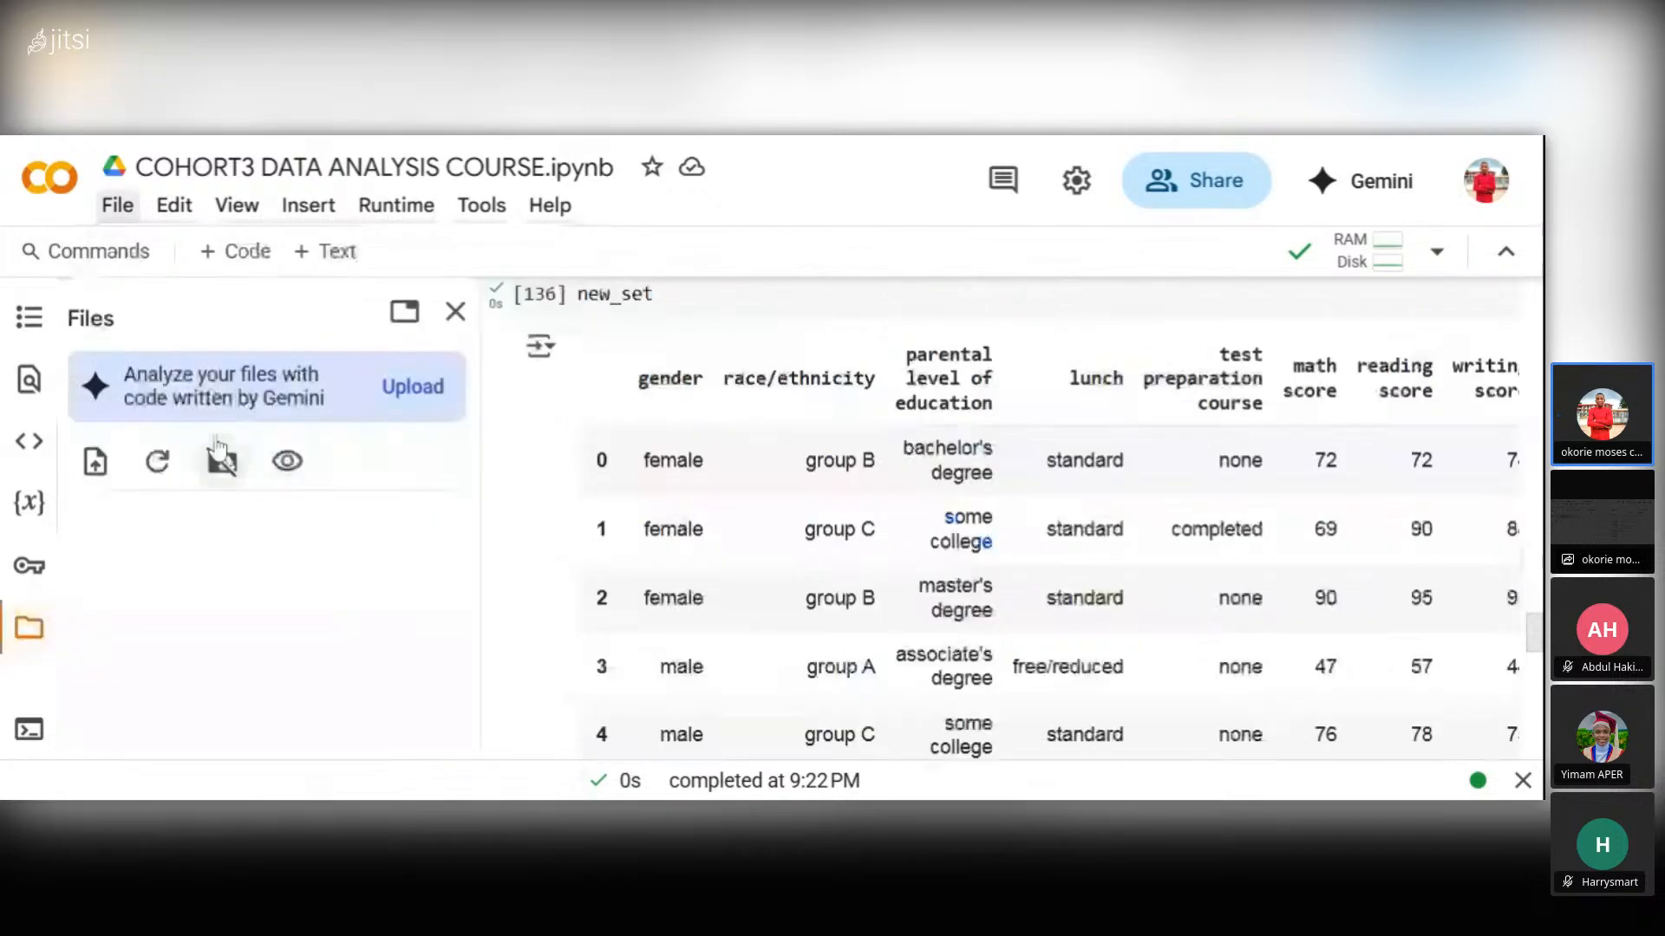
pyautogui.moveTo(245, 694)
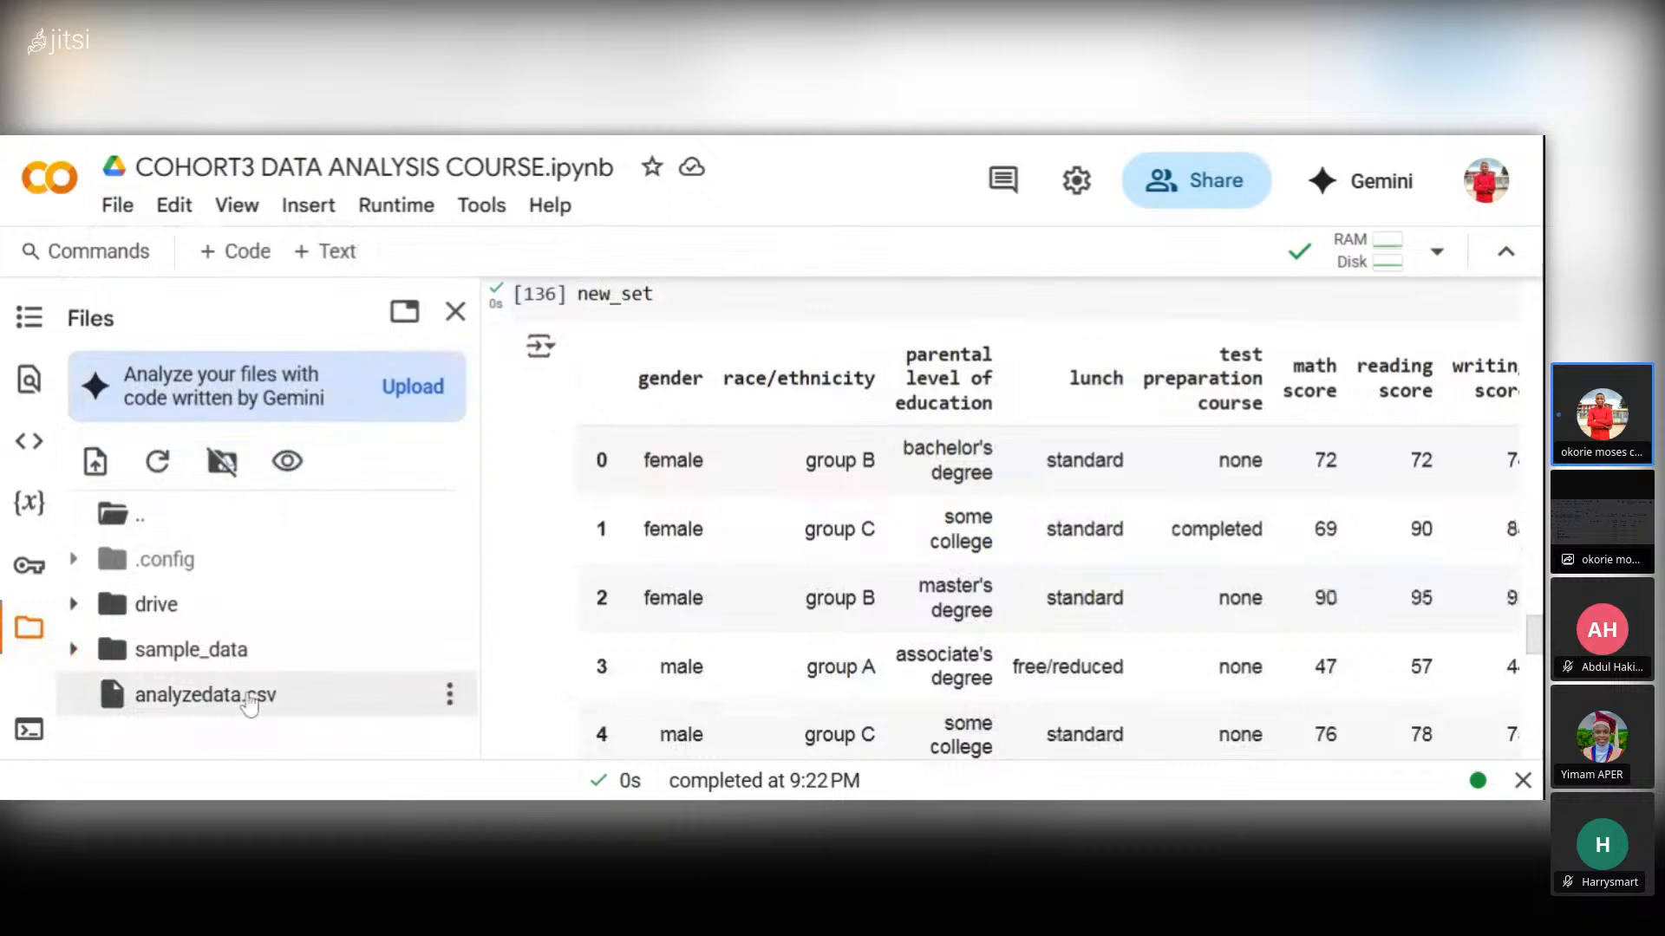
pyautogui.click(450, 698)
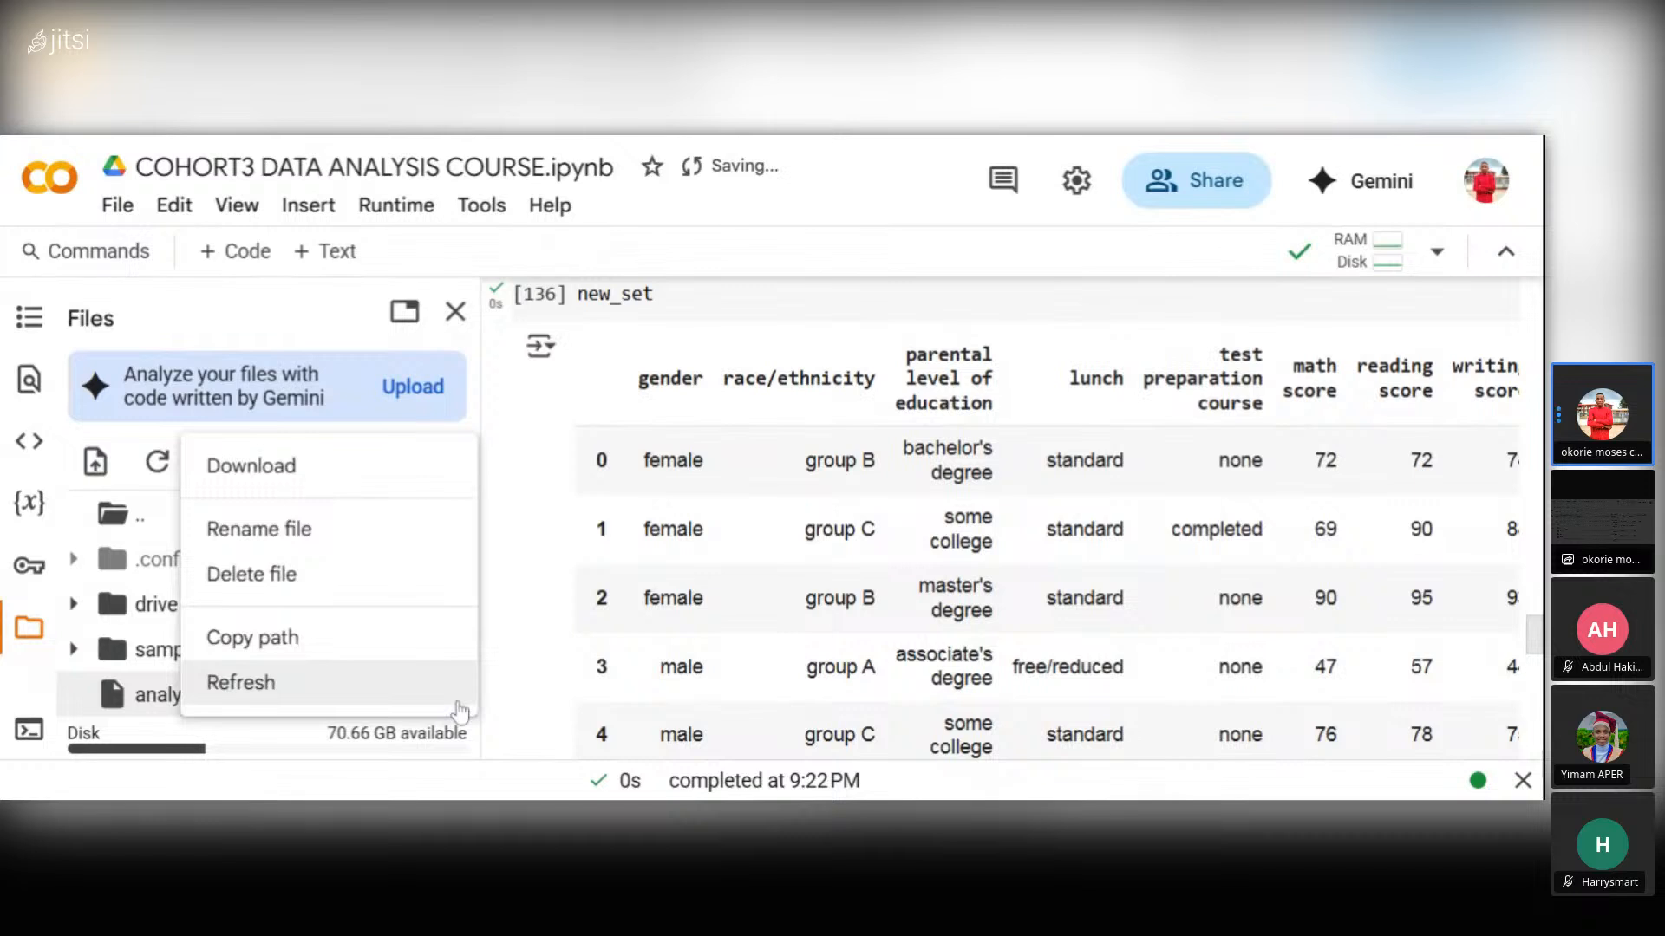
pyautogui.click(327, 473)
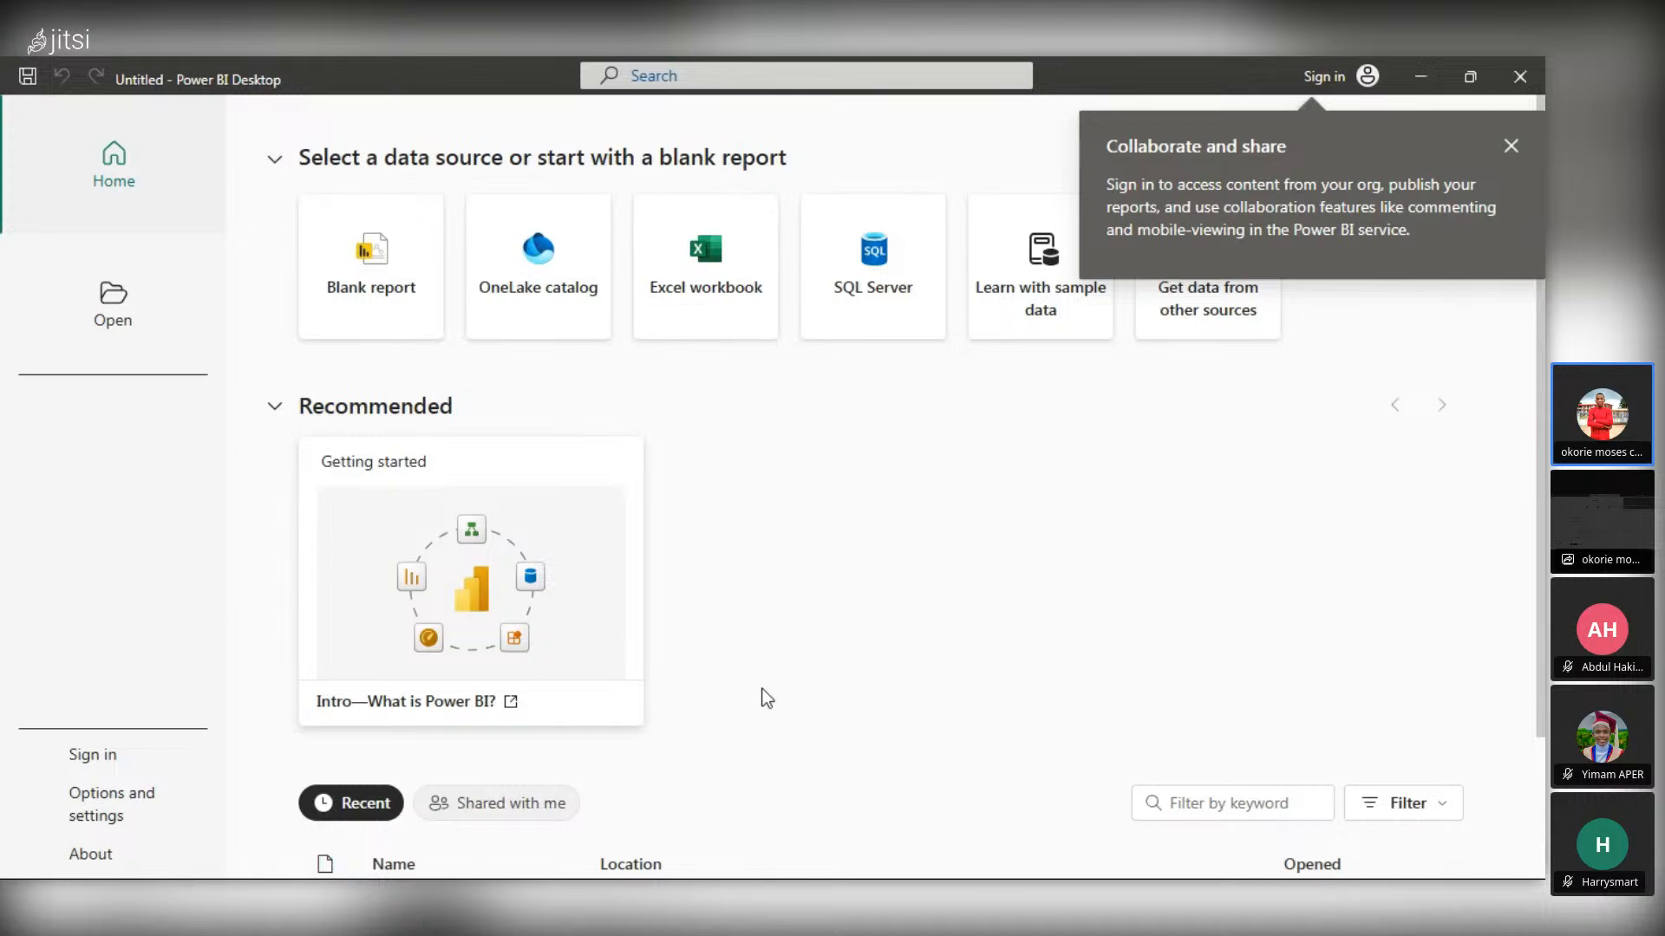
# - Switch to Power BI Desktop, create a blank report and start importing data from Excel
pyautogui.click(378, 272)
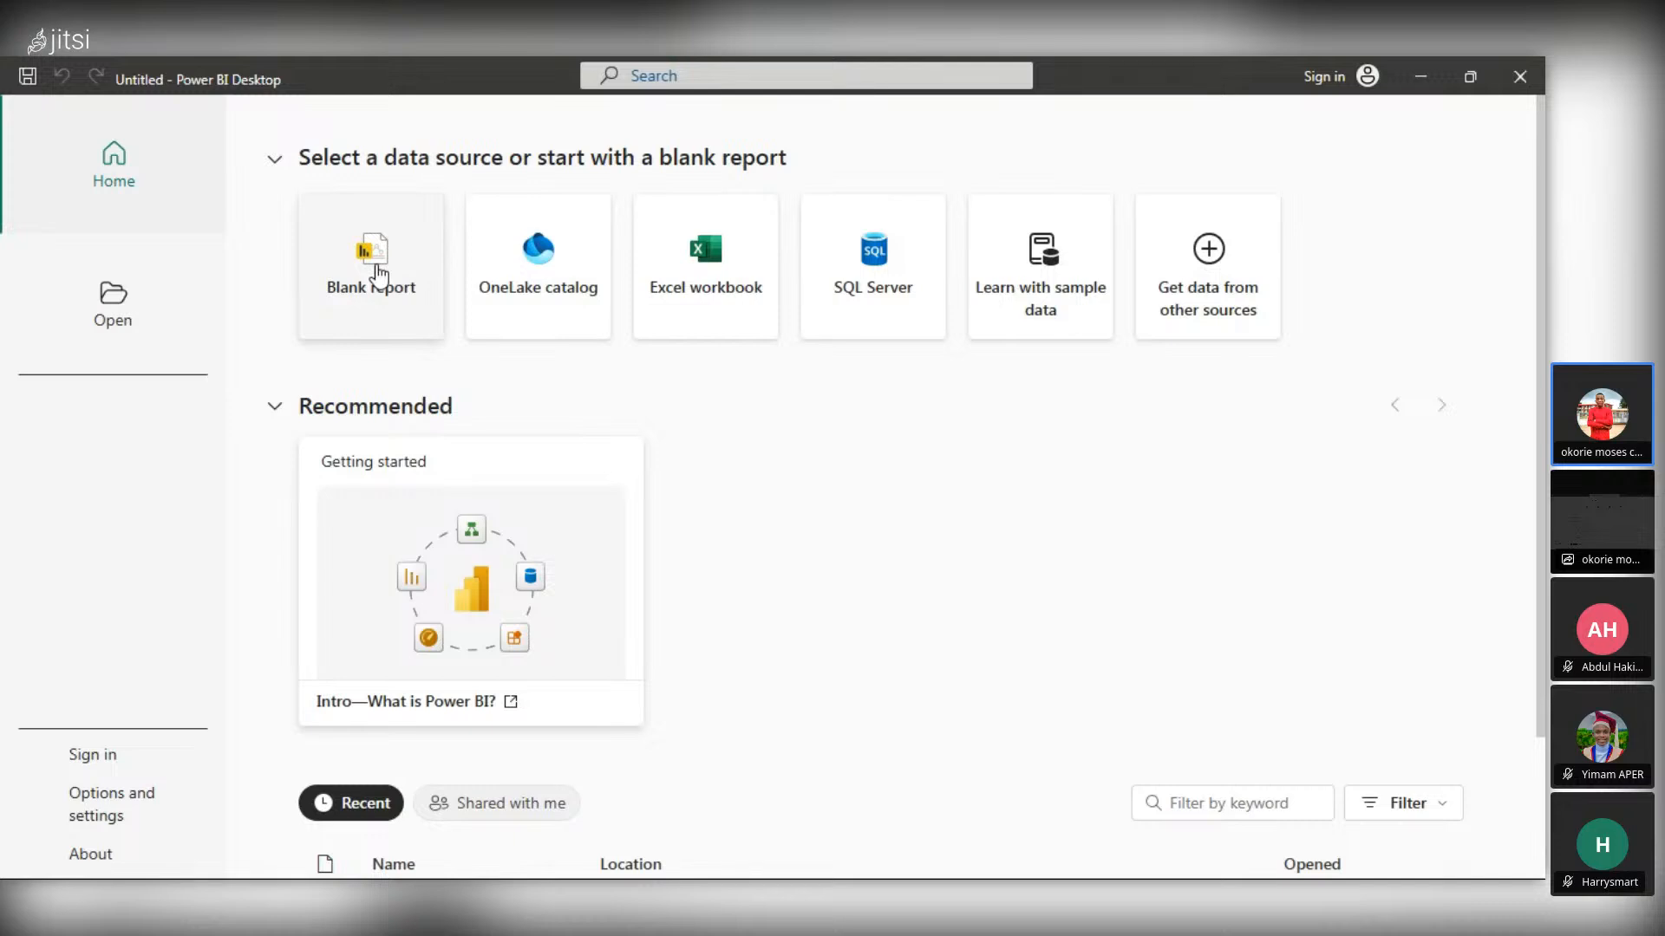
pyautogui.click(378, 274)
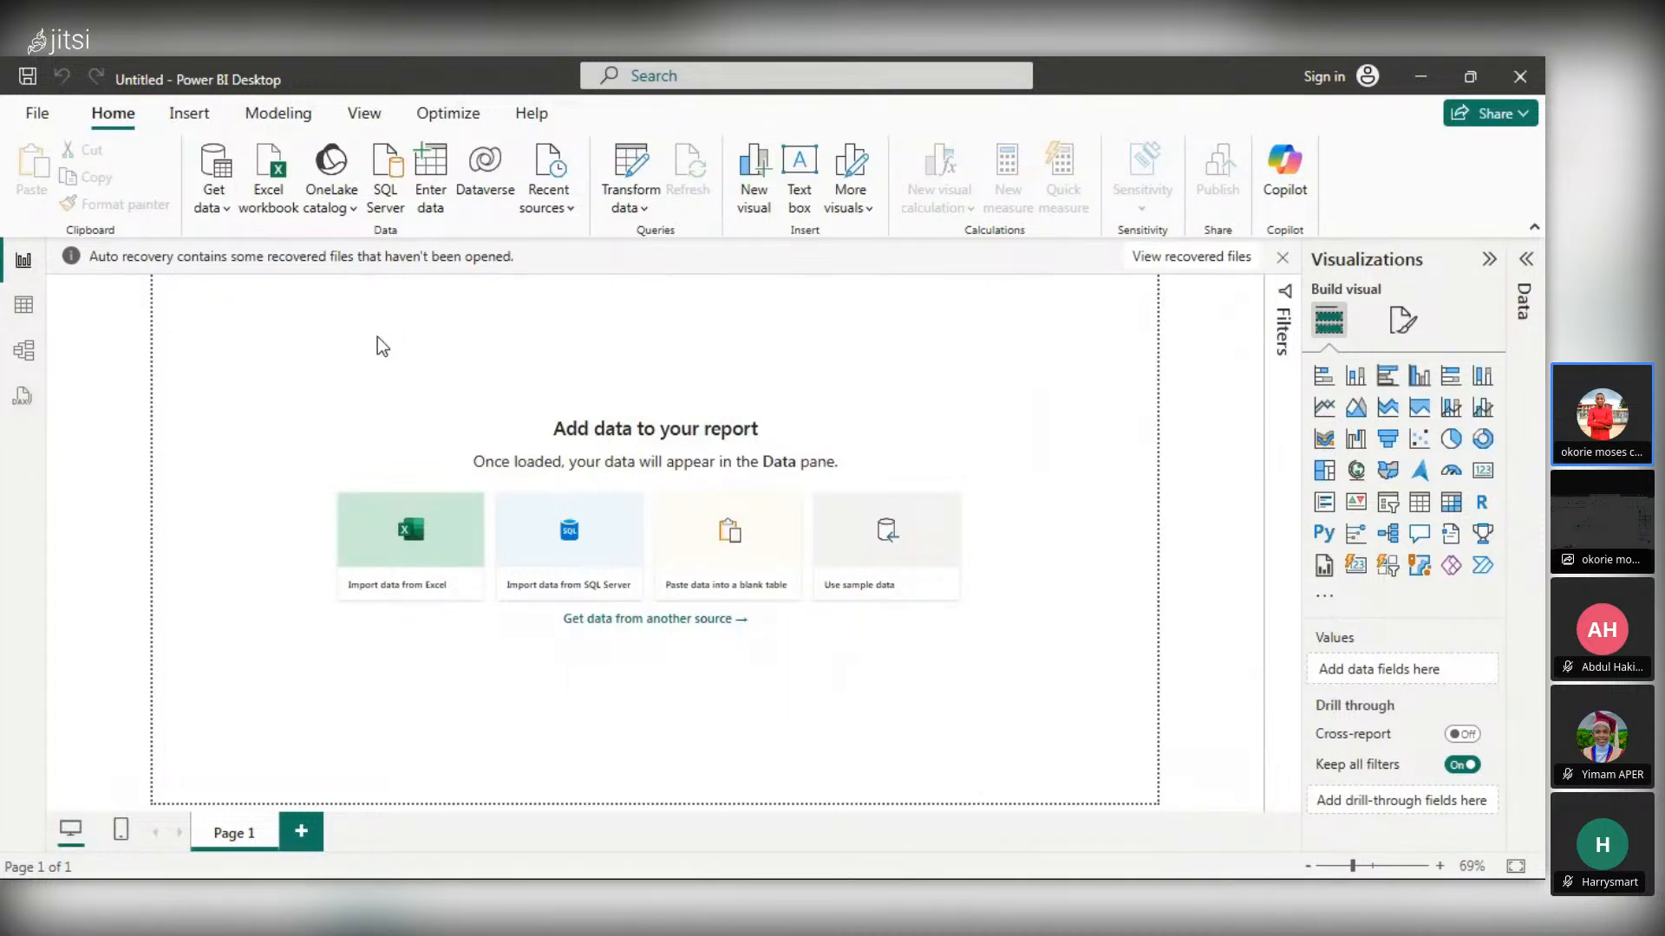
pyautogui.click(436, 520)
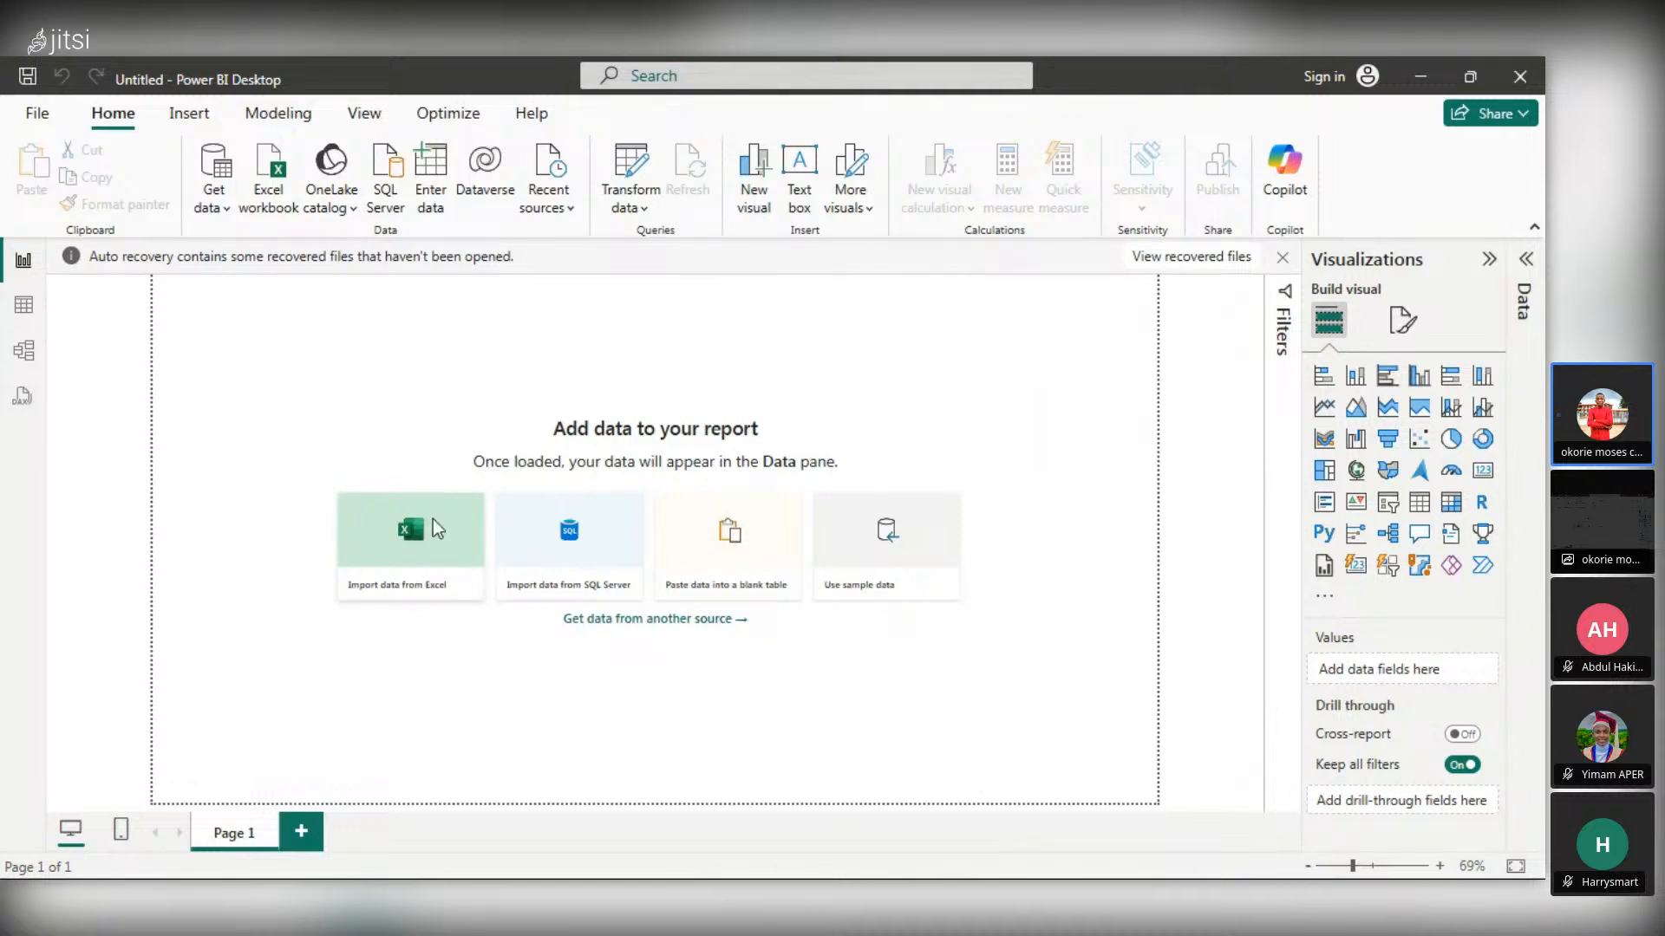
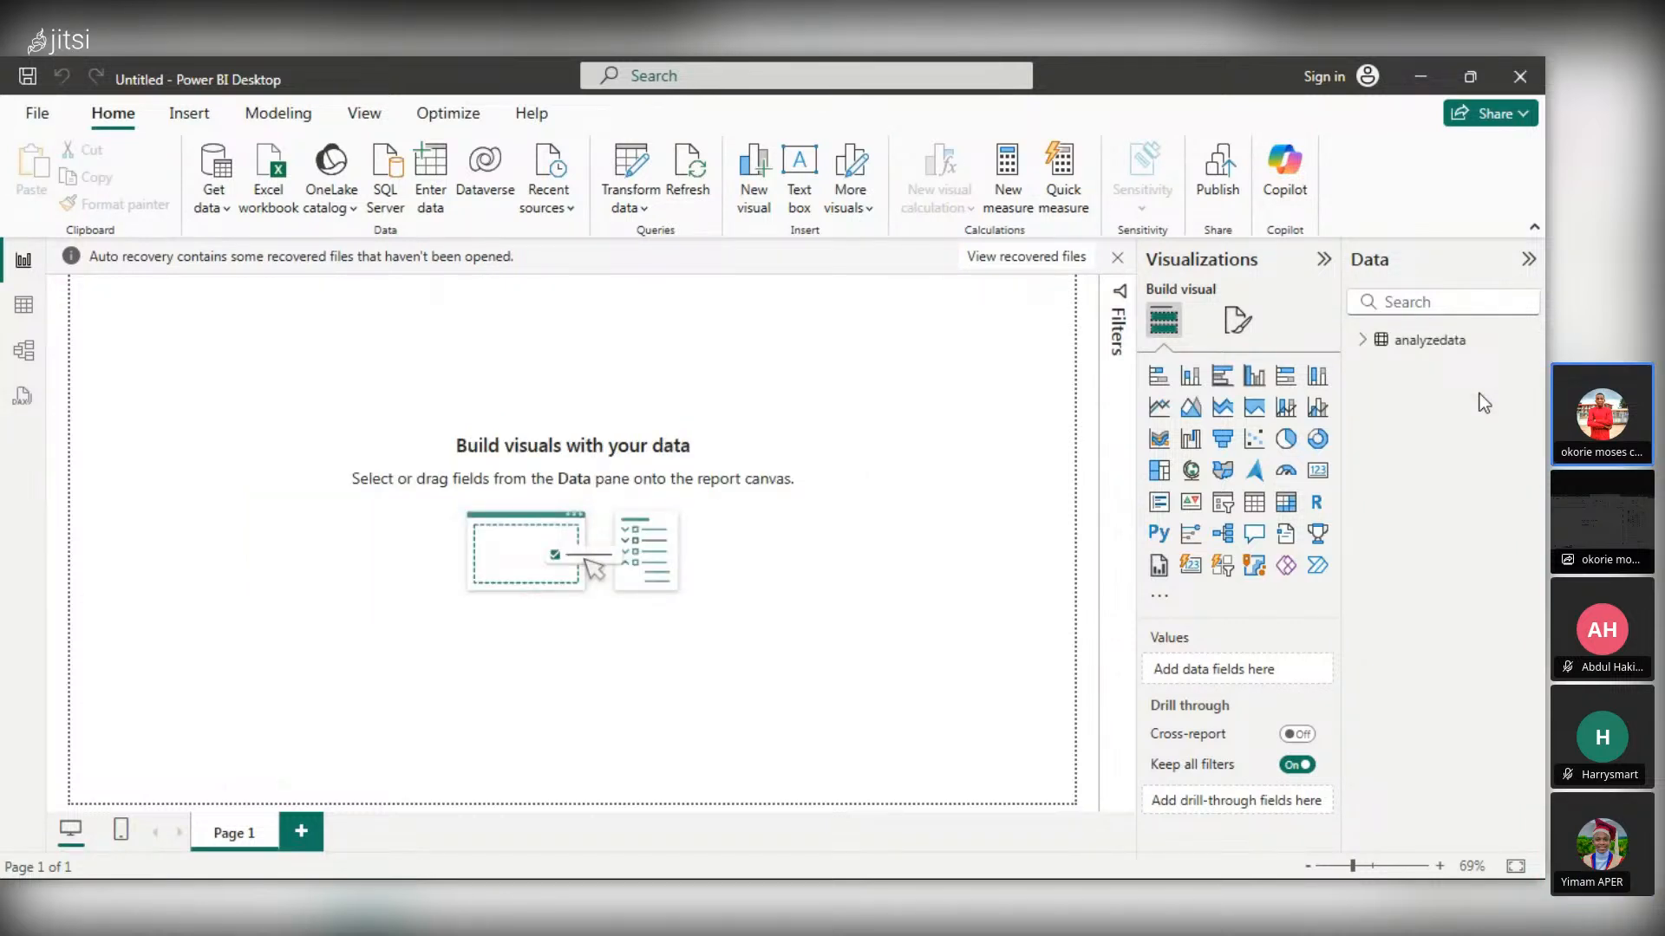
# - Expand the analyzedata table to examine its list of fields
pyautogui.click(1461, 341)
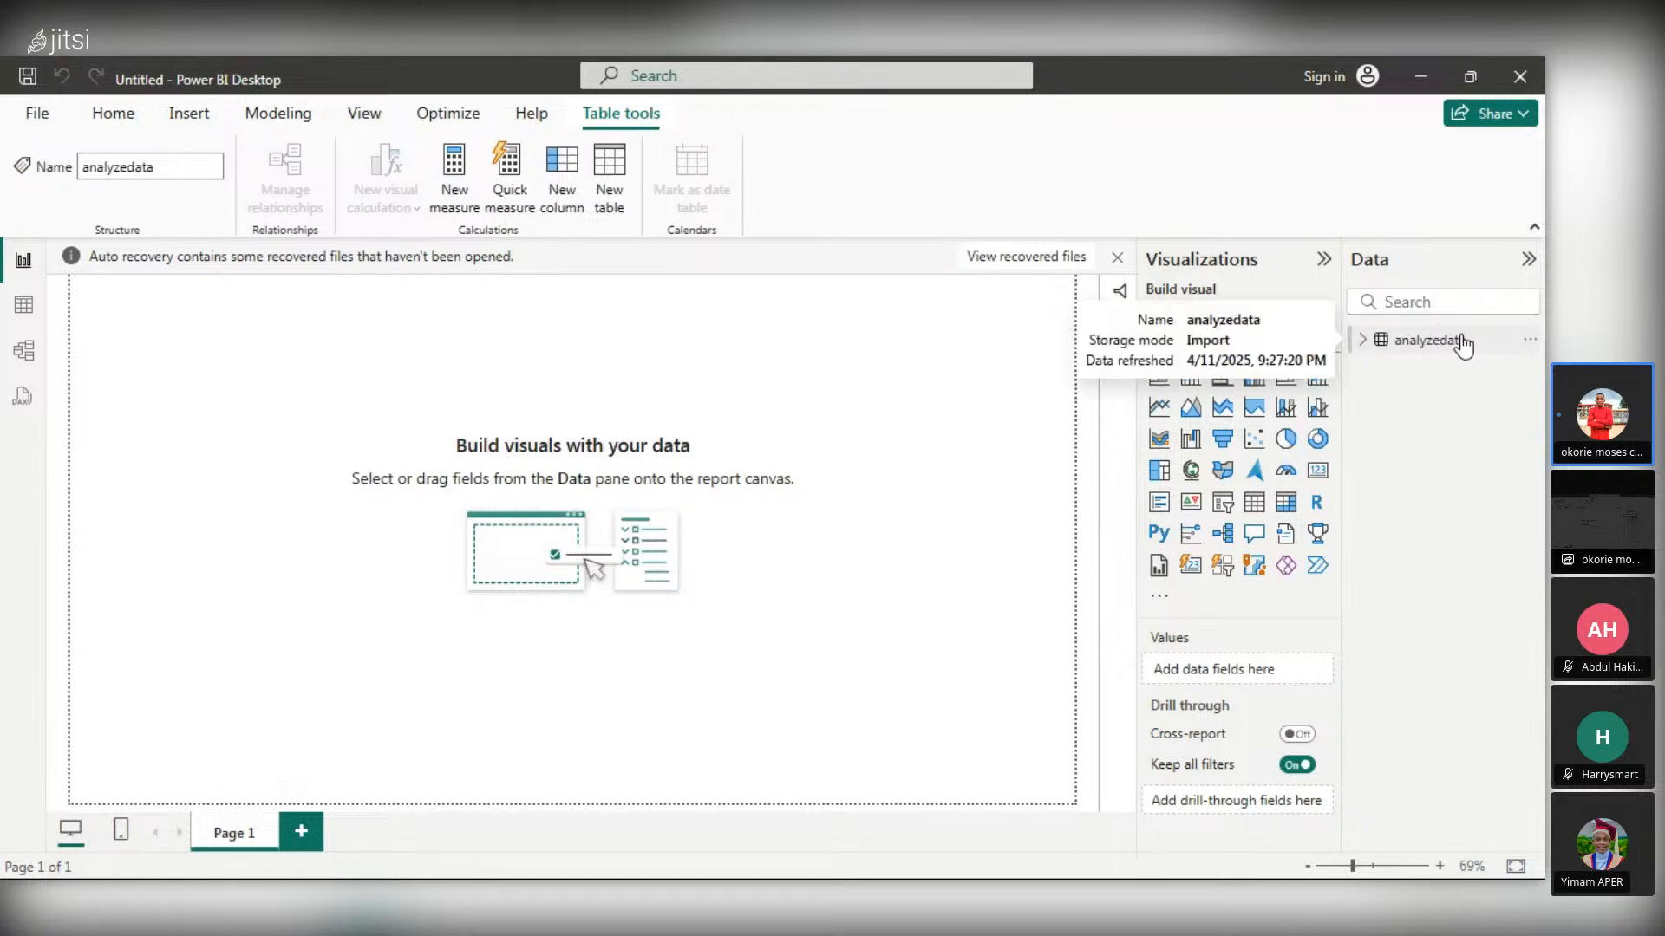
pyautogui.click(1365, 343)
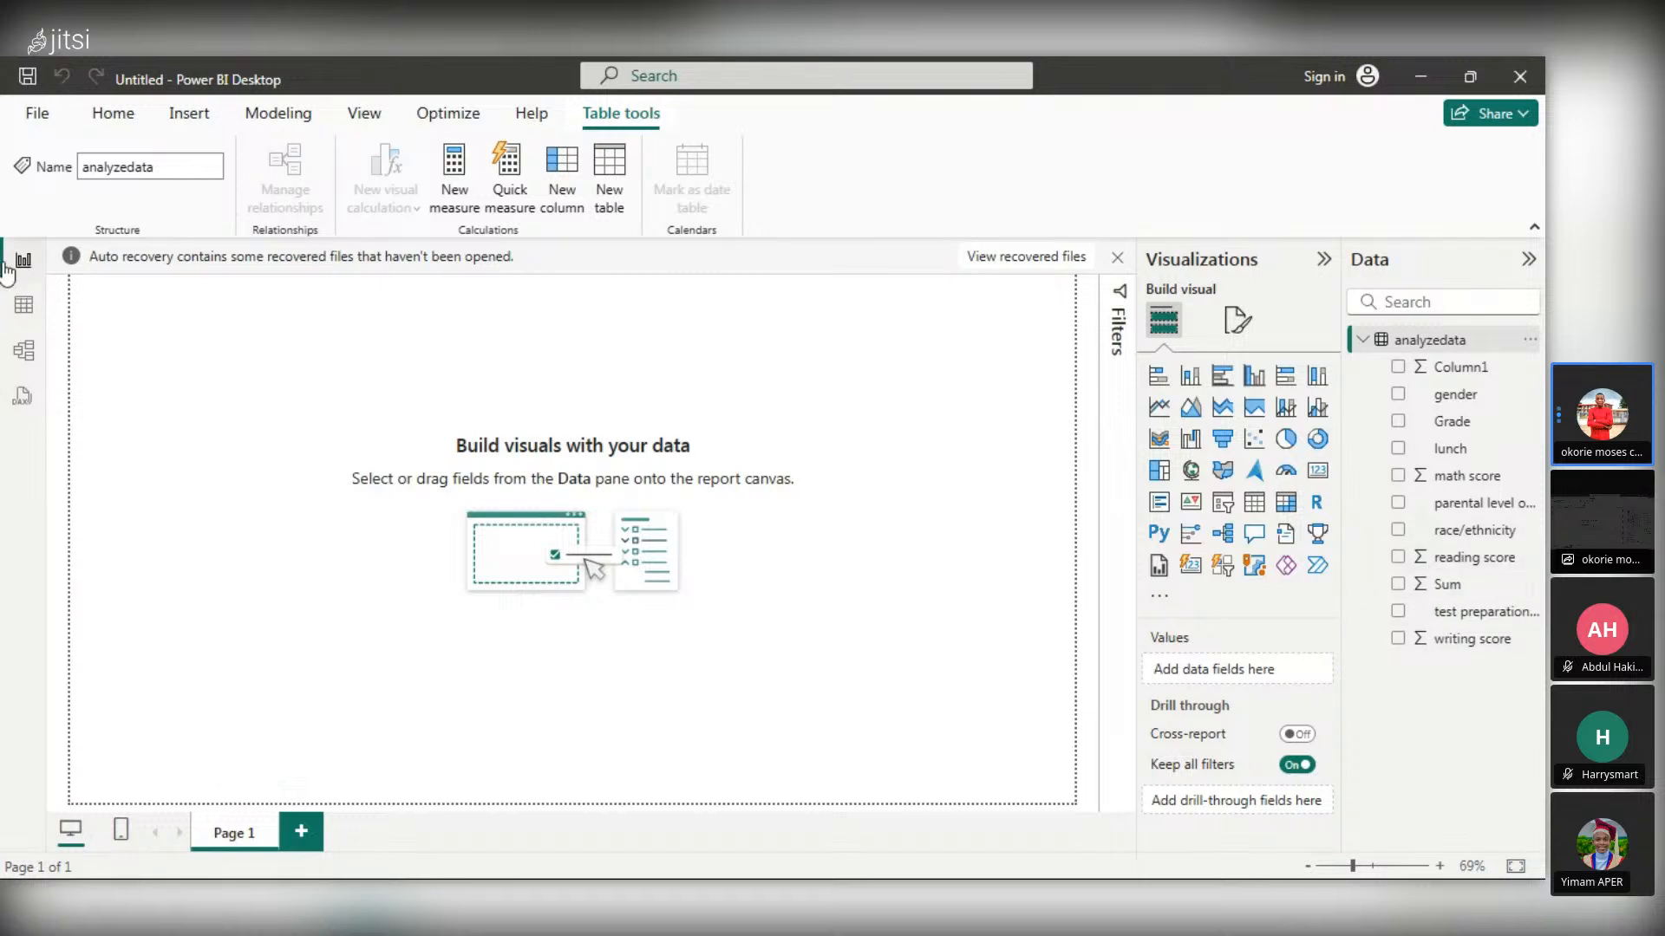
pyautogui.click(565, 349)
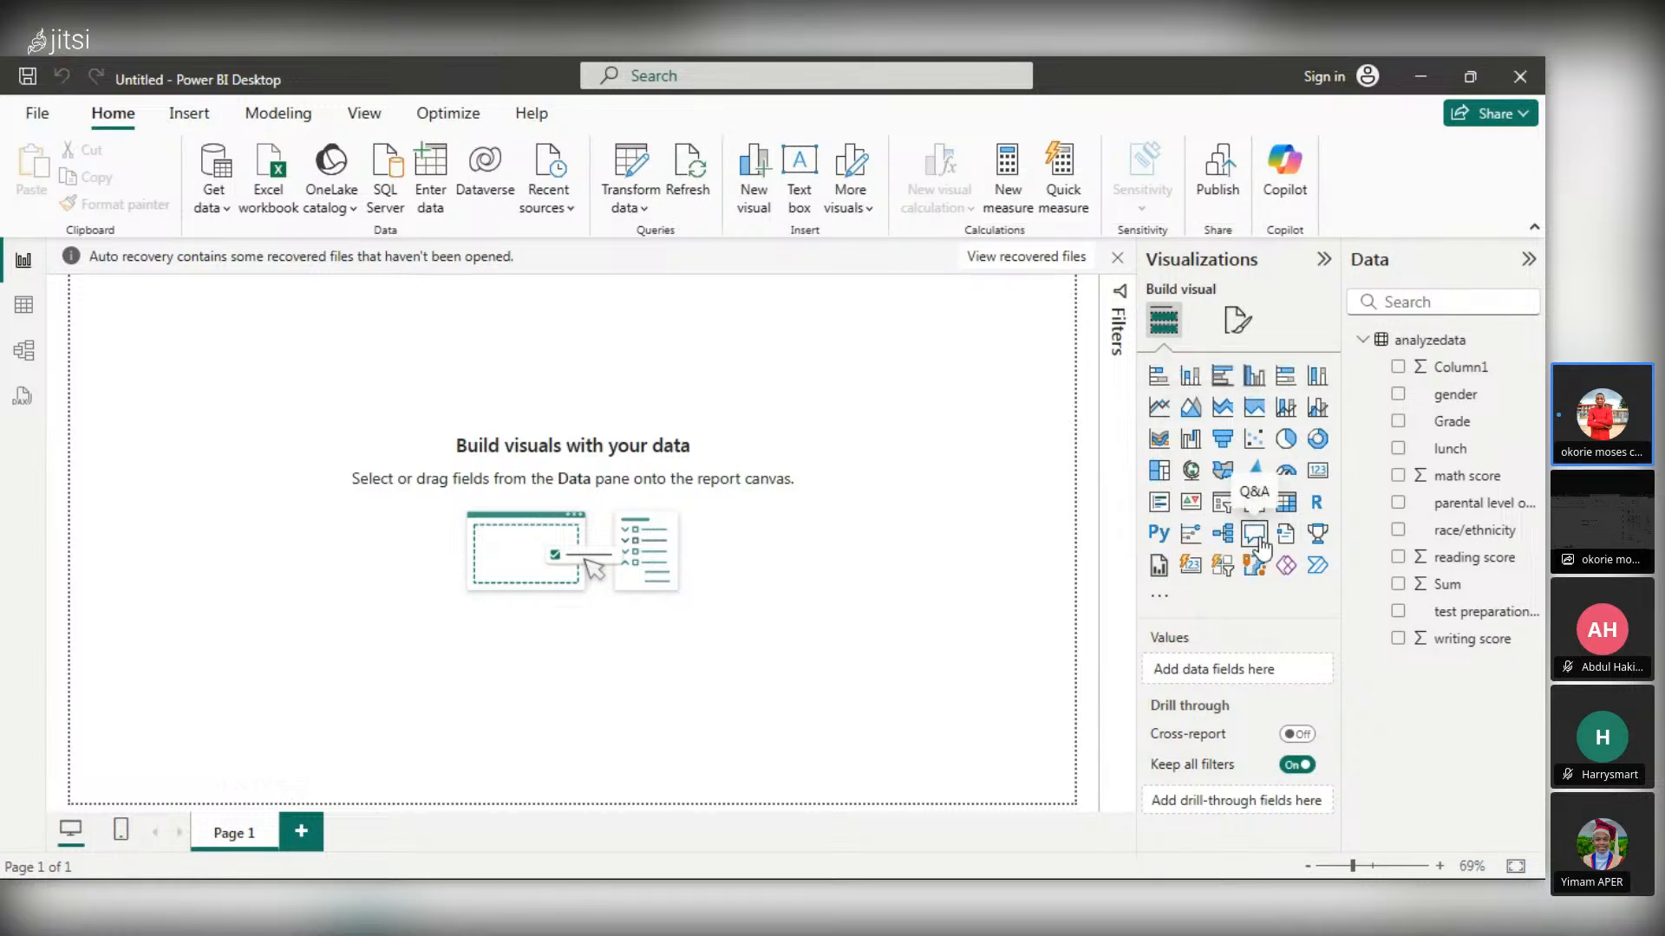
# - Insert an empty text box on Page 1 and dismiss the auto-recovery notice
pyautogui.click(1192, 566)
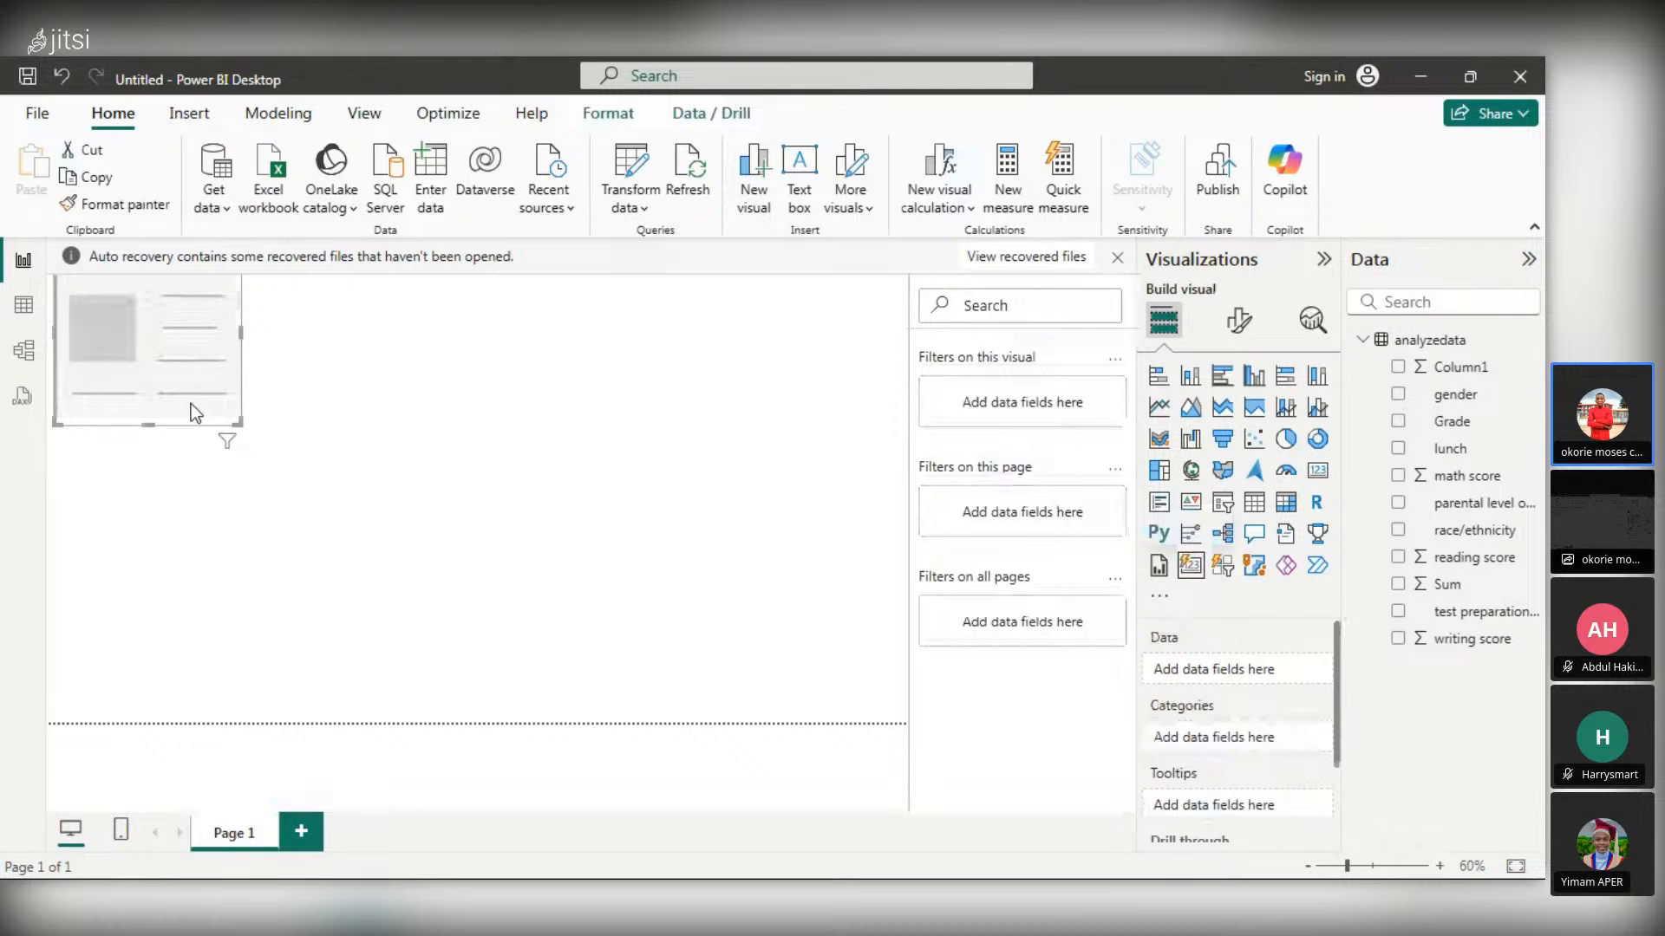
pyautogui.press('Delete')
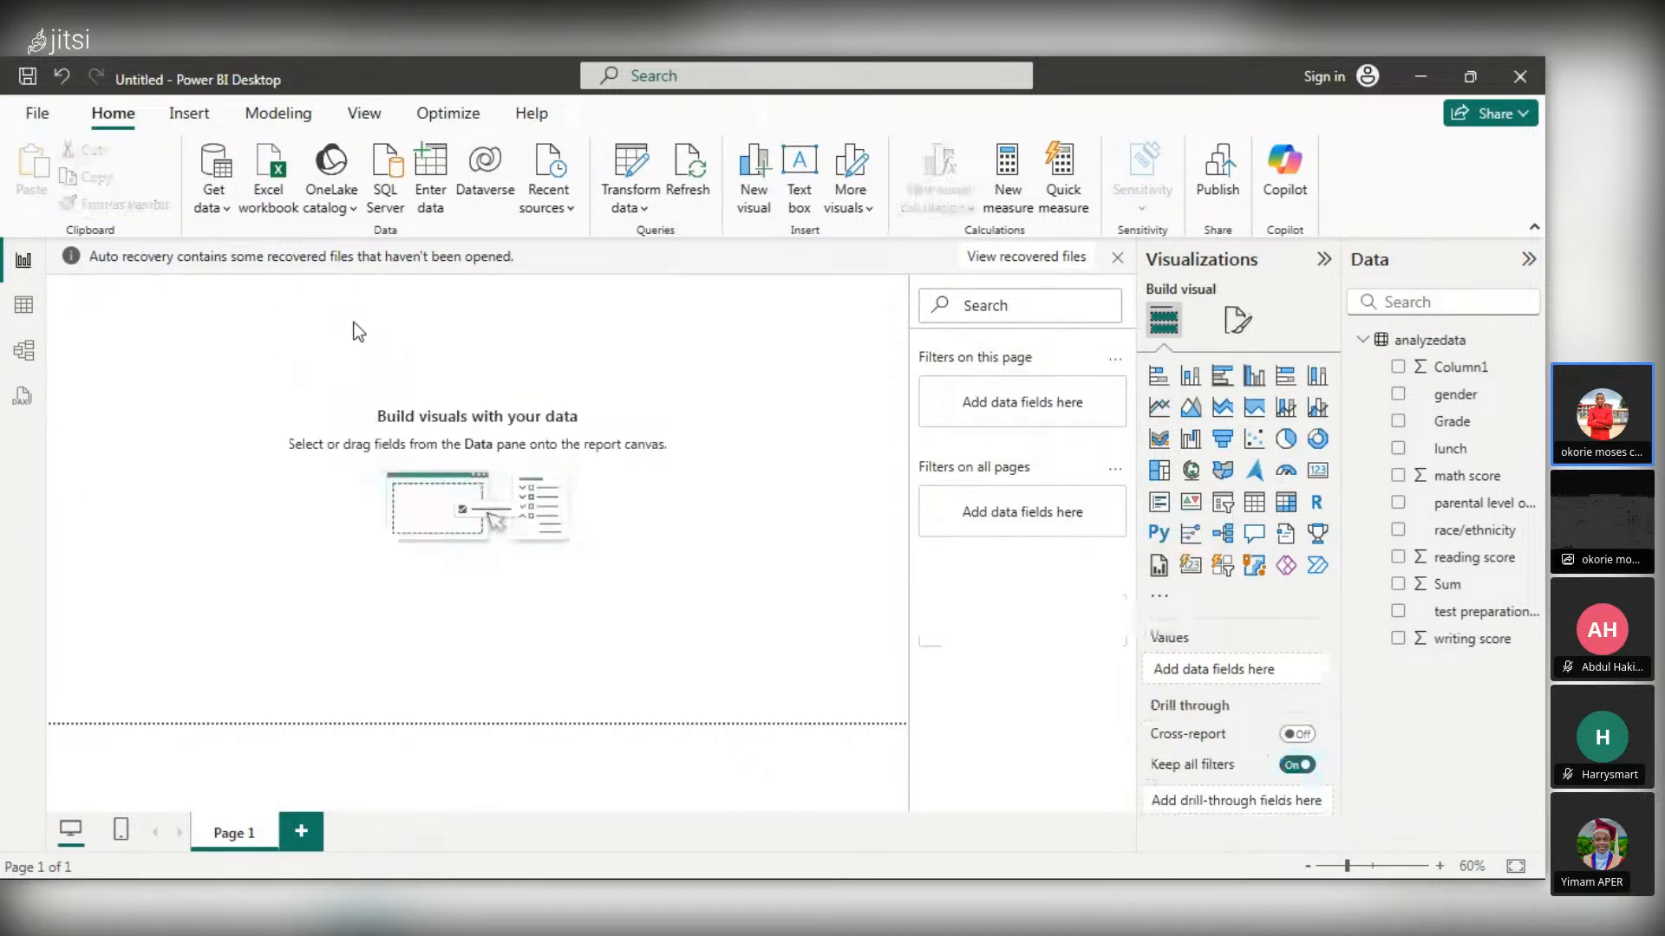
pyautogui.click(798, 173)
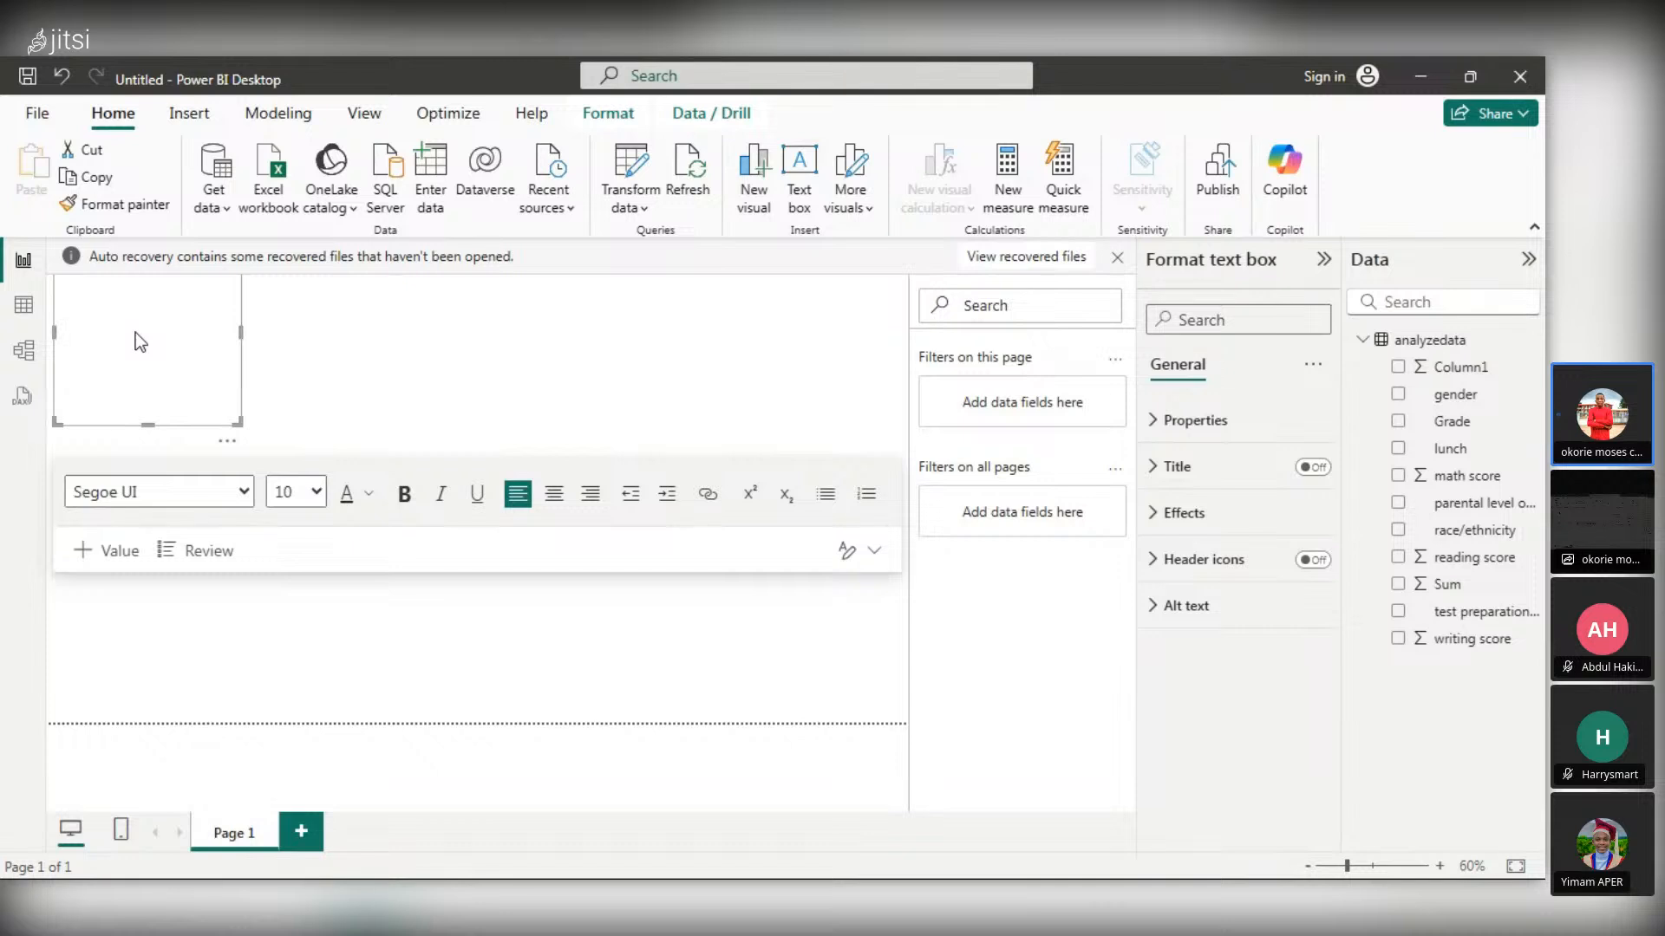
pyautogui.click(1117, 257)
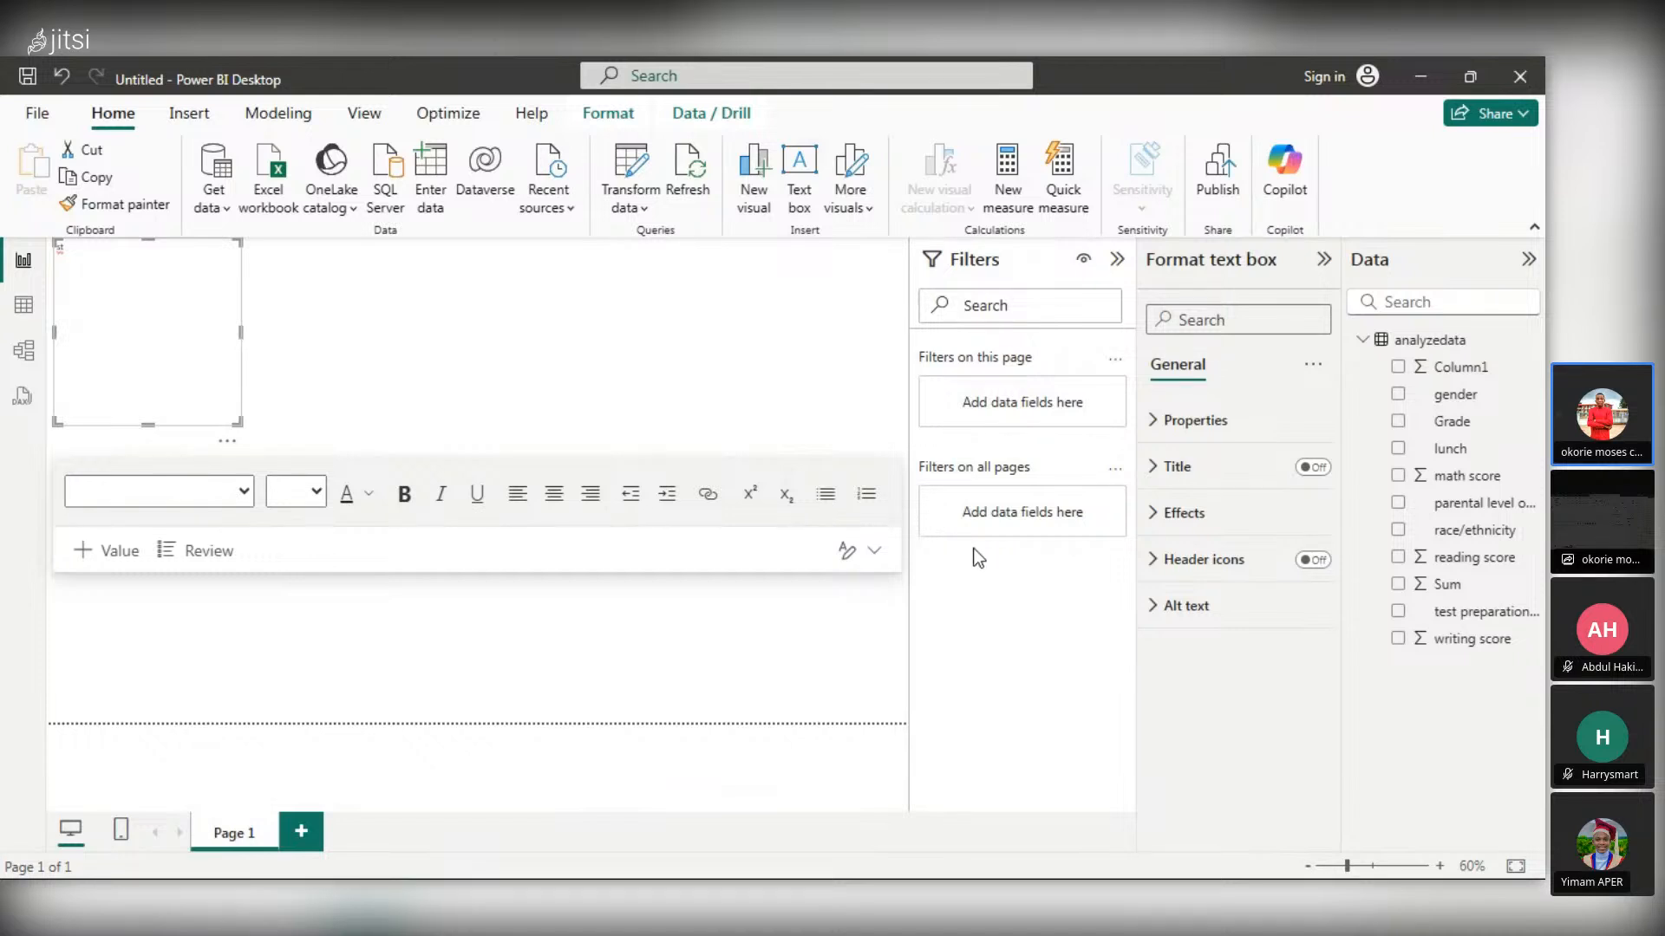
# - Enter the title "student performance" in the text box
pyautogui.click(245, 333)
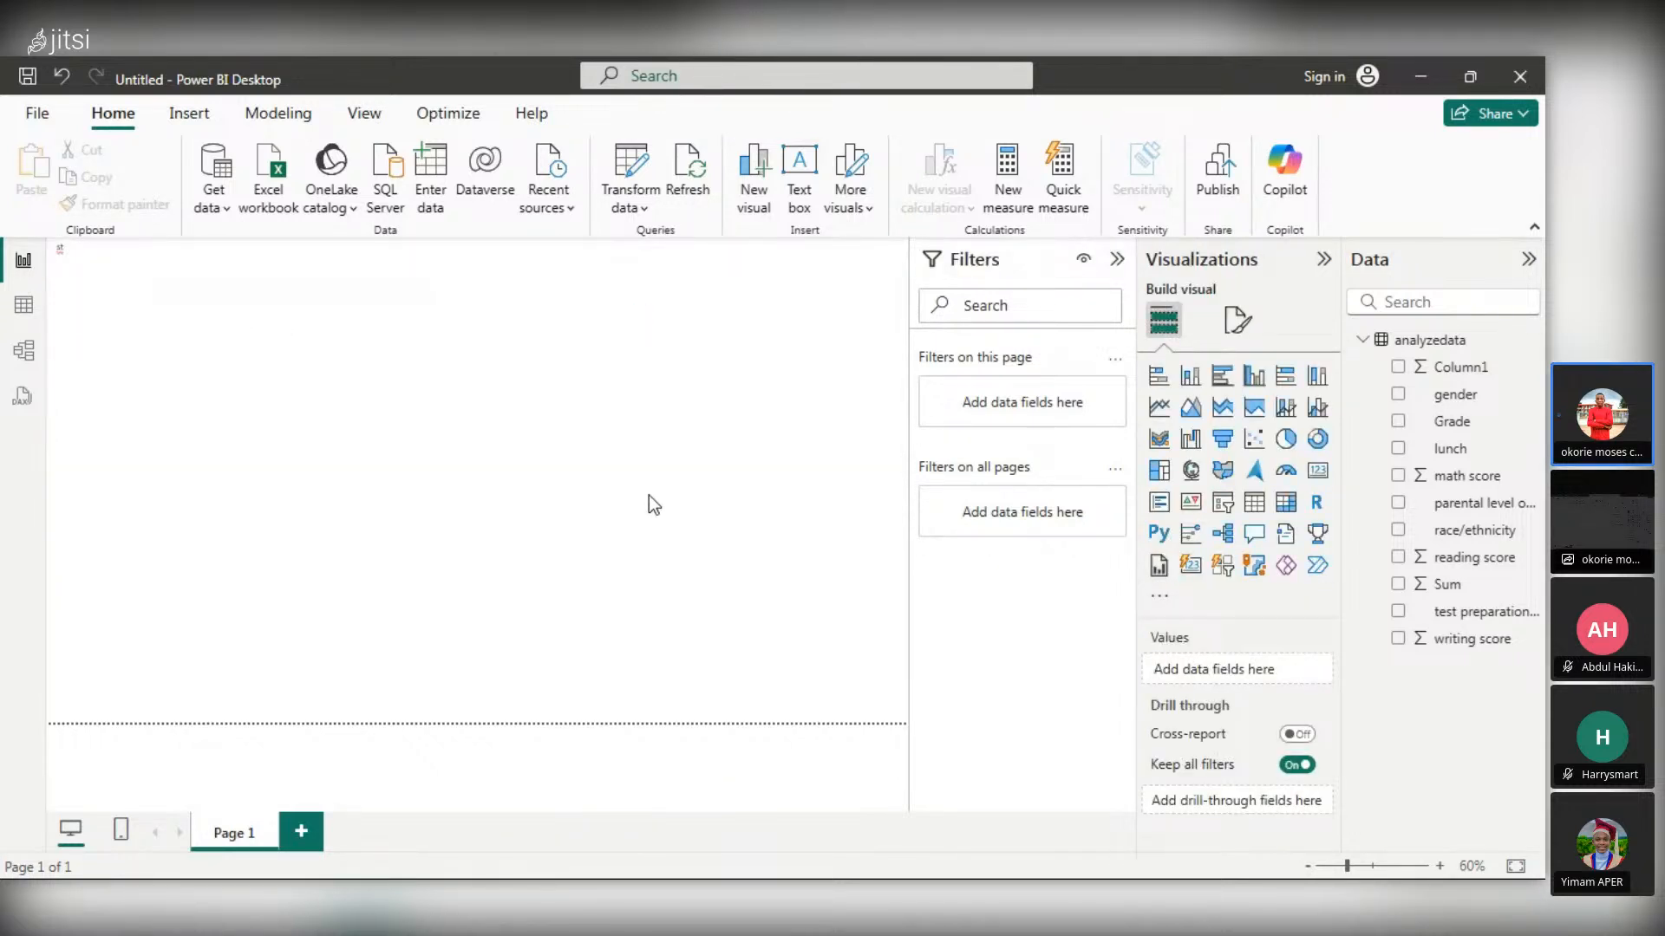
pyautogui.click(77, 248)
pyautogui.write('udent')
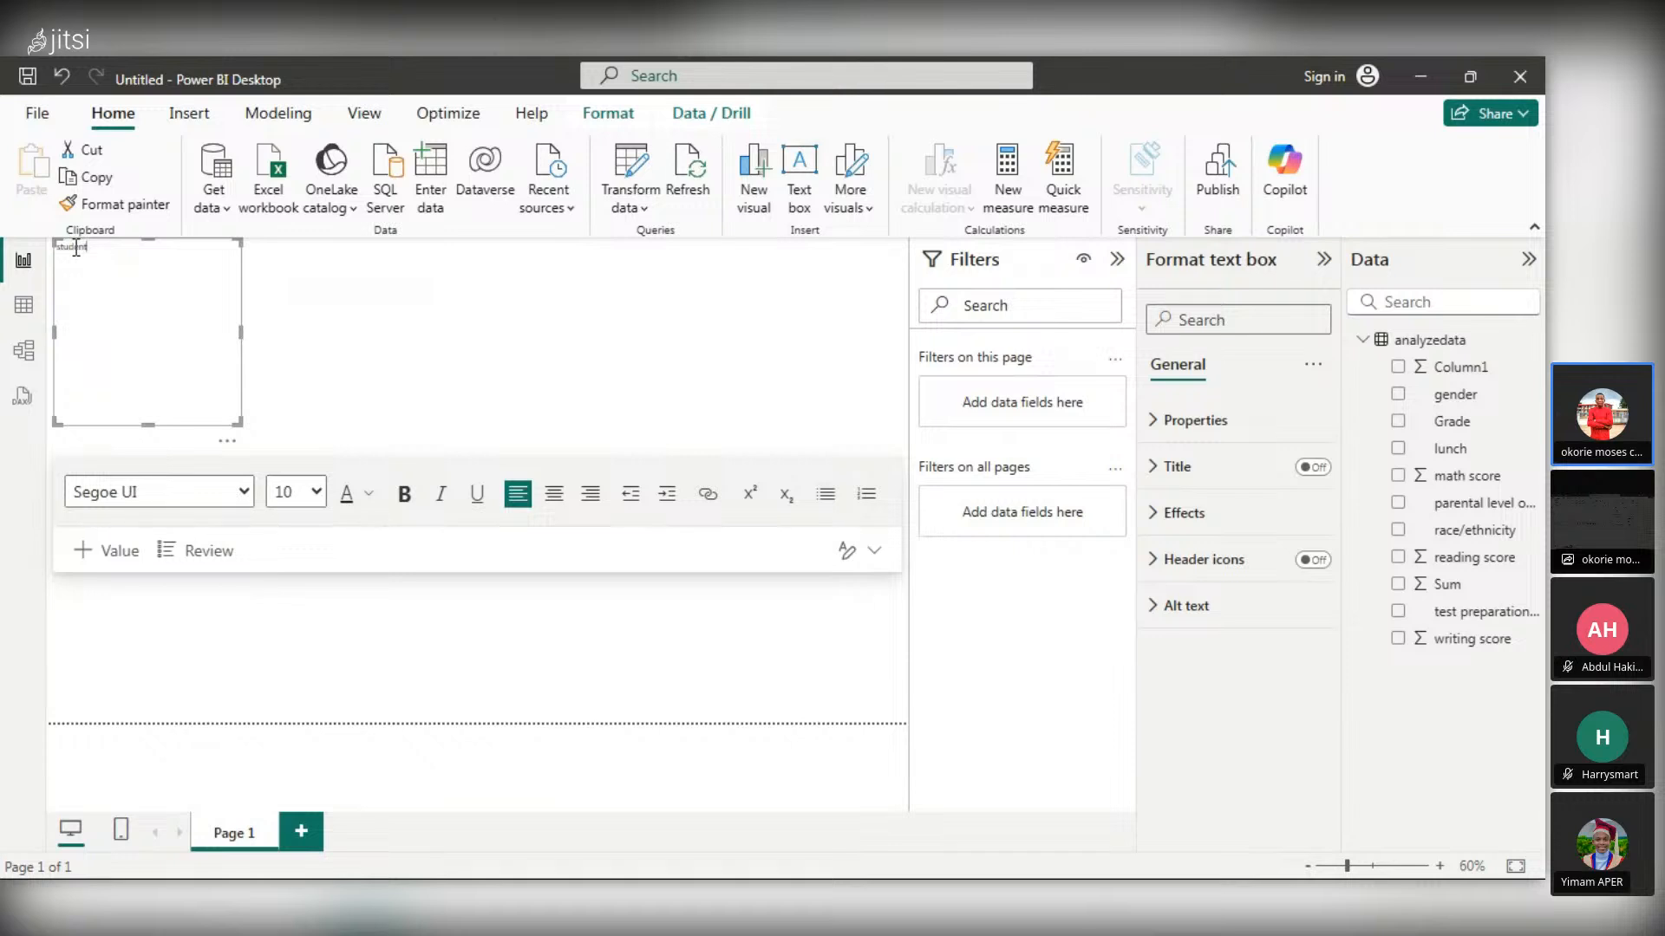
pyautogui.write(' performance')
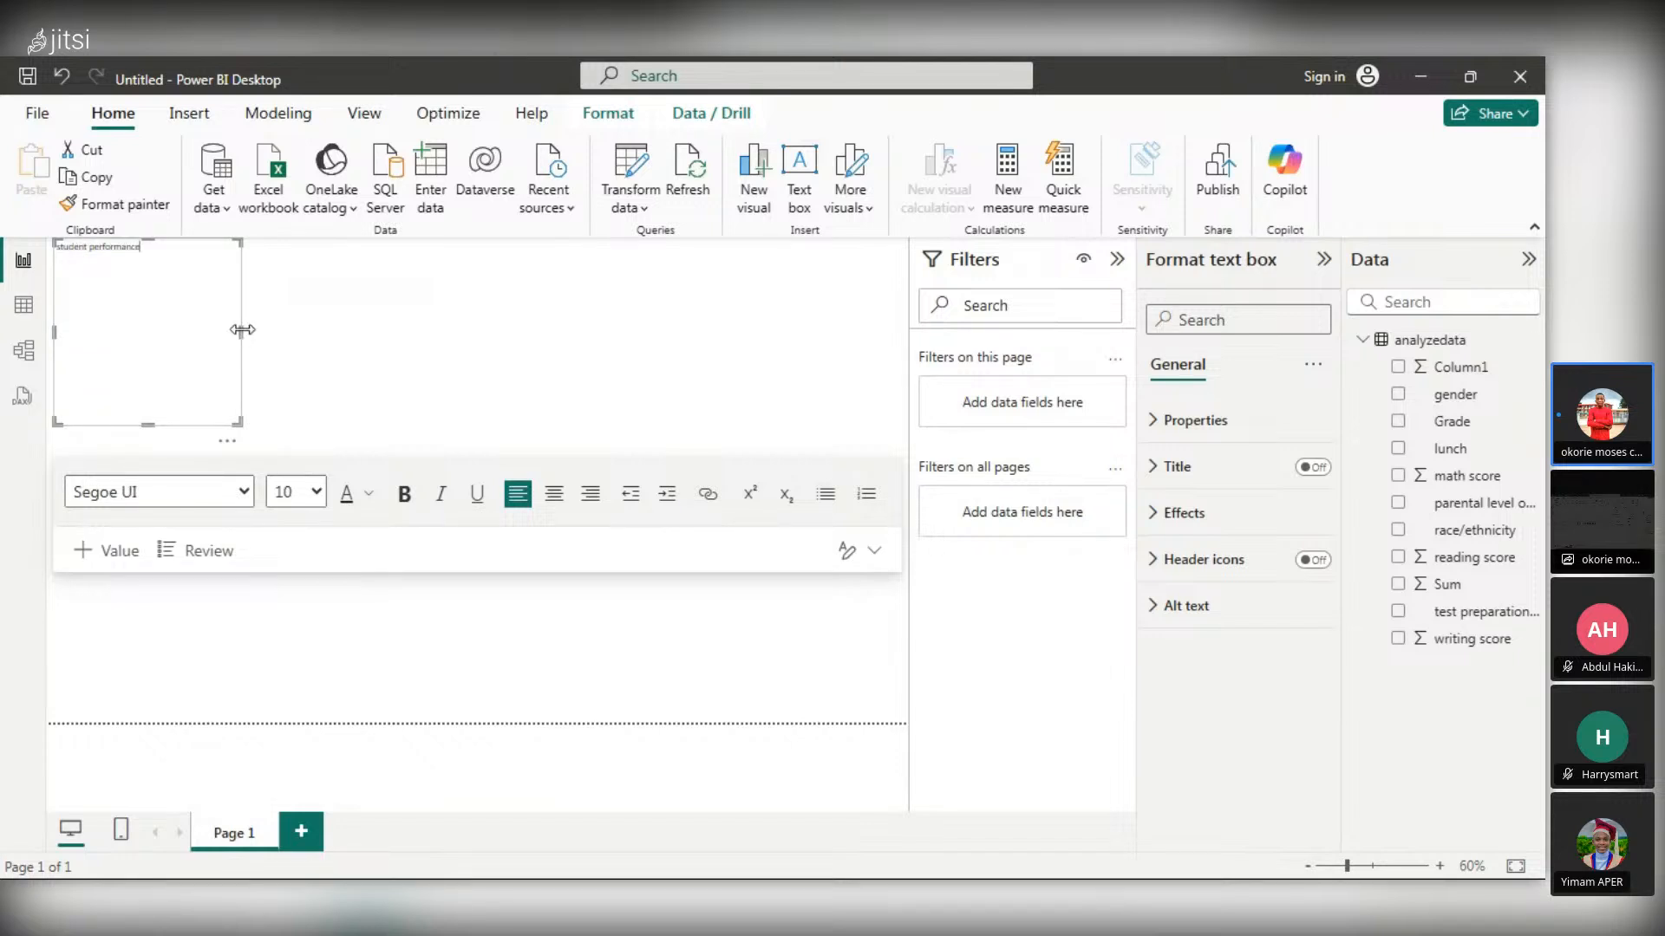
# - Widen the title text box across most of the page and select all of its text
pyautogui.moveTo(236, 332); pyautogui.dragTo(693, 343)
pyautogui.moveTo(182, 248); pyautogui.dragTo(41, 256)
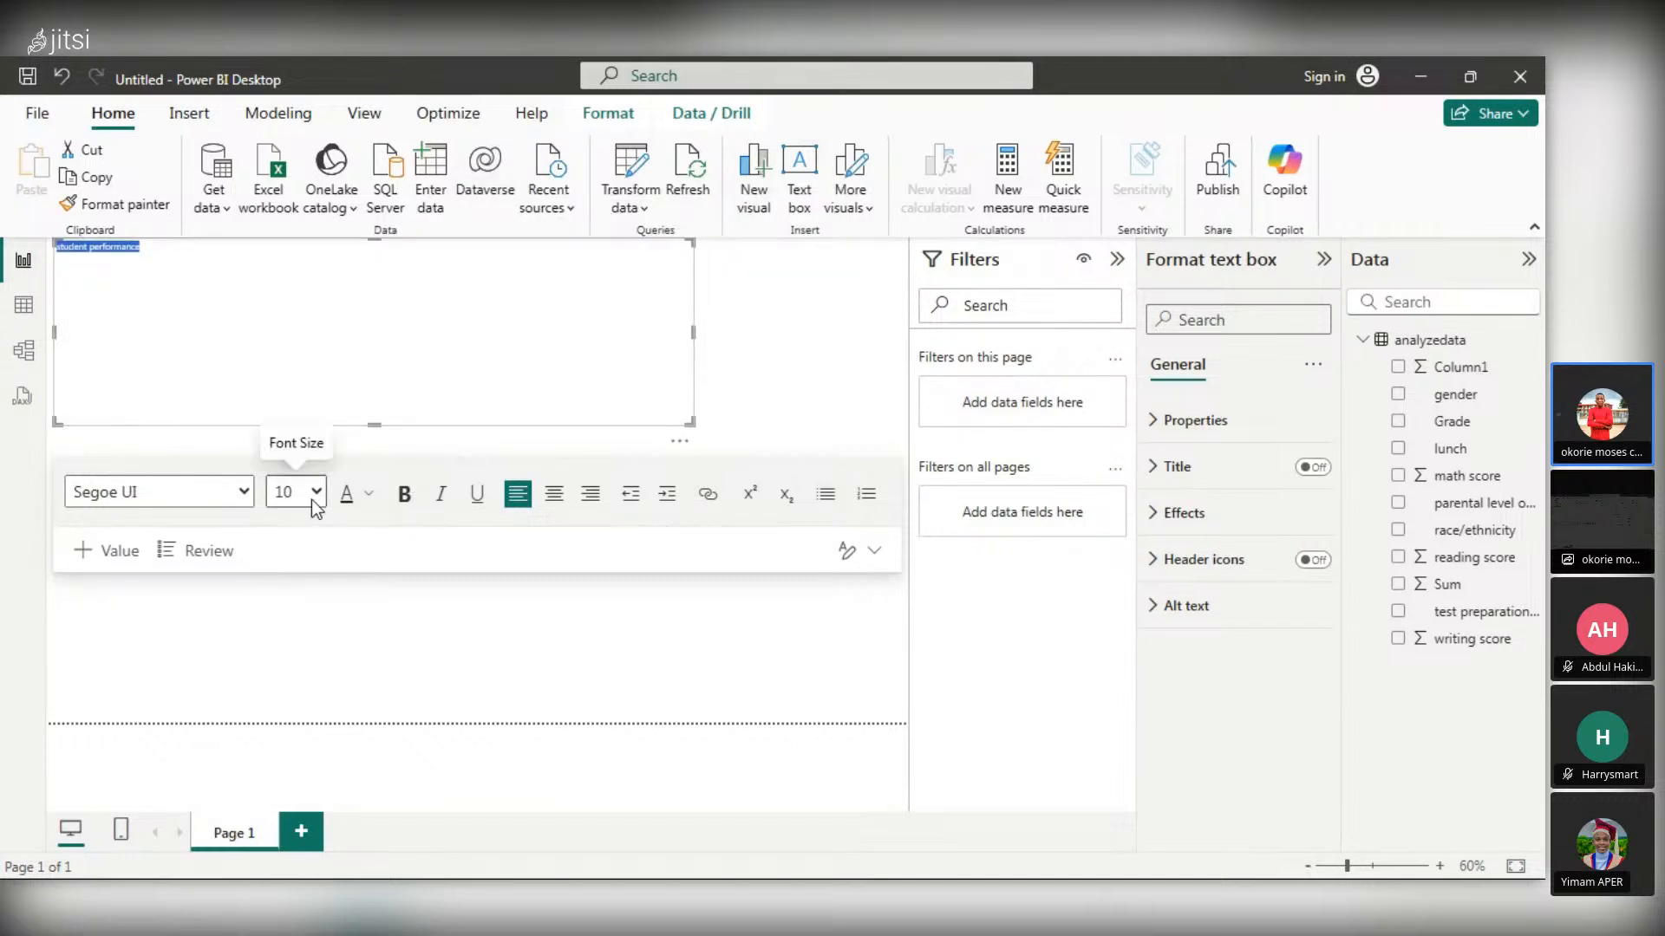
# - Set the font size of the student performance title text to 36
pyautogui.click(284, 293)
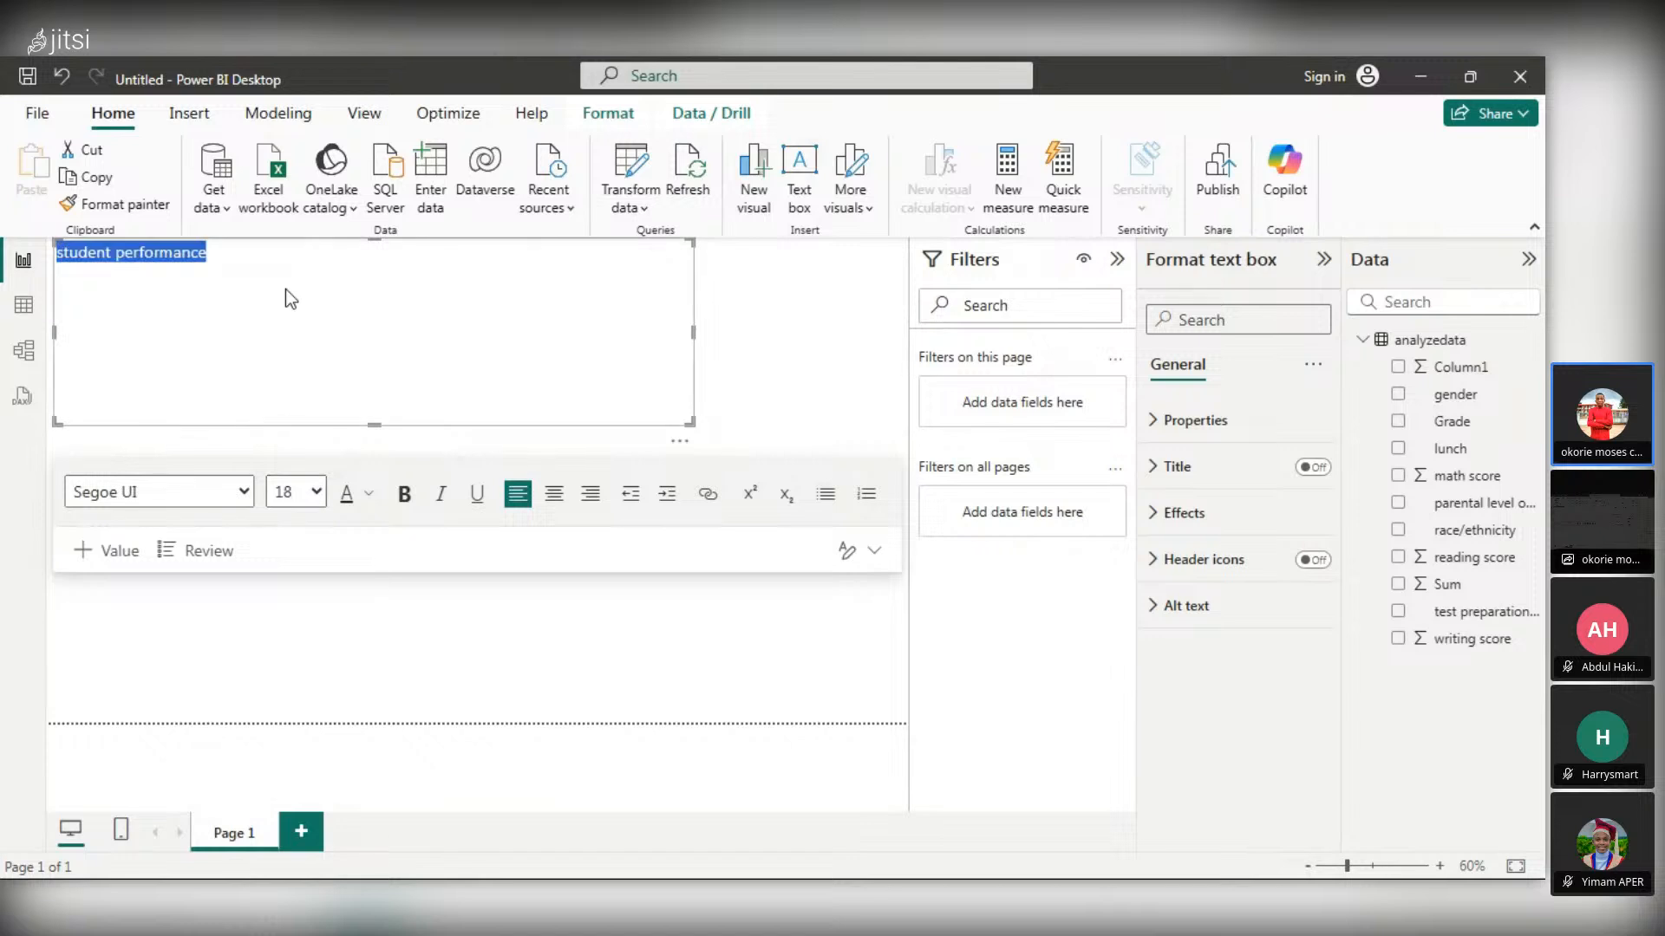
pyautogui.click(316, 491)
pyautogui.click(293, 472)
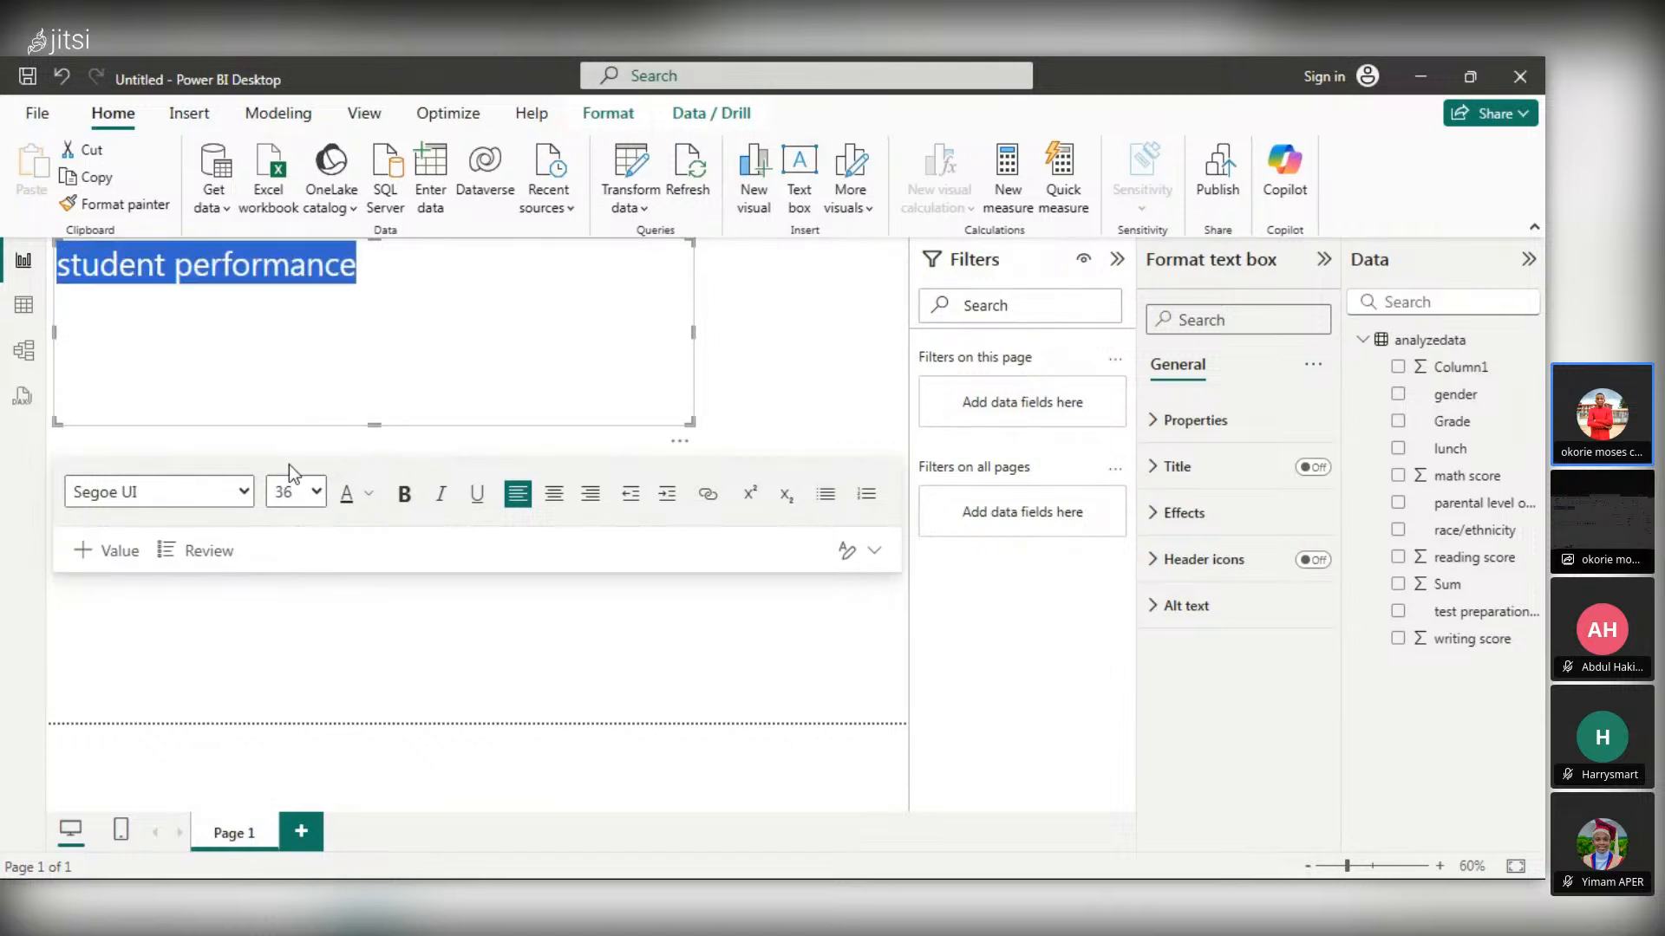
# - Capitalize both words of the title so it reads "Student Performance"
pyautogui.click(194, 268)
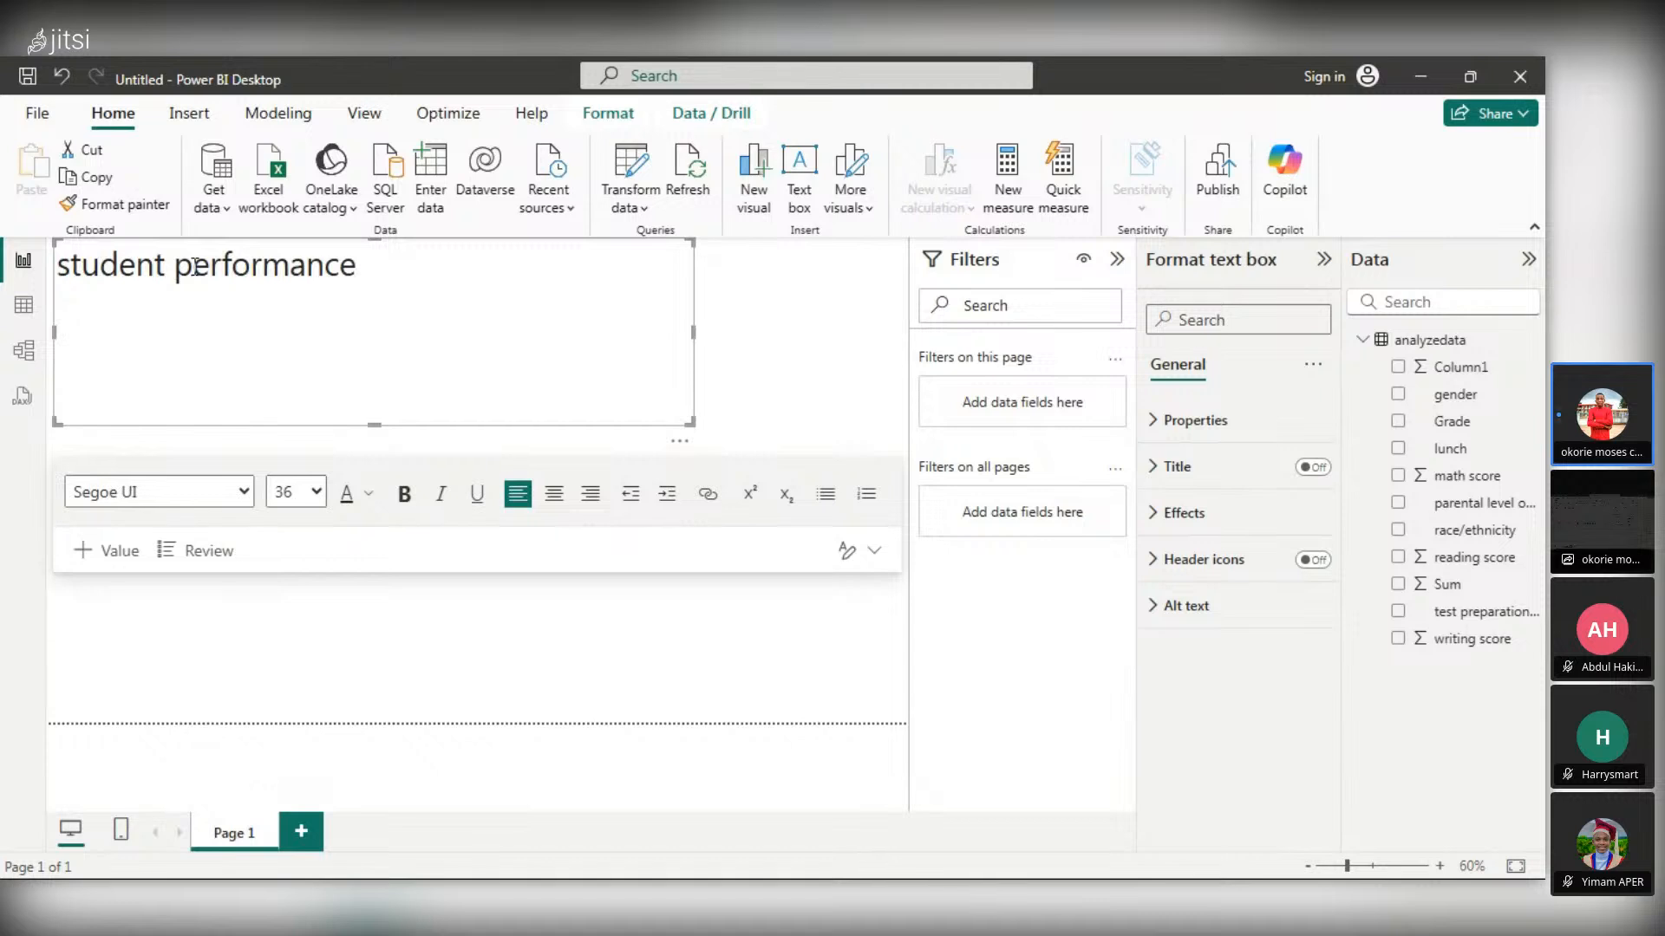
pyautogui.press('BackSpace')
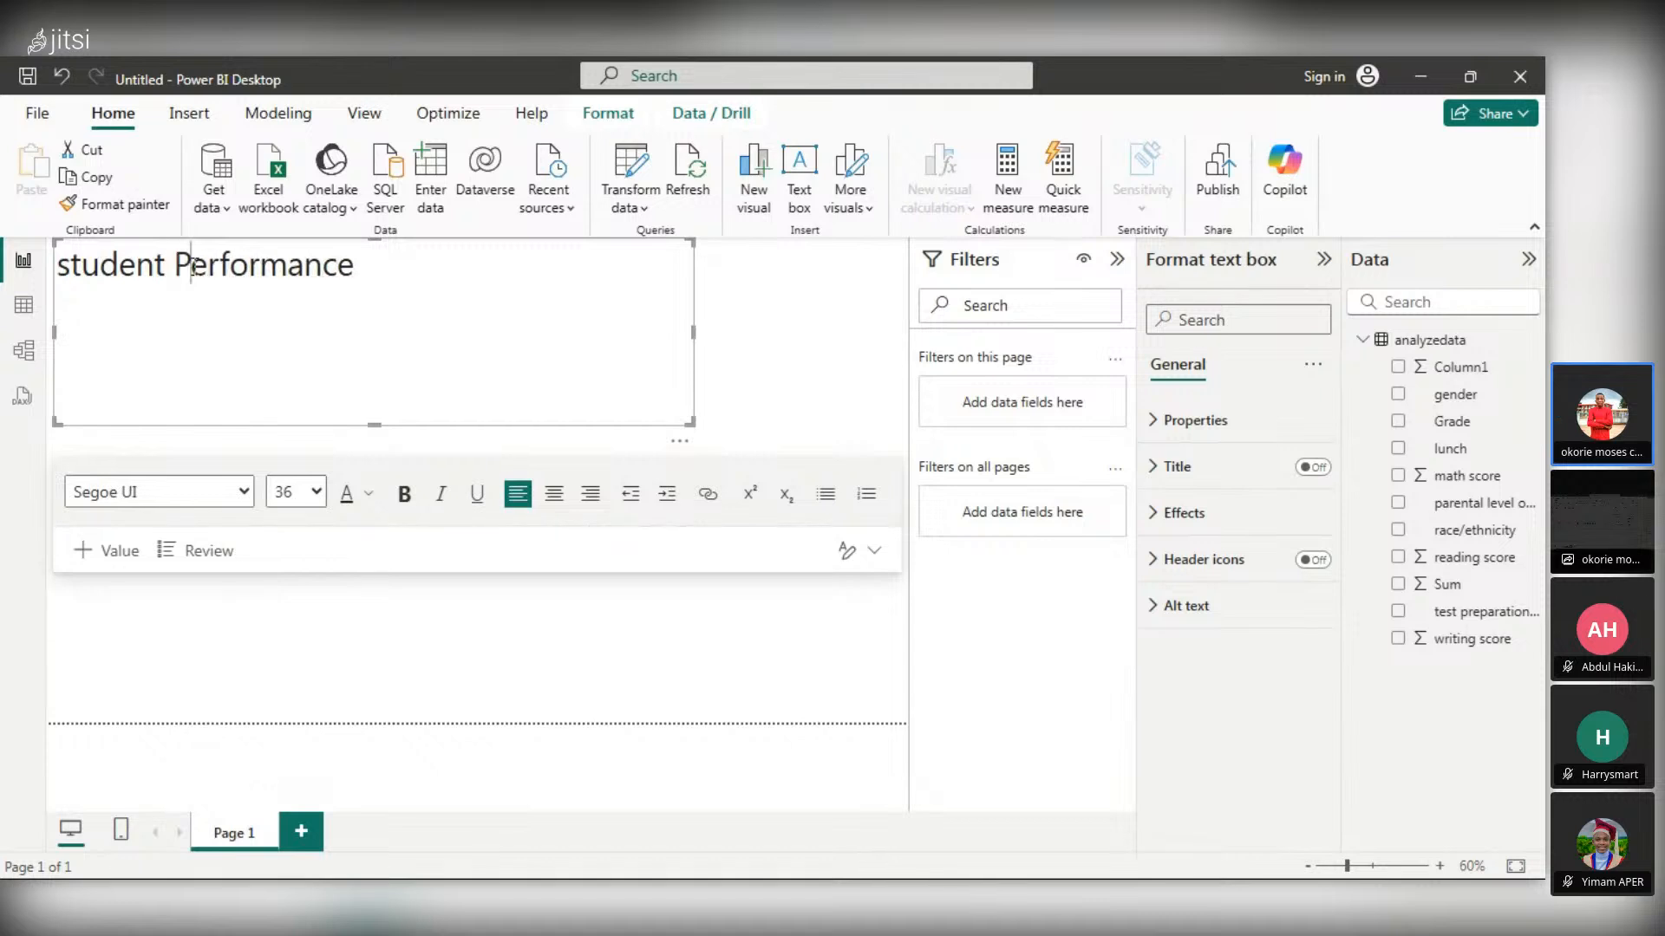
pyautogui.click(73, 272)
pyautogui.press('BackSpace')
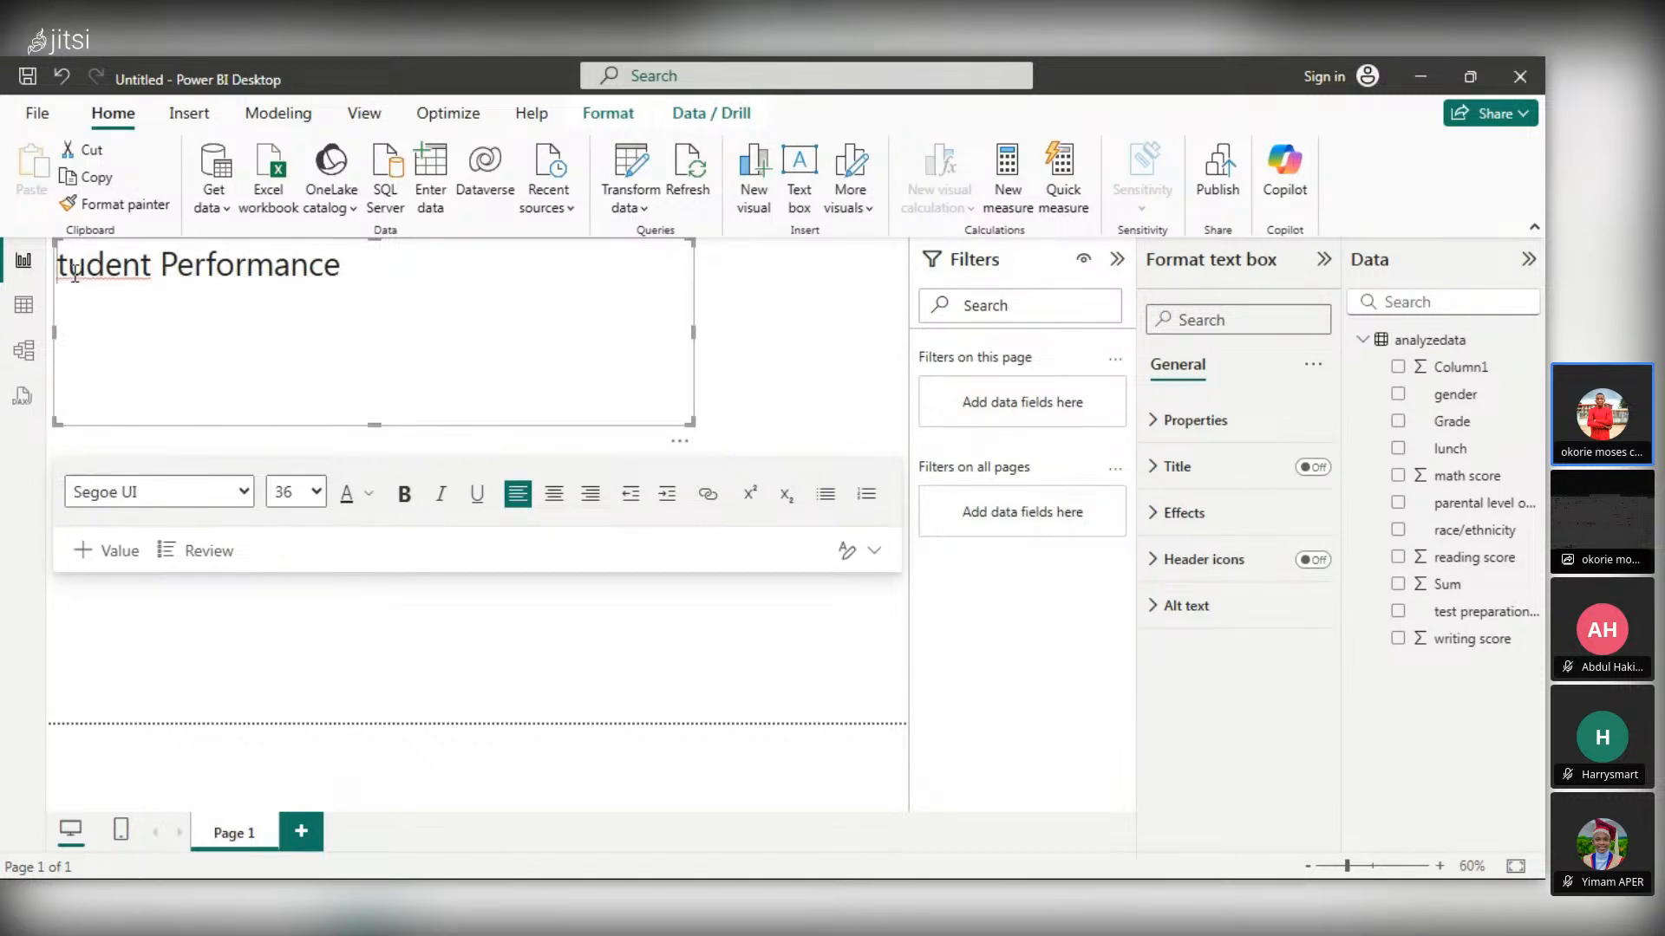
pyautogui.write('S')
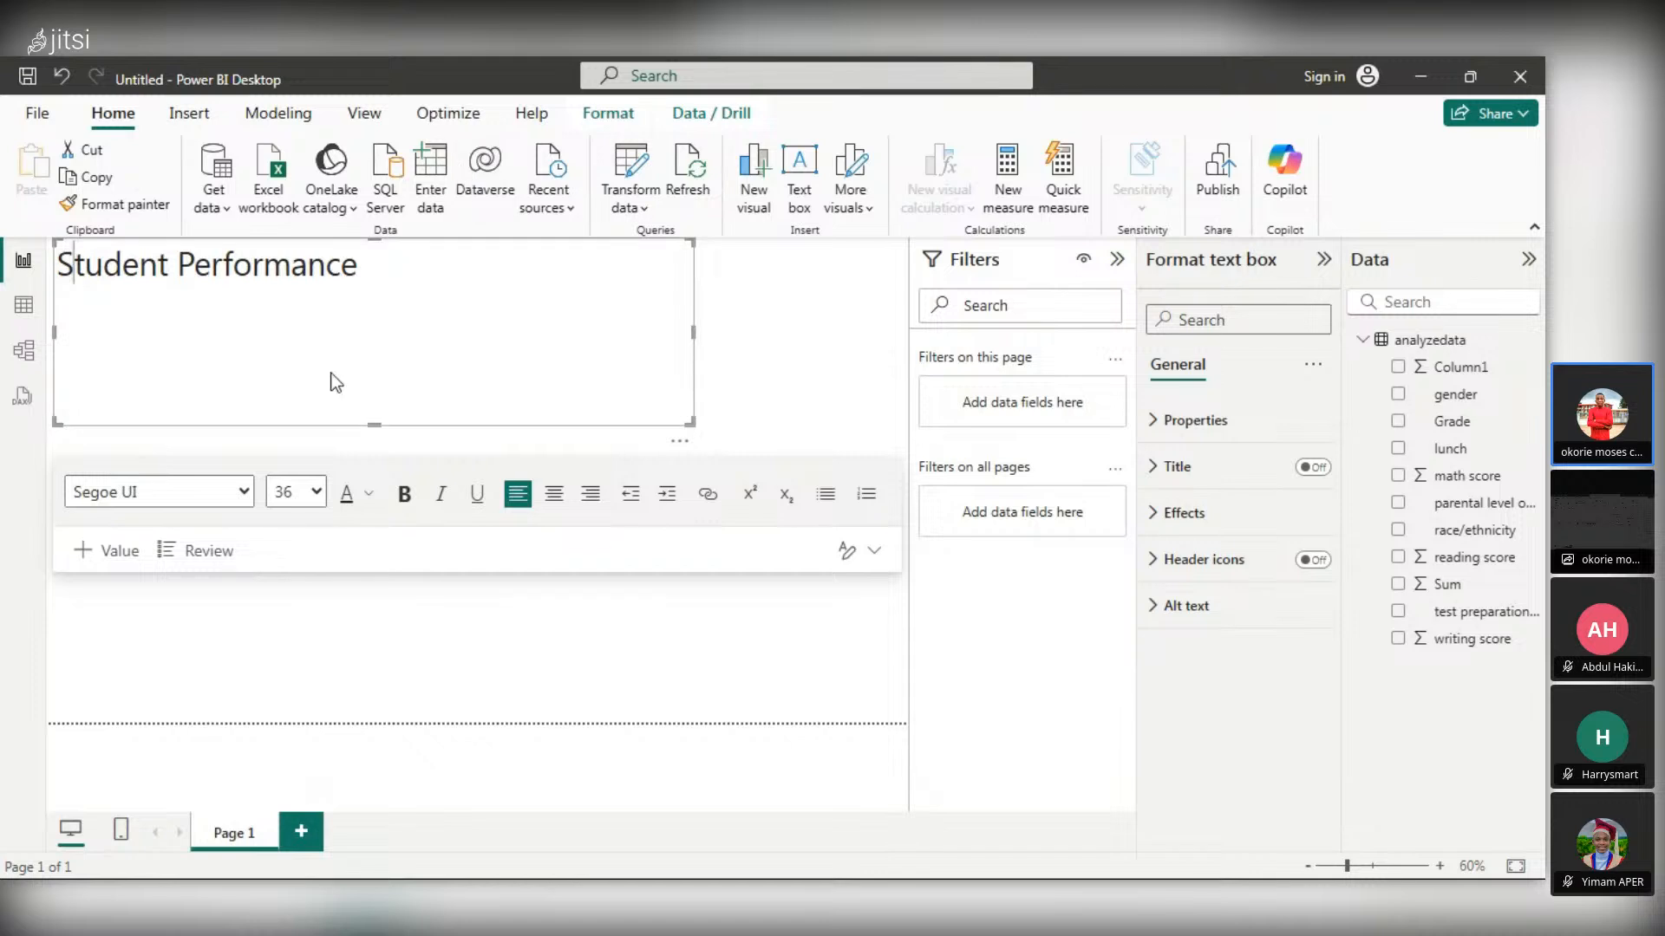
# - Shrink the title's text box to about one line in height, then center the text and make it bold
pyautogui.moveTo(376, 423); pyautogui.dragTo(8, 282)
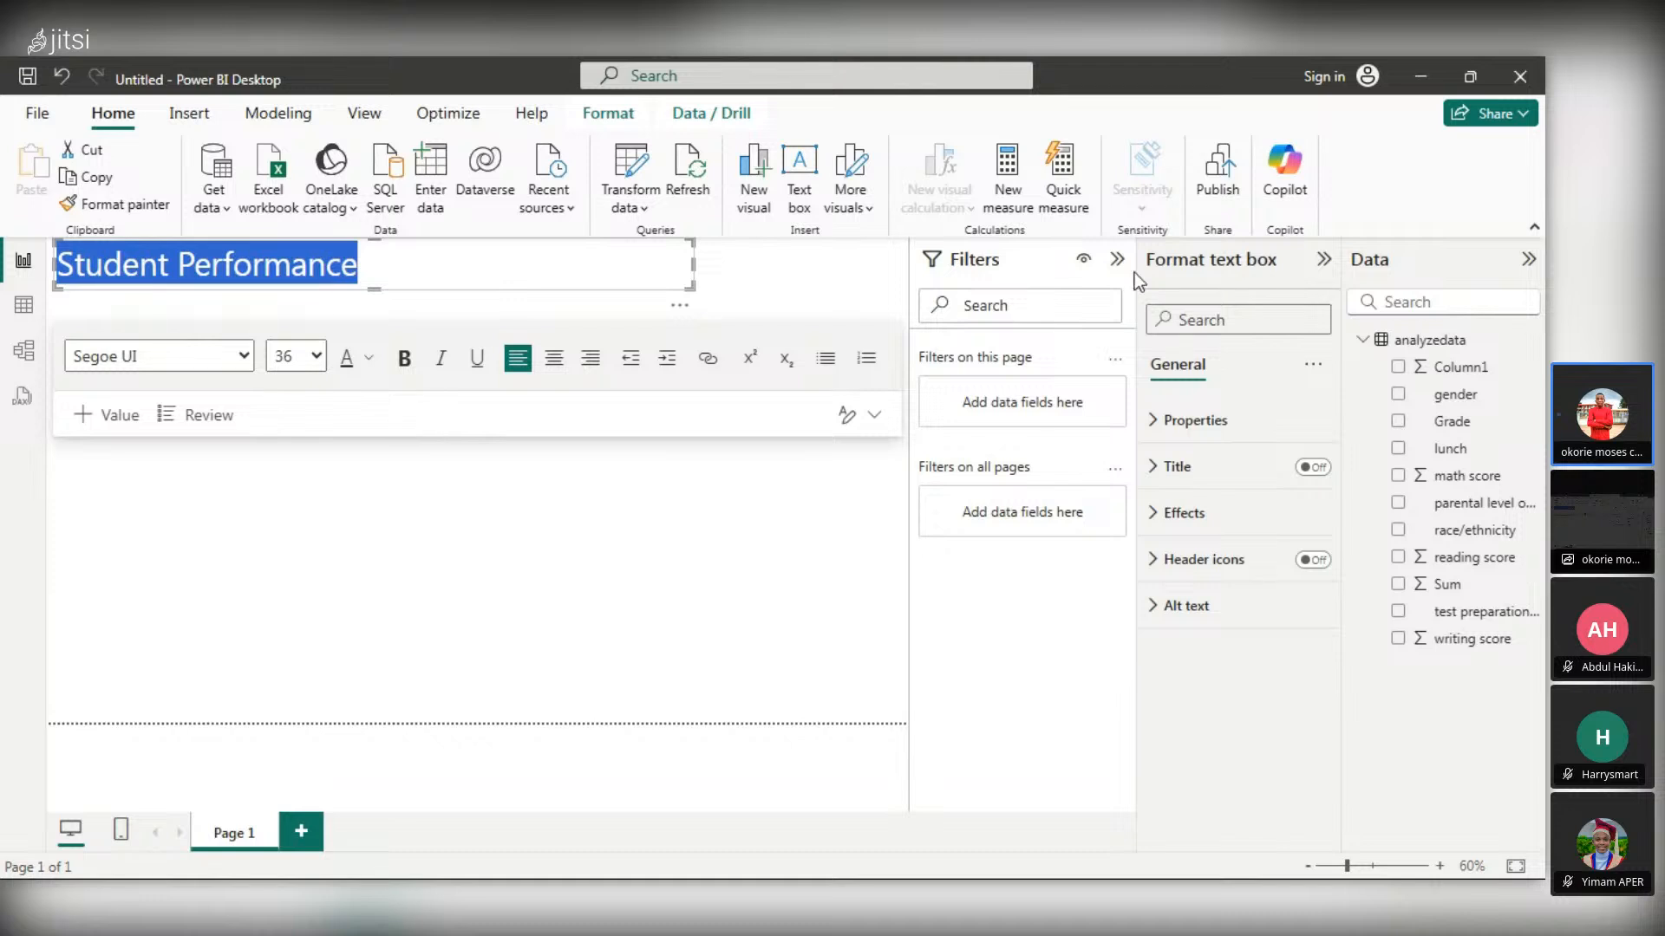
pyautogui.click(554, 357)
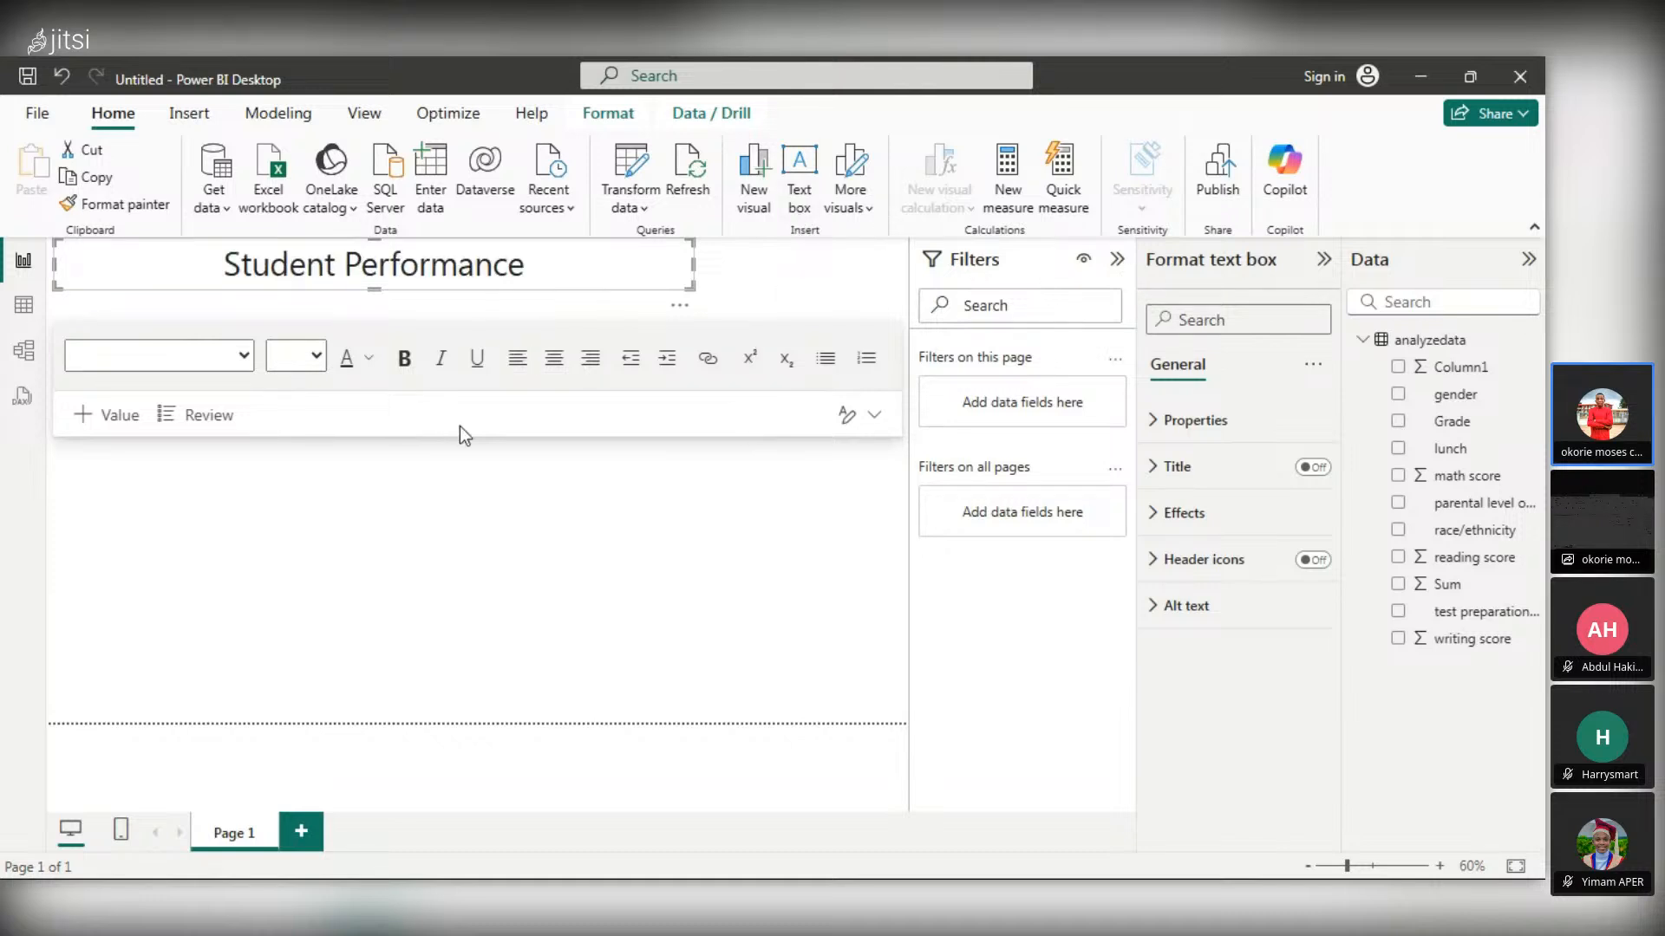
pyautogui.moveTo(539, 265); pyautogui.dragTo(197, 260)
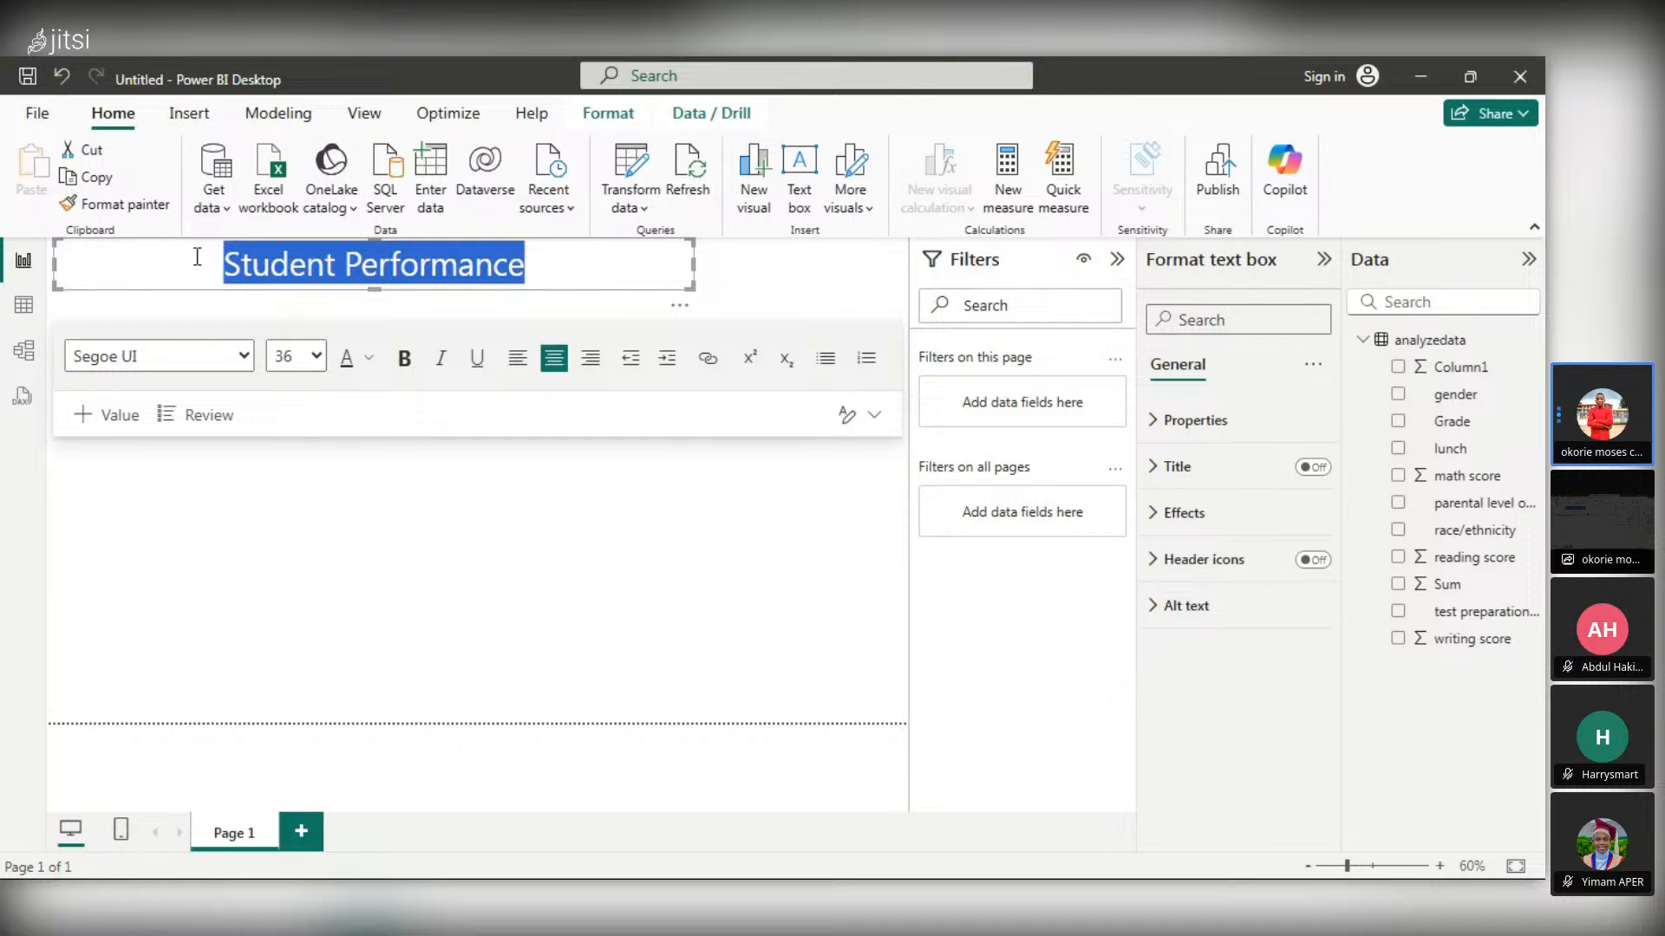
pyautogui.click(406, 361)
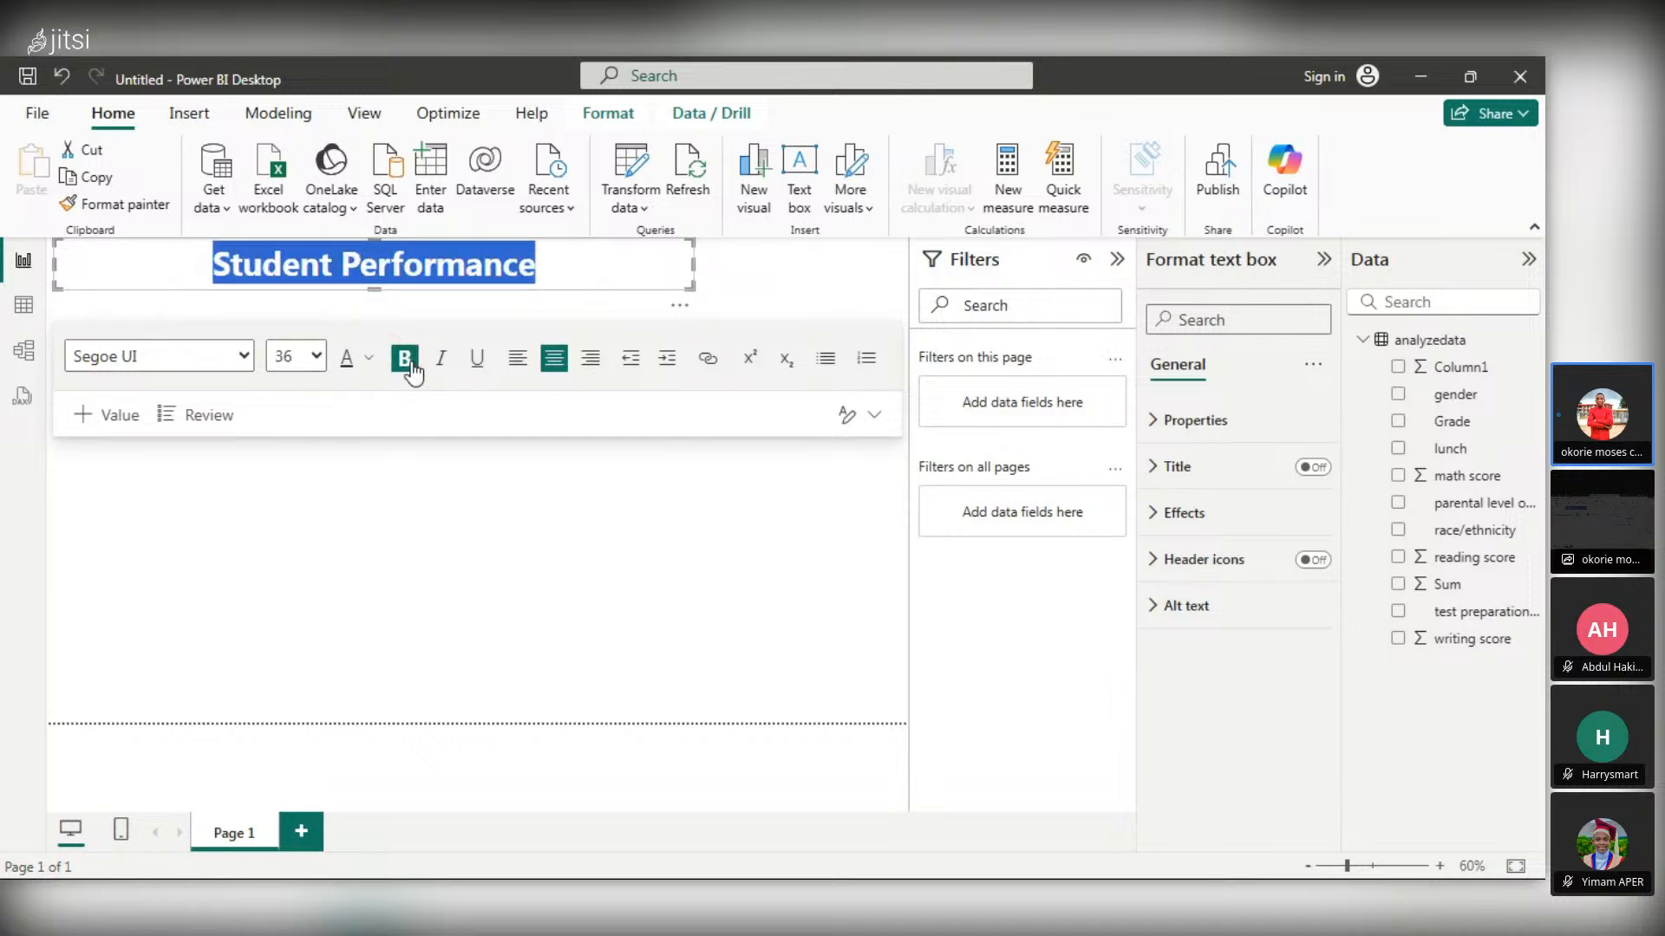
# - Color the "Student Performance" title with the dark blue theme color, leaving no empty visual on the page
pyautogui.click(382, 354)
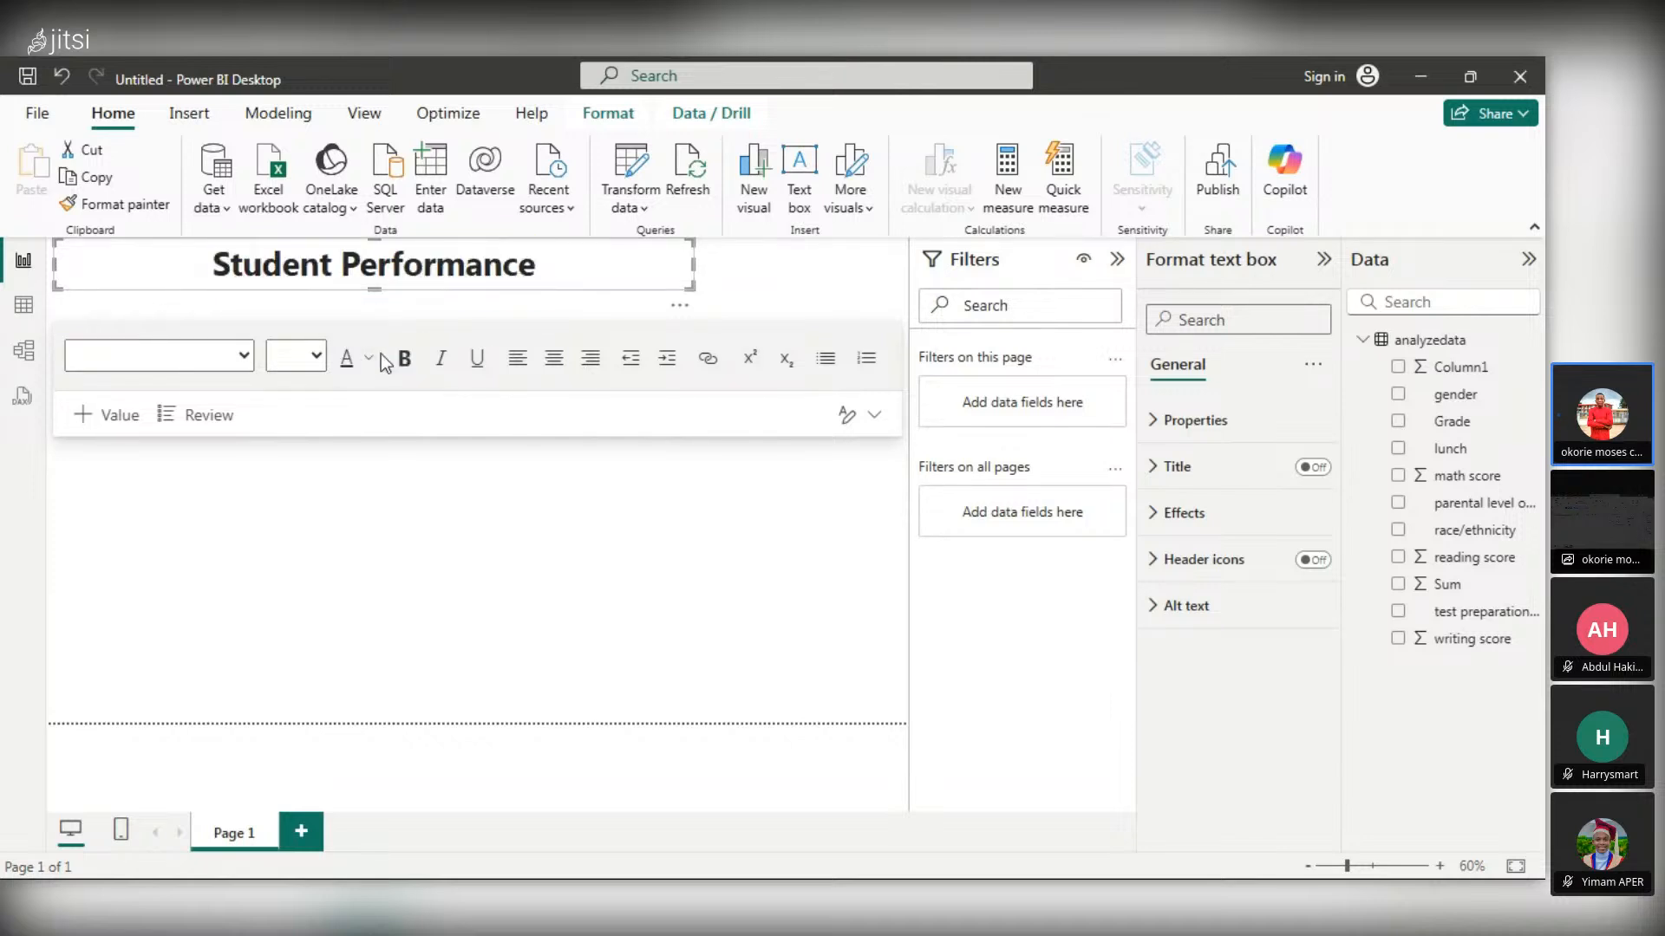
pyautogui.click(369, 359)
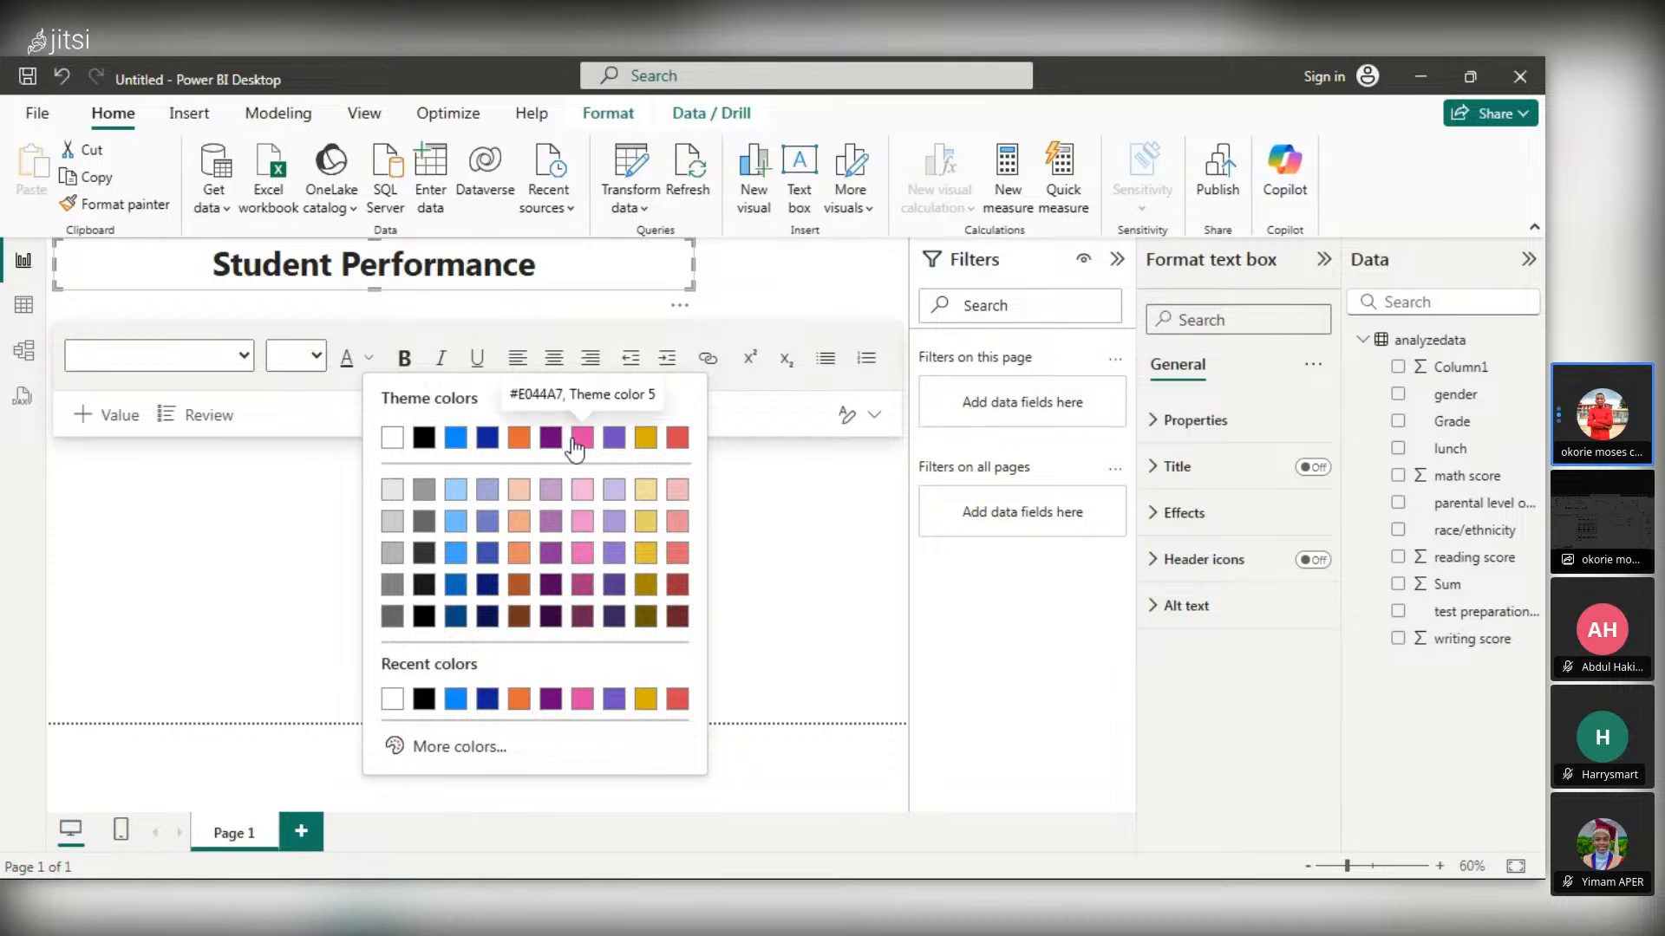
pyautogui.click(487, 438)
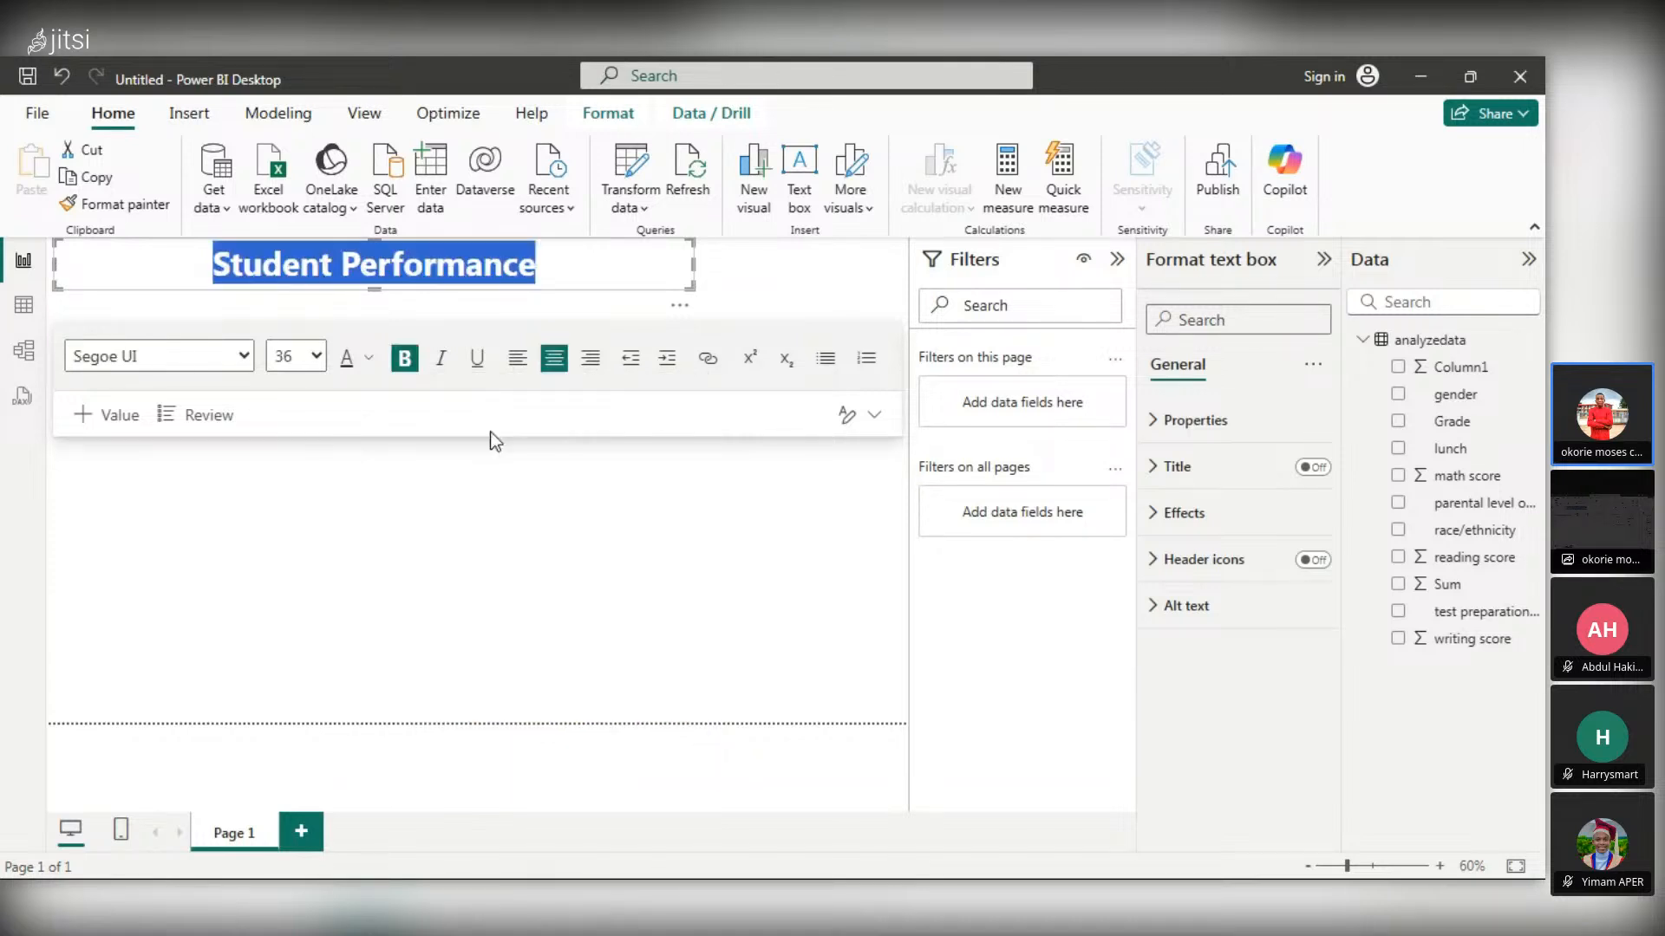
pyautogui.click(548, 437)
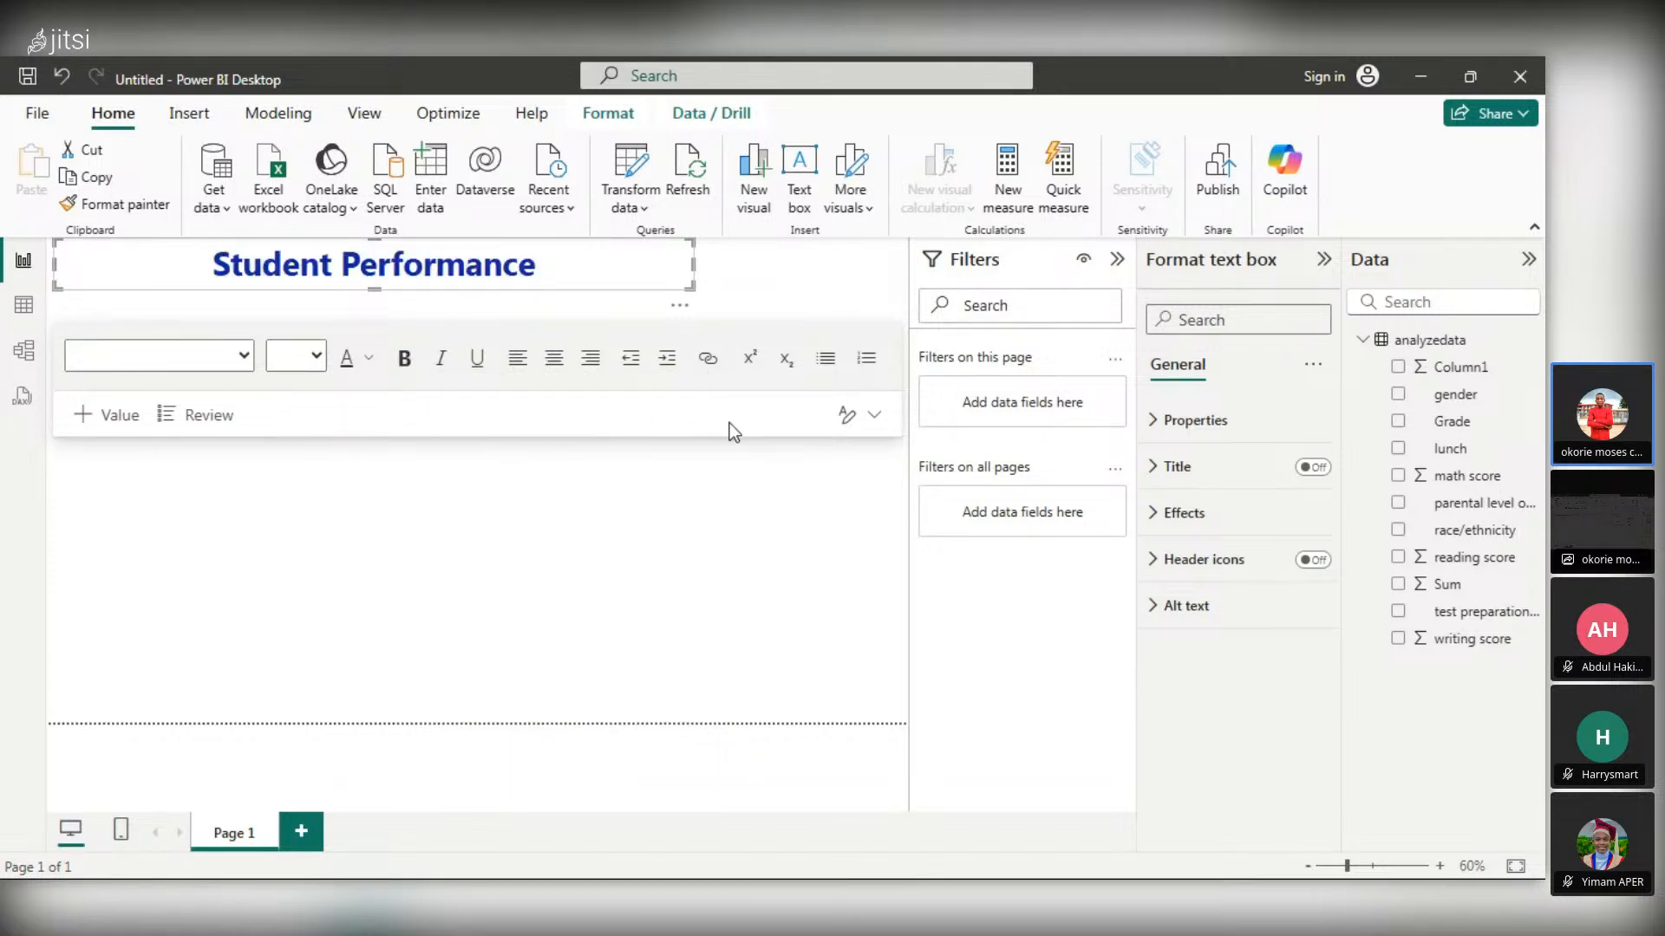
pyautogui.click(429, 451)
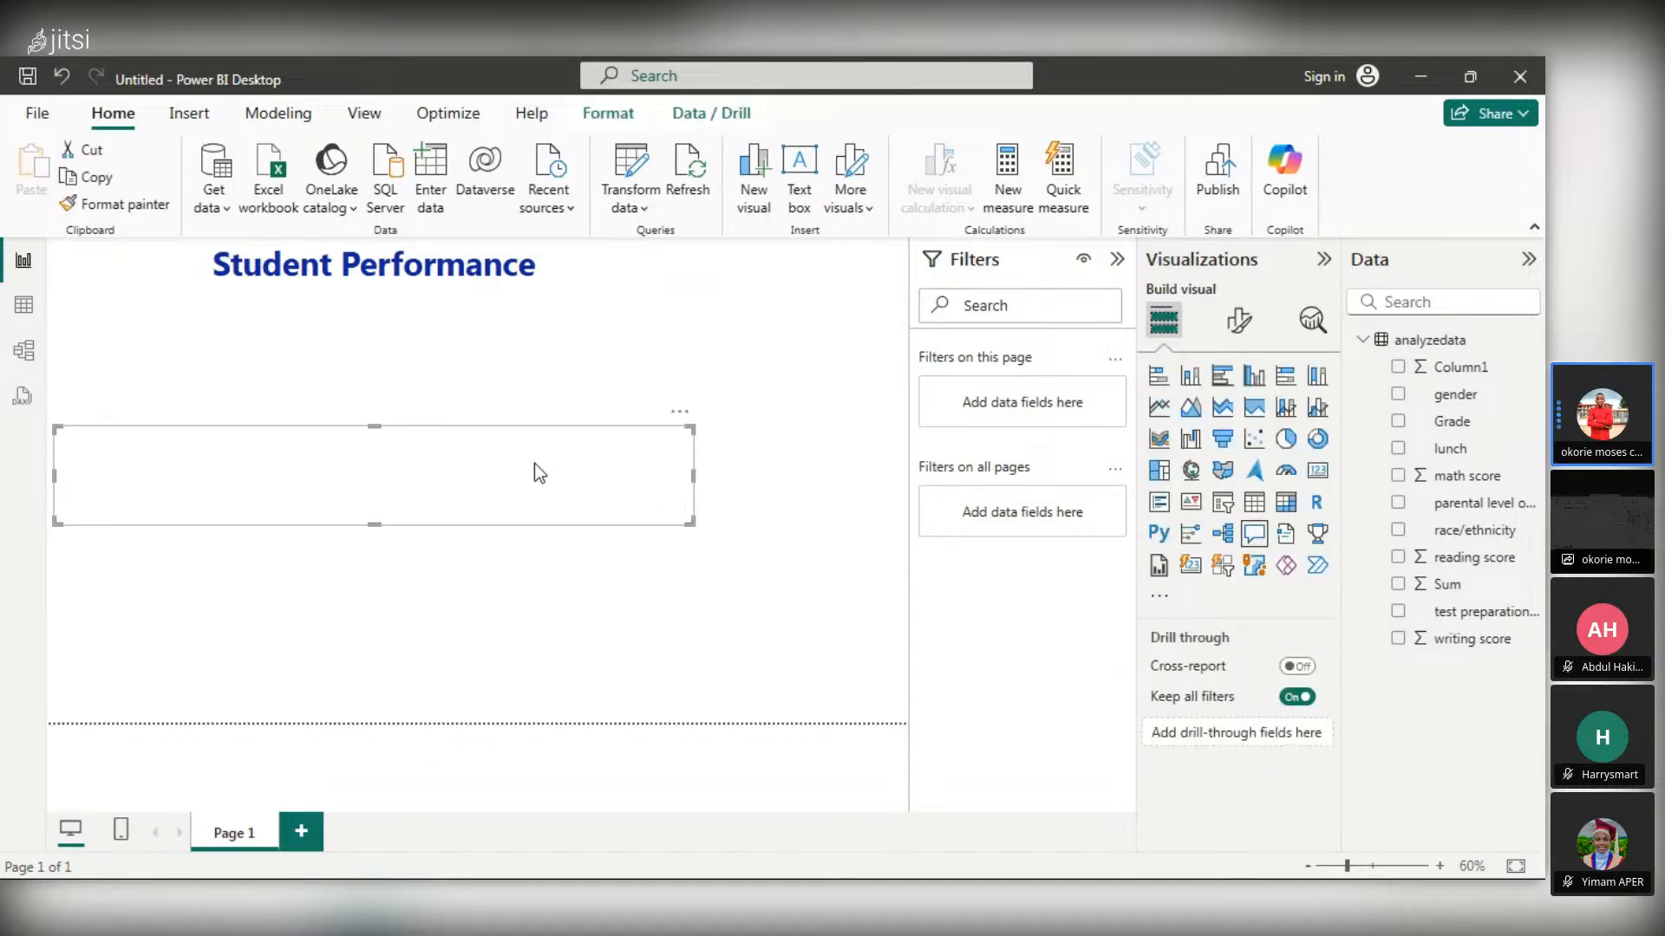
pyautogui.press('Delete')
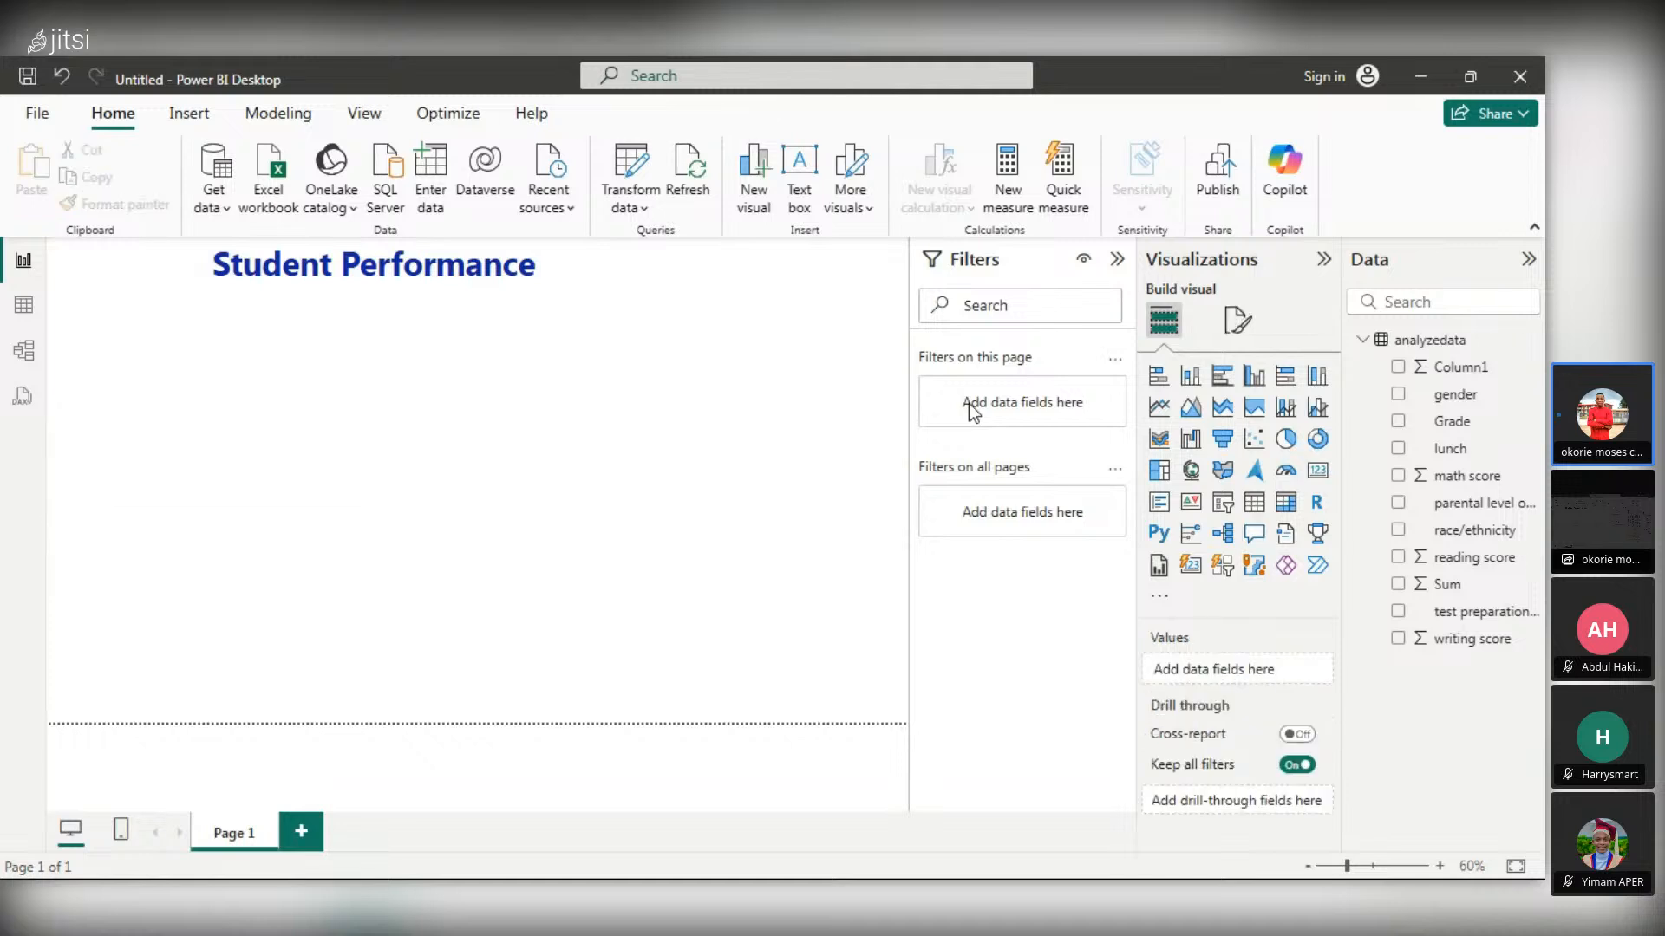
# - Create a line chart with gender on the X-axis and the sum of Sum on the Y-axis
pyautogui.click(1392, 397)
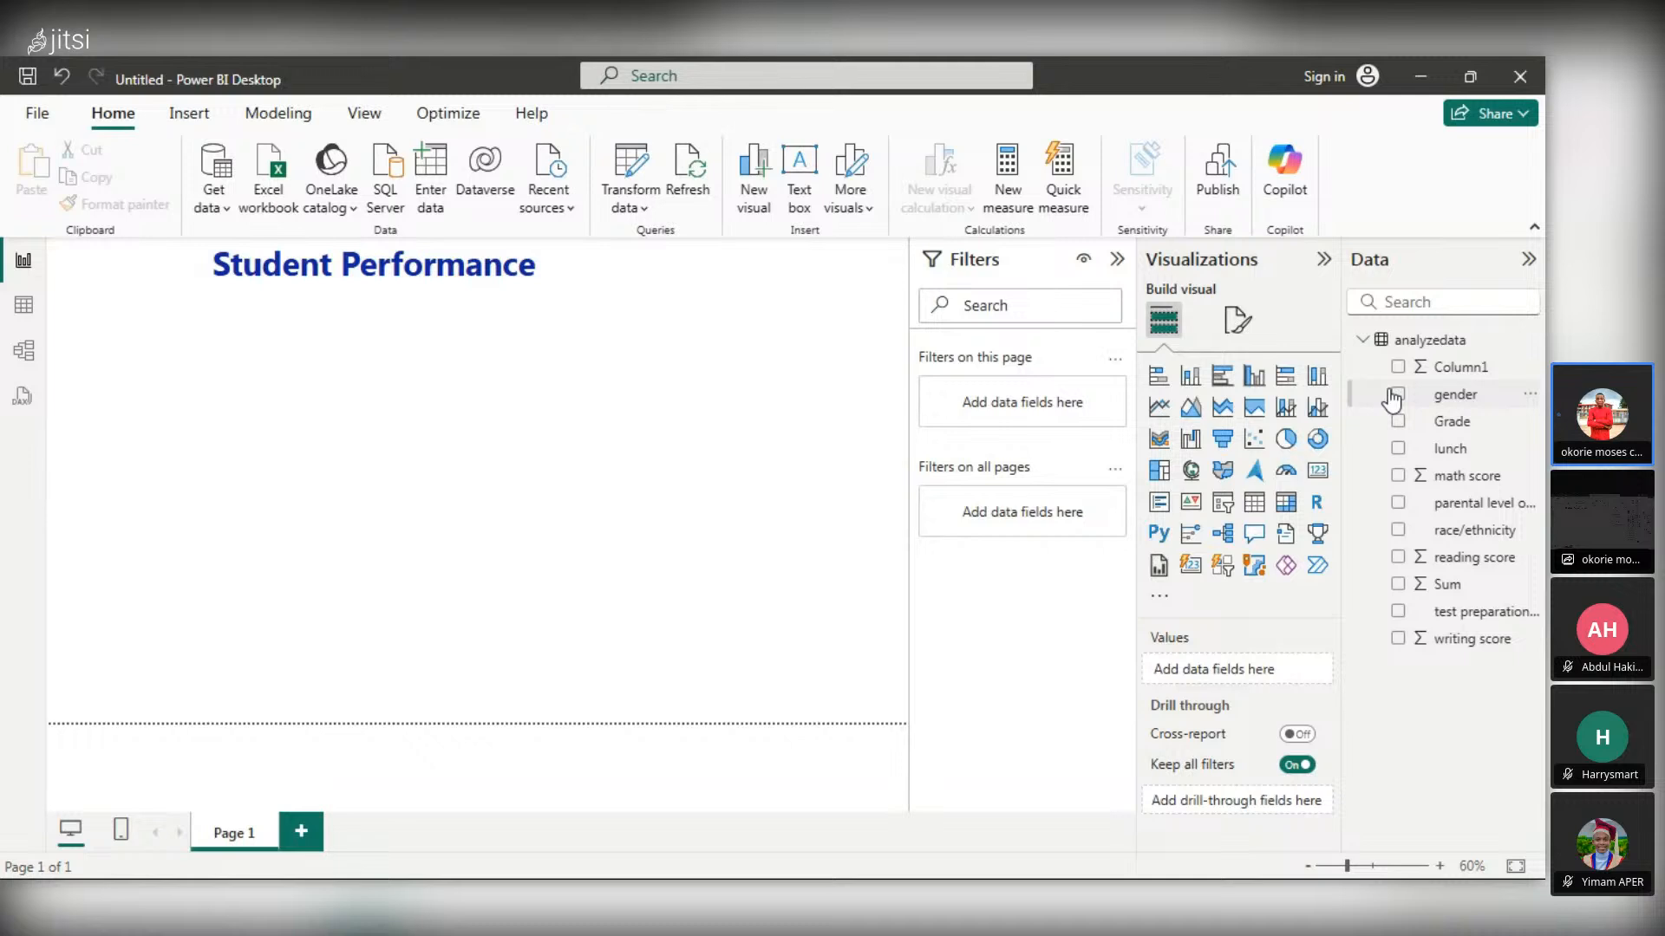
pyautogui.click(1406, 588)
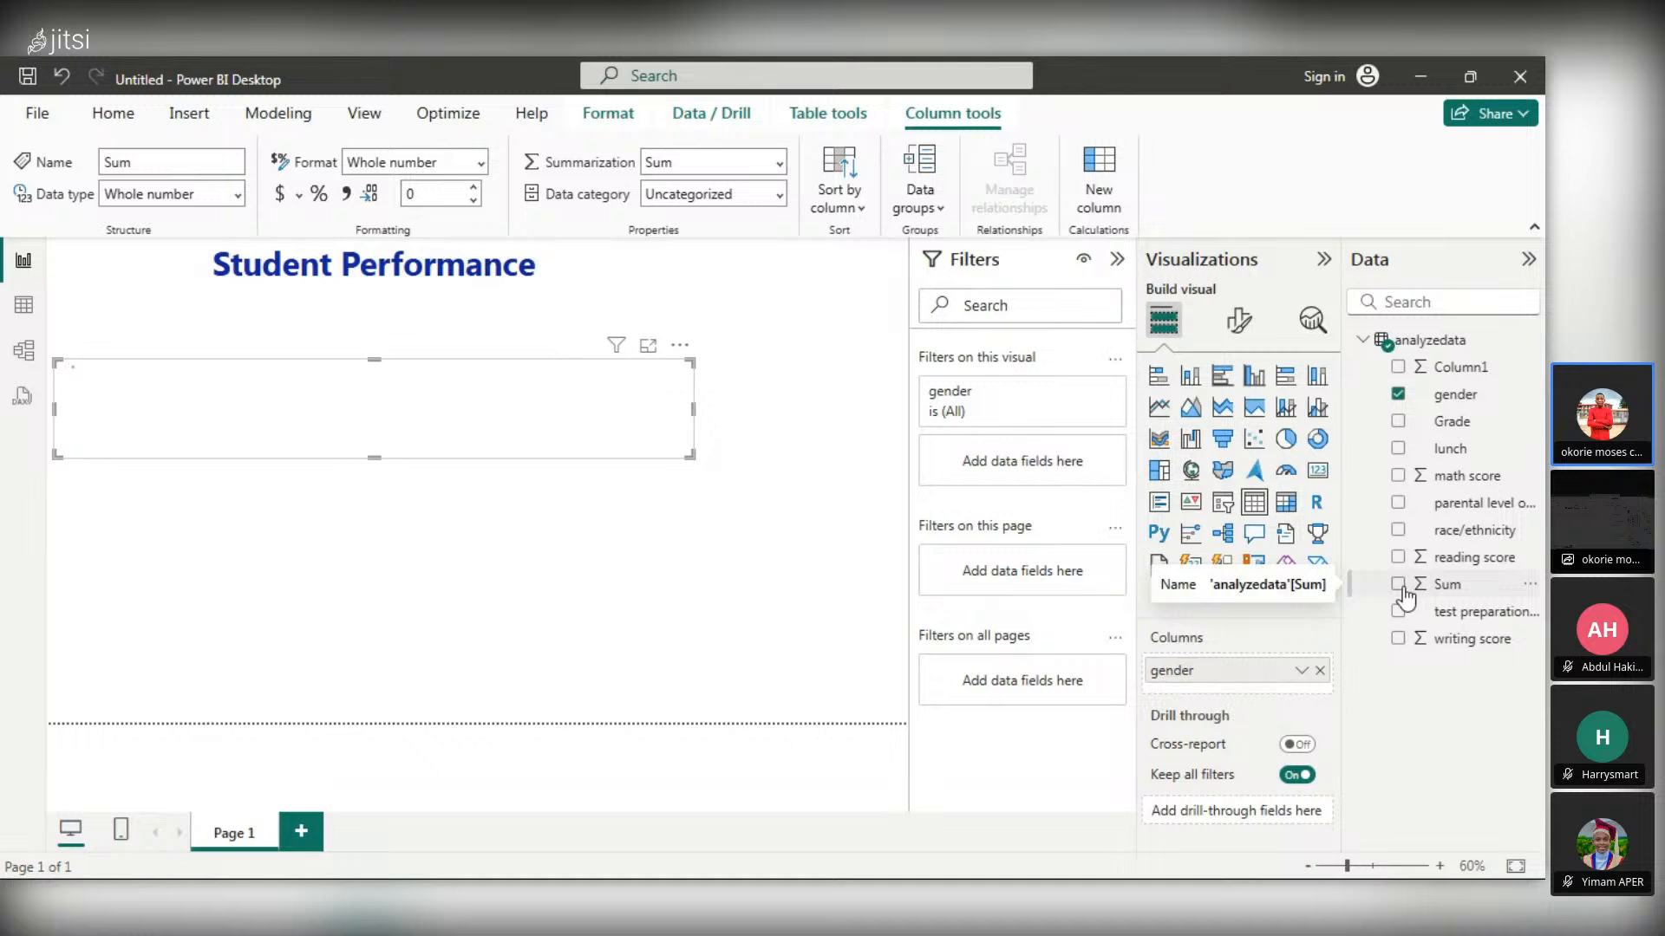
pyautogui.click(1399, 586)
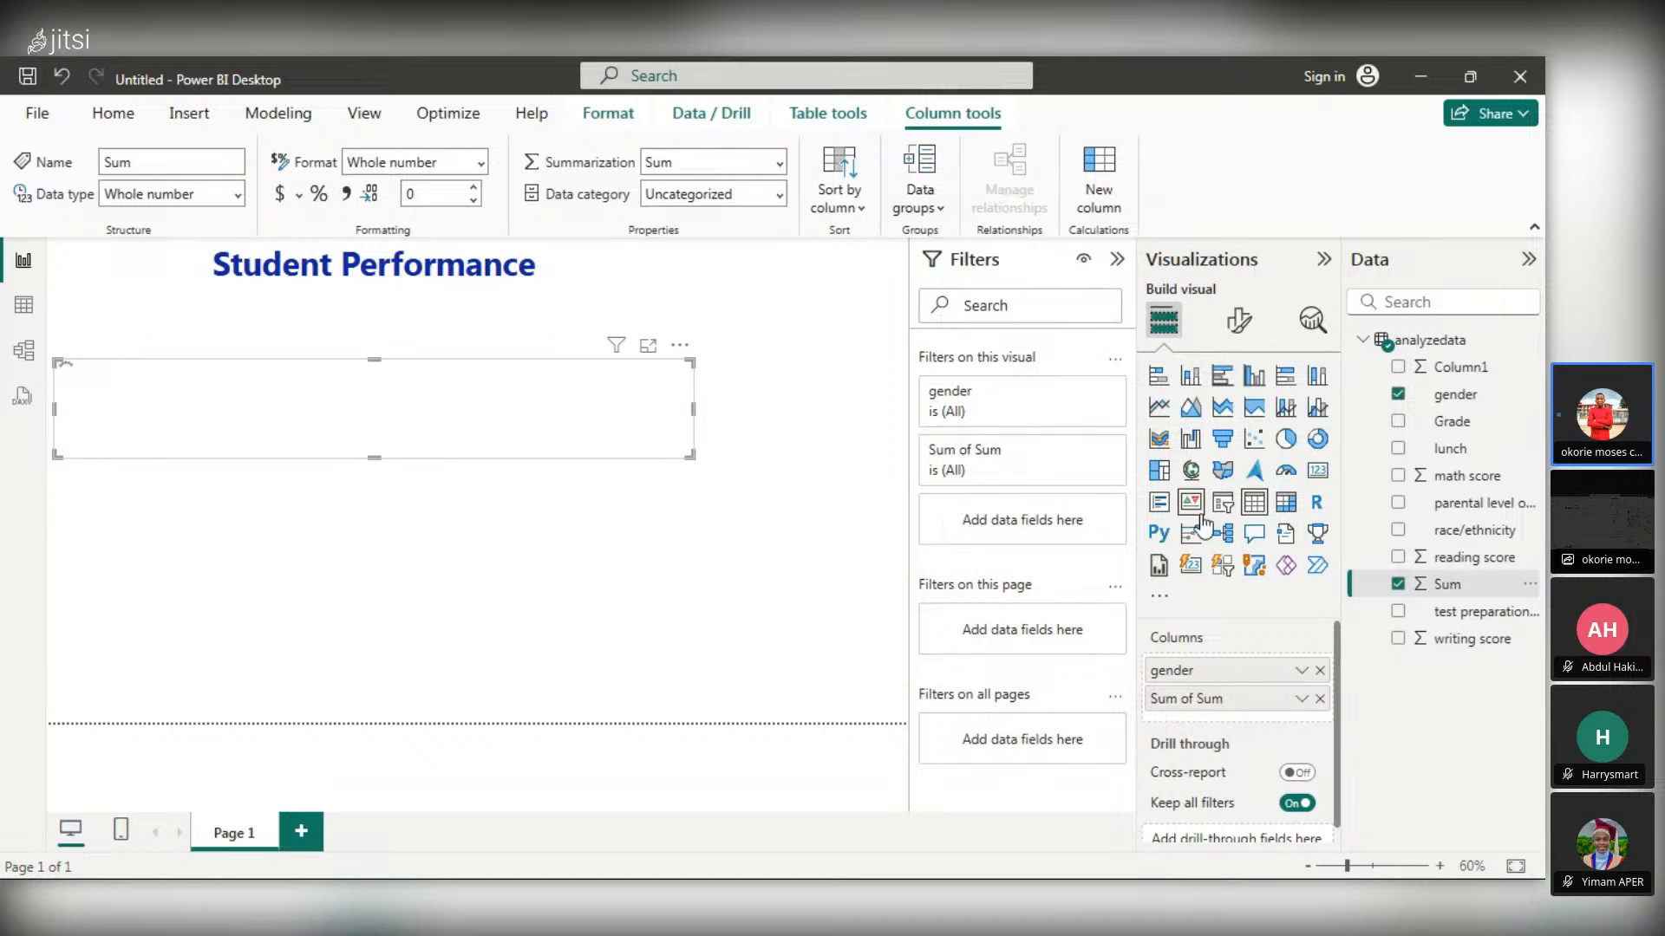
pyautogui.click(1160, 409)
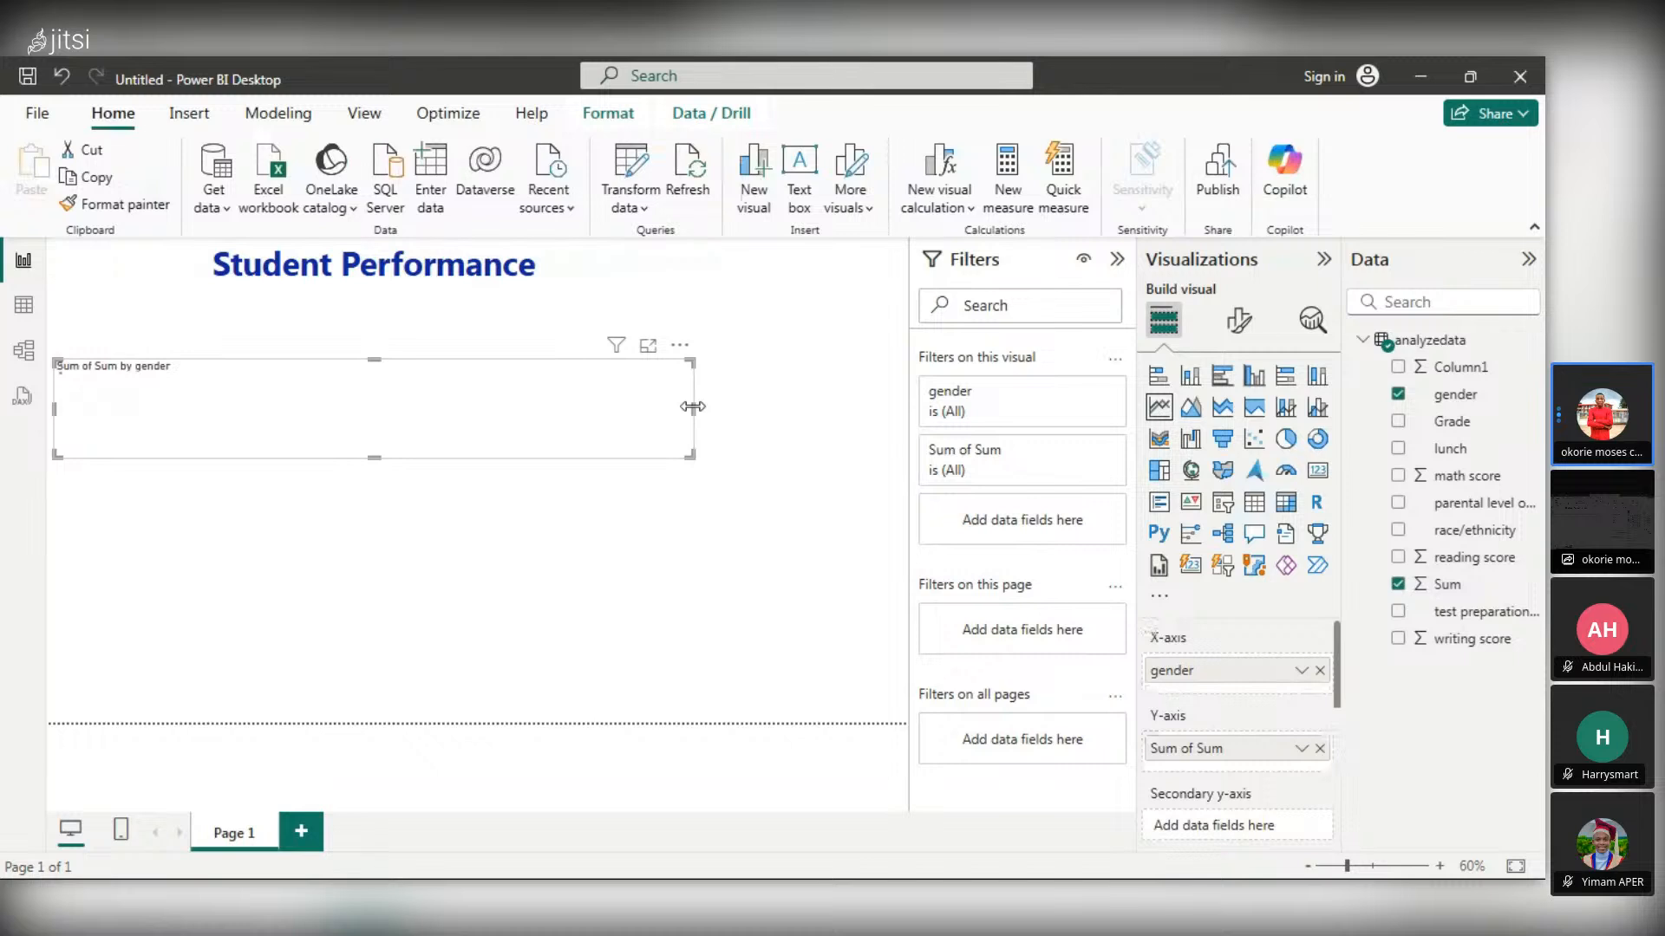
# - Make the line chart narrower and taller, and move it to the page's left edge just below the title
pyautogui.moveTo(691, 407); pyautogui.dragTo(310, 451)
pyautogui.moveTo(183, 456); pyautogui.dragTo(165, 535)
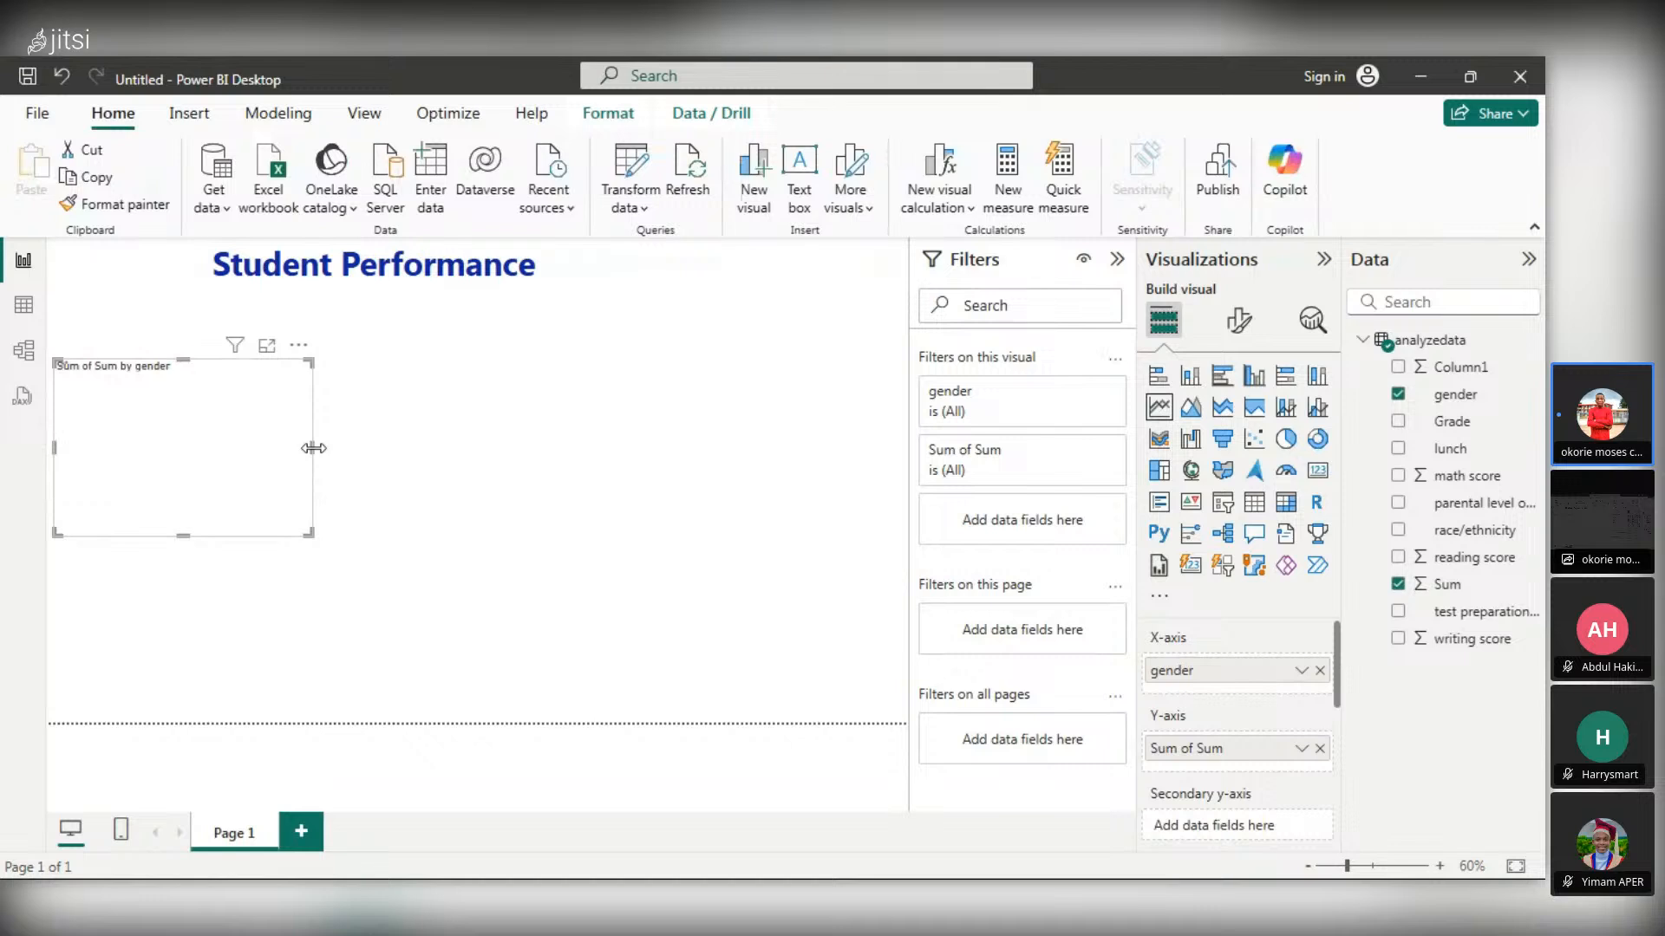
pyautogui.moveTo(313, 449); pyautogui.dragTo(364, 447)
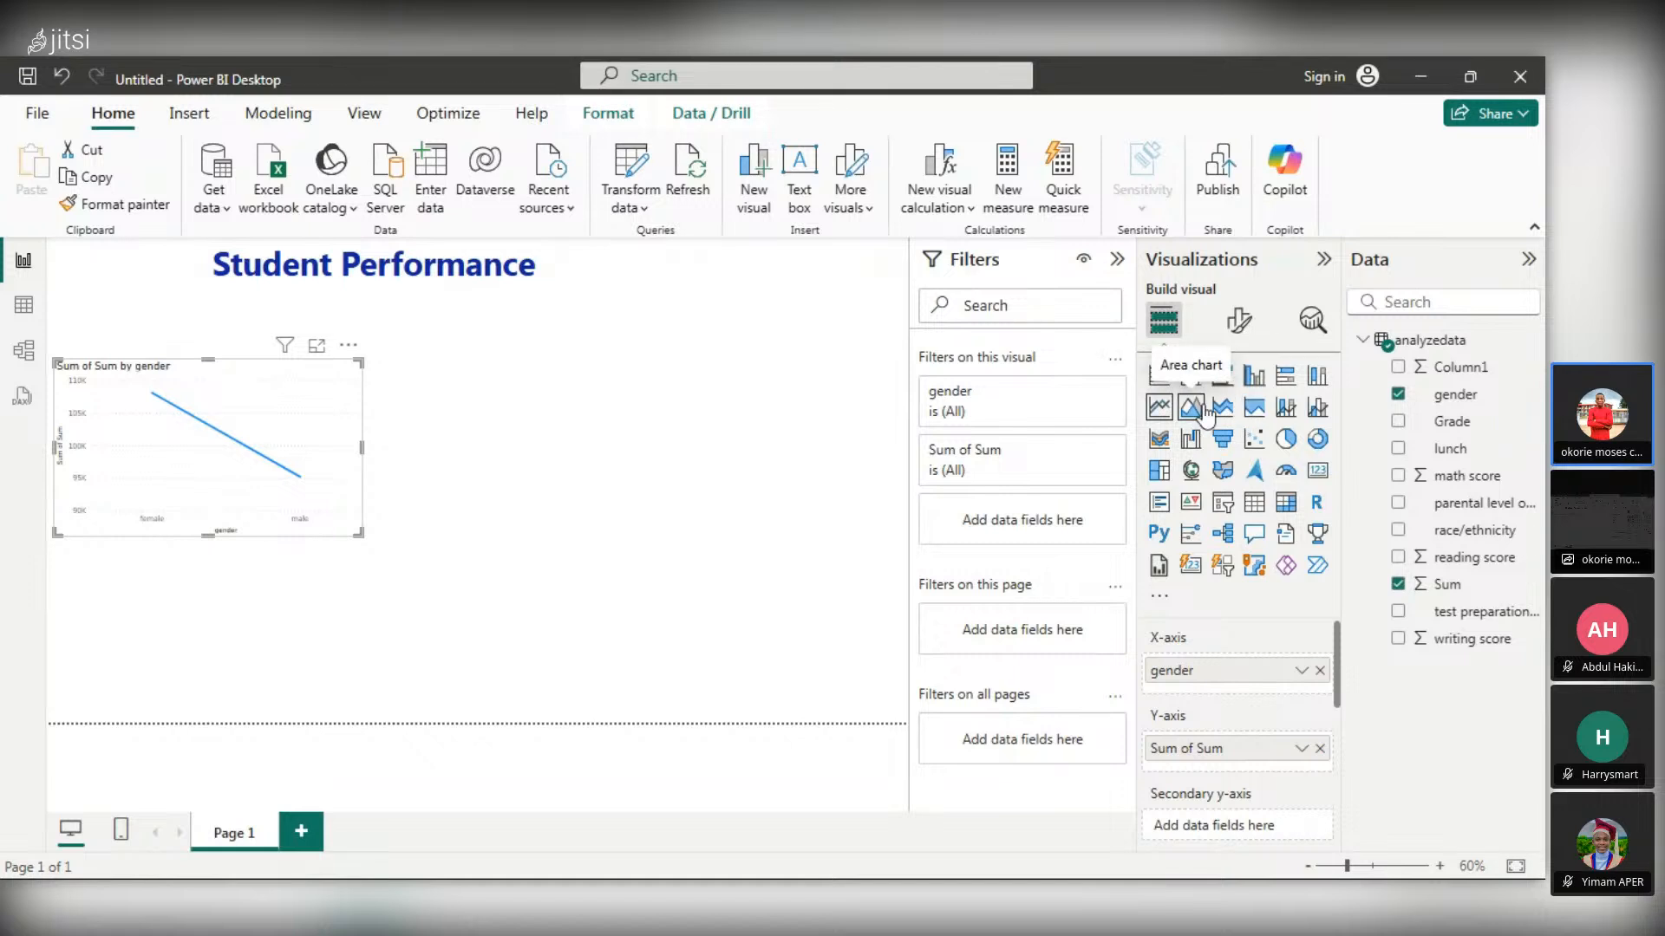
pyautogui.moveTo(230, 376); pyautogui.dragTo(225, 338)
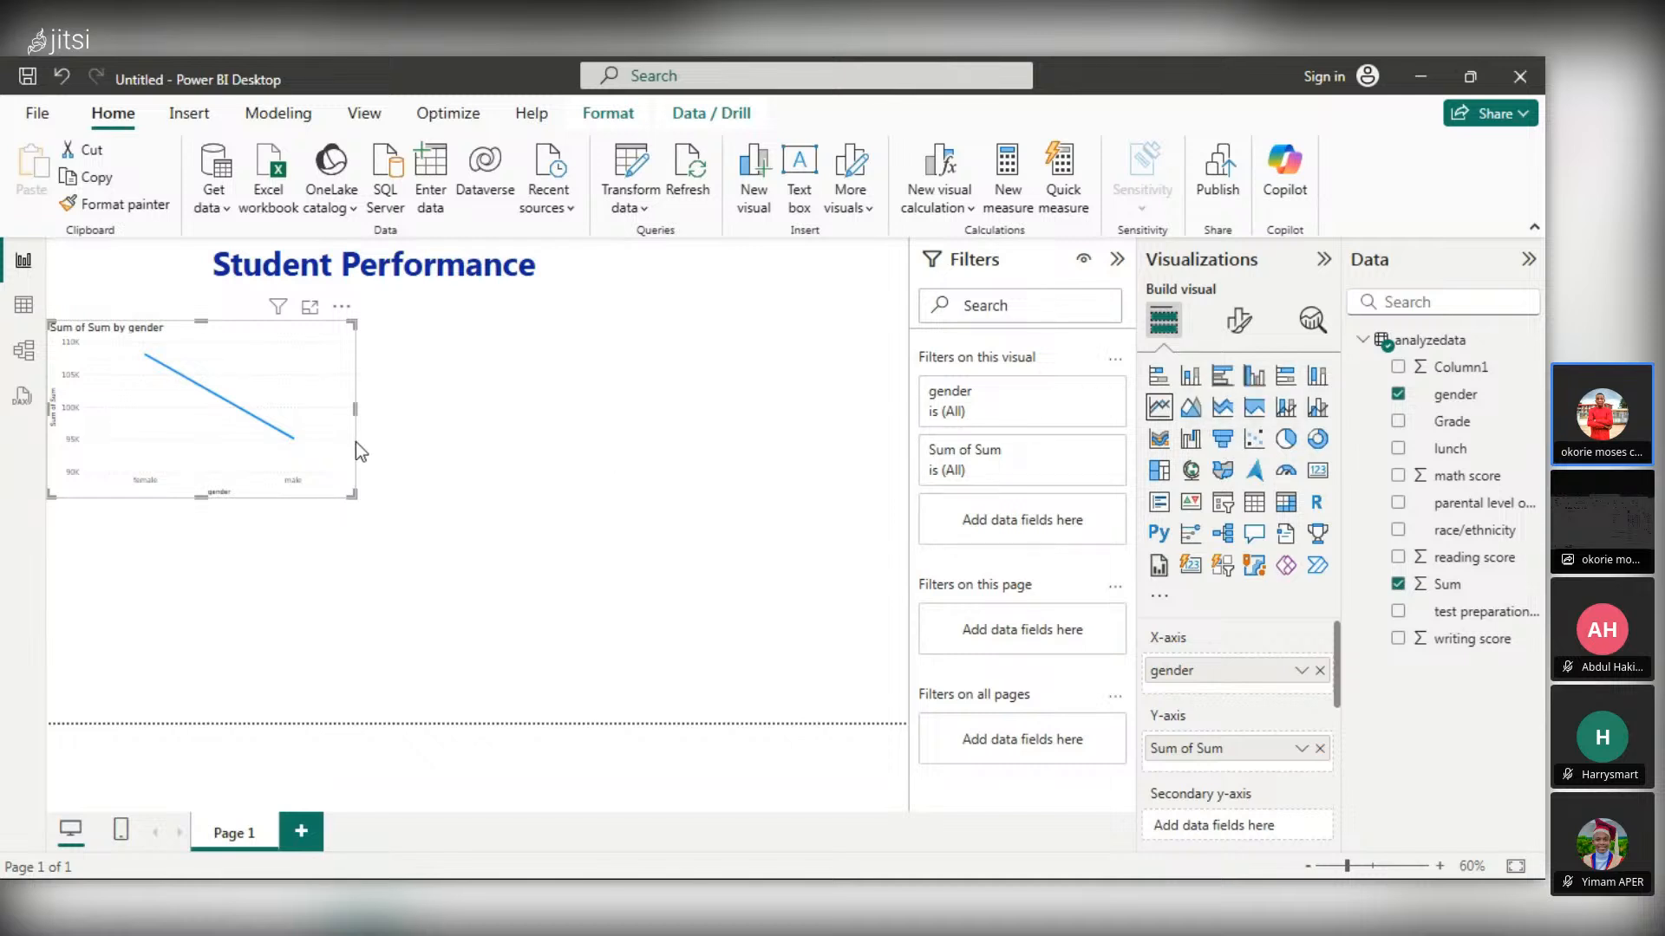
pyautogui.click(543, 399)
pyautogui.click(248, 434)
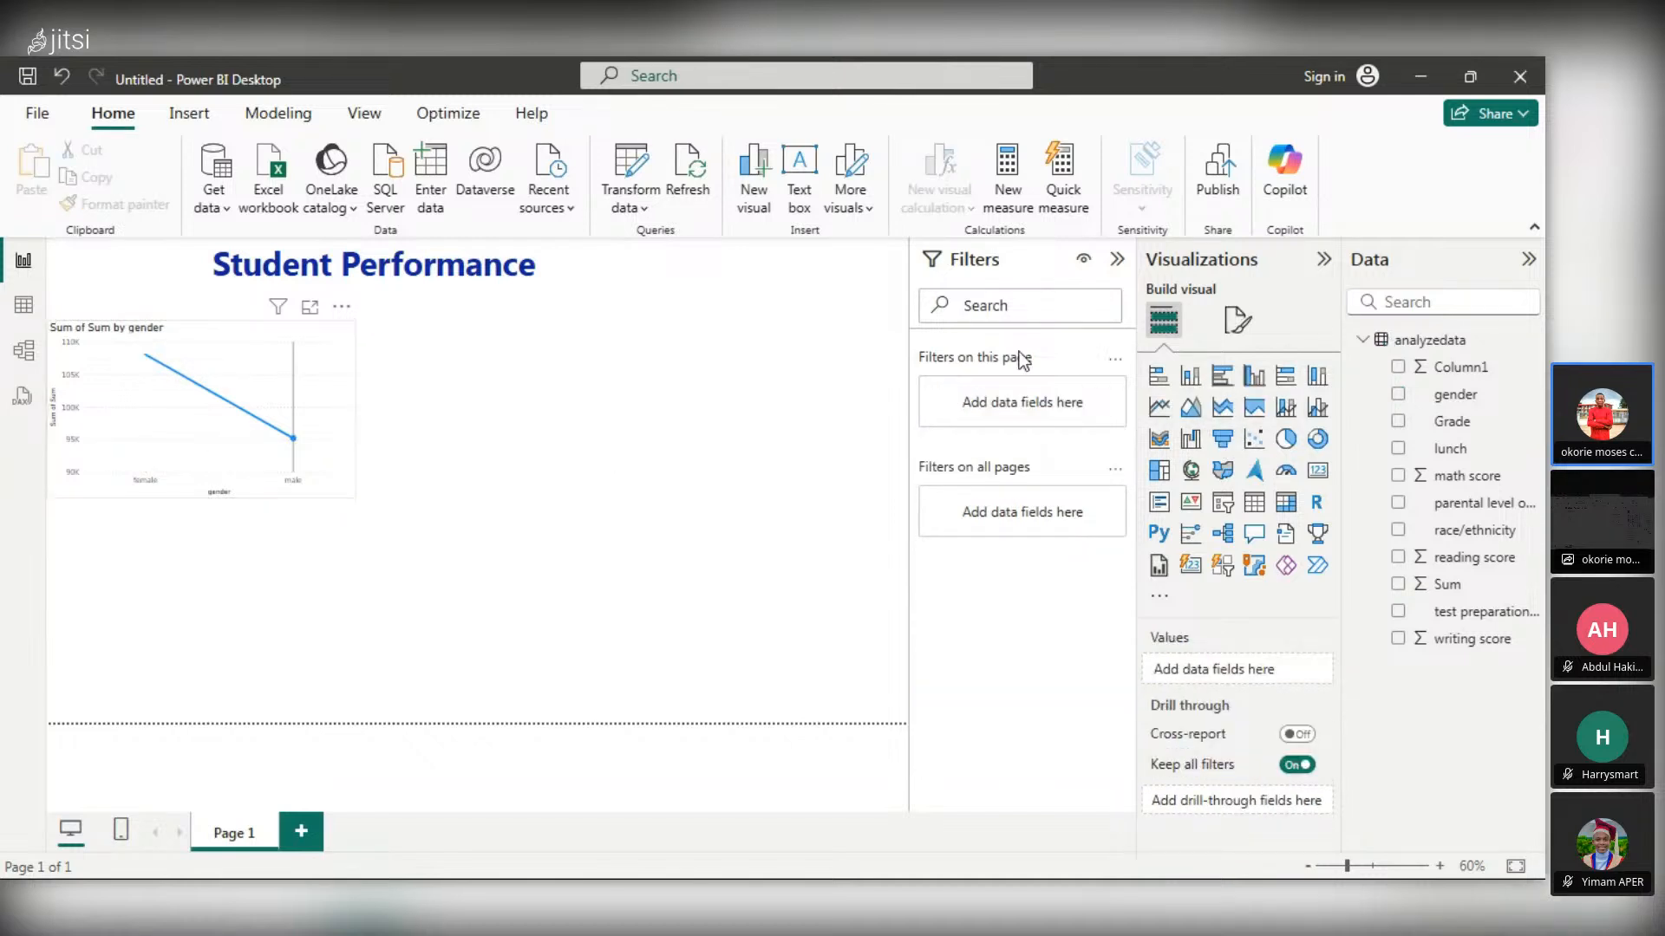
# - Try the area and stacked area types on the gender chart, and settle on a line and stacked column chart
pyautogui.click(1199, 405)
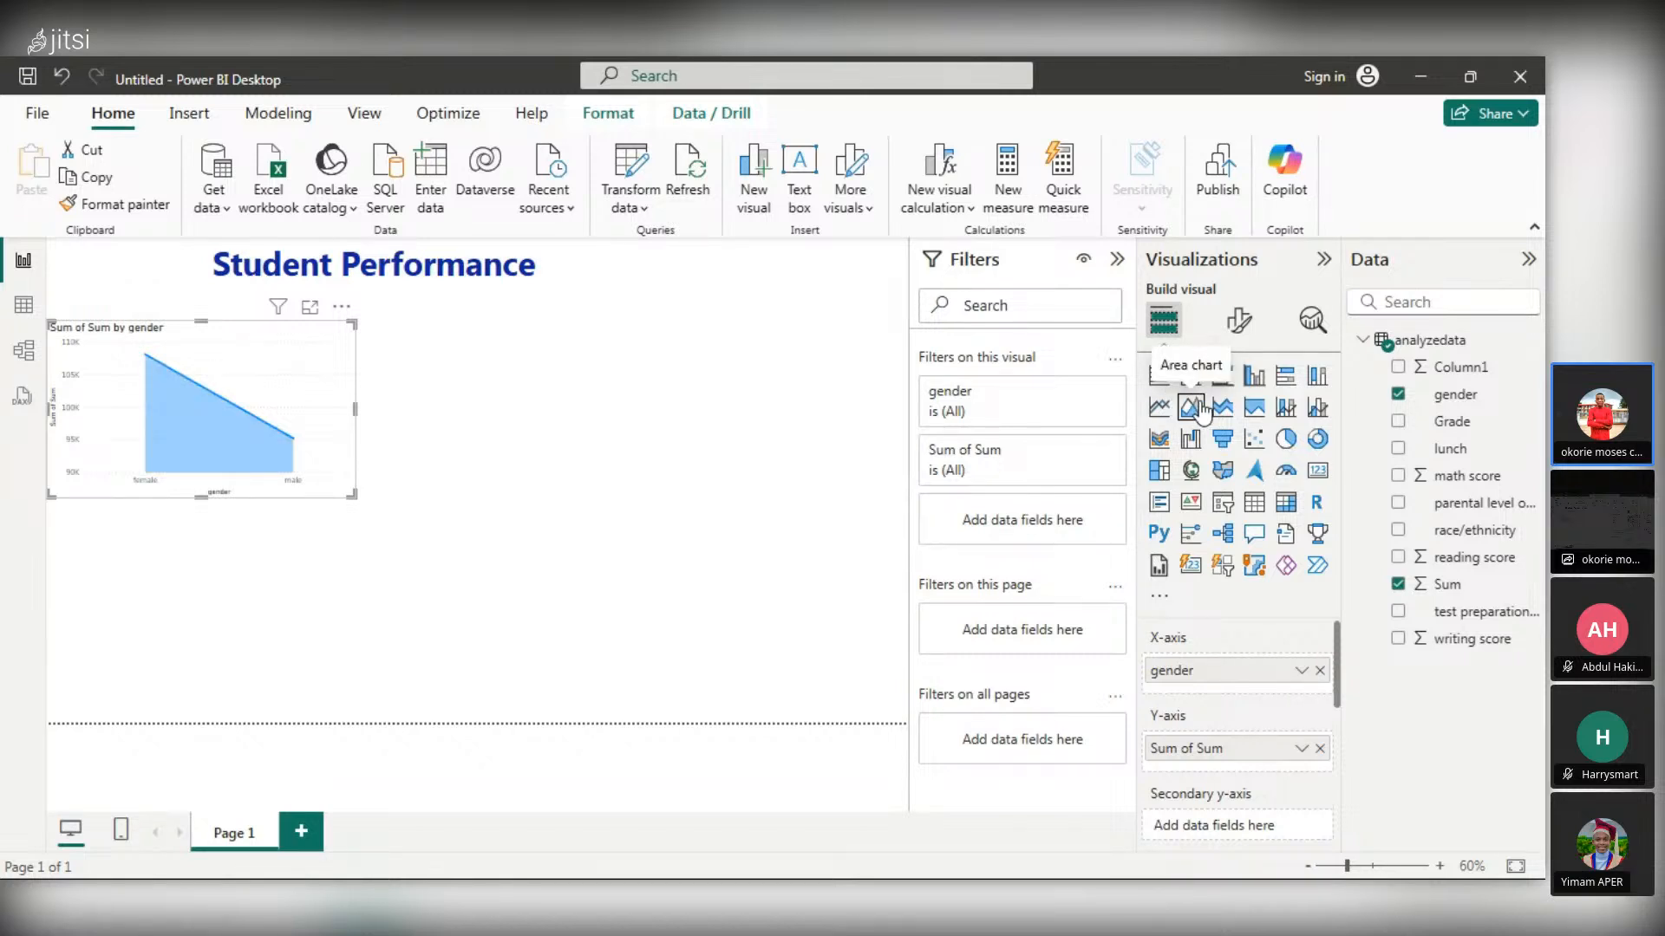
pyautogui.click(1227, 409)
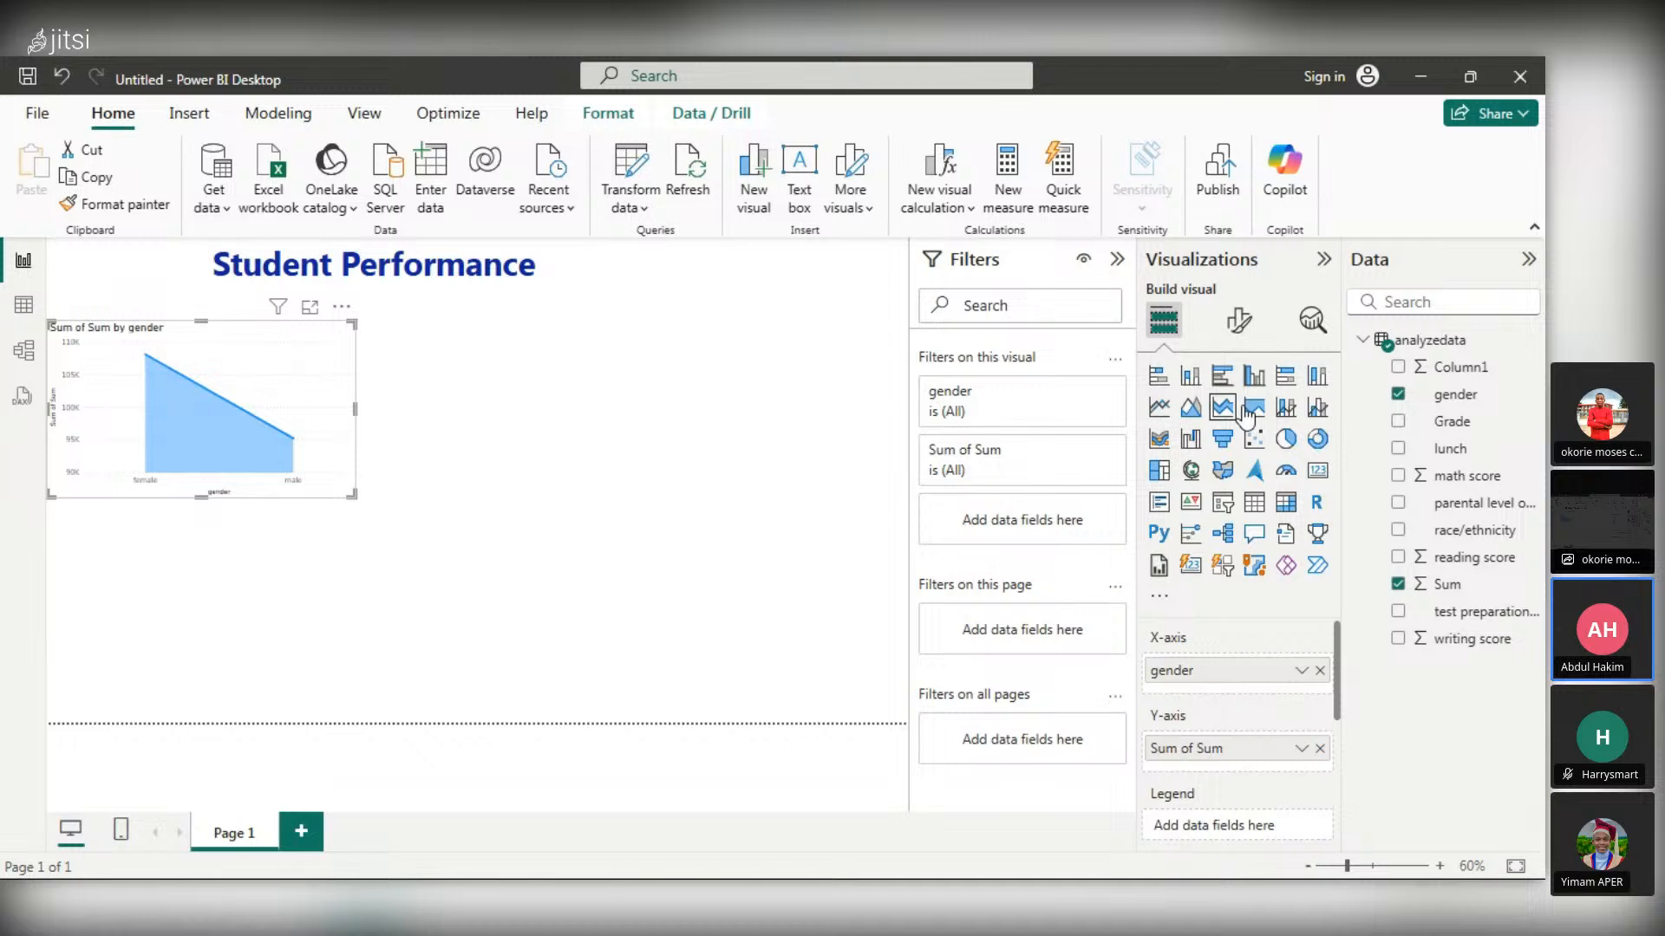
pyautogui.click(1195, 407)
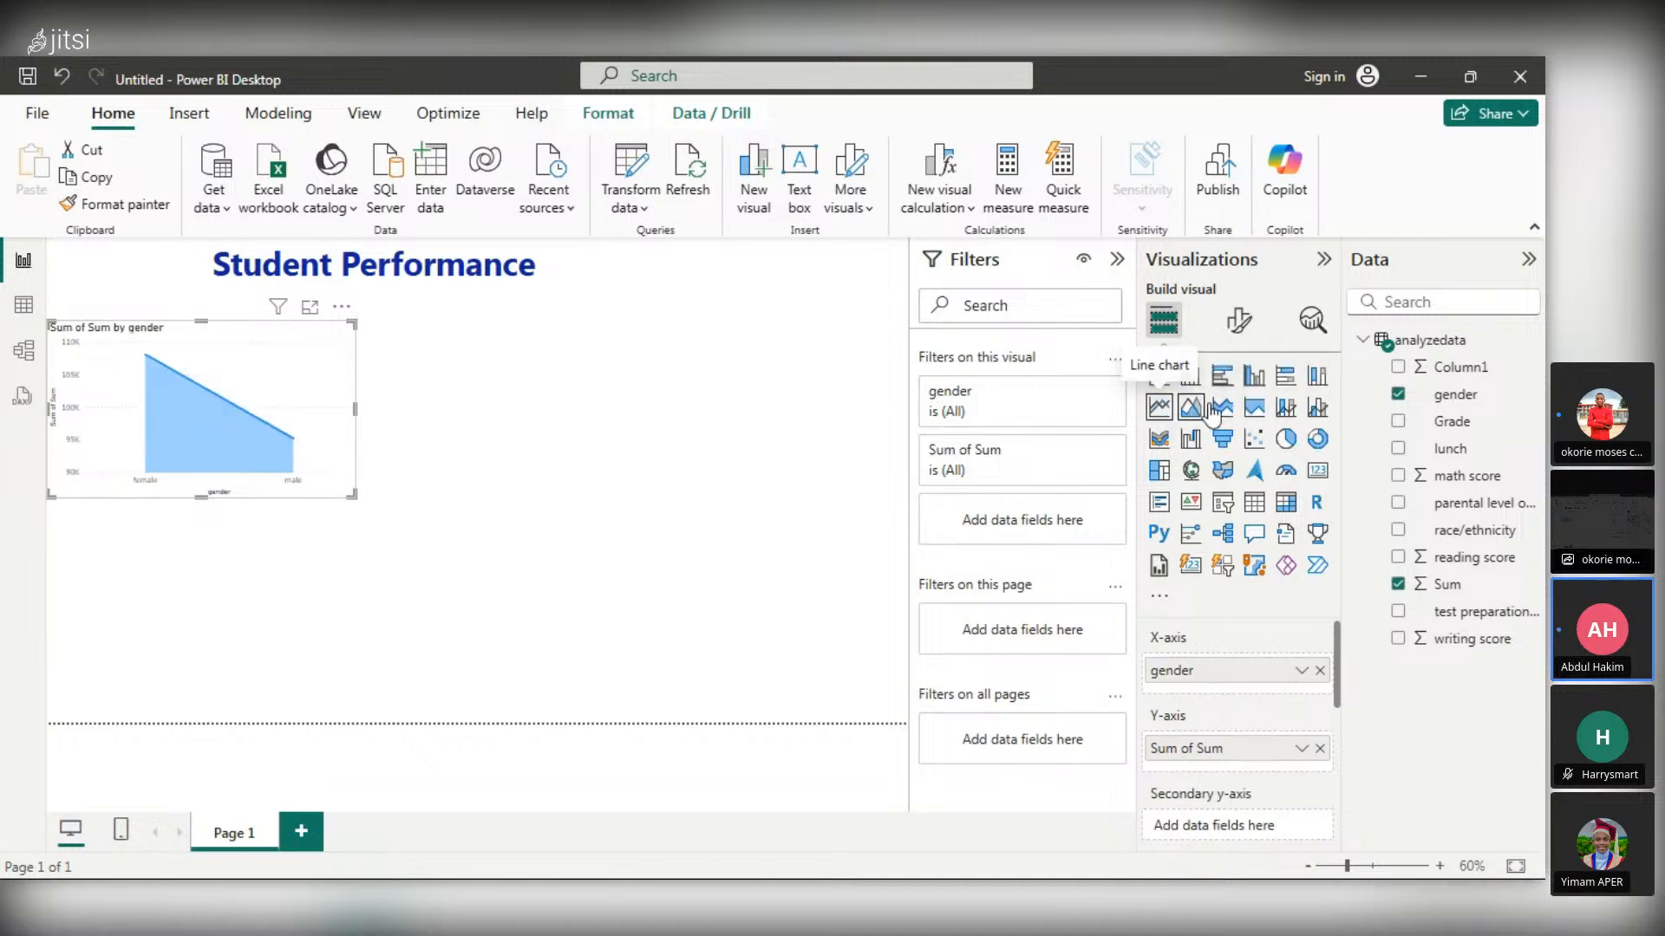
pyautogui.click(1290, 408)
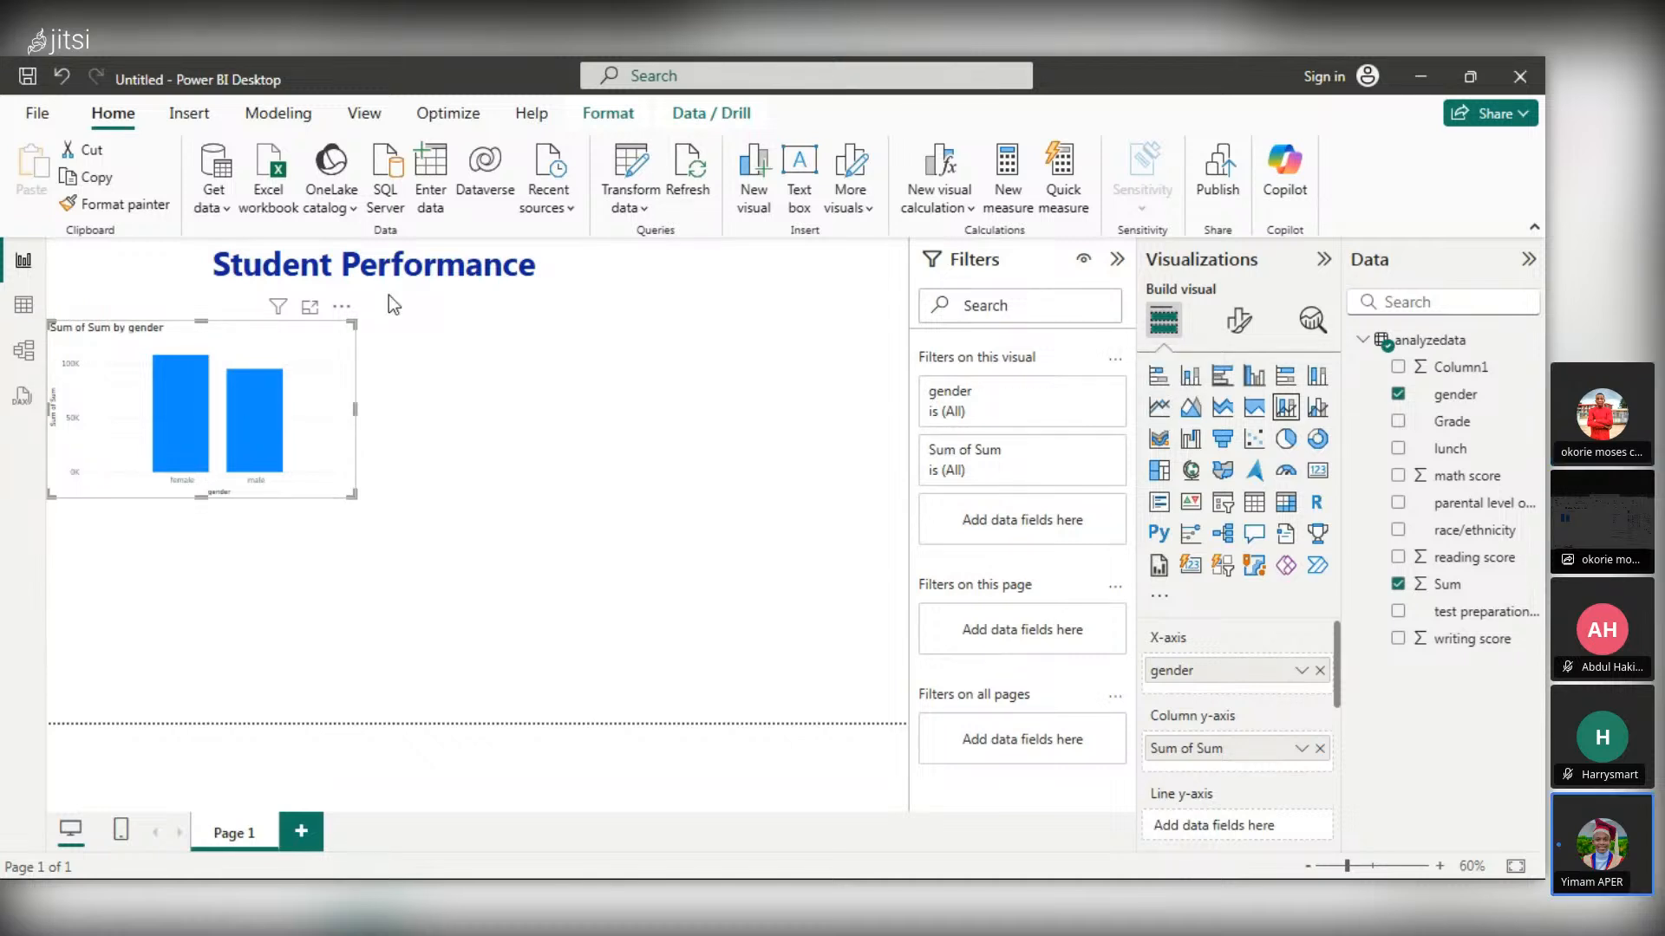
# - Add a table below the gender chart showing the Count of gender, and shrink it to fit its single value
pyautogui.click(284, 713)
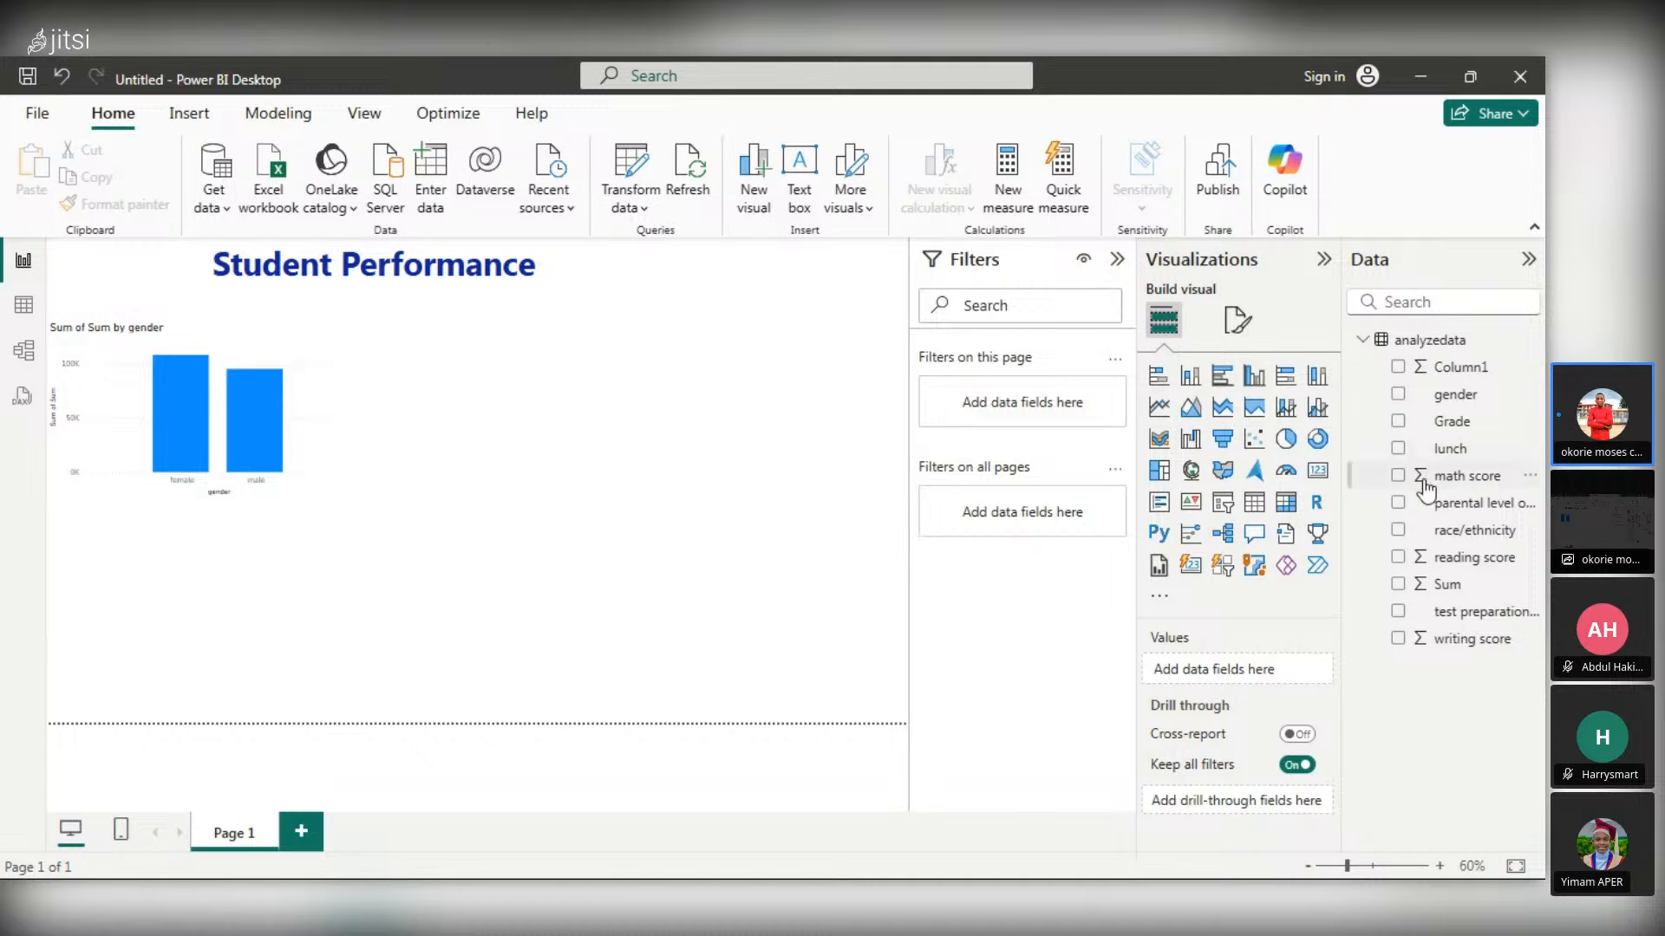
pyautogui.click(1400, 397)
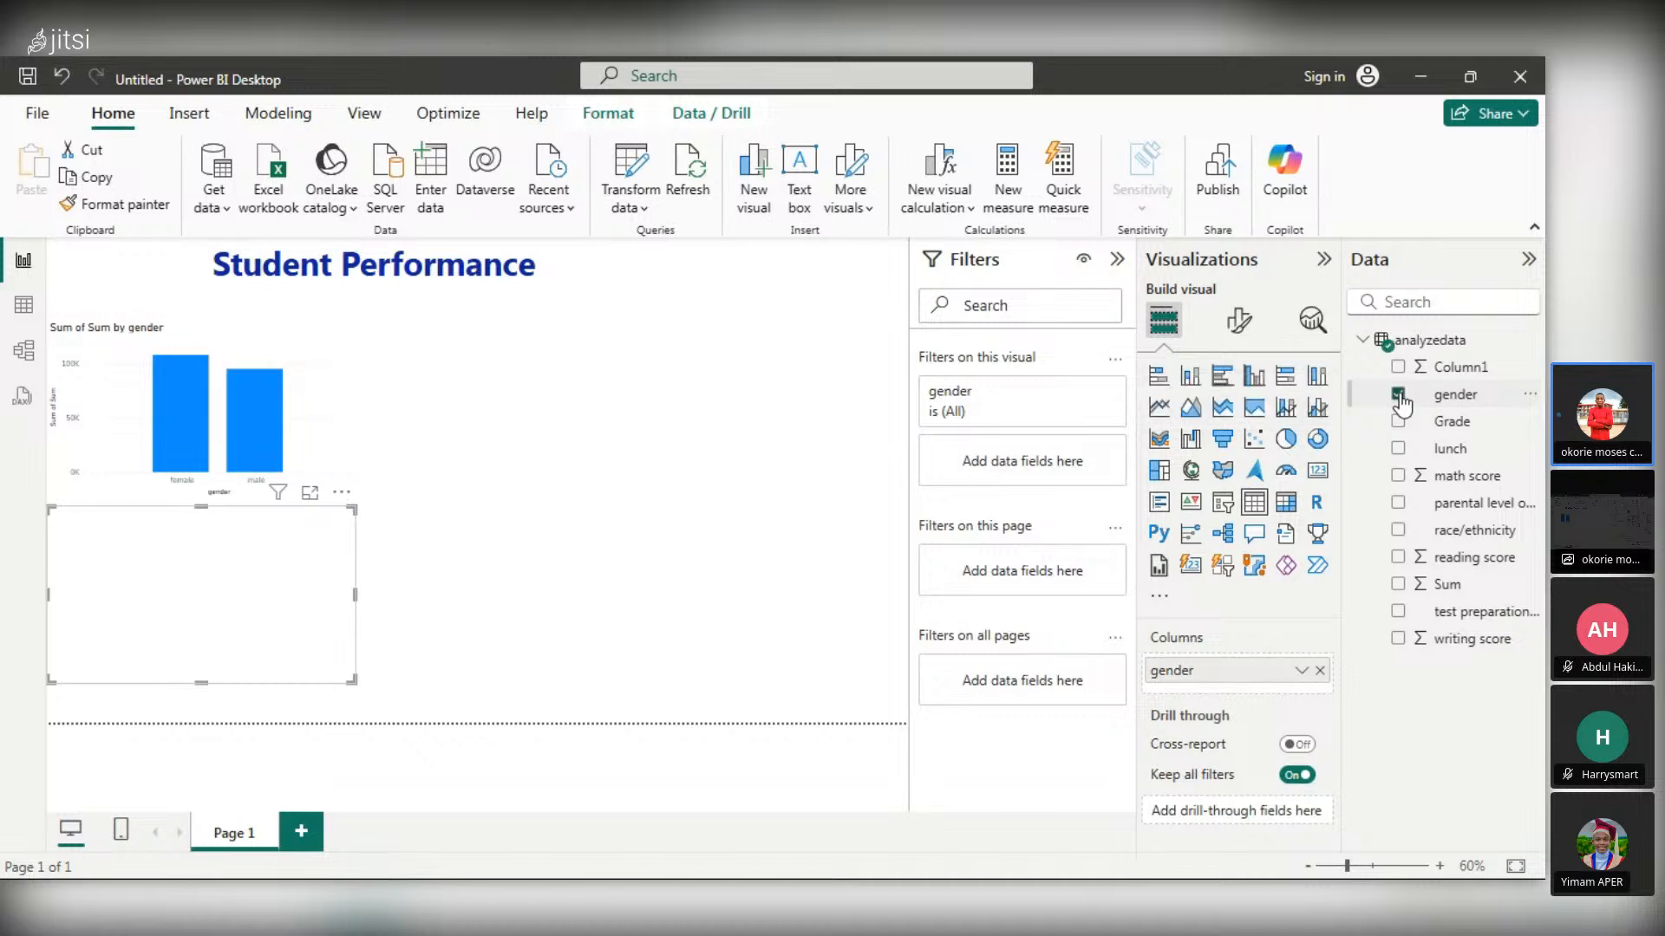
pyautogui.click(1399, 397)
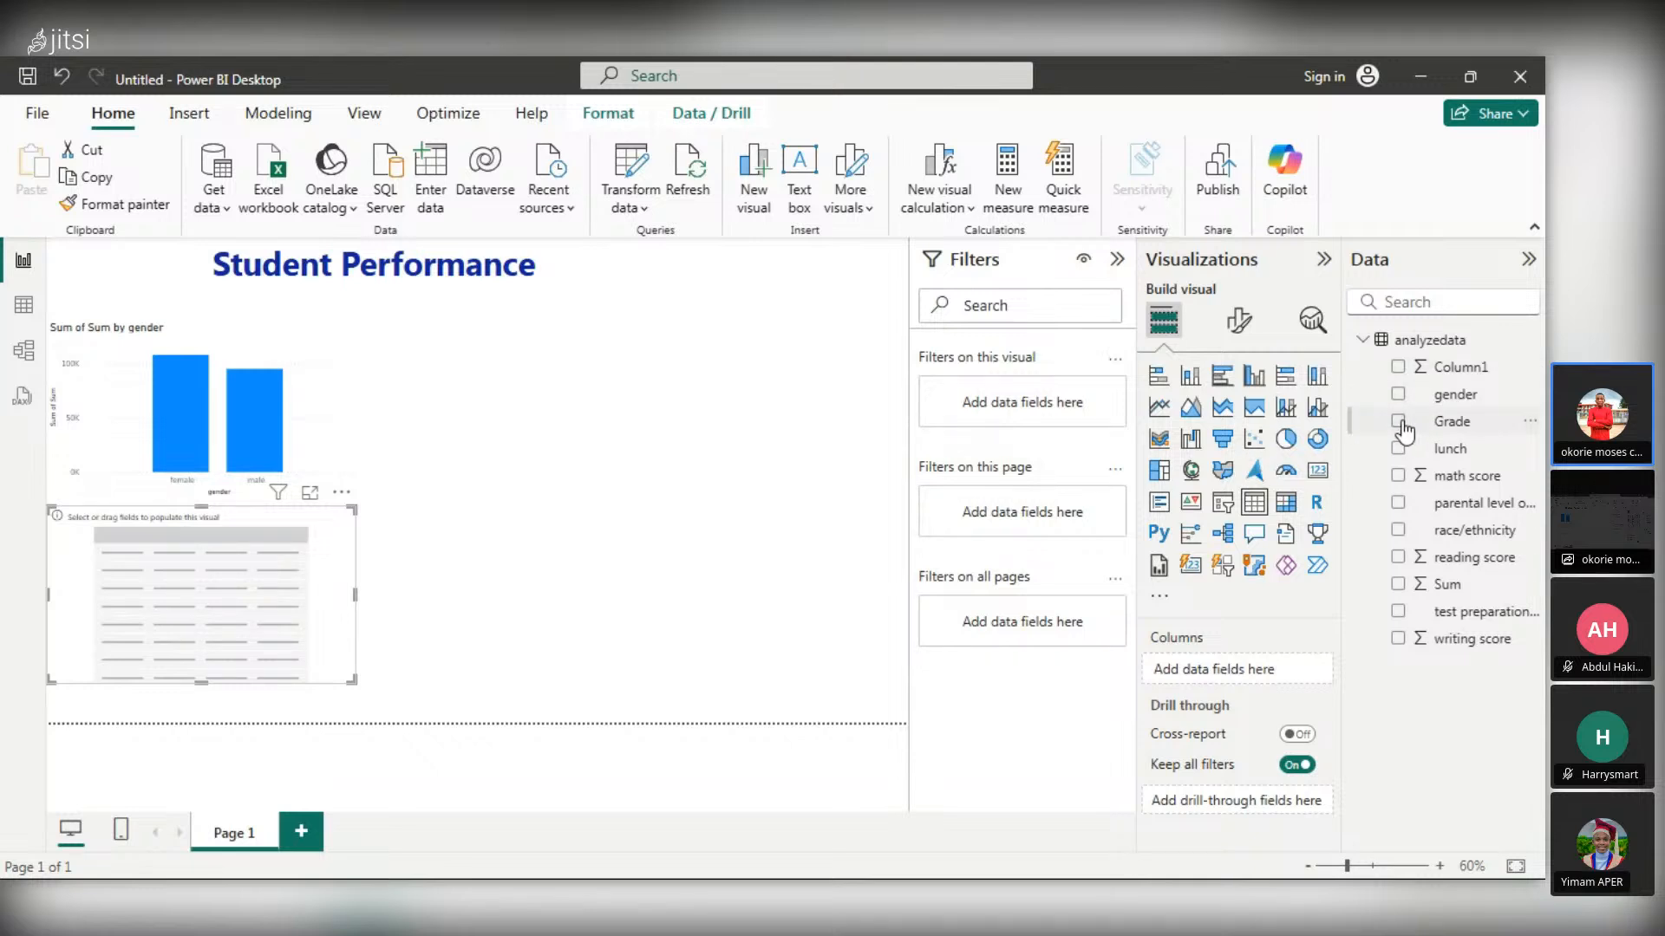
pyautogui.click(1398, 394)
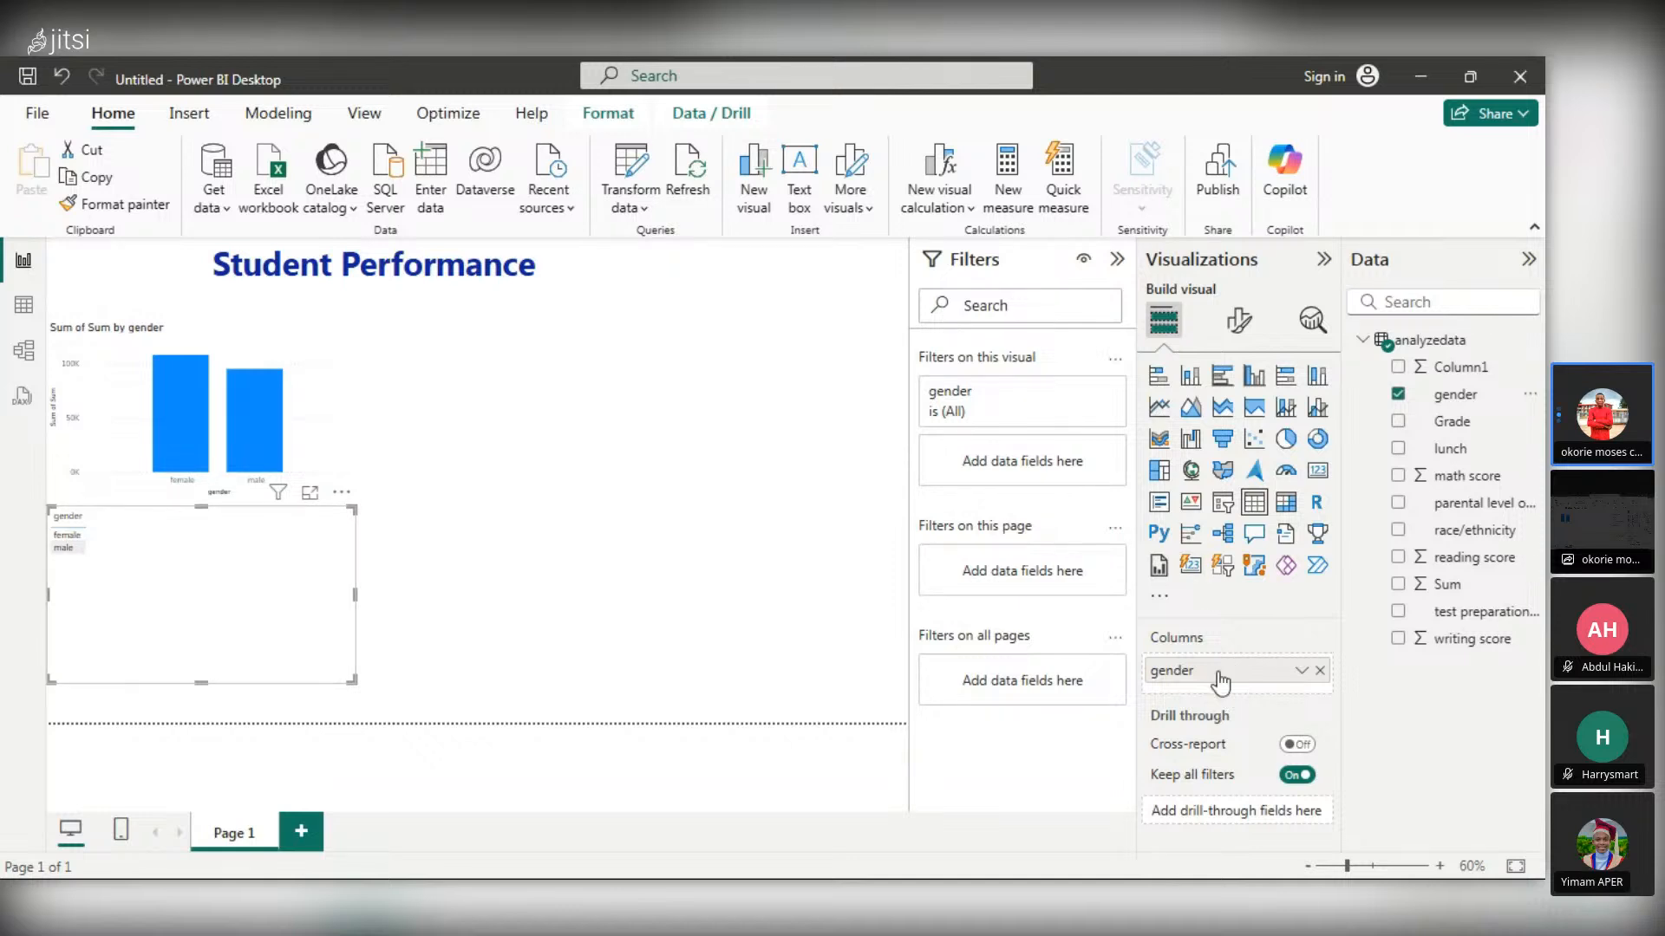
pyautogui.click(1301, 671)
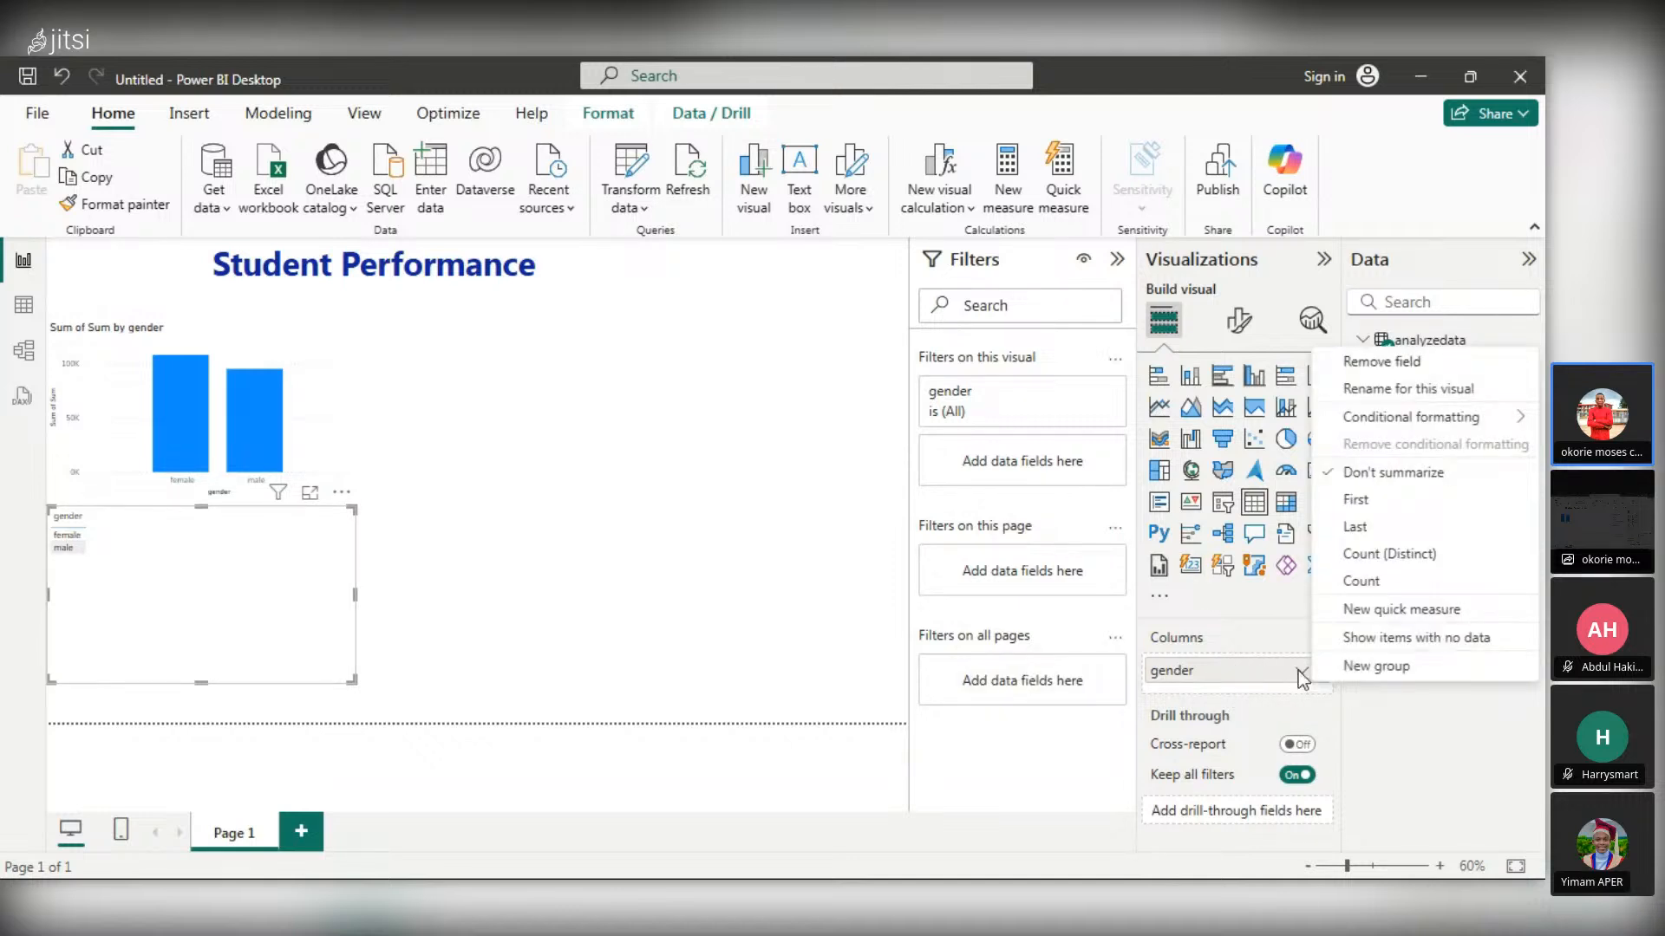
pyautogui.click(1370, 584)
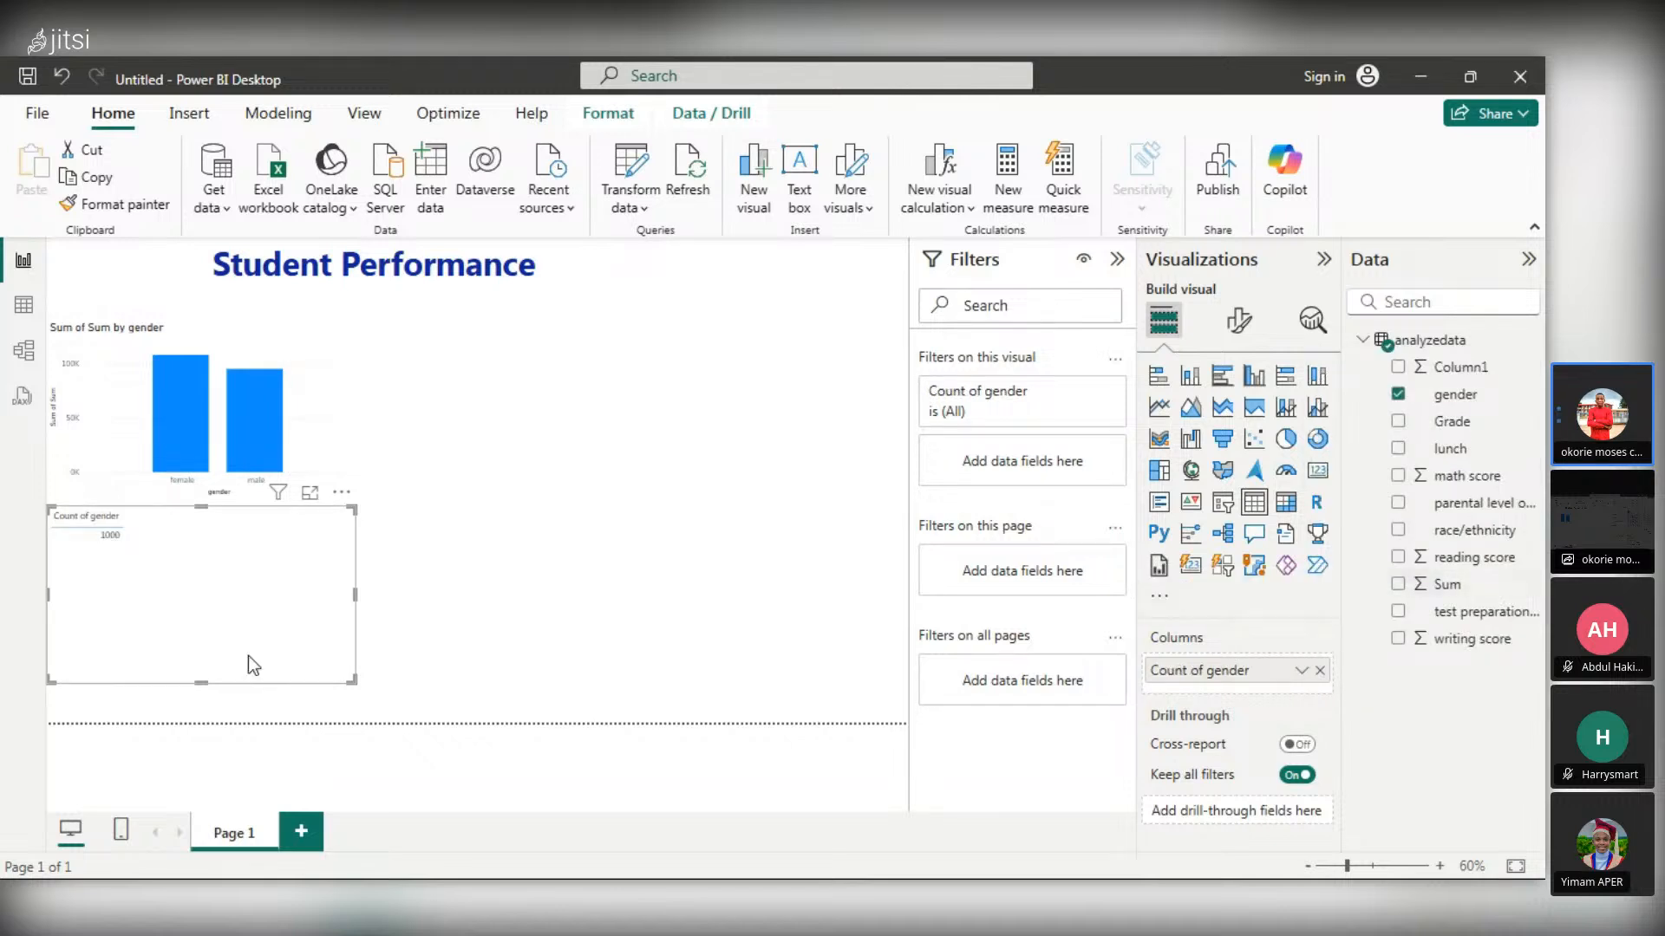
pyautogui.moveTo(199, 683); pyautogui.dragTo(200, 547)
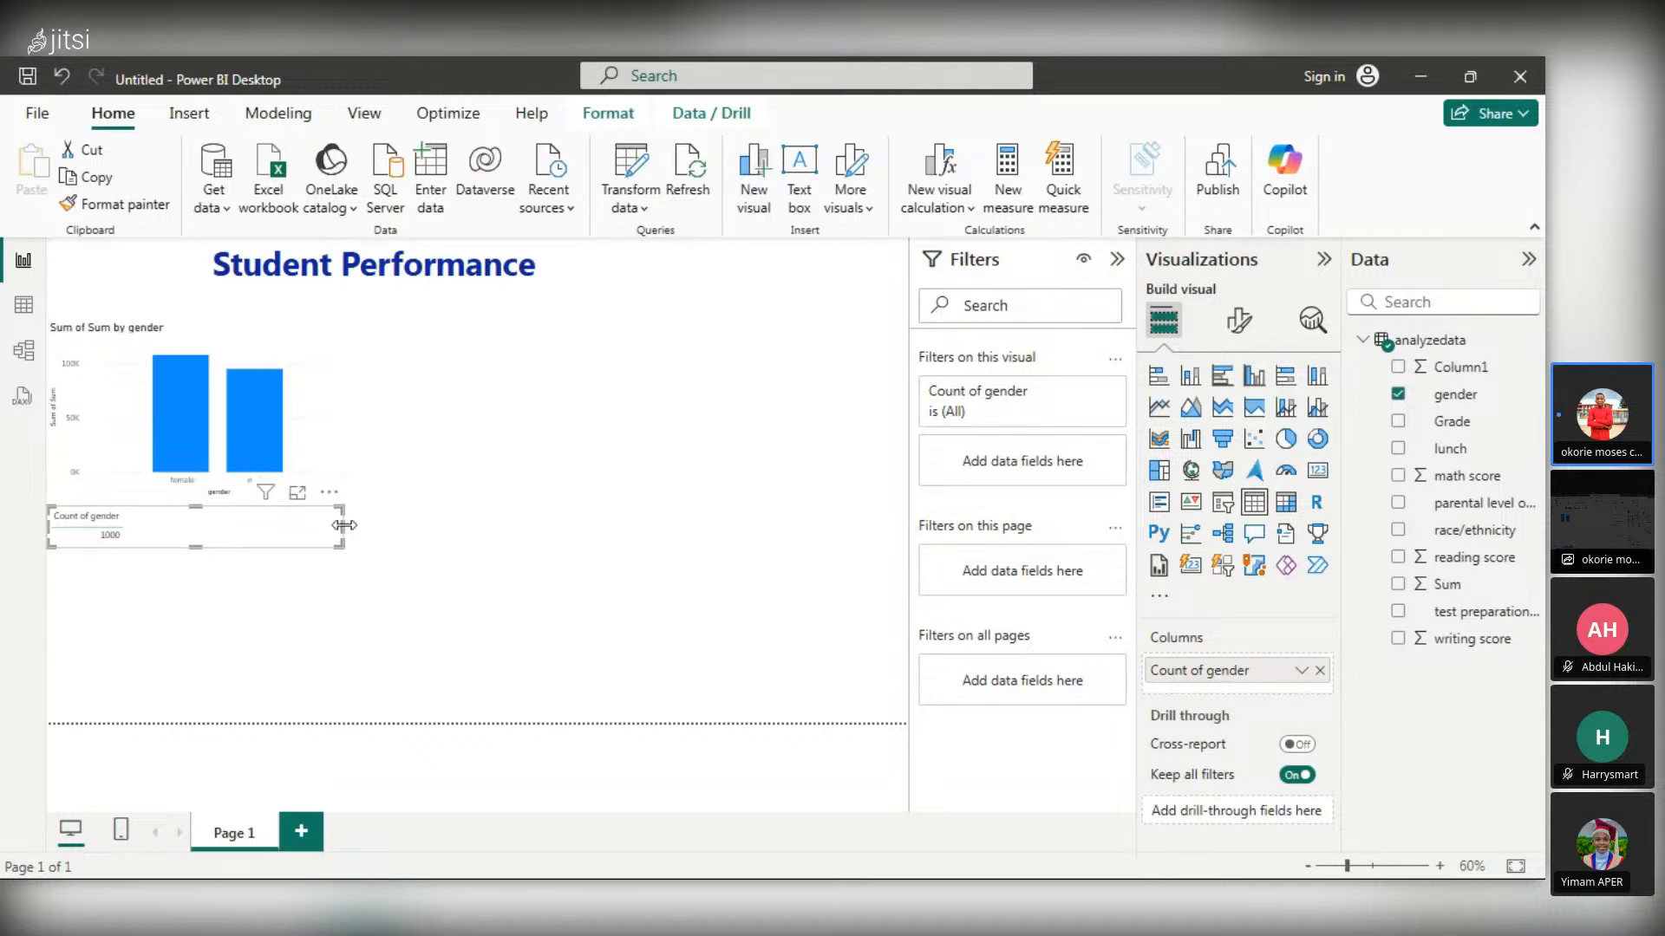
pyautogui.moveTo(348, 525); pyautogui.dragTo(138, 541)
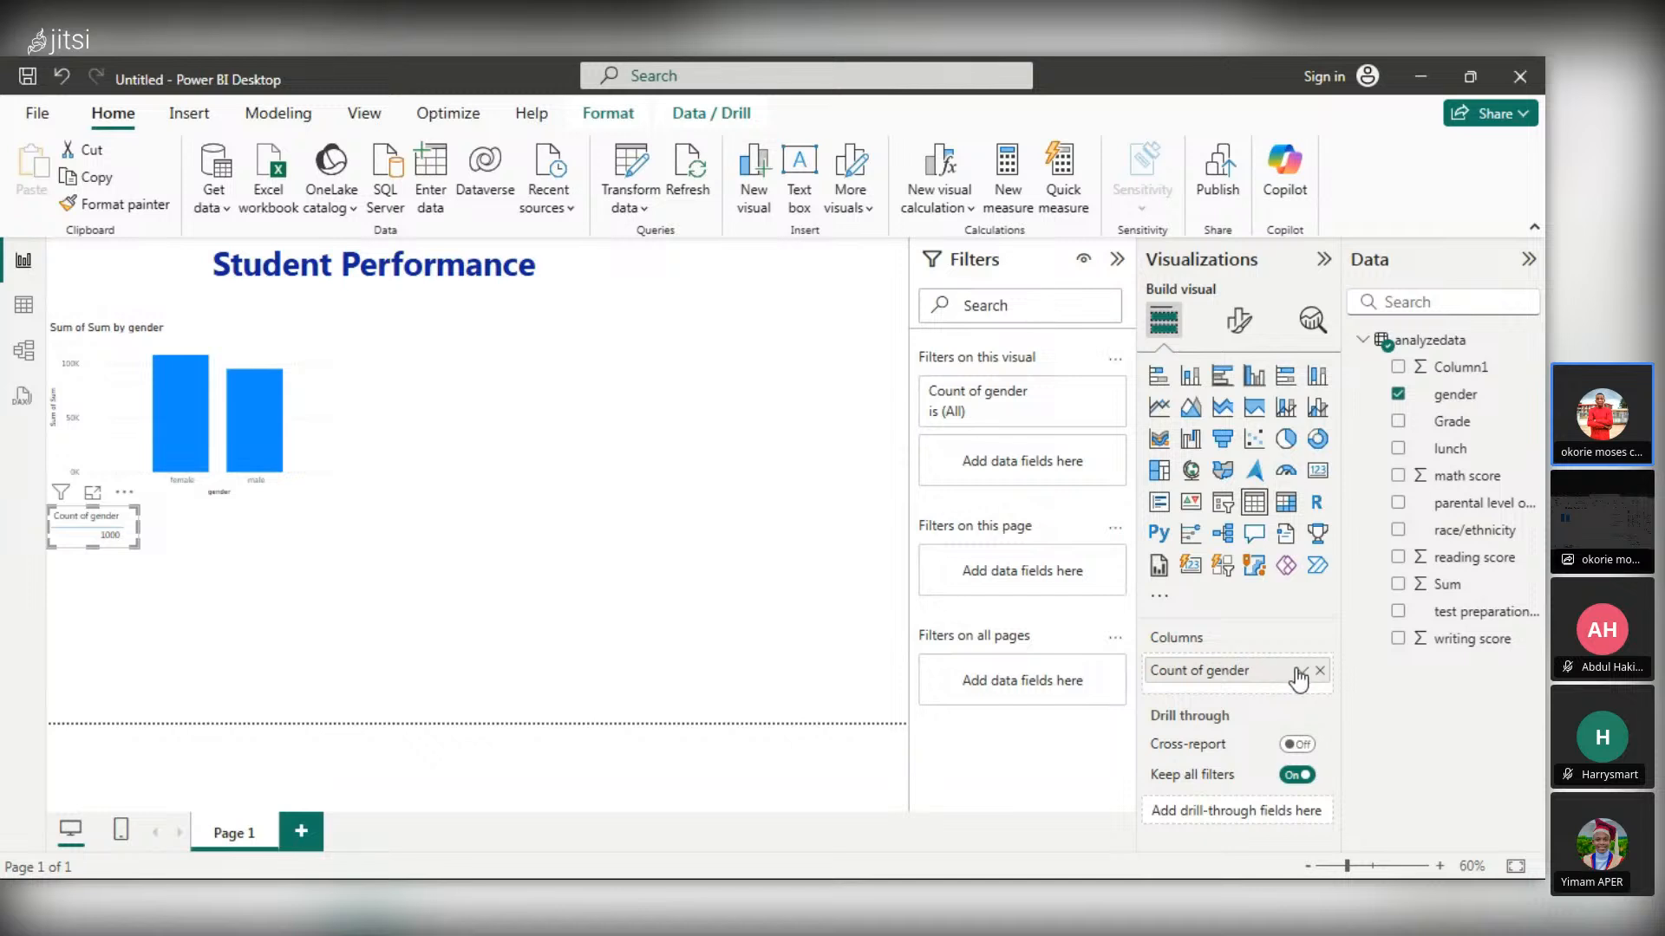
# - Try Count (Distinct) as the summarization of the table's gender field, and return it to Count
pyautogui.click(1300, 673)
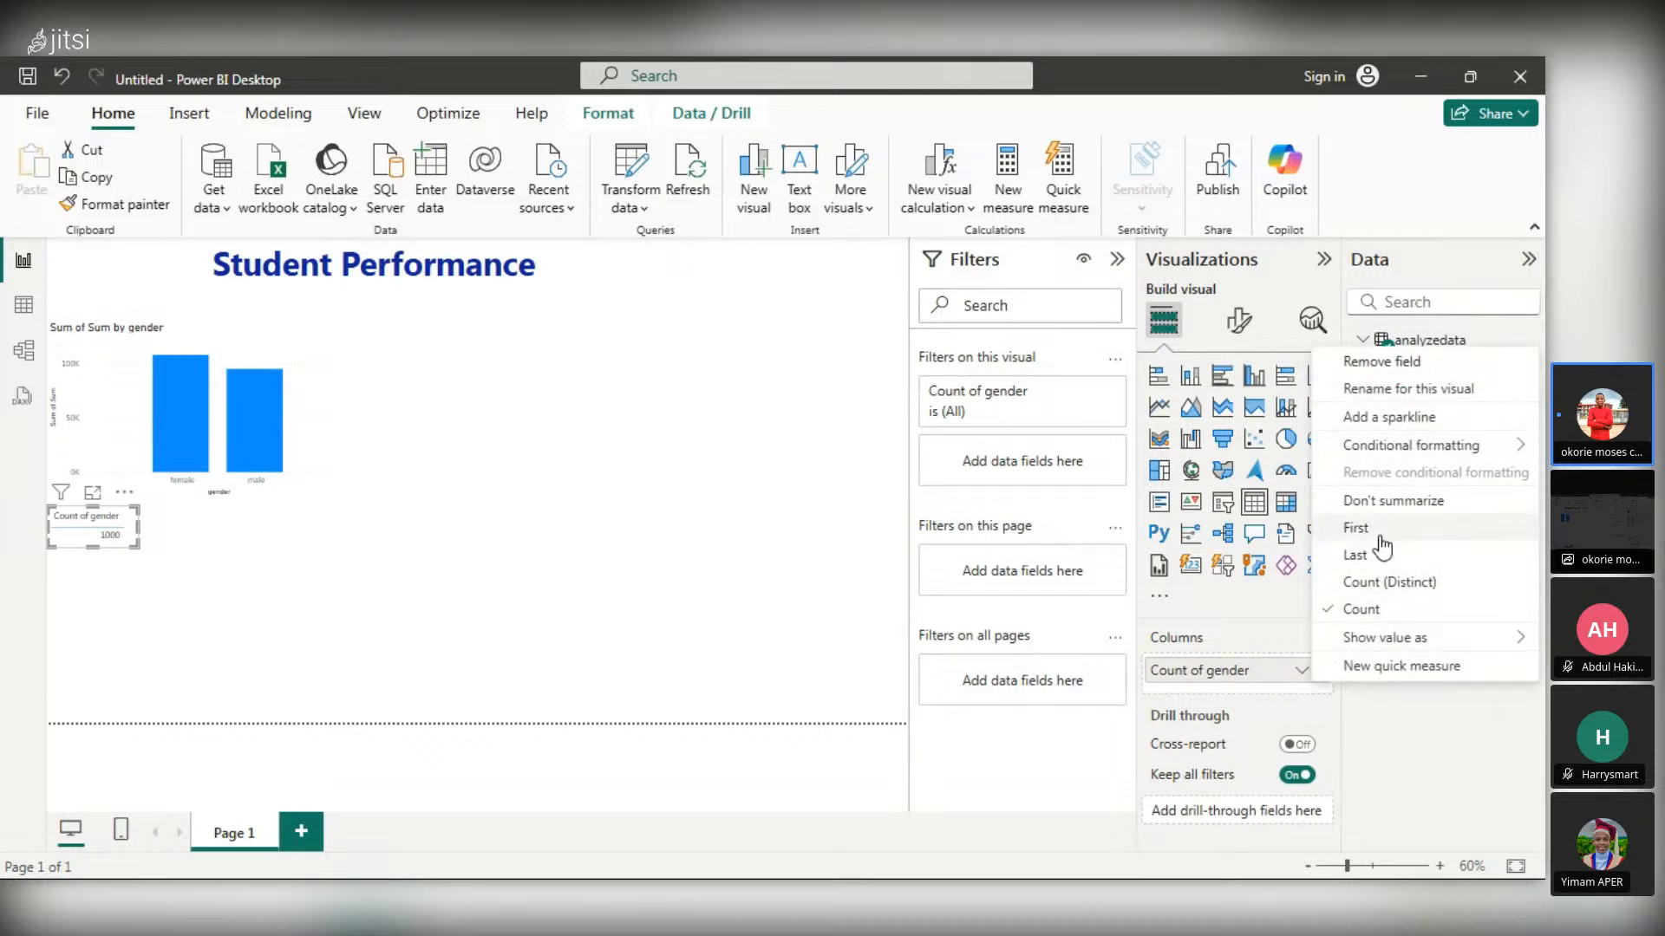
pyautogui.click(1376, 582)
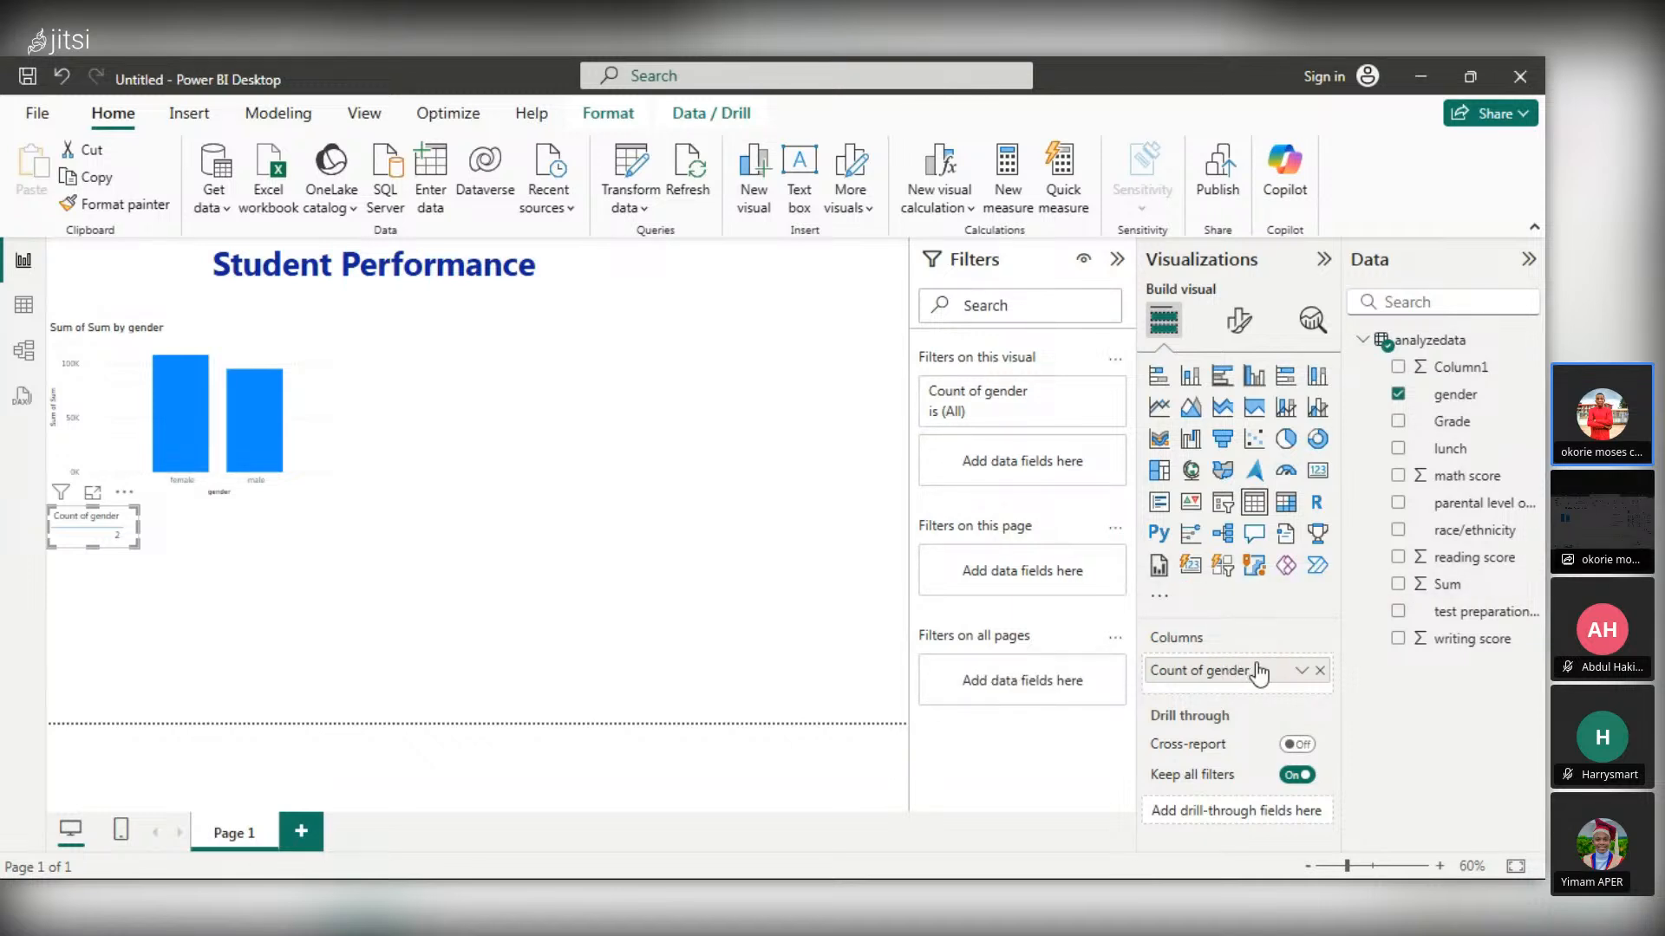
pyautogui.click(1303, 673)
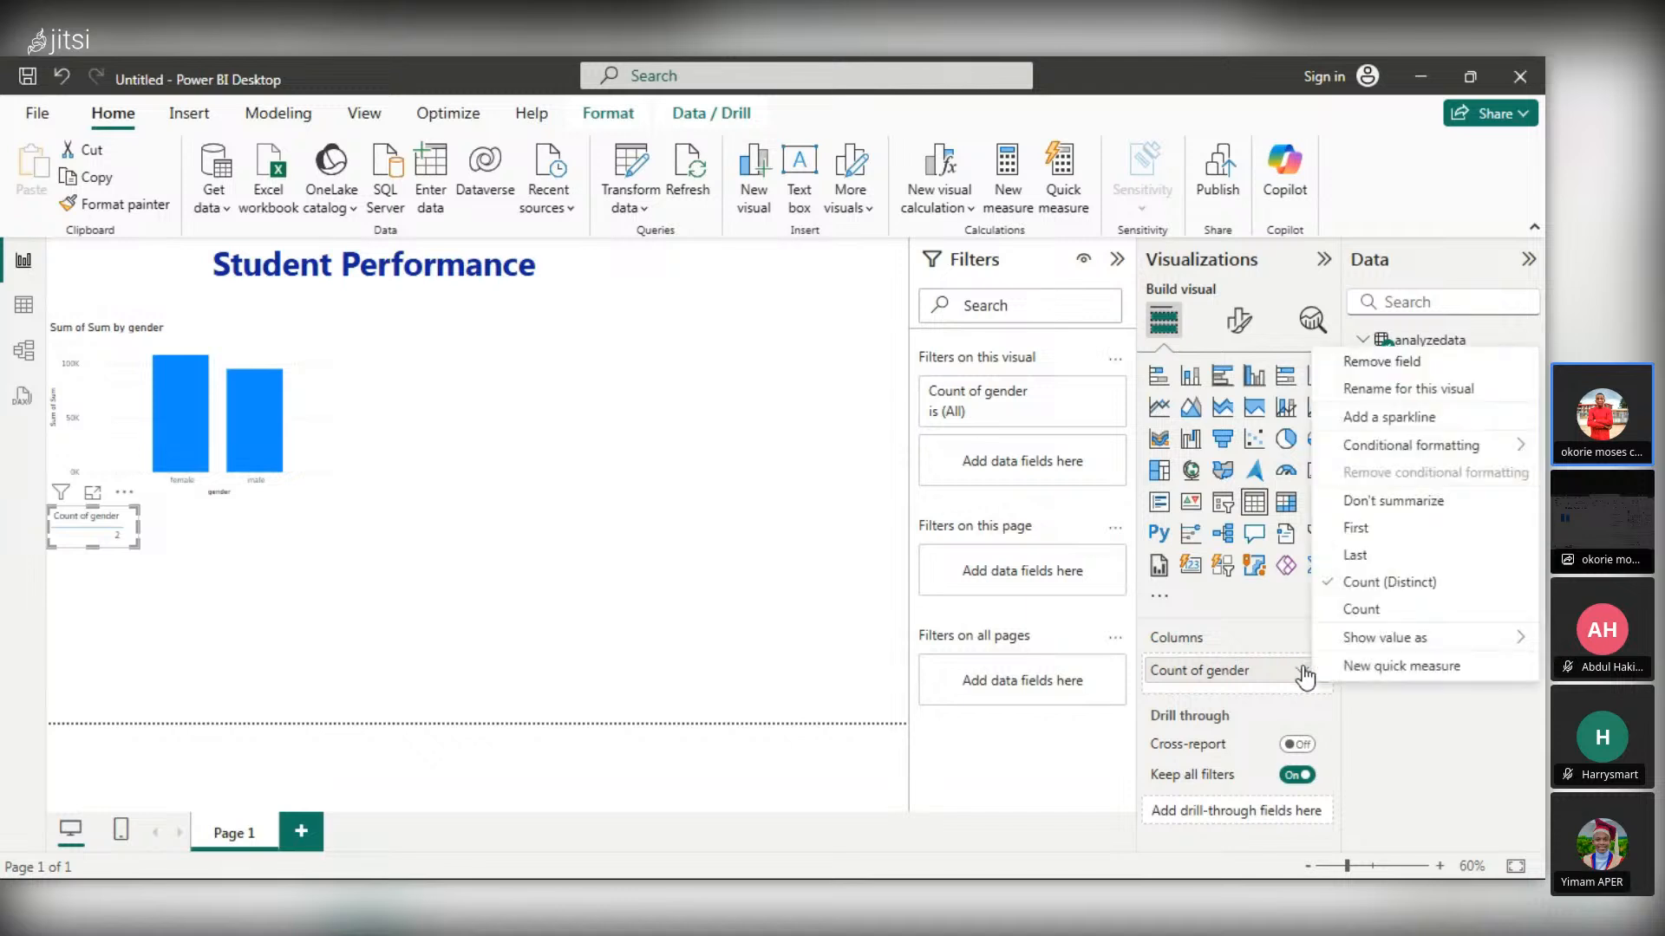
pyautogui.click(1361, 609)
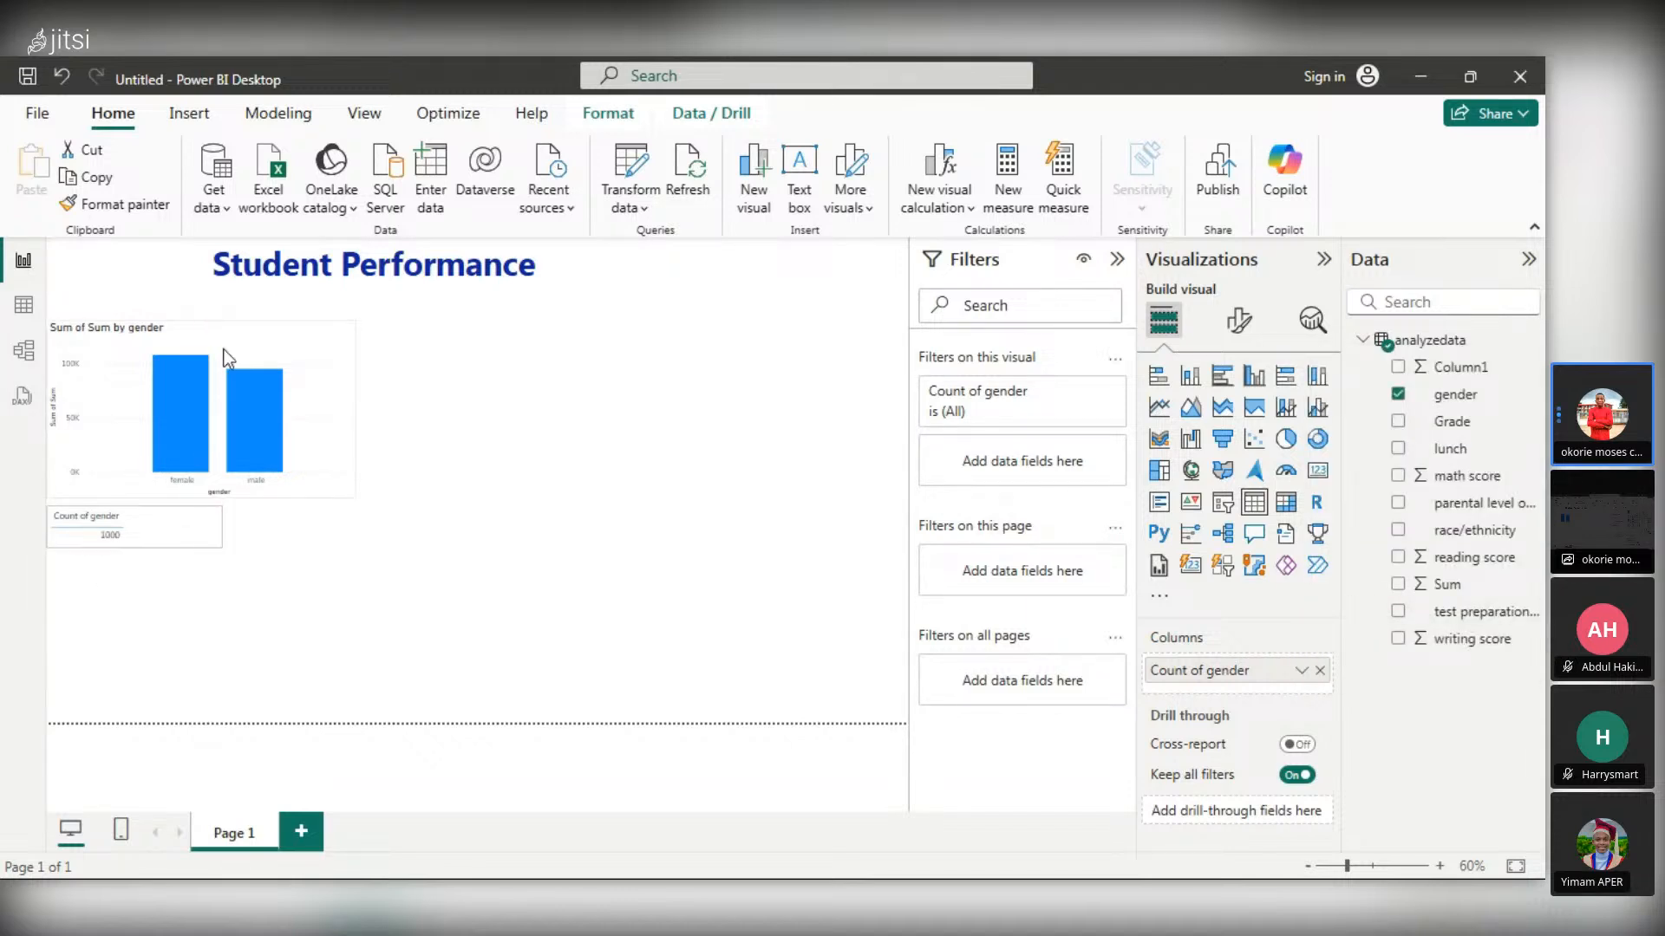
# - Fit the count table's size to its one-line header and value, and move it beyond the end of the title text
pyautogui.click(84, 527)
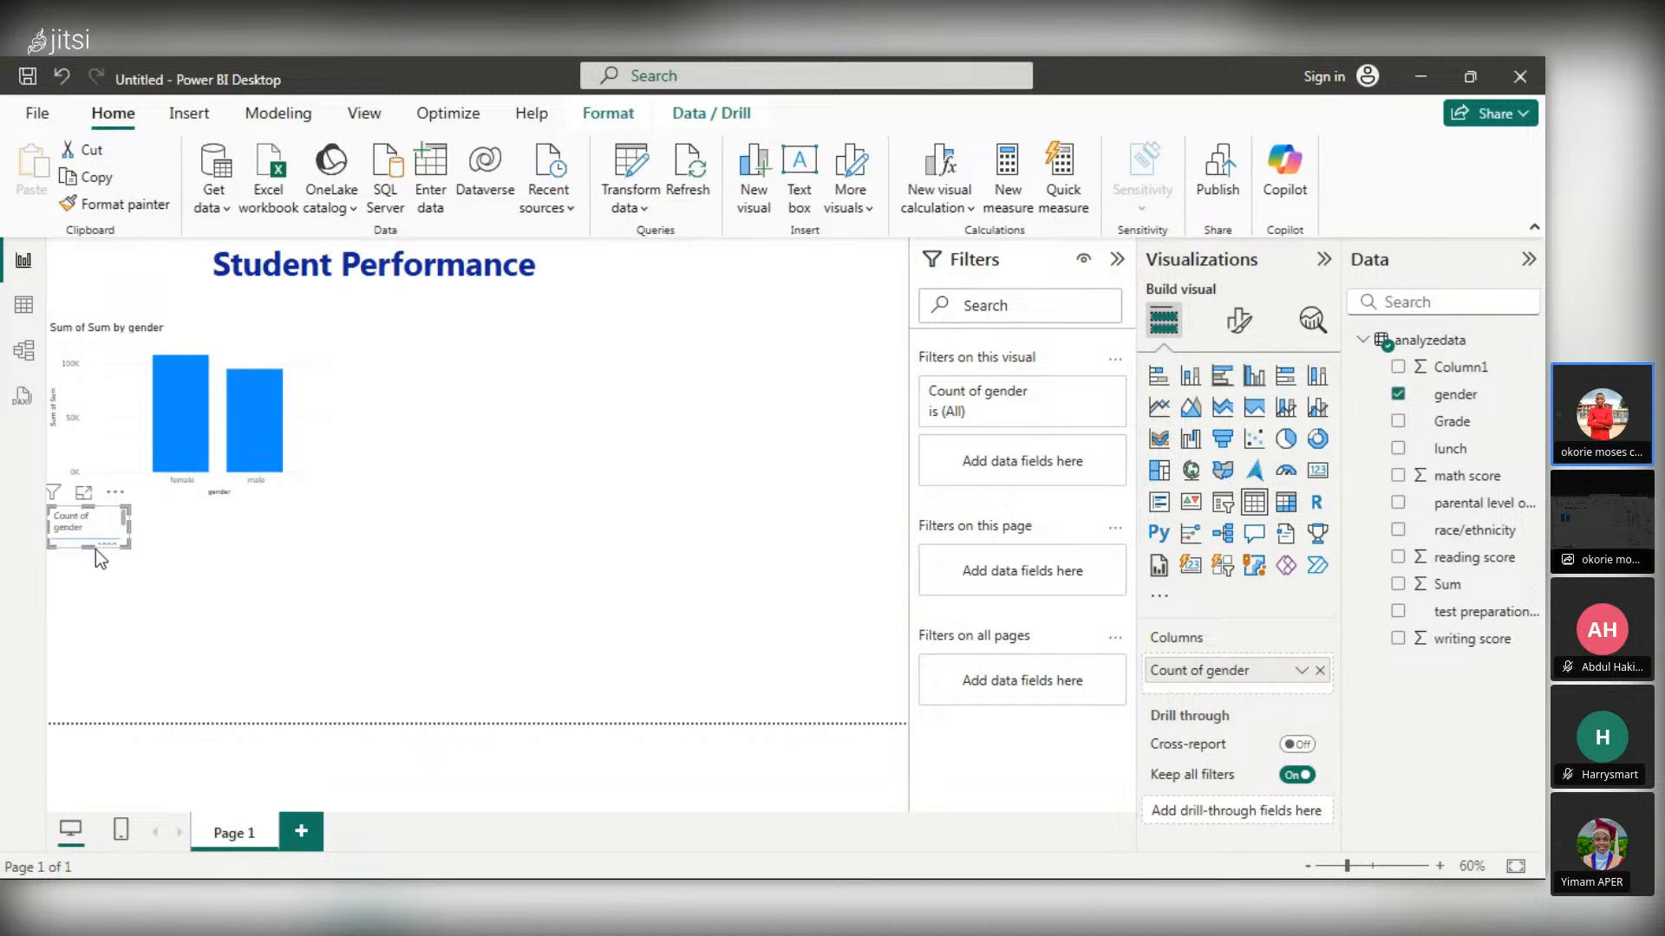
pyautogui.moveTo(95, 550); pyautogui.dragTo(87, 591)
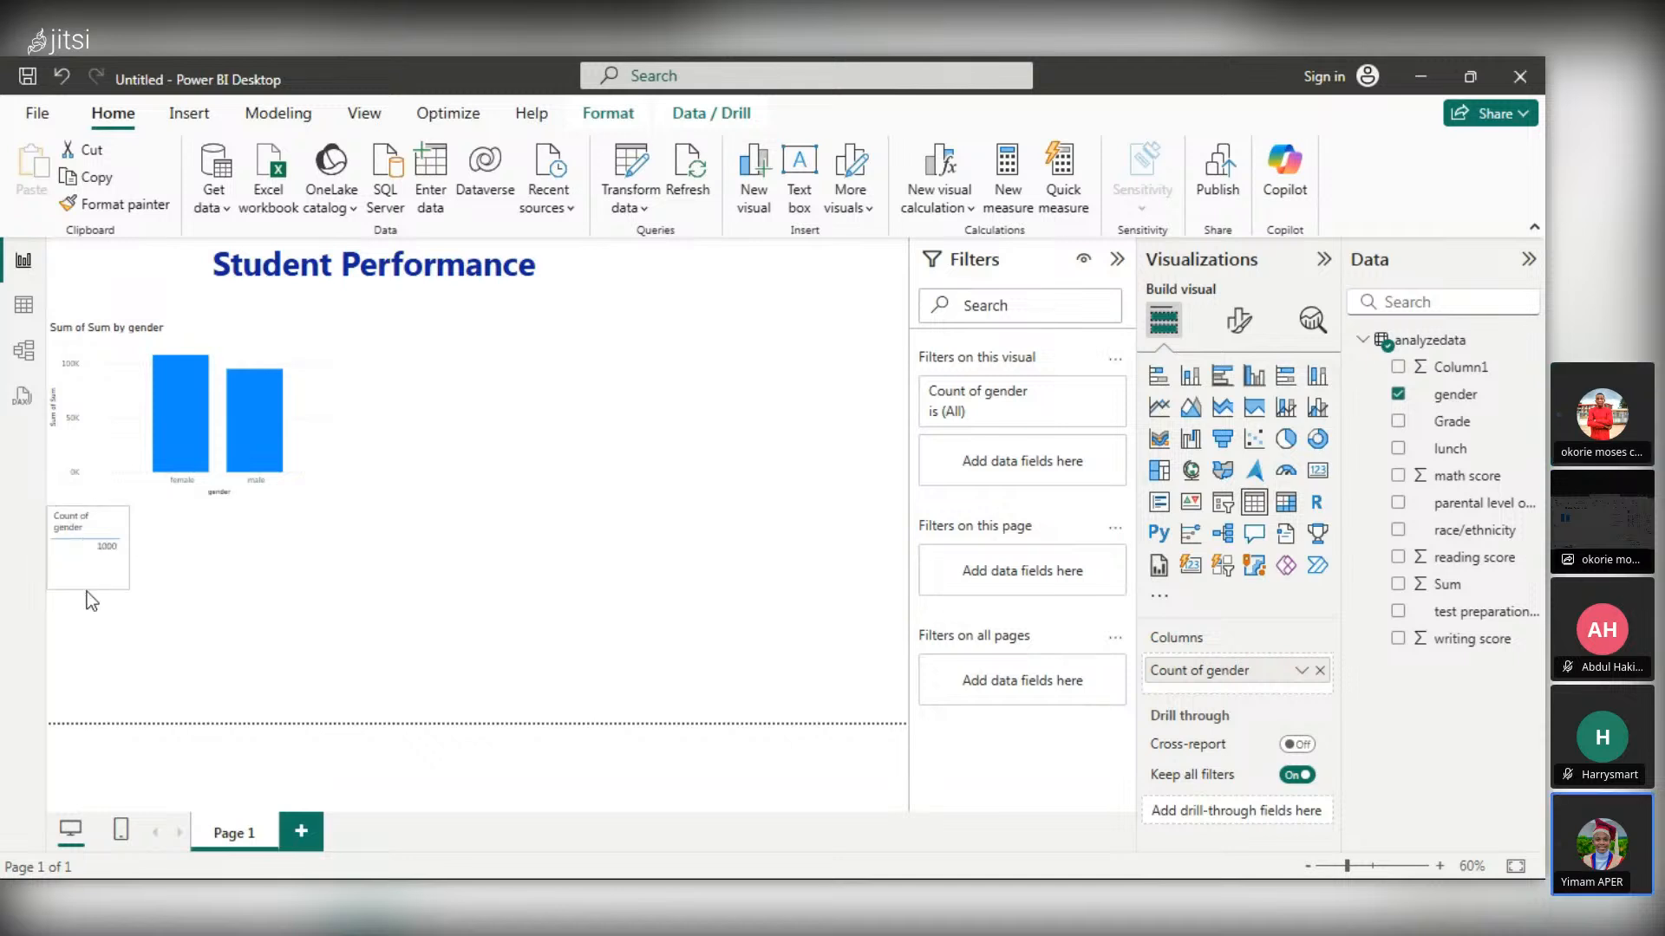
pyautogui.click(95, 541)
pyautogui.moveTo(129, 532)
pyautogui.mouseDown()
pyautogui.moveTo(210, 531)
pyautogui.moveTo(138, 528)
pyautogui.mouseUp()
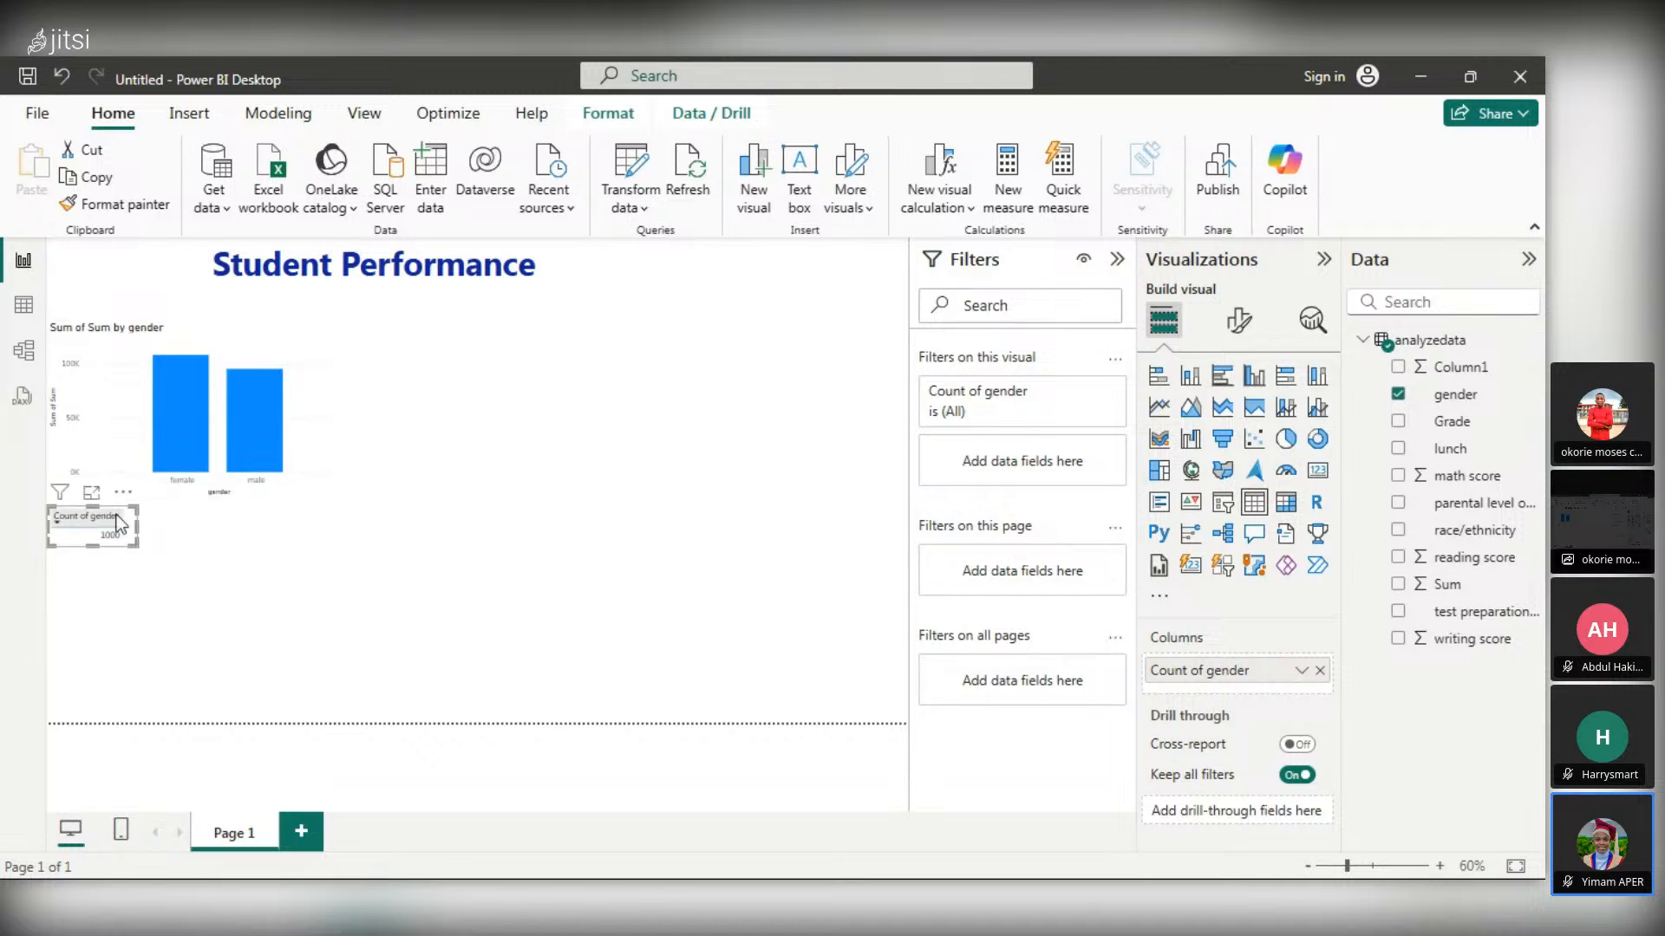
pyautogui.moveTo(93, 527); pyautogui.dragTo(655, 257)
pyautogui.click(655, 257)
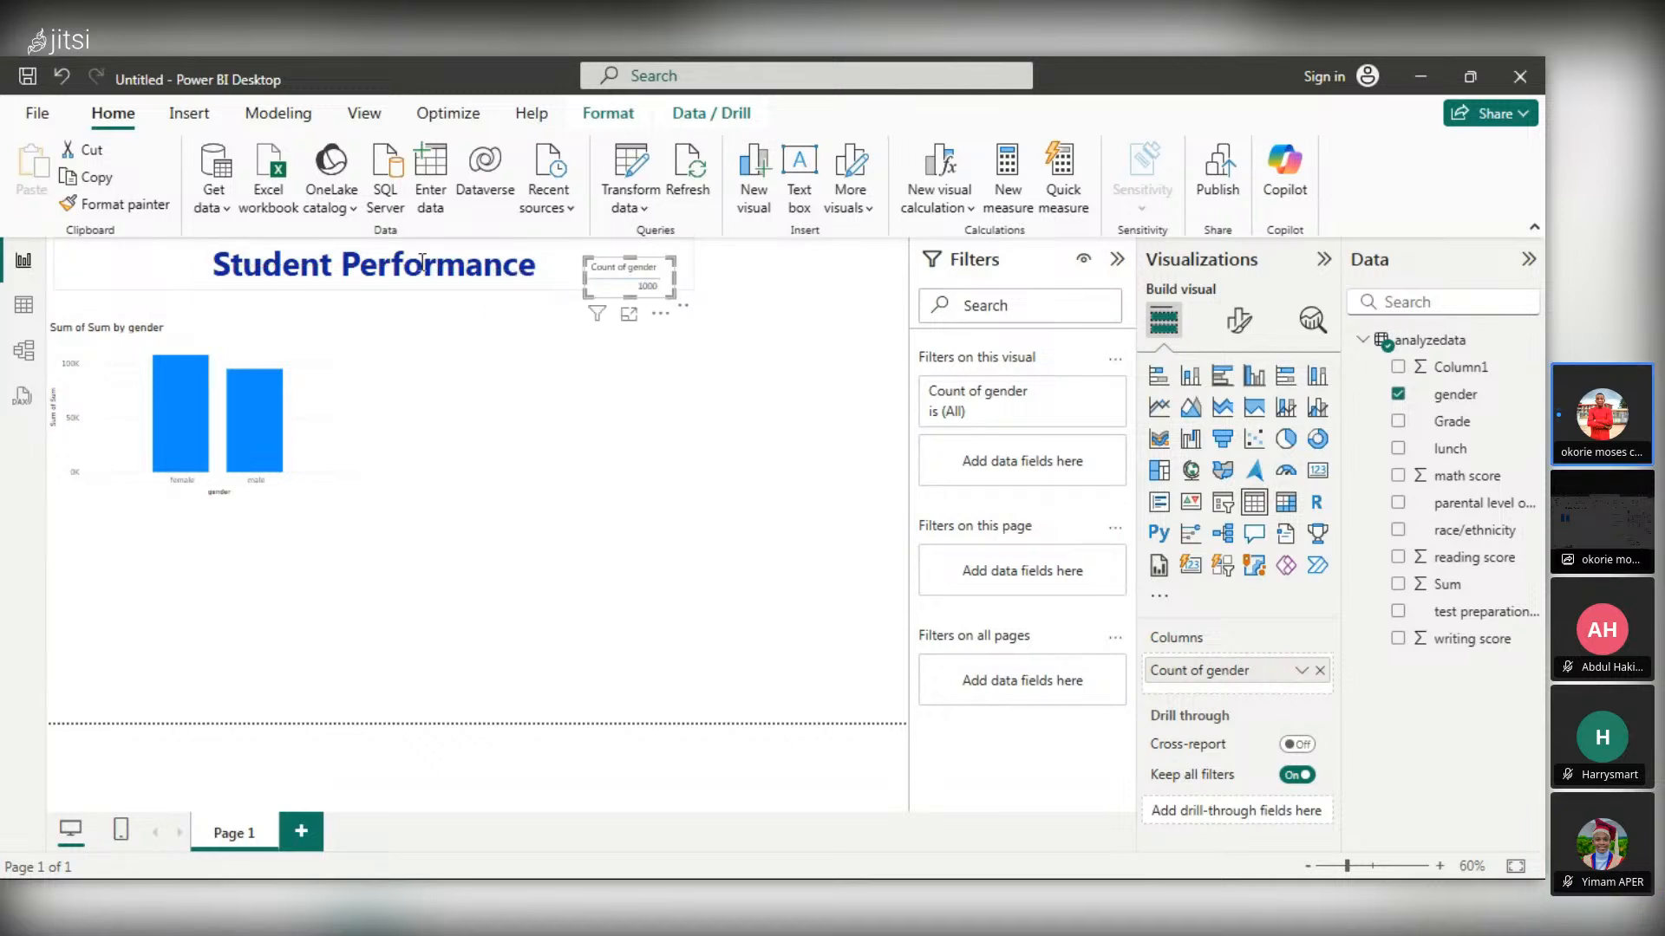
# - Narrow the "Student Performance" title box to about its text width, and move the count table directly beside it
pyautogui.click(526, 266)
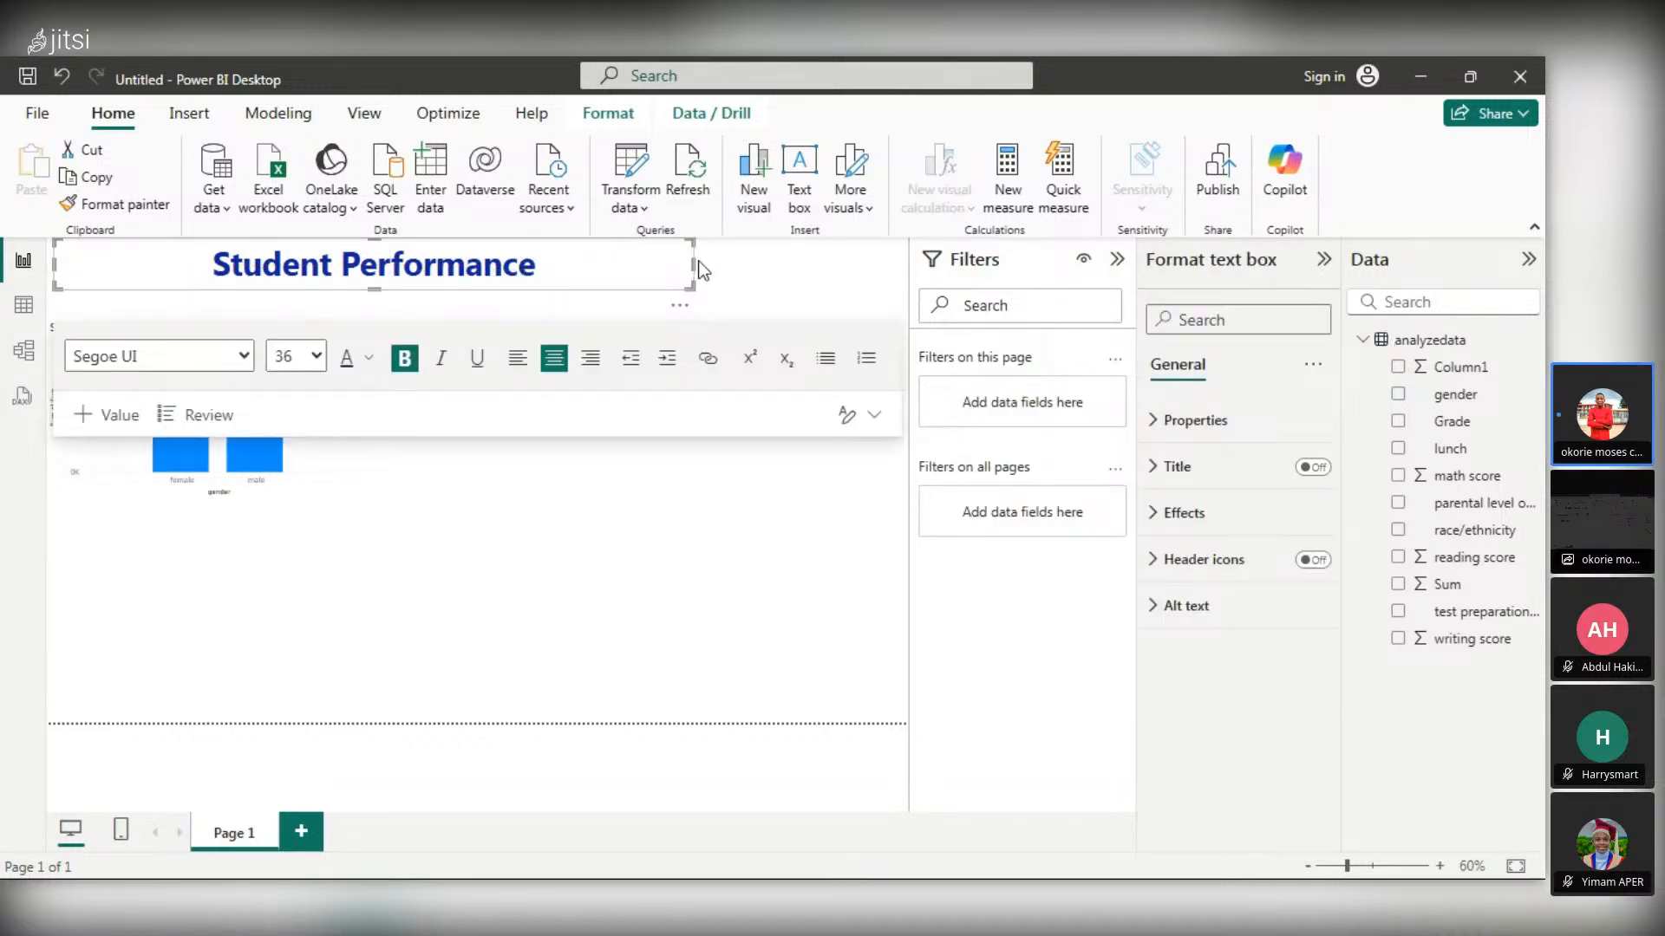
pyautogui.moveTo(691, 267); pyautogui.dragTo(449, 257)
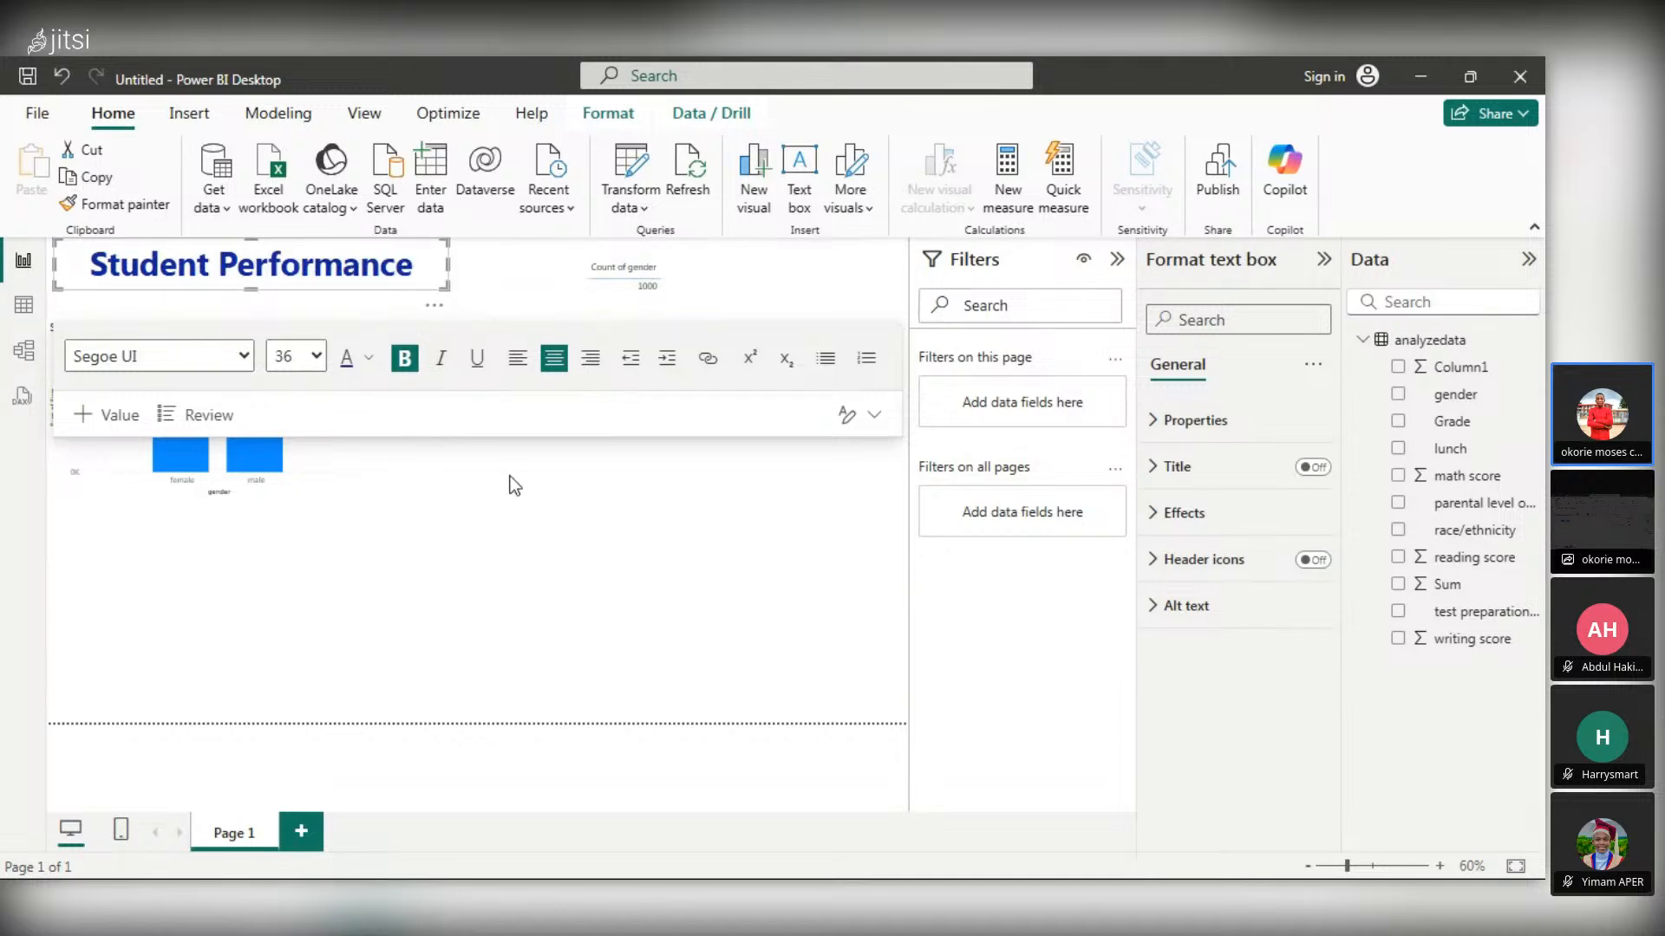
pyautogui.click(577, 274)
pyautogui.click(610, 264)
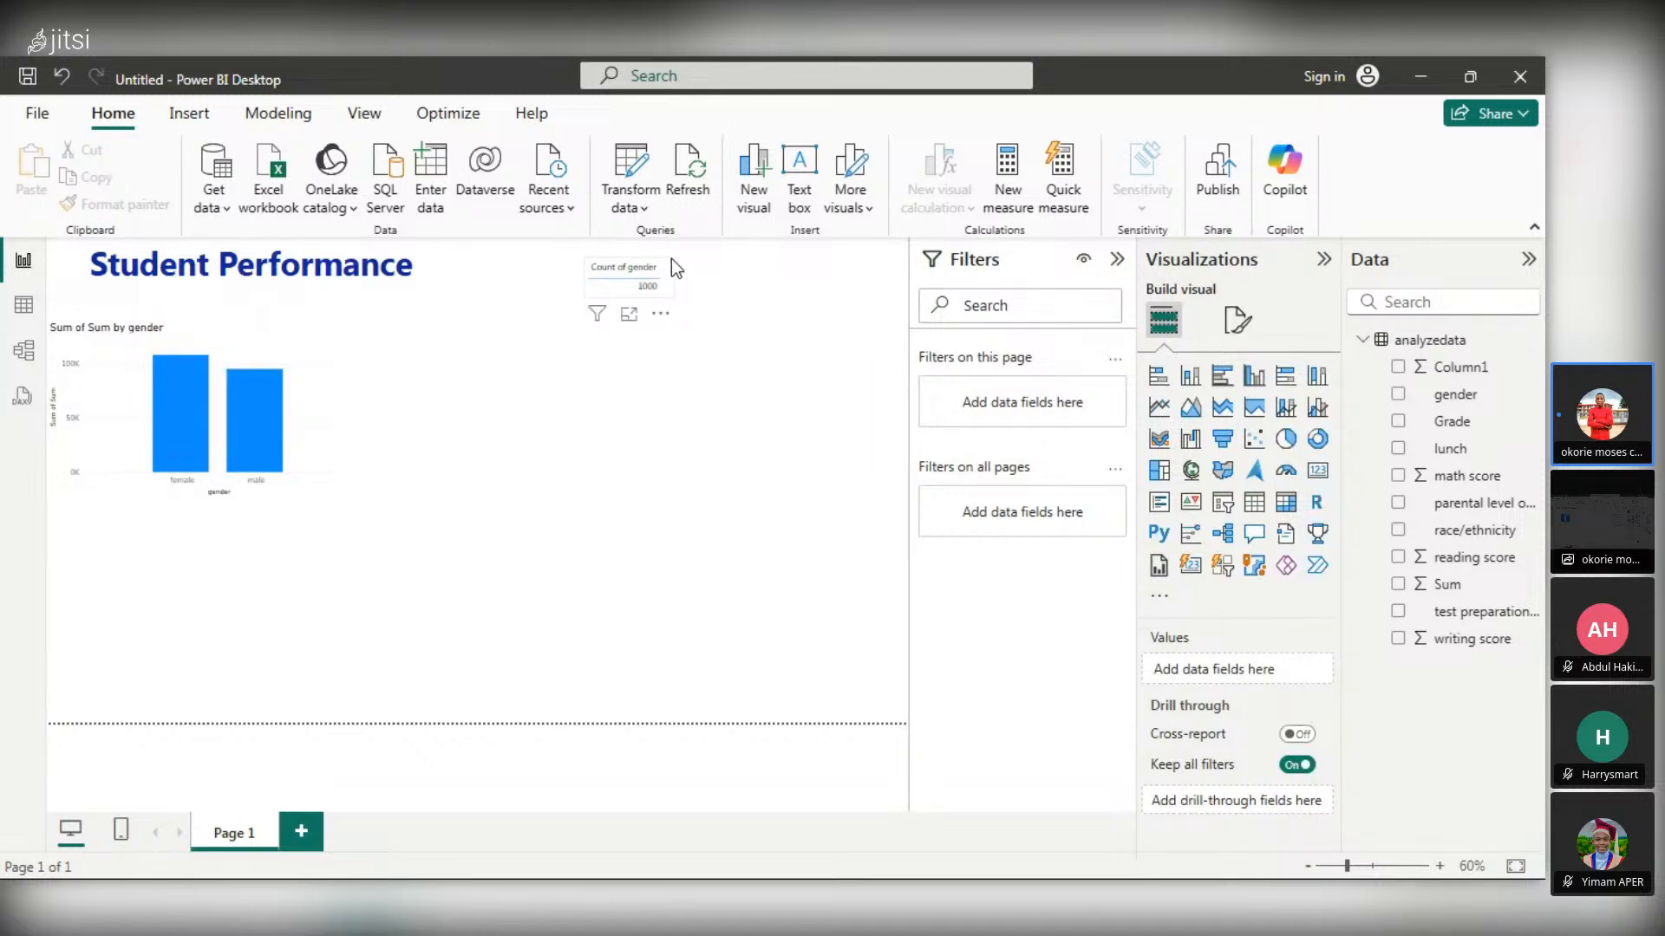
pyautogui.moveTo(671, 258); pyautogui.dragTo(555, 267)
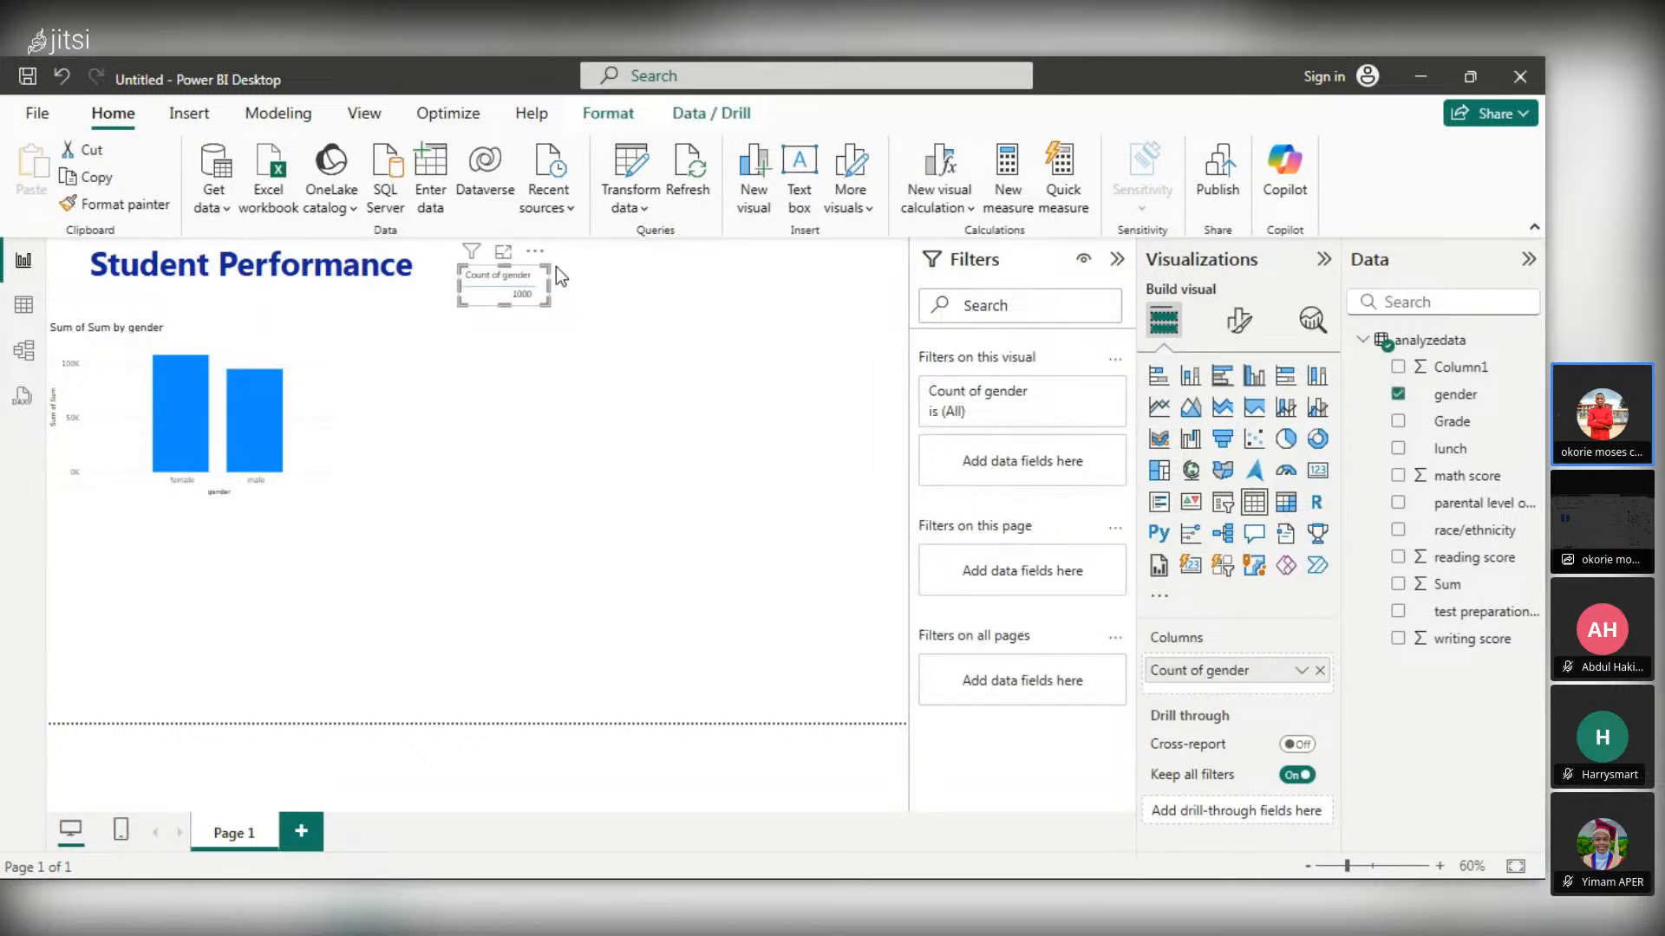
pyautogui.click(657, 285)
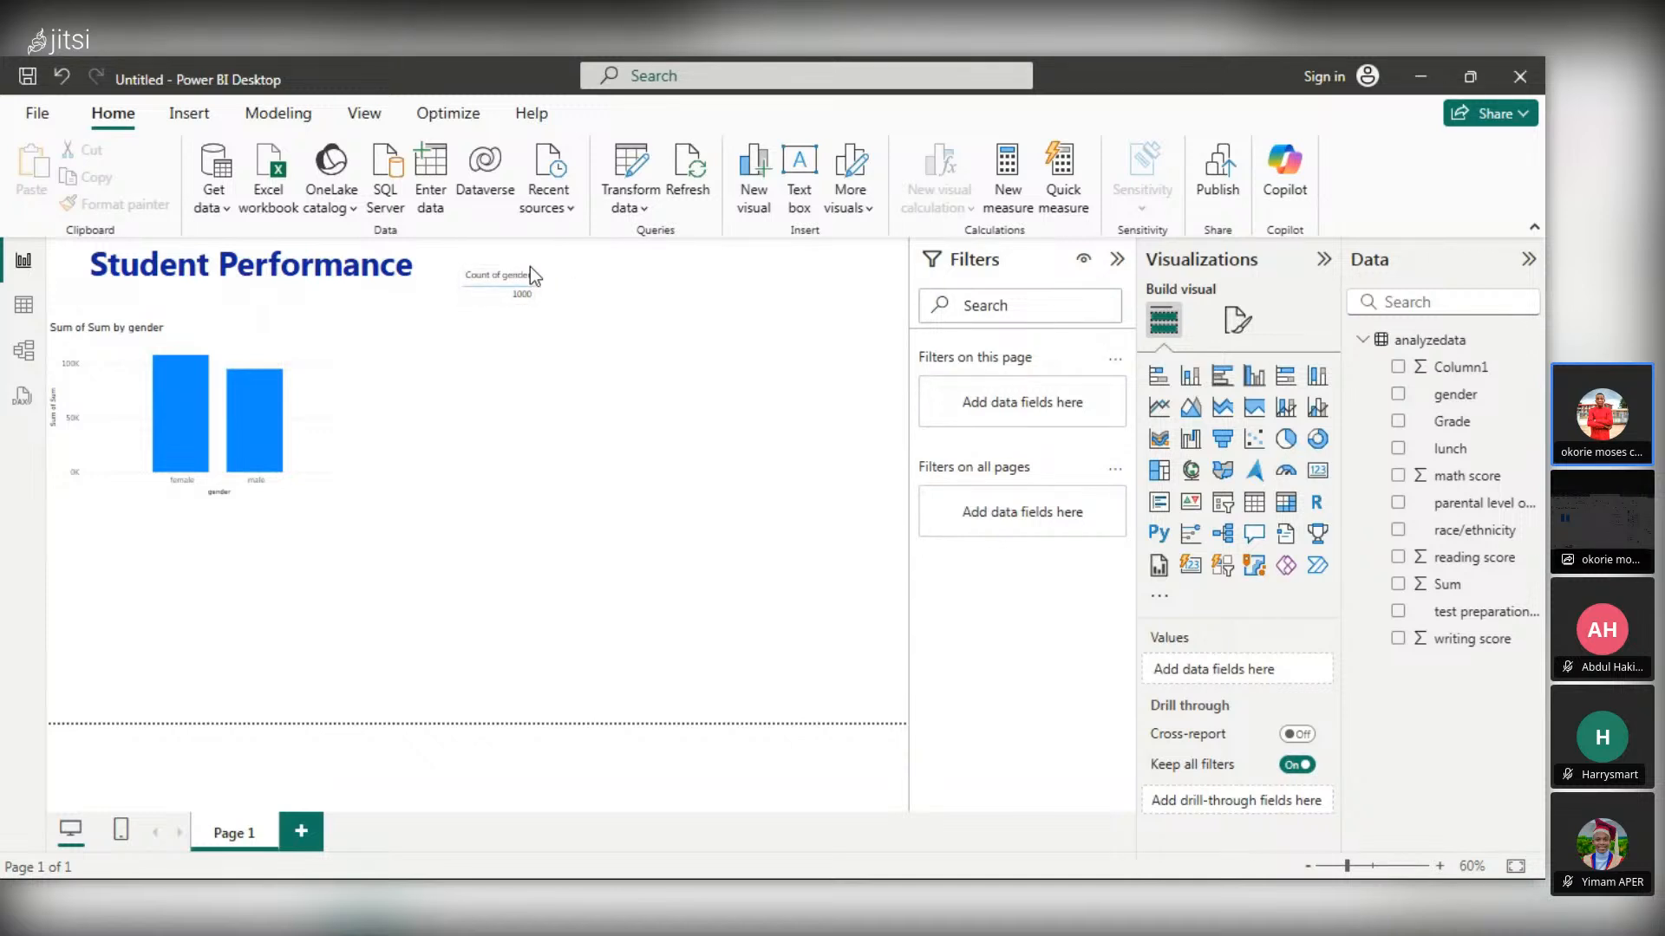
pyautogui.click(464, 282)
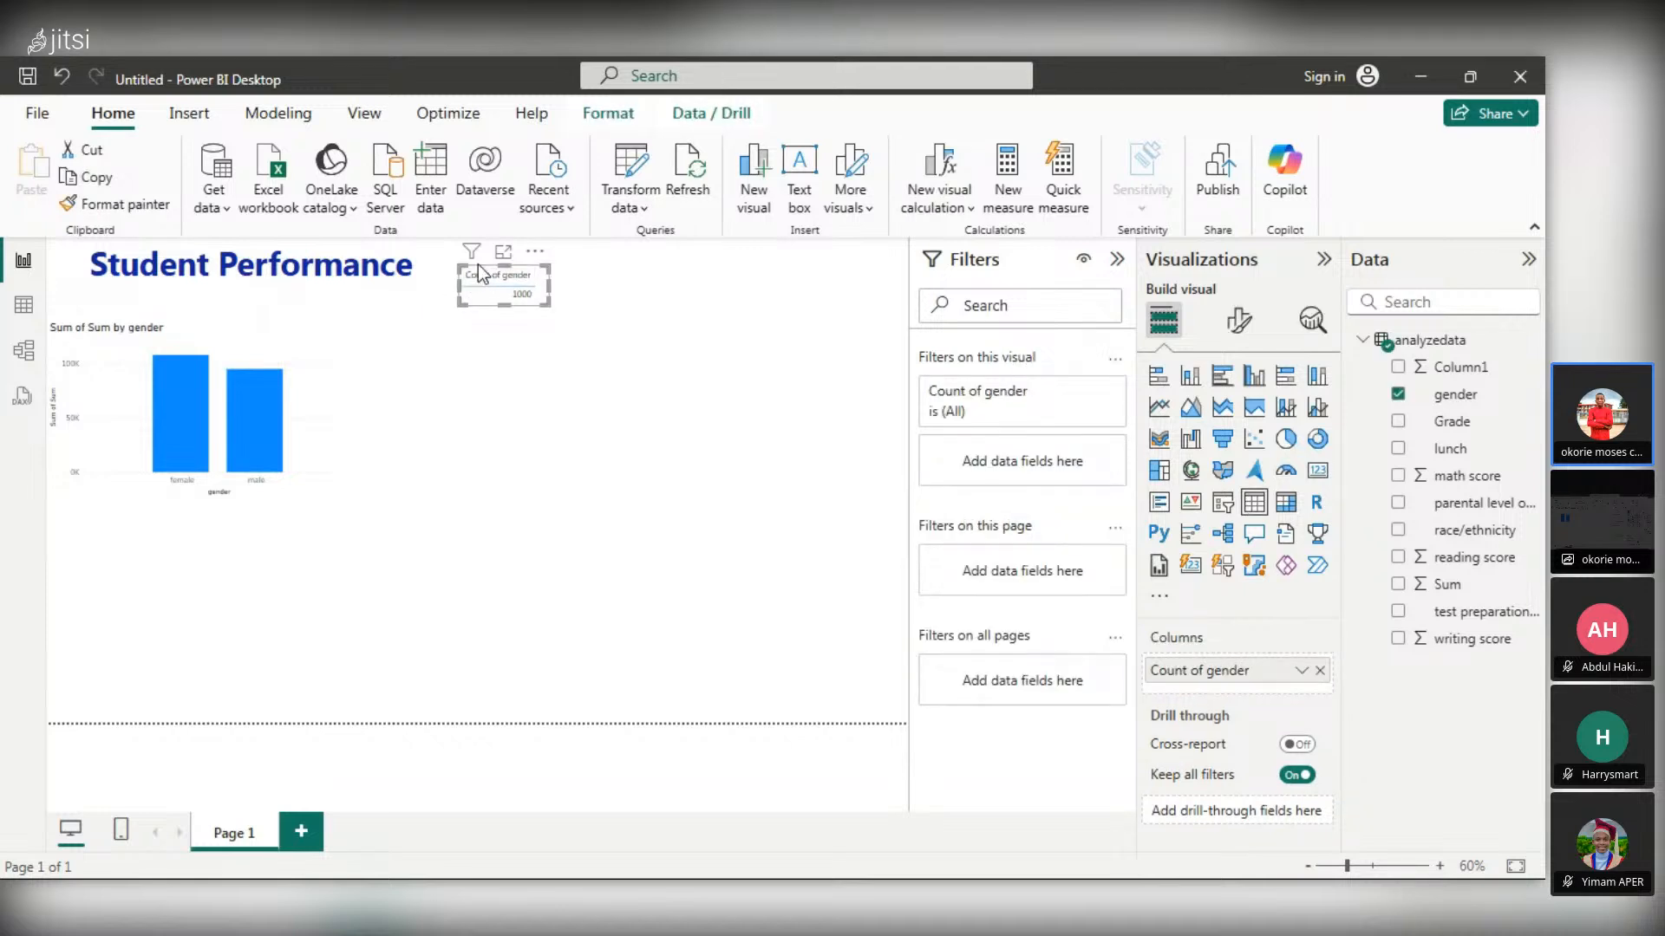
pyautogui.moveTo(478, 264); pyautogui.dragTo(463, 255)
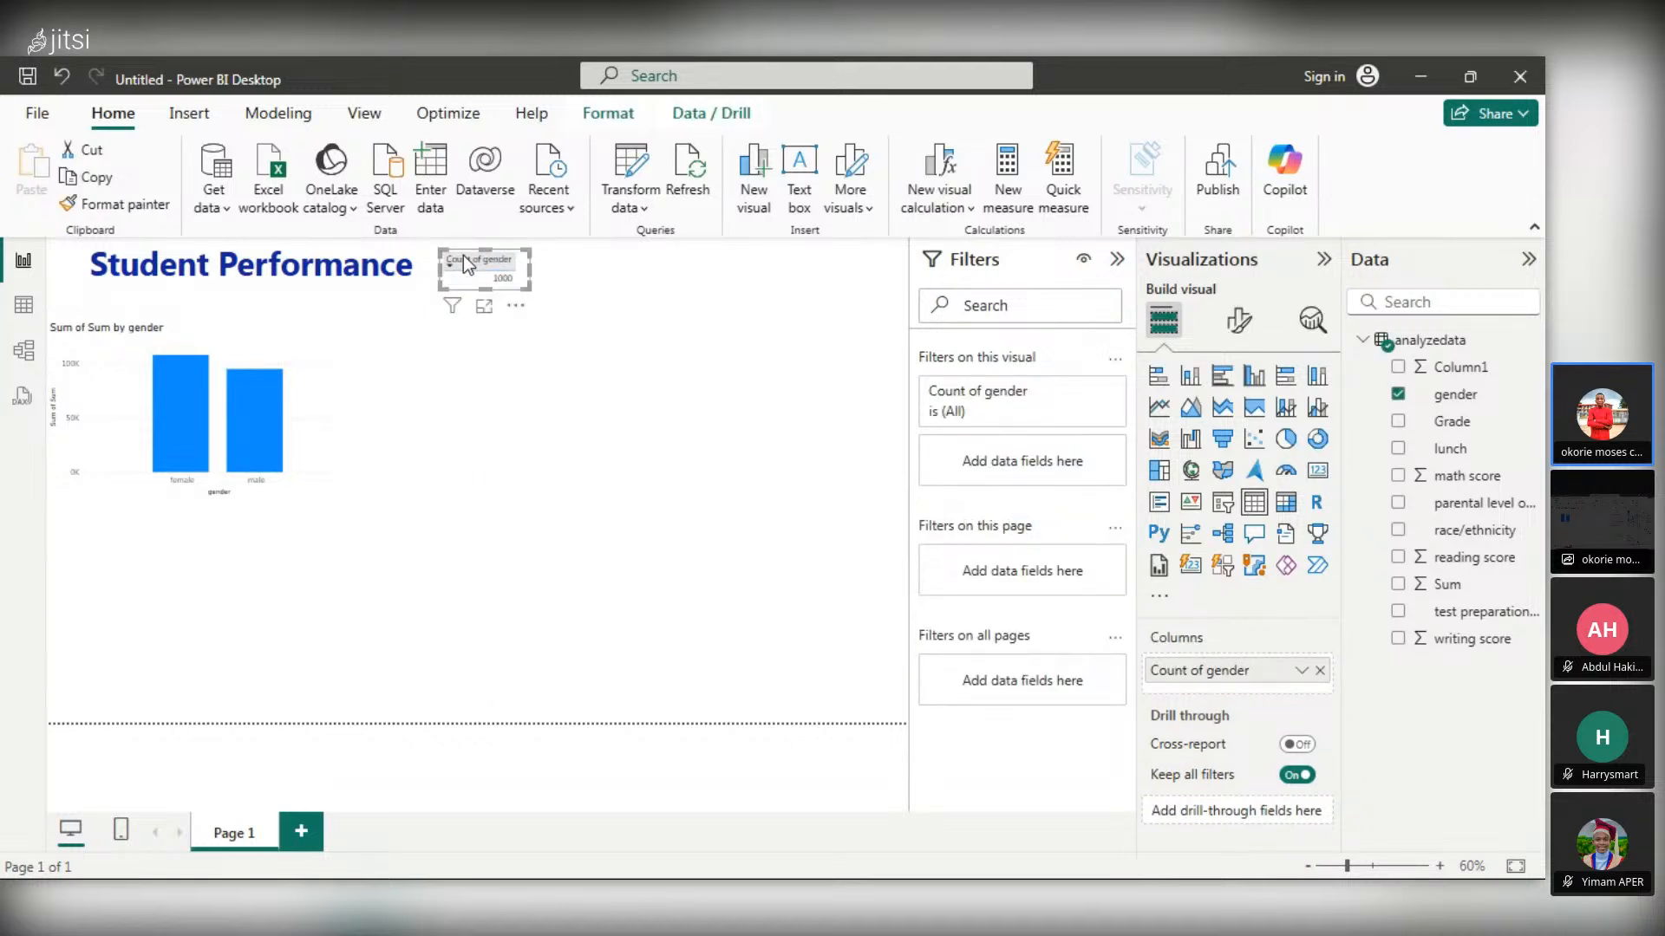
pyautogui.click(663, 382)
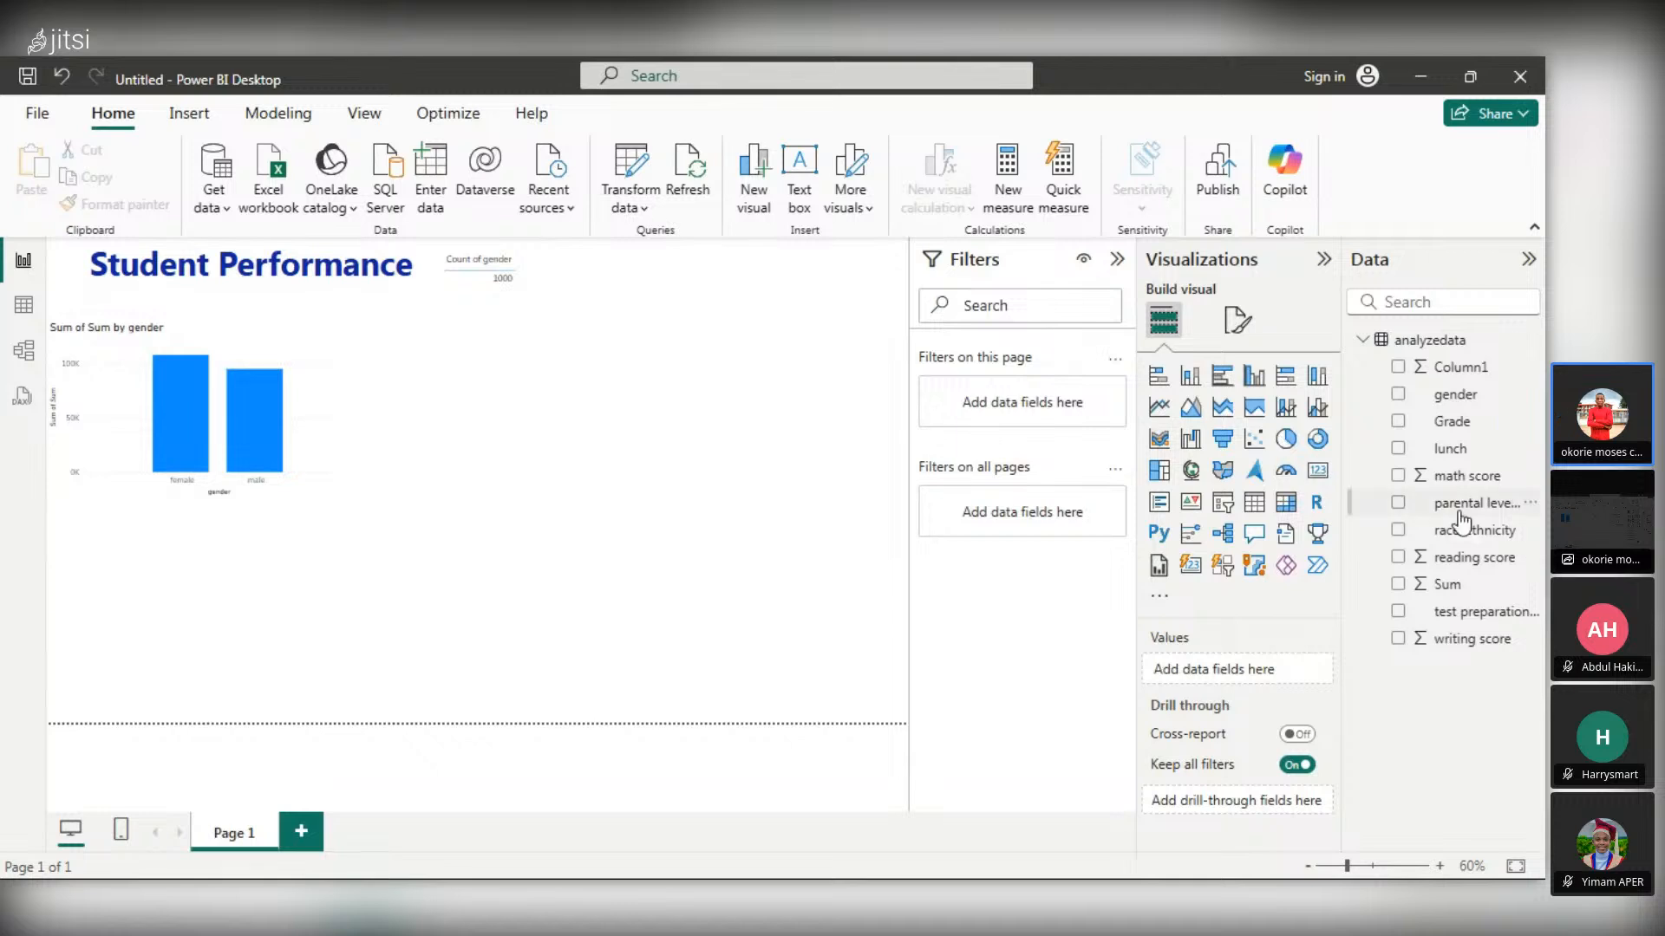
# - Add a second table below the gender chart showing only the Count (Distinct) of gender, without Grade
pyautogui.click(1398, 422)
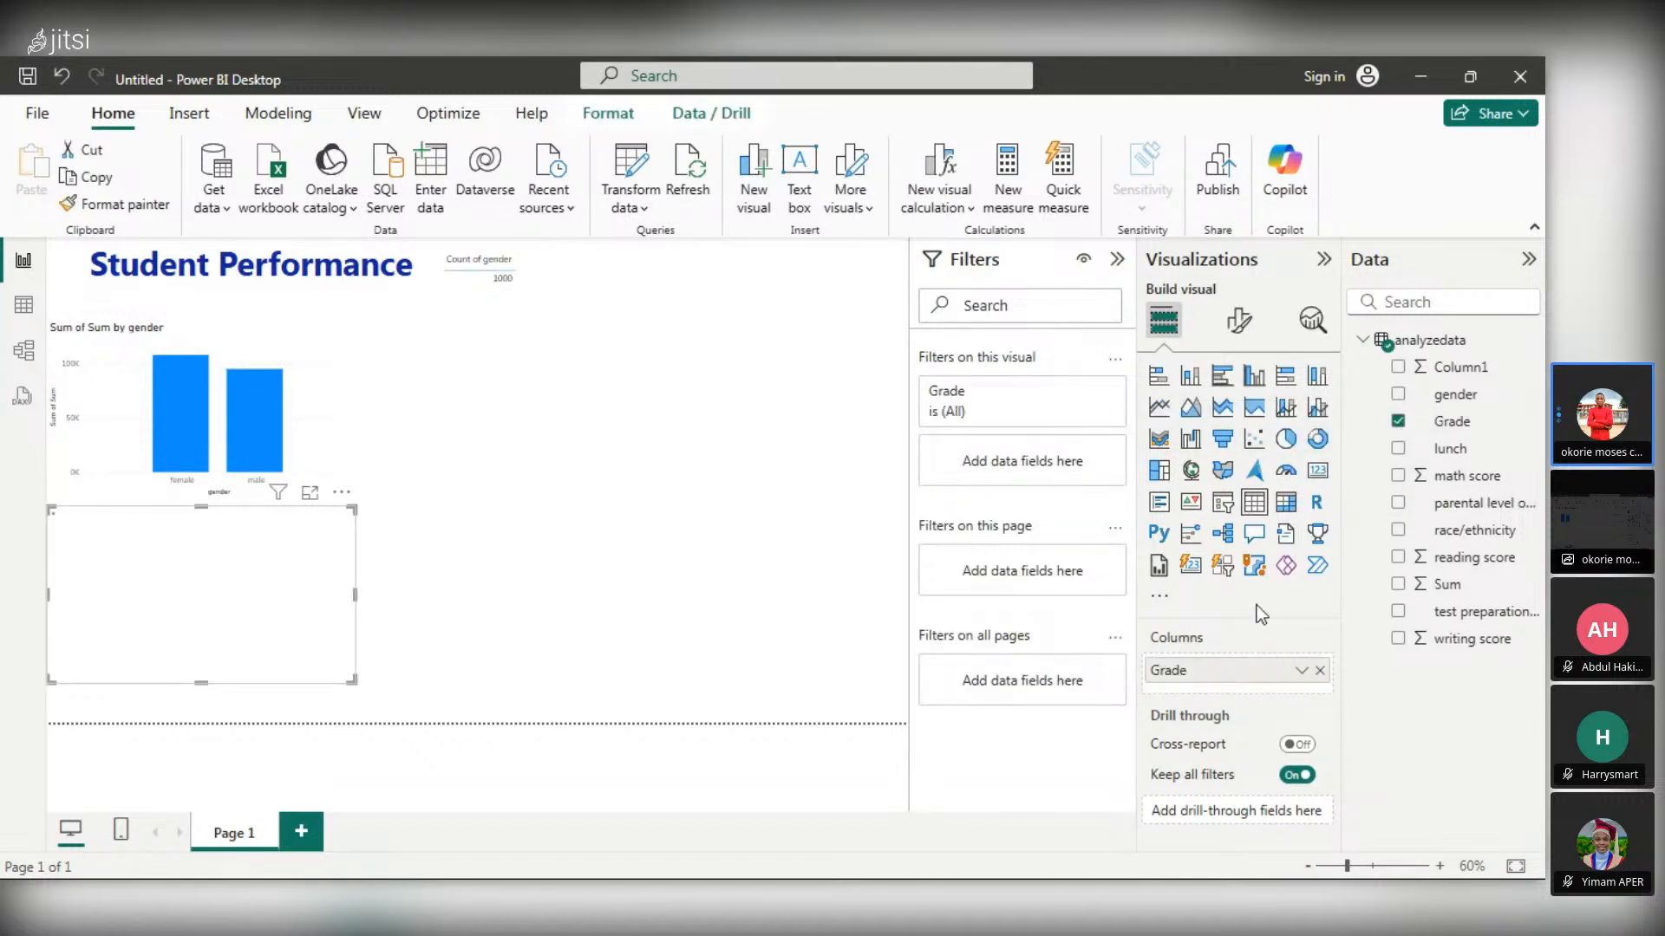
pyautogui.click(1398, 396)
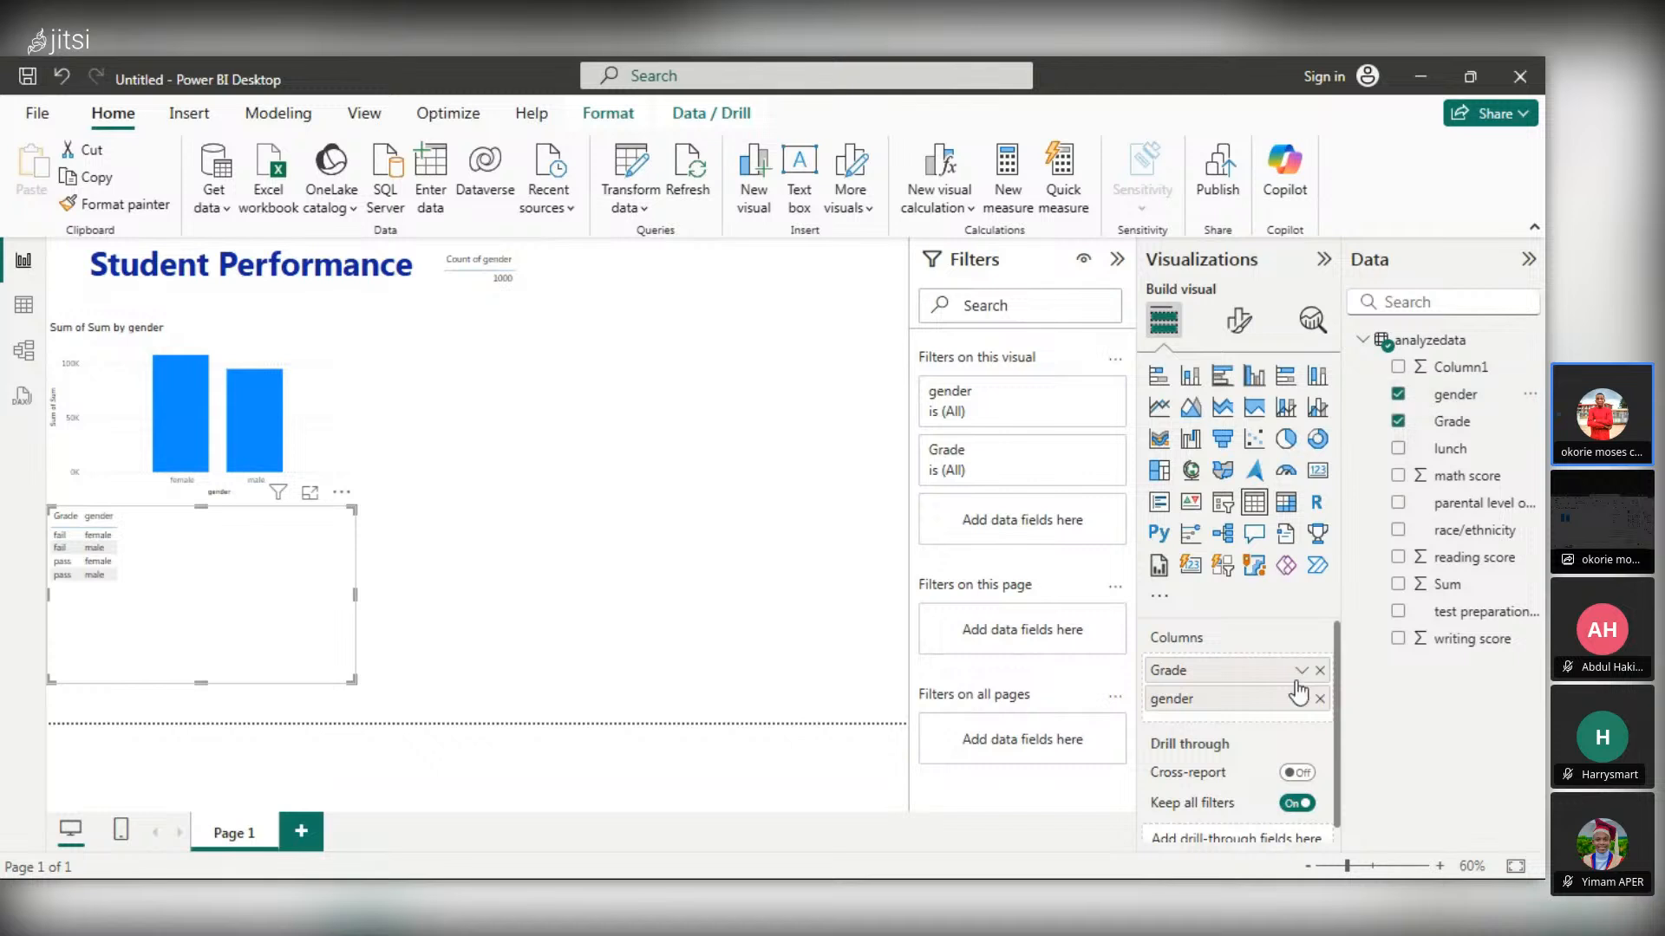
pyautogui.click(1398, 422)
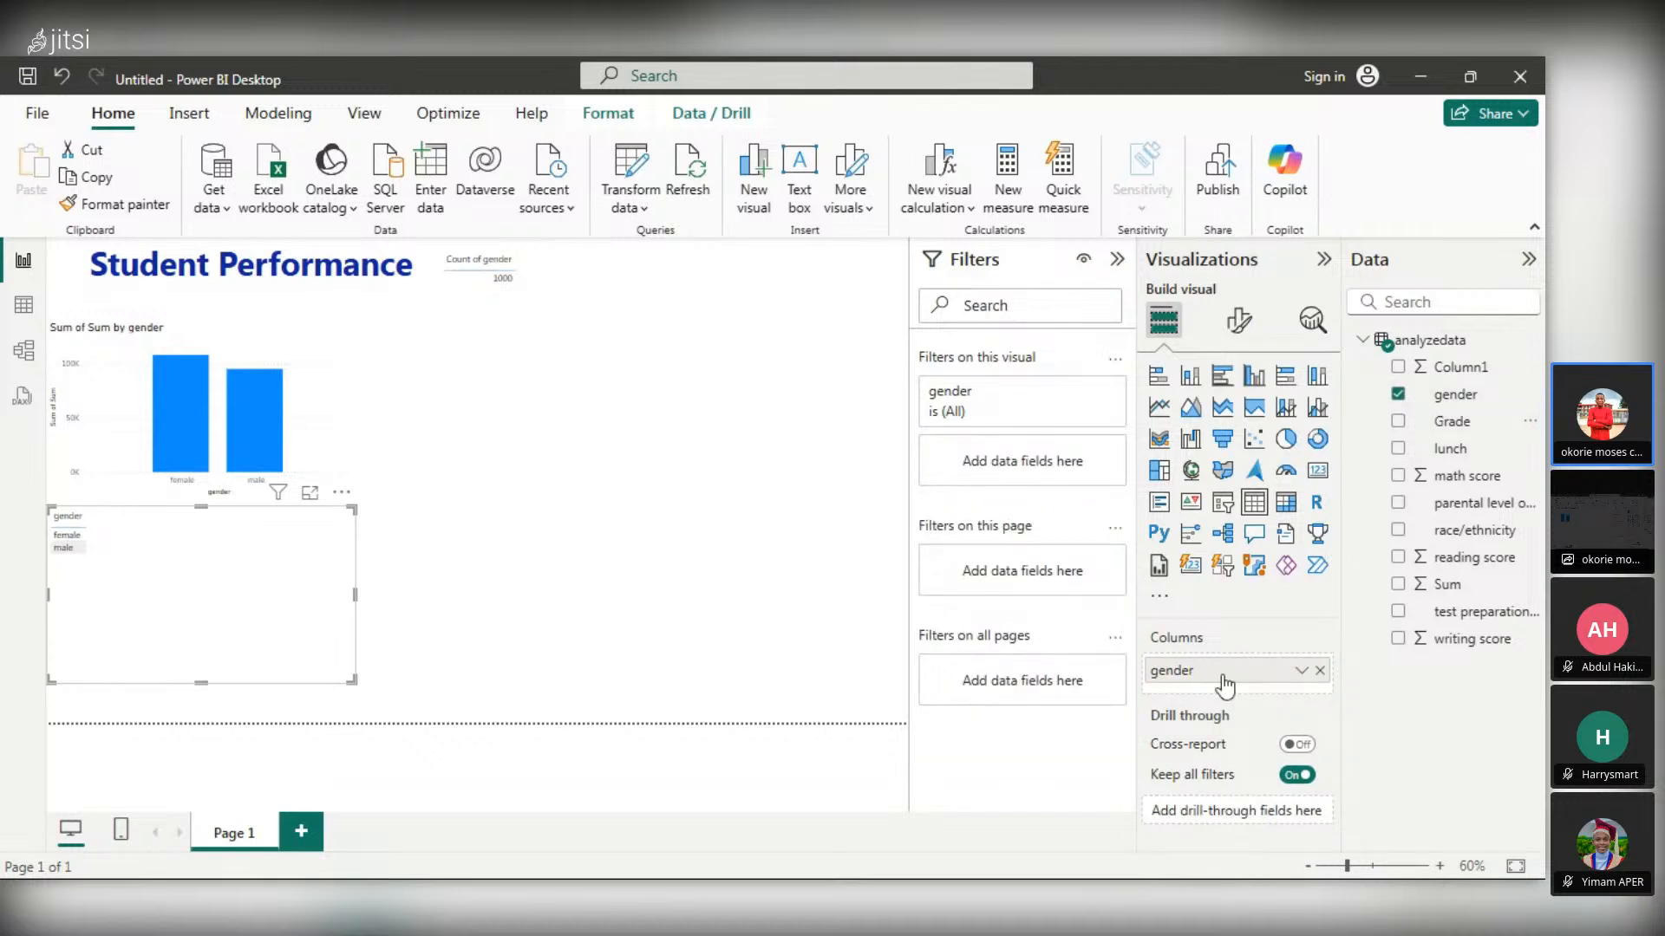
pyautogui.click(1300, 672)
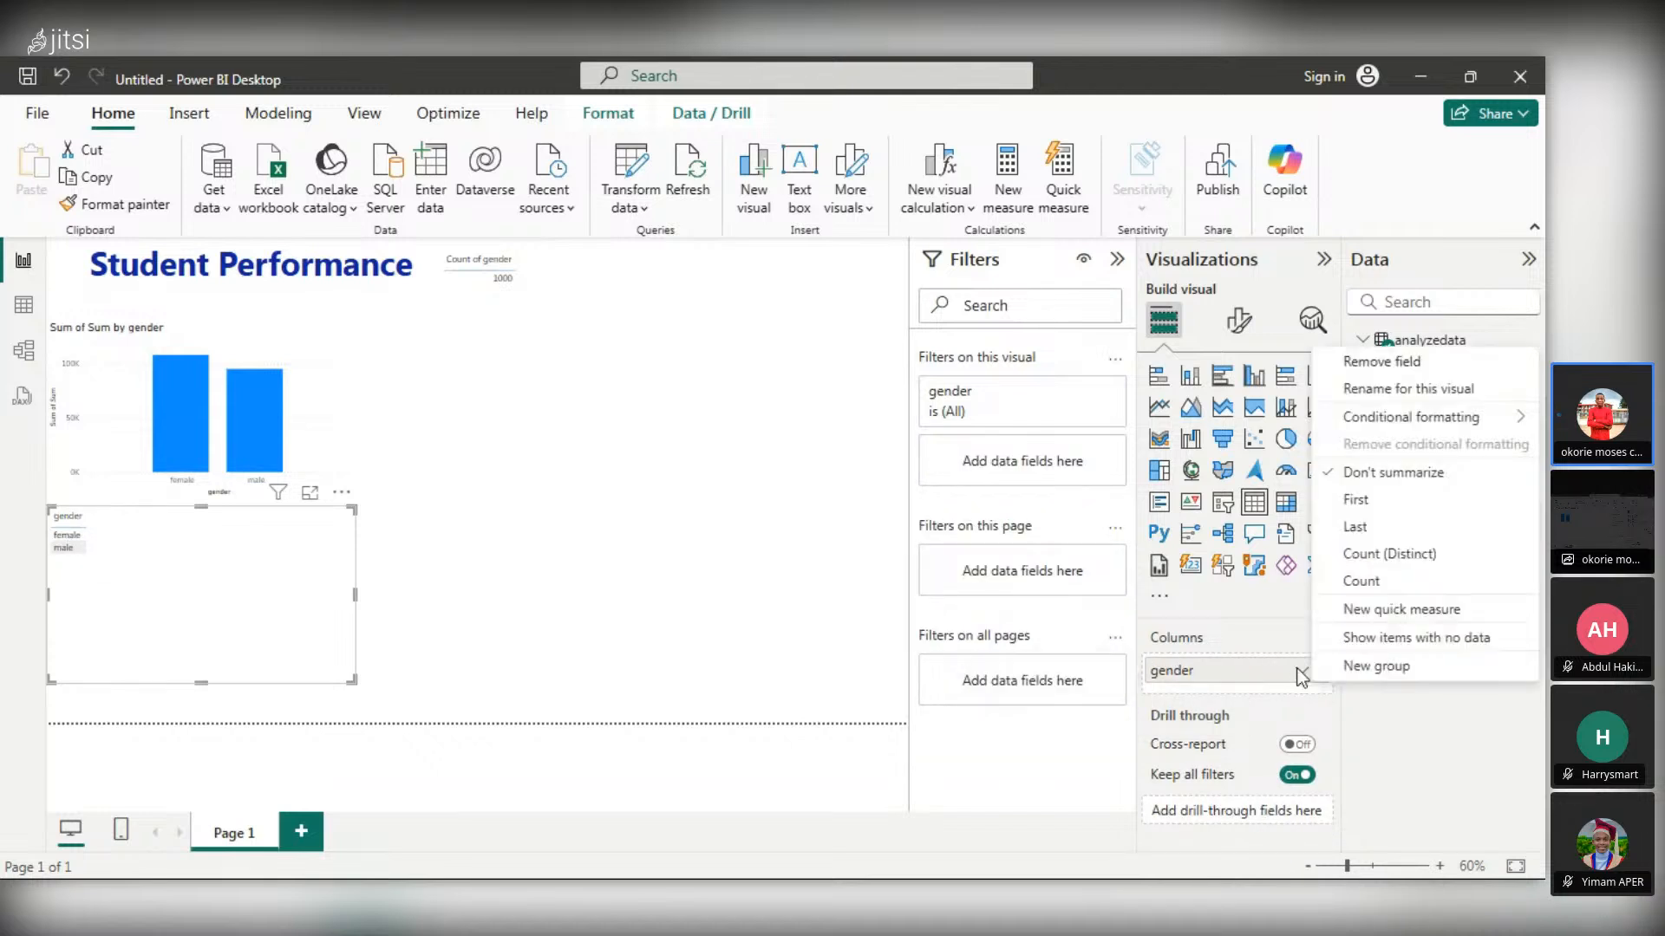
pyautogui.click(1361, 581)
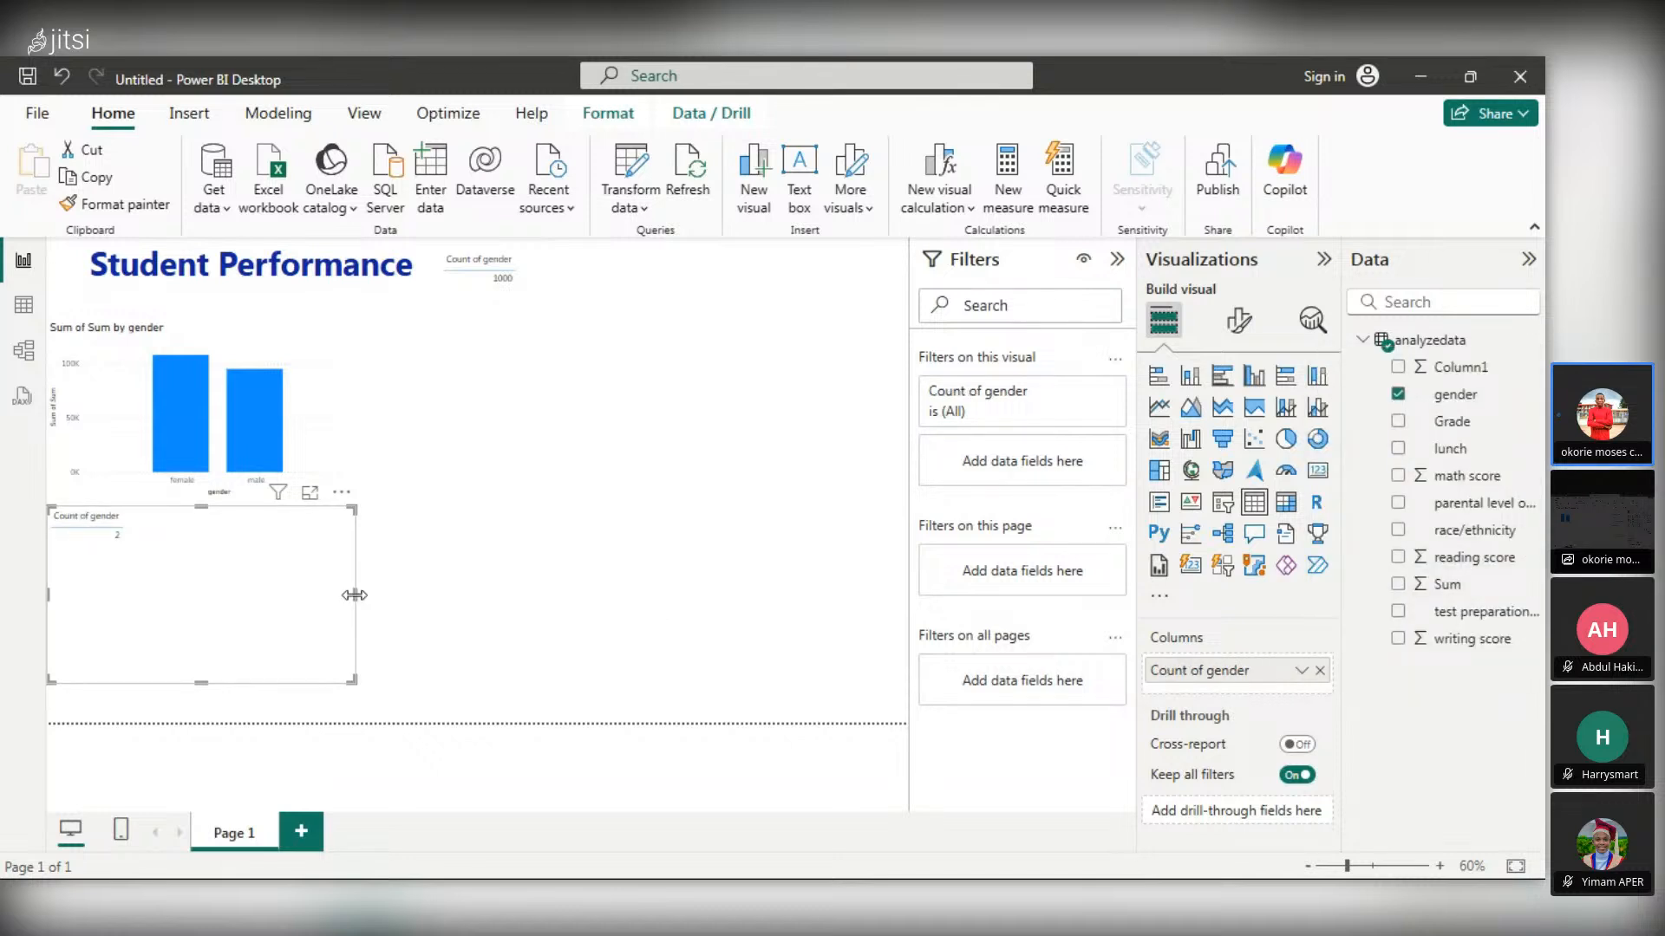
# - Shrink the distinct-count table to fit its value, and place it beside the first count table next to the title
pyautogui.moveTo(358, 592); pyautogui.dragTo(143, 596)
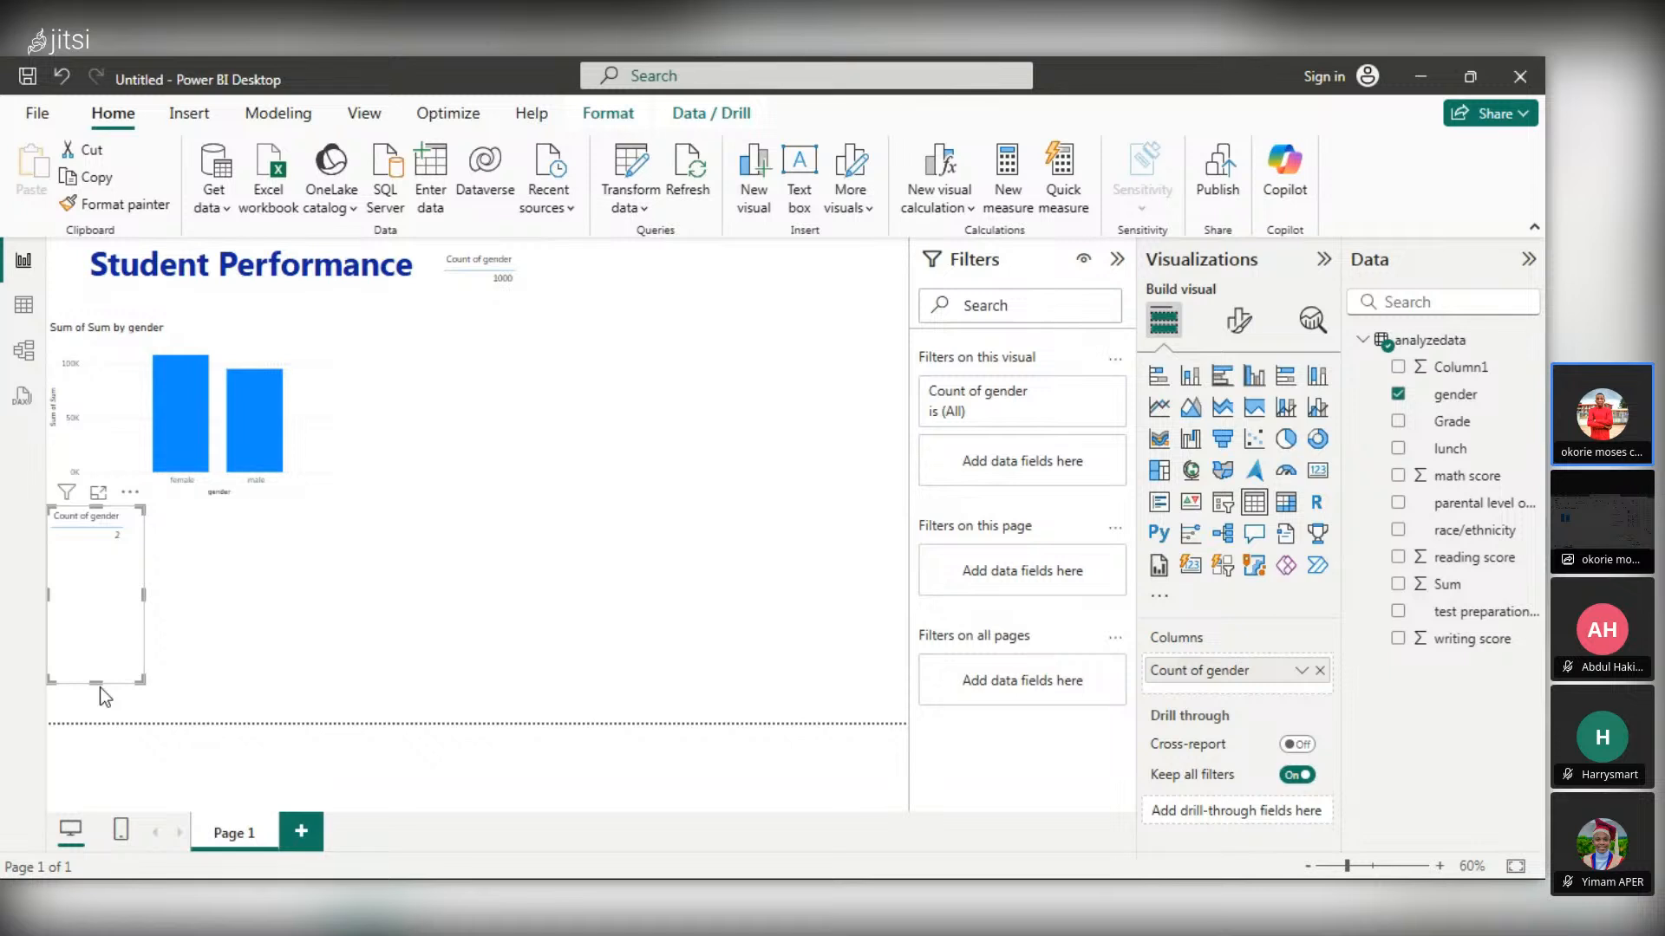
pyautogui.moveTo(100, 687); pyautogui.dragTo(614, 258)
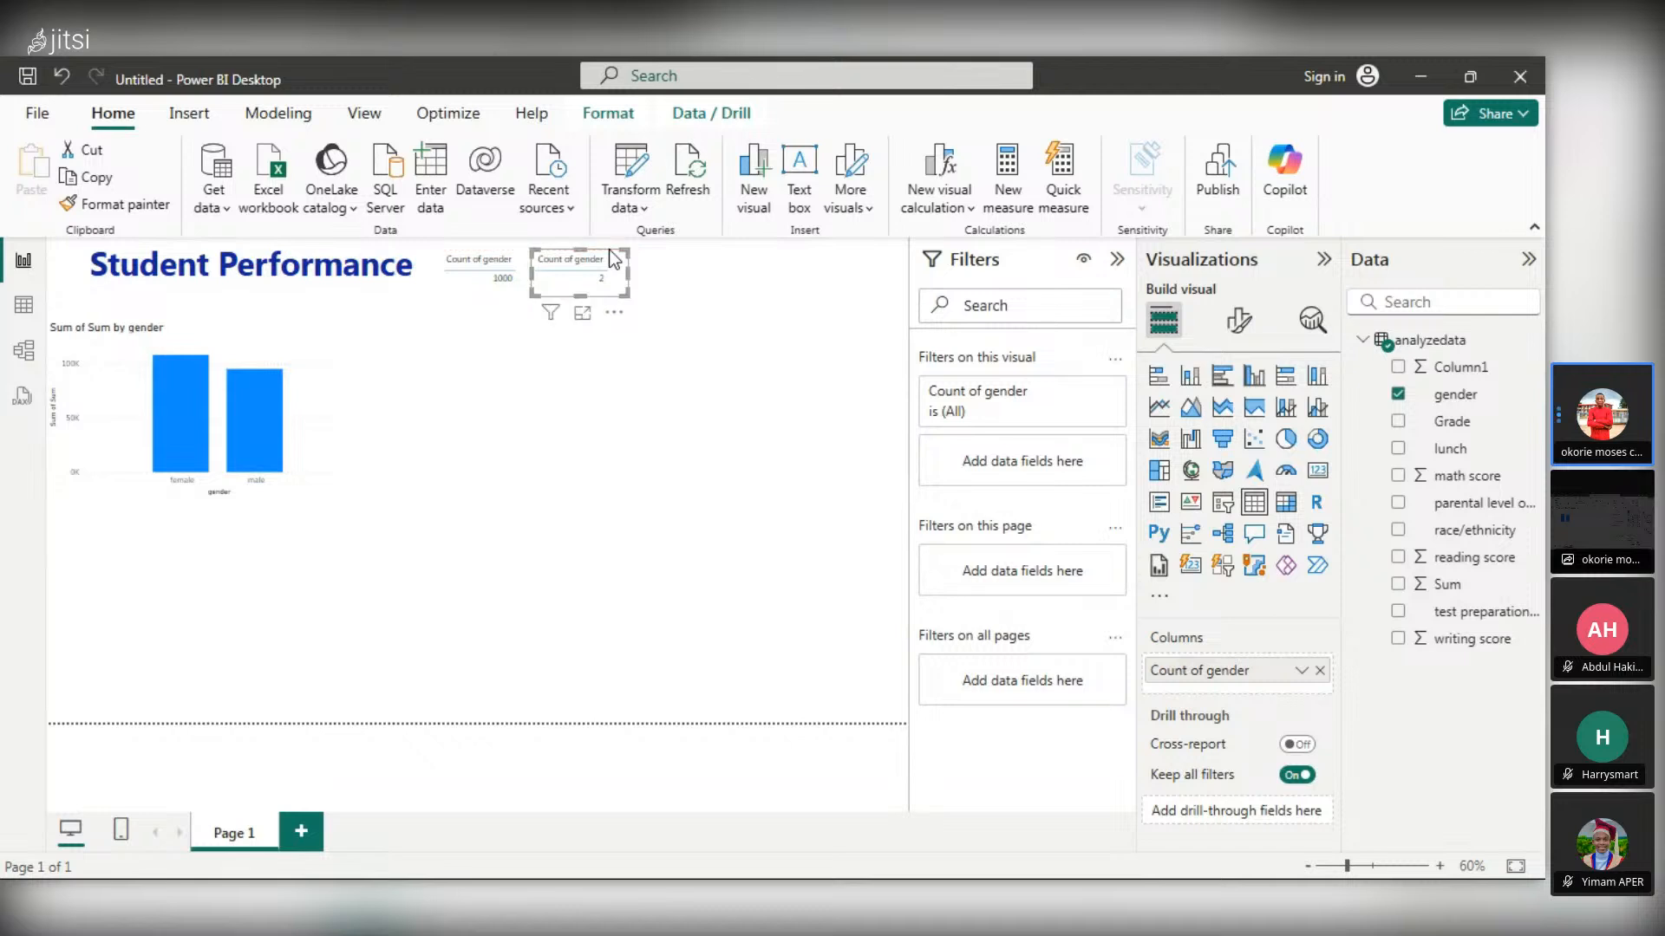
pyautogui.moveTo(578, 289); pyautogui.dragTo(578, 292)
pyautogui.click(677, 296)
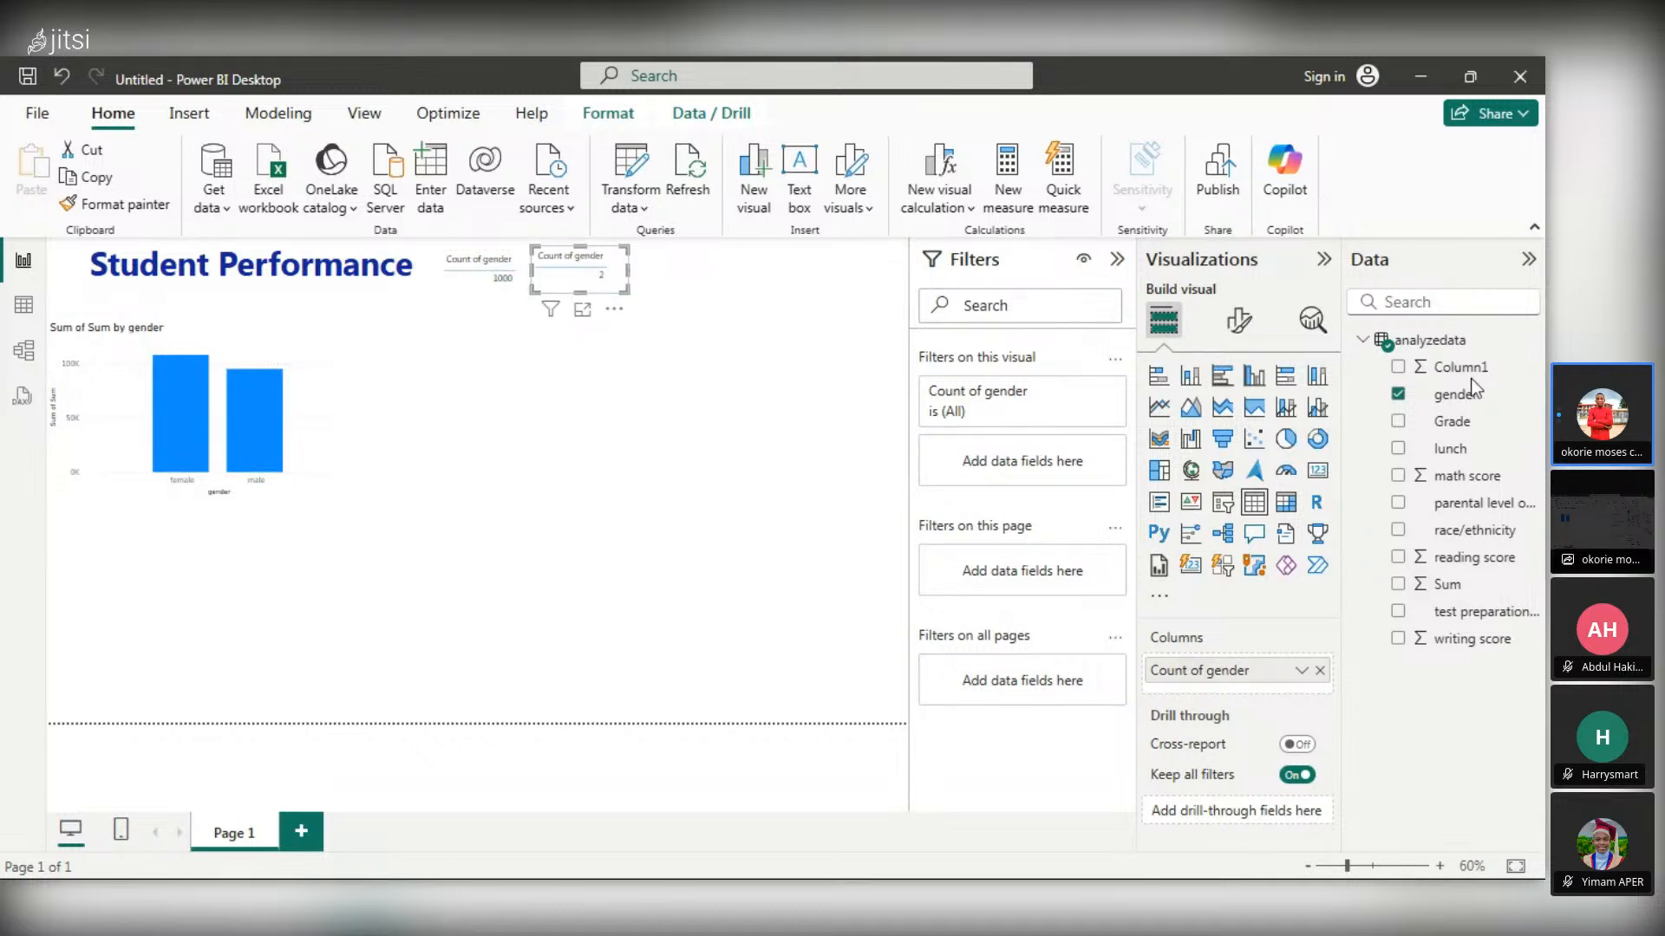
# - Add a table listing the gender values in the empty area below the count tables, and reduce its height to fit the rows
pyautogui.click(1399, 397)
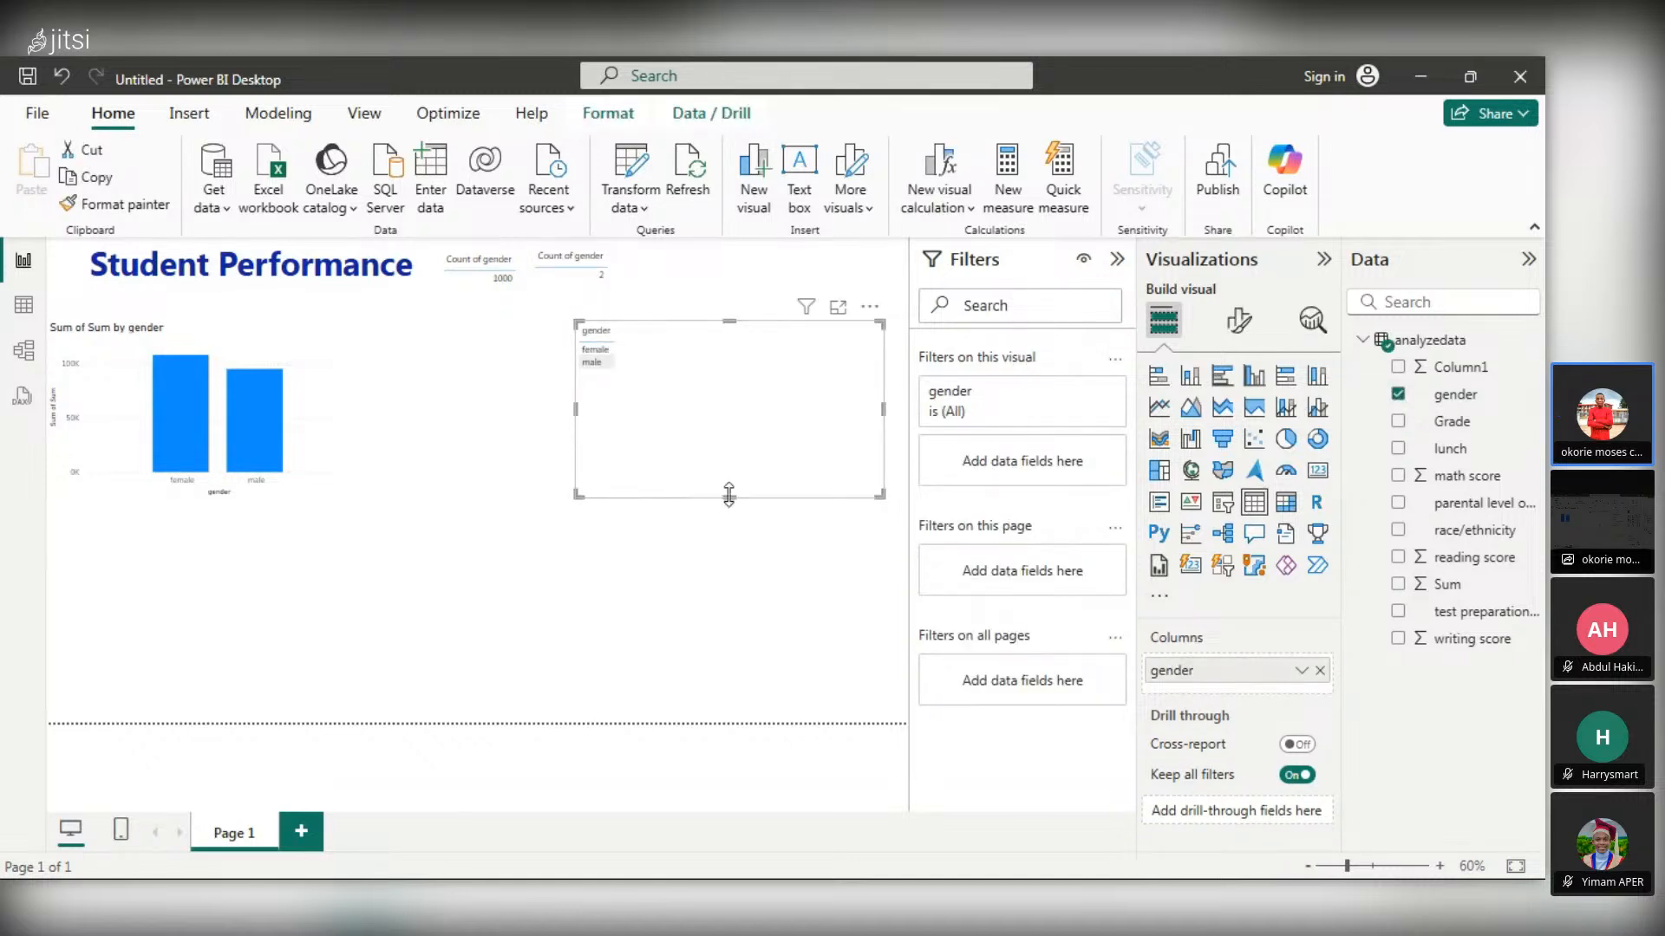
pyautogui.moveTo(729, 501); pyautogui.dragTo(738, 382)
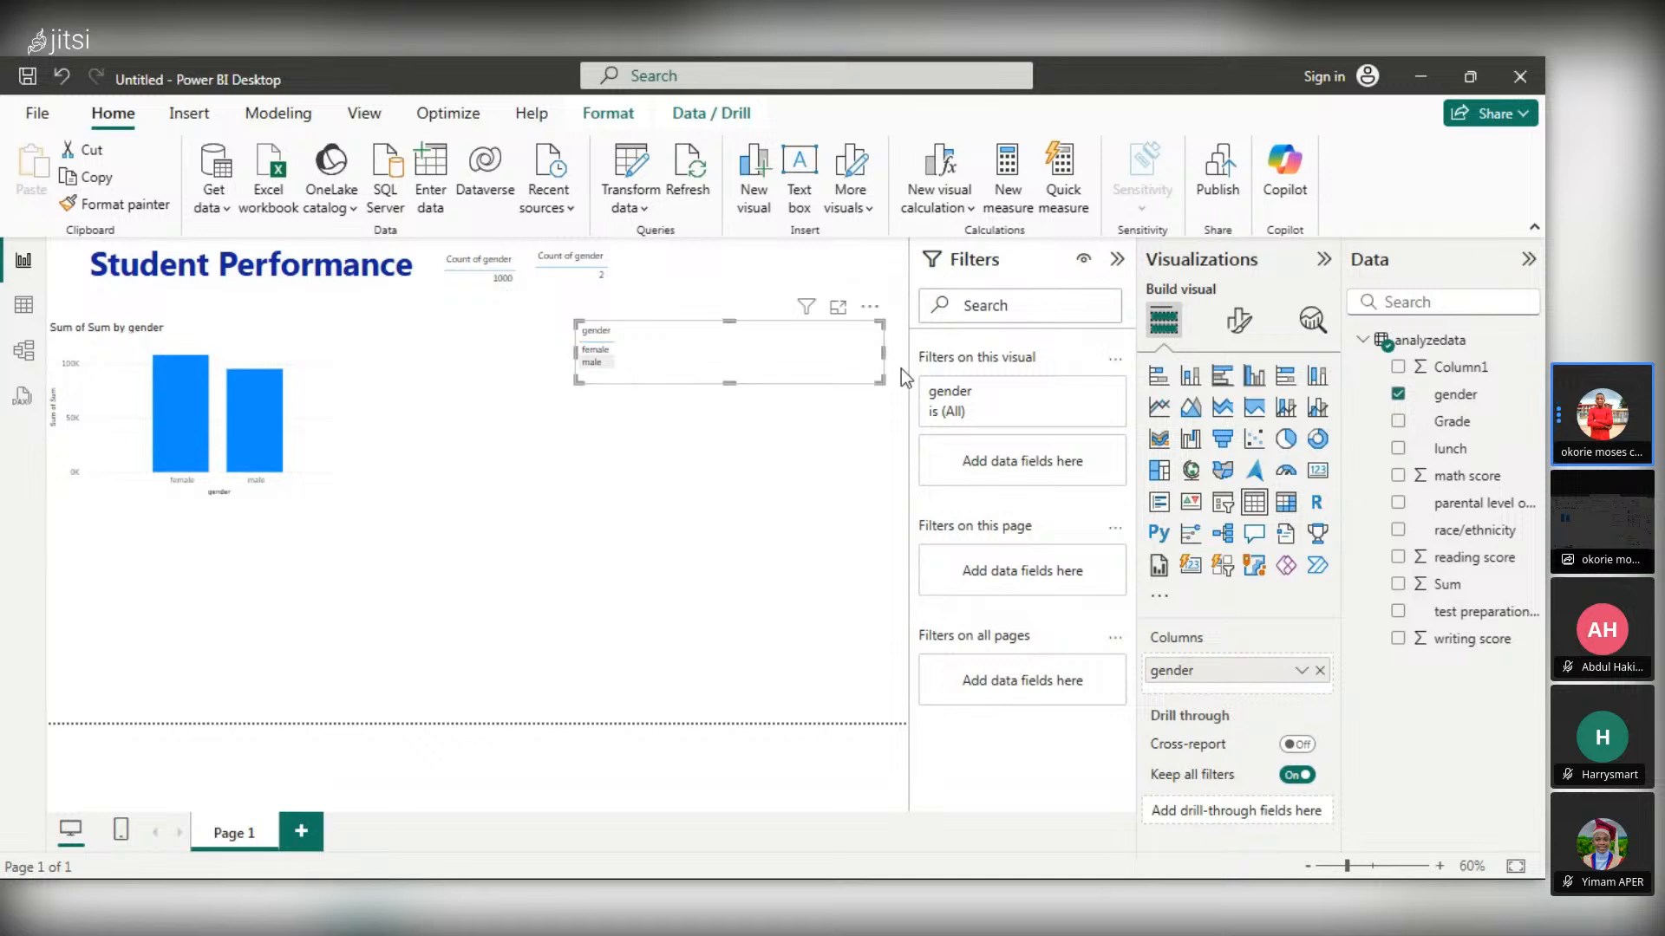
pyautogui.click(886, 342)
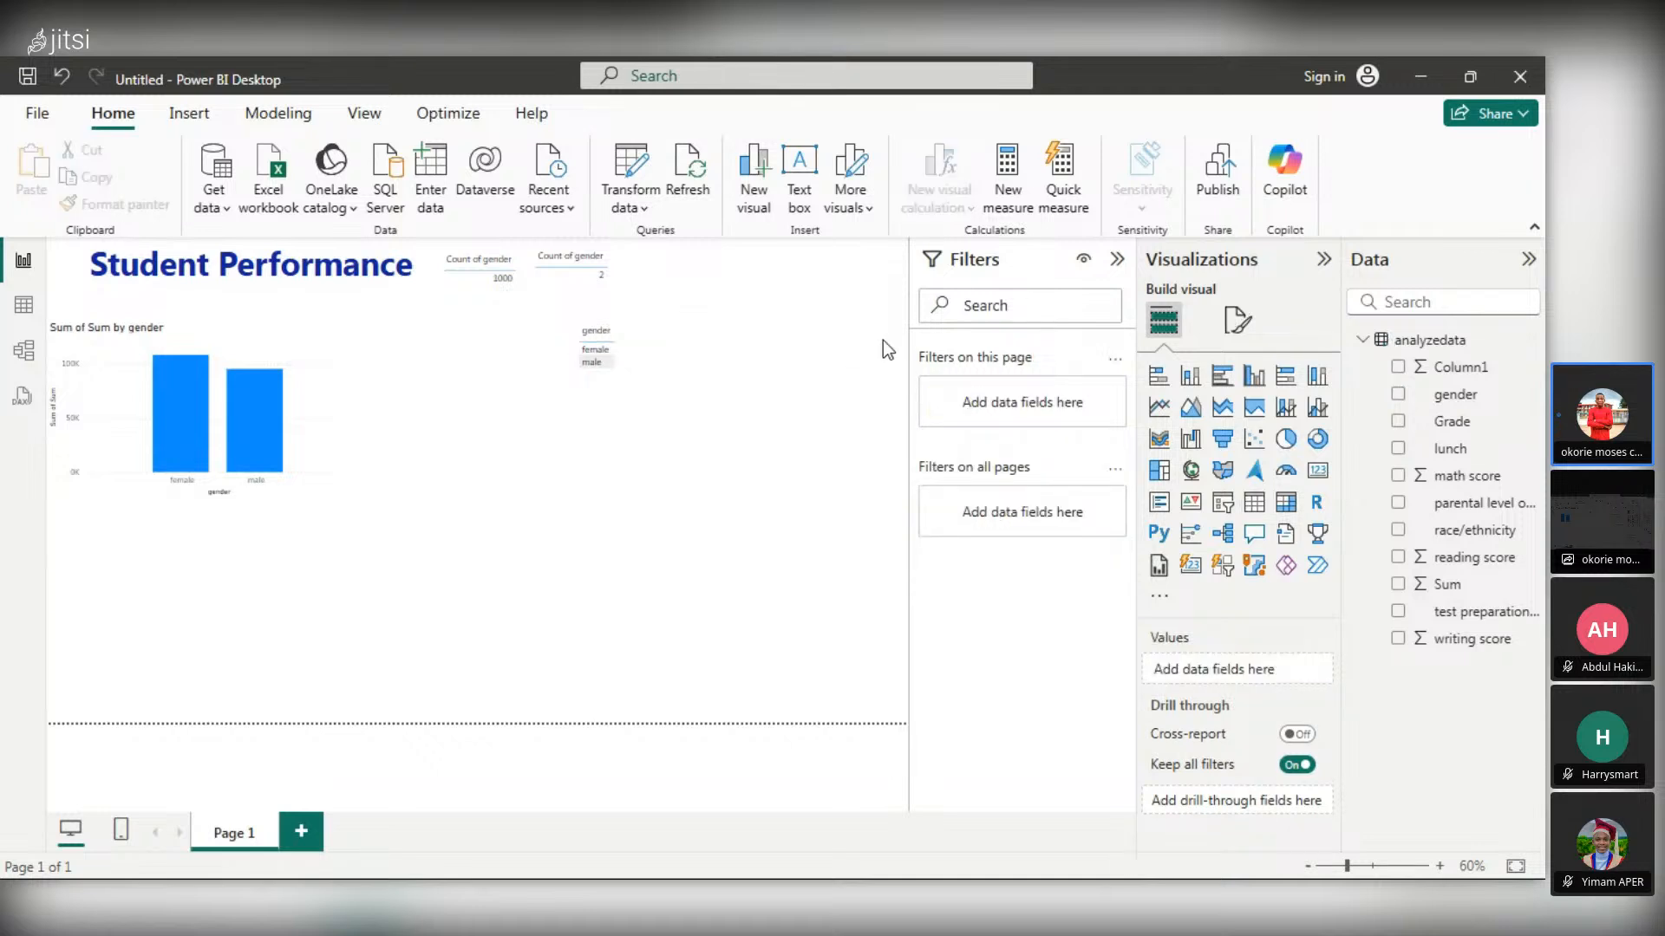
pyautogui.click(848, 350)
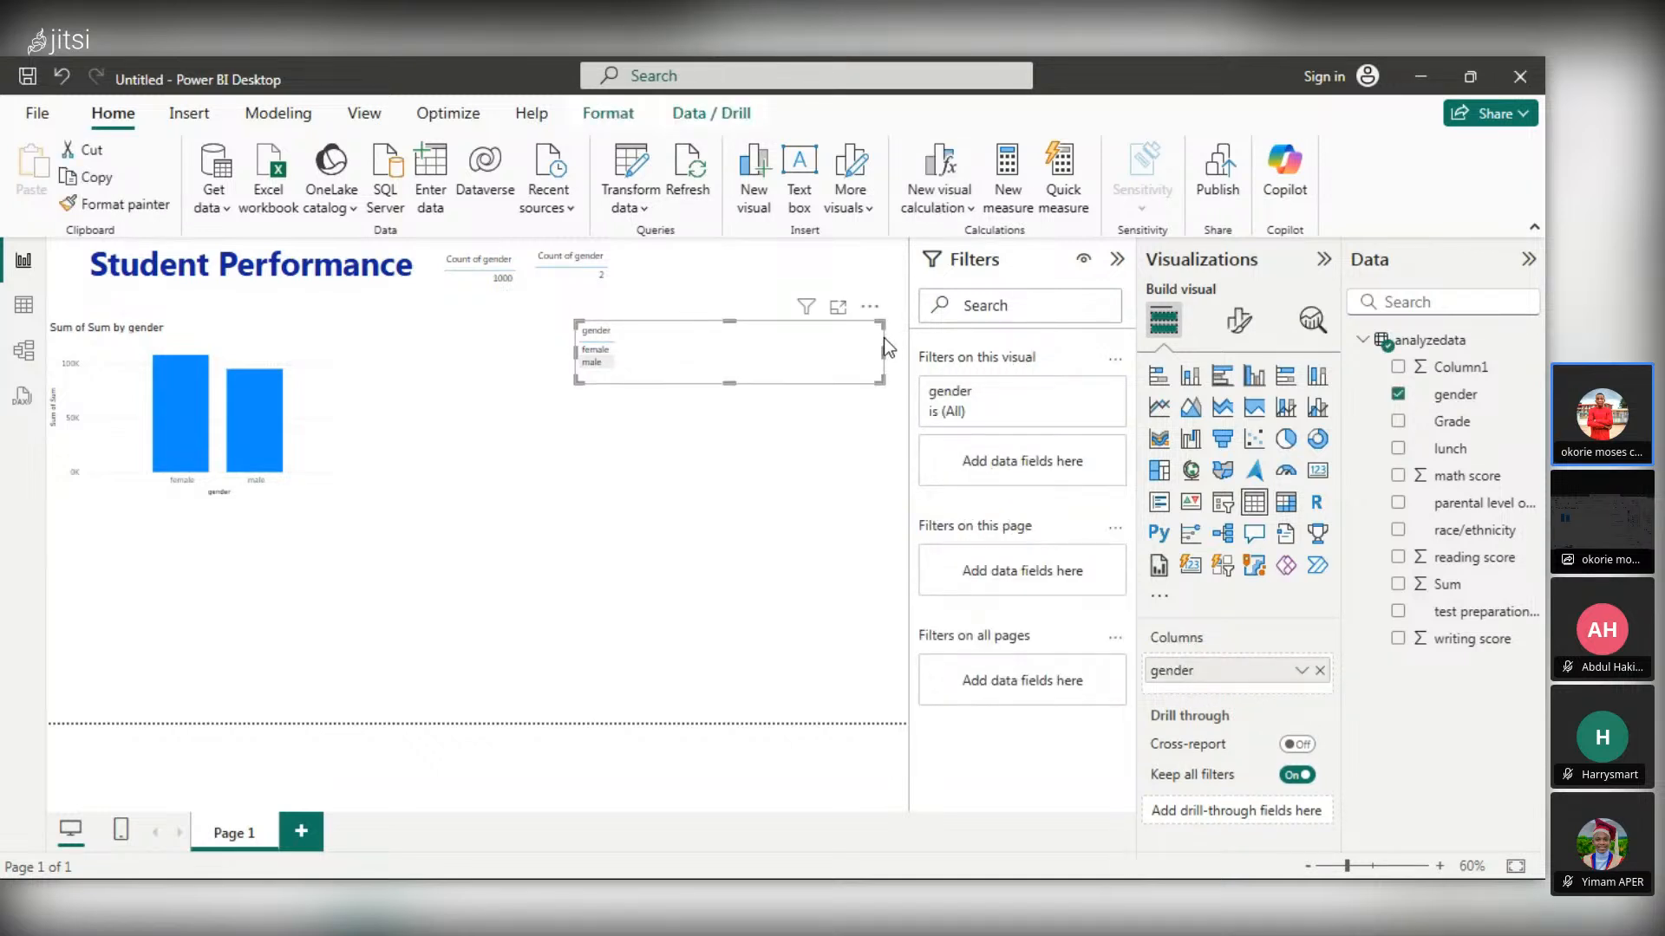
# - Narrow the gender list table to its text width, and place it beside the distinct-count table in the title row
pyautogui.moveTo(887, 340); pyautogui.dragTo(661, 351)
pyautogui.click(661, 356)
pyautogui.moveTo(883, 336); pyautogui.dragTo(493, 352)
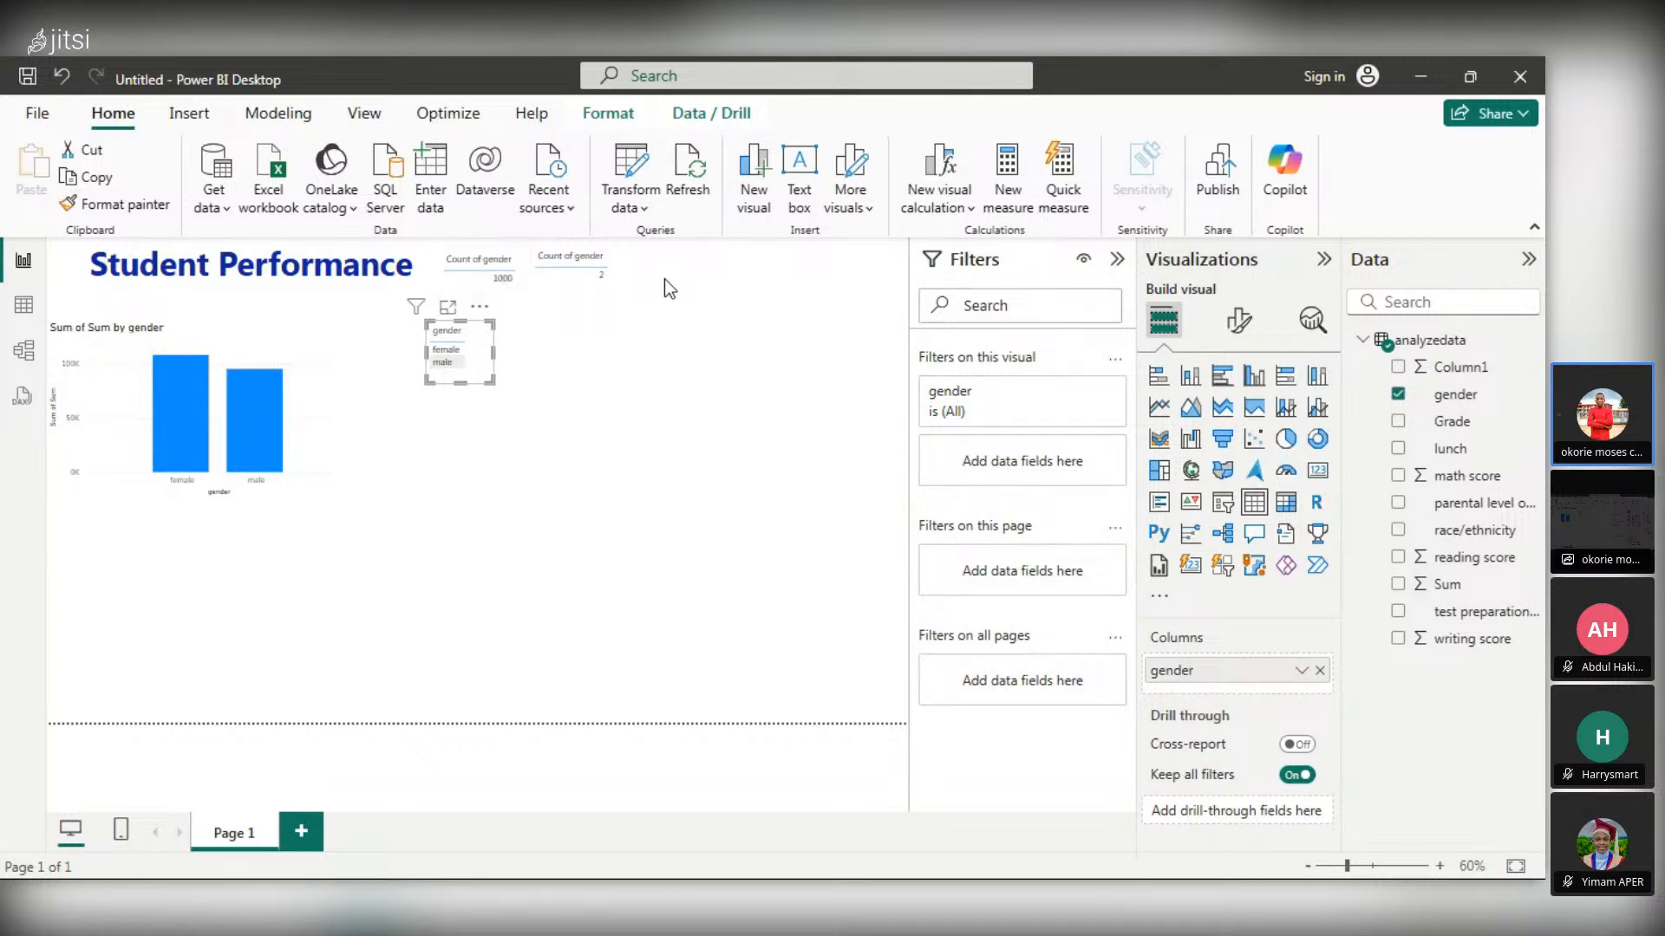
pyautogui.moveTo(474, 314); pyautogui.dragTo(667, 250)
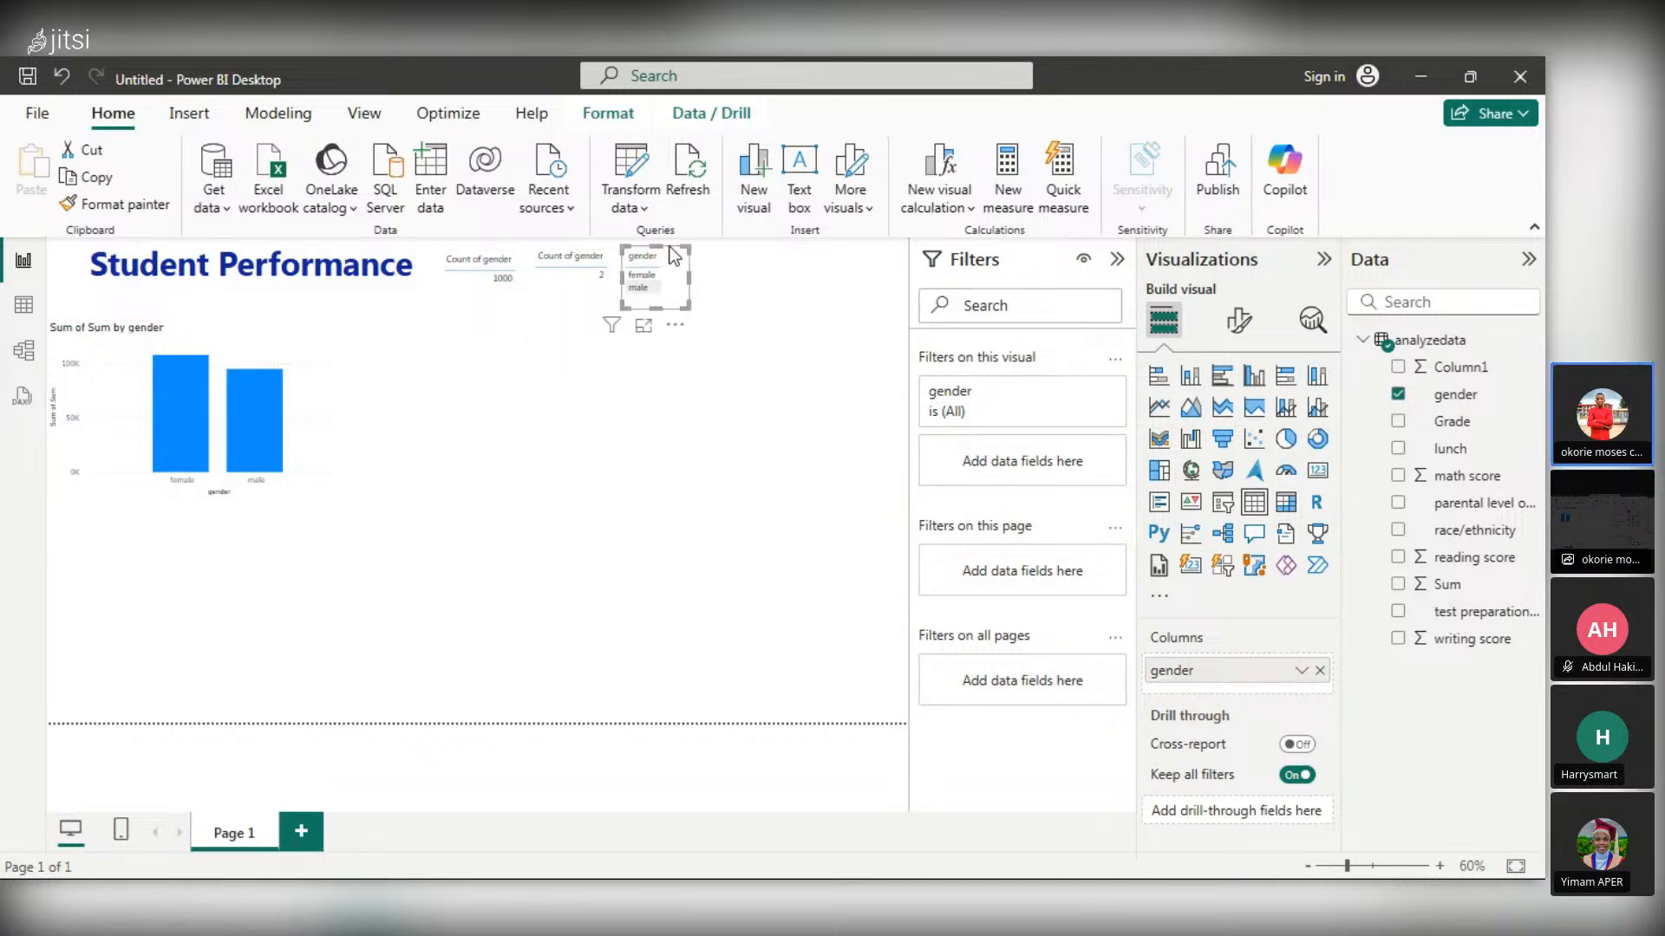
pyautogui.click(794, 317)
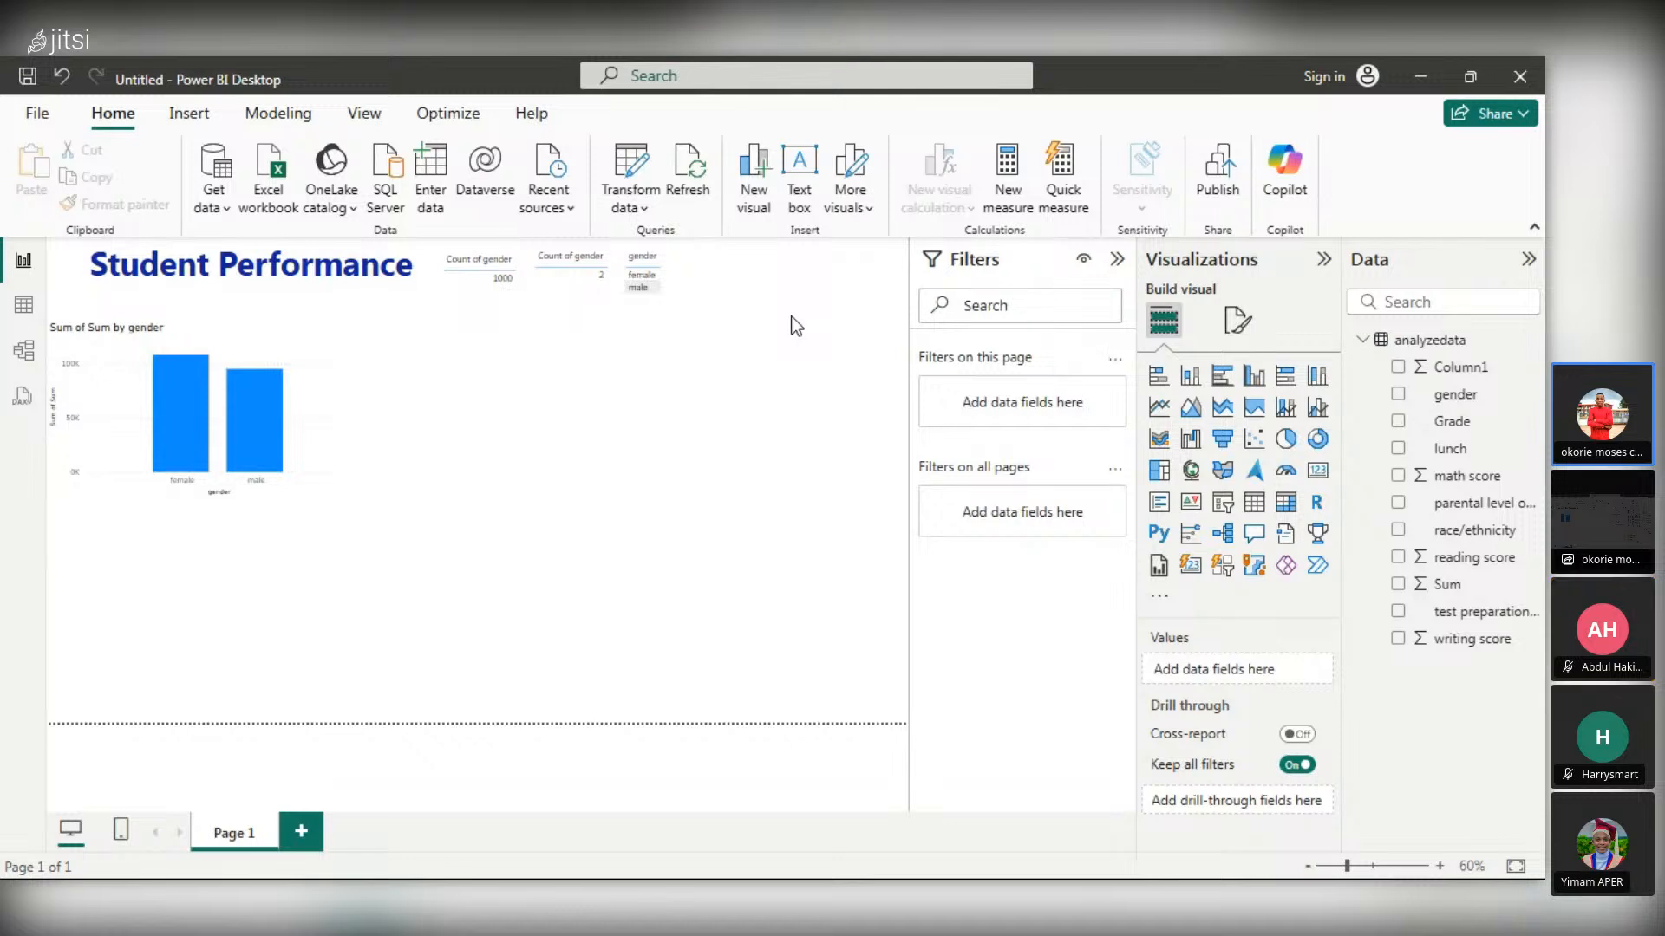
# - Cross-filter the report page by female, male and female again from the gender list table
pyautogui.click(653, 279)
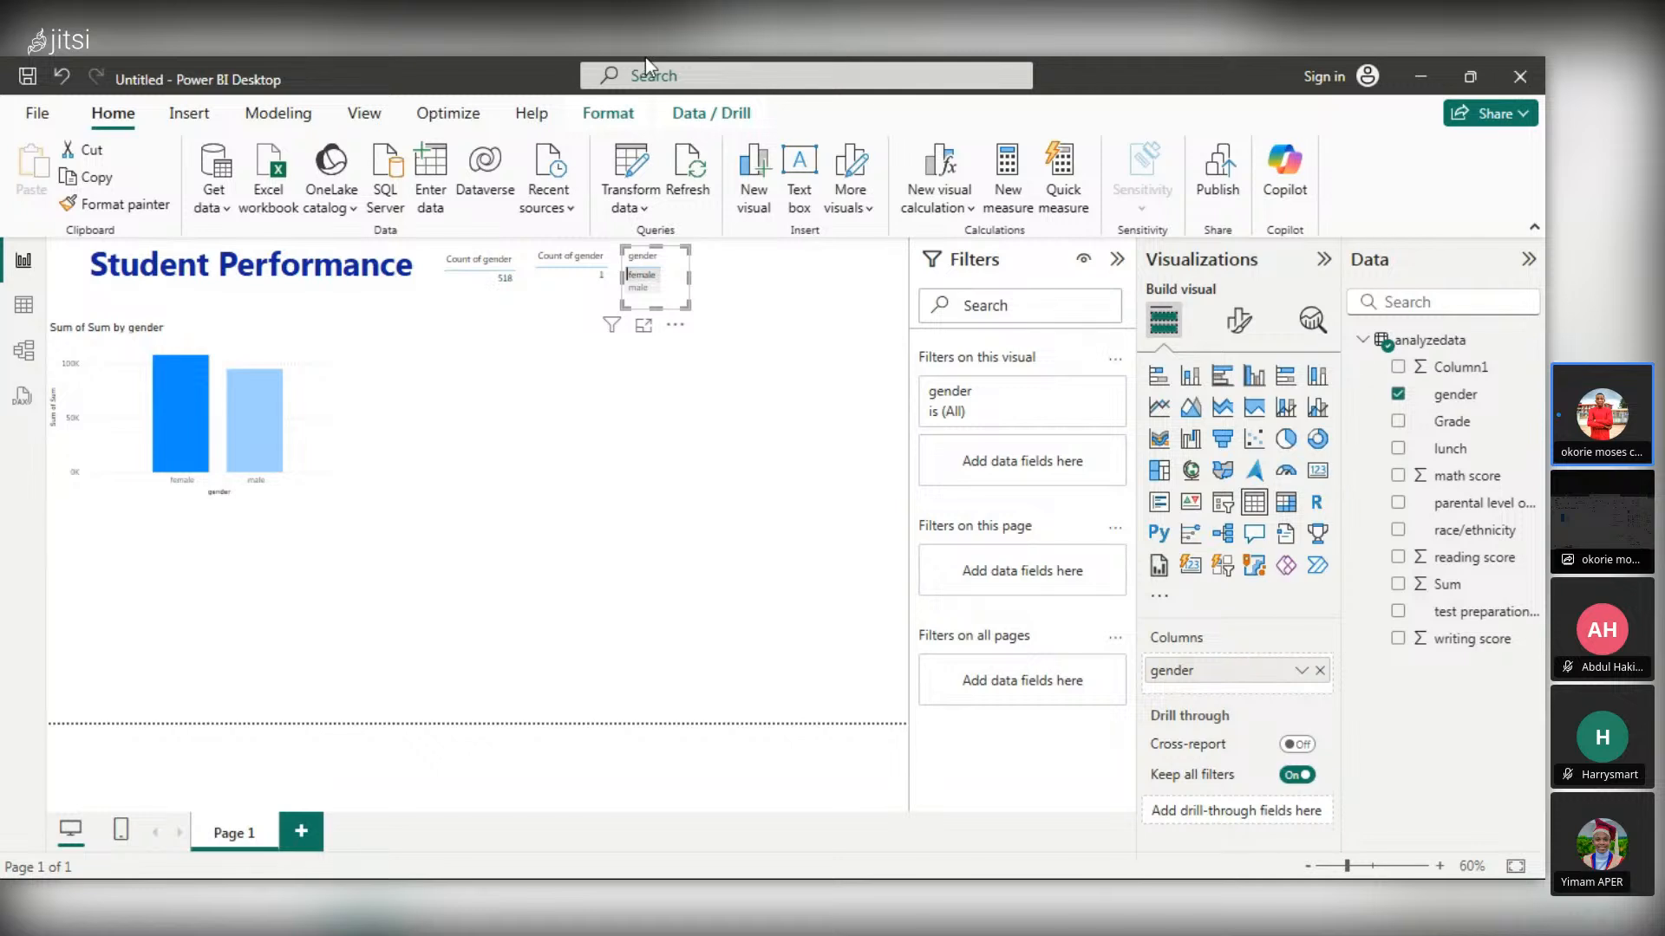
pyautogui.click(648, 284)
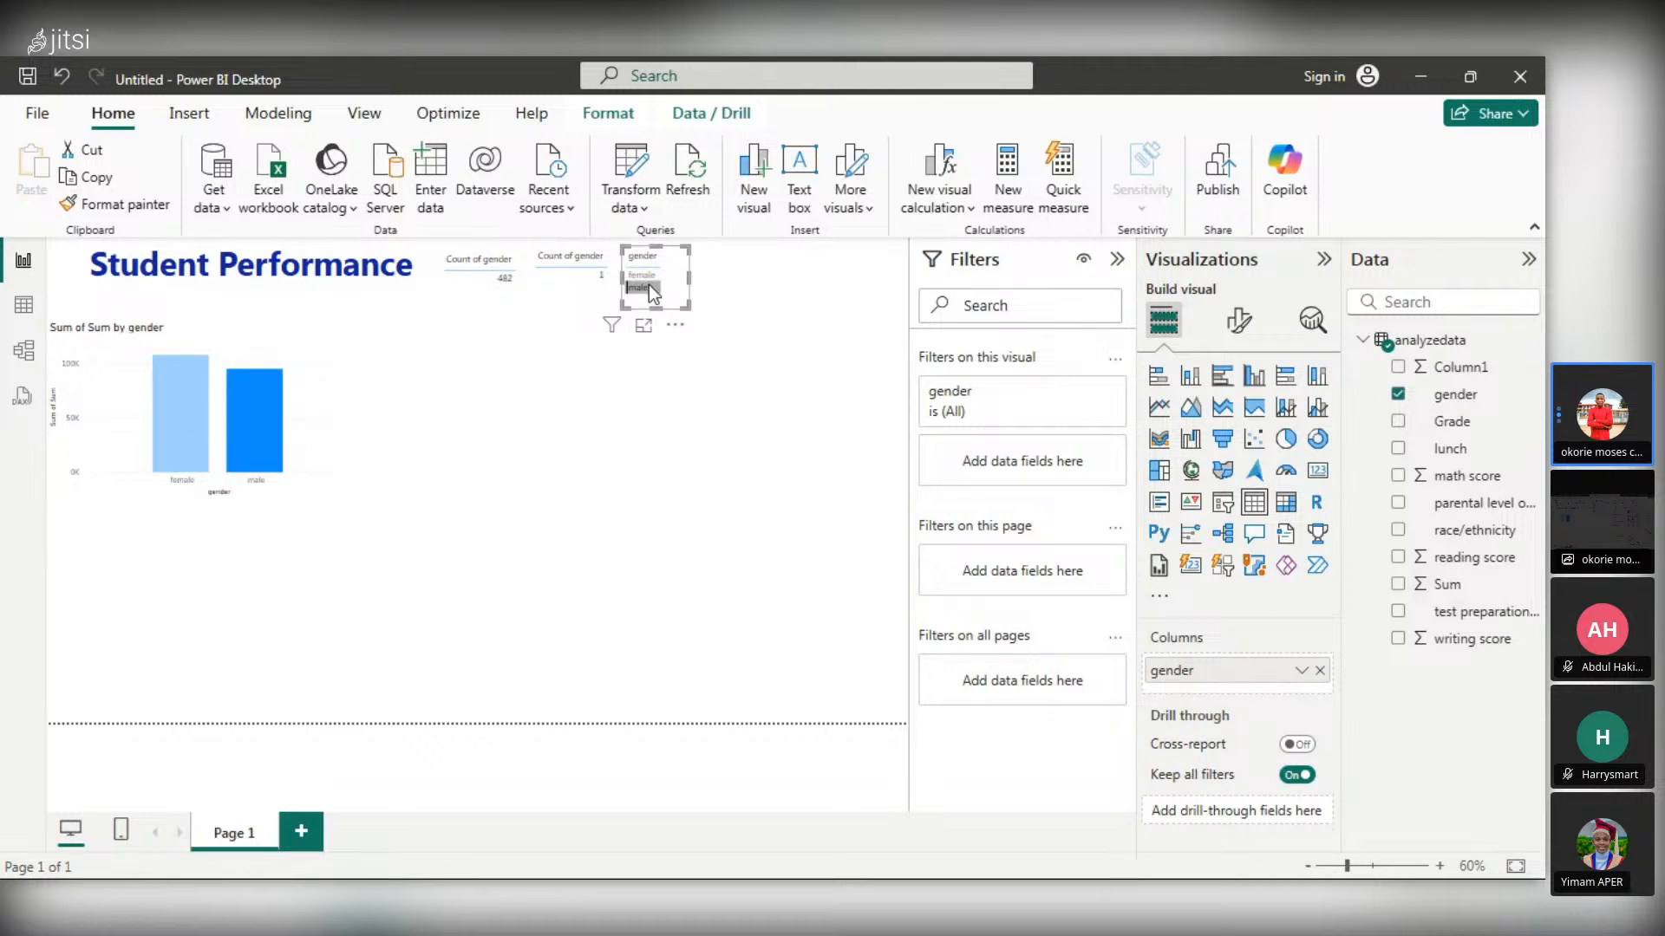
pyautogui.click(648, 274)
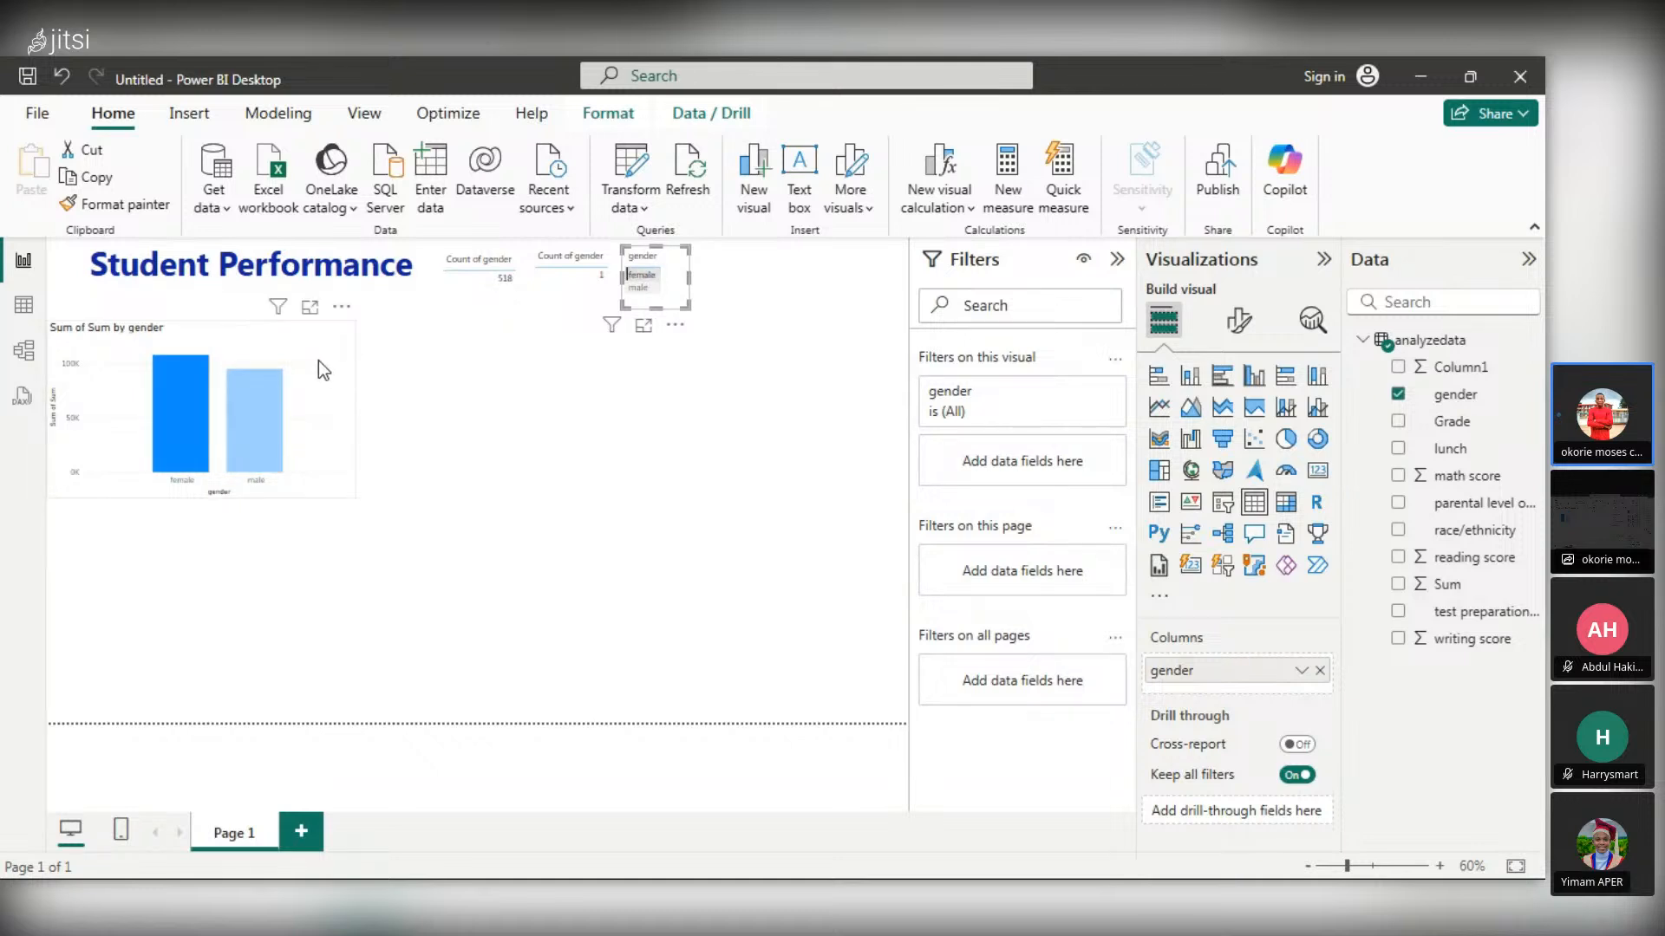
pyautogui.click(288, 398)
pyautogui.click(496, 298)
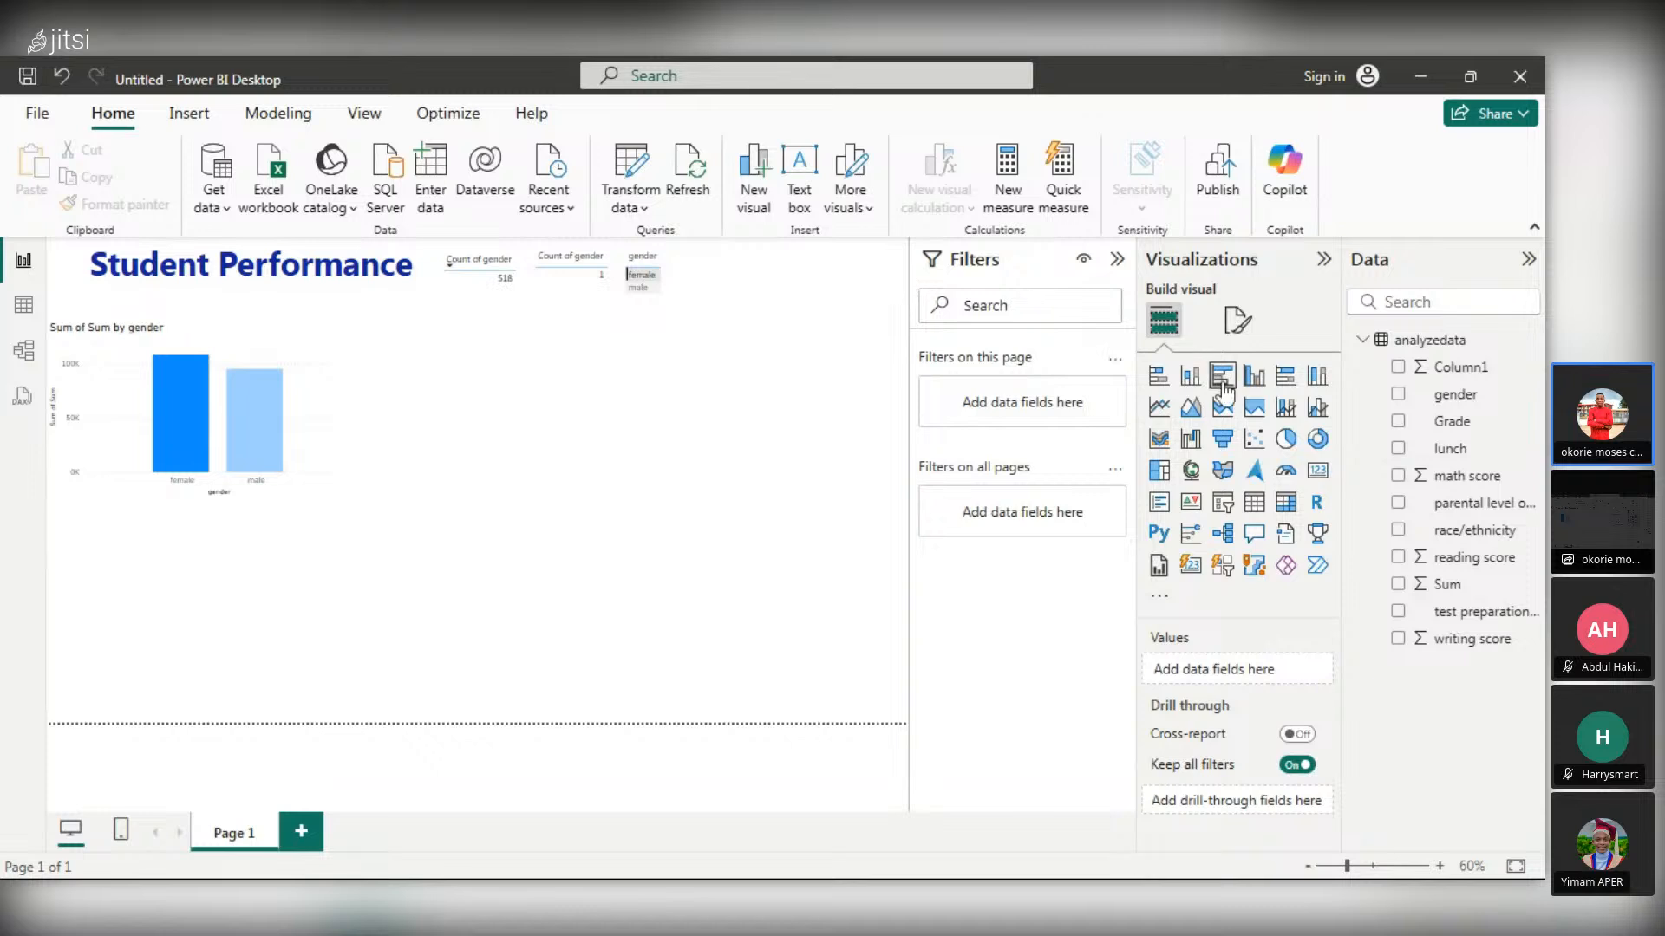
pyautogui.click(1286, 473)
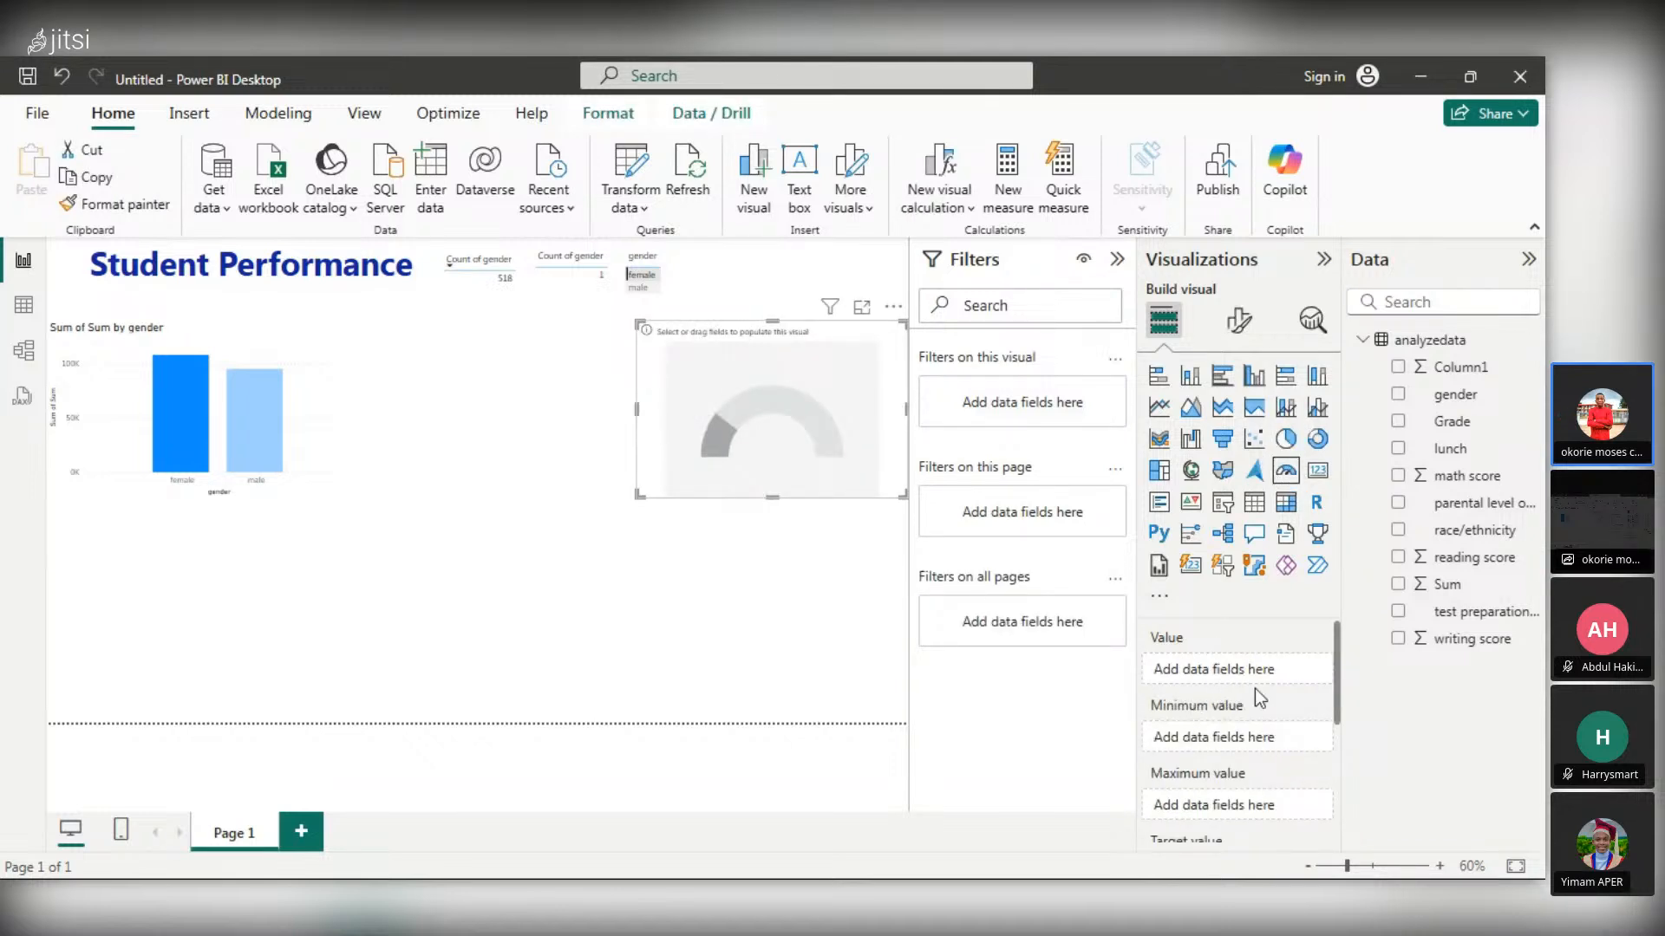
pyautogui.click(1398, 395)
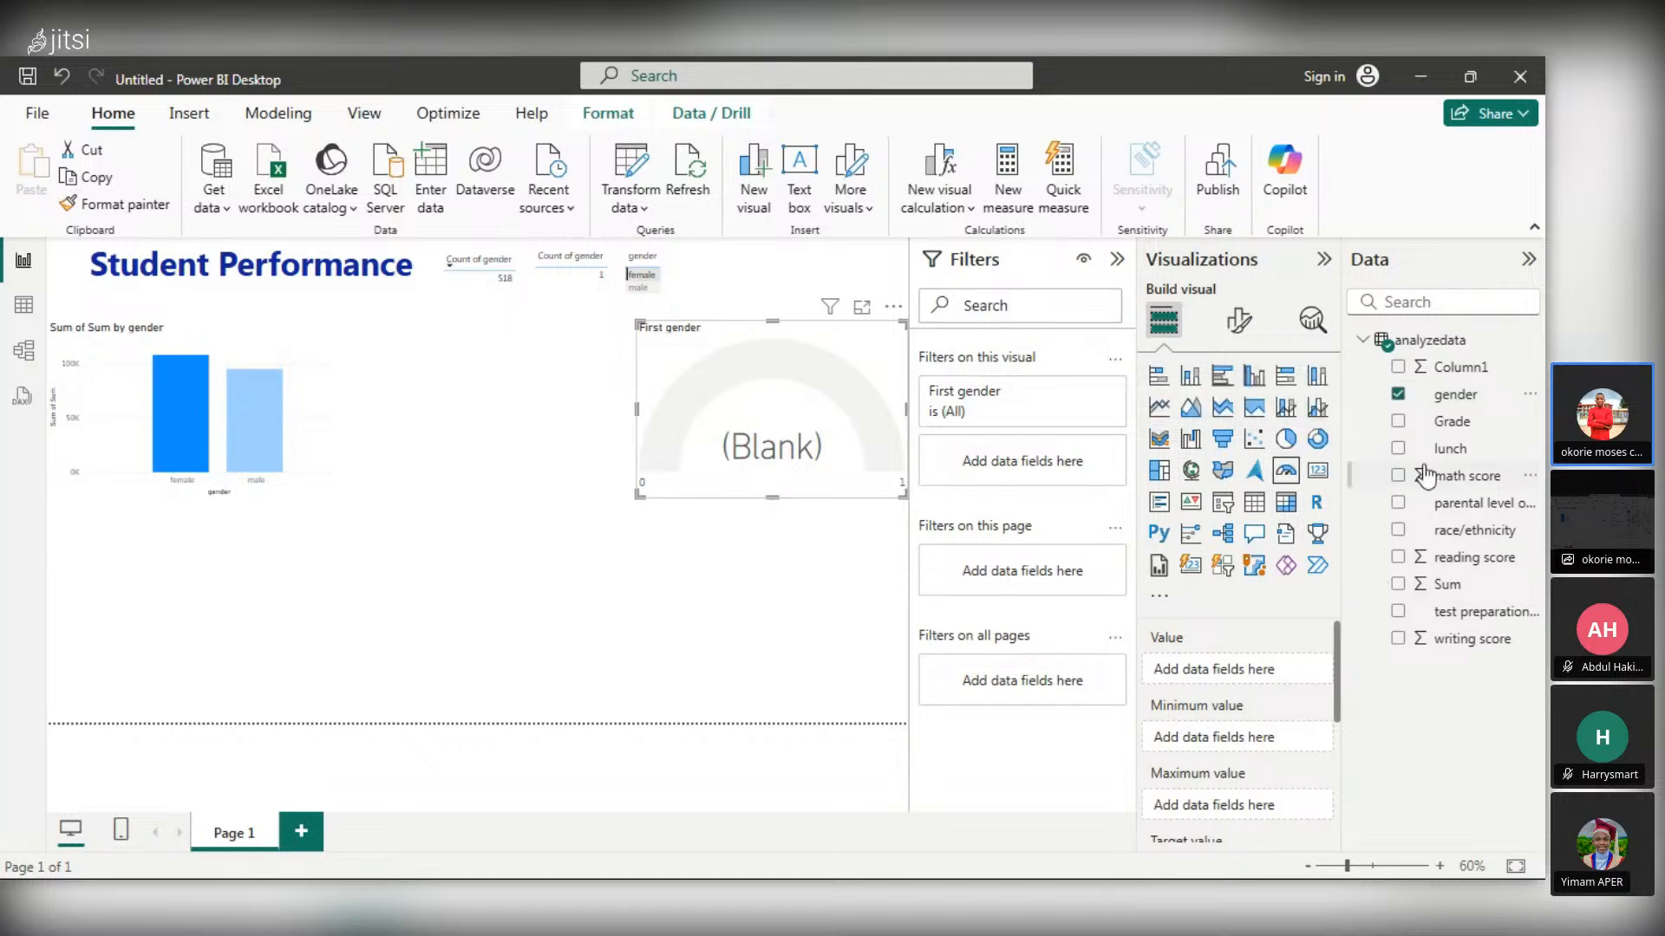
pyautogui.click(1412, 421)
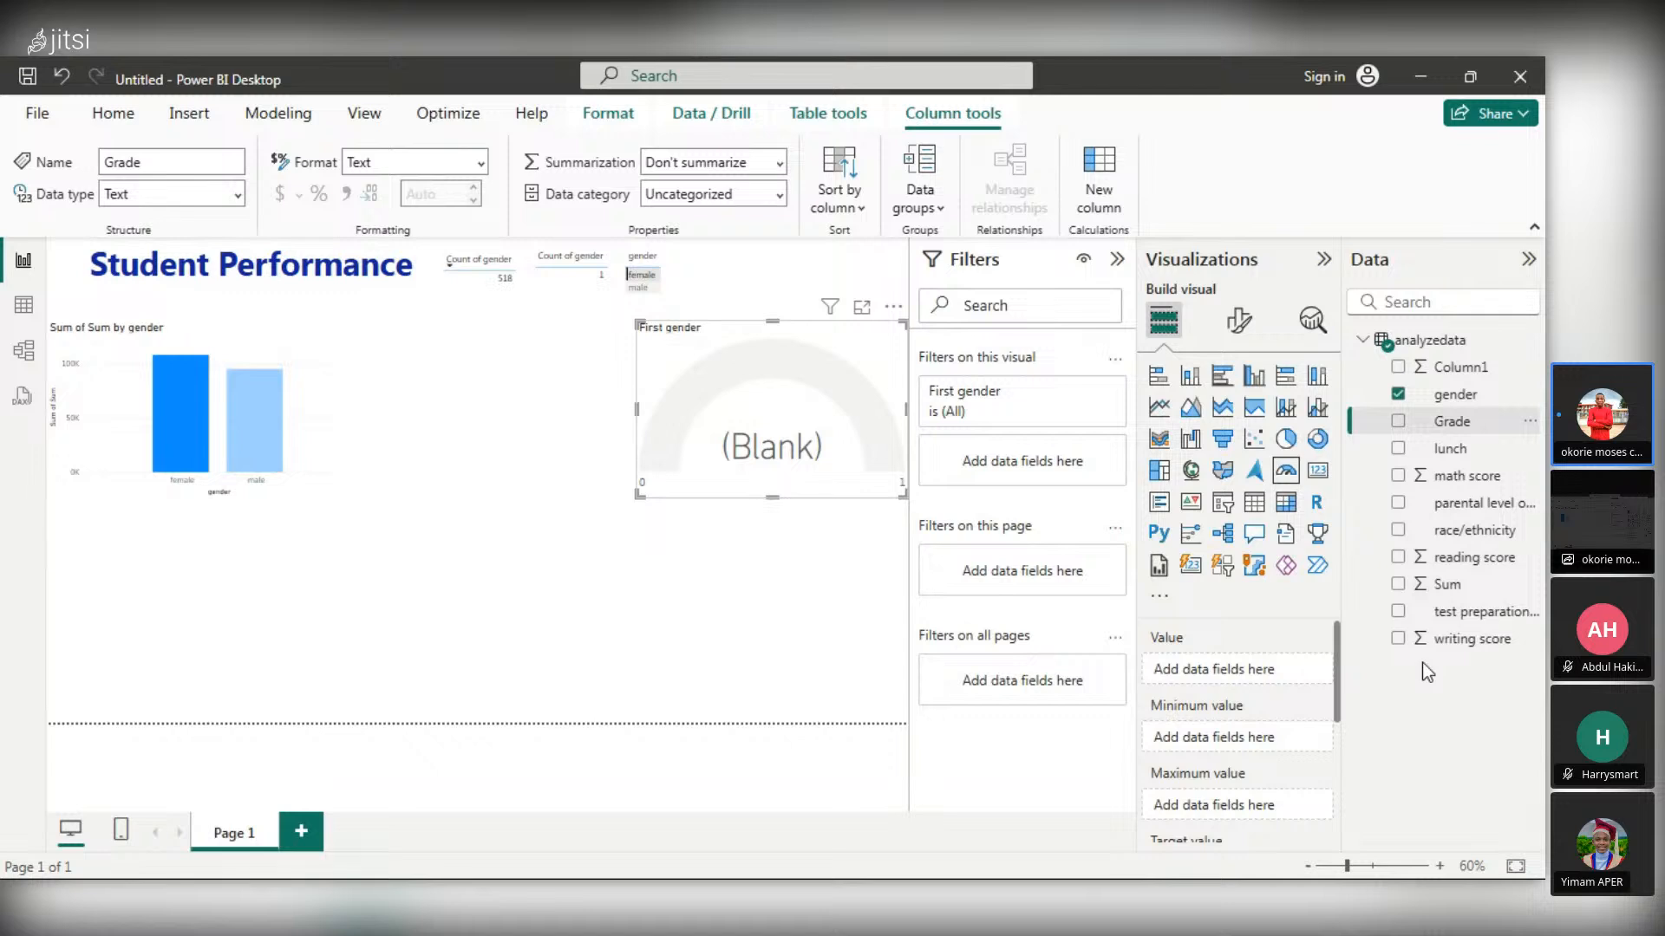
pyautogui.click(1400, 399)
pyautogui.click(1399, 396)
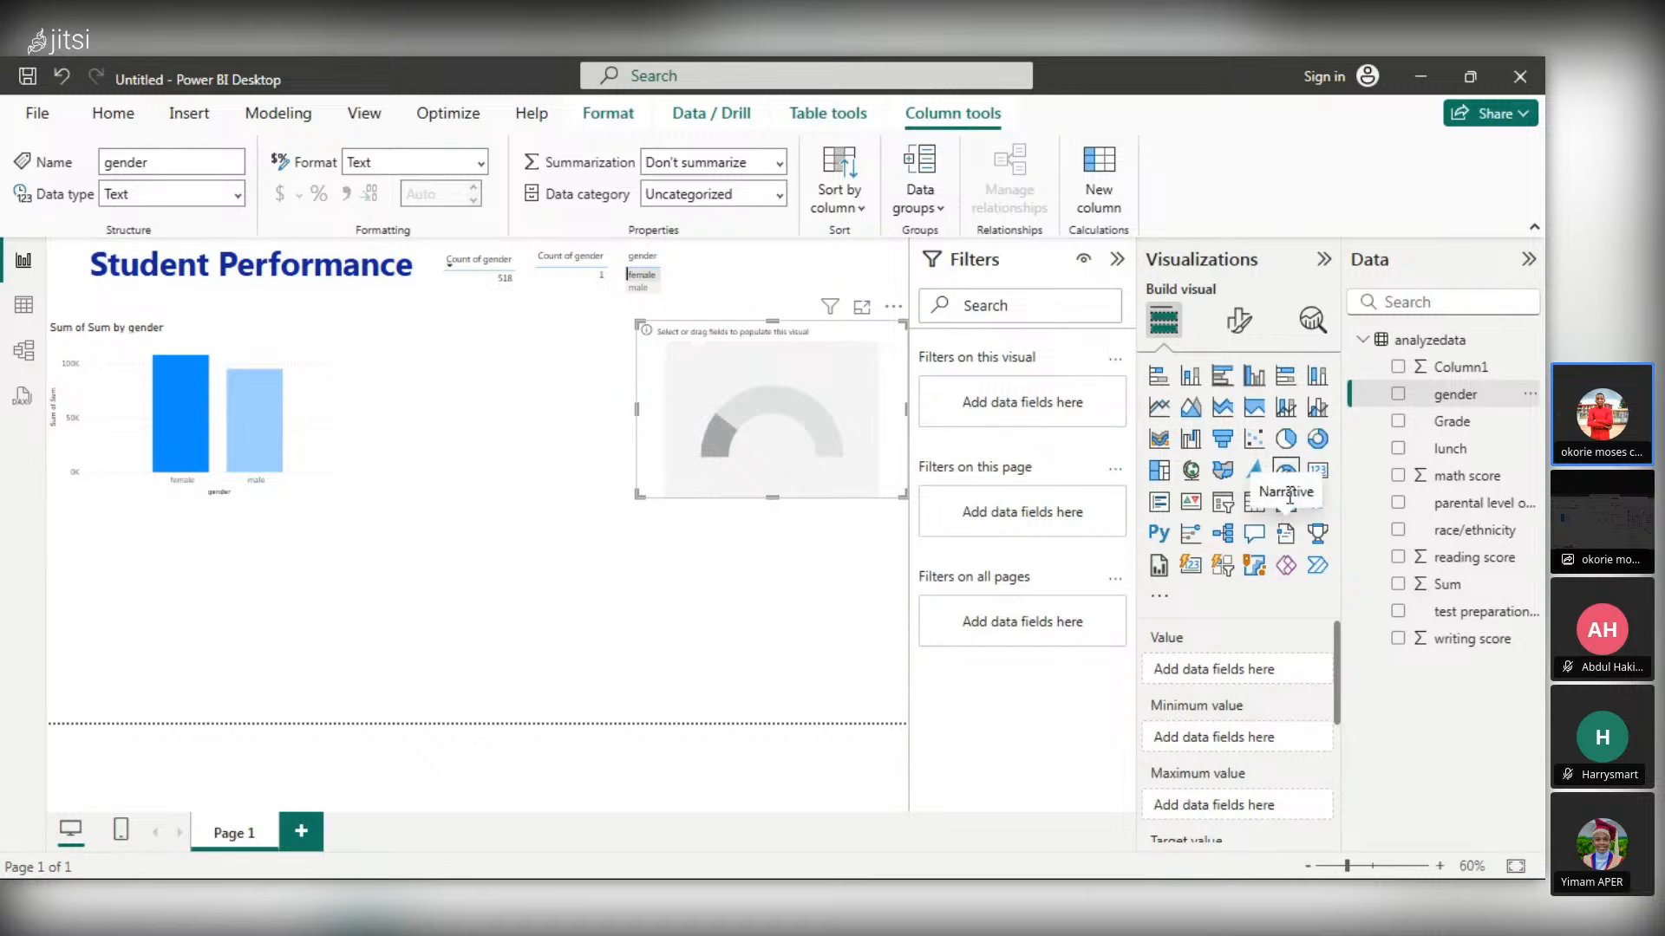
pyautogui.click(1191, 568)
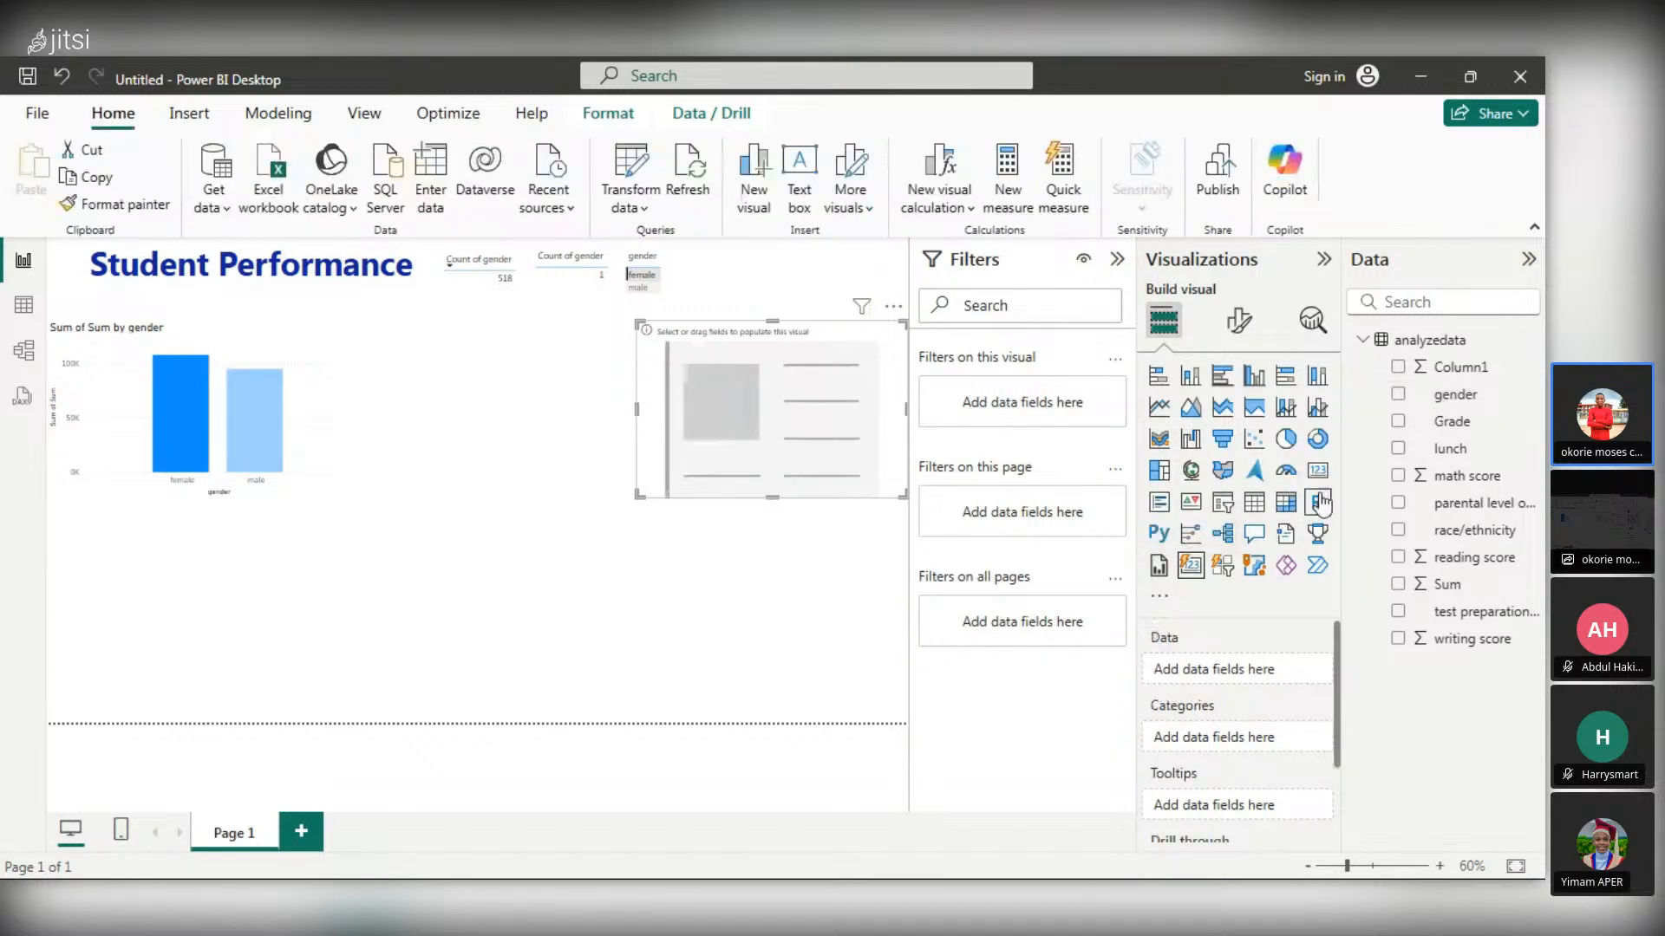
# - Turn the empty visual into a table showing gender and the Sum field
pyautogui.click(1255, 503)
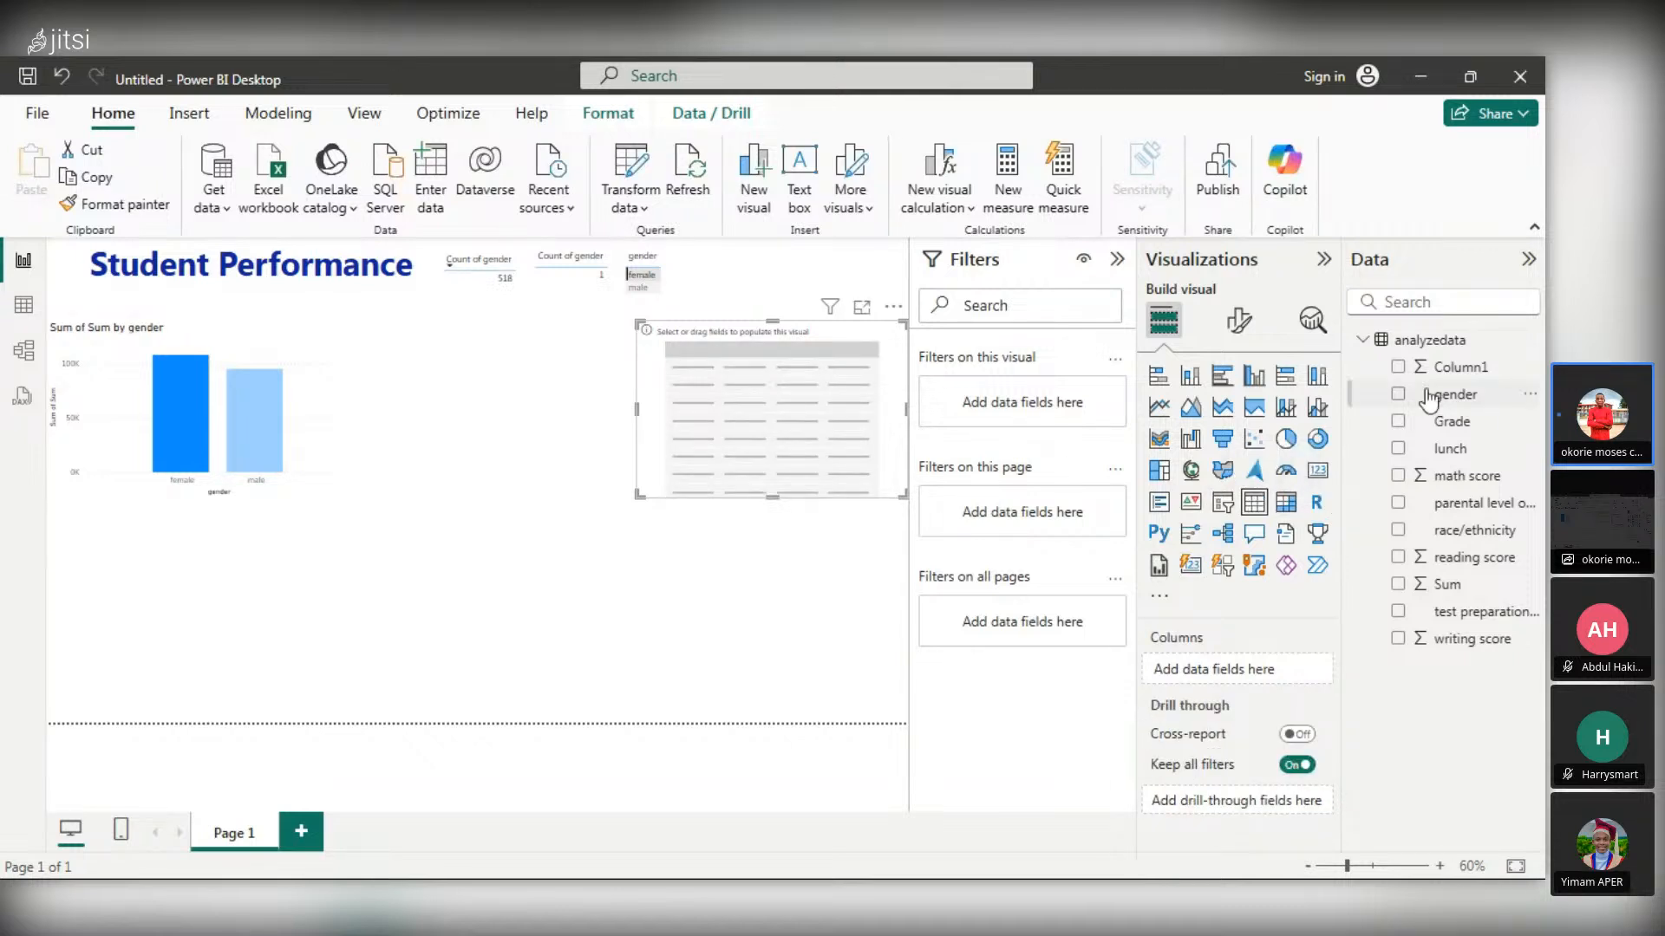
pyautogui.click(1398, 395)
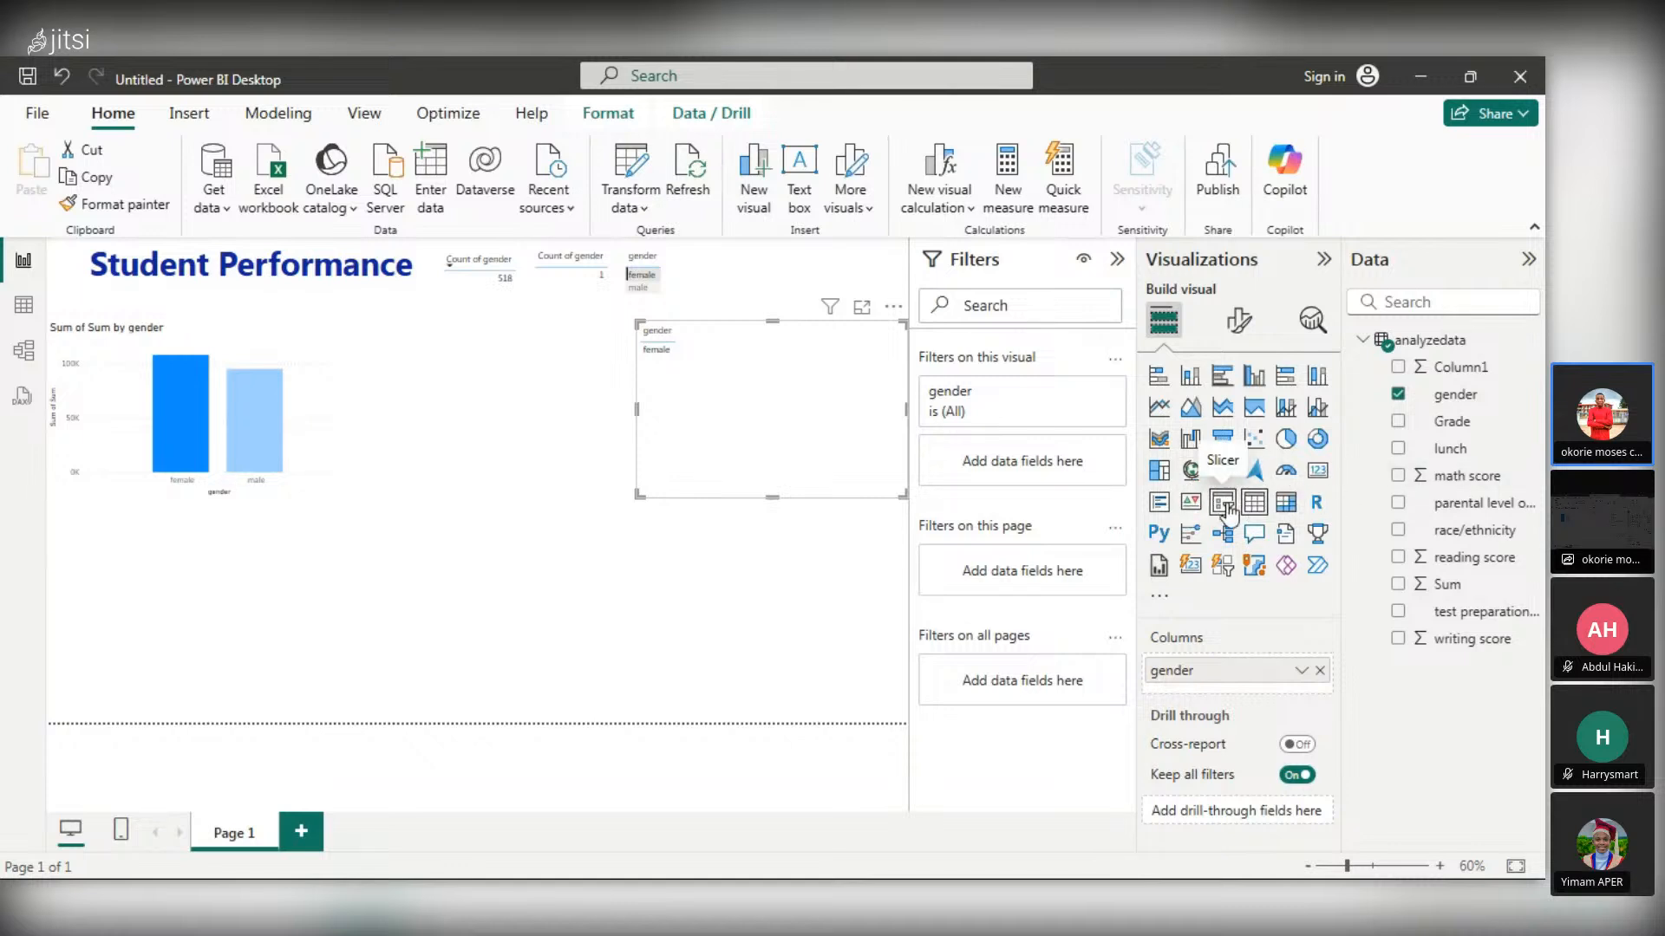
pyautogui.click(1398, 584)
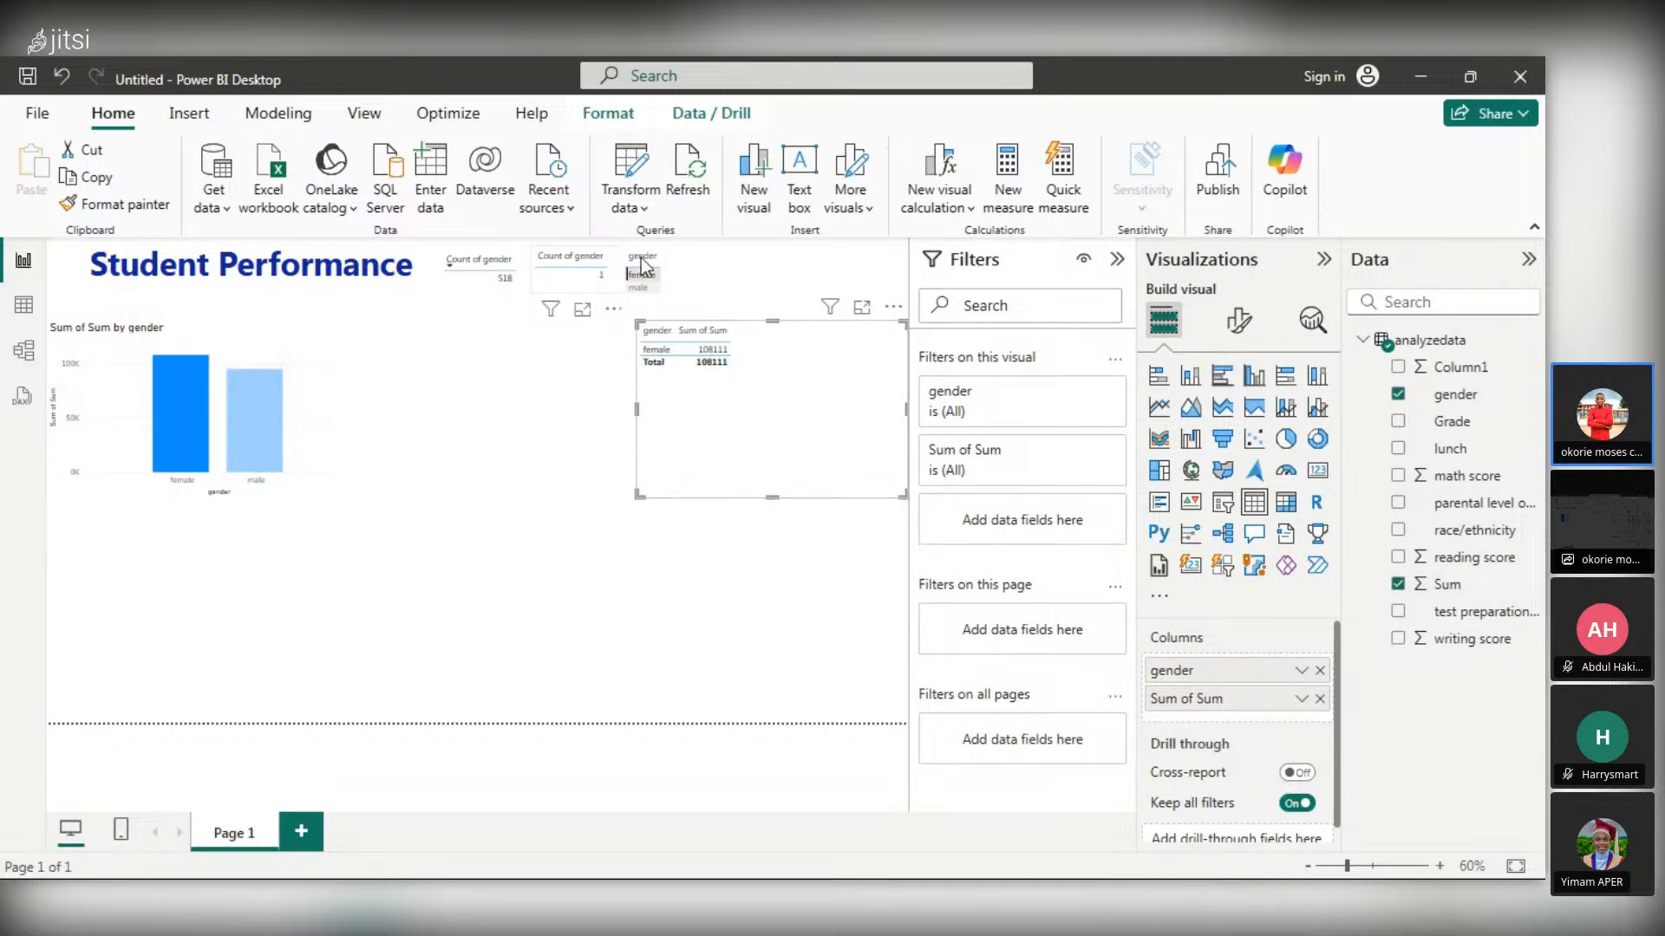
# - Cross-filter the report page to male from the column chart of total scores
pyautogui.click(617, 282)
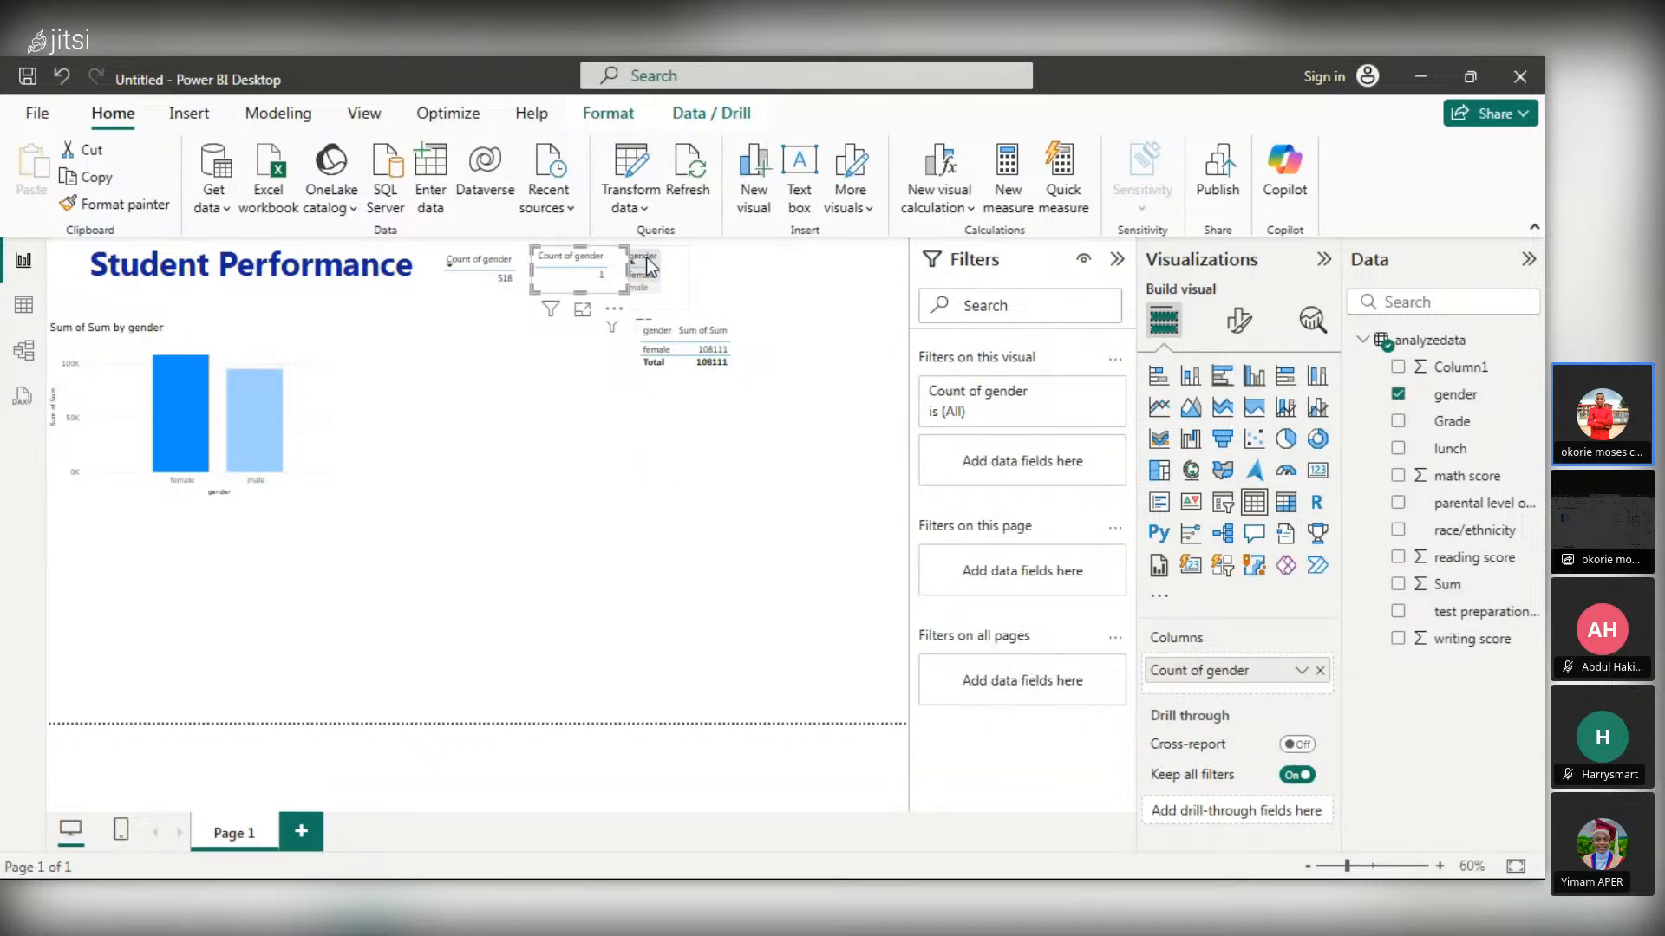
pyautogui.click(647, 258)
pyautogui.click(511, 295)
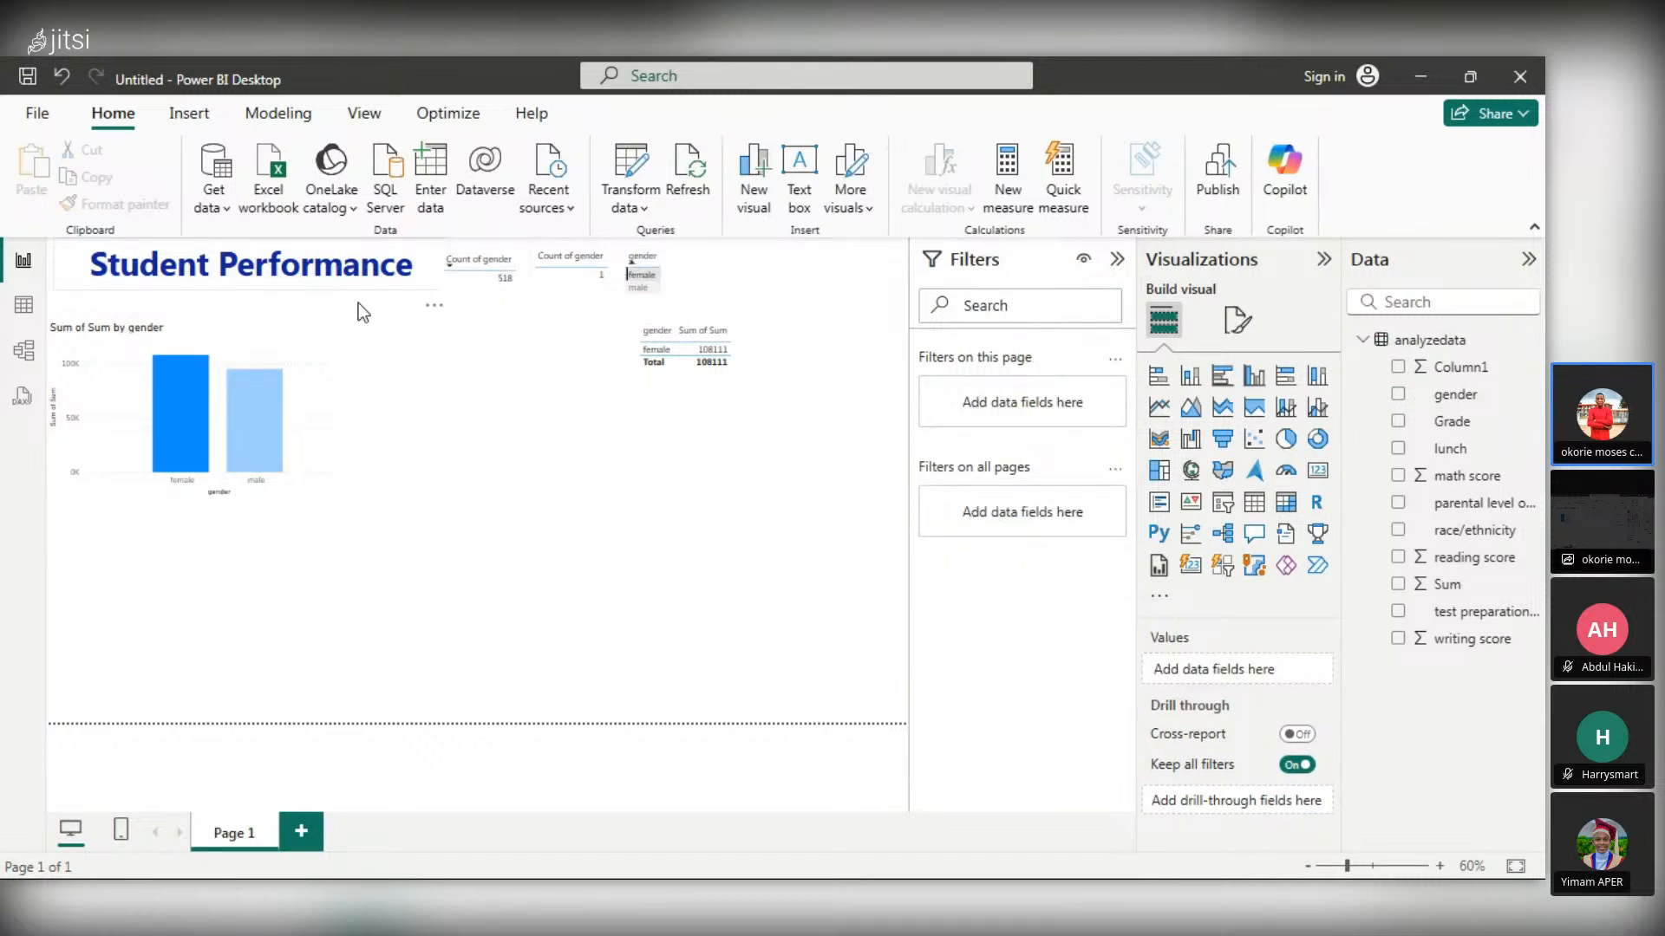
pyautogui.click(240, 371)
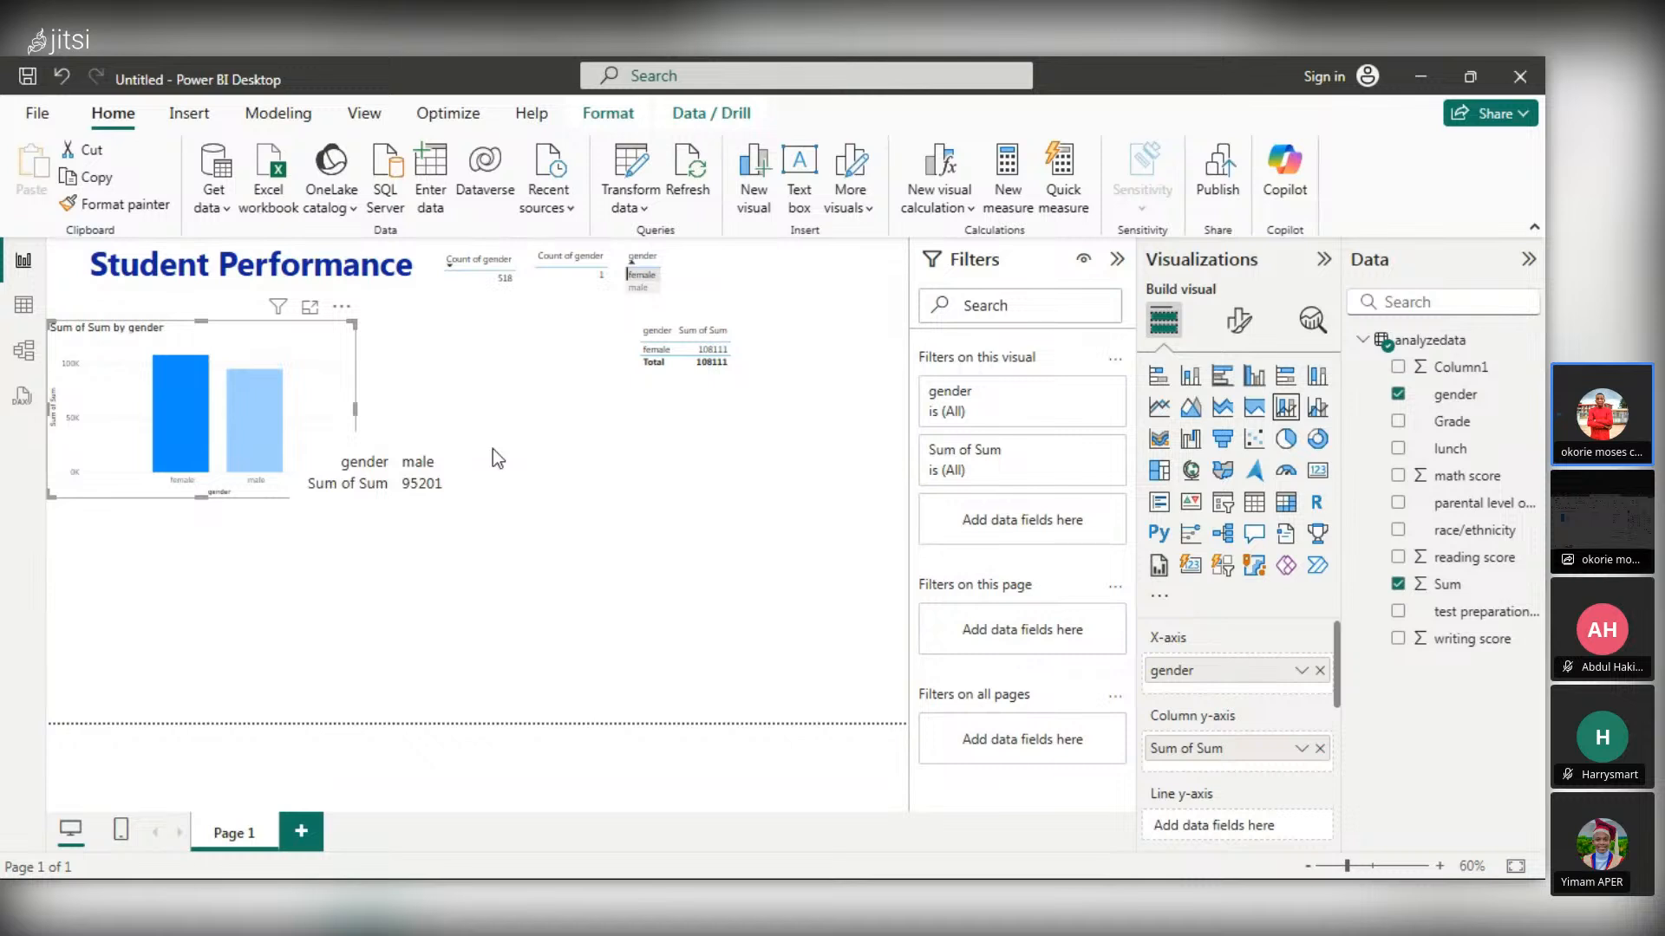
pyautogui.click(496, 449)
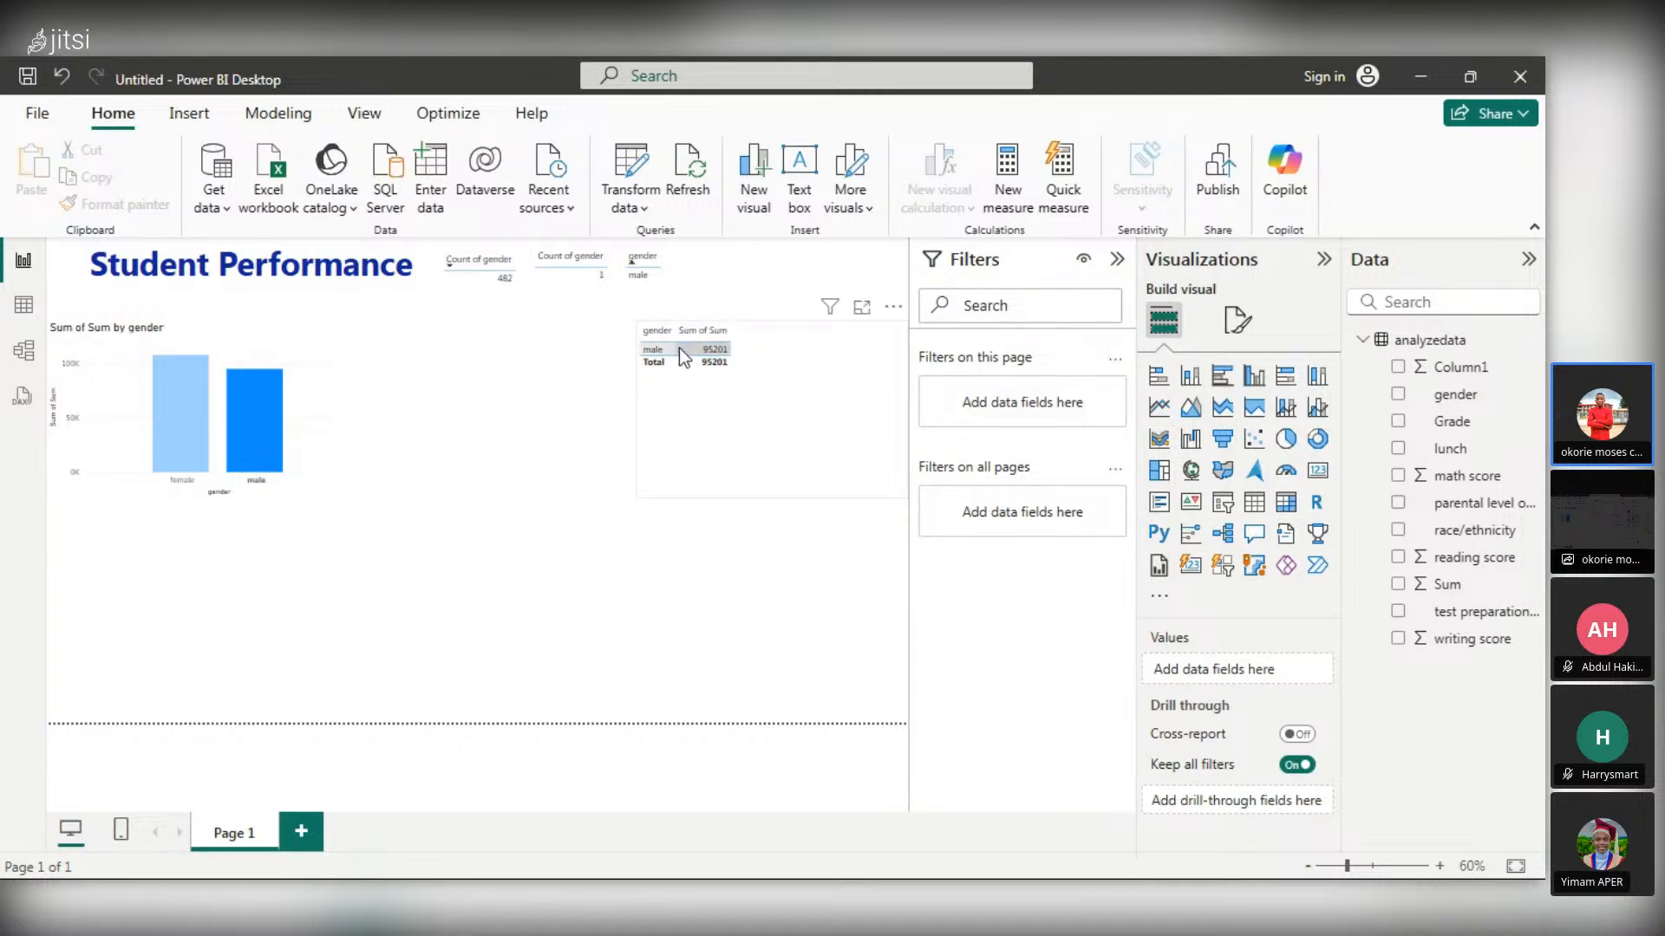
# - Shrink the gender and Sum of Sum table to fit its rows, and place it beside the gender list table in the title row
pyautogui.click(872, 327)
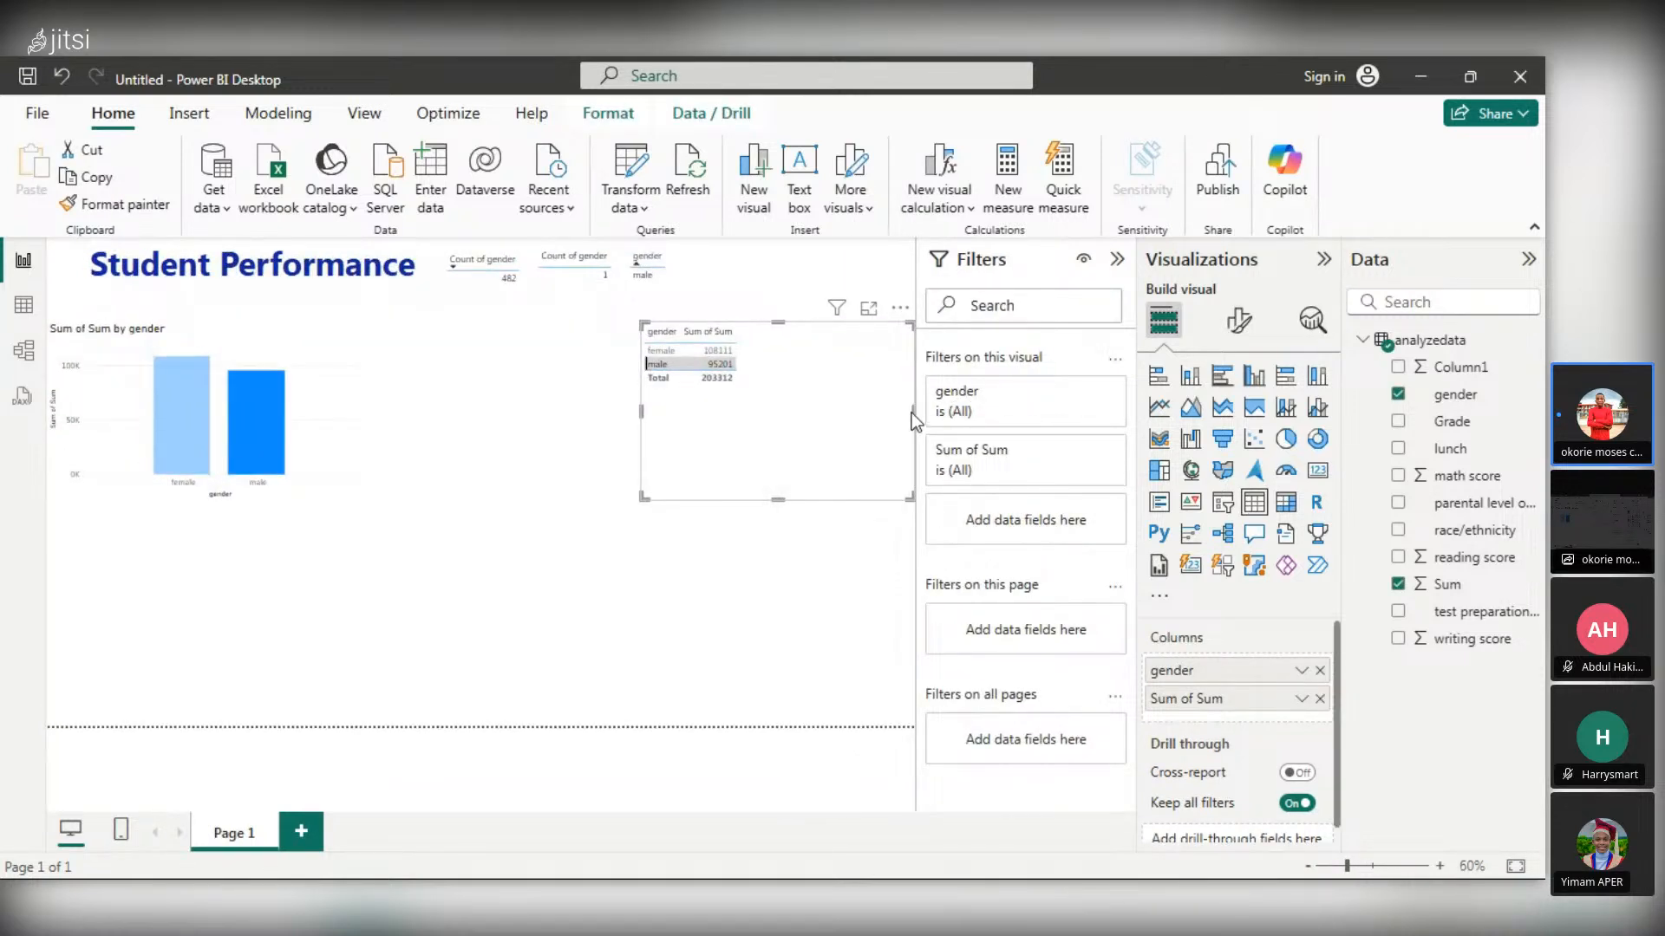
pyautogui.moveTo(914, 412); pyautogui.dragTo(806, 403)
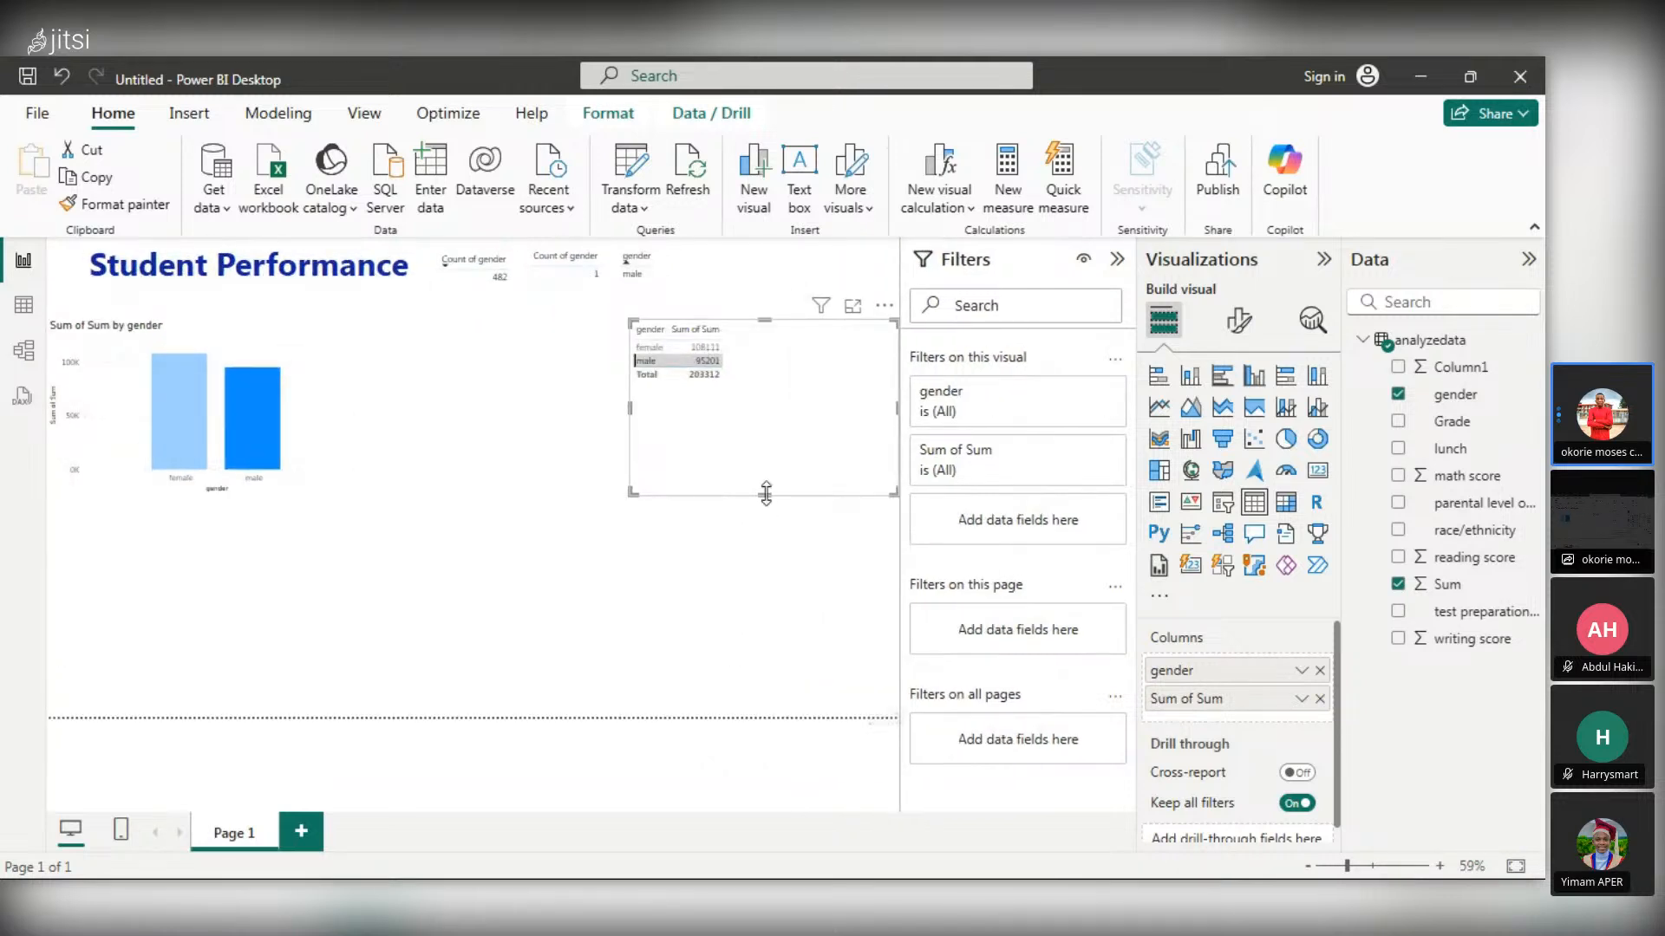
pyautogui.moveTo(765, 492); pyautogui.dragTo(785, 388)
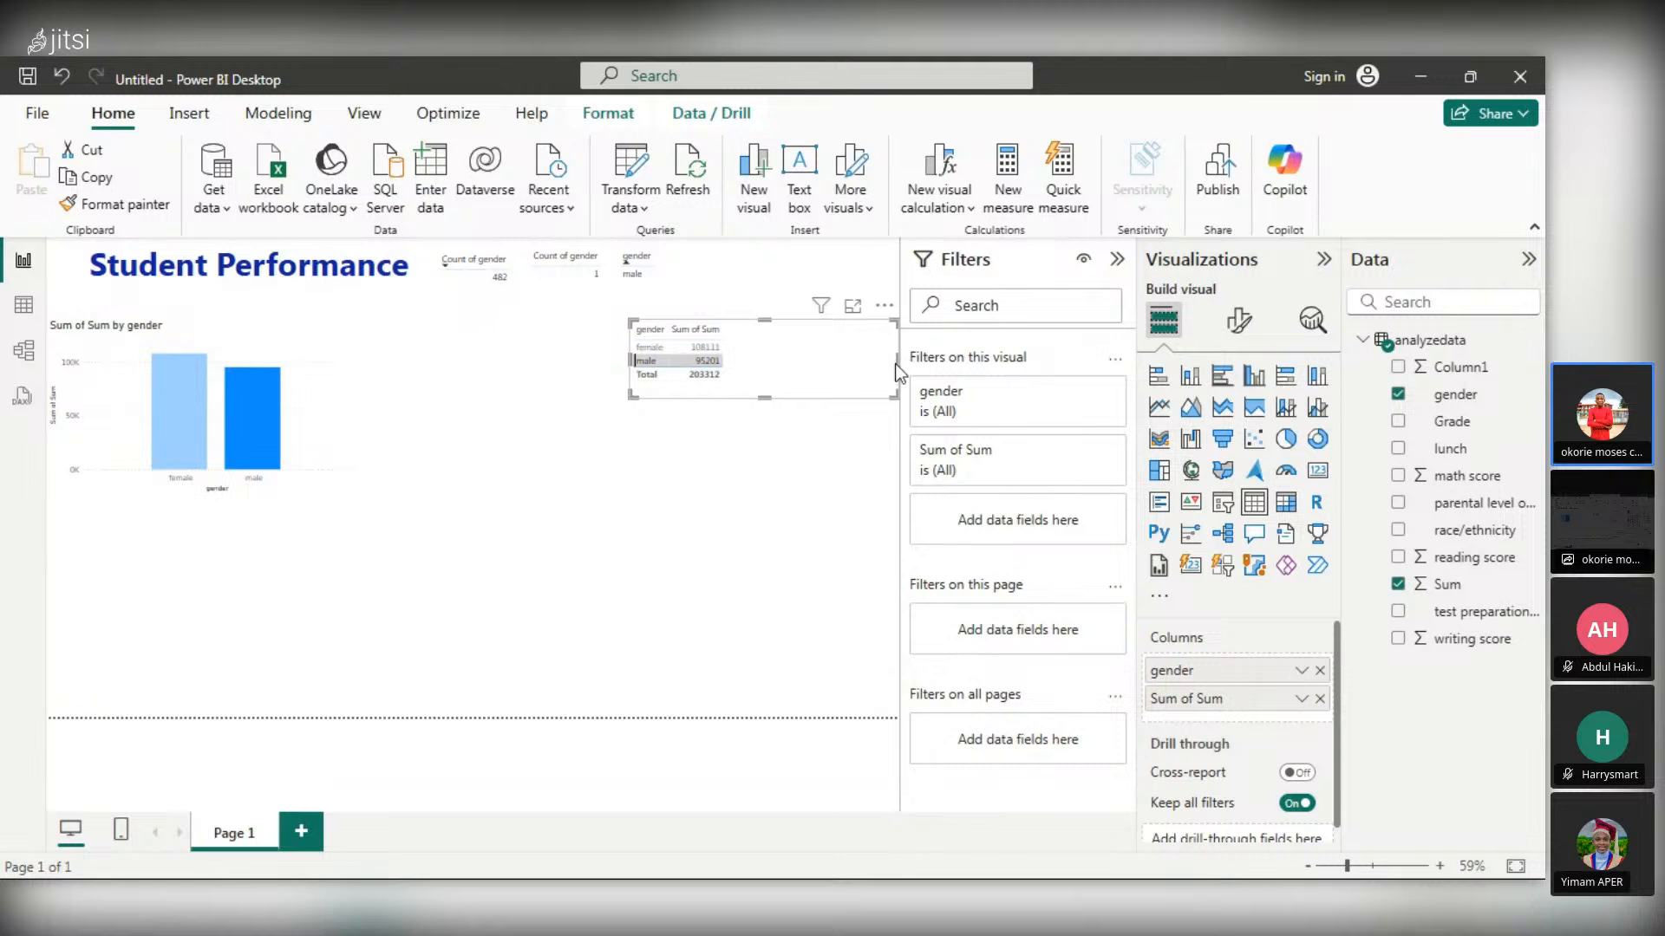
pyautogui.moveTo(897, 362); pyautogui.dragTo(756, 232)
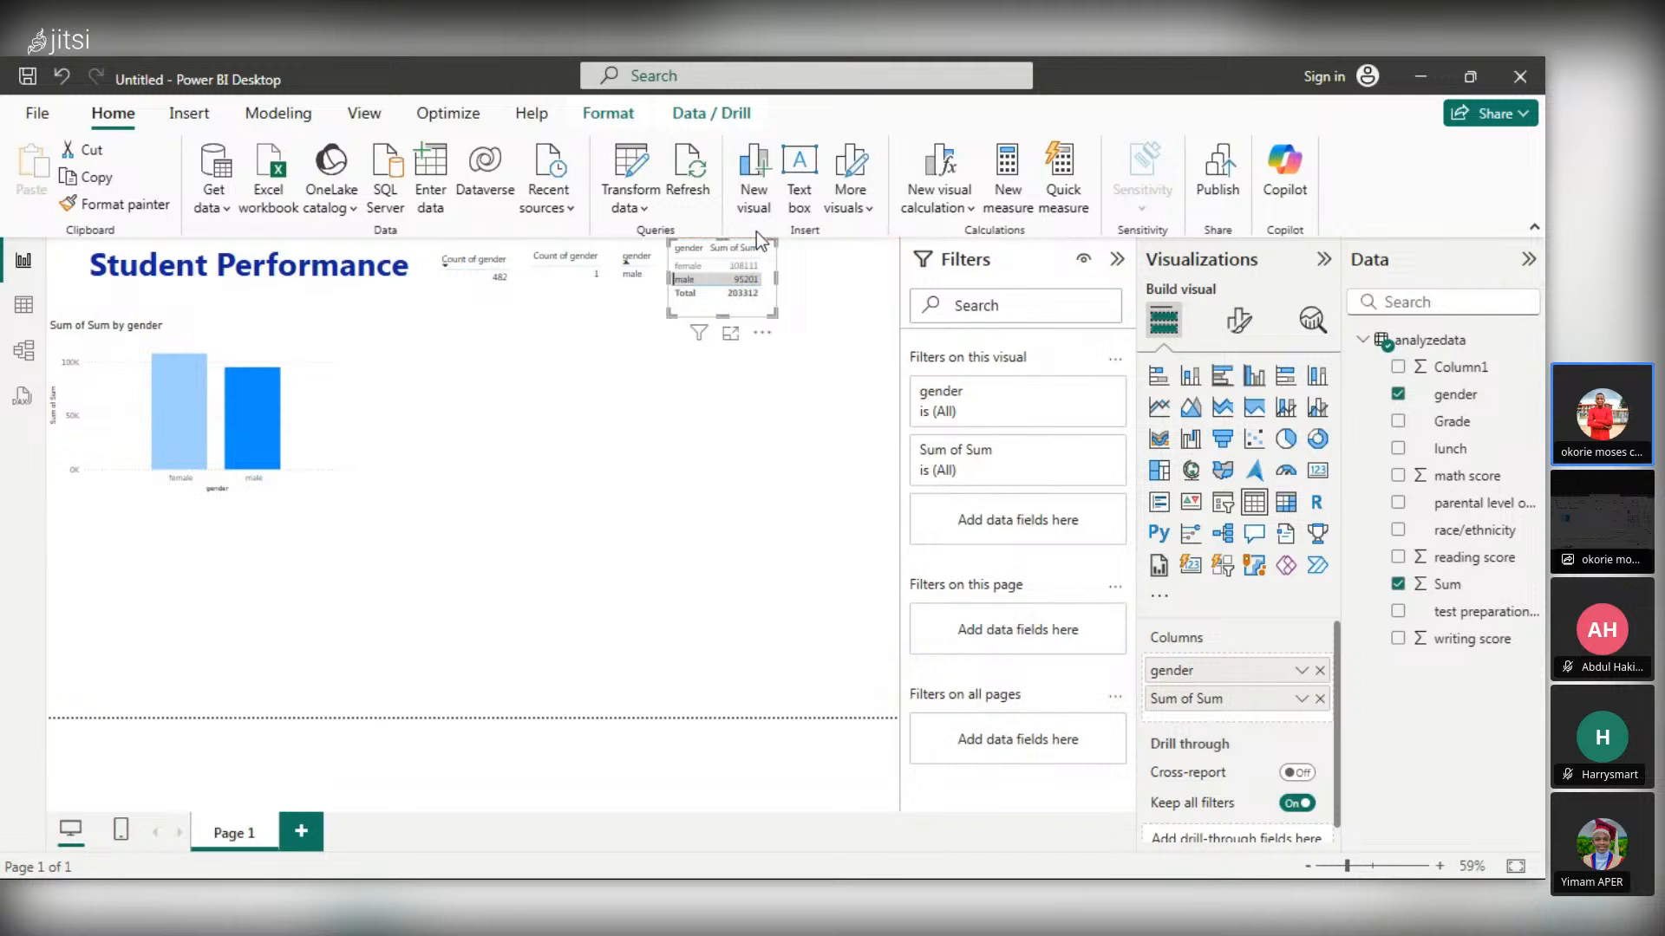
pyautogui.click(748, 378)
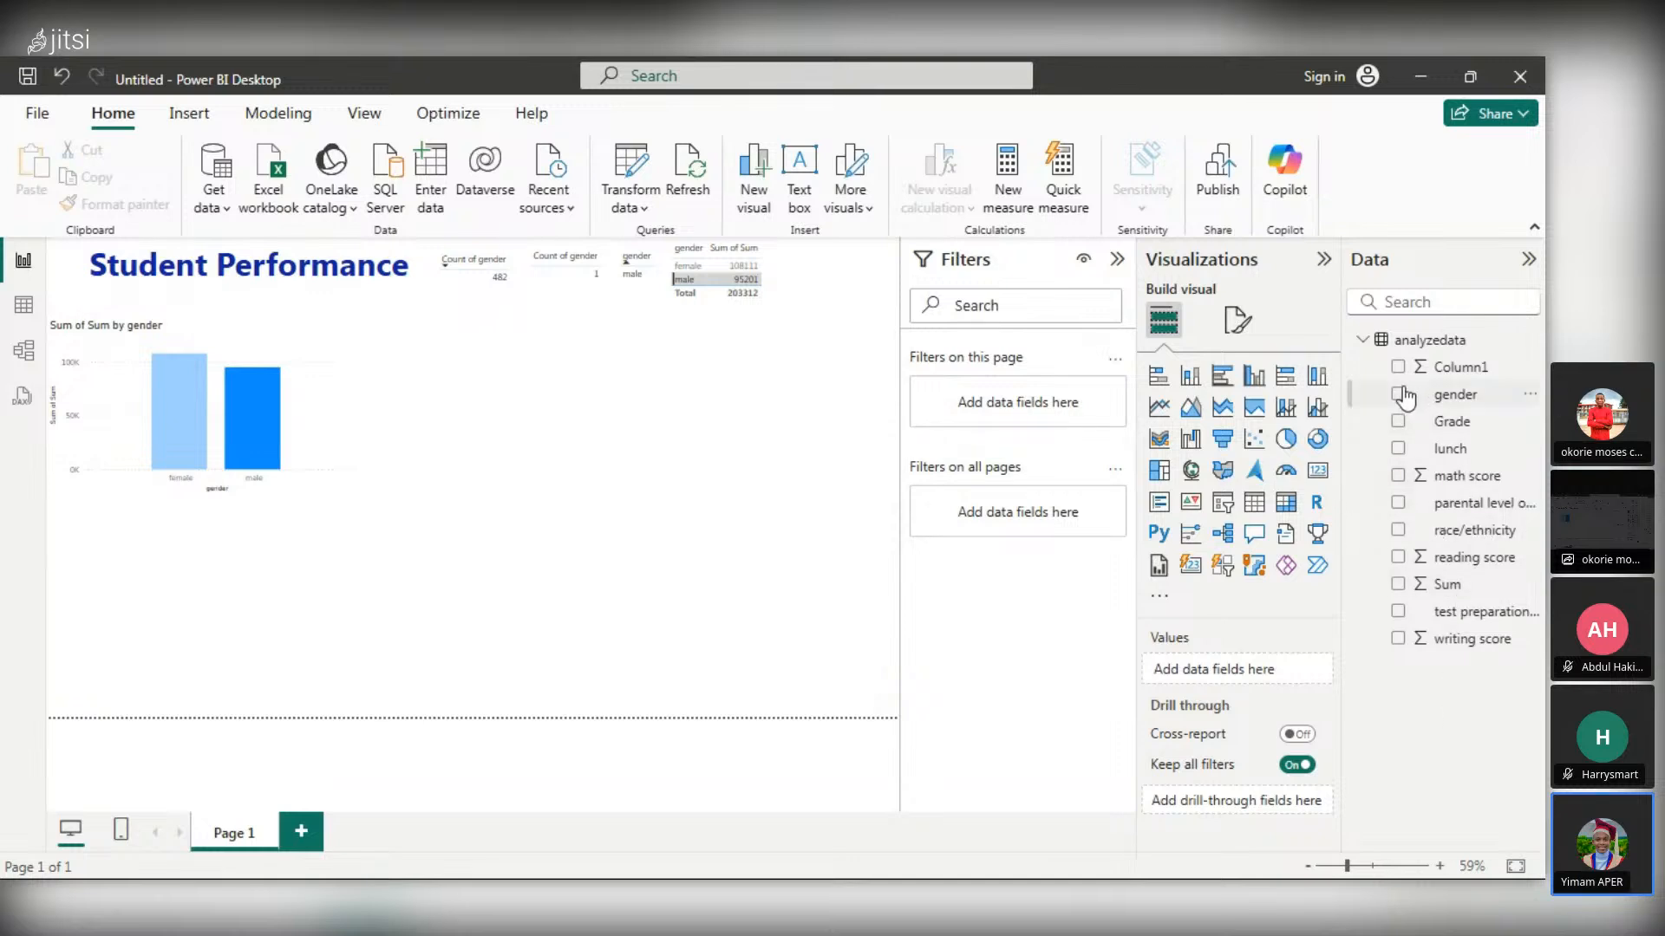
# - Add a funnel chart with gender as category and Sum as values, and place it directly beside the gender column chart
pyautogui.click(1221, 439)
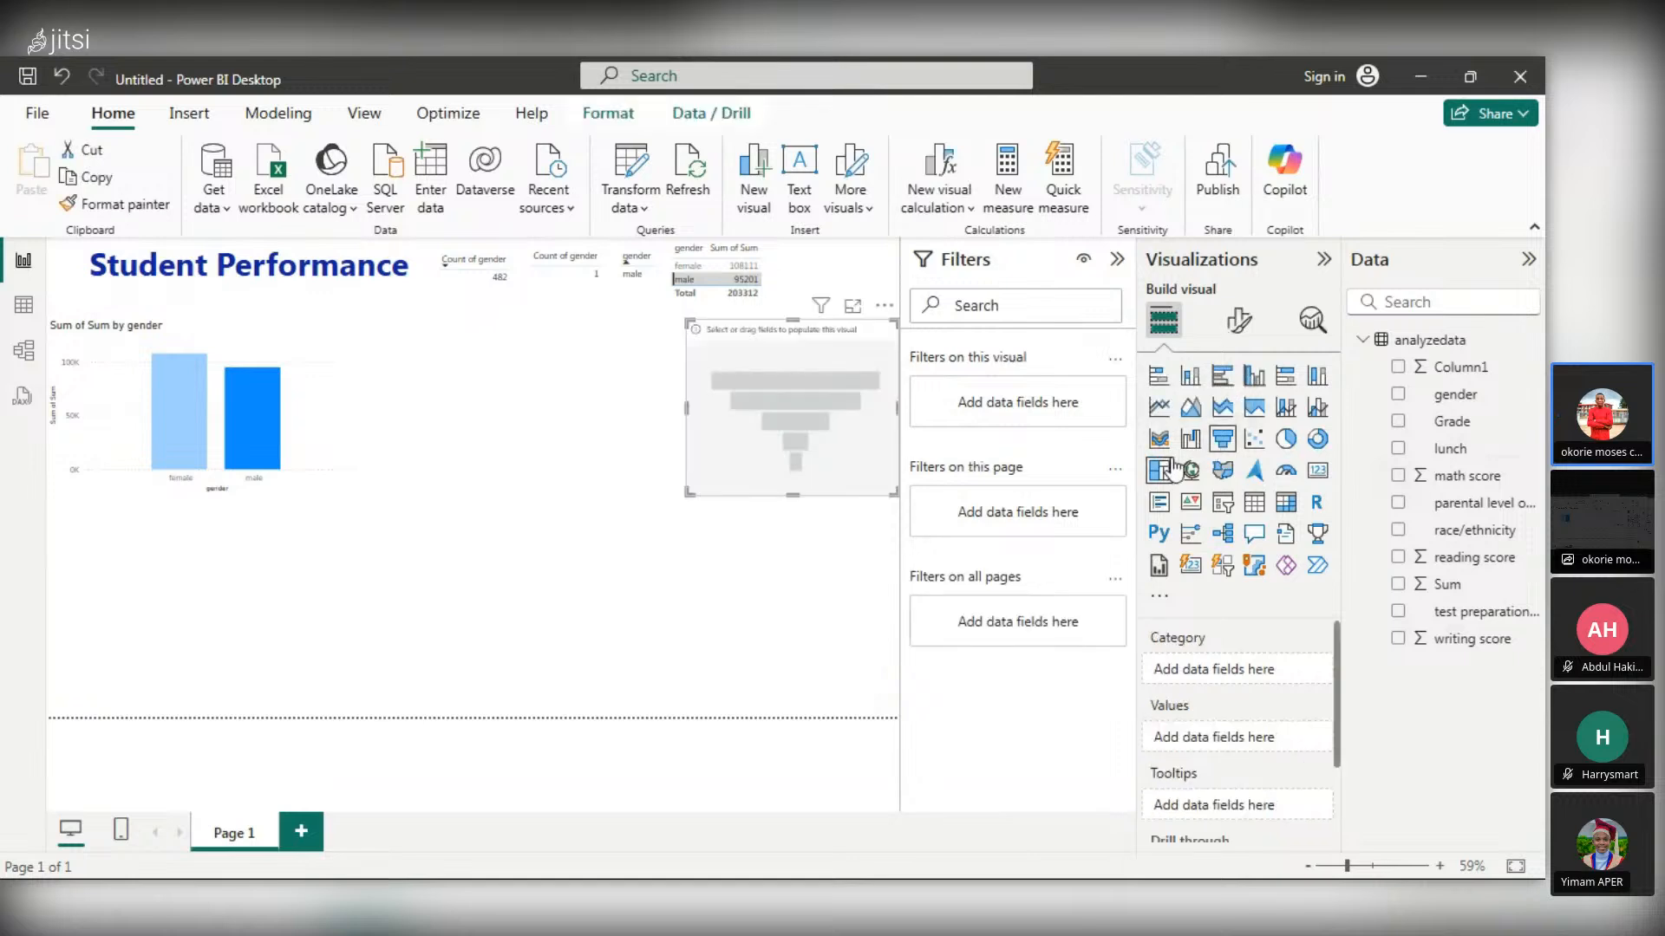
pyautogui.click(1397, 394)
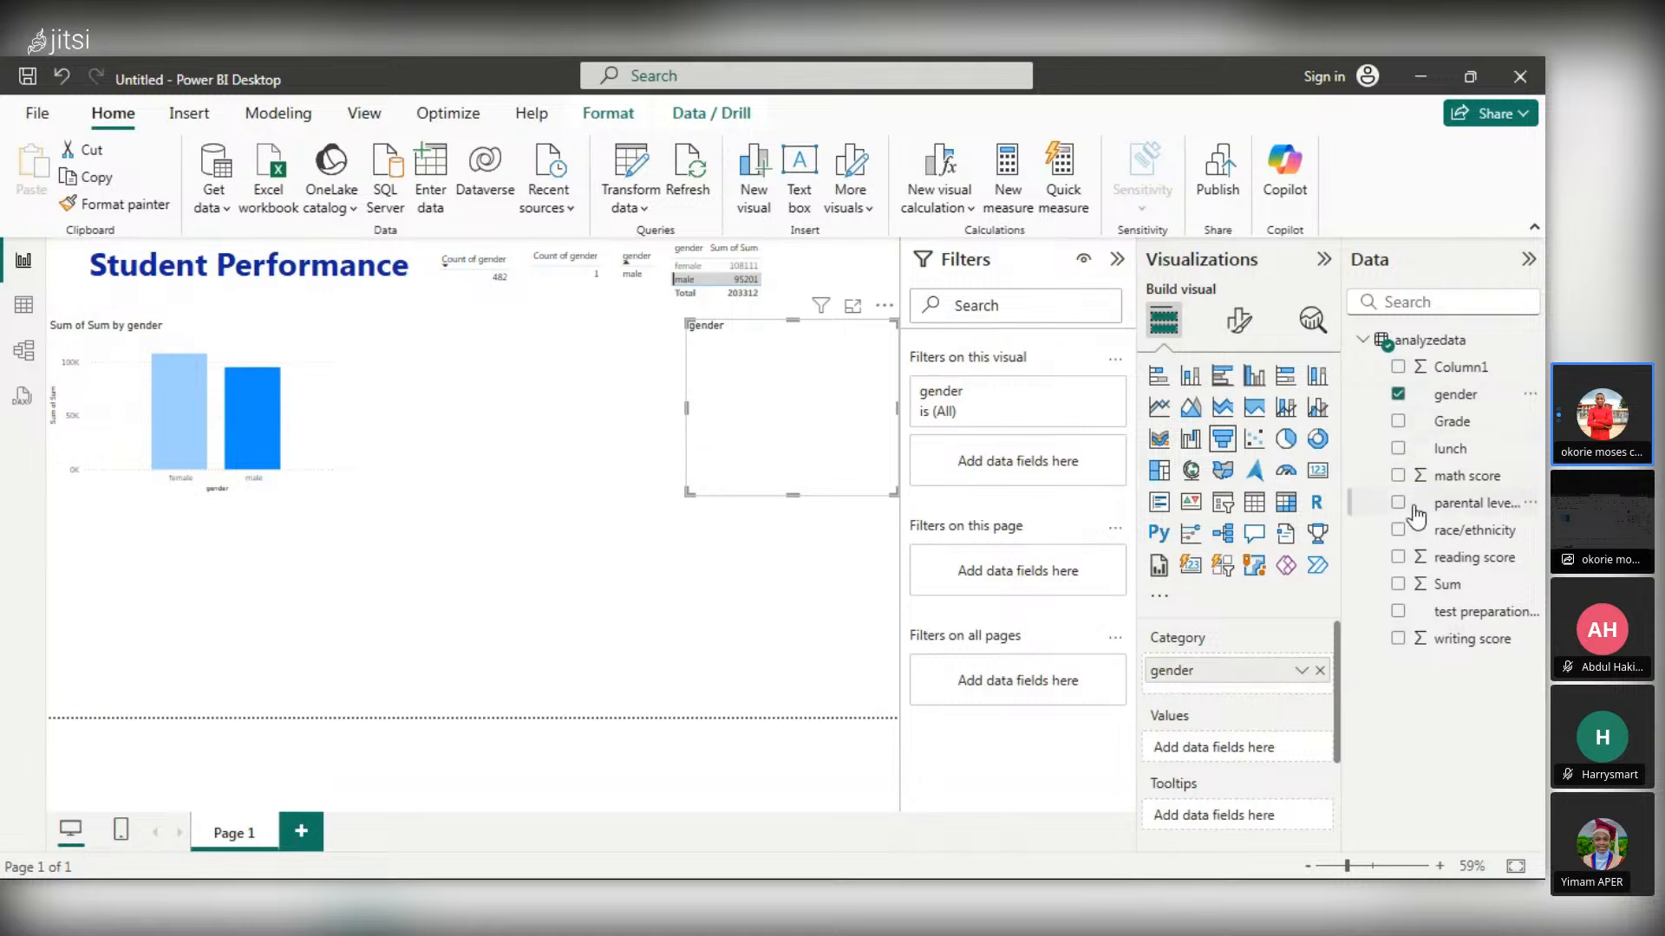
pyautogui.click(1399, 421)
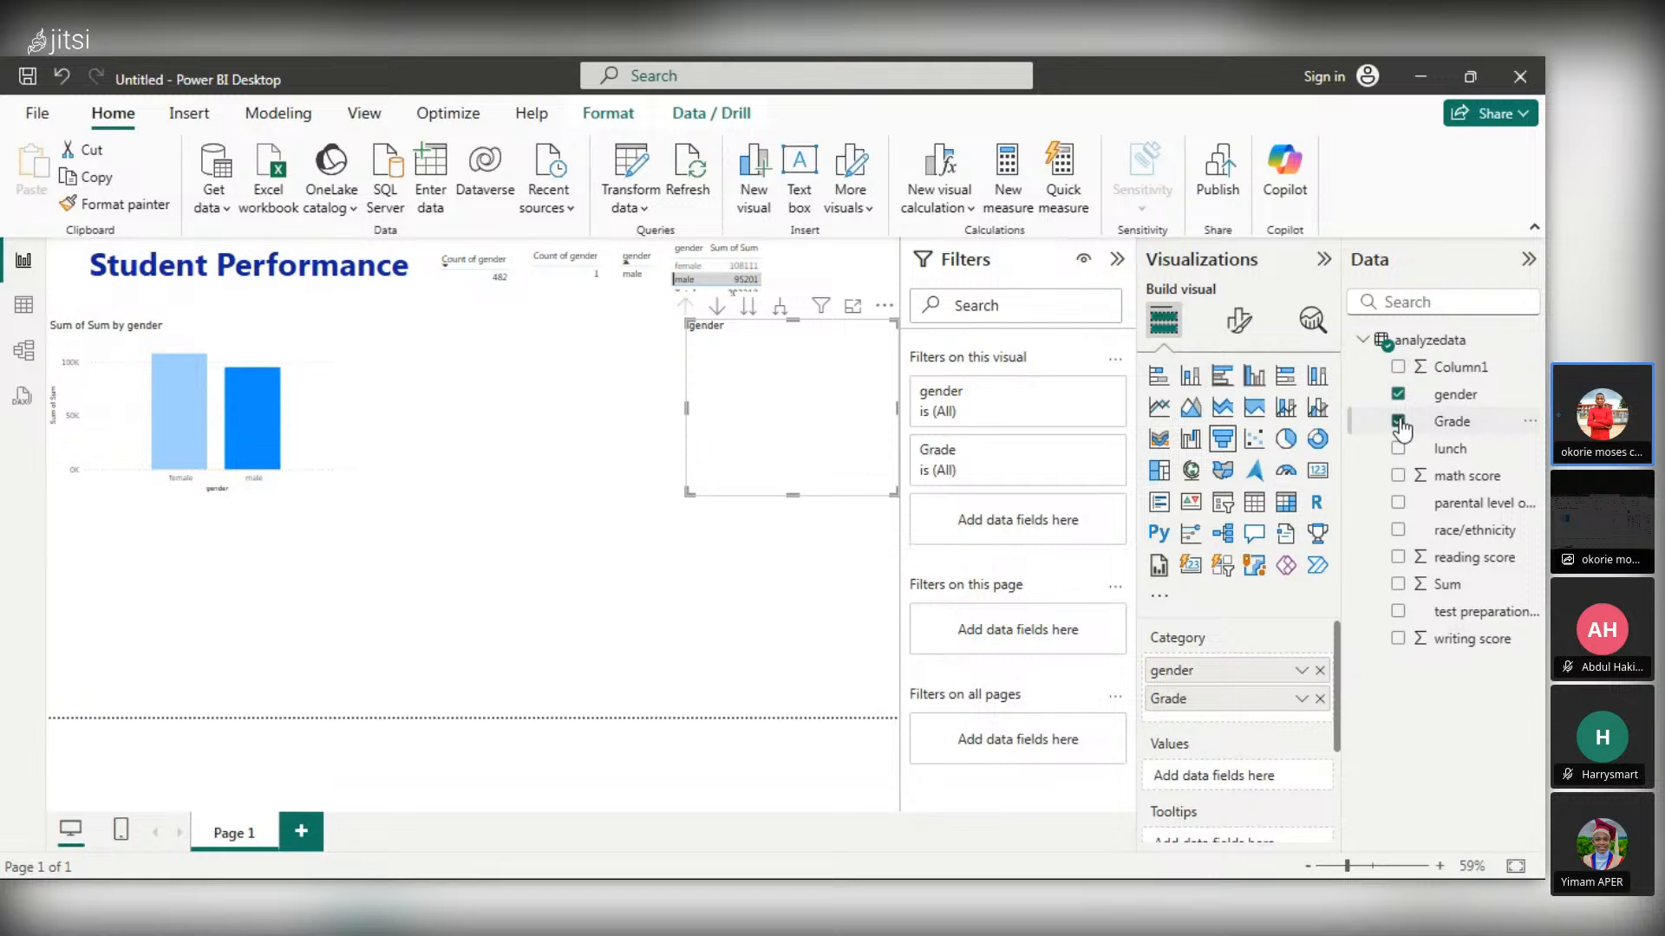
pyautogui.click(1398, 421)
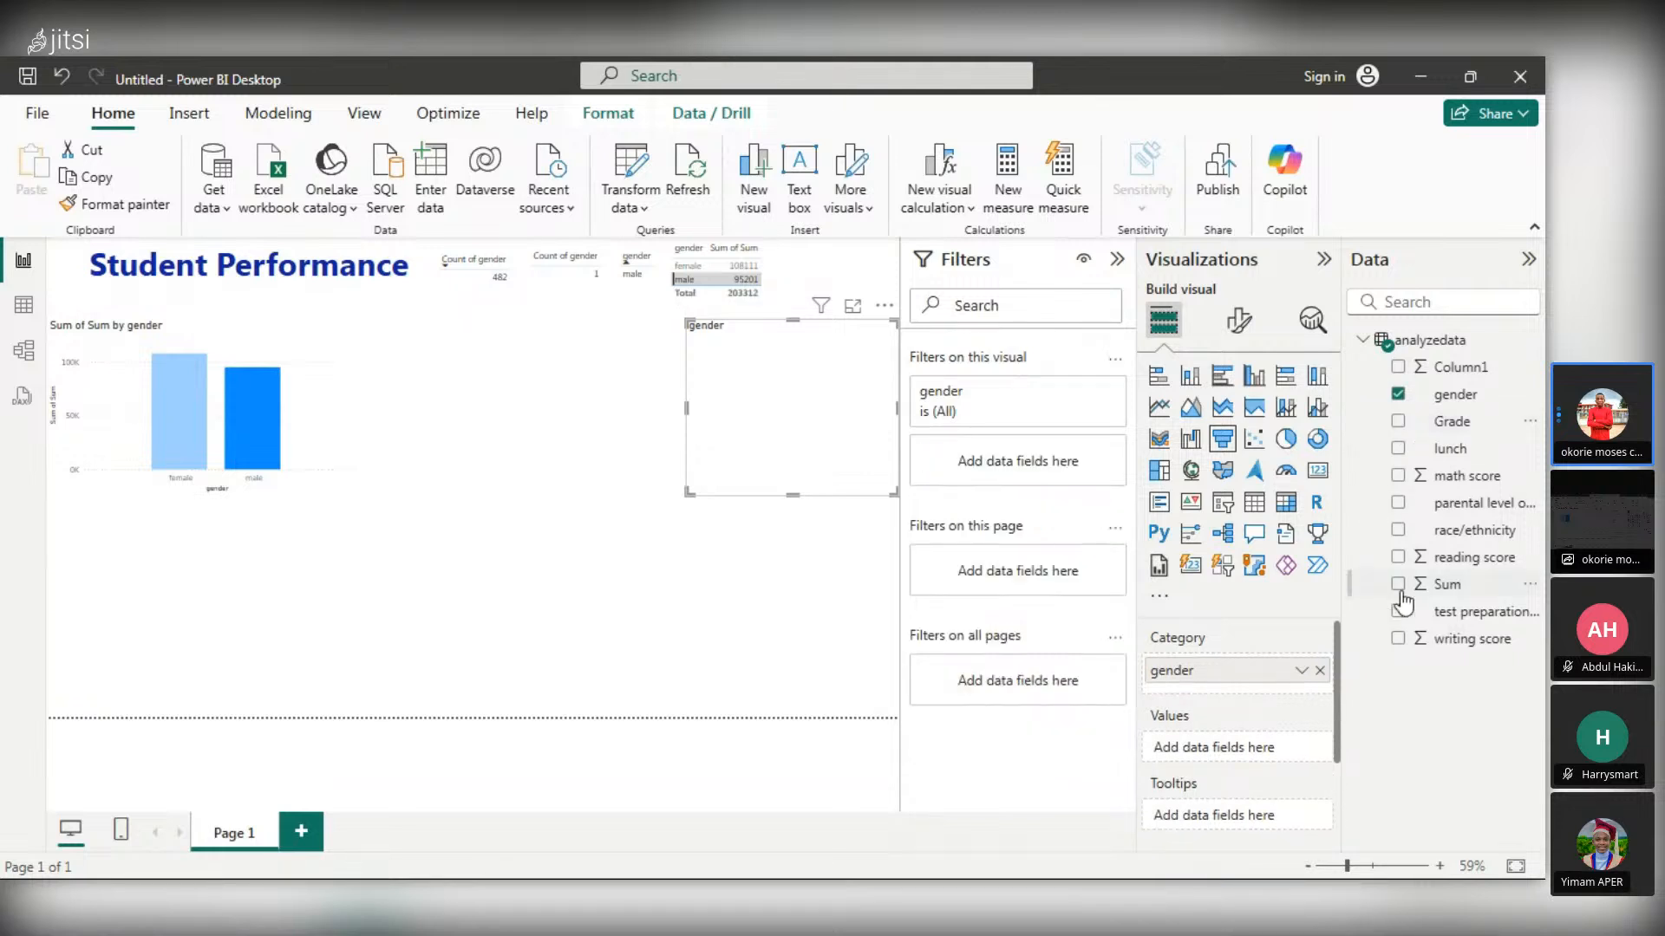
pyautogui.click(1399, 584)
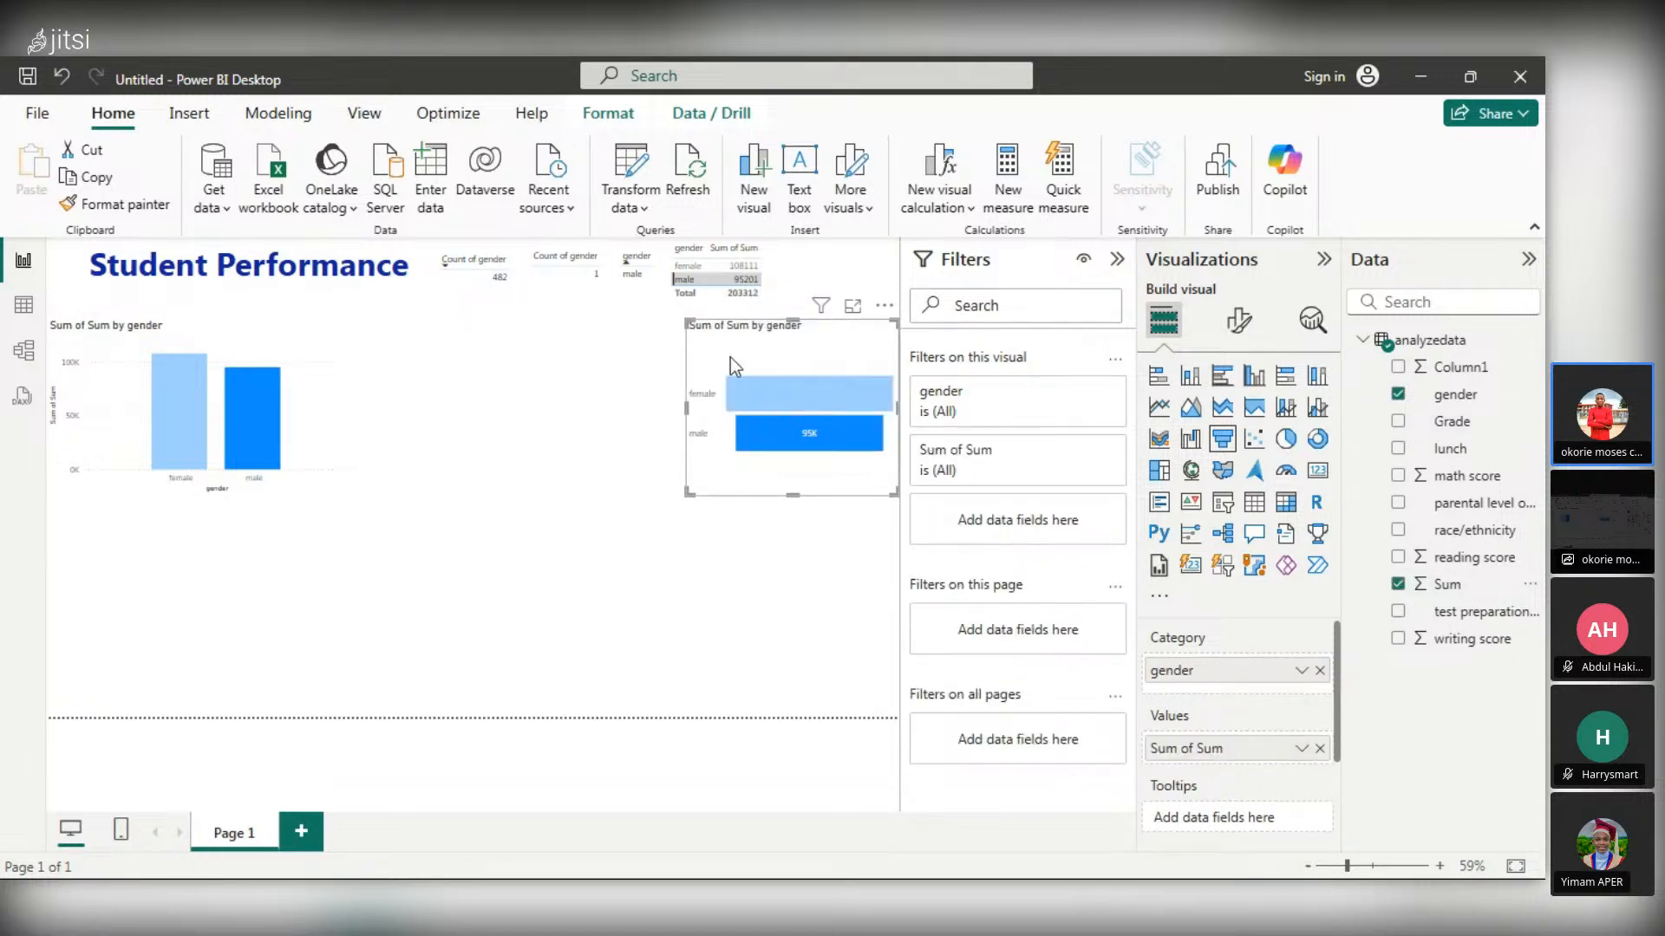
pyautogui.moveTo(851, 329); pyautogui.dragTo(506, 329)
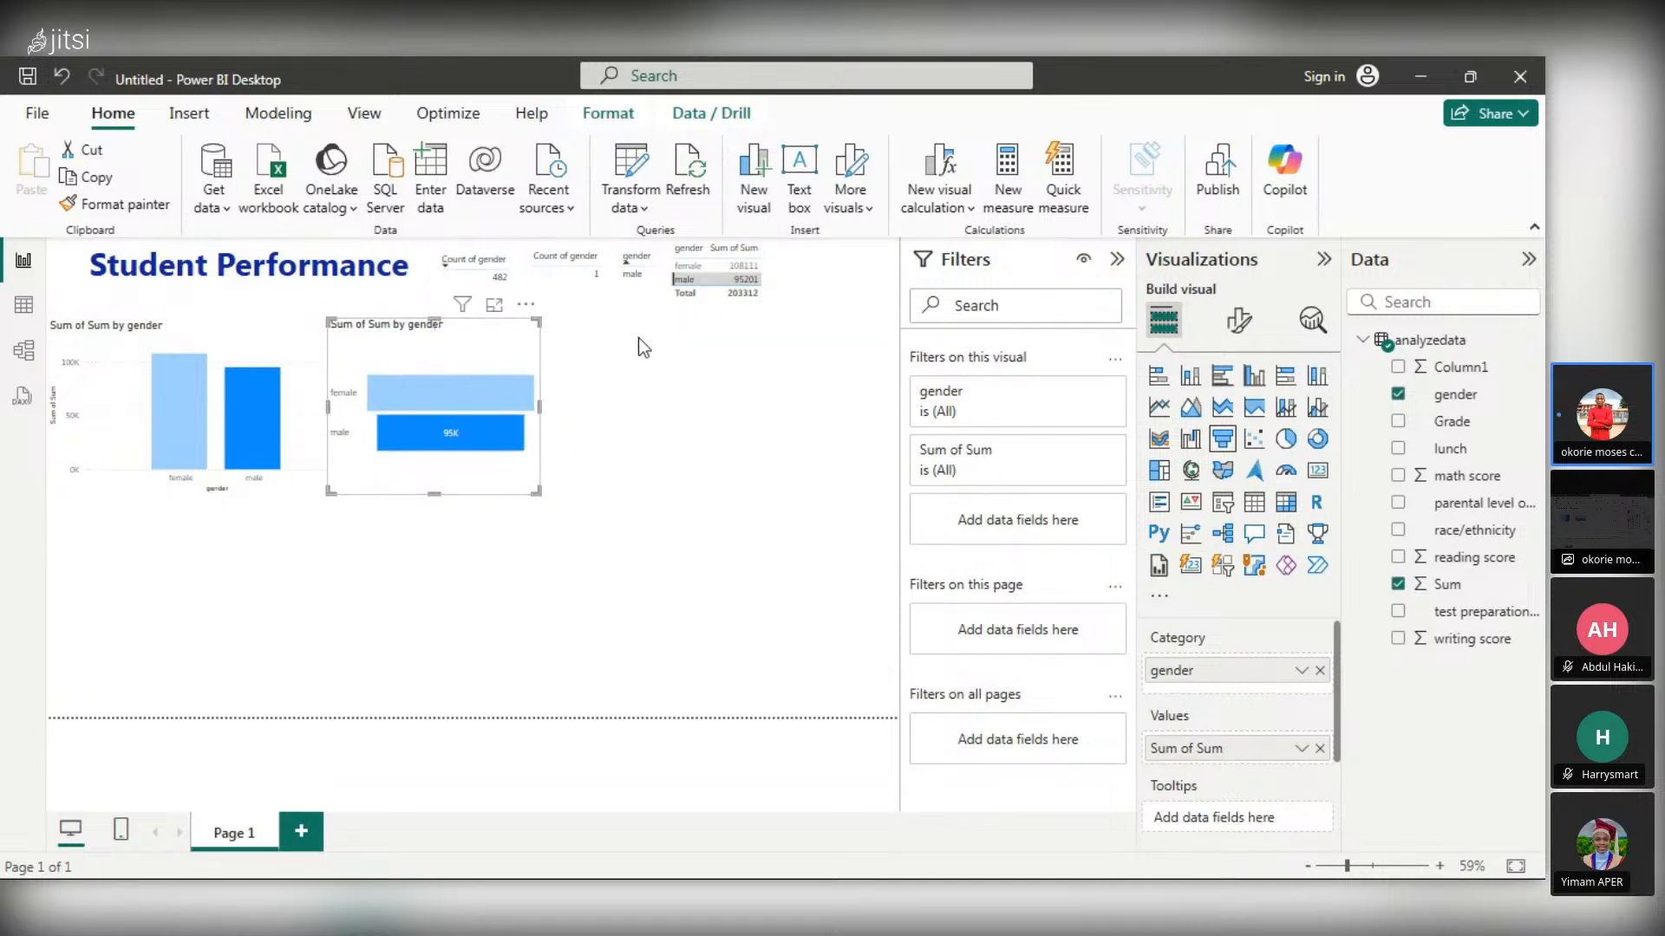
pyautogui.click(739, 355)
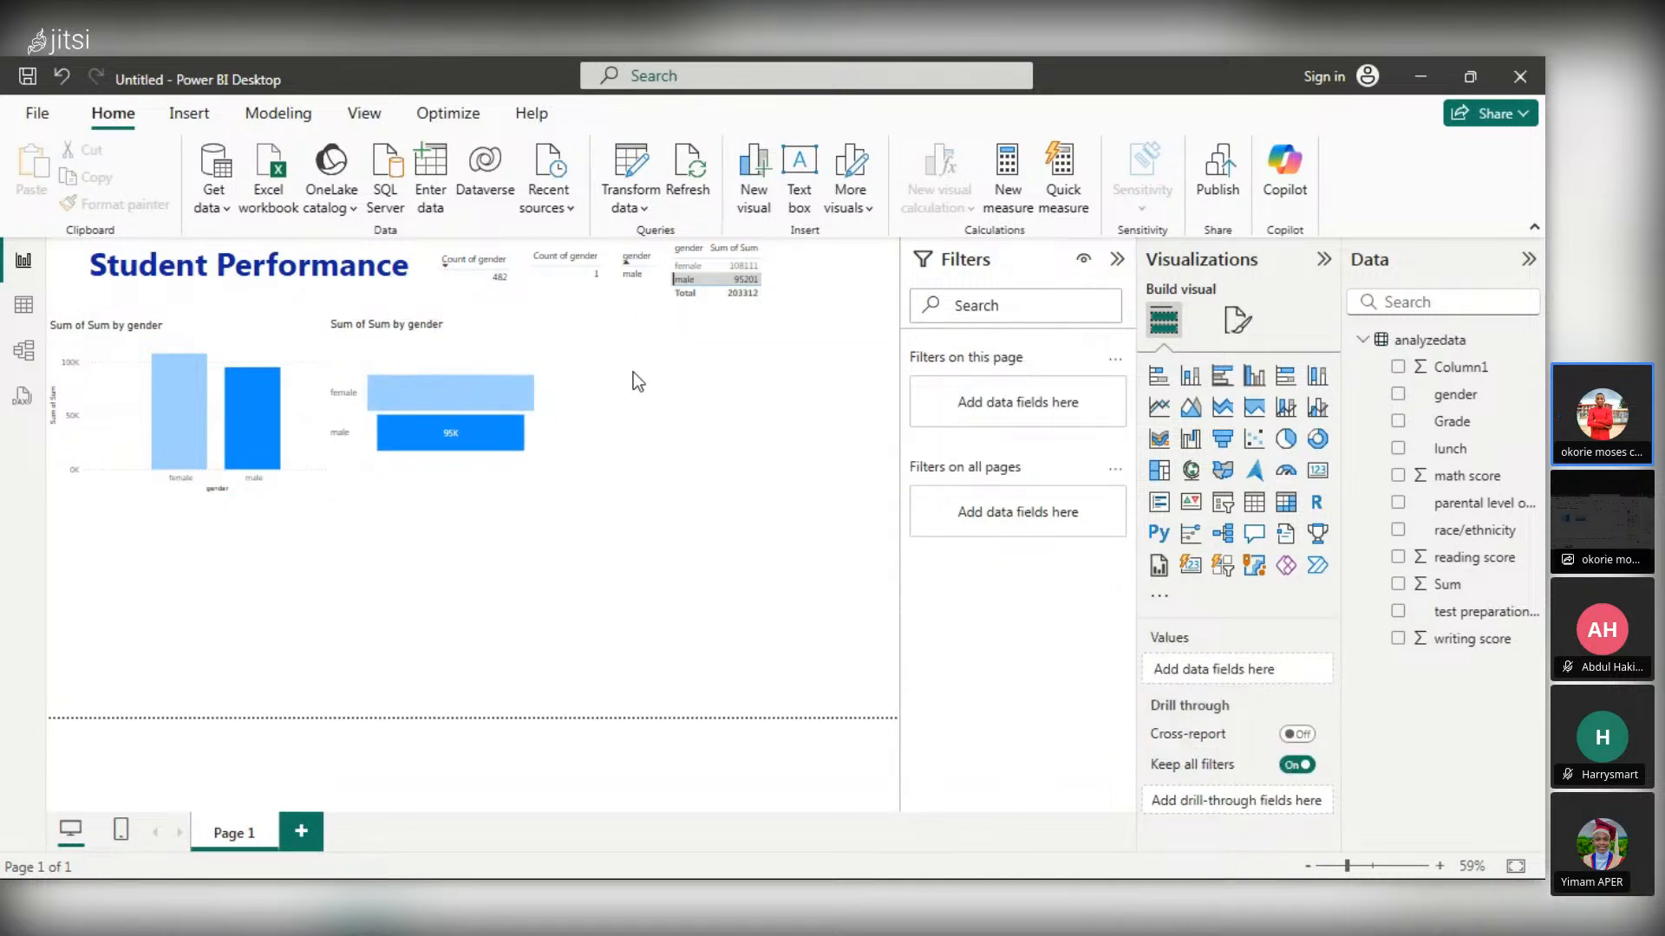
# - Cross-filter the report page by female and by male from the funnel chart to compare the other visuals
pyautogui.moveTo(437, 414)
pyautogui.click(453, 404)
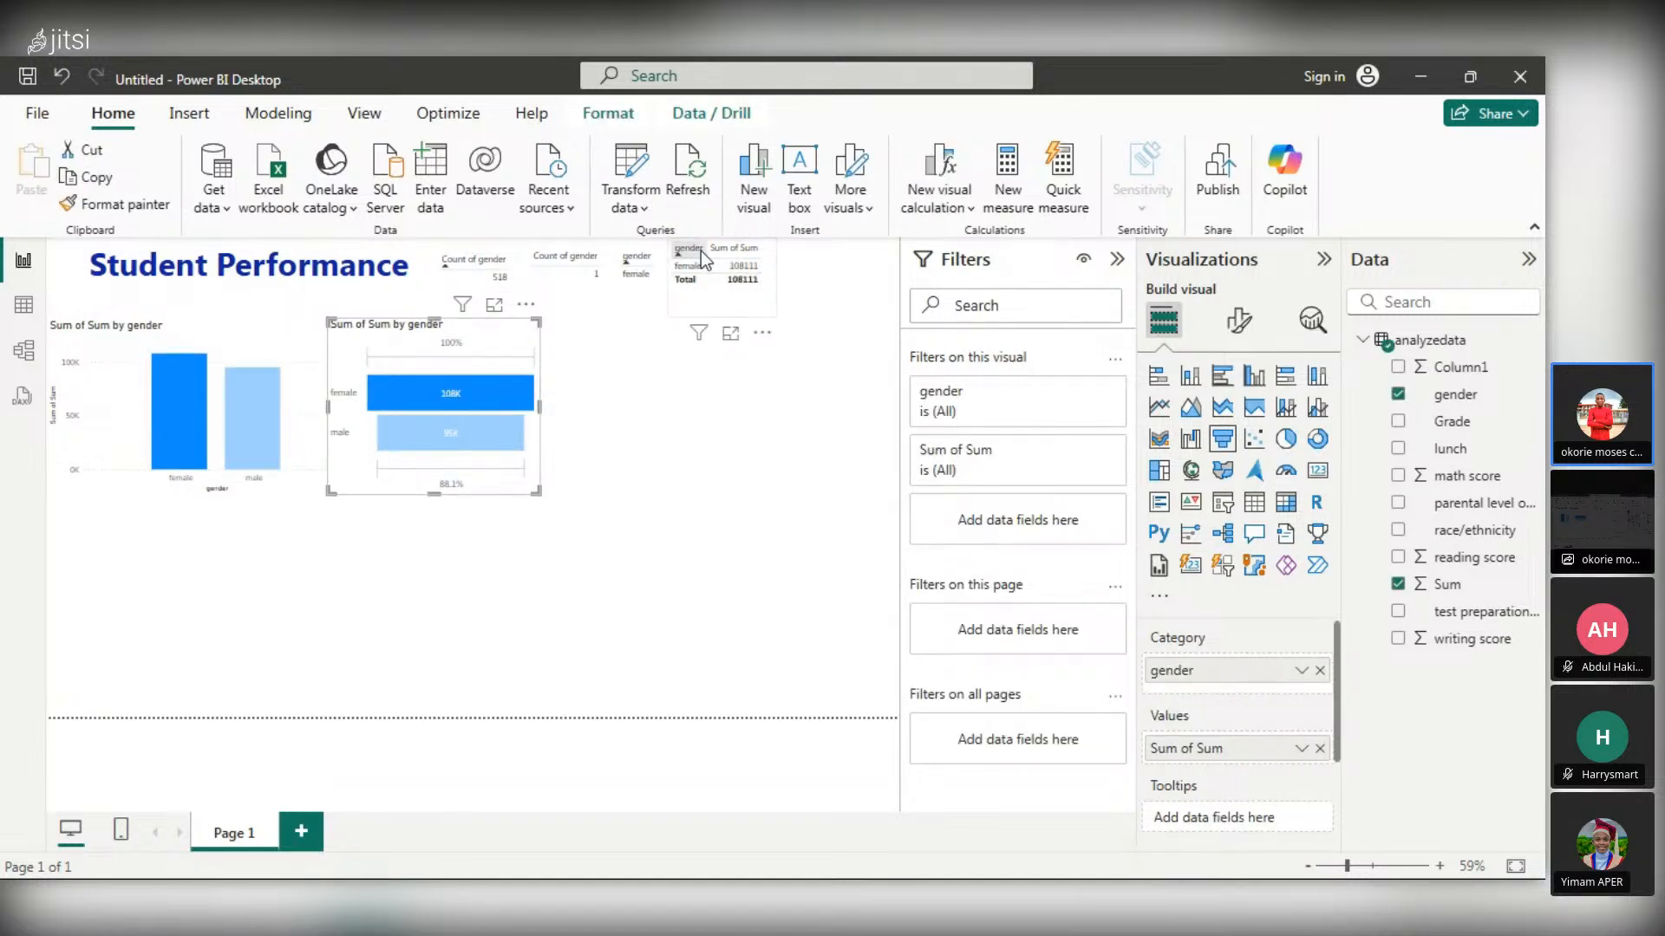
pyautogui.click(694, 283)
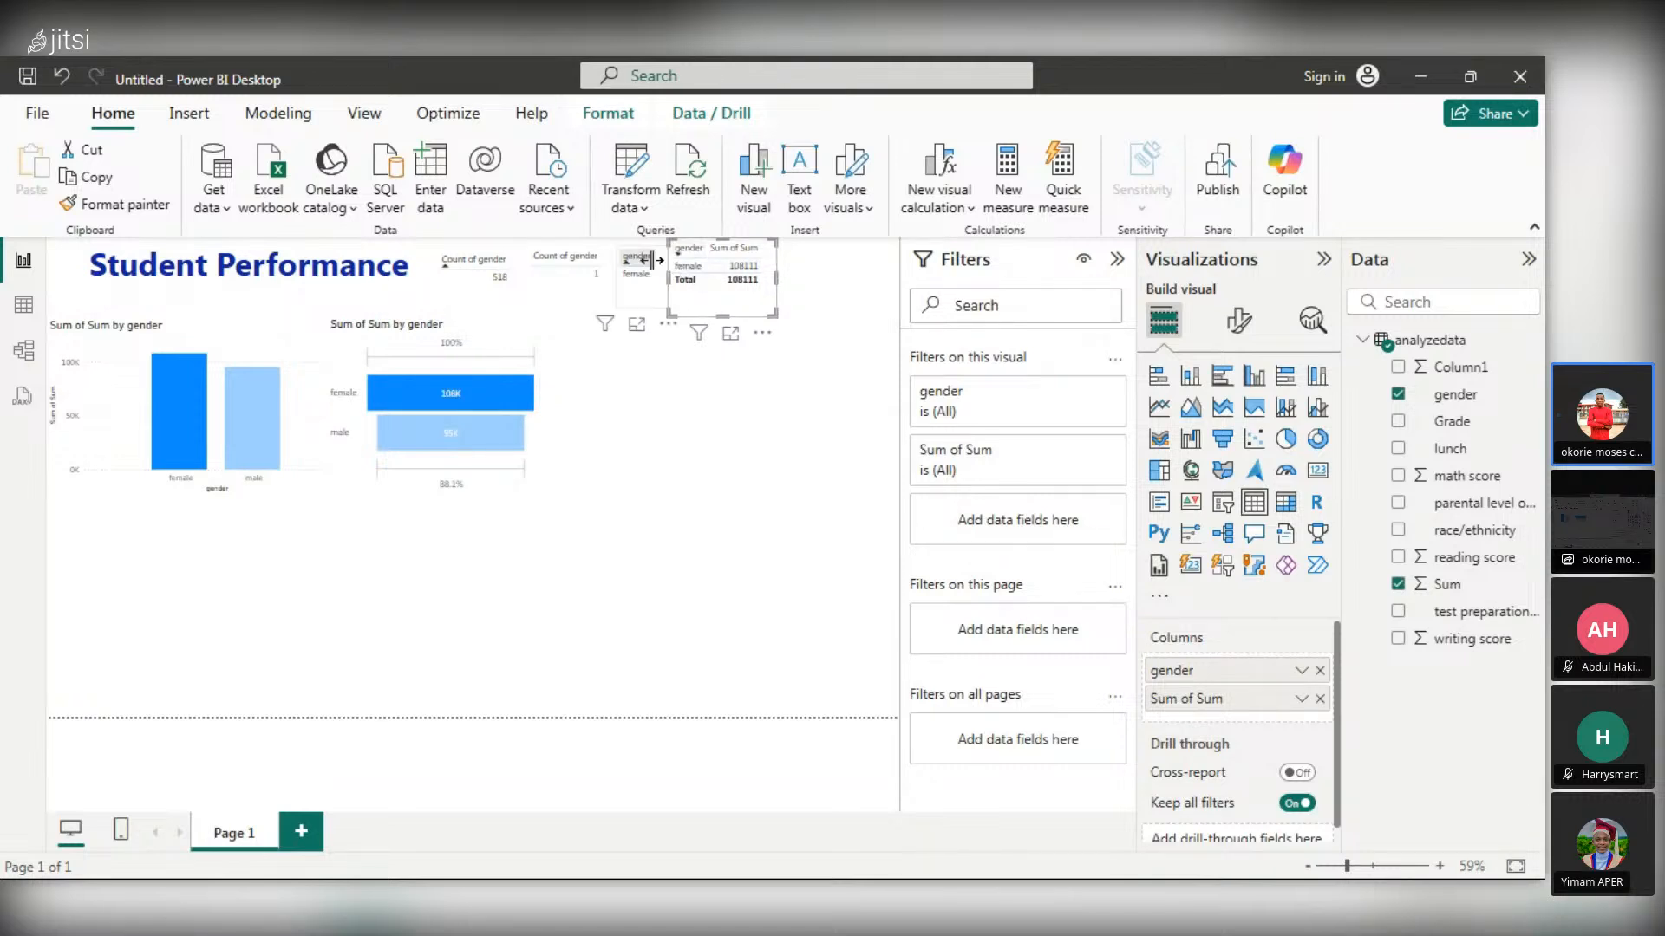
pyautogui.click(638, 449)
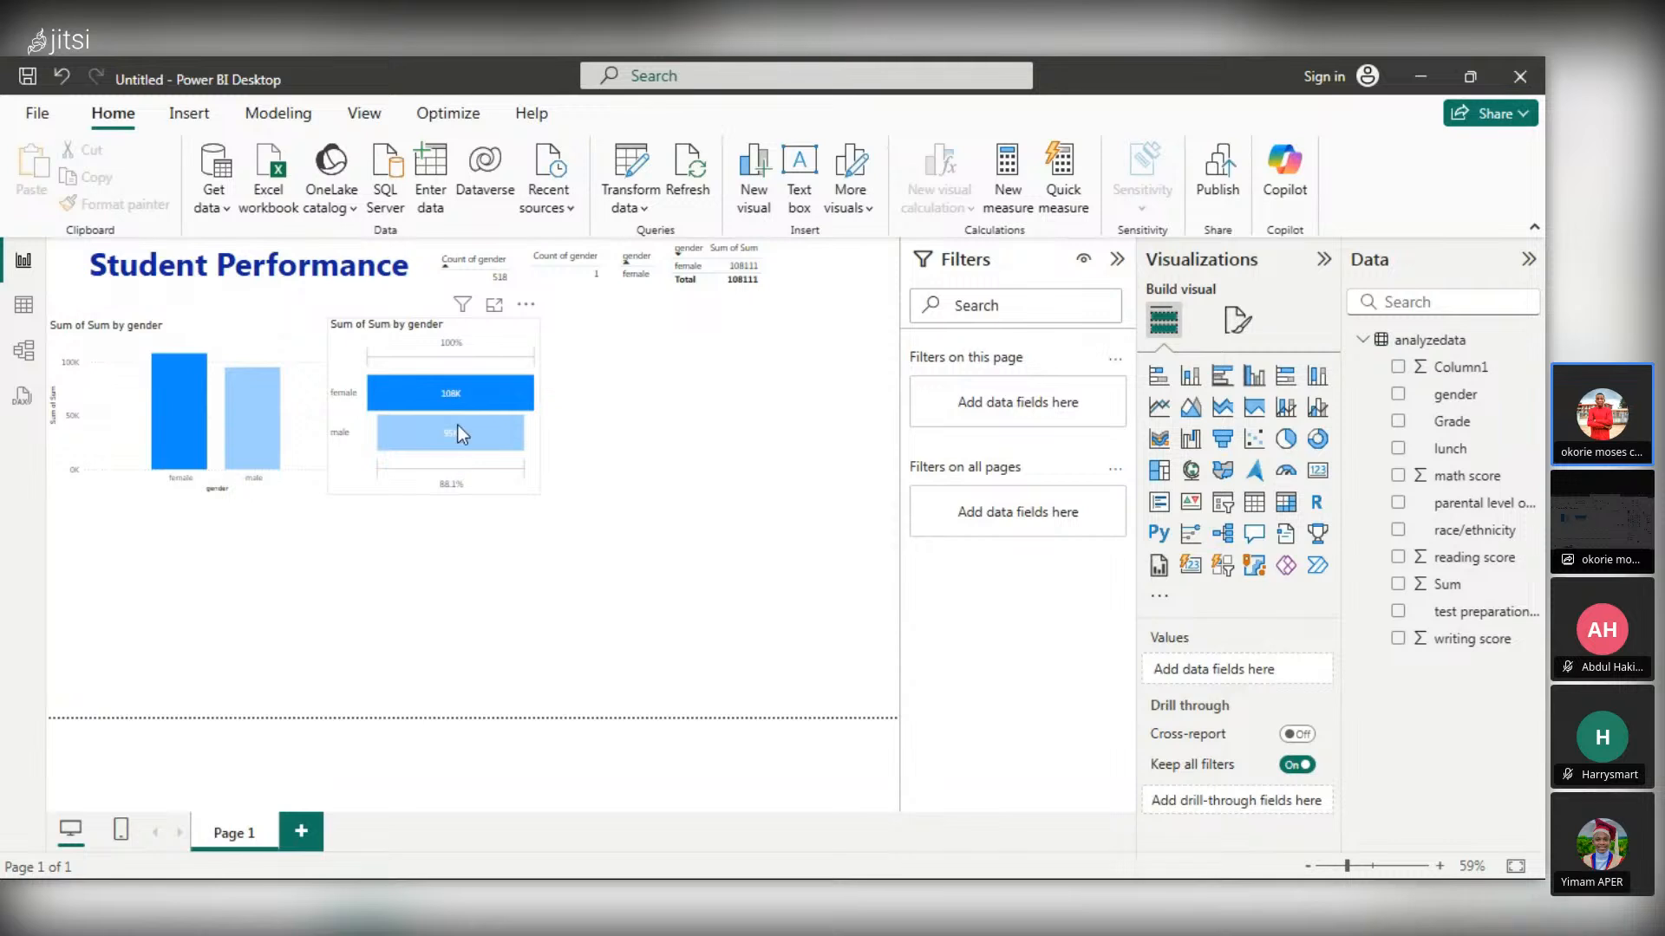
pyautogui.moveTo(457, 424)
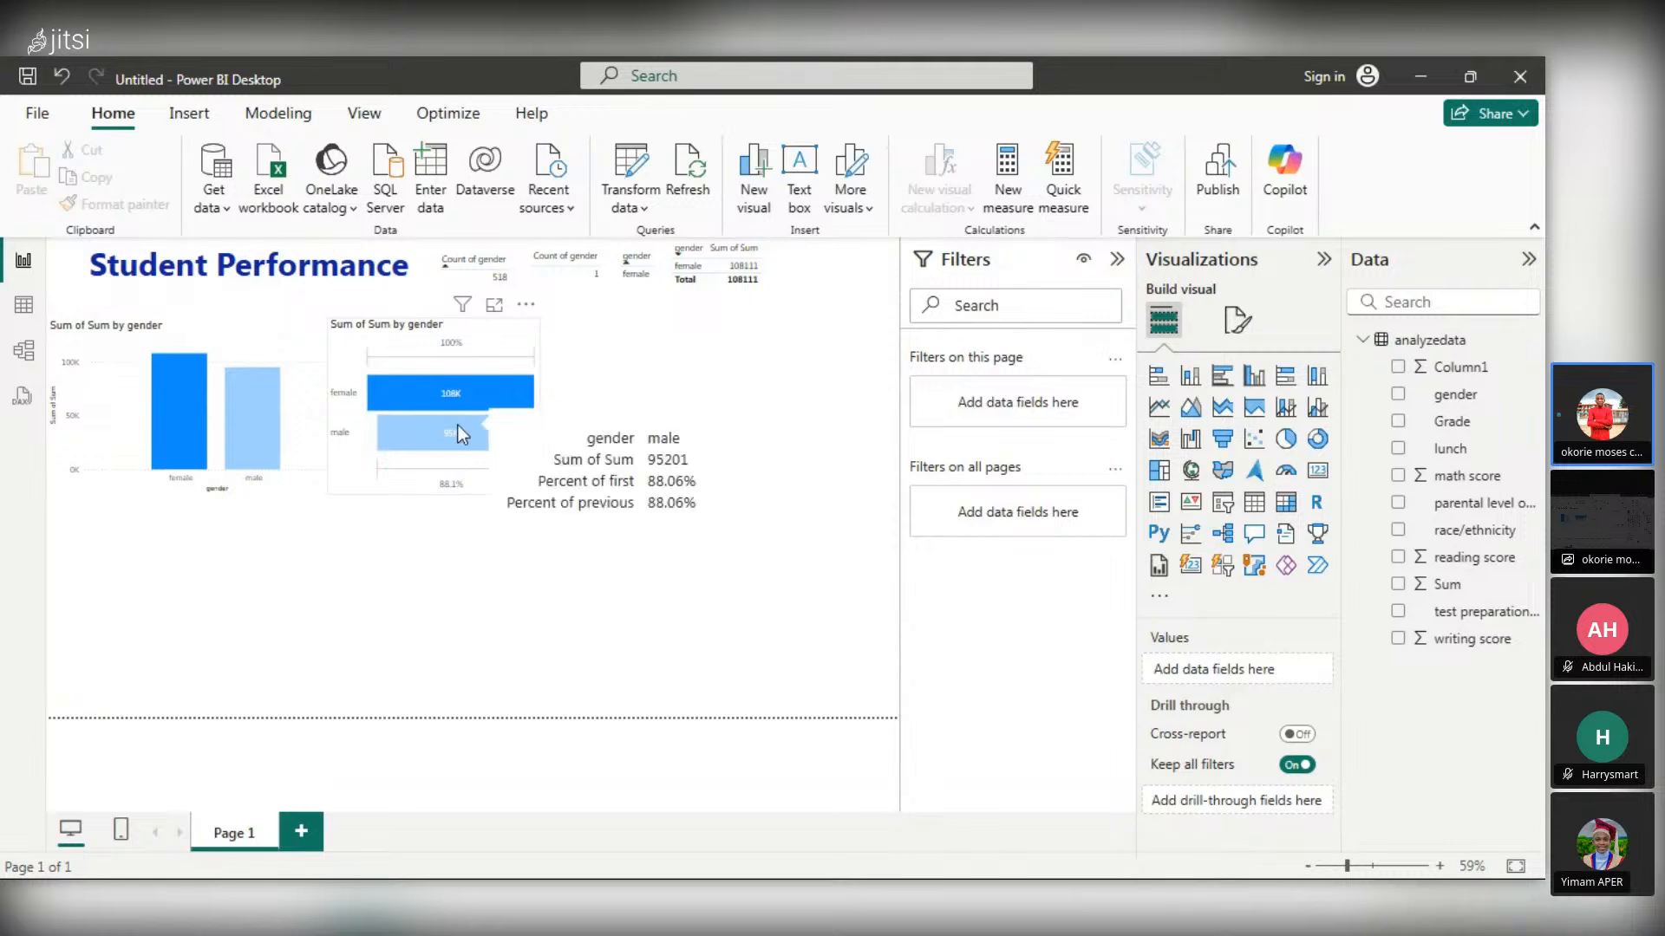
pyautogui.click(532, 439)
pyautogui.click(585, 347)
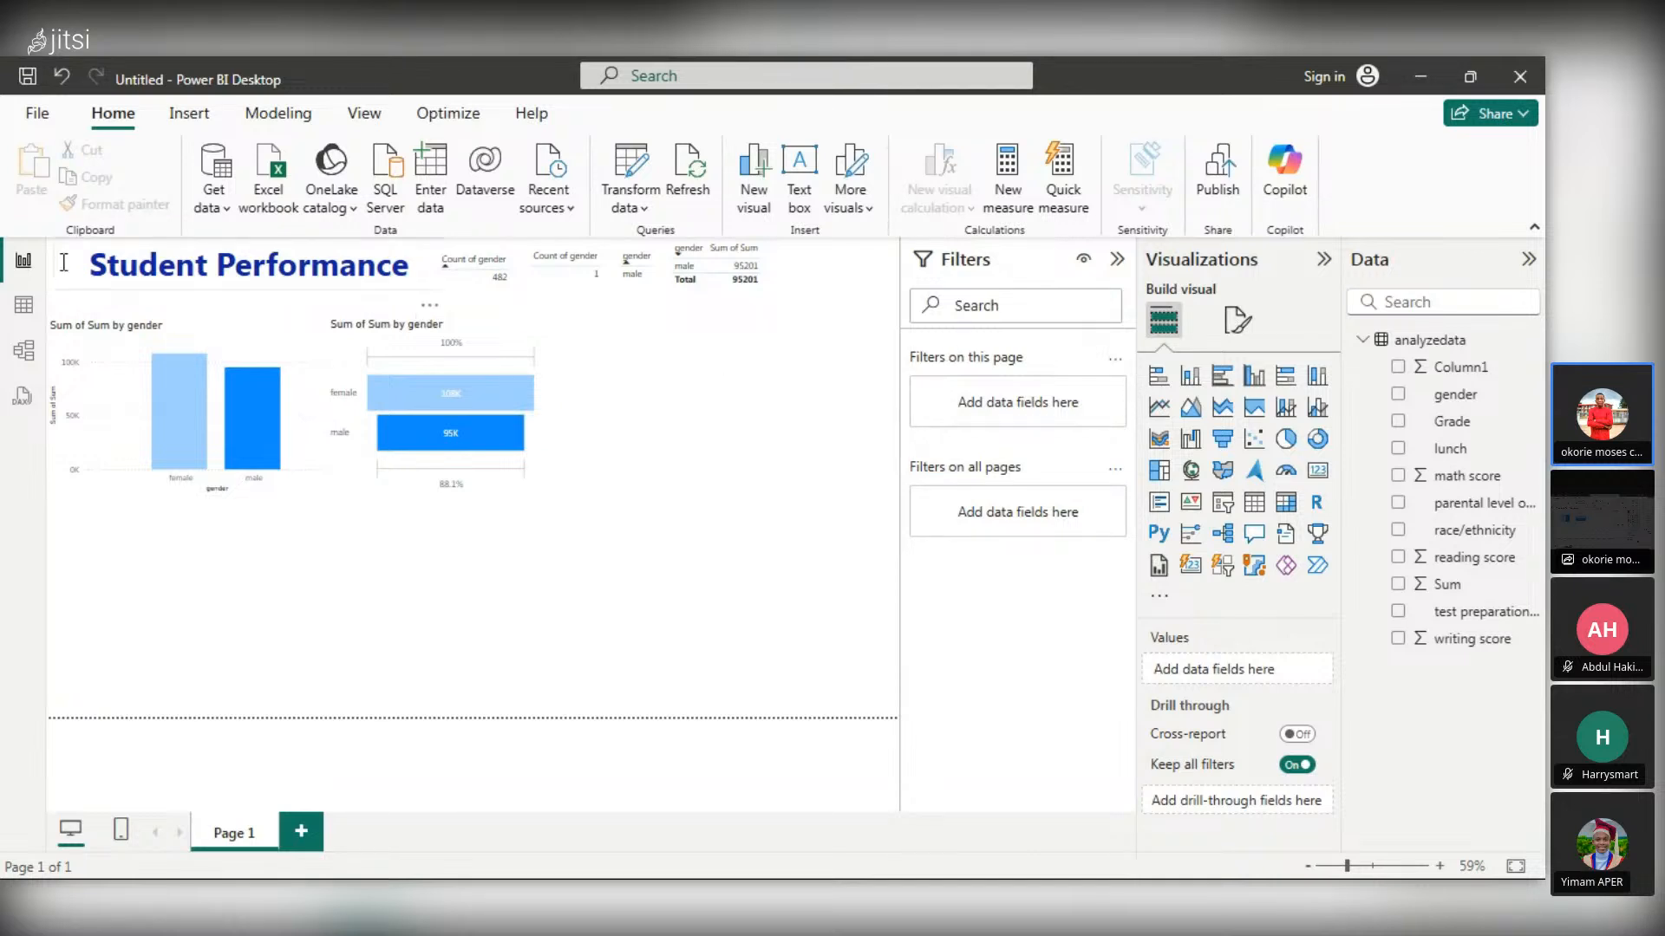
pyautogui.click(120, 269)
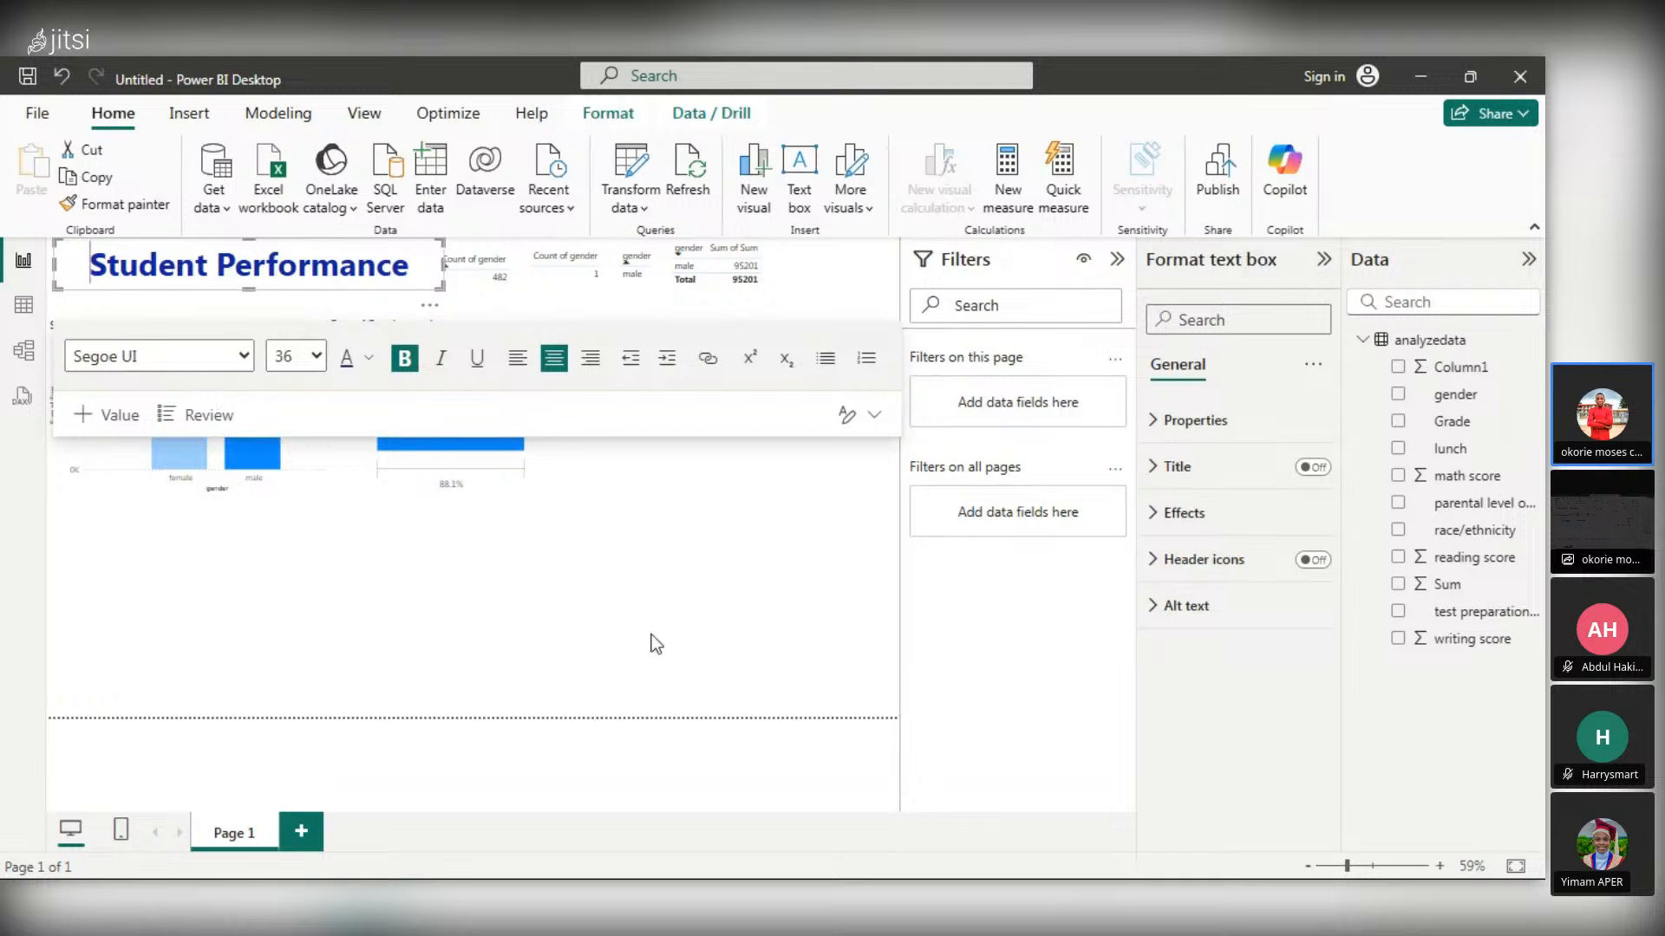
pyautogui.click(825, 698)
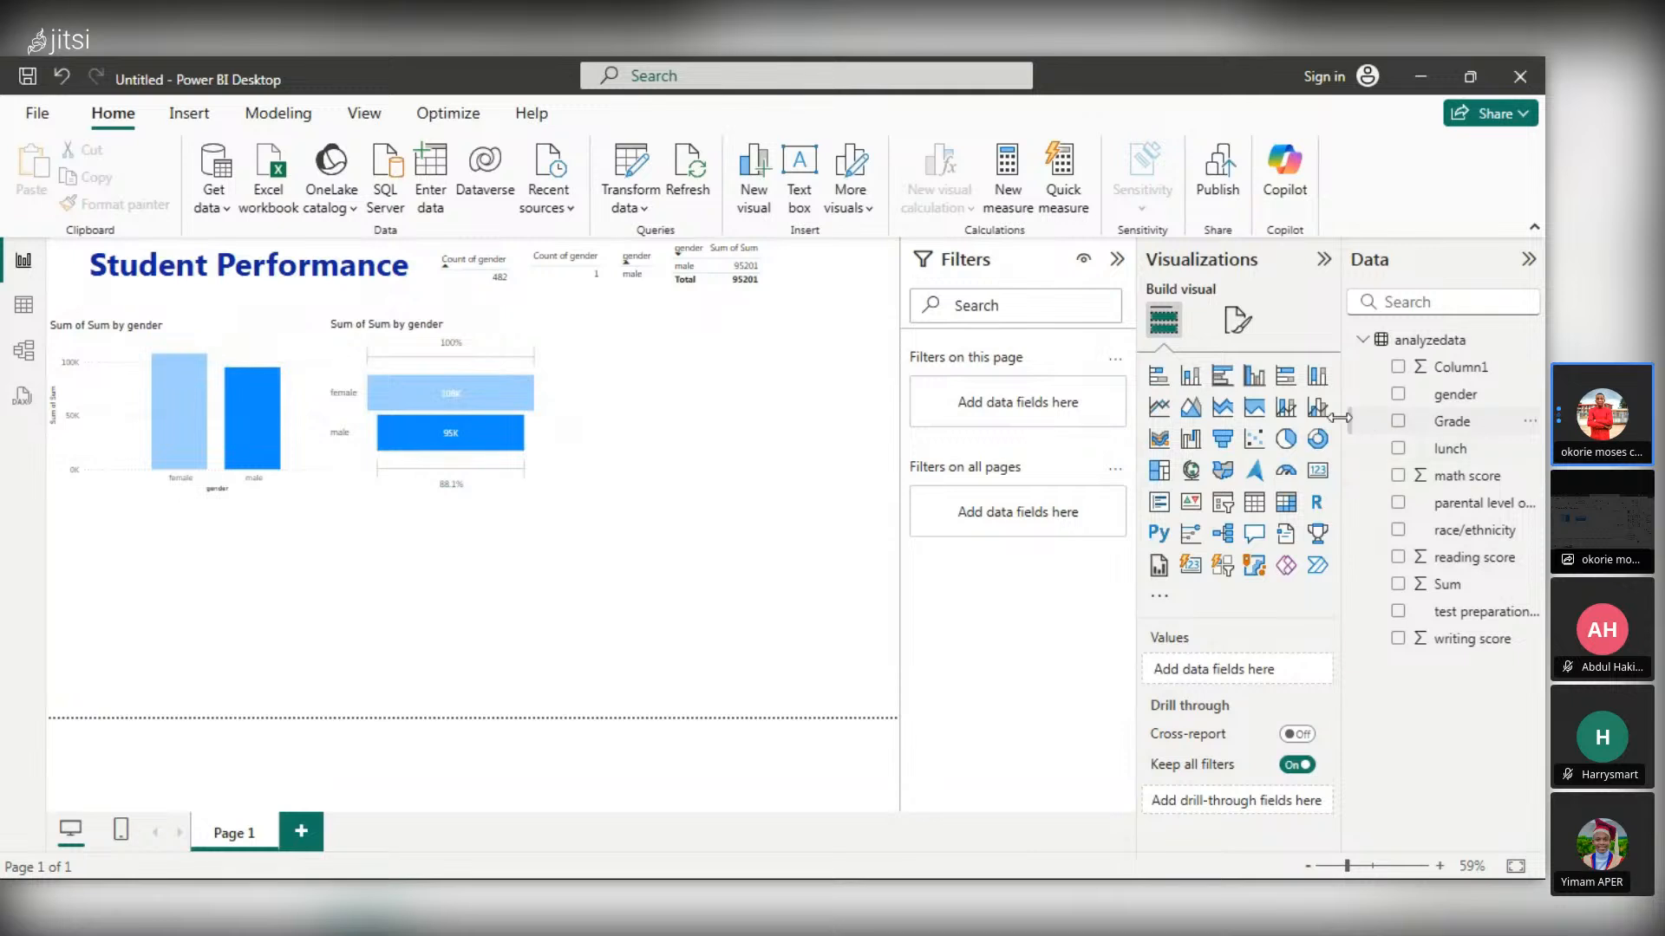
# - Add a 100% stacked bar chart of math score beside the funnel chart and widen it to use the free space
pyautogui.click(1402, 396)
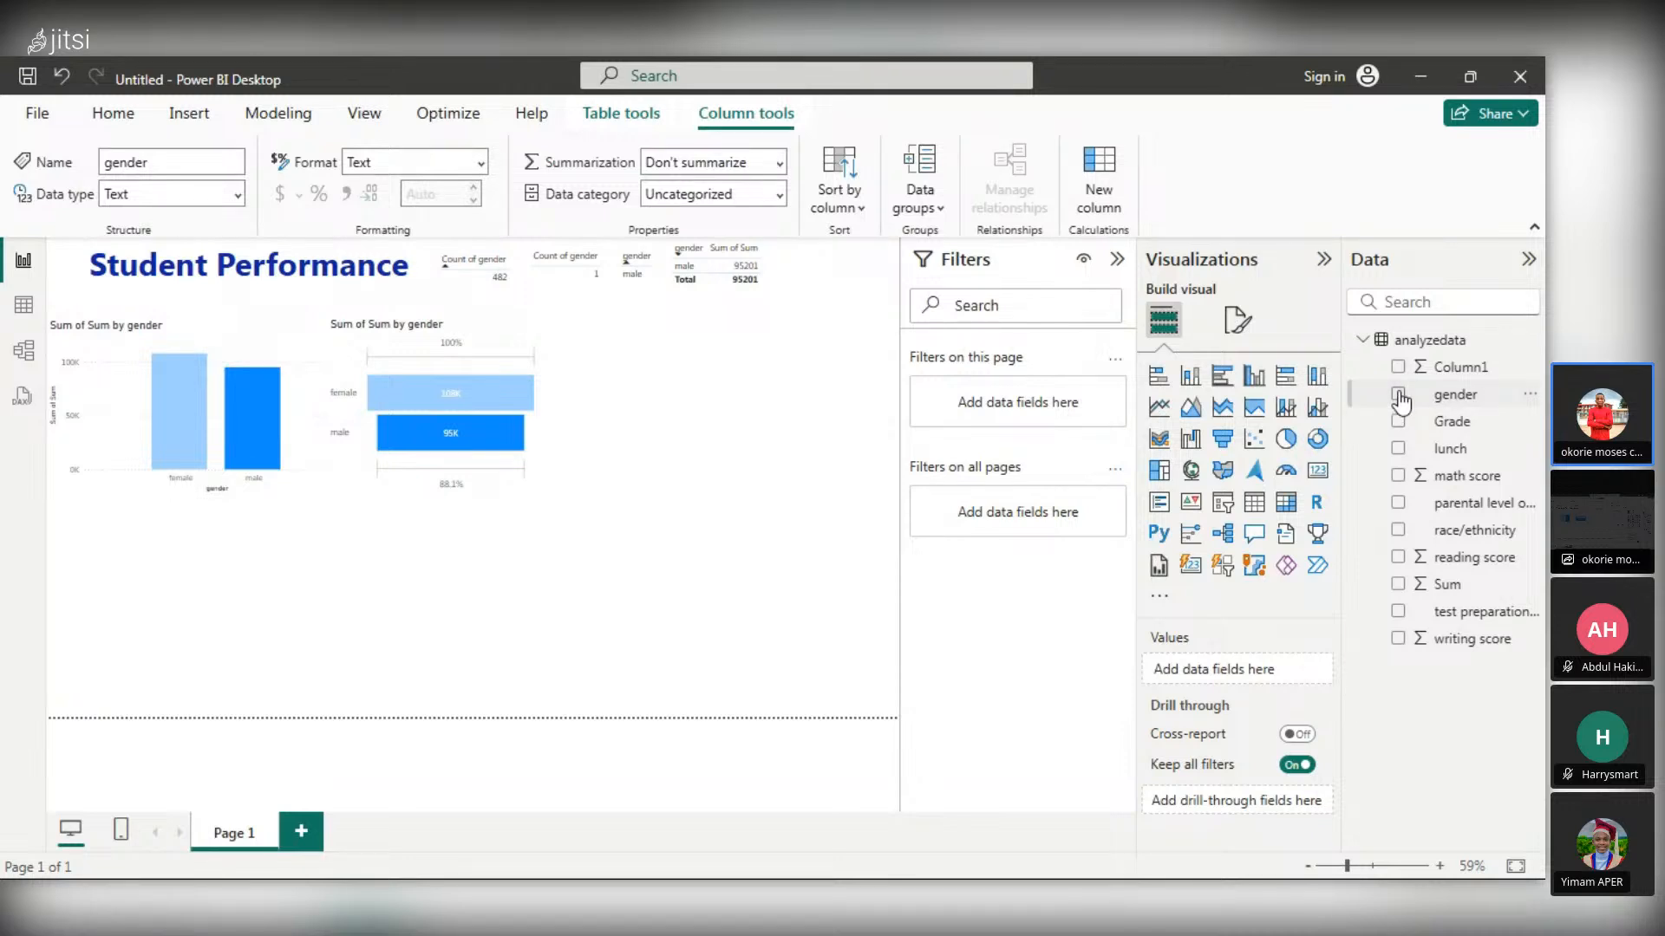
pyautogui.click(1397, 476)
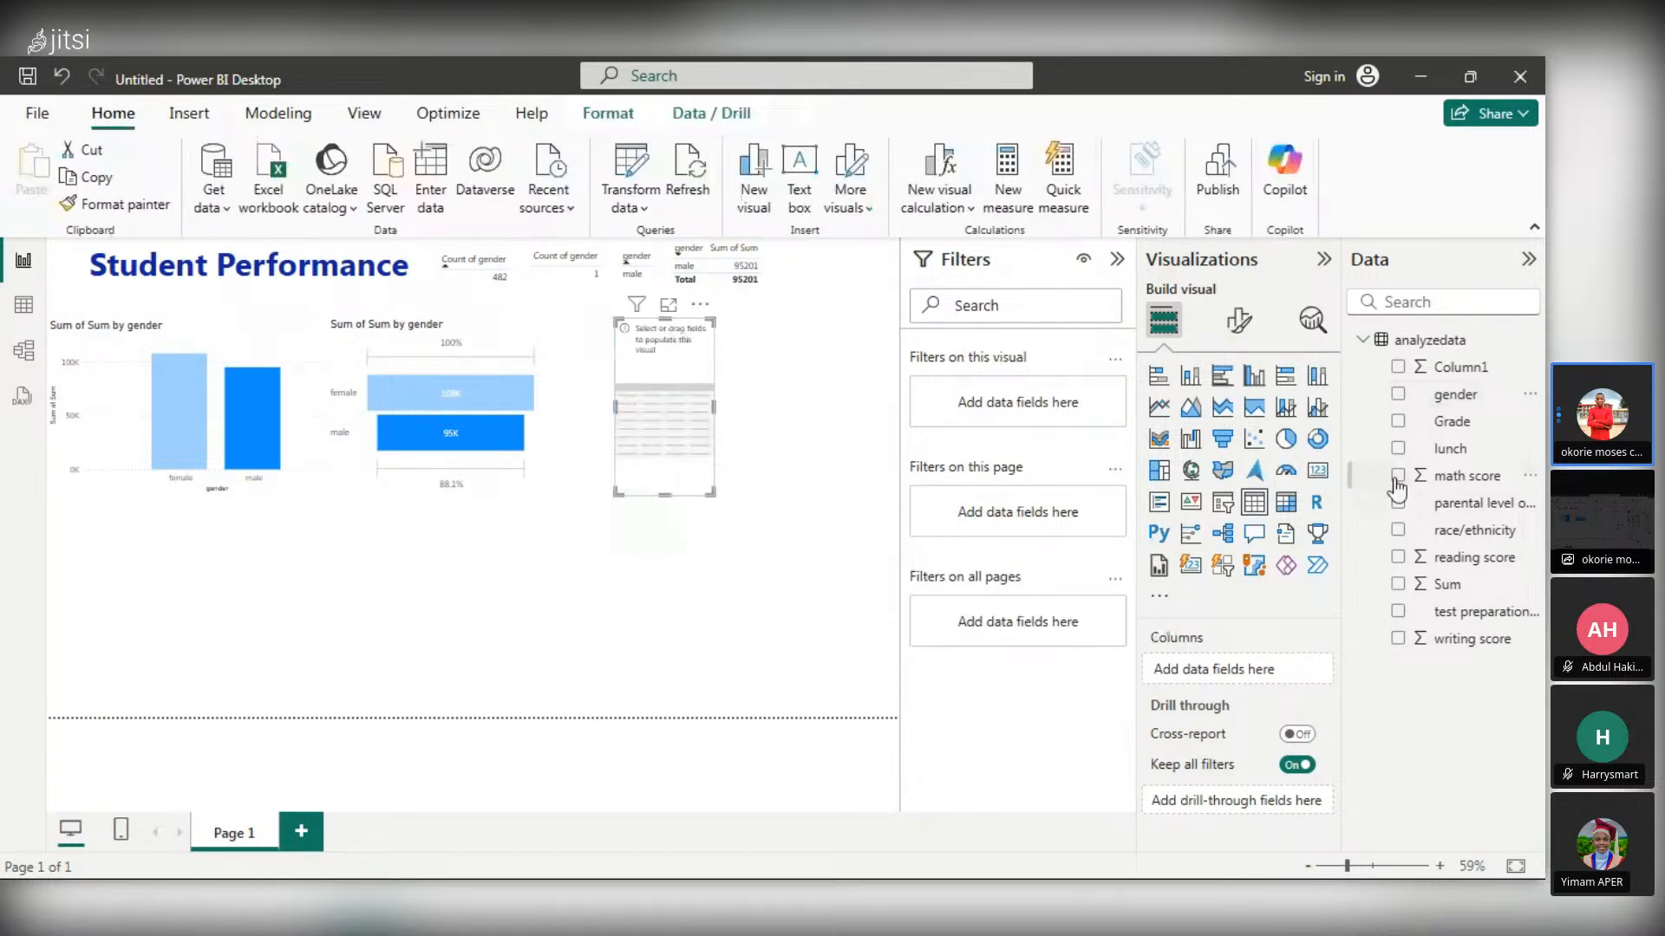
pyautogui.click(1164, 411)
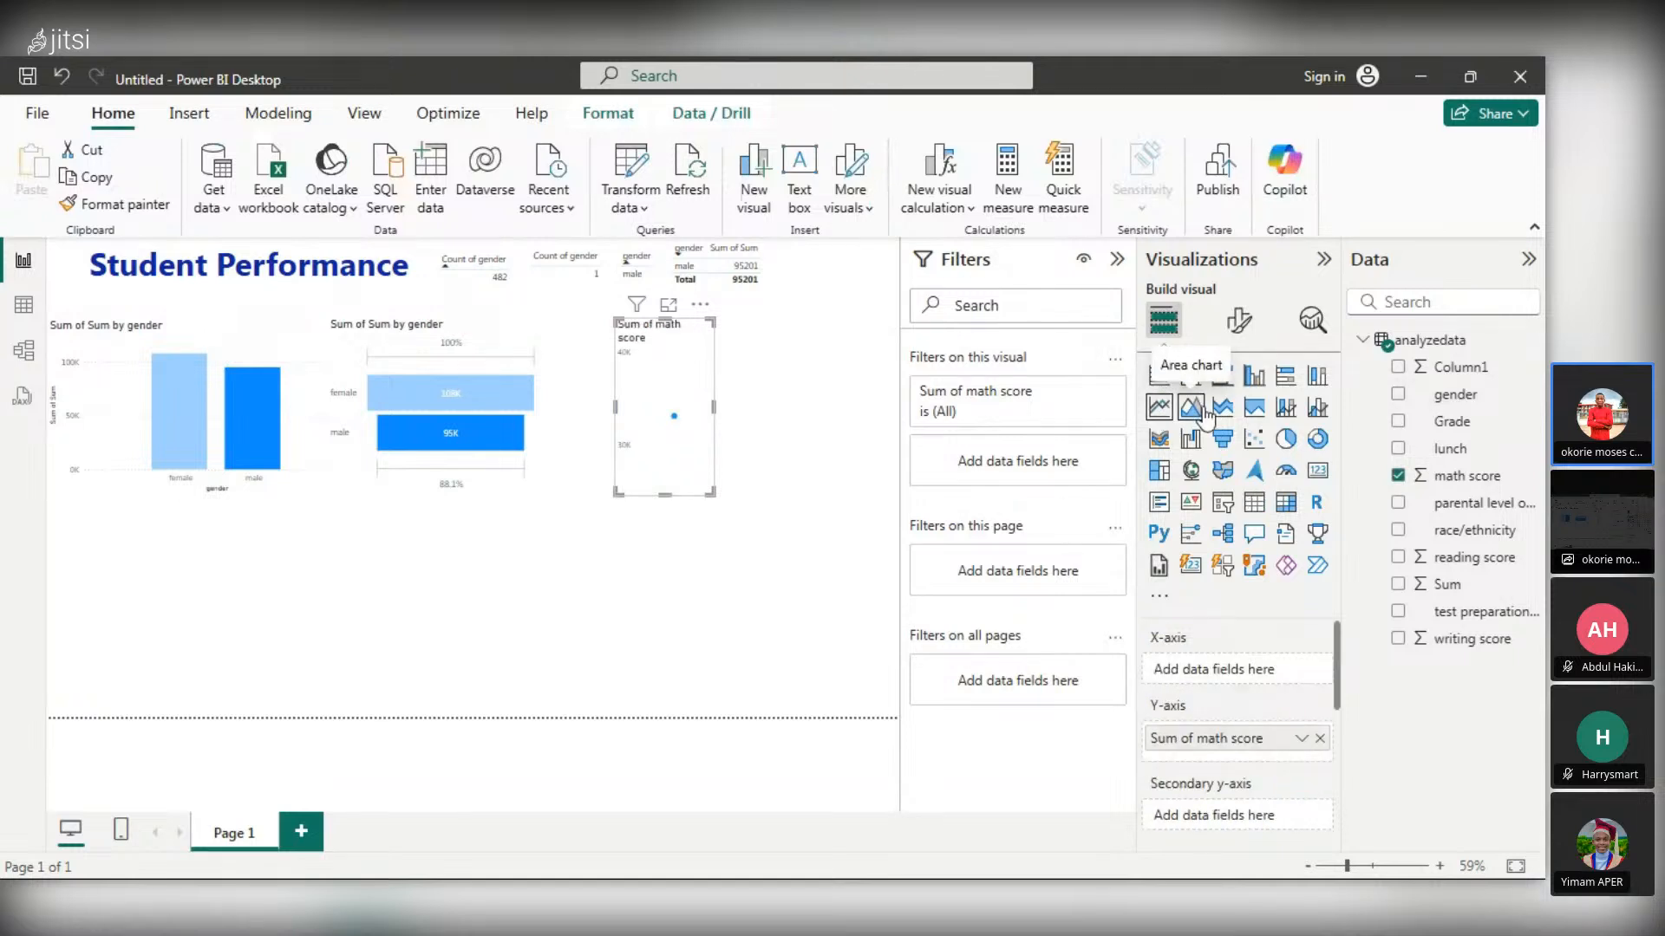
pyautogui.click(1192, 409)
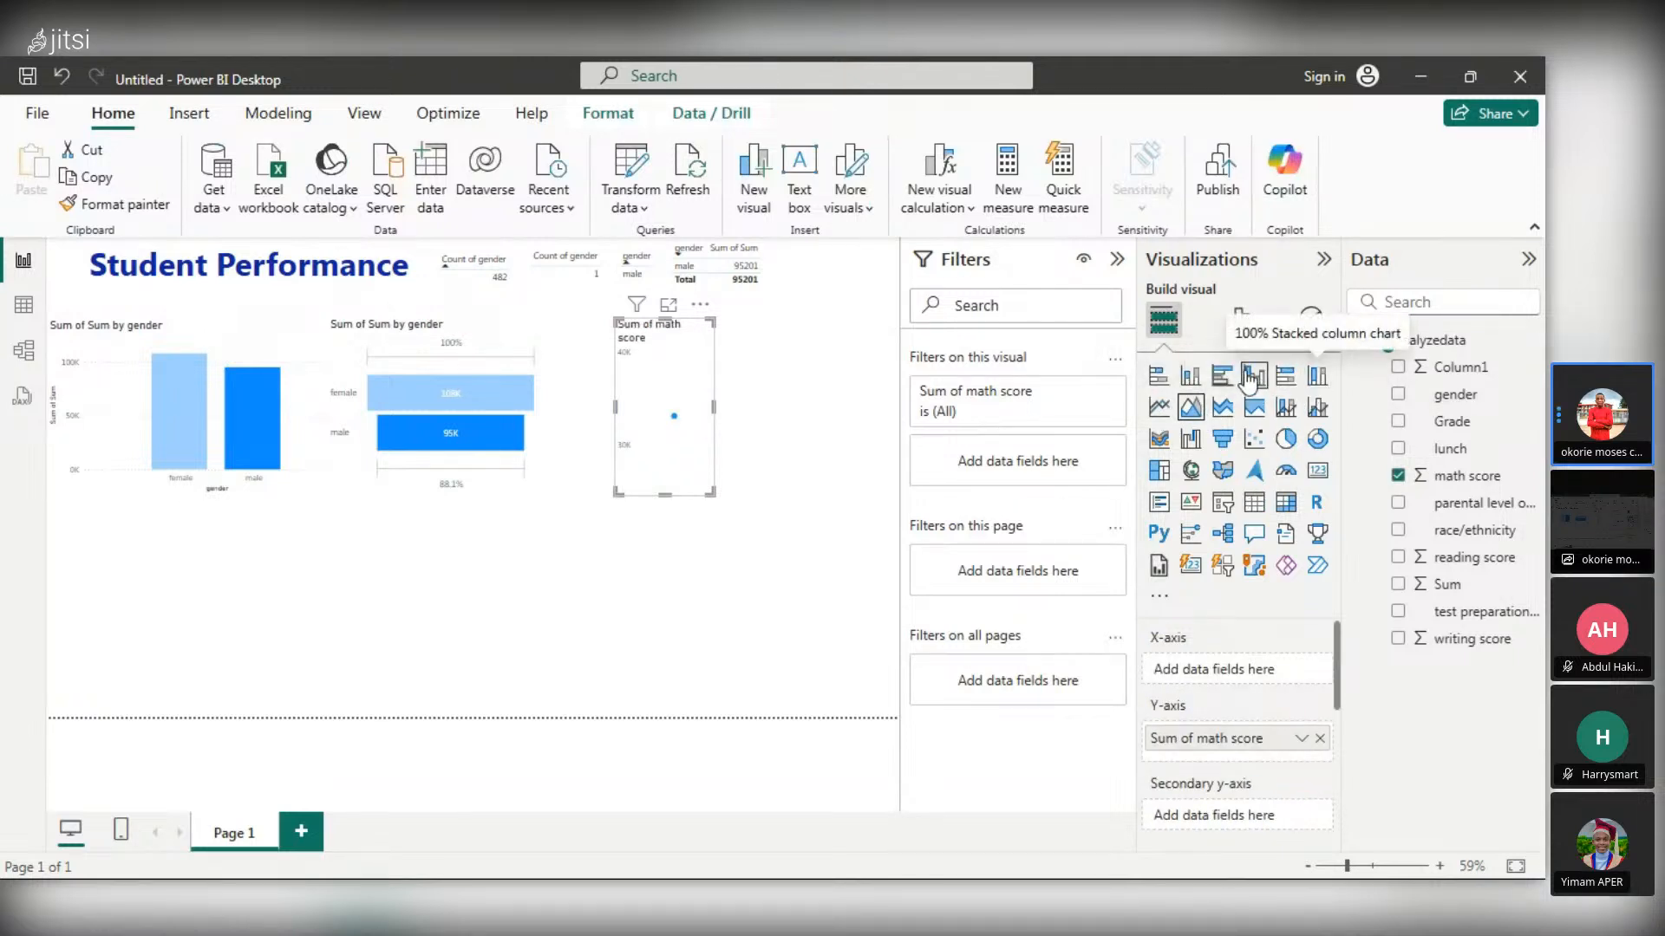
pyautogui.click(1296, 381)
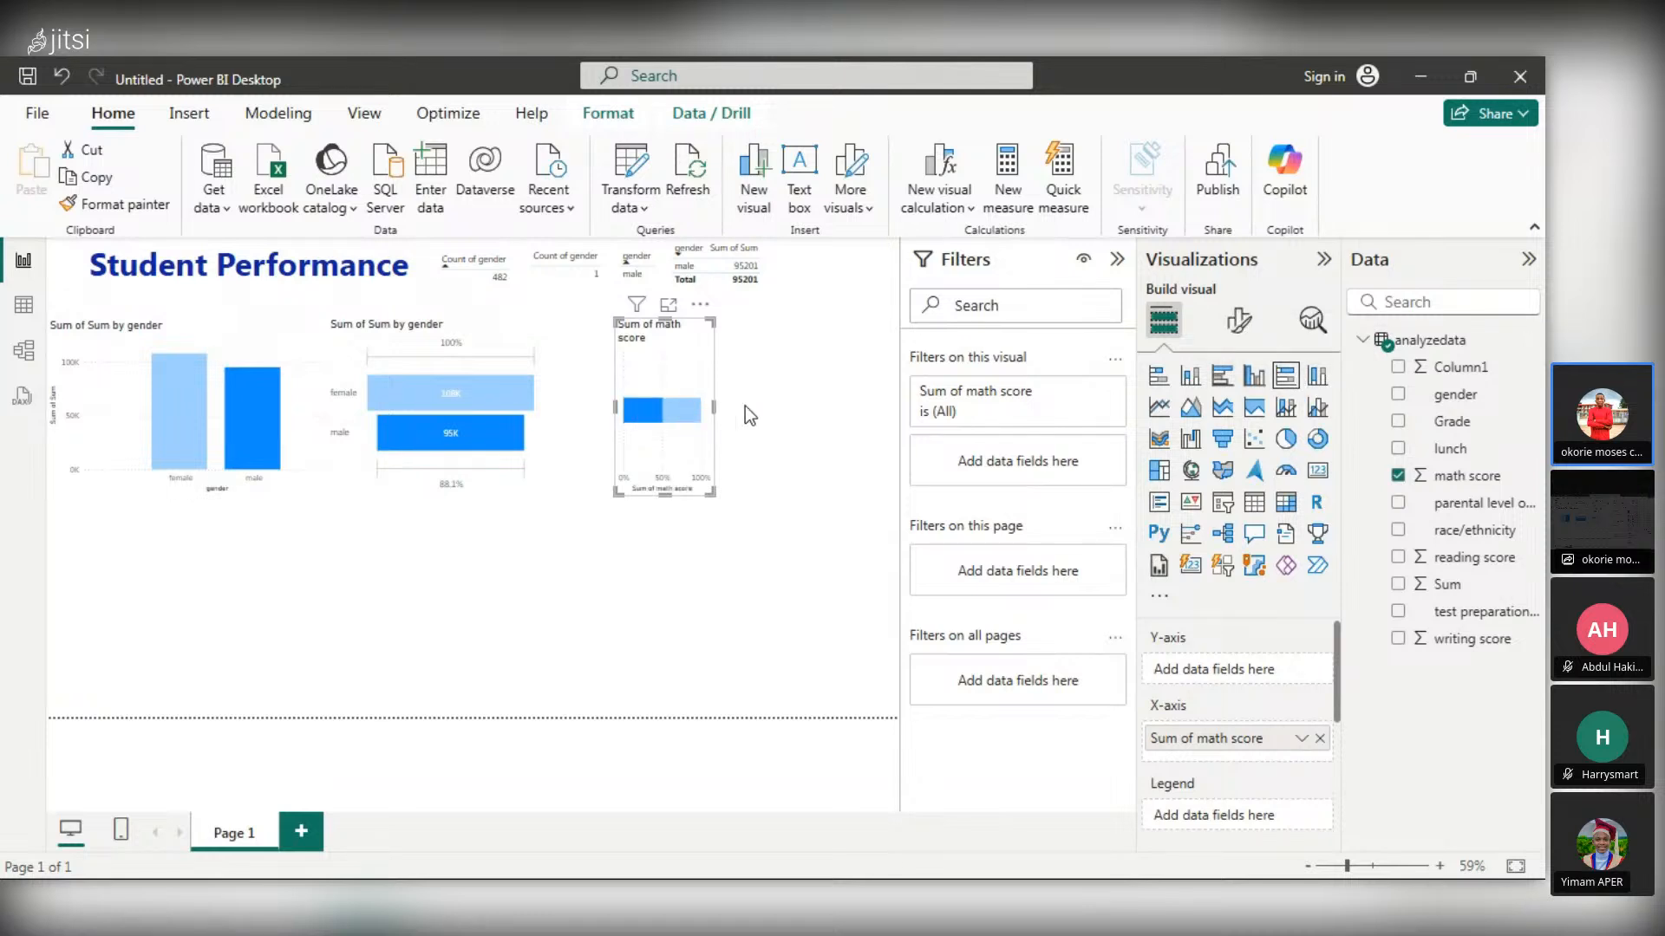
pyautogui.moveTo(713, 406); pyautogui.dragTo(896, 406)
pyautogui.moveTo(793, 321); pyautogui.dragTo(767, 325)
# - Turn the math score chart into a stacked column chart by gender, and place it directly beside the funnel chart
pyautogui.click(1315, 381)
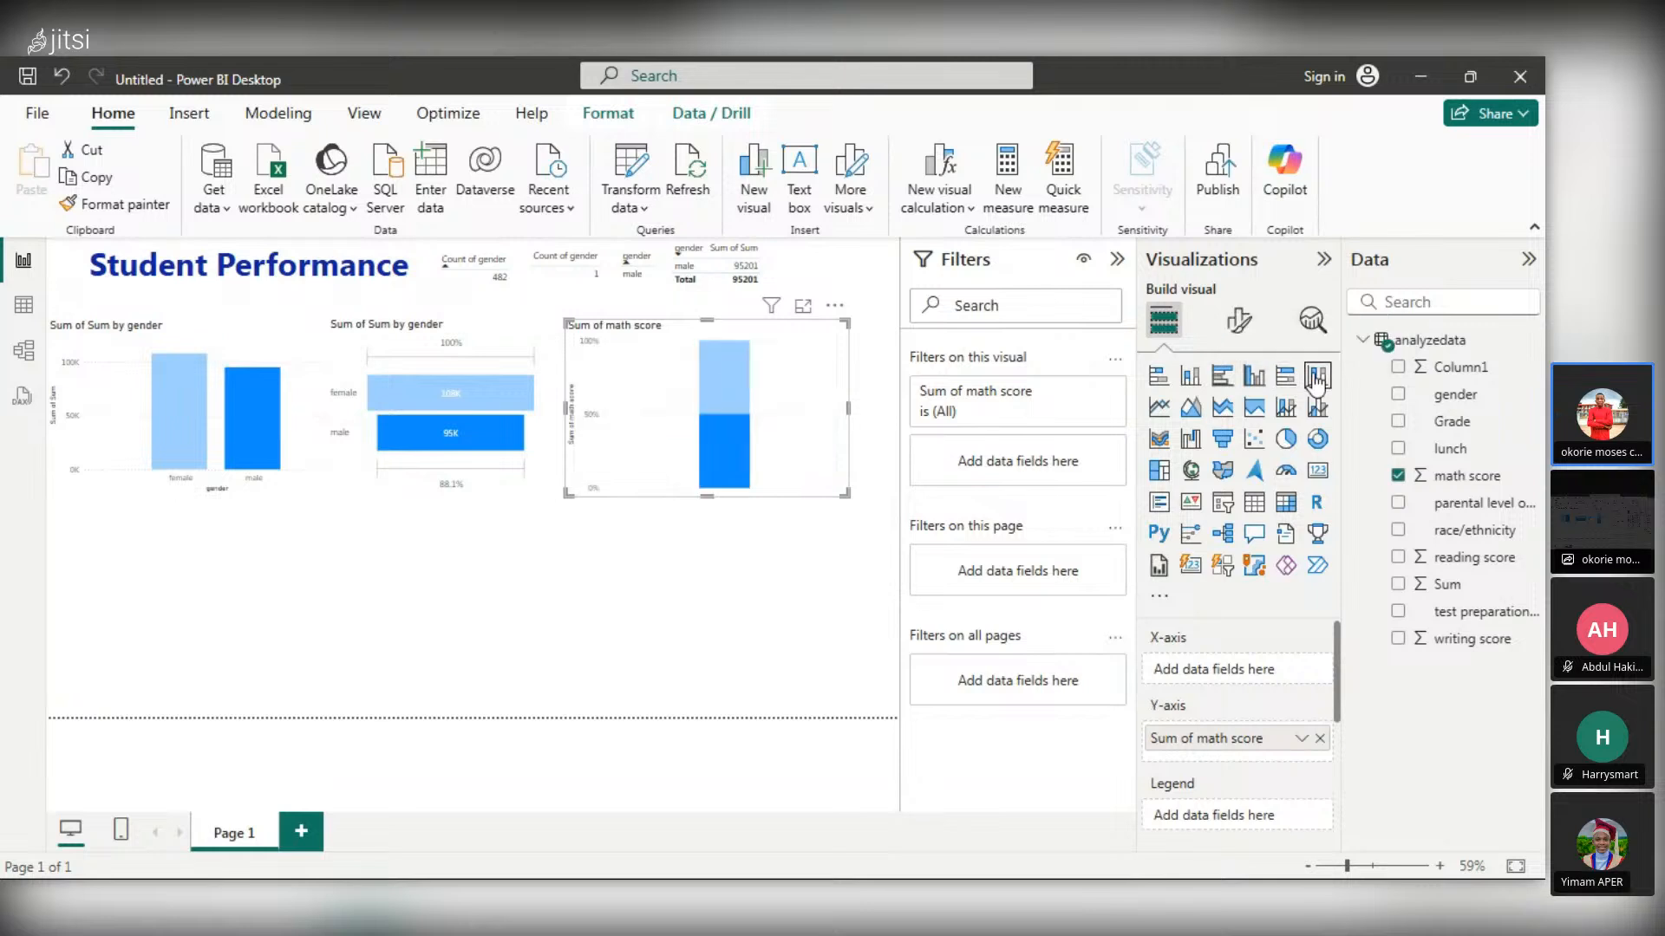
pyautogui.click(1222, 379)
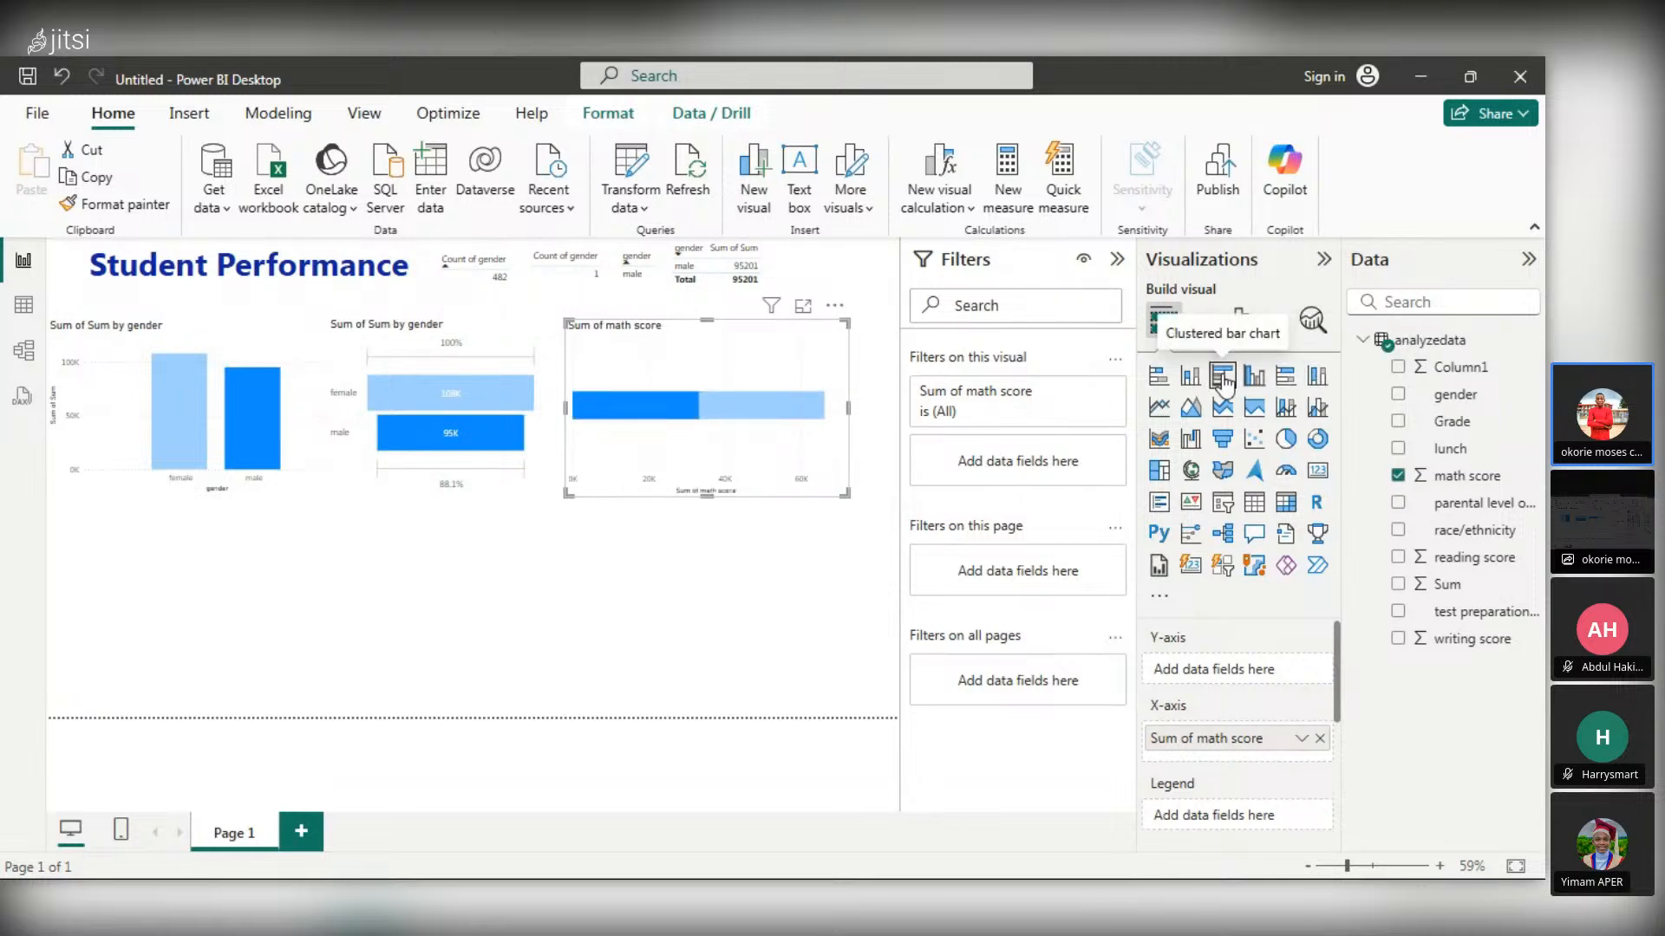
pyautogui.click(1398, 394)
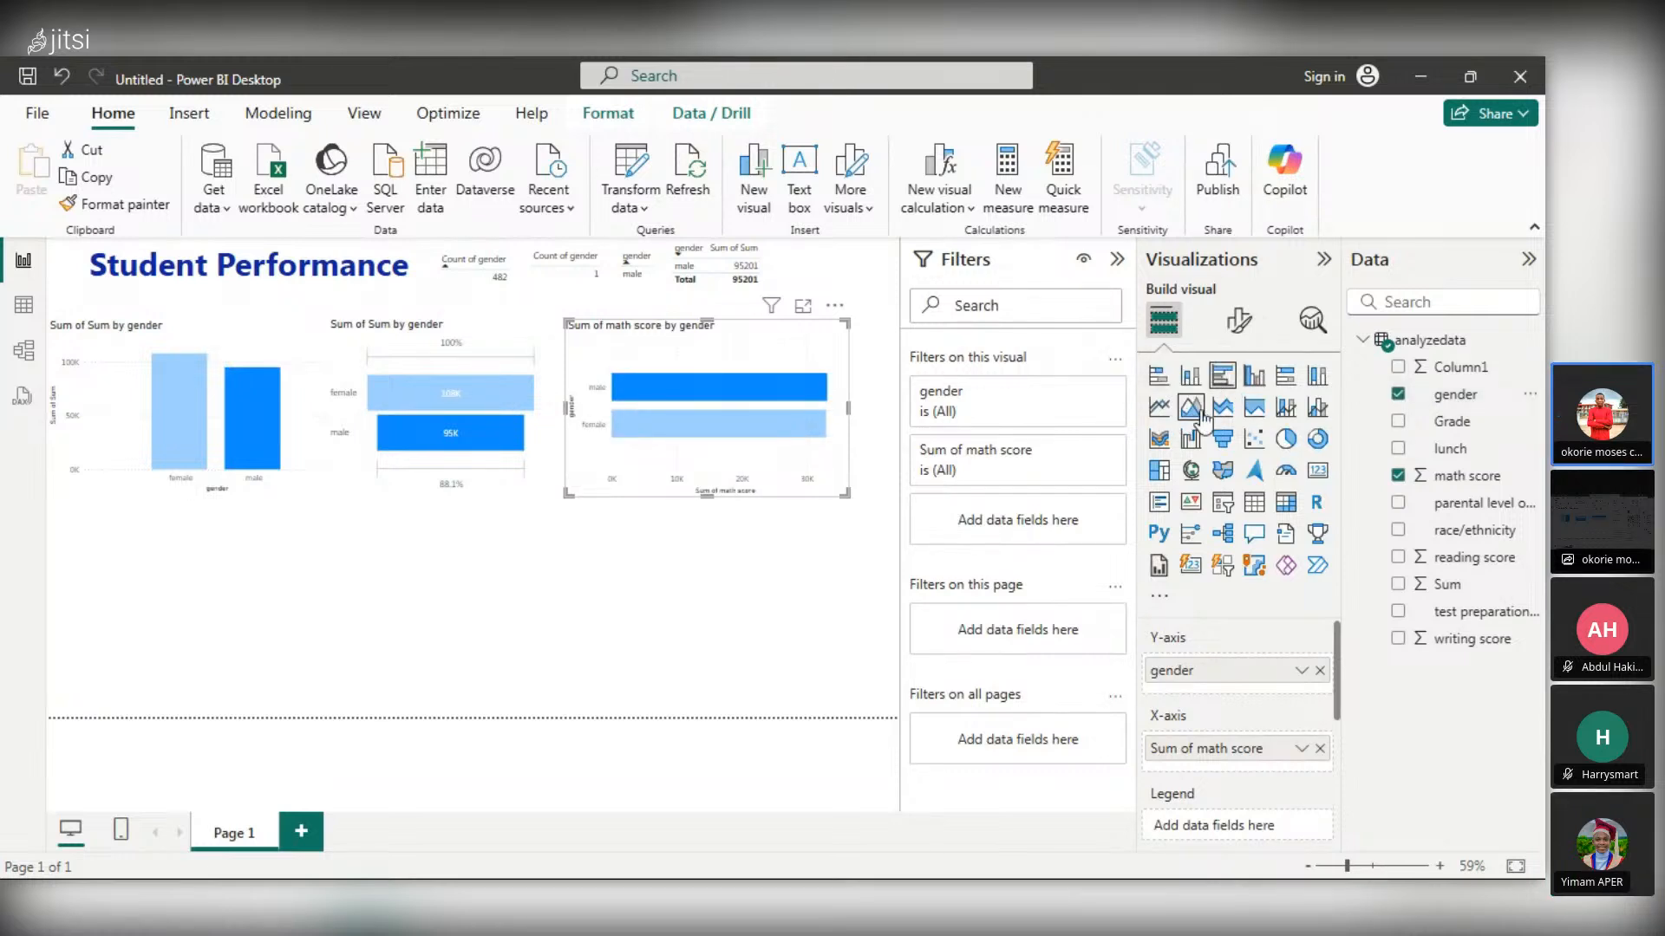
pyautogui.click(1256, 381)
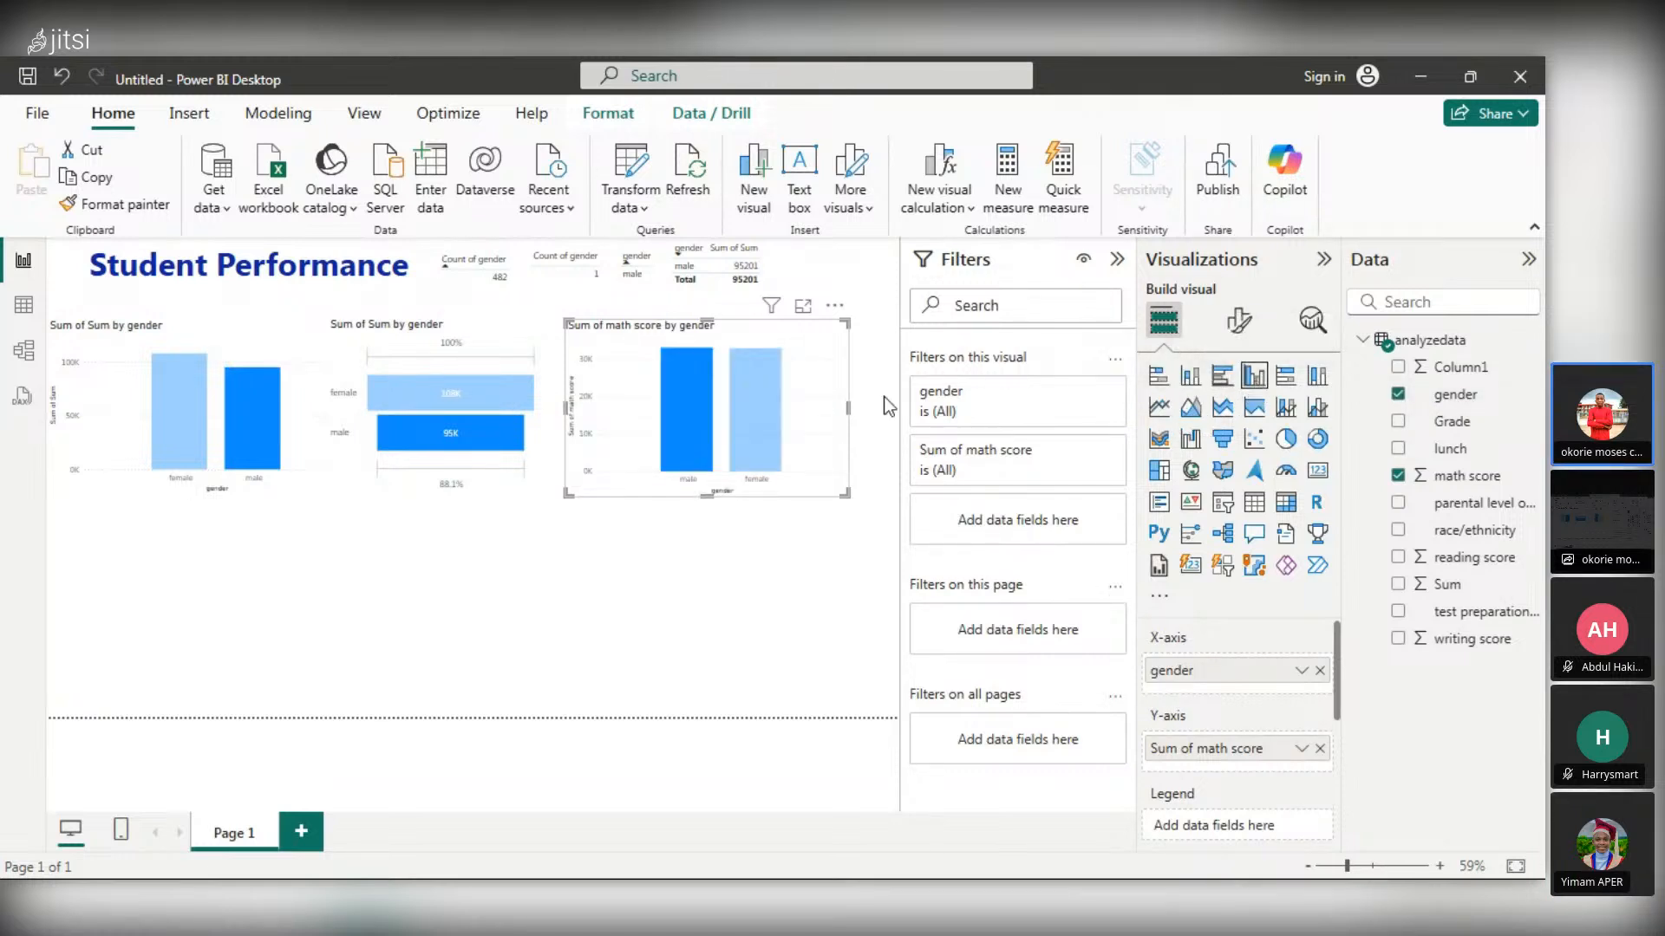
pyautogui.click(1191, 377)
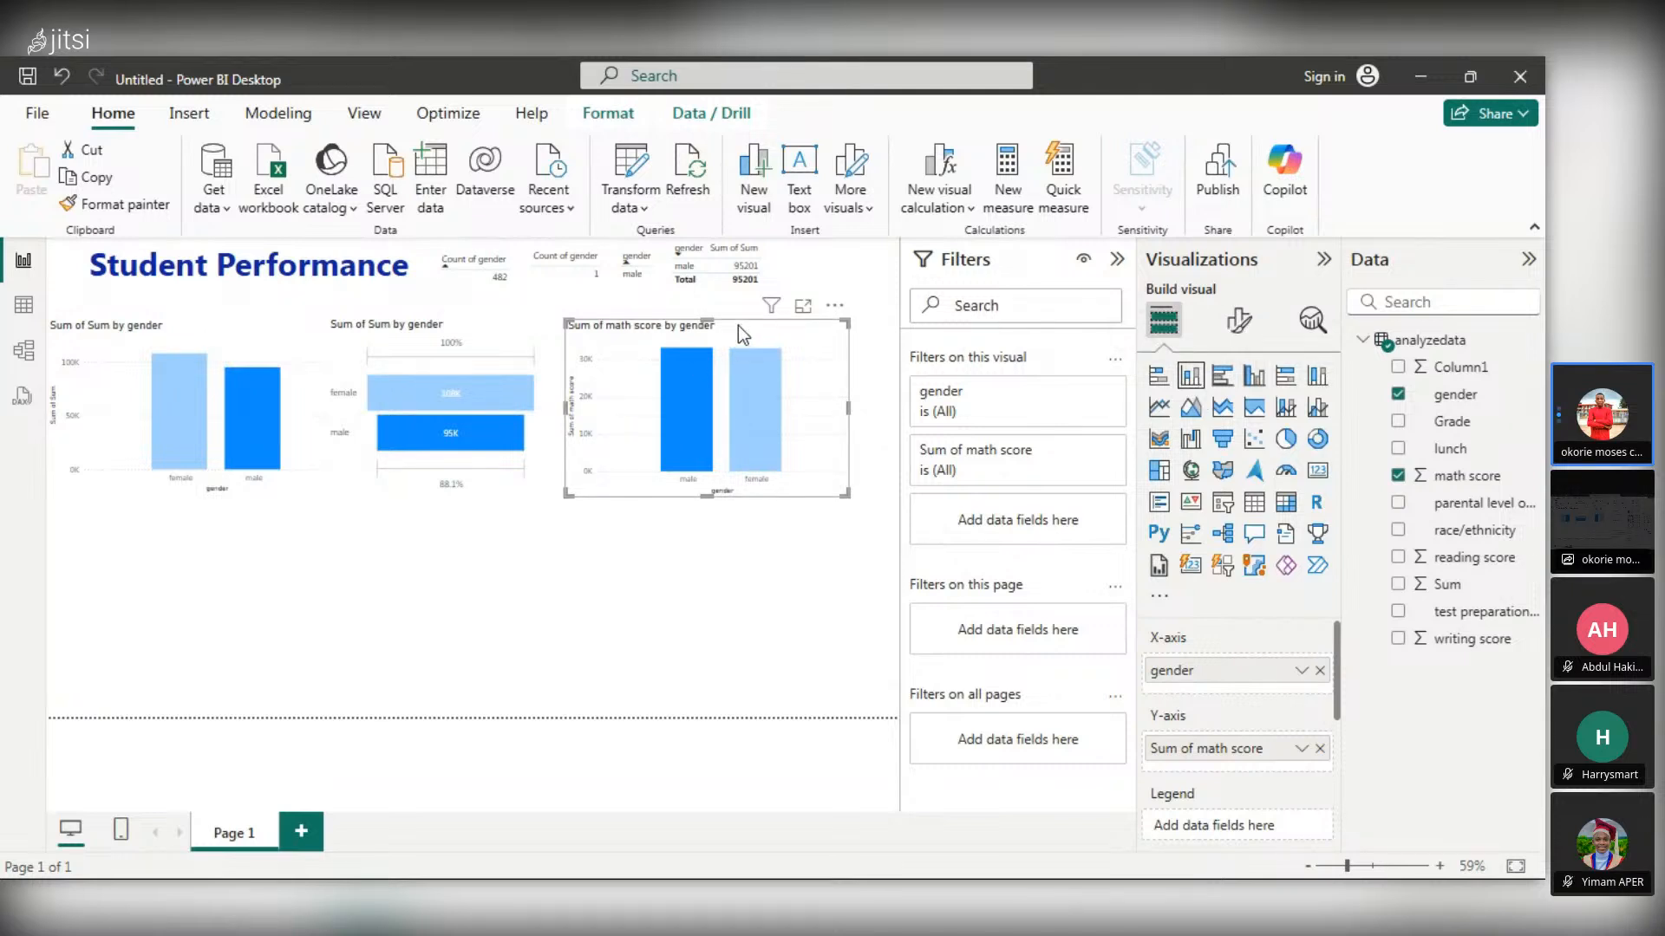
pyautogui.moveTo(738, 326); pyautogui.dragTo(729, 334)
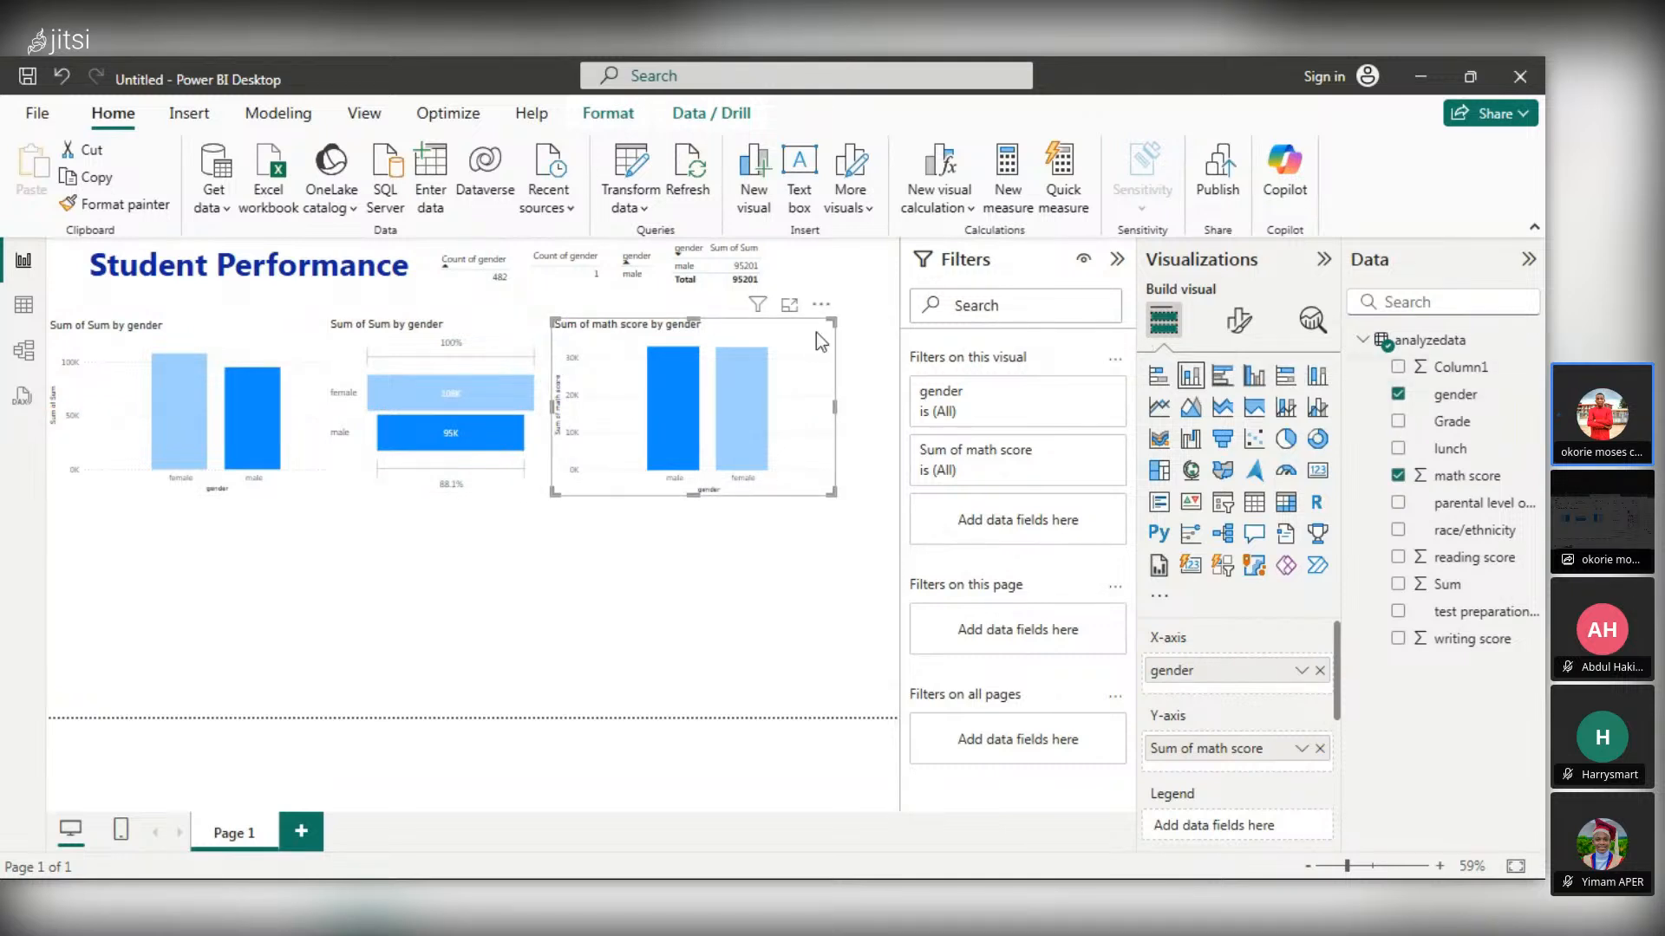
pyautogui.click(637, 552)
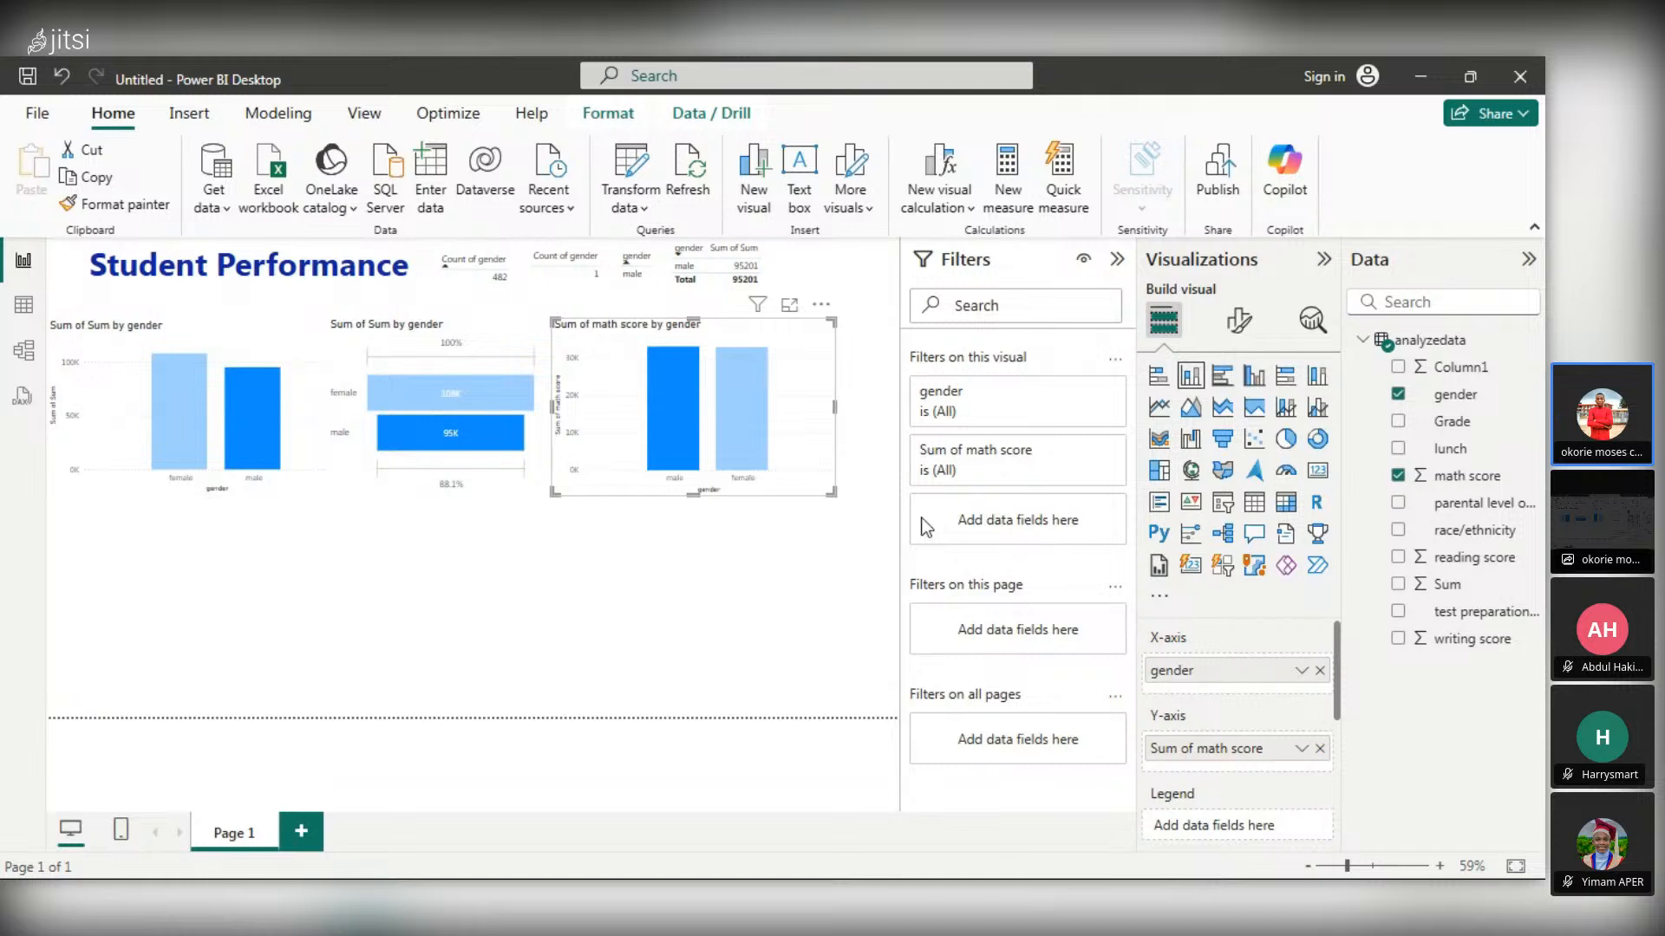
# - Add a clustered bar chart of reading score by gender below the first column chart
pyautogui.click(1242, 382)
pyautogui.click(1397, 394)
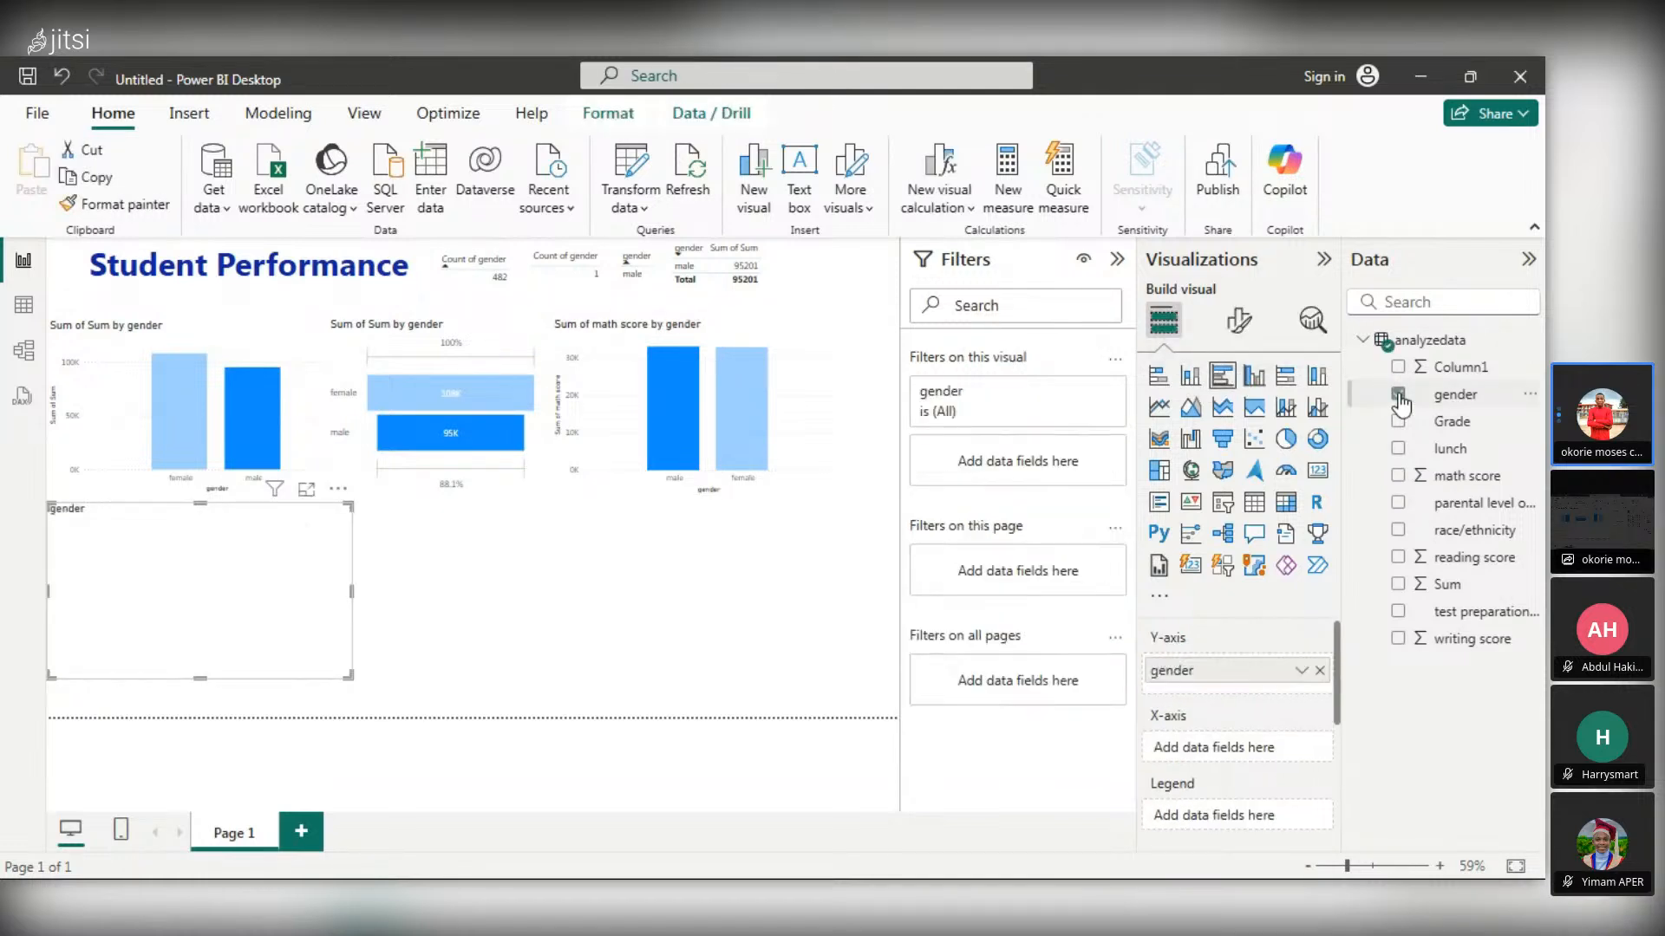
pyautogui.click(1398, 584)
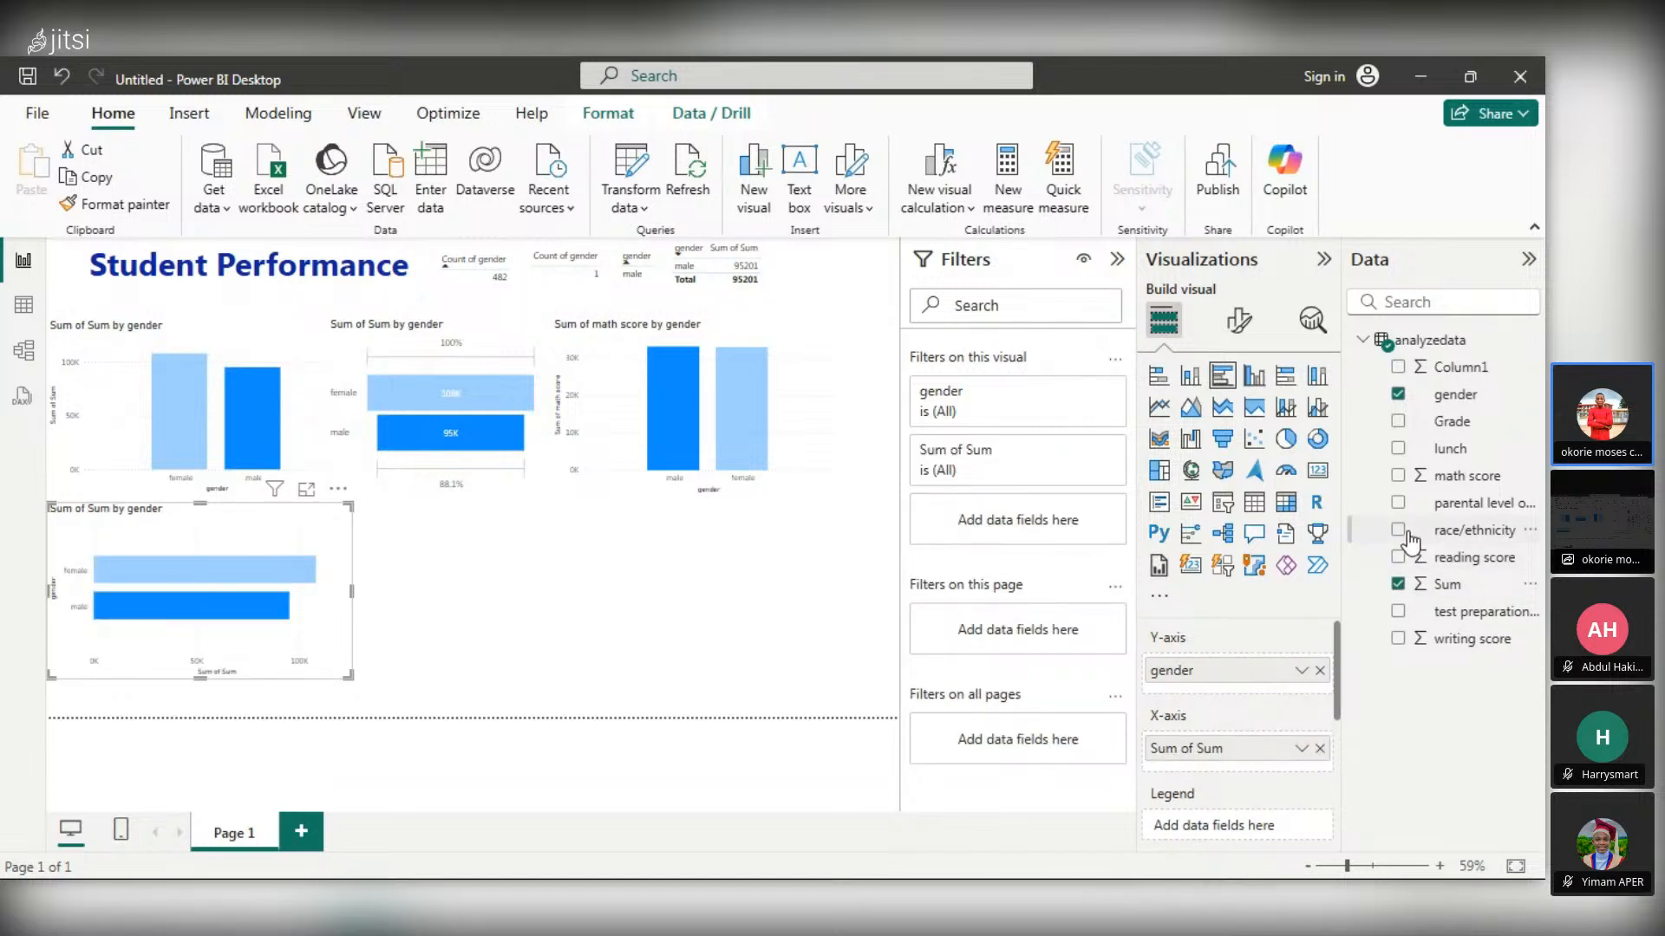
pyautogui.click(1399, 557)
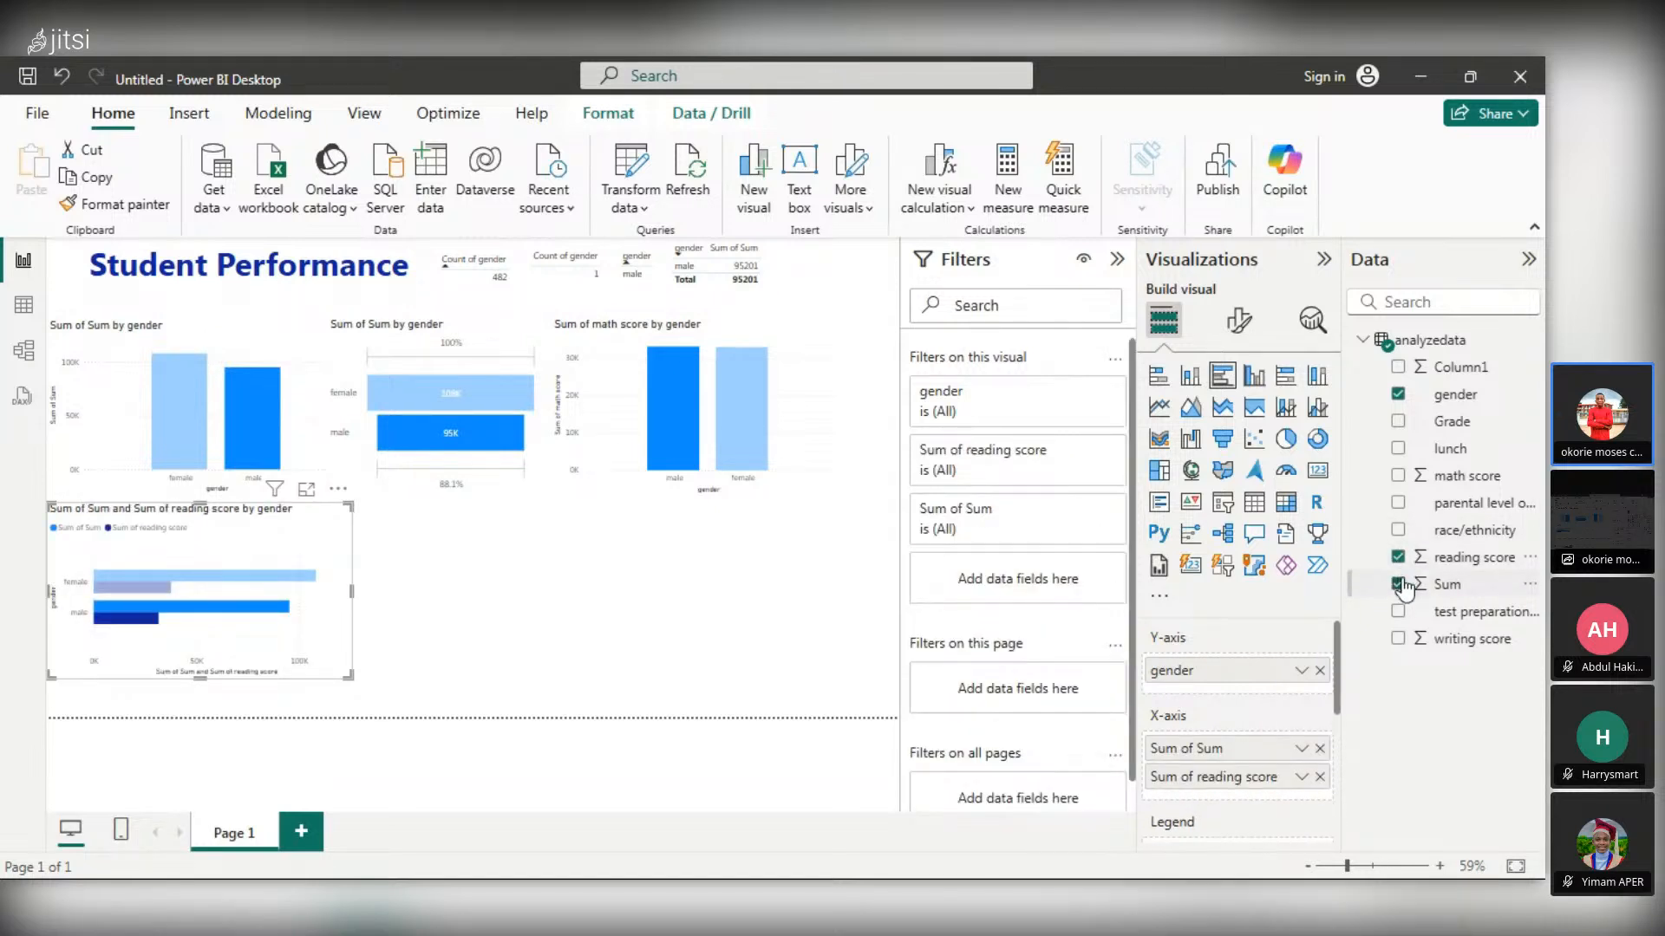
pyautogui.click(1398, 584)
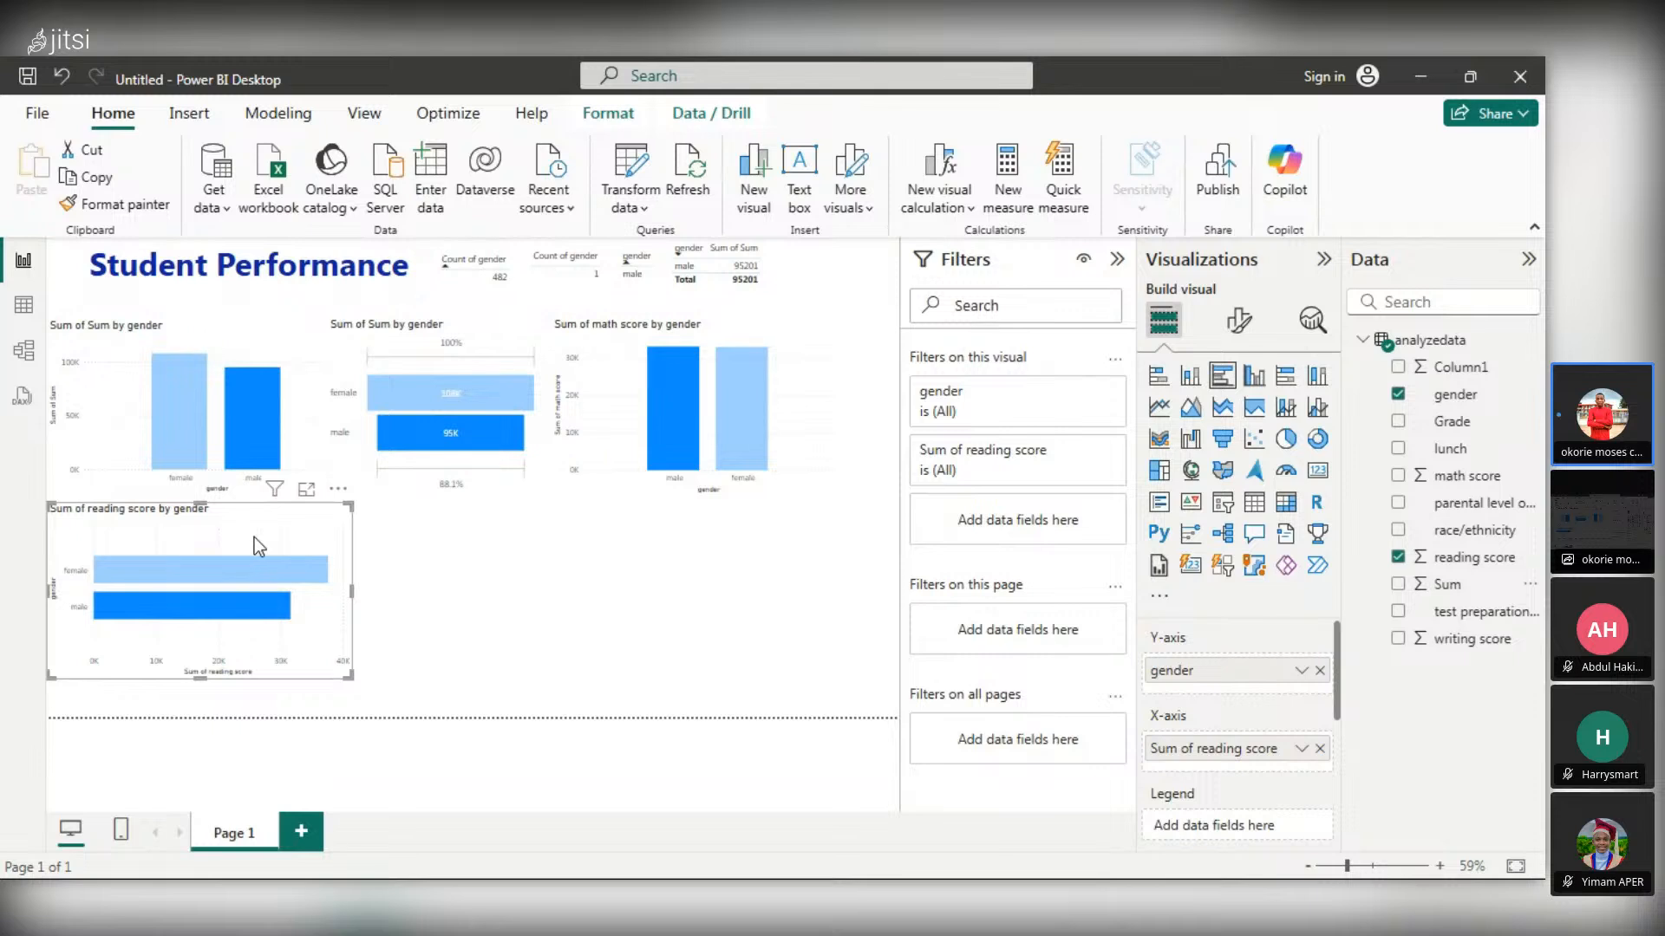
pyautogui.click(460, 544)
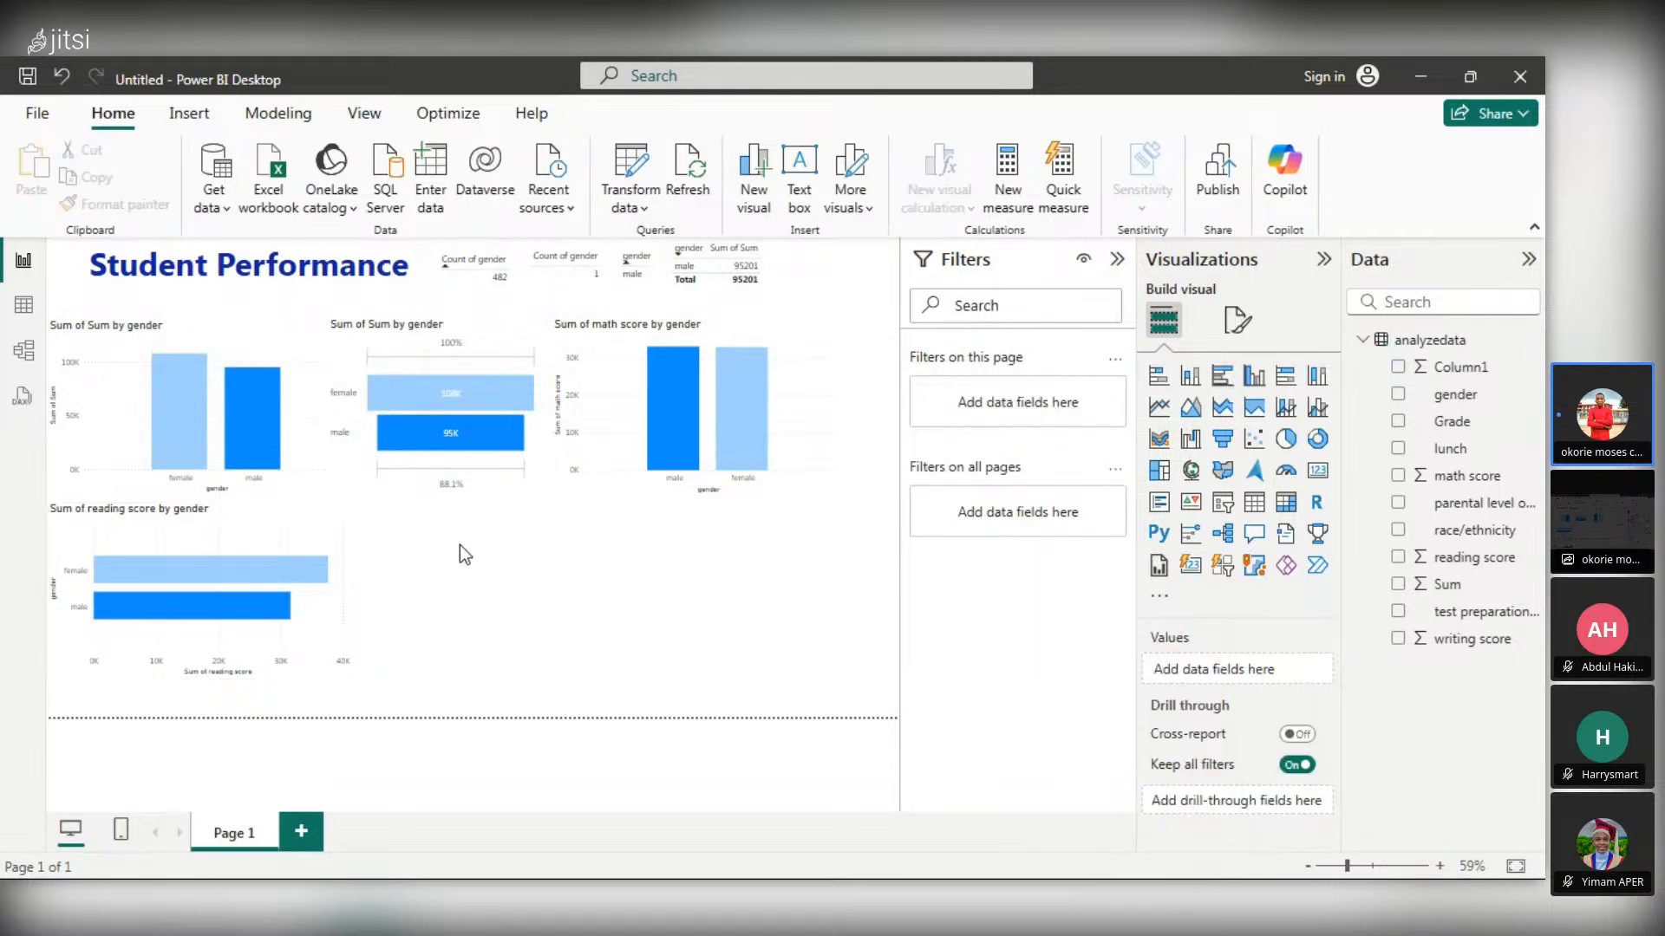
# - Collapse the ribbon and clear the male cross-filter from the report page
pyautogui.click(1537, 230)
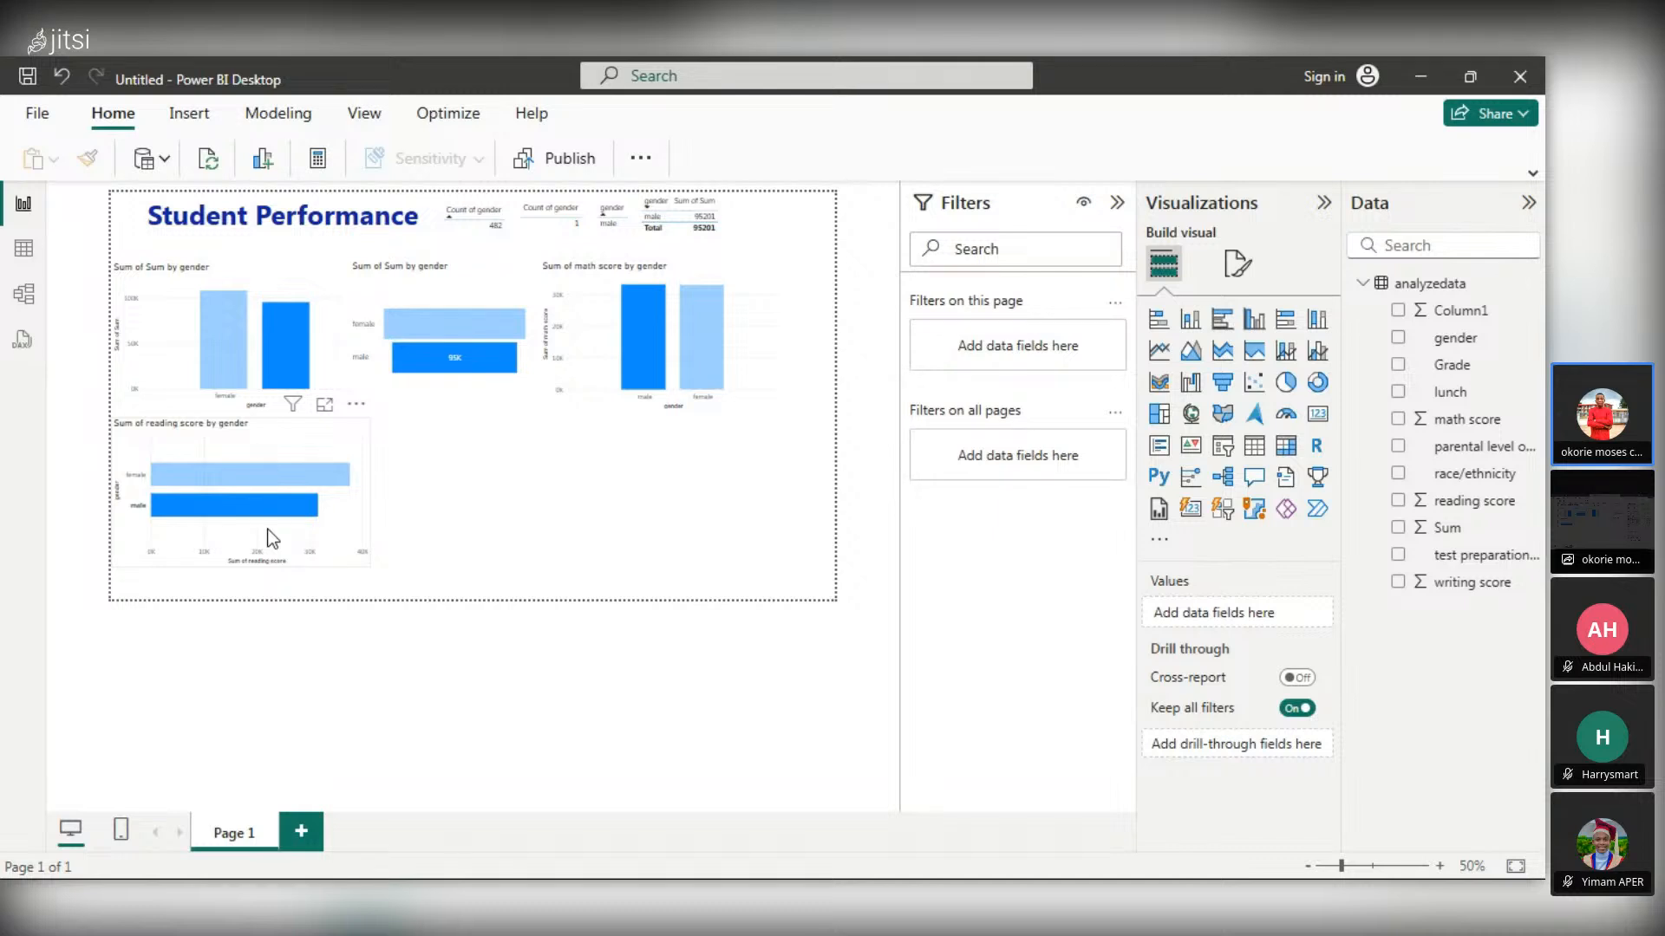
pyautogui.click(341, 482)
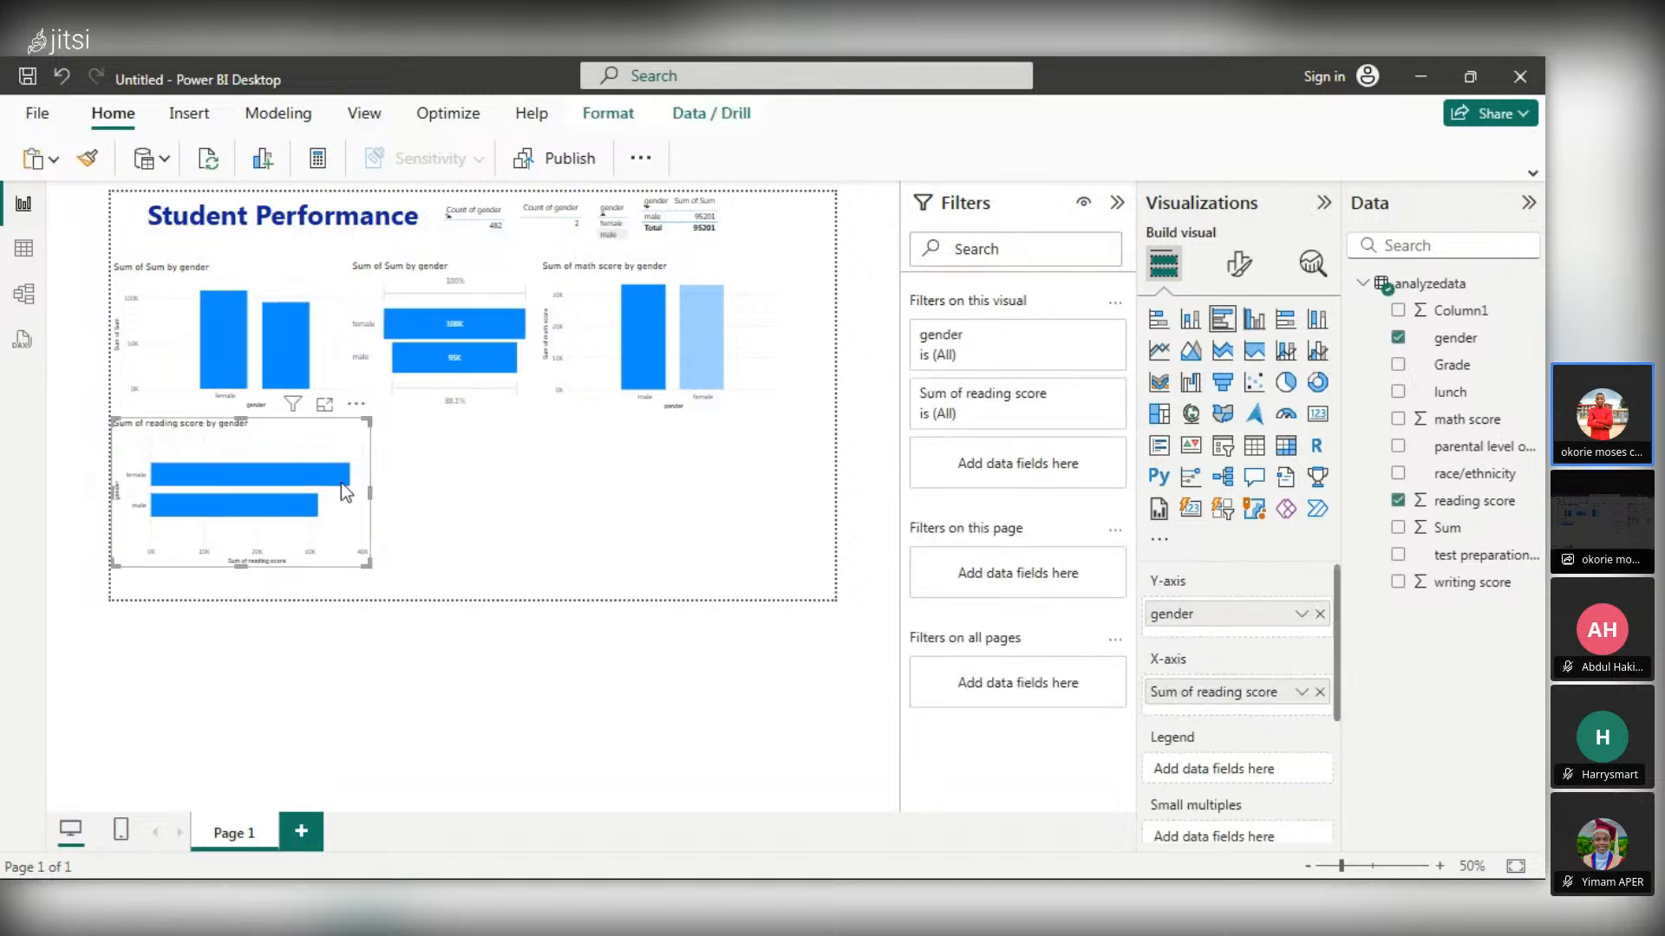
# - Add a 100% stacked column chart of writing score by gender beside the reading score bar chart
pyautogui.doubleClick(518, 510)
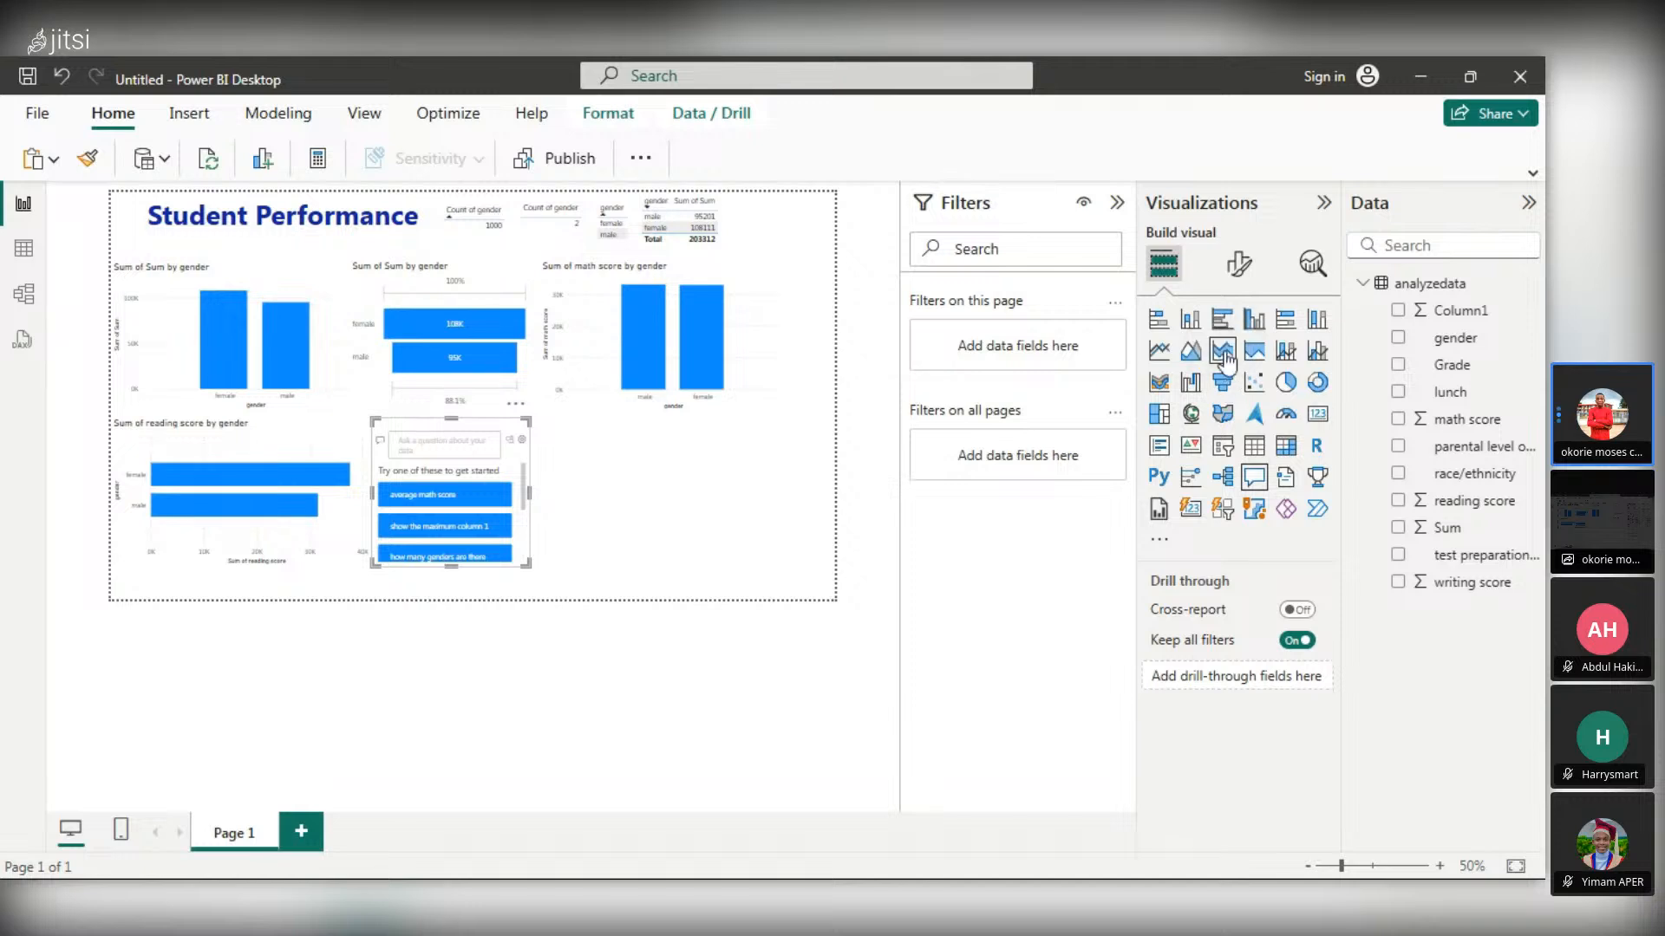
pyautogui.click(1318, 320)
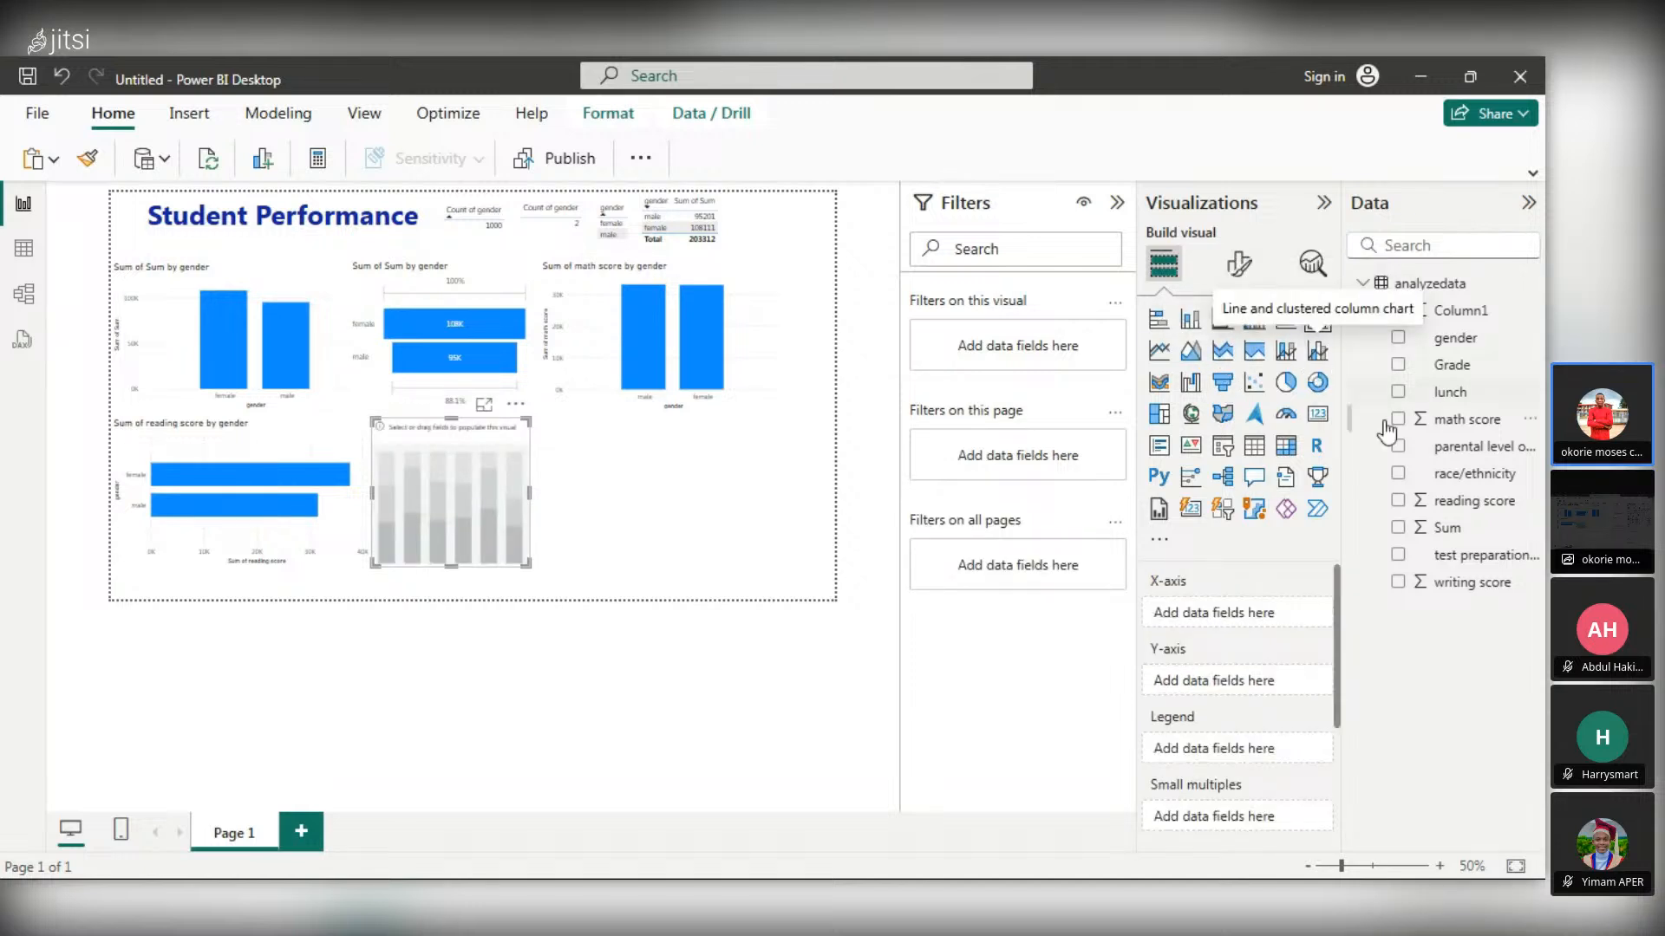
pyautogui.click(1399, 338)
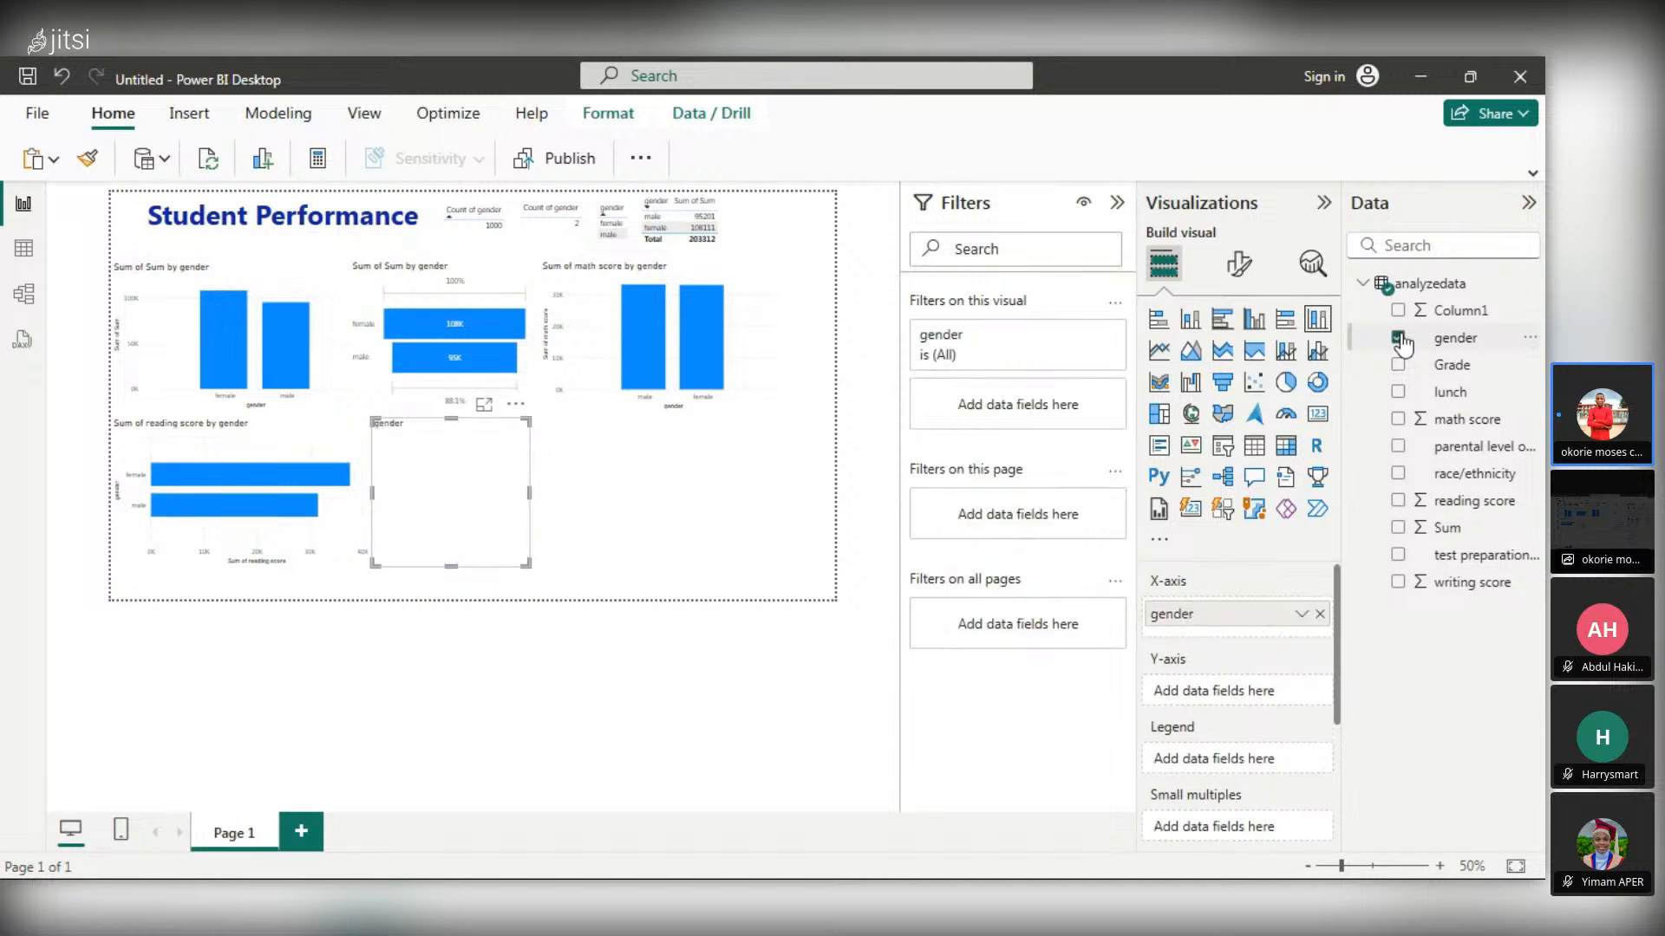
pyautogui.click(1399, 584)
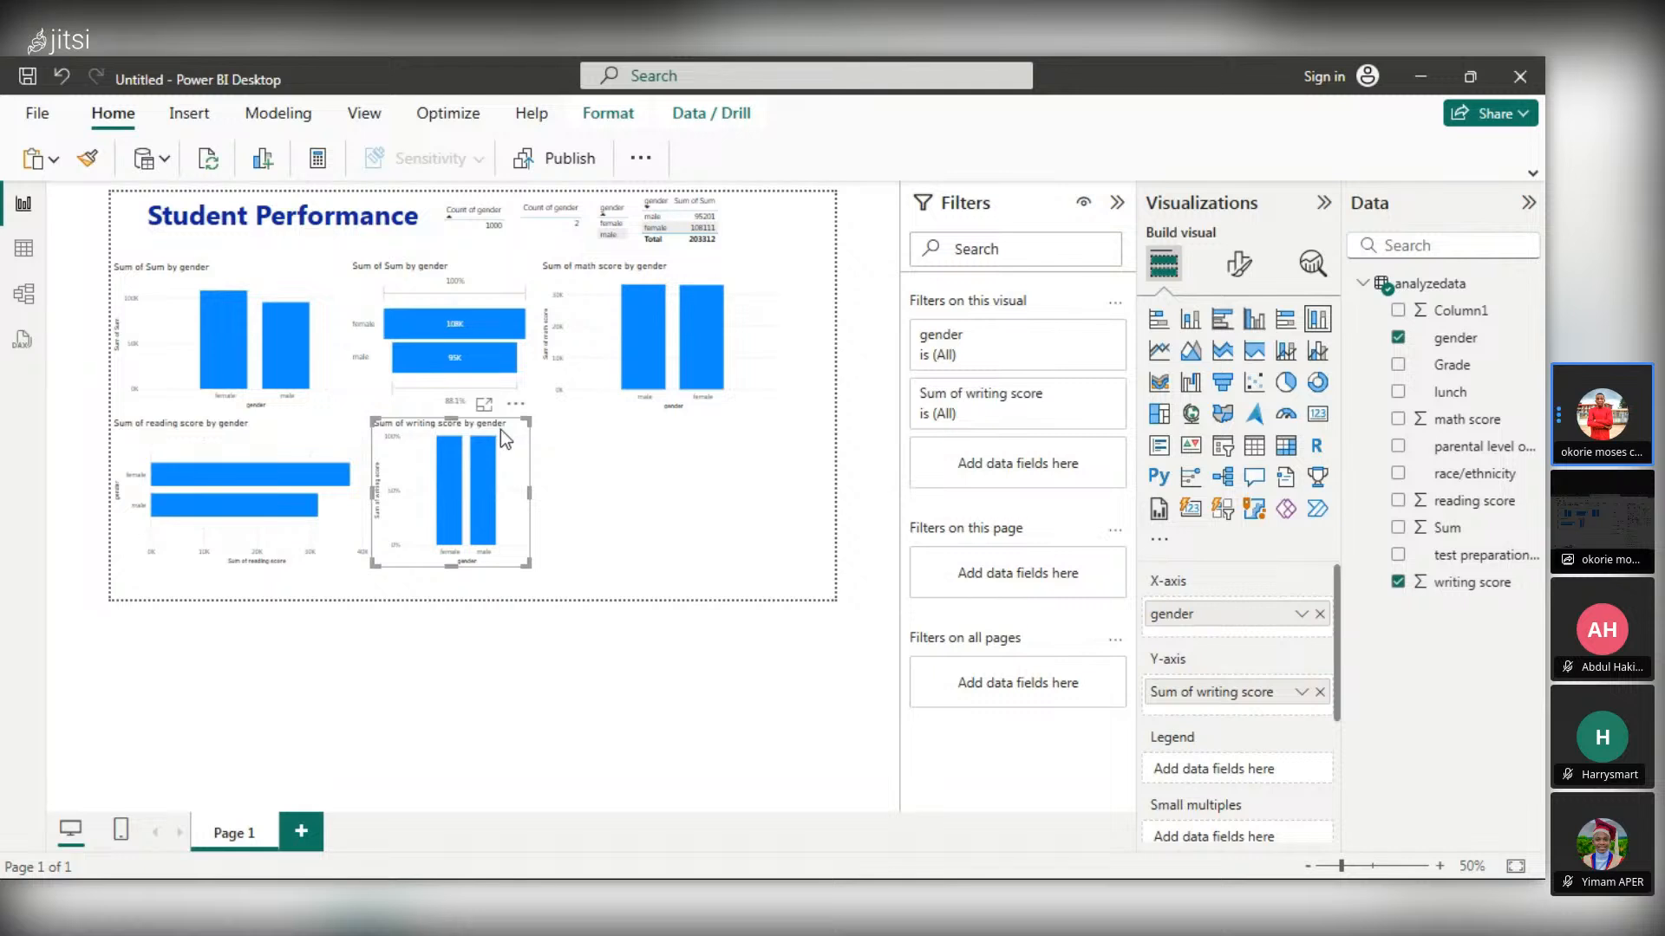
pyautogui.click(642, 444)
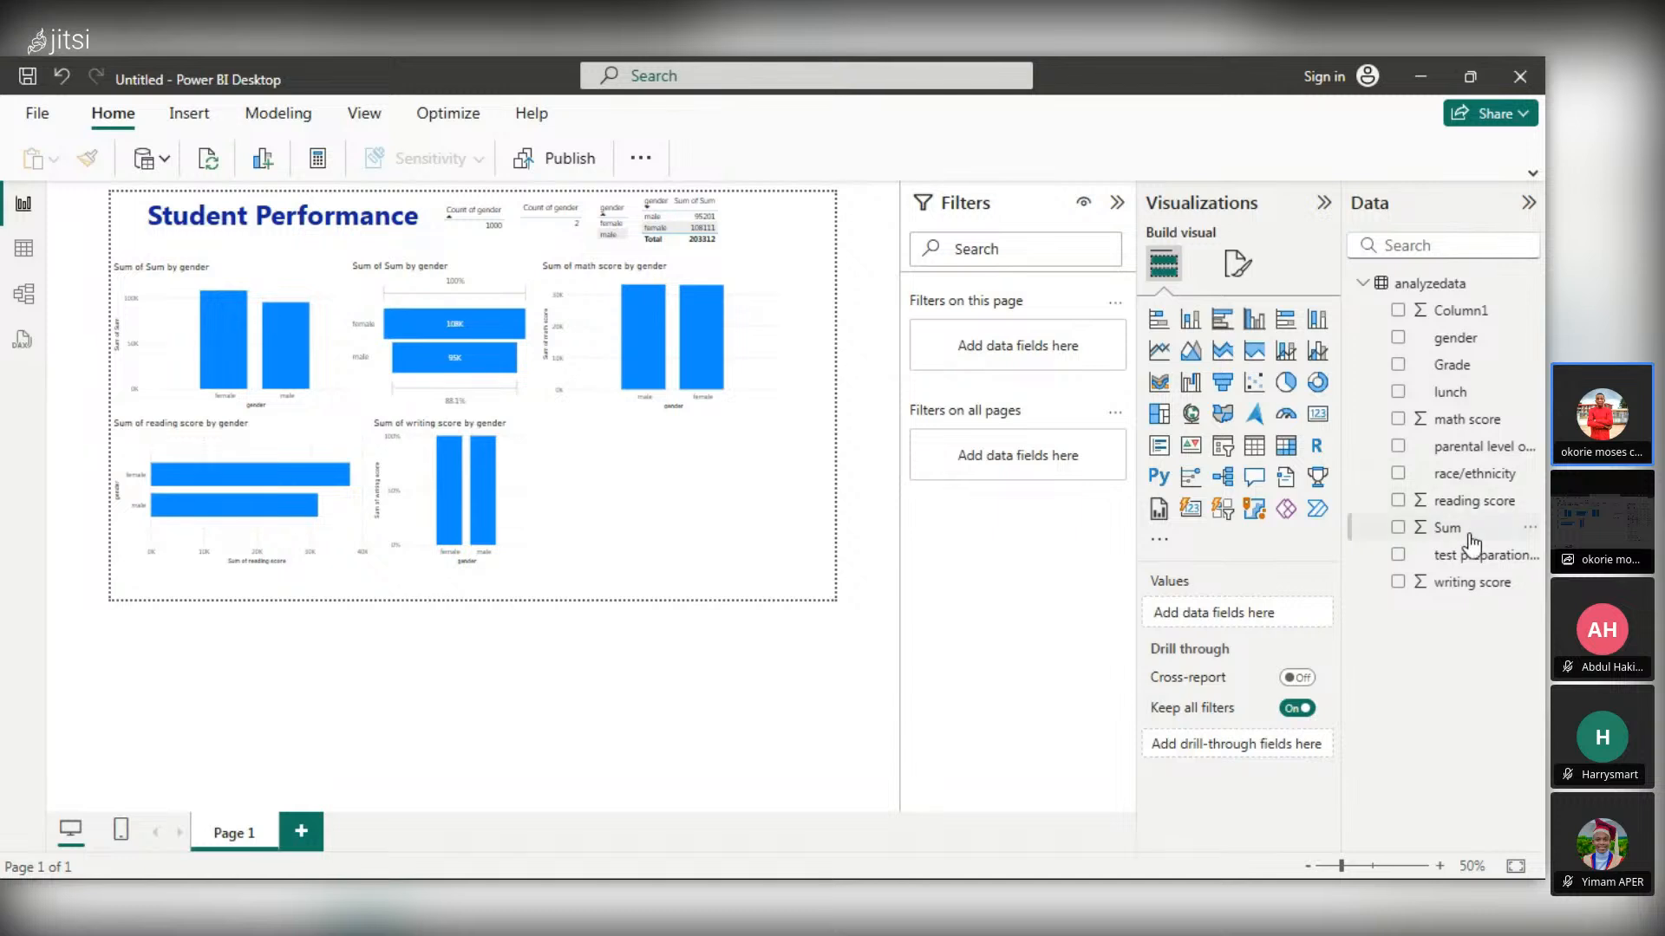
# - Add a stacked area chart of Sum by gender beside the writing score chart
pyautogui.click(1399, 341)
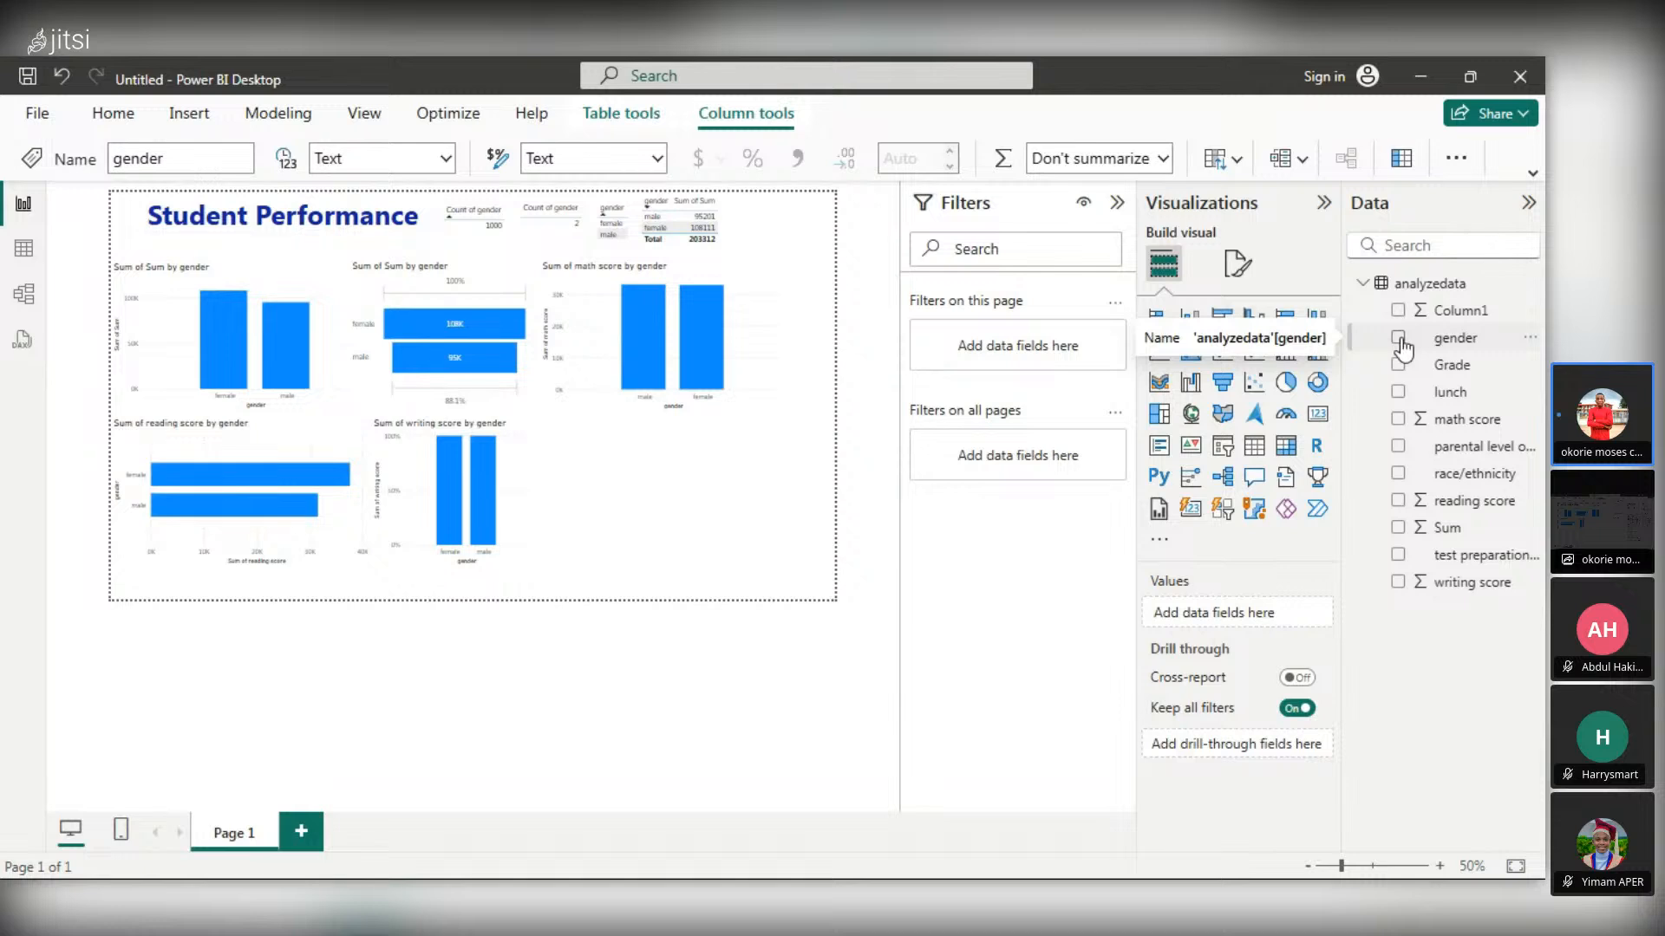
pyautogui.click(1398, 338)
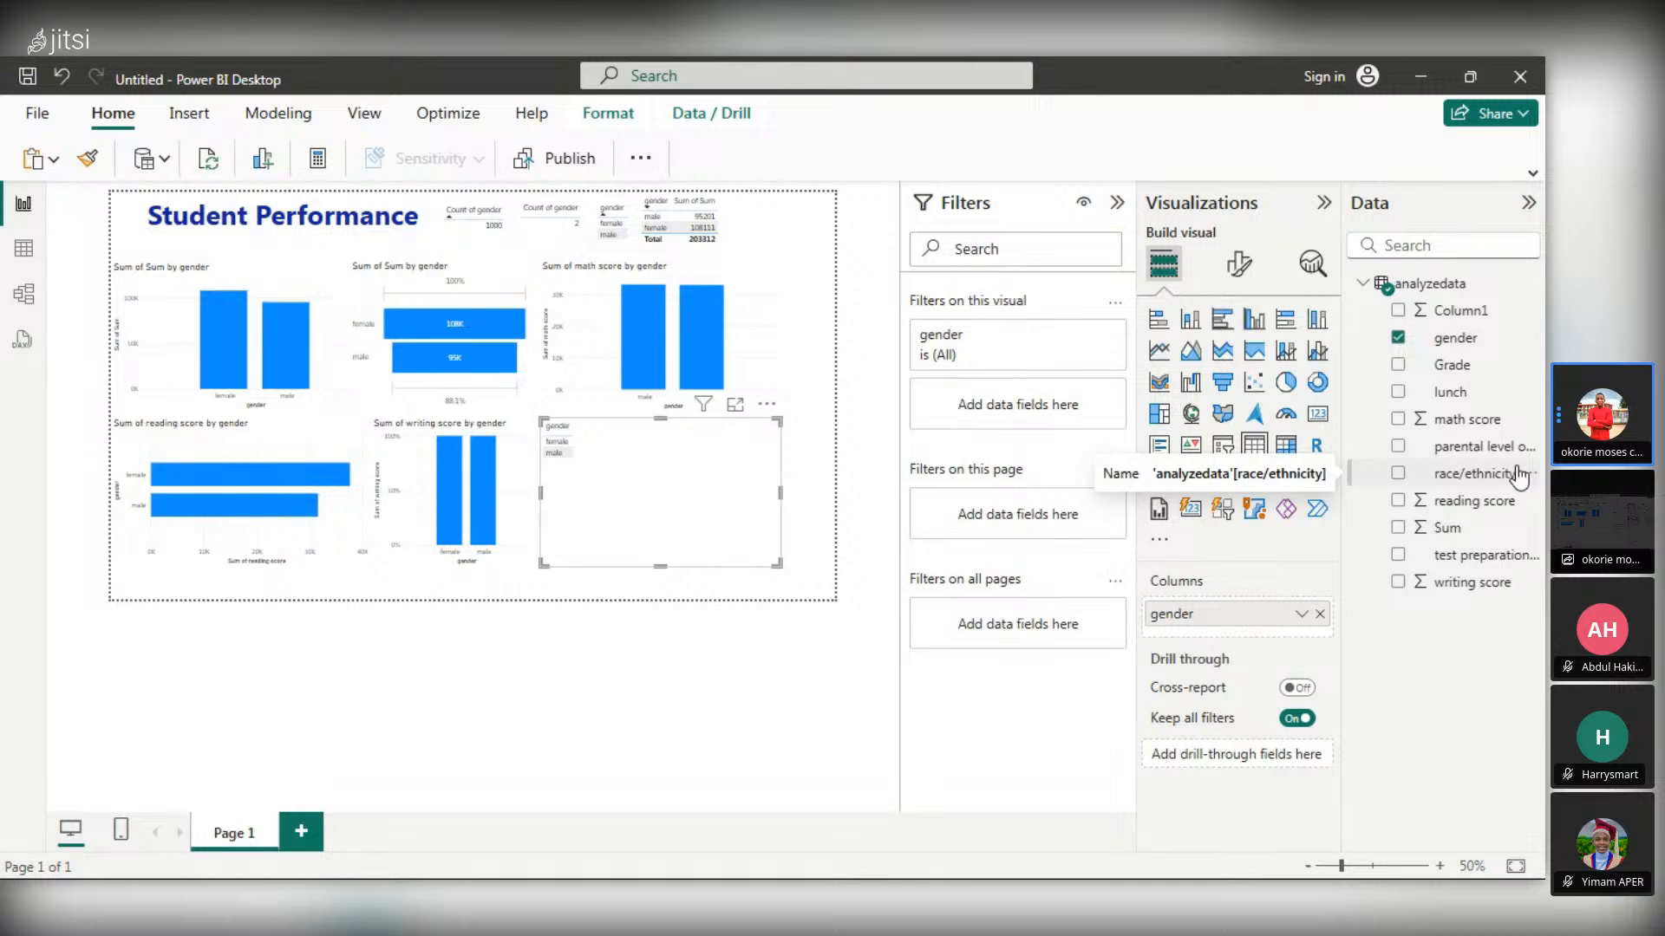
pyautogui.click(1397, 528)
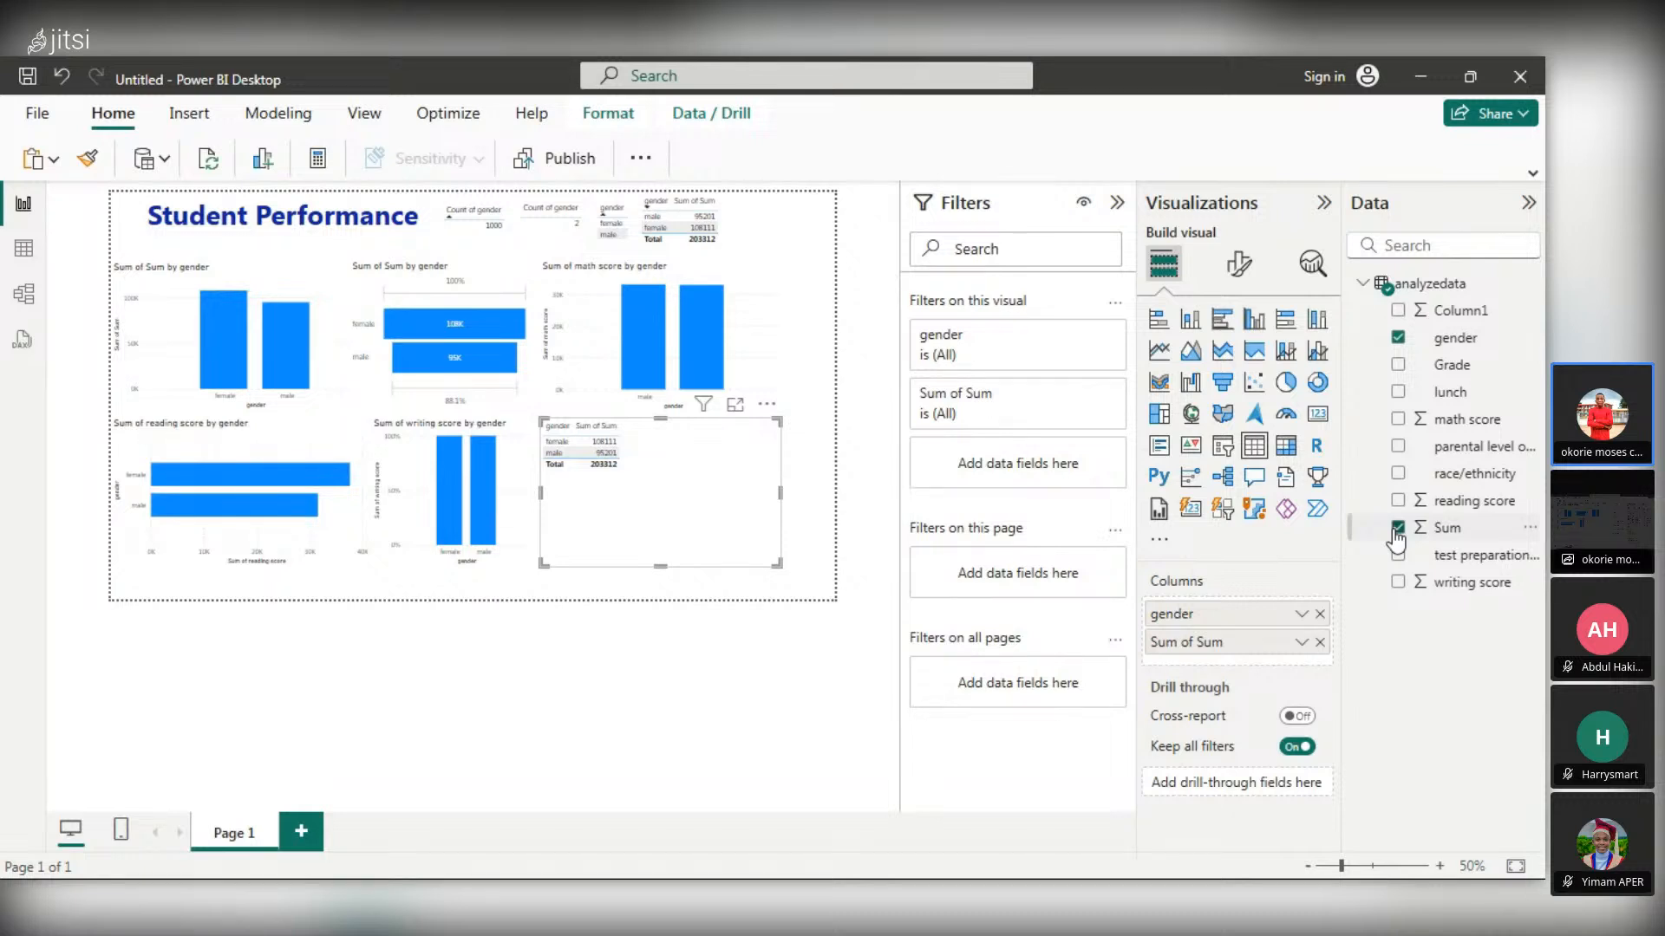
pyautogui.click(1404, 423)
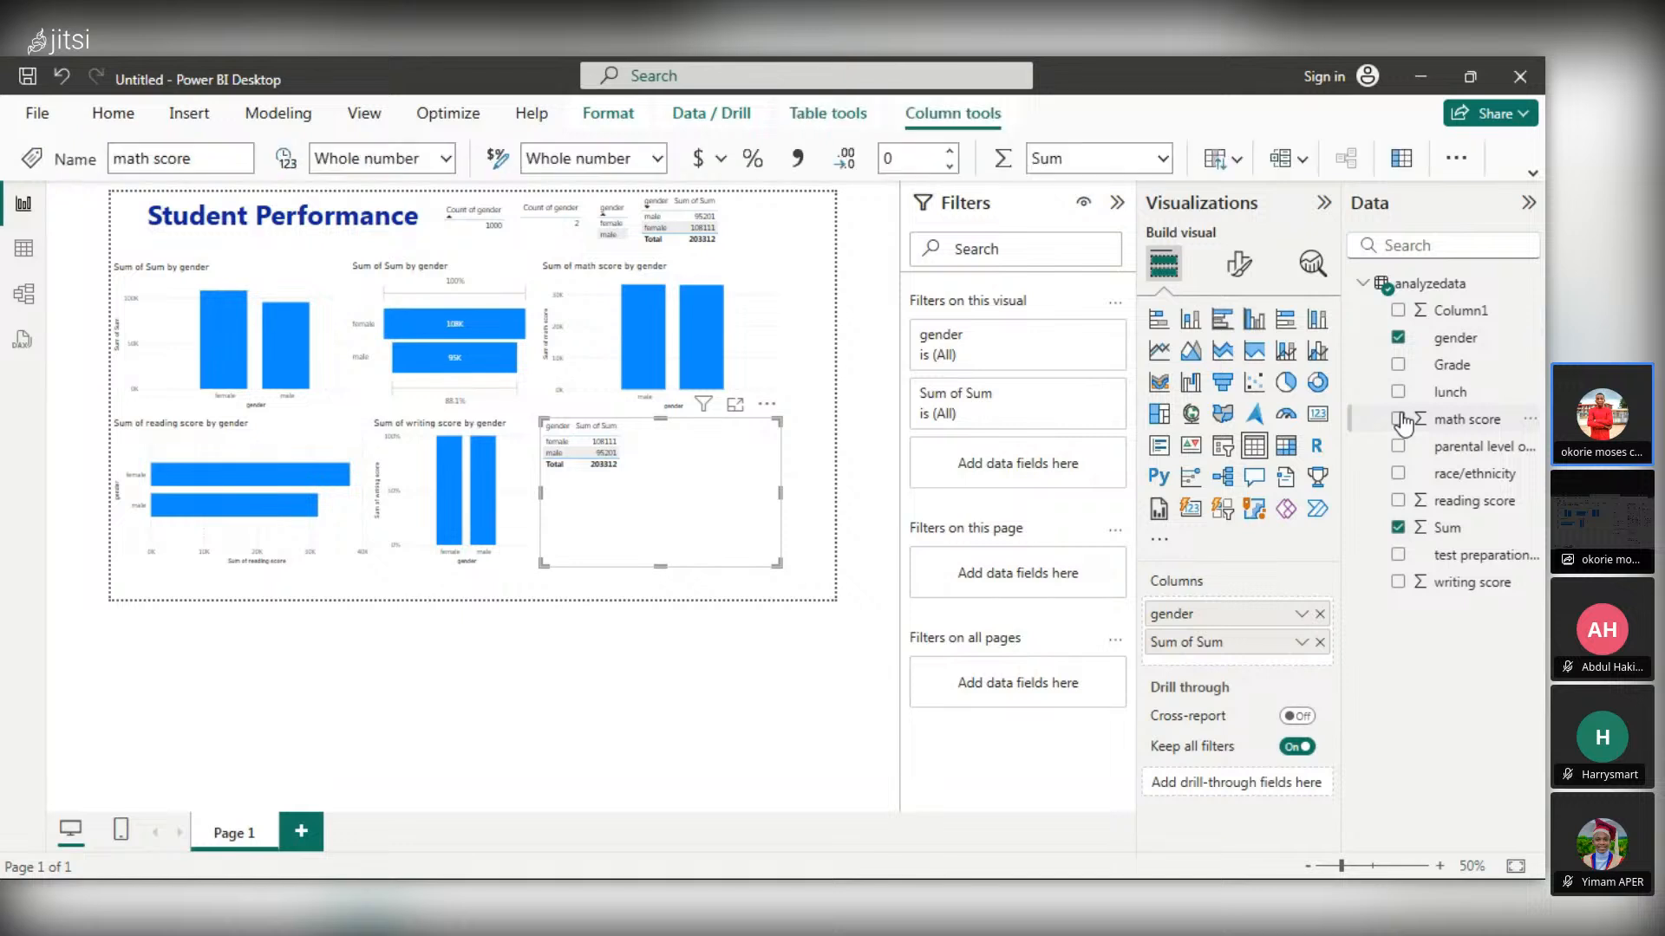
pyautogui.click(1400, 420)
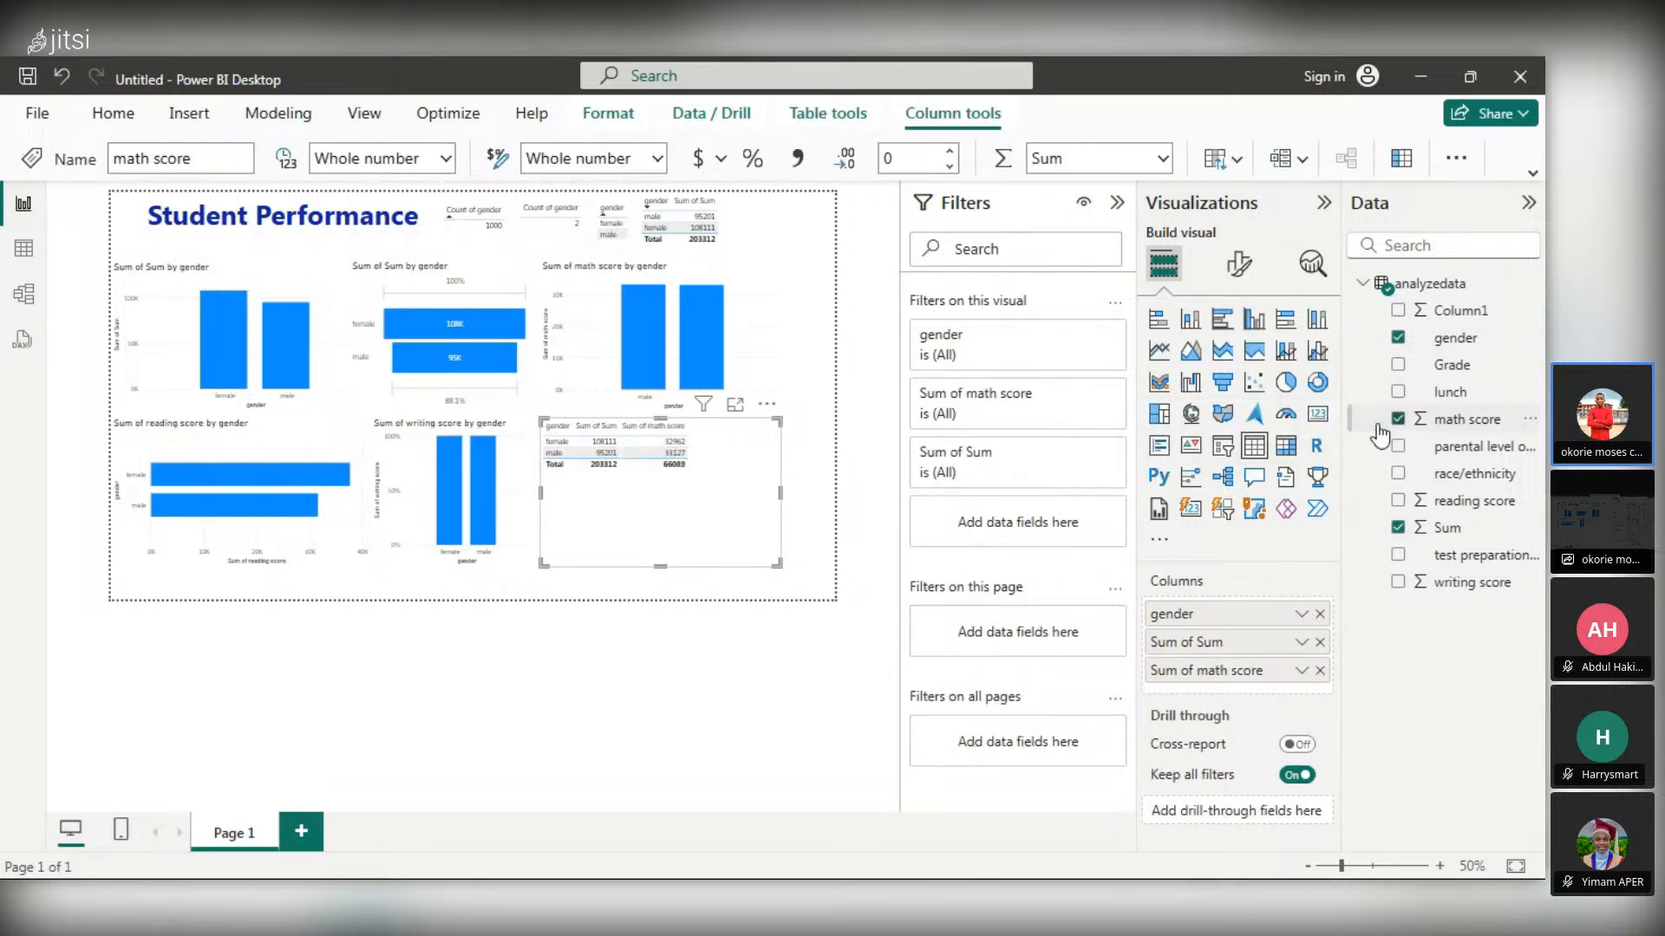
pyautogui.click(1235, 359)
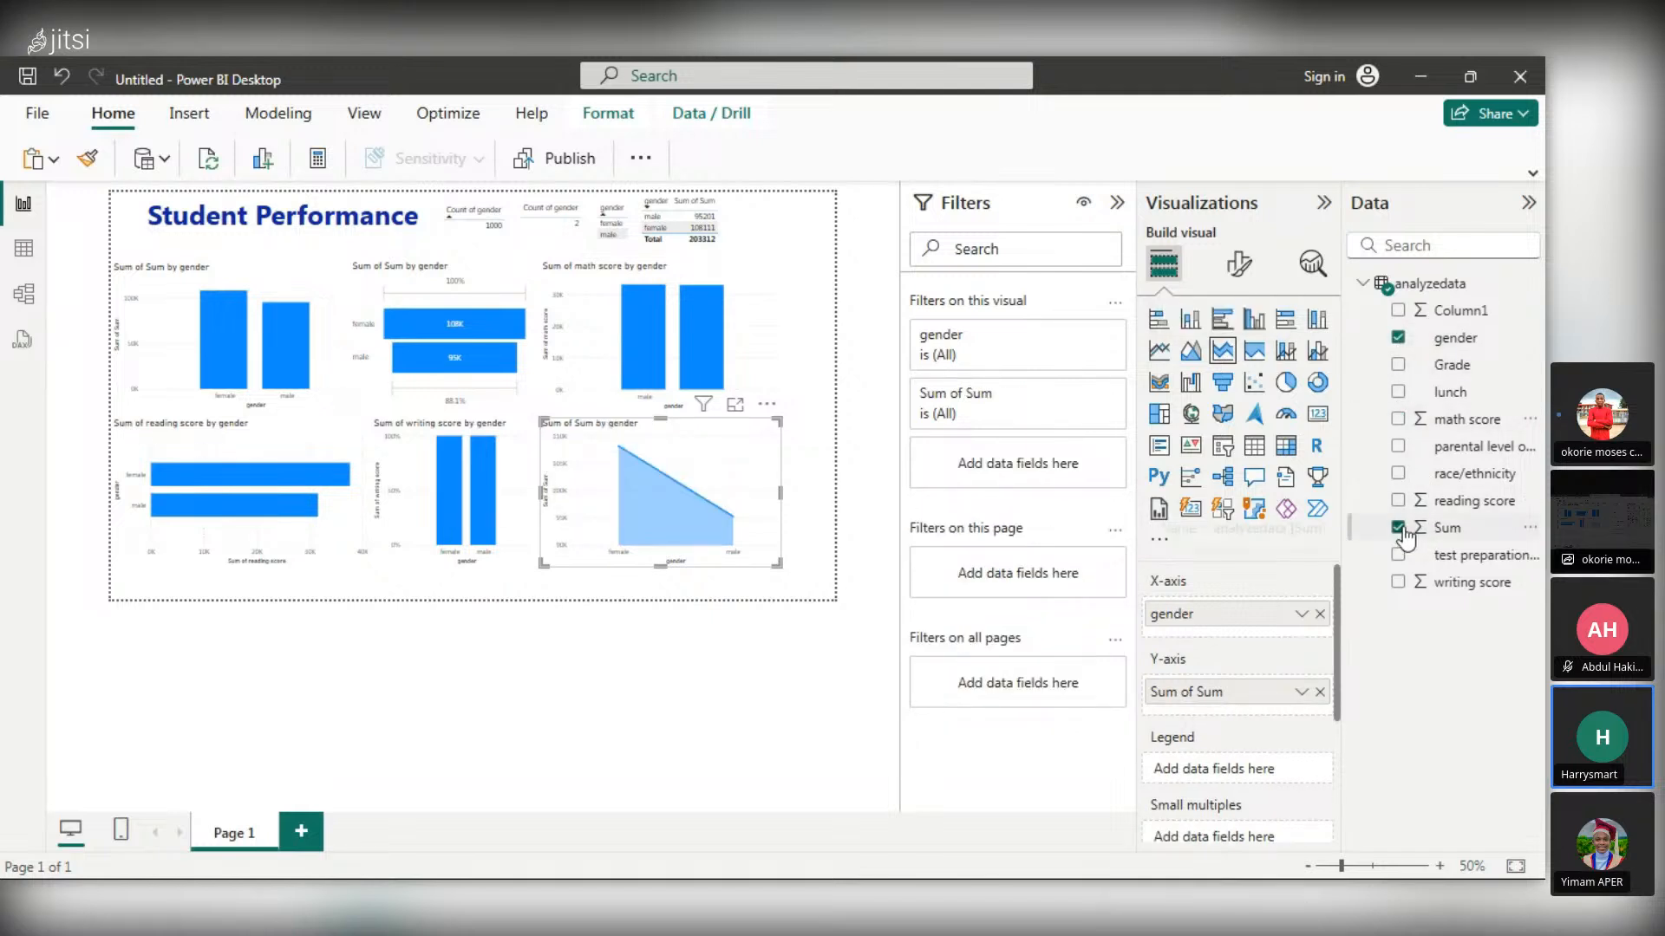
pyautogui.click(1399, 420)
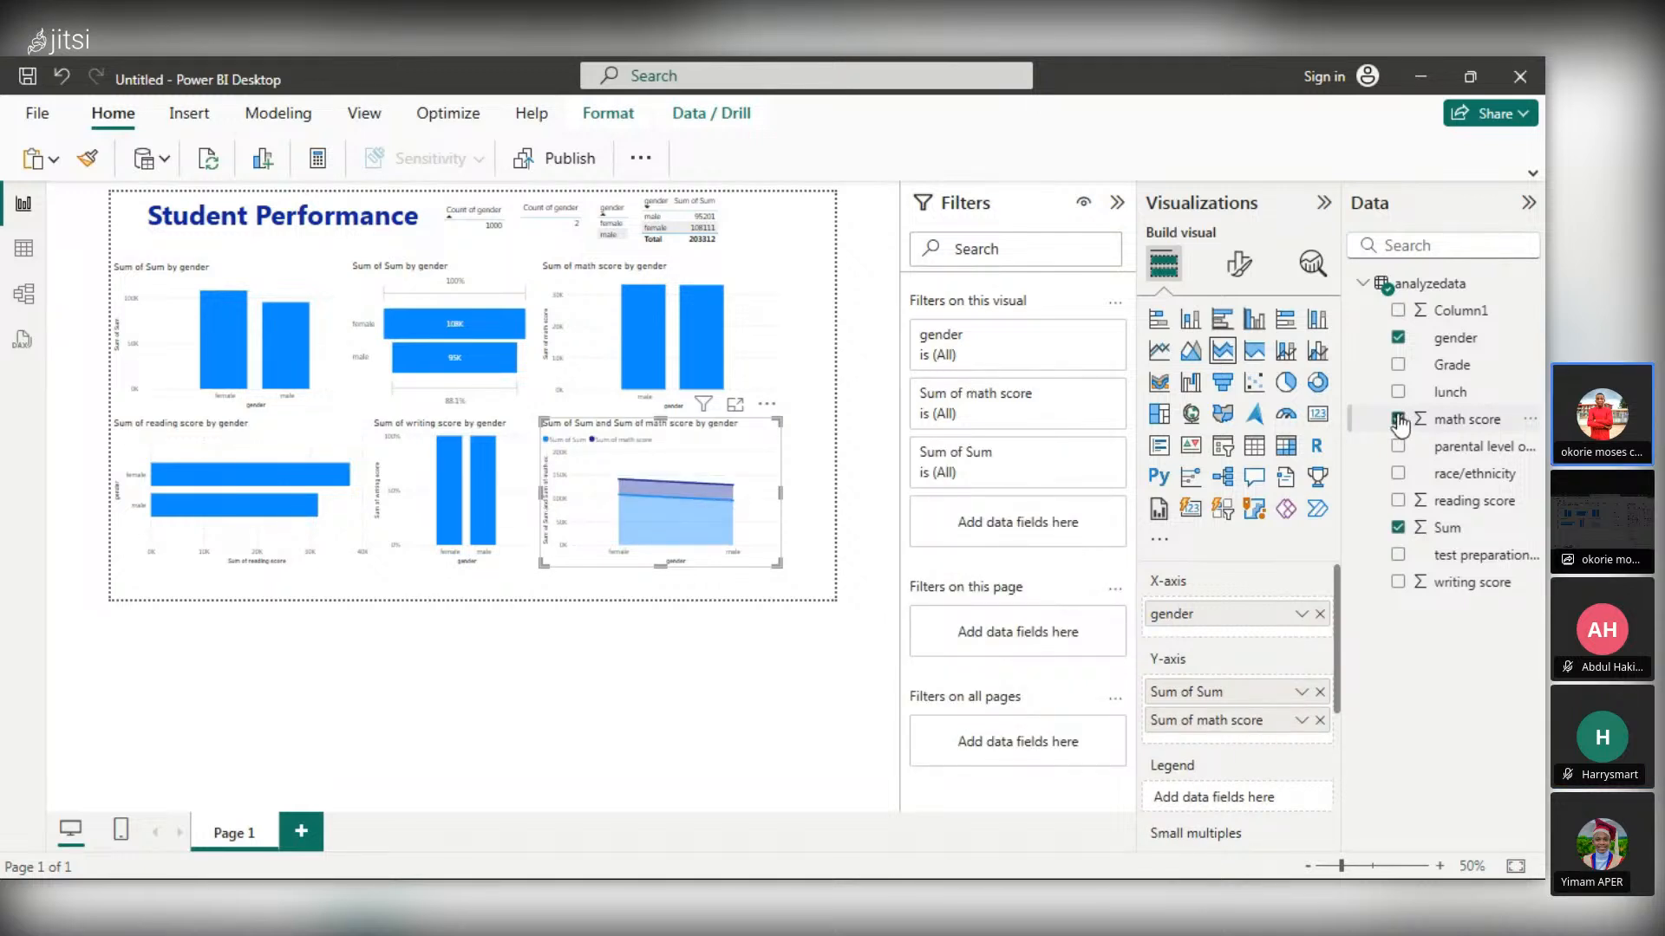
pyautogui.click(1400, 422)
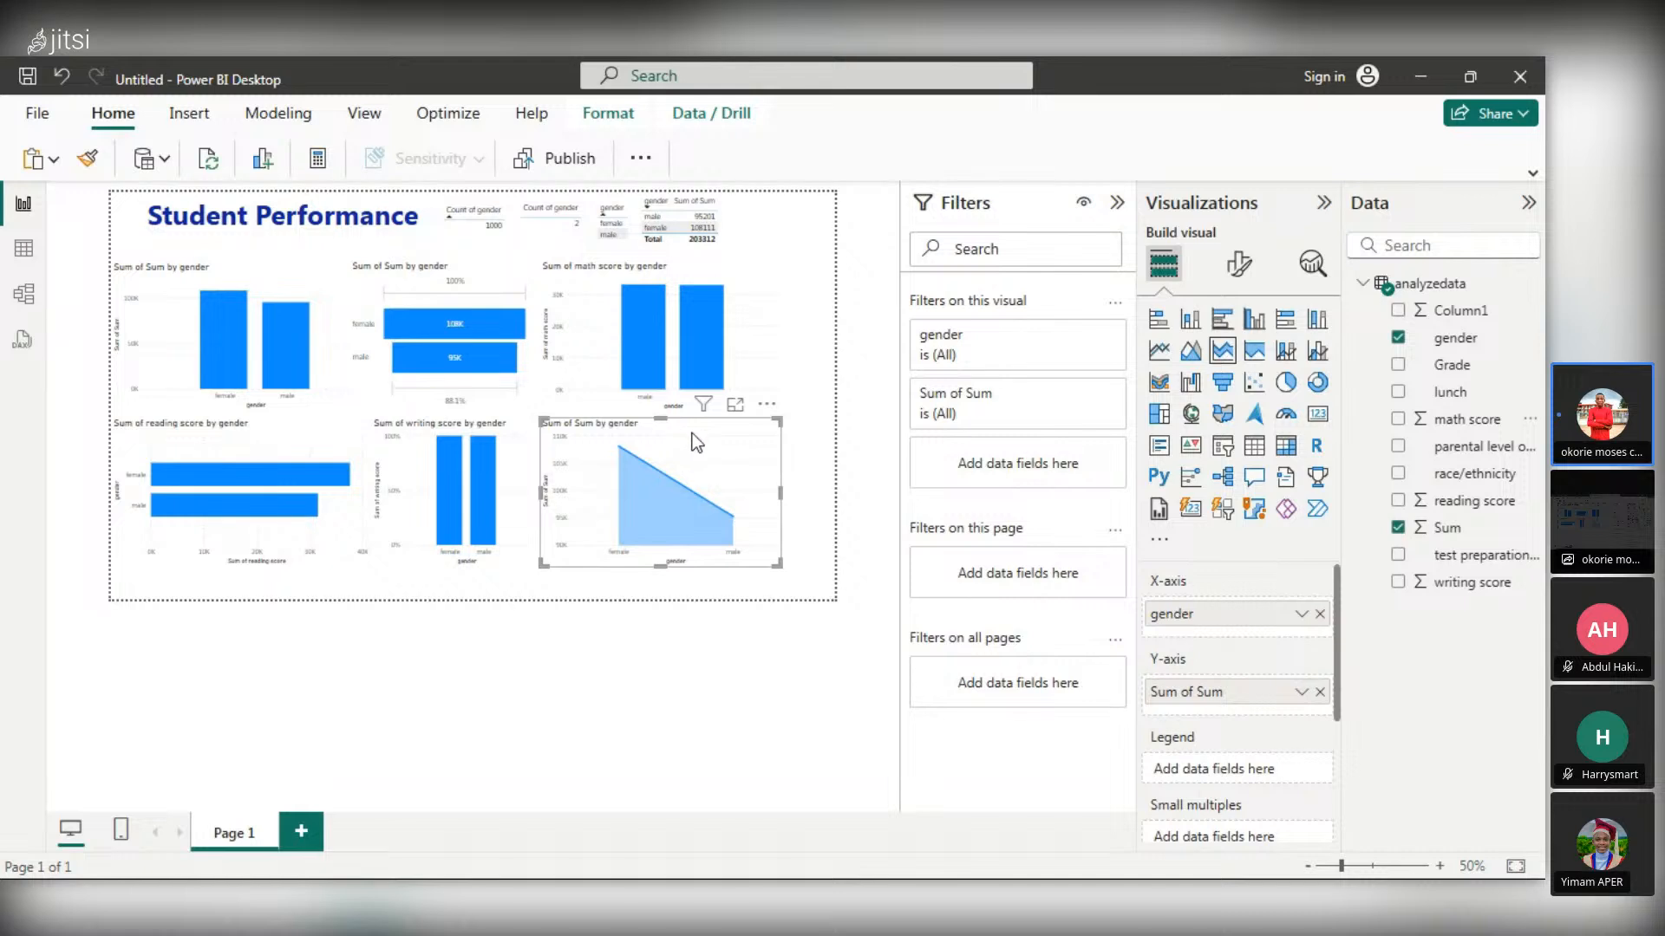
pyautogui.moveTo(729, 553)
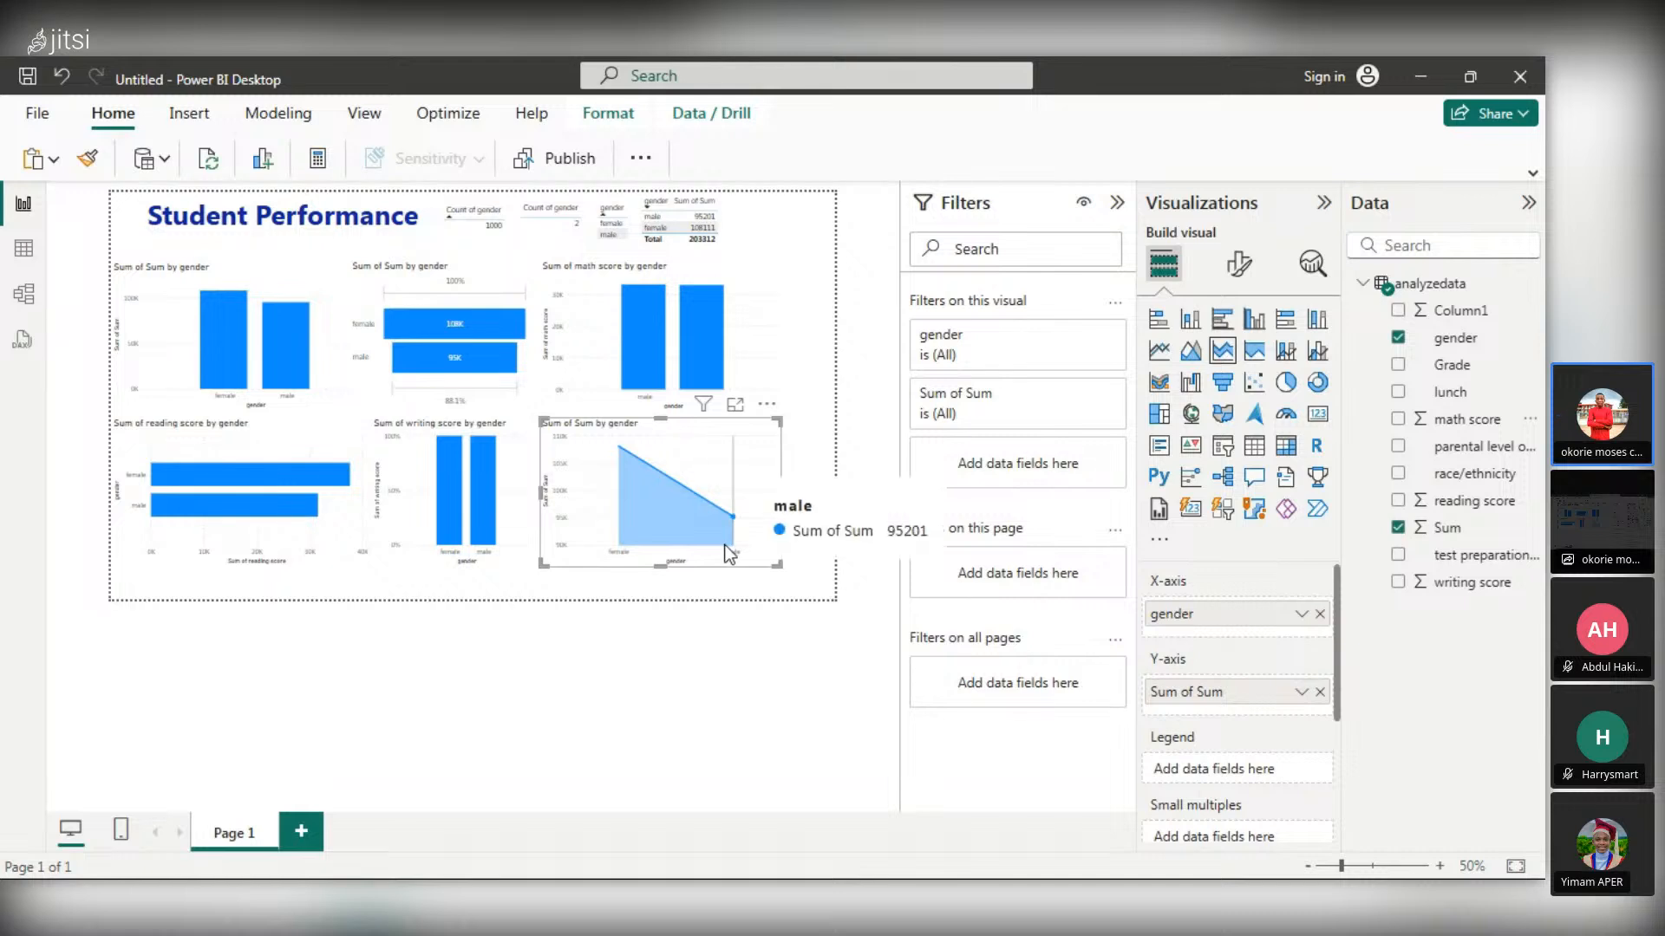
pyautogui.click(707, 617)
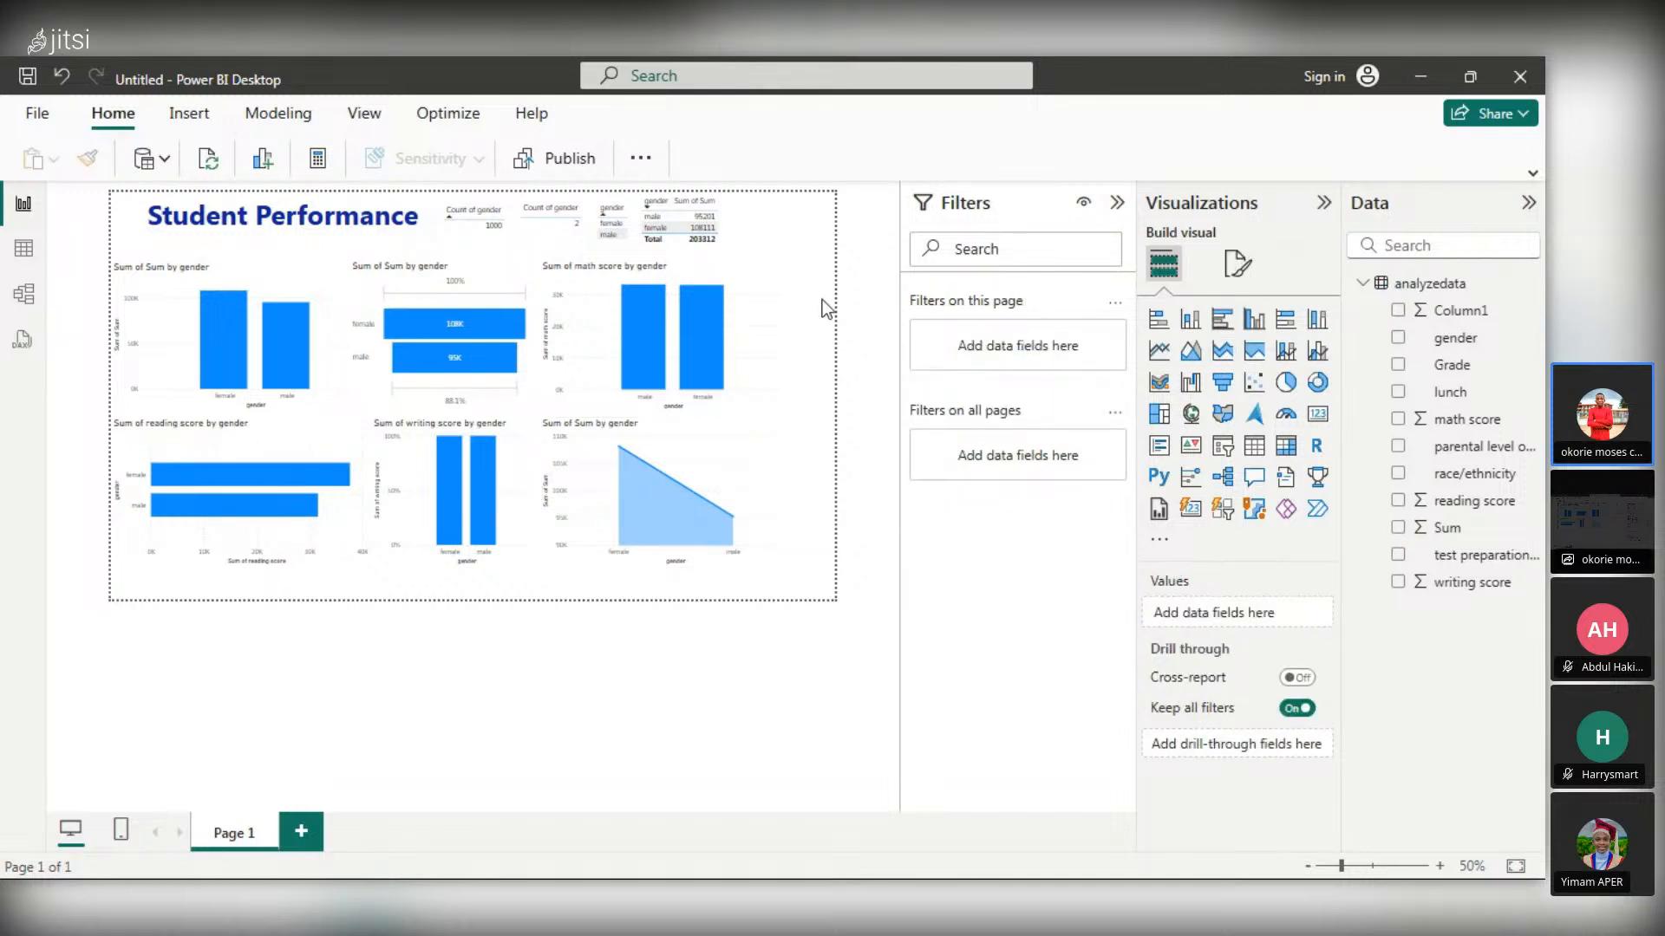
# - Add a table of gender and Grade and move it to the right edge of the page over the lower charts
pyautogui.click(1399, 340)
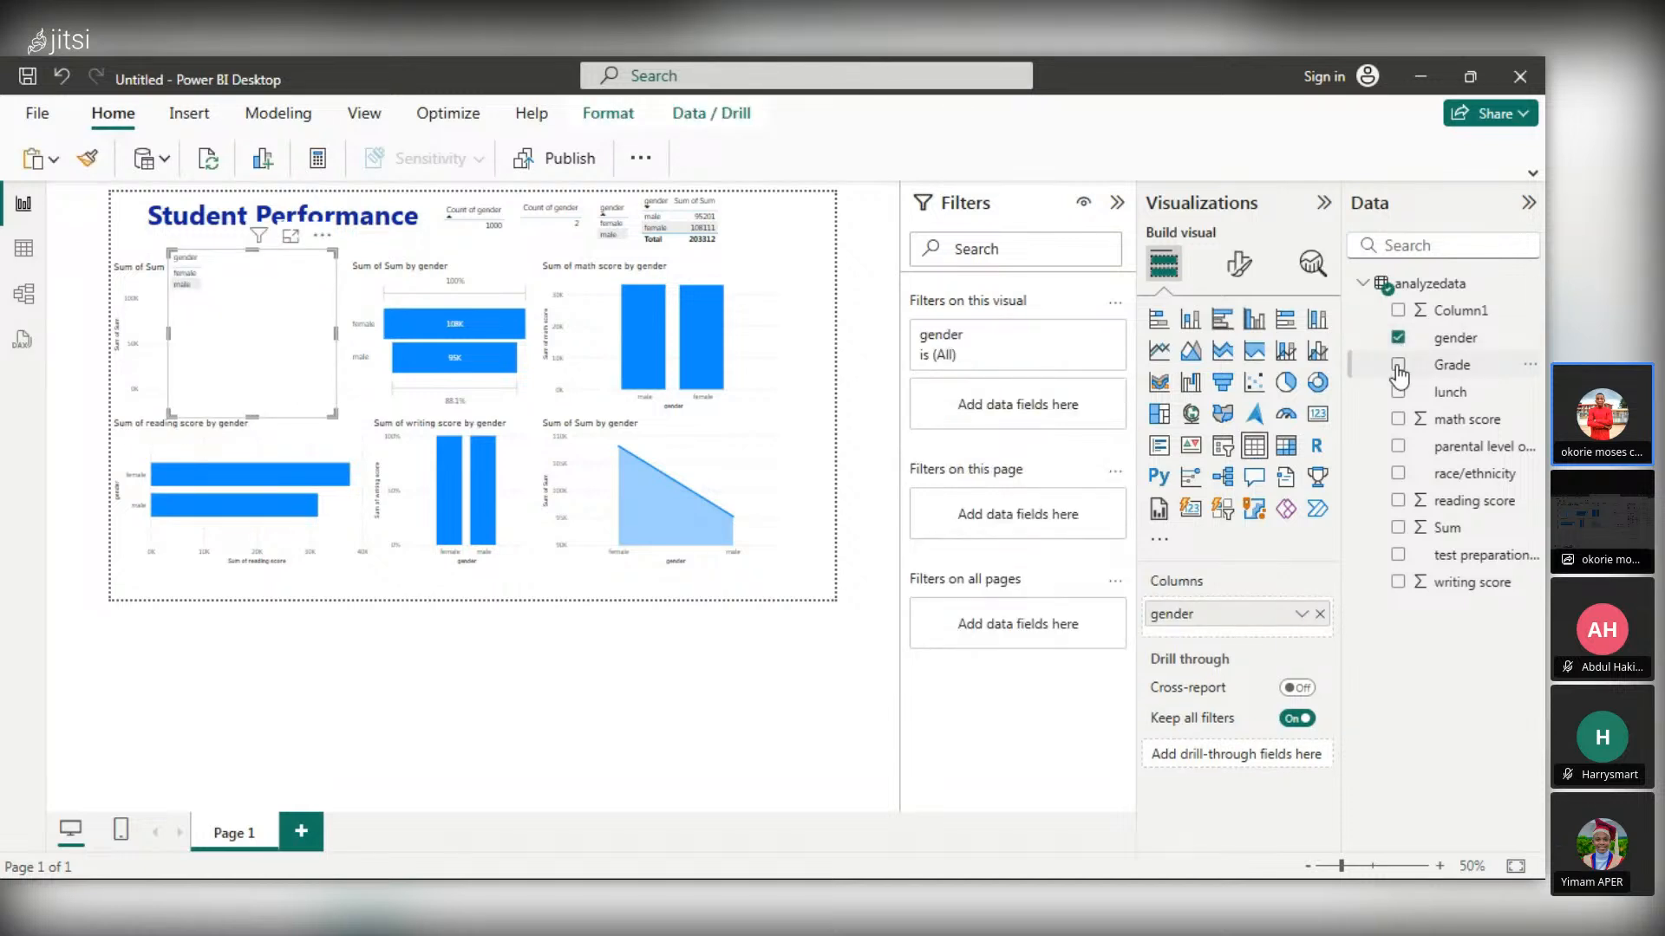
pyautogui.click(1397, 365)
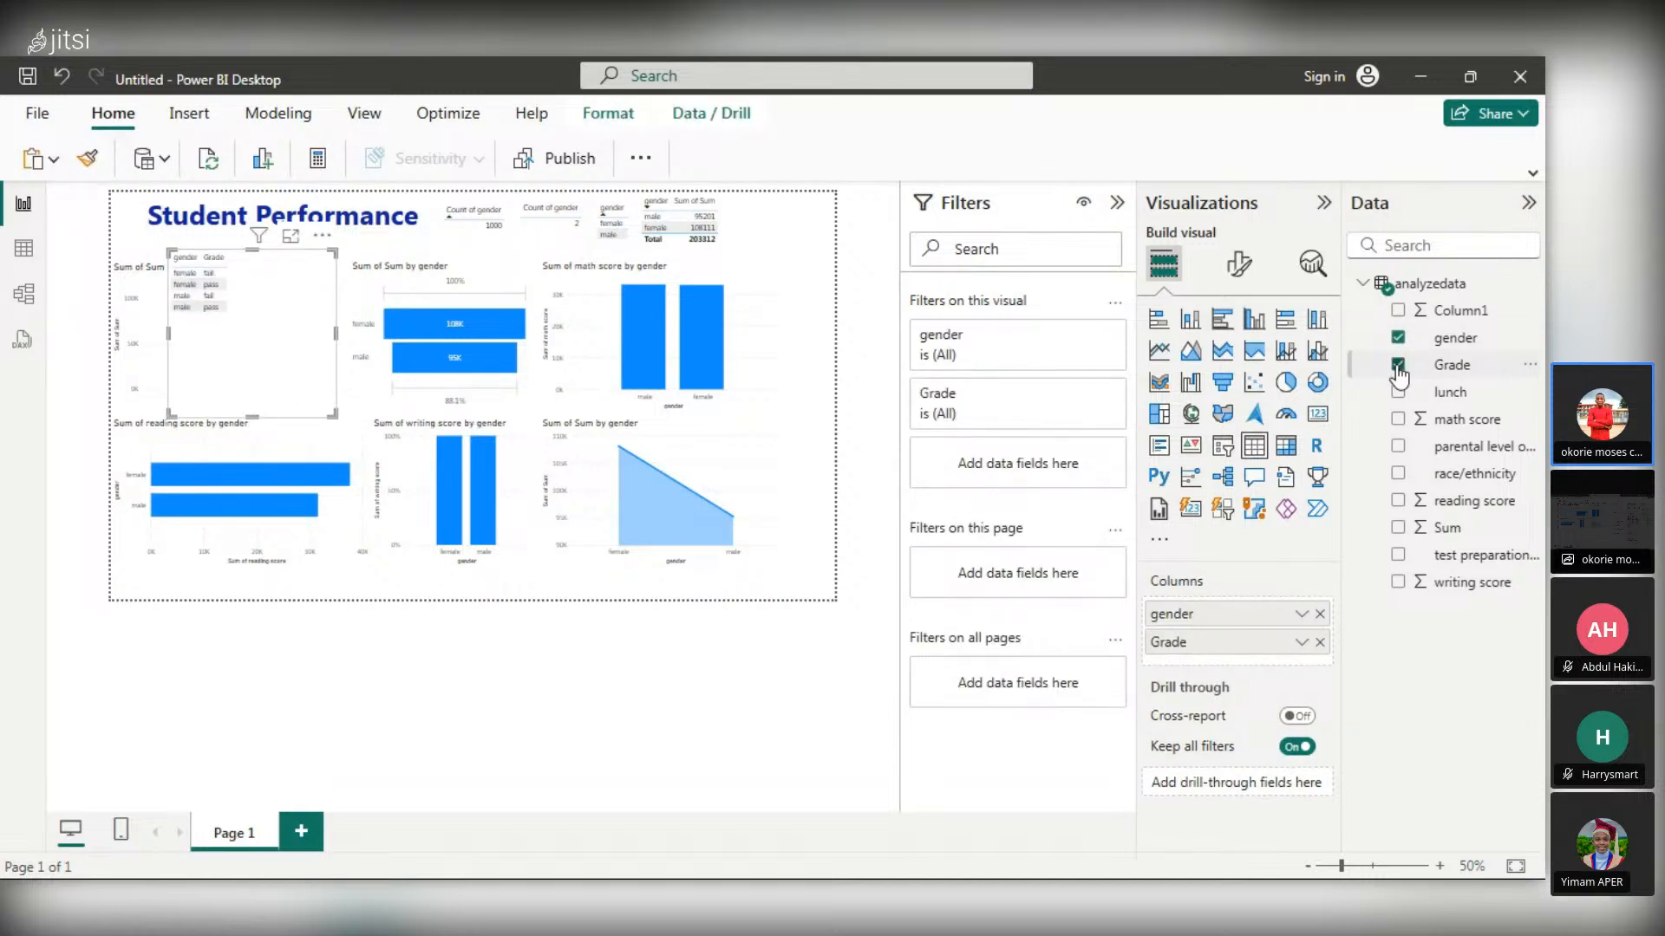
pyautogui.moveTo(278, 252); pyautogui.dragTo(776, 364)
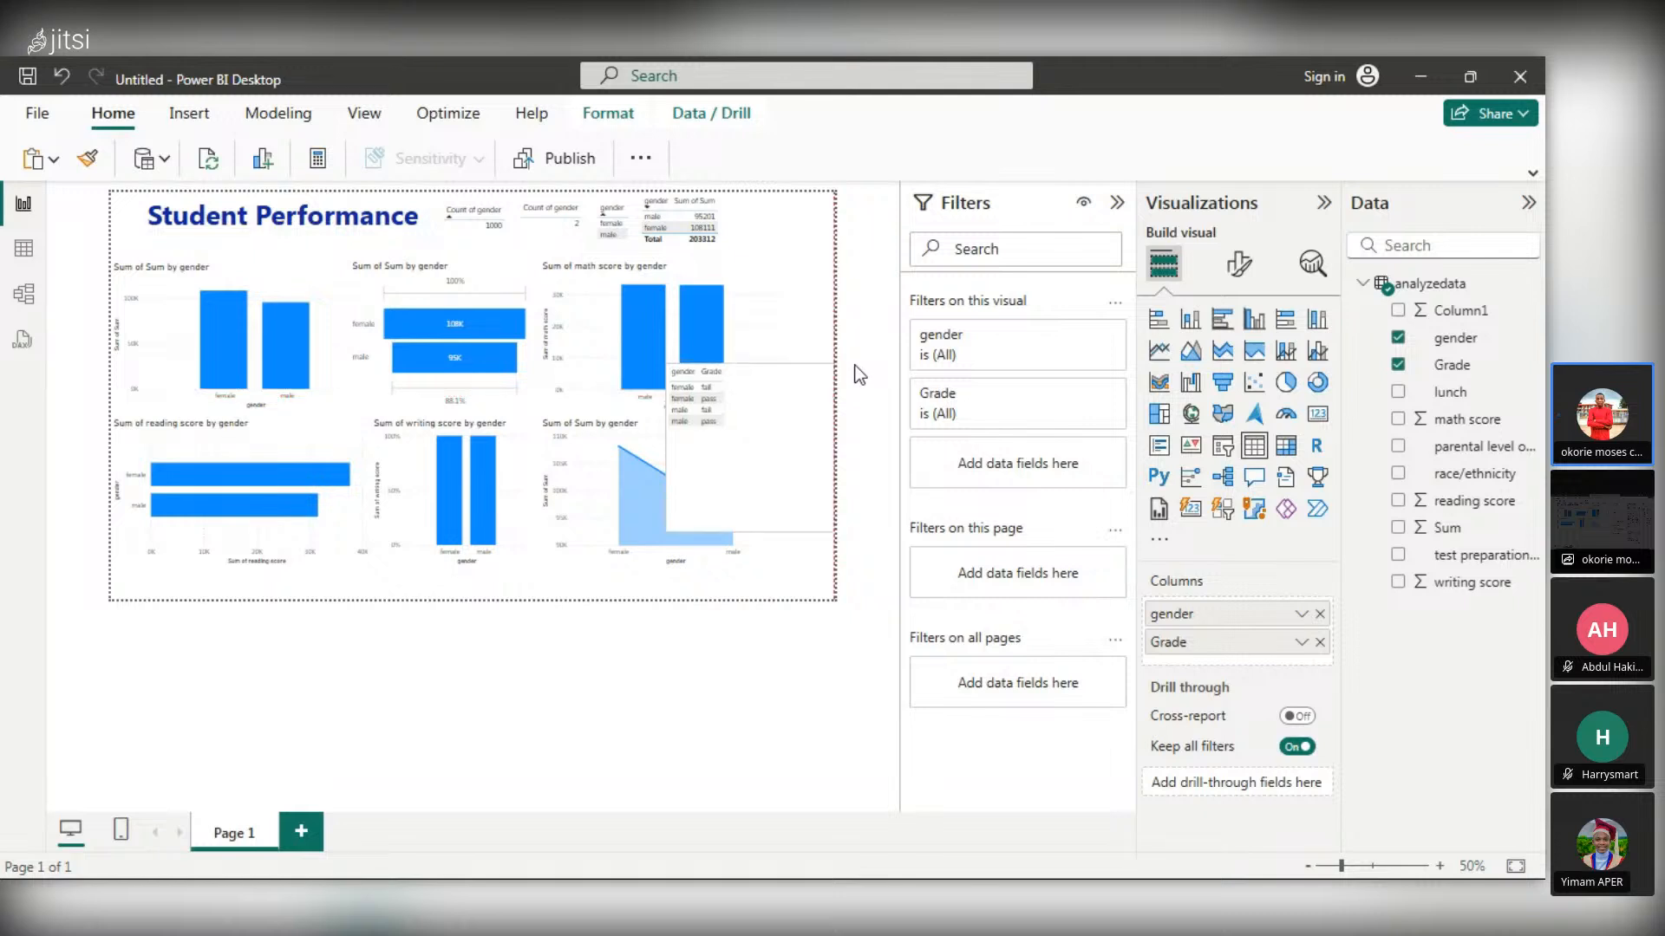
# - Try funnel, stacked area and pie chart types on the gender and Grade visual, and enlarge it across the lower-right part of the page
pyautogui.click(1223, 383)
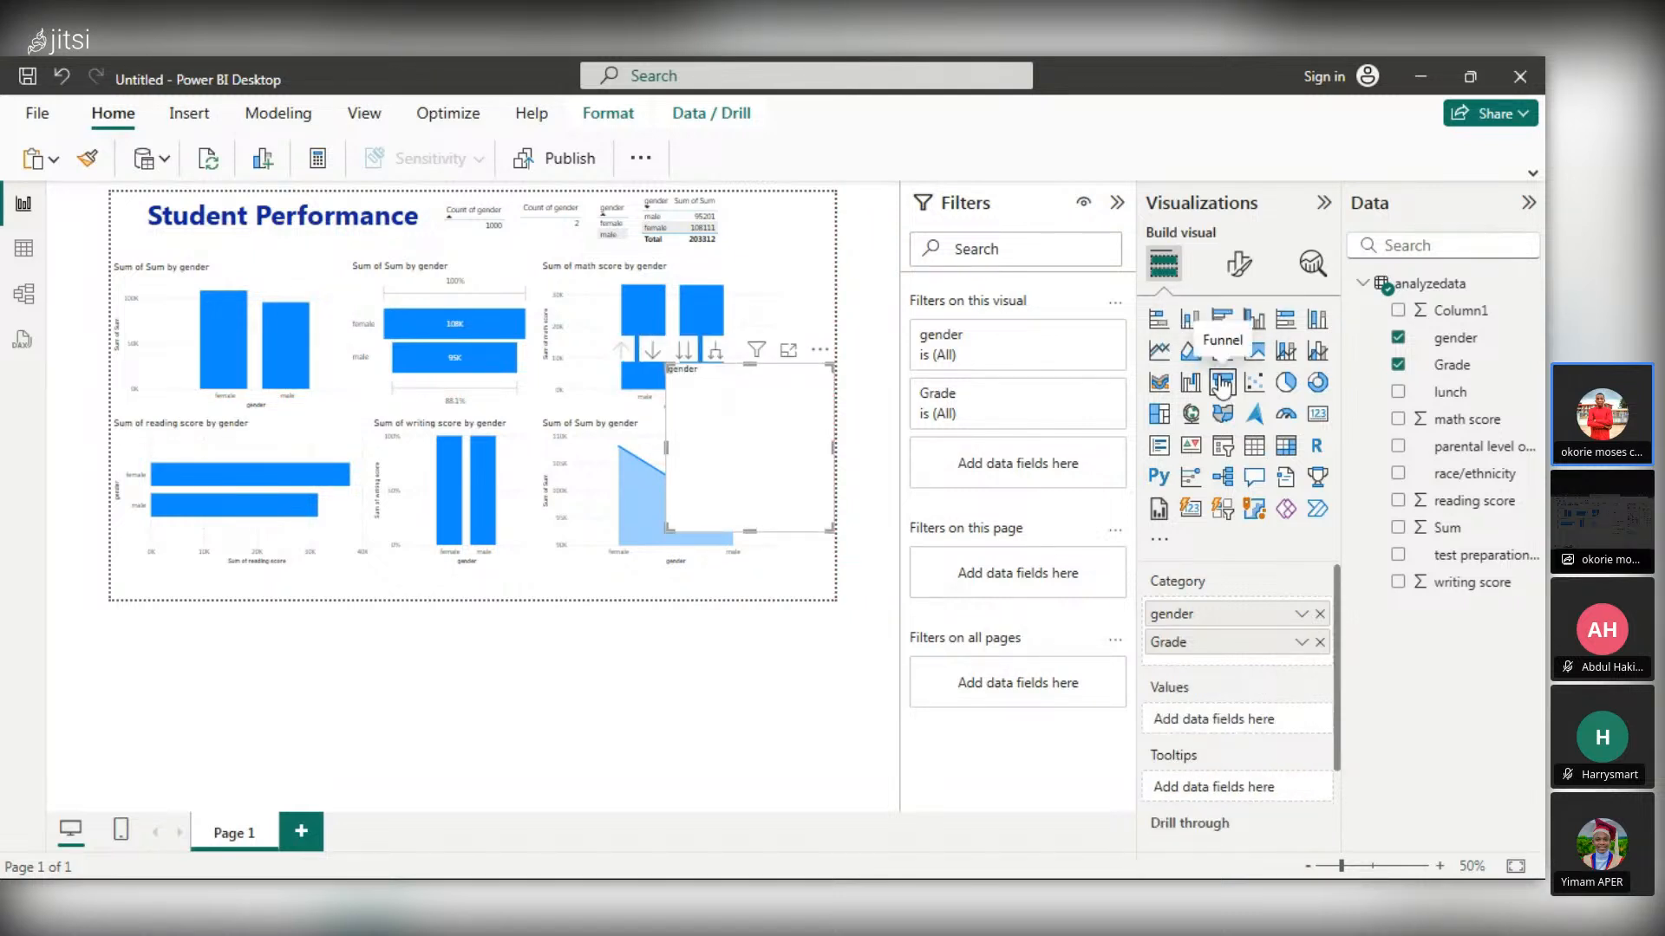
pyautogui.click(1224, 351)
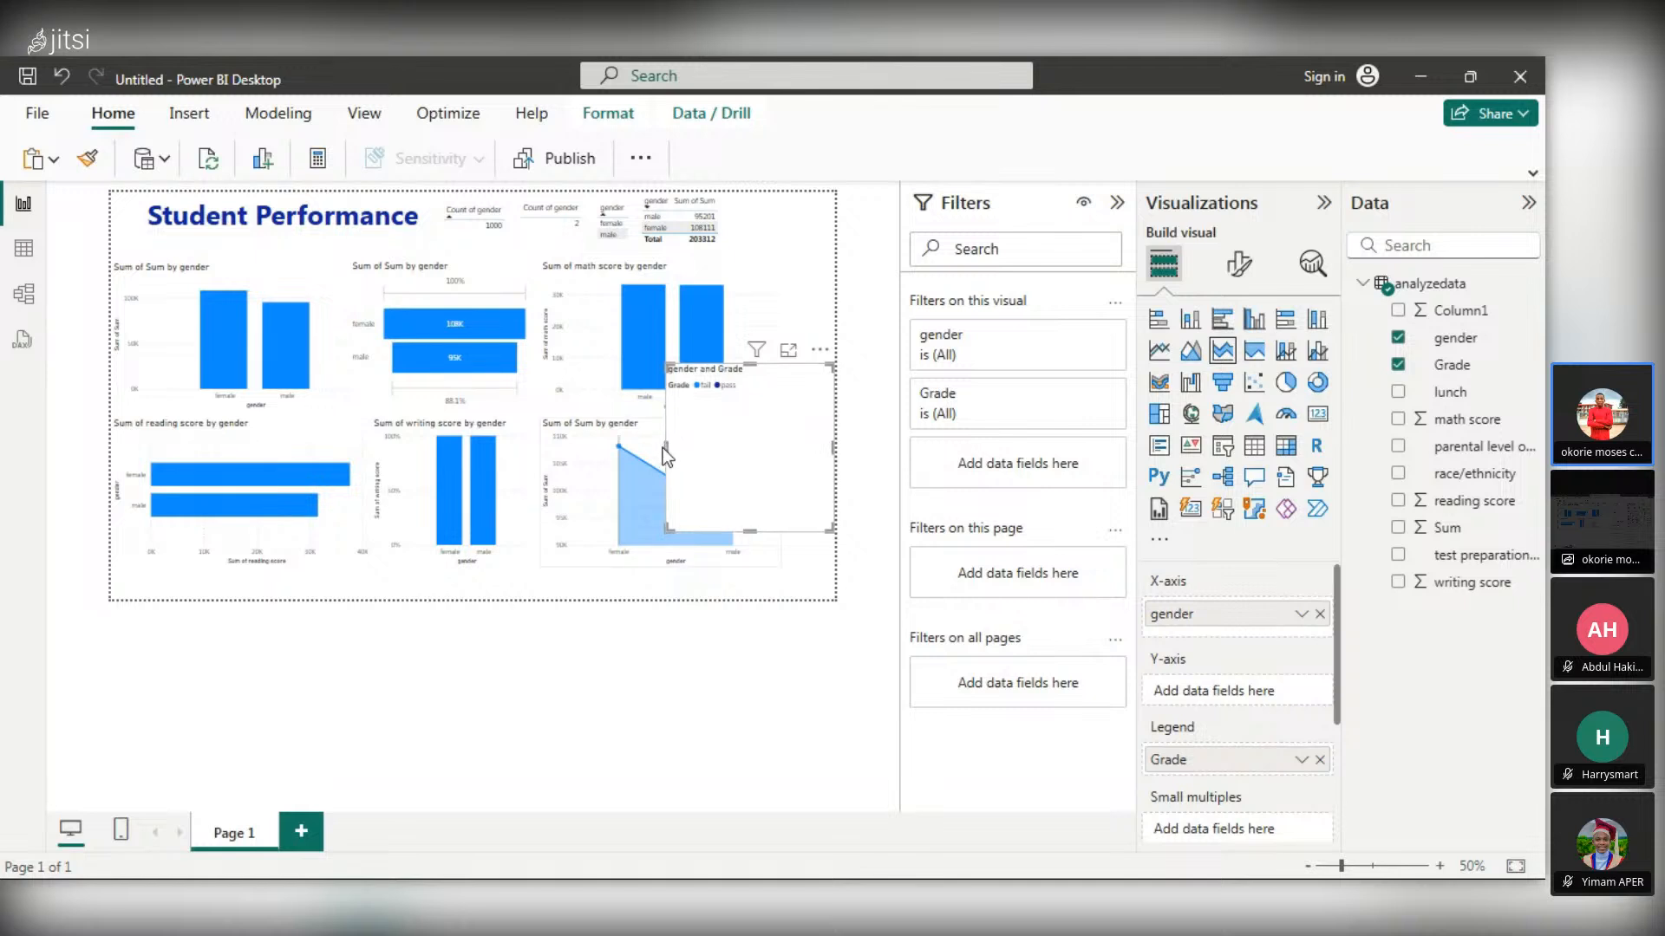
pyautogui.moveTo(663, 448)
pyautogui.moveTo(663, 447); pyautogui.dragTo(482, 429)
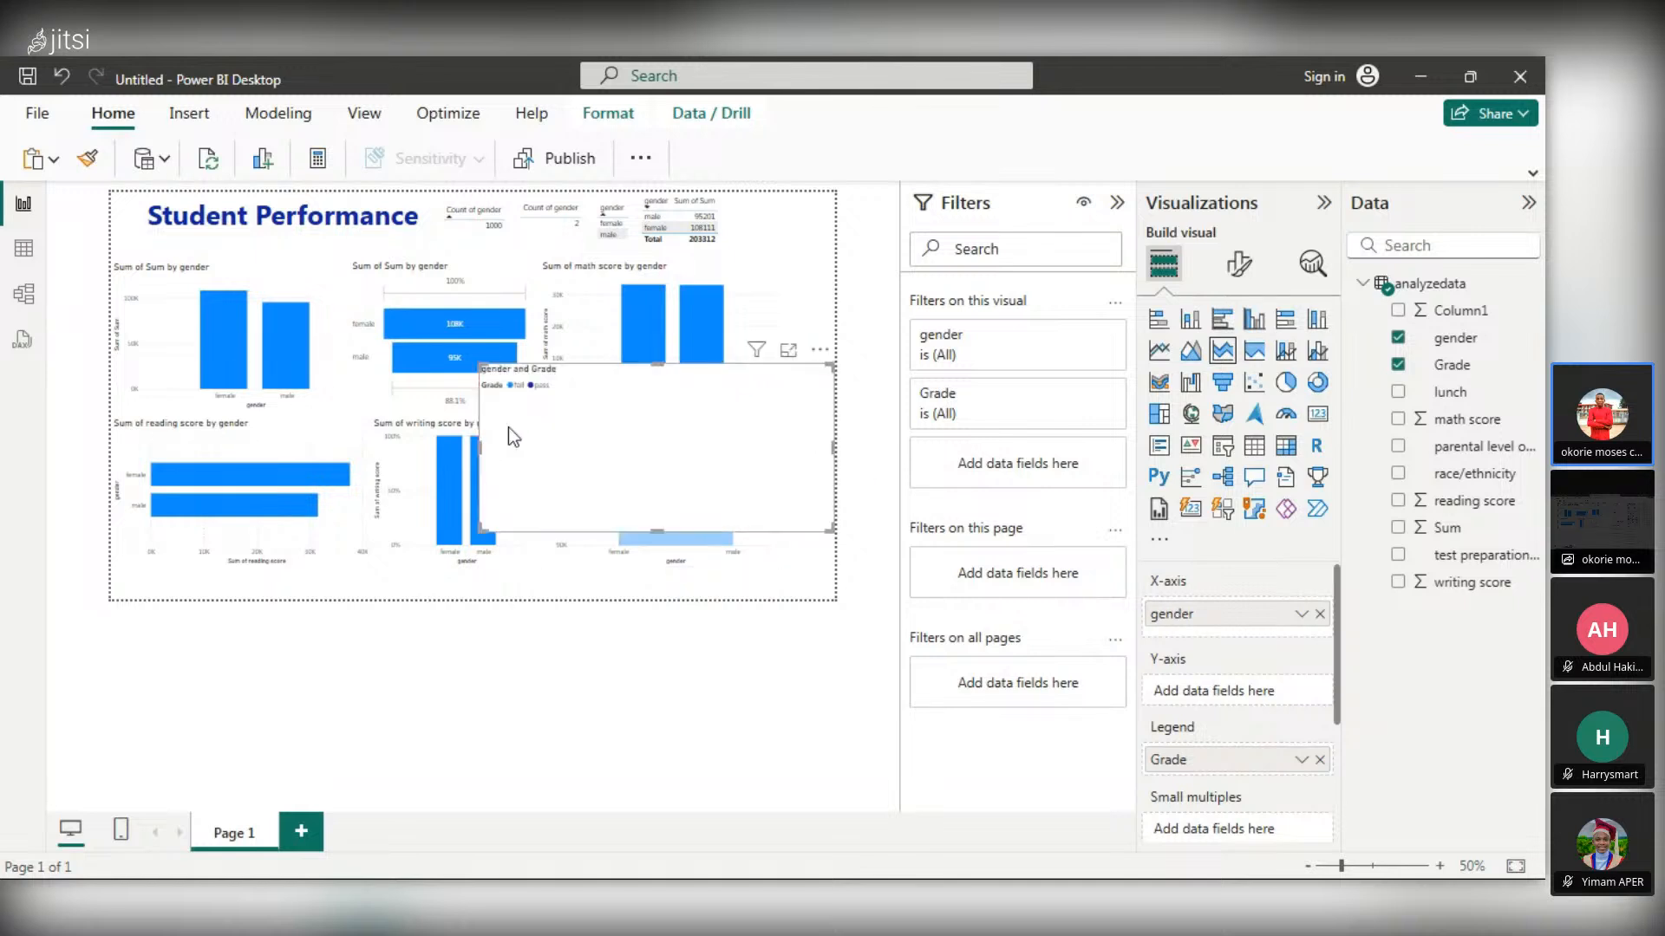
pyautogui.click(1262, 385)
pyautogui.click(1284, 383)
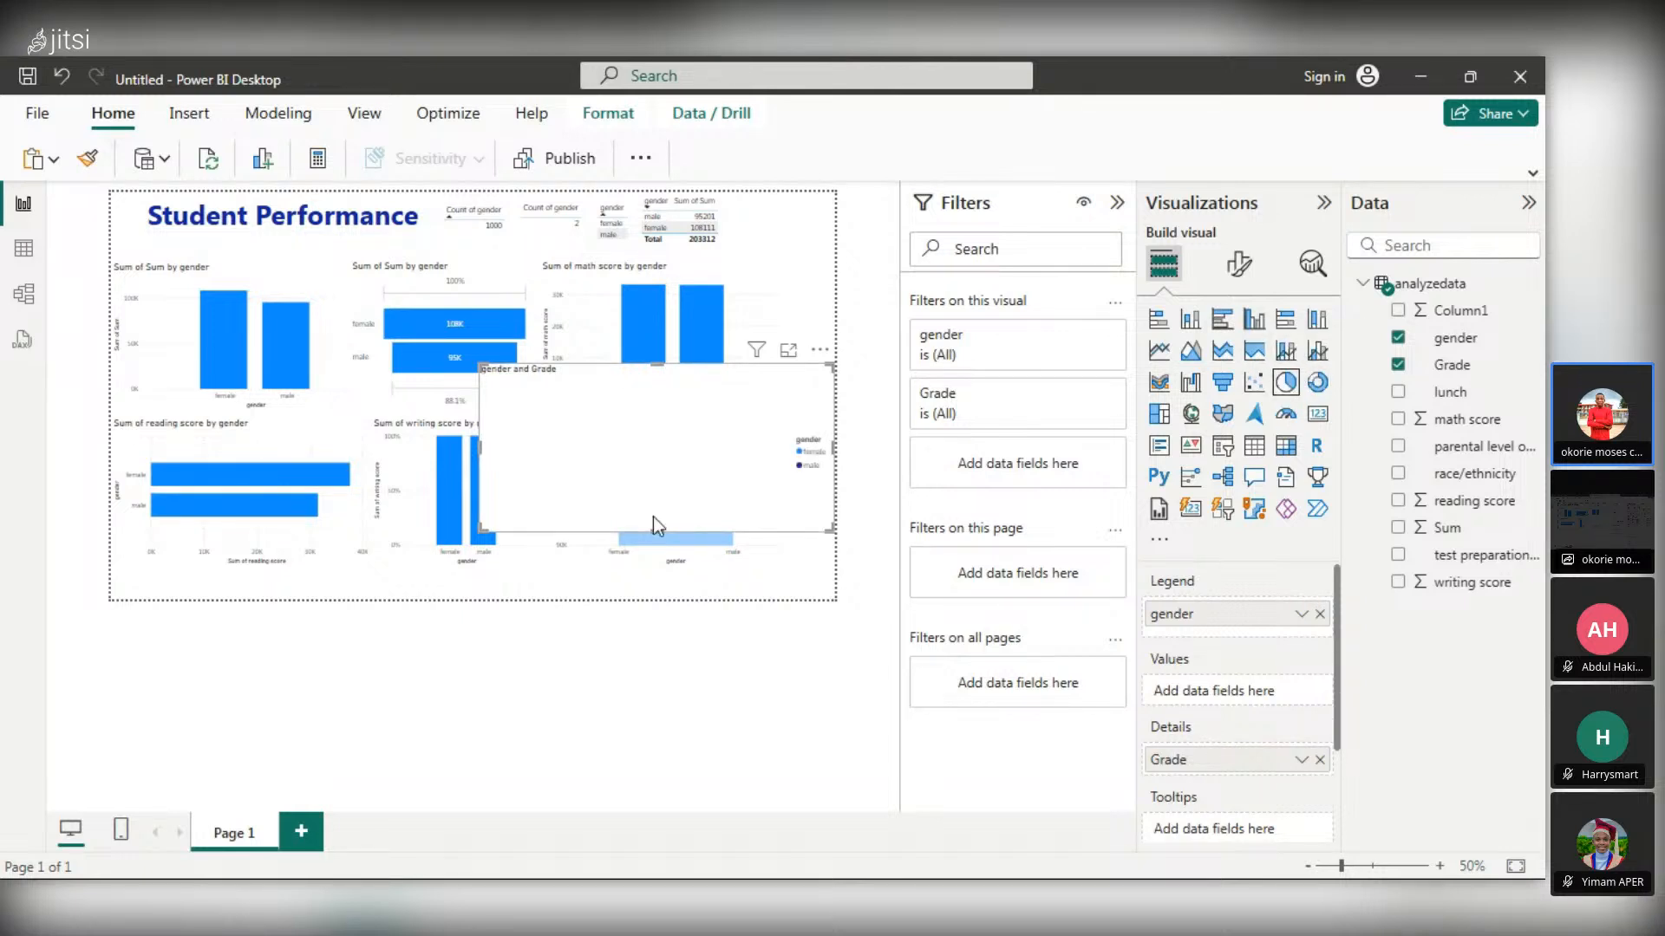
pyautogui.moveTo(650, 530); pyautogui.dragTo(657, 600)
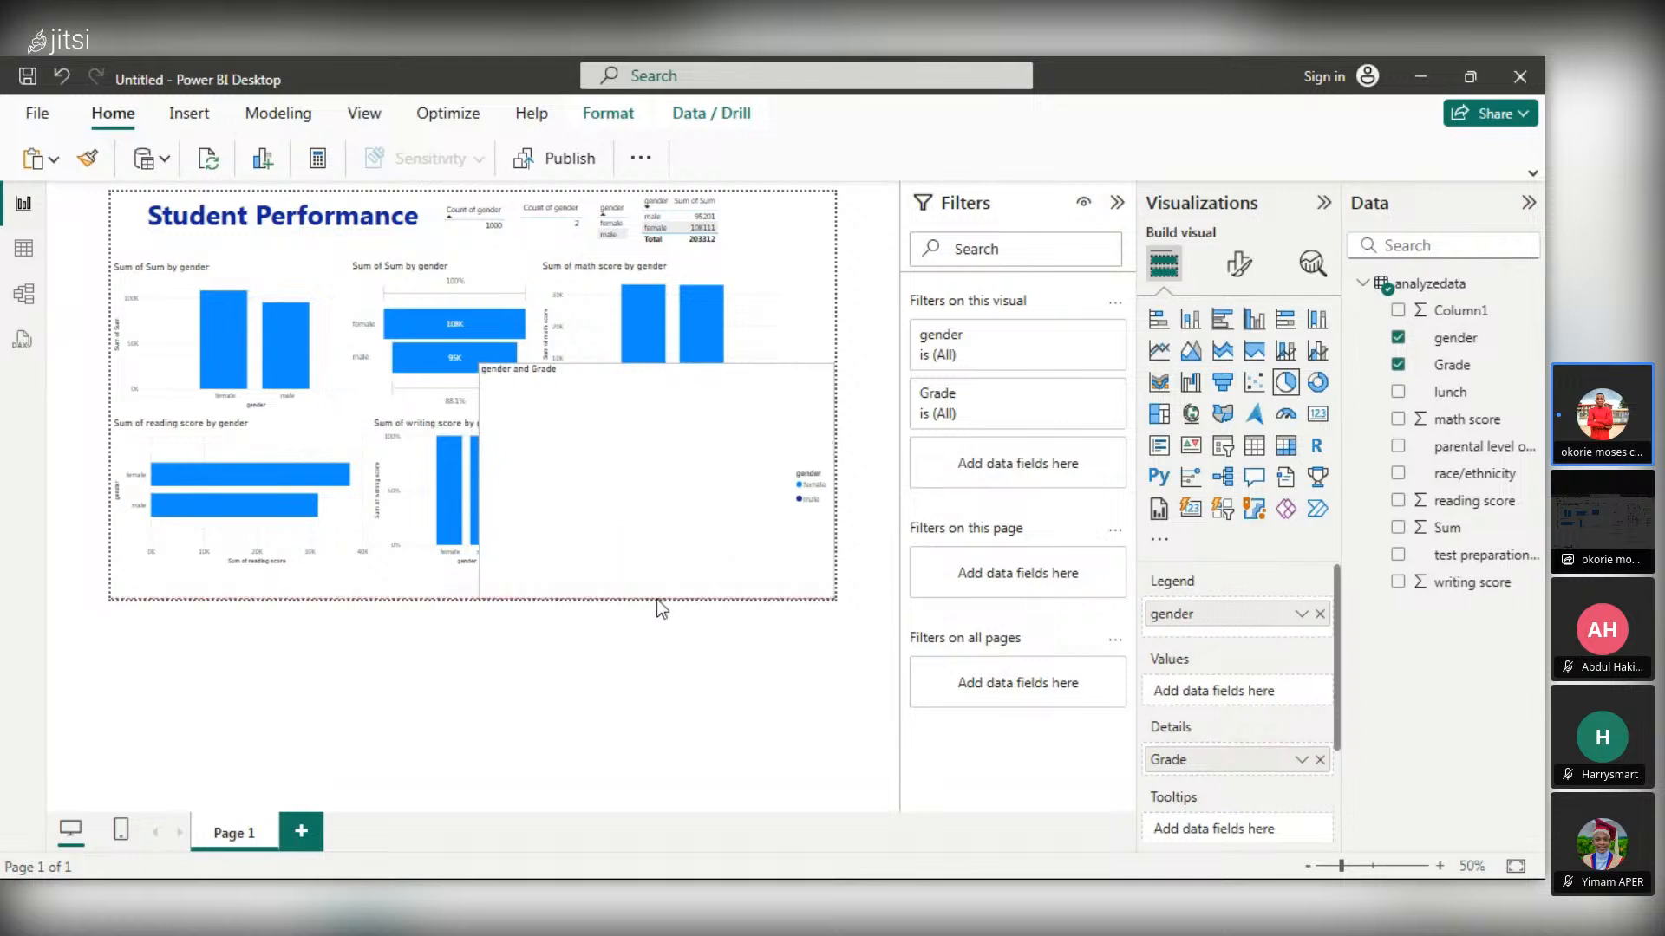
pyautogui.click(652, 600)
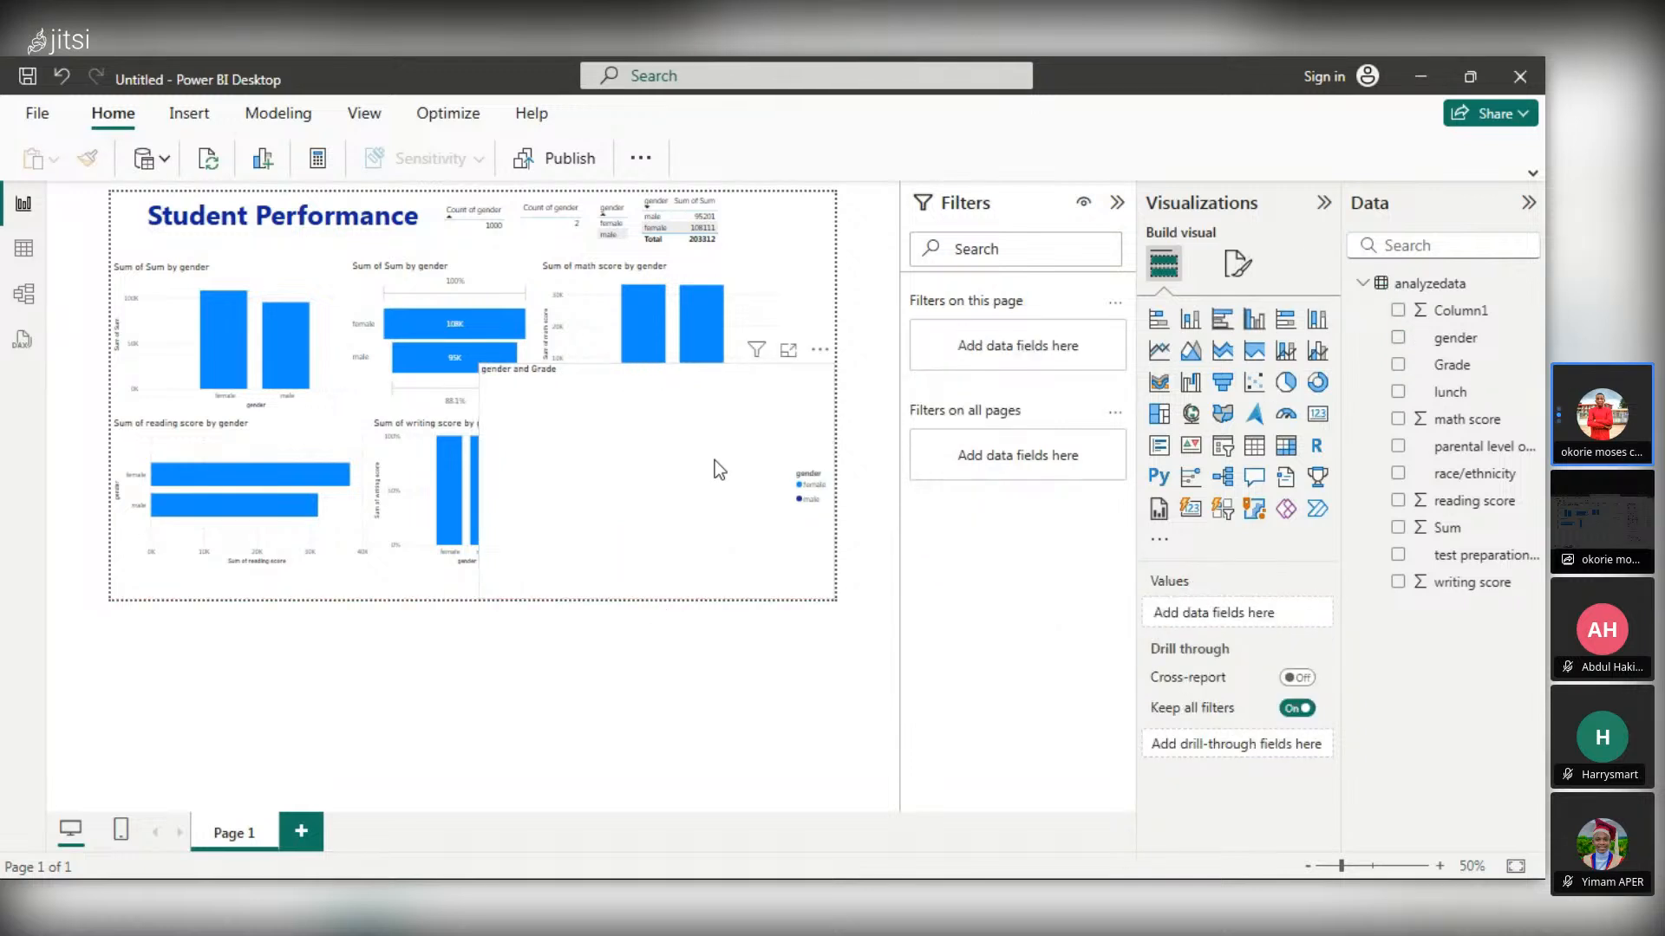
# - Turn the gender and Grade visual into a line and stacked column chart, and undo the stray empty visual
pyautogui.click(1295, 352)
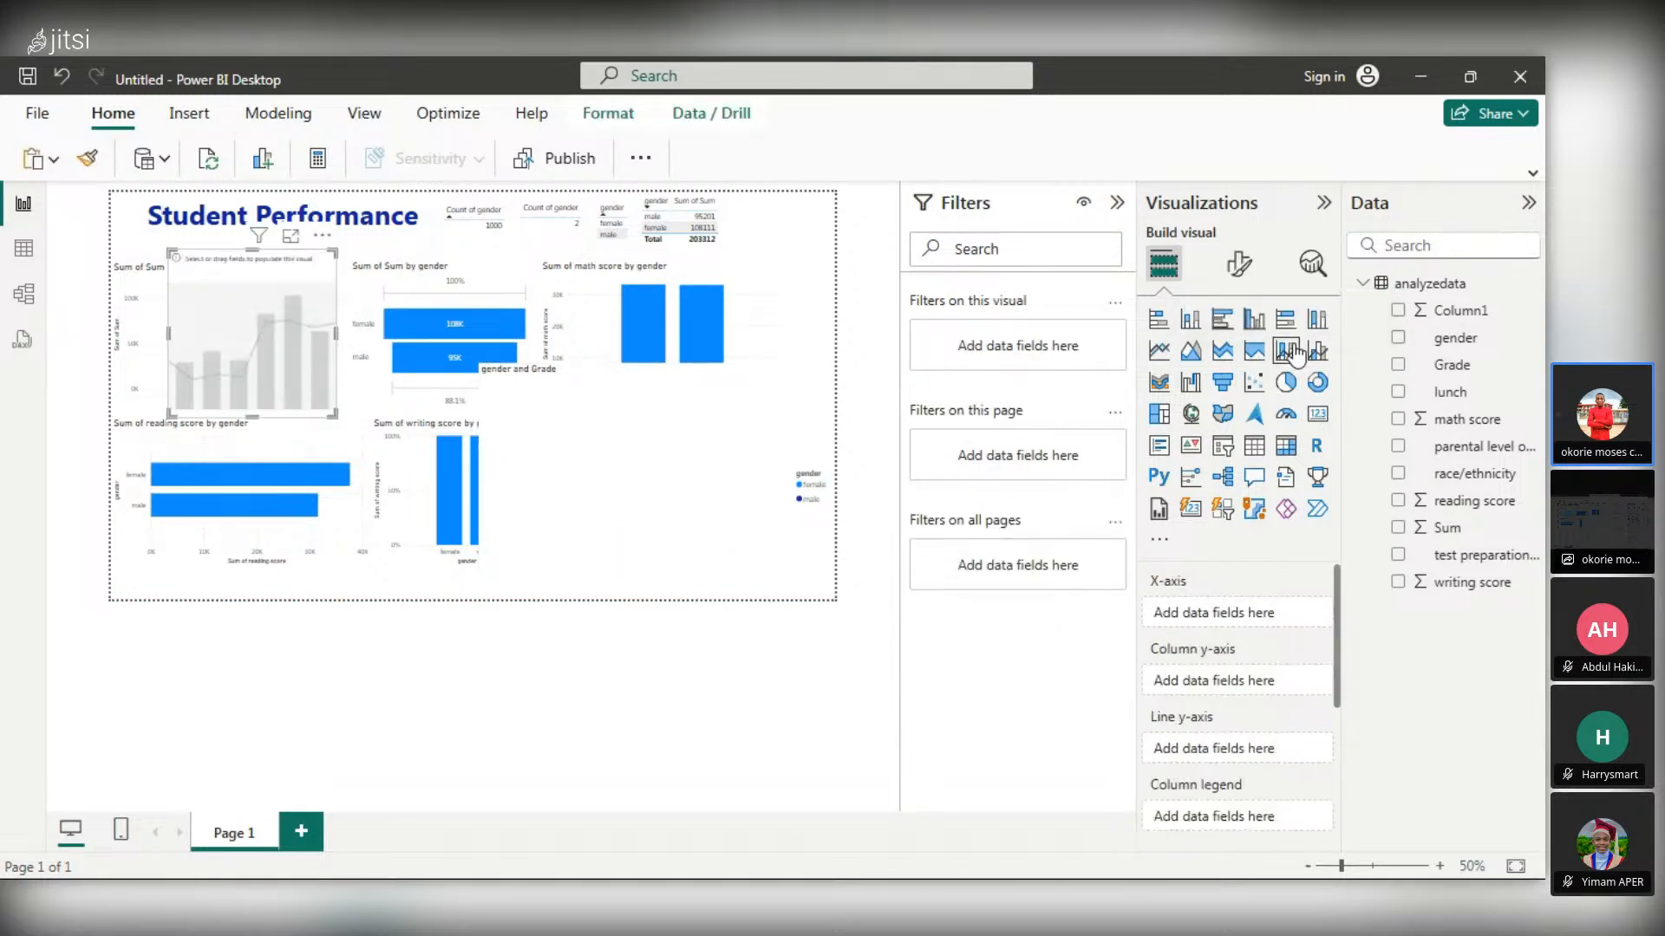
pyautogui.click(566, 419)
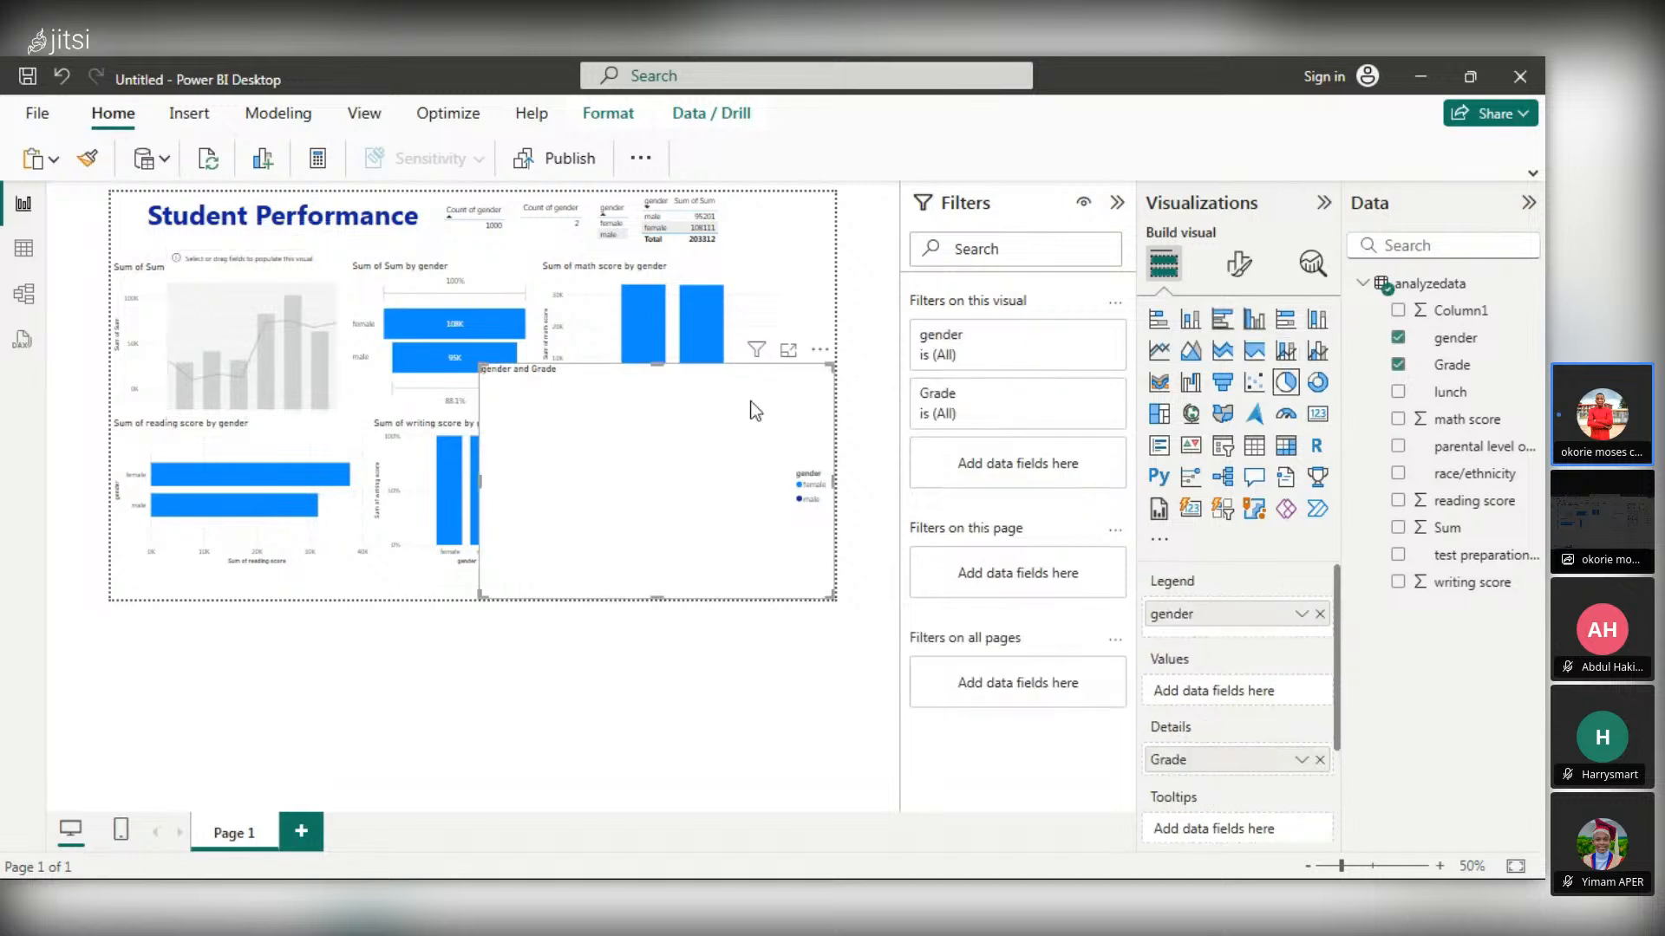
pyautogui.click(1292, 365)
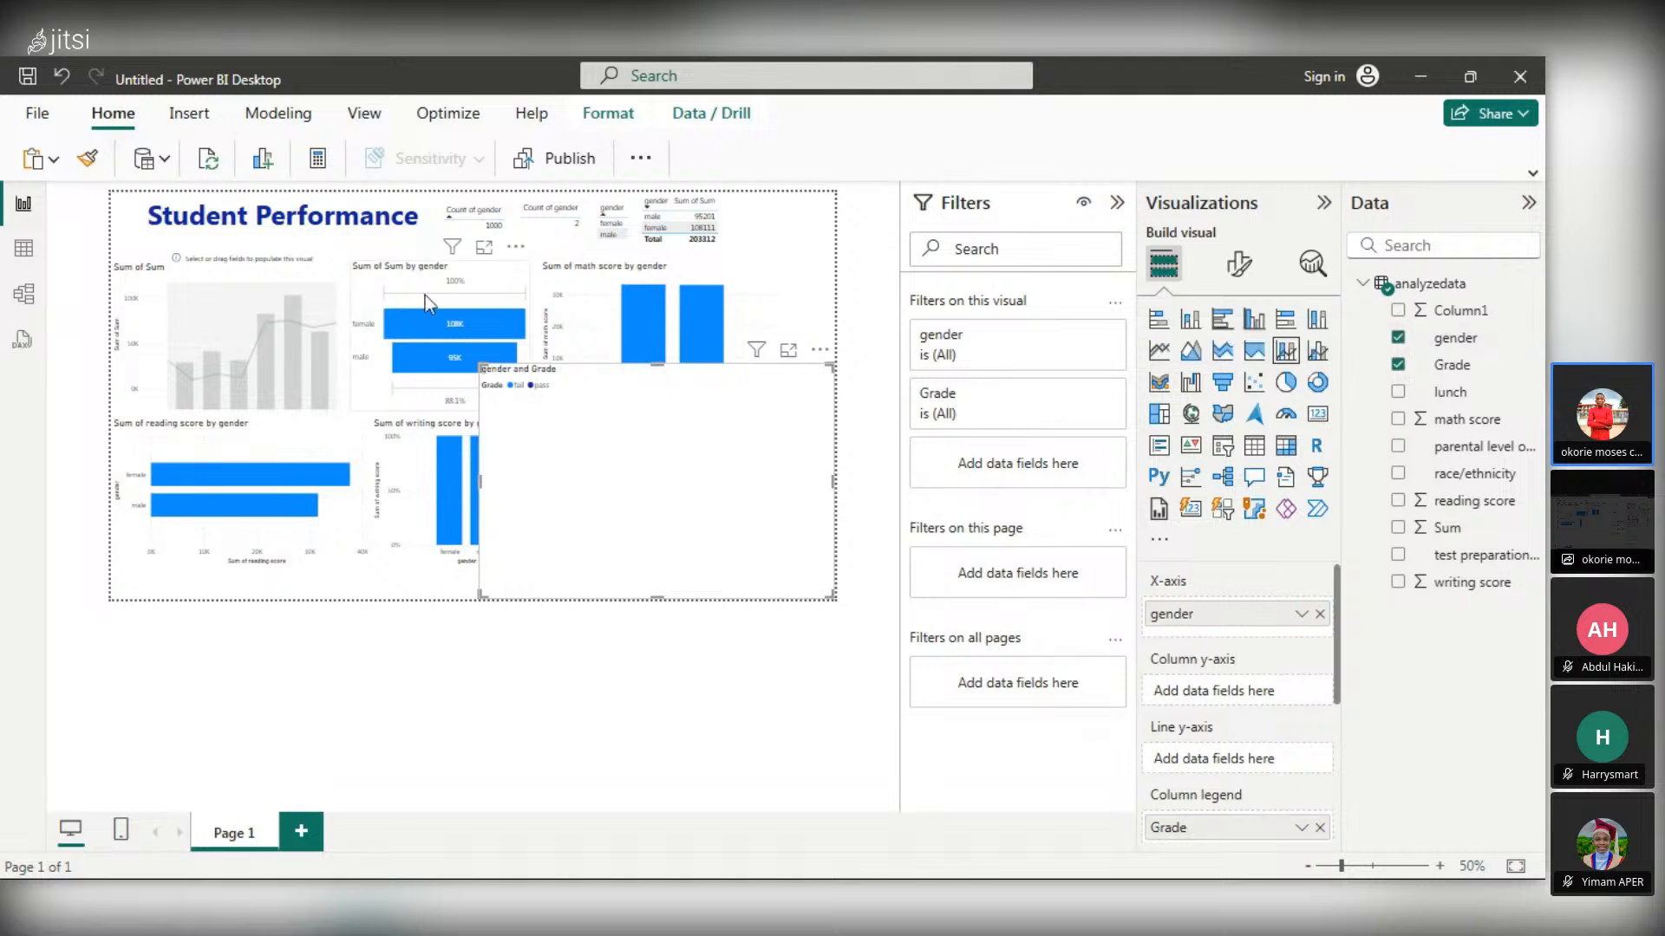
pyautogui.click(323, 314)
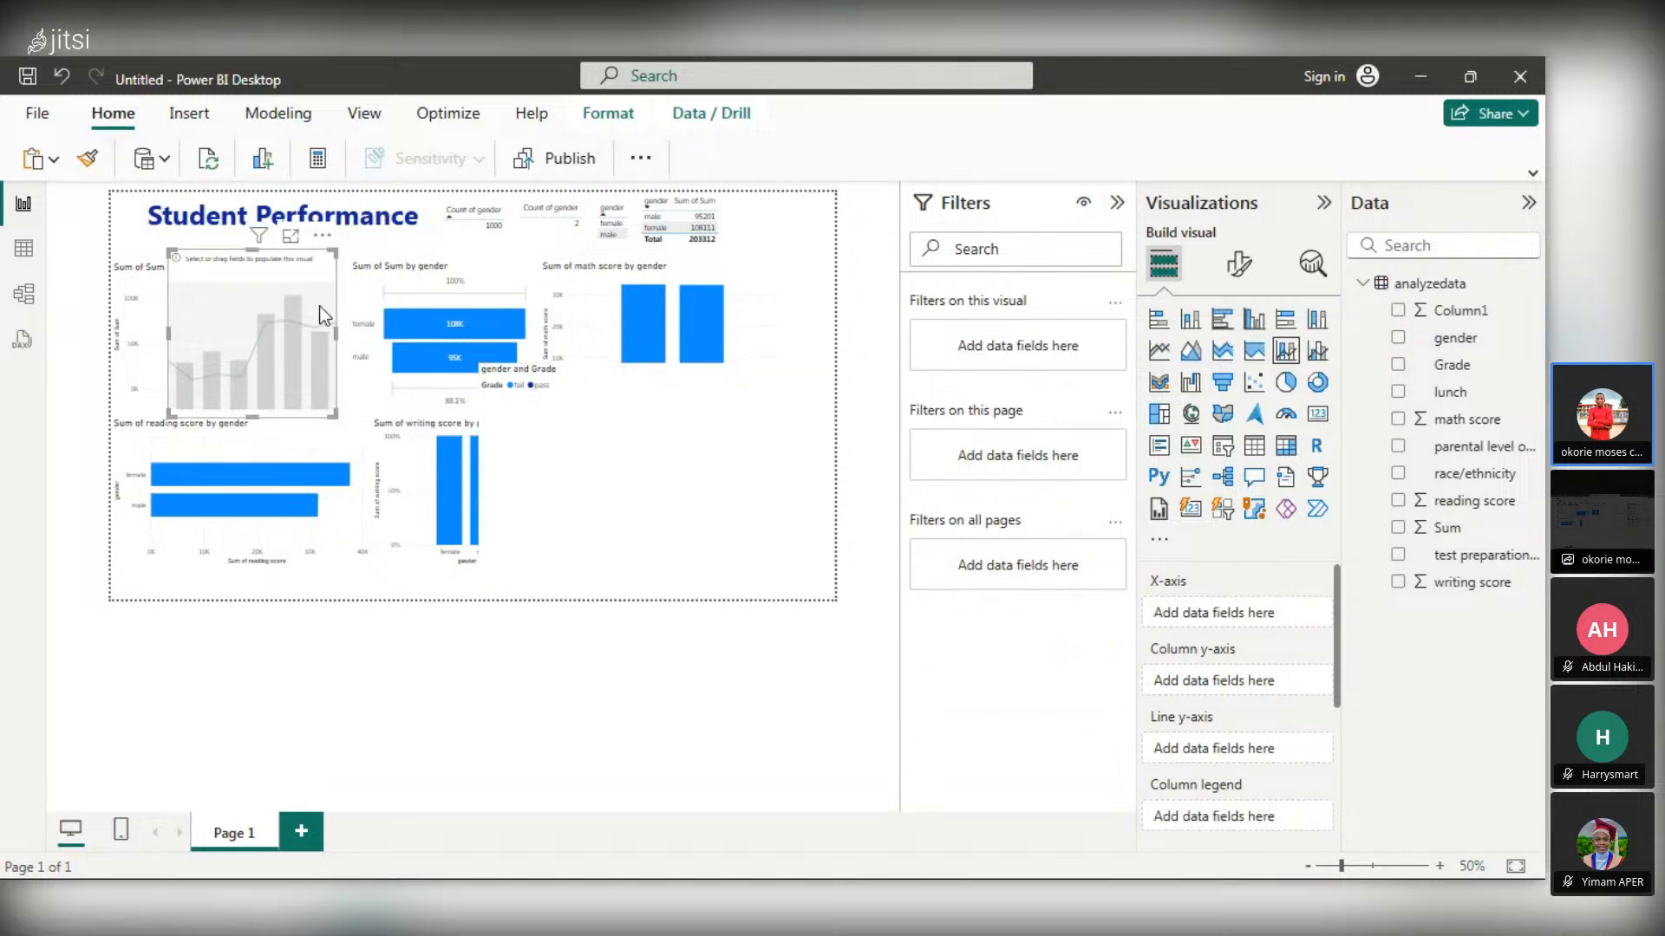
pyautogui.hotkey('ctrl', 'z')
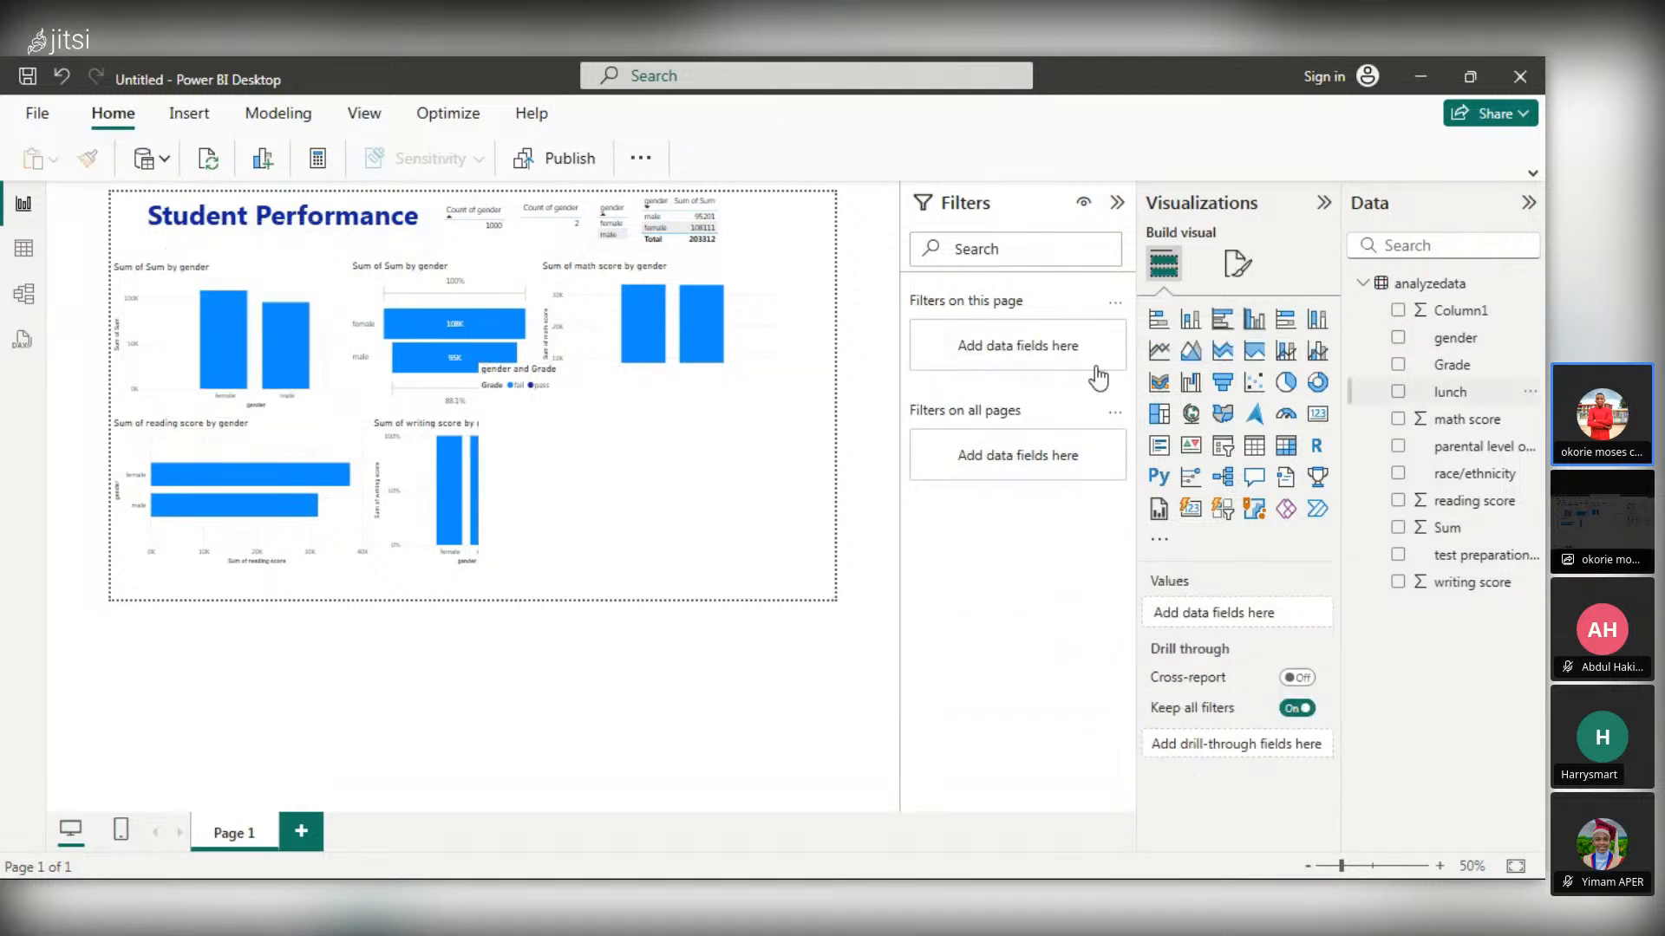
# - Rebuild the combo chart's fields with Grade on the X-axis, math score as the column values and gender as the column legend
pyautogui.click(653, 371)
pyautogui.click(1398, 337)
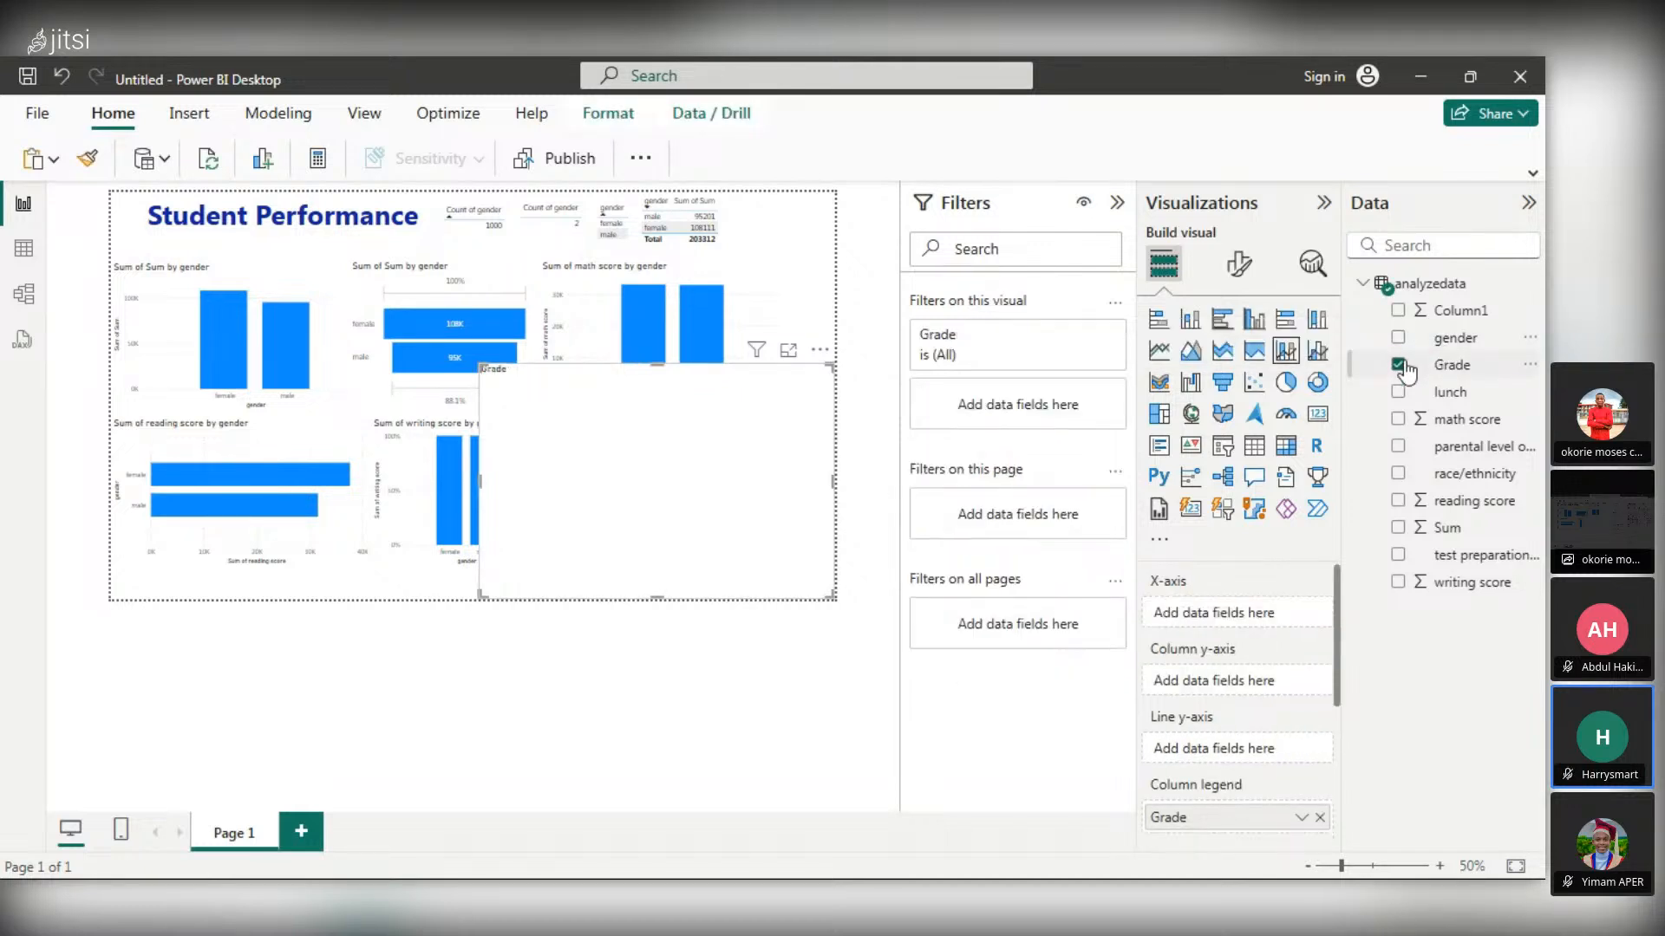
pyautogui.click(1399, 365)
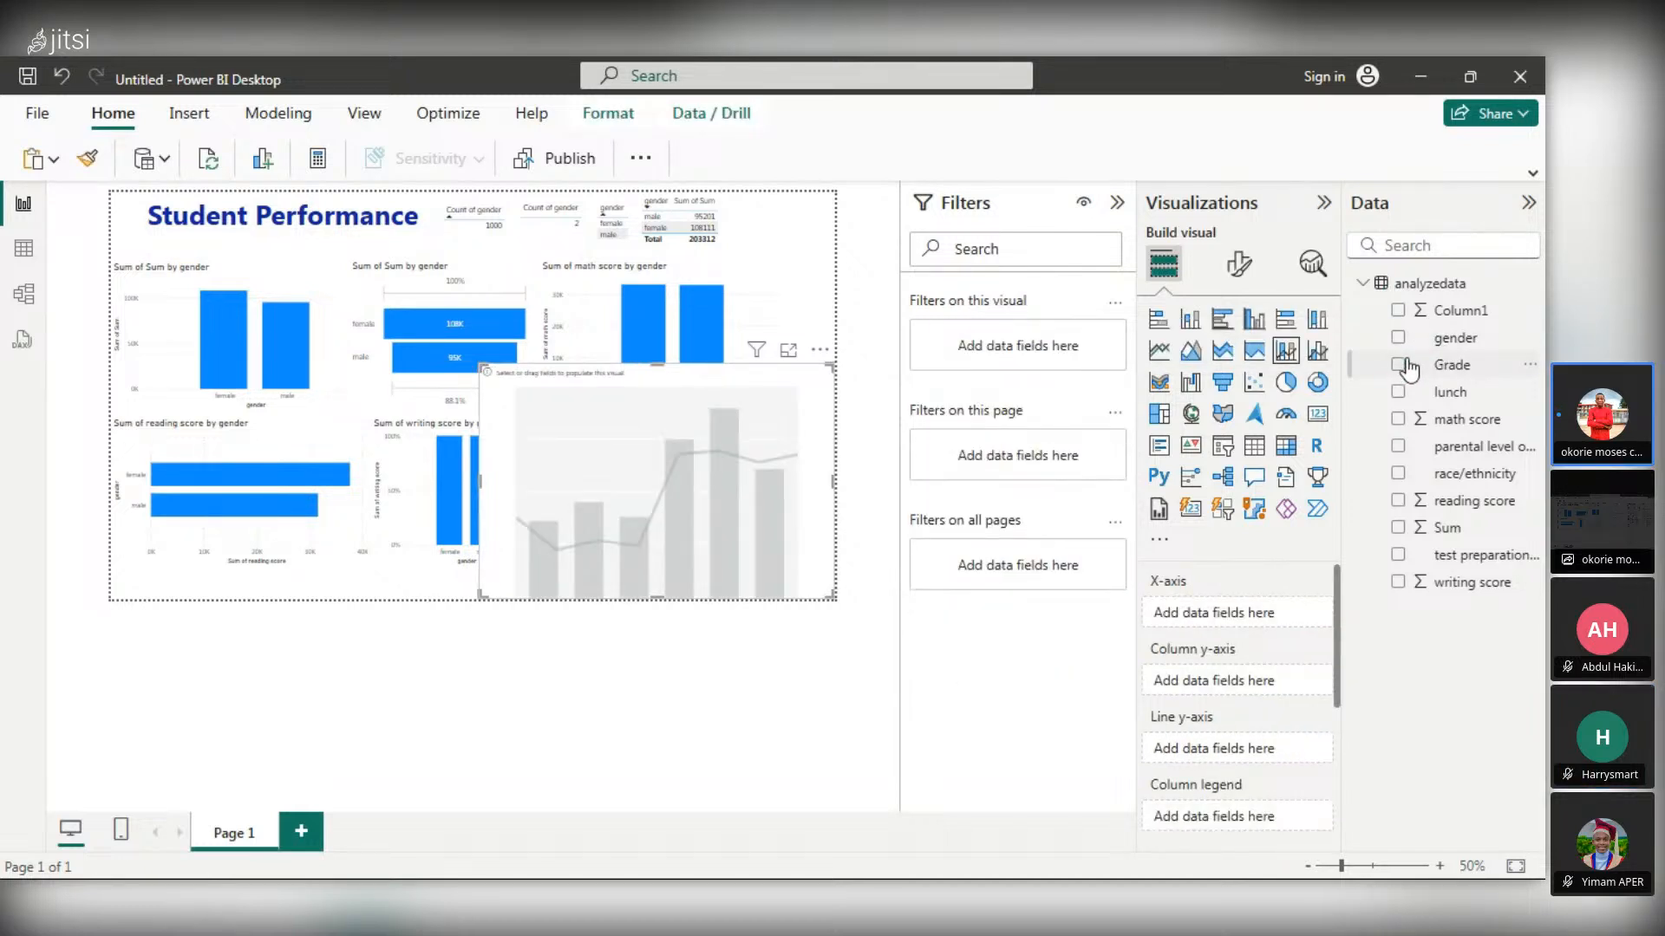
pyautogui.click(1399, 365)
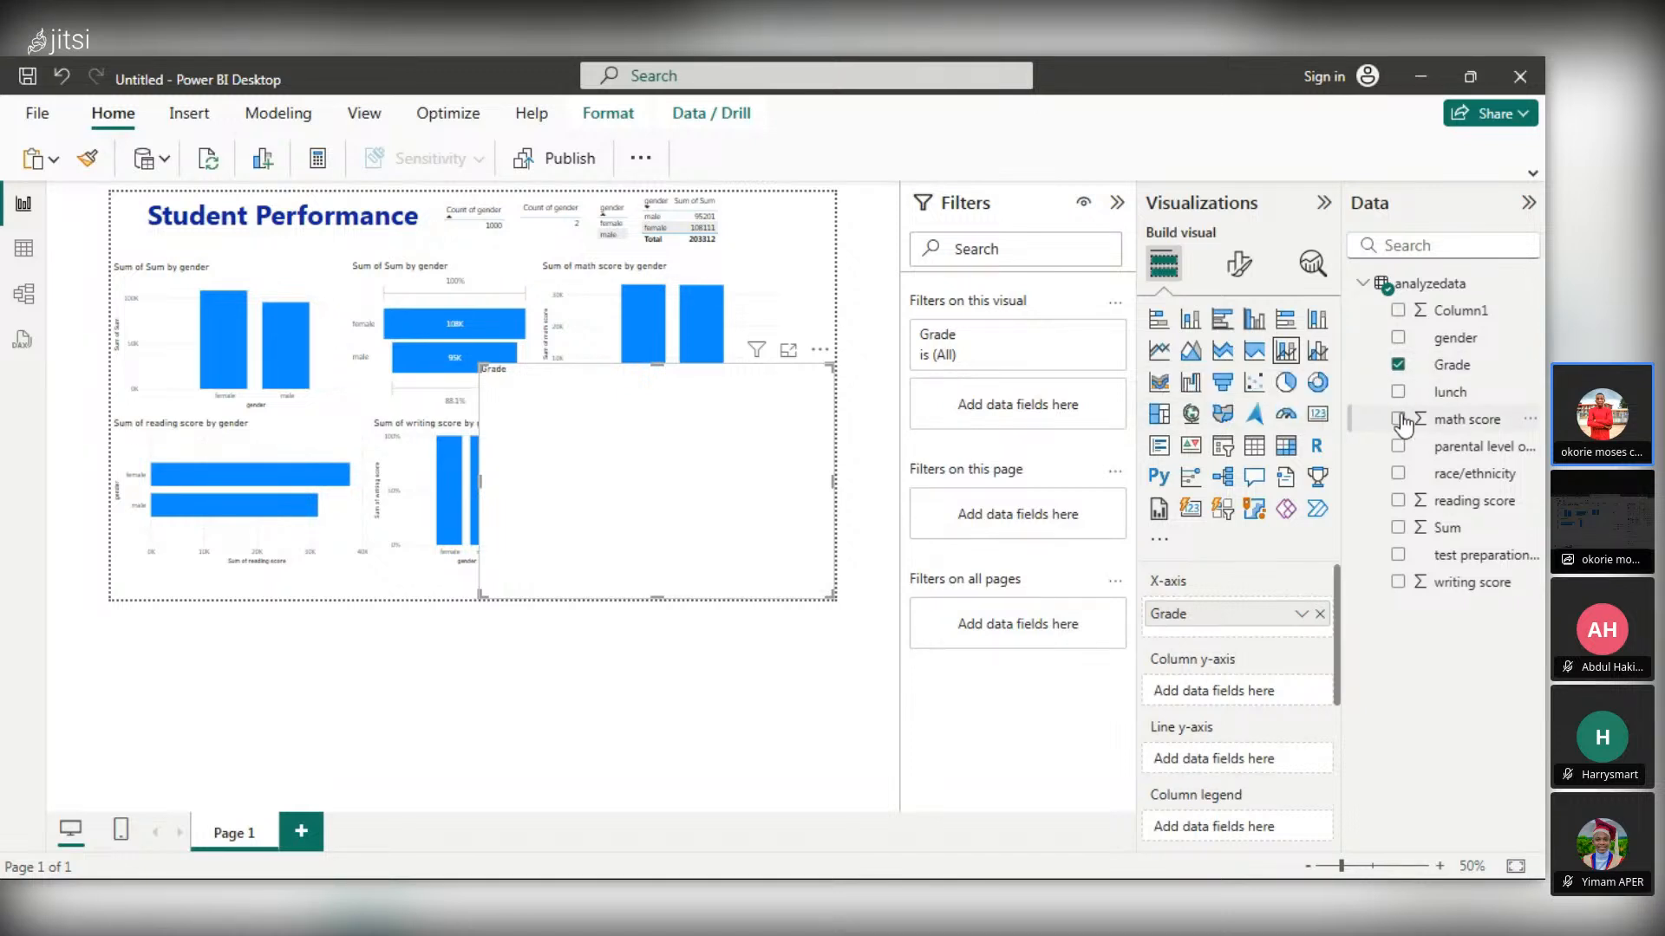
pyautogui.click(1399, 420)
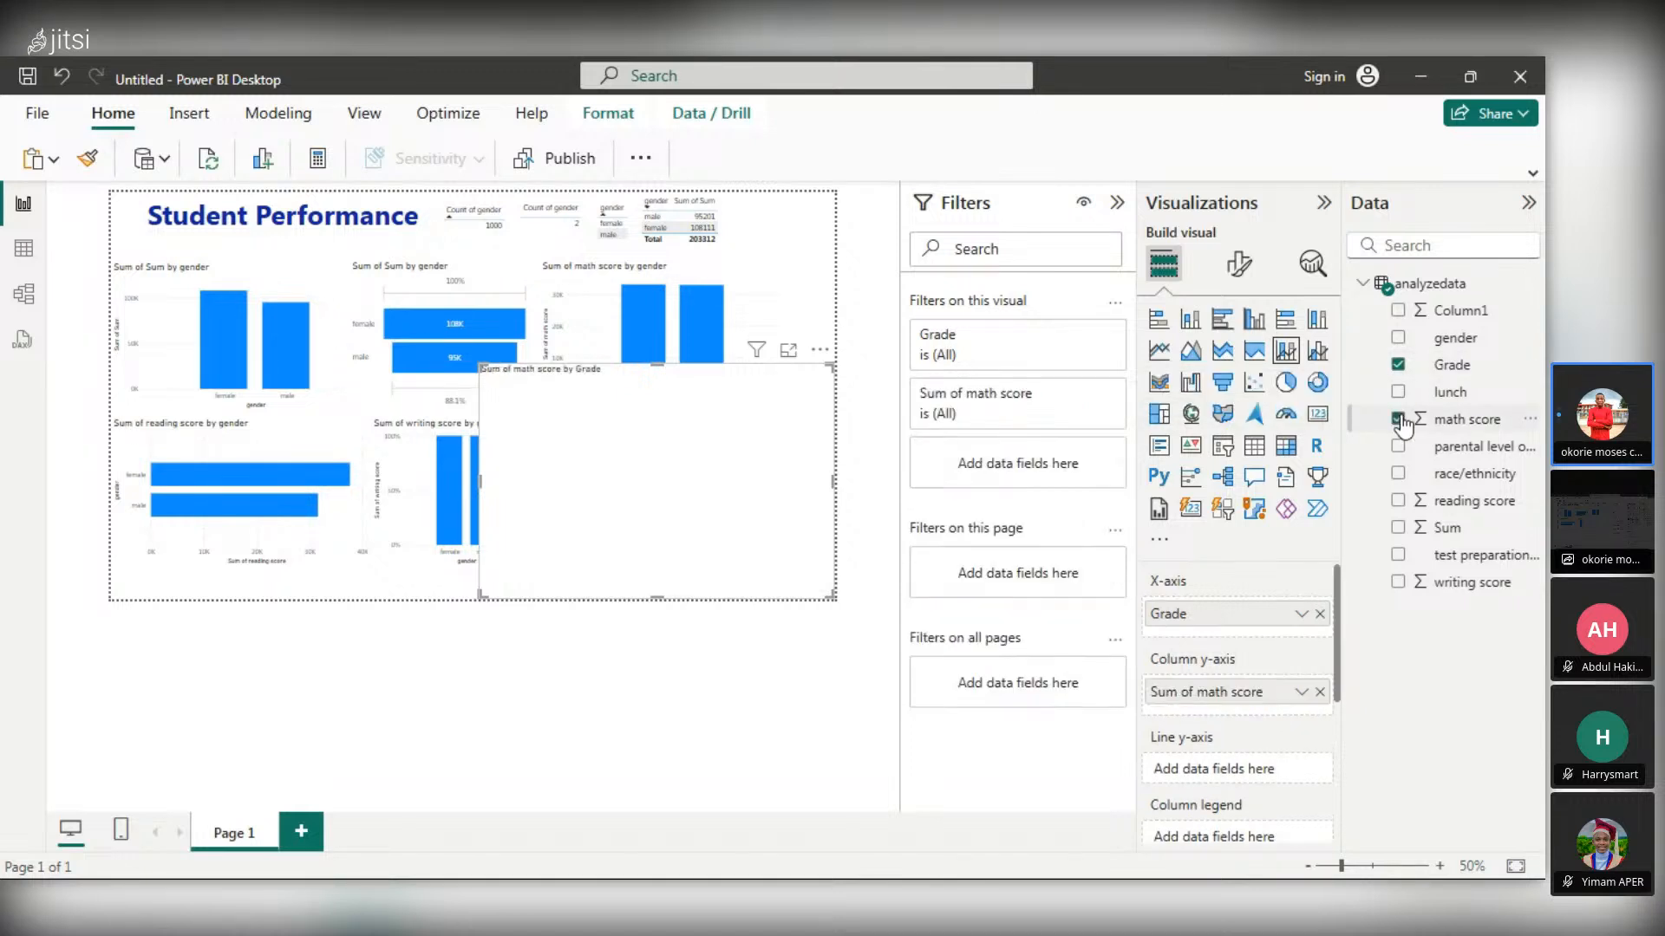
pyautogui.doubleClick(1398, 312)
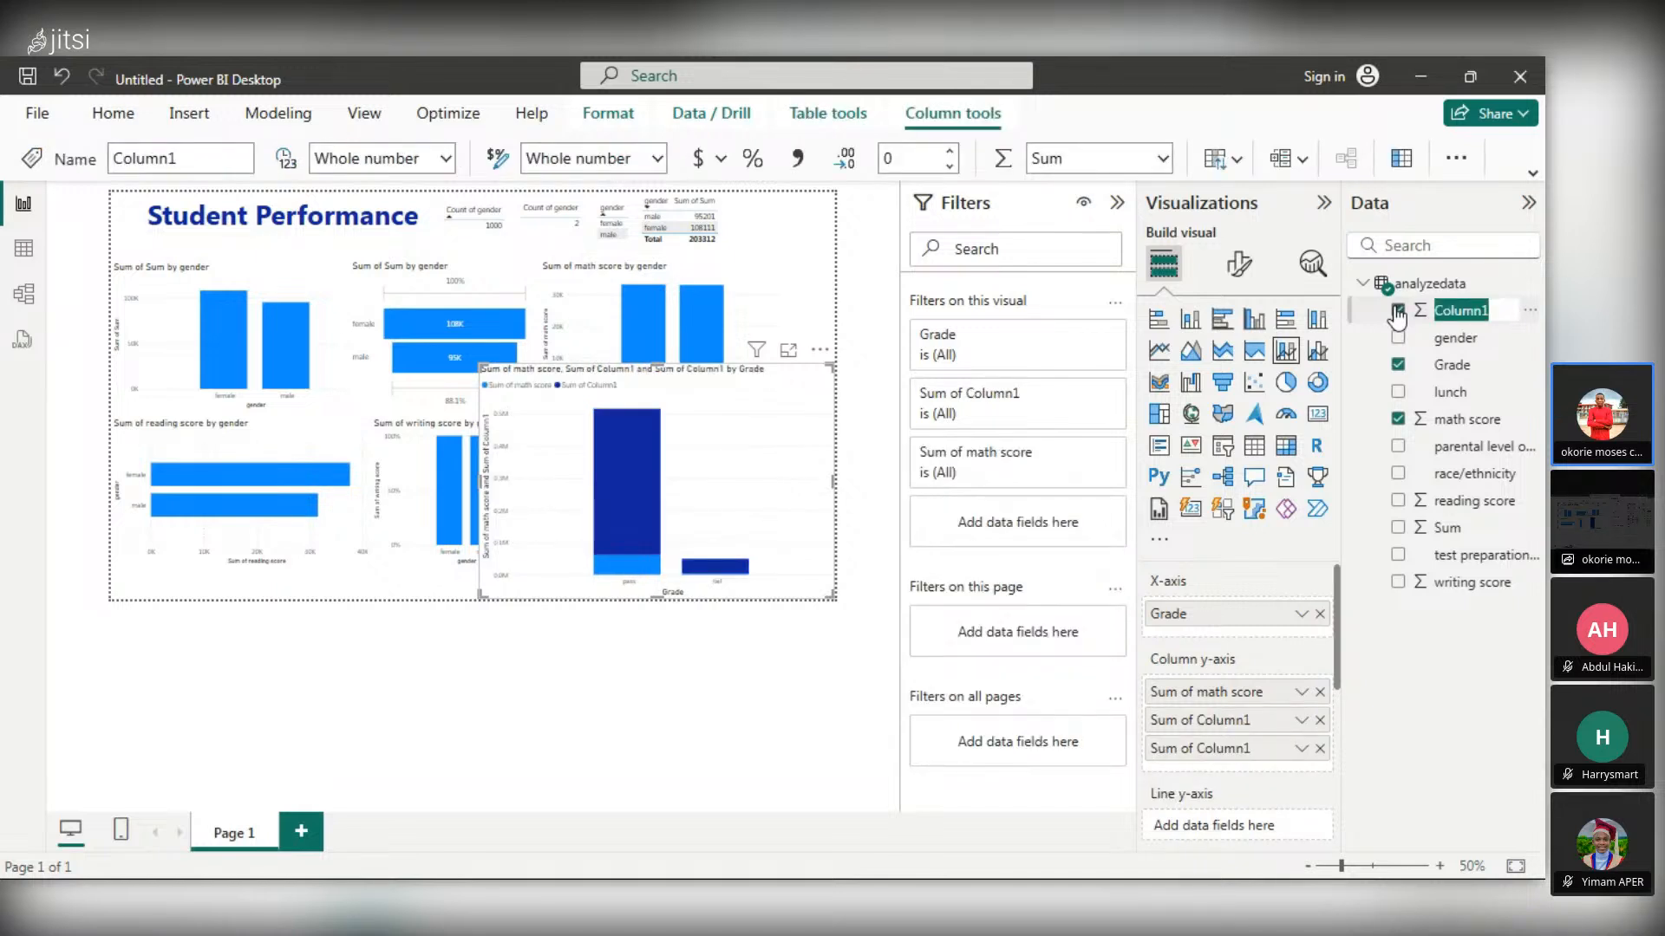
pyautogui.click(1397, 312)
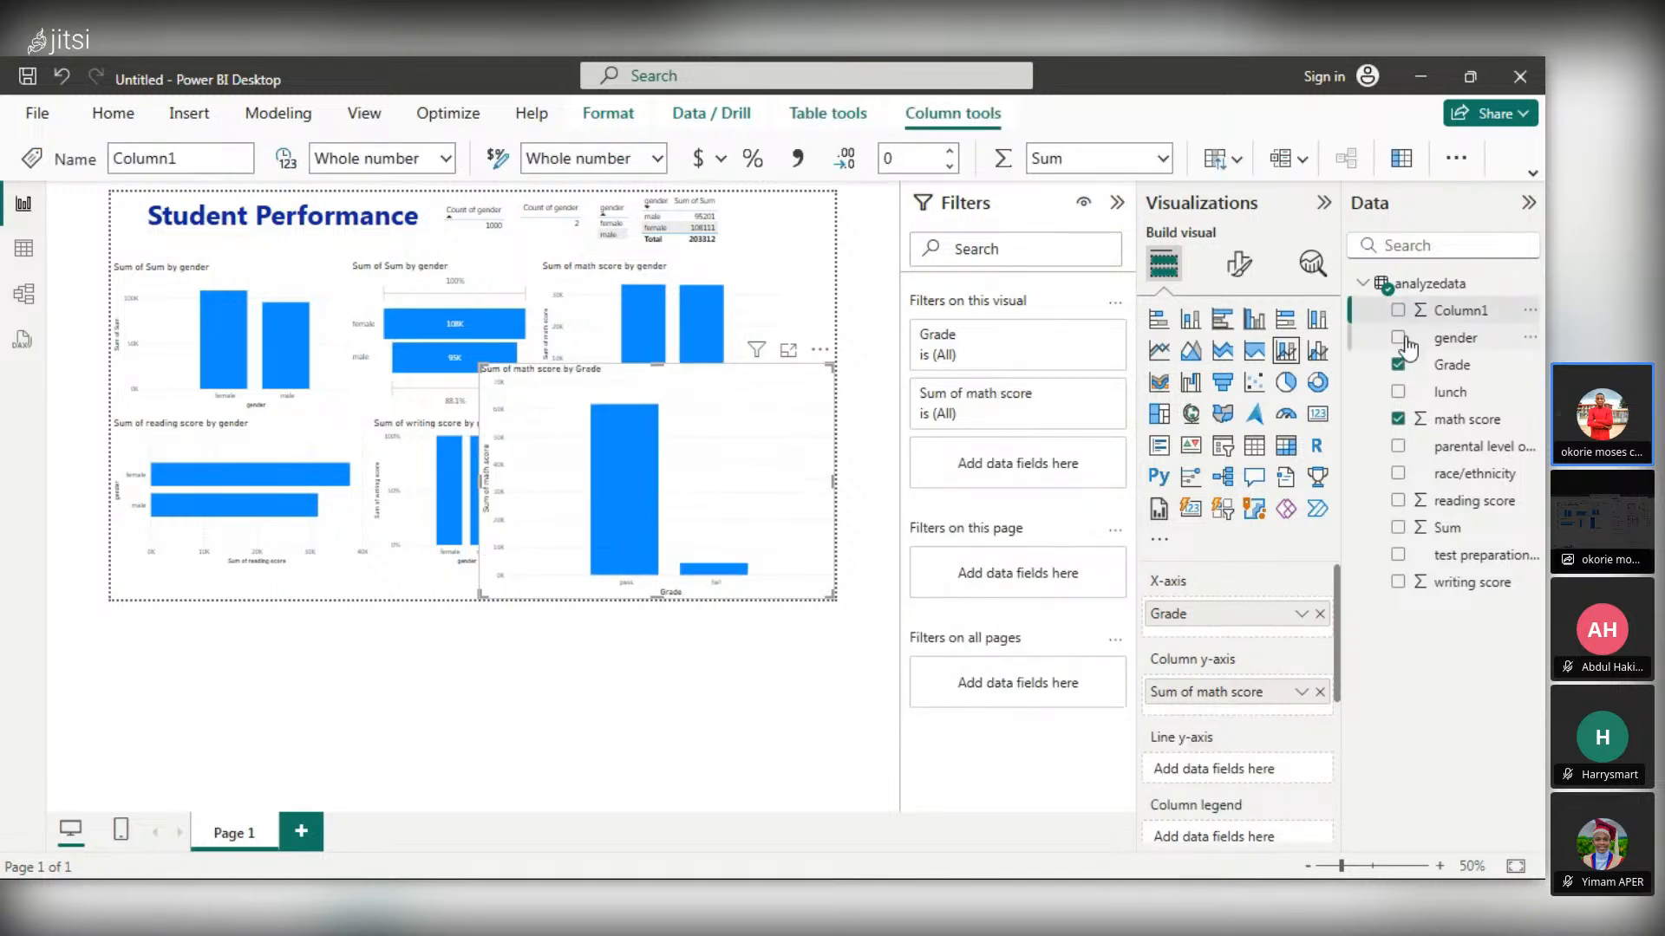
pyautogui.click(1398, 338)
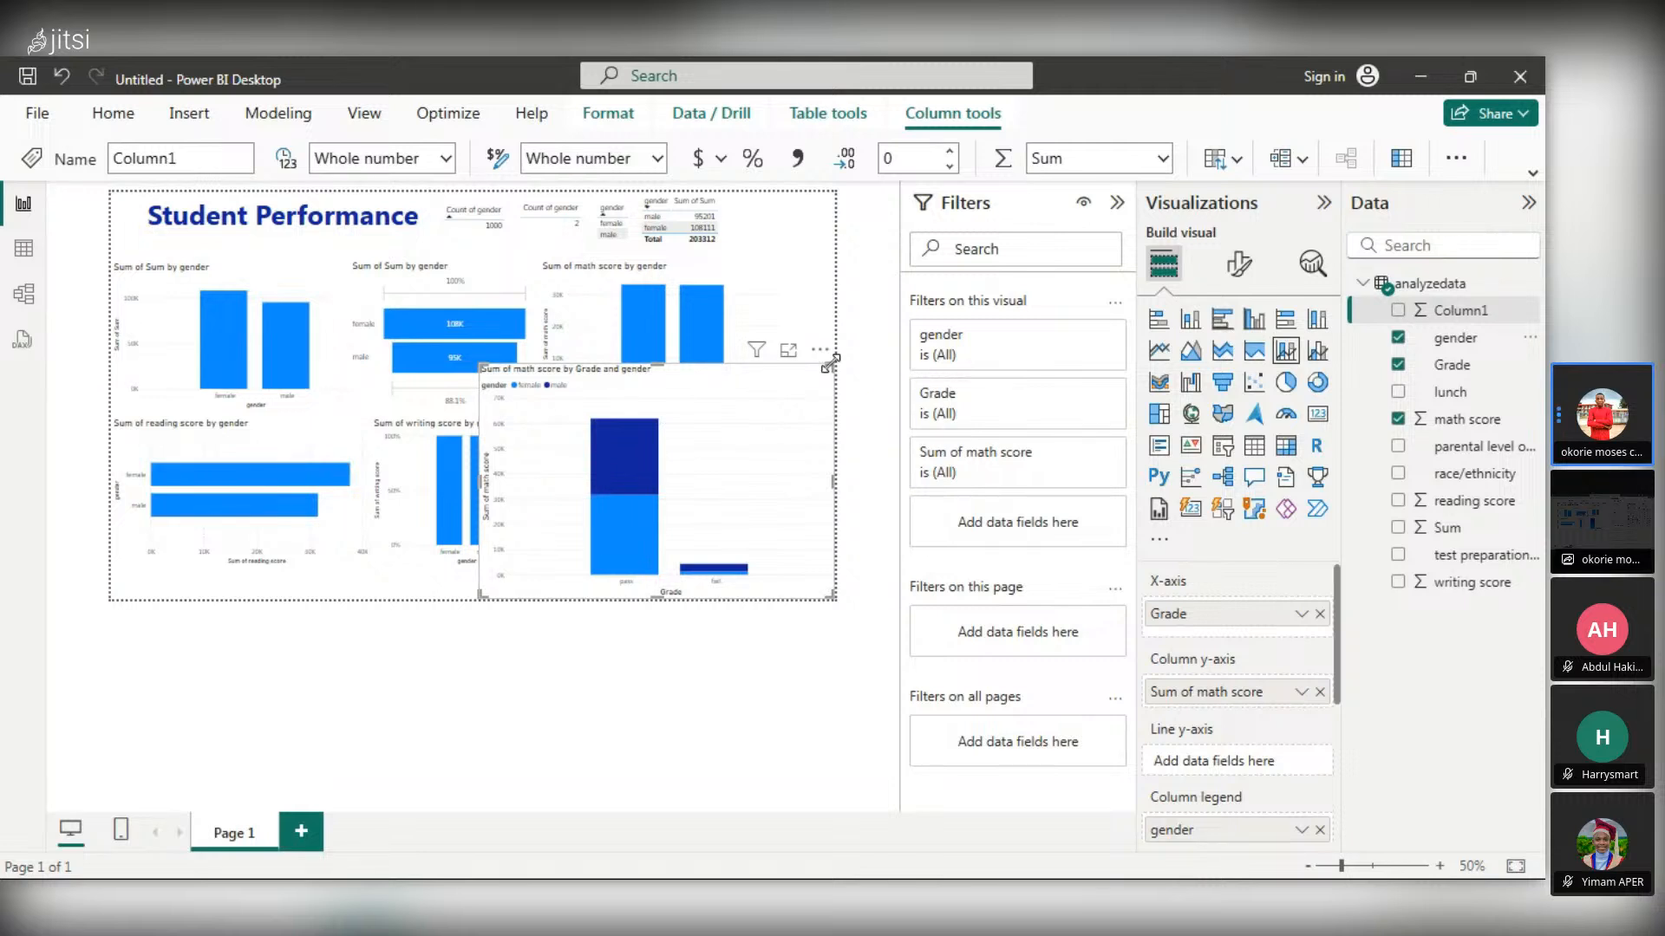
# - Shrink the chart of math score by Grade and gender and place it in the upper-right corner of the report page
pyautogui.moveTo(826, 371); pyautogui.dragTo(767, 443)
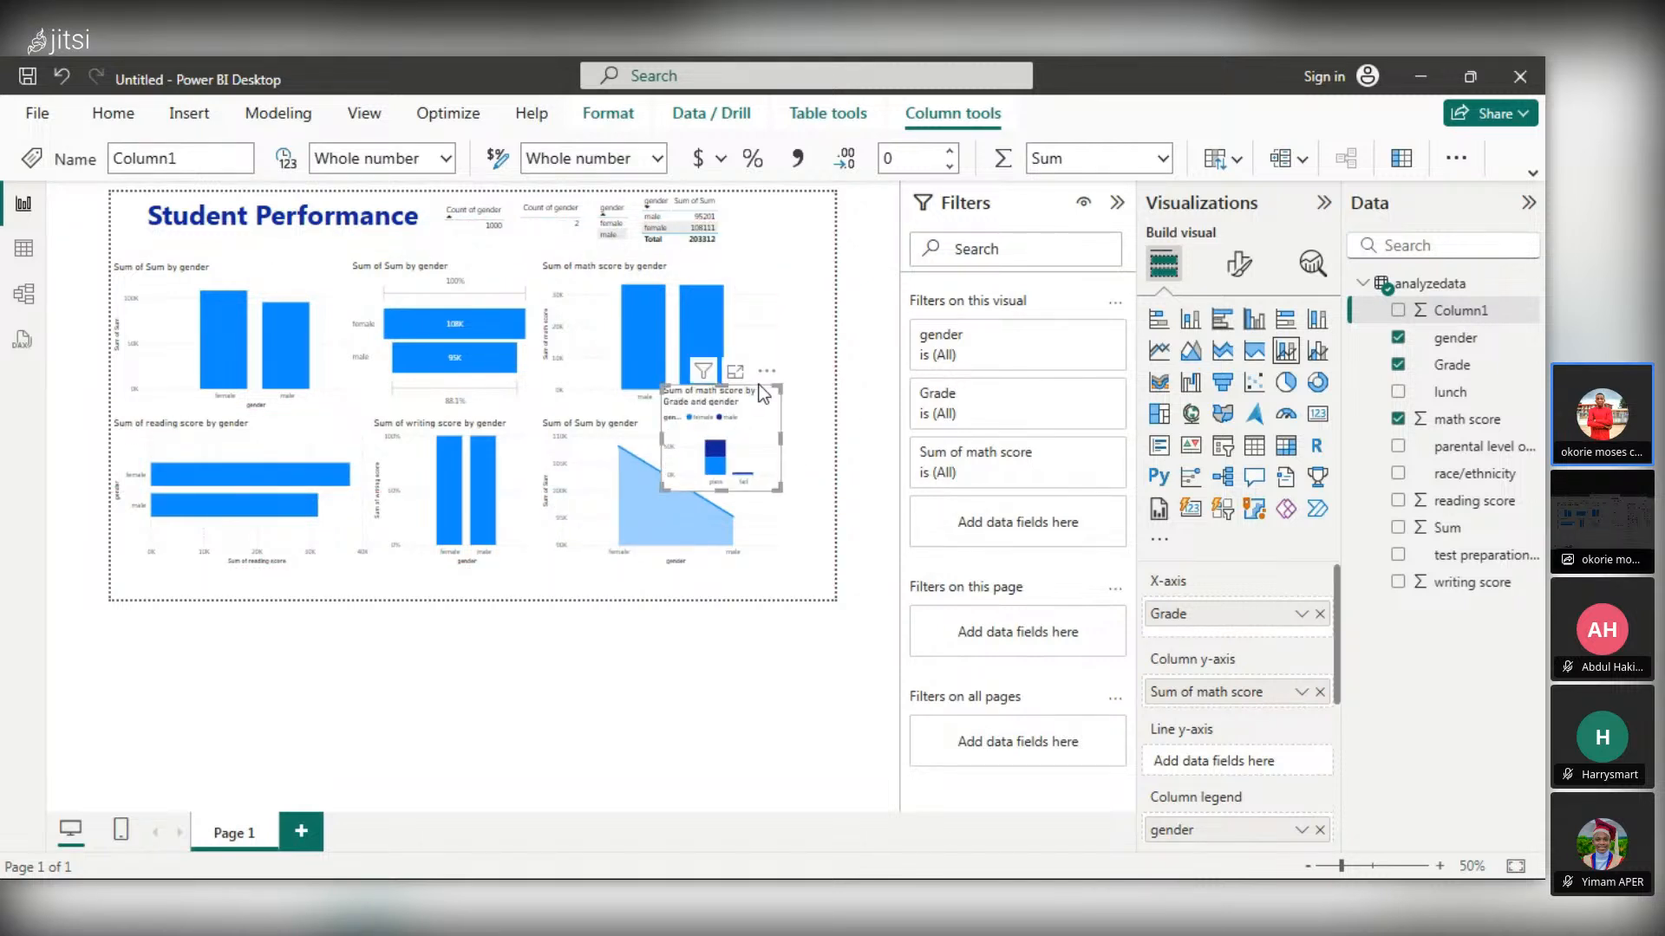
pyautogui.moveTo(757, 383); pyautogui.dragTo(845, 215)
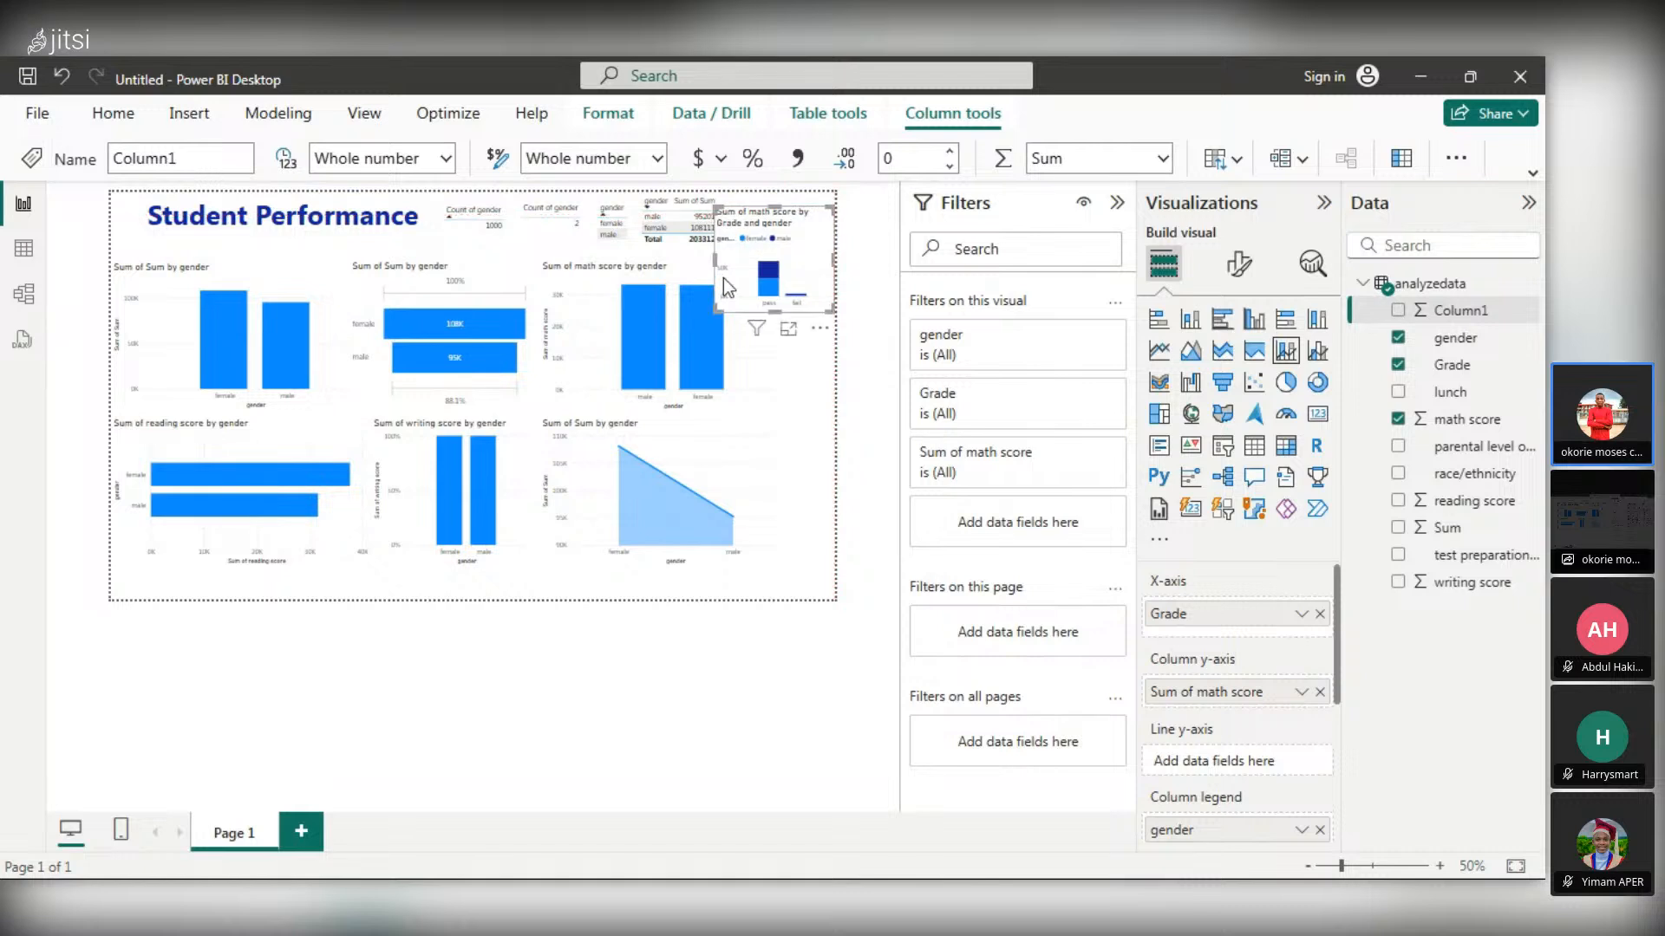
# - Narrow the upper Sum by gender, funnel and math score by gender charts, close the gaps, and place the math score by Grade and gender chart beside them
pyautogui.click(456, 345)
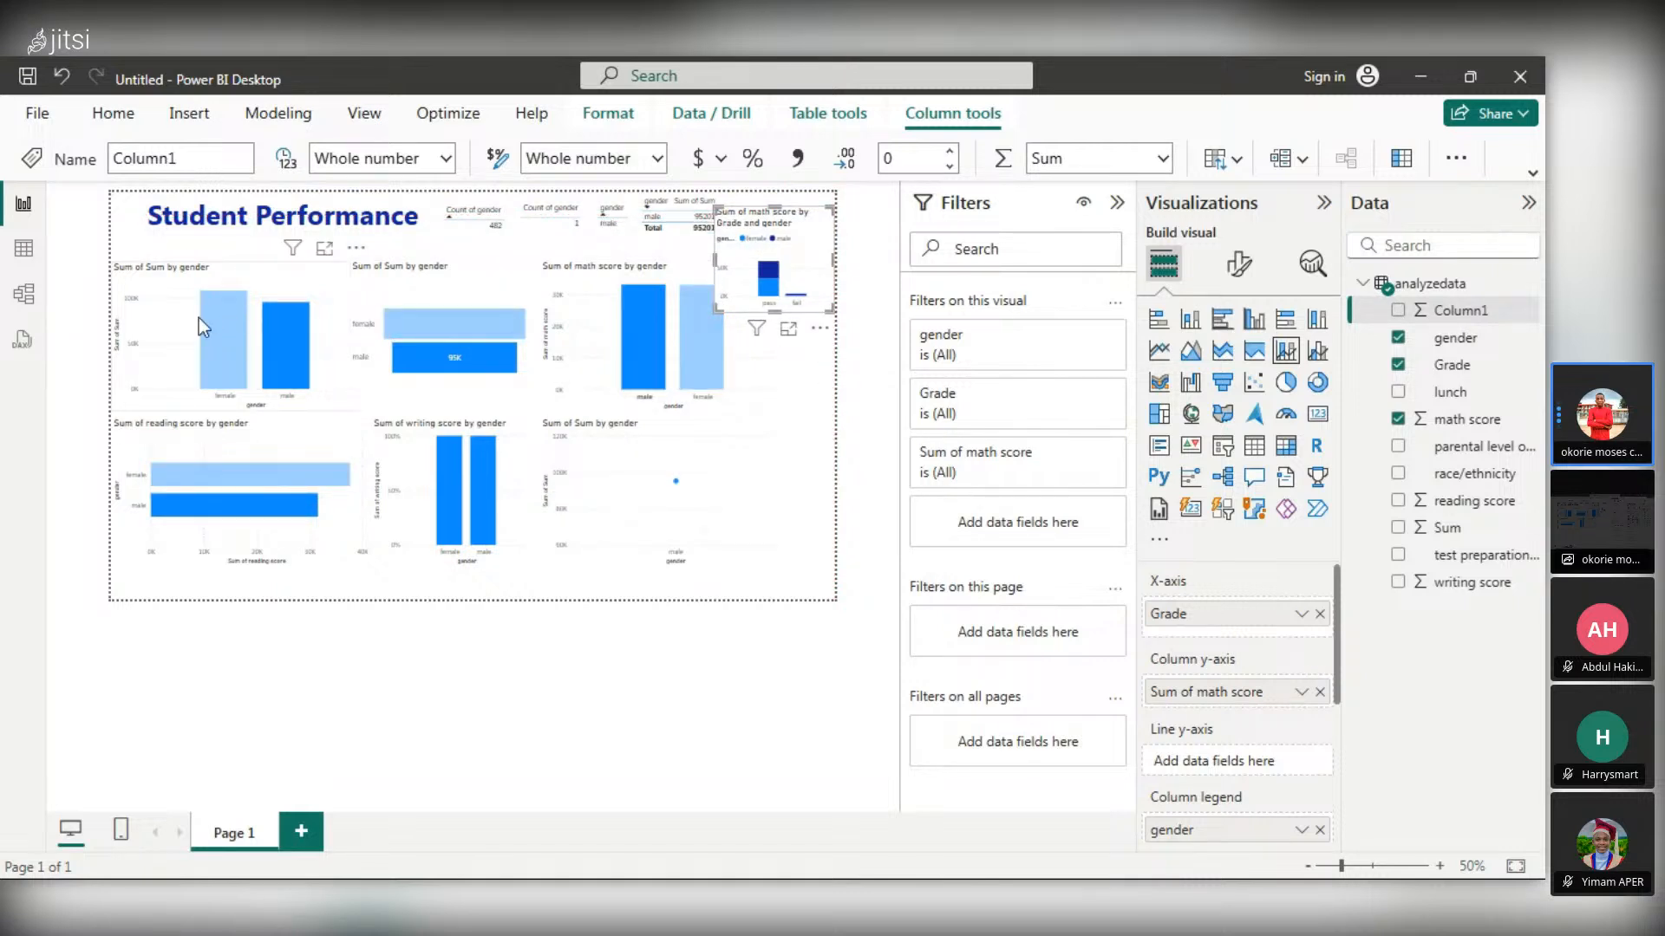
pyautogui.moveTo(351, 310); pyautogui.dragTo(266, 275)
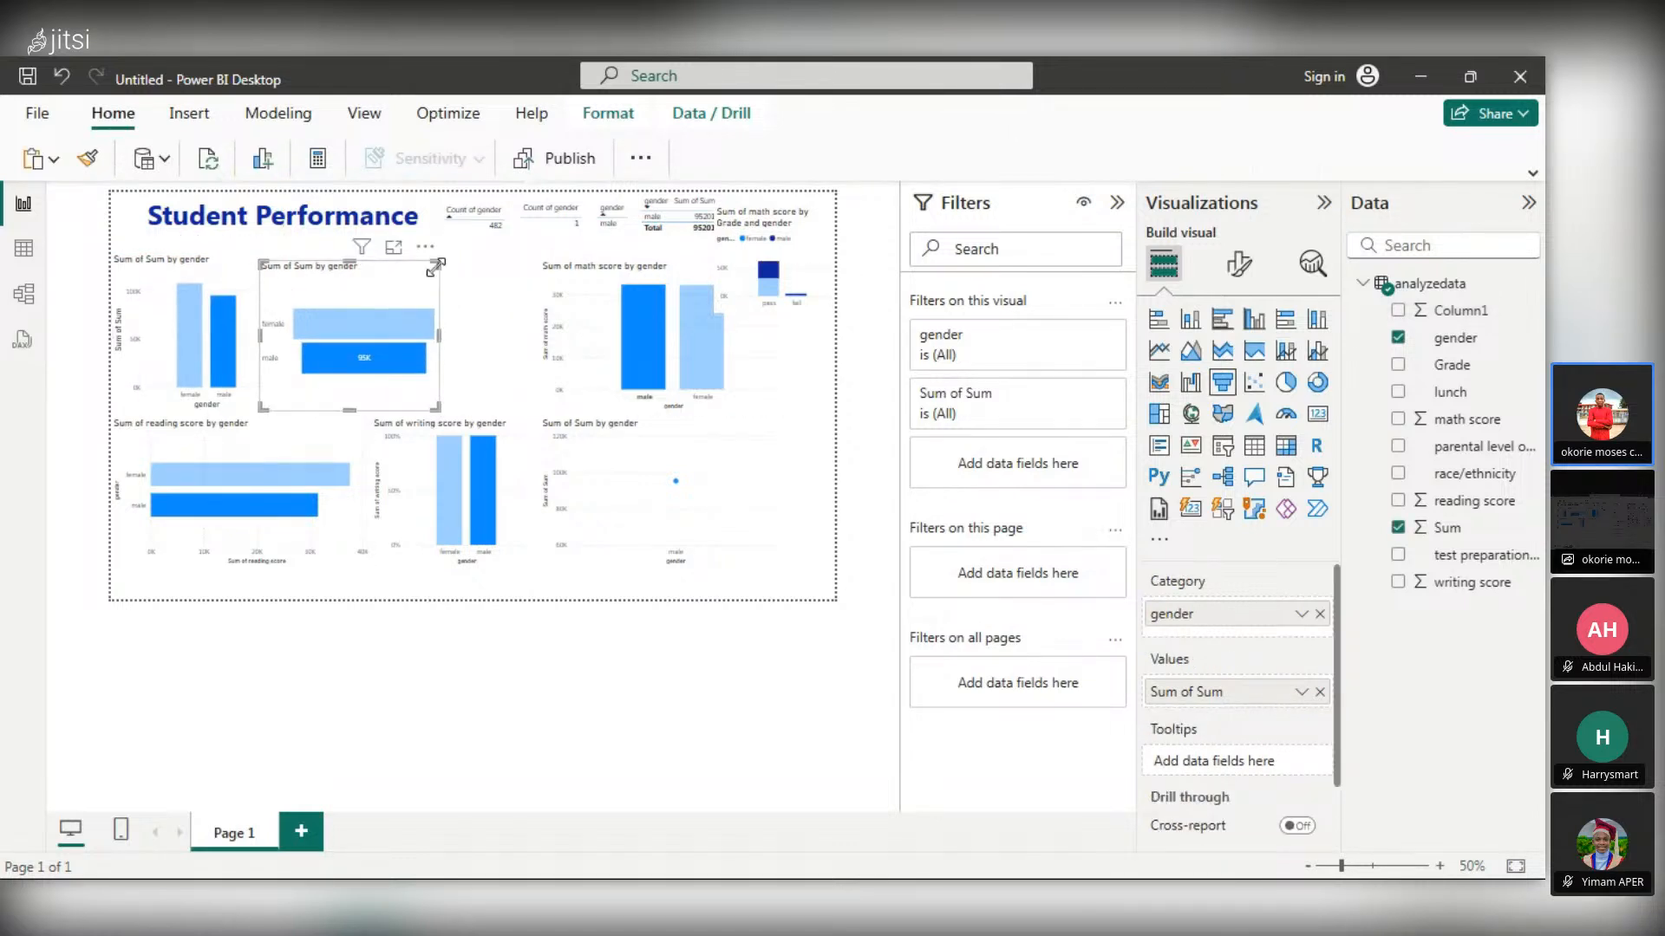
pyautogui.moveTo(437, 262); pyautogui.dragTo(383, 263)
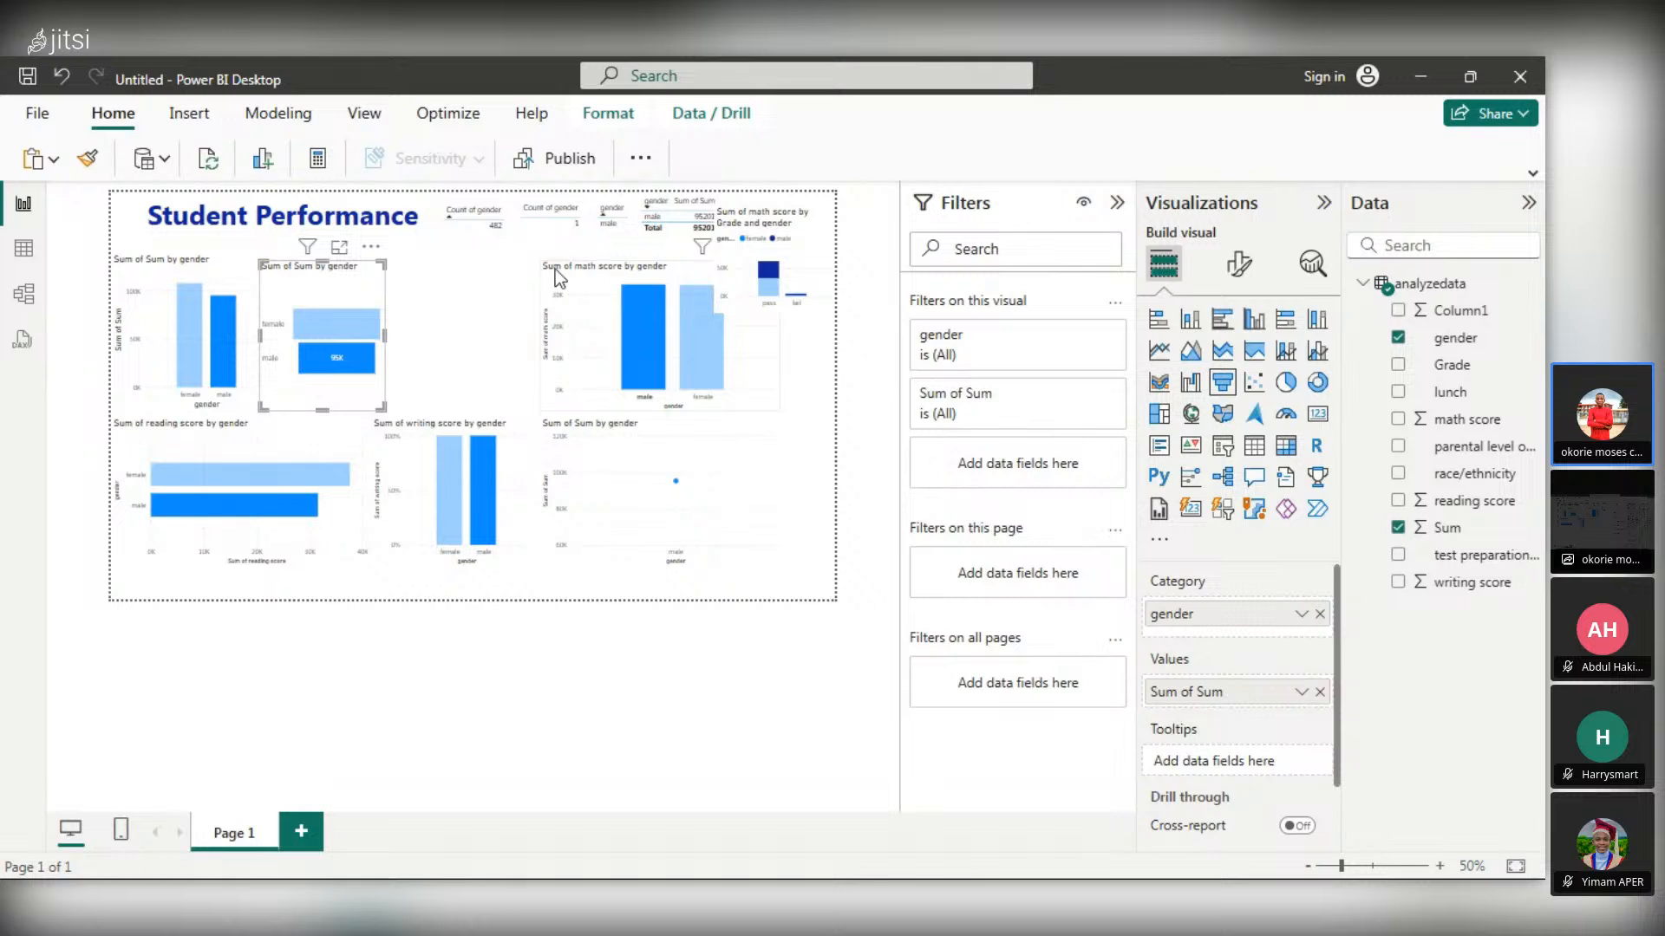
pyautogui.moveTo(555, 268); pyautogui.dragTo(411, 269)
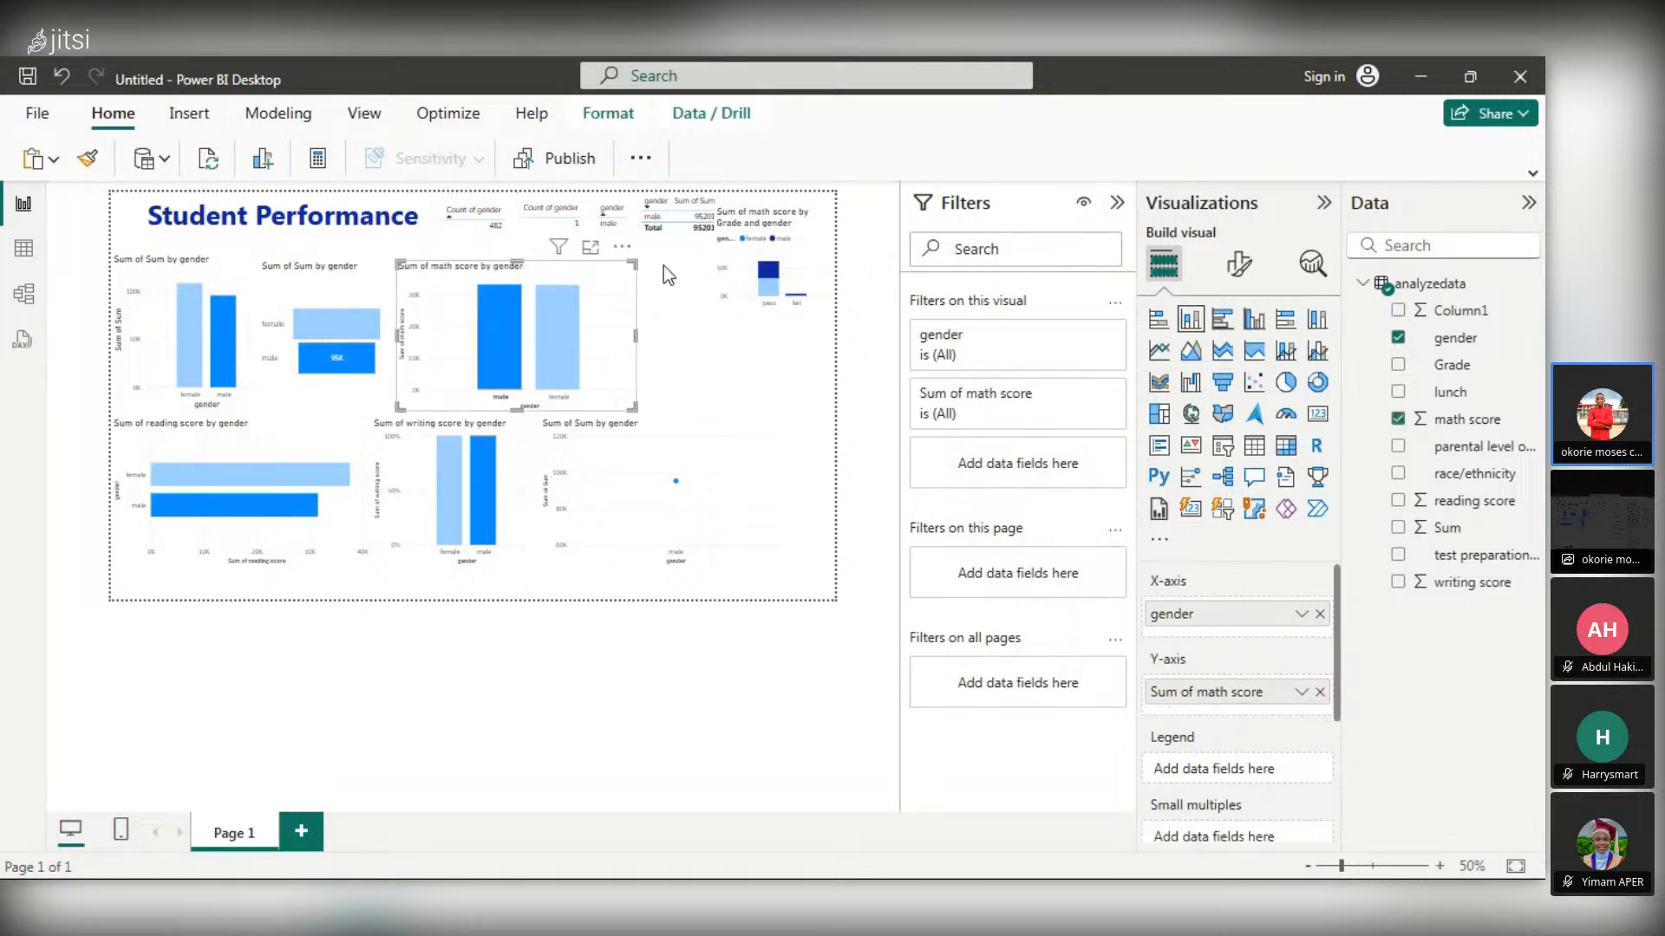
pyautogui.moveTo(627, 261); pyautogui.dragTo(570, 263)
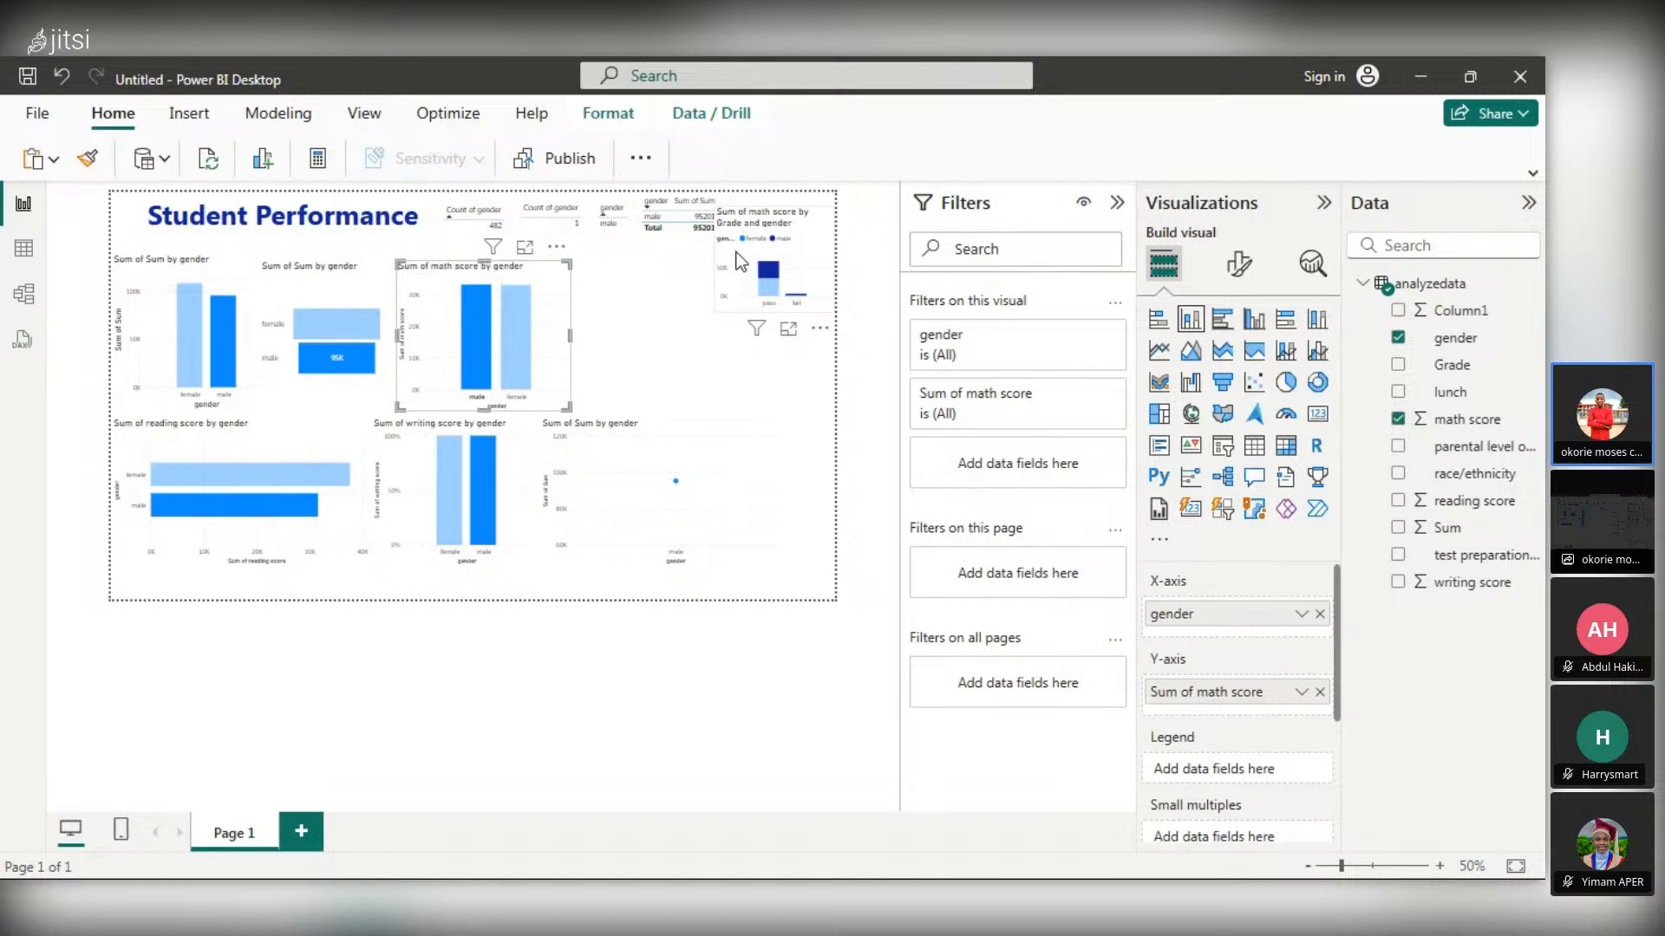
pyautogui.moveTo(740, 256); pyautogui.dragTo(585, 304)
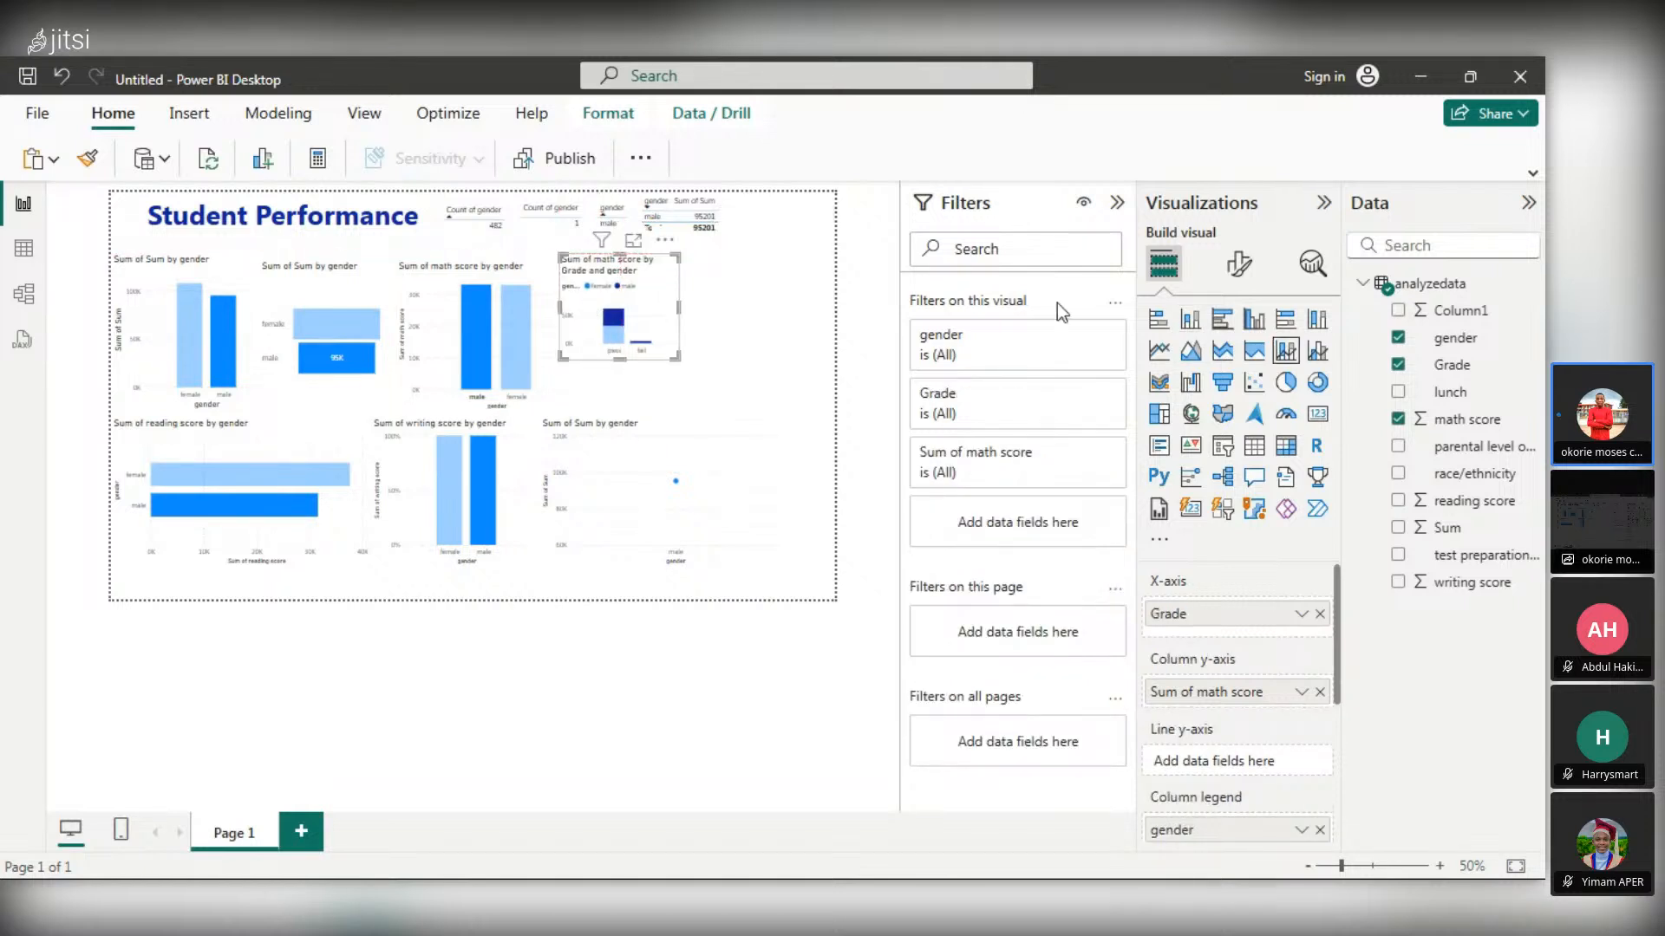
# - Add a visual of reading score by gender and Grade, try the 100% stacked area and area types, and make it a clustered column chart
pyautogui.click(792, 323)
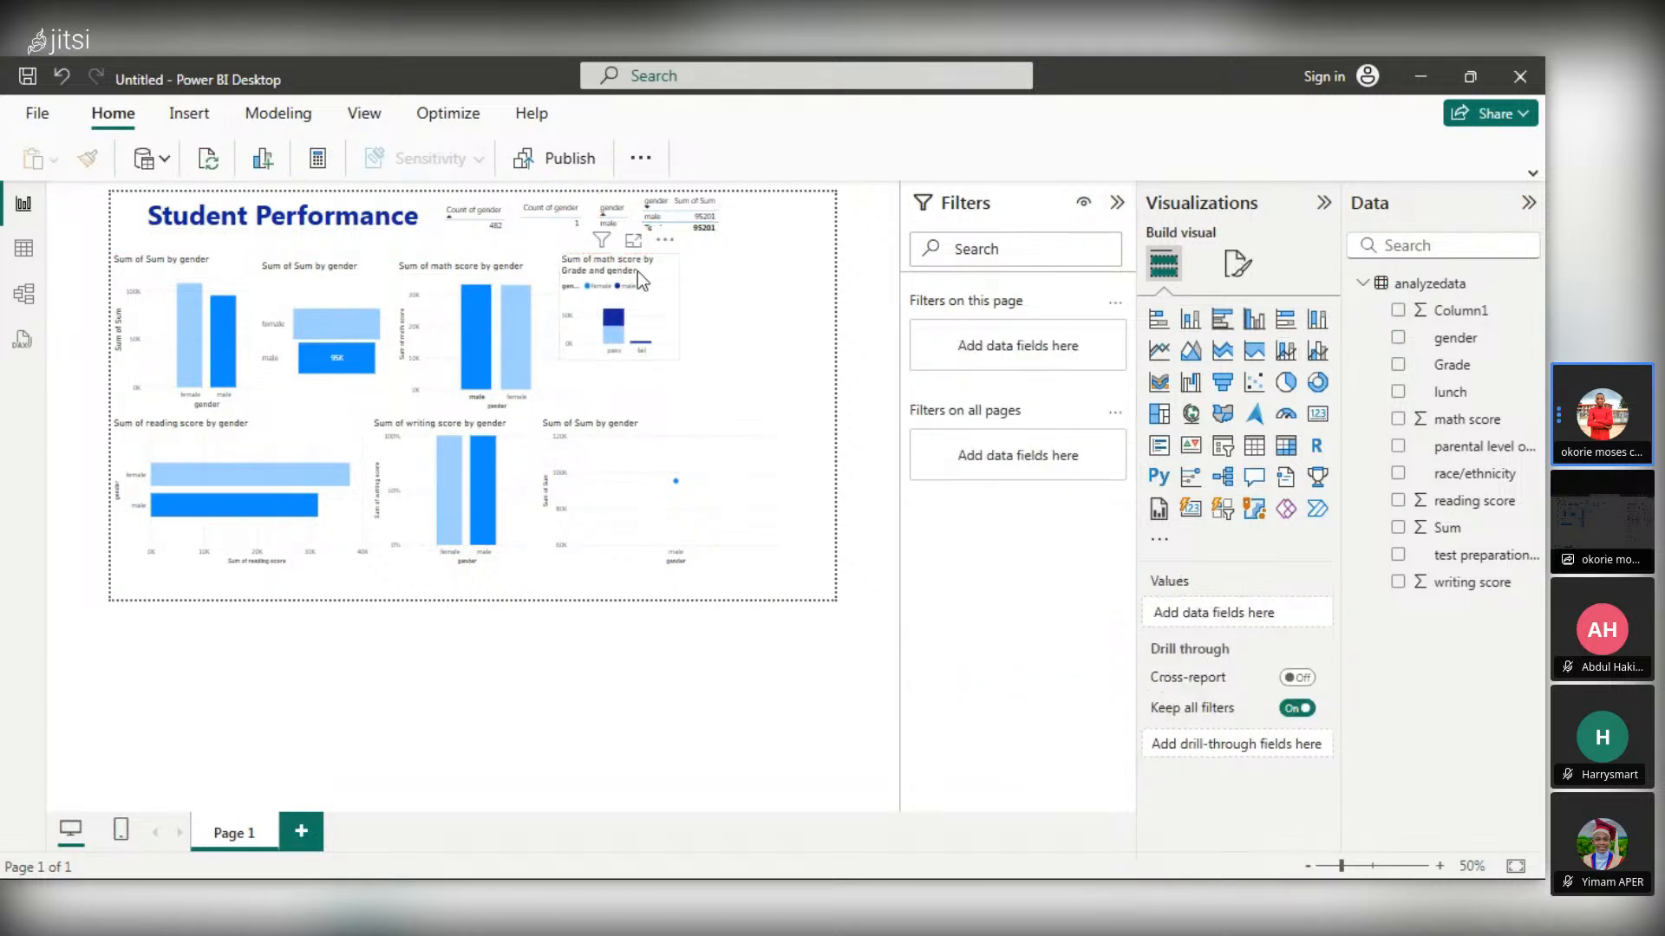
pyautogui.click(1397, 339)
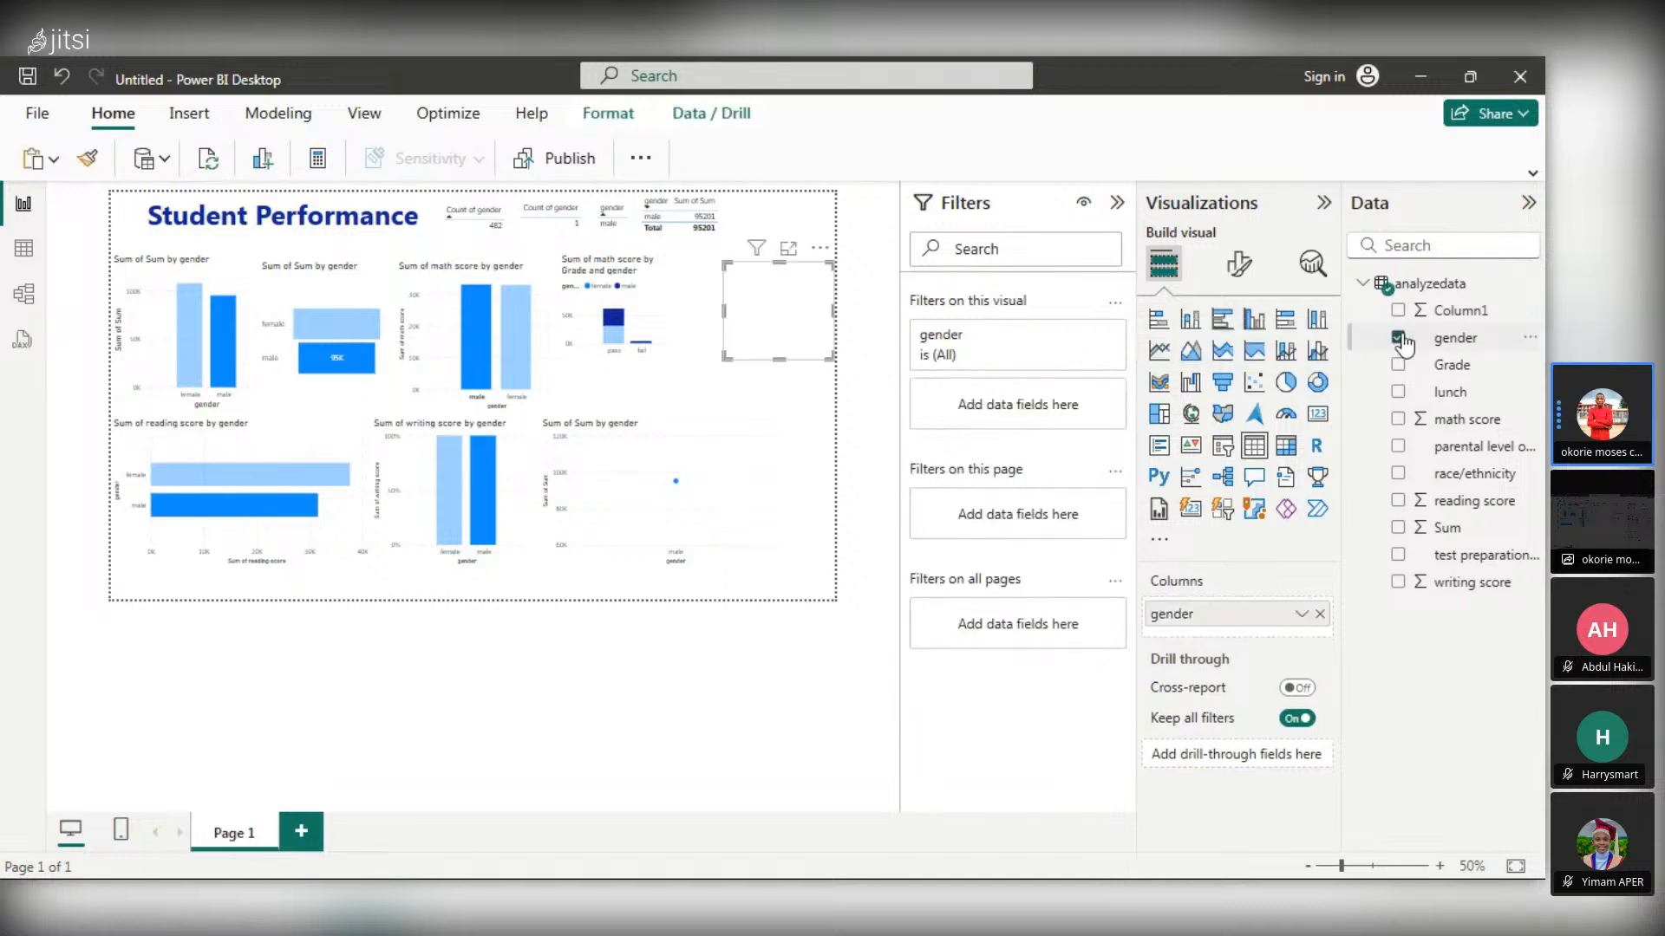
pyautogui.click(1398, 365)
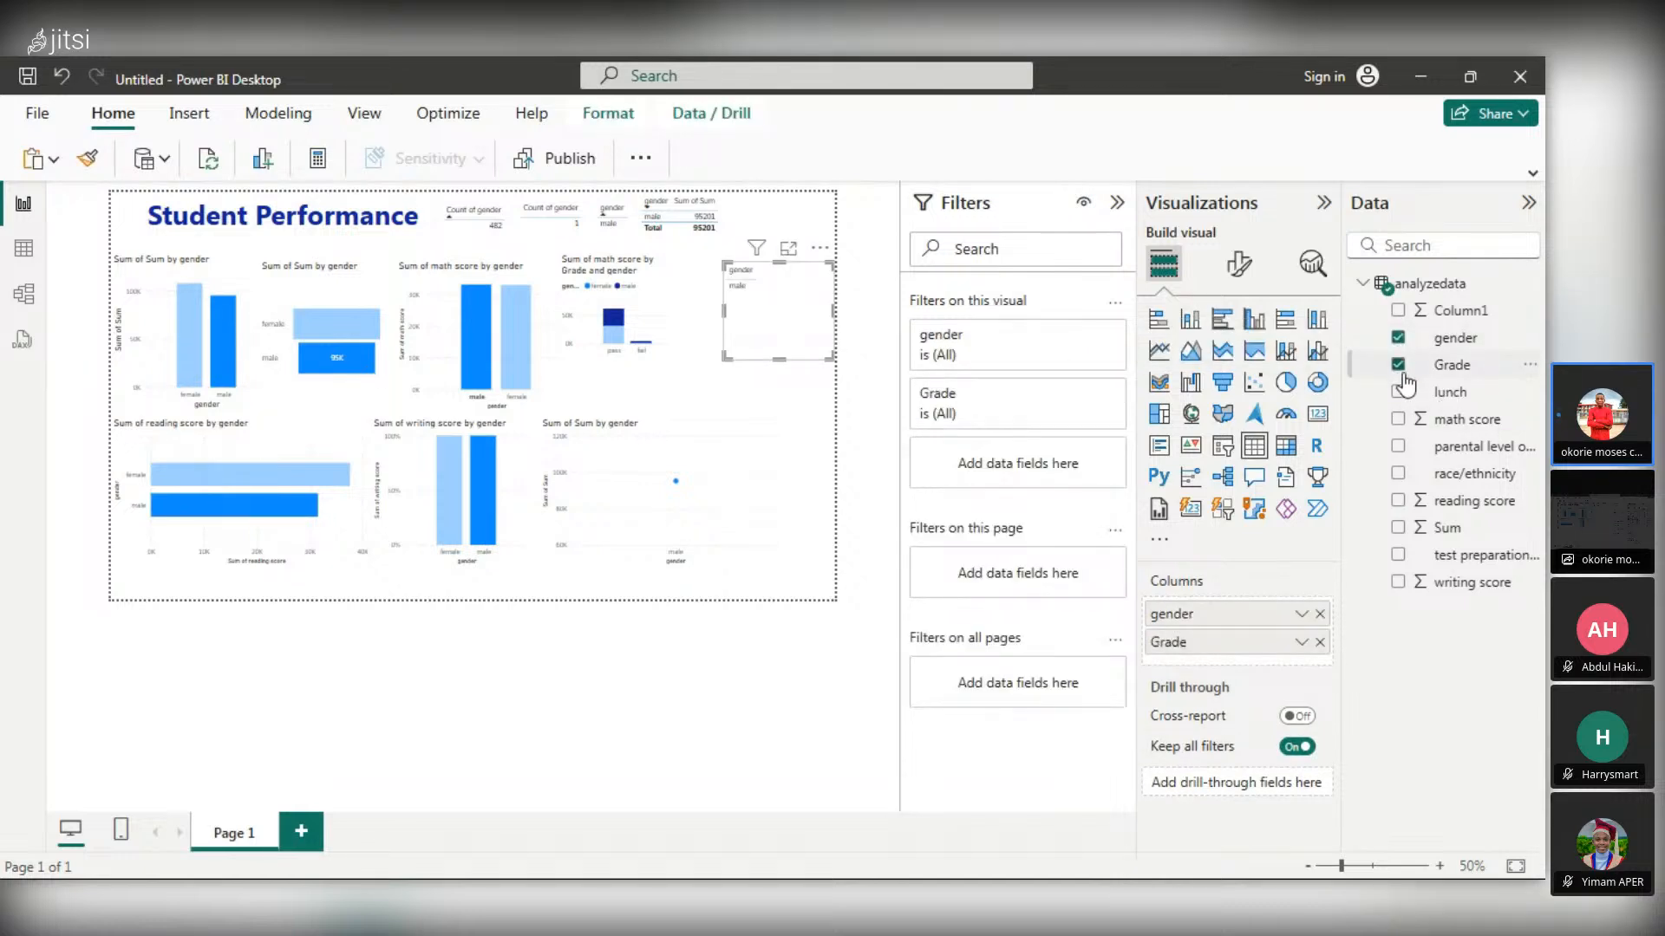
pyautogui.click(1398, 502)
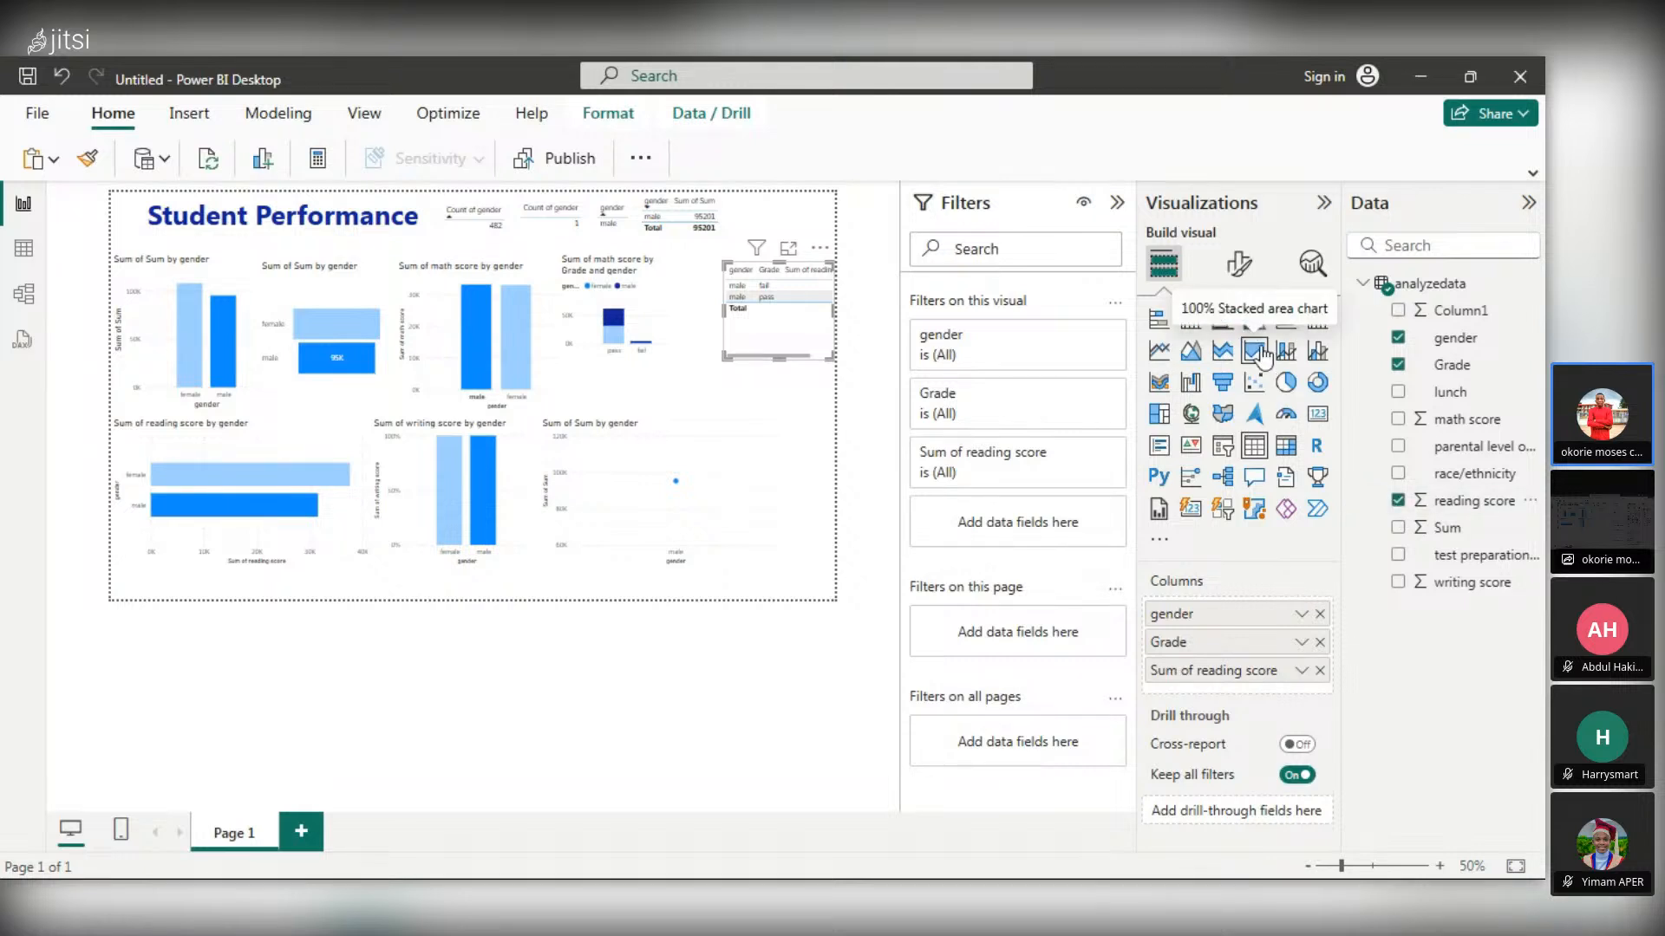
pyautogui.click(1259, 353)
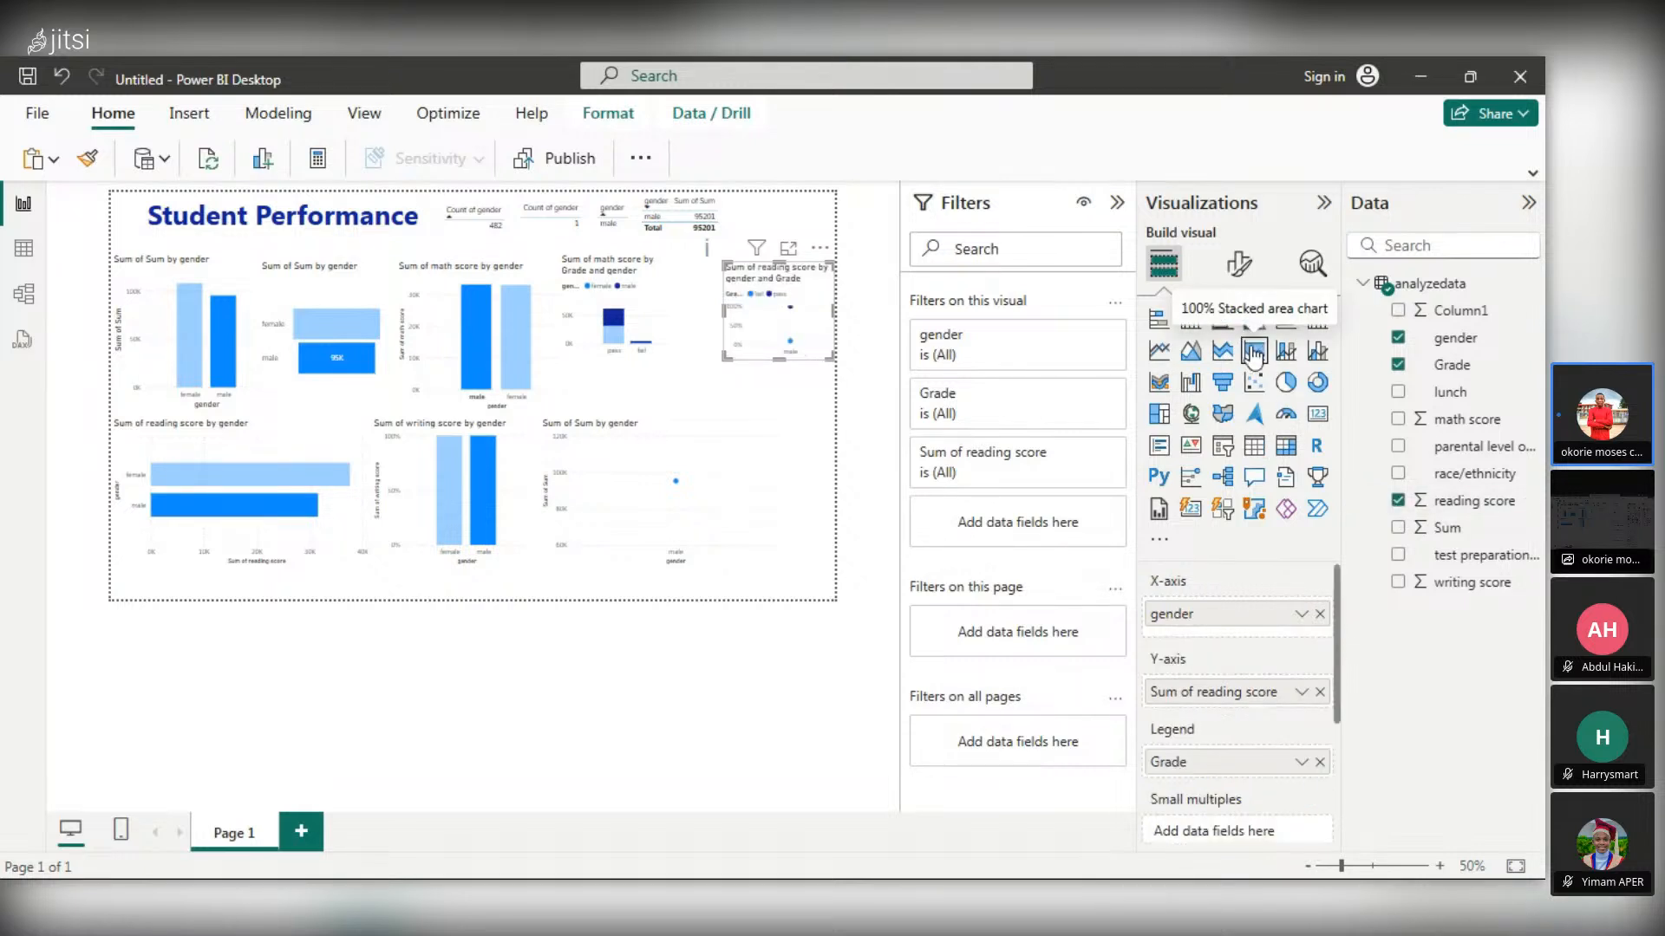
pyautogui.click(1200, 359)
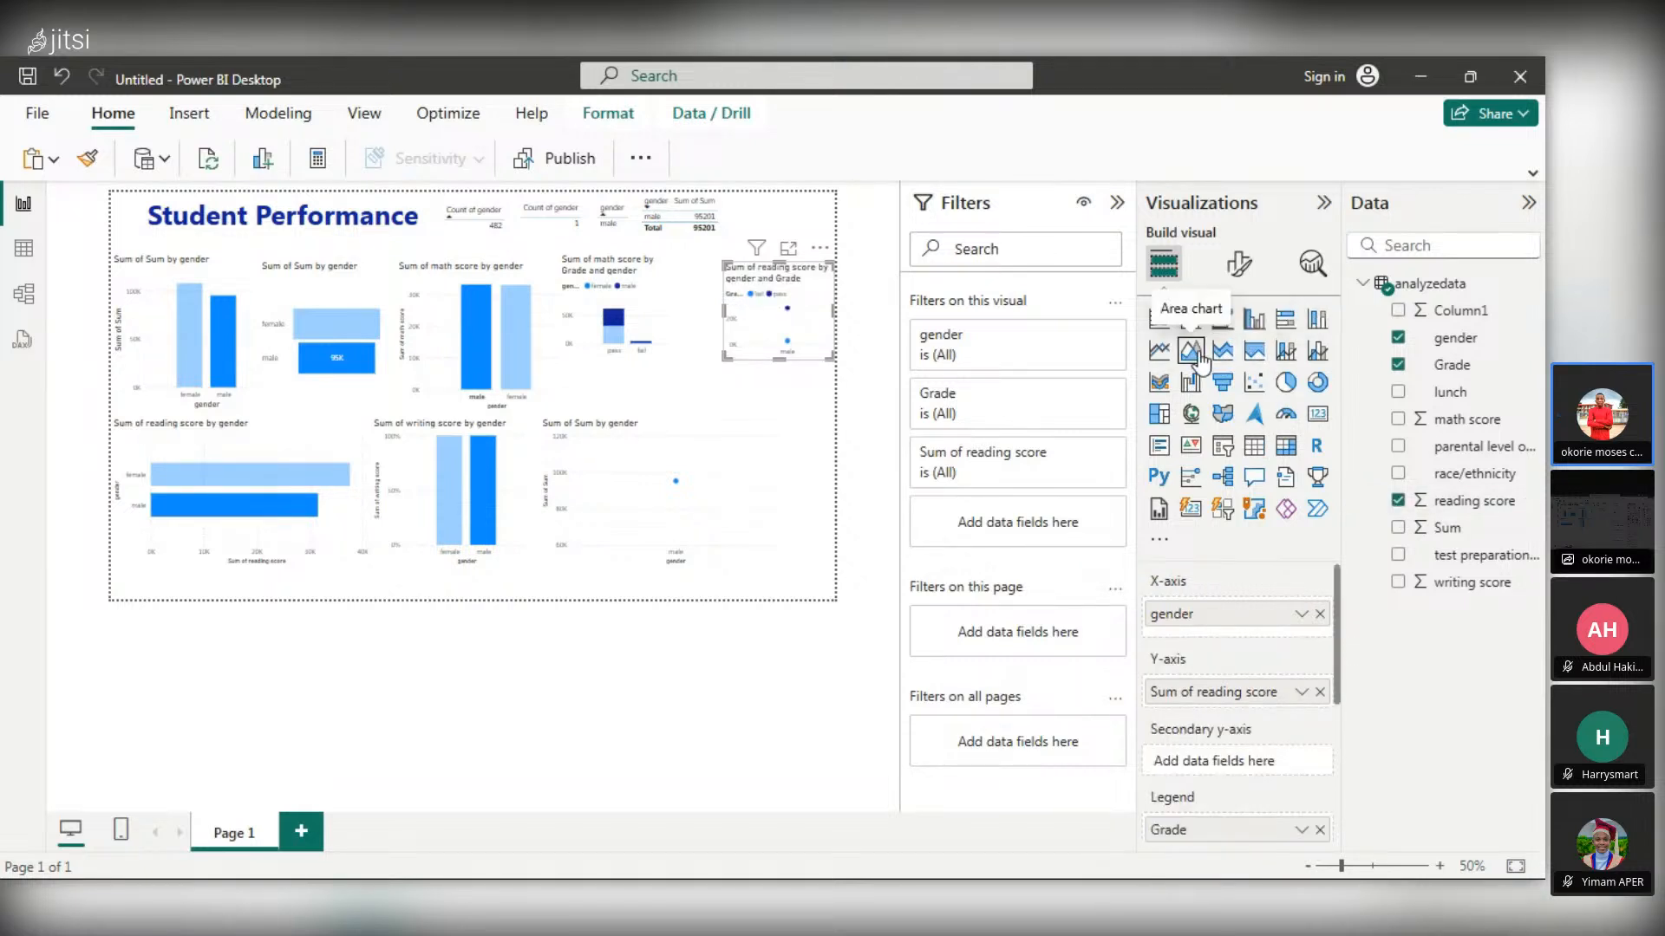
pyautogui.click(1255, 326)
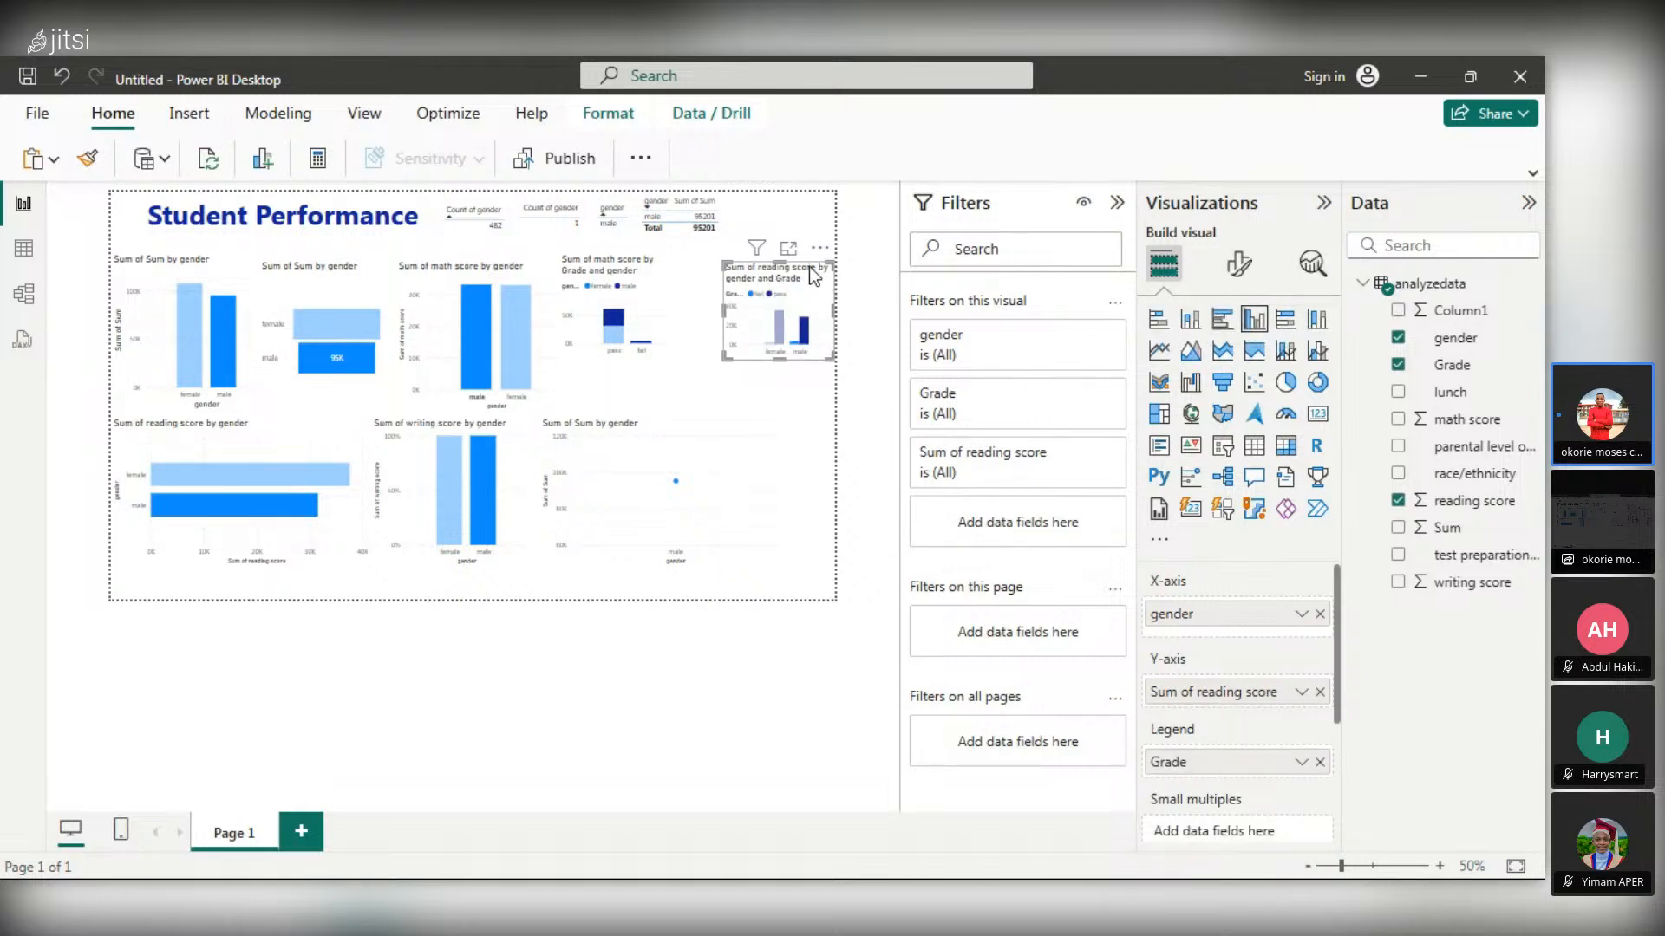
# - Place the reading score by gender and Grade chart beside the math score by Grade chart, resize it, and clear the selection
pyautogui.moveTo(809, 267); pyautogui.dragTo(751, 271)
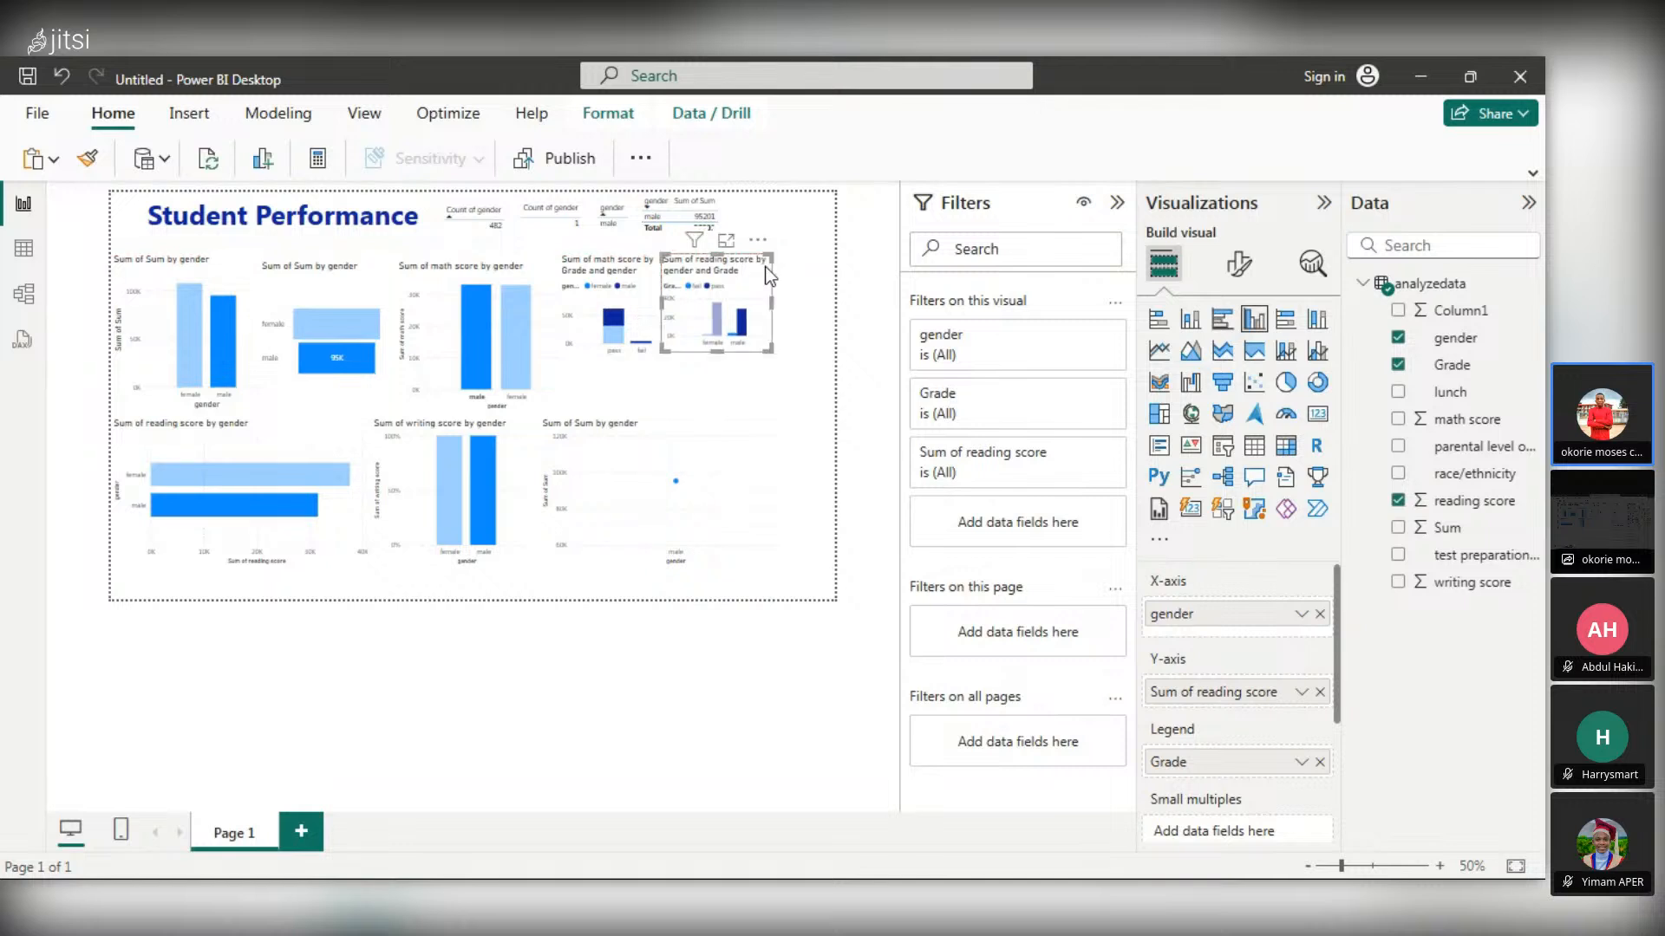
pyautogui.click(824, 309)
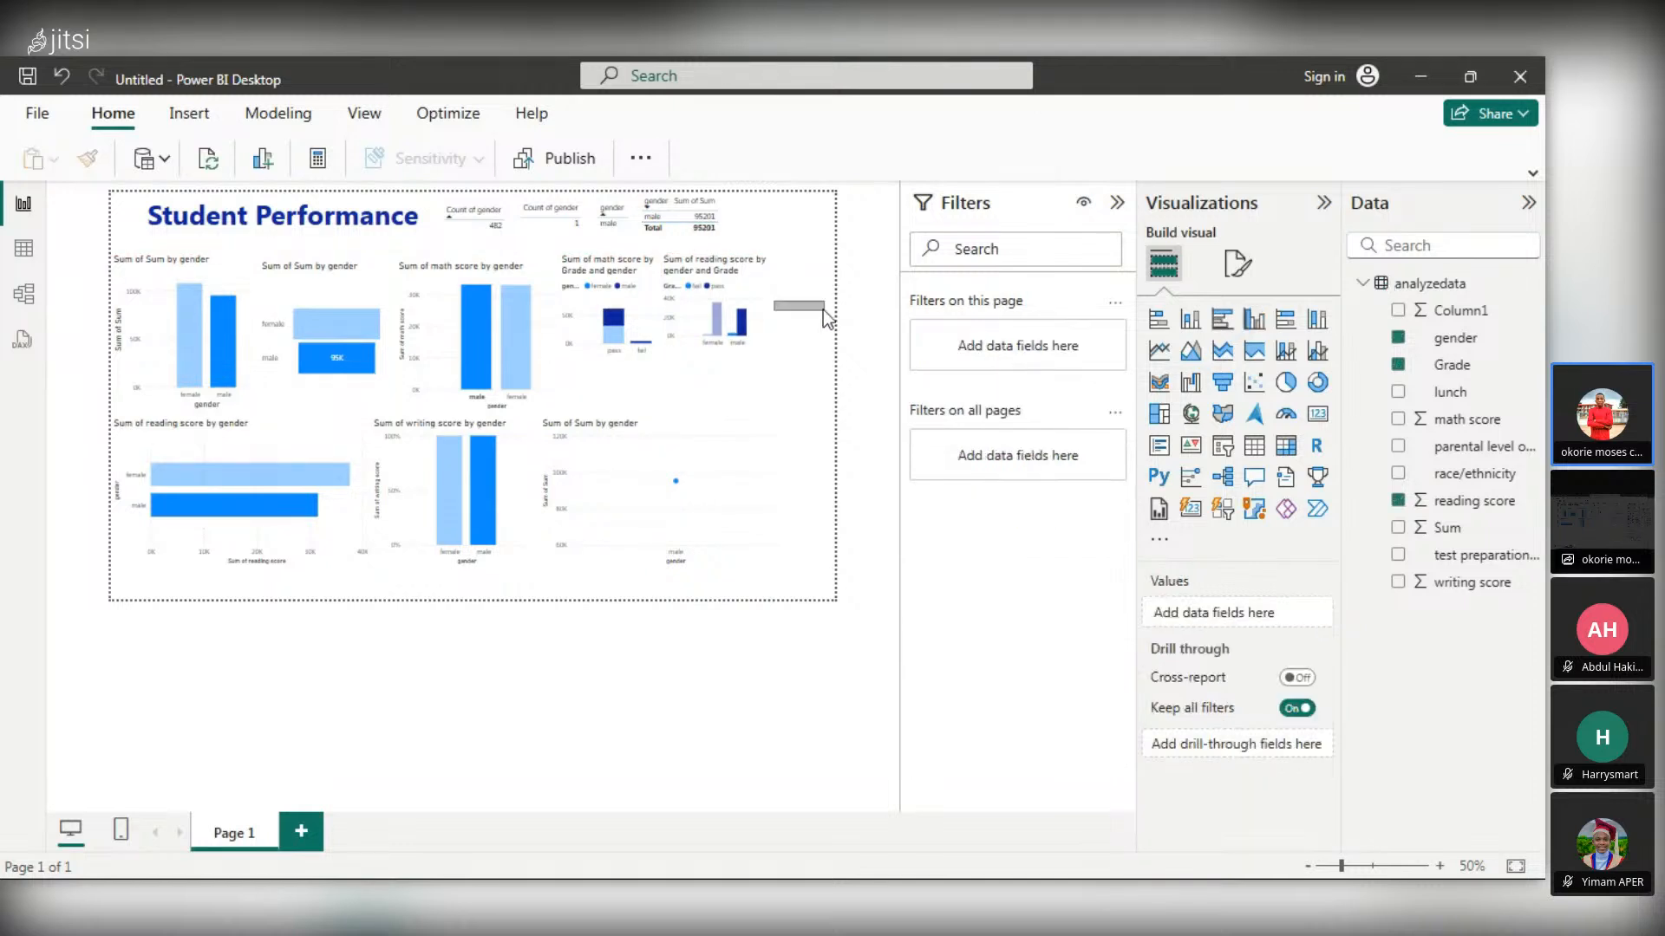
pyautogui.click(775, 289)
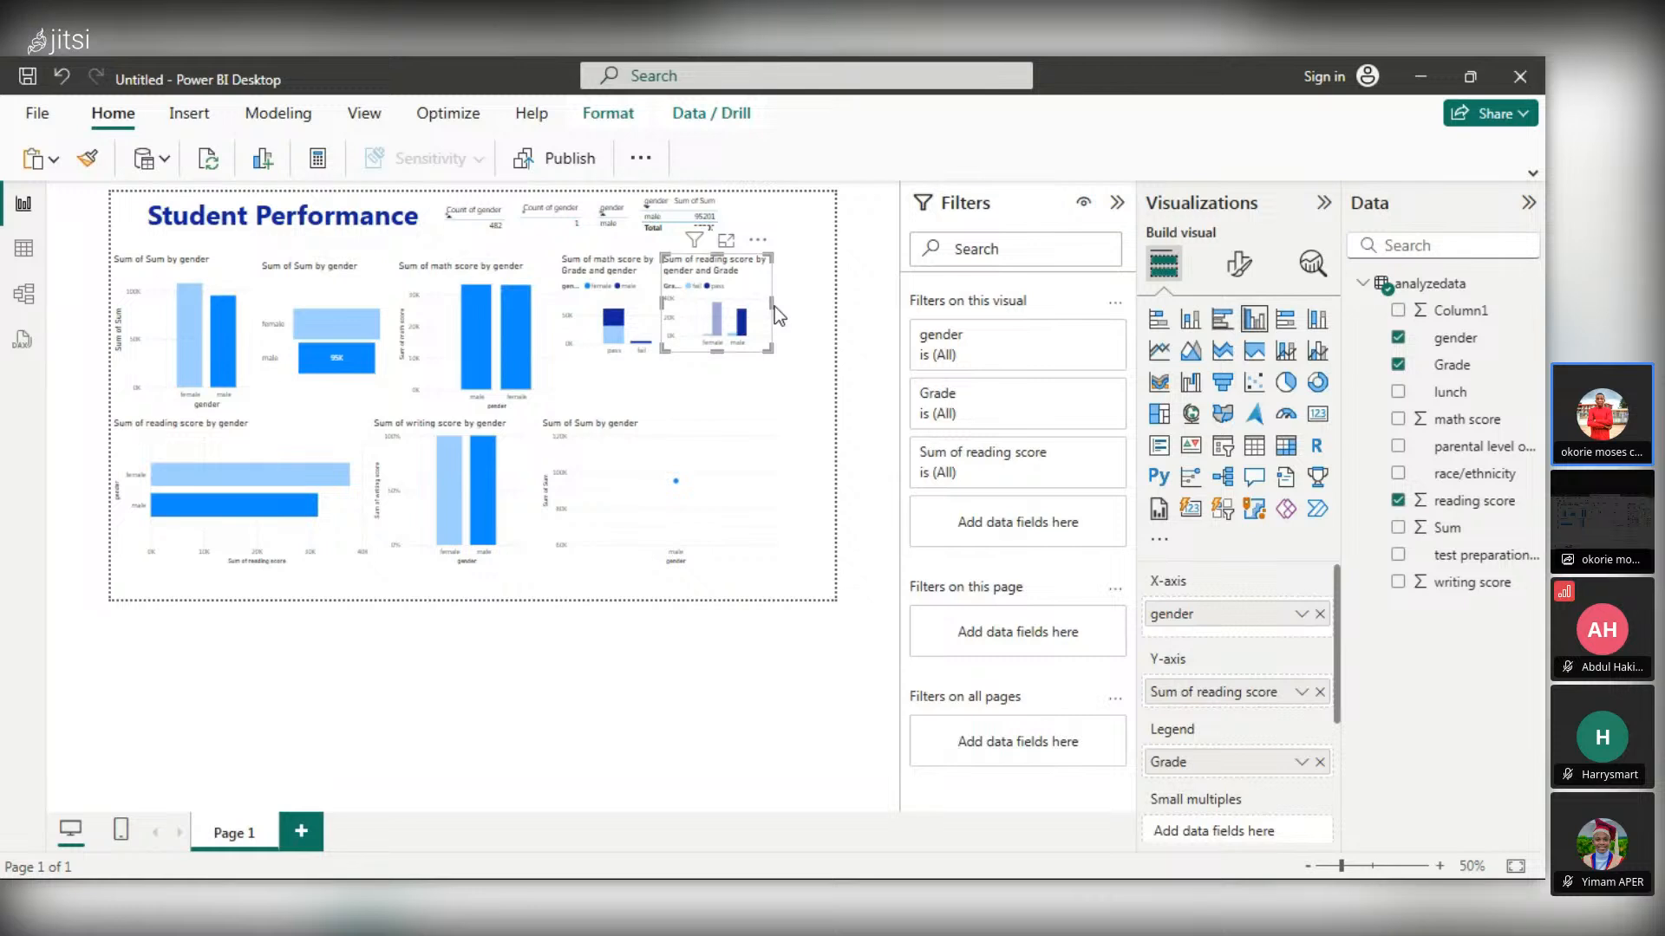
pyautogui.moveTo(773, 306); pyautogui.dragTo(817, 310)
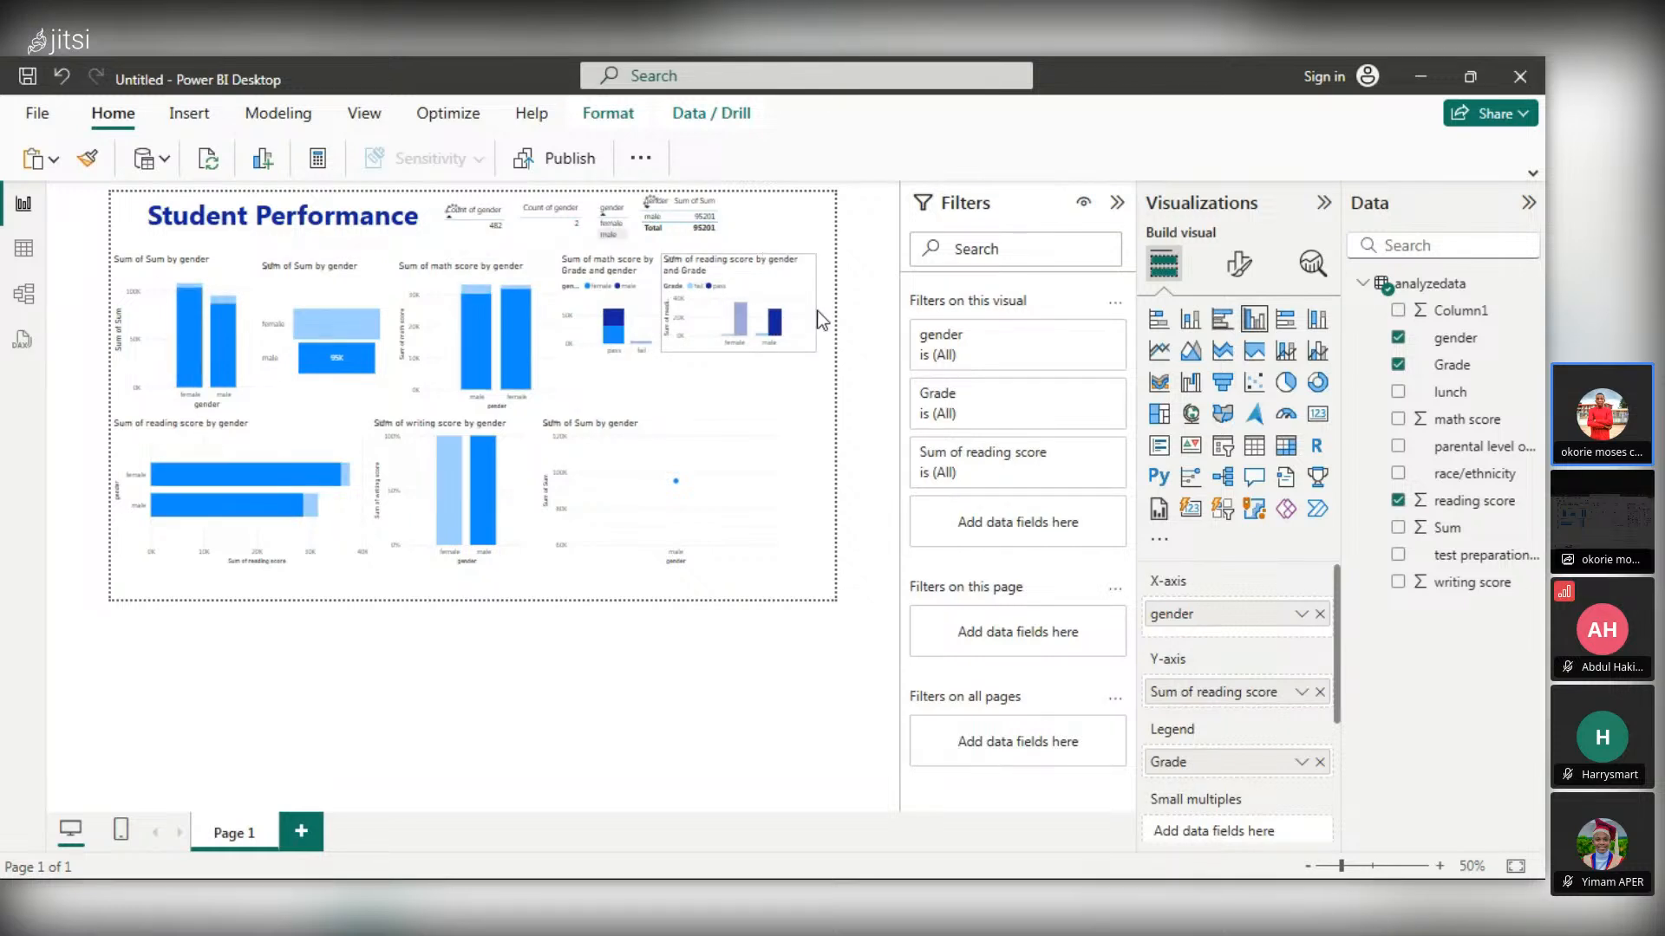
pyautogui.click(735, 363)
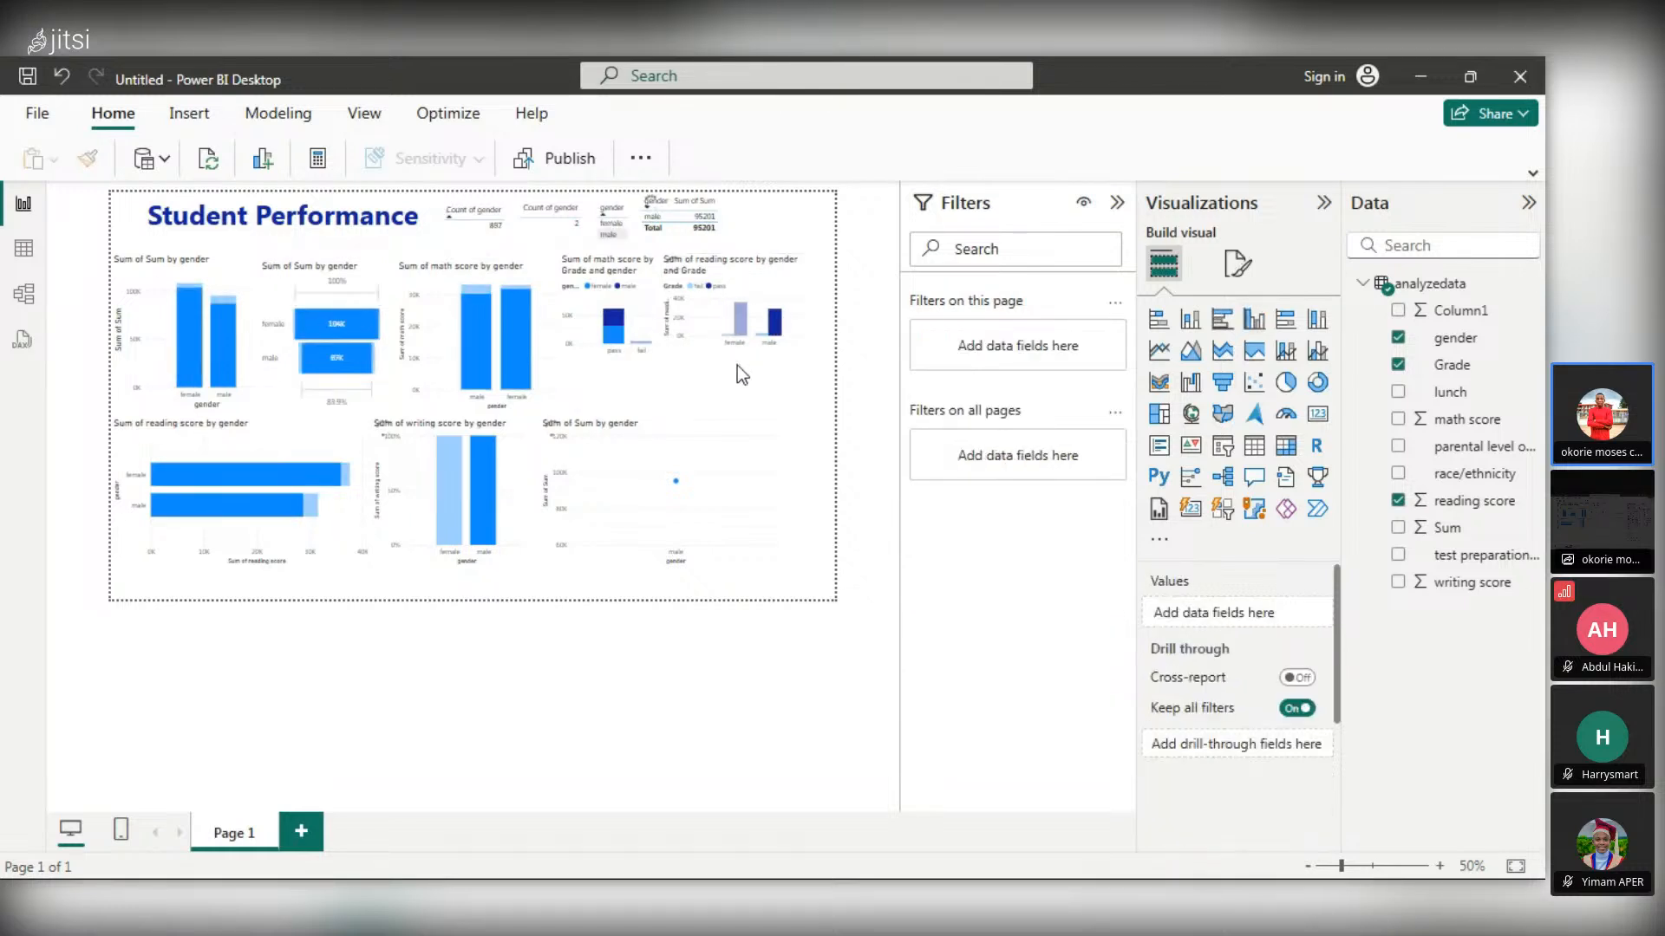
pyautogui.click(815, 306)
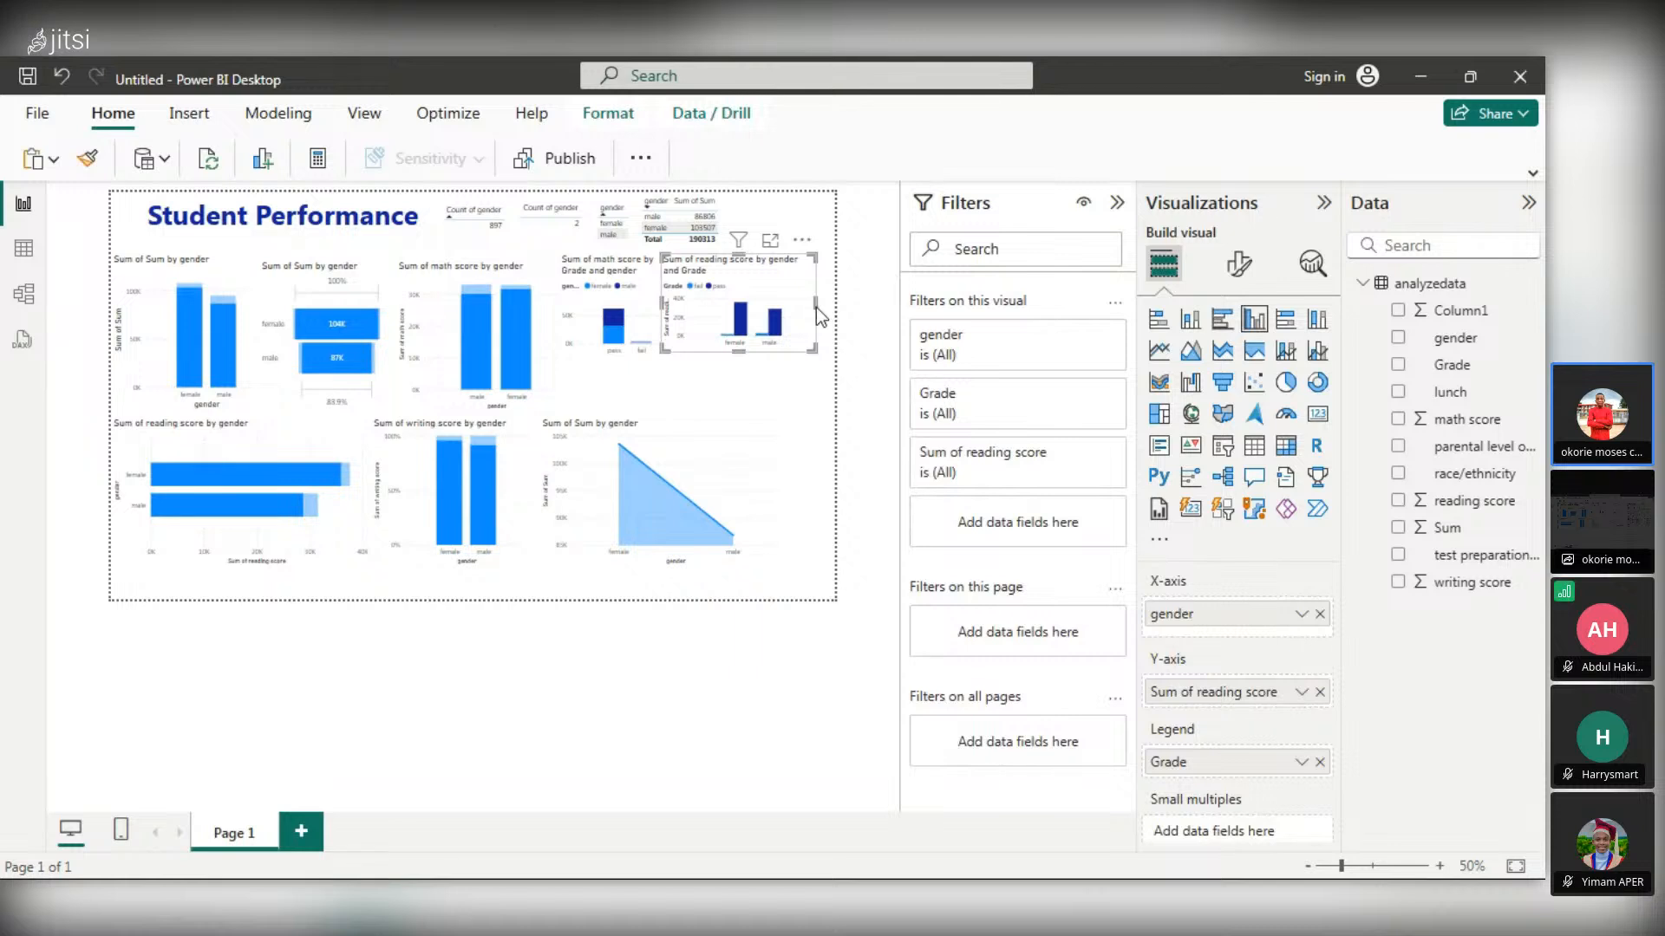
pyautogui.moveTo(815, 307); pyautogui.dragTo(789, 367)
pyautogui.press('Escape')
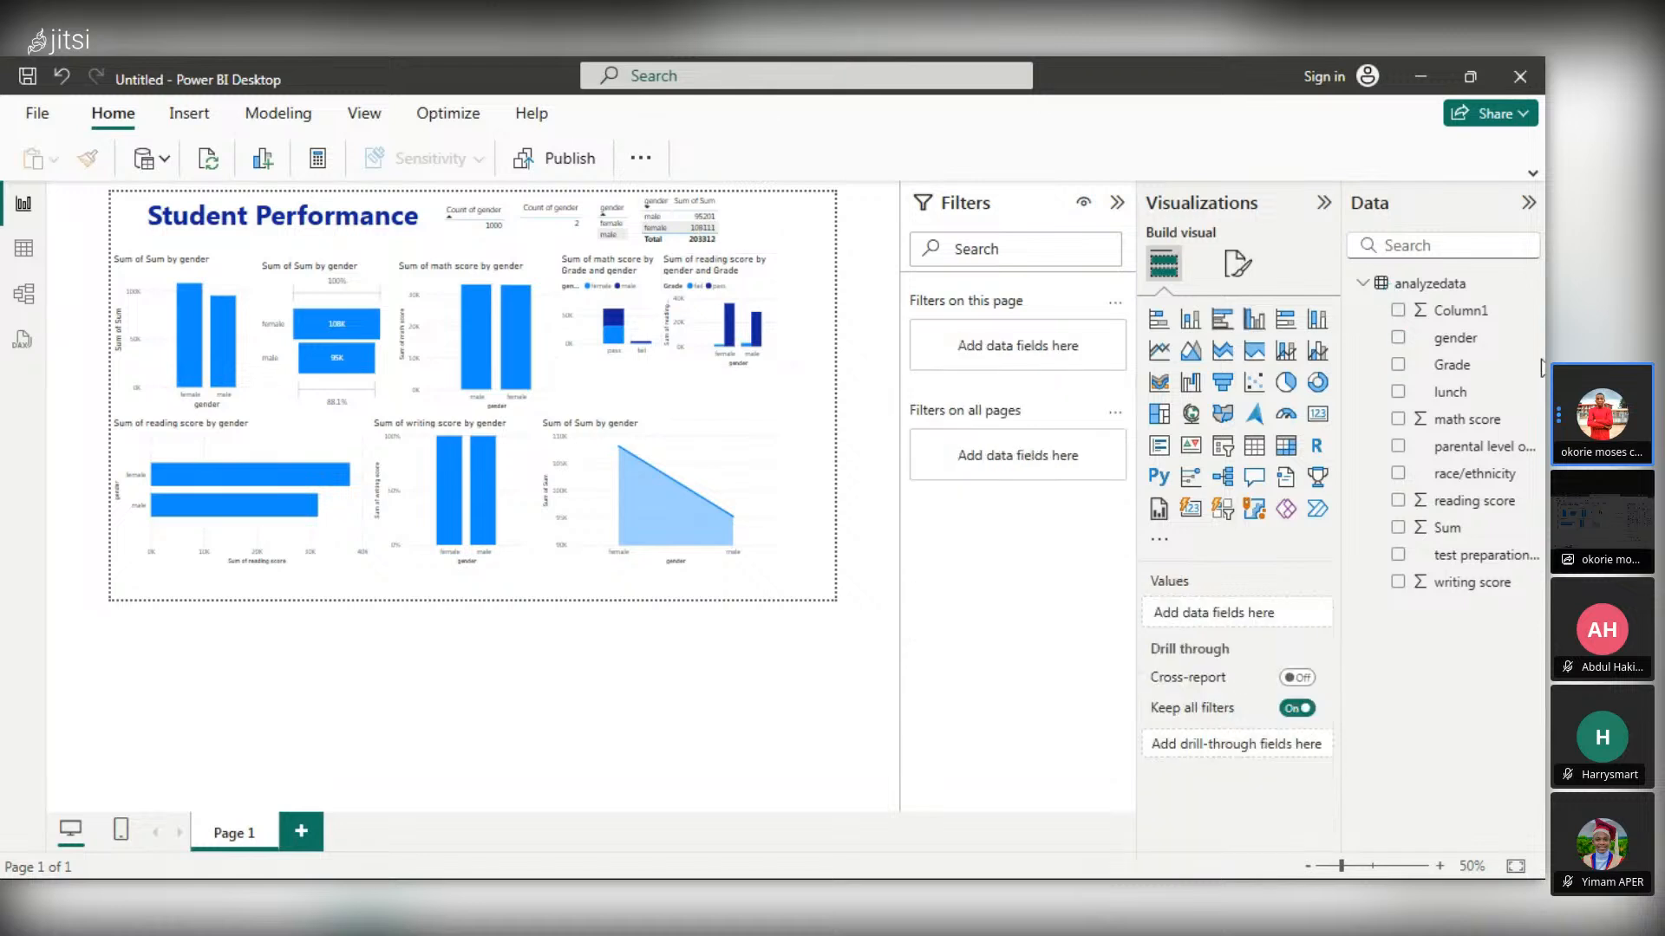
# - Add a 100% stacked bar chart of writing score by gender with Grade as the legend
pyautogui.click(1398, 338)
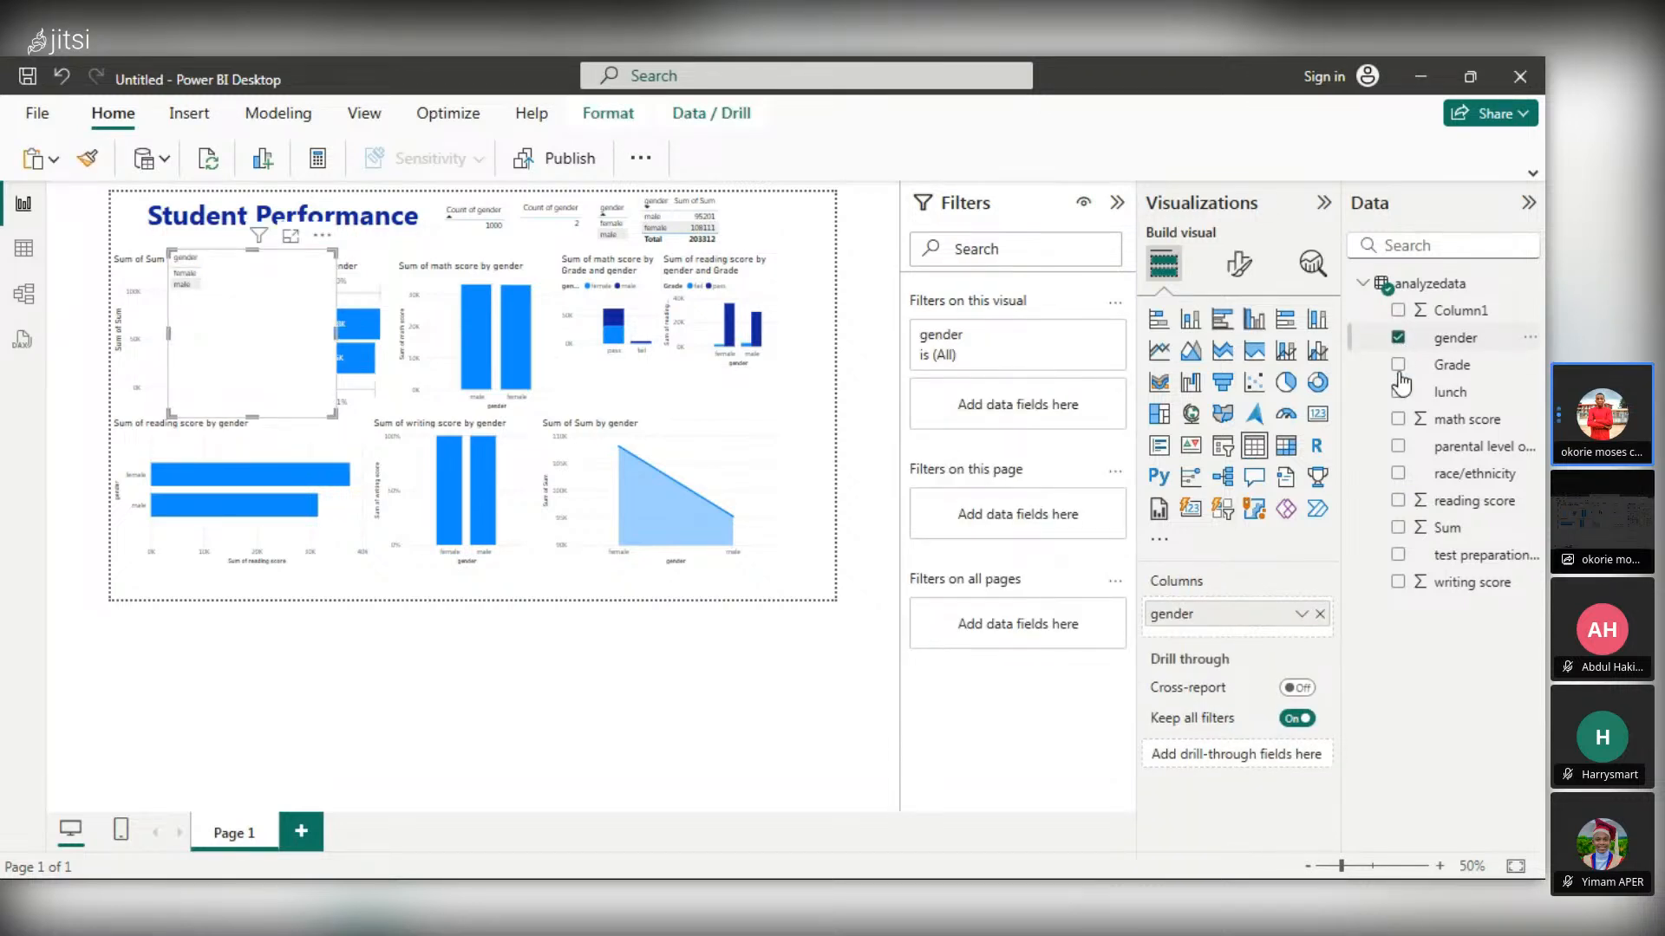
pyautogui.click(1399, 340)
pyautogui.click(1402, 340)
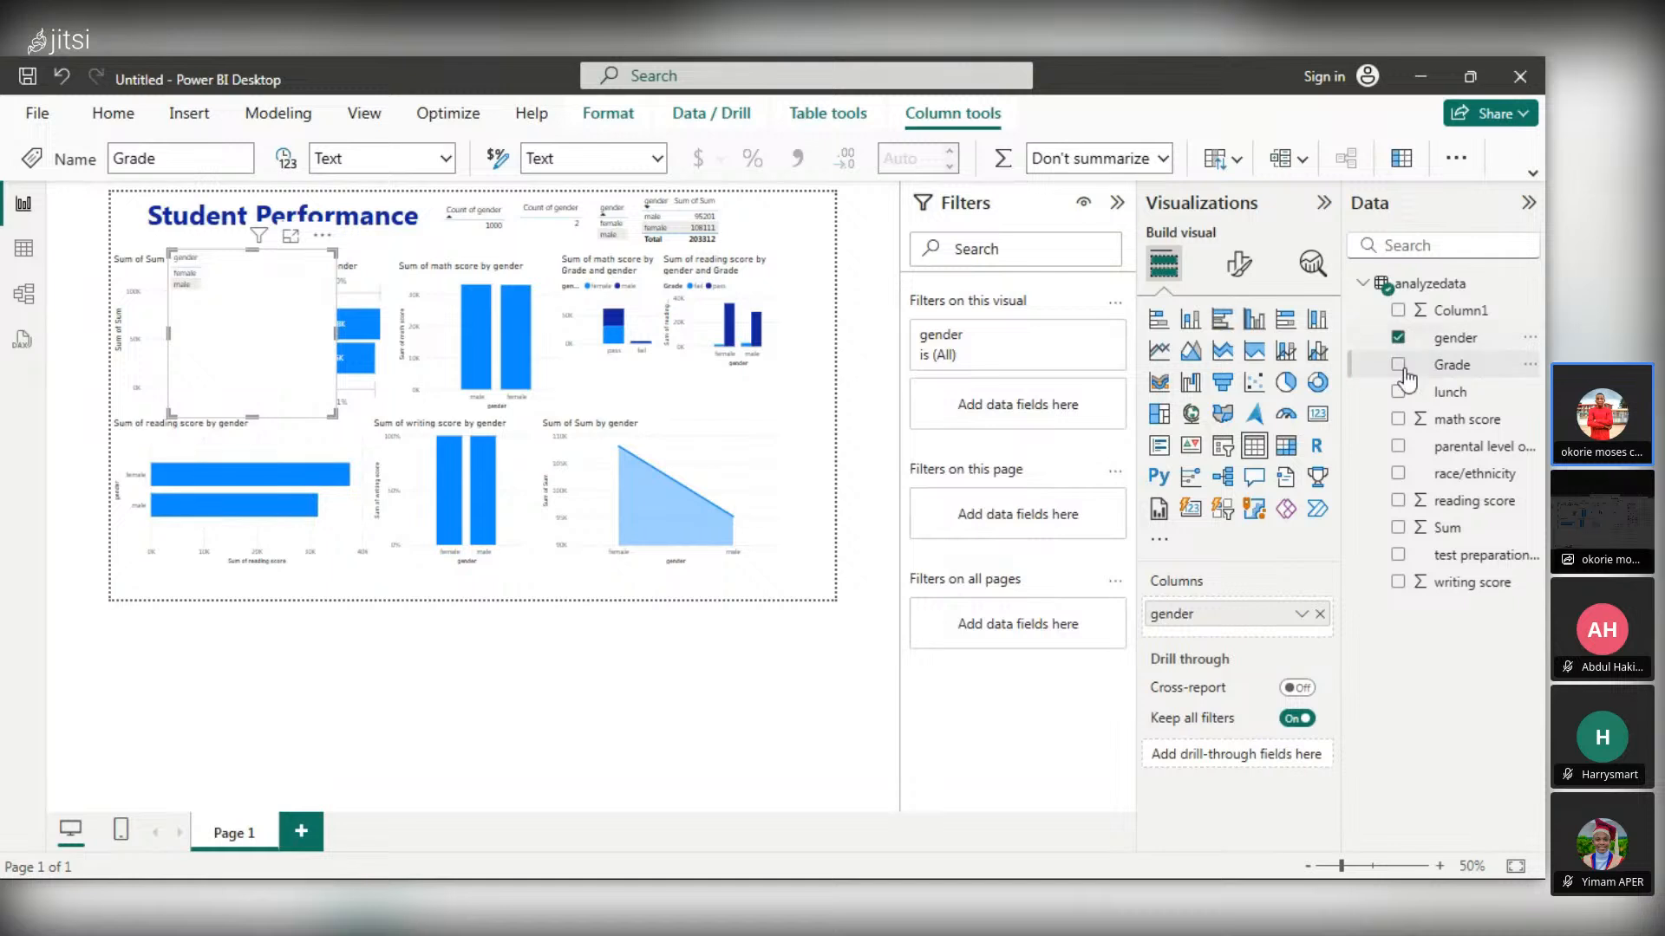
pyautogui.click(1399, 366)
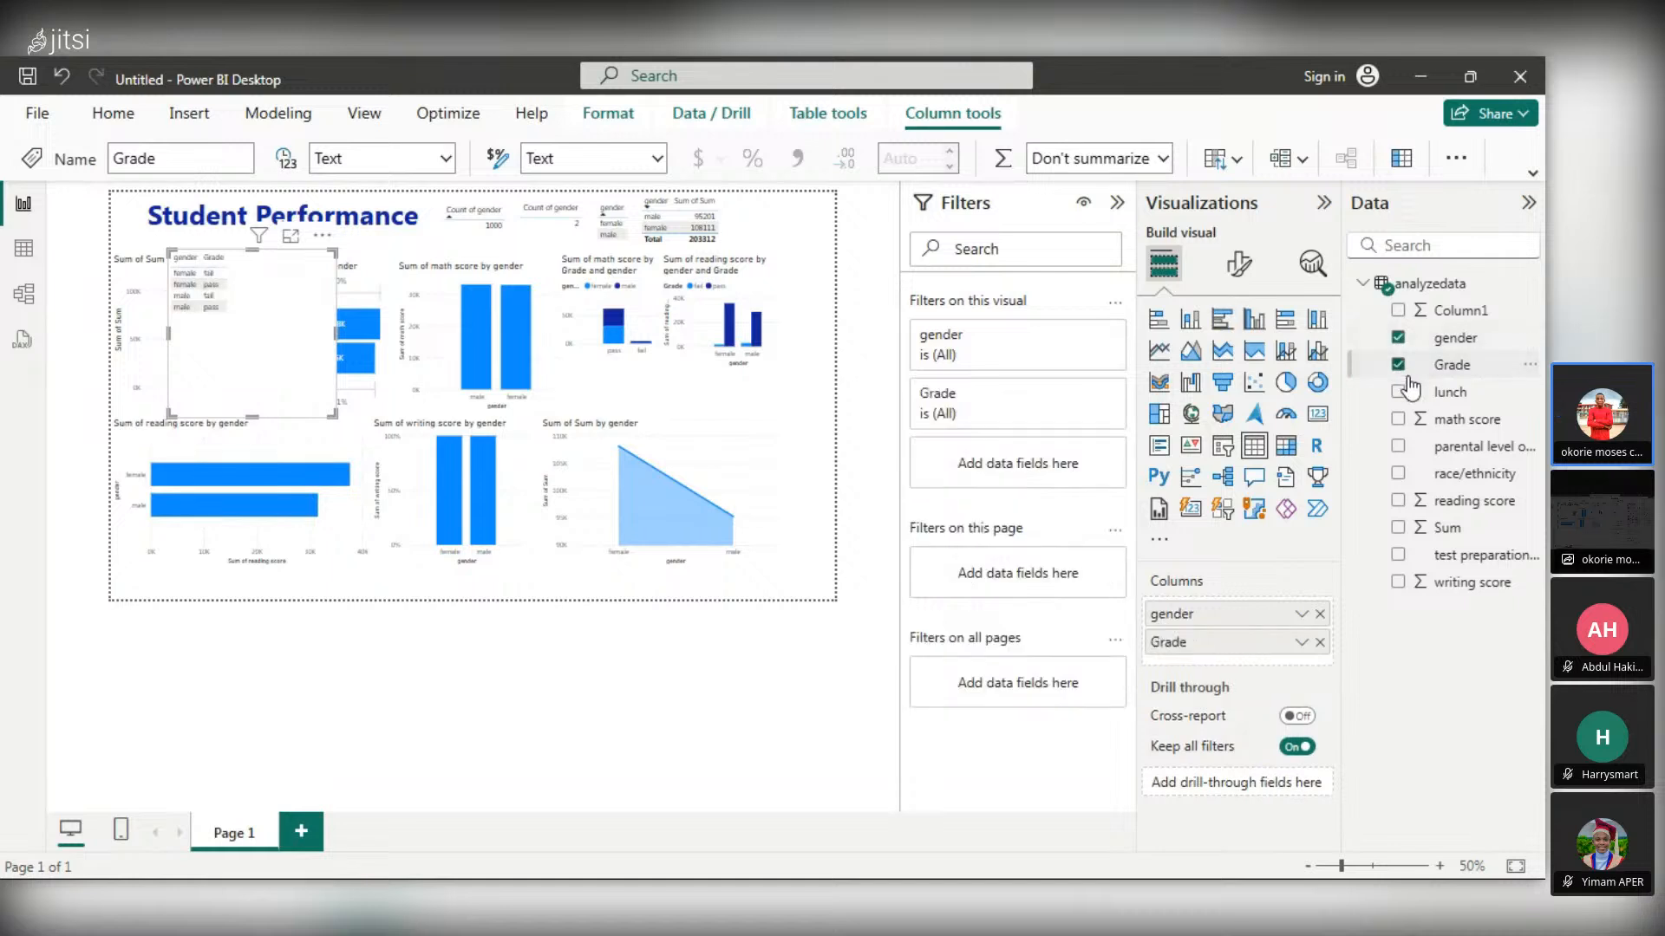
pyautogui.click(1397, 582)
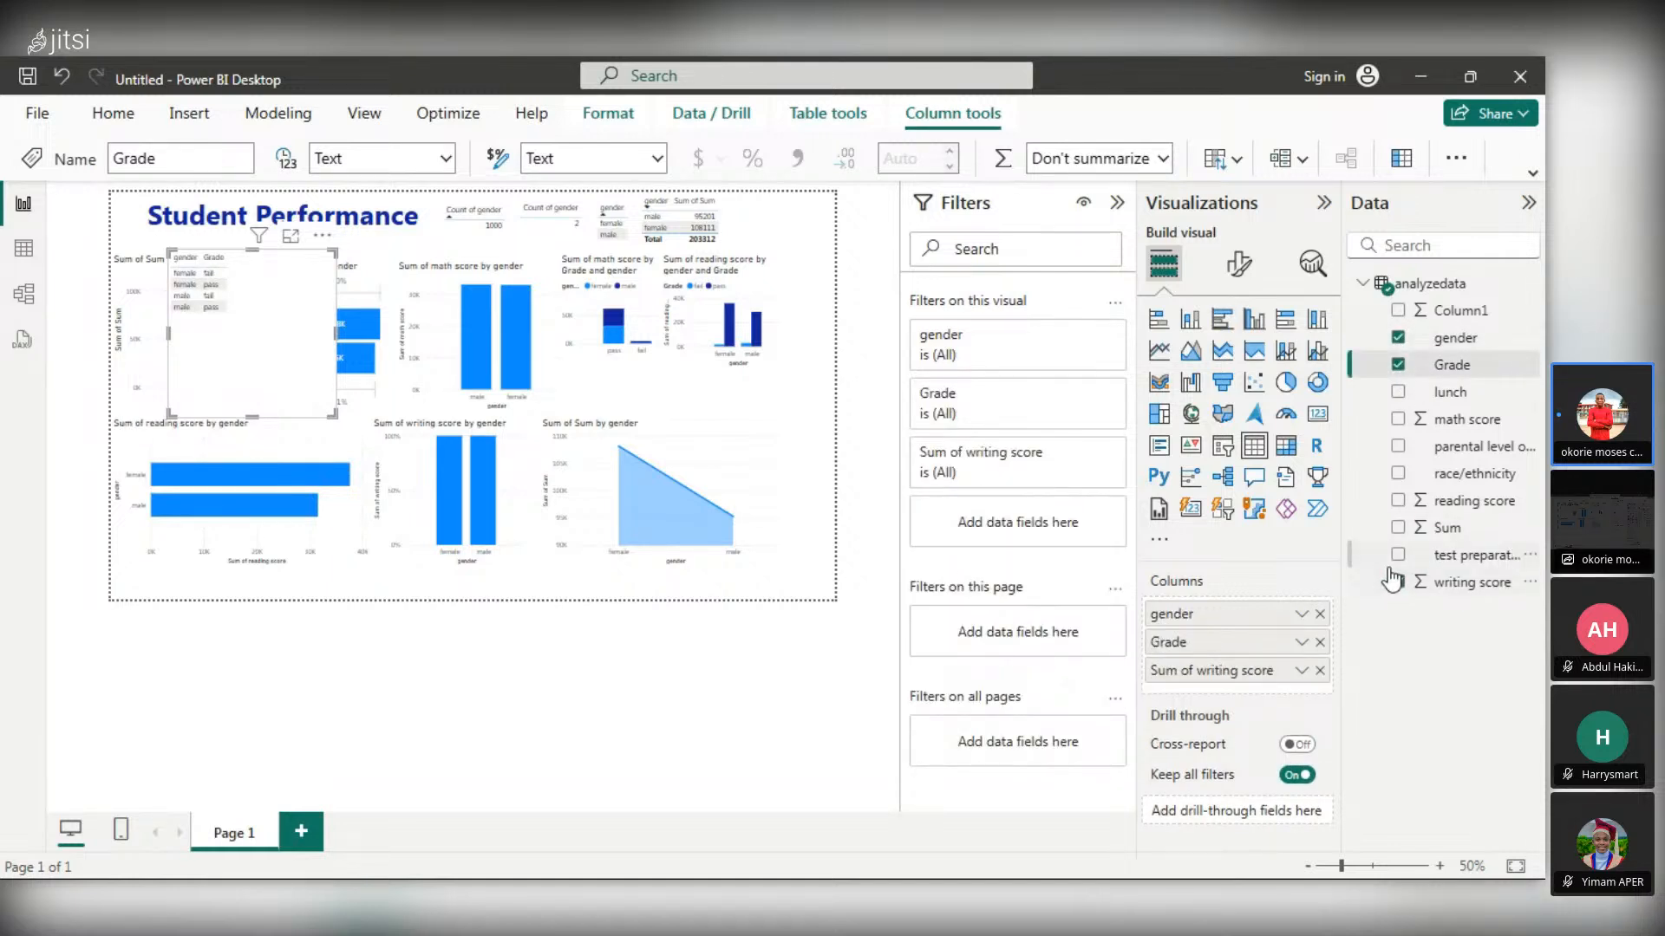
pyautogui.click(1287, 332)
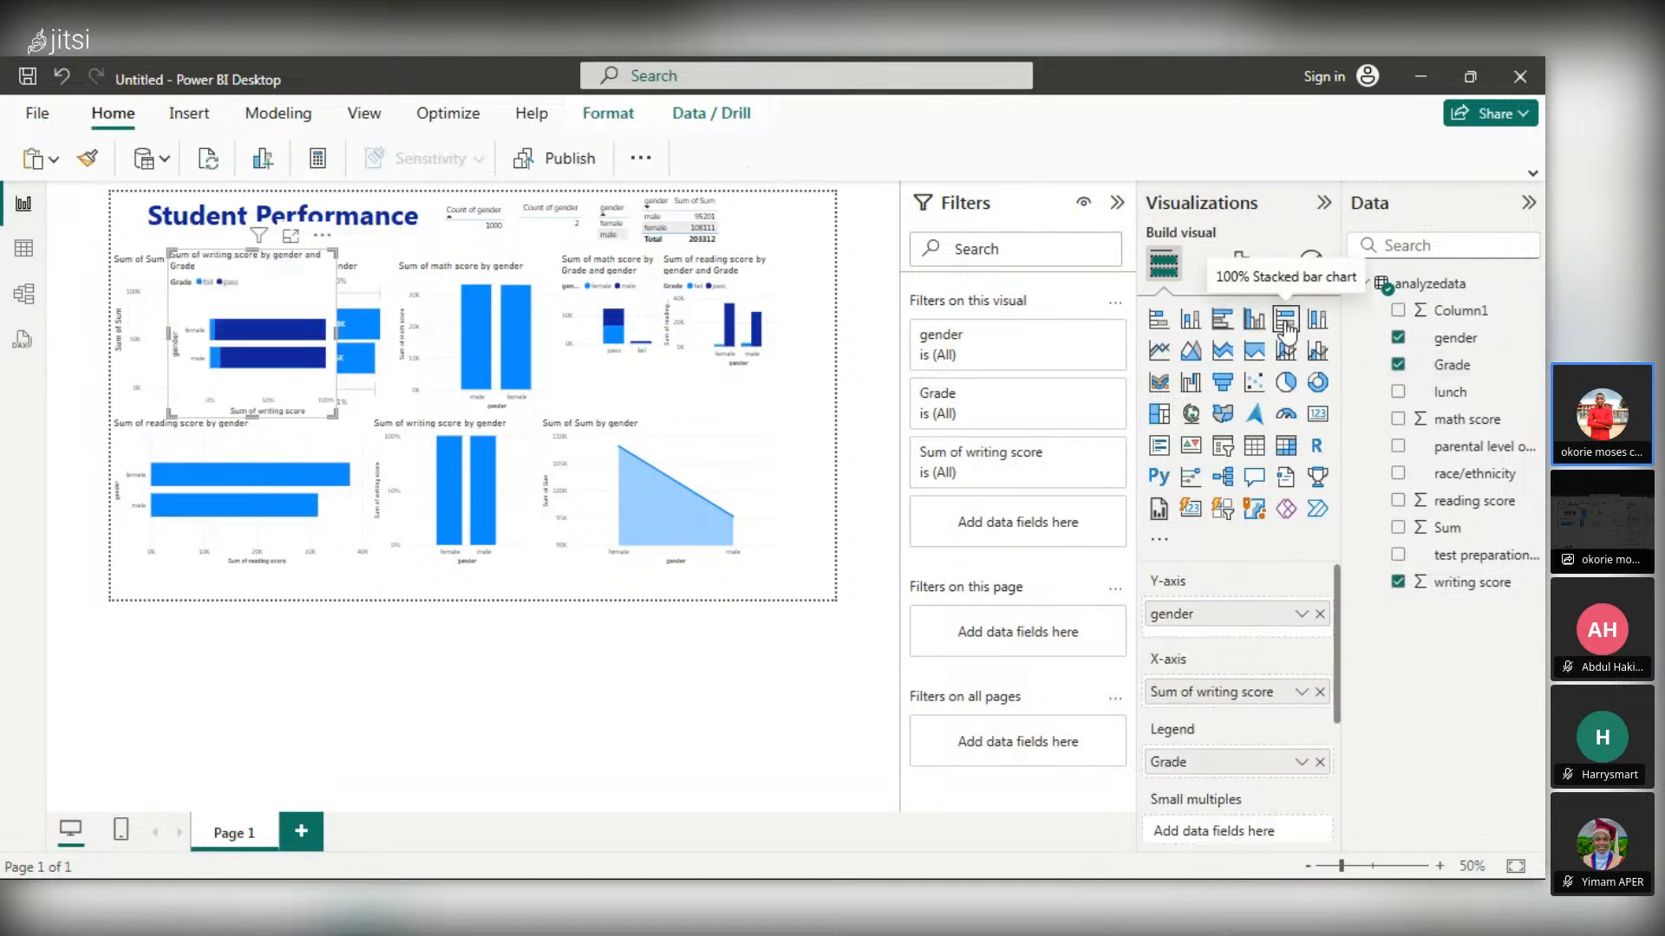
# - Move the writing score by gender and Grade chart toward the page's right edge, shrink it, and delete the area chart of Sum by gender
pyautogui.moveTo(295, 256); pyautogui.dragTo(784, 387)
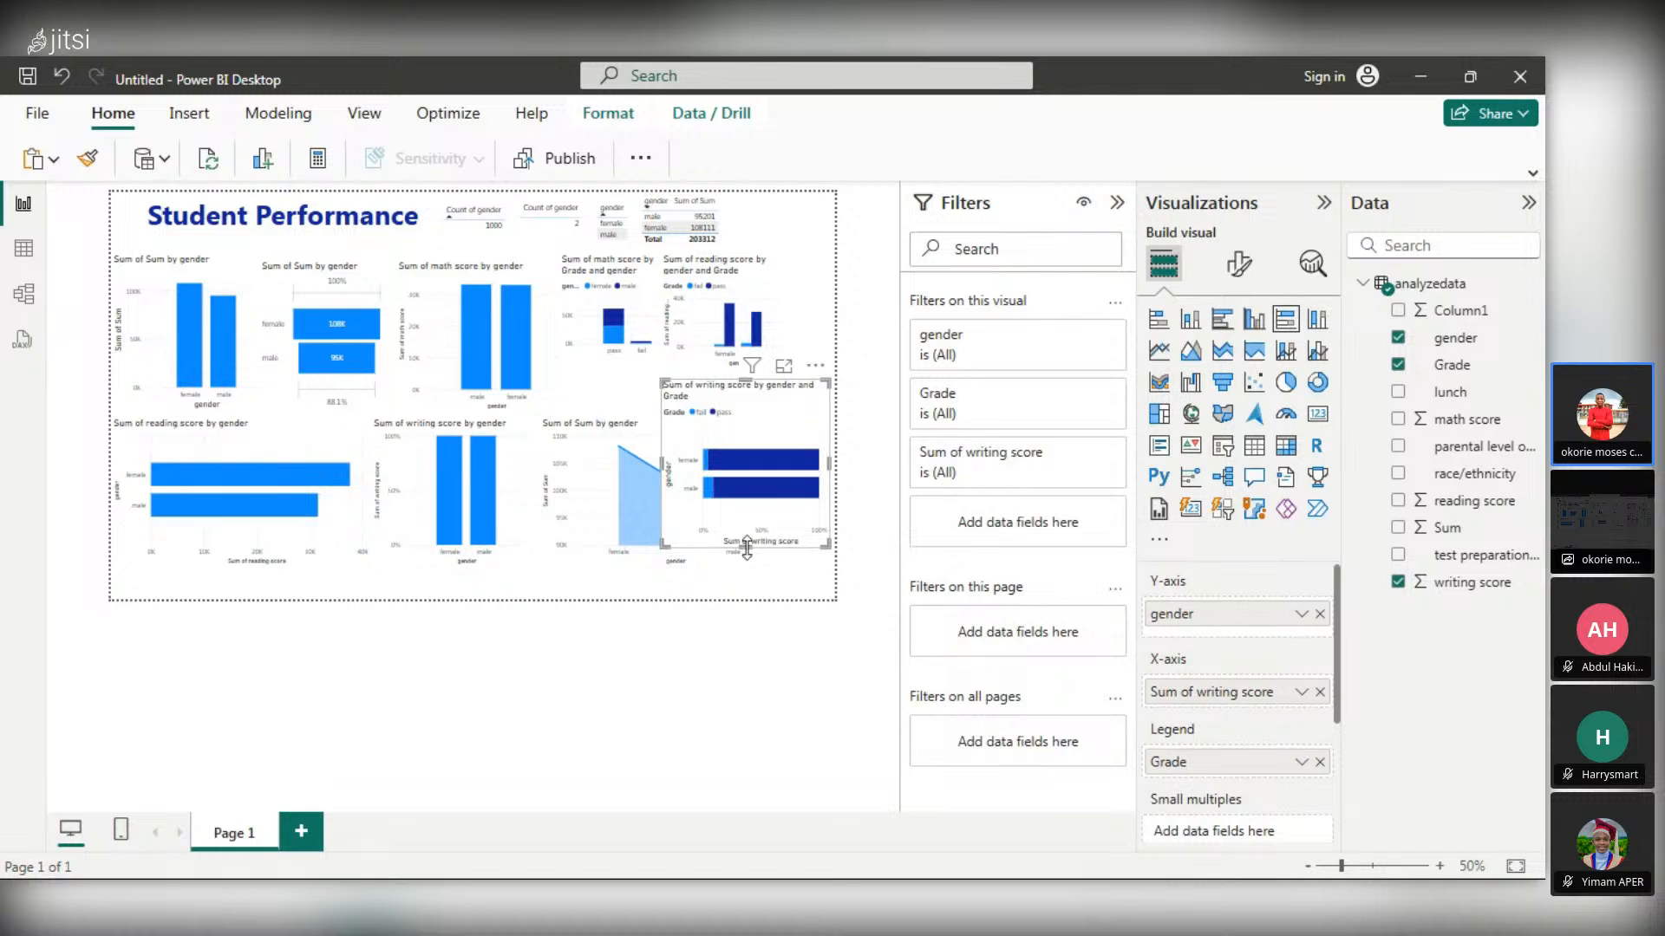
pyautogui.moveTo(745, 546); pyautogui.dragTo(752, 499)
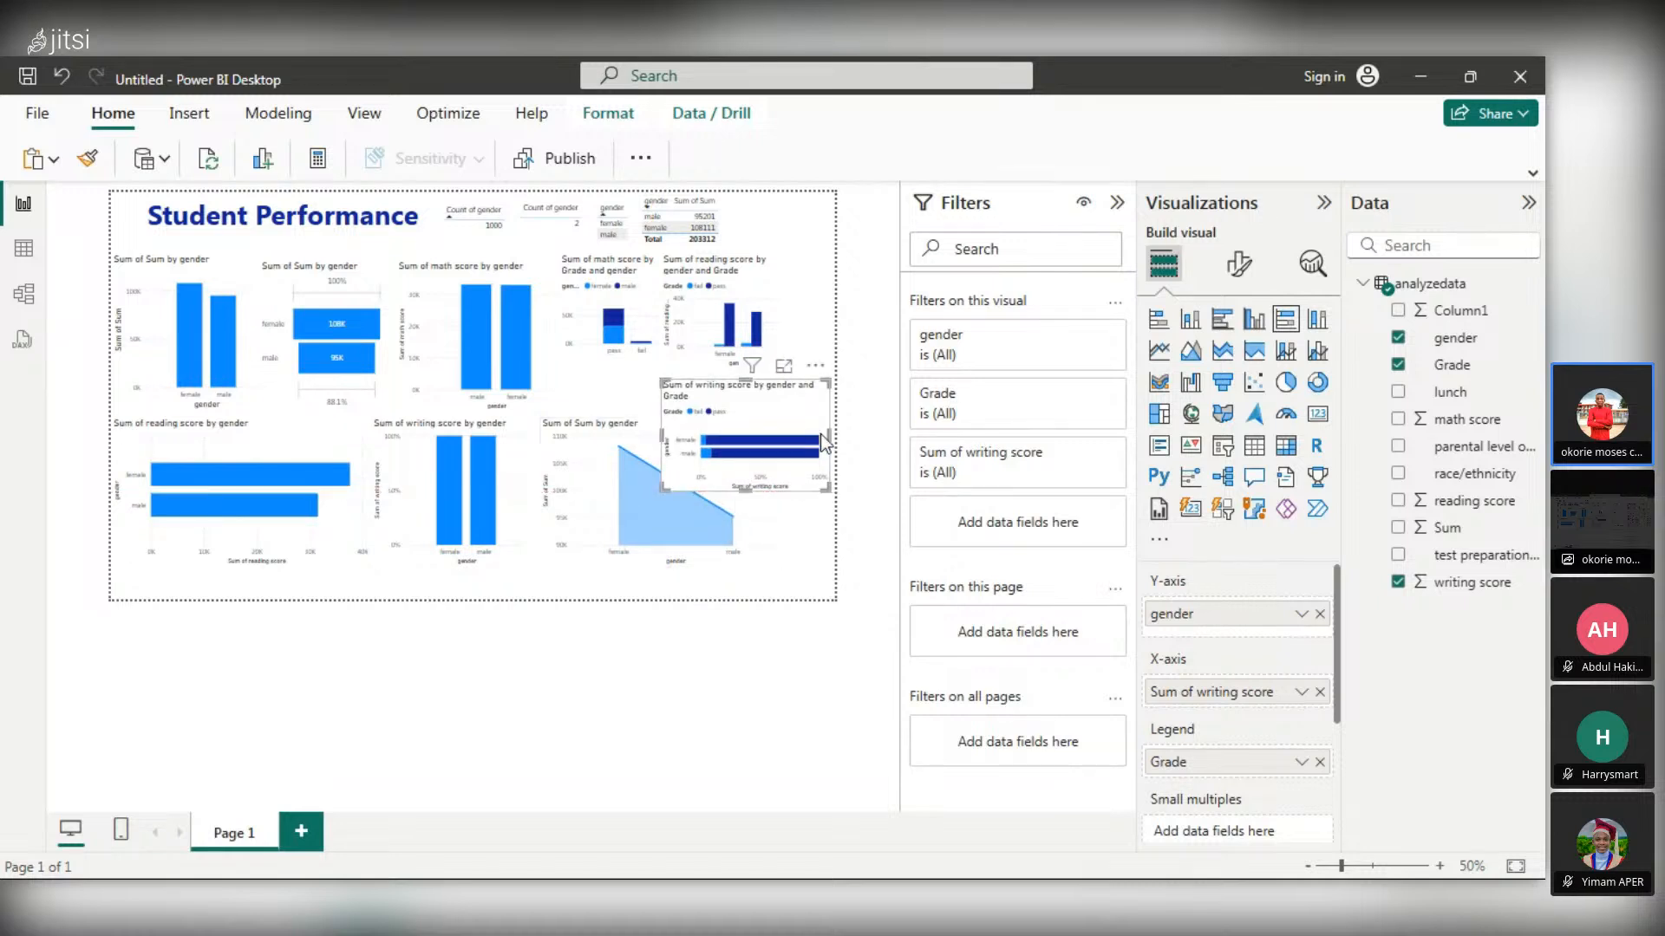
pyautogui.moveTo(830, 437); pyautogui.dragTo(768, 371)
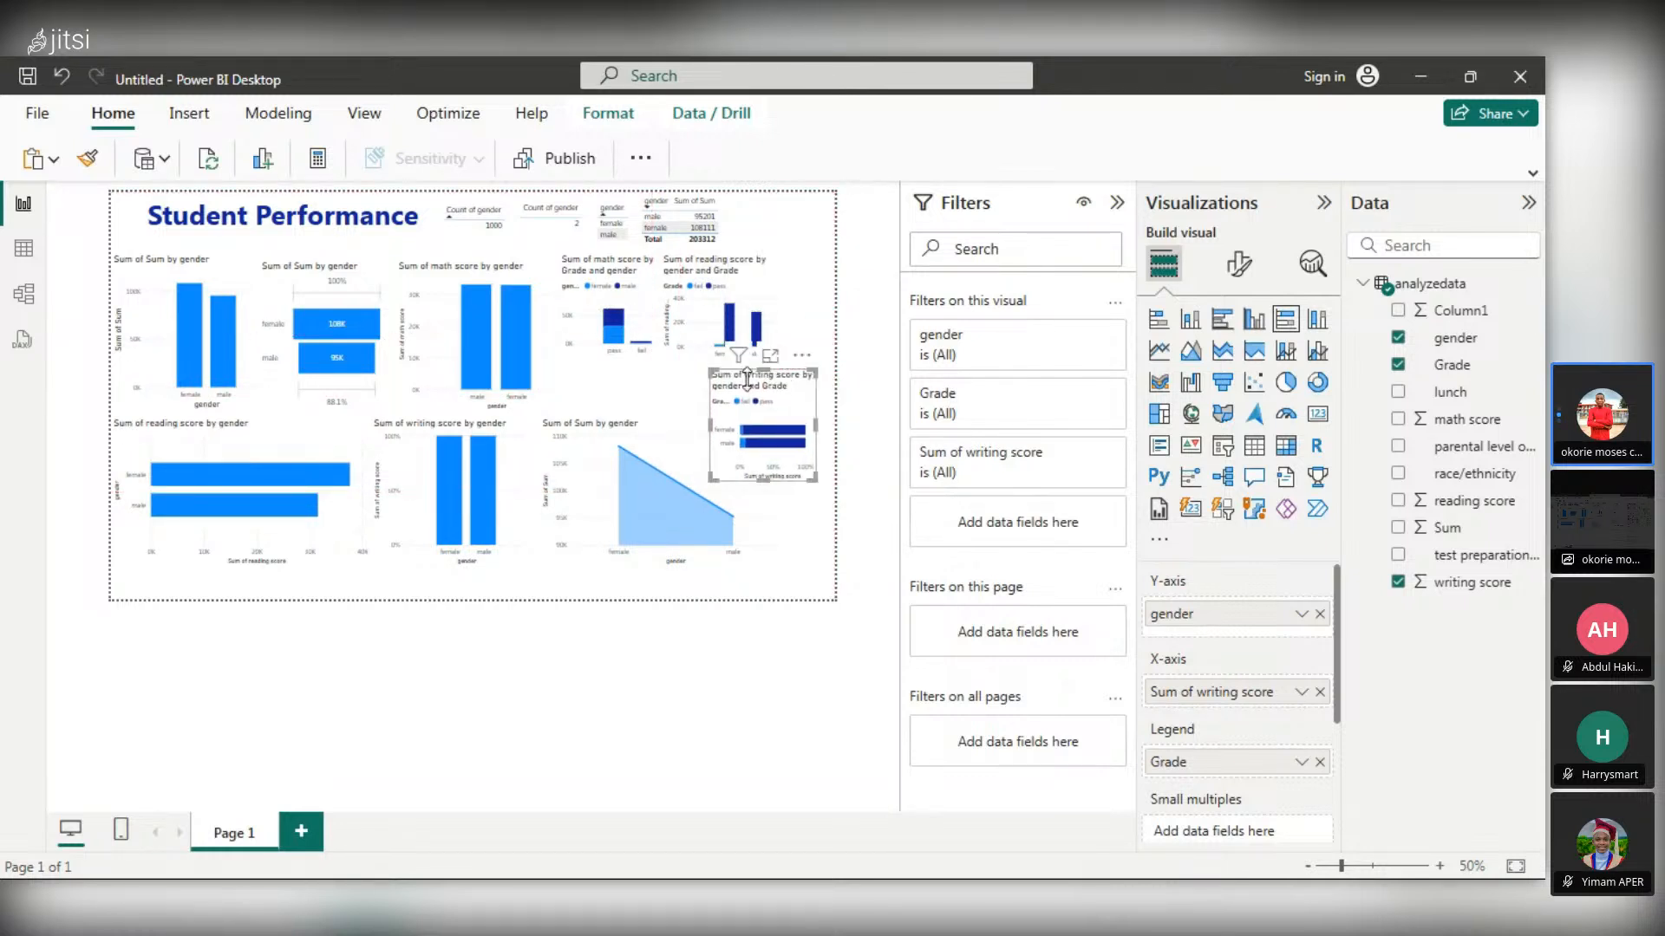
pyautogui.click(607, 430)
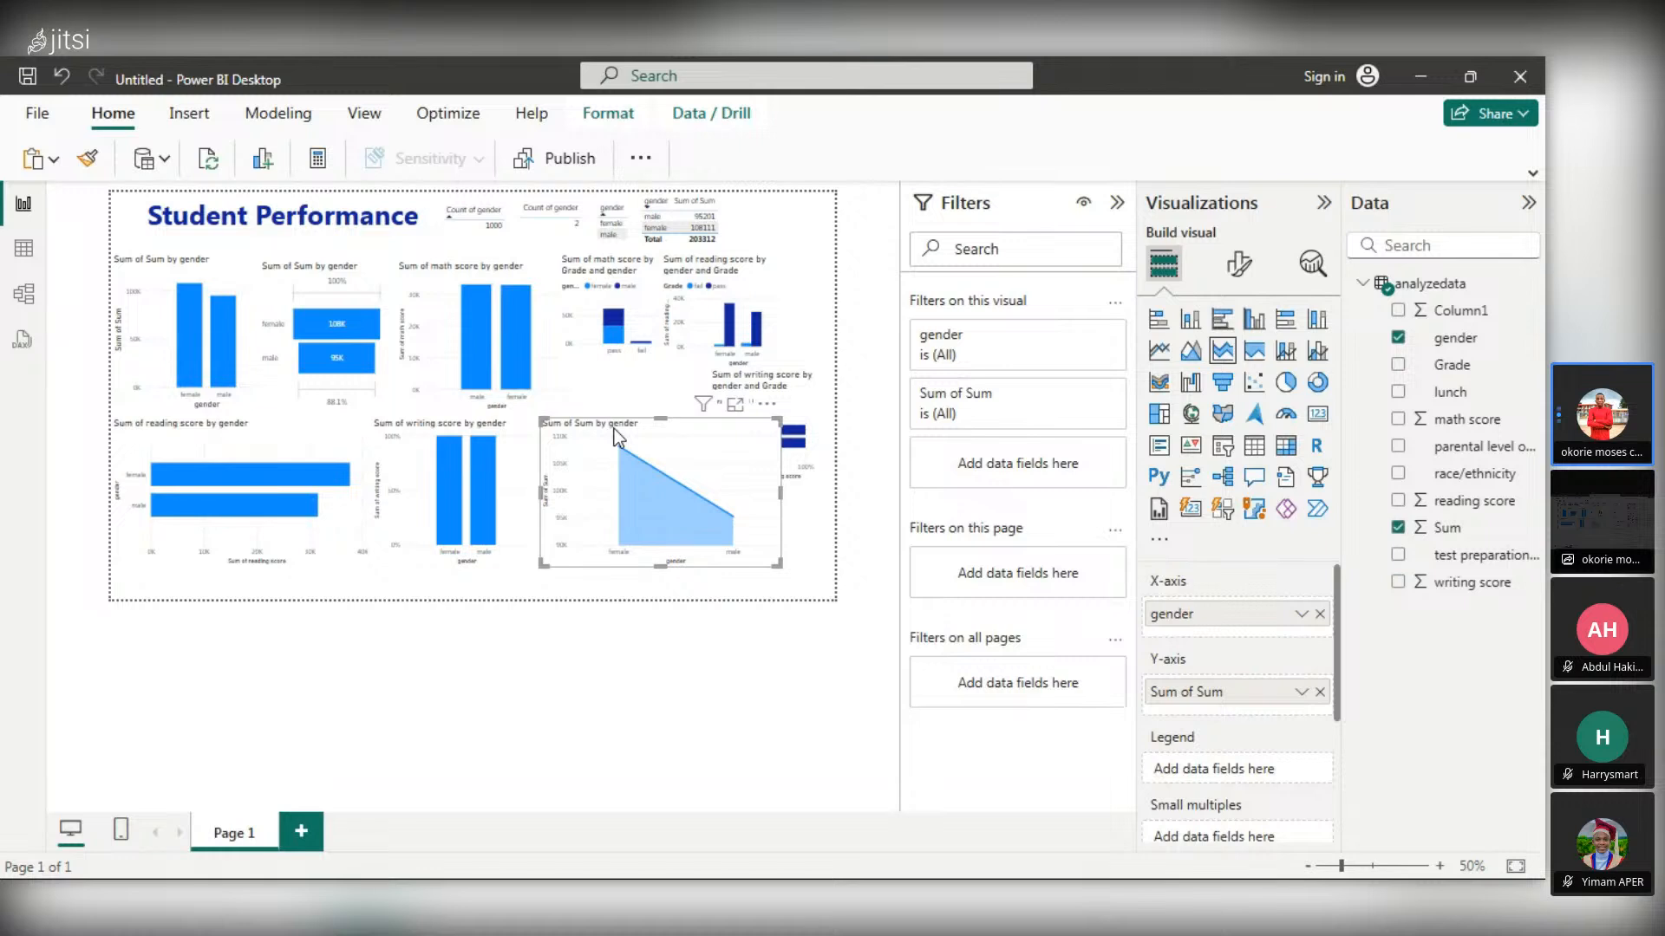
pyautogui.press('Delete')
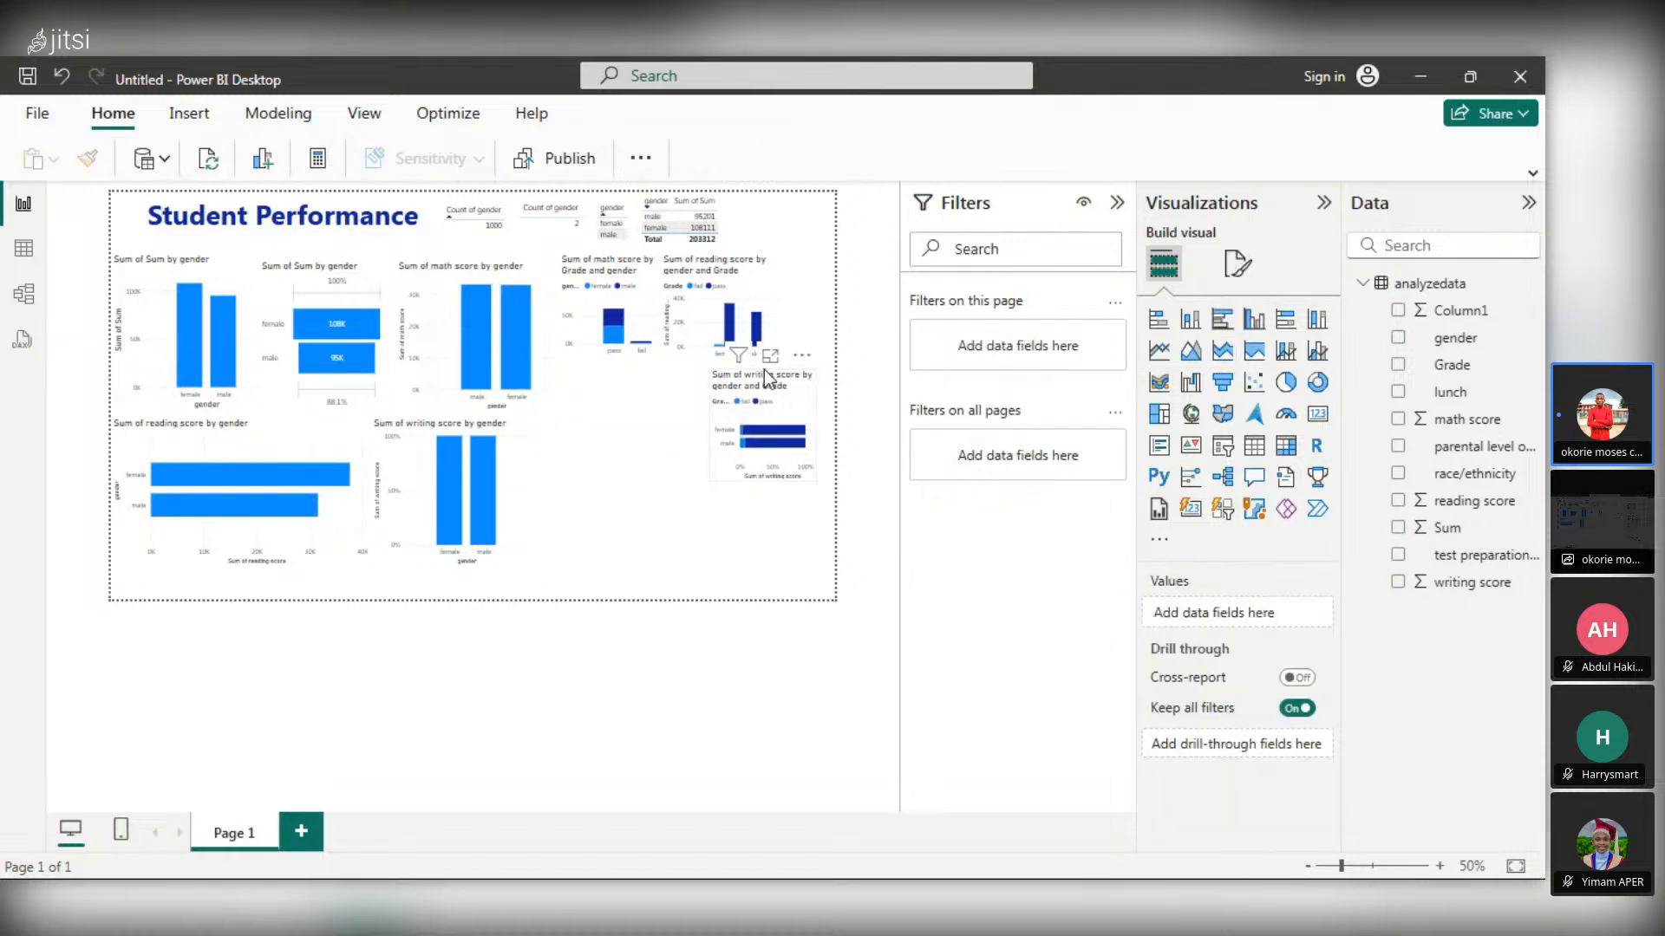
# - Rearrange the Grade charts with reading score below the math score chart and writing score in the page's upper-right corner
pyautogui.moveTo(763, 369); pyautogui.dragTo(609, 387)
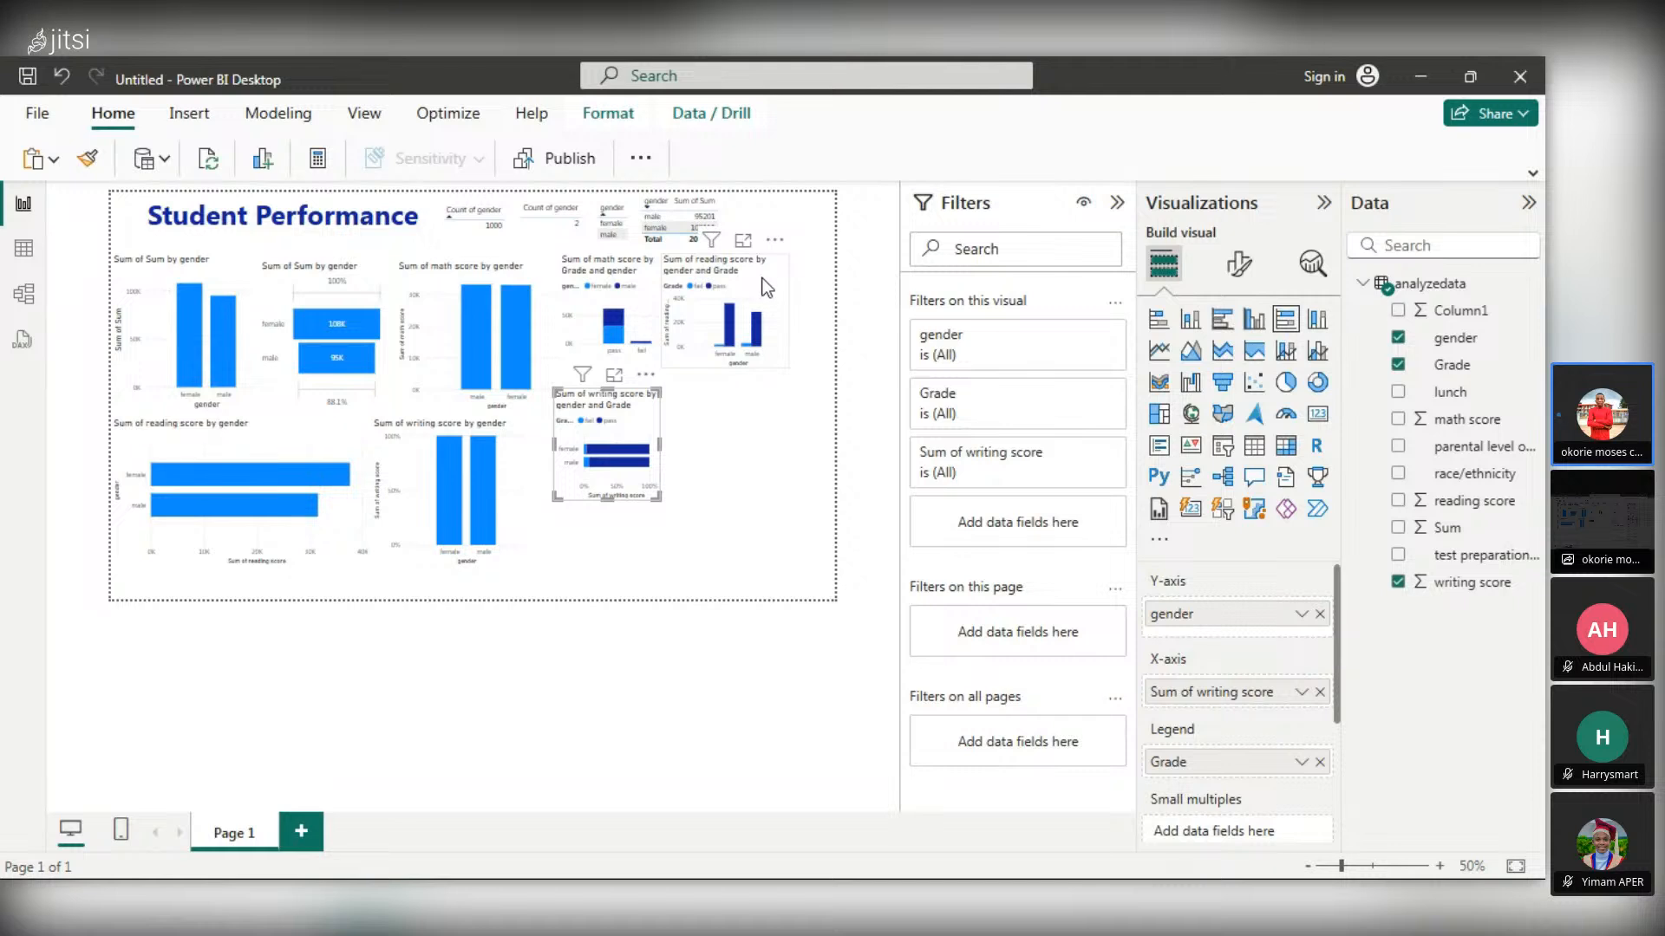
pyautogui.moveTo(763, 276); pyautogui.dragTo(661, 516)
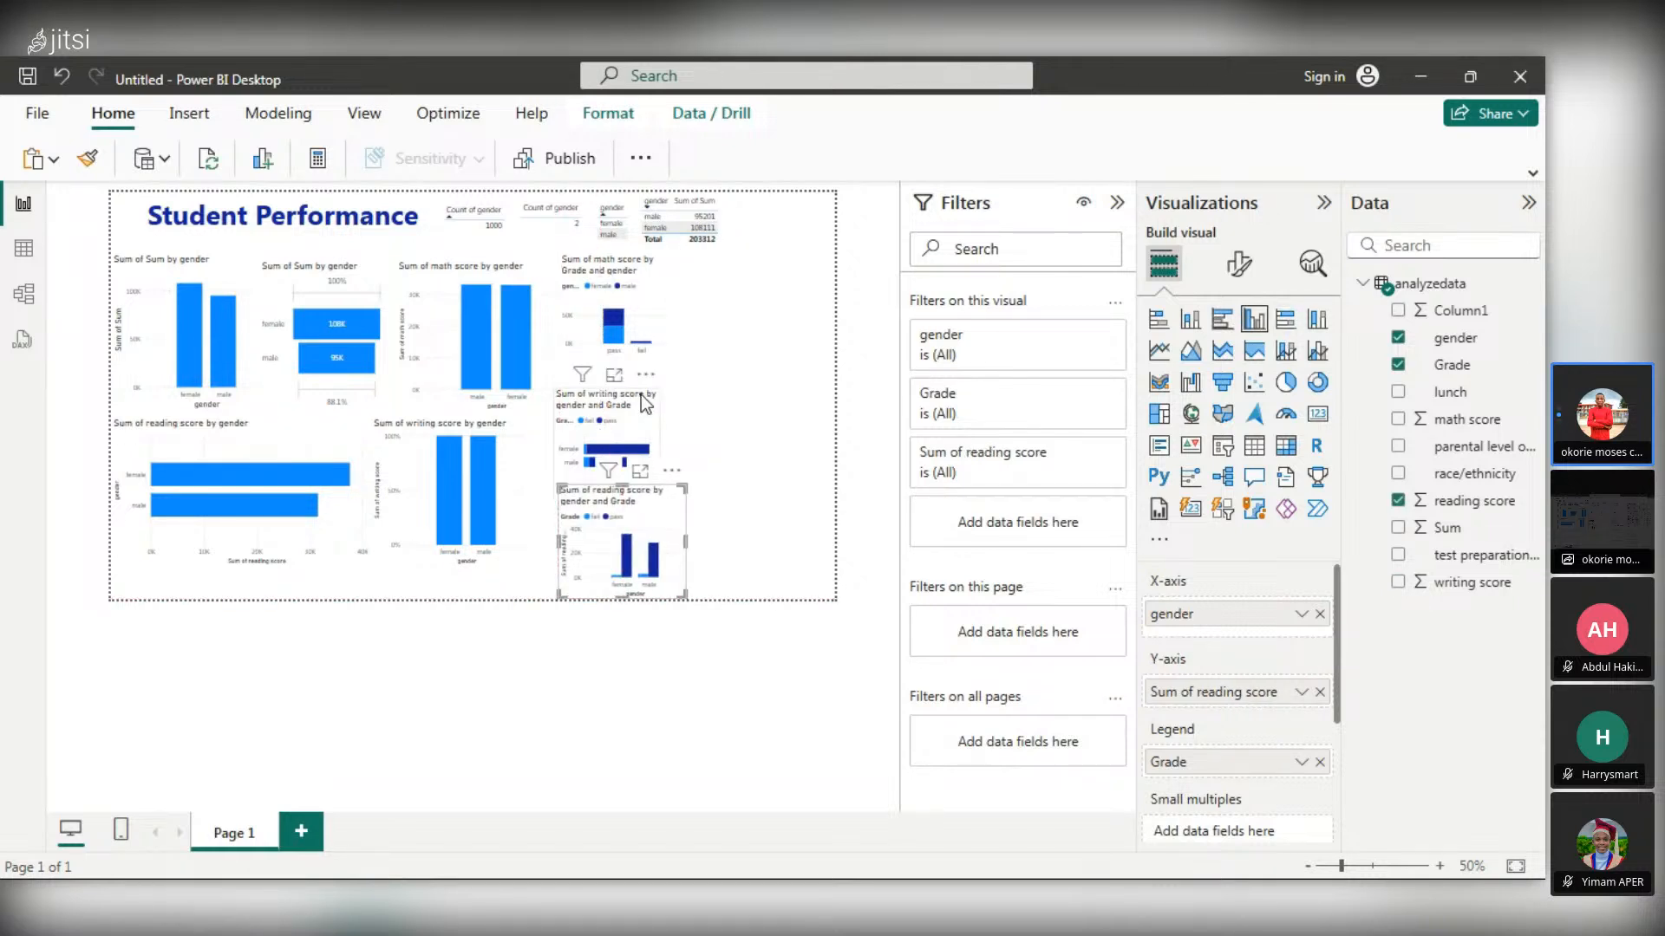
pyautogui.moveTo(641, 393); pyautogui.dragTo(749, 258)
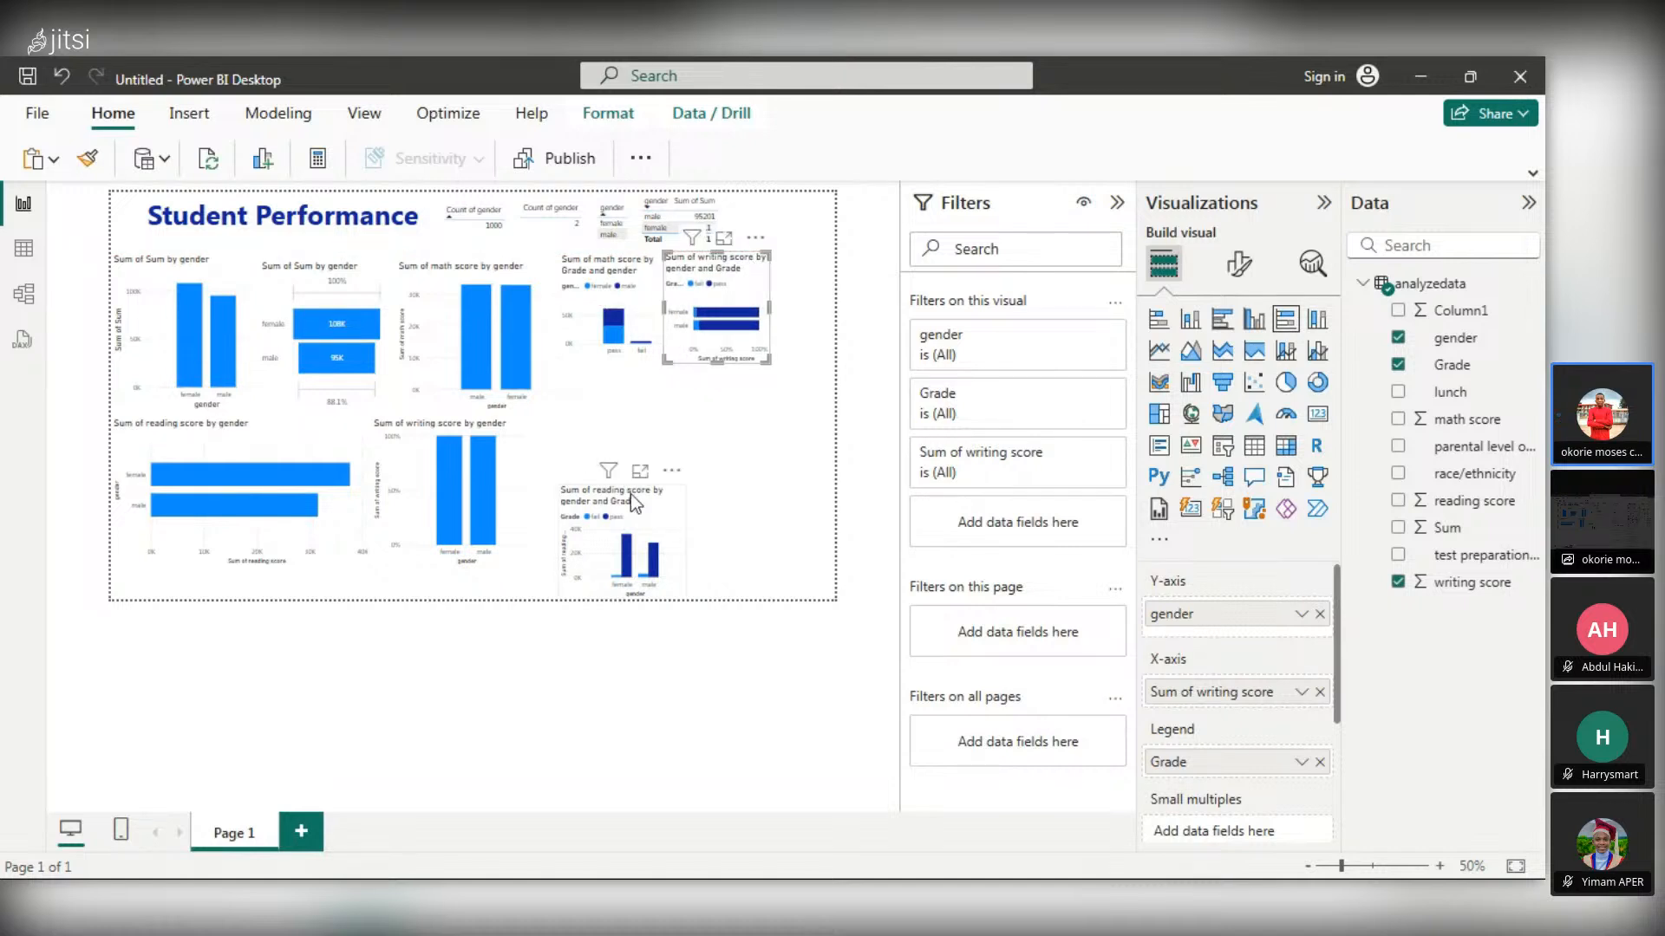
pyautogui.moveTo(631, 492); pyautogui.dragTo(624, 385)
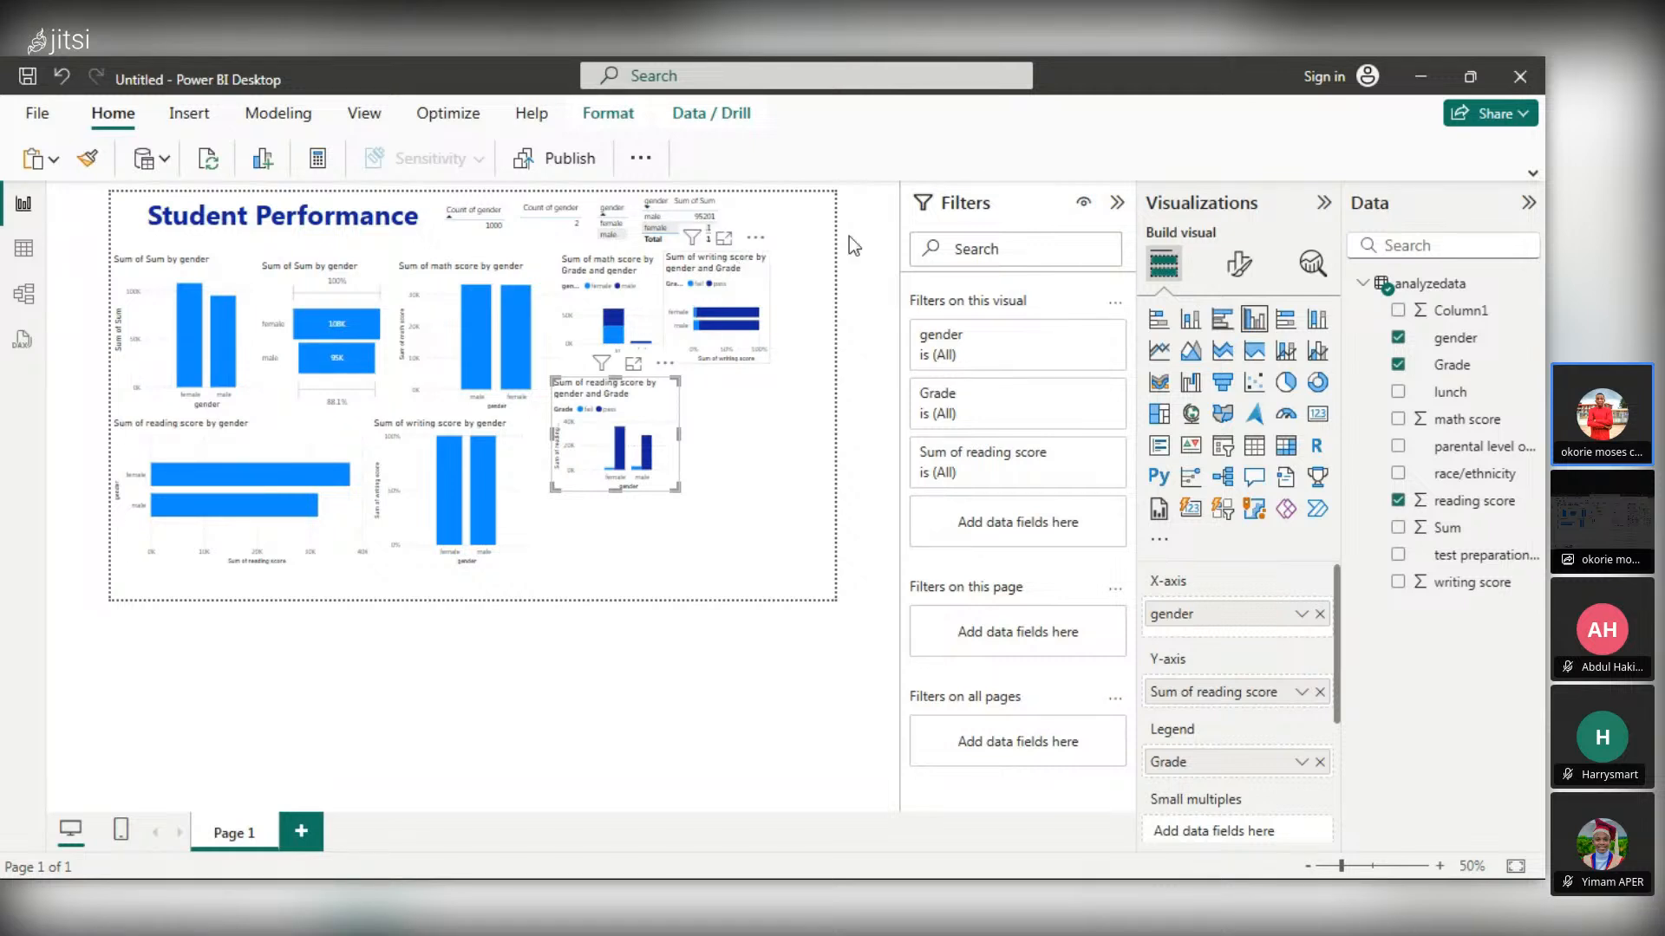
pyautogui.moveTo(747, 267); pyautogui.dragTo(808, 204)
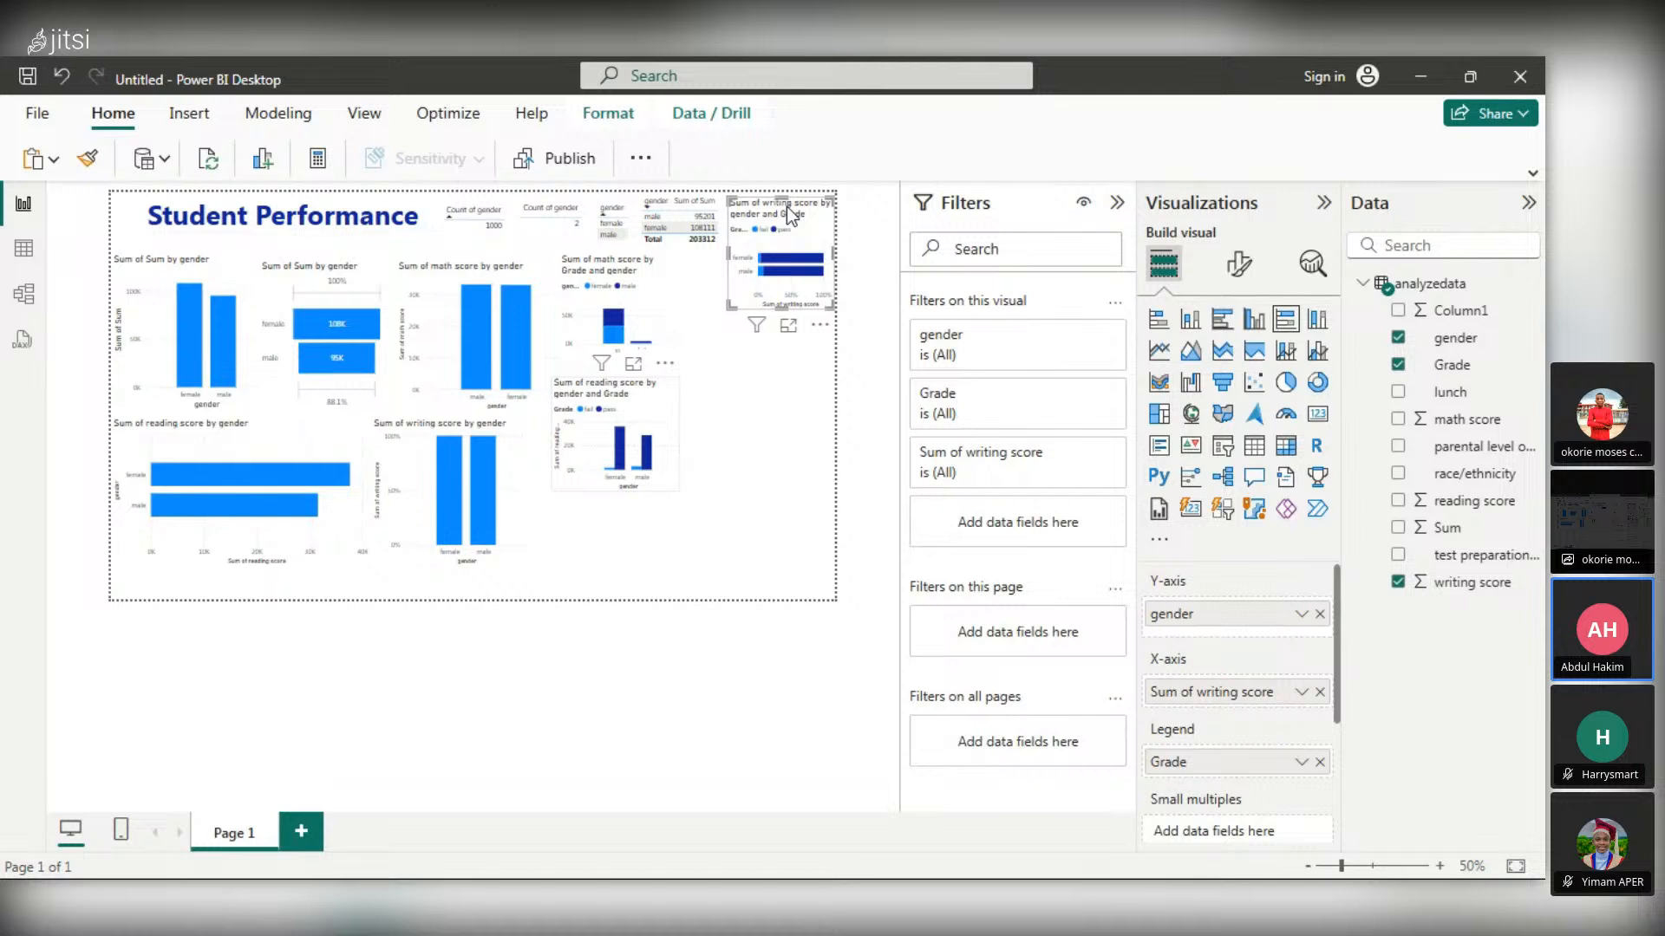
# - Line up the math, writing and reading score by gender and Grade charts in one row below the small tables
pyautogui.moveTo(791, 215); pyautogui.dragTo(717, 280)
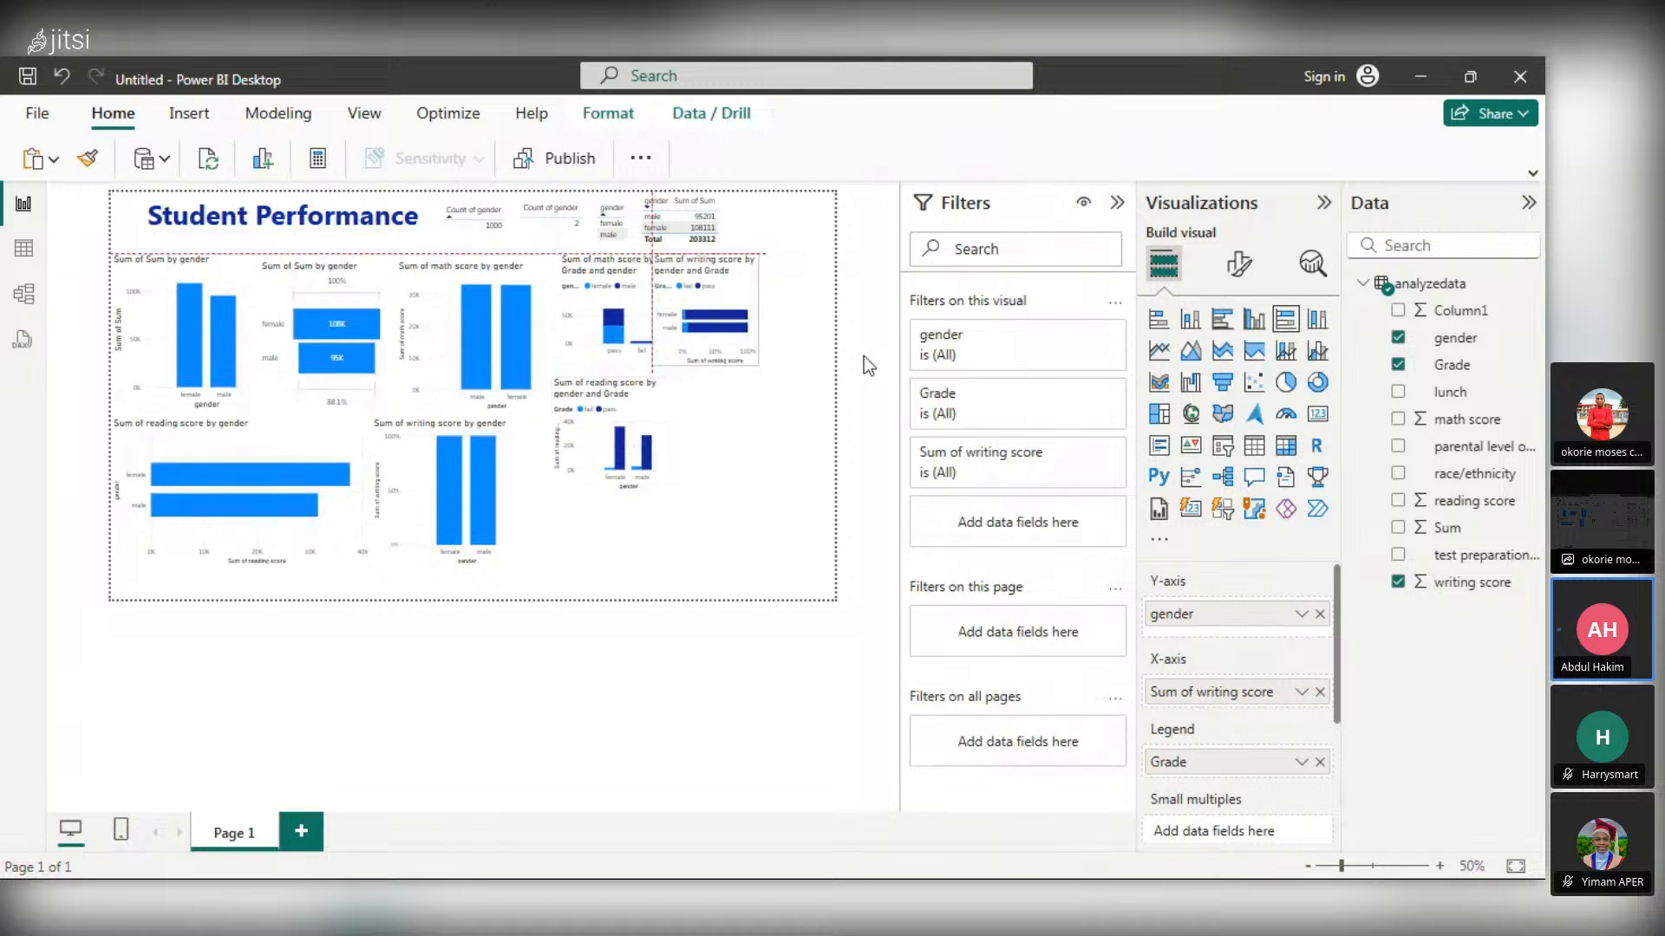
pyautogui.moveTo(682, 436); pyautogui.dragTo(811, 278)
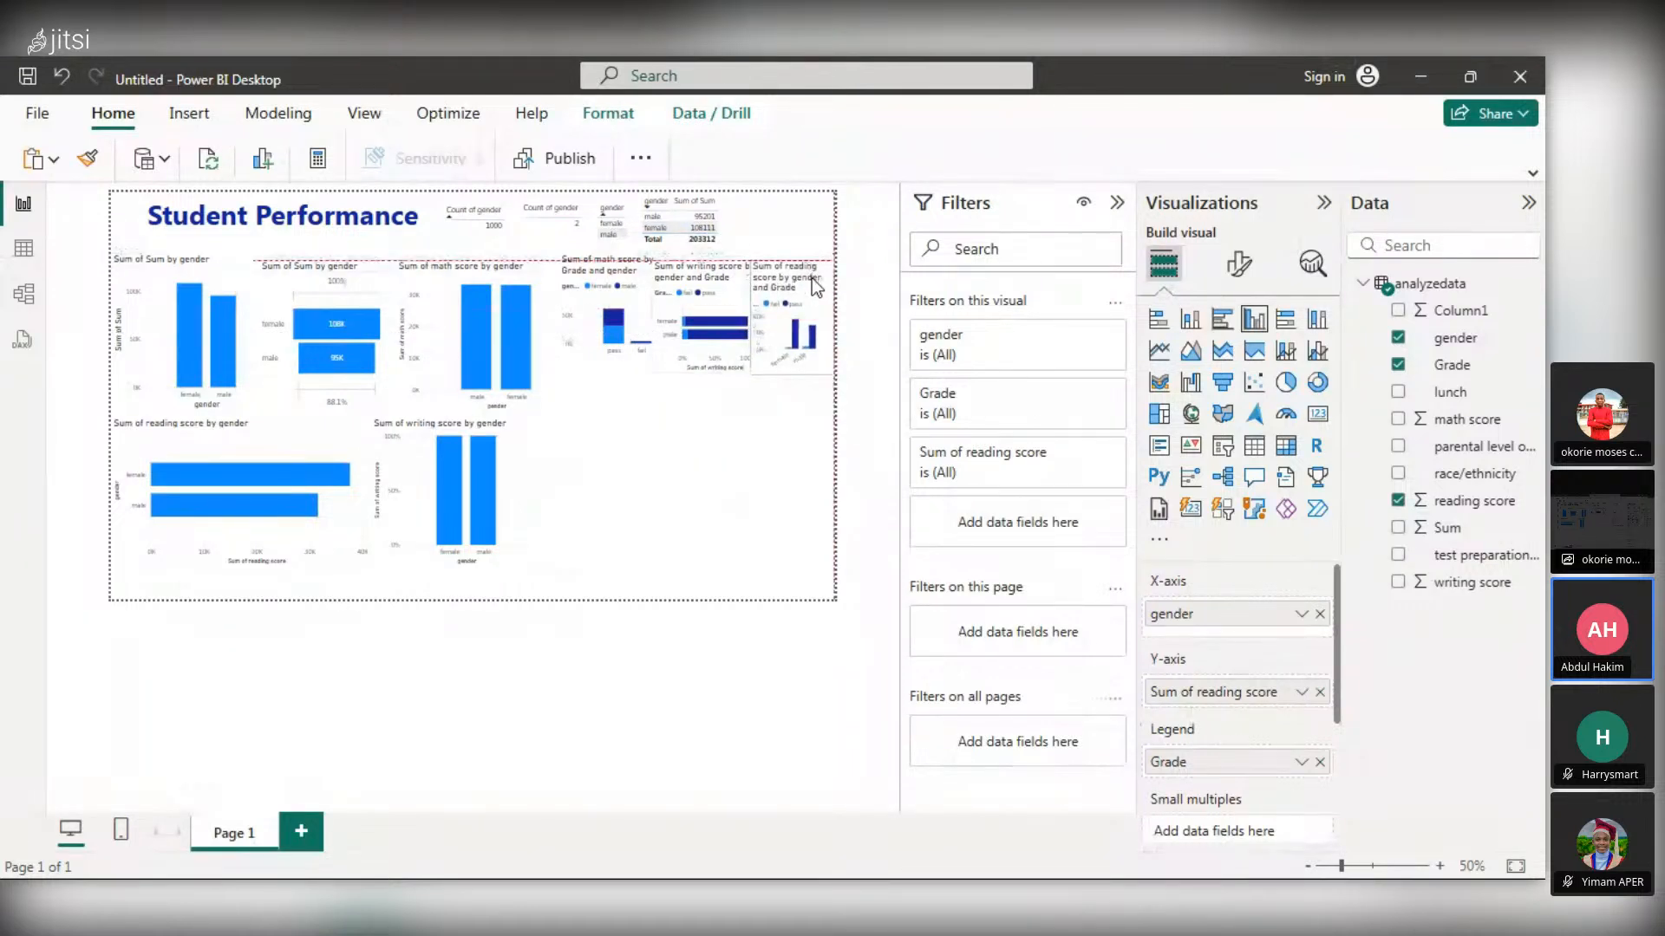
pyautogui.click(725, 288)
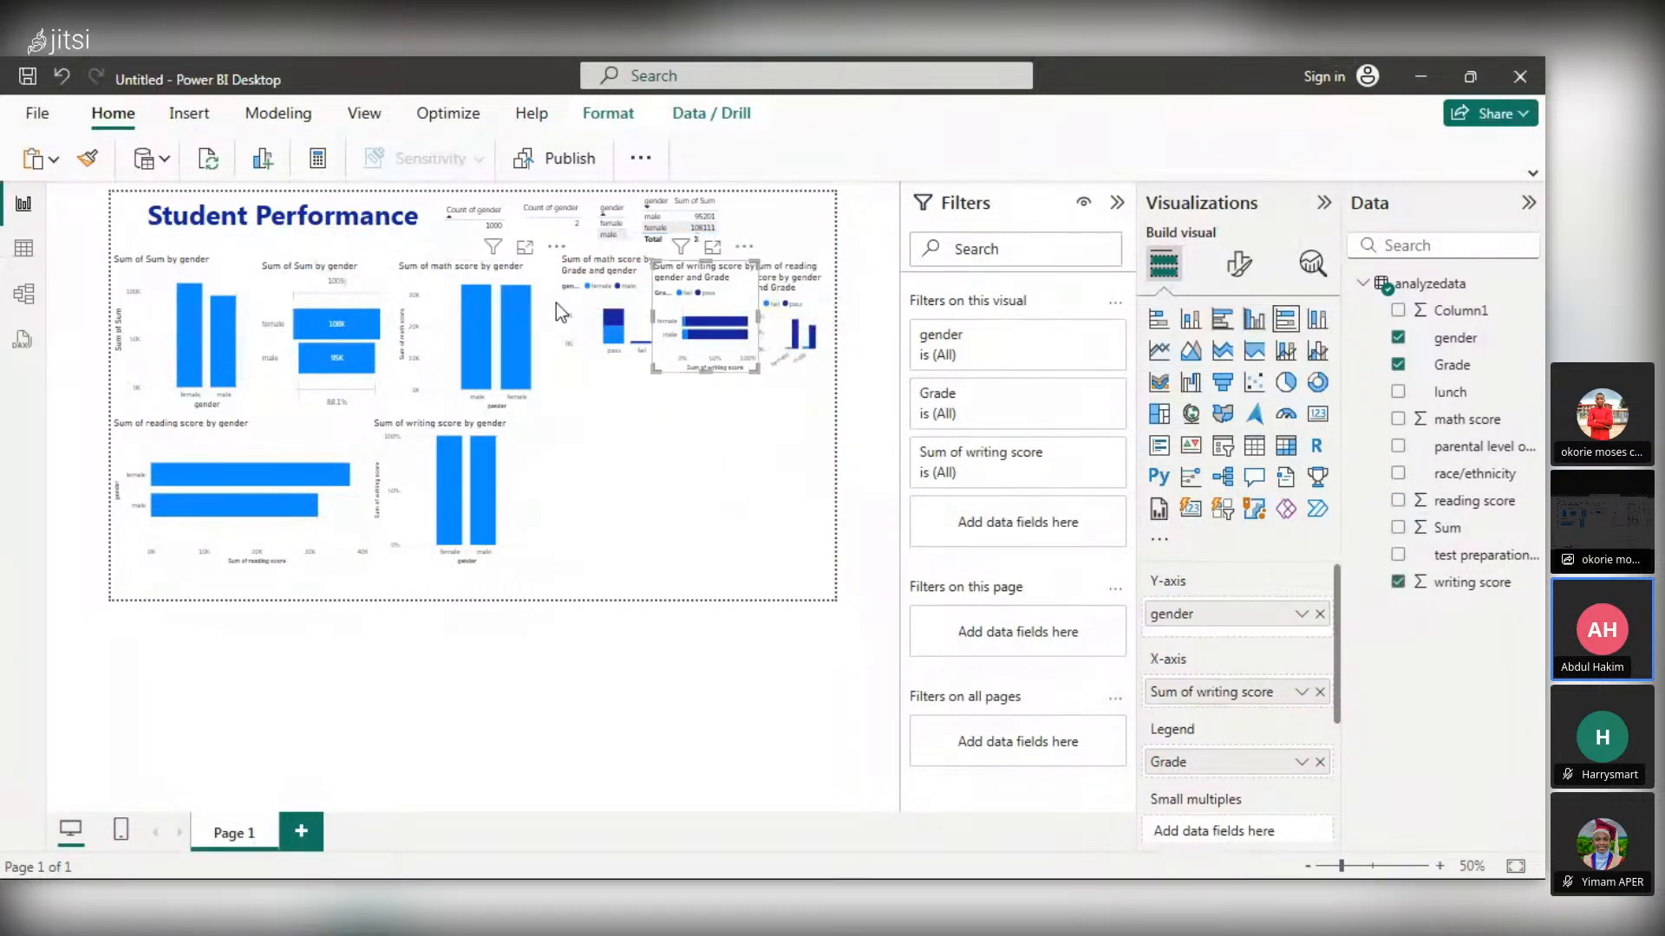
pyautogui.moveTo(569, 286); pyautogui.dragTo(563, 295)
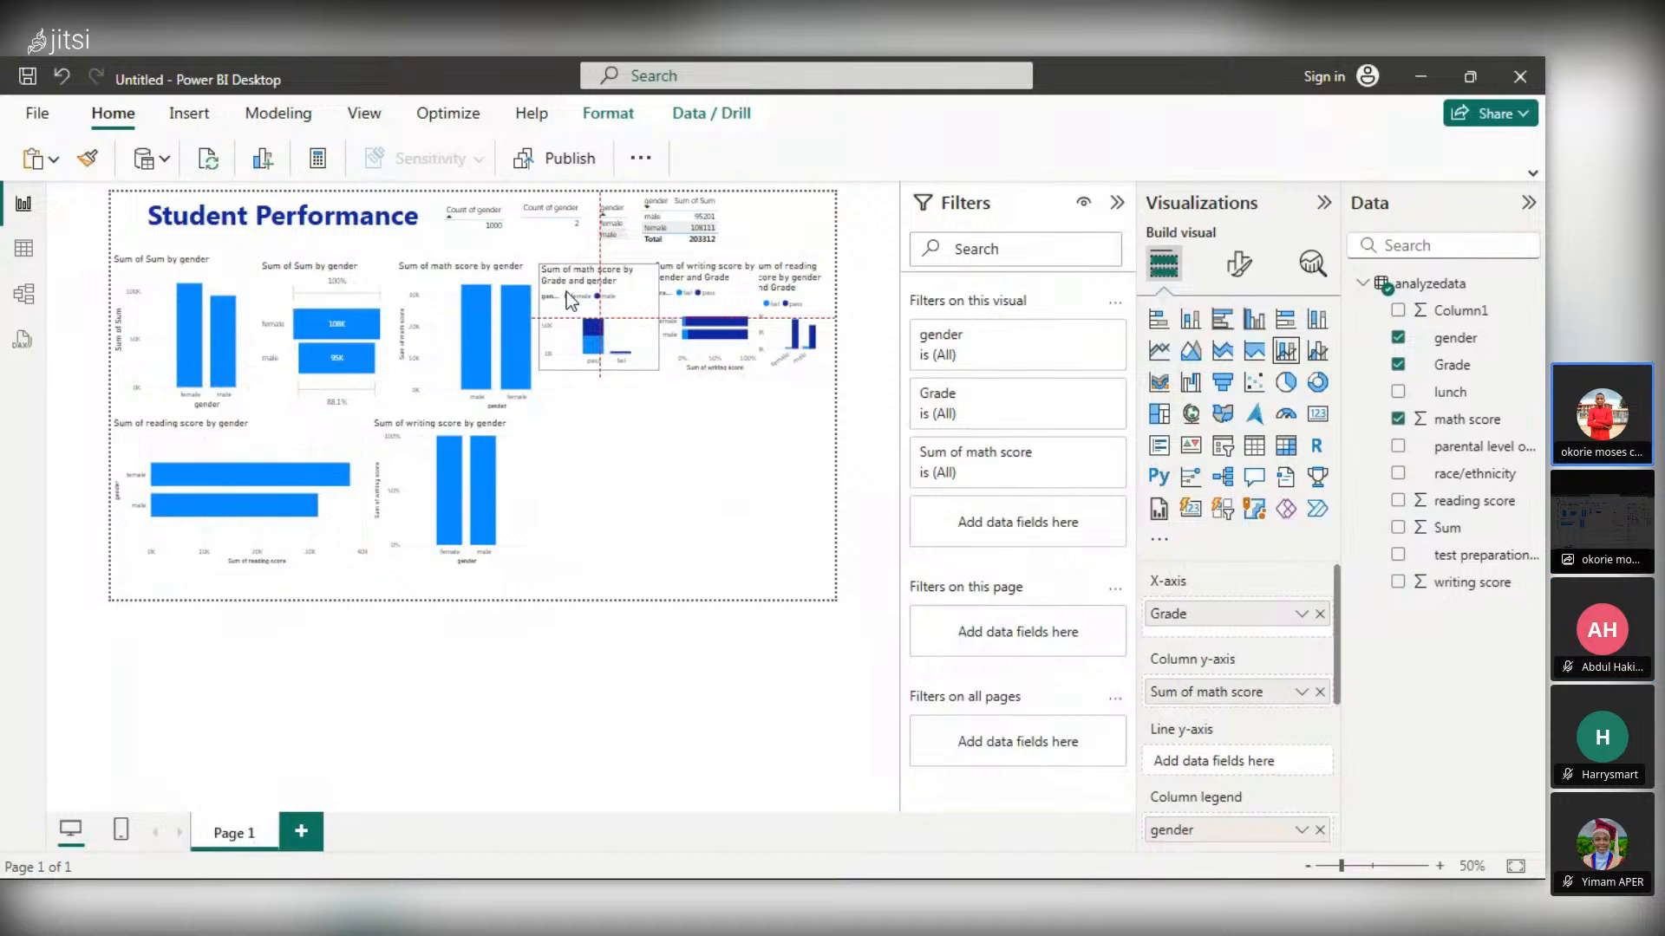
pyautogui.moveTo(693, 283); pyautogui.dragTo(680, 279)
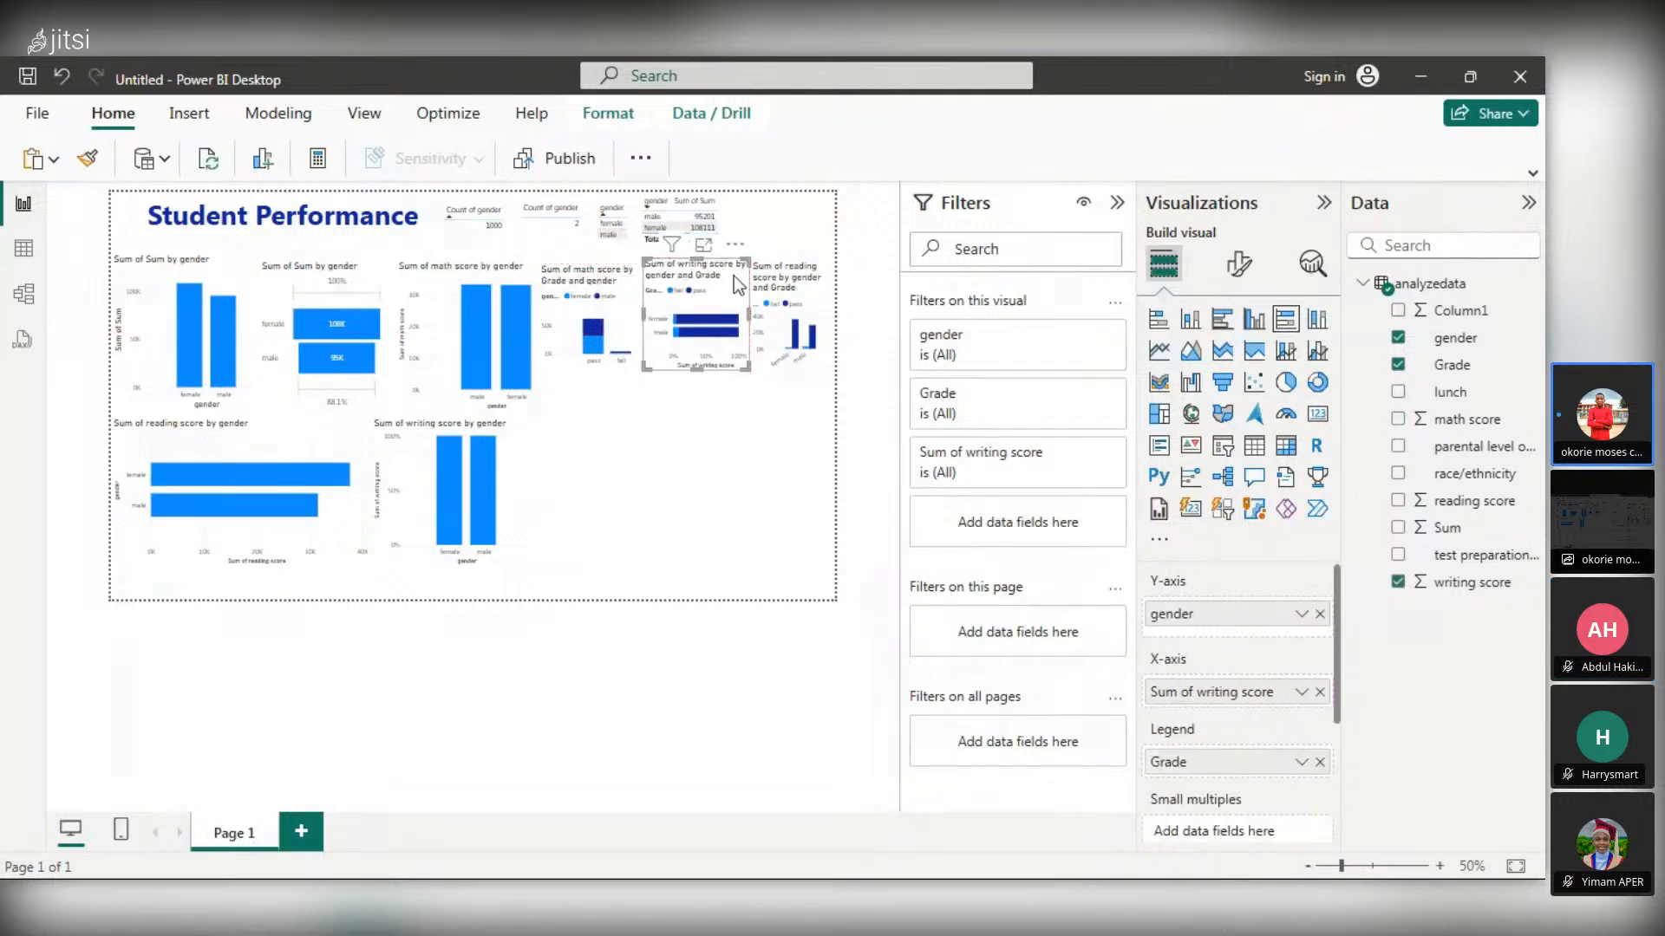
pyautogui.click(798, 269)
pyautogui.click(730, 425)
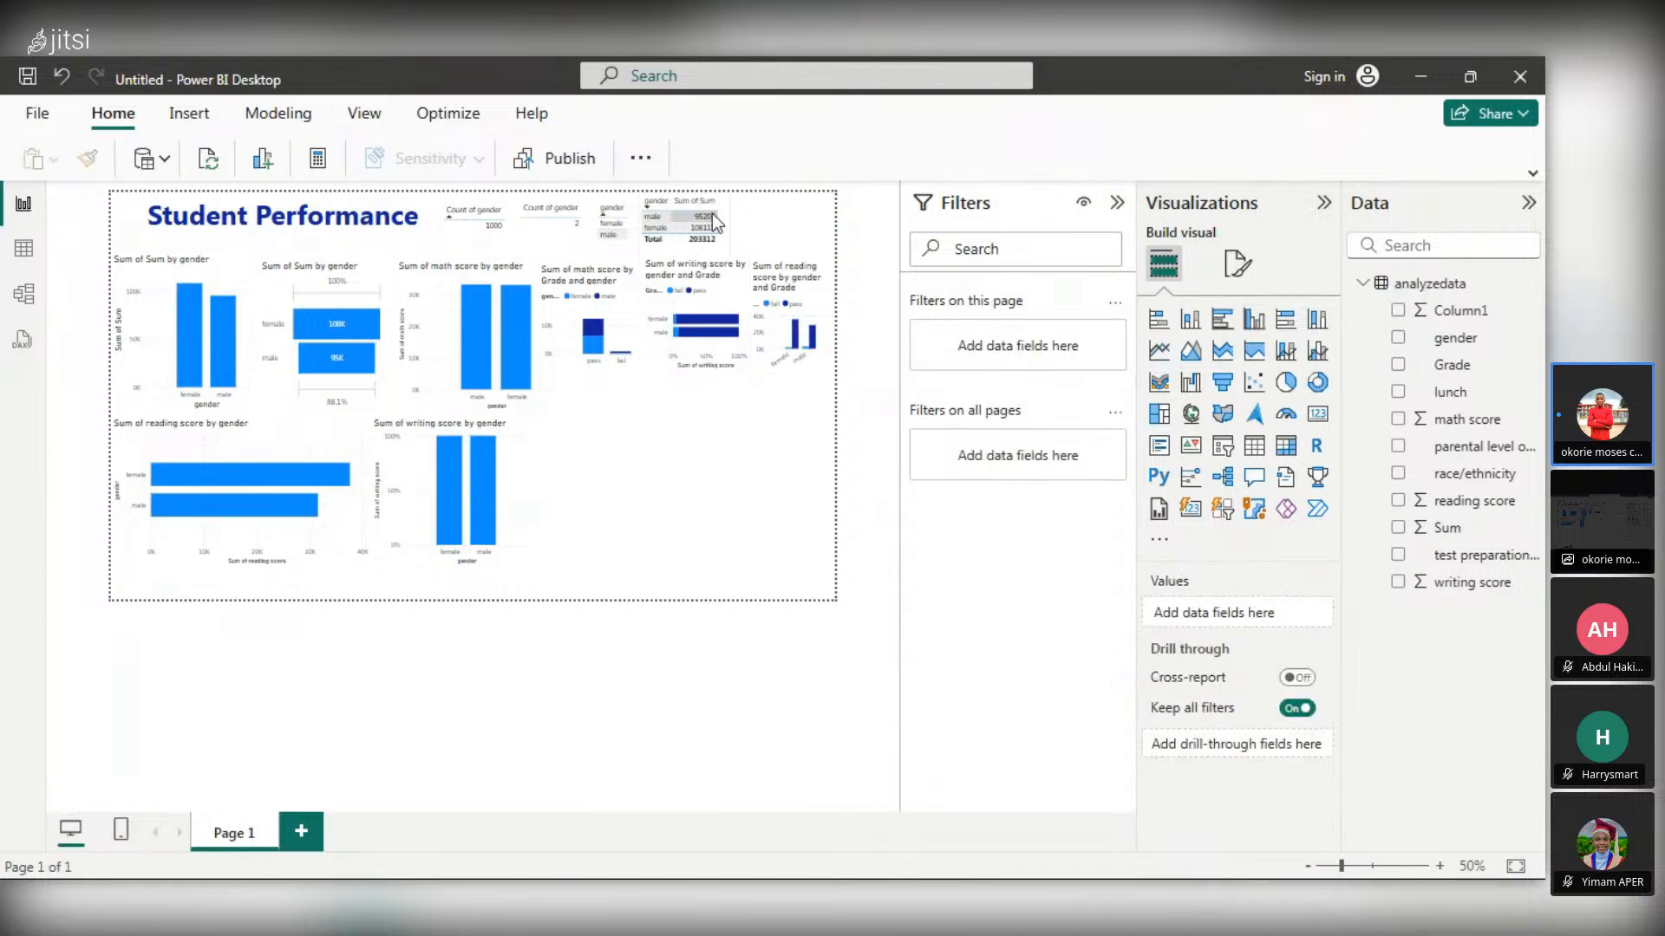
# - Shift the four small gender tables toward the page's right edge and widen the Student Performance title box into the freed space
pyautogui.moveTo(726, 212); pyautogui.dragTo(735, 242)
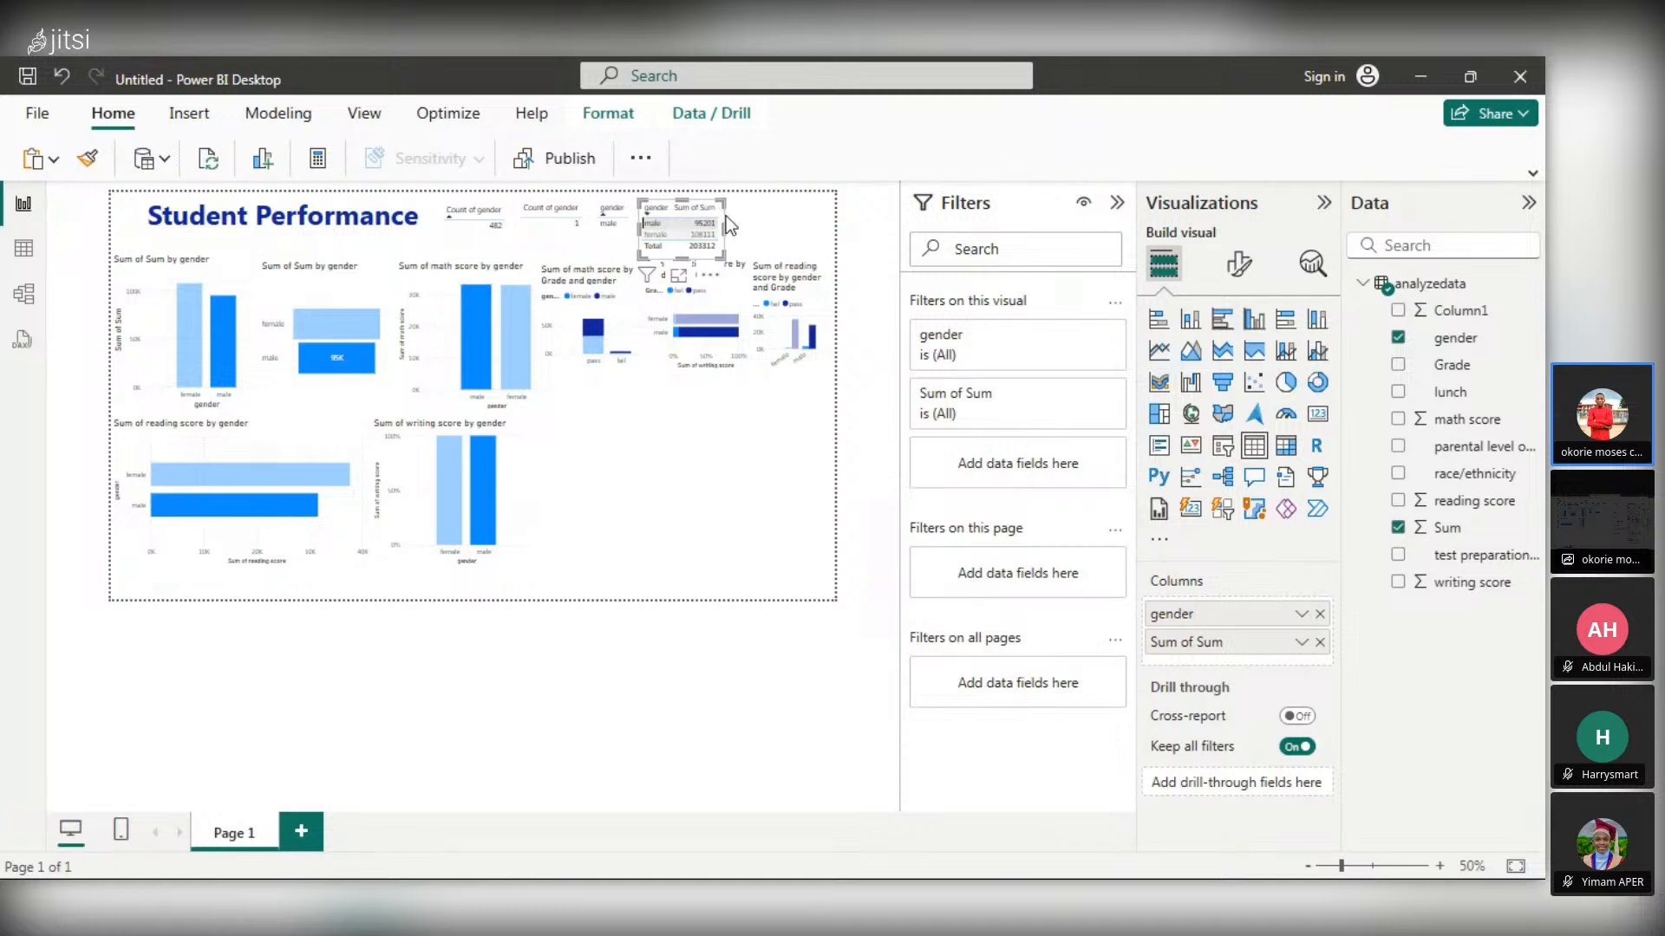
pyautogui.moveTo(725, 217); pyautogui.dragTo(830, 212)
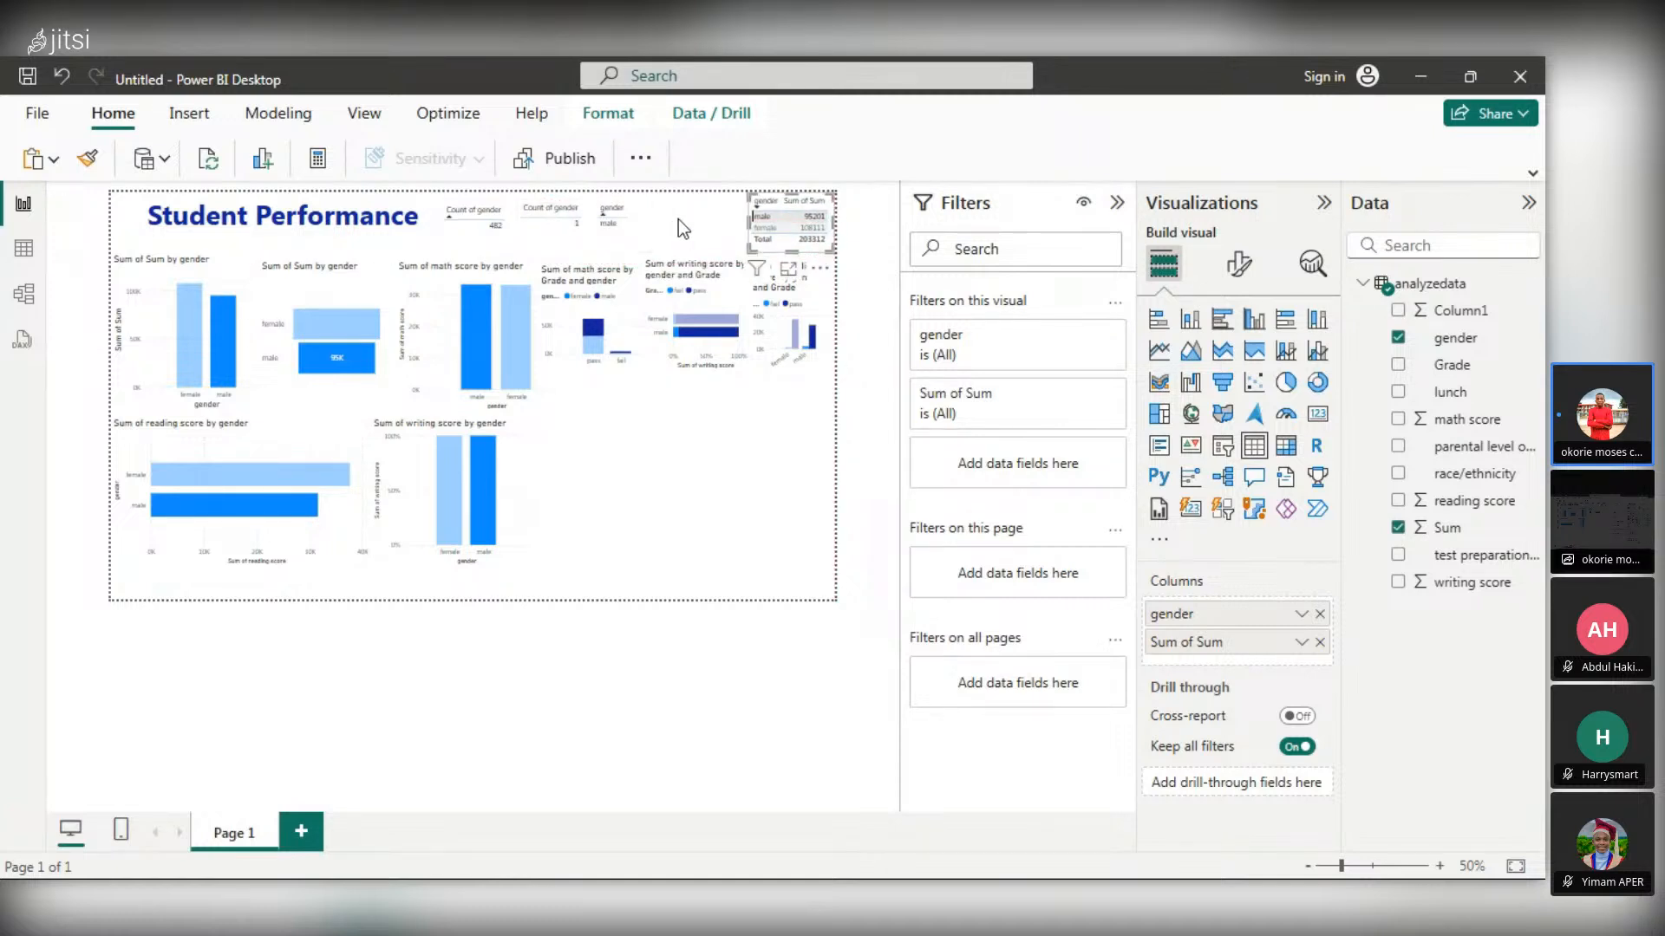
pyautogui.moveTo(638, 222); pyautogui.dragTo(735, 222)
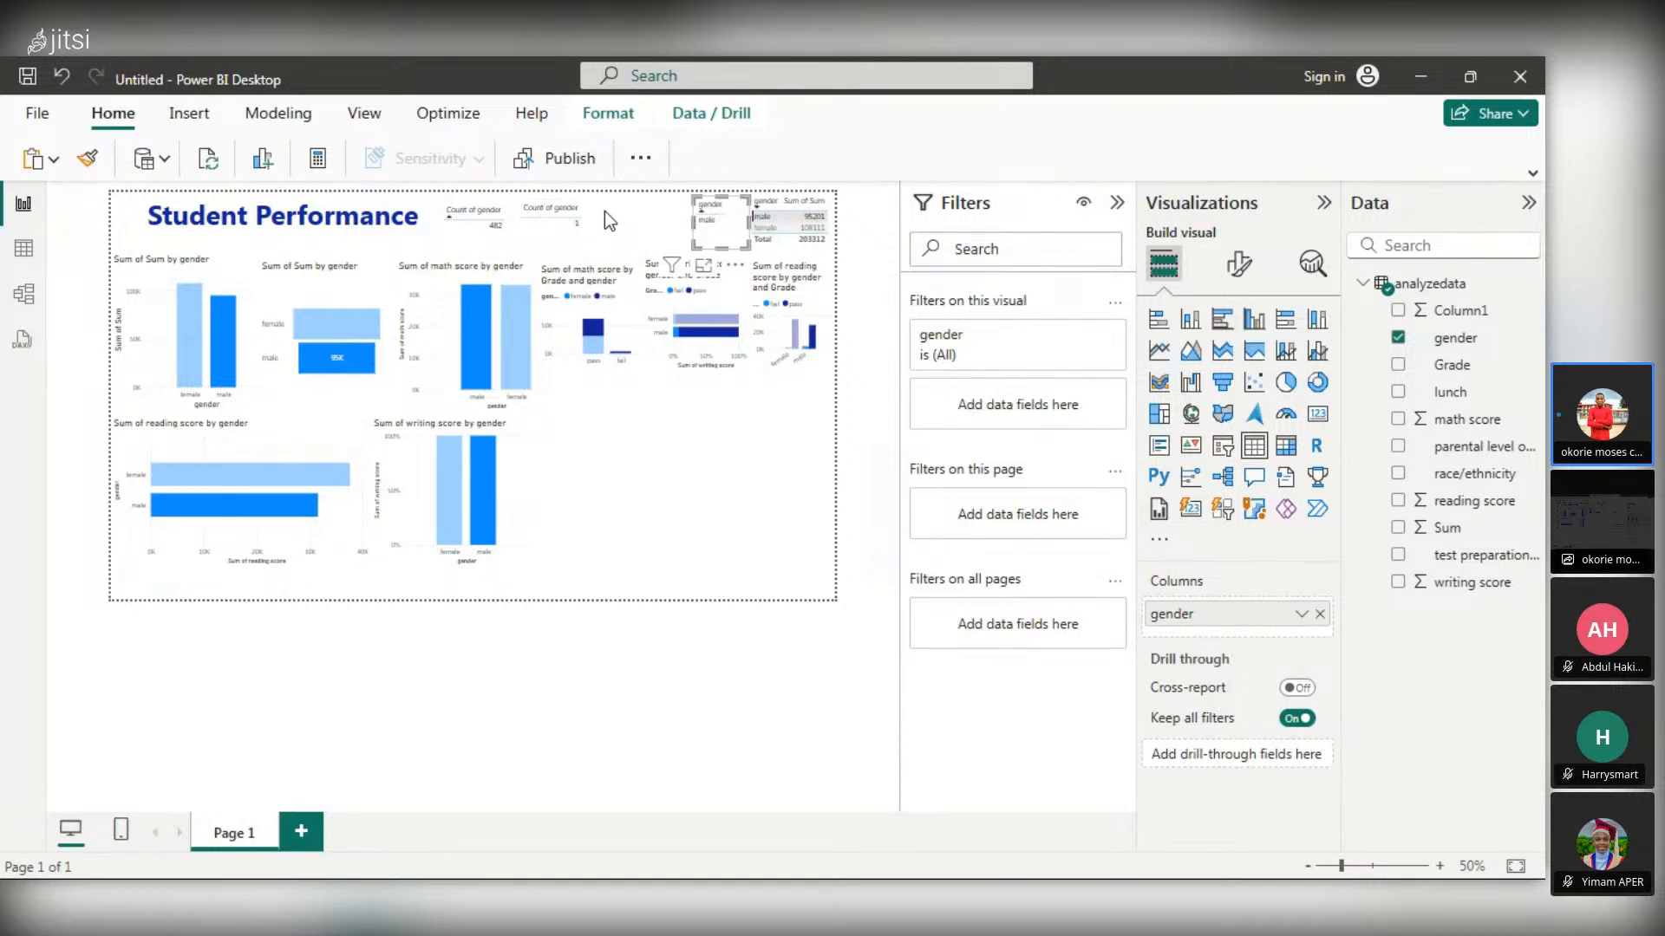
pyautogui.moveTo(592, 221); pyautogui.dragTo(684, 219)
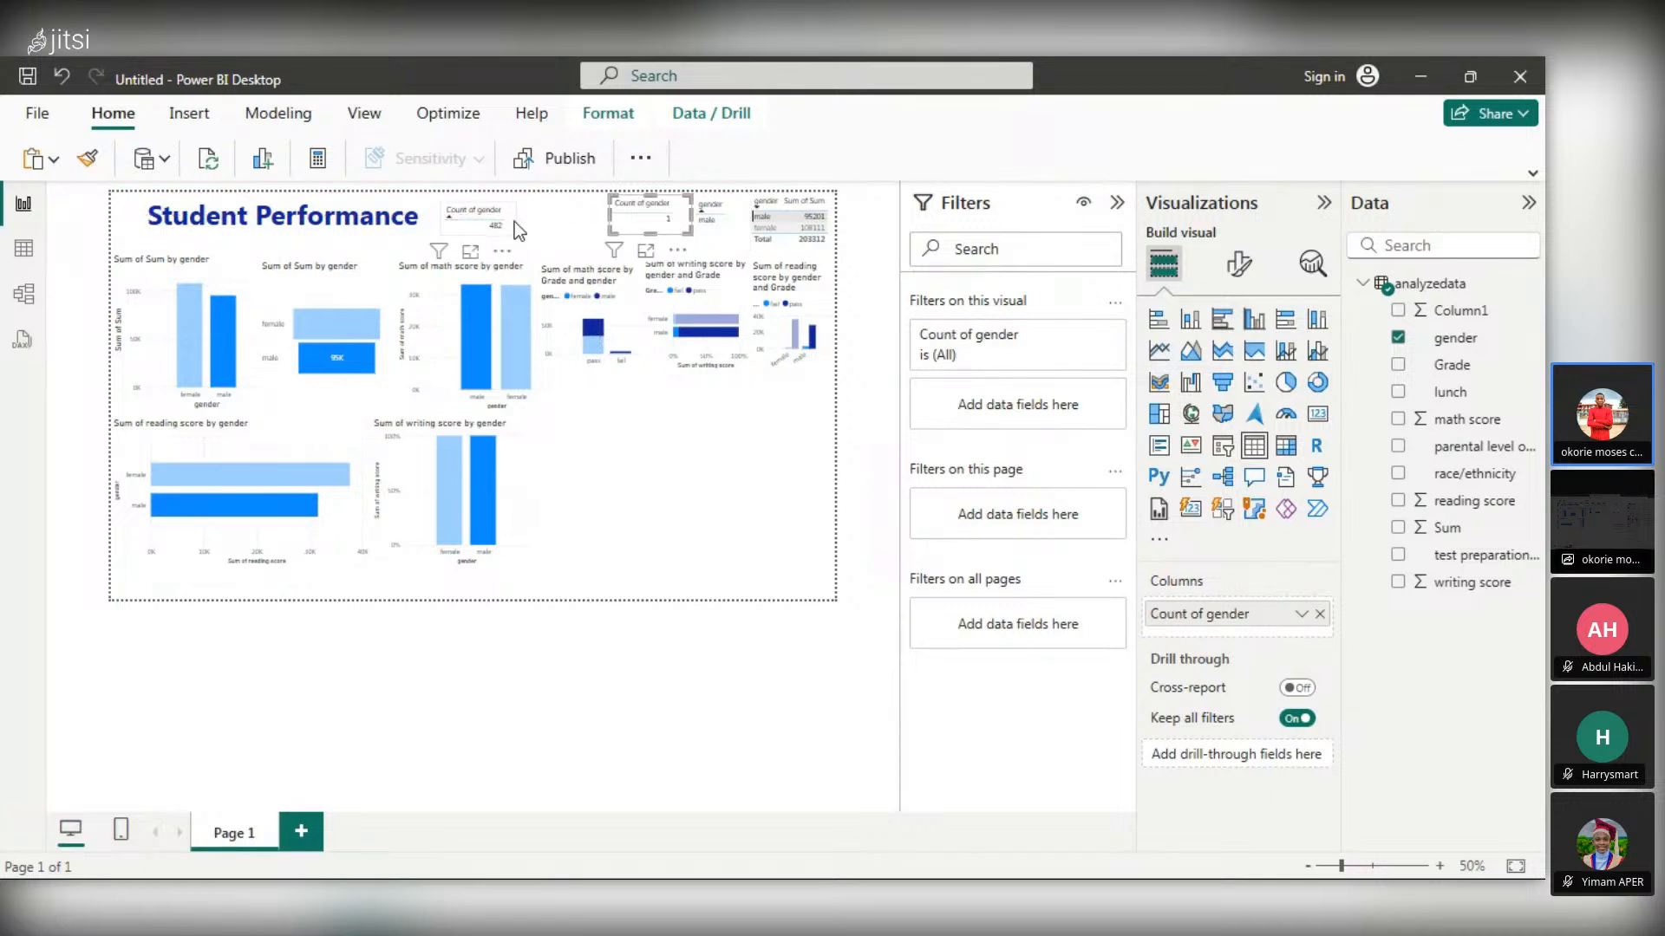
pyautogui.moveTo(513, 221); pyautogui.dragTo(603, 210)
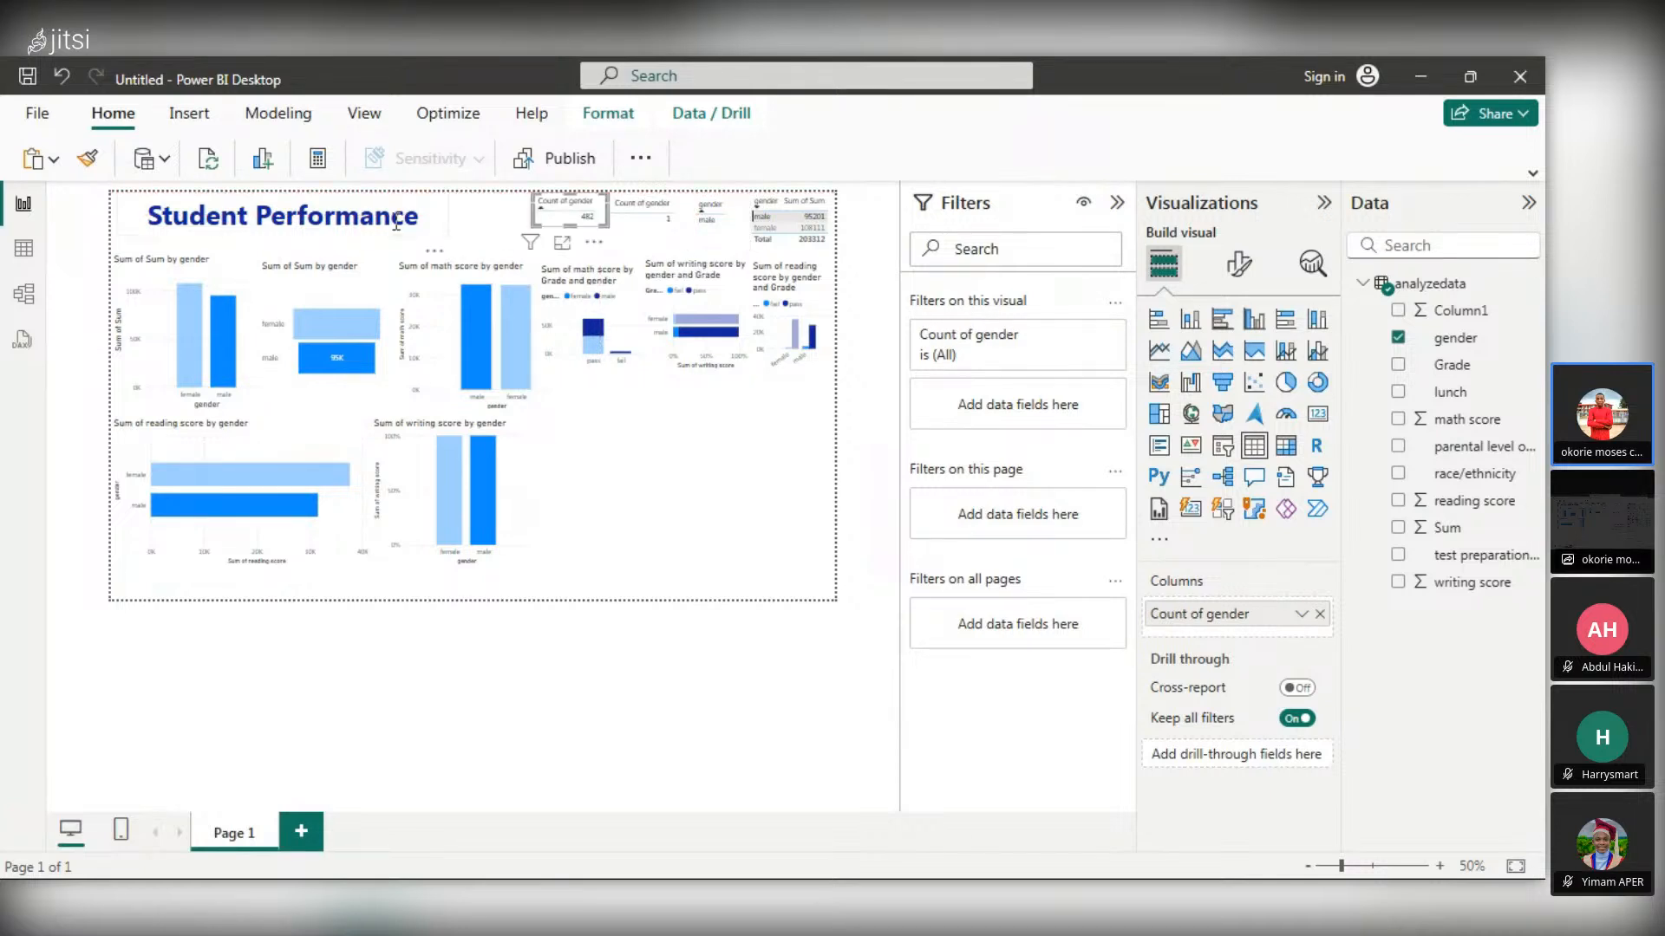
pyautogui.click(441, 221)
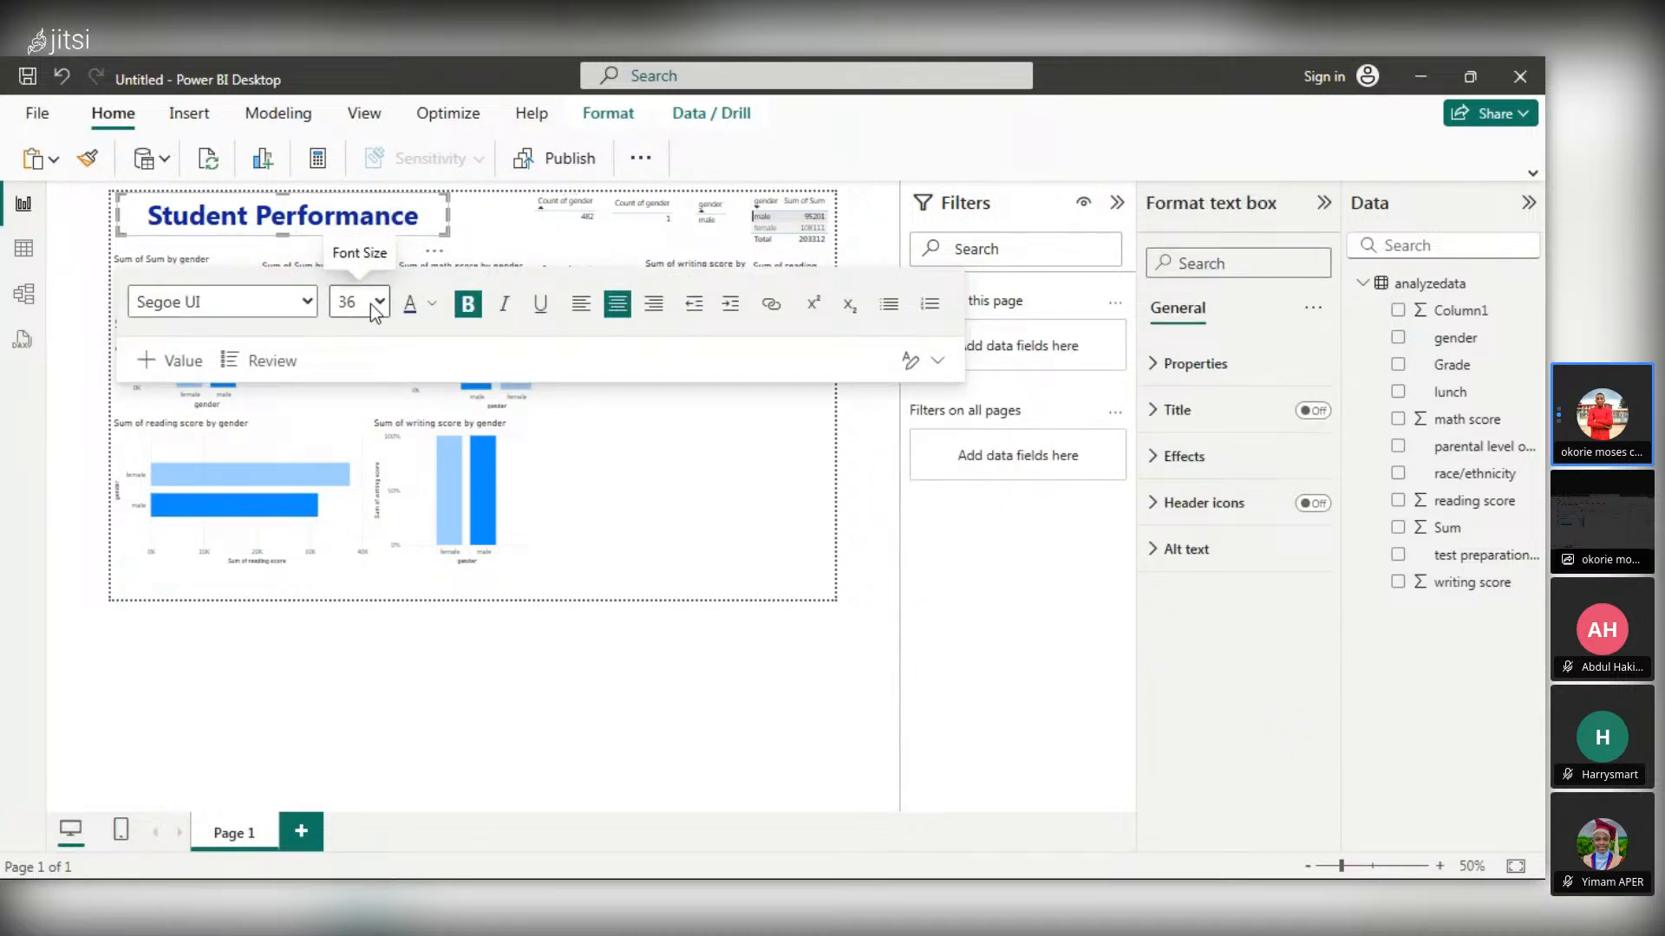
pyautogui.moveTo(447, 218); pyautogui.dragTo(523, 227)
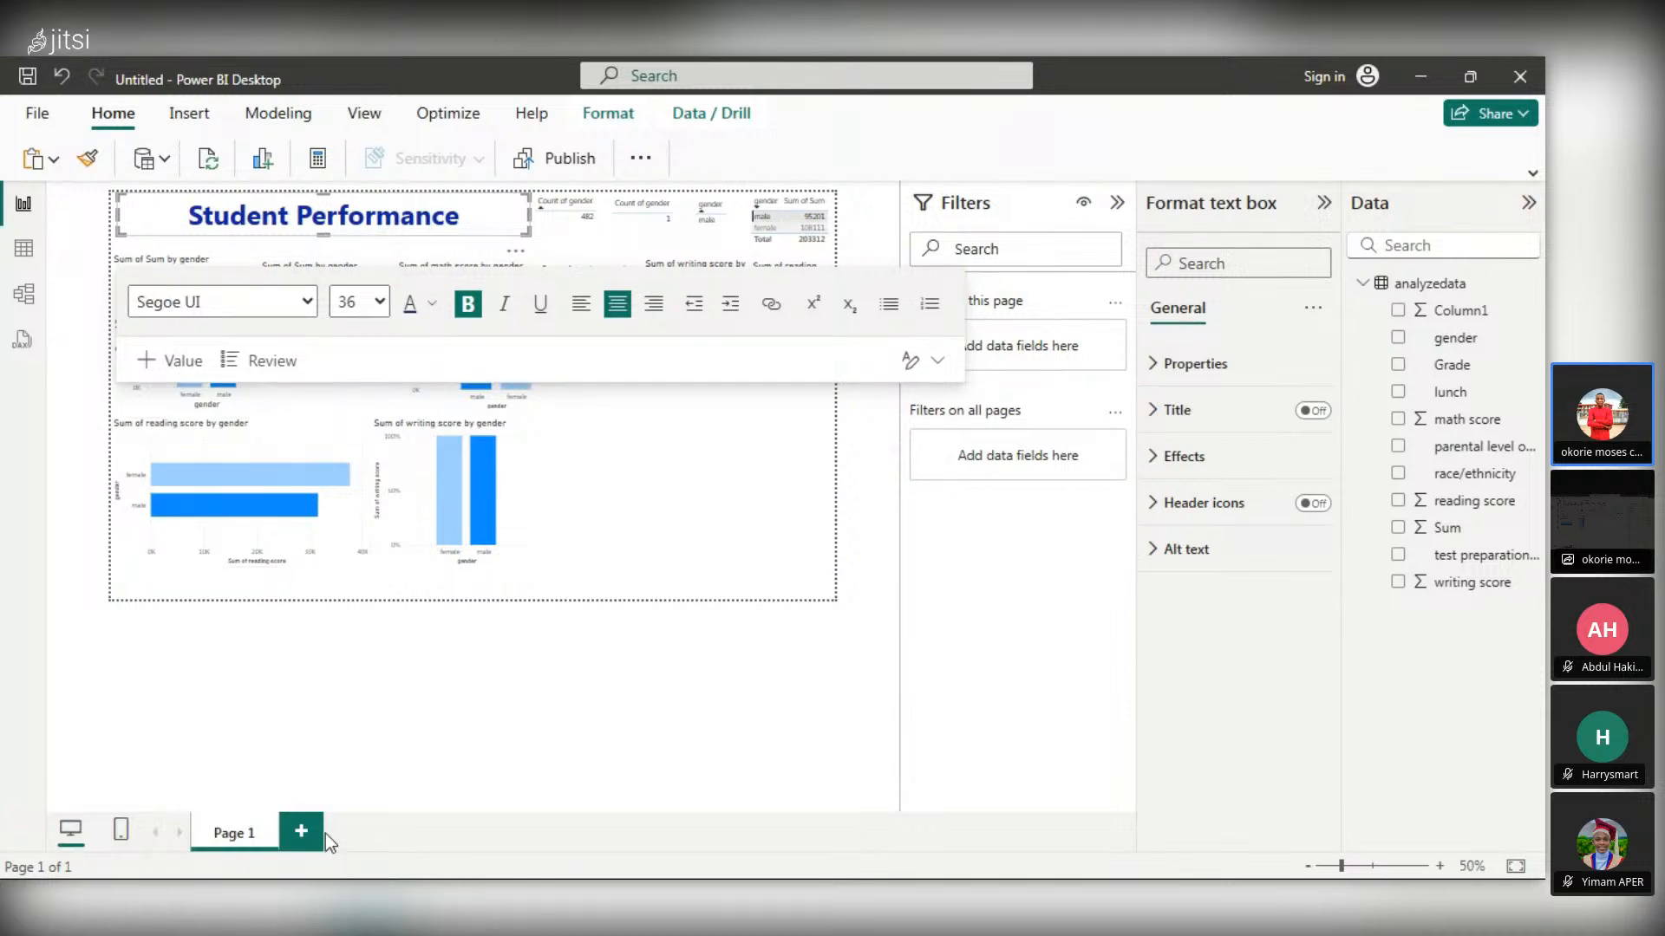
# - Try raising the title's font size to 66 and undo the size change
pyautogui.hotkey('ctrl', 'shift', '.')
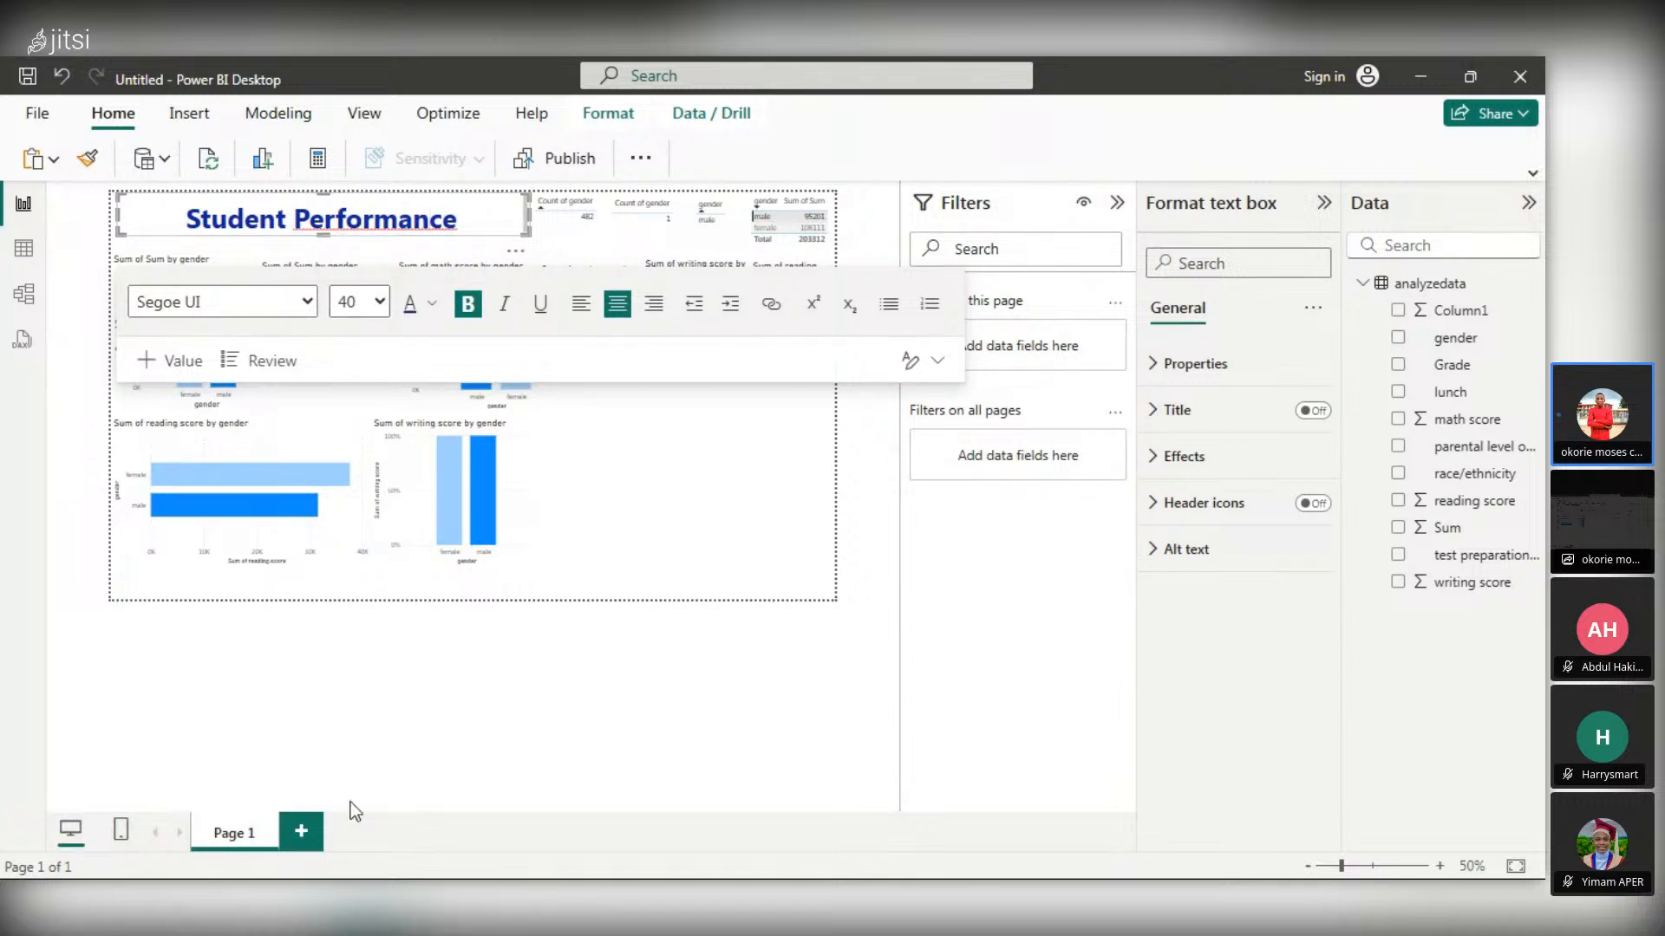
pyautogui.hotkey('ctrl', 'shift', '.')
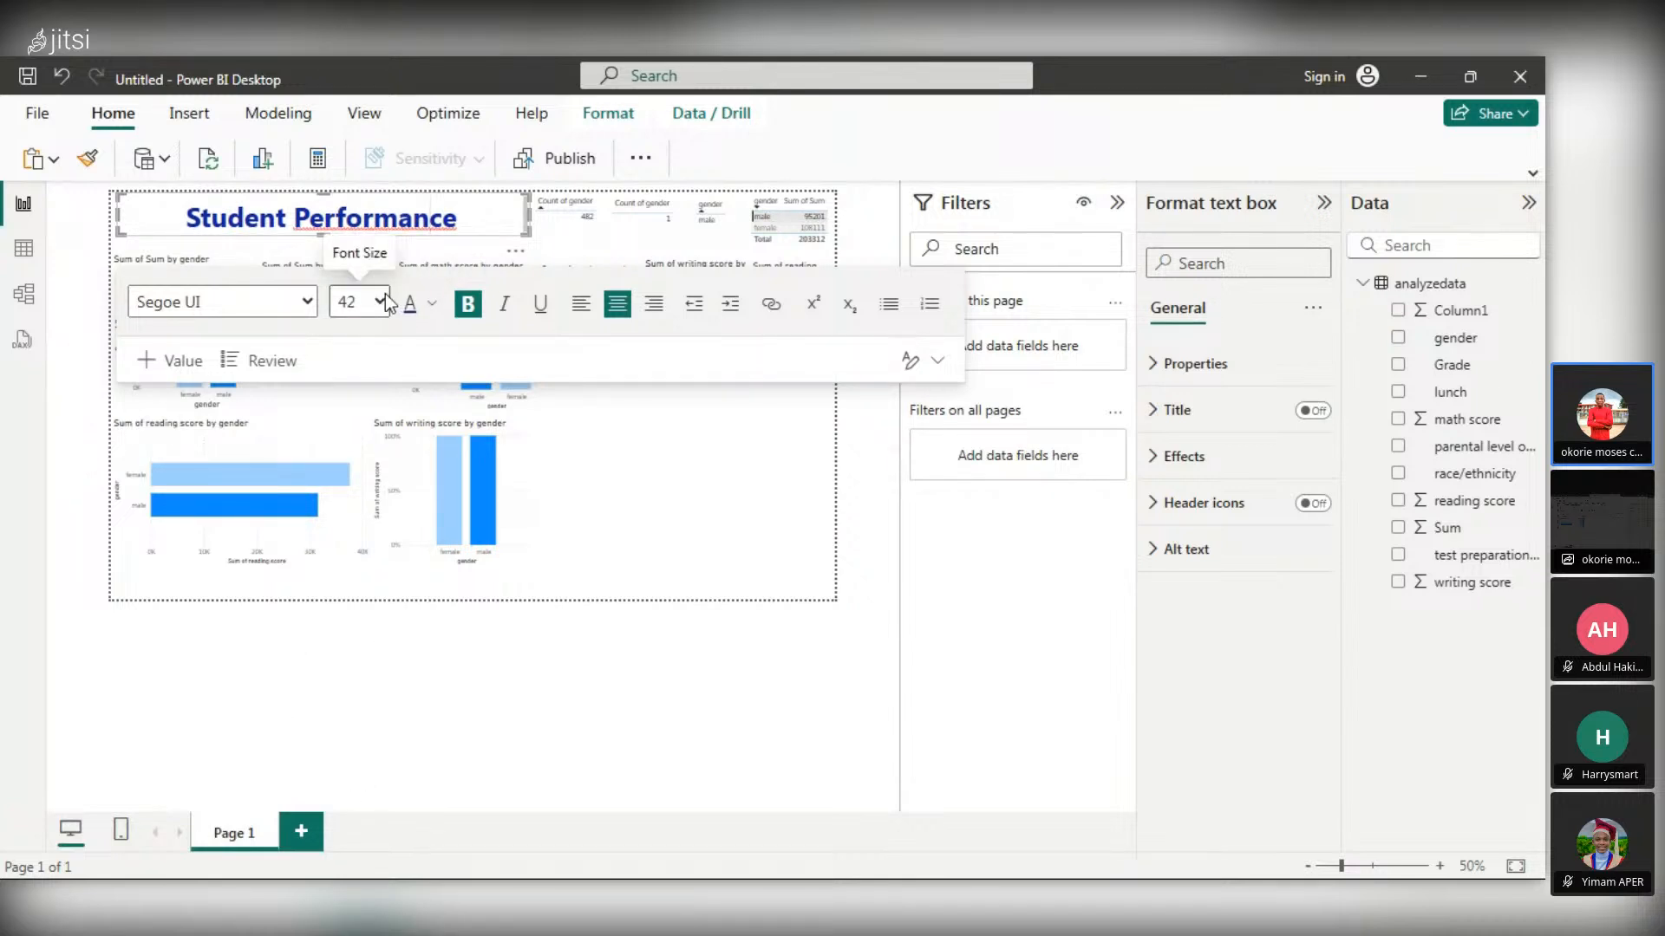
pyautogui.hotkey('ctrl', 'shift', '.')
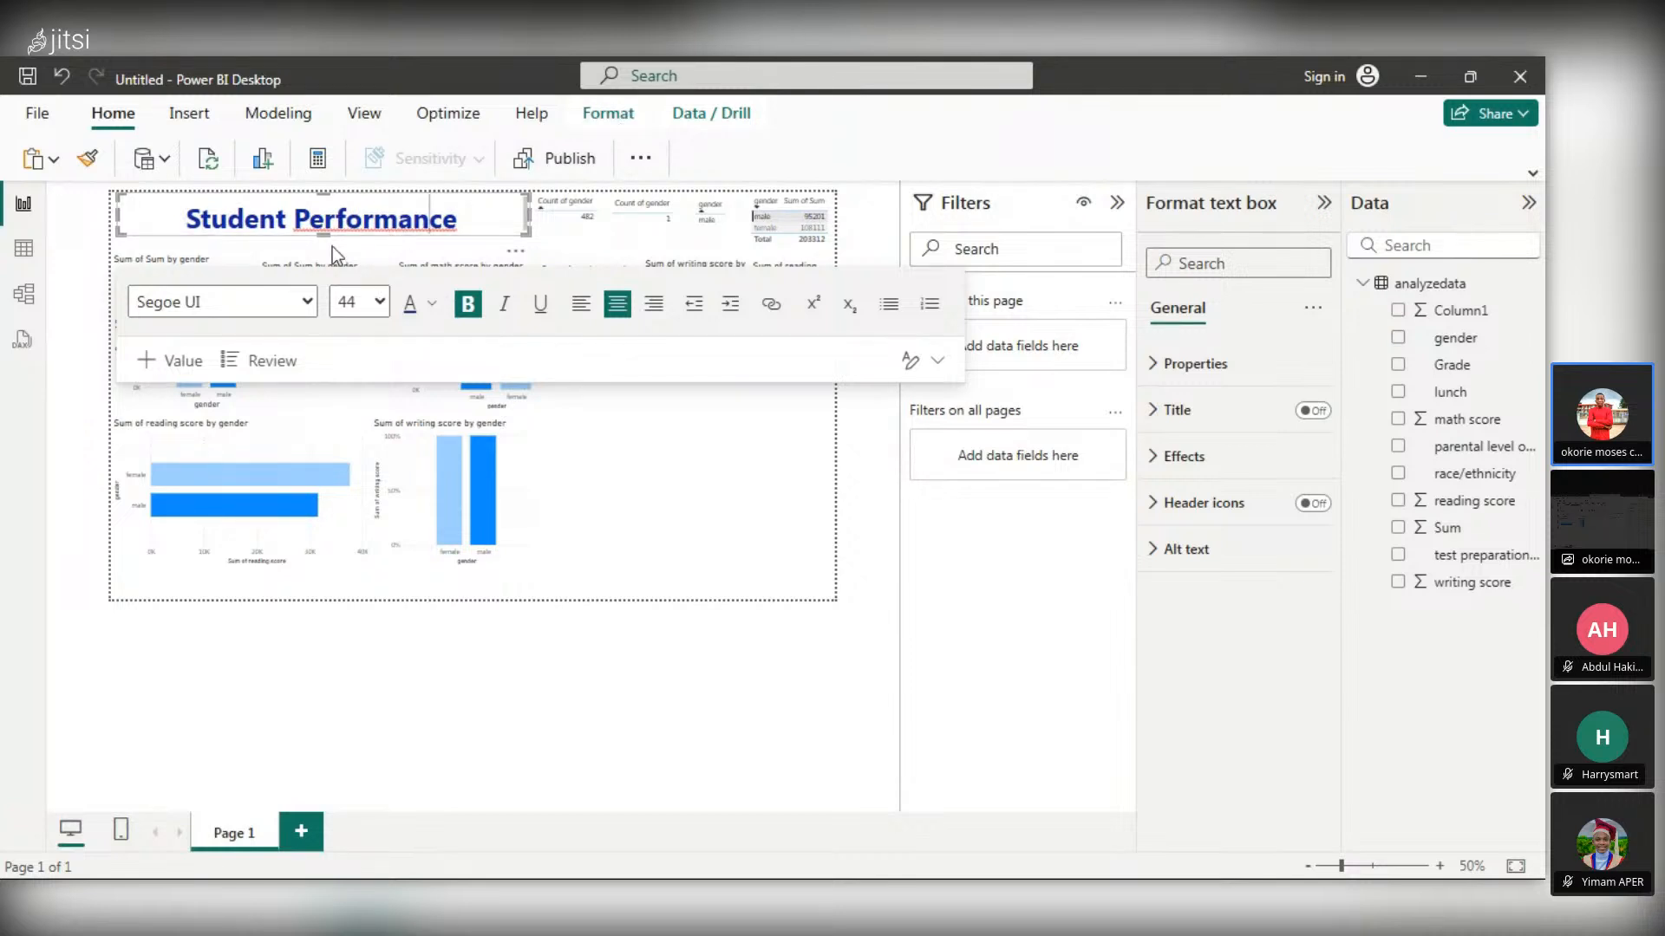
pyautogui.click(371, 810)
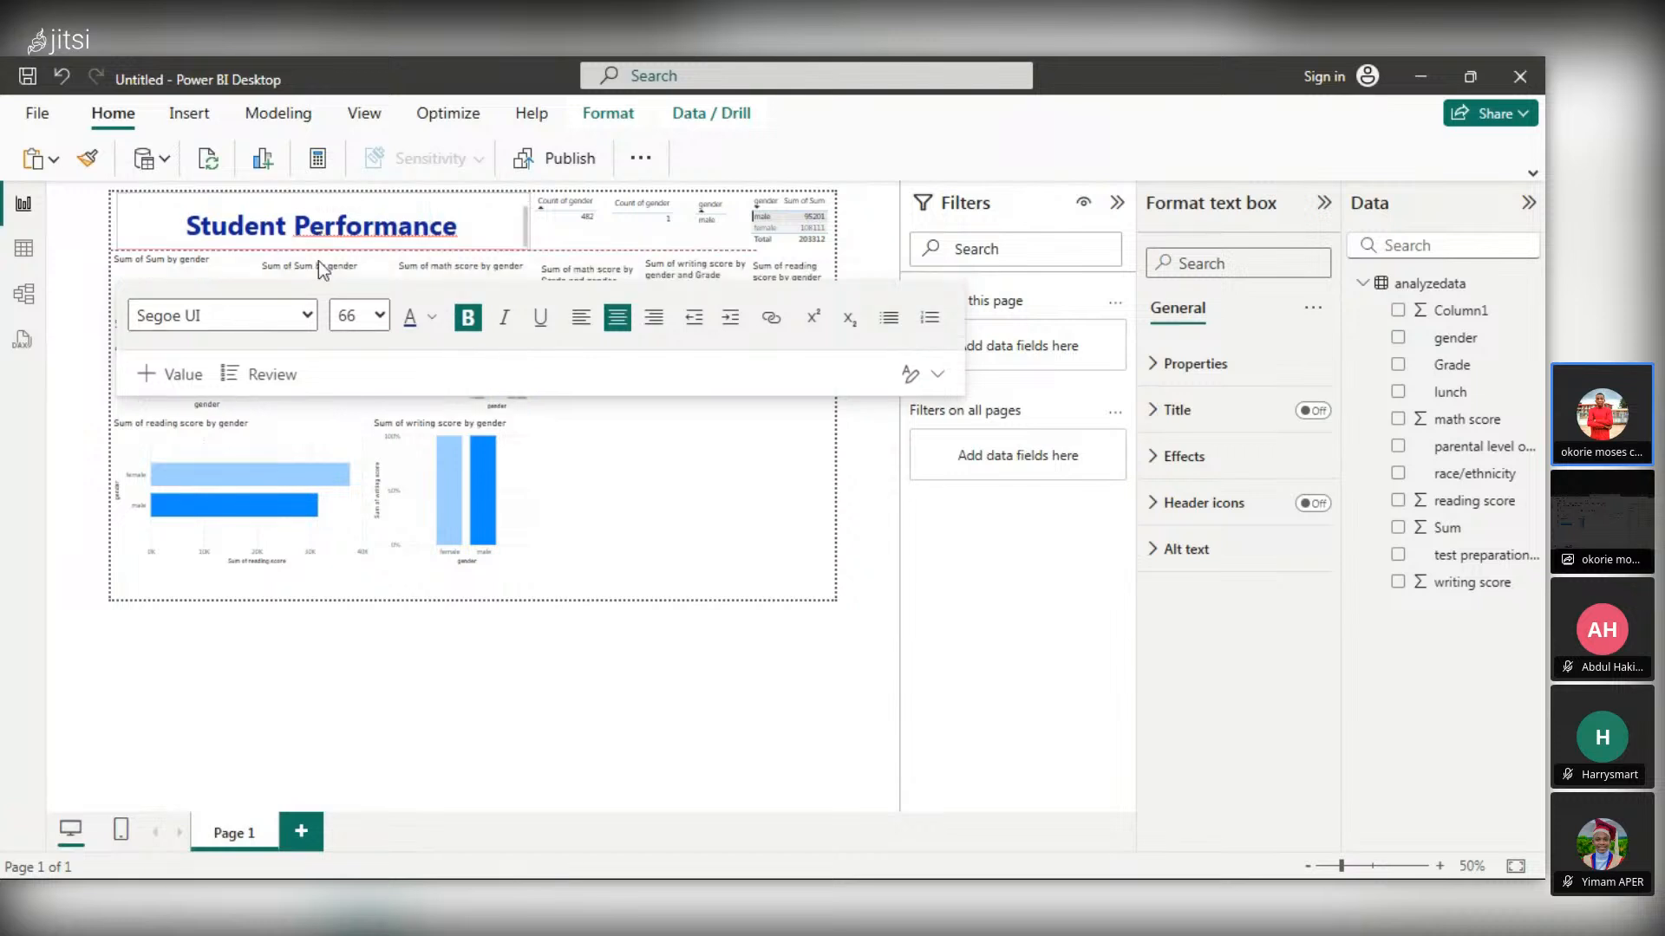
pyautogui.scroll(-1, 326, 230)
pyautogui.hotkey('ctrl', 'z')
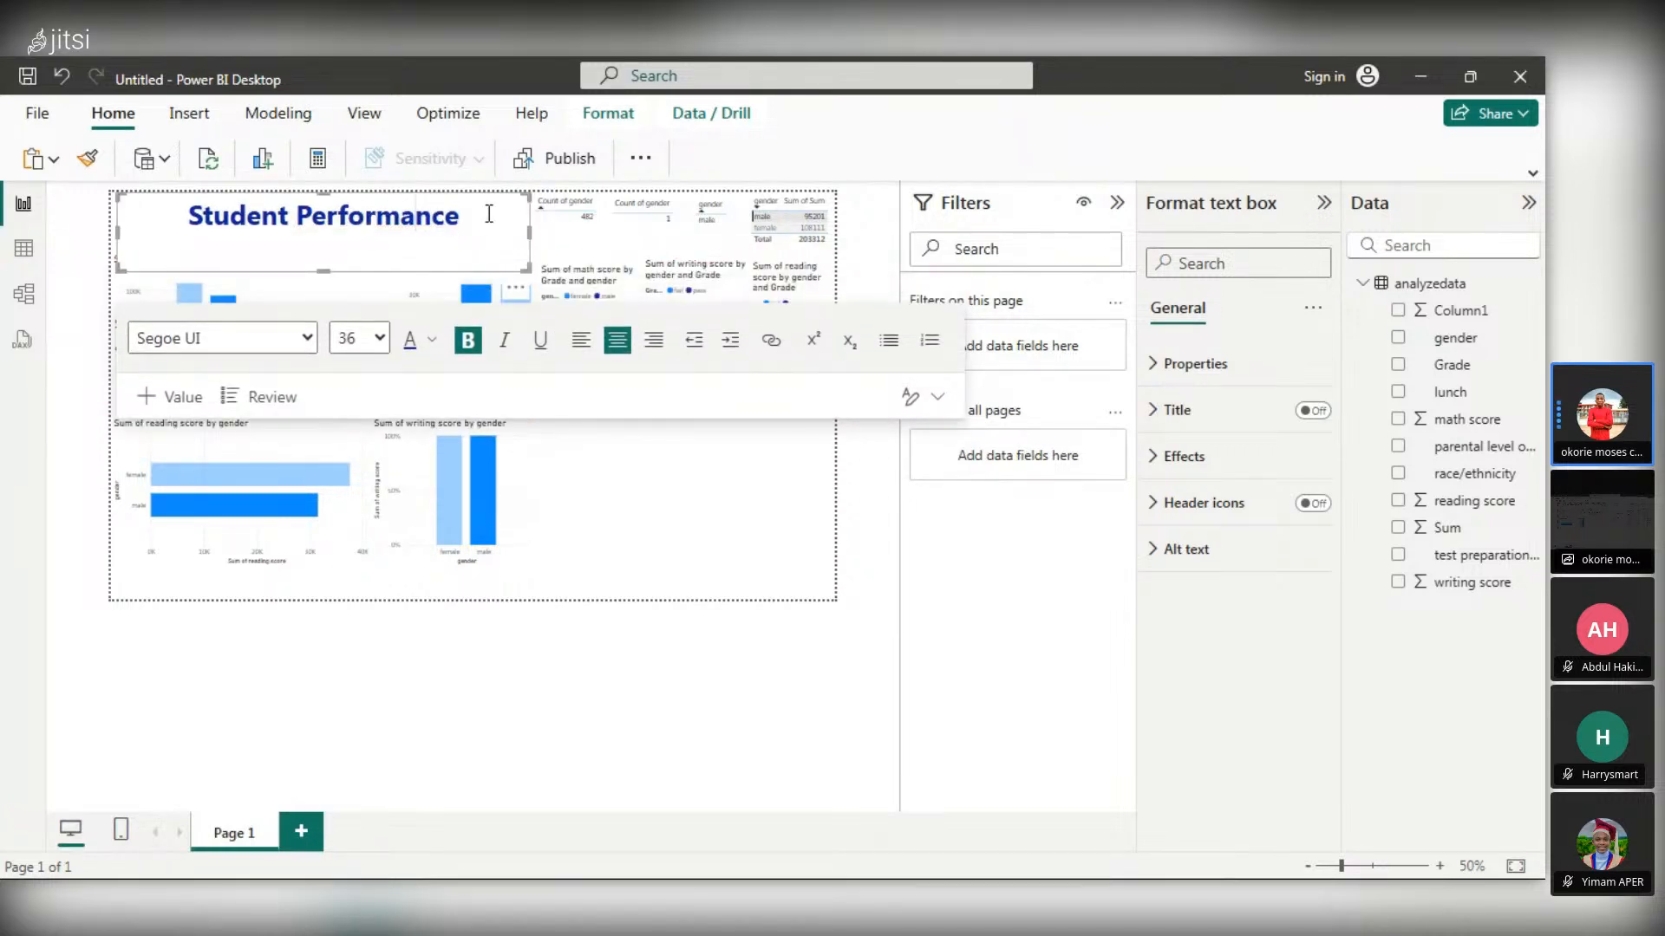
# - Set the whole Student Performance title to font size 44, shorten its text box to clear the charts below, and deselect it
pyautogui.click(488, 213)
pyautogui.hotkey('ctrl', 'a')
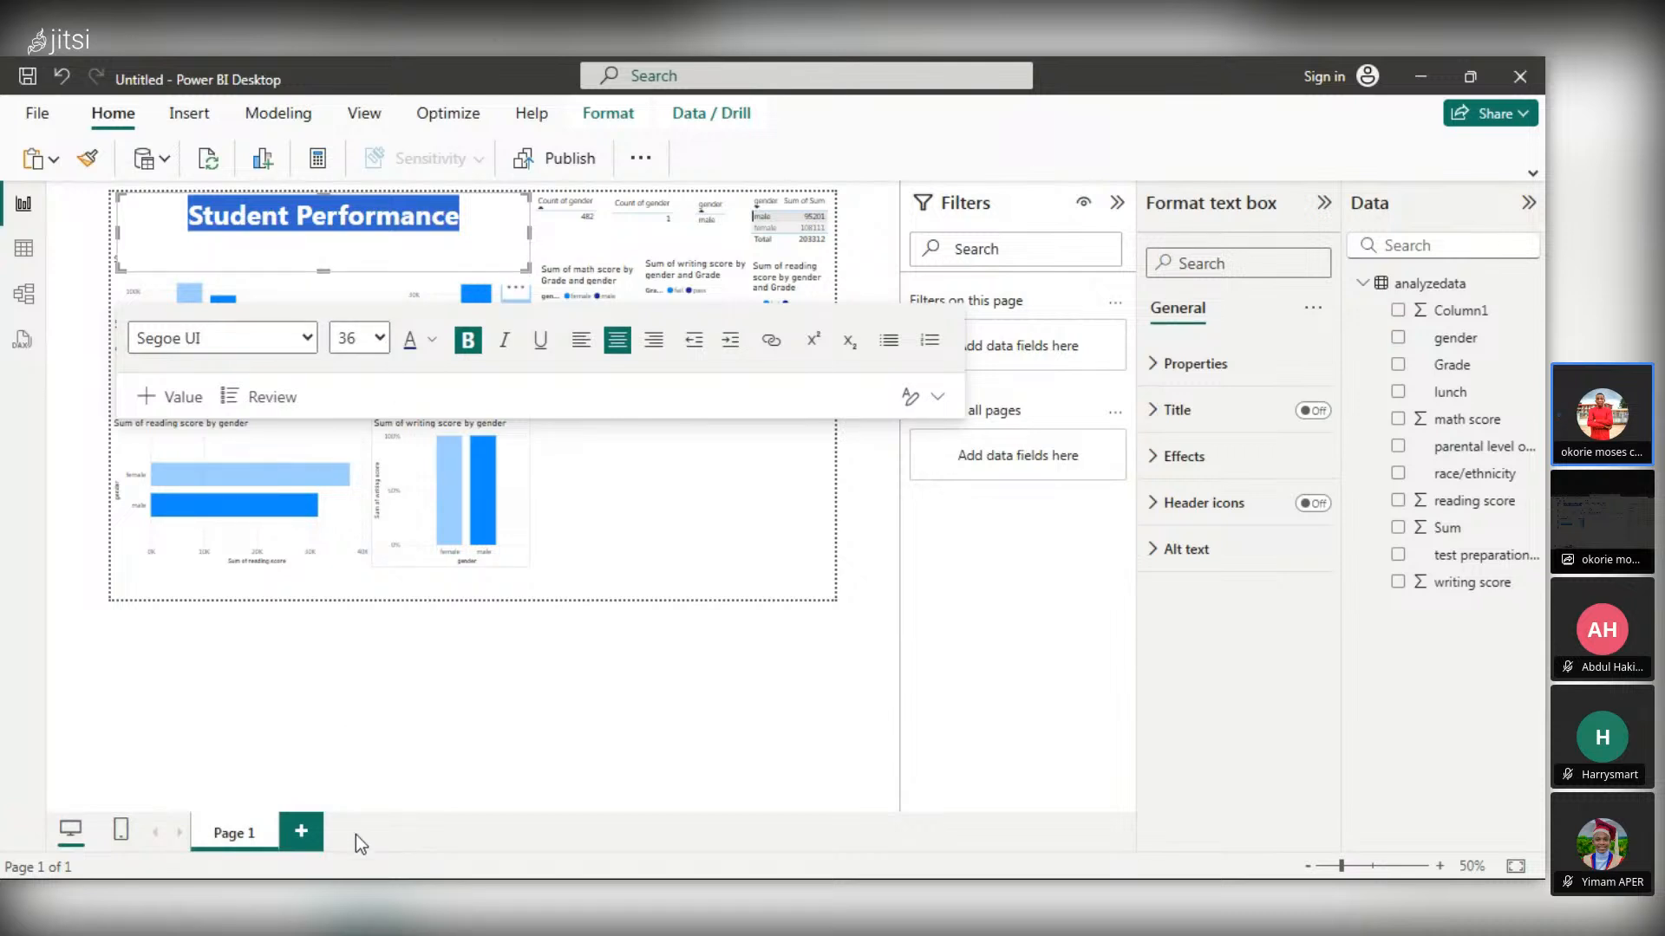
pyautogui.hotkey('ctrl', 'shift', '.')
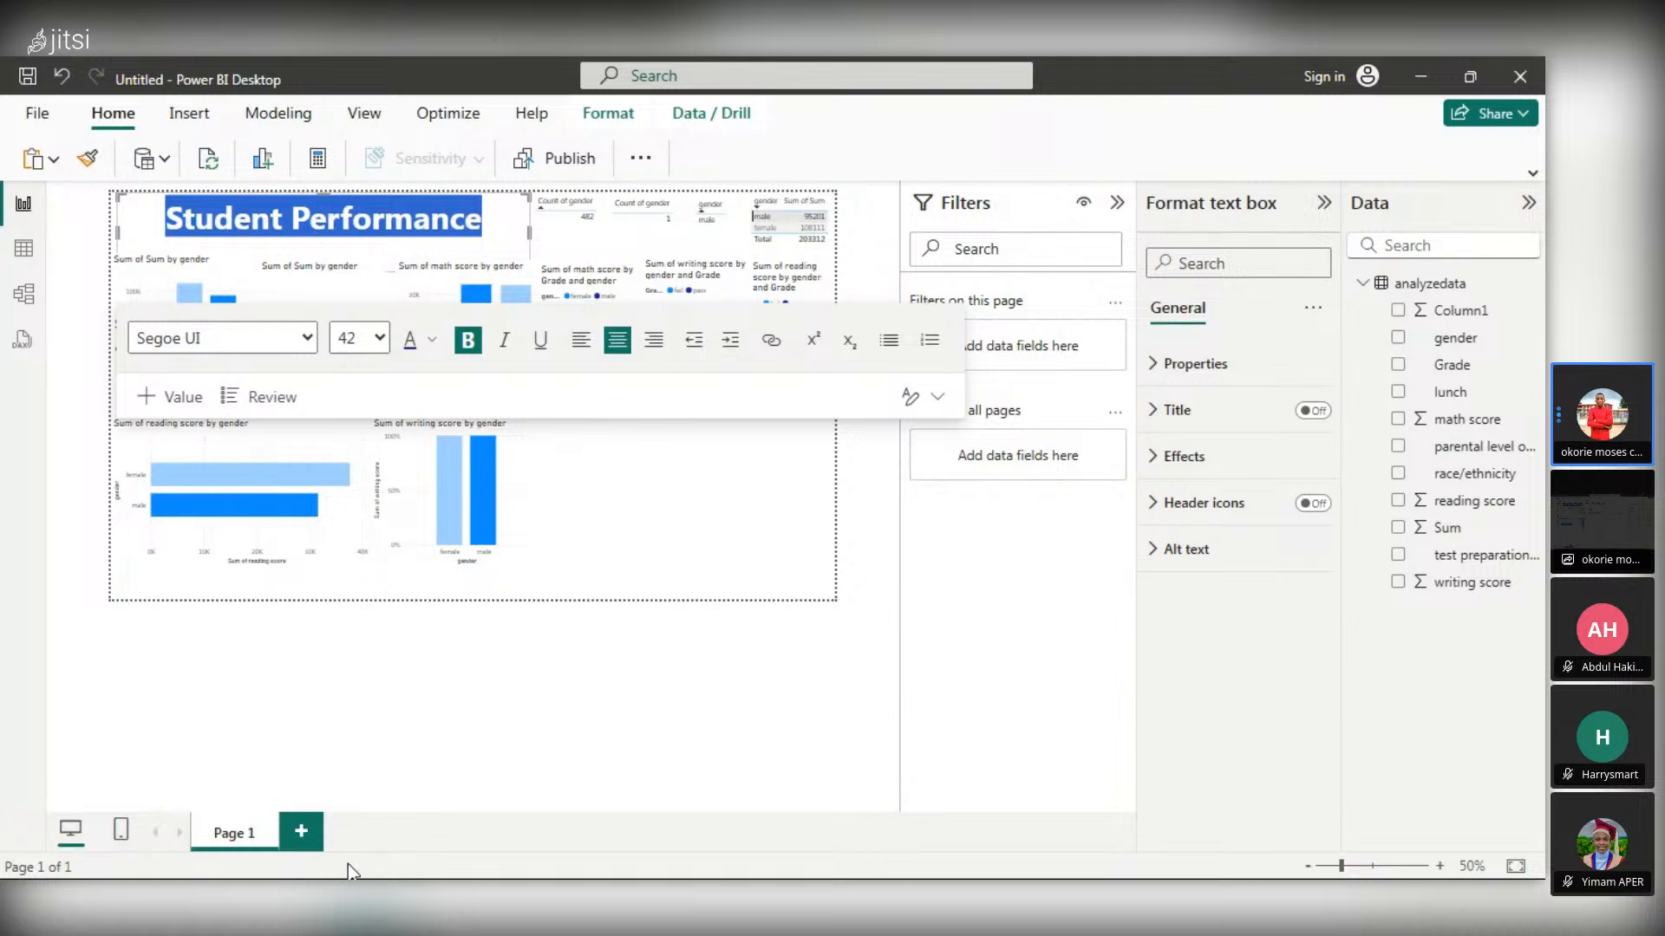
pyautogui.hotkey('ctrl', 'shift', '.')
pyautogui.click(362, 265)
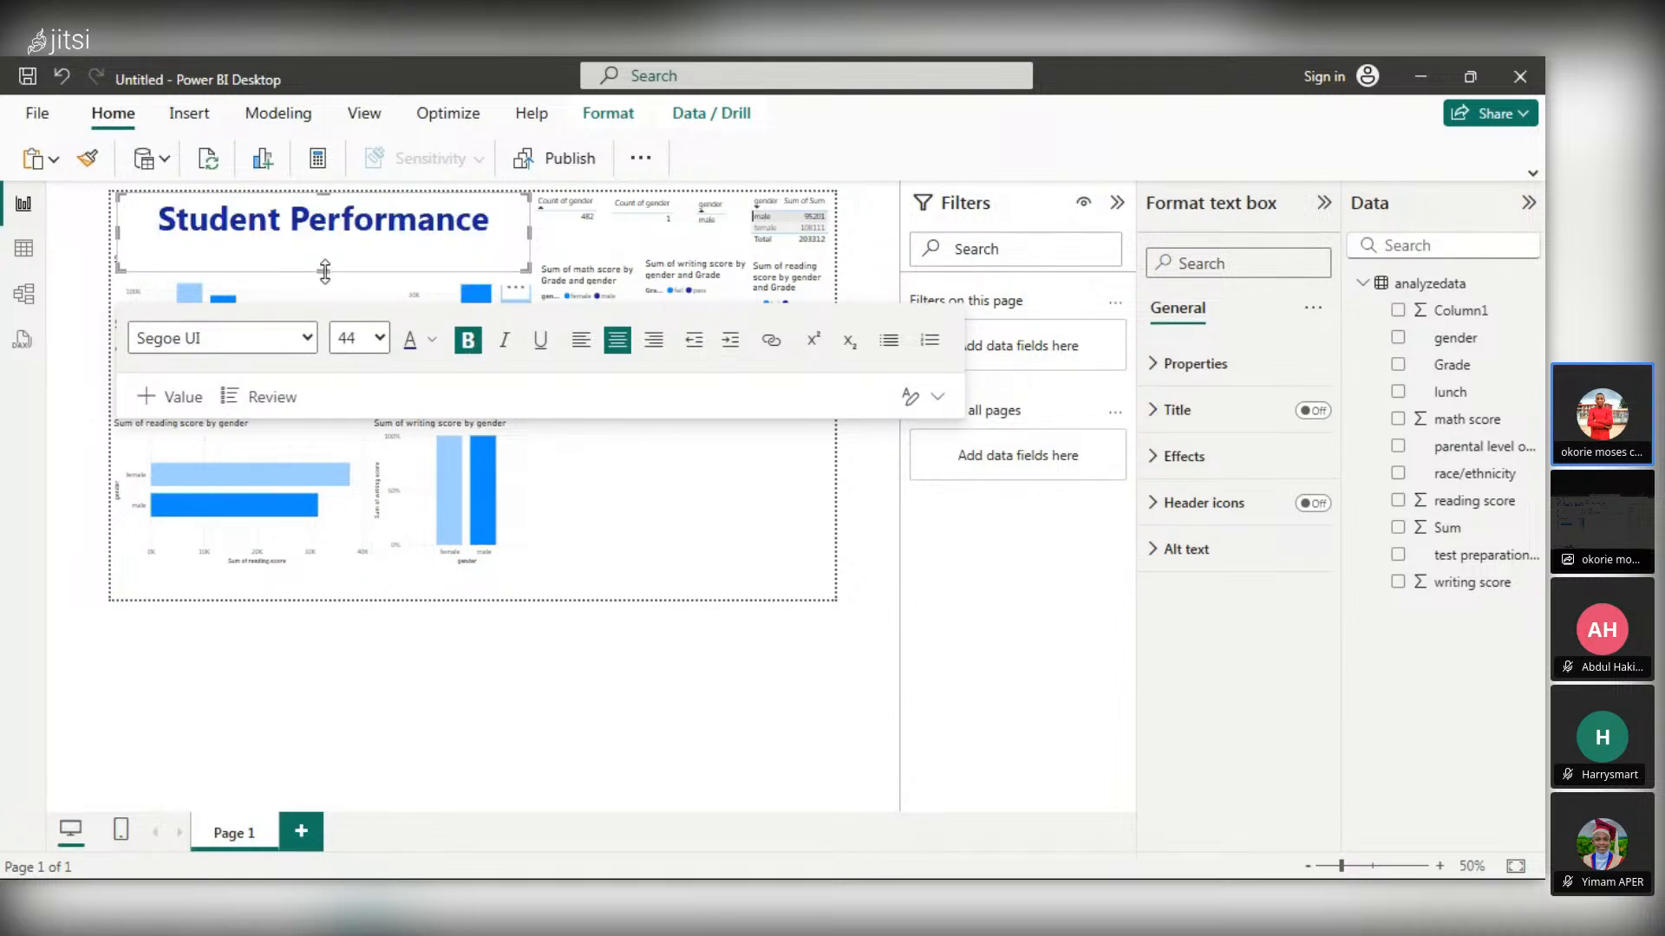
pyautogui.moveTo(325, 270); pyautogui.dragTo(337, 248)
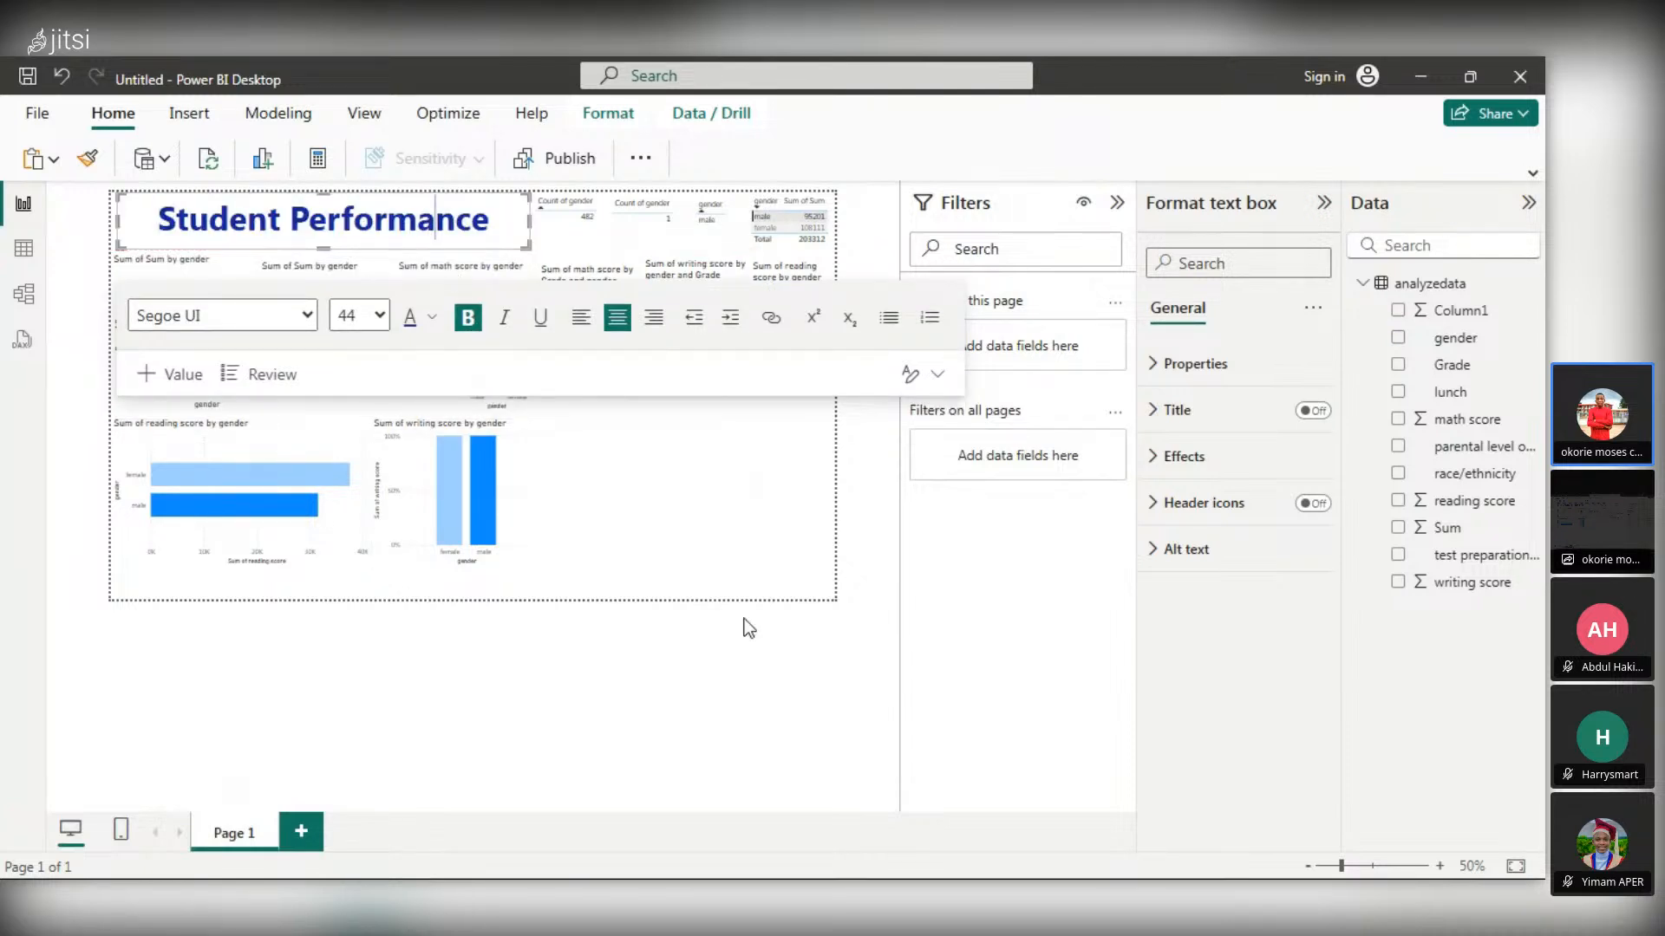
pyautogui.click(725, 502)
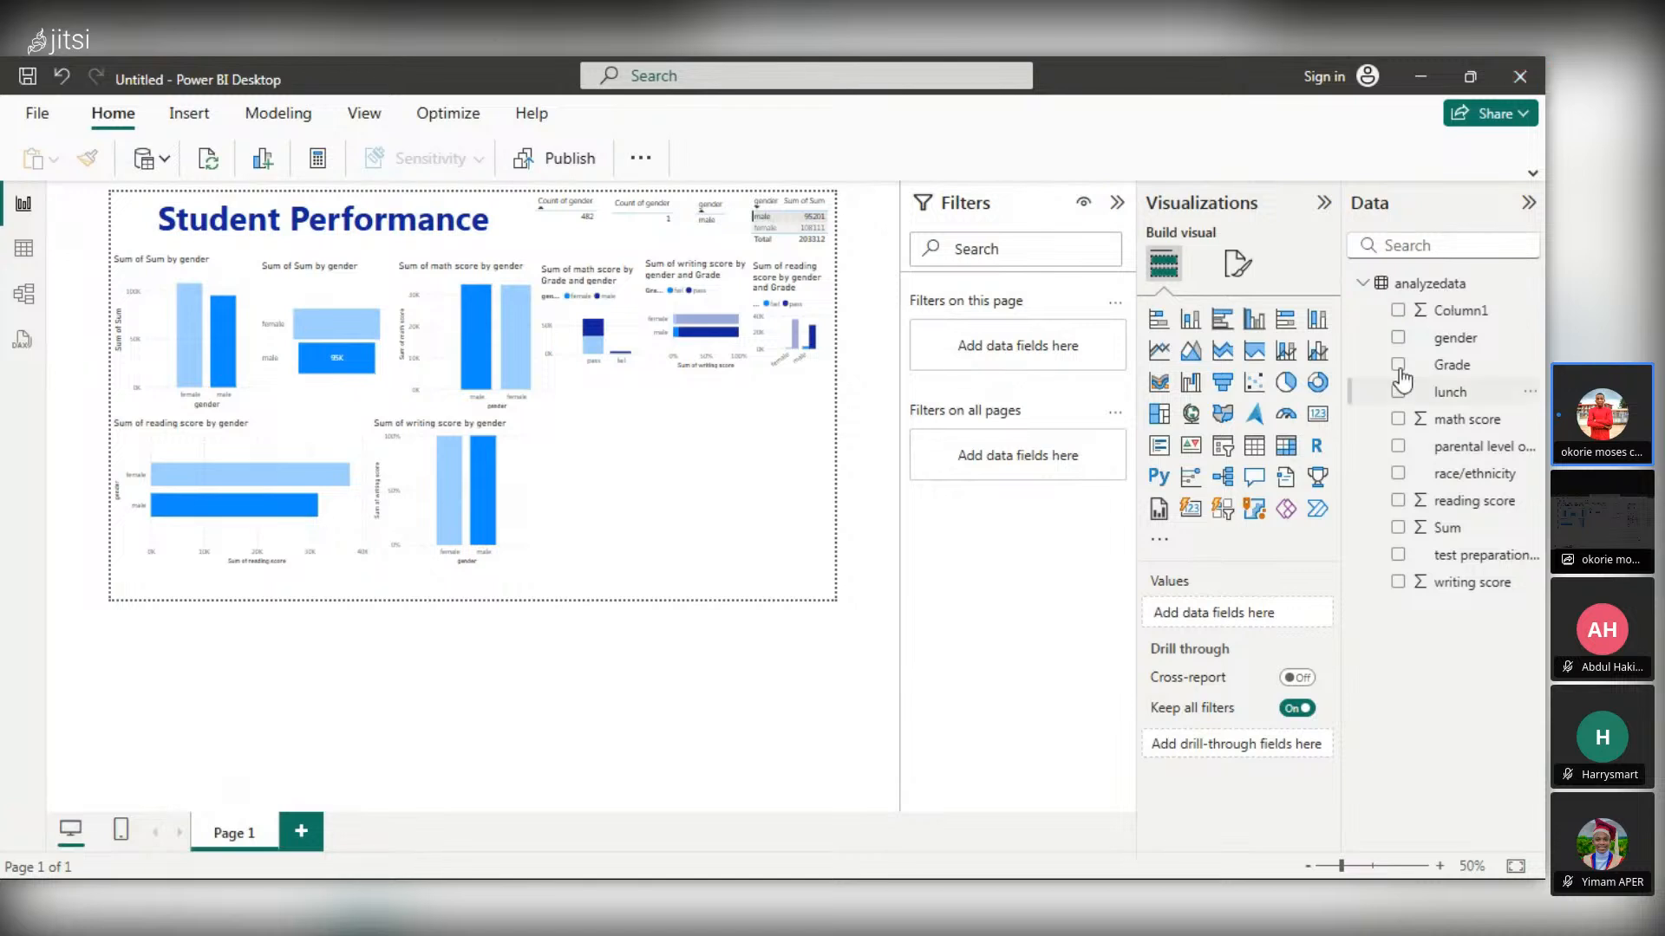
# - Add a table of gender, Grade and Sum of math score beside the writing score by gender chart, made wider and shorter
pyautogui.click(1397, 338)
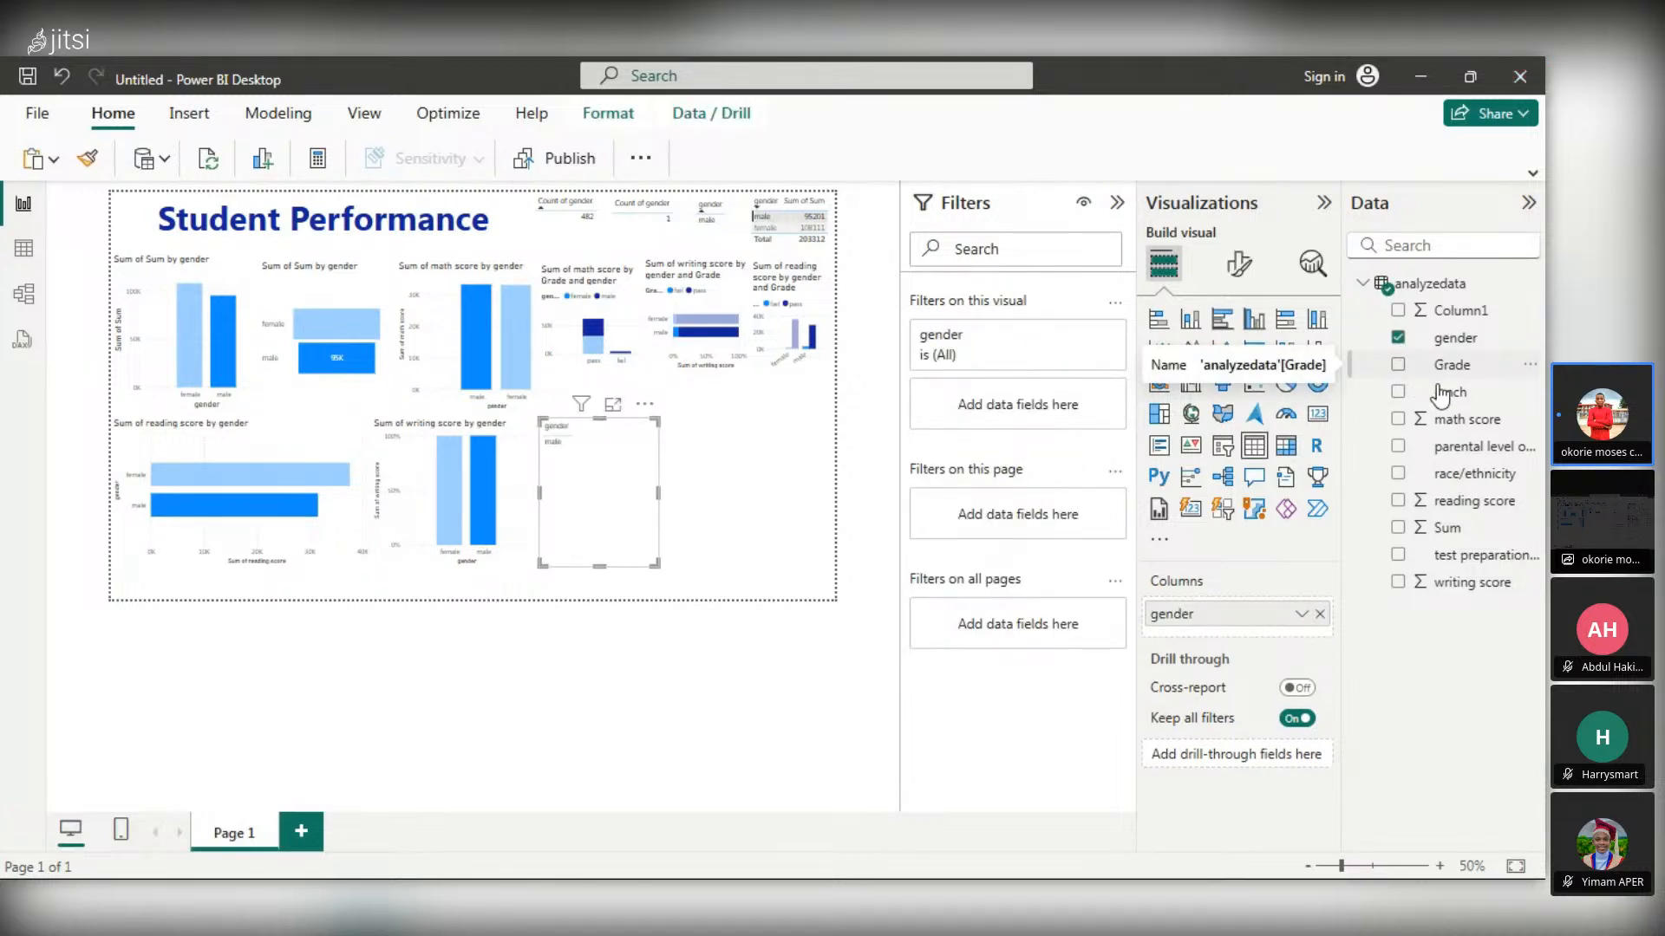
pyautogui.click(1400, 366)
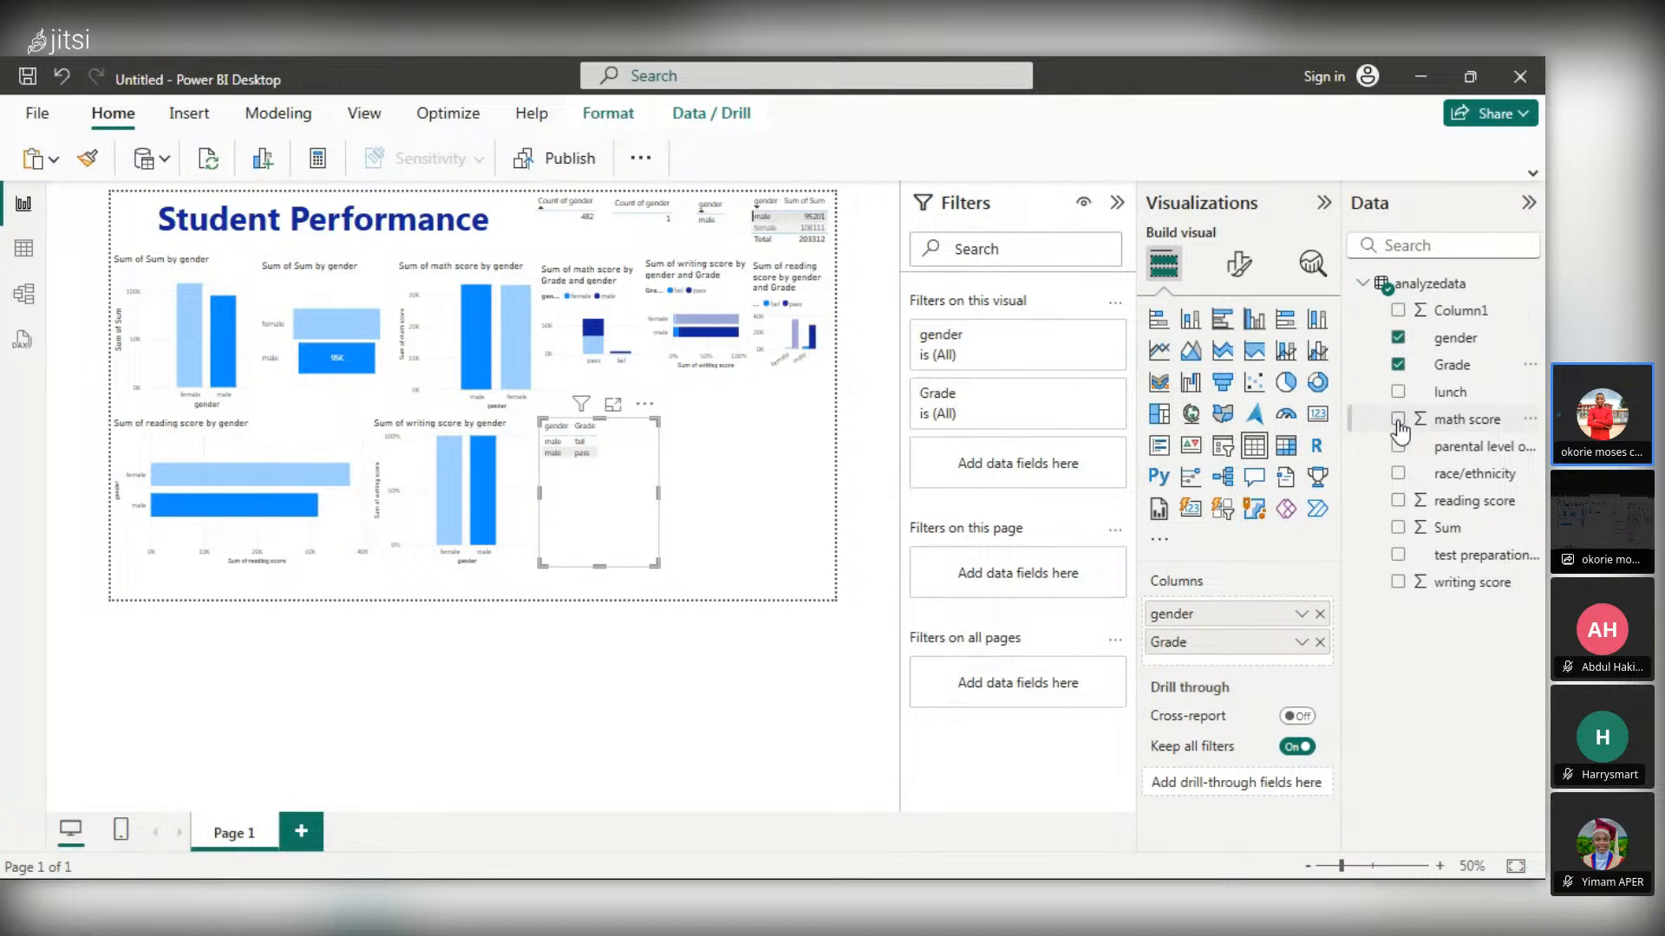
pyautogui.click(1398, 420)
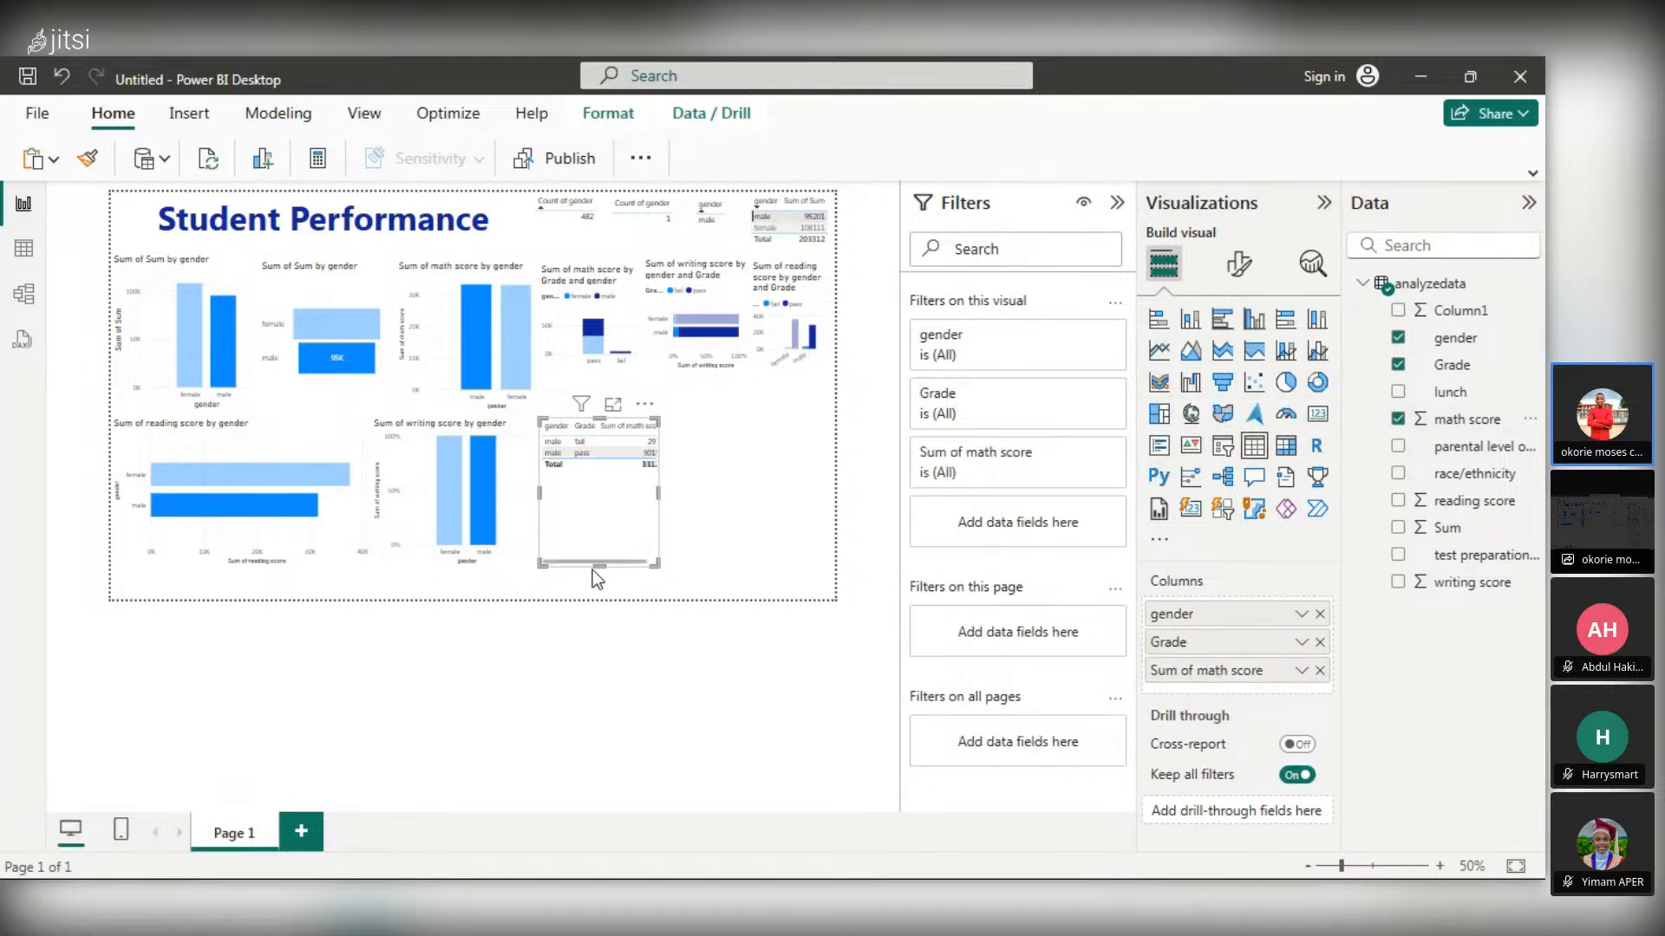
pyautogui.moveTo(659, 492); pyautogui.dragTo(715, 482)
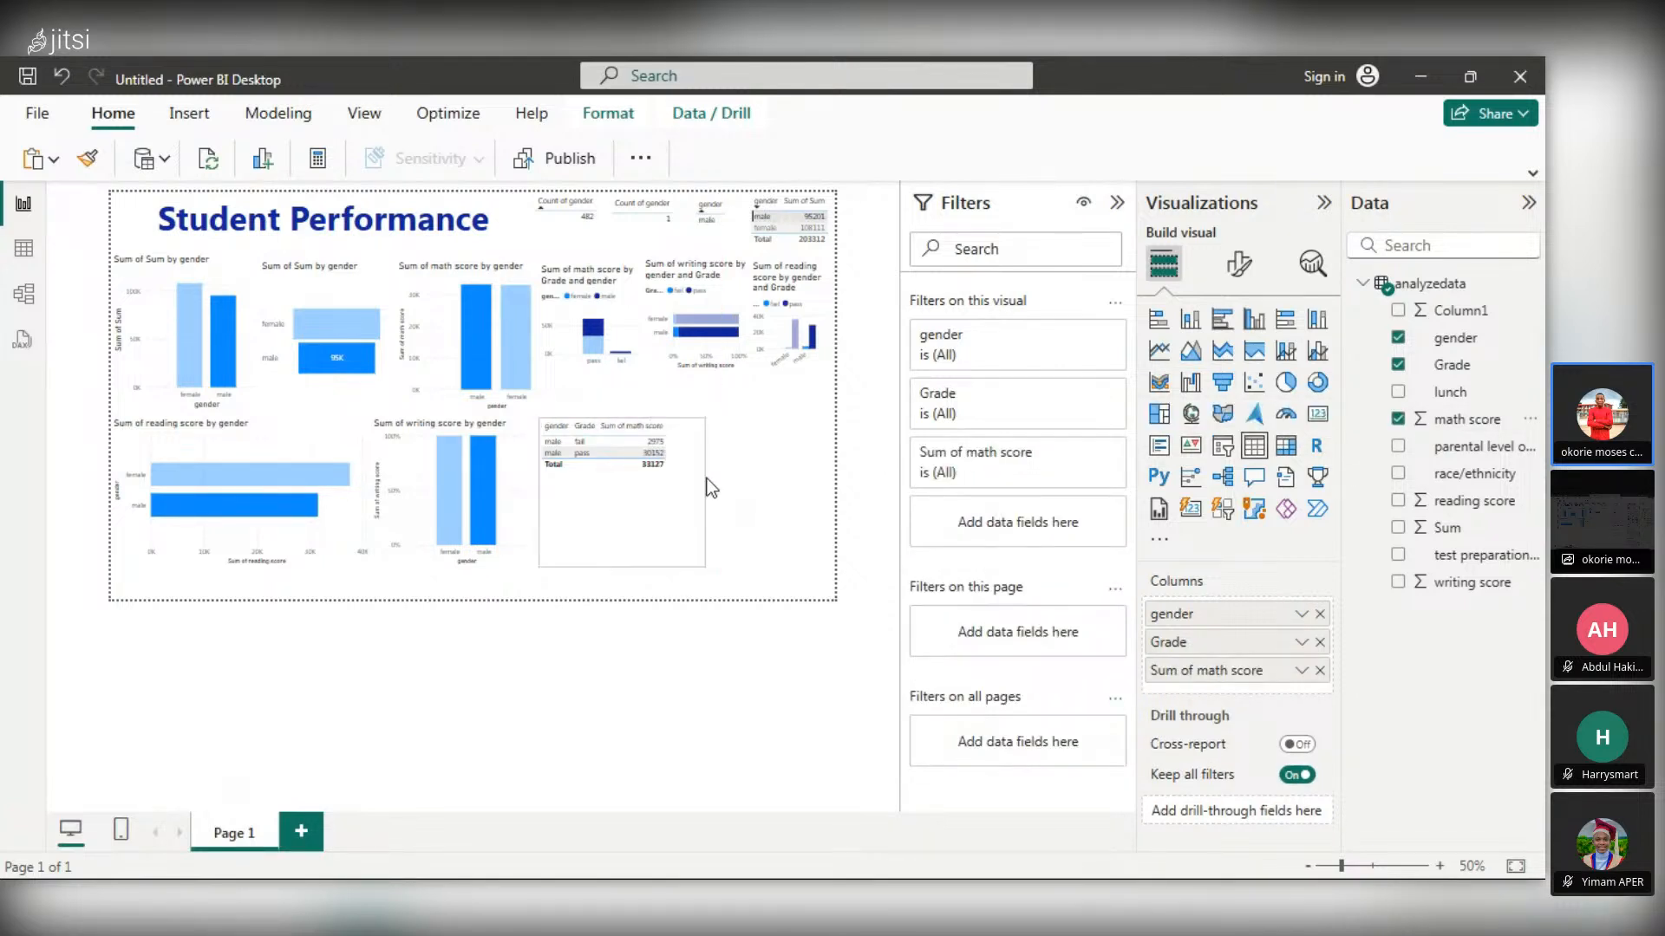
pyautogui.moveTo(622, 568); pyautogui.dragTo(621, 491)
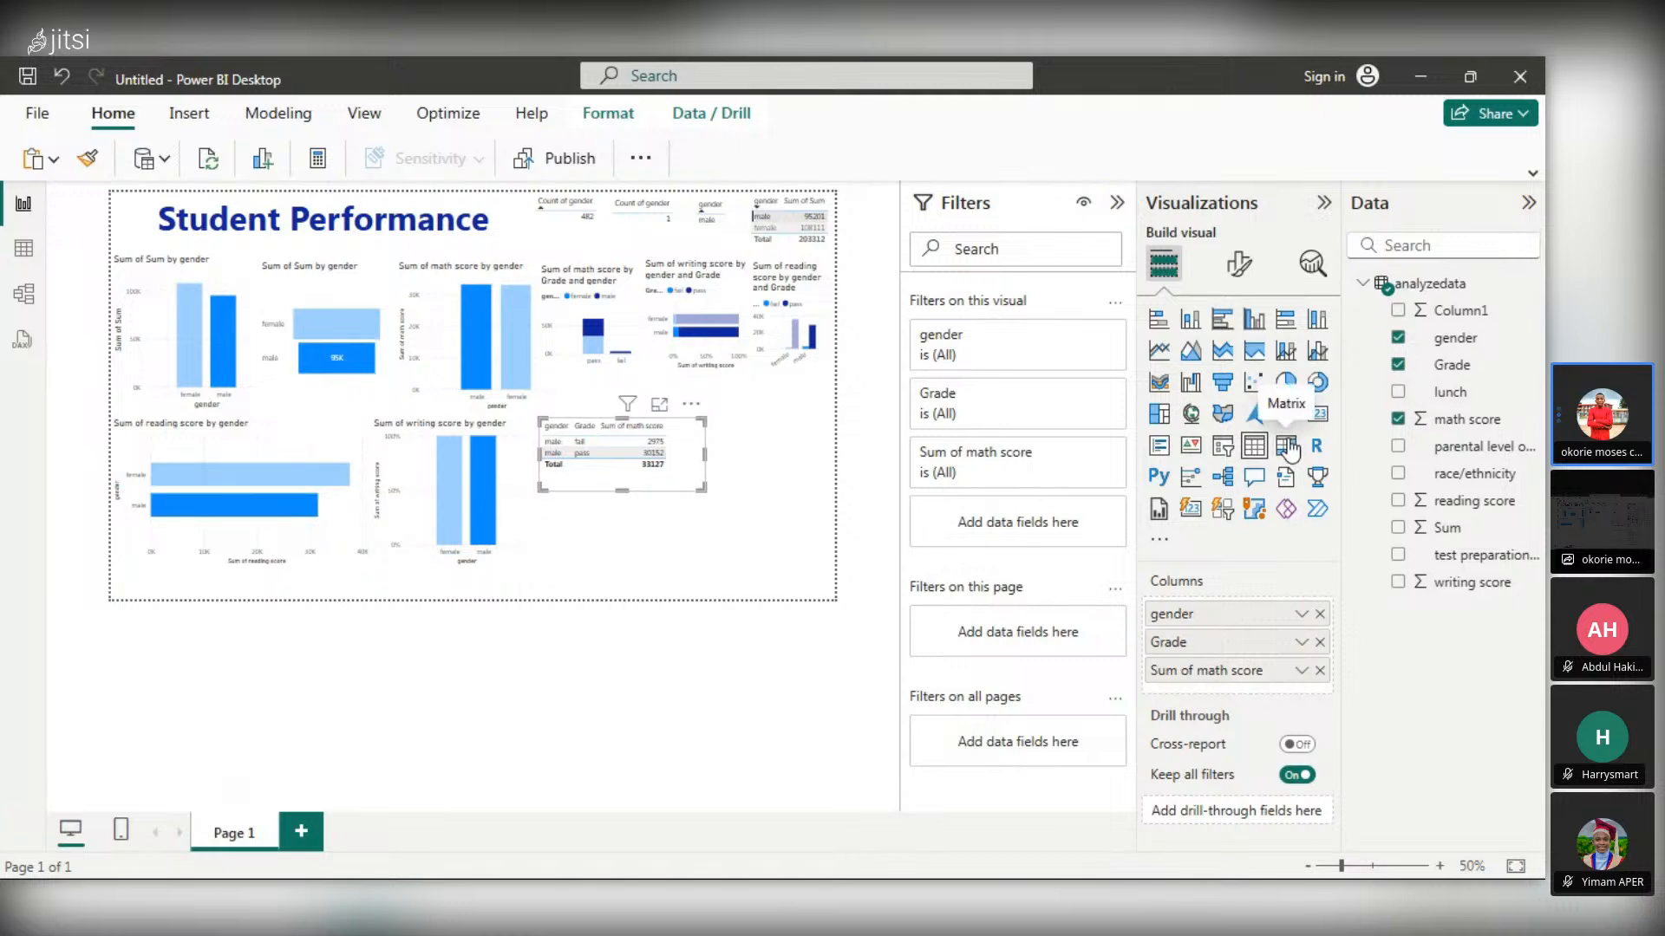
pyautogui.click(1289, 448)
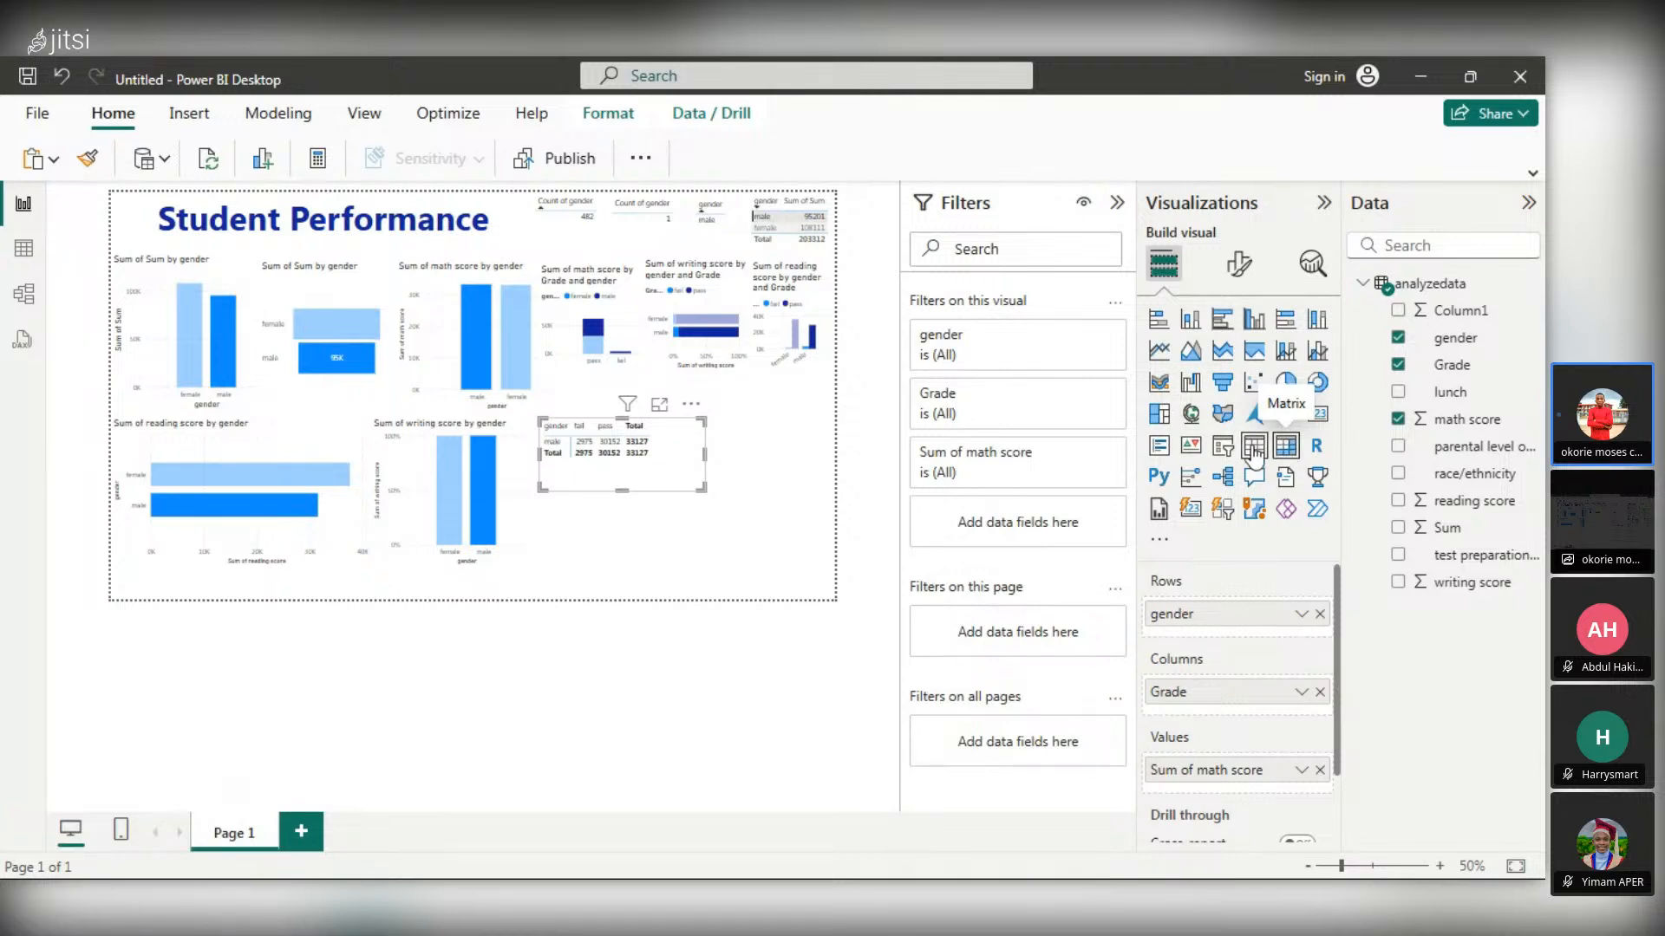
pyautogui.click(1253, 447)
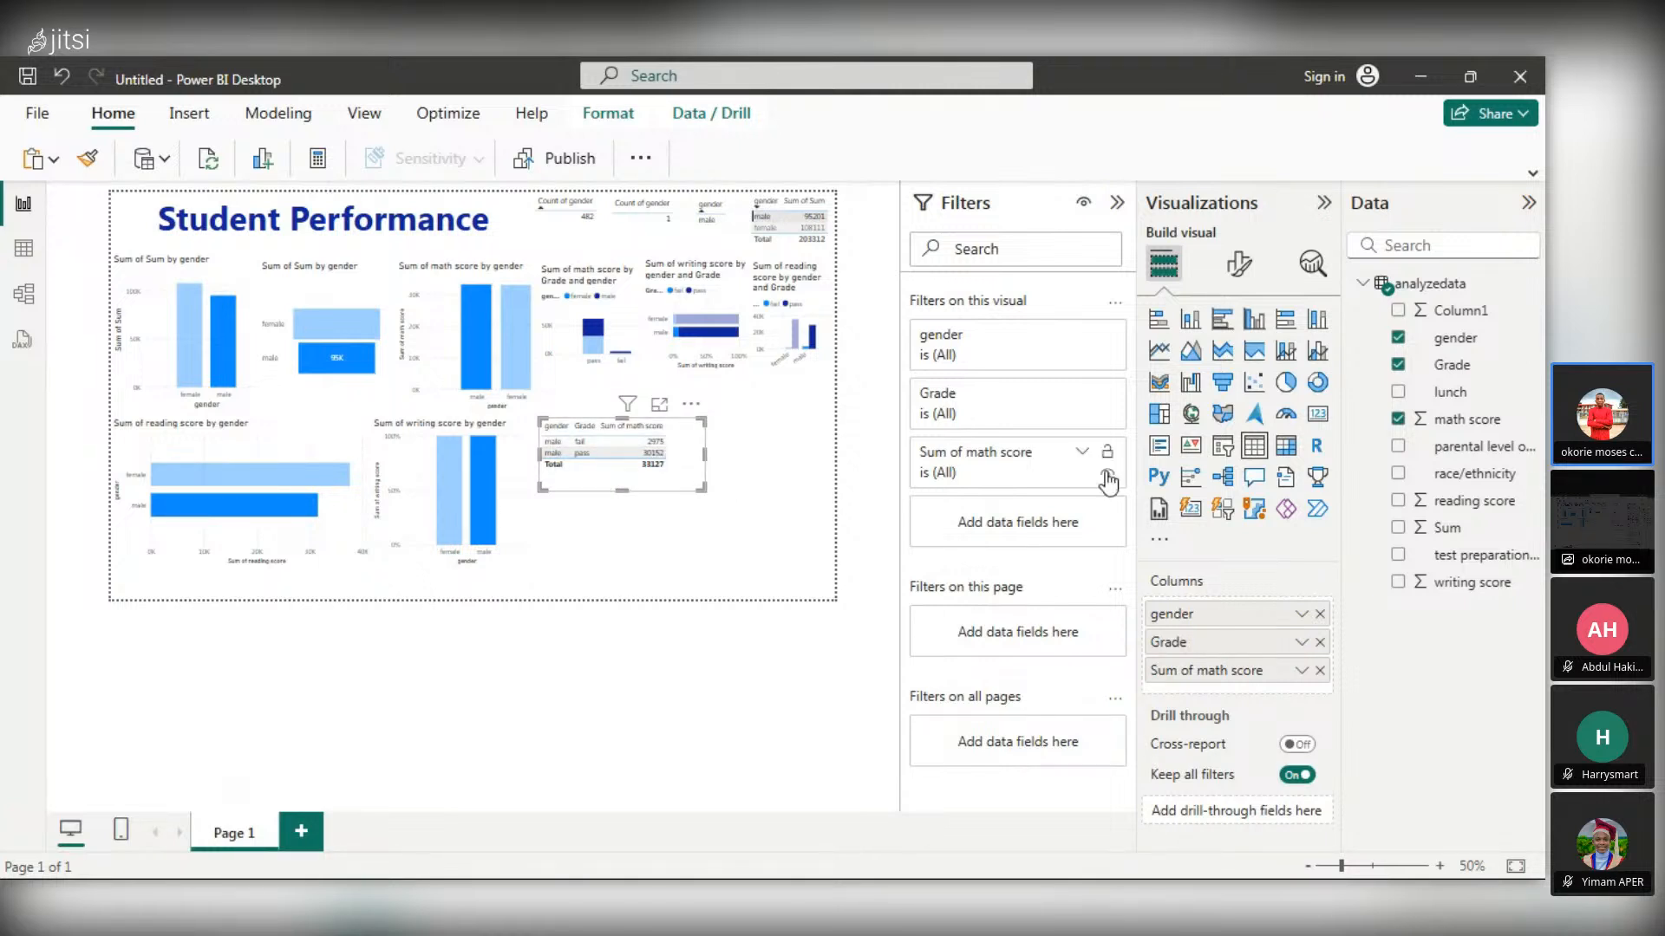
# - Summarize the new table's Grade field as Count and its gender field as Count (Distinct)
pyautogui.click(1297, 642)
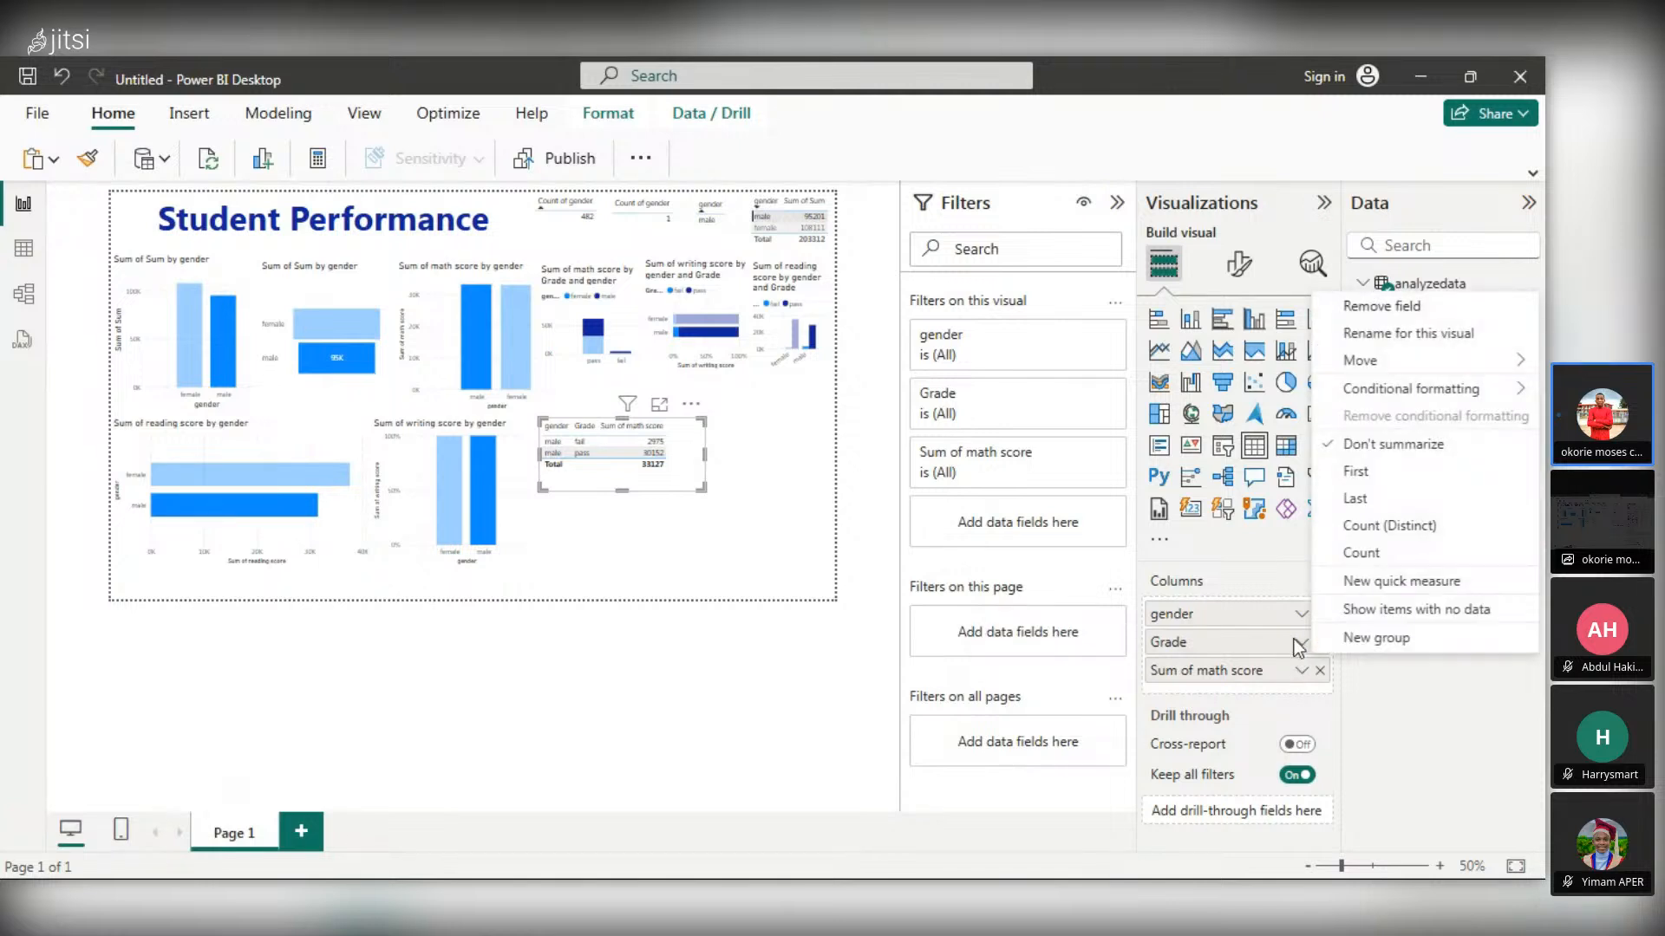
pyautogui.click(1370, 526)
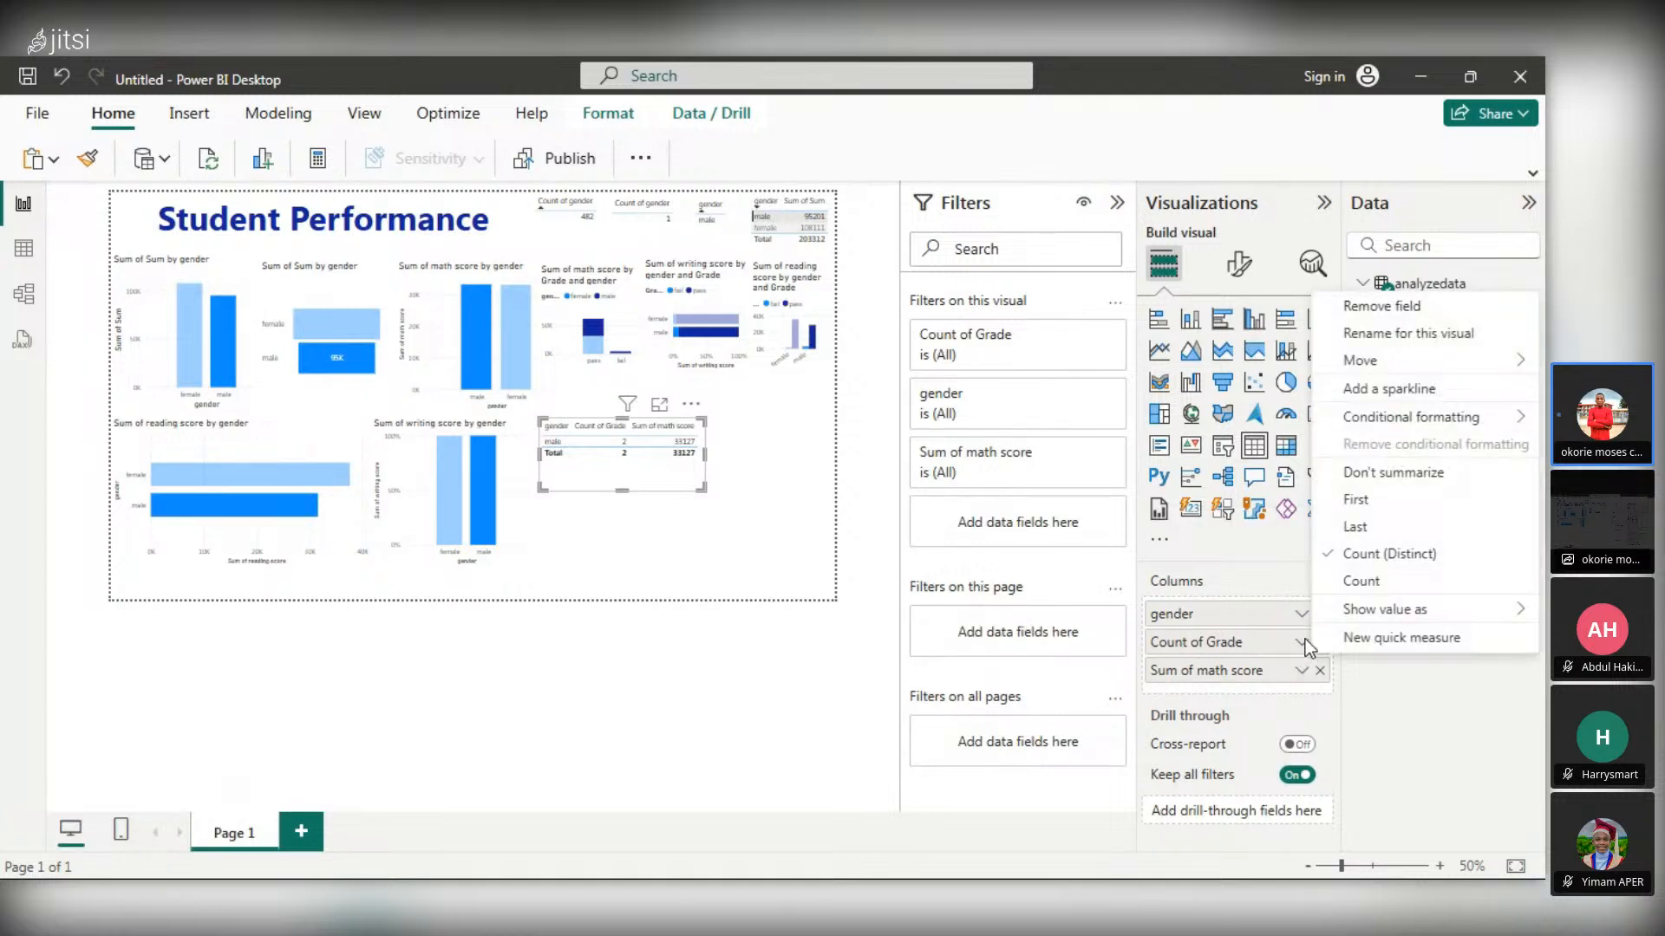
pyautogui.click(1359, 589)
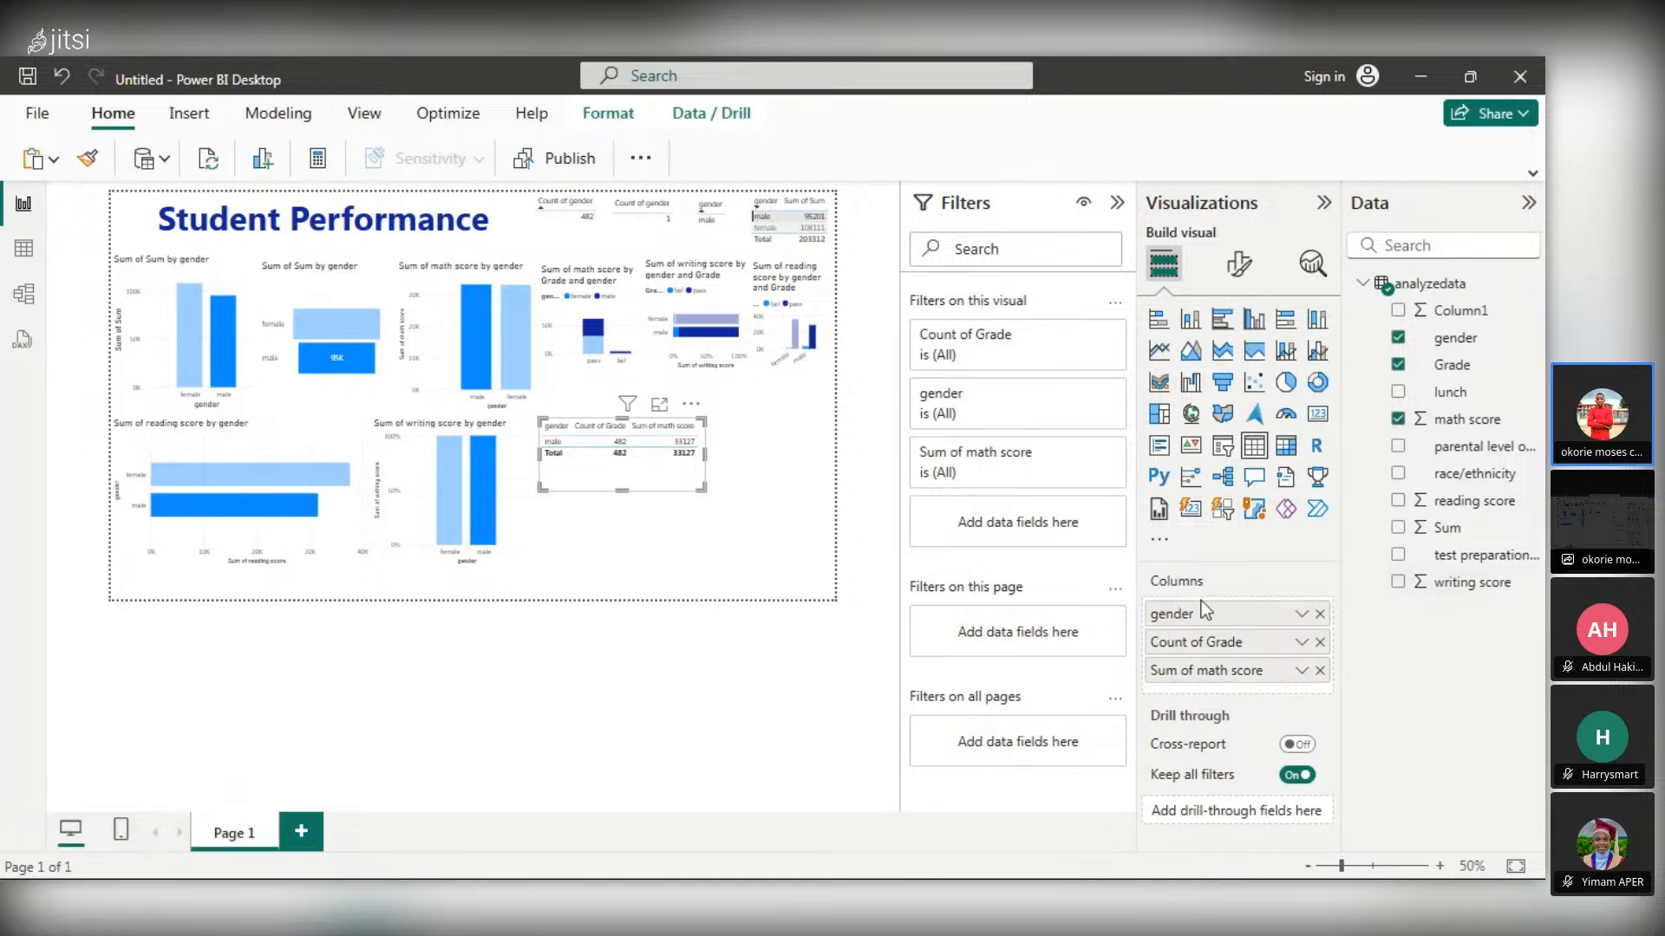
pyautogui.click(1299, 615)
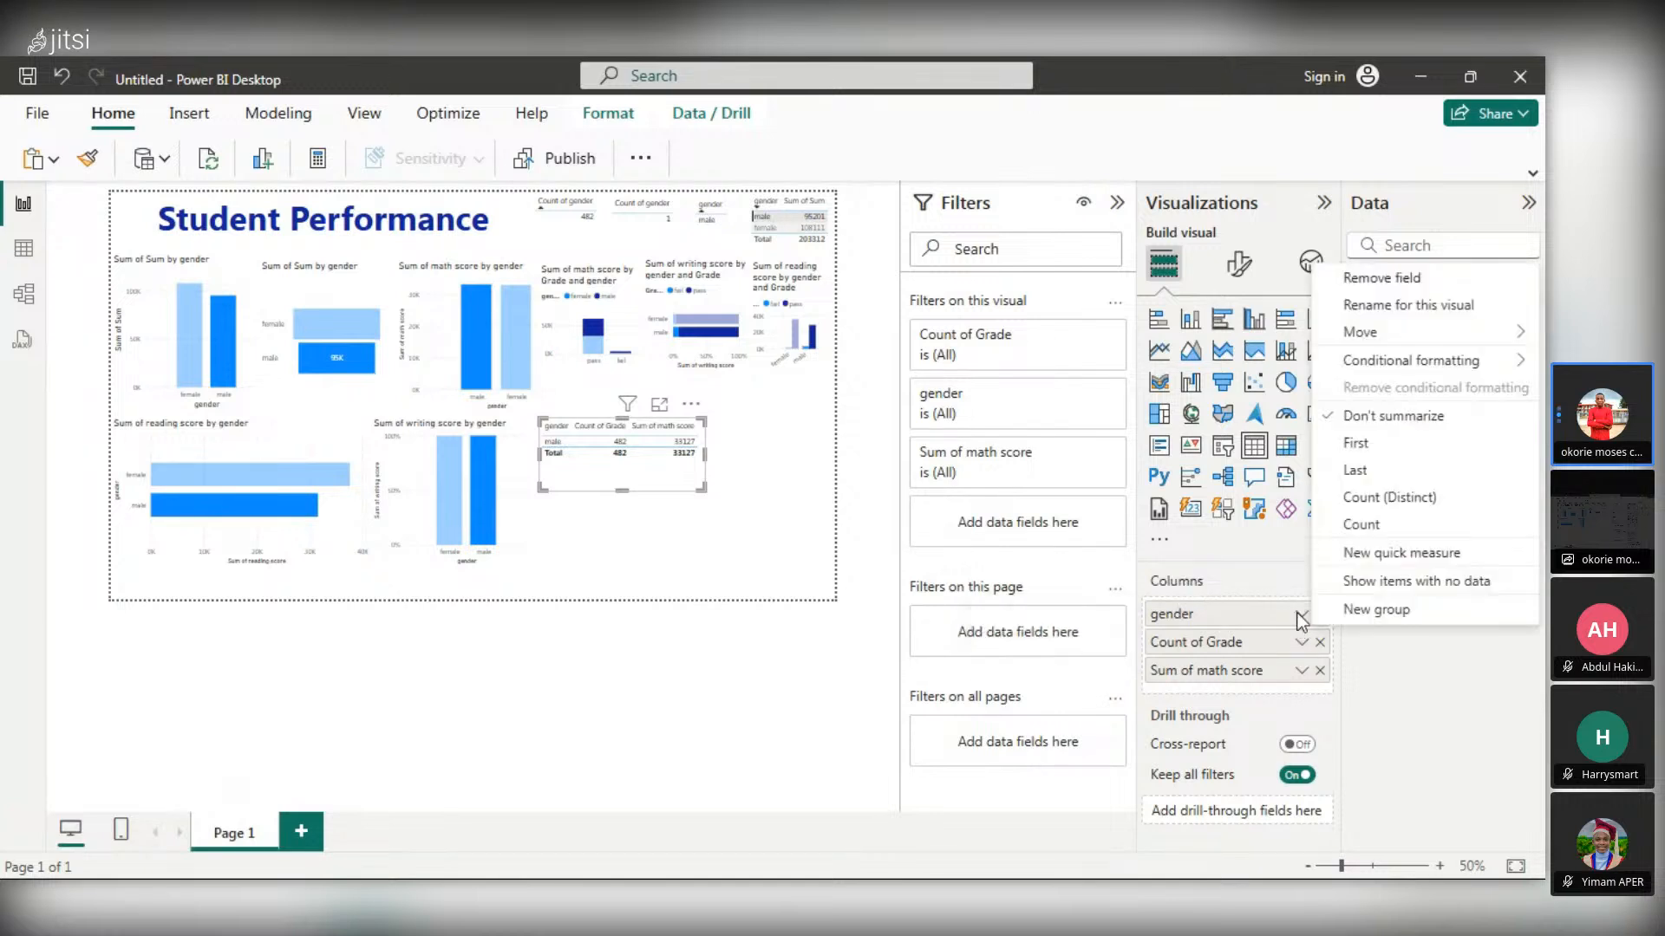
pyautogui.click(1381, 501)
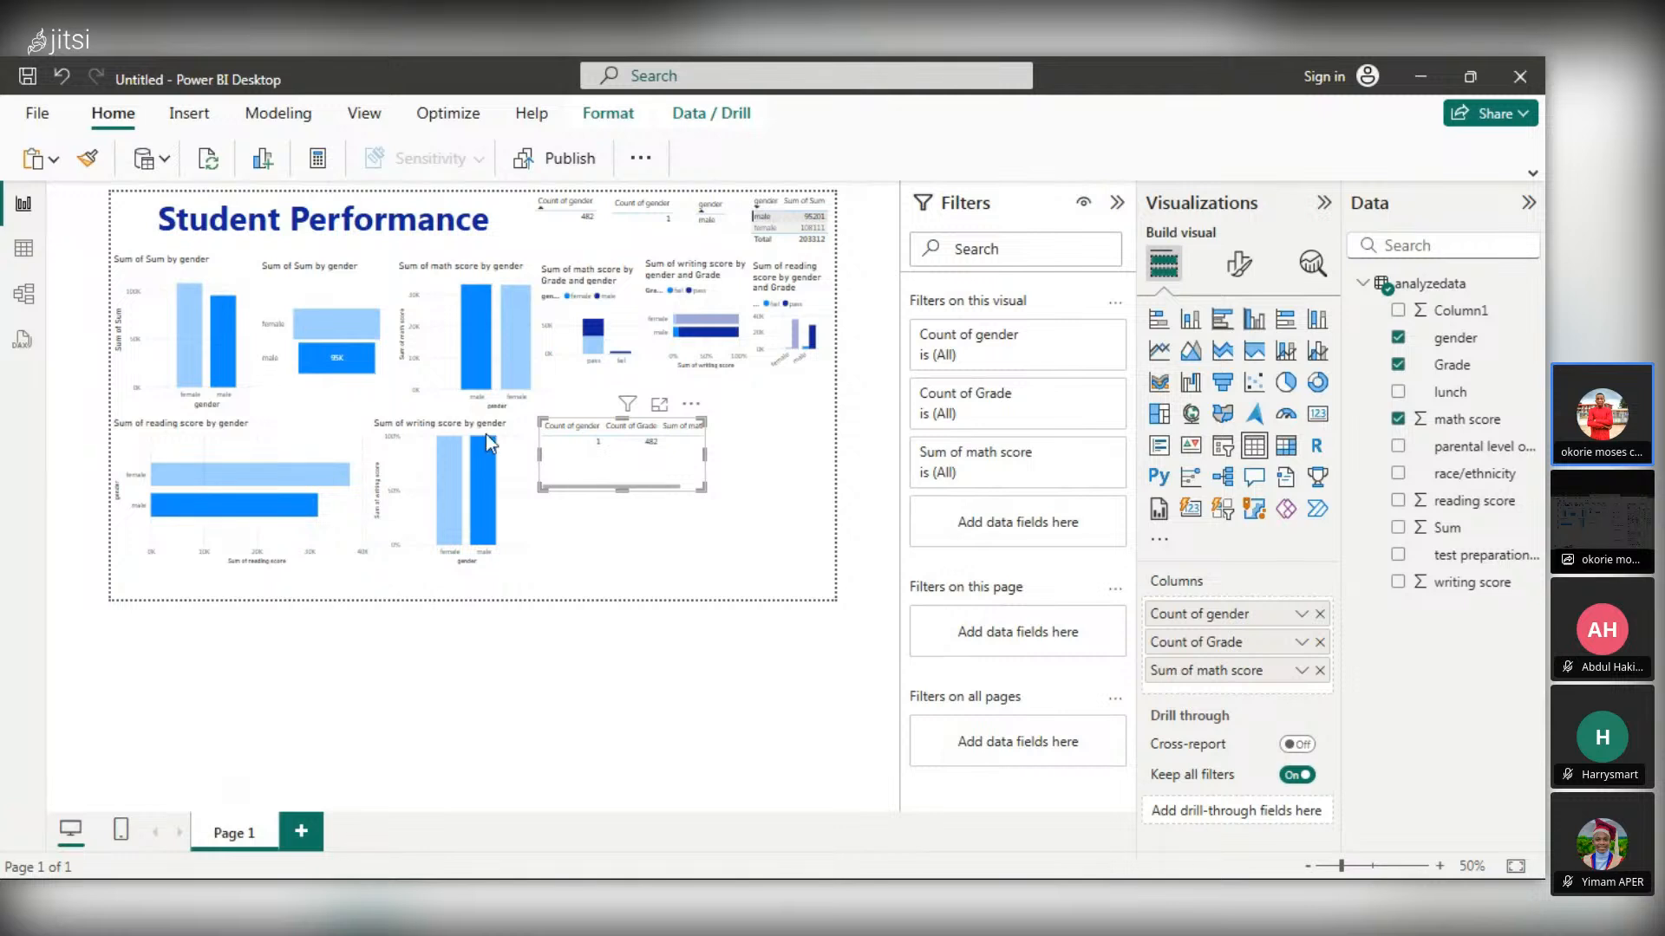
# - Undo the gender field's distinct count, try Count (Distinct) for Grade in the math score table, and return Grade to Count
pyautogui.hotkey('ctrl', 'z')
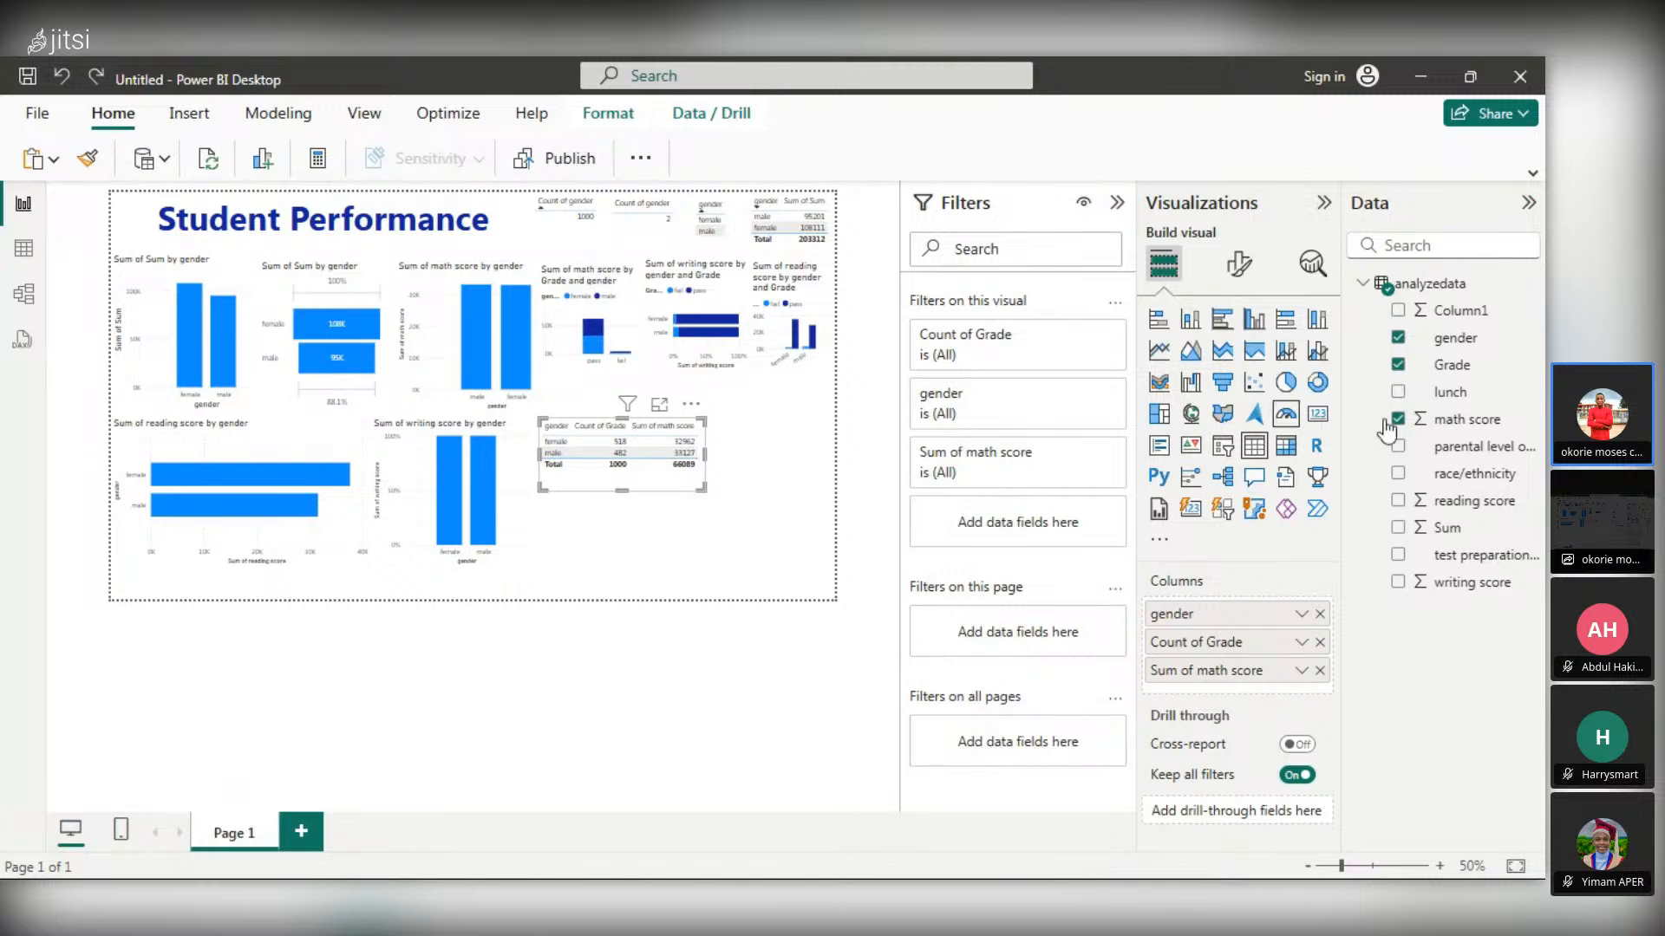
pyautogui.click(1302, 642)
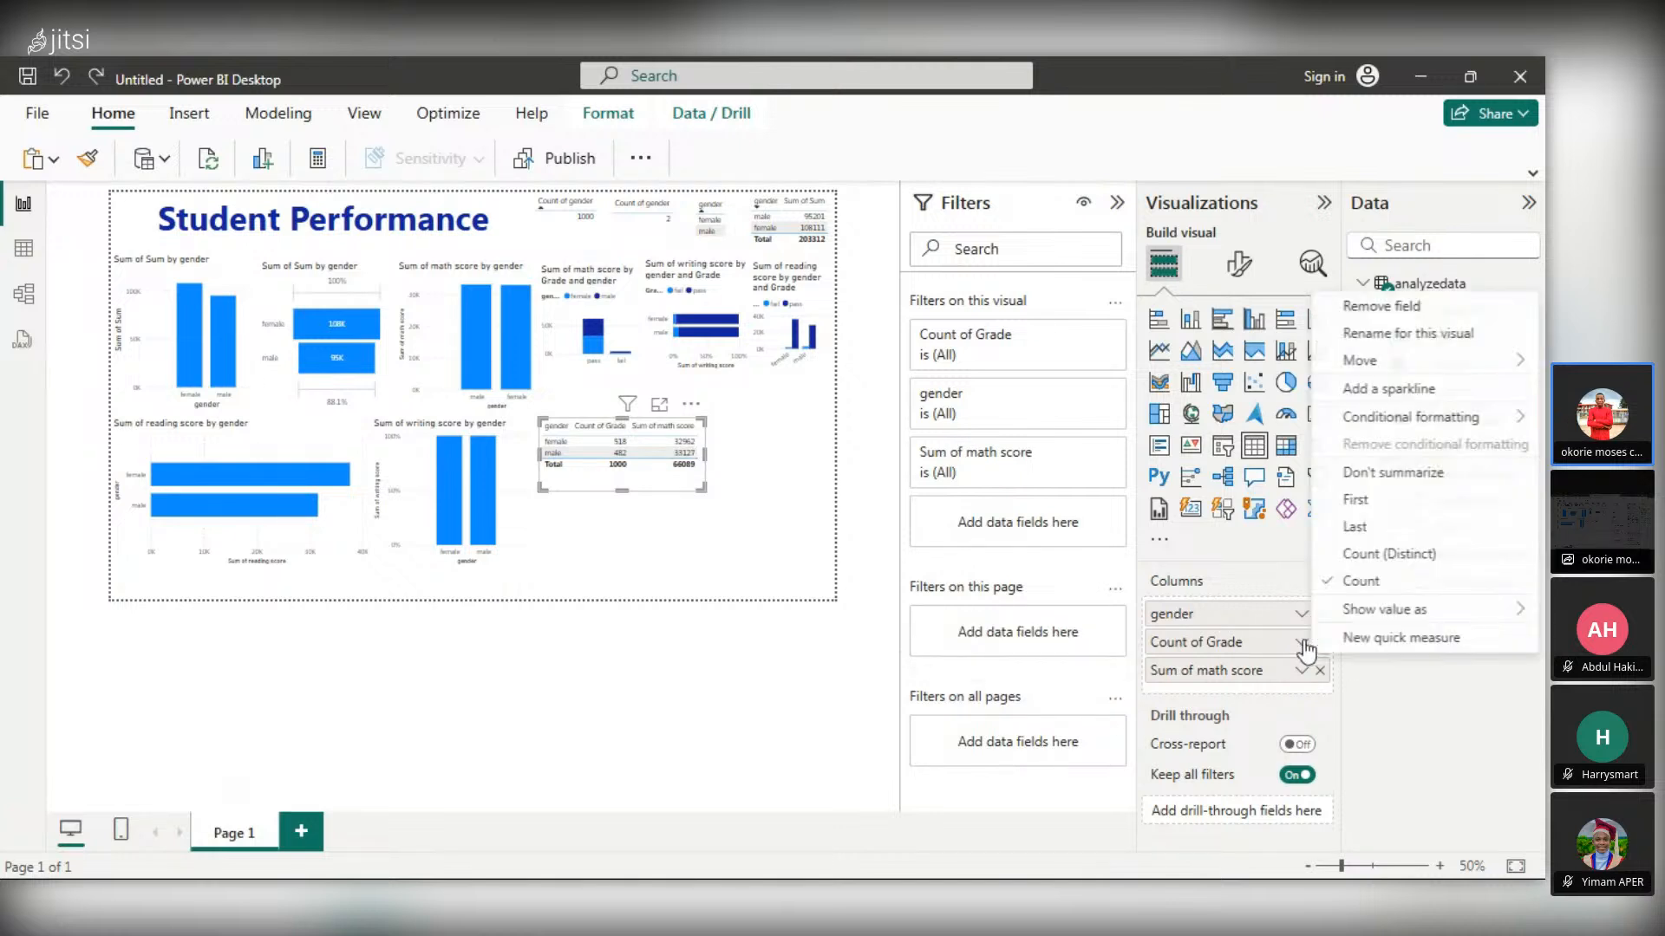
pyautogui.click(1356, 558)
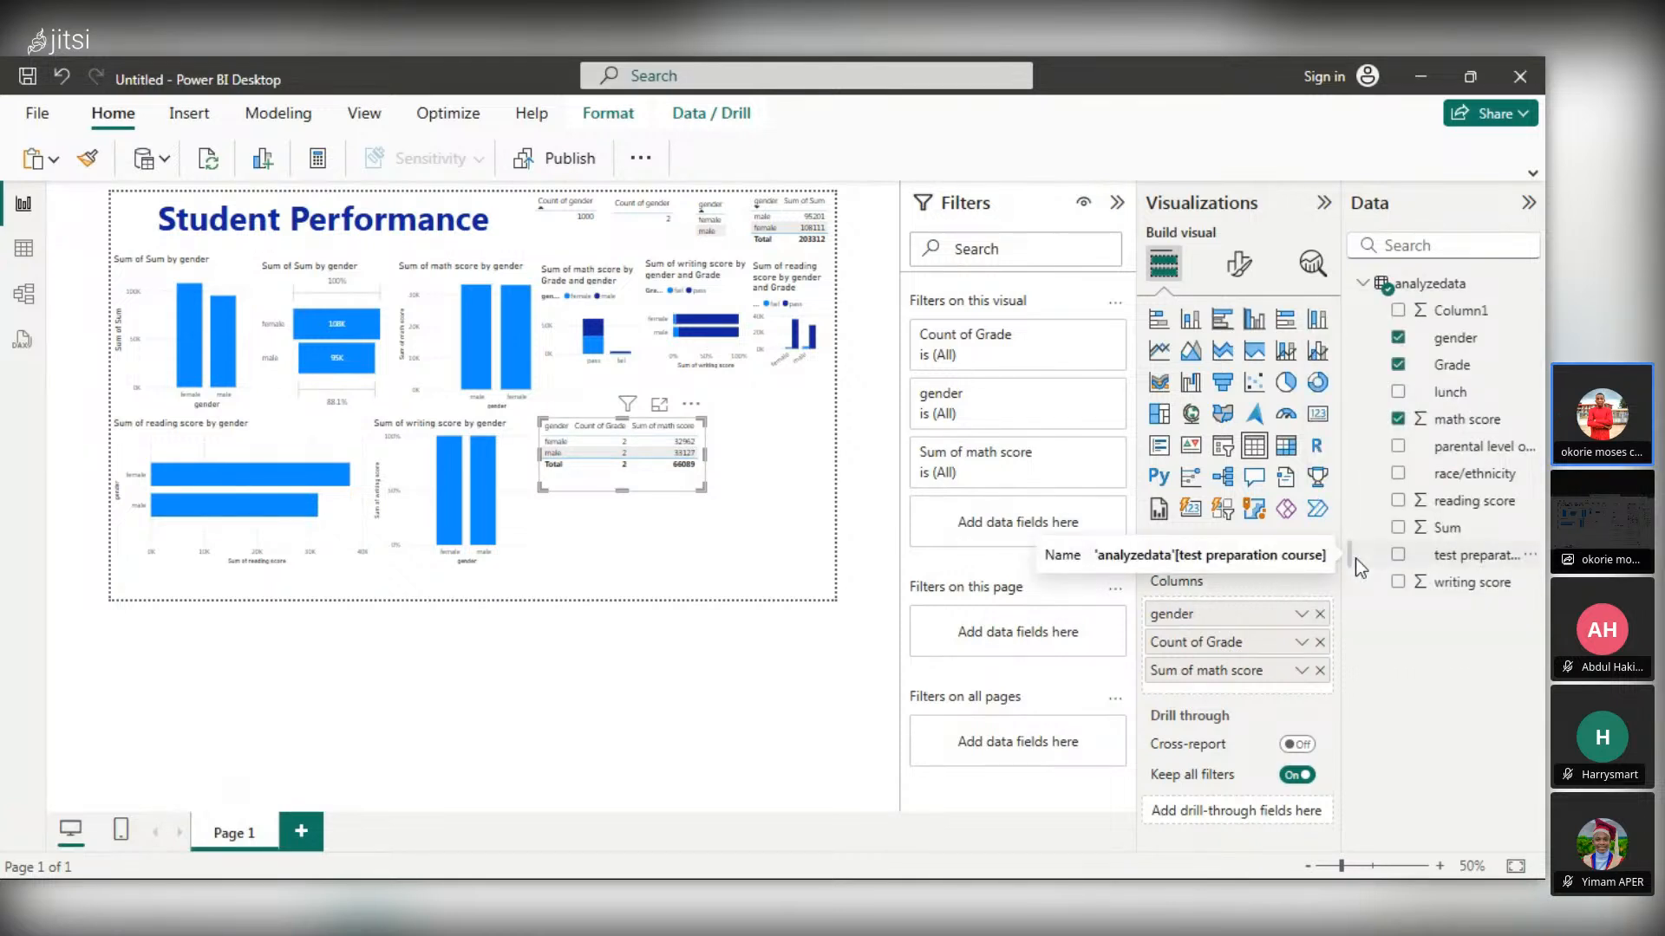
pyautogui.click(1355, 558)
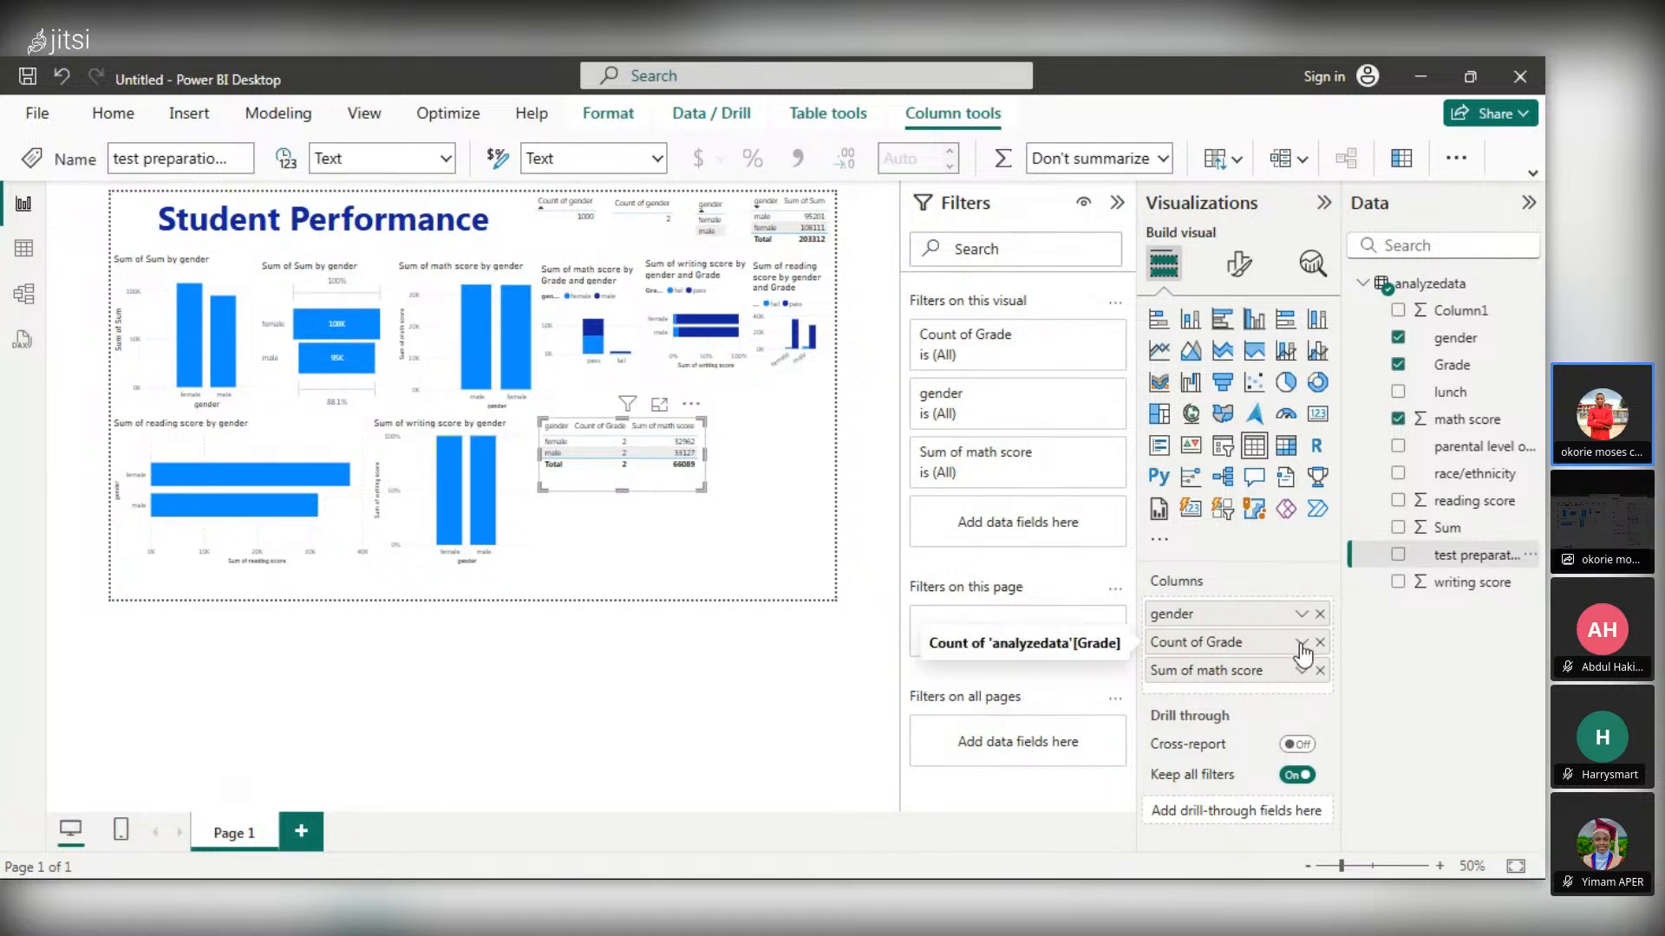
pyautogui.click(1300, 643)
pyautogui.click(1368, 583)
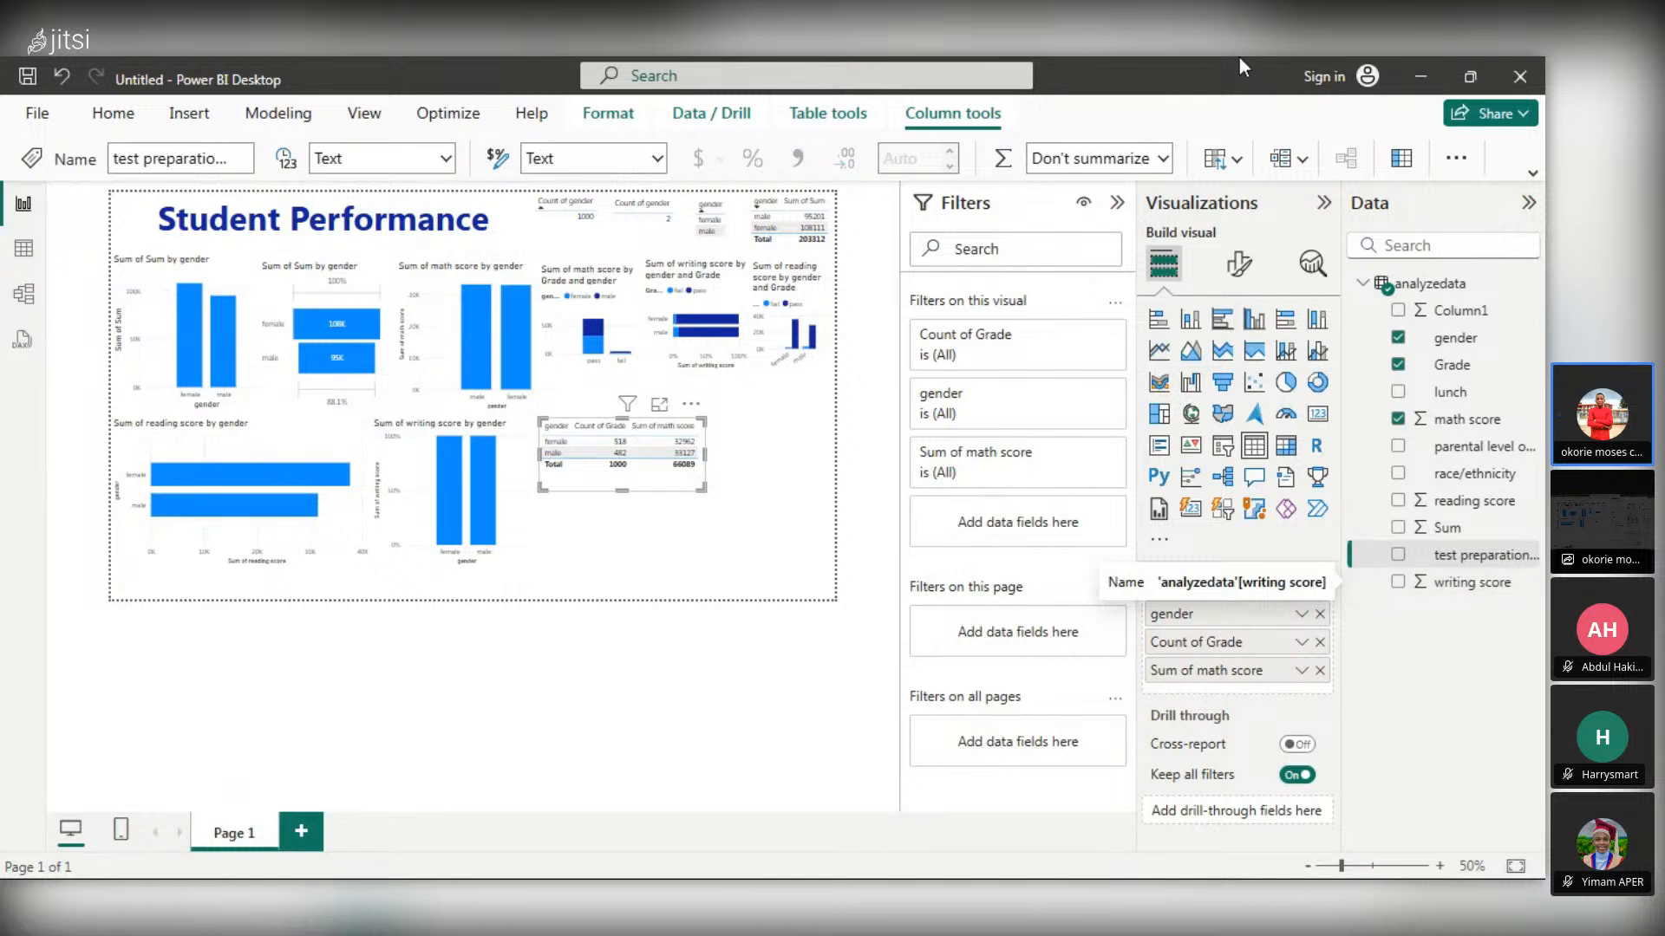
pyautogui.click(726, 405)
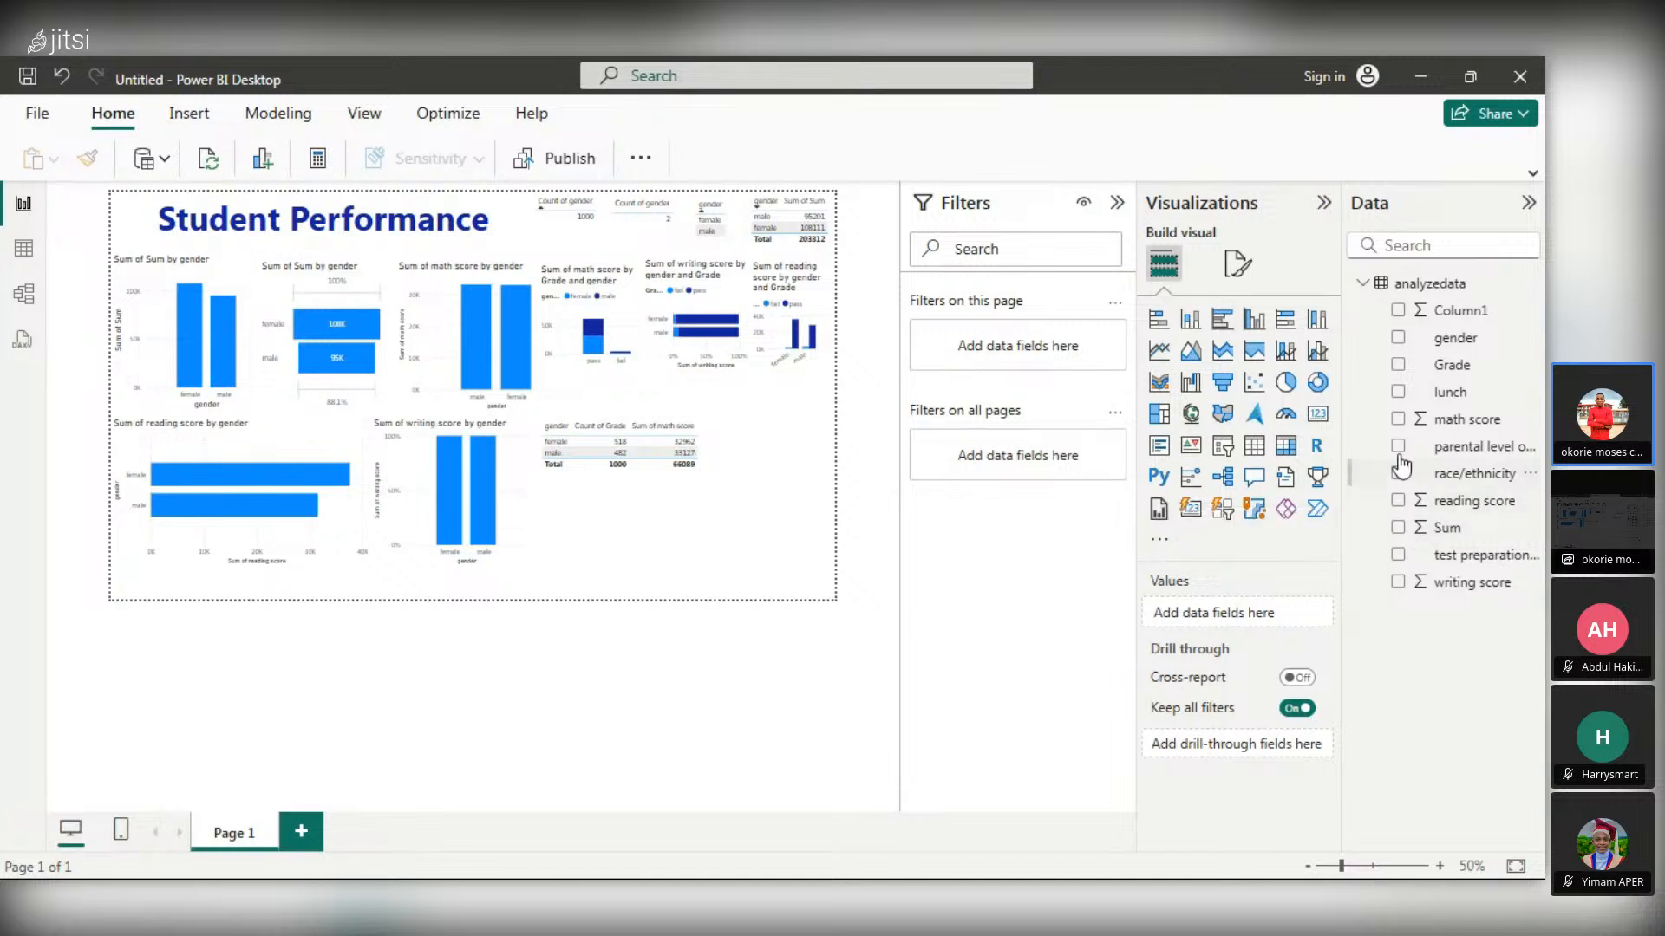
# - Add a table of gender, Grade and Sum of reading score below the math score table, with gender as the first column
pyautogui.click(1398, 338)
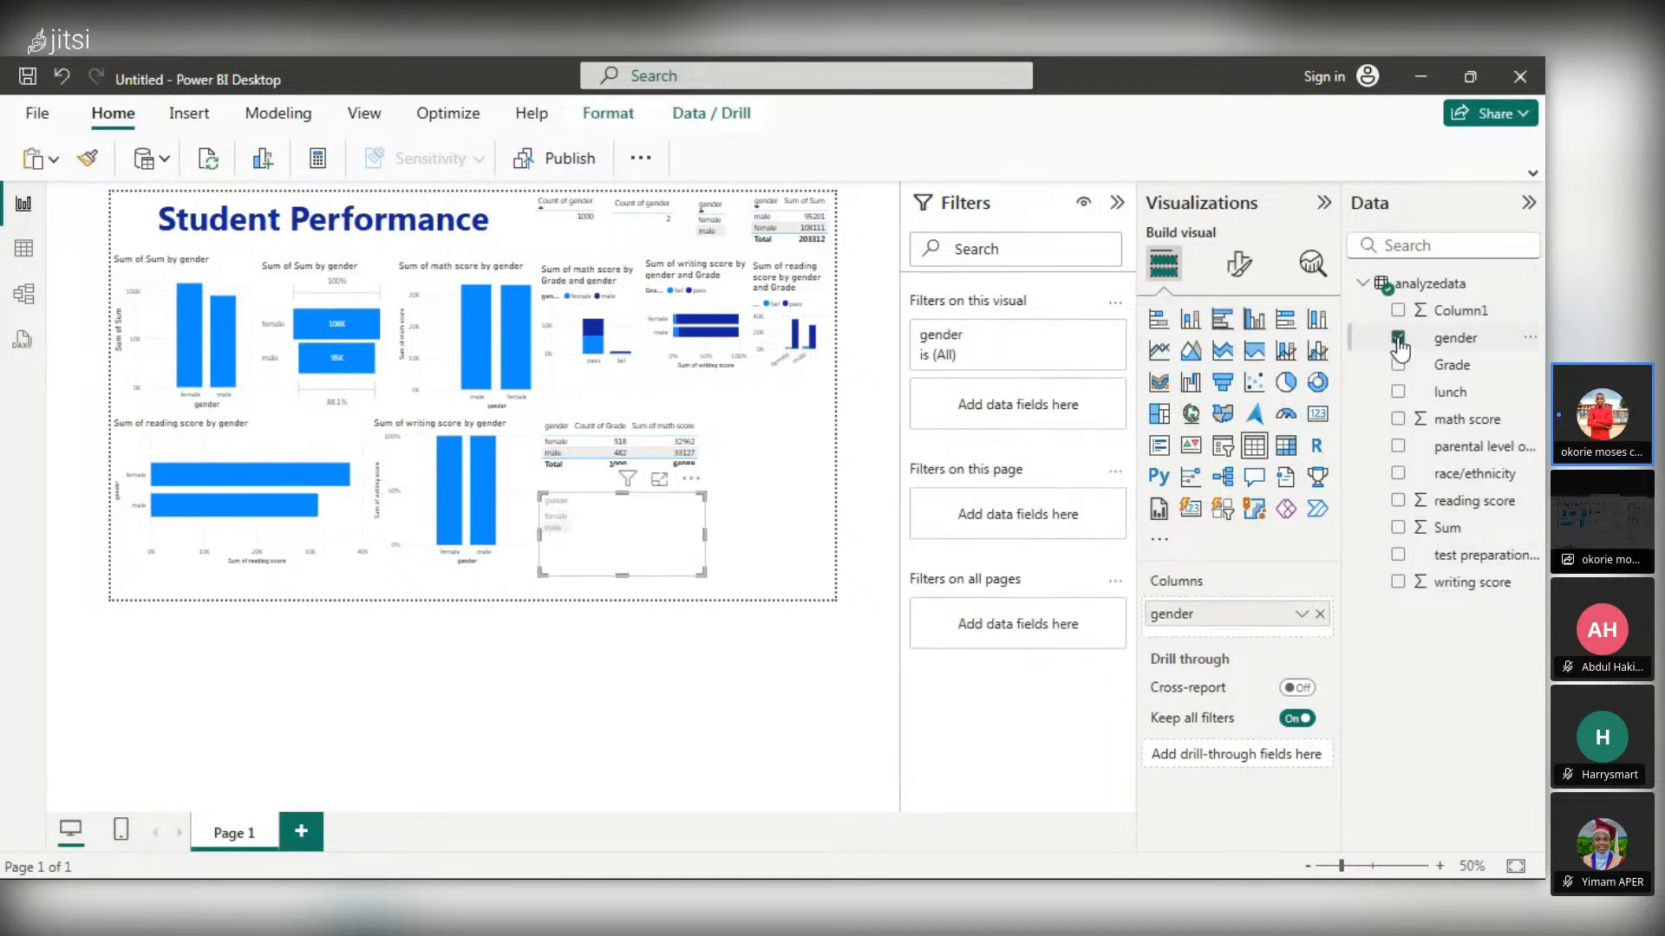
pyautogui.click(1398, 338)
pyautogui.click(1398, 365)
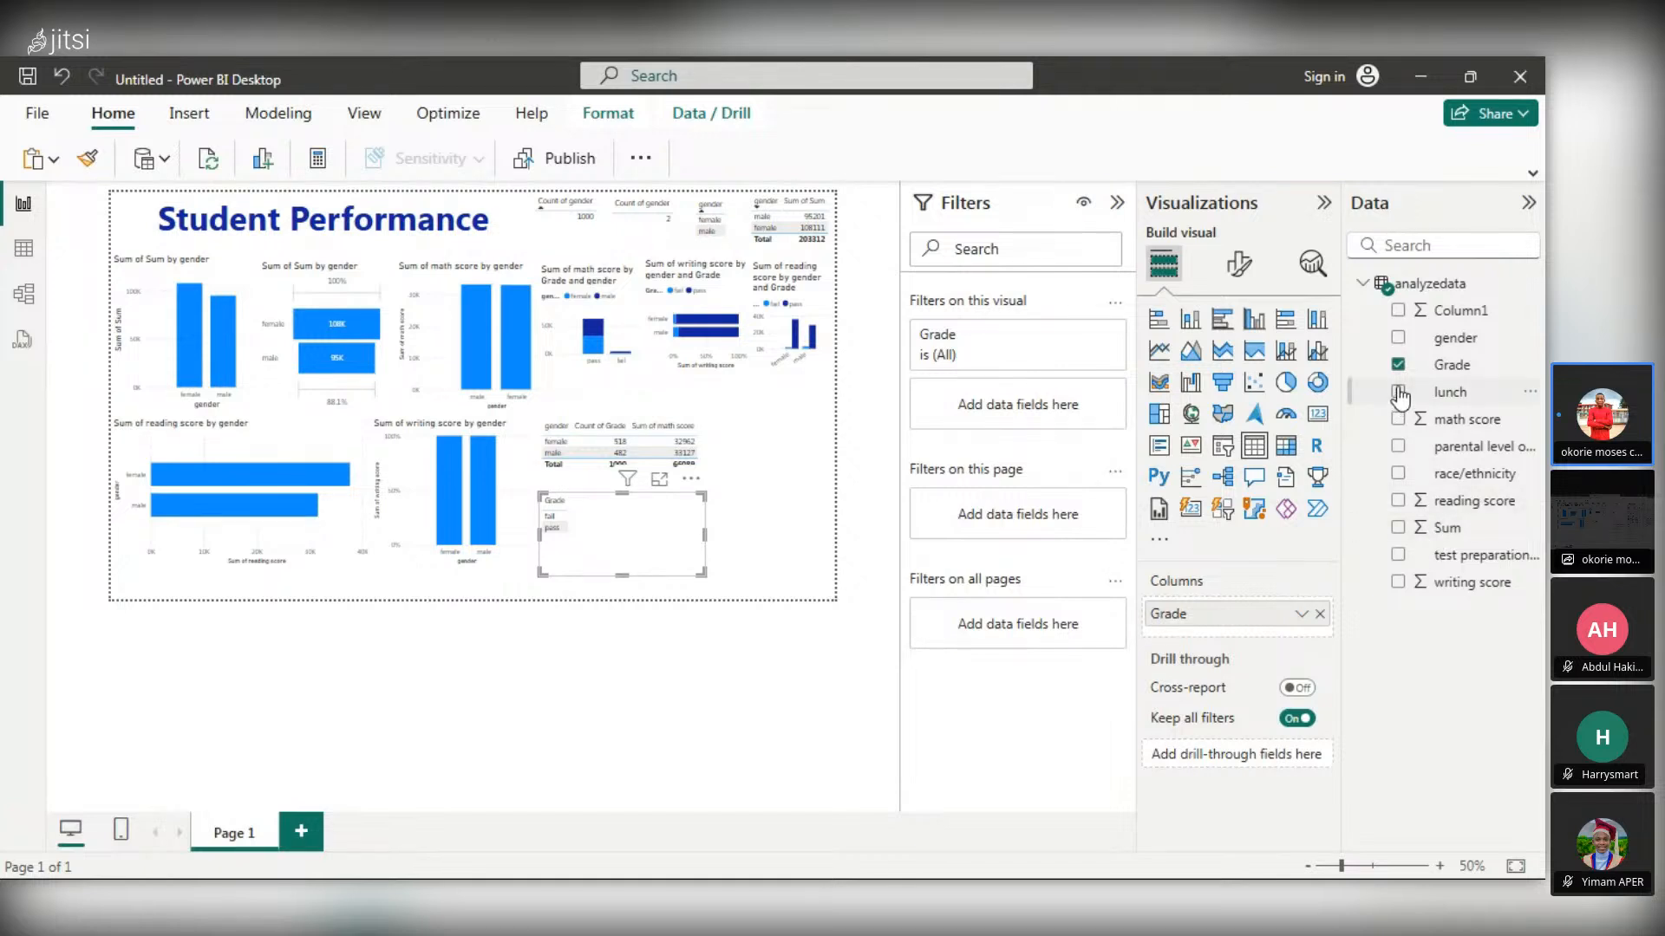
pyautogui.click(1398, 337)
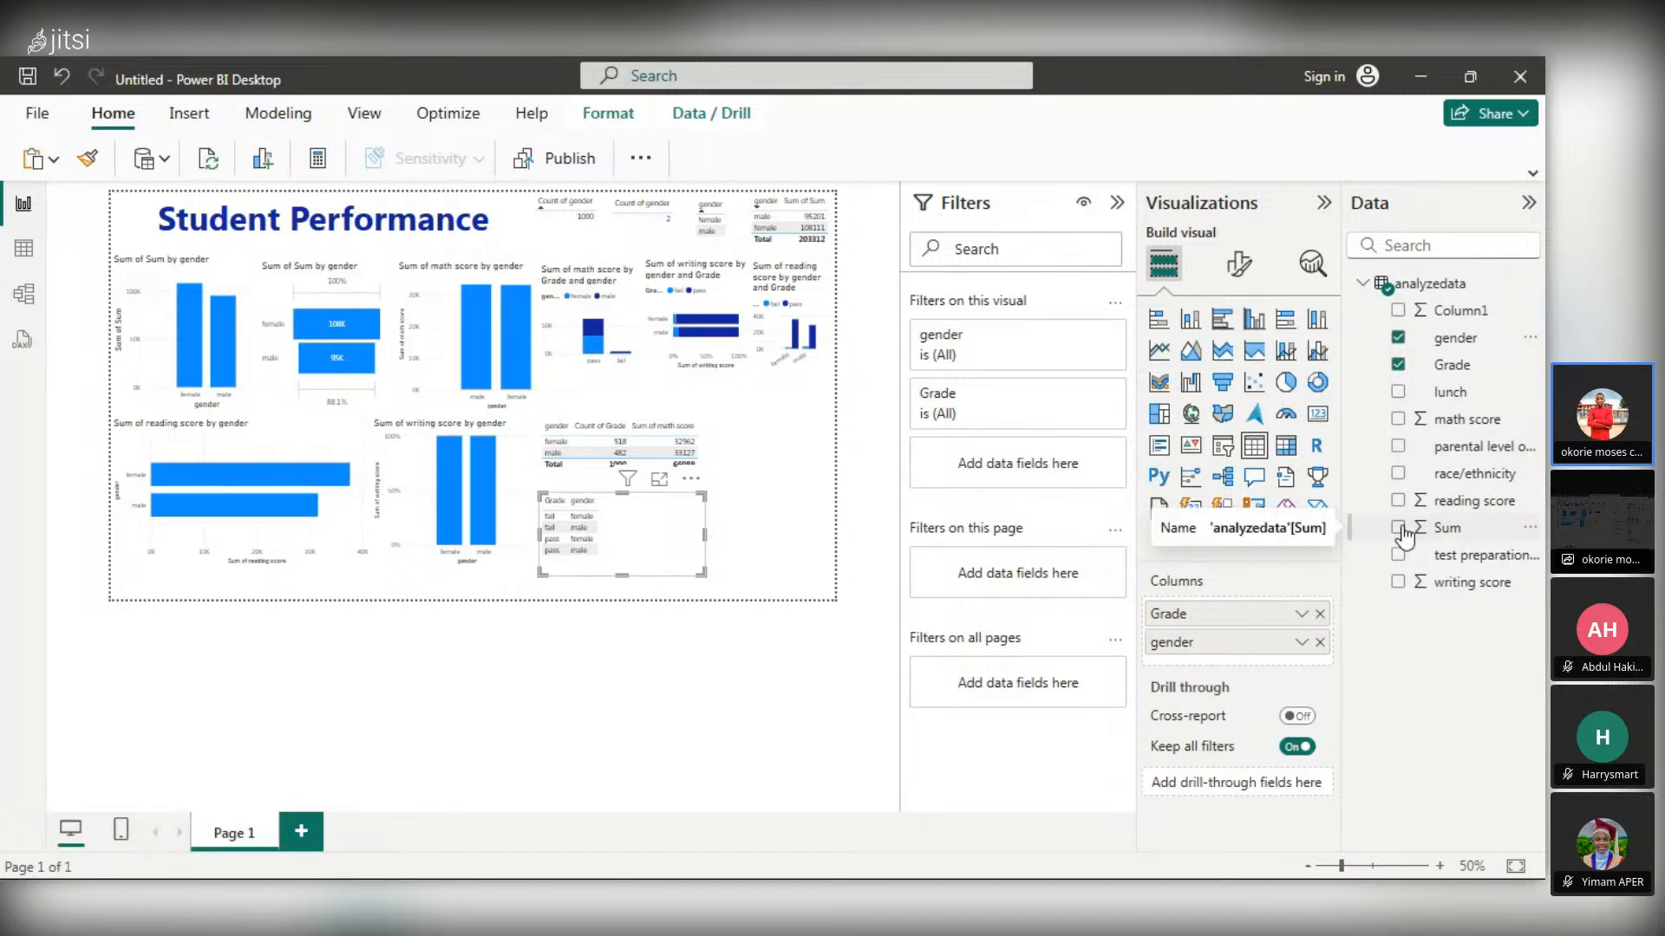
pyautogui.click(1405, 339)
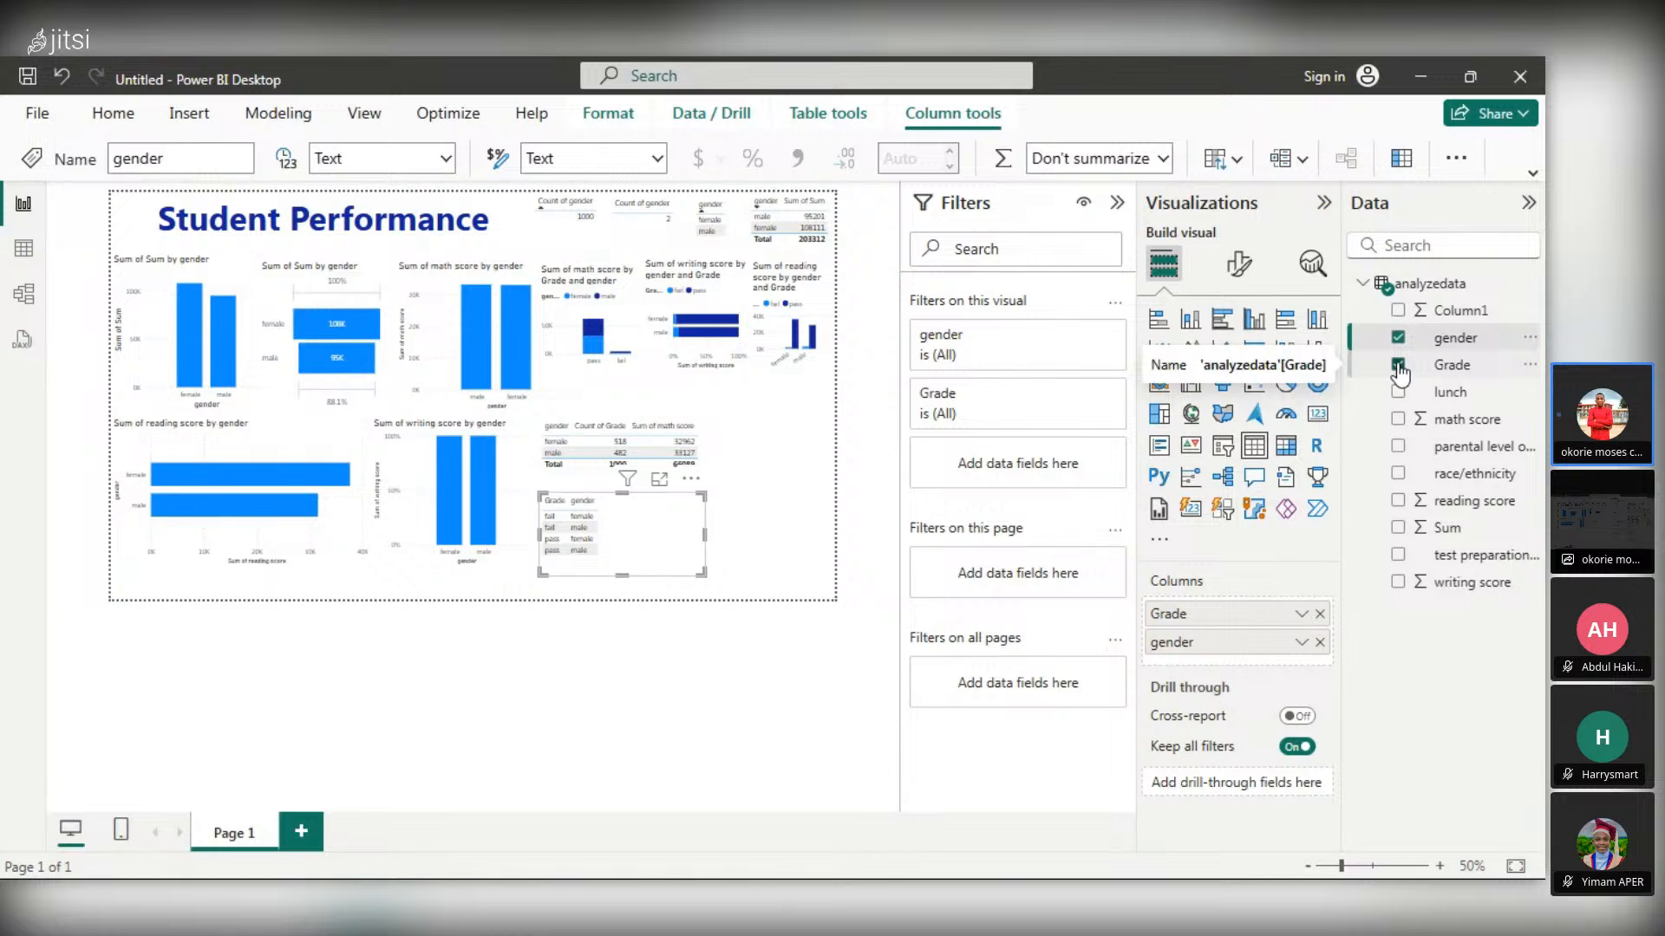
pyautogui.click(1397, 366)
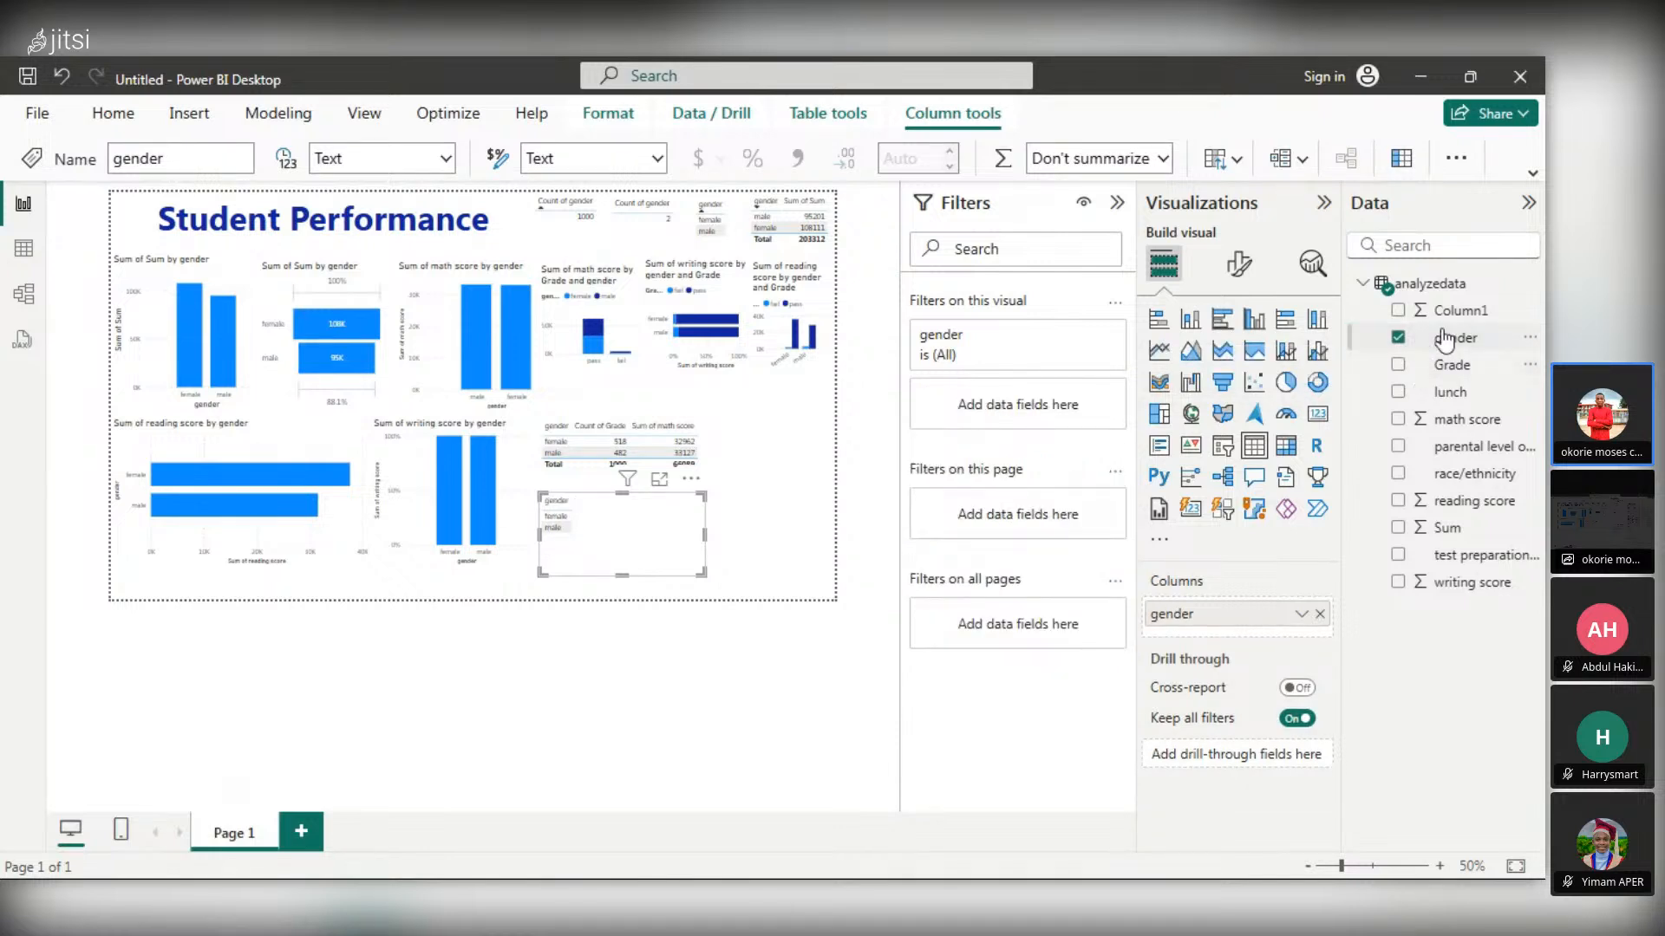
pyautogui.click(1398, 365)
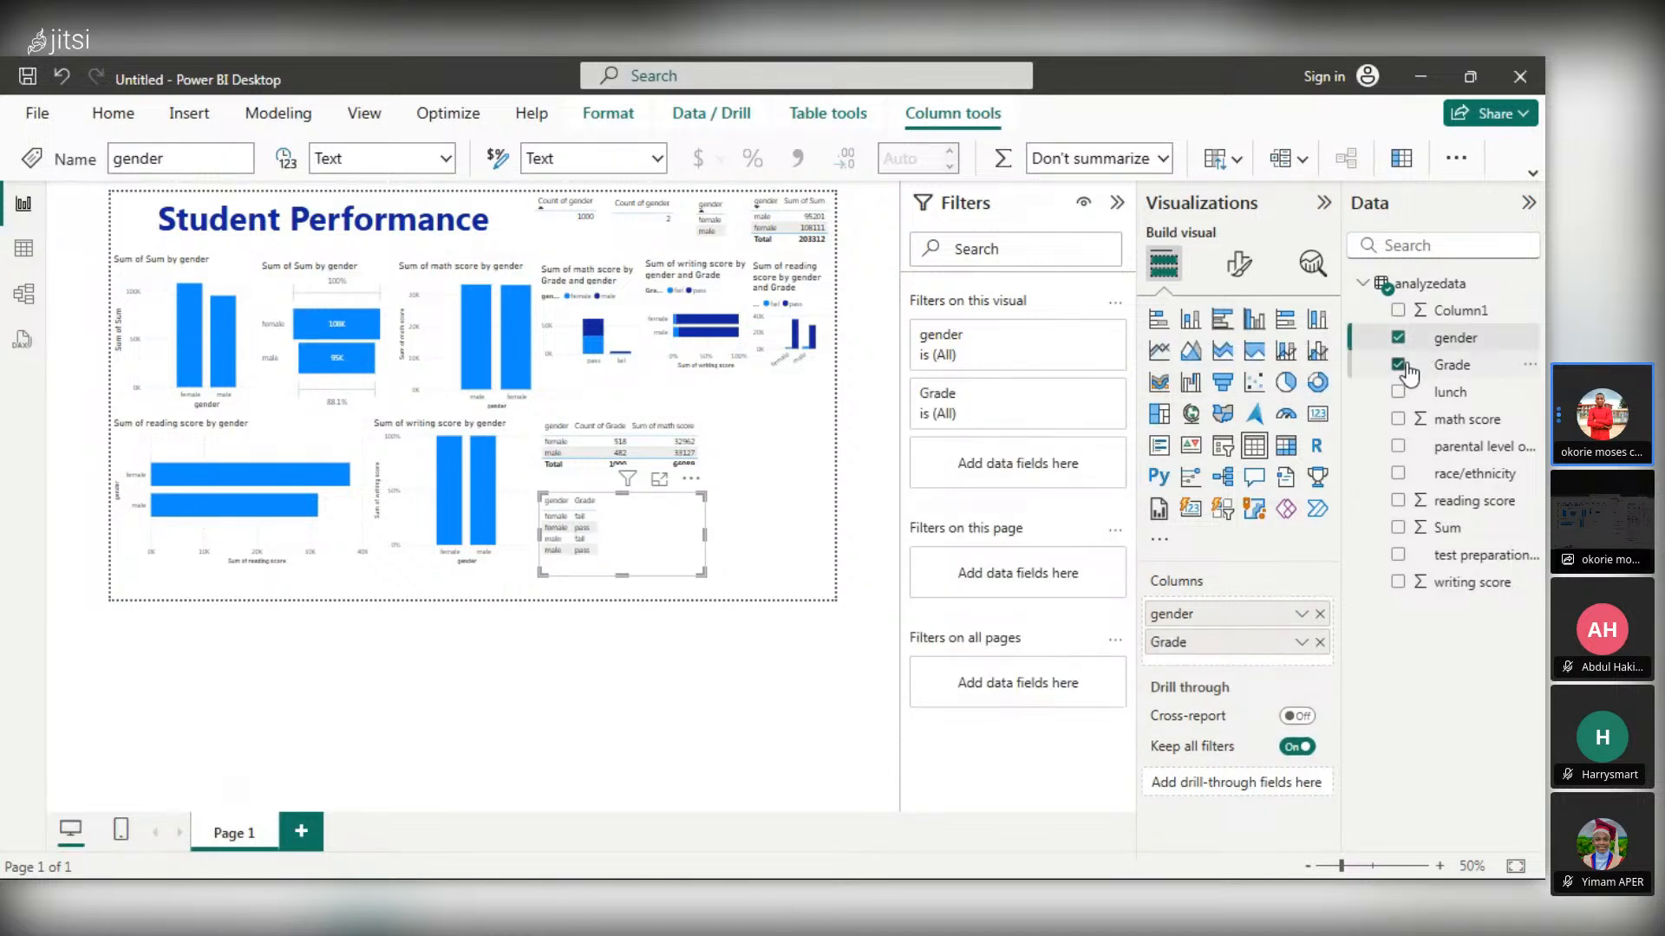
pyautogui.click(1398, 501)
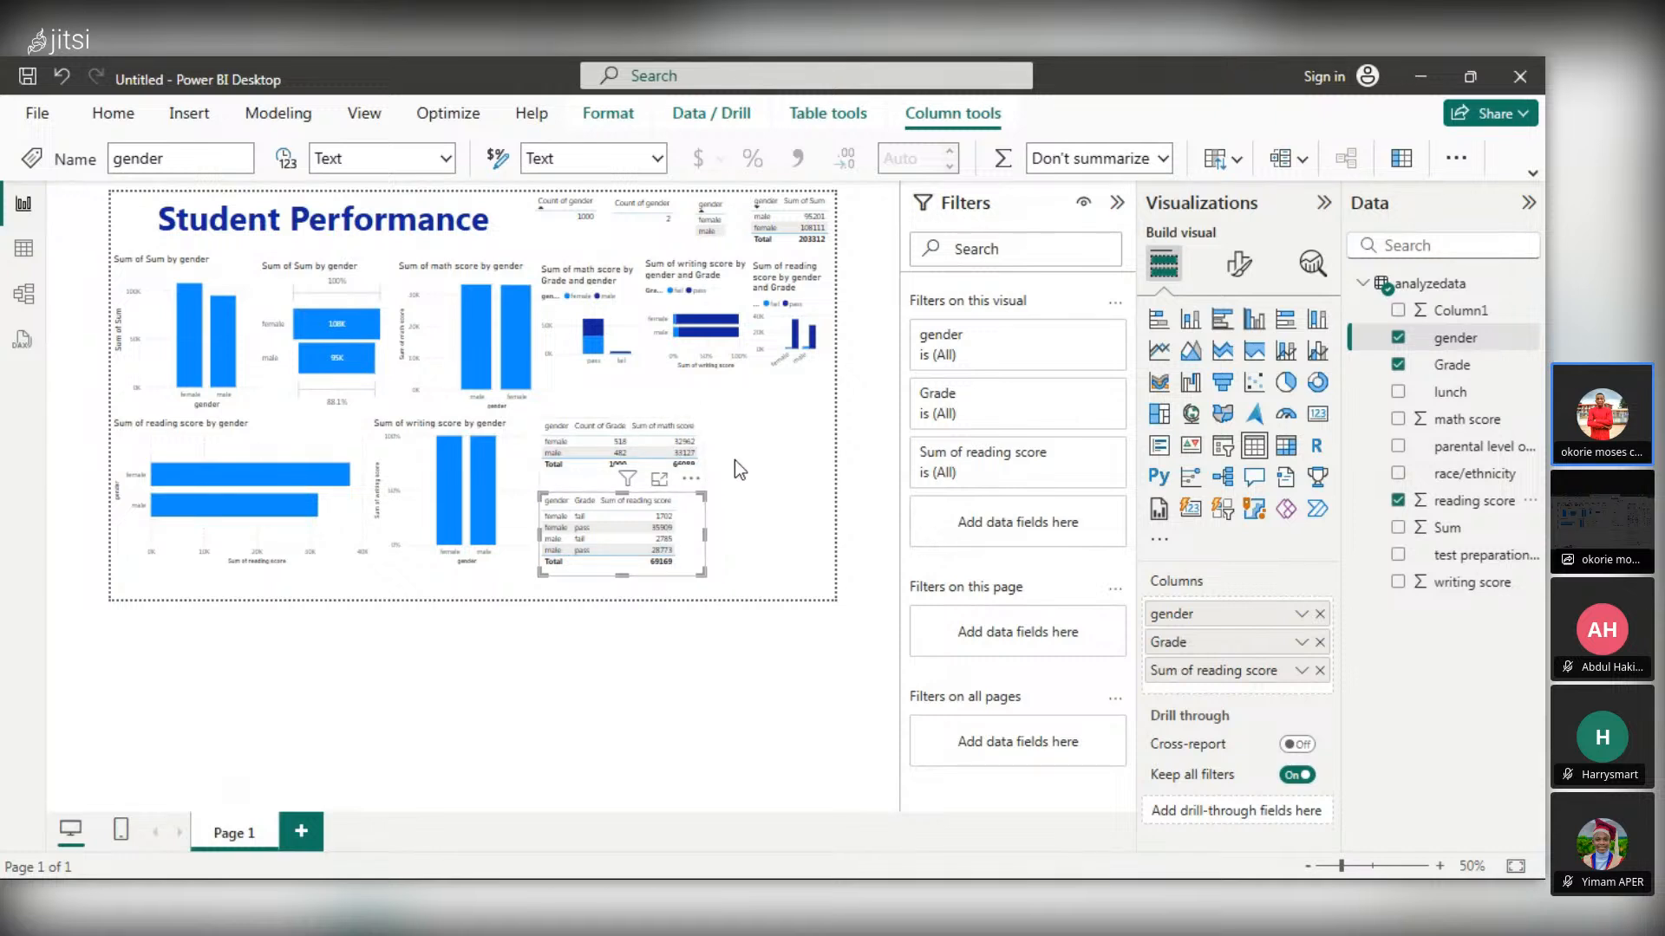
# - Replace the math score table with one of unsummarized gender, Grade and Sum of math score, placed under the math score by Grade chart and resized wider and shorter
pyautogui.click(698, 426)
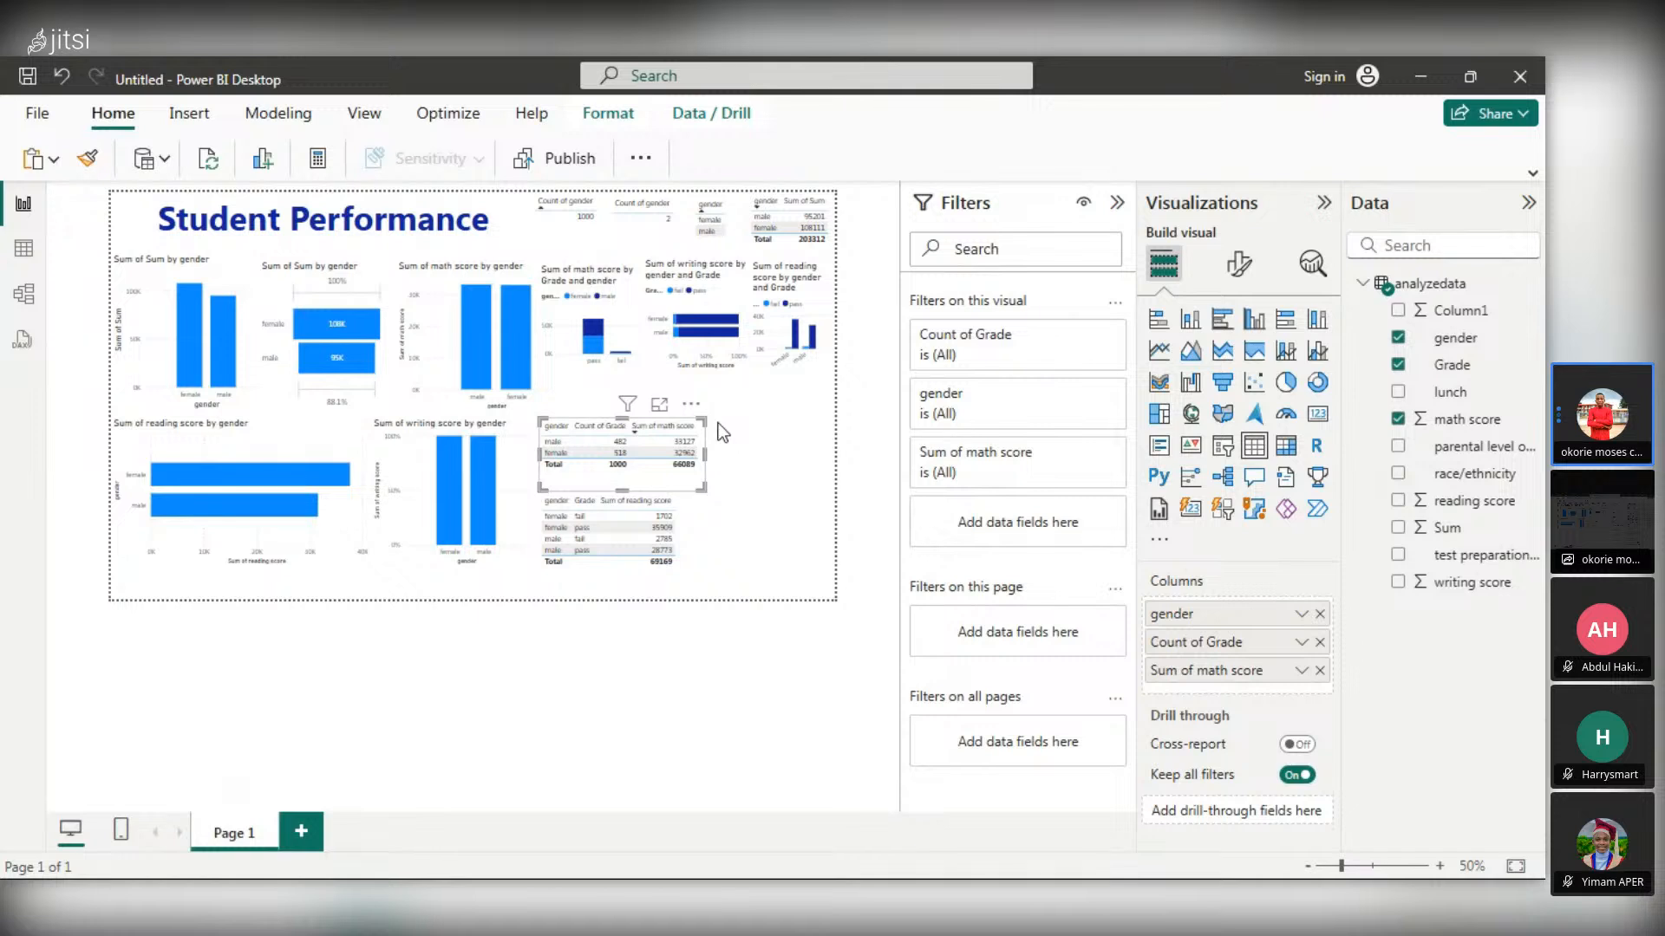
pyautogui.press('Delete')
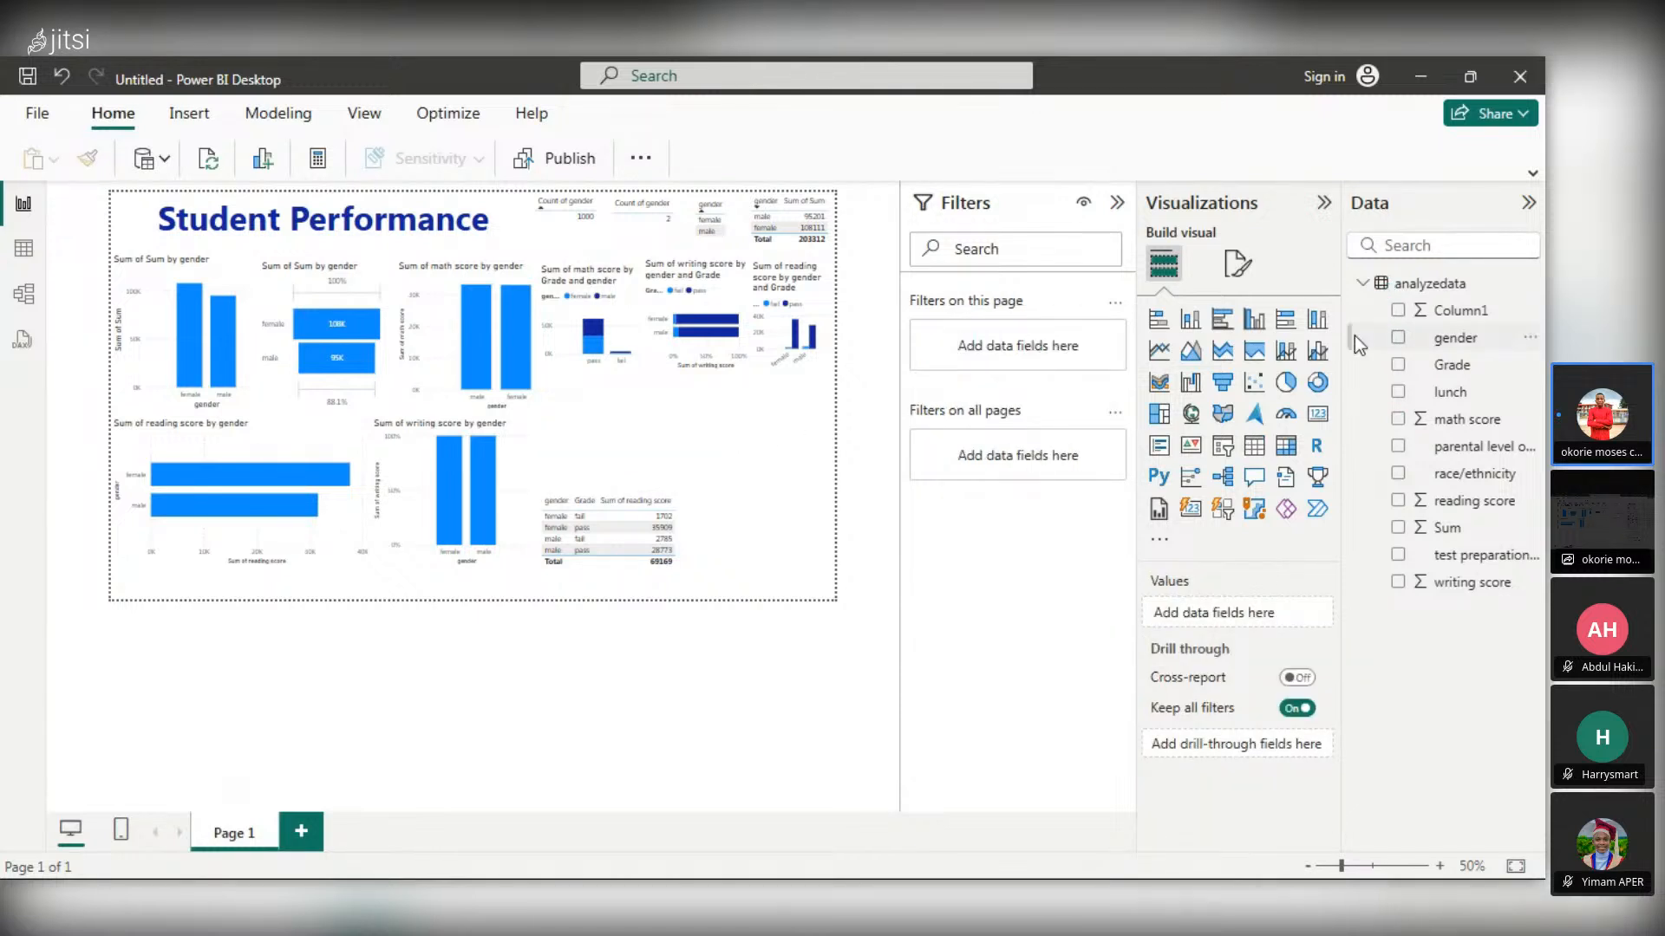
pyautogui.click(1398, 337)
pyautogui.click(1399, 365)
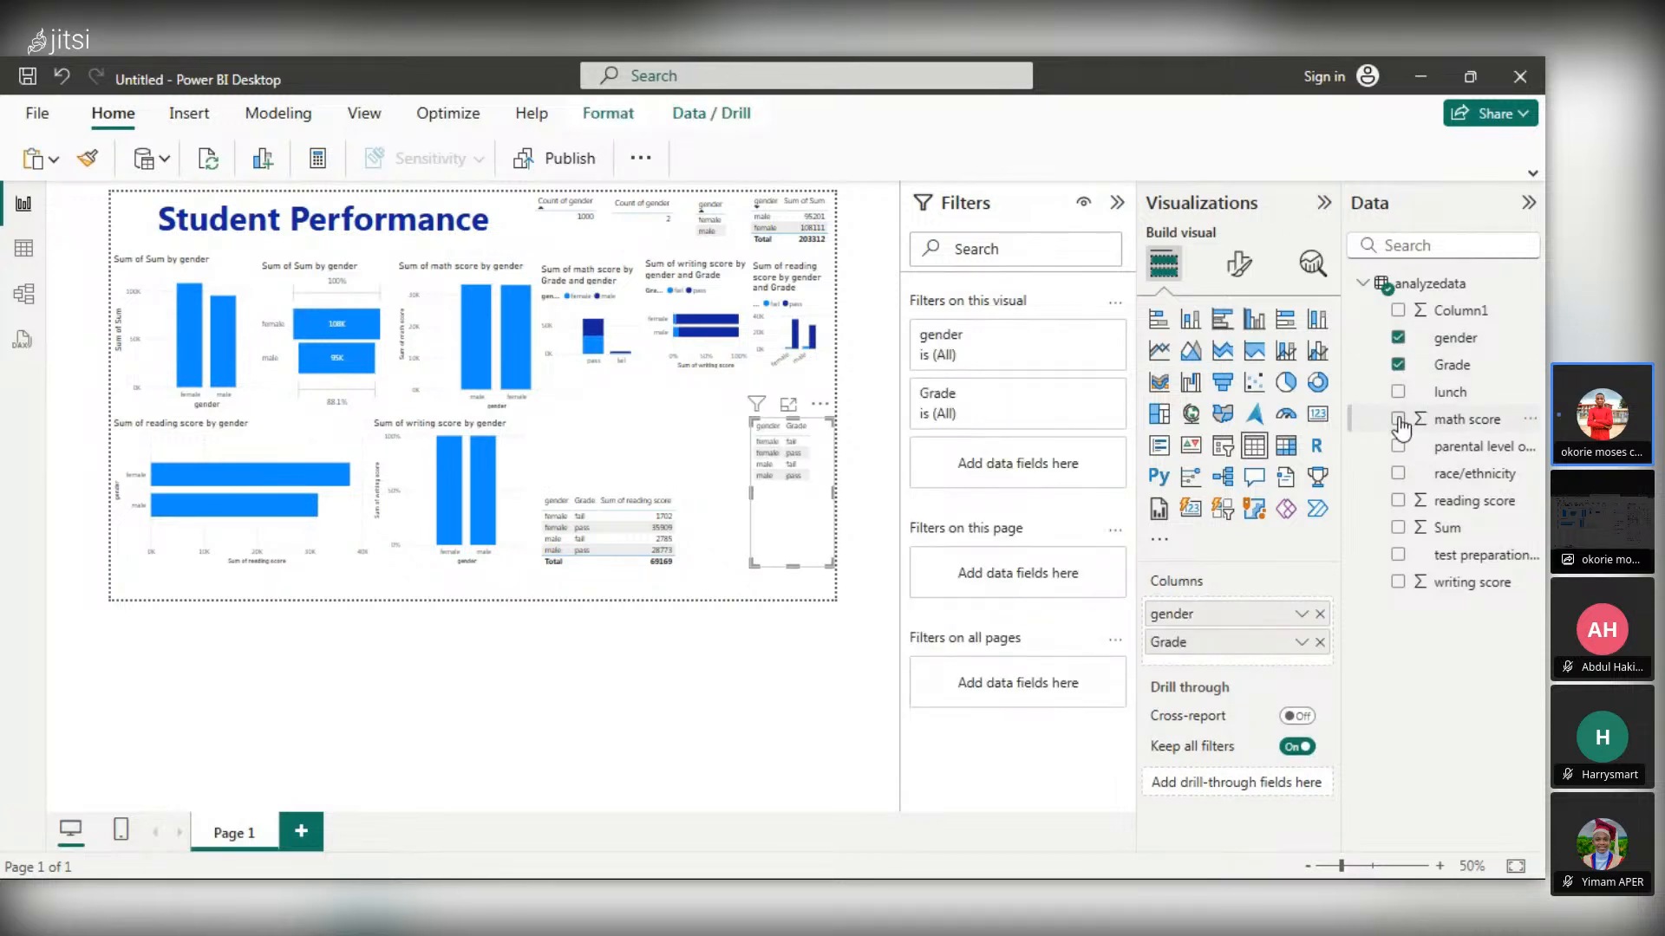
pyautogui.click(1398, 418)
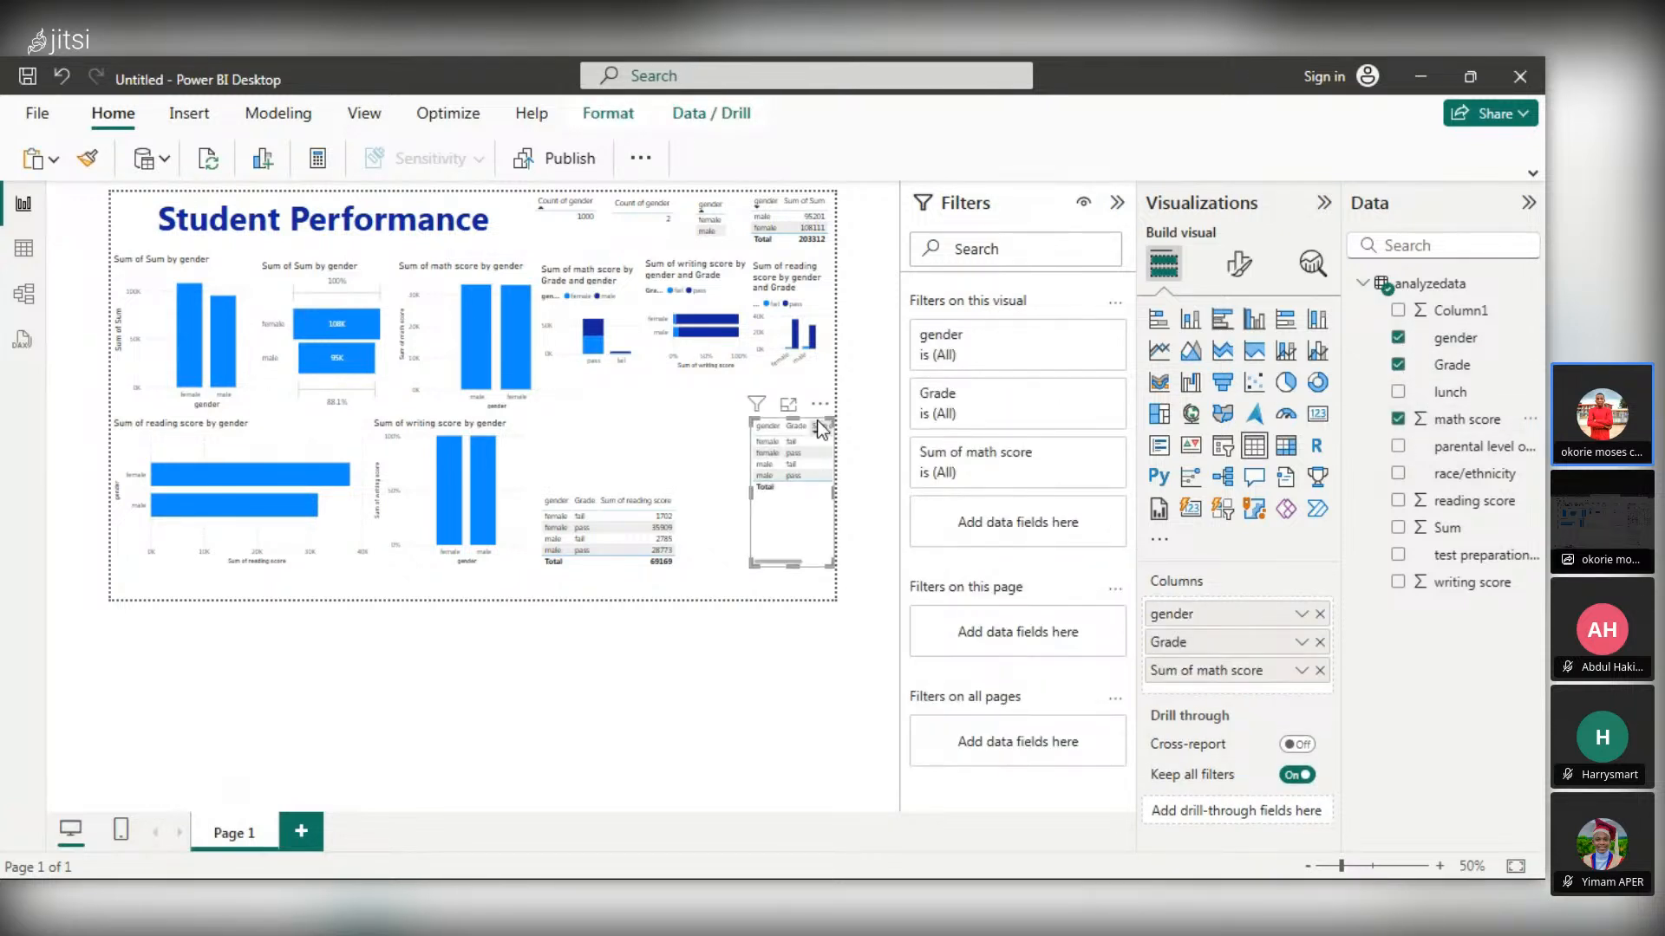
pyautogui.moveTo(808, 418); pyautogui.dragTo(605, 392)
pyautogui.moveTo(594, 534); pyautogui.dragTo(680, 433)
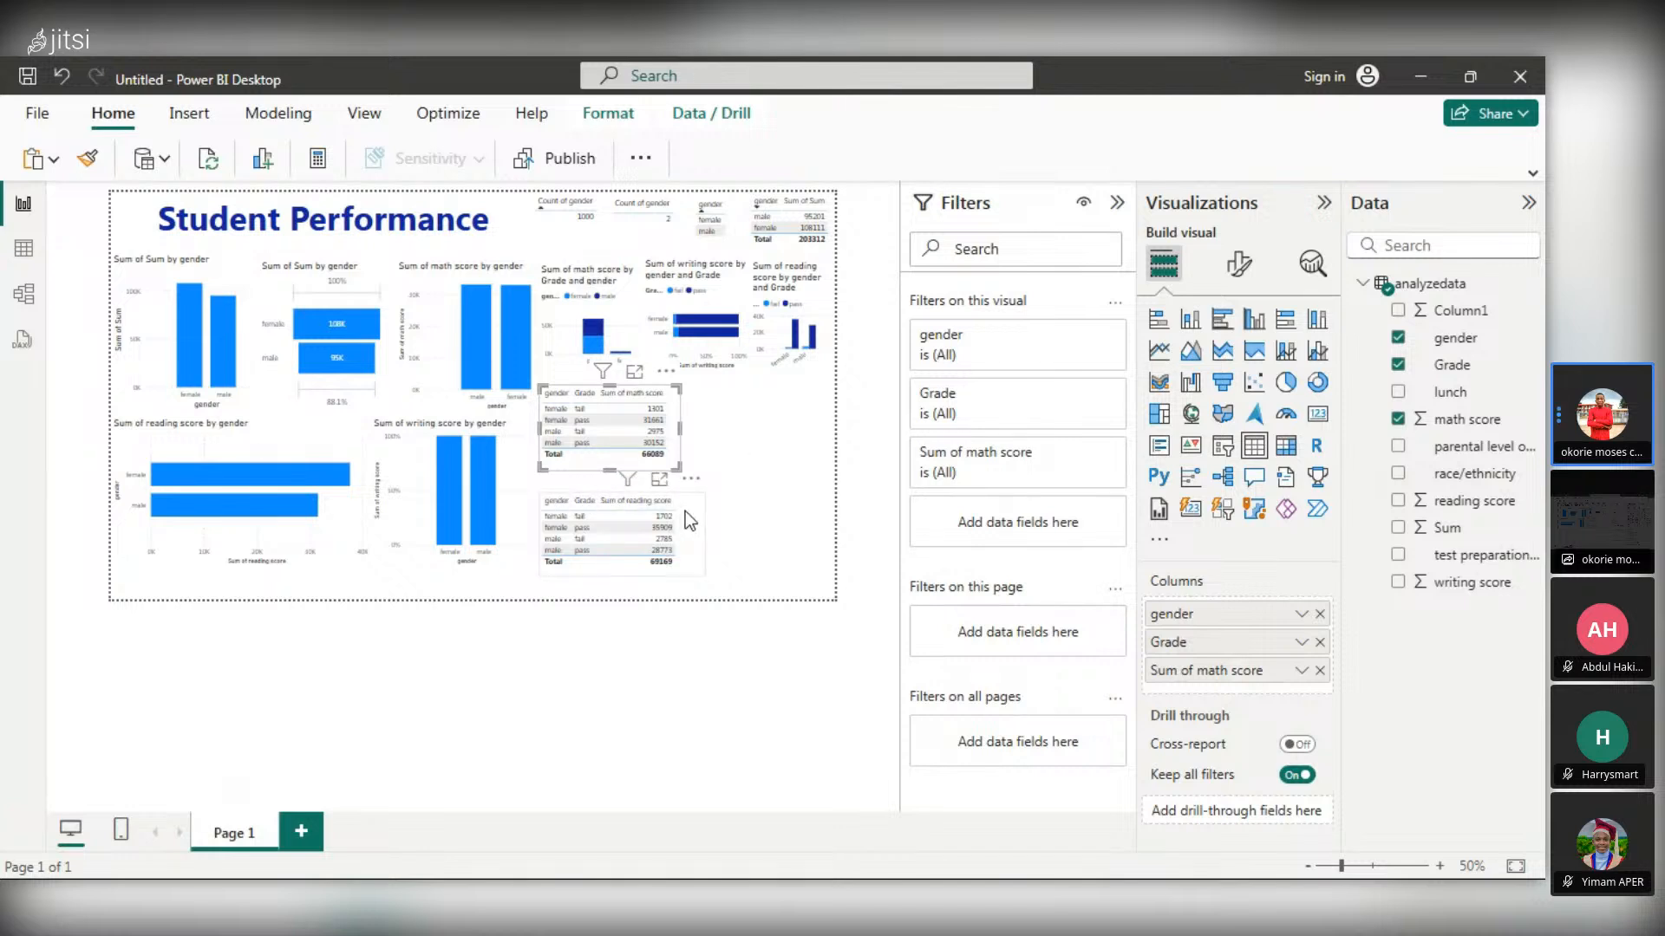
# - Move the reading score table beside the math score table, narrow it to clear that table, and deselect it
pyautogui.moveTo(728, 513); pyautogui.dragTo(859, 413)
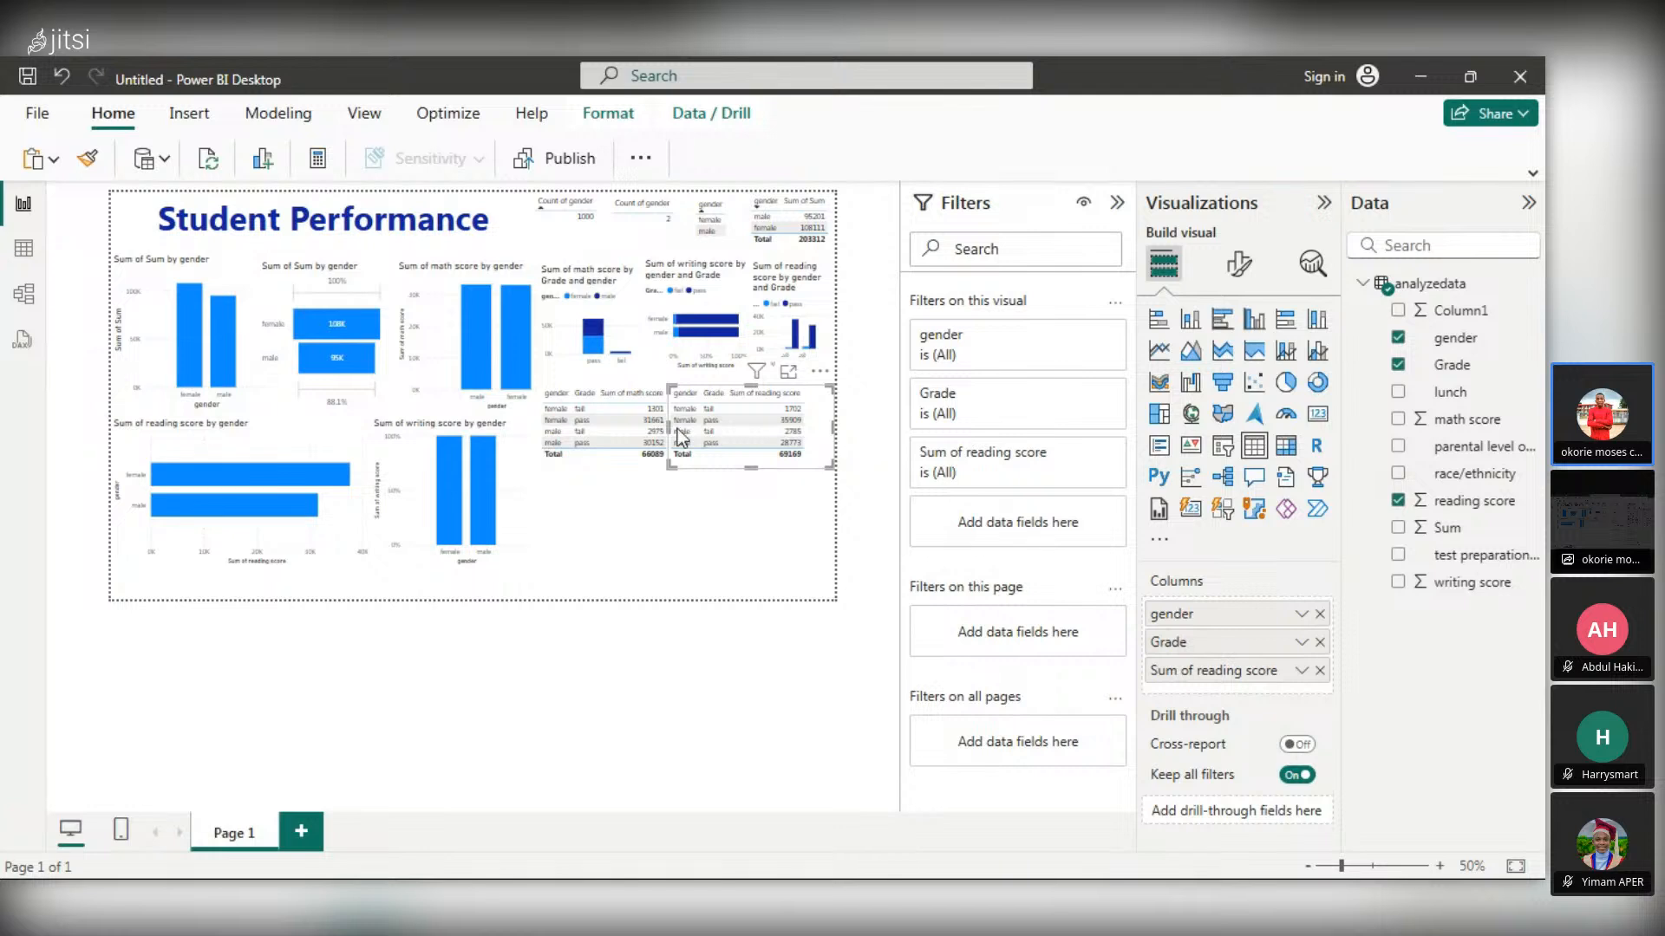
pyautogui.moveTo(678, 428); pyautogui.dragTo(681, 430)
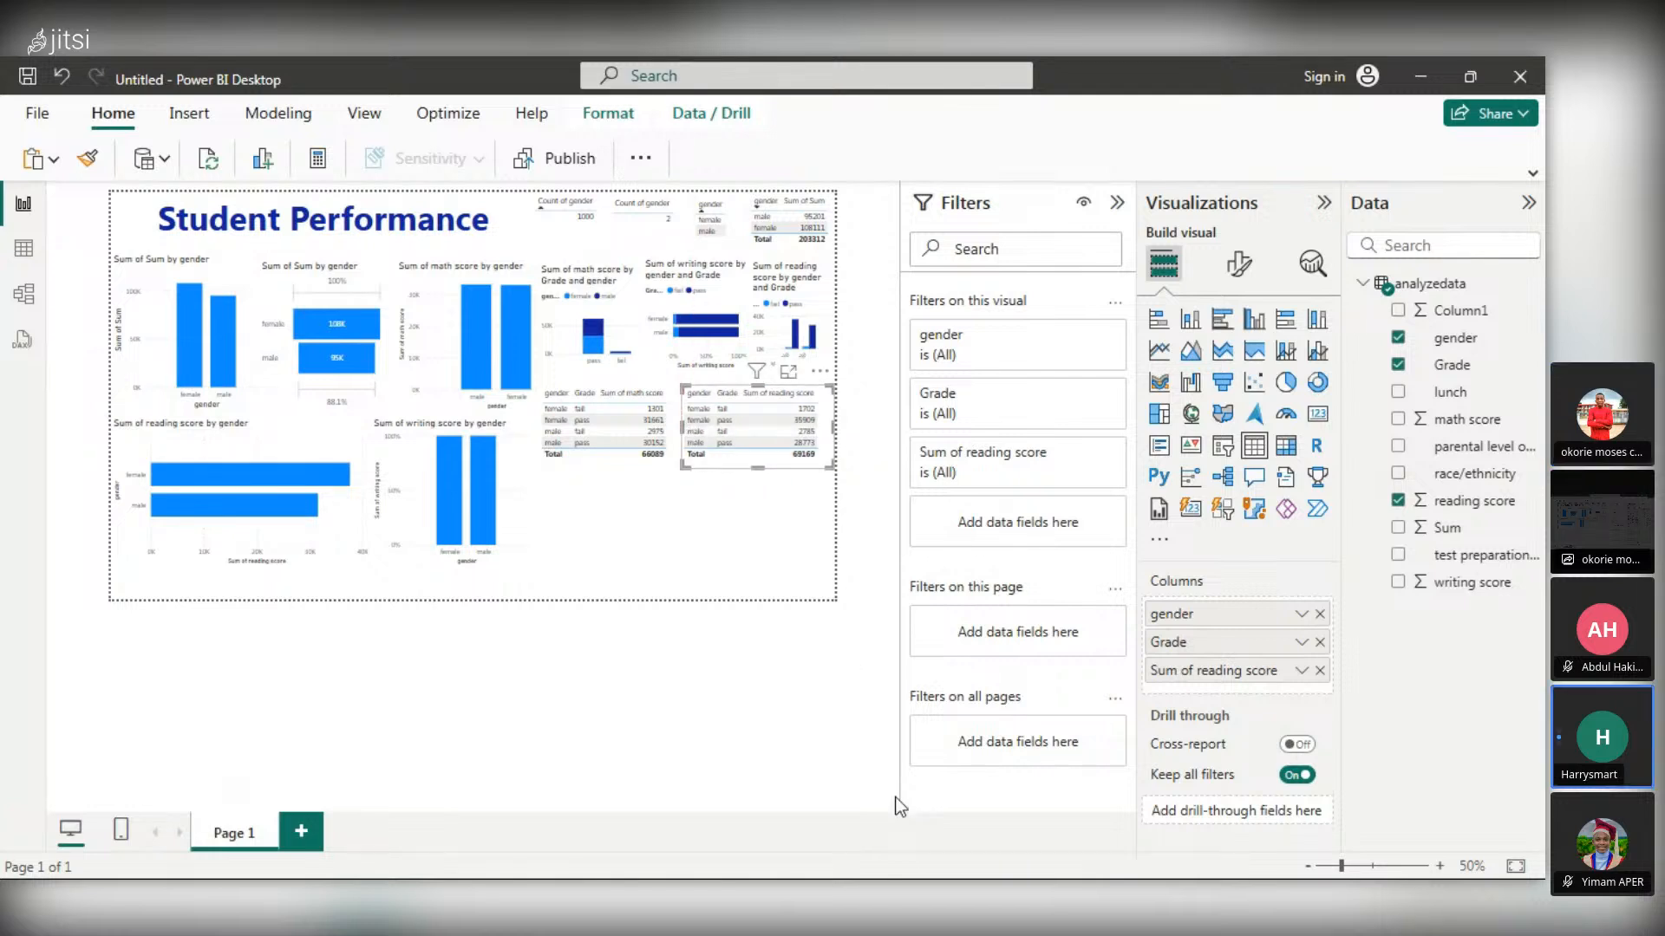
pyautogui.click(713, 517)
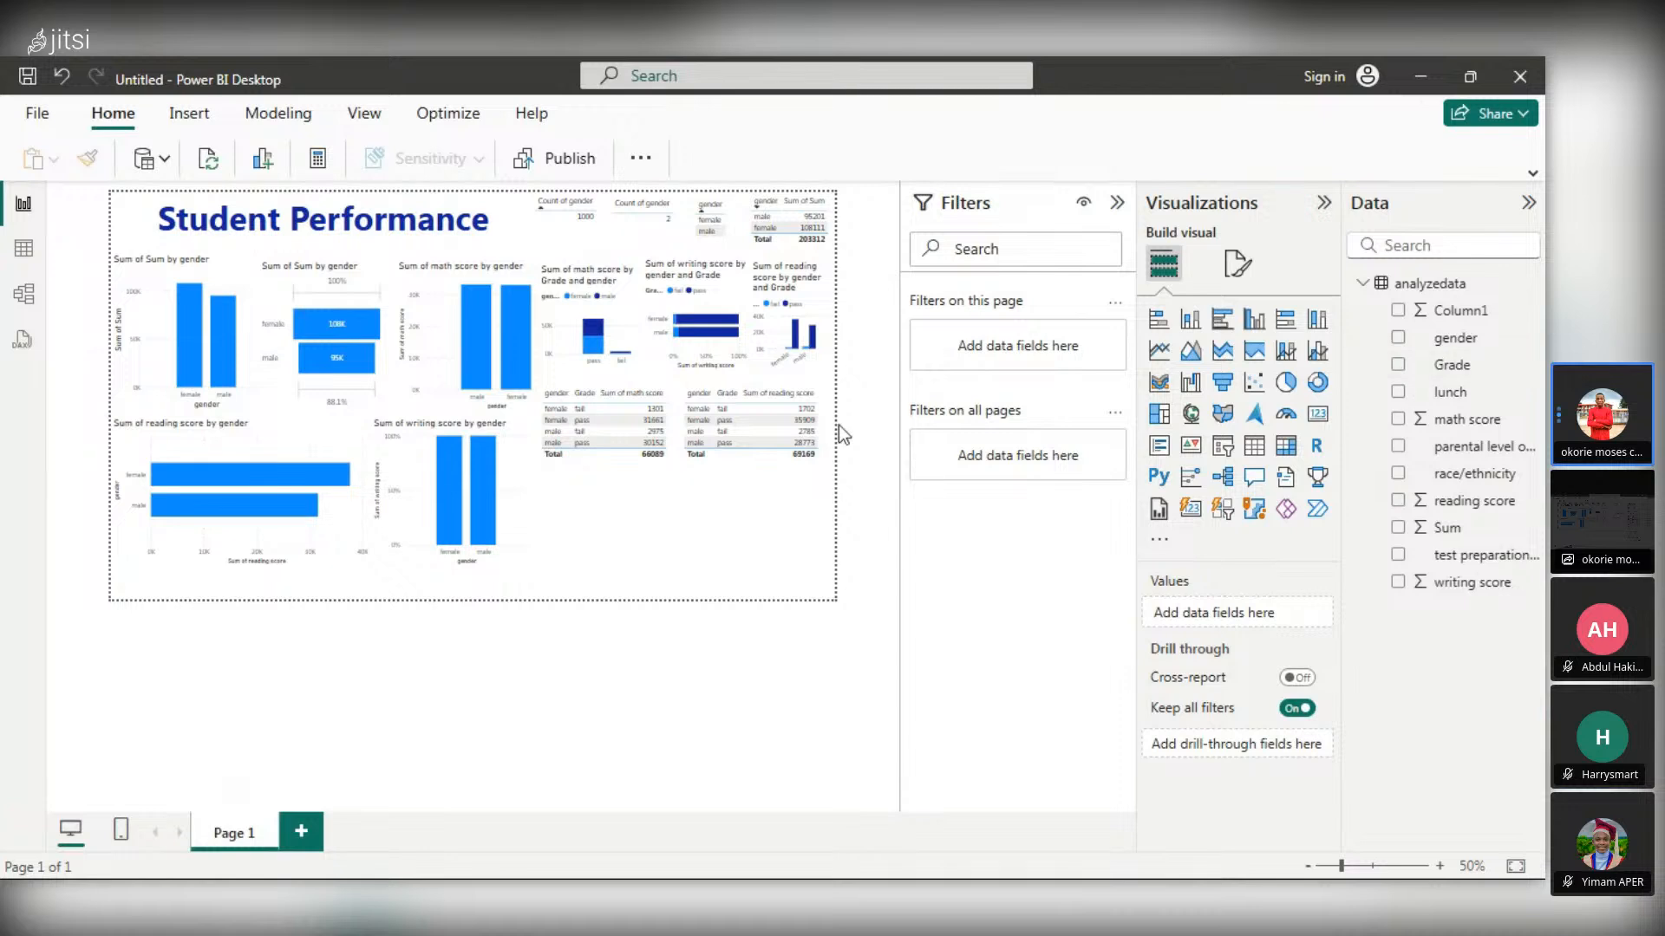
# - Add a table of gender, Grade and Sum of writing score below the math score table, made slightly shorter and wider
pyautogui.click(1398, 338)
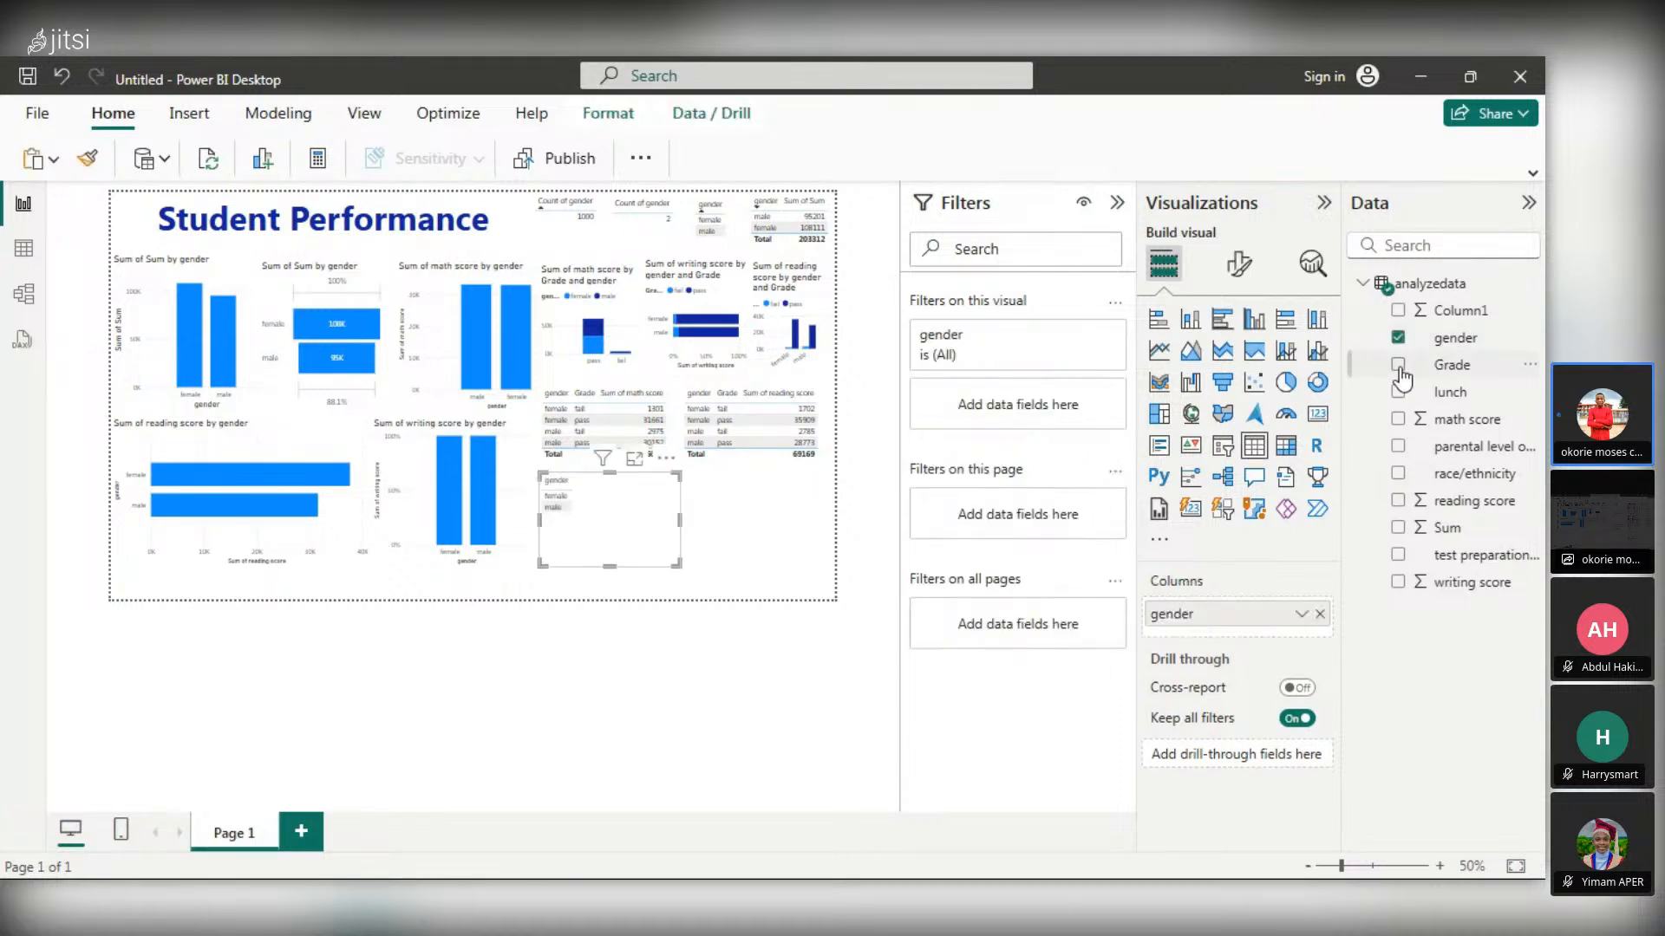
pyautogui.click(1399, 365)
pyautogui.click(1398, 582)
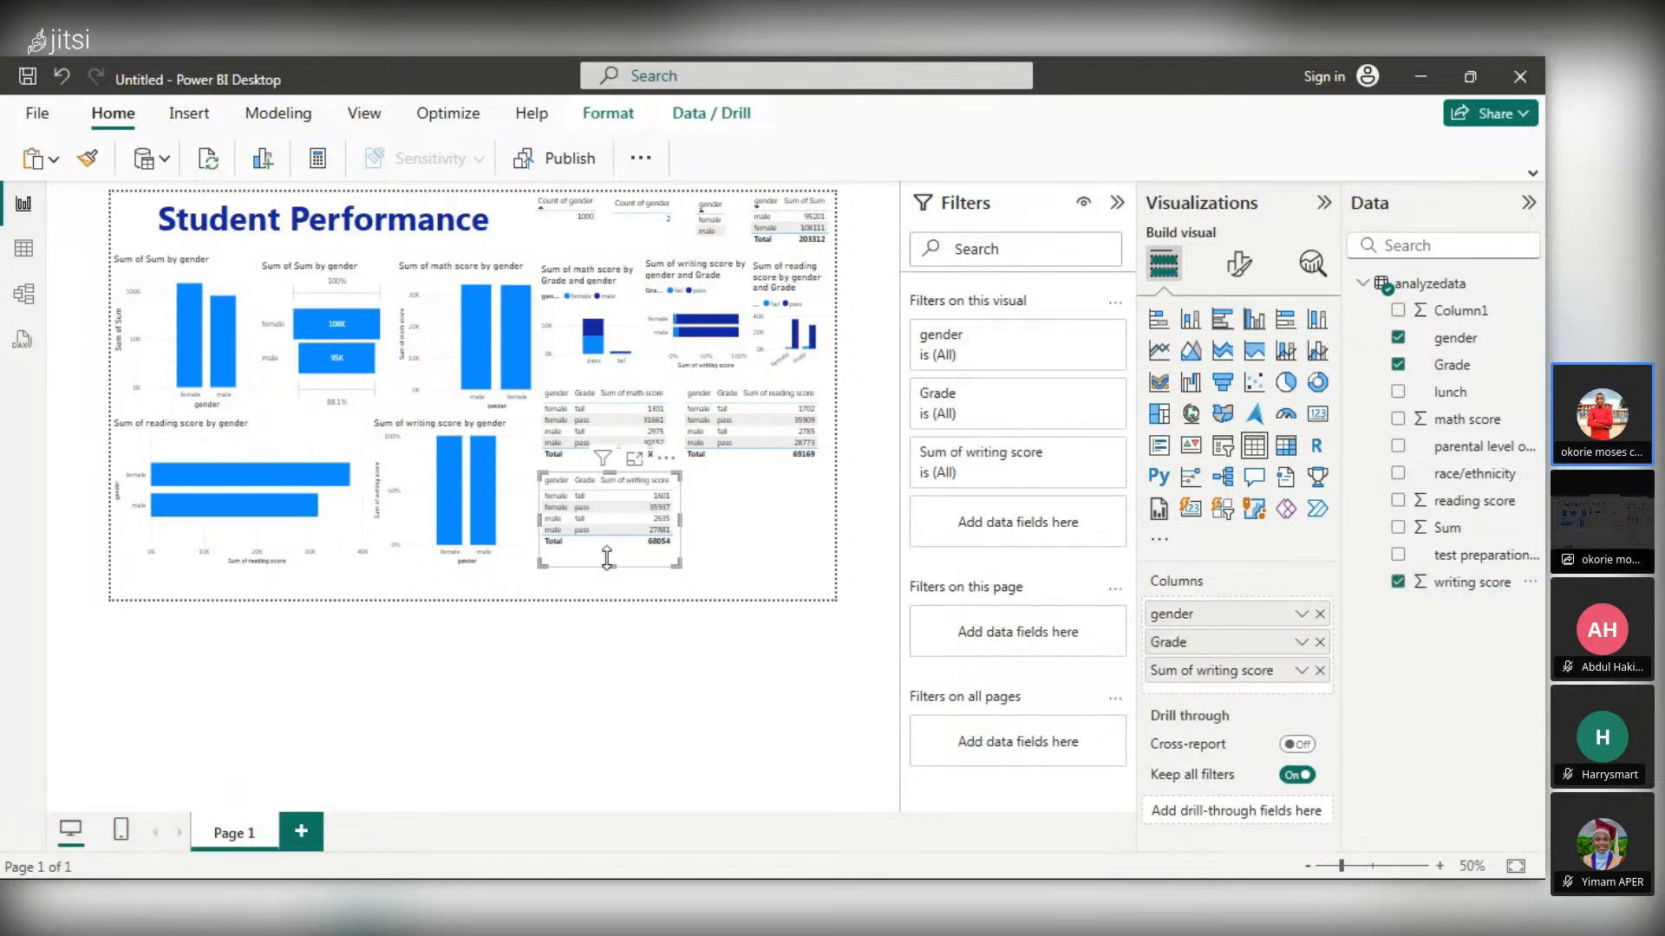
pyautogui.click(610, 560)
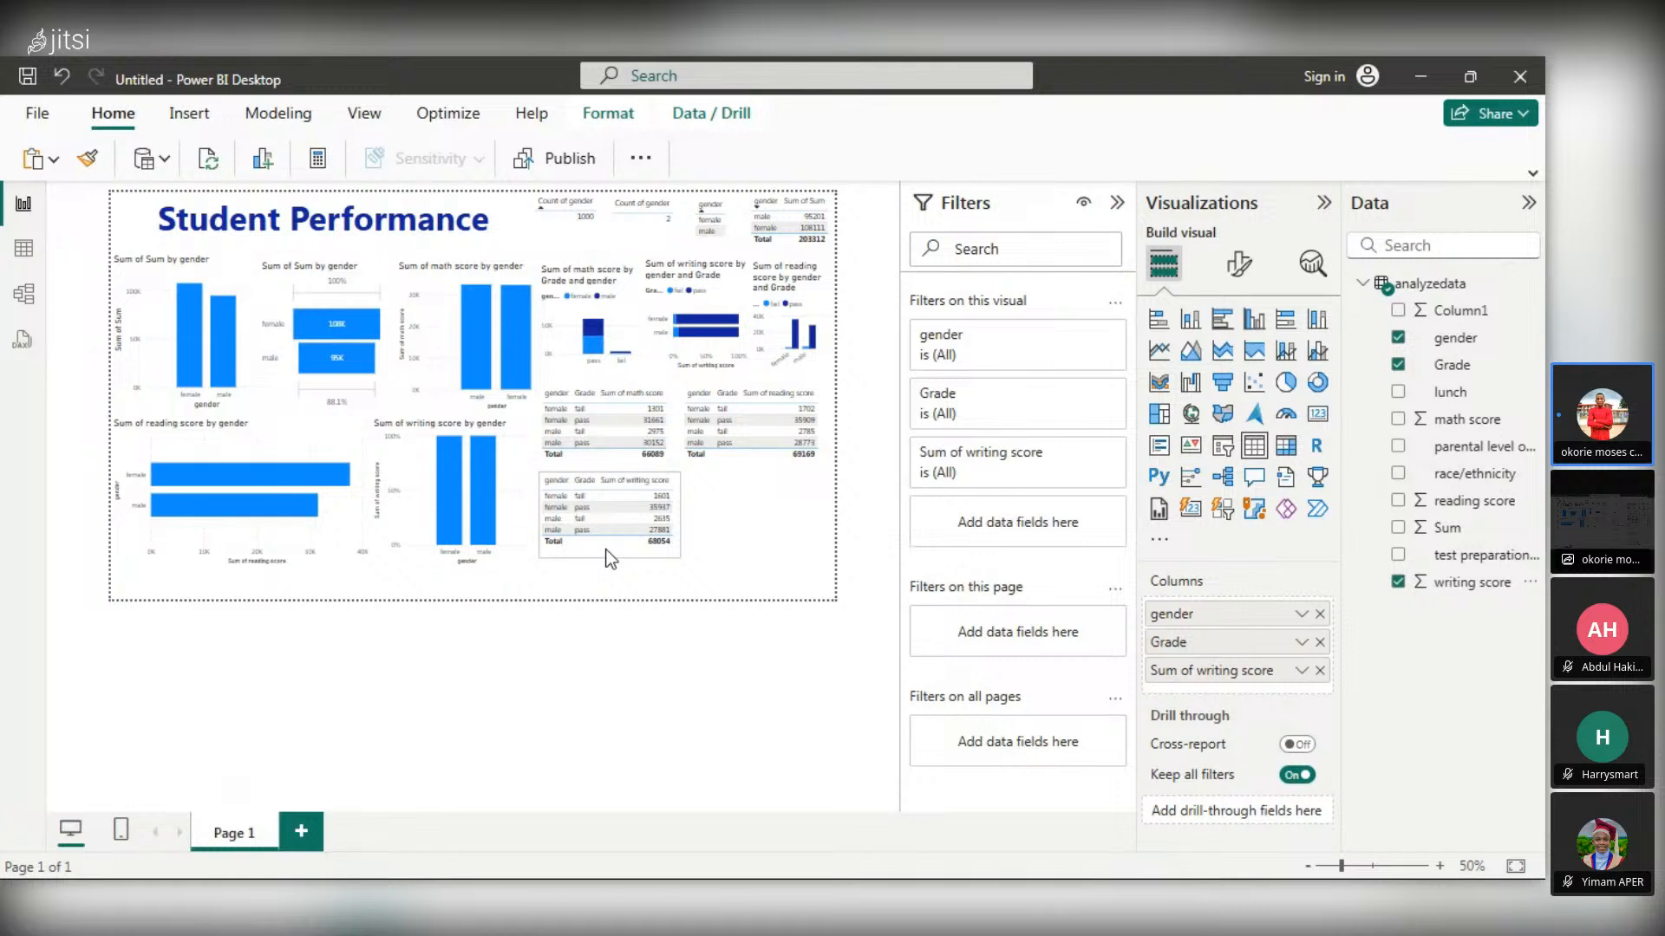
pyautogui.moveTo(540, 520); pyautogui.dragTo(533, 522)
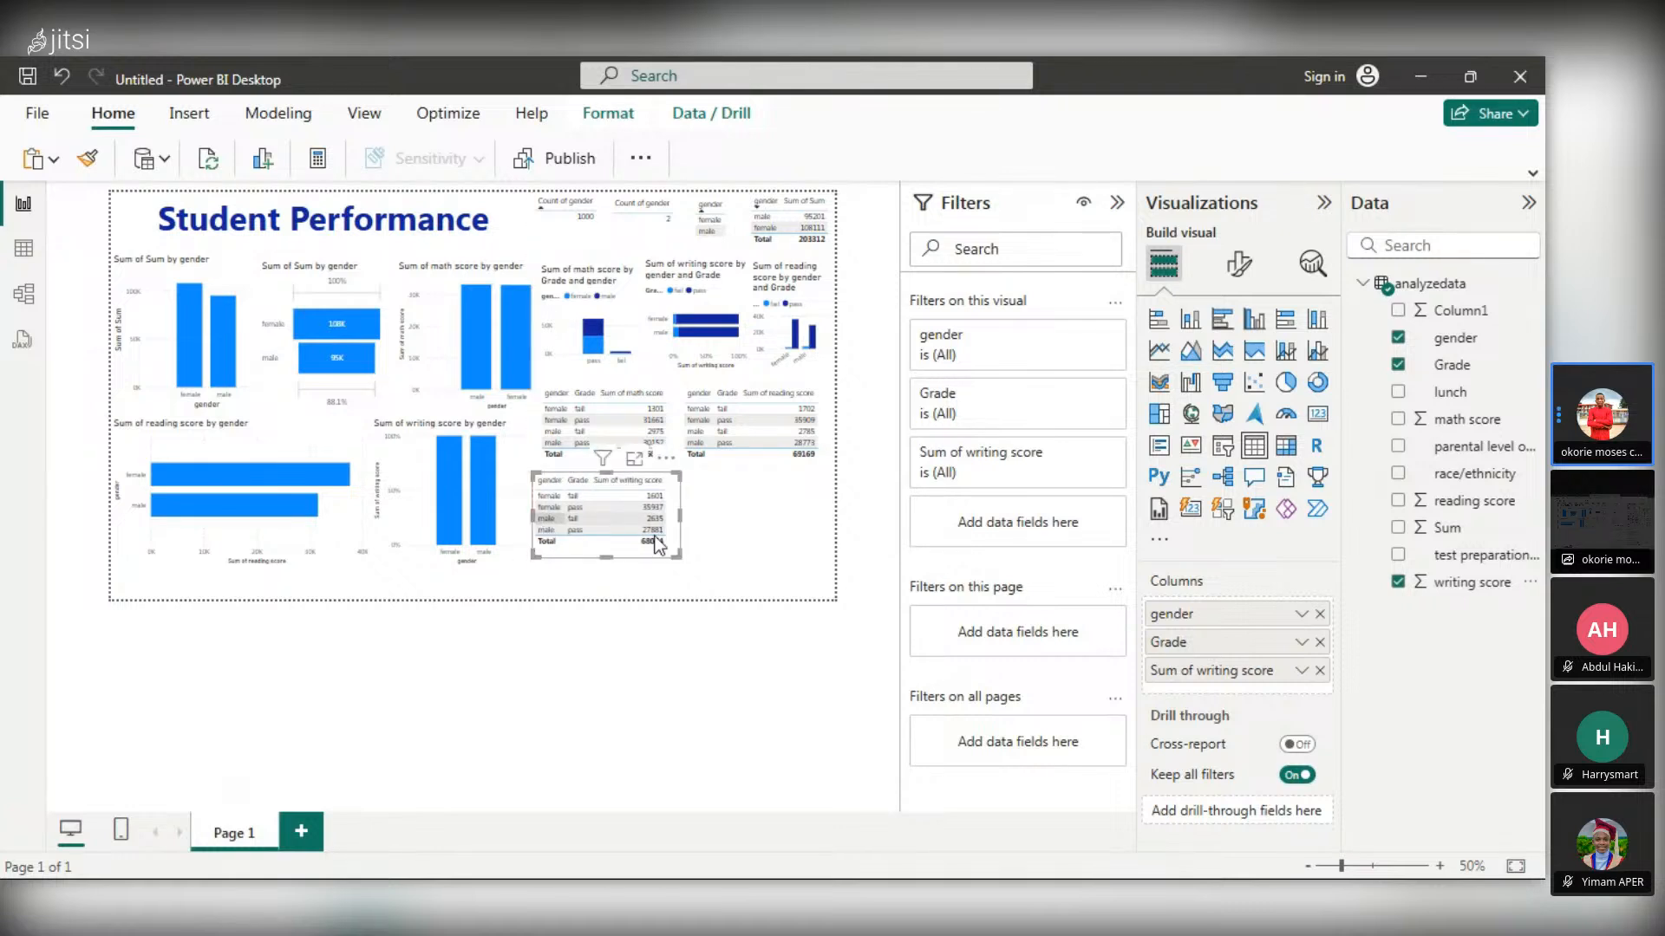
pyautogui.click(711, 535)
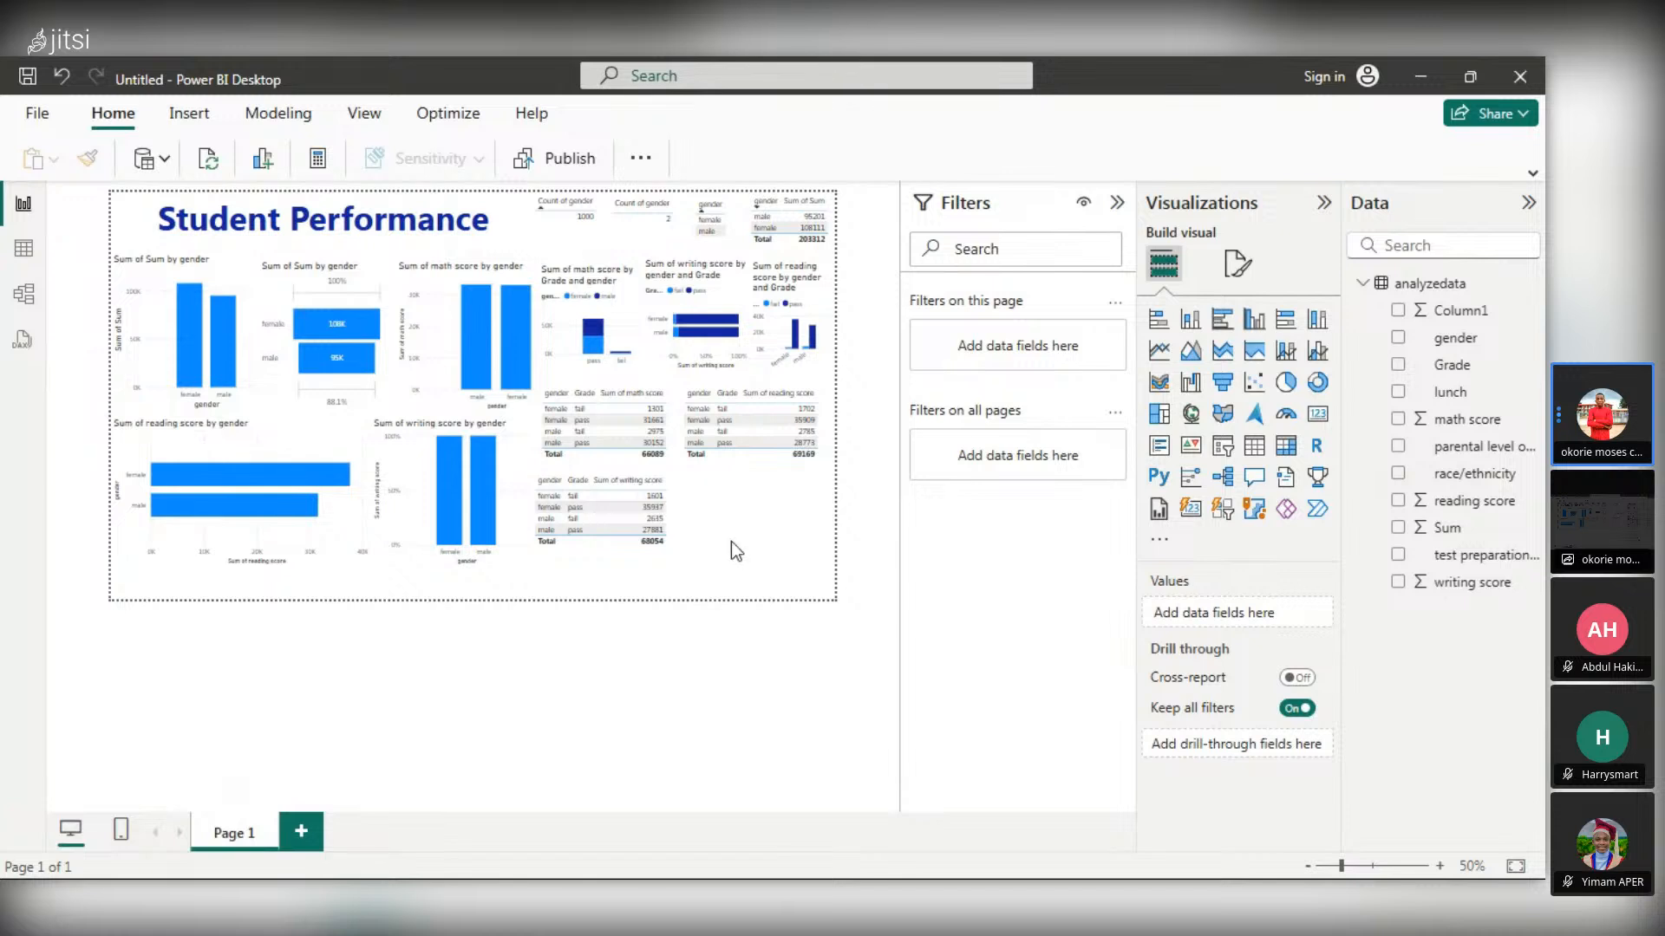
# - Add a gauge of Sum of Sum with the gender field beside the writing score table, and narrow it to about half its width
pyautogui.click(1397, 528)
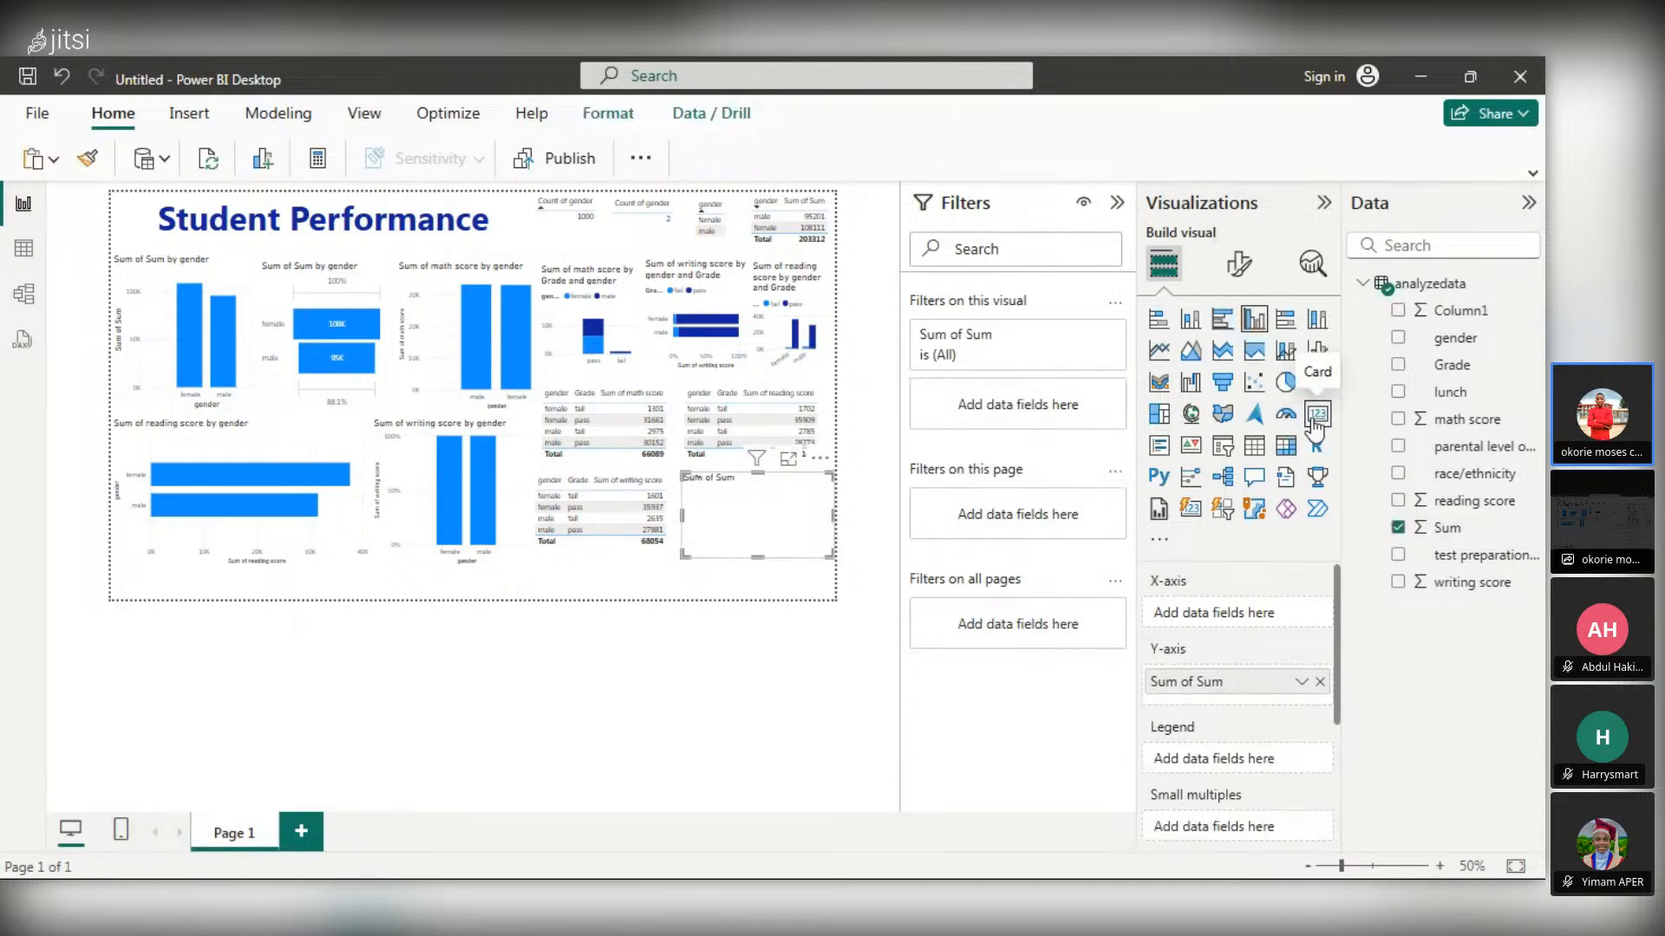
pyautogui.click(1285, 414)
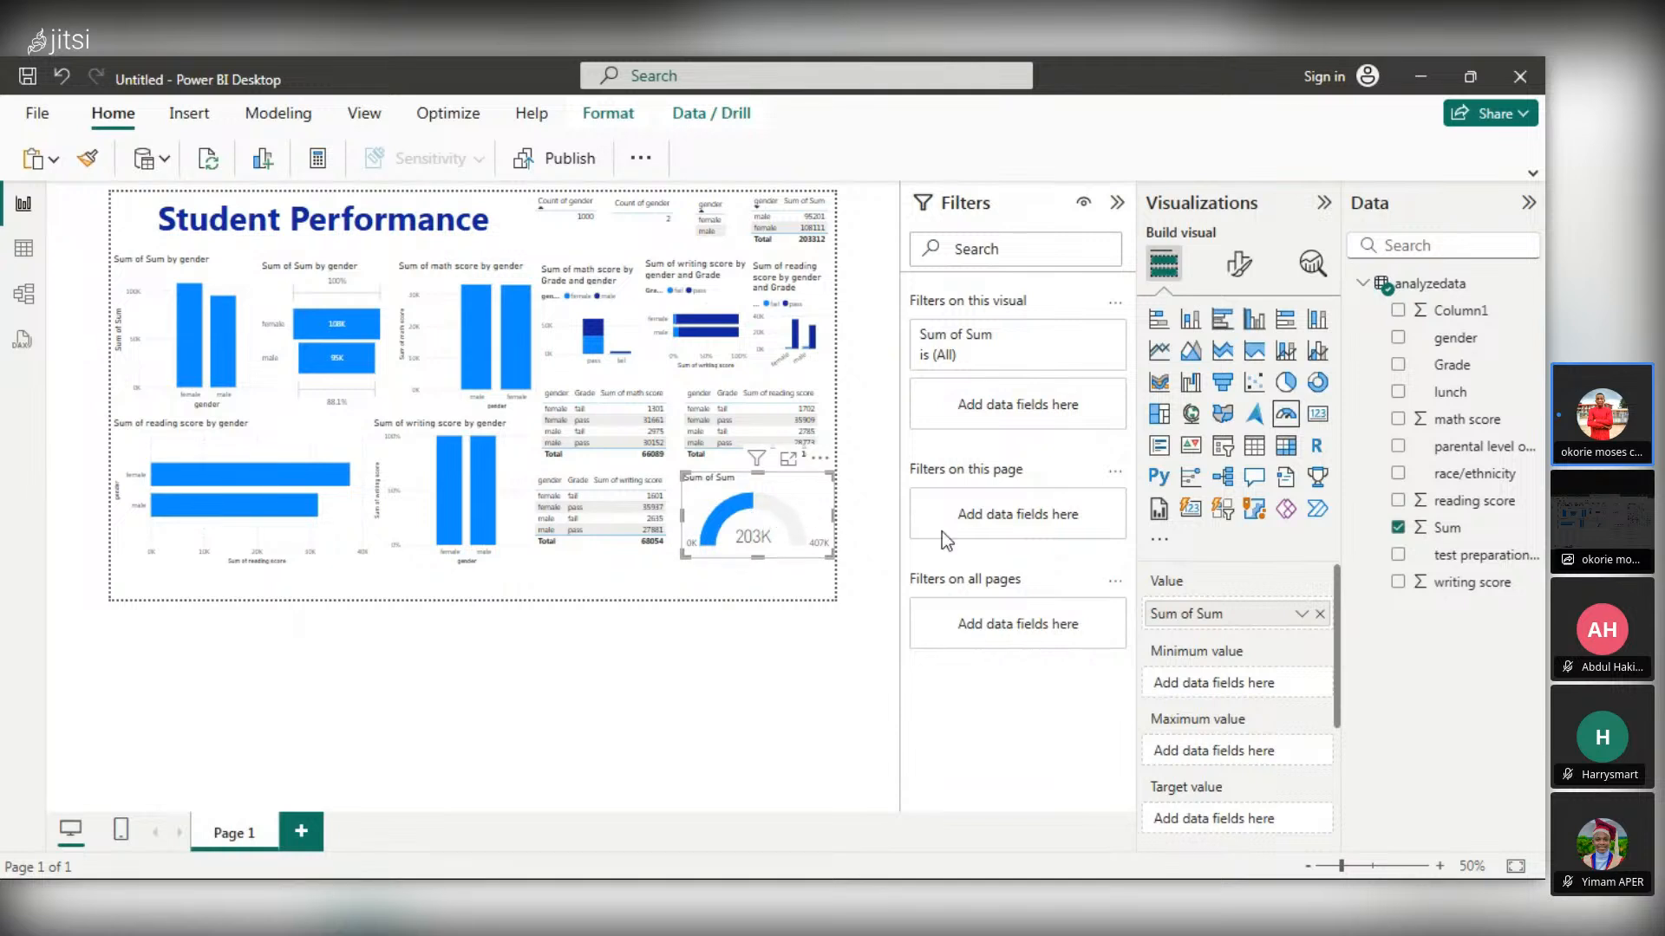
pyautogui.click(1398, 338)
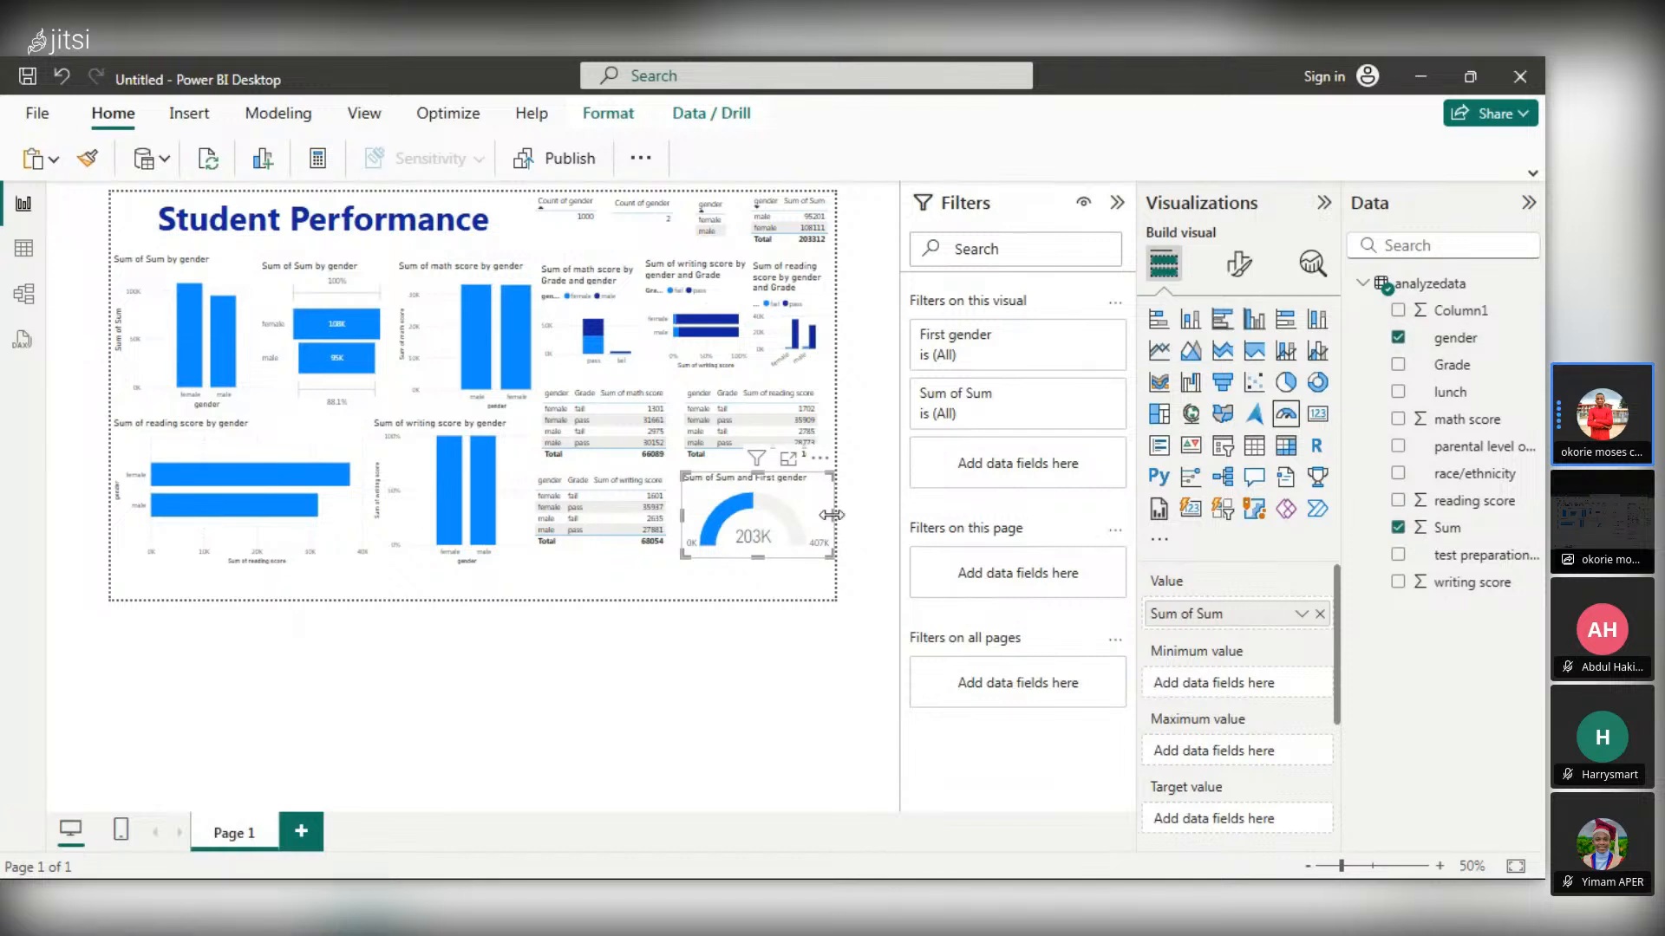
pyautogui.moveTo(832, 515); pyautogui.dragTo(822, 517)
pyautogui.moveTo(774, 527); pyautogui.dragTo(749, 533)
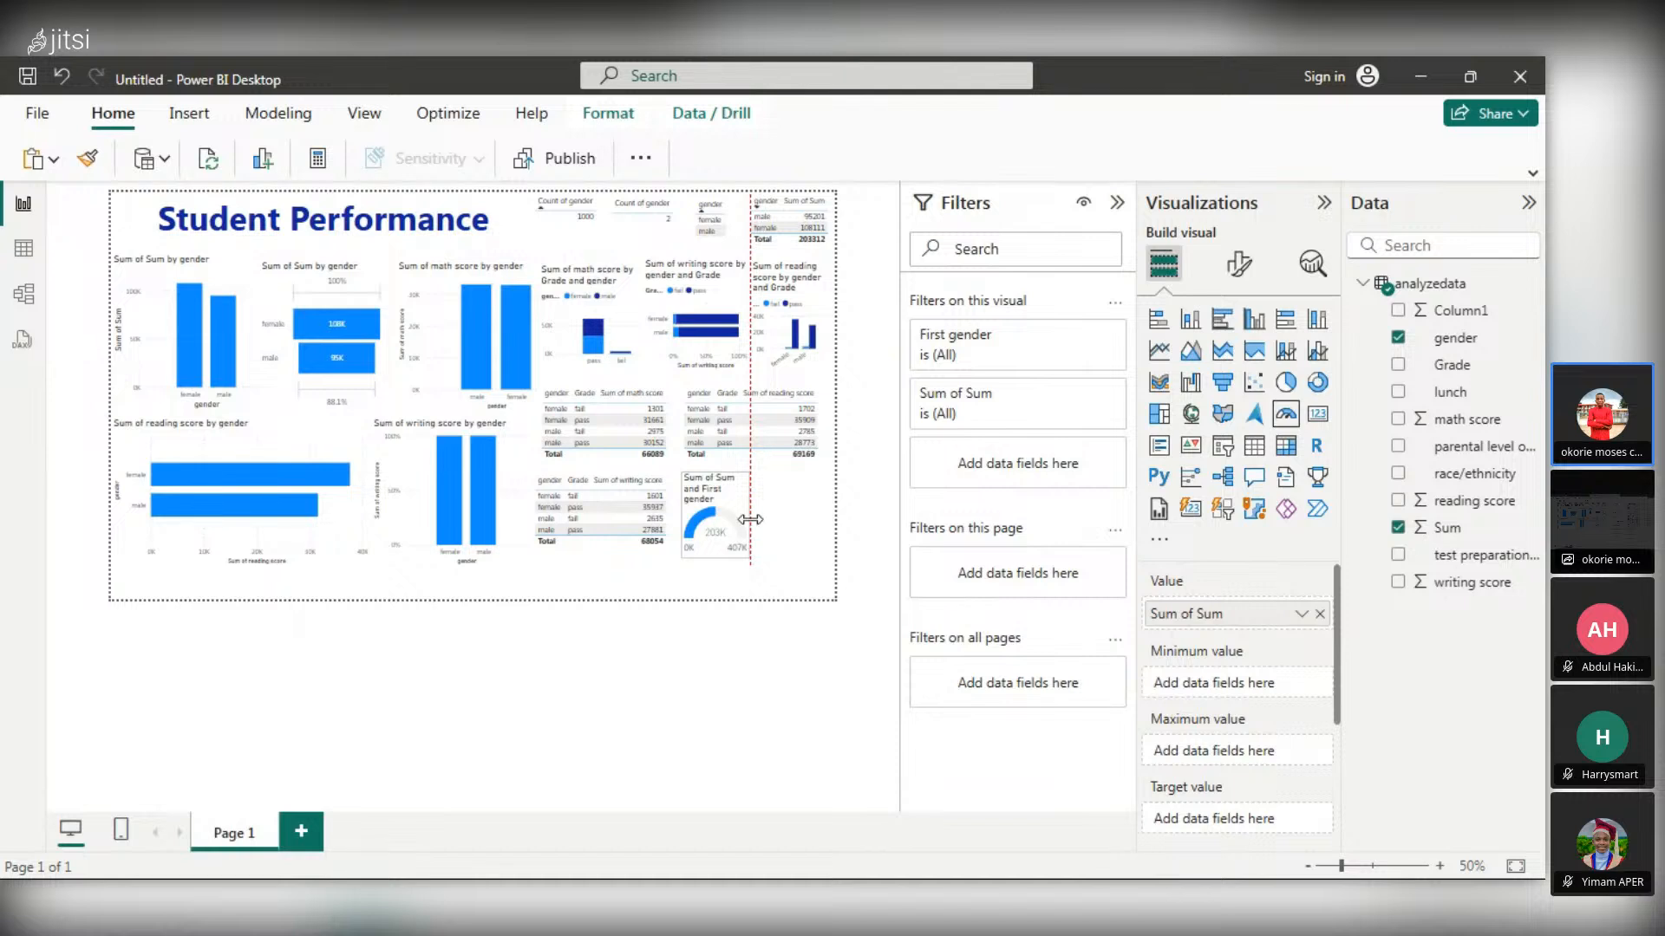
pyautogui.click(771, 577)
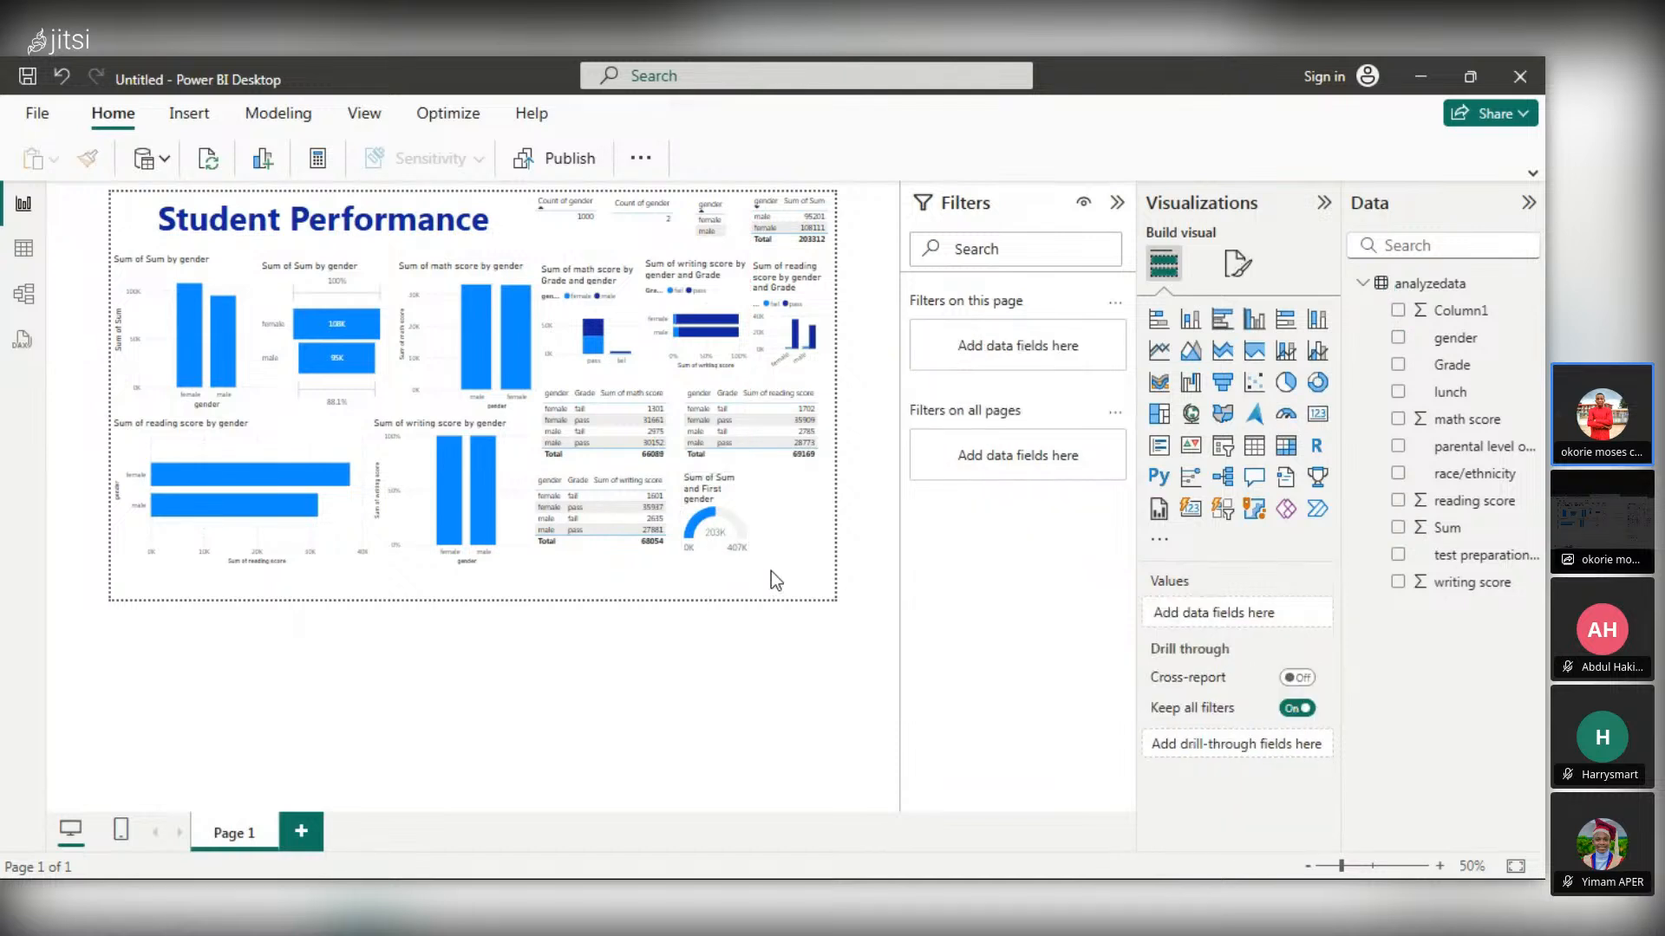
# - Add a gauge of Sum of math score beside the Sum of Sum gauge, reduce its height, and deselect it
pyautogui.click(1286, 415)
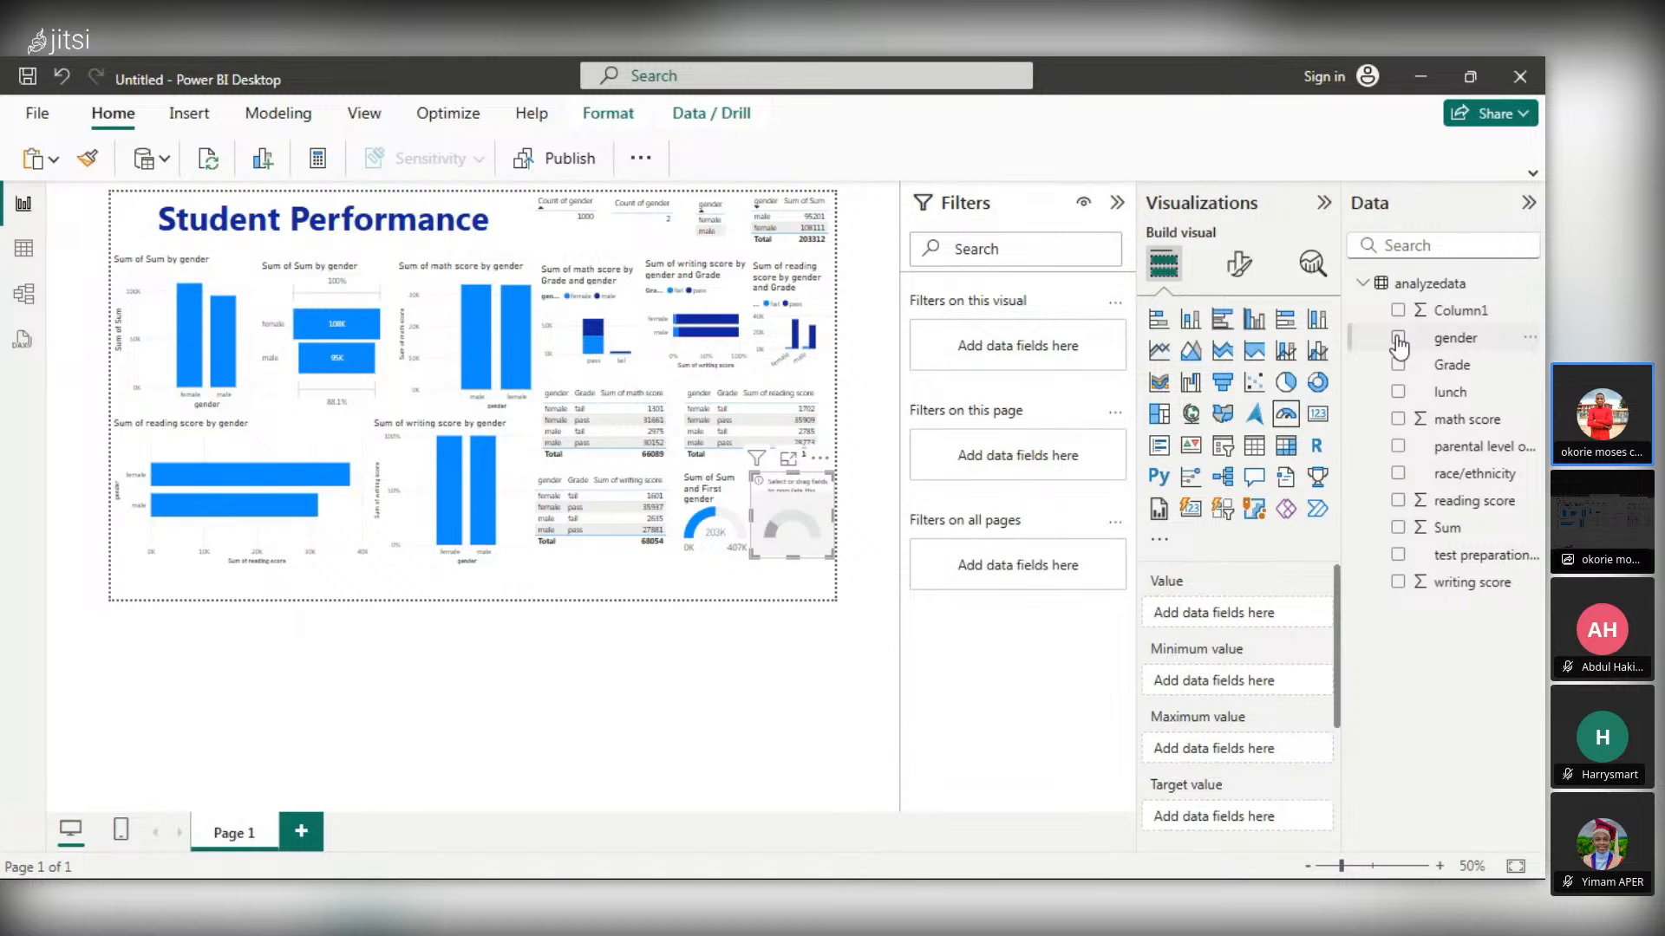
pyautogui.click(1398, 338)
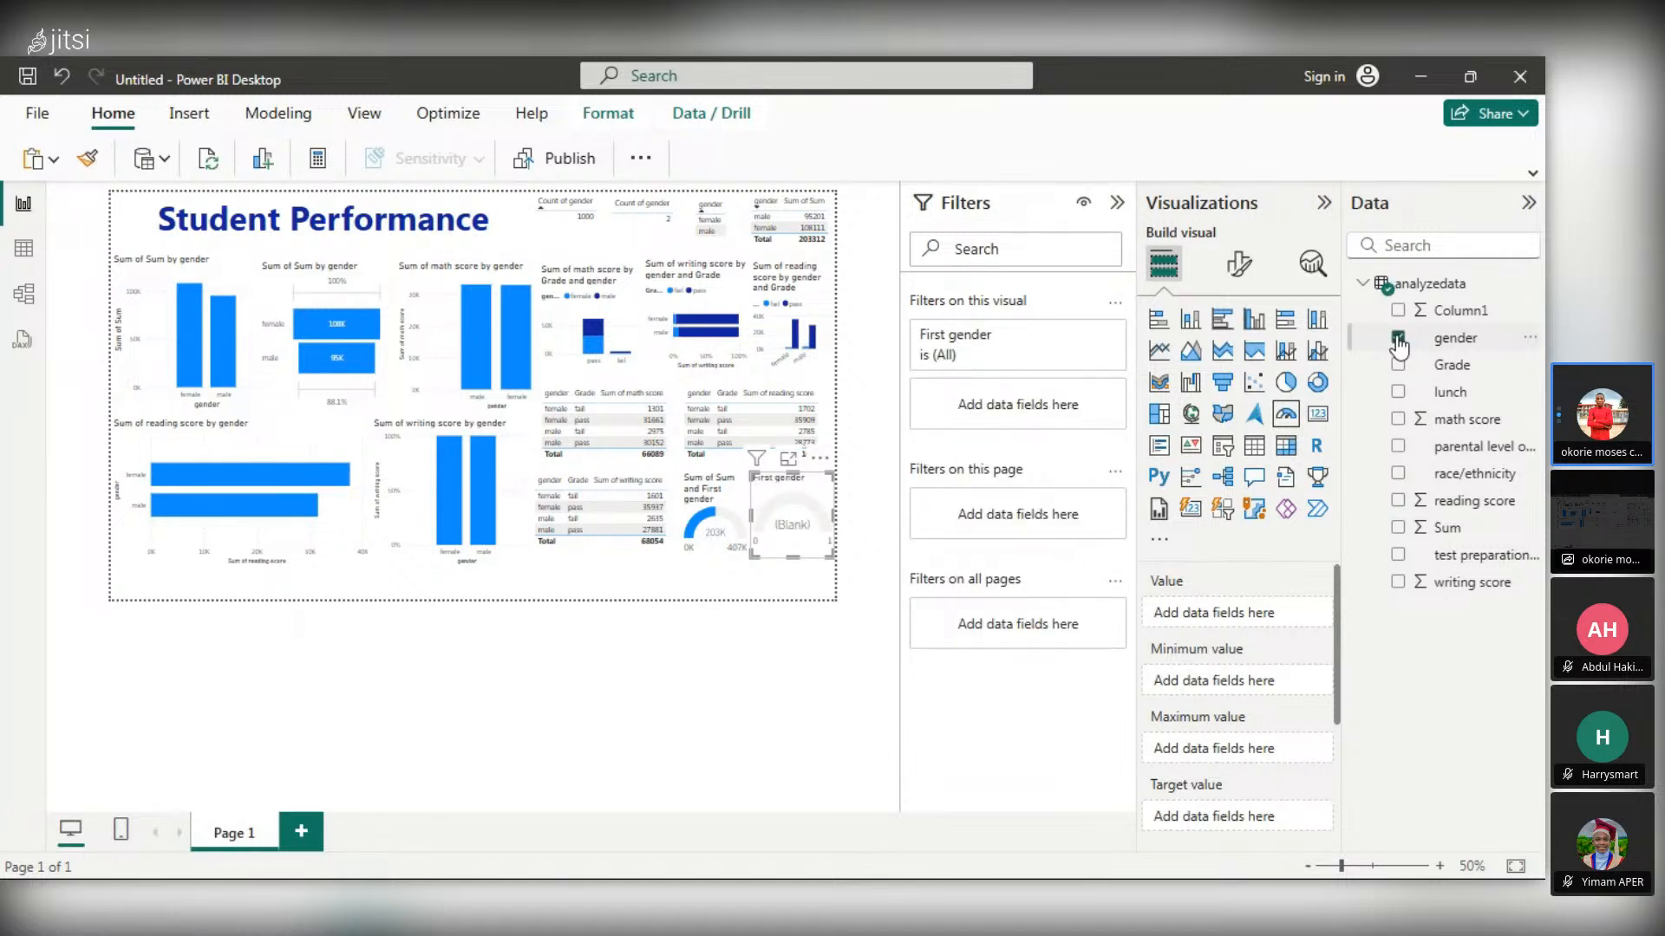
pyautogui.click(1397, 338)
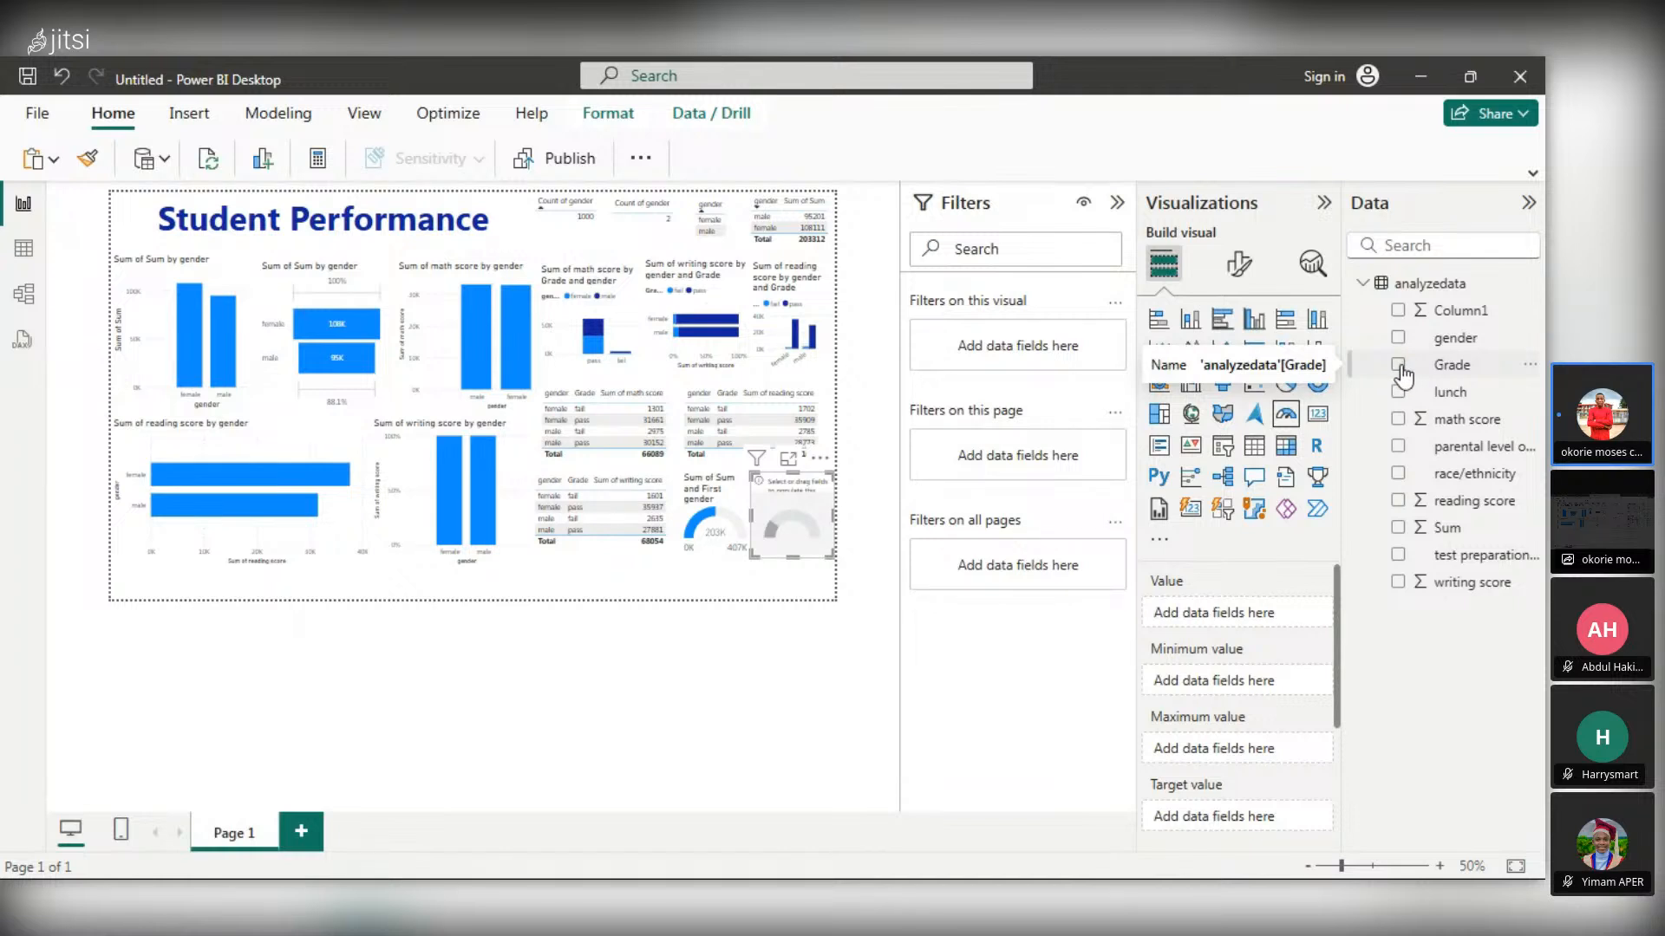
pyautogui.click(1399, 365)
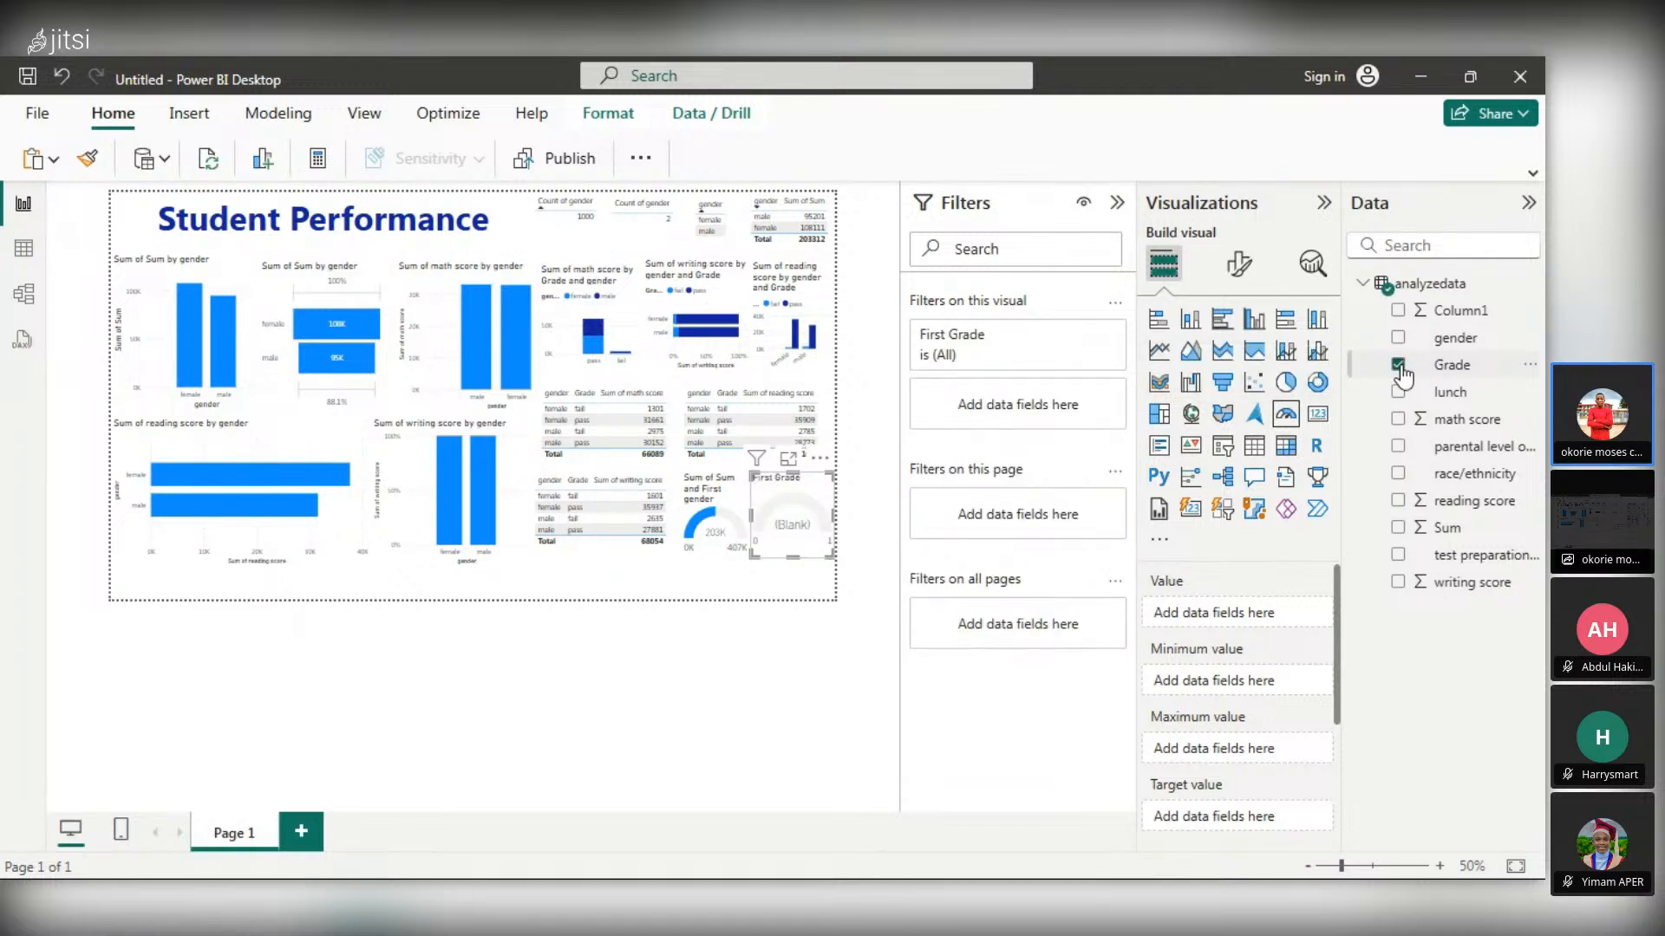
pyautogui.click(1399, 365)
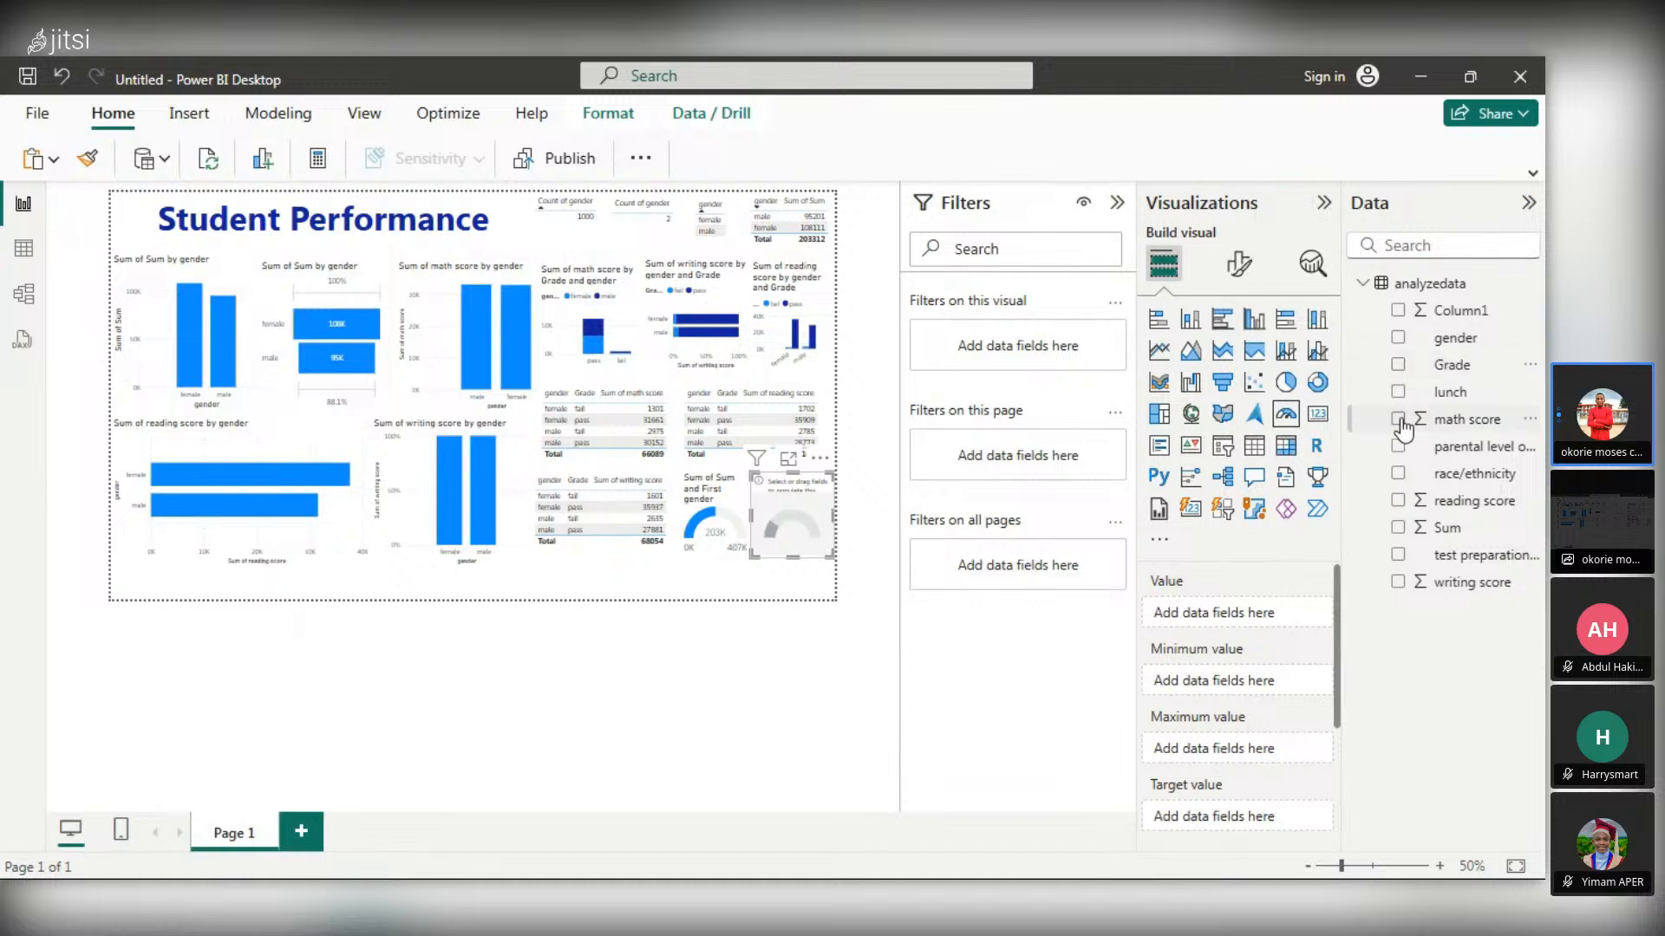
pyautogui.click(1398, 420)
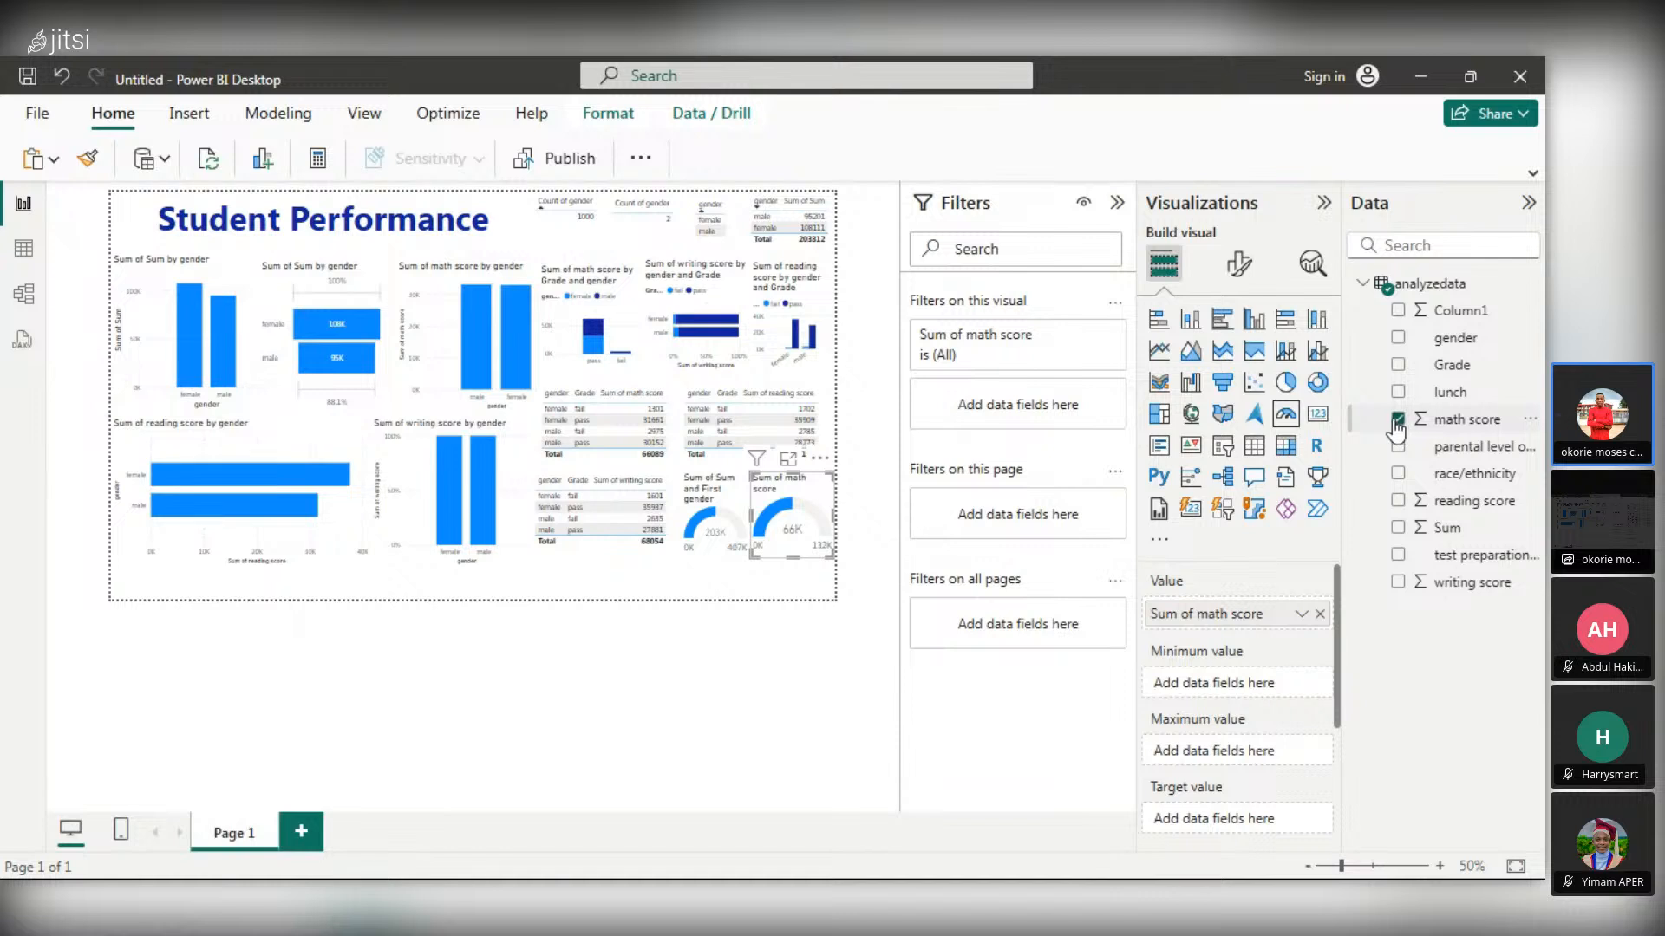
pyautogui.click(730, 487)
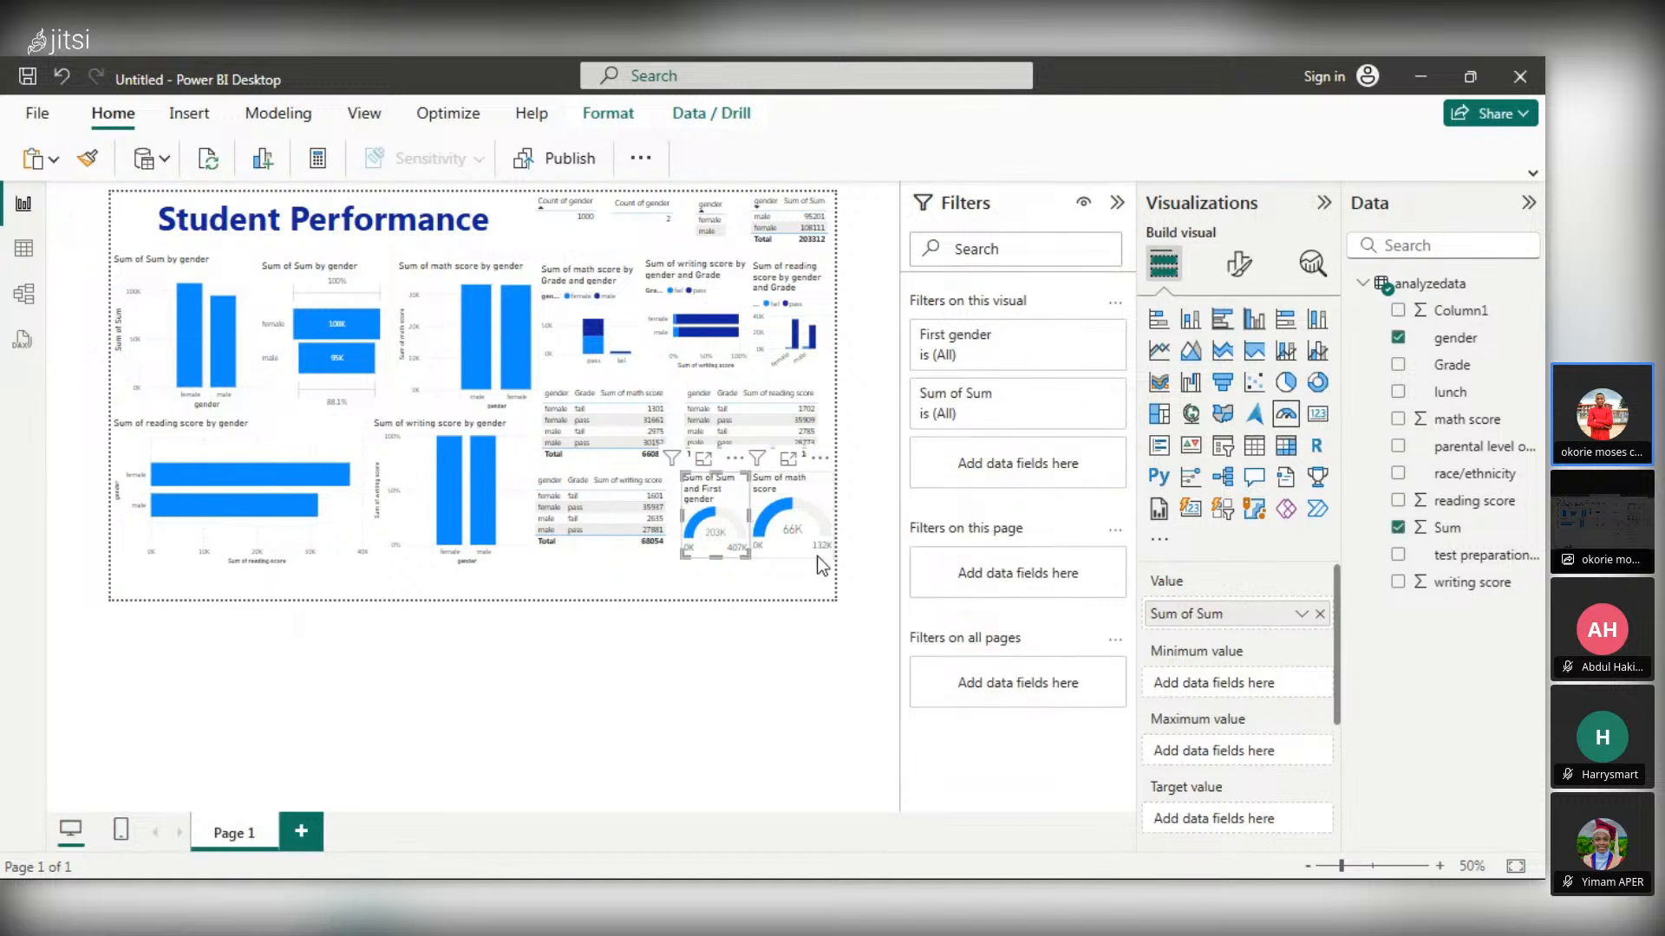
pyautogui.click(828, 535)
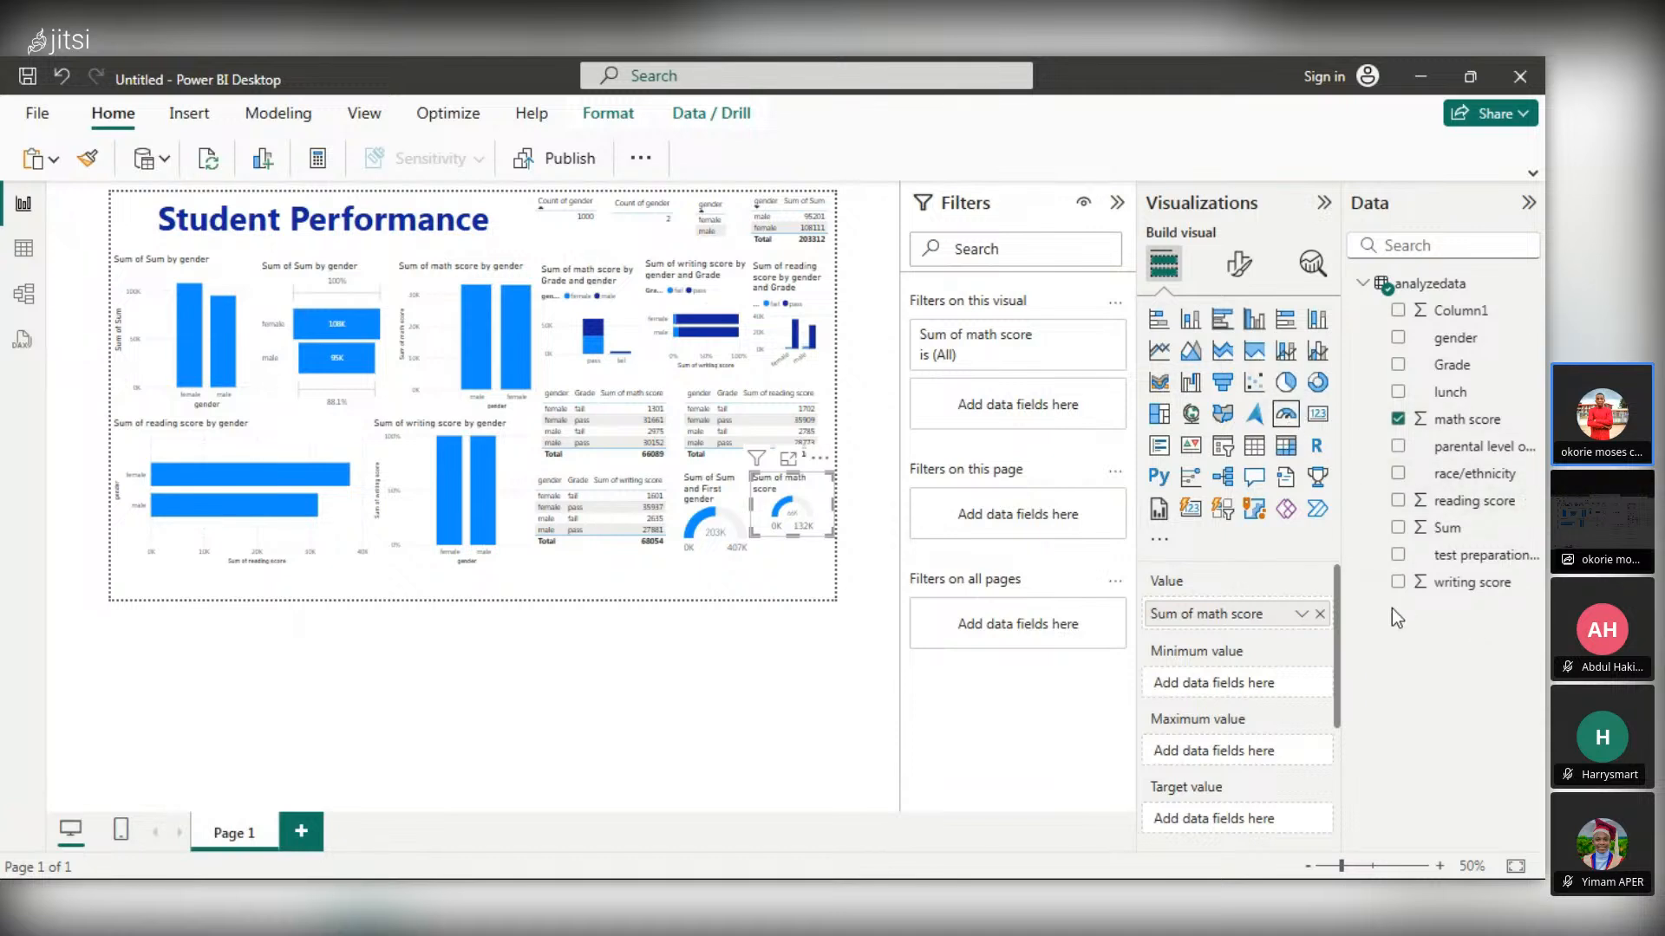
pyautogui.click(822, 591)
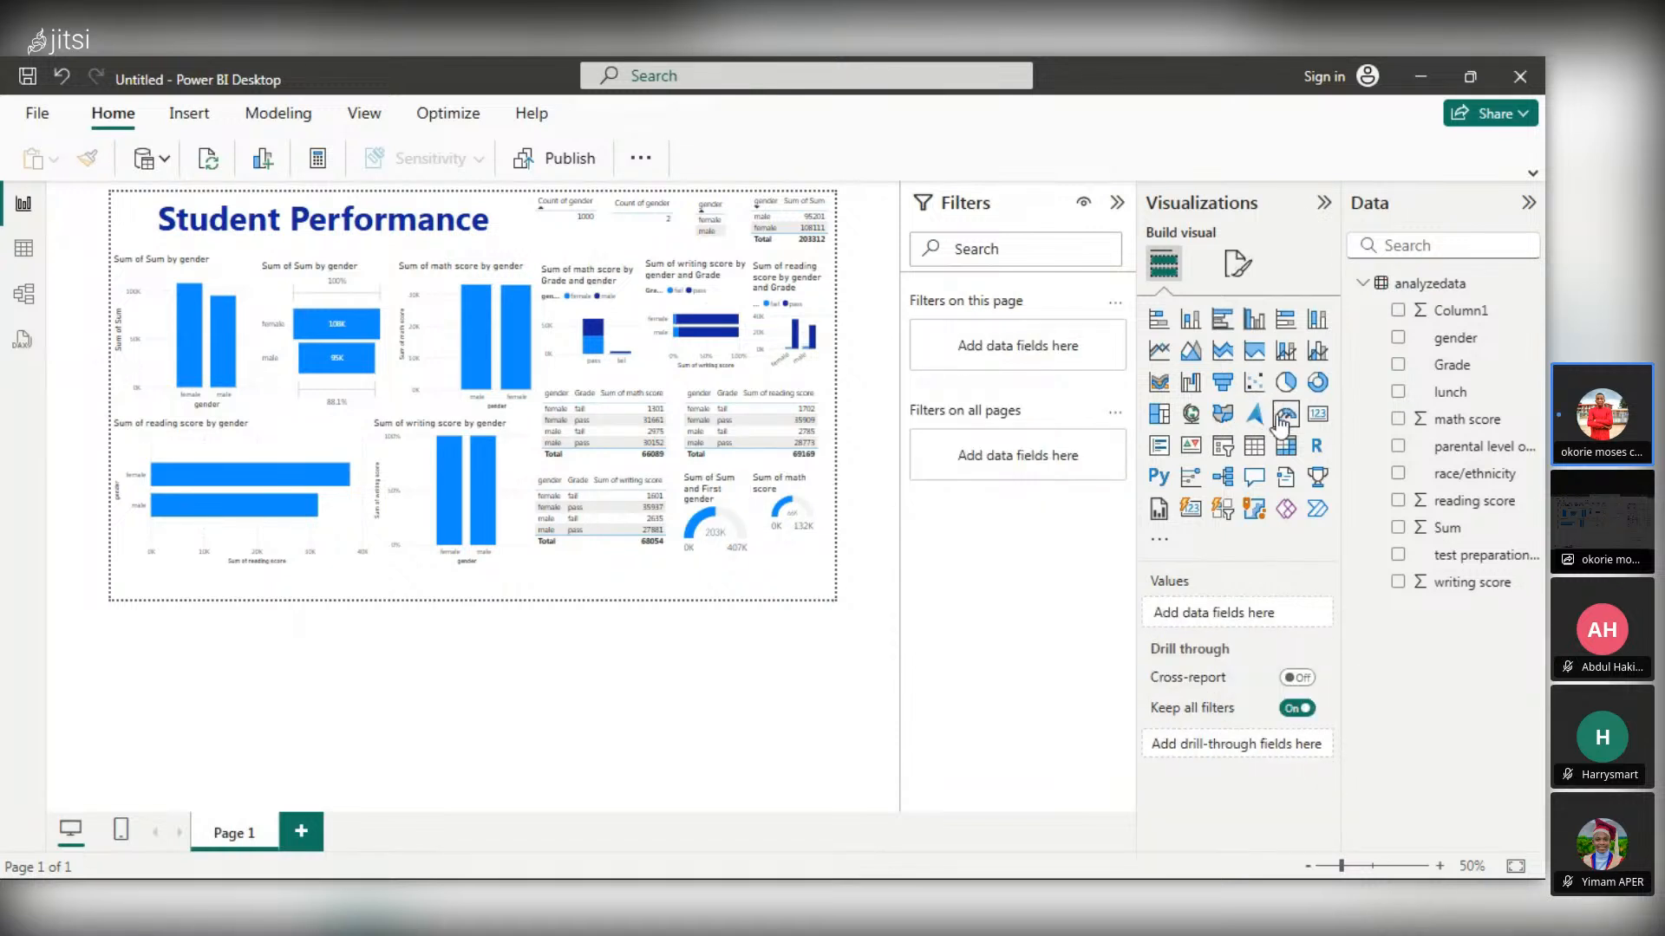
# - Add a small gauge of Sum of reading score below the math score gauge and widen it slightly
pyautogui.click(1397, 502)
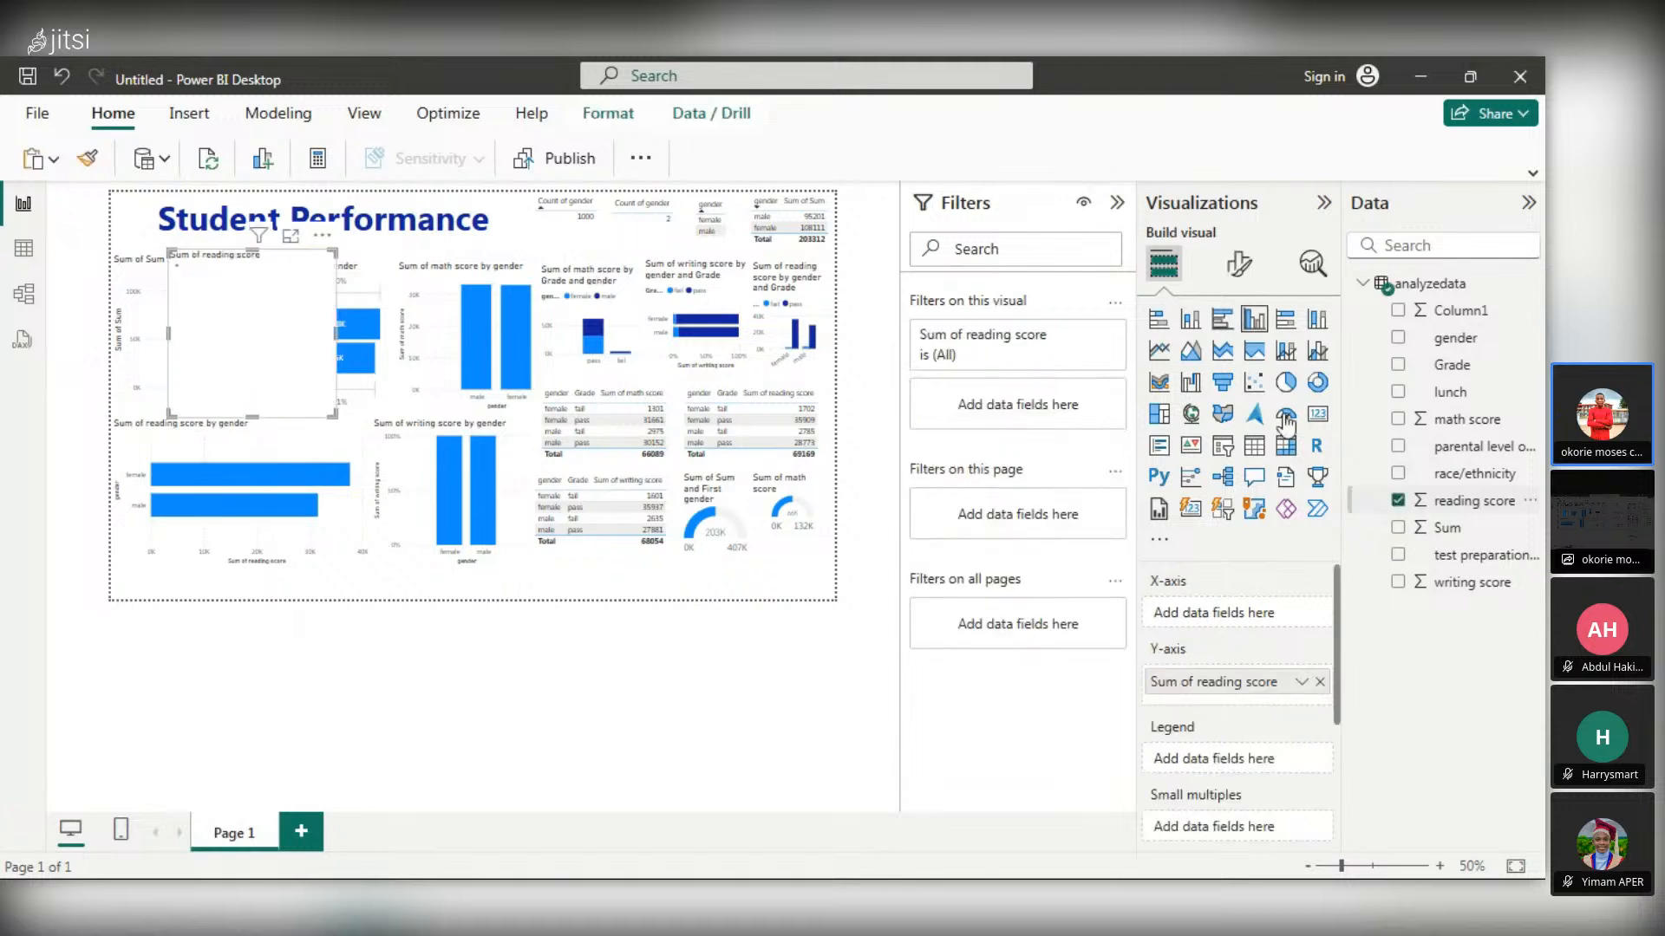
pyautogui.click(1286, 416)
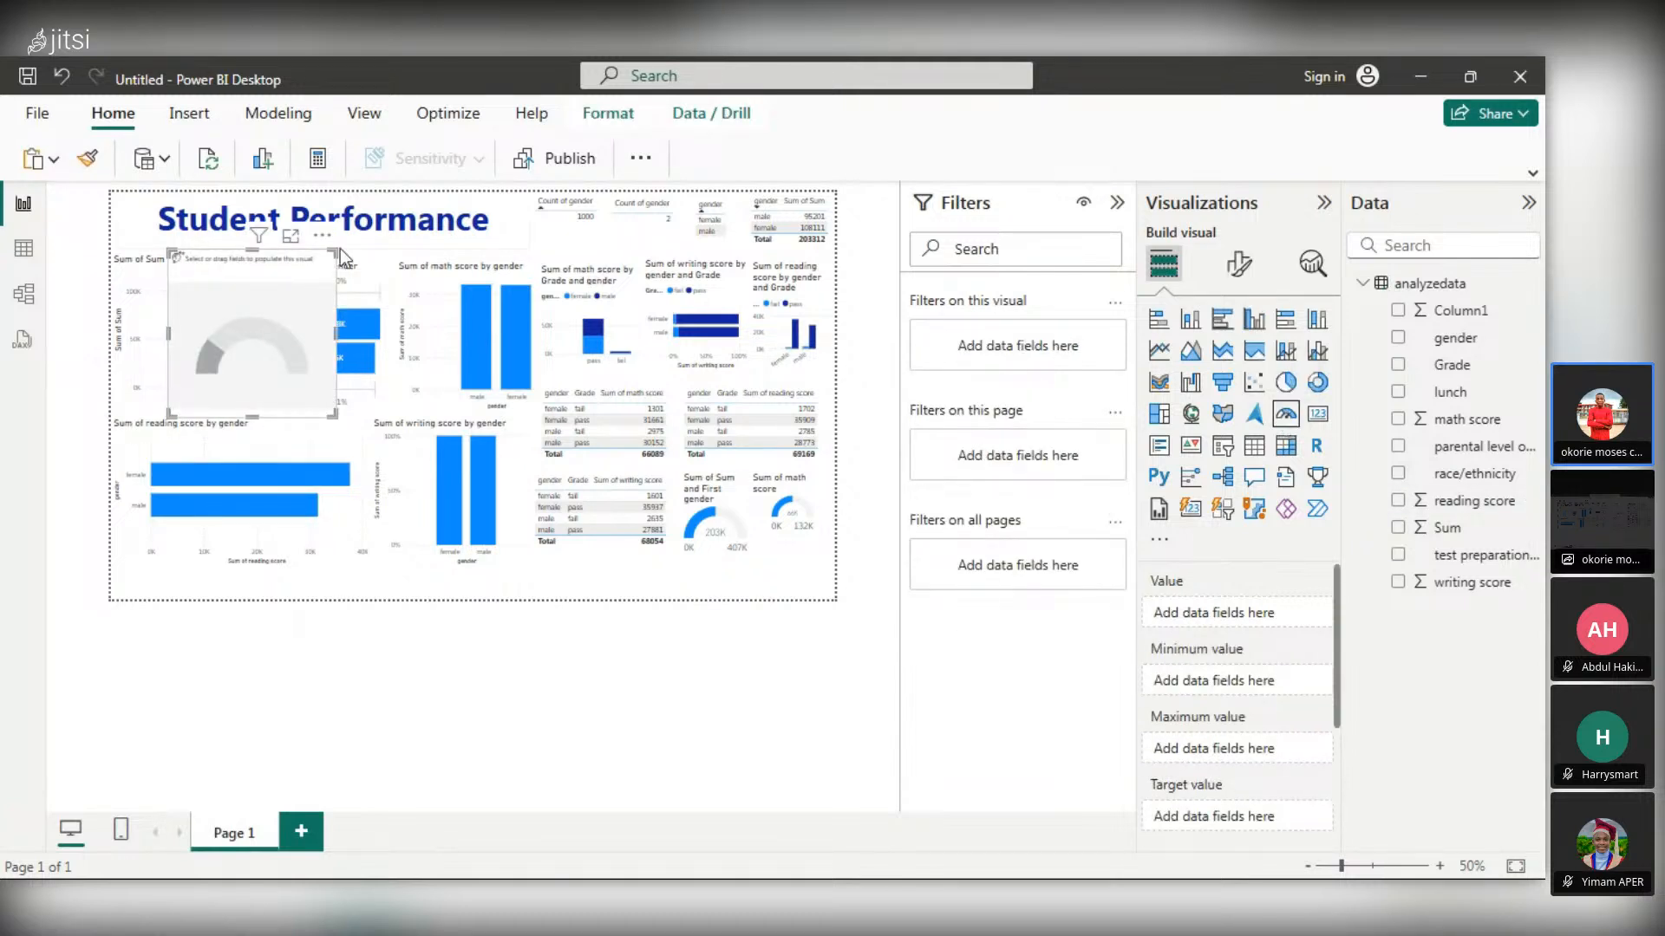
pyautogui.moveTo(338, 251); pyautogui.dragTo(812, 550)
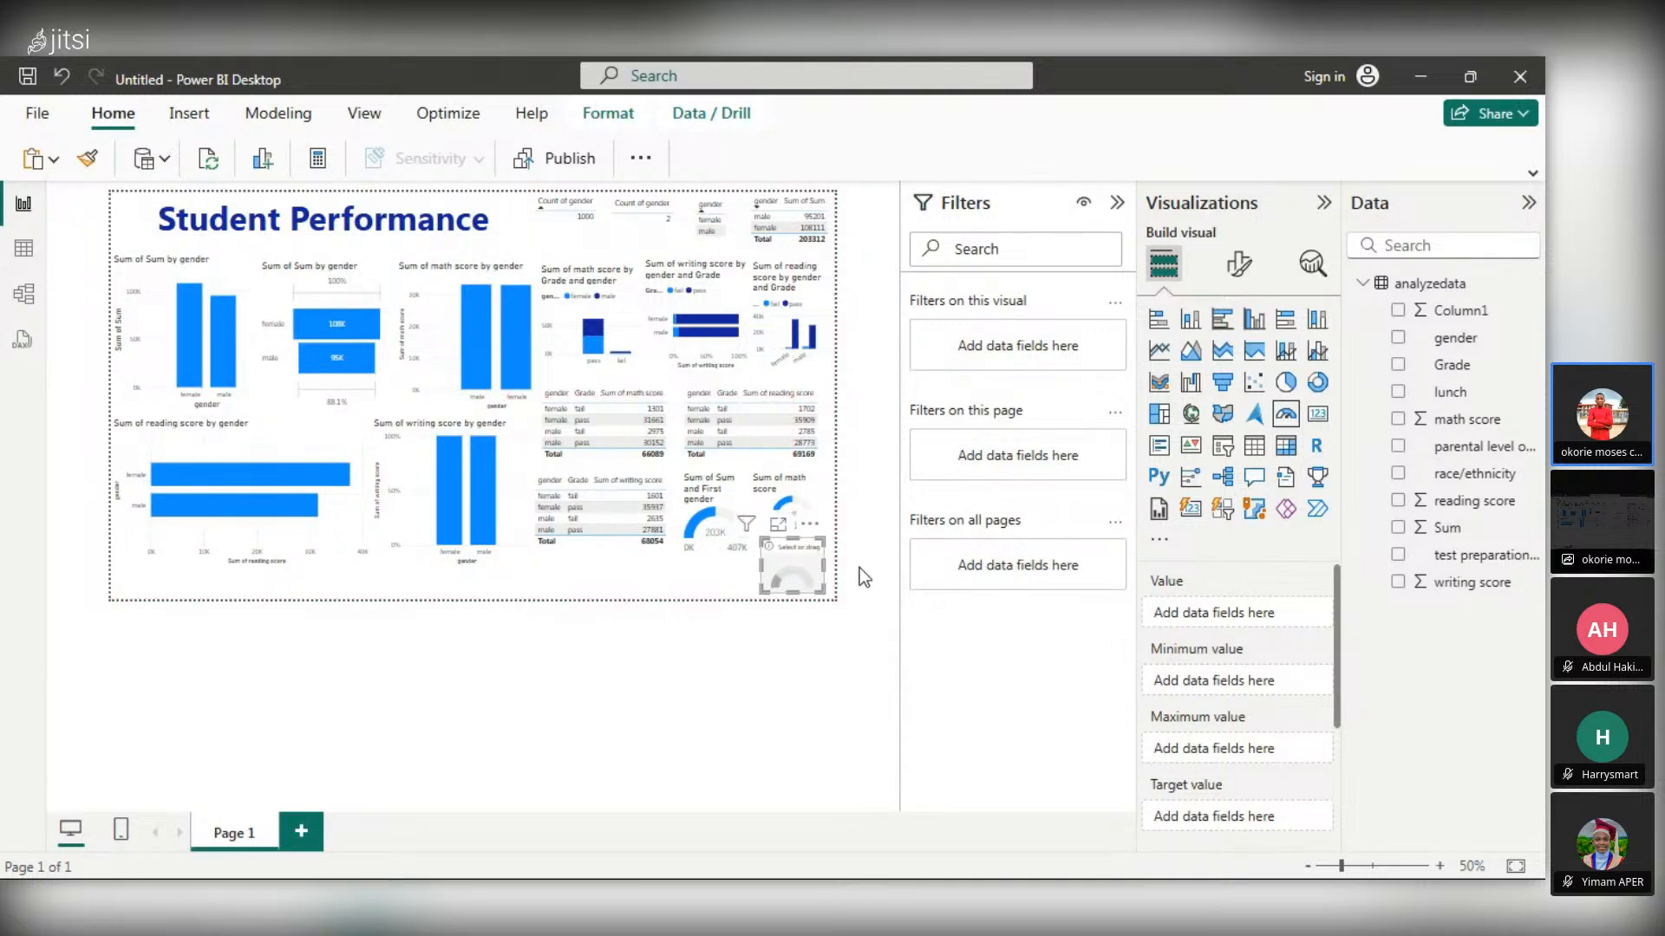
pyautogui.click(1397, 501)
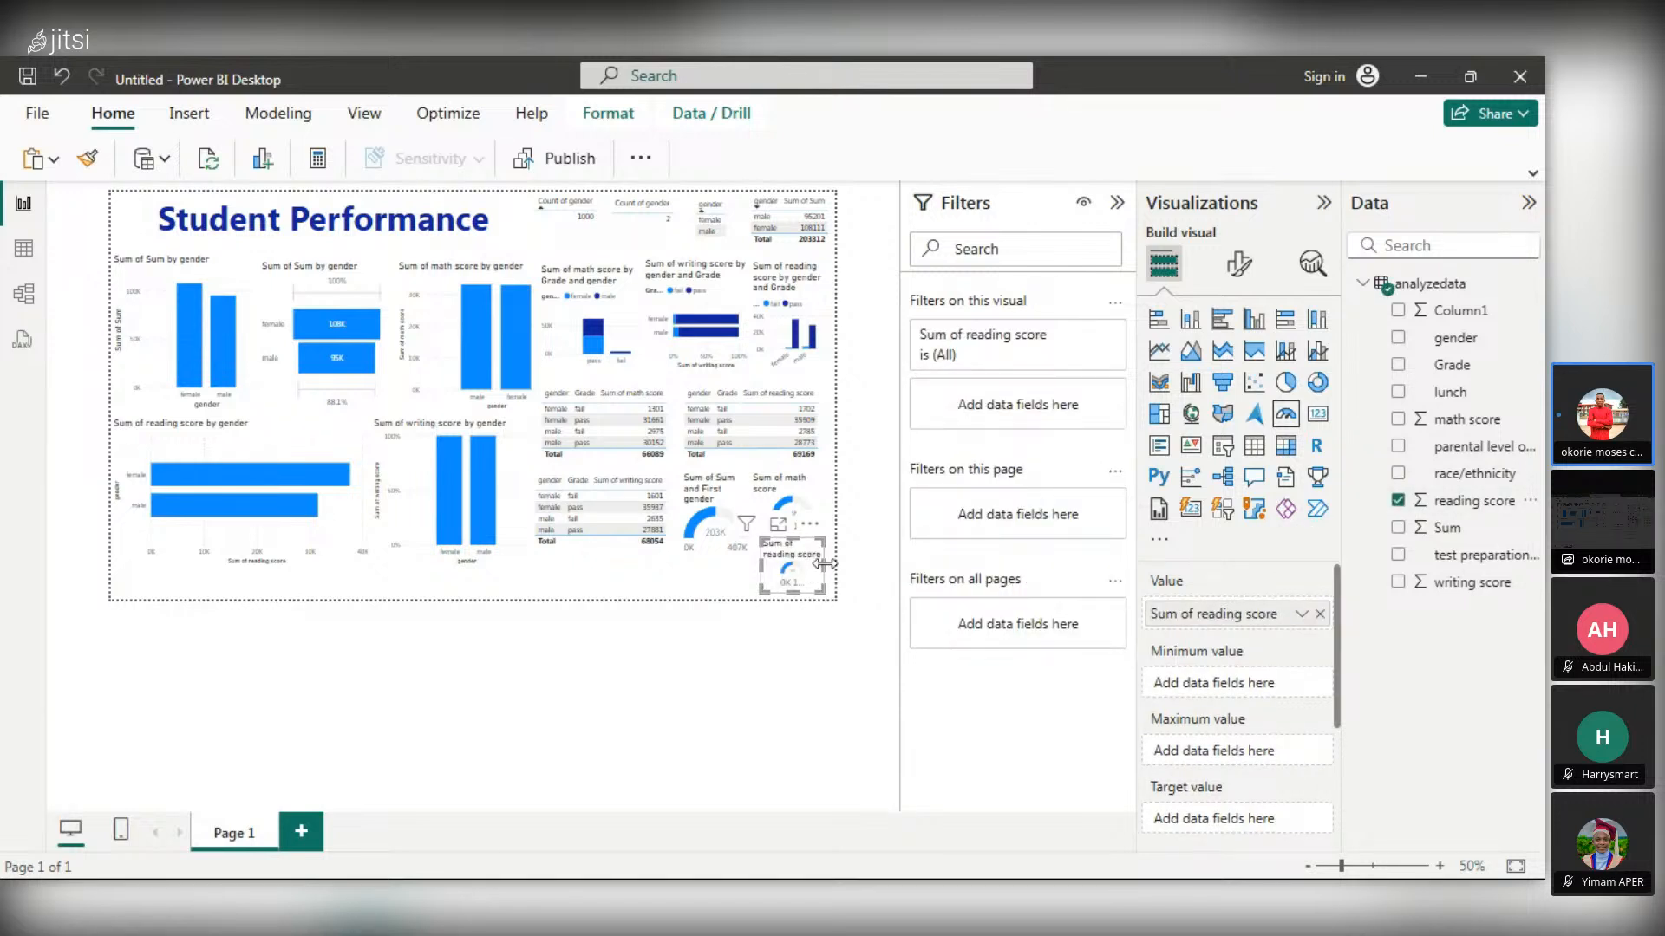
pyautogui.moveTo(772, 575); pyautogui.dragTo(735, 558)
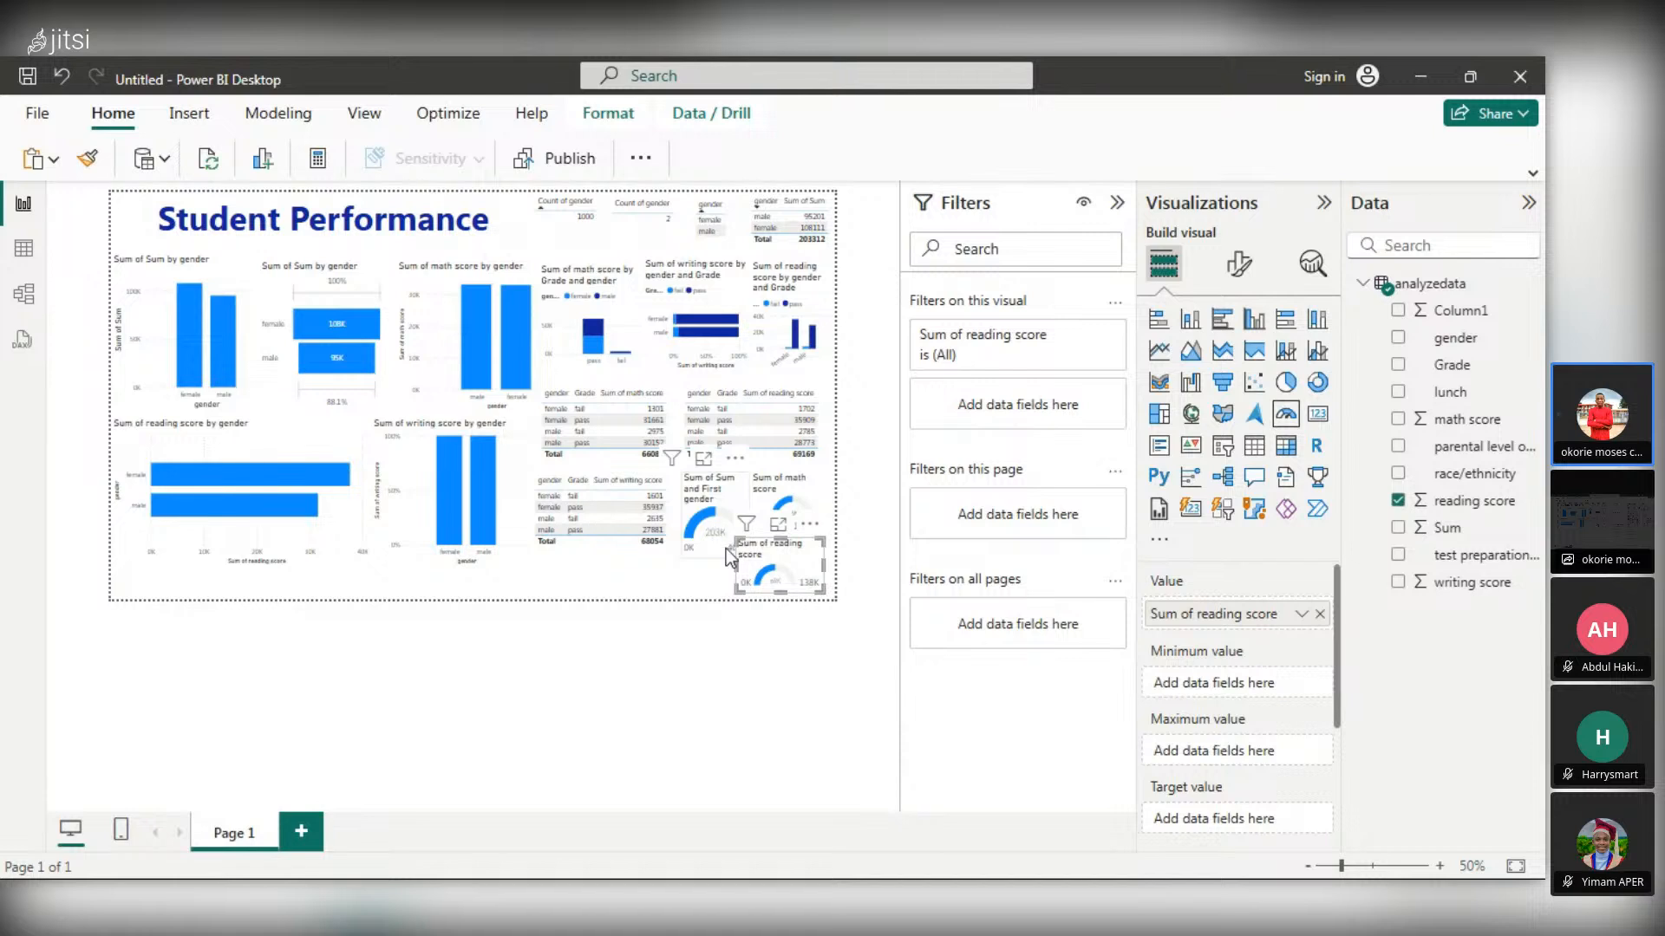
# - Reduce the height of the Sum of Sum gauge to clear the reading score gauge, and deselect it
pyautogui.click(732, 550)
pyautogui.moveTo(743, 555)
pyautogui.mouseDown()
pyautogui.moveTo(736, 539)
pyautogui.moveTo(743, 553)
pyautogui.mouseUp()
pyautogui.click(867, 497)
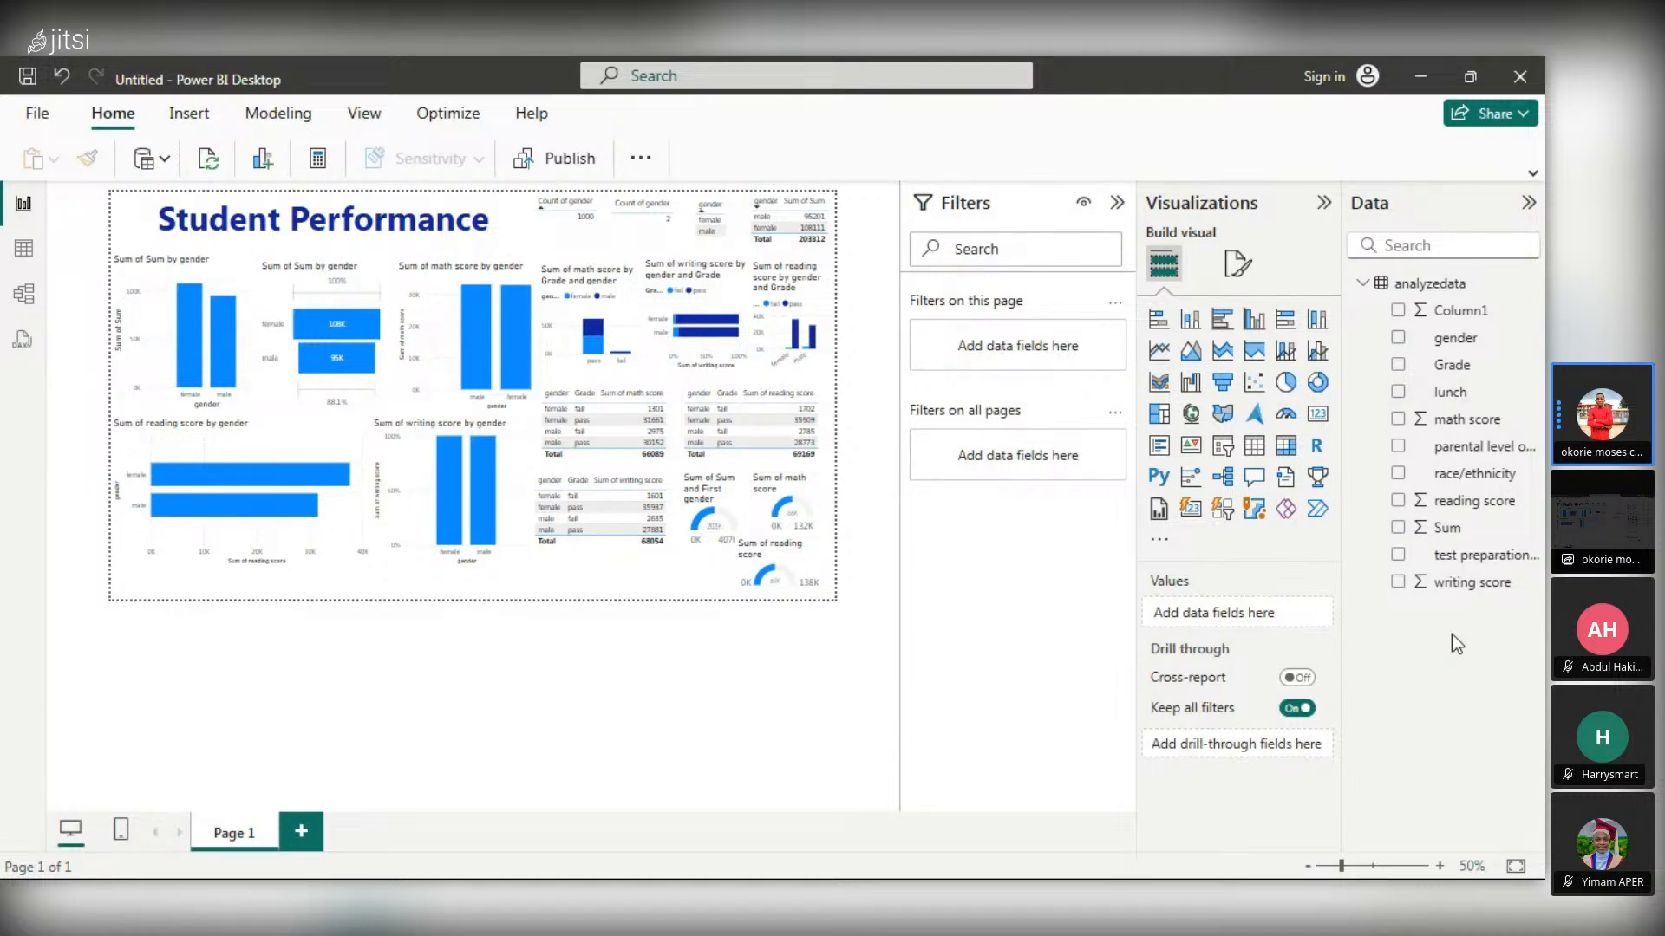
# - Add a small gauge of Sum of writing score at the lower part of the Sum of Sum gauge
pyautogui.click(1399, 582)
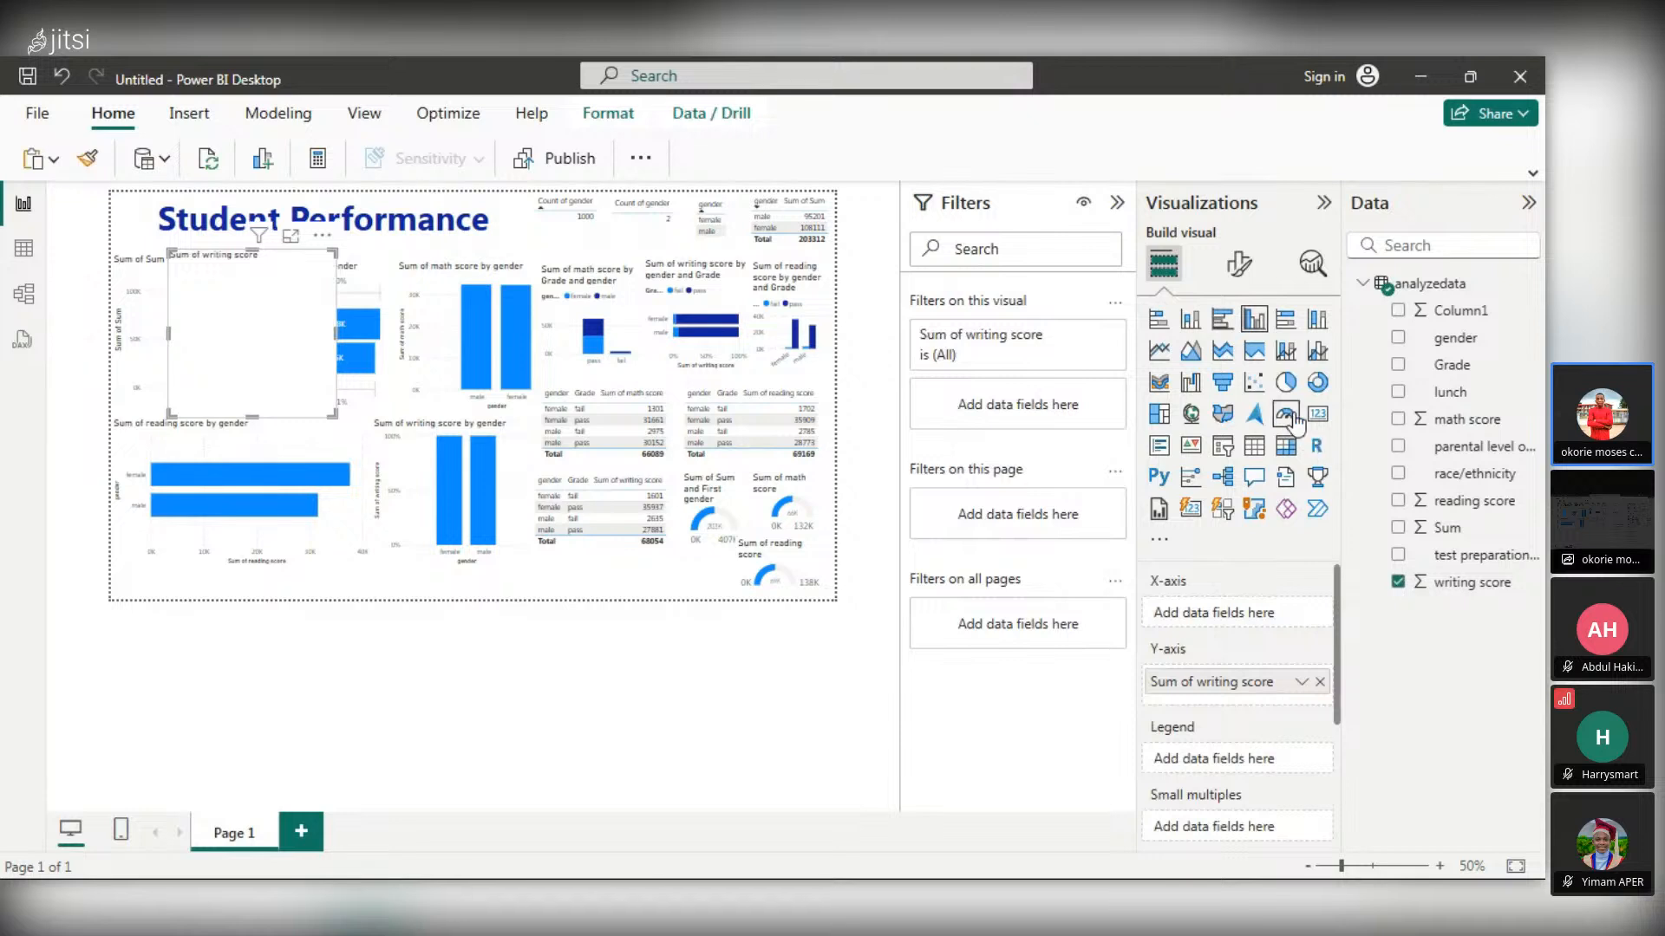
pyautogui.click(1285, 414)
pyautogui.moveTo(333, 253); pyautogui.dragTo(746, 529)
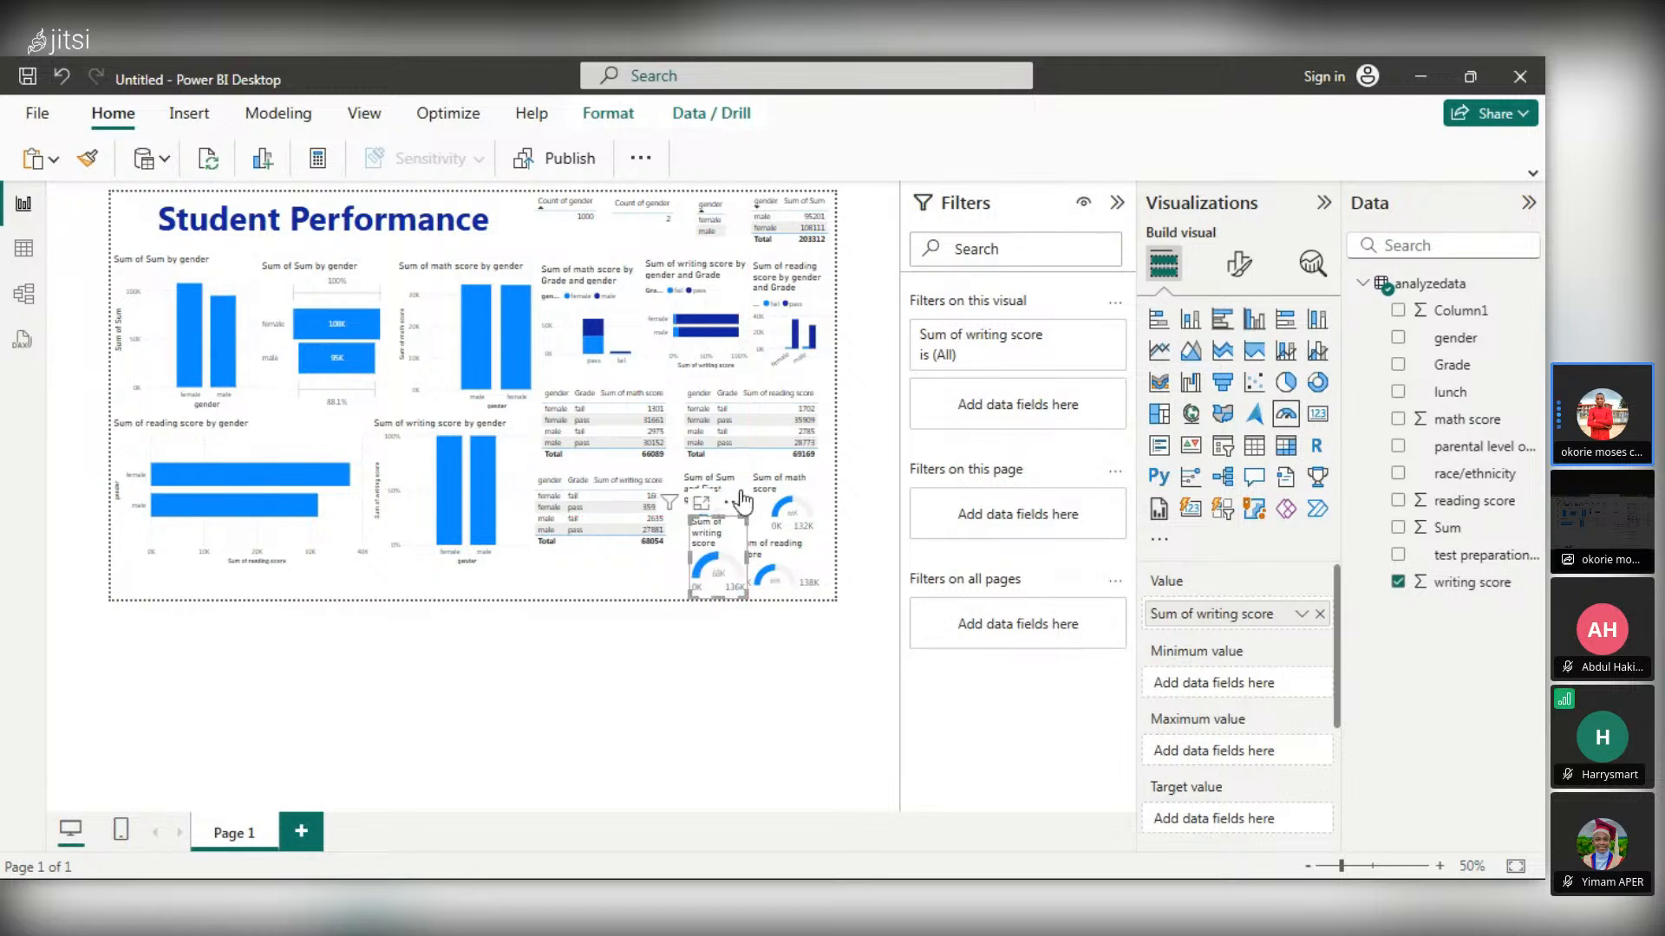
# - Fit the writing score gauge beside the reading score gauge, shorter and wider, and move the writing score table up to clear it
pyautogui.click(737, 482)
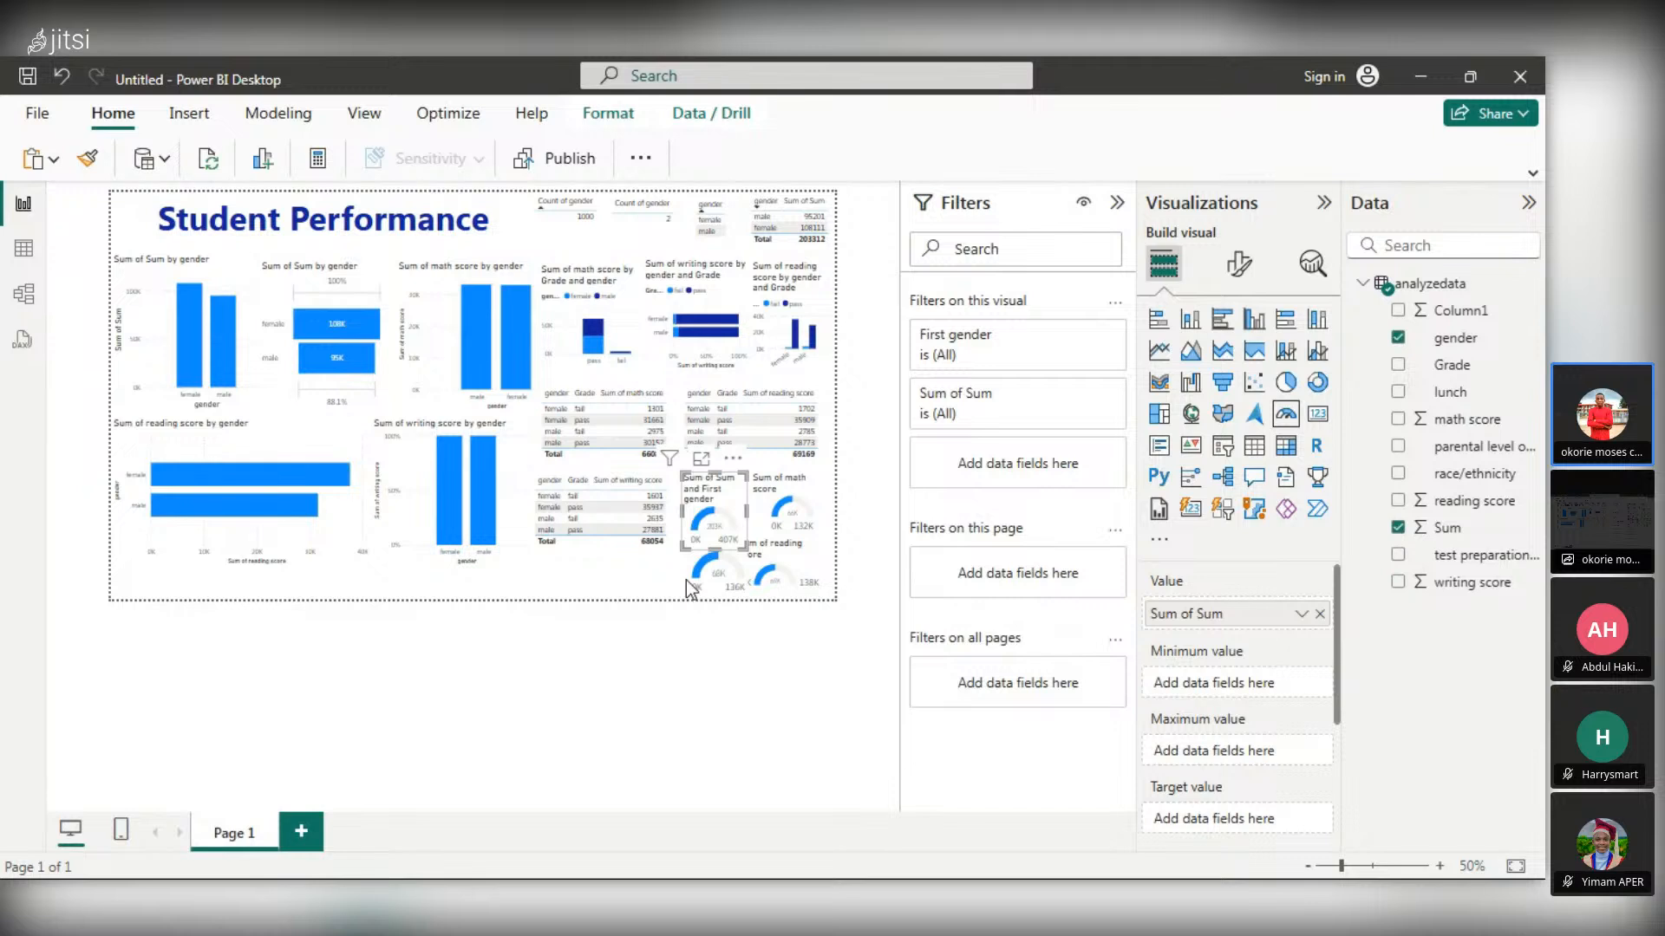
pyautogui.click(686, 580)
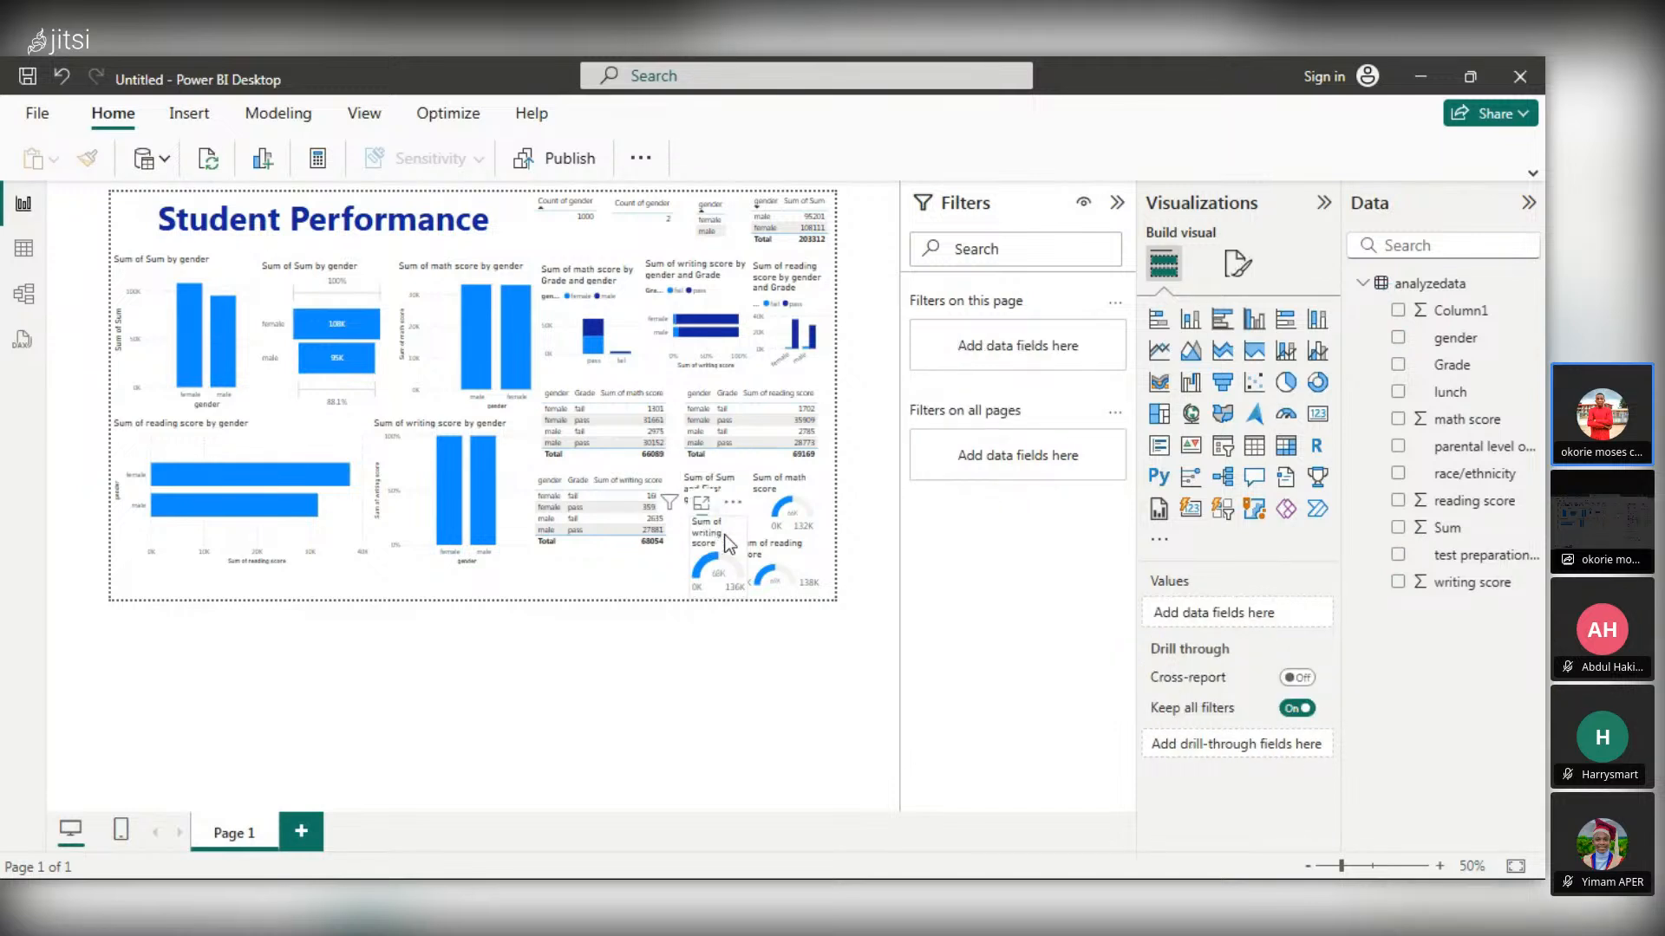
pyautogui.click(723, 590)
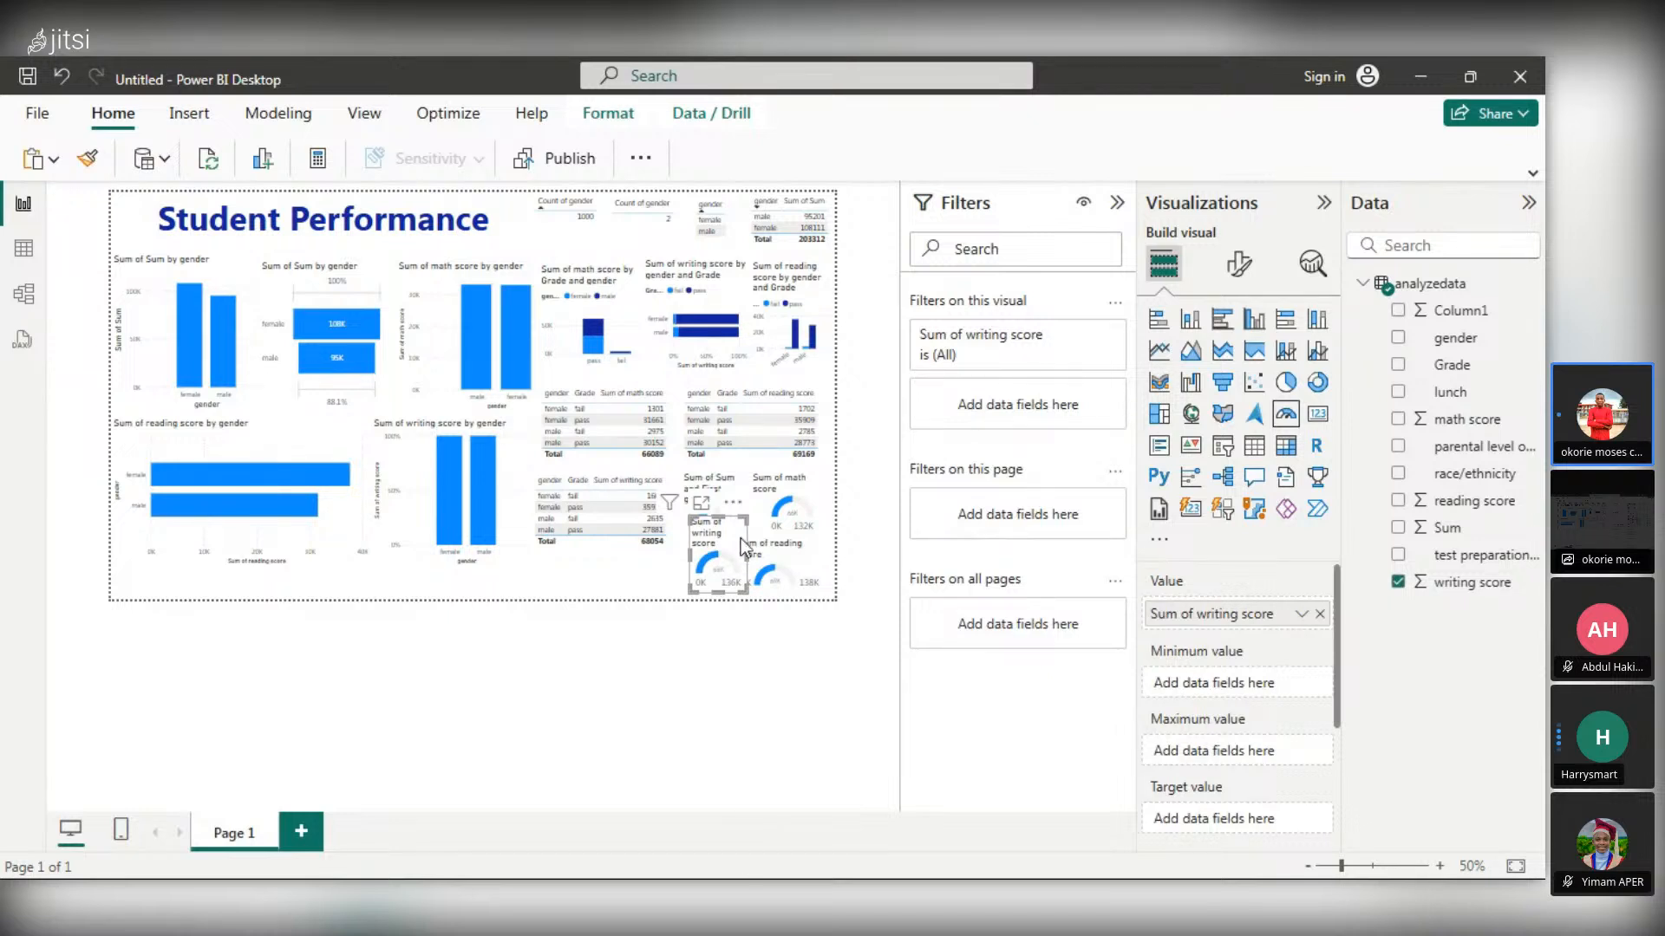
pyautogui.moveTo(740, 539); pyautogui.dragTo(730, 581)
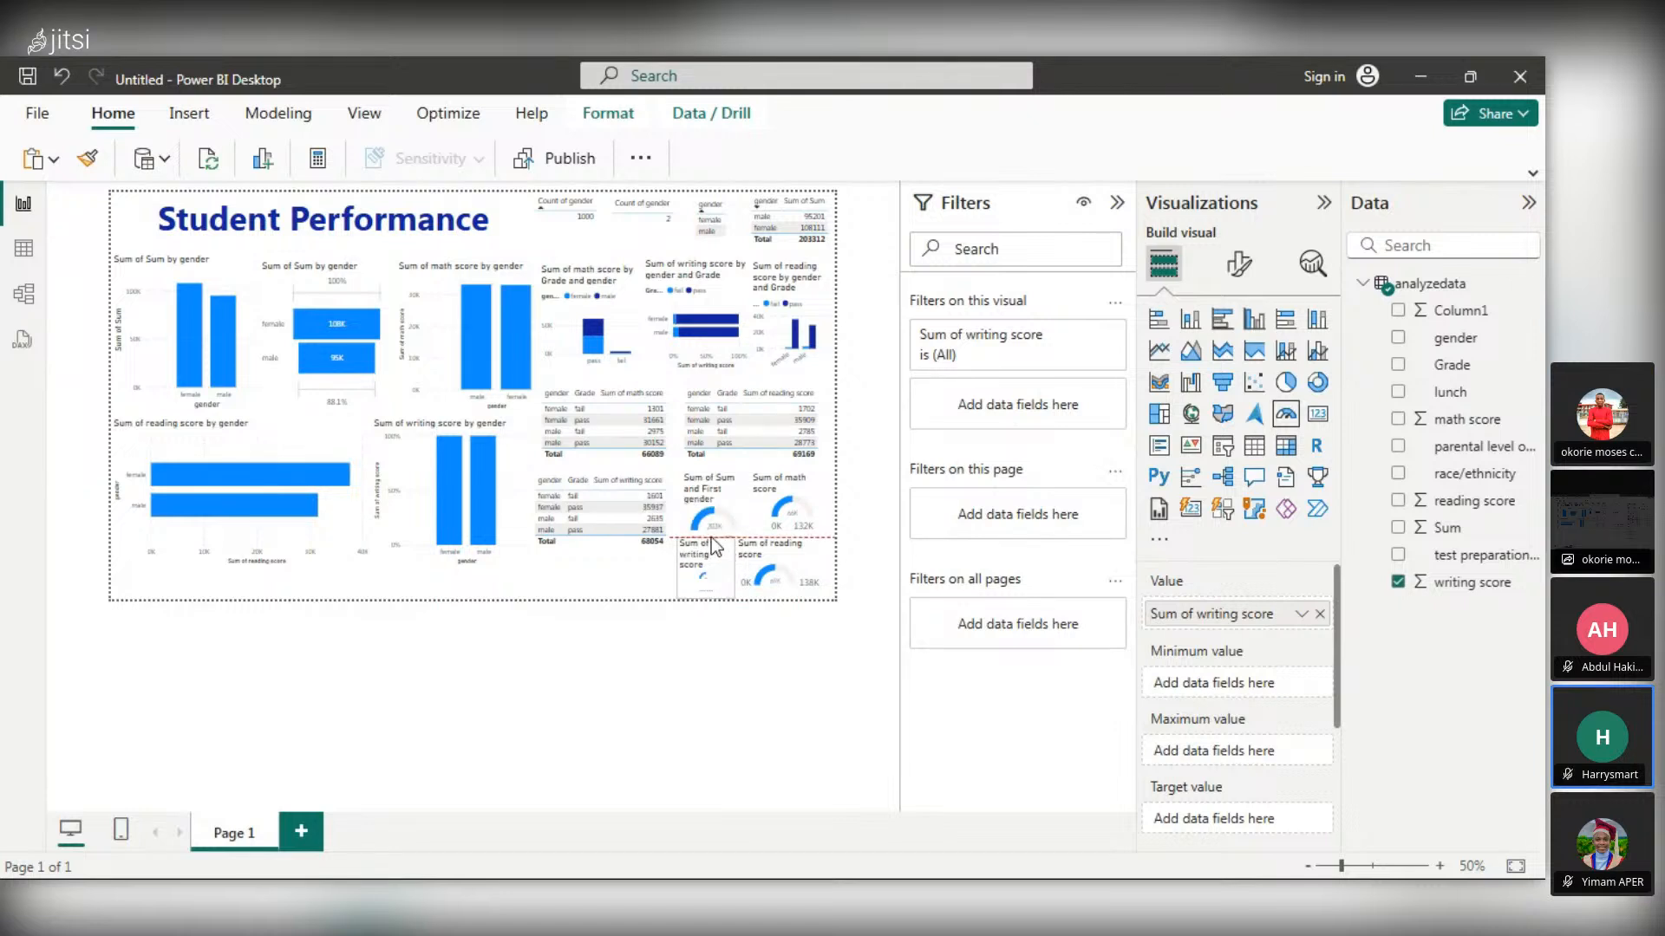
pyautogui.moveTo(707, 526); pyautogui.dragTo(718, 534)
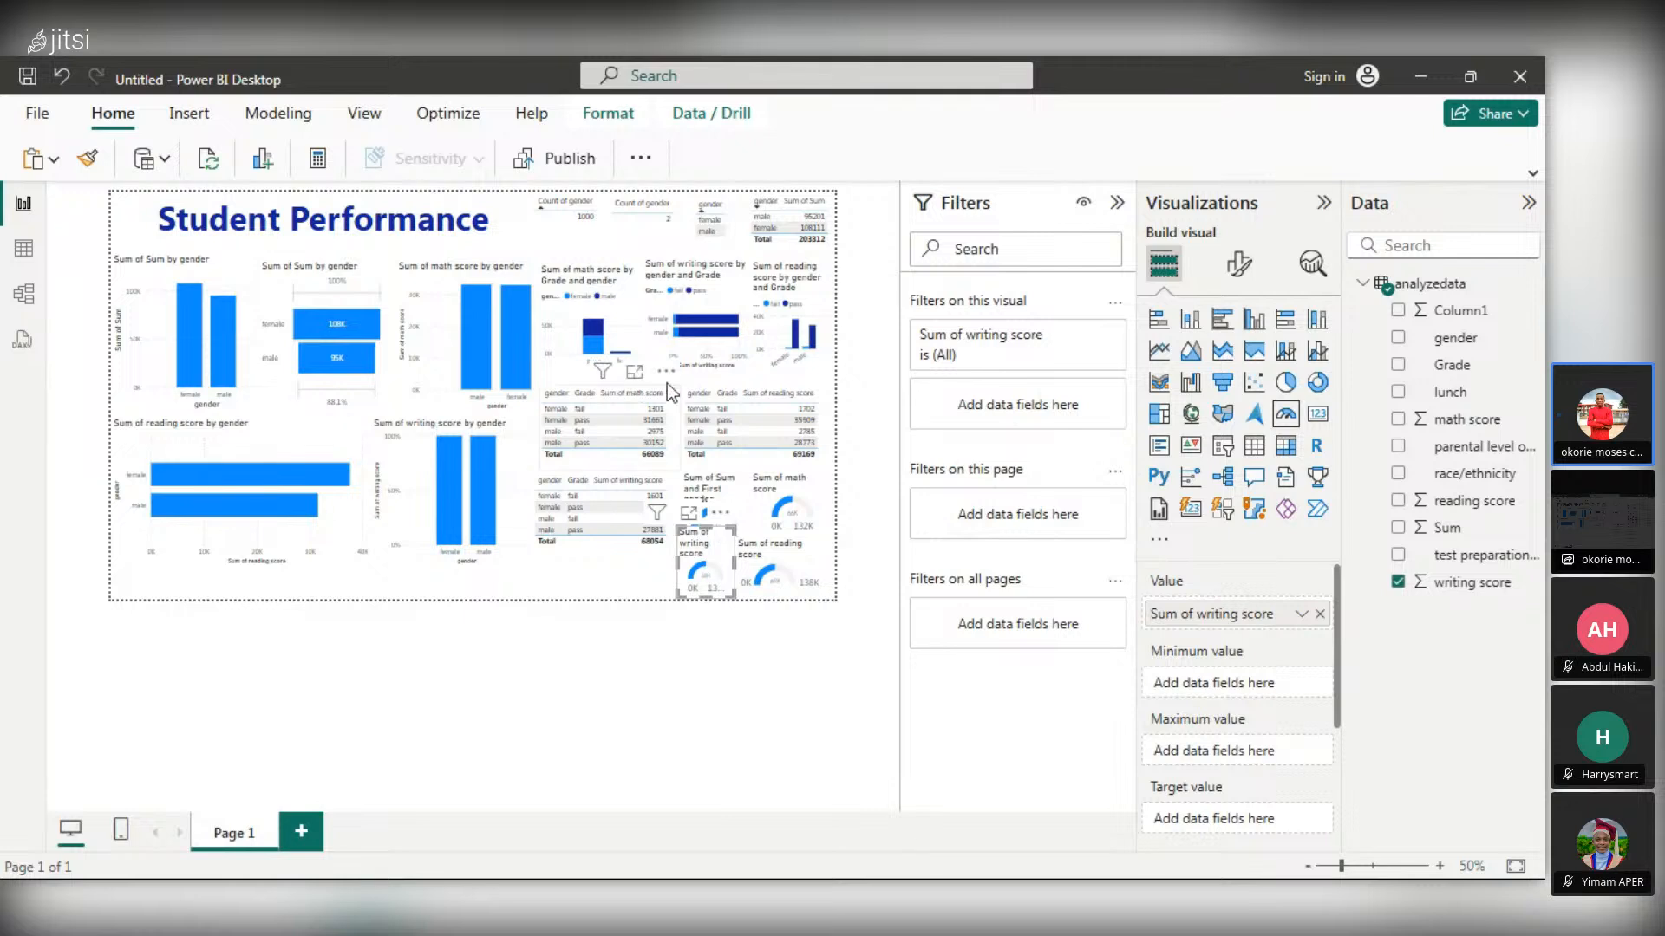
pyautogui.moveTo(667, 574)
pyautogui.mouseDown()
pyautogui.moveTo(648, 570)
pyautogui.moveTo(691, 551)
pyautogui.mouseUp()
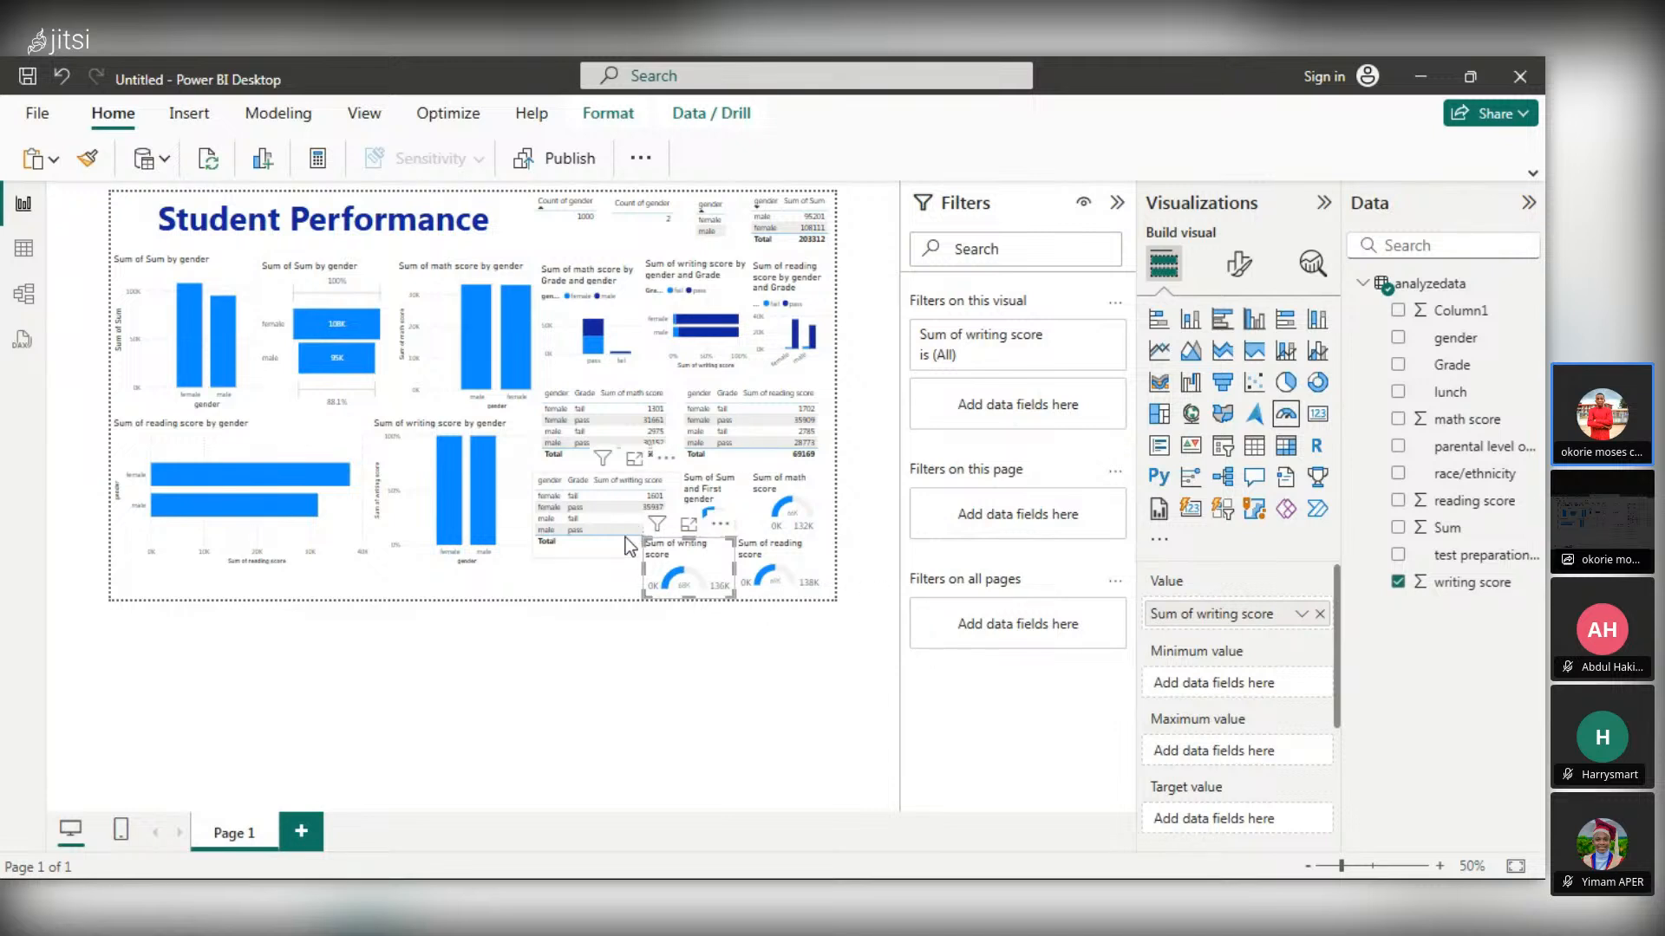
pyautogui.moveTo(621, 523); pyautogui.dragTo(587, 467)
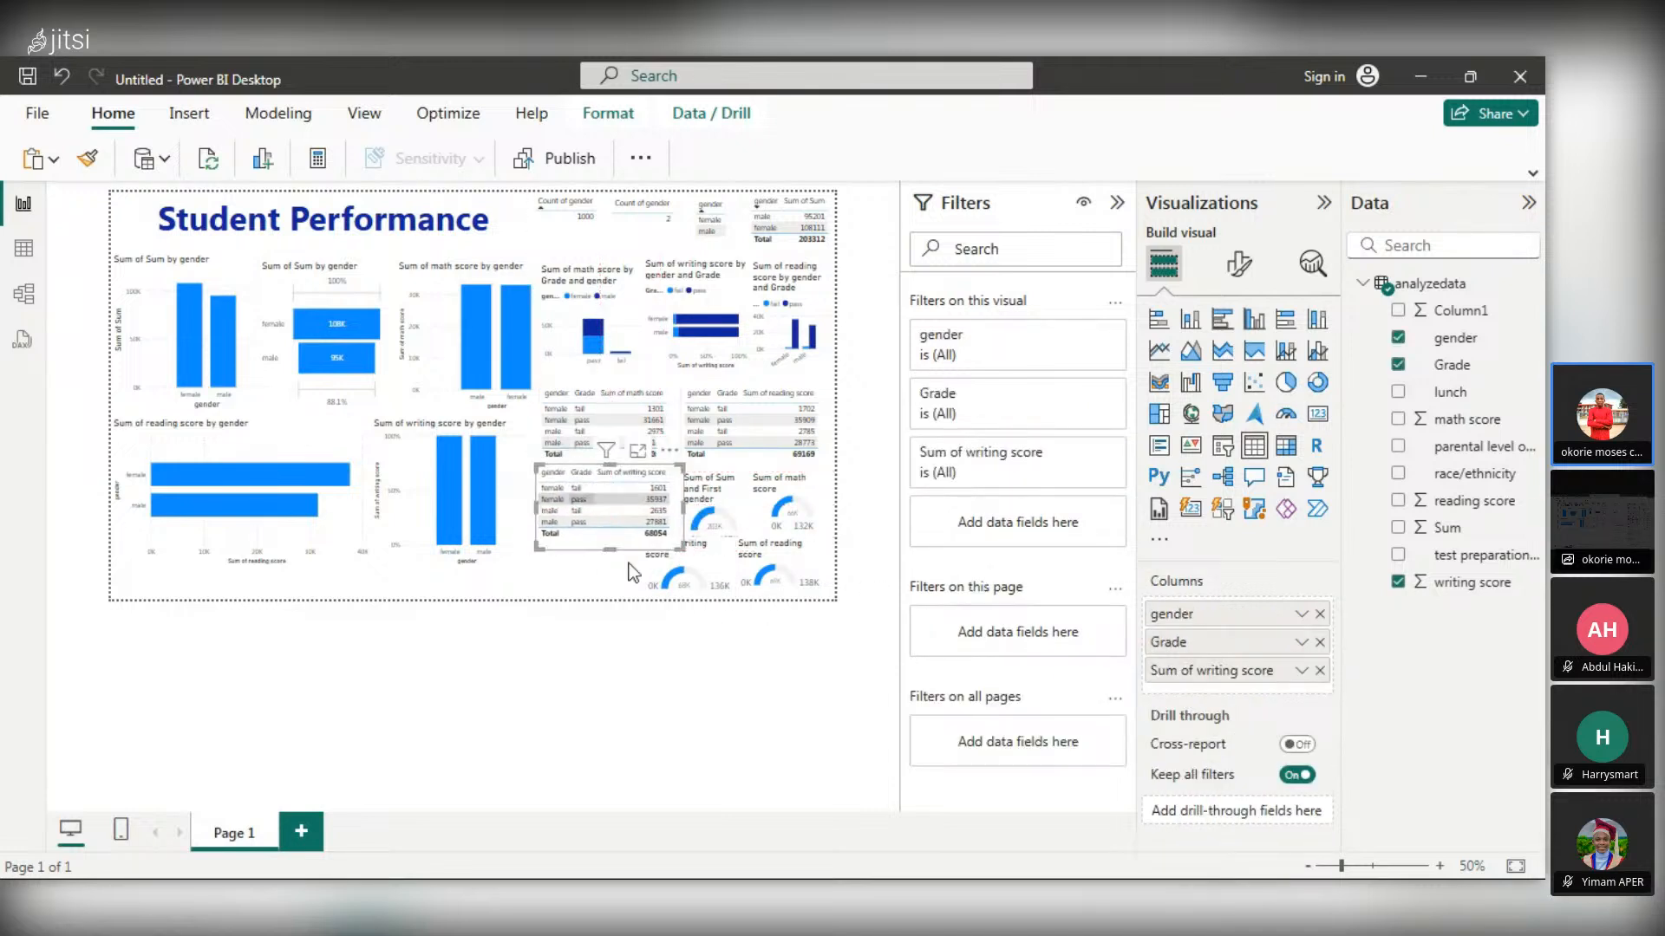
pyautogui.click(759, 676)
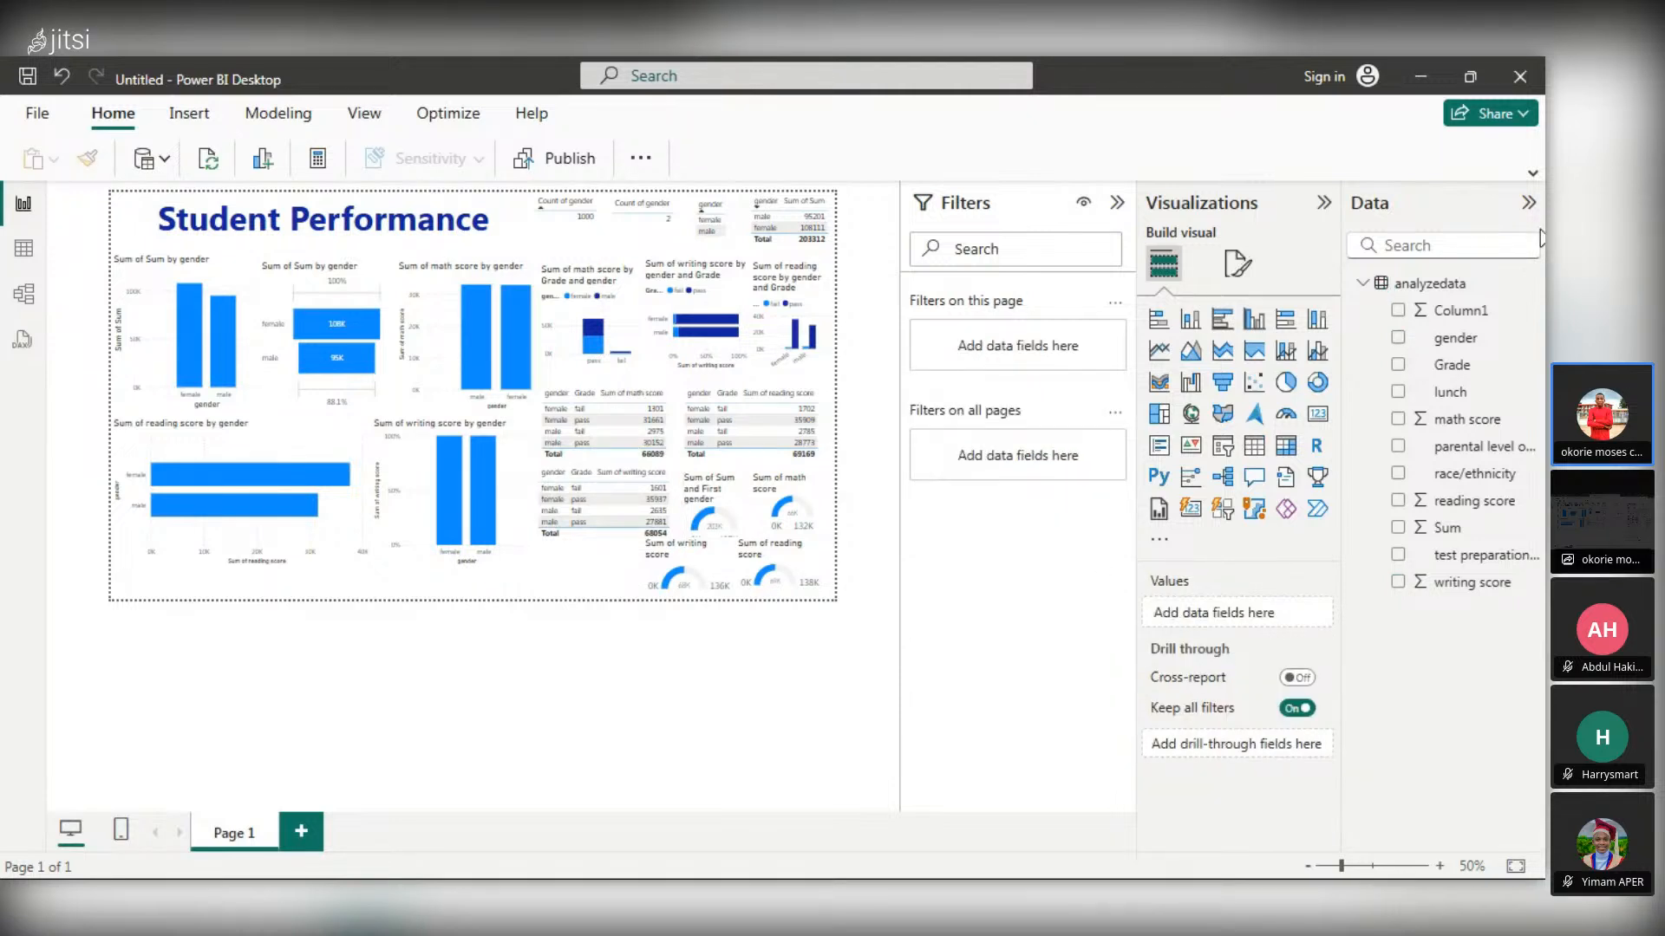
# - Collapse the Data, Filters and Visualizations panes and enlarge the report page view to 70% to review the layout
pyautogui.click(1531, 205)
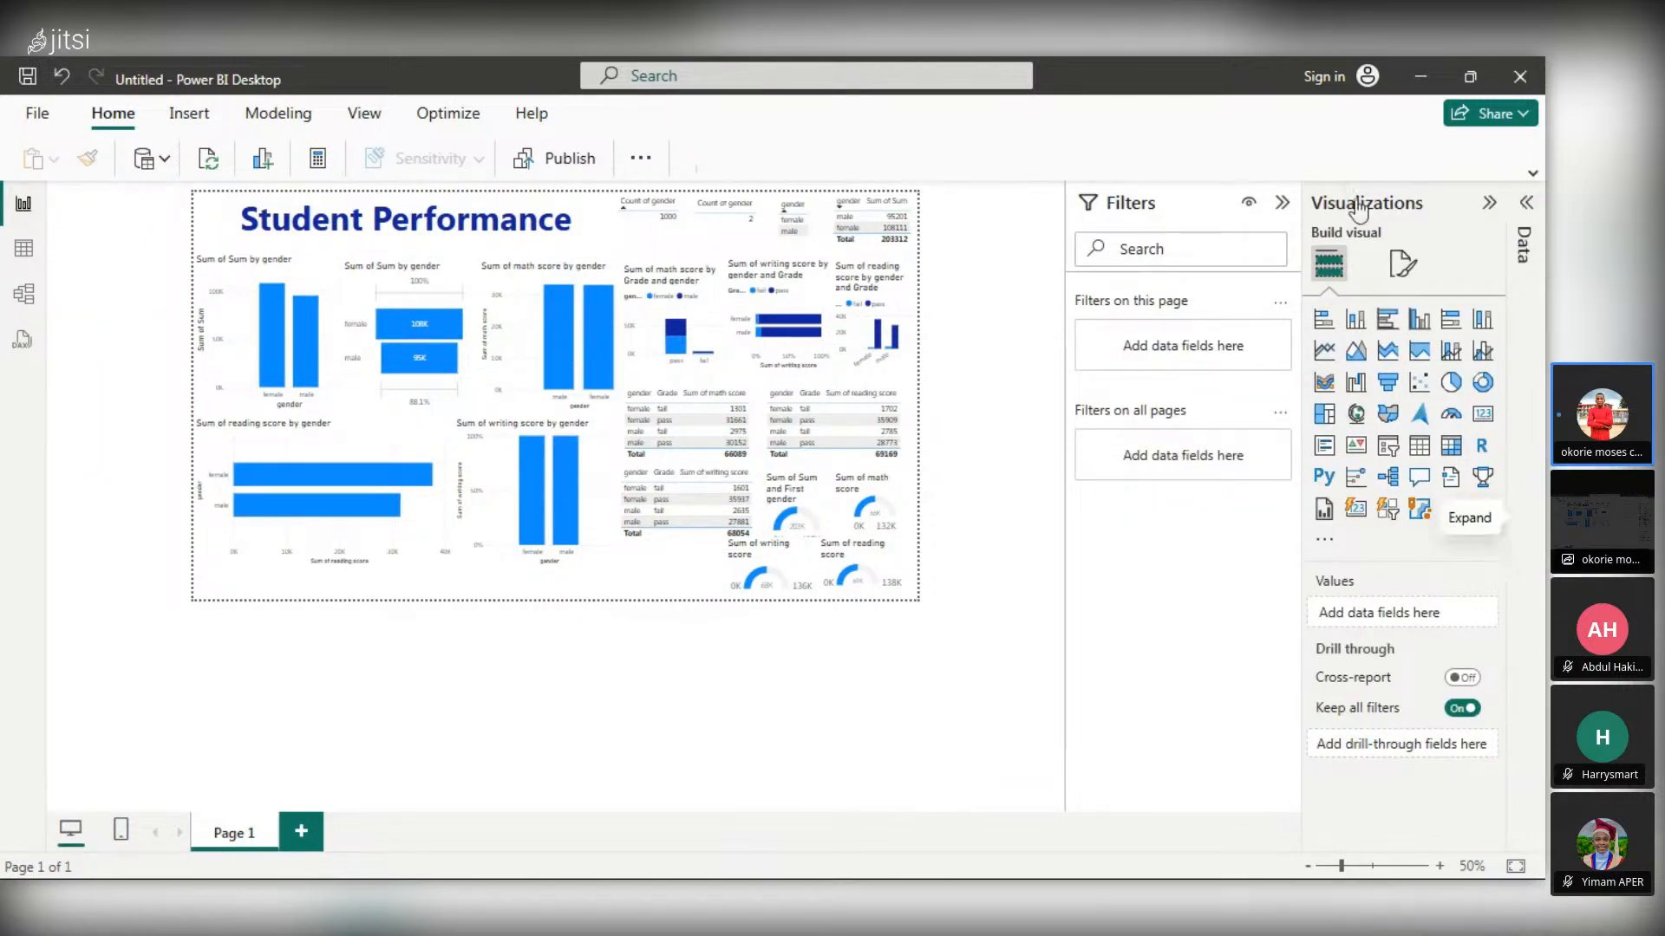
pyautogui.click(1282, 203)
pyautogui.click(1489, 203)
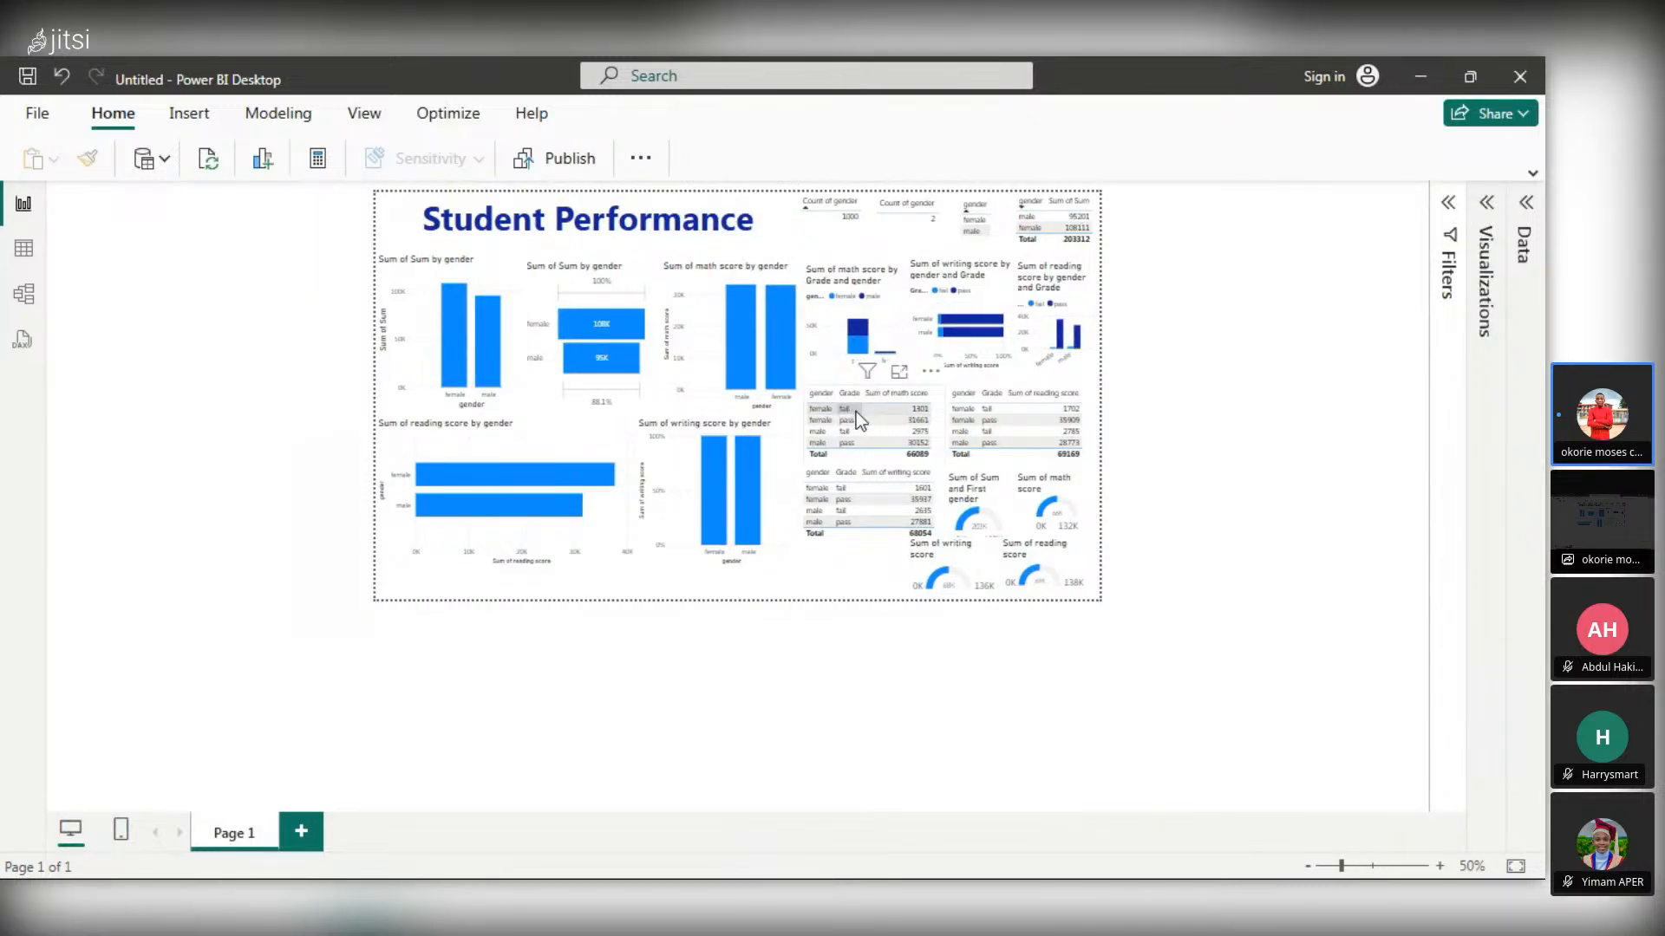
pyautogui.scroll(3, 855, 413)
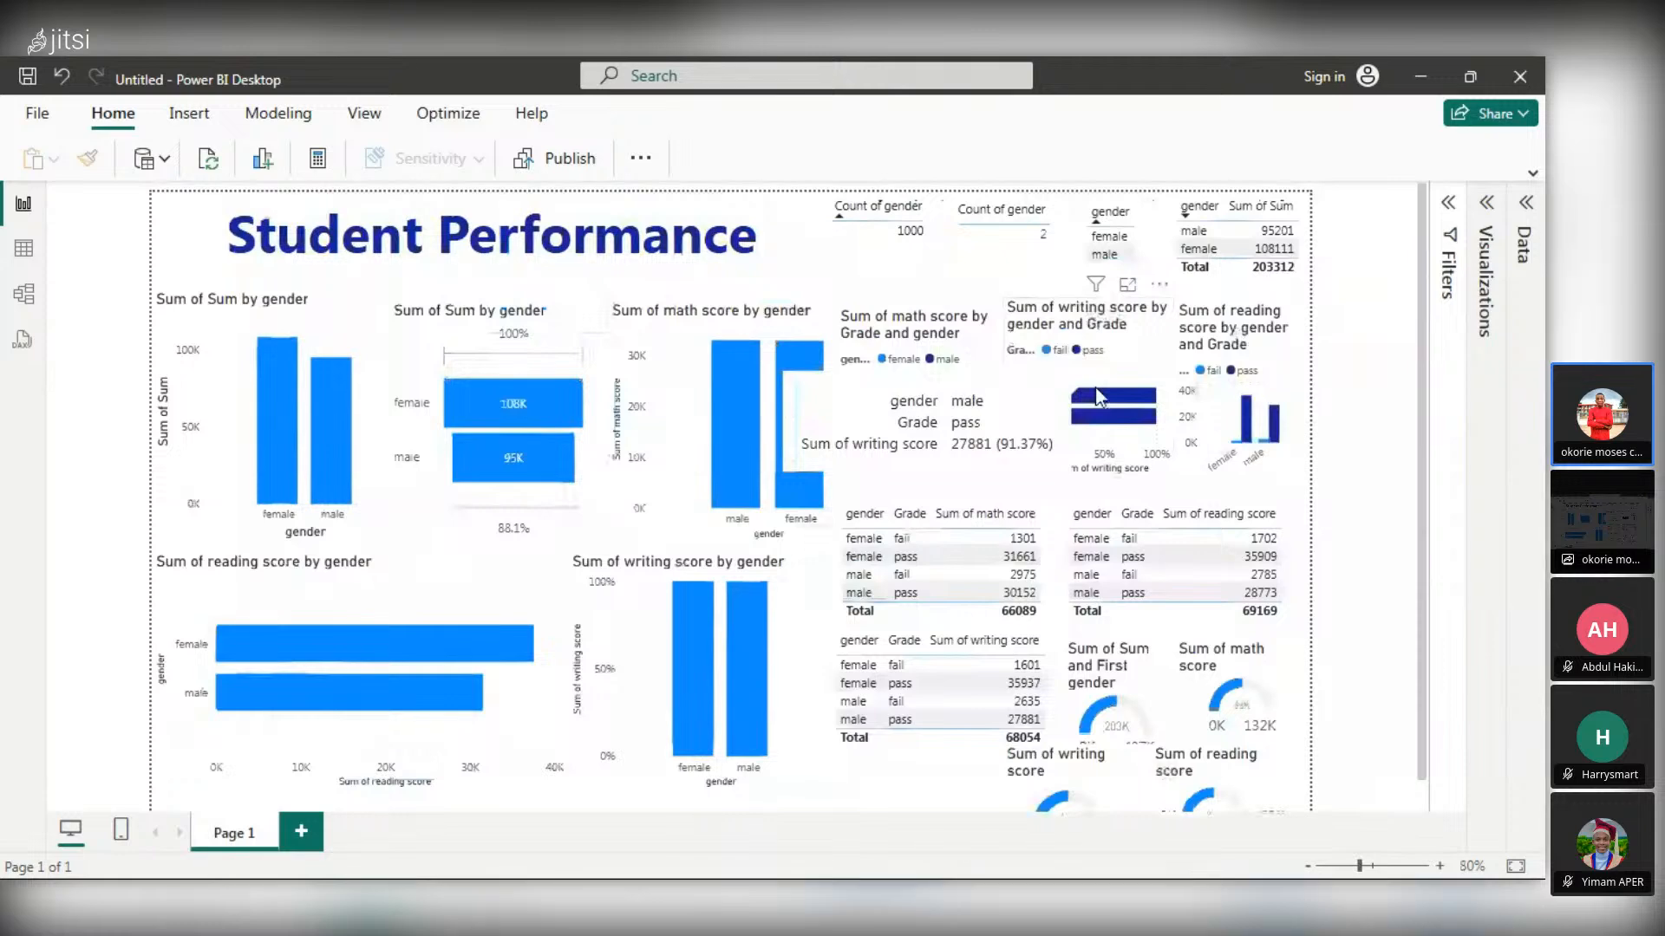
pyautogui.scroll(-1, 684, 496)
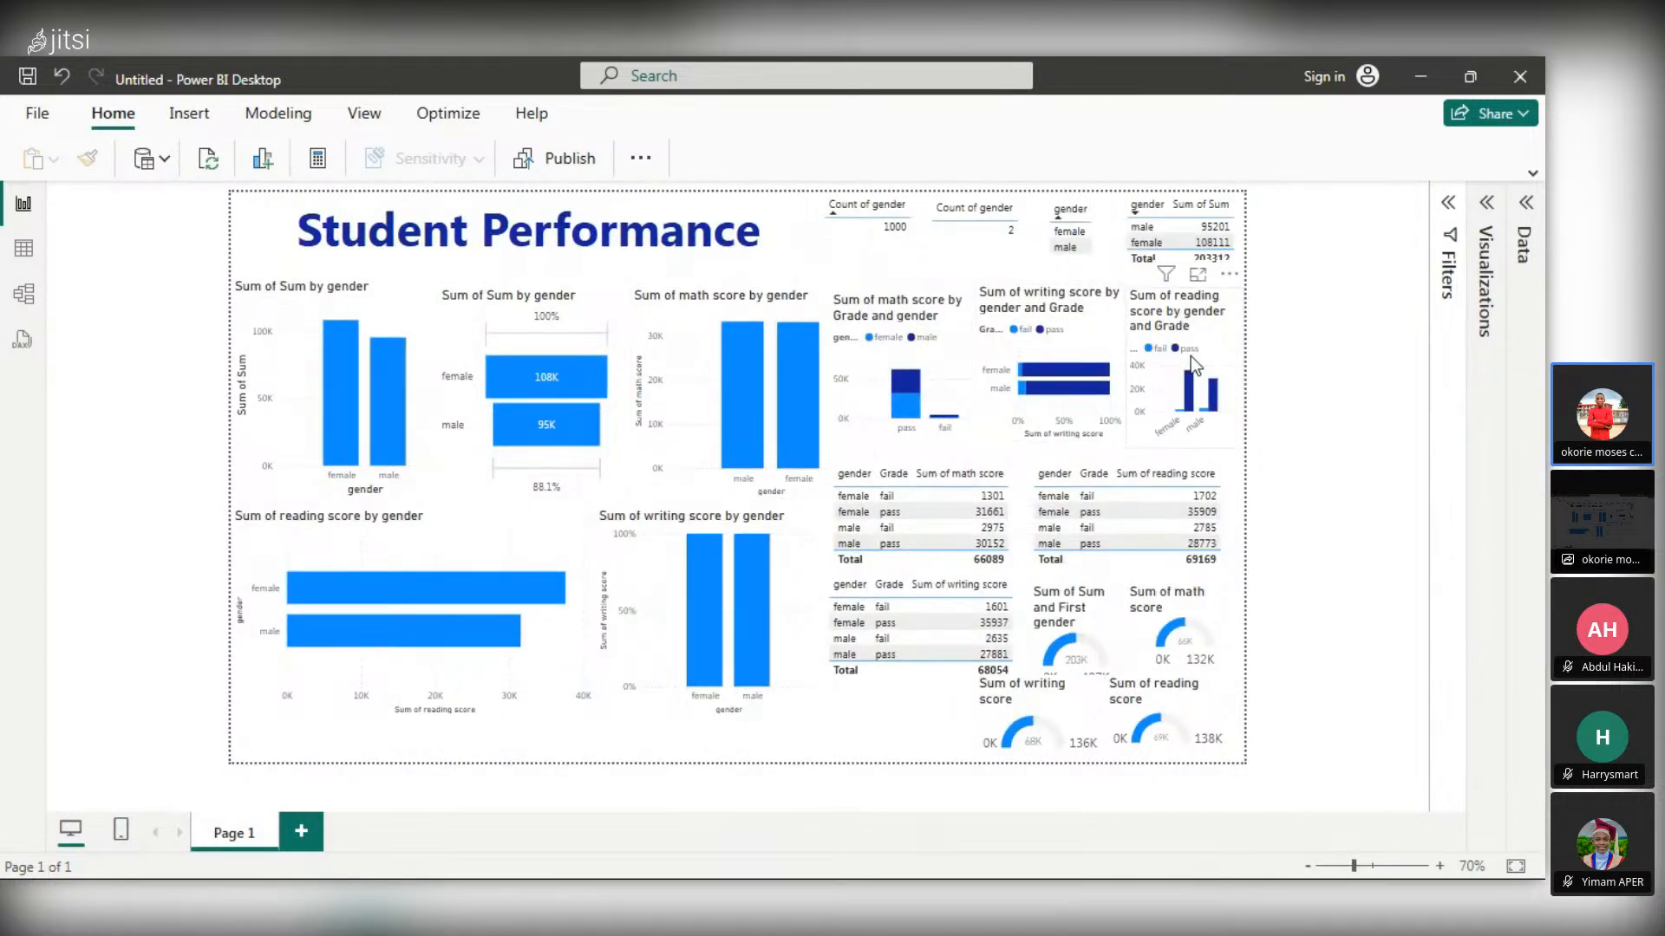
pyautogui.scroll(1, 1195, 364)
pyautogui.scroll(-1, 1195, 364)
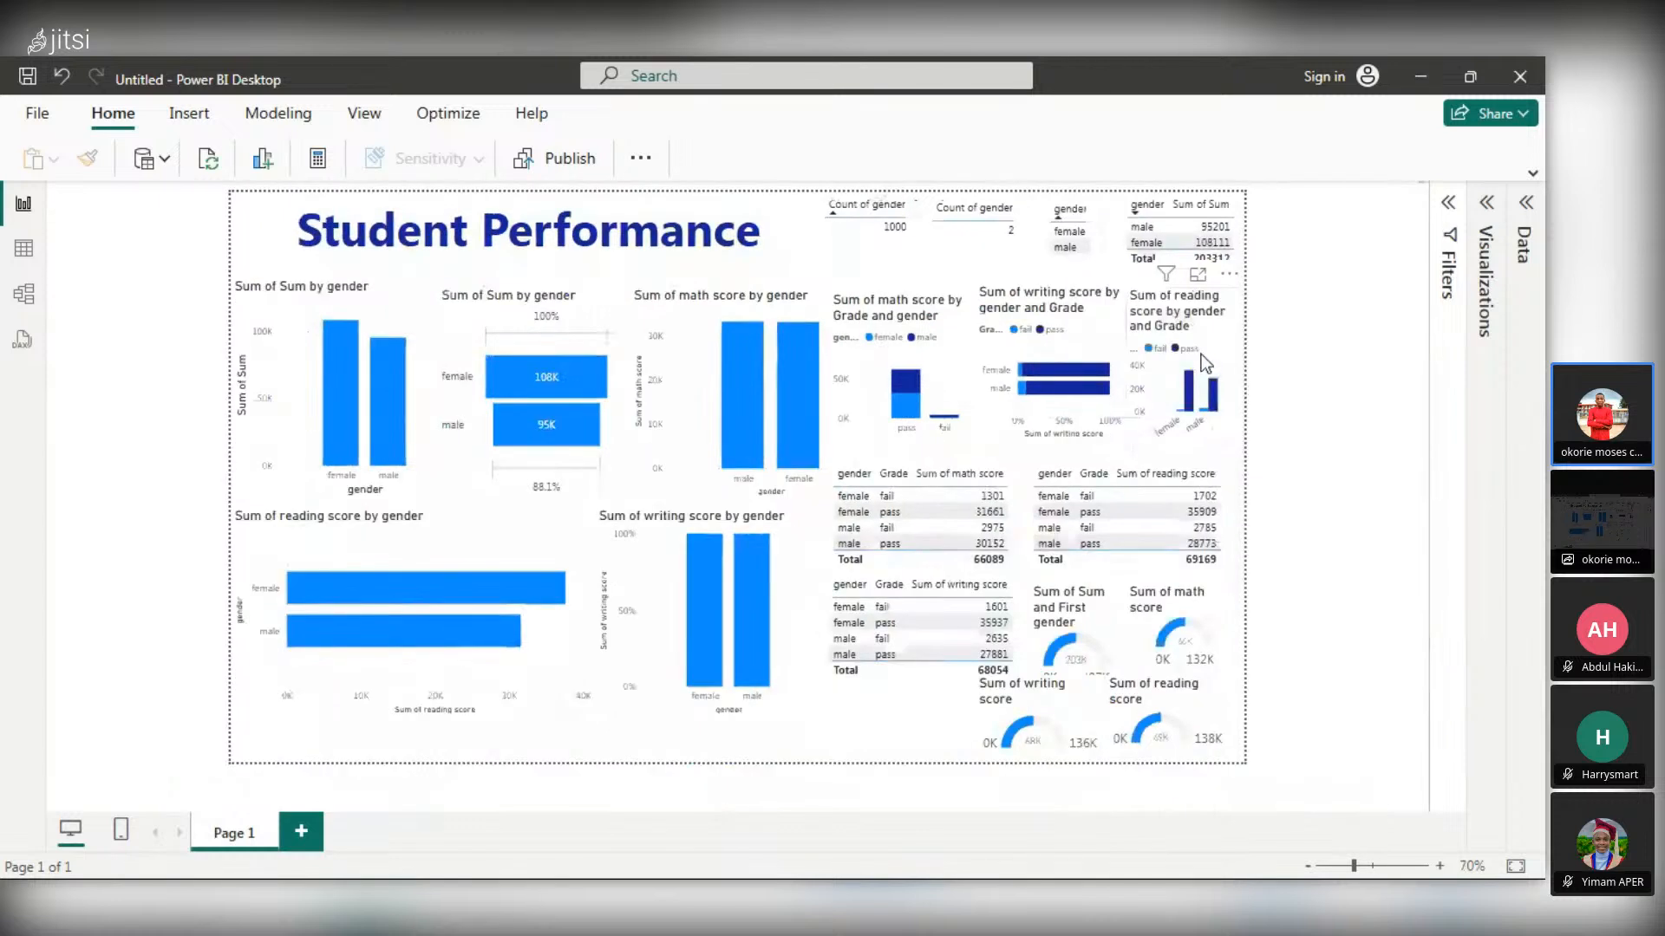